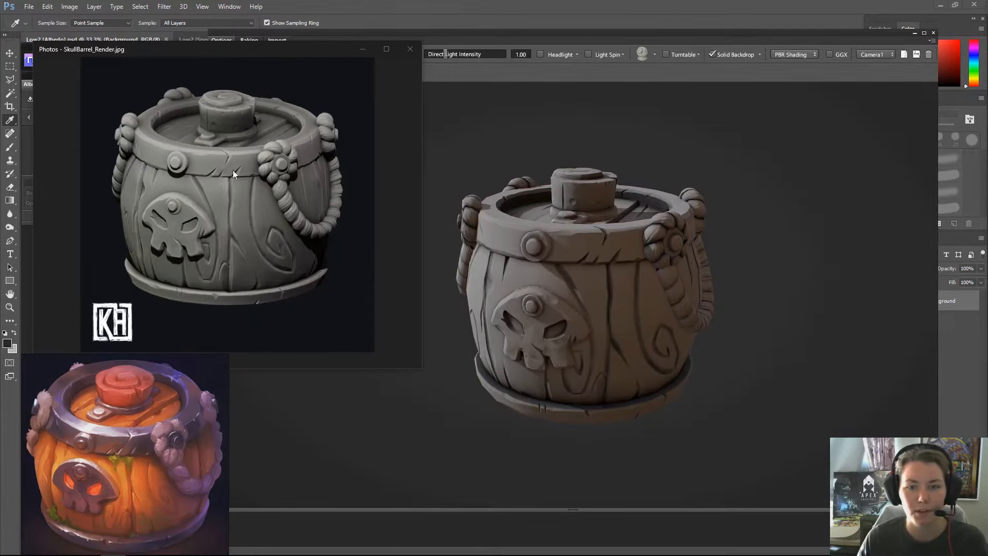
- Close the grey barrel render reference, show the Low2_IDs.psd color map and move the 3D preview out of the way
{"action": "left_click", "coordinate": [408, 51]}
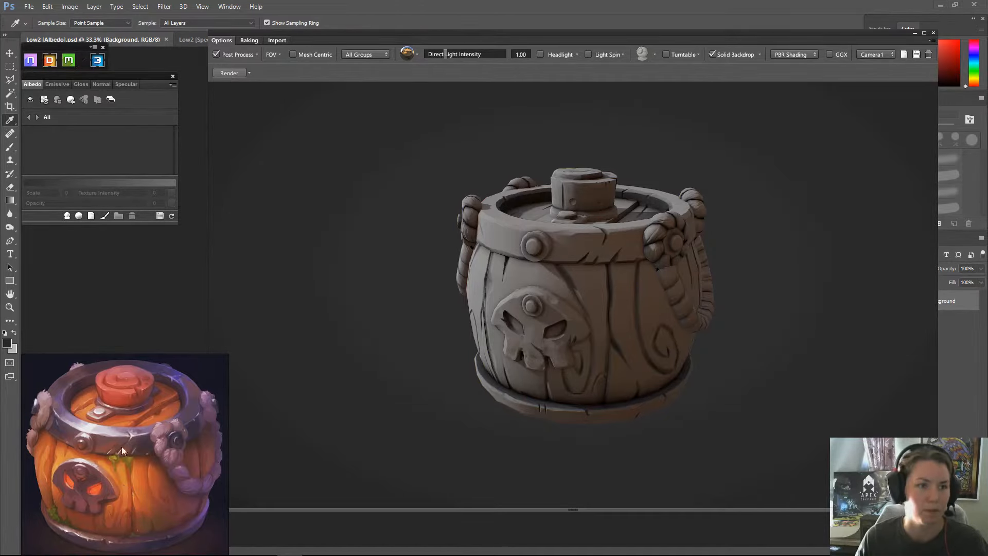
{"action": "left_click_drag", "start_coordinate": [409, 33], "coordinate": [403, 85]}
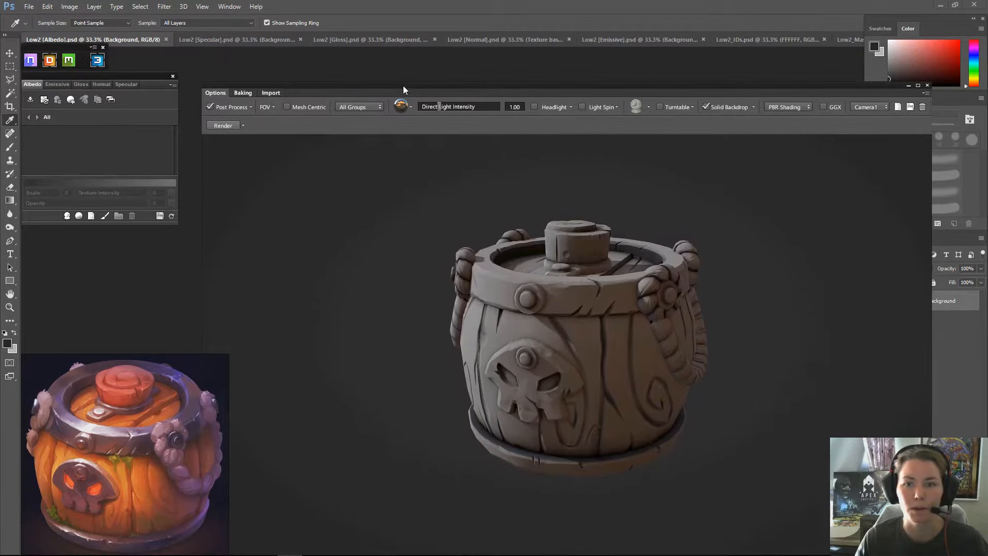
{"action": "left_click", "coordinate": [755, 39]}
{"action": "left_click_drag", "start_coordinate": [650, 85], "coordinate": [668, 501]}
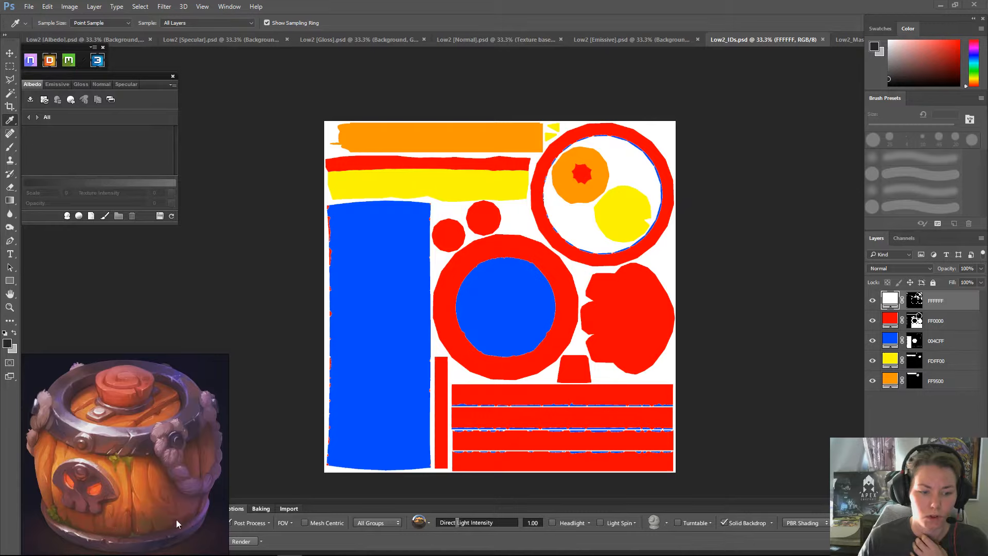
{"action": "left_click_drag", "start_coordinate": [442, 501], "coordinate": [987, 85]}
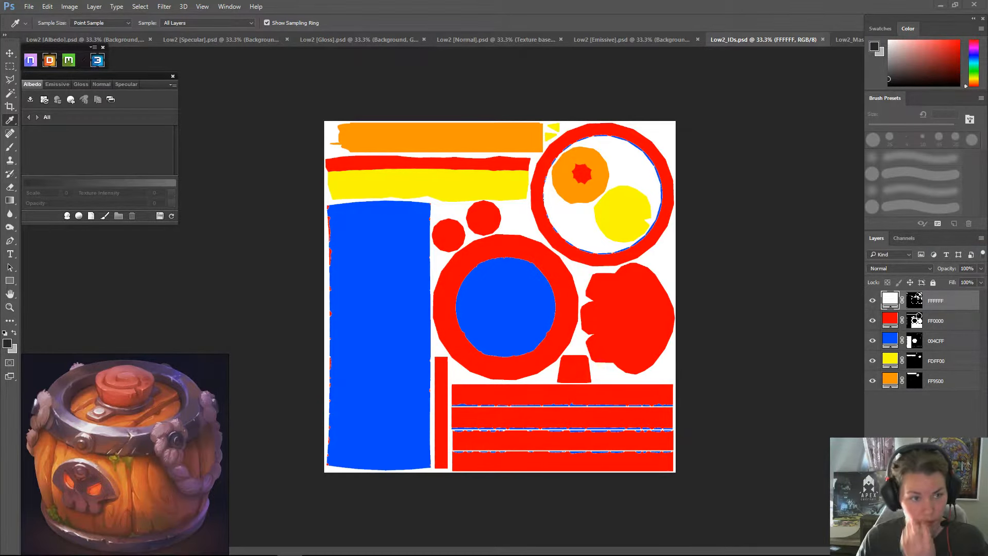
- In the Low2 albedo document, create a Metal Plate material from the bare metal category of the DDO materials
{"action": "left_click", "coordinate": [122, 42]}
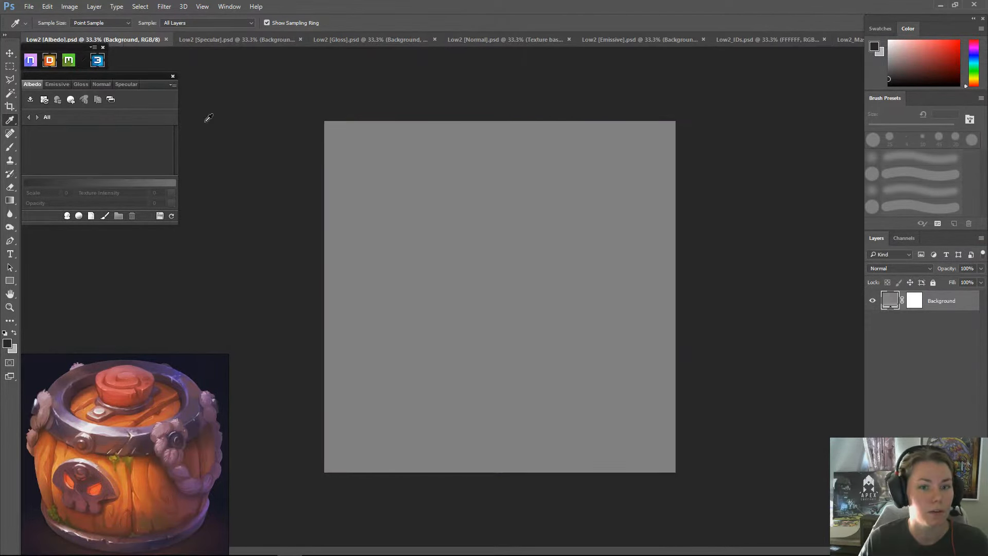
{"action": "left_click", "coordinate": [70, 216]}
{"action": "left_click", "coordinate": [165, 73]}
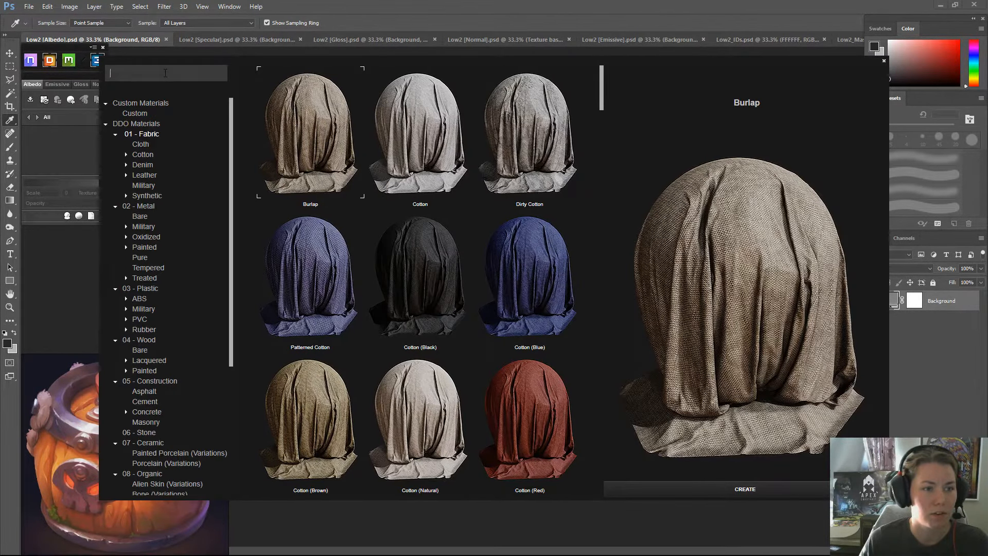
{"action": "left_click", "coordinate": [137, 218]}
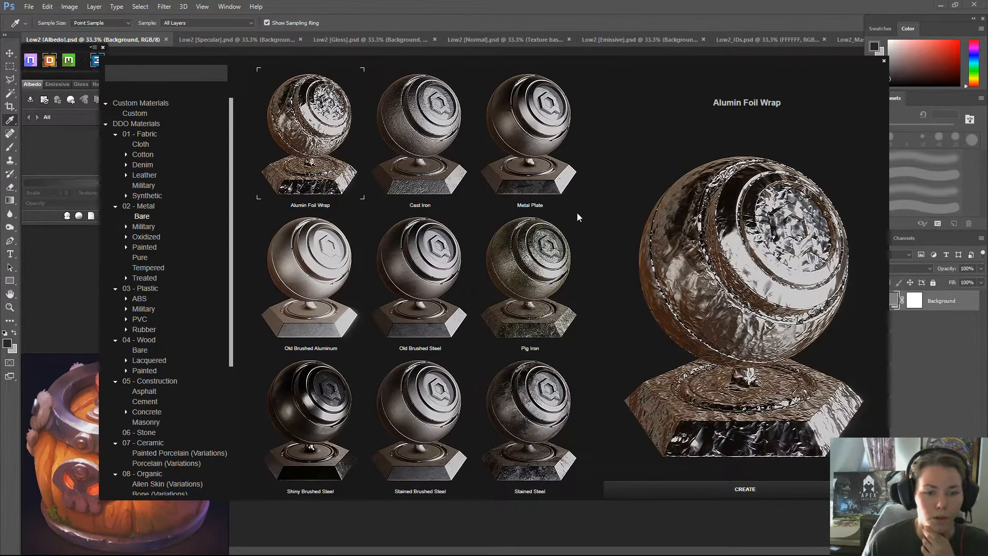
{"action": "left_click", "coordinate": [552, 136]}
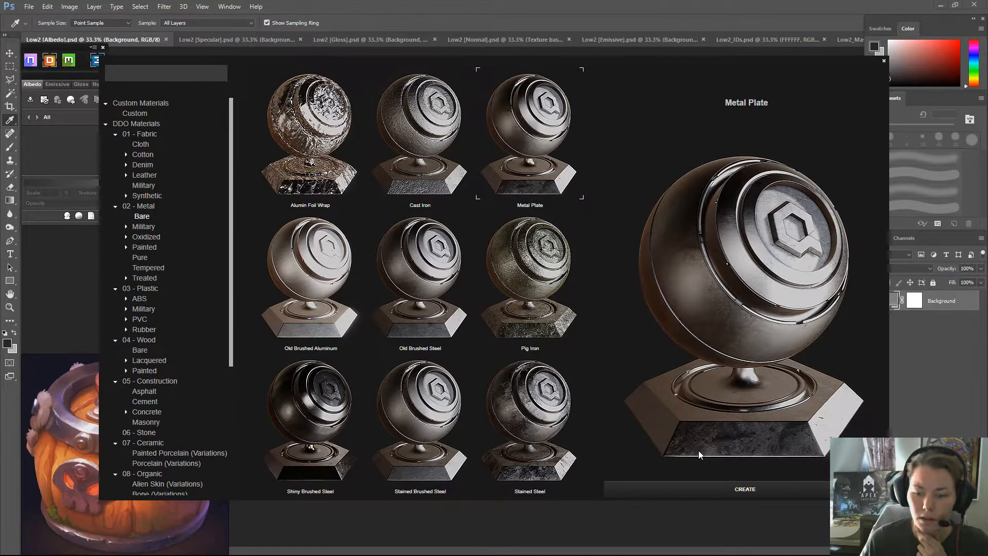
{"action": "left_click", "coordinate": [724, 490]}
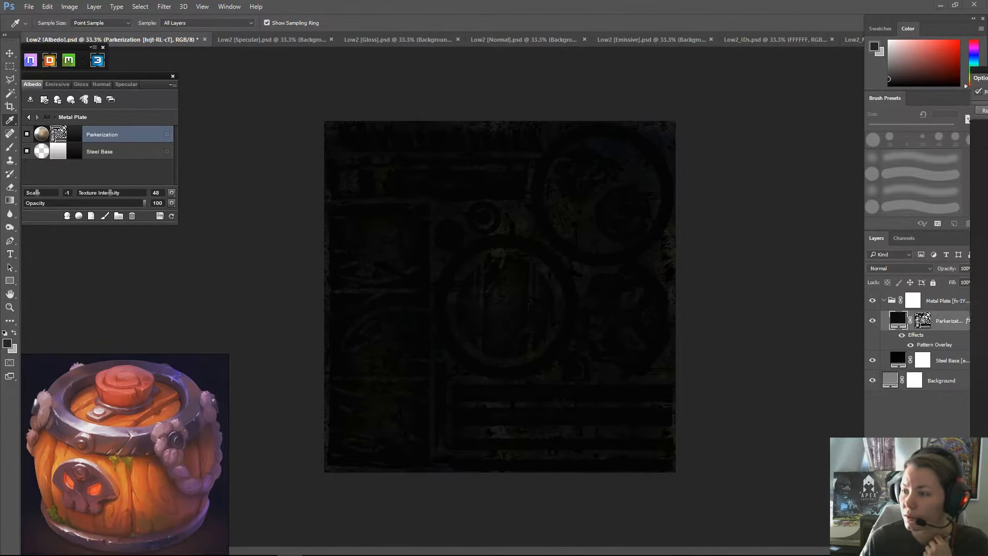
- Bring the 3D preview back into view, narrow its window and place it beside the texture canvas
{"action": "left_click_drag", "start_coordinate": [987, 86], "coordinate": [653, 68]}
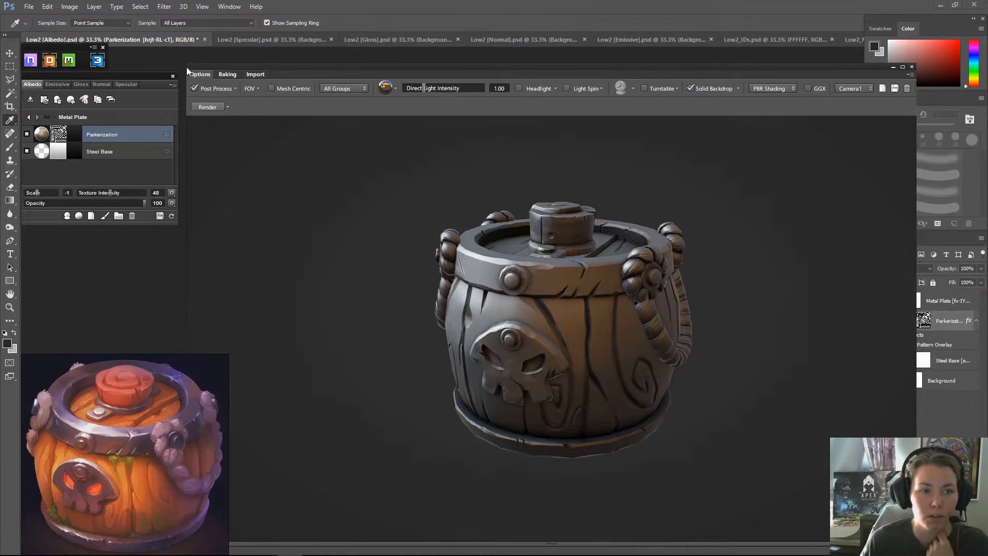
{"action": "left_click_drag", "start_coordinate": [188, 164], "coordinate": [517, 170]}
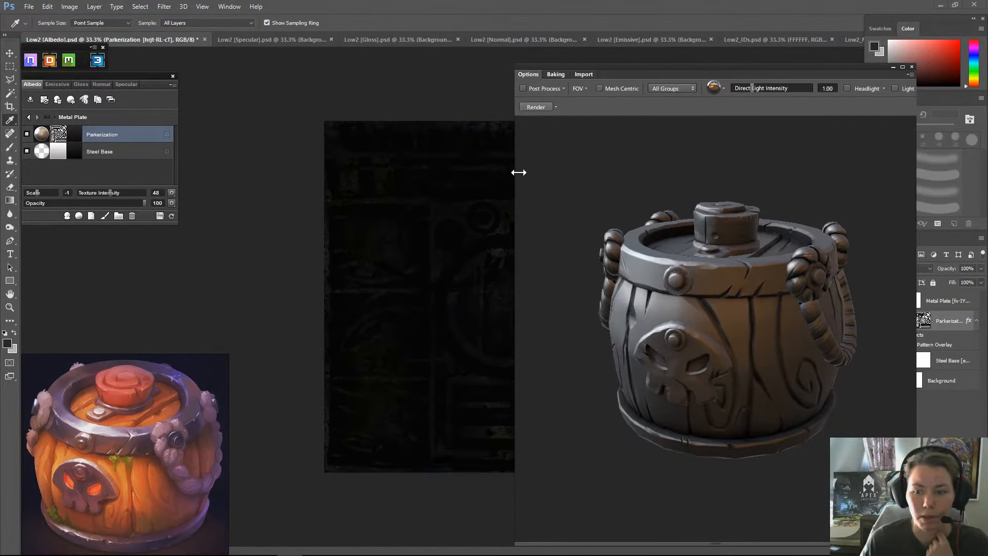
{"action": "left_click_drag", "start_coordinate": [785, 73], "coordinate": [819, 53]}
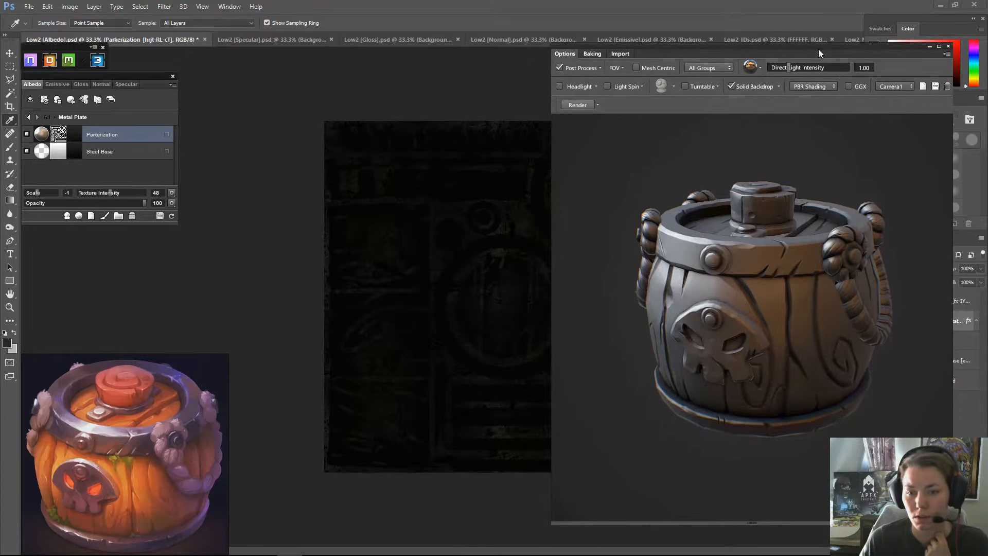
- Mask the whole Metal Plate material group to the red FF0000 ID color
{"action": "left_click", "coordinate": [29, 118]}
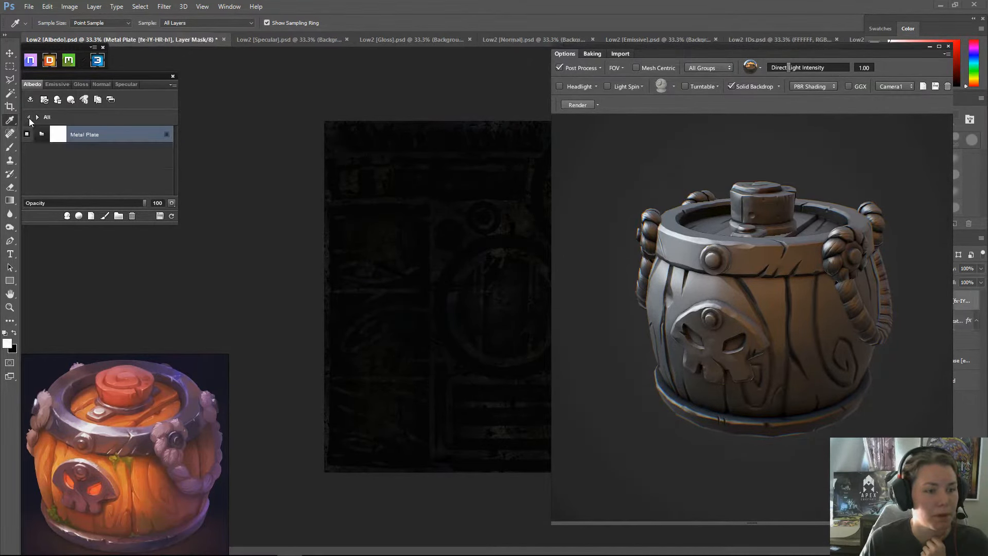
{"action": "left_click", "coordinate": [167, 135]}
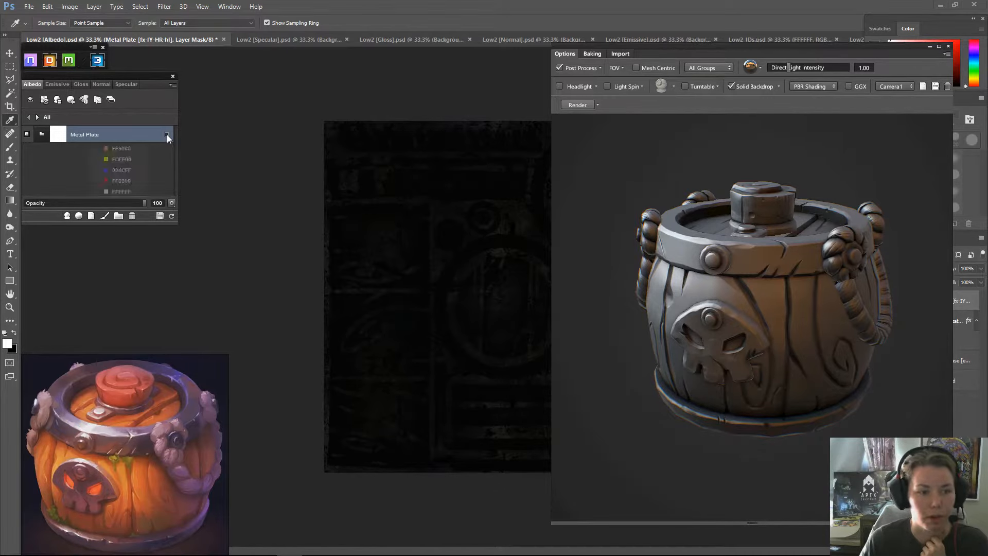
{"action": "left_click", "coordinate": [134, 181]}
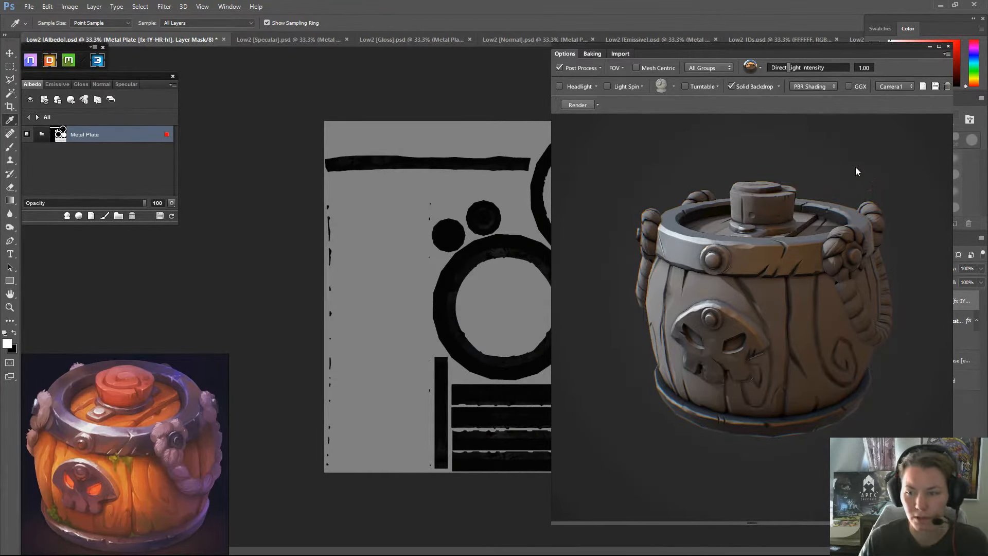
- Examine the metal plate coverage on the barrel's rim, lid clasp, rivets and rope knots from several angles
{"action": "left_click_drag", "start_coordinate": [855, 168], "coordinate": [710, 270]}
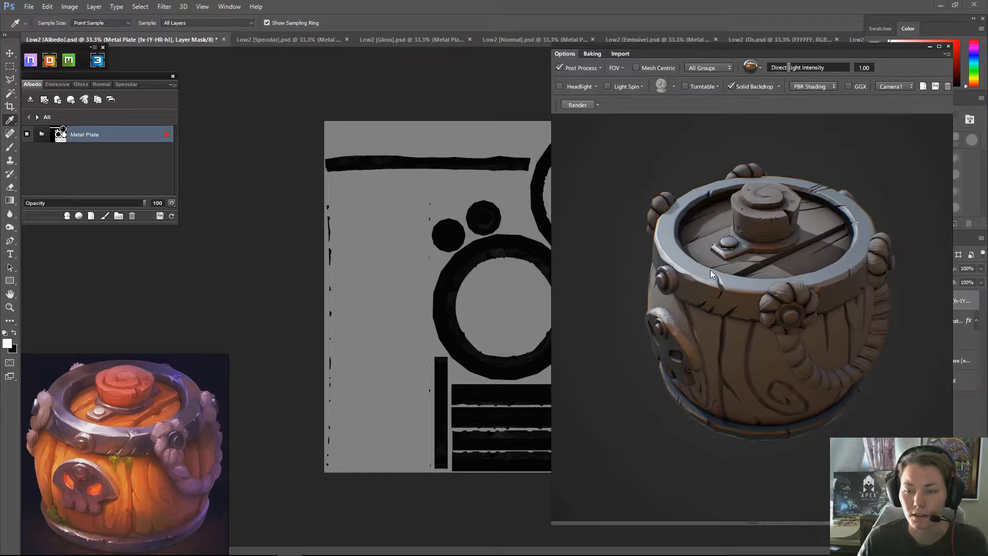
{"action": "scroll", "coordinate": [705, 266], "scroll_direction": "up", "scroll_amount": 3}
{"action": "left_click_drag", "start_coordinate": [648, 126], "coordinate": [843, 281]}
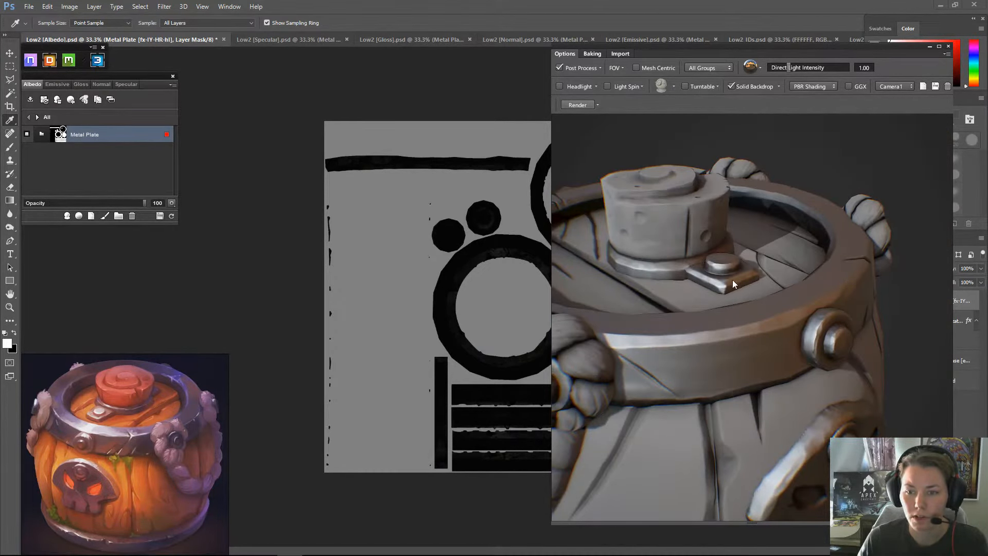
{"action": "scroll", "coordinate": [733, 280], "scroll_direction": "down", "scroll_amount": 5}
{"action": "left_click_drag", "start_coordinate": [757, 295], "coordinate": [653, 398]}
{"action": "scroll", "coordinate": [743, 353], "scroll_direction": "up", "scroll_amount": 5}
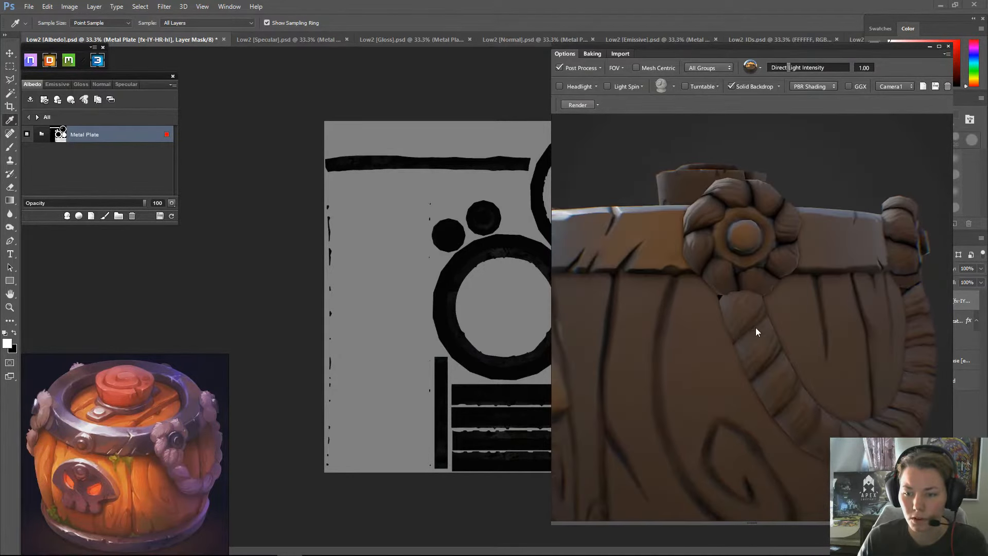
{"action": "left_click_drag", "start_coordinate": [757, 331], "coordinate": [665, 206]}
{"action": "scroll", "coordinate": [769, 272], "scroll_direction": "down", "scroll_amount": 5}
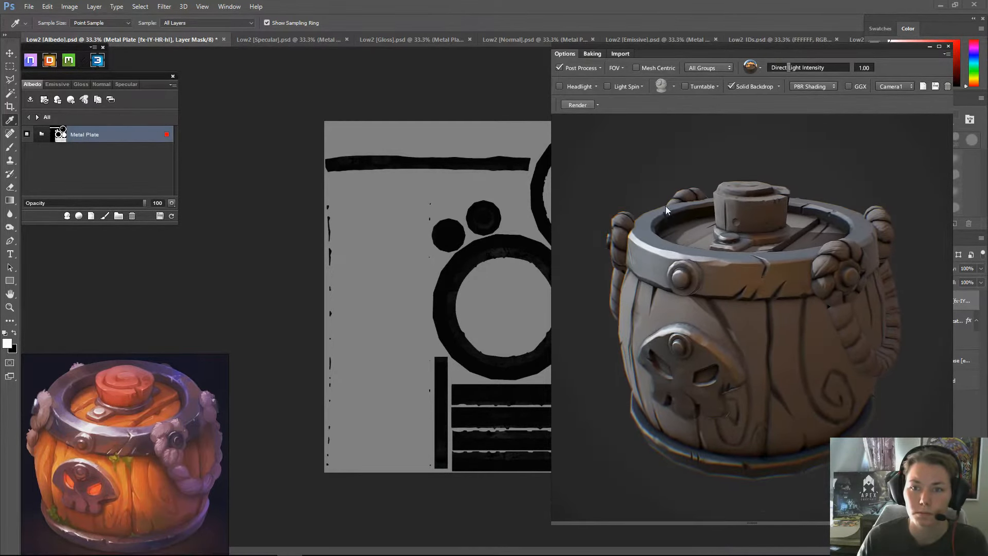
- Enable the wireframe overlay in the 3D preview's post-process settings with a wire size of 0.99
{"action": "left_click", "coordinate": [613, 53]}
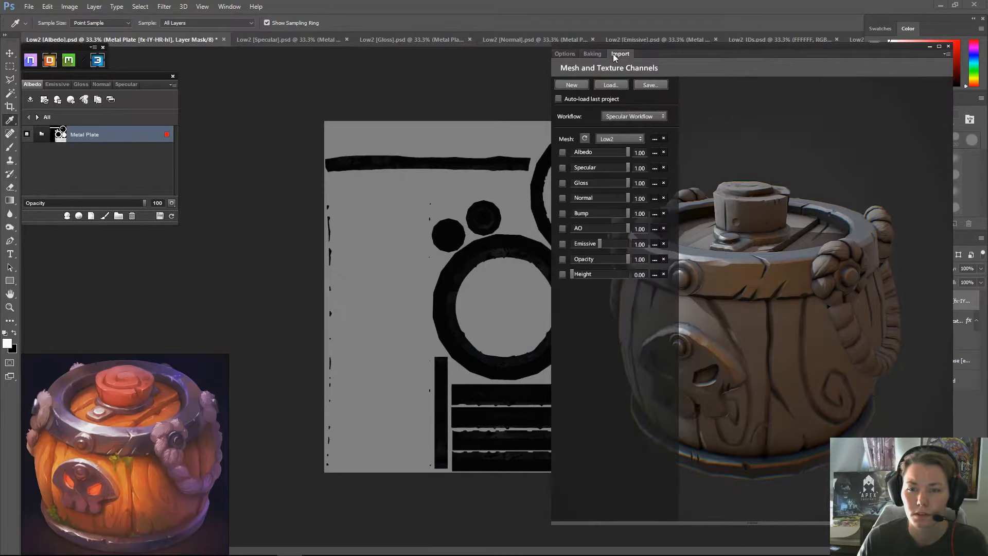
{"action": "left_click", "coordinate": [561, 54]}
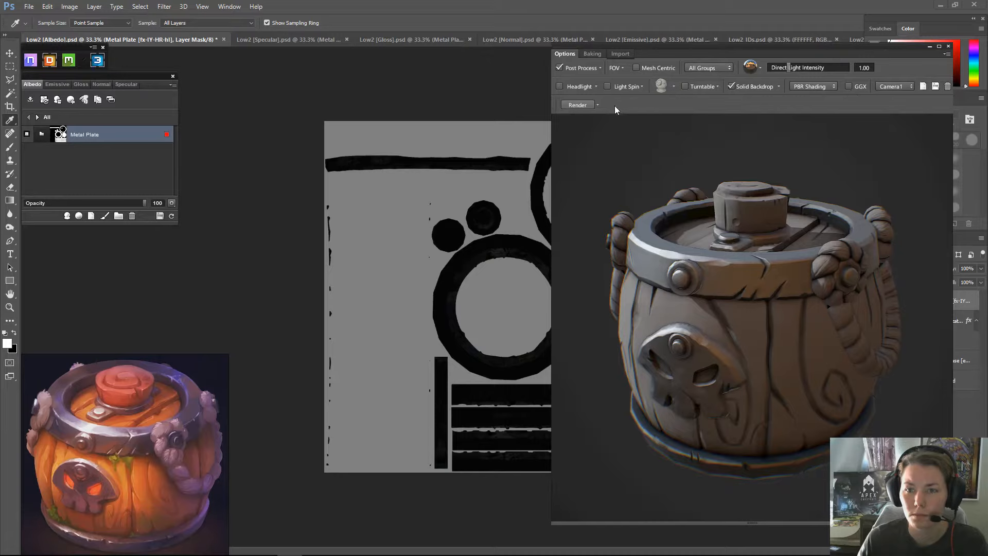
{"action": "left_click", "coordinate": [598, 106]}
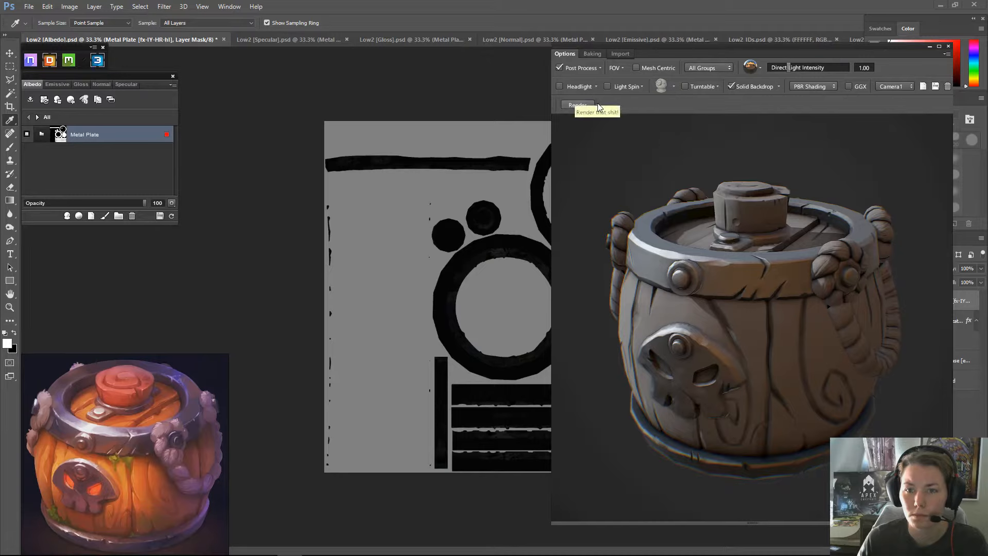
{"action": "left_click", "coordinate": [600, 67]}
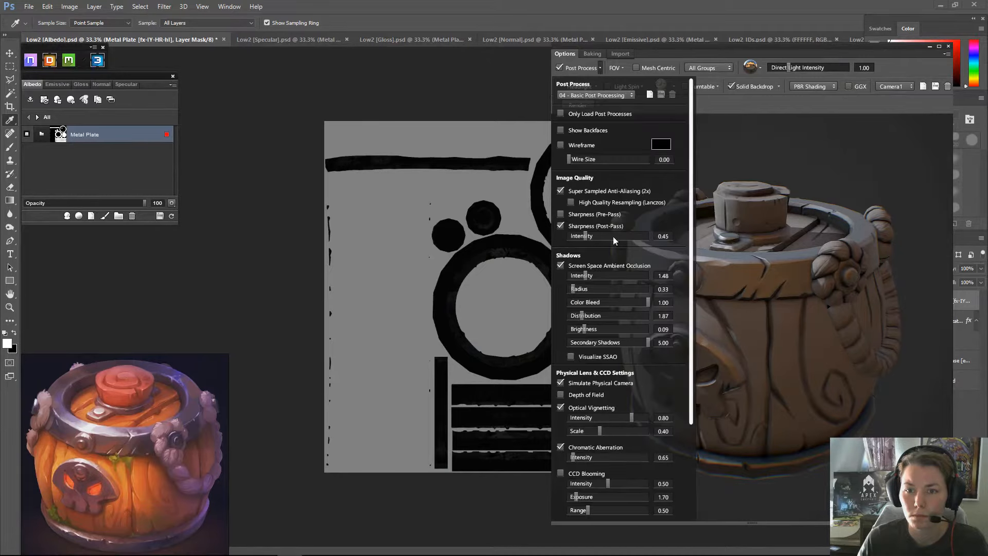
{"action": "left_click", "coordinate": [562, 145]}
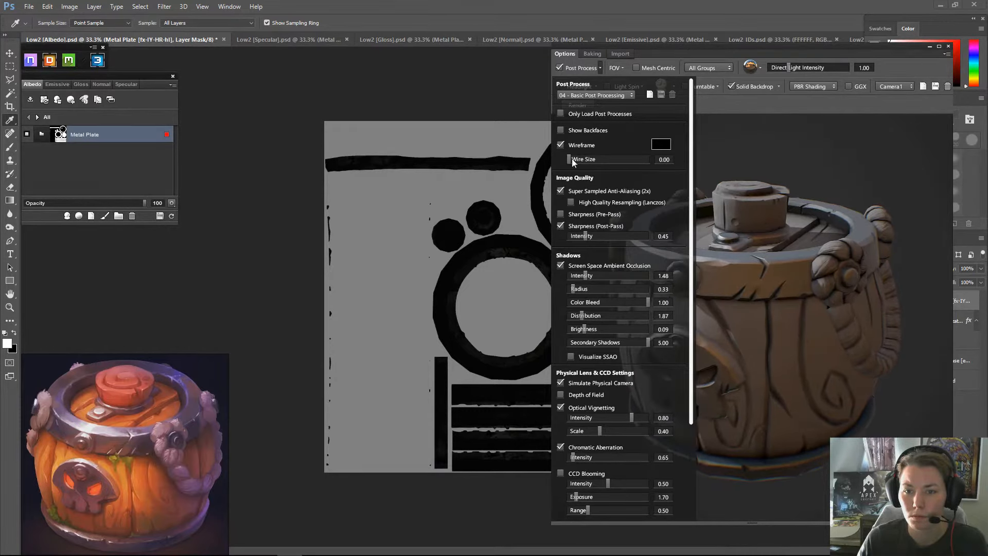
{"action": "left_click_drag", "start_coordinate": [572, 161], "coordinate": [650, 162]}
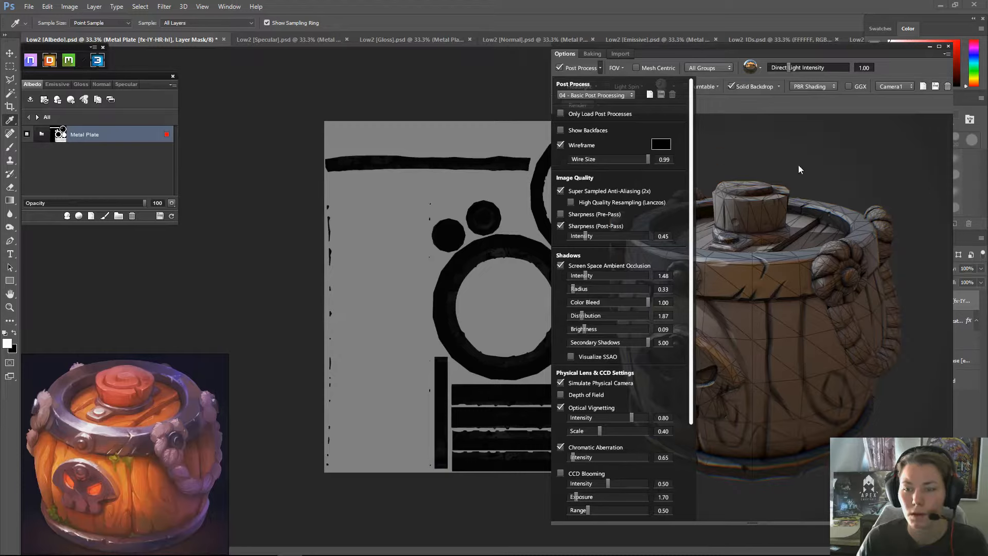
{"action": "left_click", "coordinate": [801, 152]}
- Examine the barrel's wireframe around the lid clasp, rope knot, rim and skull plate from several angles
{"action": "scroll", "coordinate": [793, 215], "scroll_direction": "up", "scroll_amount": 3}
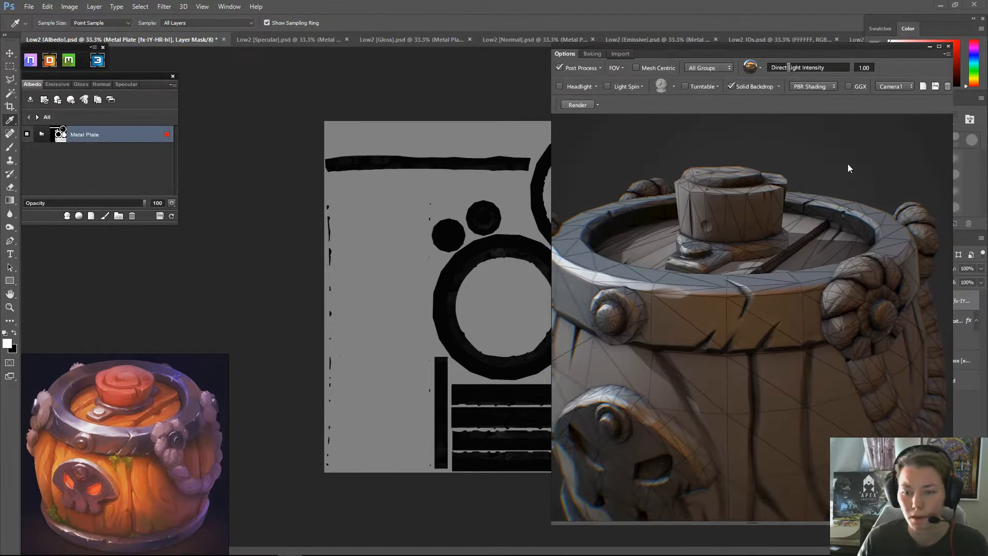
{"action": "left_click_drag", "start_coordinate": [847, 164], "coordinate": [937, 198]}
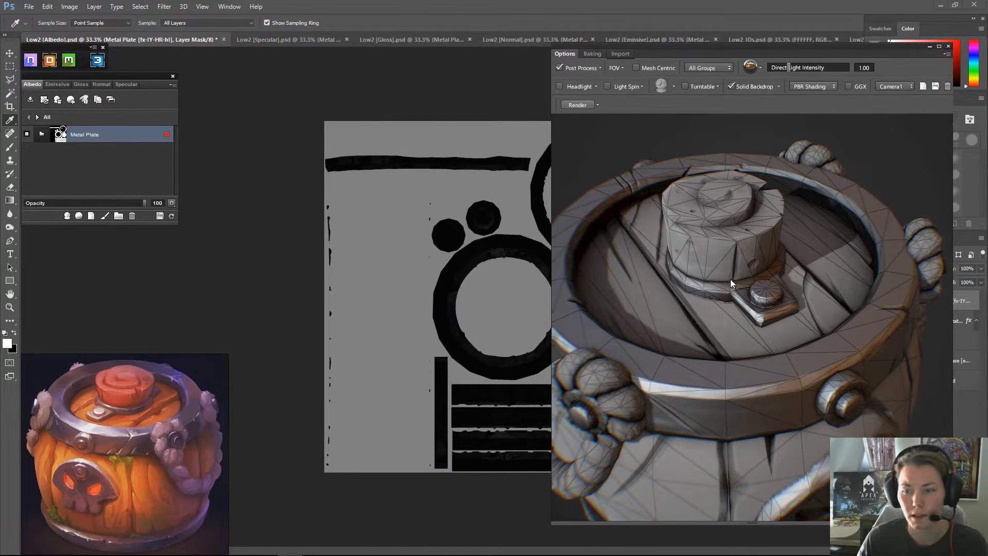
{"action": "scroll", "coordinate": [764, 313], "scroll_direction": "down", "scroll_amount": 3}
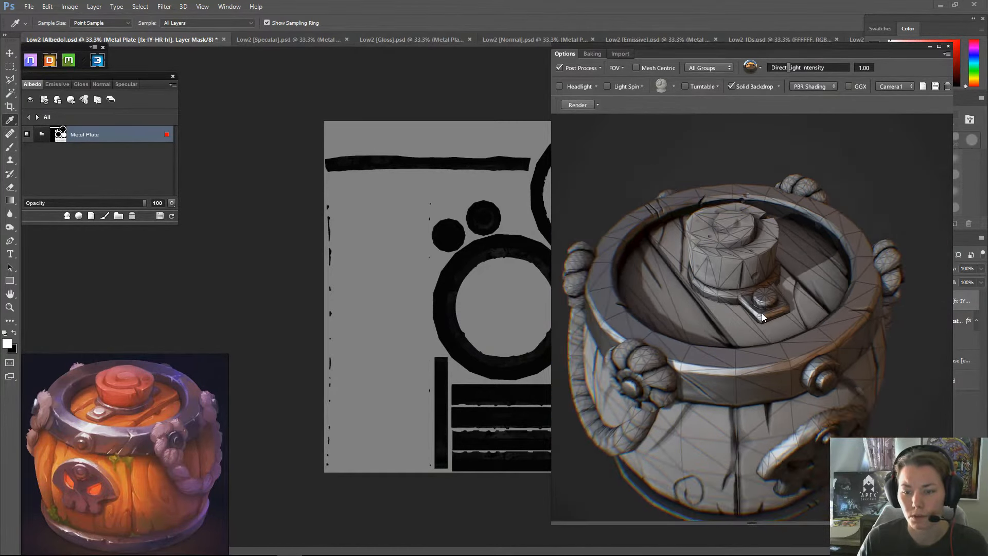
{"action": "left_click_drag", "start_coordinate": [780, 288], "coordinate": [715, 347]}
{"action": "scroll", "coordinate": [716, 347], "scroll_direction": "up", "scroll_amount": 5}
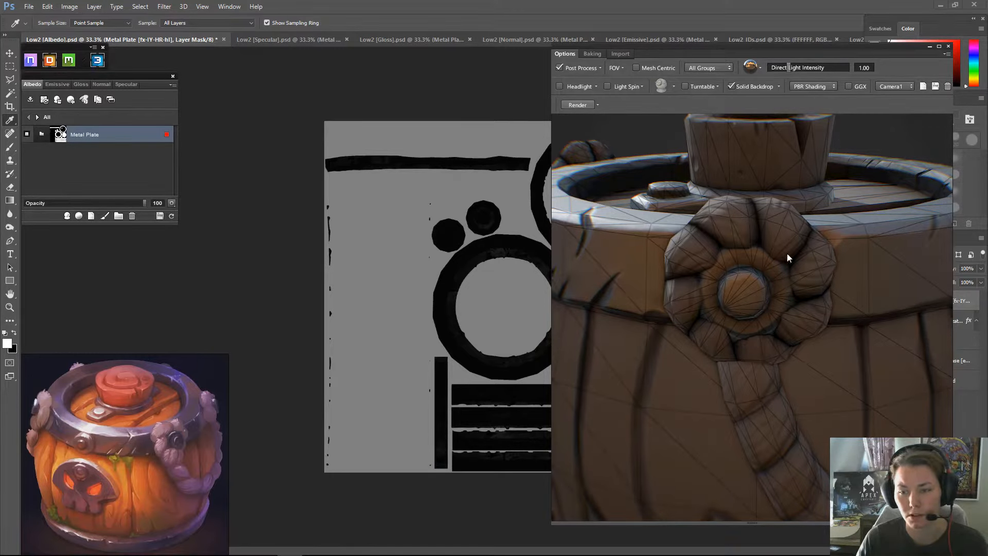
{"action": "scroll", "coordinate": [765, 320], "scroll_direction": "down", "scroll_amount": 5}
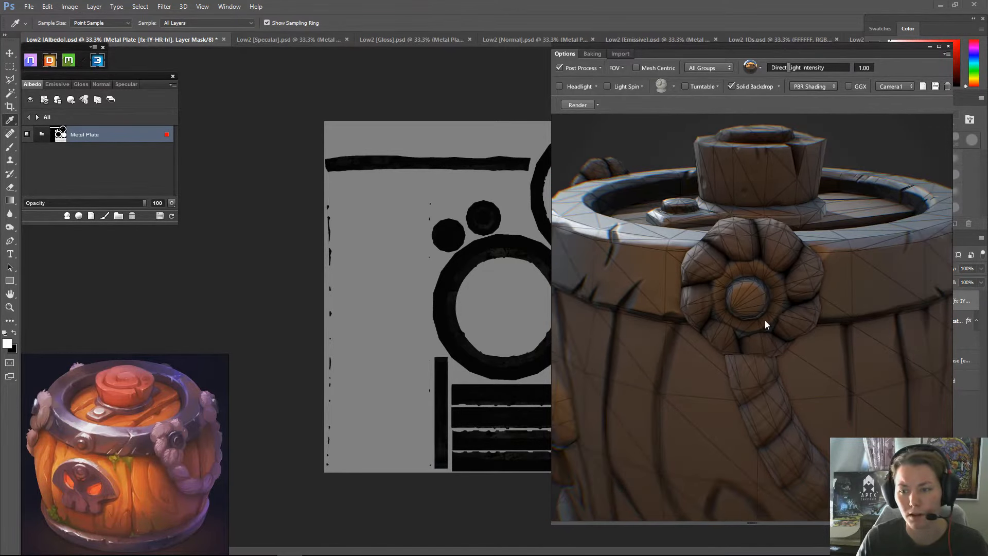
{"action": "scroll", "coordinate": [765, 320], "scroll_direction": "up", "scroll_amount": 3}
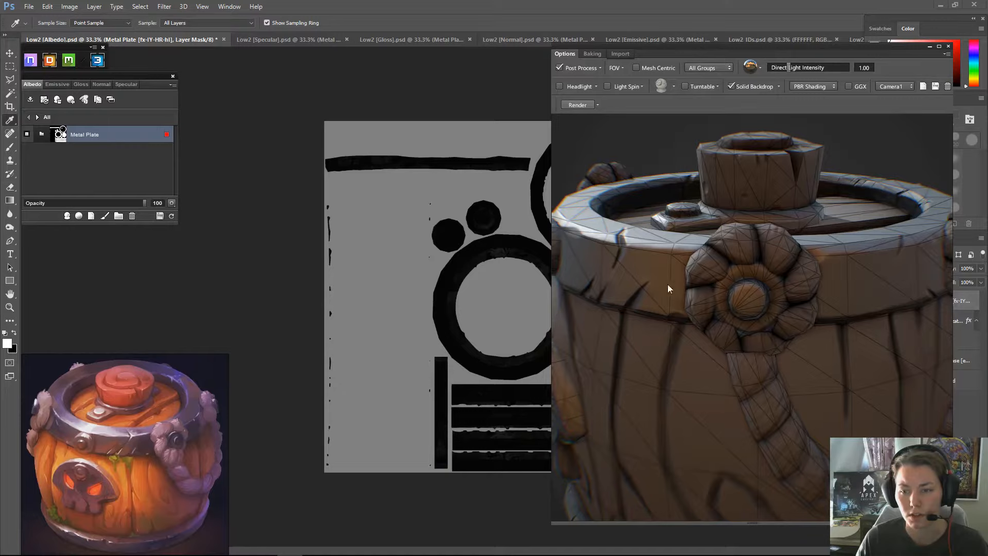
{"action": "mouse_move", "coordinate": [771, 303]}
{"action": "left_mouse_down"}
{"action": "mouse_move", "coordinate": [853, 304]}
{"action": "mouse_move", "coordinate": [742, 302]}
{"action": "mouse_move", "coordinate": [790, 306]}
{"action": "left_mouse_up"}
{"action": "scroll", "coordinate": [800, 320], "scroll_direction": "down", "scroll_amount": 5}
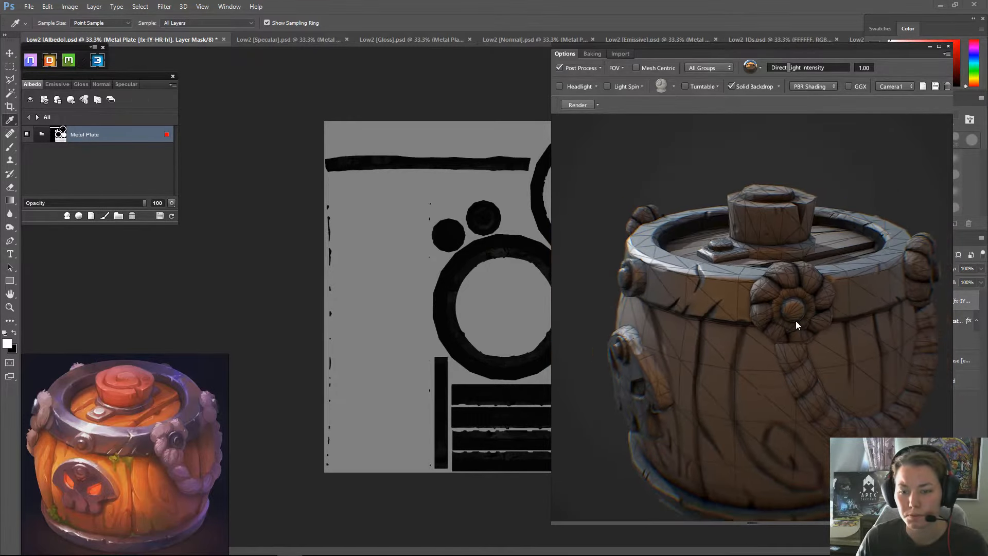
{"action": "left_click_drag", "start_coordinate": [675, 359], "coordinate": [715, 350]}
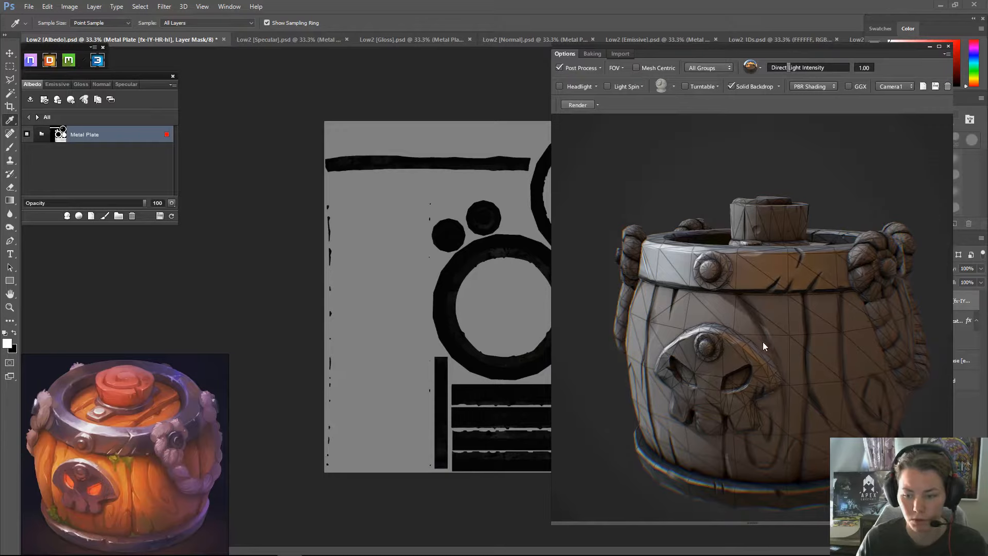
{"action": "scroll", "coordinate": [761, 341], "scroll_direction": "down", "scroll_amount": 2}
{"action": "left_click_drag", "start_coordinate": [835, 315], "coordinate": [805, 334]}
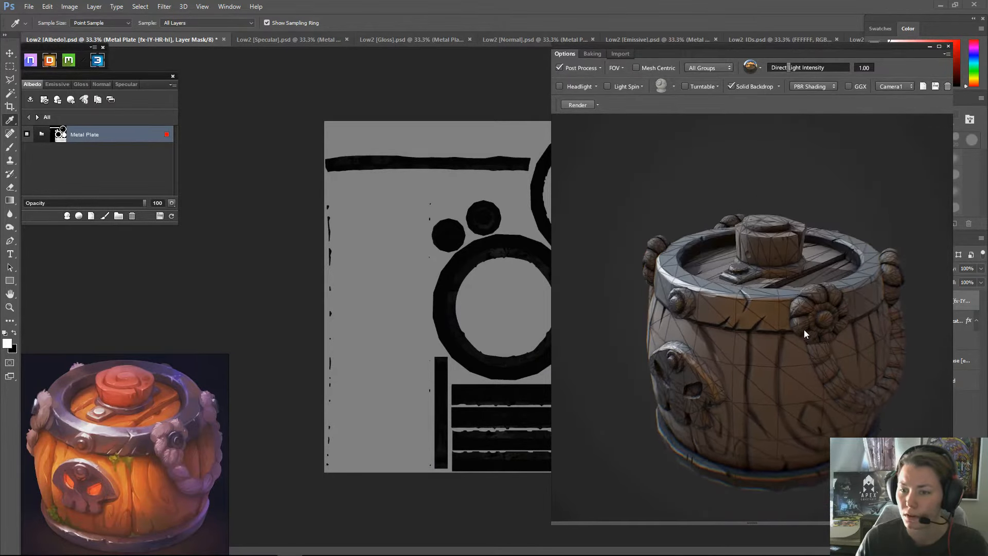
{"action": "left_click_drag", "start_coordinate": [724, 220], "coordinate": [850, 276]}
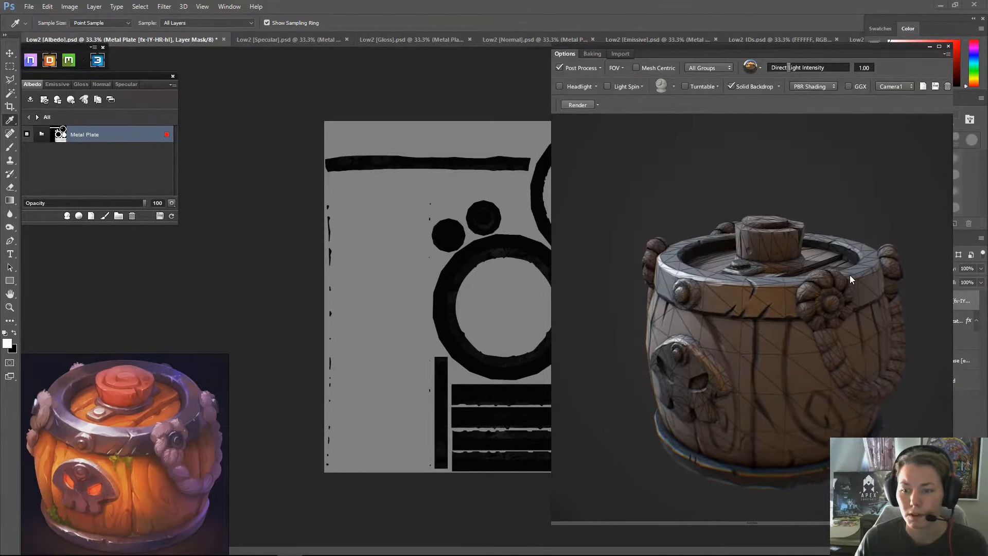
- Disable the wireframe overlay in the 3D preview's post-process settings and inspect the barrel's metal rim and rivets up close
{"action": "left_click", "coordinate": [599, 69]}
{"action": "left_click", "coordinate": [559, 146]}
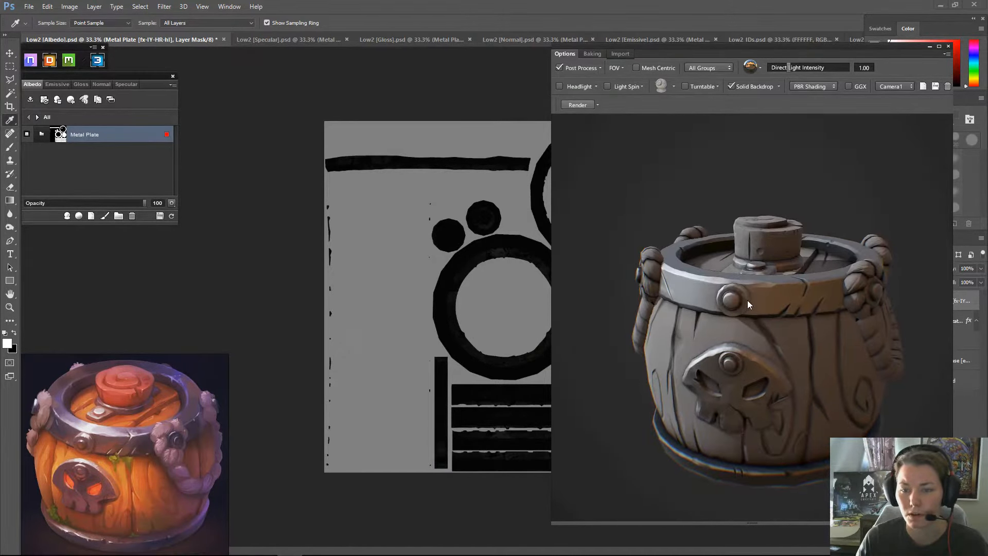
{"action": "scroll", "coordinate": [717, 279], "scroll_direction": "up", "scroll_amount": 2}
{"action": "scroll", "coordinate": [718, 278], "scroll_direction": "up", "scroll_amount": 3}
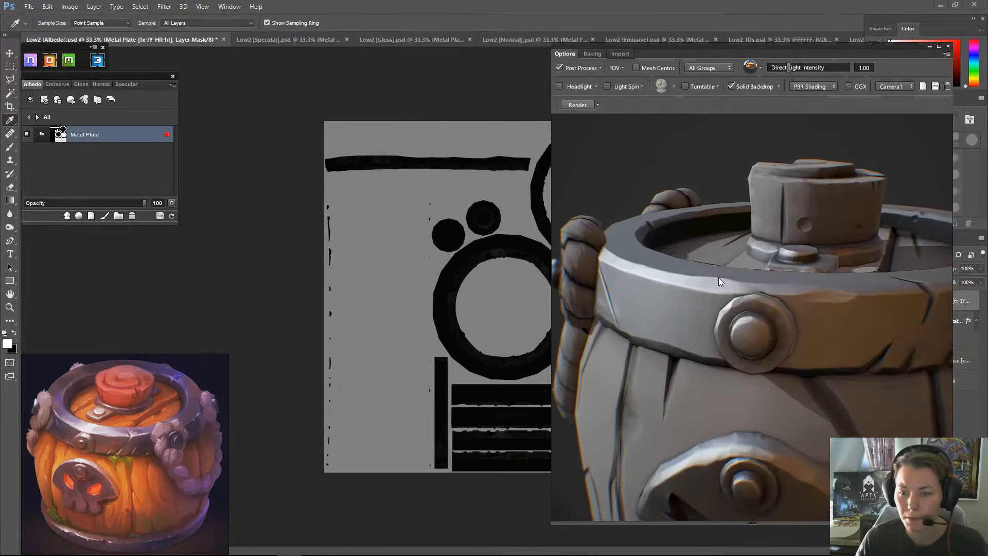
{"action": "left_click_drag", "start_coordinate": [718, 278], "coordinate": [651, 202]}
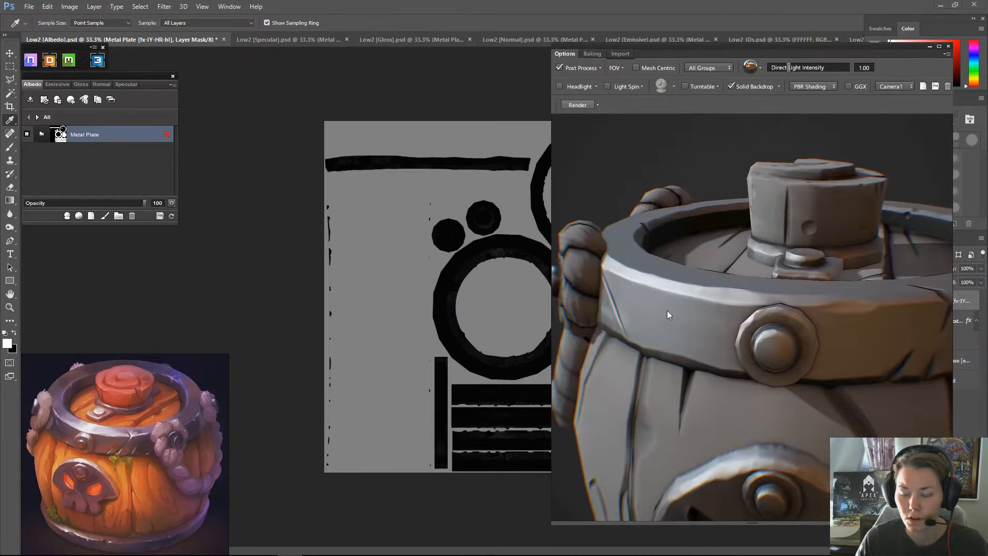
{"action": "scroll", "coordinate": [668, 311], "scroll_direction": "down", "scroll_amount": 4}
{"action": "left_click_drag", "start_coordinate": [686, 320], "coordinate": [719, 309]}
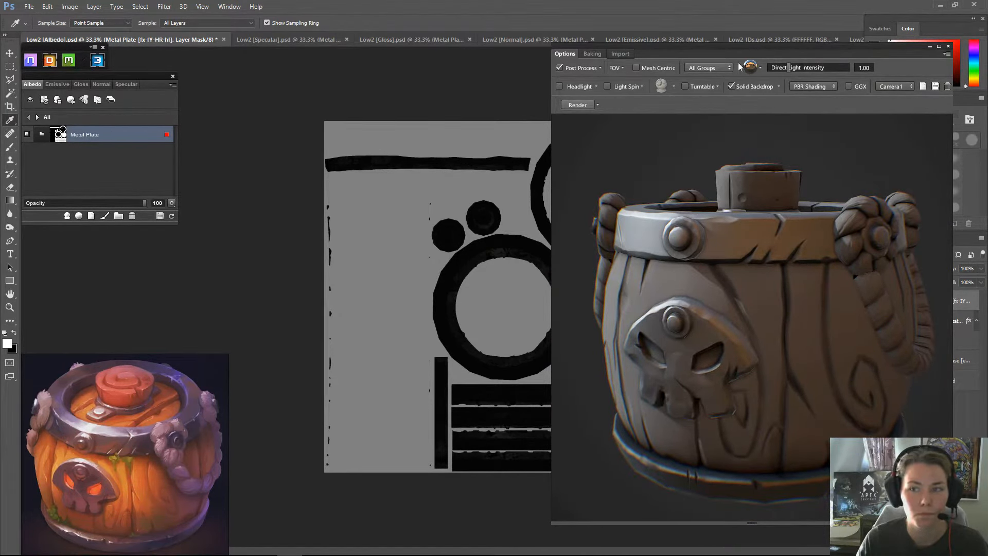
- Reposition the 3D preview window to uncover the layer stack and select the Parkerization layer in the Metal Plate group
{"action": "left_click_drag", "start_coordinate": [747, 50], "coordinate": [676, 106]}
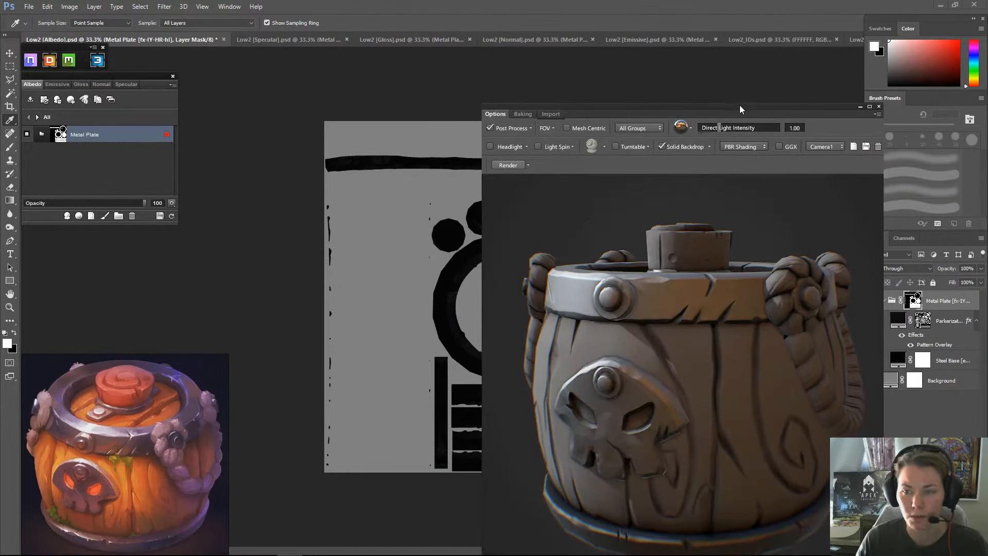
{"action": "left_click_drag", "start_coordinate": [739, 105], "coordinate": [715, 56]}
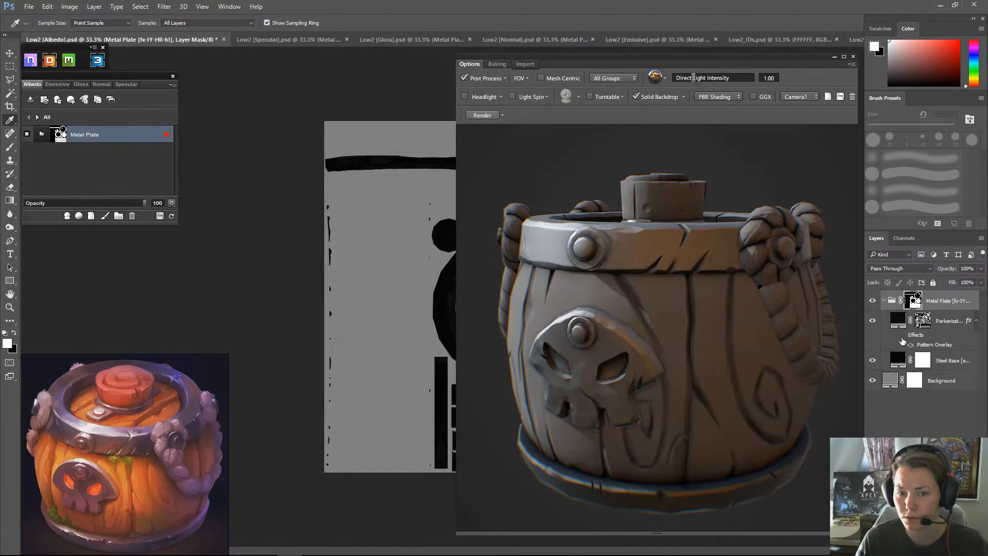
{"action": "left_click_drag", "start_coordinate": [748, 57], "coordinate": [801, 57]}
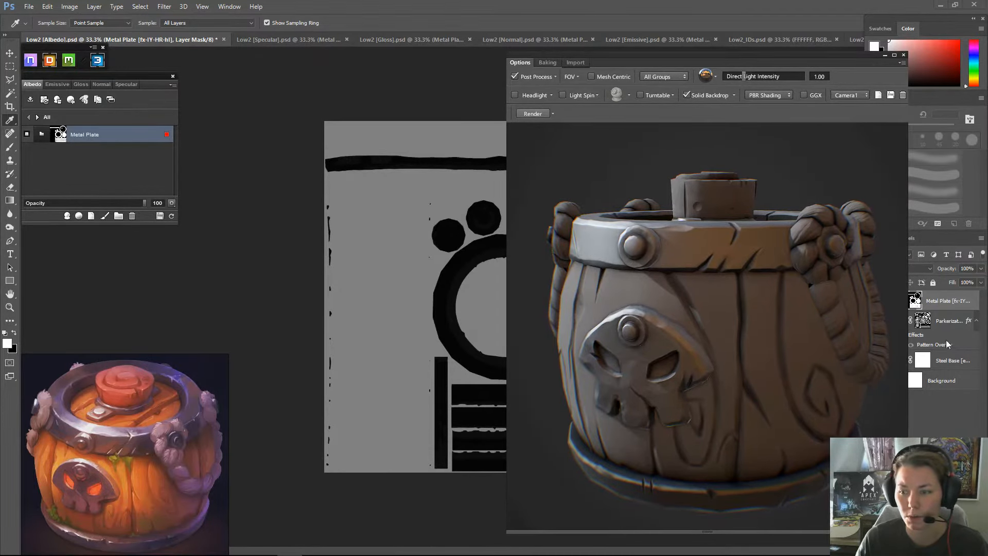
{"action": "left_click_drag", "start_coordinate": [674, 56], "coordinate": [667, 378]}
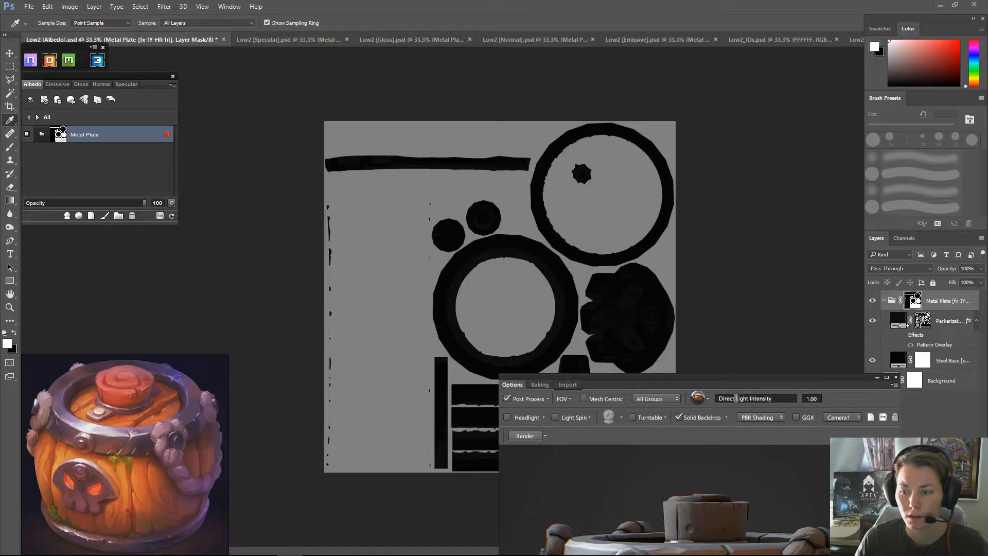
{"action": "left_click", "coordinate": [904, 338]}
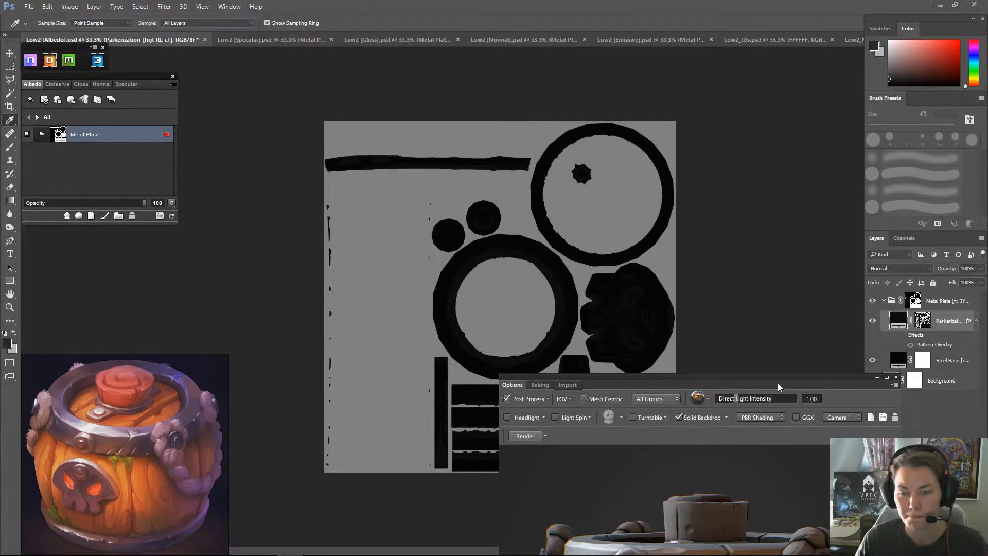
{"action": "left_click_drag", "start_coordinate": [777, 383], "coordinate": [727, 59]}
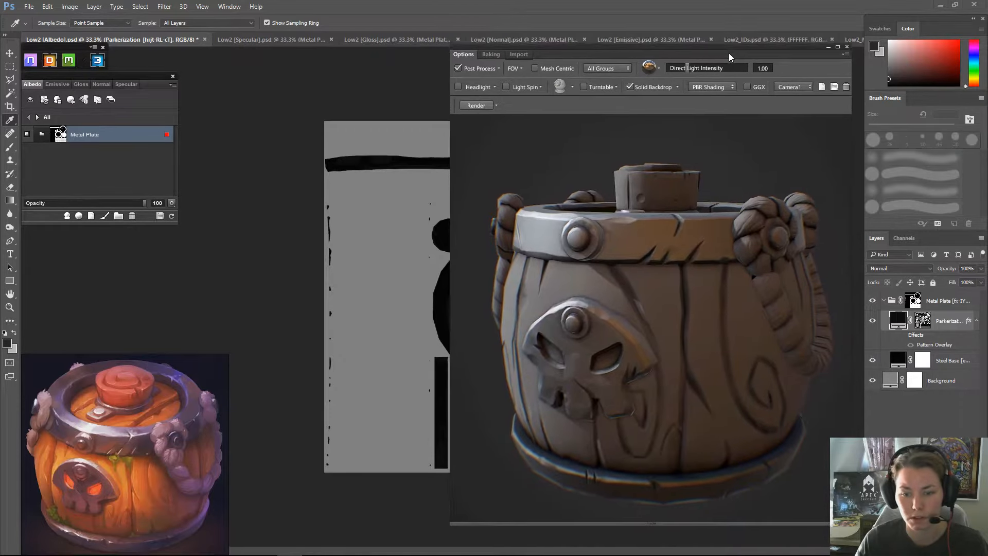
- Open the Metal Plate group and check its Gloss and Specular maps, comparing the specular with the Parkerization layer hidden and shown
{"action": "left_click", "coordinate": [96, 135]}
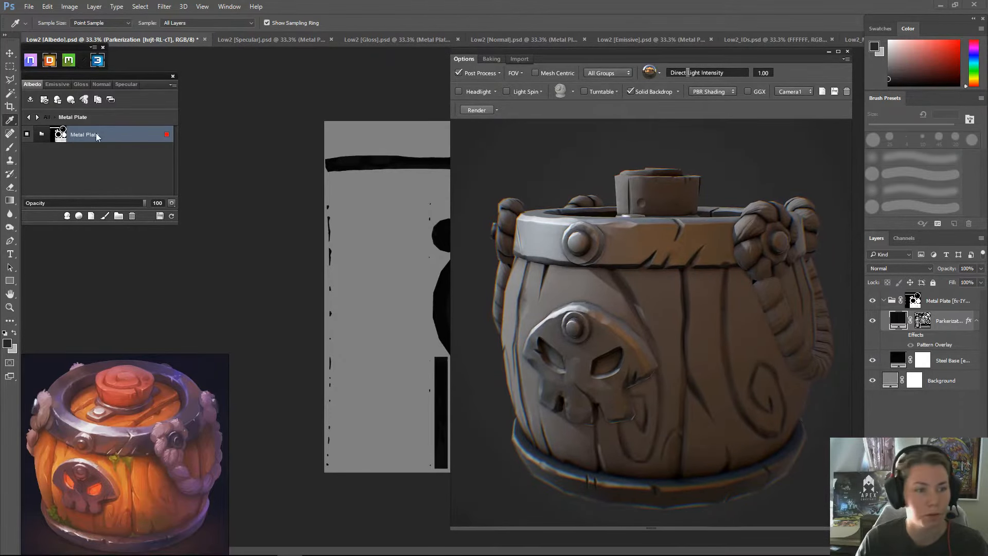
{"action": "left_click", "coordinate": [82, 85]}
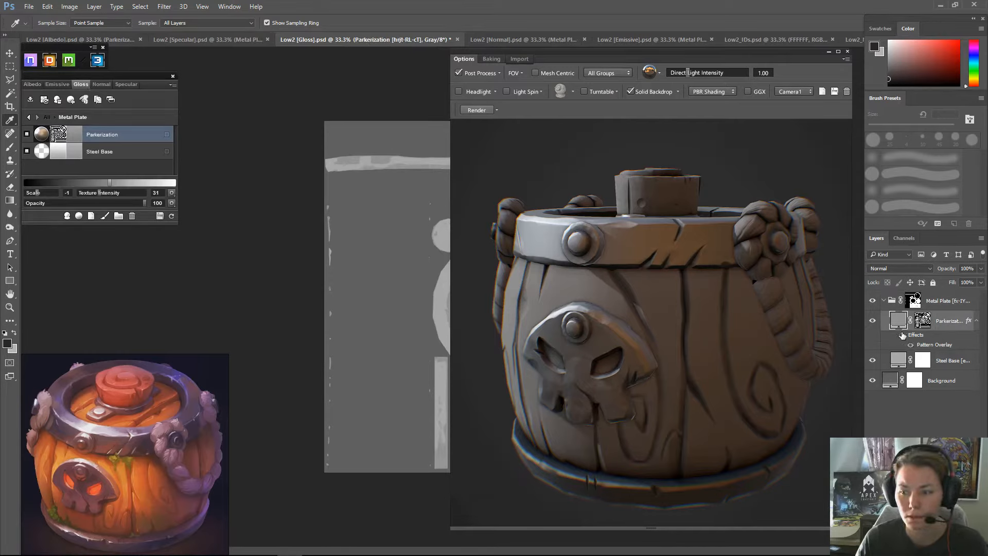
{"action": "left_click", "coordinate": [127, 84]}
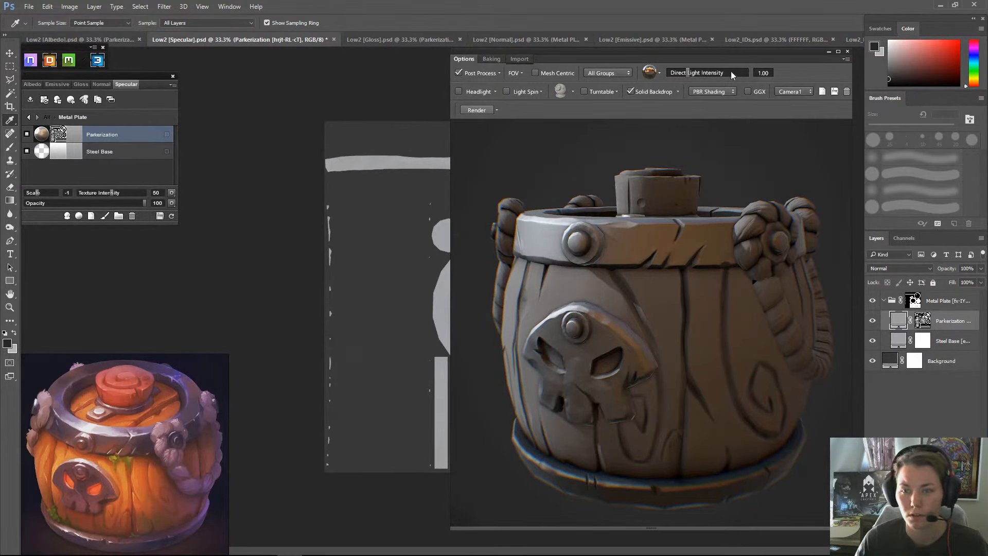
{"action": "left_click_drag", "start_coordinate": [720, 55], "coordinate": [691, 369]}
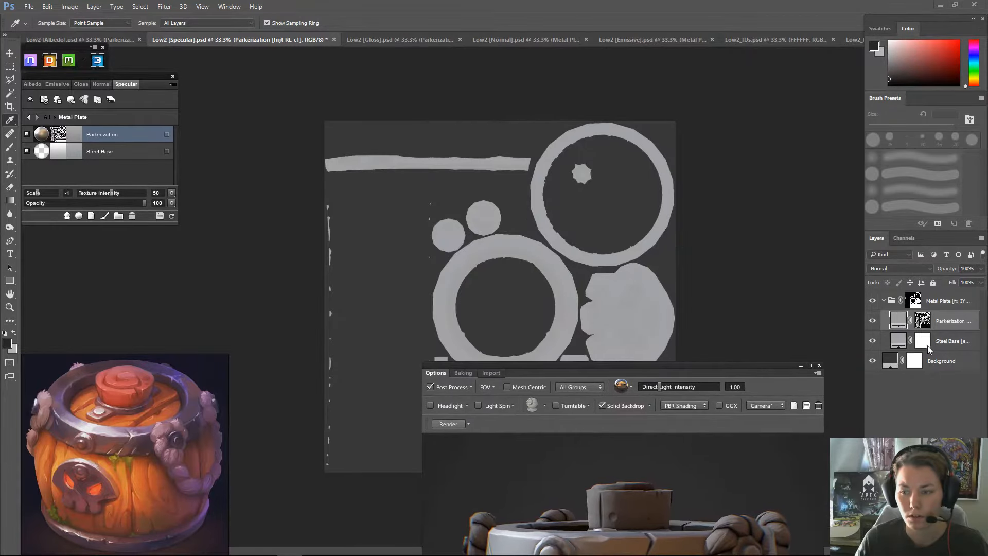
{"action": "left_click", "coordinate": [872, 320]}
{"action": "left_click", "coordinate": [872, 322]}
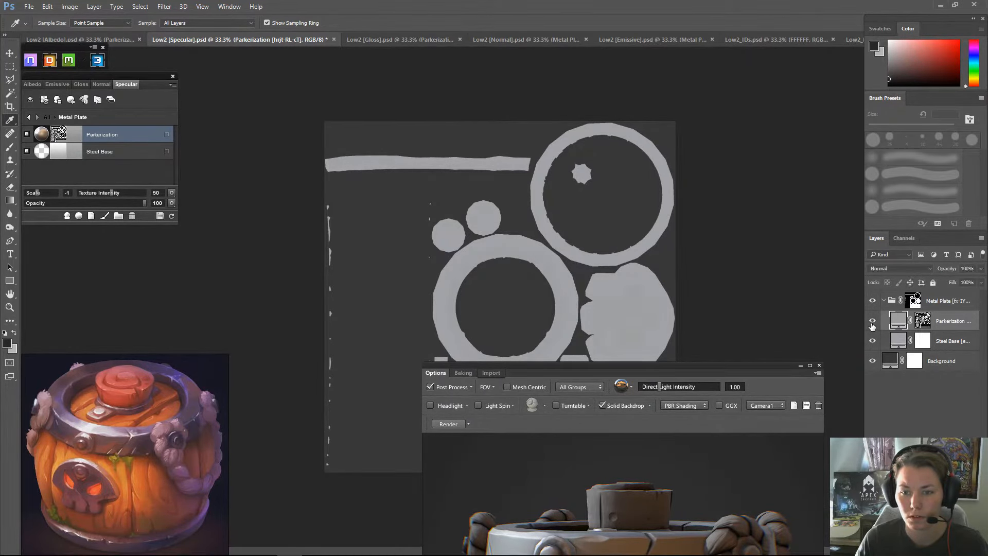
{"action": "left_click_drag", "start_coordinate": [717, 367], "coordinate": [730, 36]}
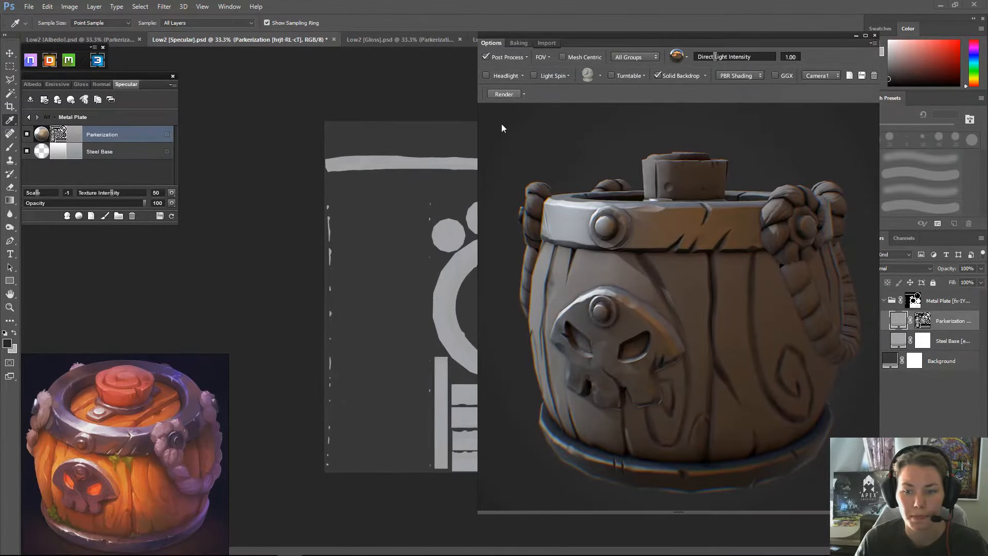
- Refresh the textures and examine the metal on the barrel's rim, lid and skull plate from above and farther away
{"action": "left_click", "coordinate": [170, 217]}
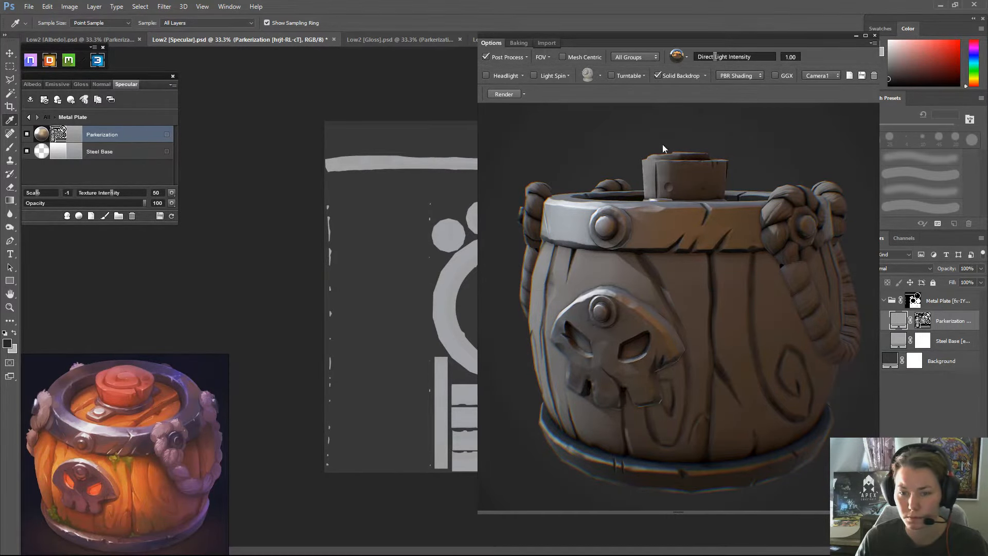
{"action": "left_click_drag", "start_coordinate": [740, 165], "coordinate": [768, 173]}
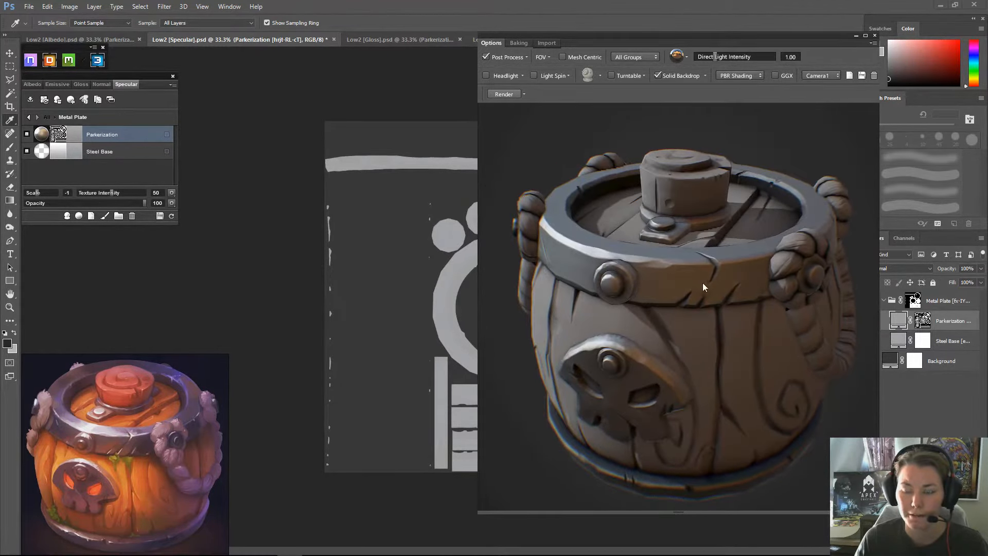
{"action": "scroll", "coordinate": [695, 280], "scroll_direction": "down", "scroll_amount": 4}
{"action": "left_click_drag", "start_coordinate": [672, 278], "coordinate": [720, 308]}
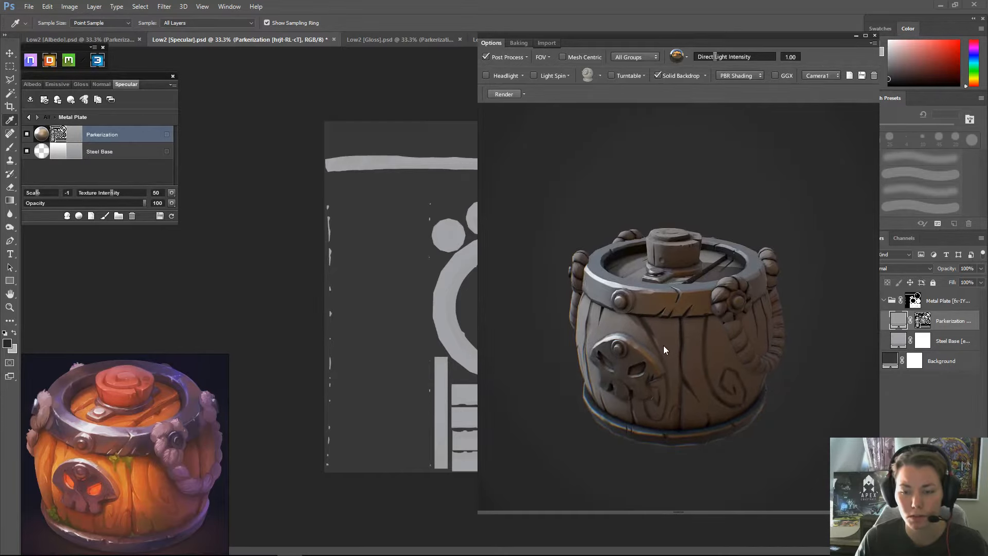
{"action": "left_click_drag", "start_coordinate": [663, 345], "coordinate": [702, 383]}
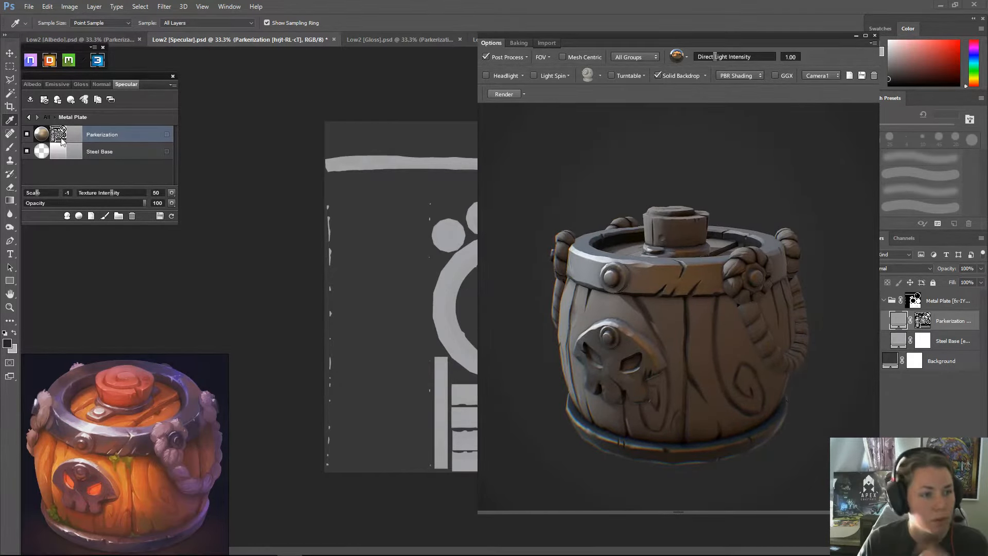
- Open the smart material library from the All level and browse the Wood category, previewing Worn Lacquered Wood and Lackered Wood (Mahogany)
{"action": "left_click", "coordinate": [29, 117]}
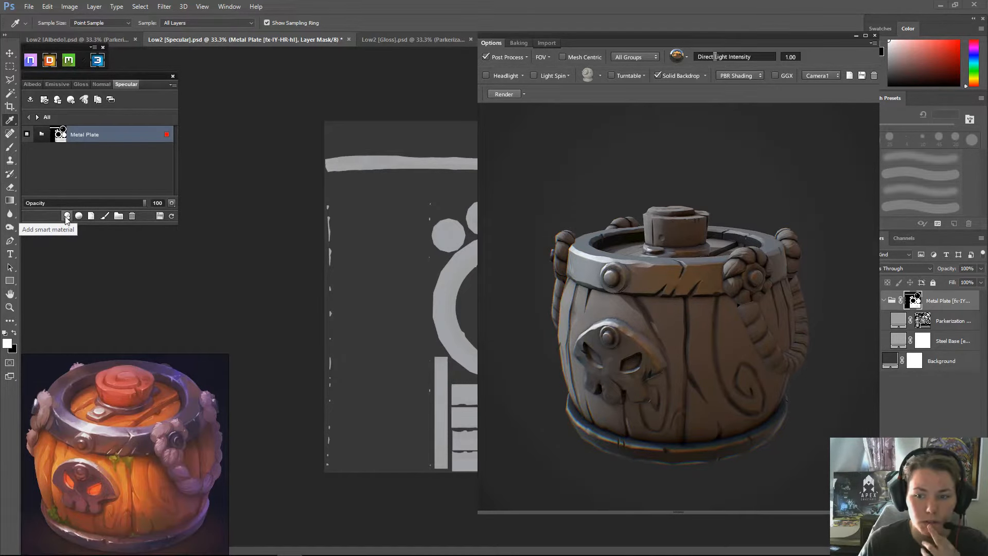
{"action": "left_click", "coordinate": [67, 217]}
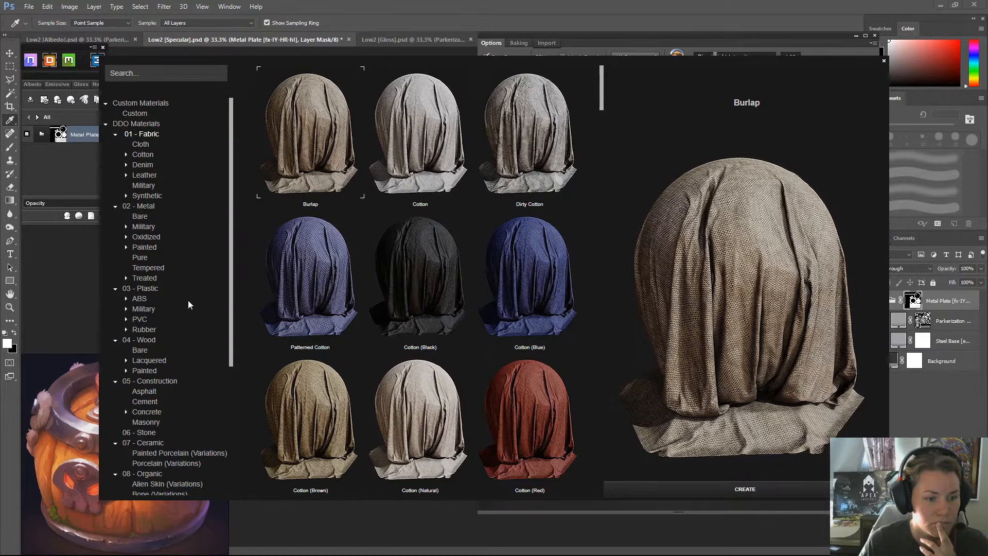
{"action": "left_click", "coordinate": [150, 339]}
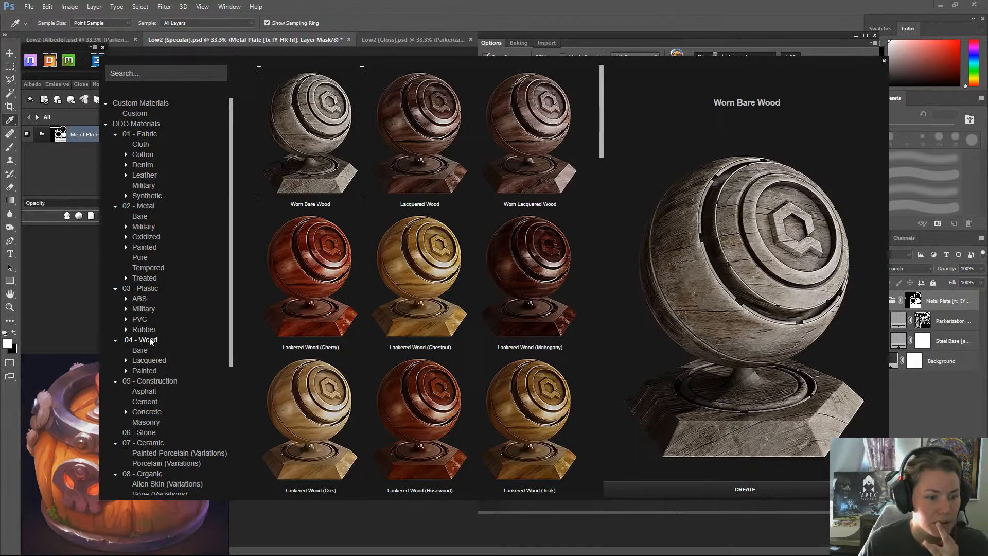
{"action": "left_click", "coordinate": [143, 352]}
{"action": "left_click", "coordinate": [147, 341]}
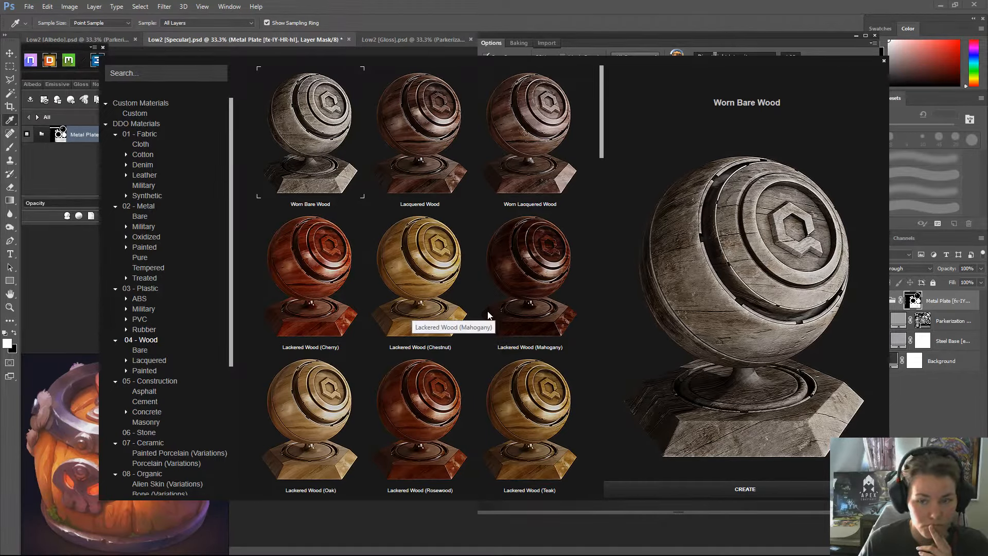
{"action": "left_click", "coordinate": [544, 147]}
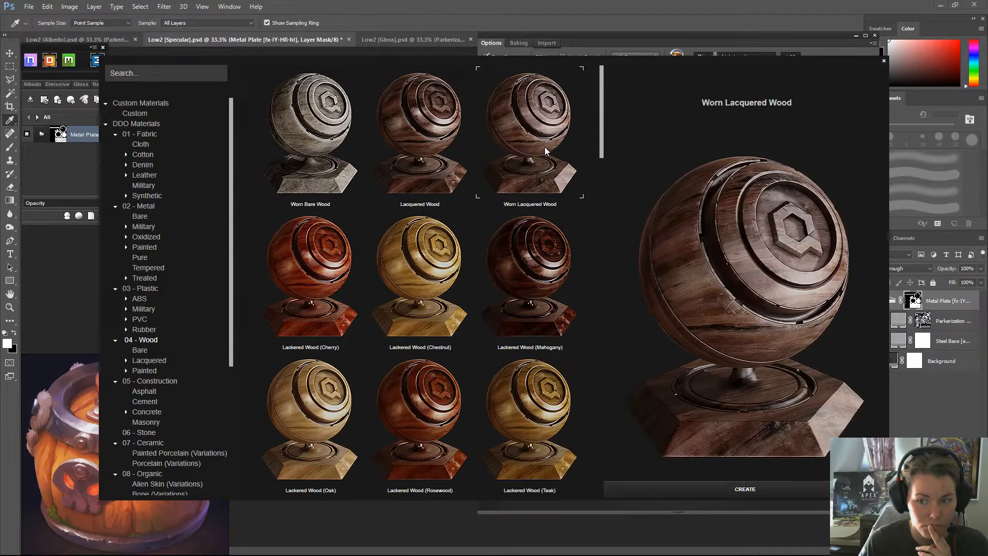
{"action": "left_click", "coordinate": [536, 279]}
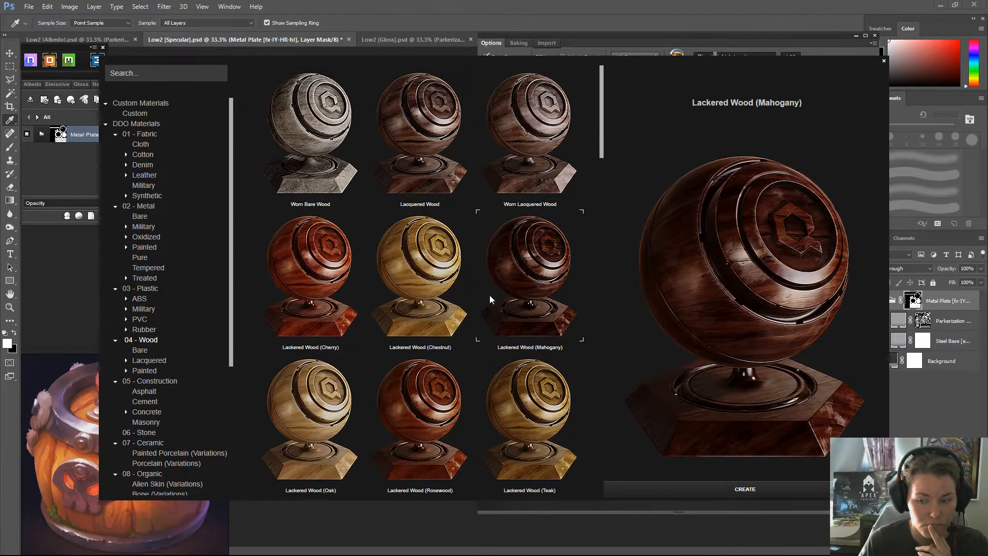
{"action": "scroll", "coordinate": [487, 298], "scroll_direction": "down", "scroll_amount": 4}
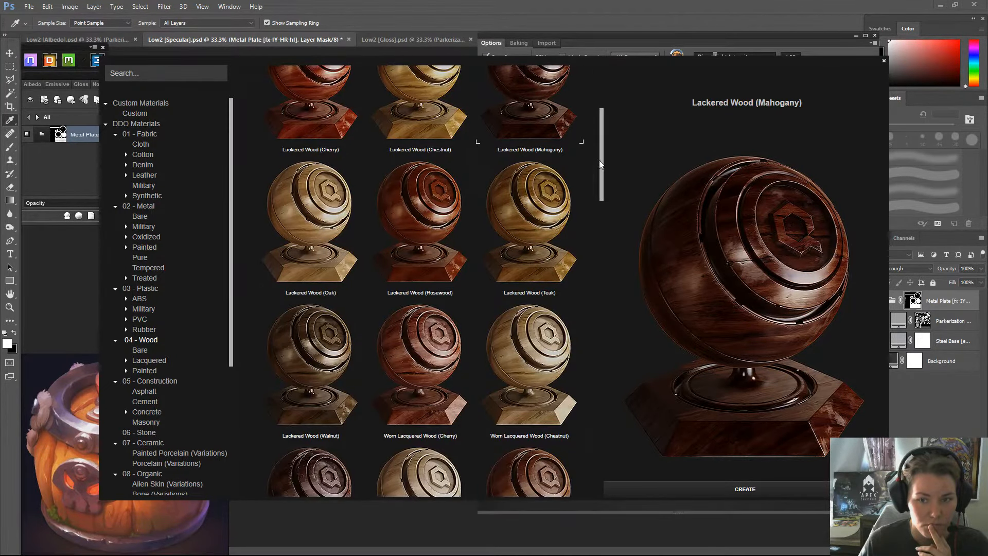
{"action": "left_click_drag", "start_coordinate": [605, 159], "coordinate": [595, 474]}
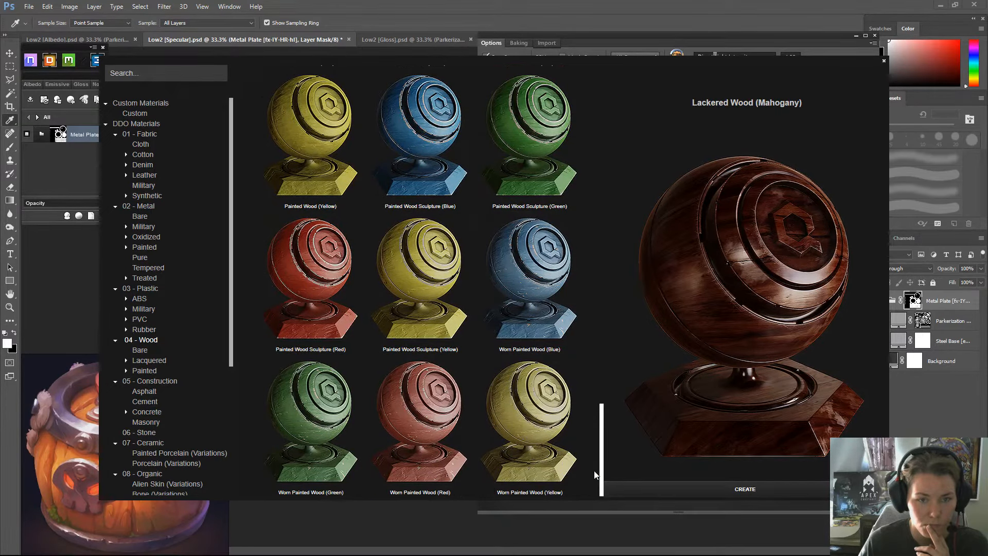
{"action": "mouse_move", "coordinate": [594, 470]}
{"action": "left_mouse_down"}
{"action": "mouse_move", "coordinate": [579, 367]}
{"action": "mouse_move", "coordinate": [584, 200]}
{"action": "mouse_move", "coordinate": [585, 270]}
{"action": "left_mouse_up"}
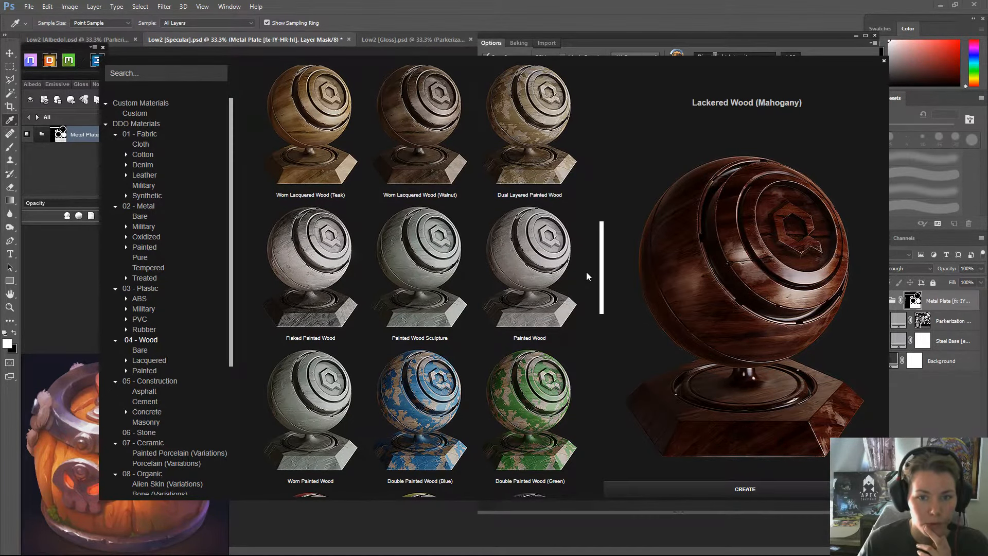
{"action": "mouse_move", "coordinate": [585, 271]}
{"action": "left_mouse_down"}
{"action": "mouse_move", "coordinate": [593, 166]}
{"action": "mouse_move", "coordinate": [614, 88]}
{"action": "left_mouse_up"}
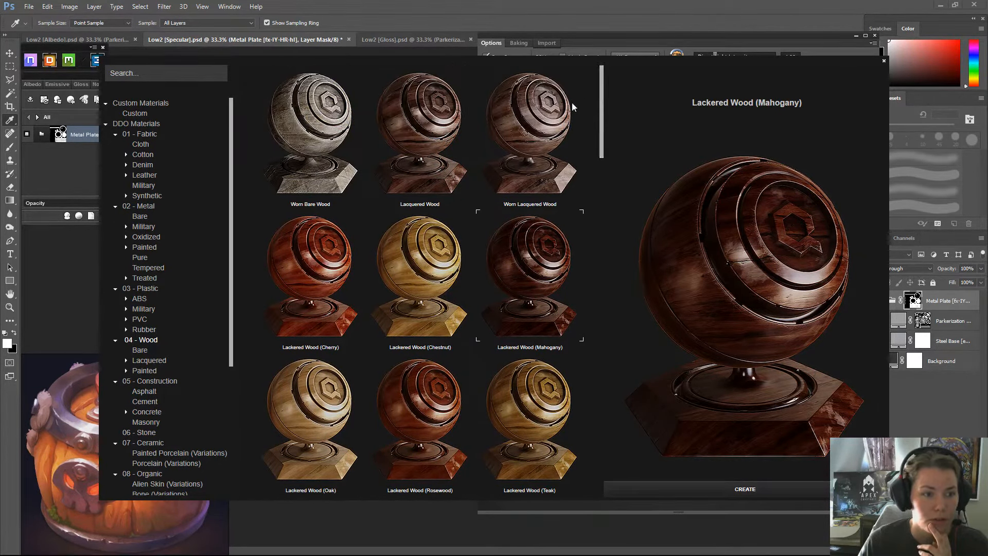
- Browse the Plastic category of the smart material library and preview the Grainy PVC material
{"action": "left_click", "coordinate": [147, 289]}
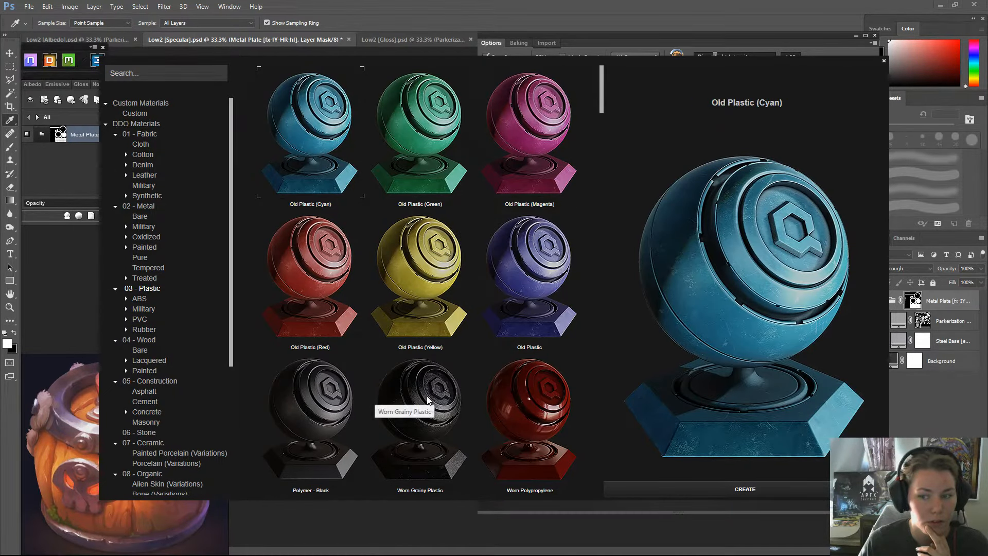
{"action": "scroll", "coordinate": [422, 396], "scroll_direction": "down", "scroll_amount": 4}
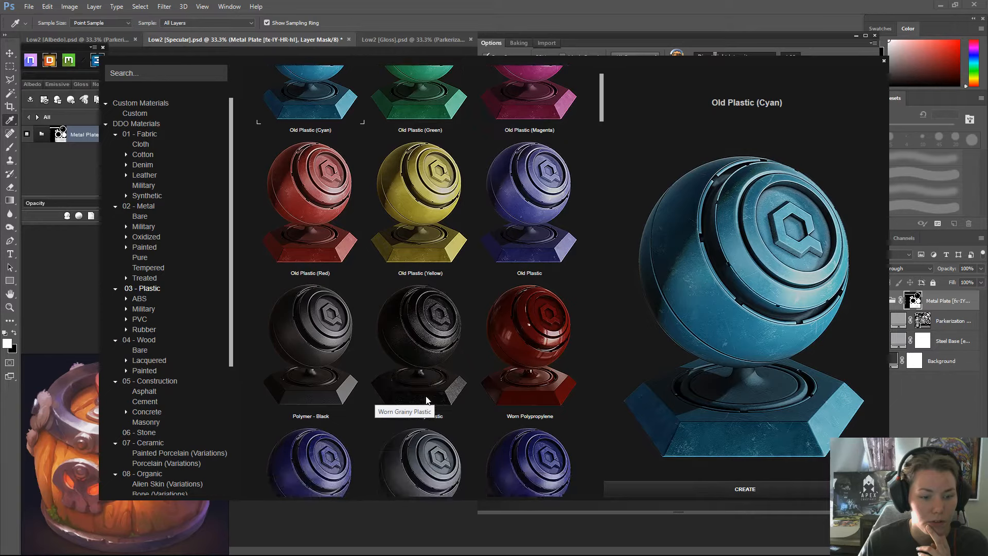
{"action": "scroll", "coordinate": [409, 381], "scroll_direction": "down", "scroll_amount": 5}
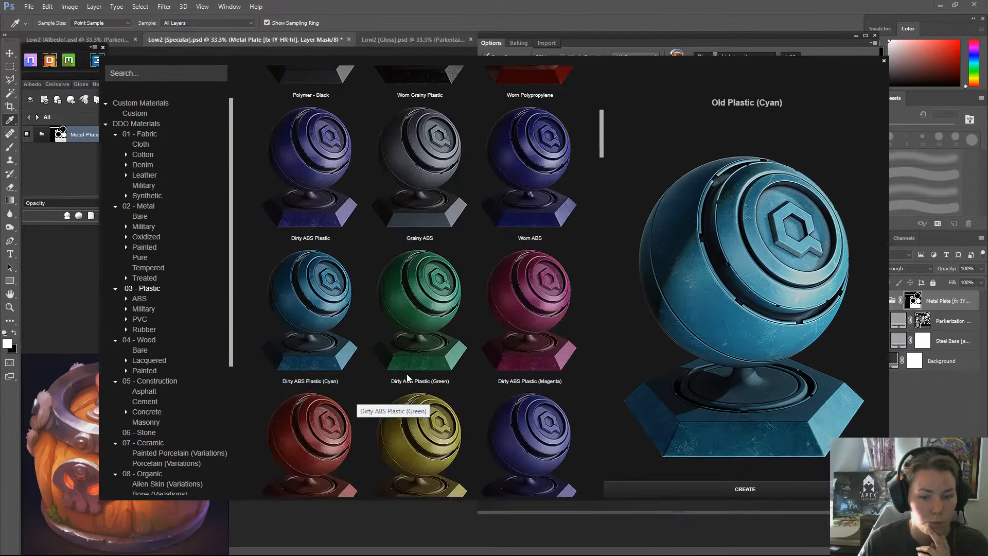
{"action": "scroll", "coordinate": [406, 375], "scroll_direction": "down", "scroll_amount": 3}
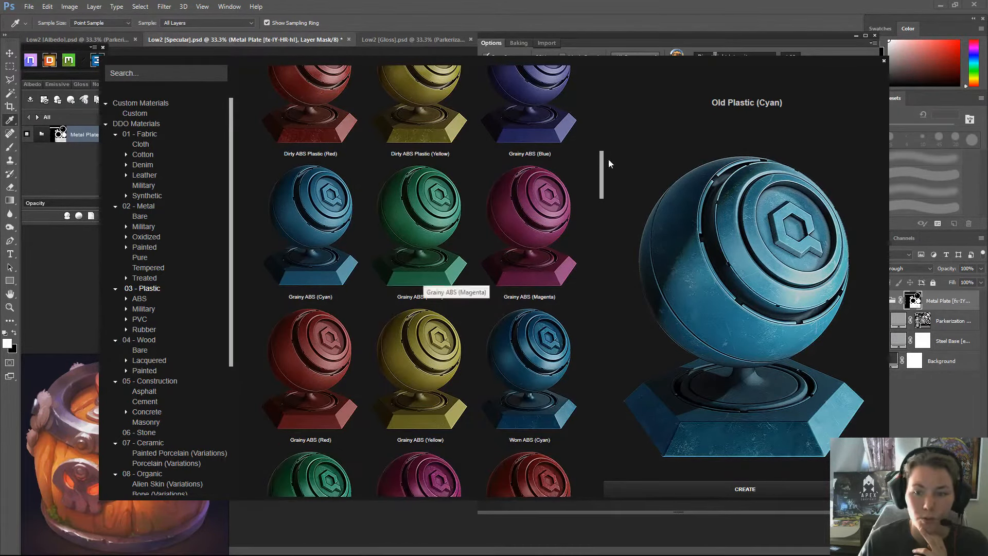
{"action": "left_click_drag", "start_coordinate": [601, 169], "coordinate": [582, 260]}
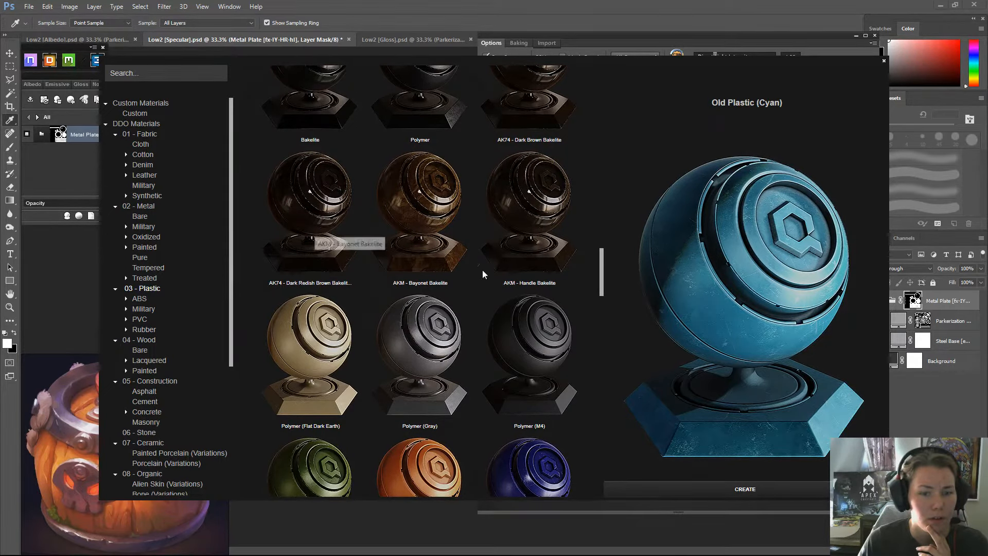
{"action": "left_click", "coordinate": [444, 452]}
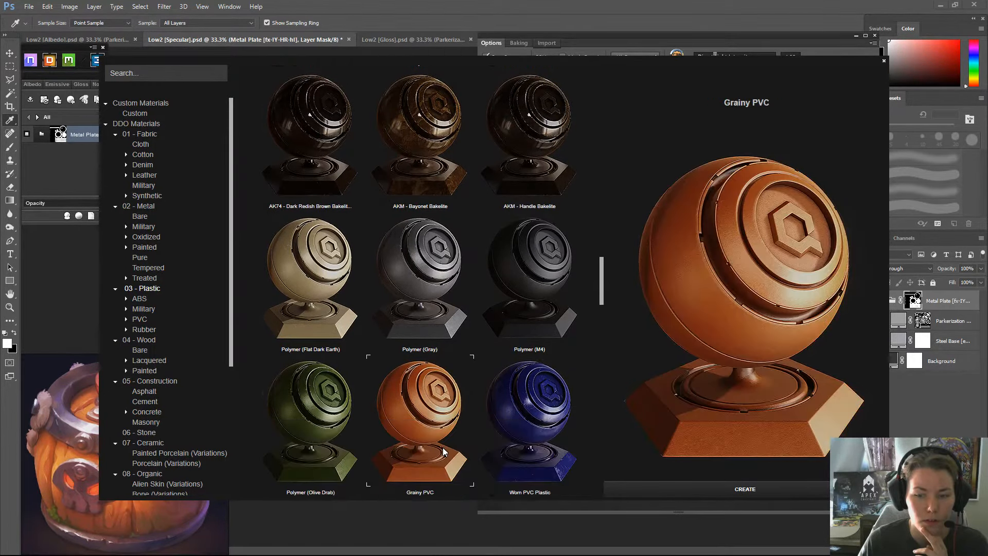
- Create the Brown Hair smart material from the Stylized category of the Legacy materials
{"action": "scroll", "coordinate": [151, 411], "scroll_direction": "down", "scroll_amount": 8}
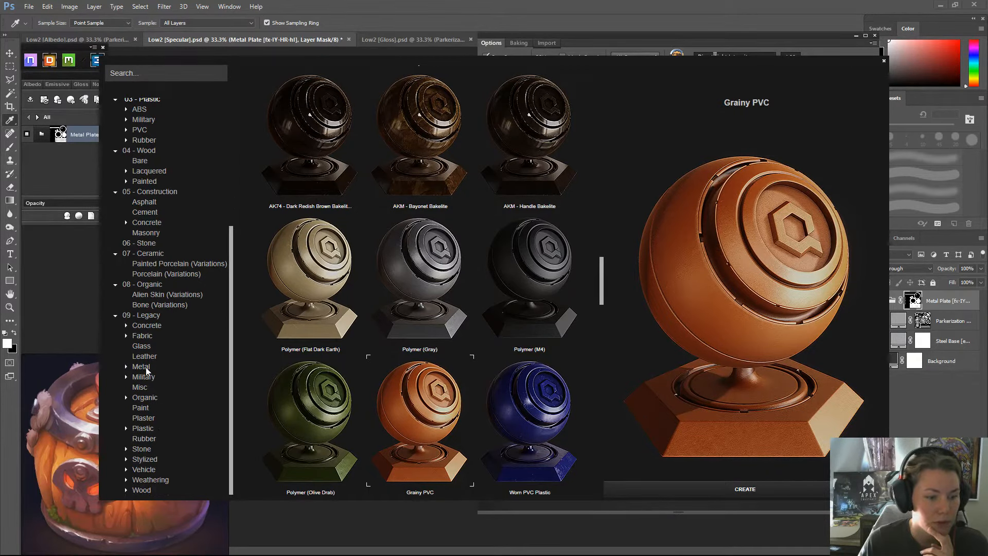
{"action": "left_click", "coordinate": [145, 461]}
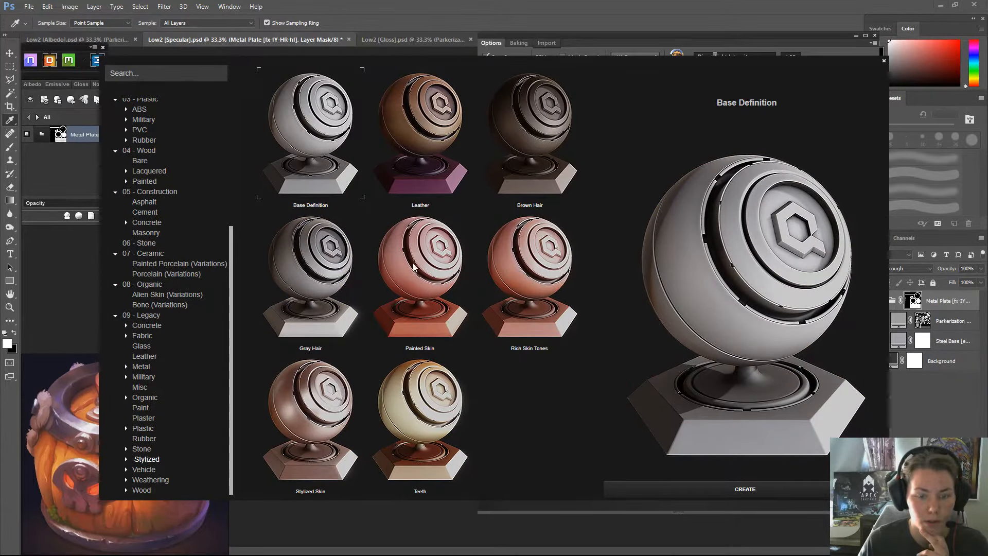
{"action": "left_click", "coordinate": [553, 159]}
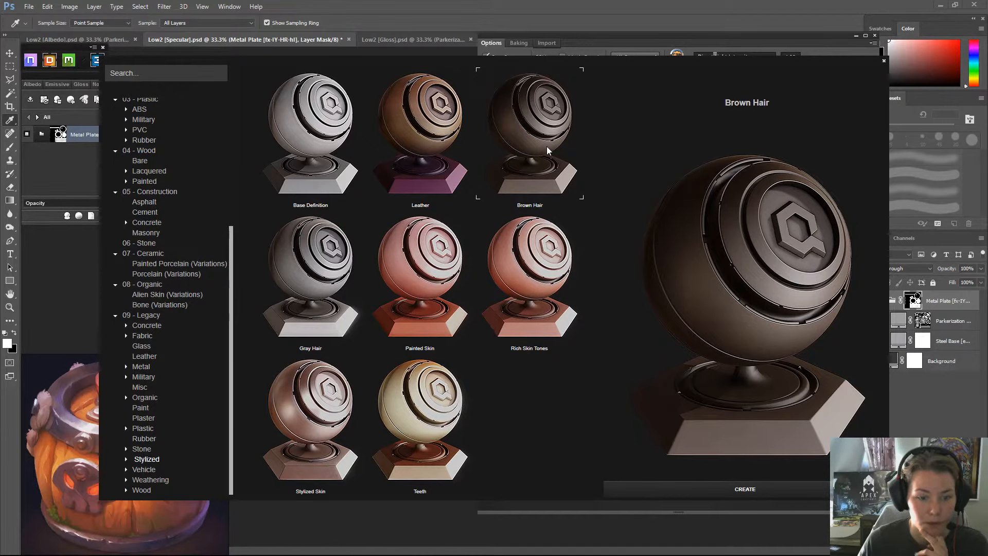
{"action": "left_click", "coordinate": [745, 489]}
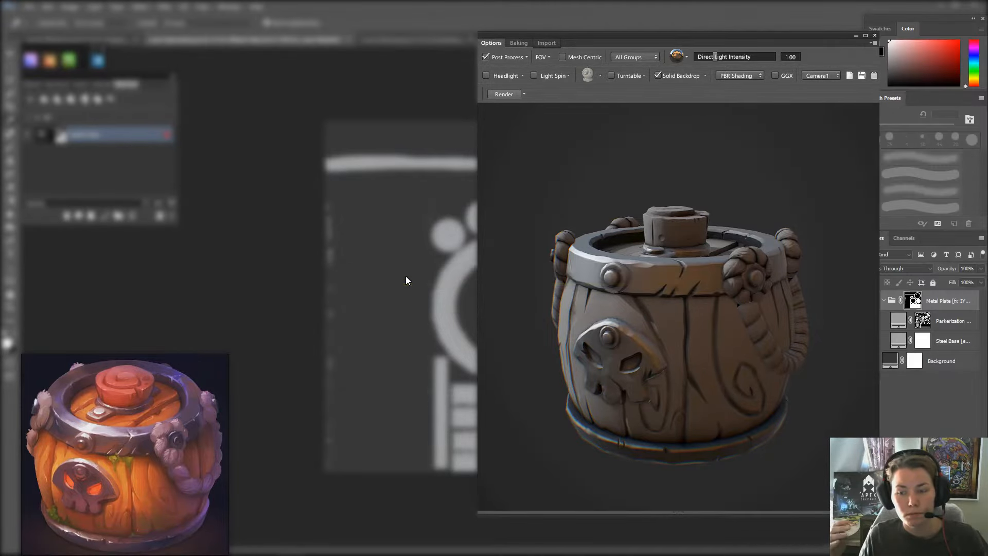
- Return to the All level, assign the Brown Hair material to ID color 004CFF, and check the wood on the barrel
{"action": "left_click", "coordinate": [31, 118]}
{"action": "left_click", "coordinate": [29, 116]}
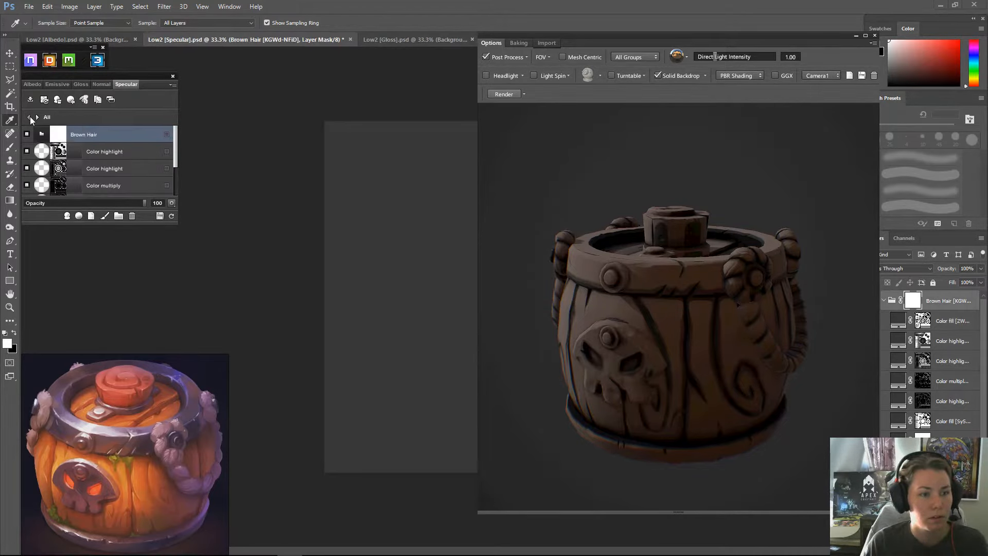
{"action": "left_click", "coordinate": [168, 135]}
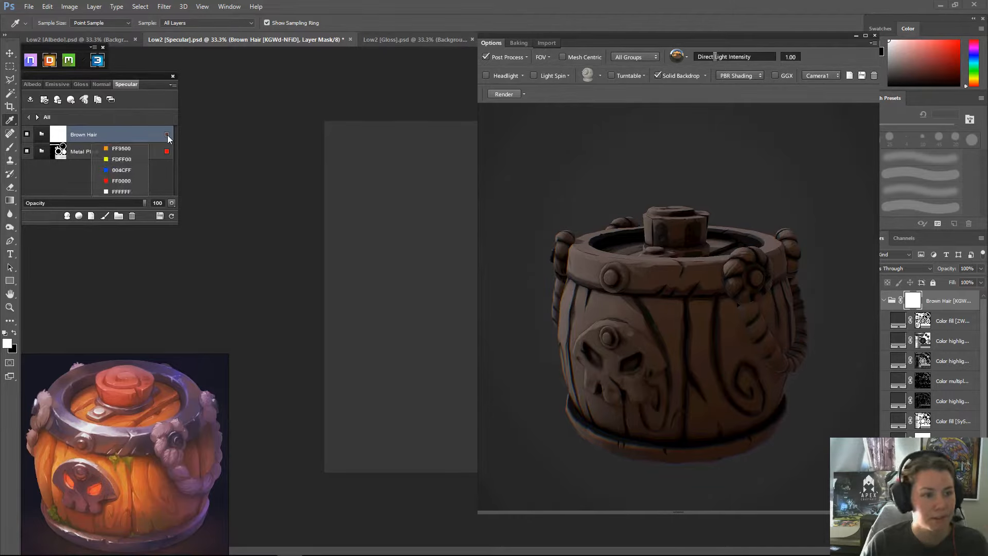
{"action": "left_click", "coordinate": [121, 170]}
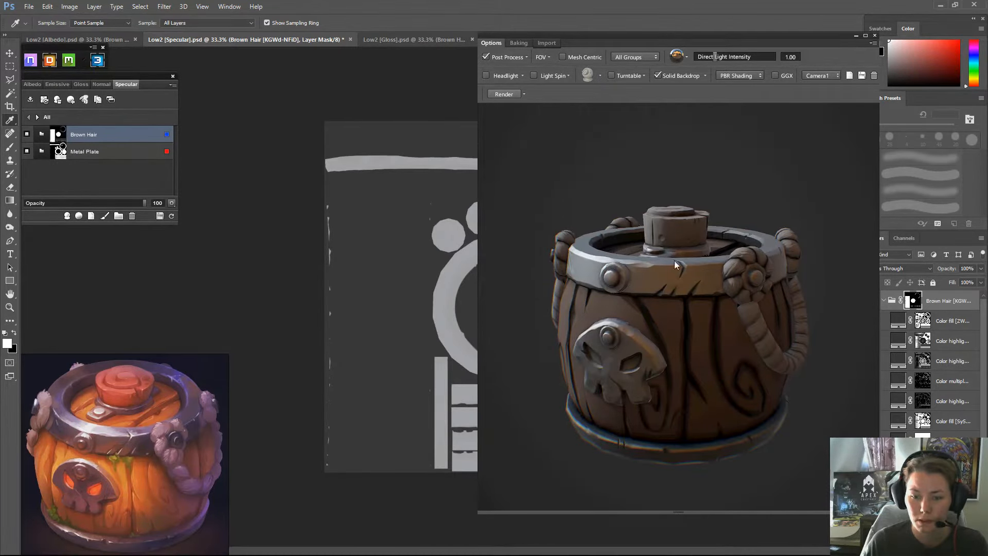
{"action": "left_click_drag", "start_coordinate": [748, 165], "coordinate": [772, 204]}
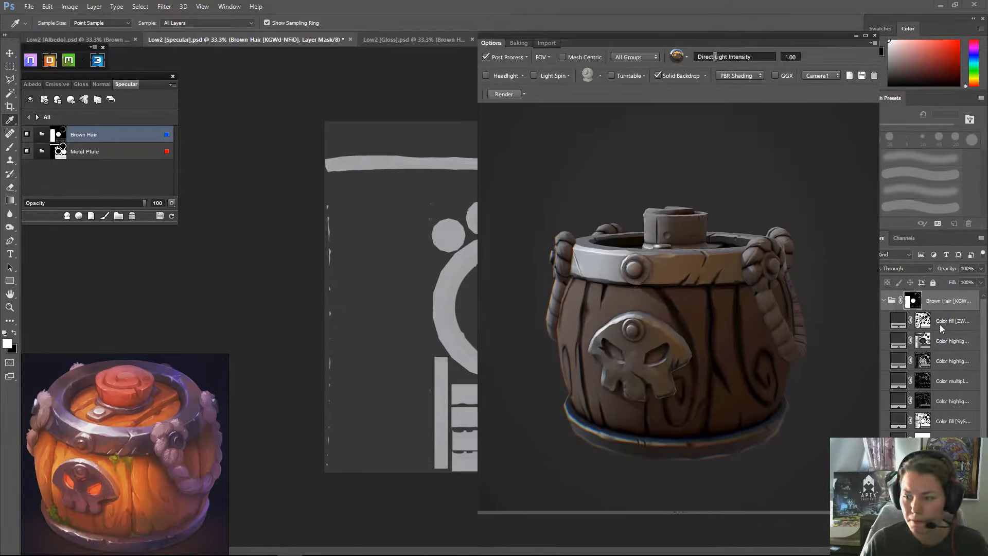
- Switch from the Specular to the Albedo map and select the tan Color highlight layer in the Brown Hair group
{"action": "left_click", "coordinate": [899, 323]}
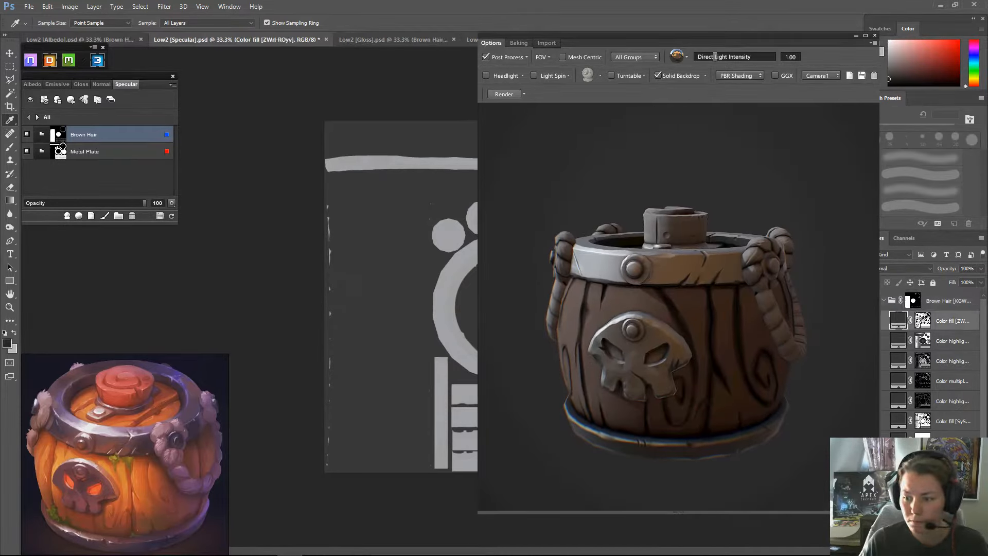
{"action": "left_click", "coordinate": [914, 461]}
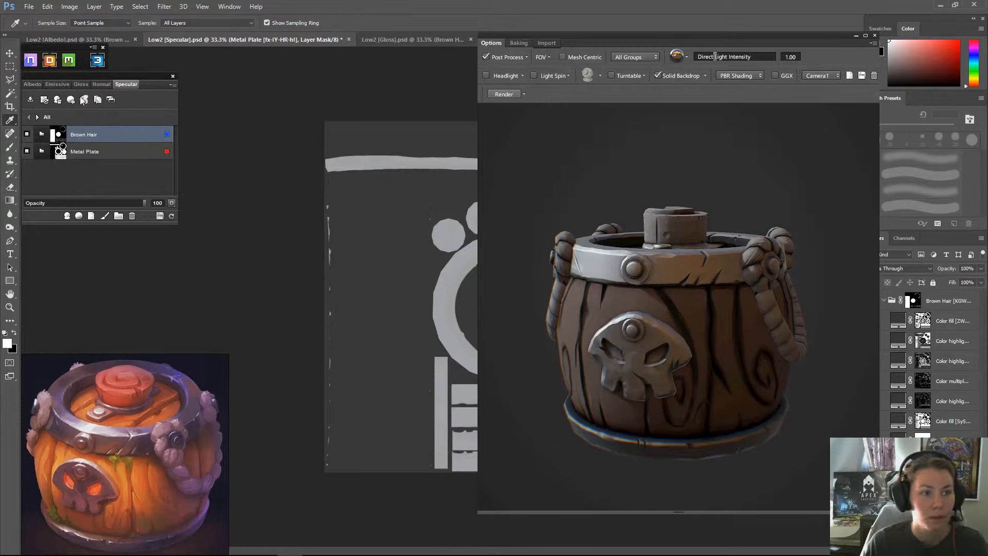
{"action": "left_click", "coordinate": [32, 85]}
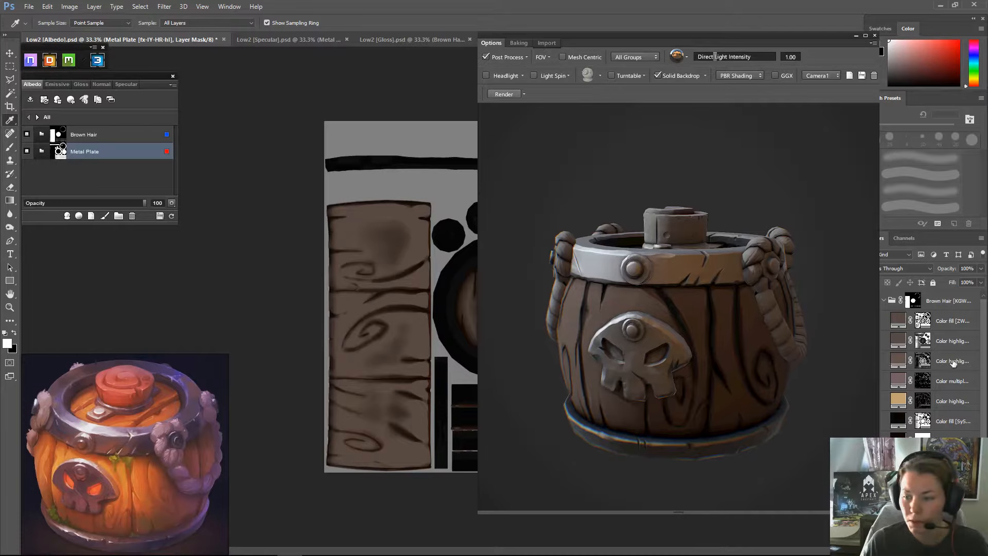
{"action": "left_click", "coordinate": [945, 402]}
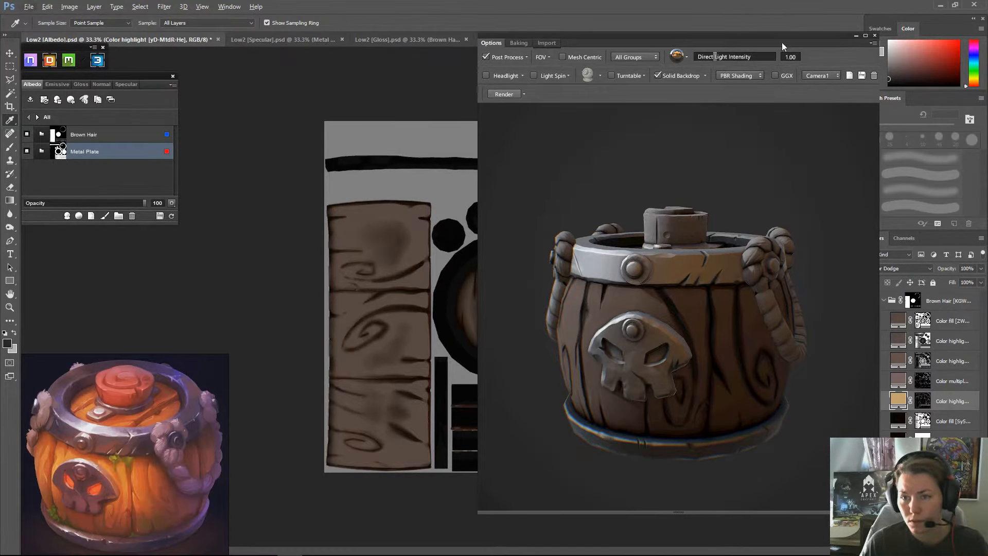
- Move the 3D preview off the texture sheet and inspect the masks of the Brown Hair color layers one by one
{"action": "left_click_drag", "start_coordinate": [787, 37], "coordinate": [712, 485]}
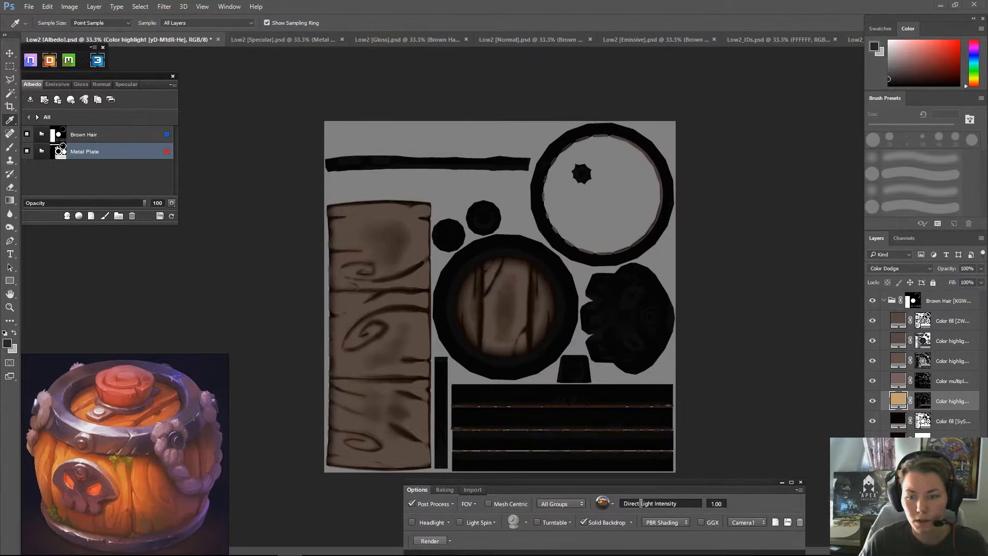
{"action": "left_click", "coordinate": [922, 421]}
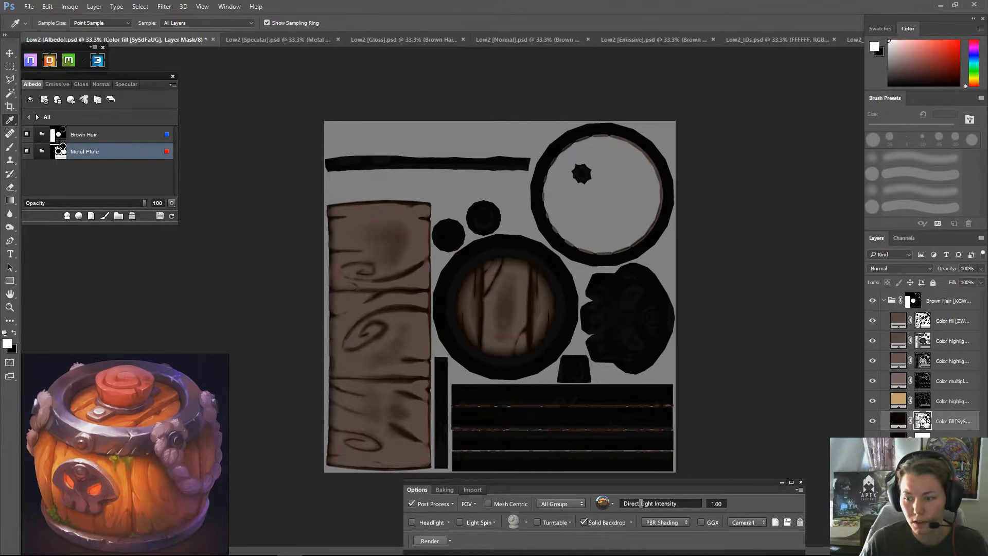
{"action": "left_click", "coordinate": [923, 423], "text": "alt"}
{"action": "left_click", "coordinate": [923, 400]}
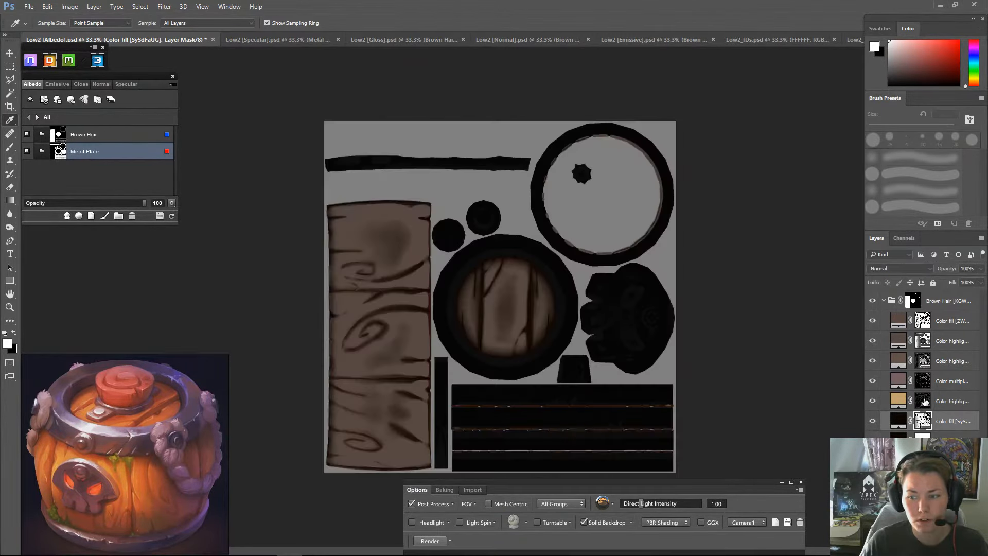
{"action": "left_click", "coordinate": [924, 400], "text": "alt"}
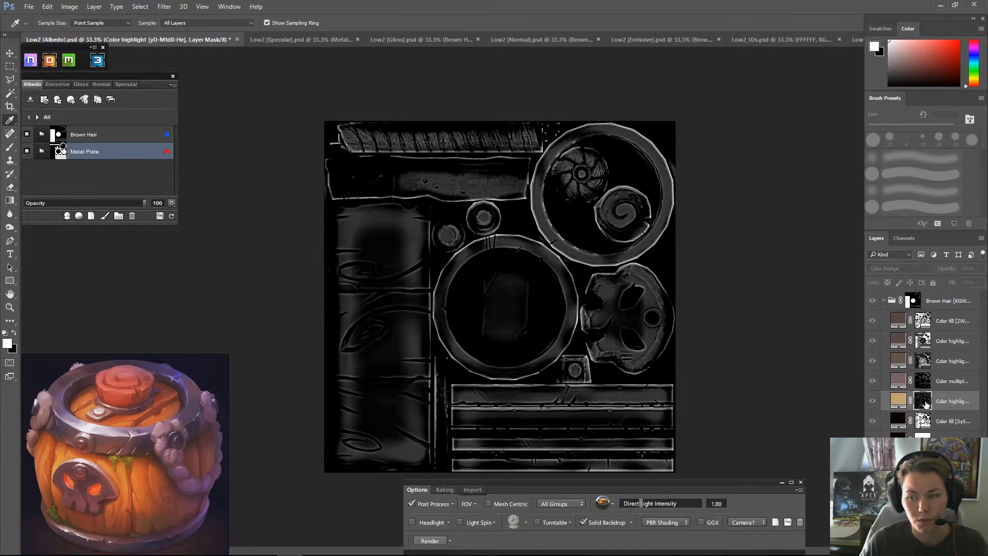
{"action": "left_click", "coordinate": [926, 404], "text": "alt"}
{"action": "left_click", "coordinate": [923, 383], "text": "alt"}
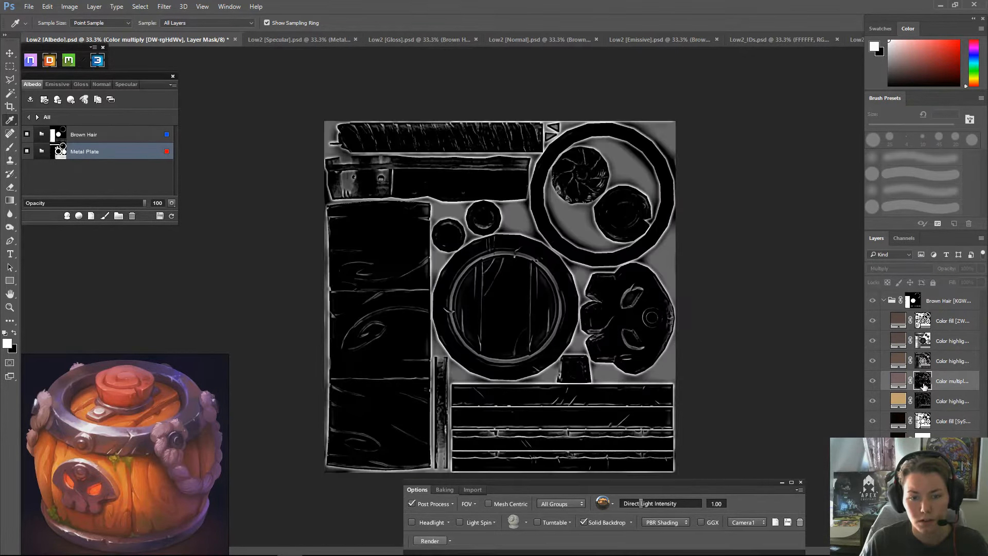
{"action": "left_click", "coordinate": [925, 385], "text": "alt"}
{"action": "left_click", "coordinate": [924, 360], "text": "alt"}
{"action": "left_click", "coordinate": [924, 361], "text": "alt"}
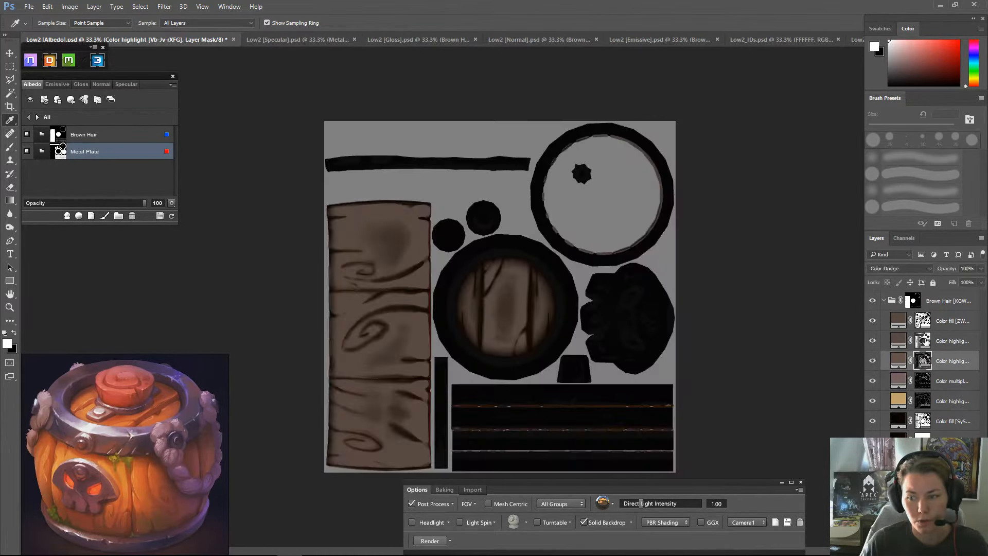
{"action": "left_click", "coordinate": [924, 340], "text": "alt"}
{"action": "left_click", "coordinate": [925, 340], "text": "alt"}
{"action": "left_click", "coordinate": [925, 321], "text": "alt"}
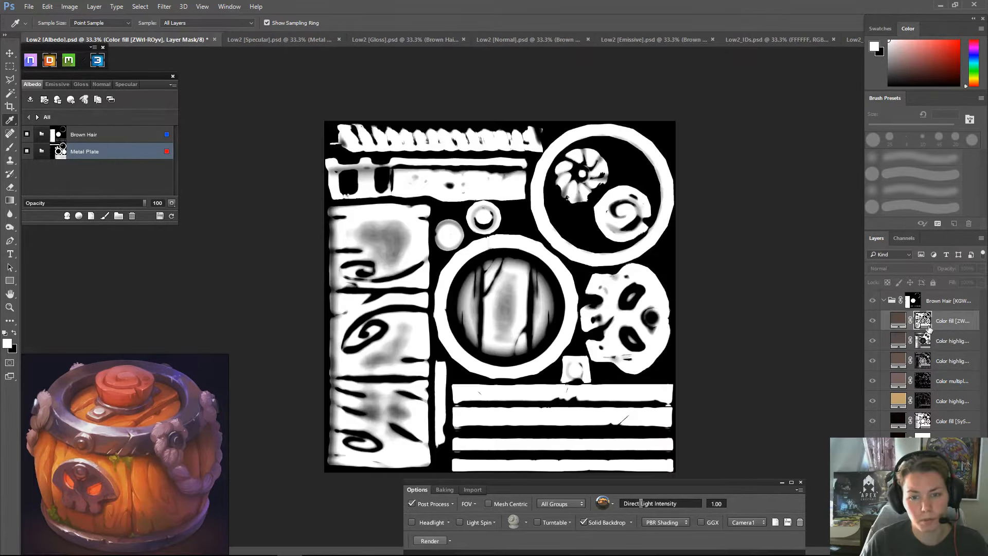
{"action": "left_click", "coordinate": [925, 321], "text": "alt"}
- Bring the 3D preview back, hide the topmost Color fill layer of Brown Hair, and refresh the textures to examine the barrel
{"action": "left_click_drag", "start_coordinate": [718, 483], "coordinate": [734, 73]}
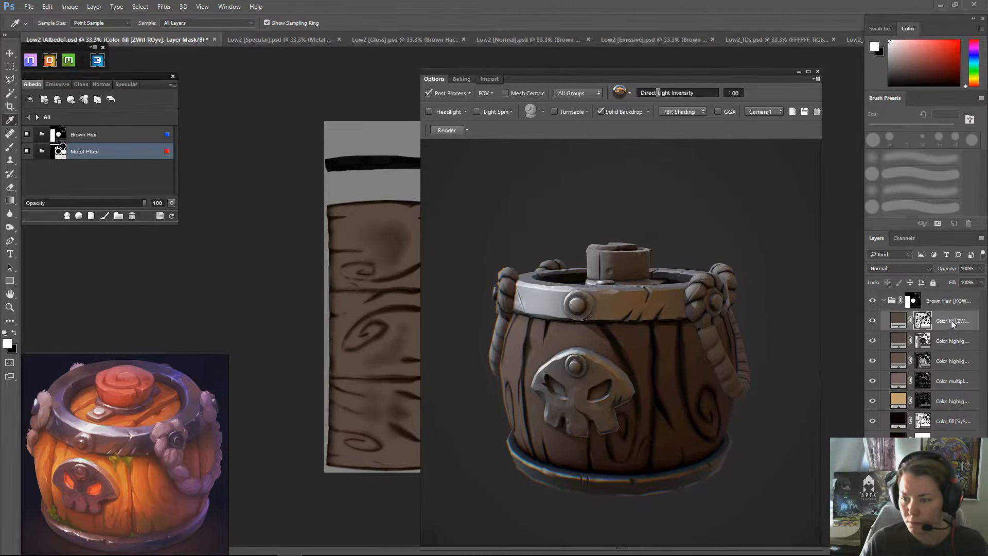
{"action": "left_click", "coordinate": [871, 321]}
{"action": "left_click", "coordinate": [871, 321]}
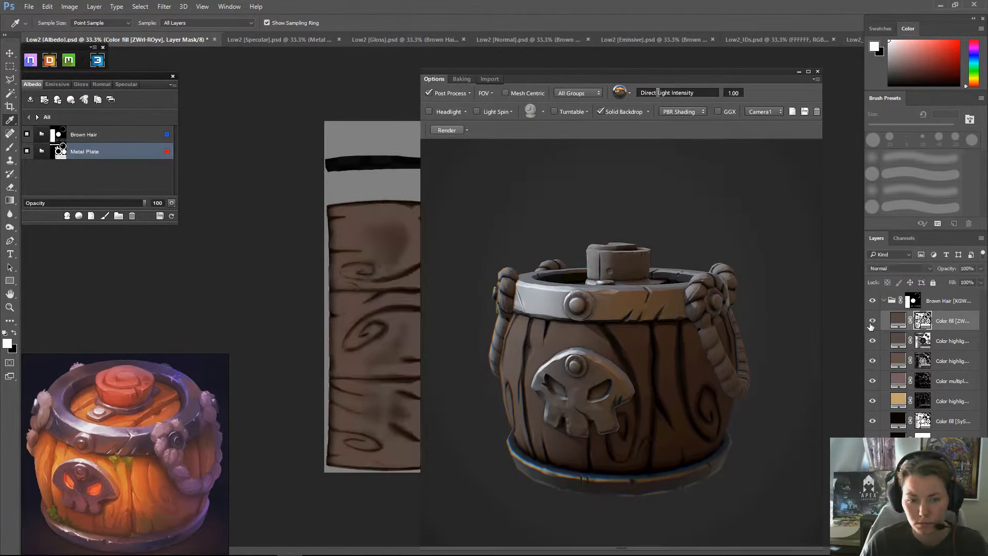
{"action": "left_click", "coordinate": [872, 322]}
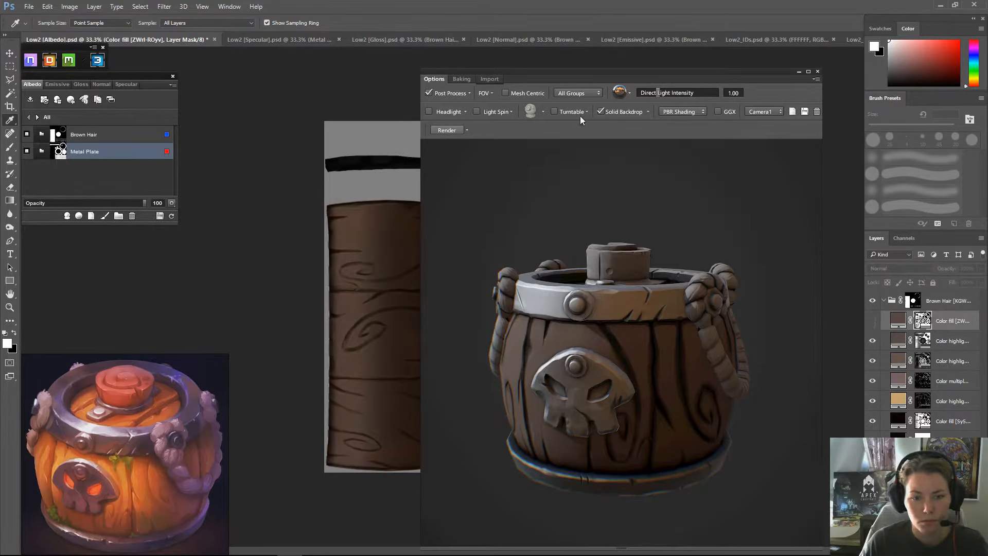
{"action": "mouse_move", "coordinate": [662, 73]}
{"action": "left_mouse_down"}
{"action": "mouse_move", "coordinate": [761, 135]}
{"action": "mouse_move", "coordinate": [804, 77]}
{"action": "mouse_move", "coordinate": [662, 72]}
{"action": "left_mouse_up"}
{"action": "left_click", "coordinate": [171, 216]}
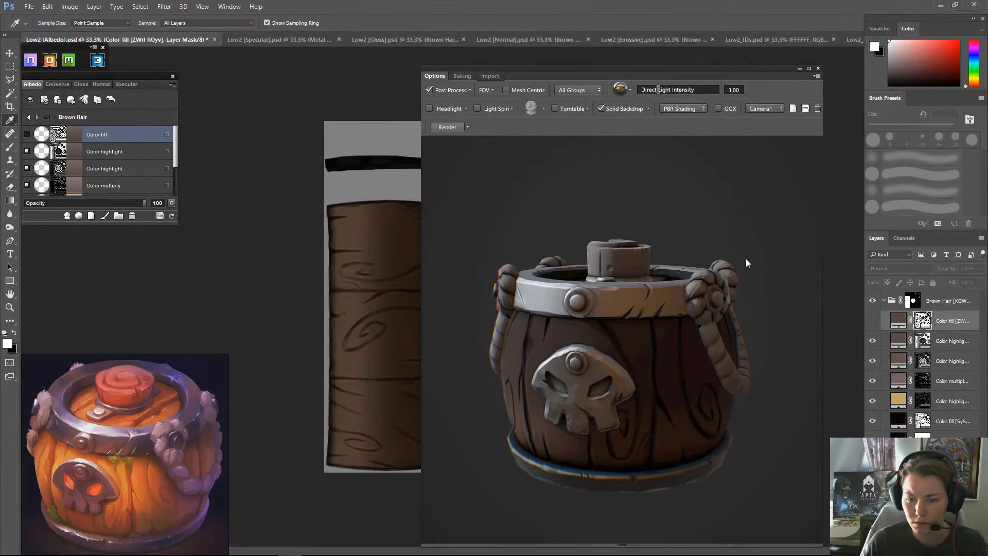
{"action": "left_click_drag", "start_coordinate": [745, 258], "coordinate": [746, 225]}
{"action": "mouse_move", "coordinate": [783, 296]}
{"action": "left_mouse_down"}
{"action": "mouse_move", "coordinate": [724, 271]}
{"action": "mouse_move", "coordinate": [583, 280]}
{"action": "mouse_move", "coordinate": [720, 279]}
{"action": "mouse_move", "coordinate": [777, 299]}
{"action": "left_mouse_up"}
- Compare the wood albedo with the upper Color highlight and the Color multiply layer each hidden and shown
{"action": "left_click", "coordinate": [872, 341]}
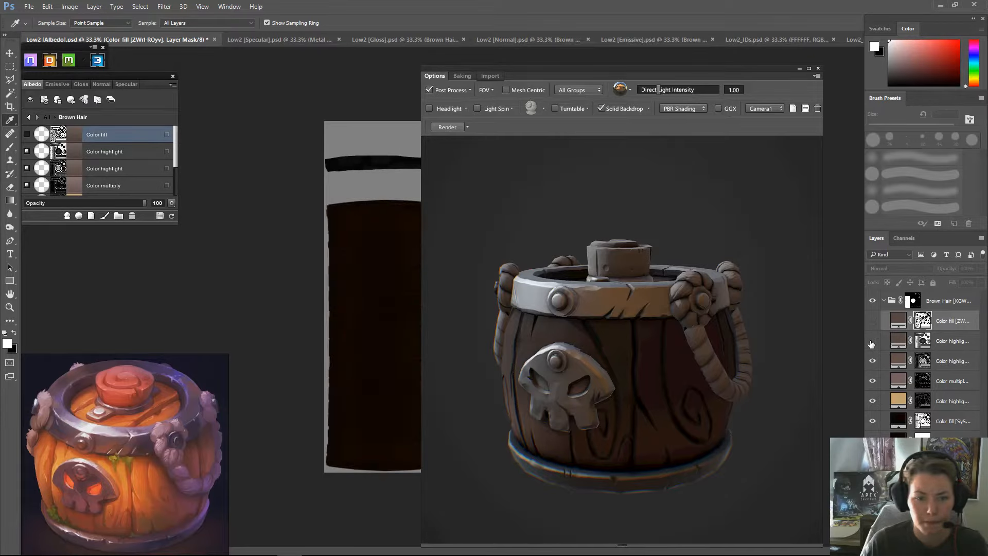
{"action": "left_click", "coordinate": [872, 342]}
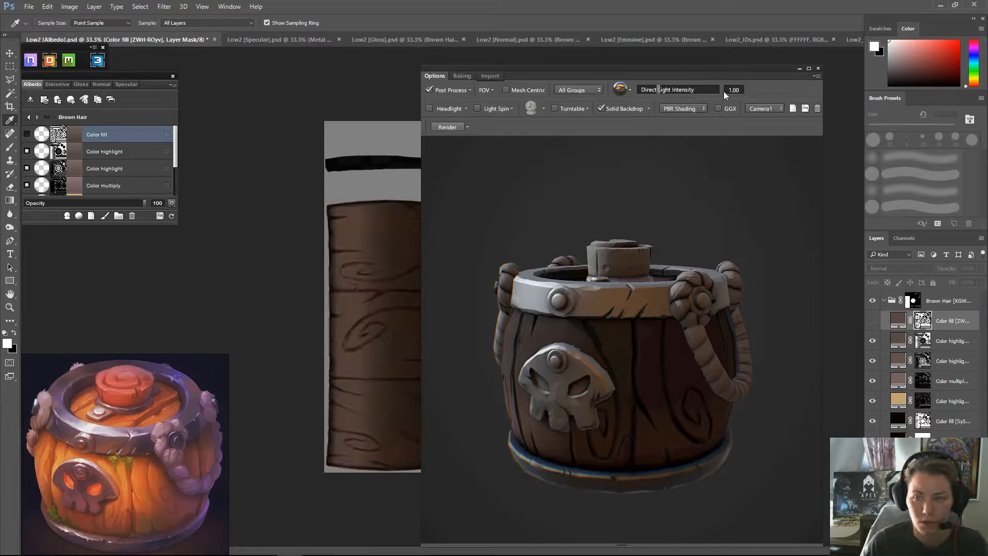
{"action": "left_click_drag", "start_coordinate": [714, 71], "coordinate": [720, 369]}
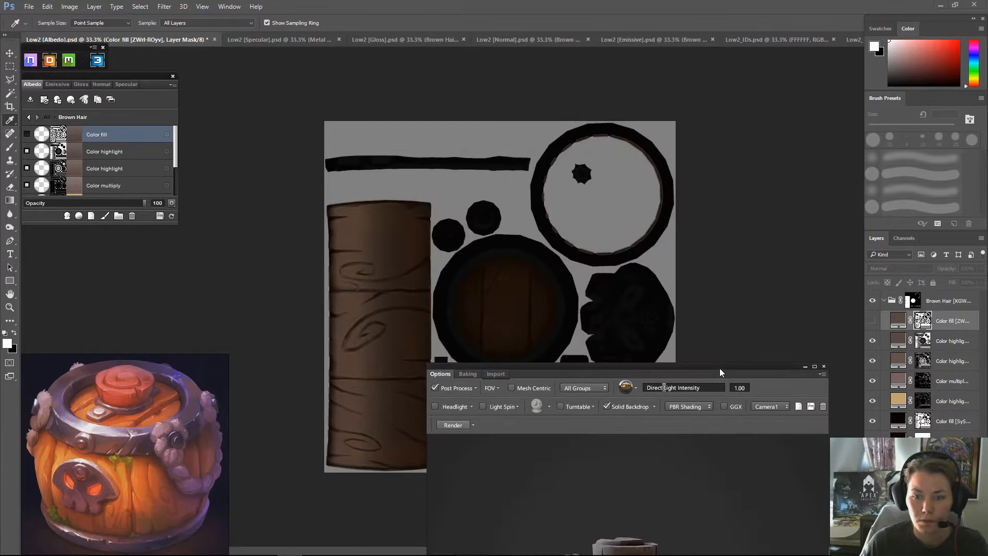
{"action": "left_click", "coordinate": [872, 382]}
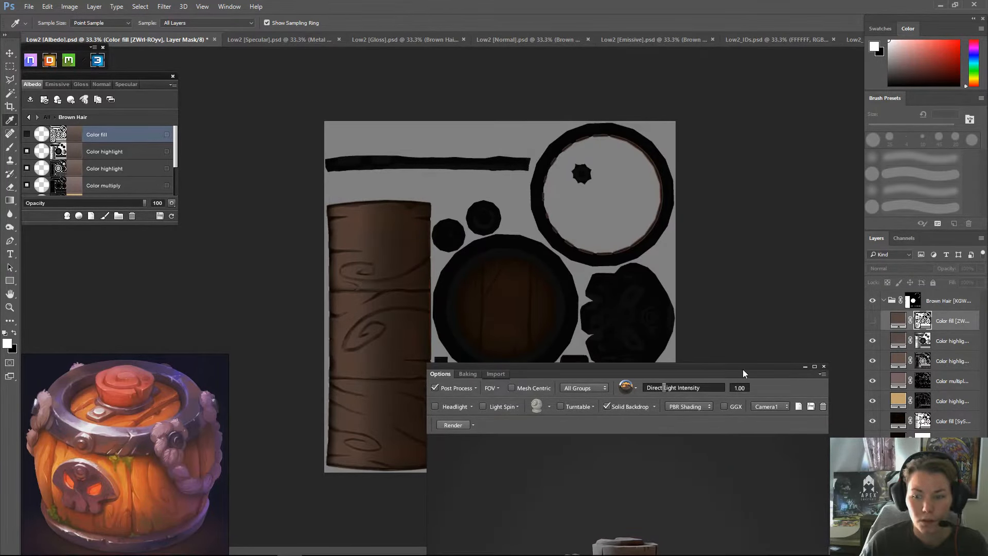
{"action": "left_click_drag", "start_coordinate": [743, 369], "coordinate": [730, 85]}
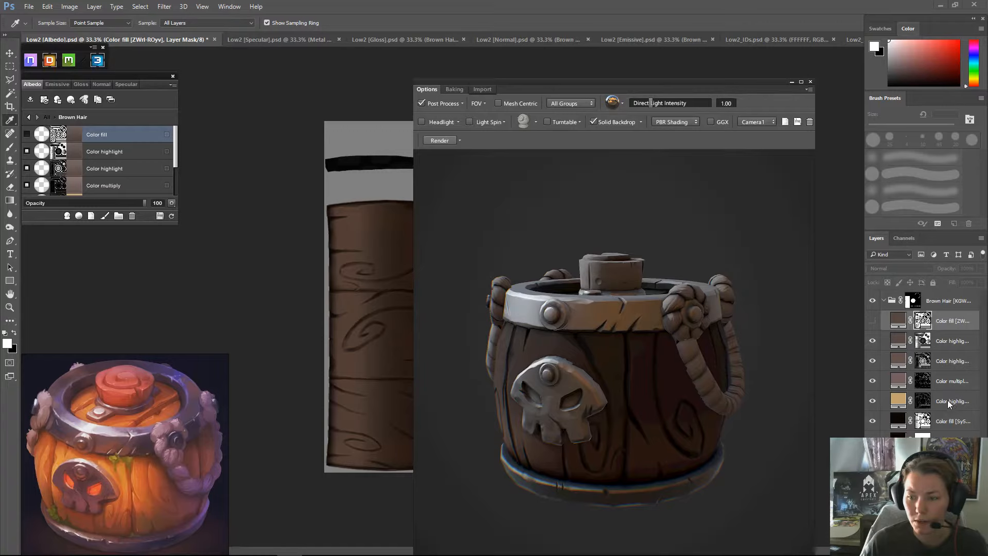
- Recolor the upper Color highlight layer in the Brown Hair group to brown #815b40
{"action": "double_click", "coordinate": [899, 345]}
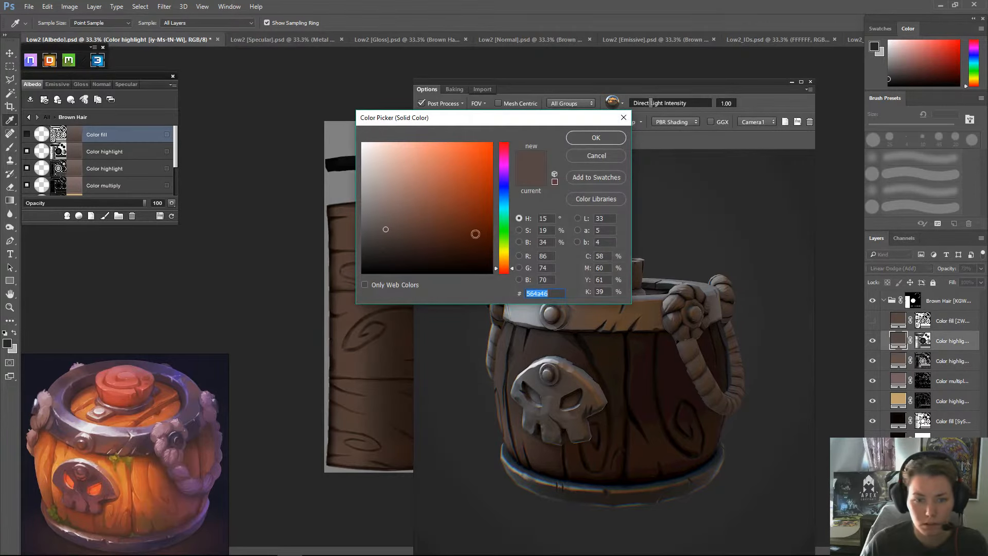
{"action": "left_click_drag", "start_coordinate": [392, 224], "coordinate": [427, 207]}
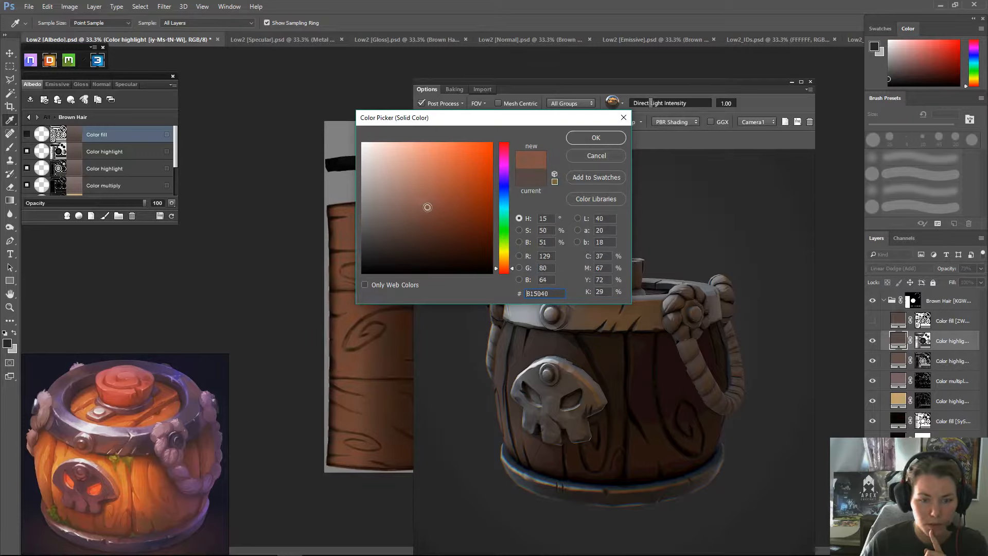
{"action": "left_click", "coordinate": [504, 264]}
{"action": "left_click", "coordinate": [502, 265]}
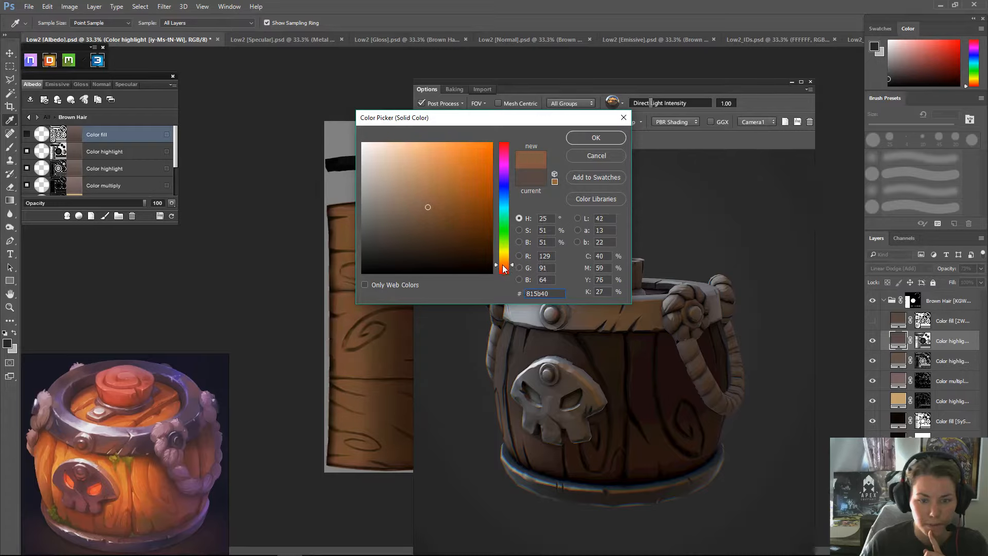
{"action": "left_click", "coordinate": [592, 140]}
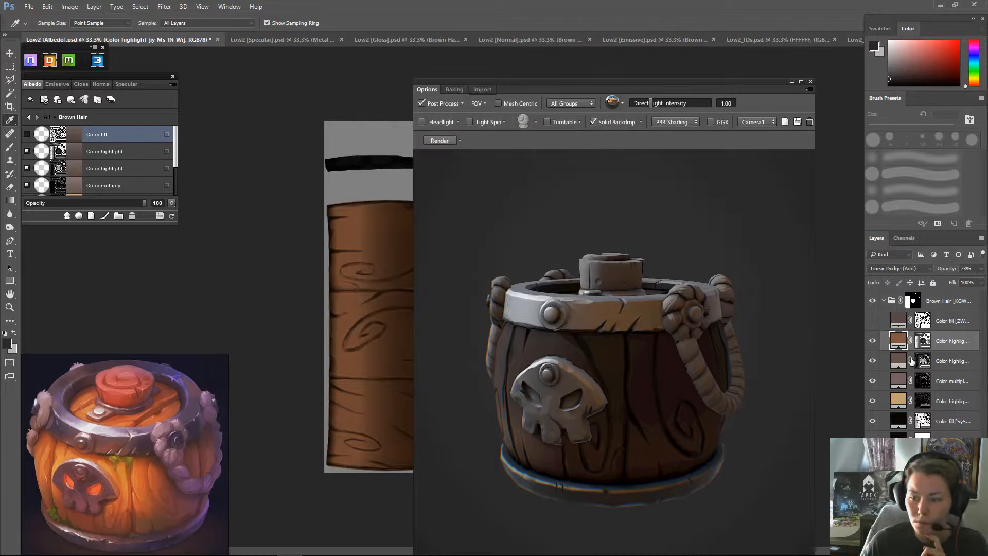
- Recolor the second Color highlight layer in the Brown Hair group to orange #c27a33
{"action": "left_click", "coordinate": [898, 361]}
{"action": "left_click", "coordinate": [872, 361]}
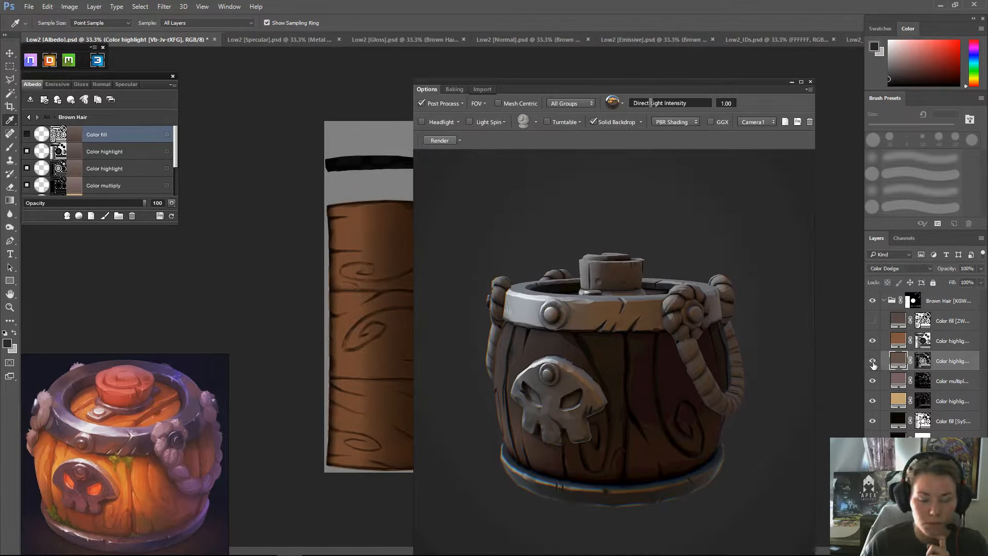
{"action": "double_click", "coordinate": [898, 362]}
{"action": "left_click", "coordinate": [503, 263]}
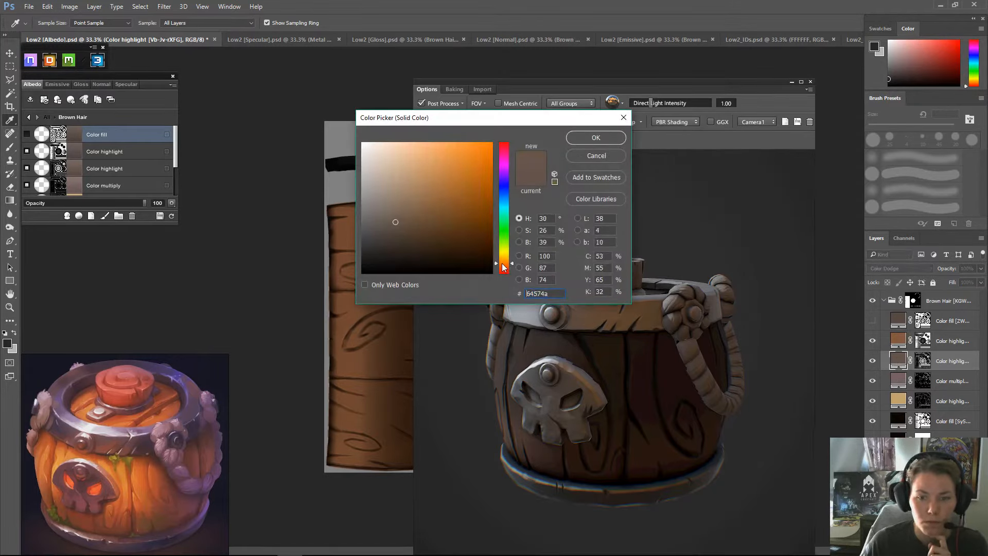
{"action": "mouse_move", "coordinate": [394, 221]}
{"action": "left_mouse_down"}
{"action": "mouse_move", "coordinate": [418, 203]}
{"action": "mouse_move", "coordinate": [429, 210]}
{"action": "mouse_move", "coordinate": [468, 166]}
{"action": "mouse_move", "coordinate": [465, 182]}
{"action": "mouse_move", "coordinate": [471, 176]}
{"action": "mouse_move", "coordinate": [456, 161]}
{"action": "mouse_move", "coordinate": [458, 174]}
{"action": "left_mouse_up"}
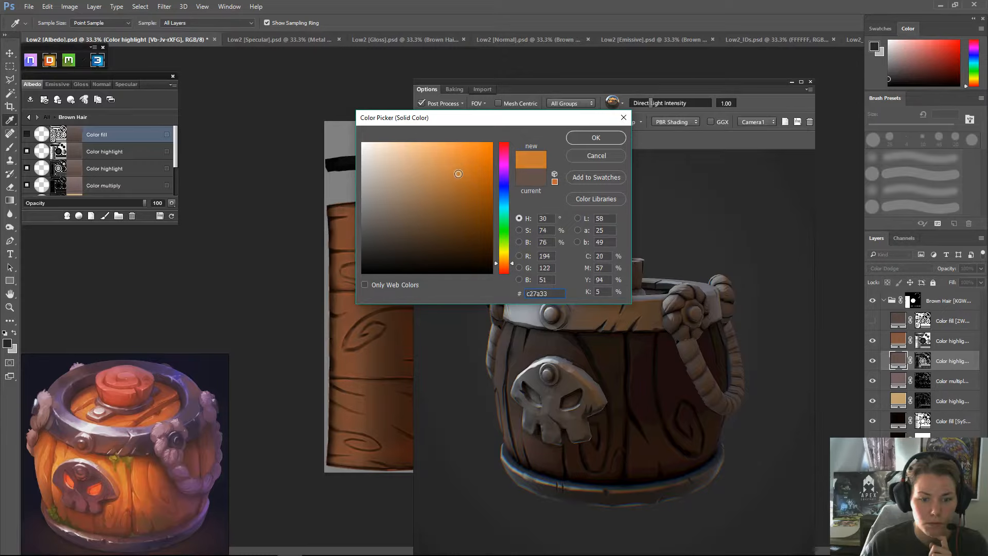
{"action": "left_click", "coordinate": [598, 138]}
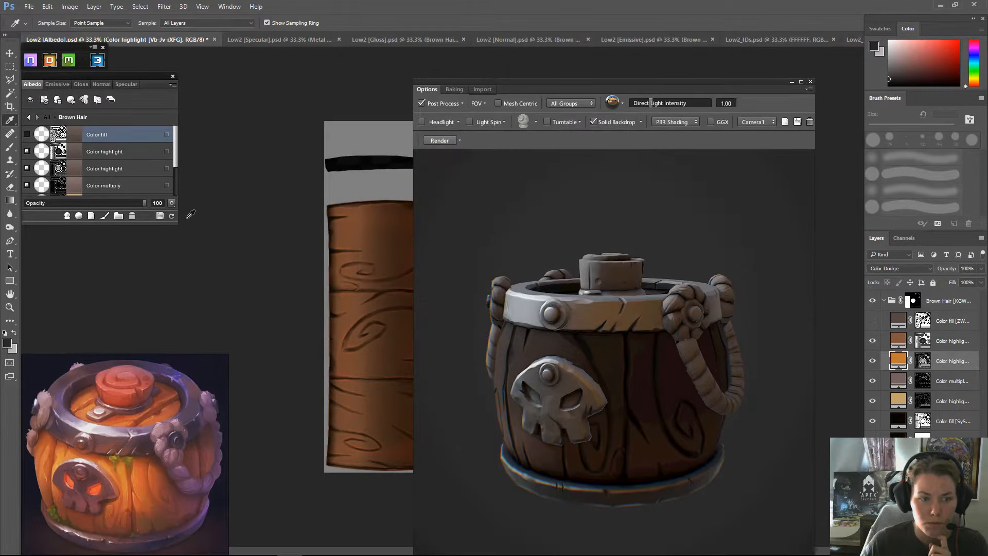
- Refresh the 3D preview with the edited albedo and turn the barrel slightly to examine the wood
{"action": "left_click", "coordinate": [172, 216]}
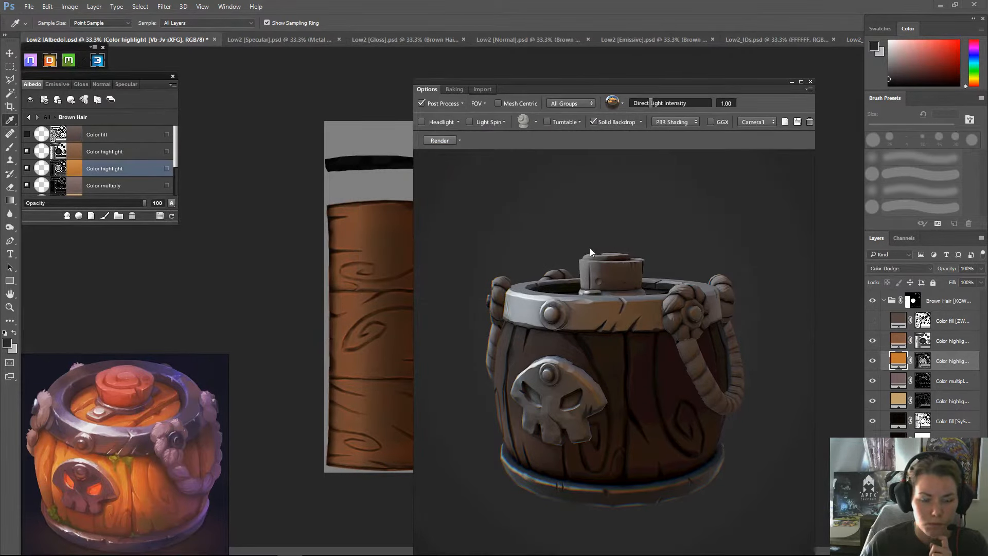
{"action": "left_click", "coordinate": [172, 215]}
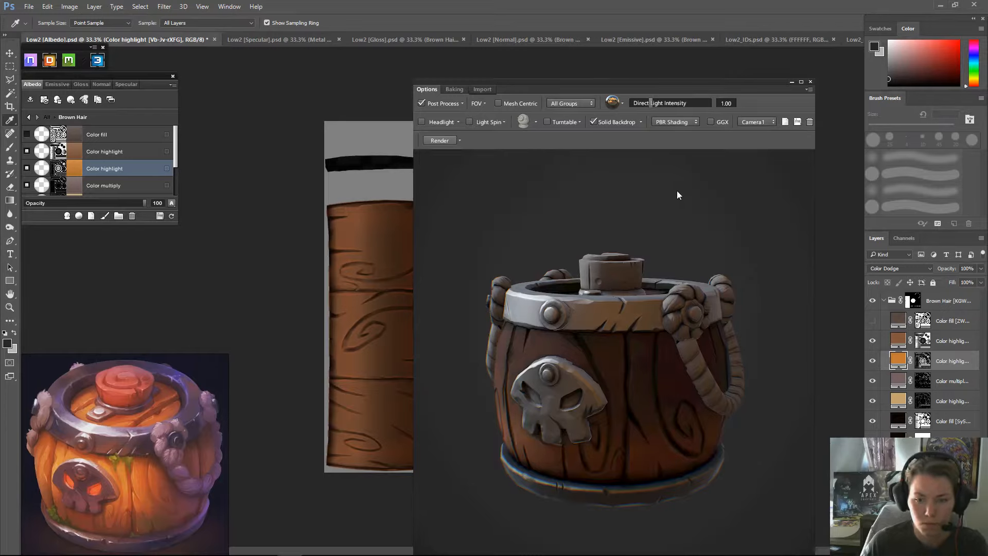
{"action": "mouse_move", "coordinate": [677, 194]}
{"action": "left_mouse_down"}
{"action": "mouse_move", "coordinate": [723, 238]}
{"action": "mouse_move", "coordinate": [795, 182]}
{"action": "mouse_move", "coordinate": [848, 171]}
{"action": "mouse_move", "coordinate": [728, 197]}
{"action": "mouse_move", "coordinate": [702, 180]}
{"action": "mouse_move", "coordinate": [669, 206]}
{"action": "left_mouse_up"}
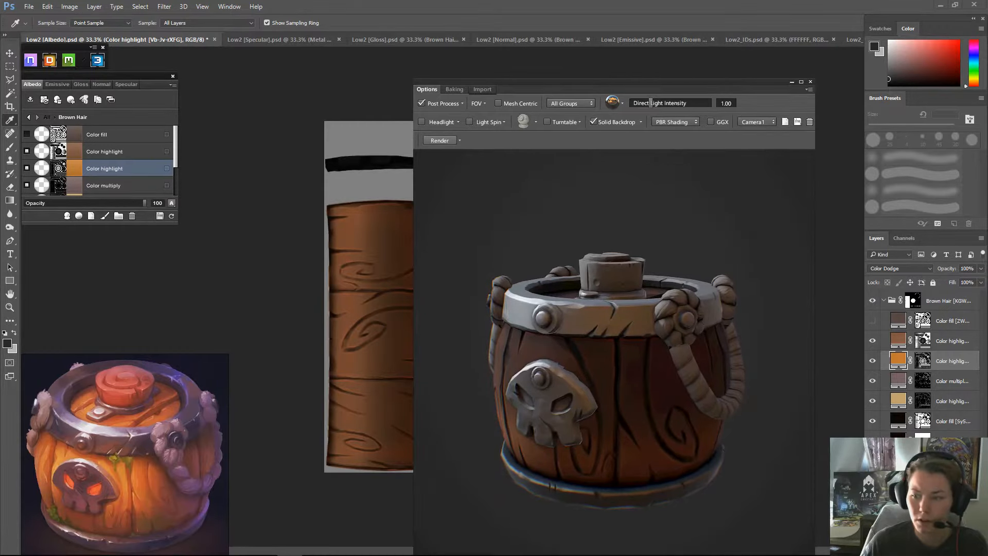
- Move the 3D preview off the texture sheet and examine the Color fill and upper Color highlight contributions and the highlight's mask
{"action": "left_click_drag", "start_coordinate": [659, 82], "coordinate": [578, 467]}
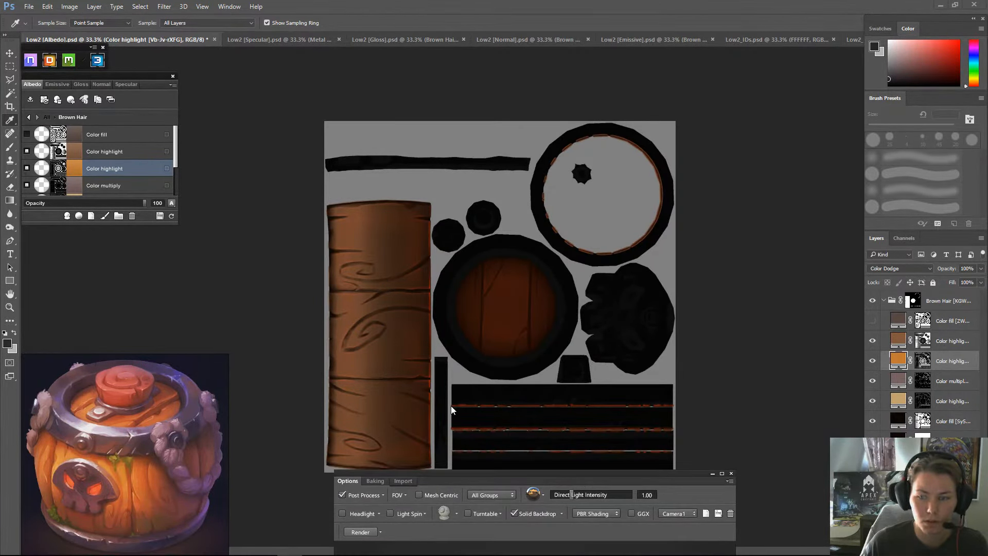
{"action": "left_click", "coordinate": [924, 361]}
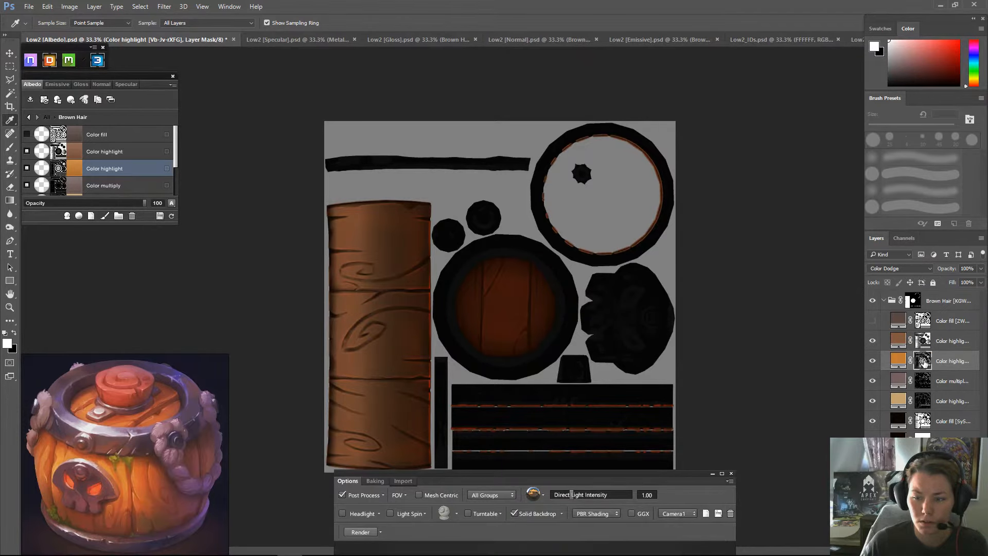
{"action": "left_click", "coordinate": [872, 322]}
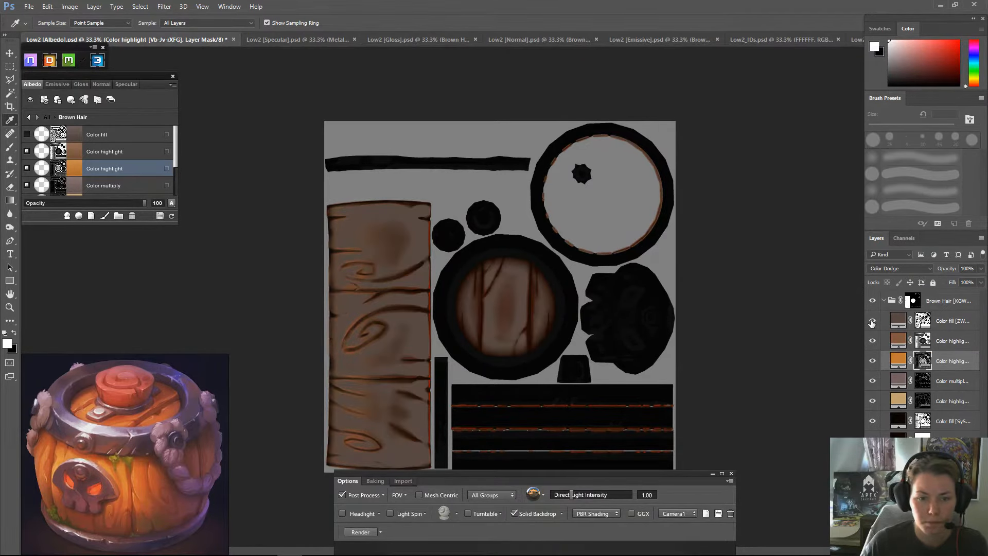
{"action": "left_click", "coordinate": [873, 341]}
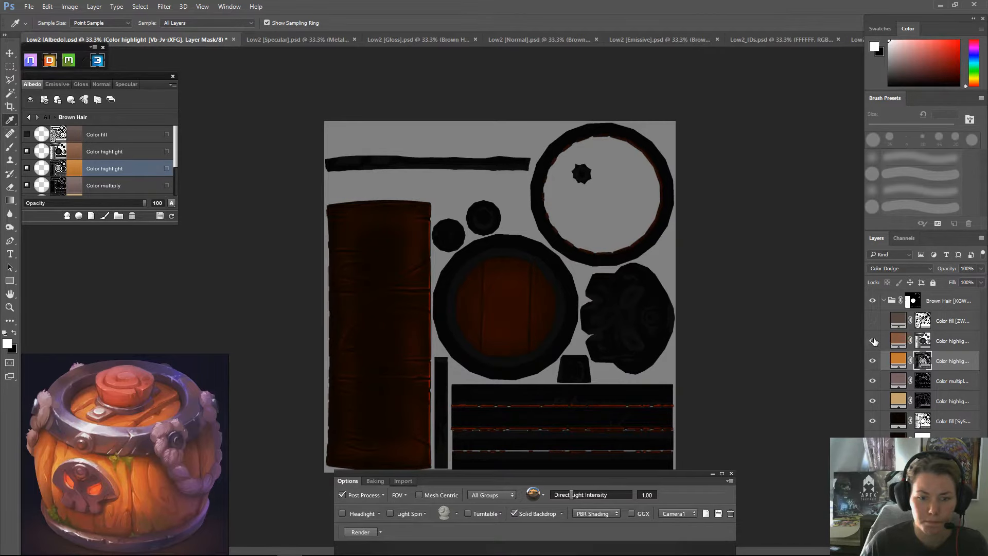
{"action": "left_click", "coordinate": [874, 340]}
{"action": "left_click", "coordinate": [923, 341]}
{"action": "left_click", "coordinate": [923, 342], "text": "alt"}
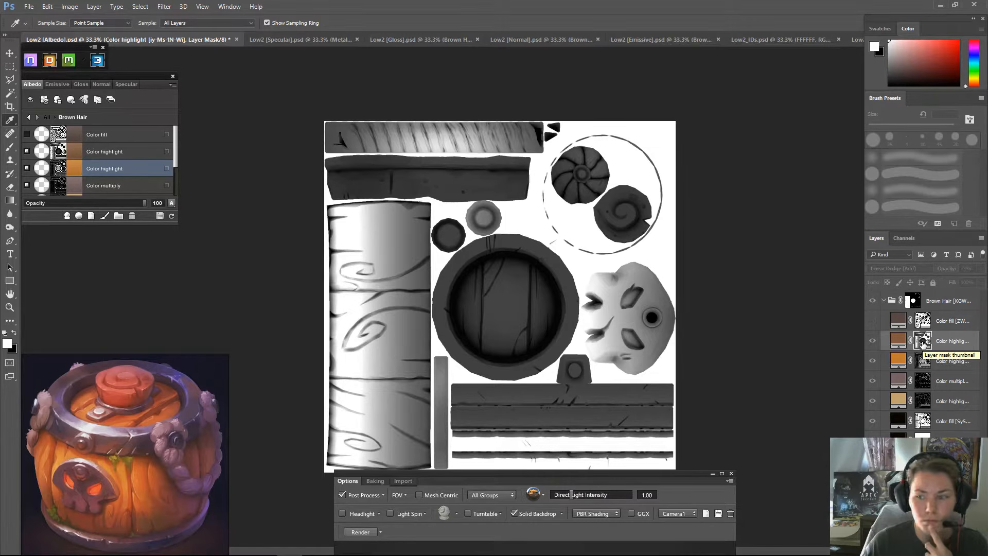
{"action": "left_click", "coordinate": [953, 343]}
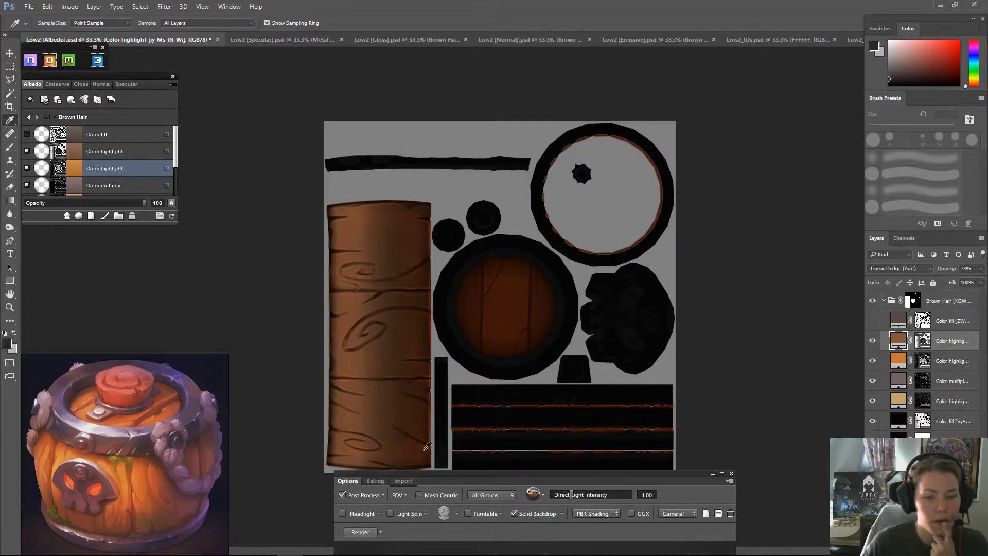
- Bring the 3D preview back and open the upper Color highlight's mask in the Dynamask Editor in quick-editing mode
{"action": "left_click_drag", "start_coordinate": [542, 472], "coordinate": [659, 63]}
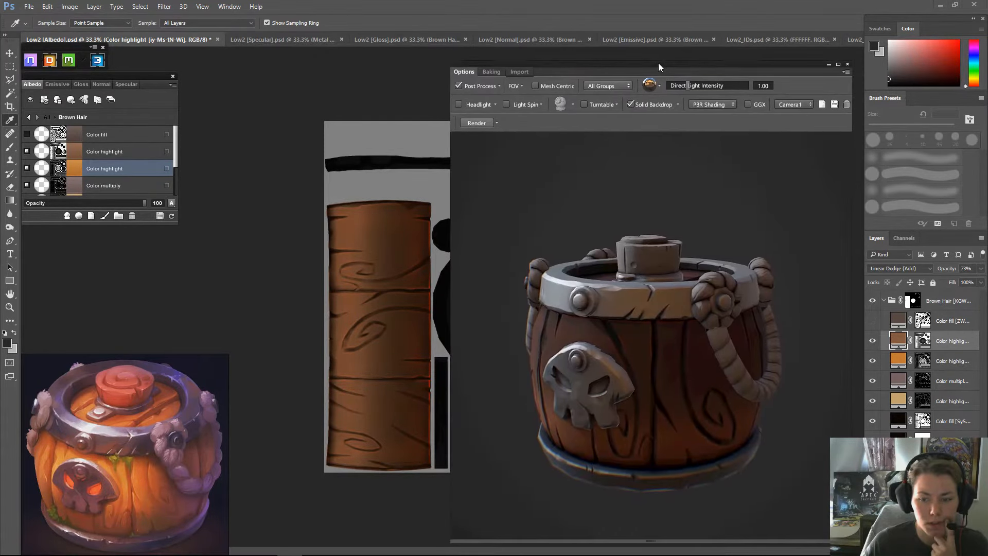
{"action": "left_click", "coordinate": [137, 158]}
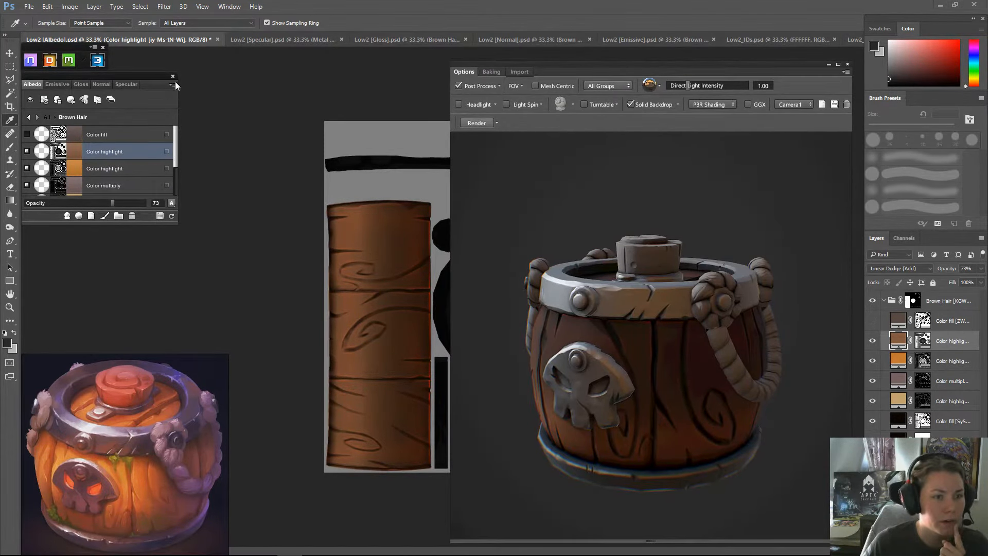
{"action": "left_click", "coordinate": [59, 151]}
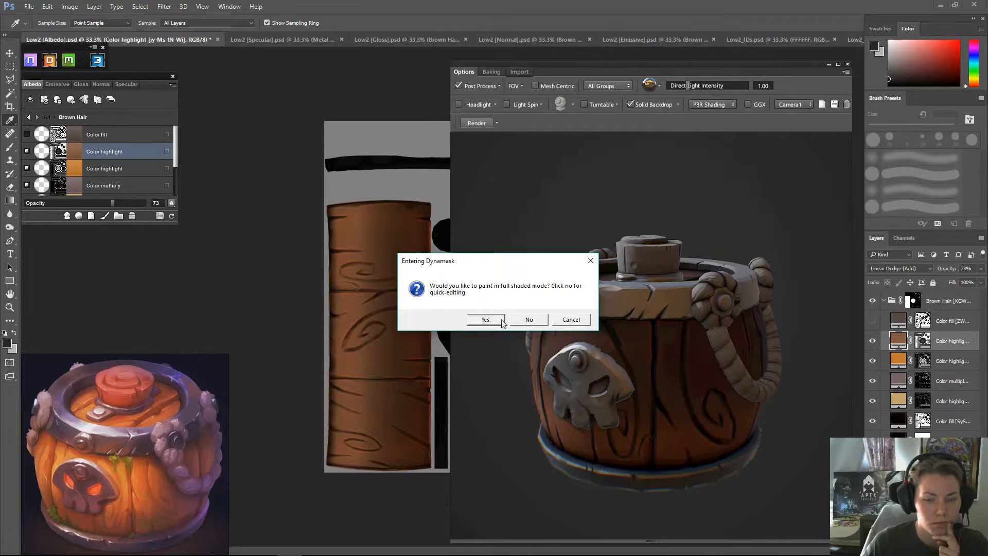
{"action": "left_click", "coordinate": [534, 321]}
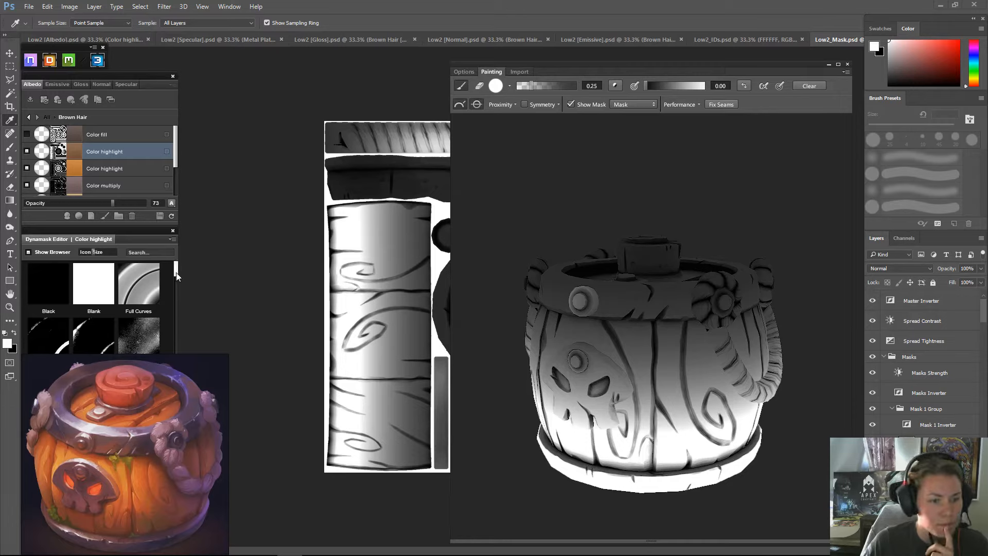
- Browse the mask presets and move the concept reference image clear of the Dynamask Editor's settings
{"action": "left_click_drag", "start_coordinate": [176, 273], "coordinate": [179, 333]}
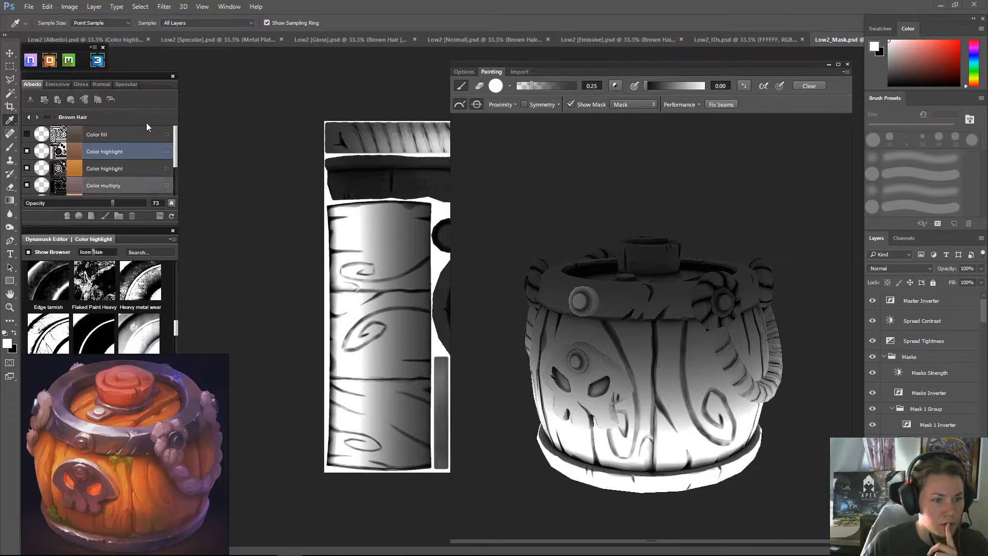
{"action": "left_click", "coordinate": [138, 76]}
{"action": "mouse_move", "coordinate": [145, 77]}
{"action": "left_mouse_down"}
{"action": "mouse_move", "coordinate": [153, 83]}
{"action": "mouse_move", "coordinate": [145, 76]}
{"action": "left_mouse_up"}
{"action": "left_click_drag", "start_coordinate": [185, 391], "coordinate": [347, 363]}
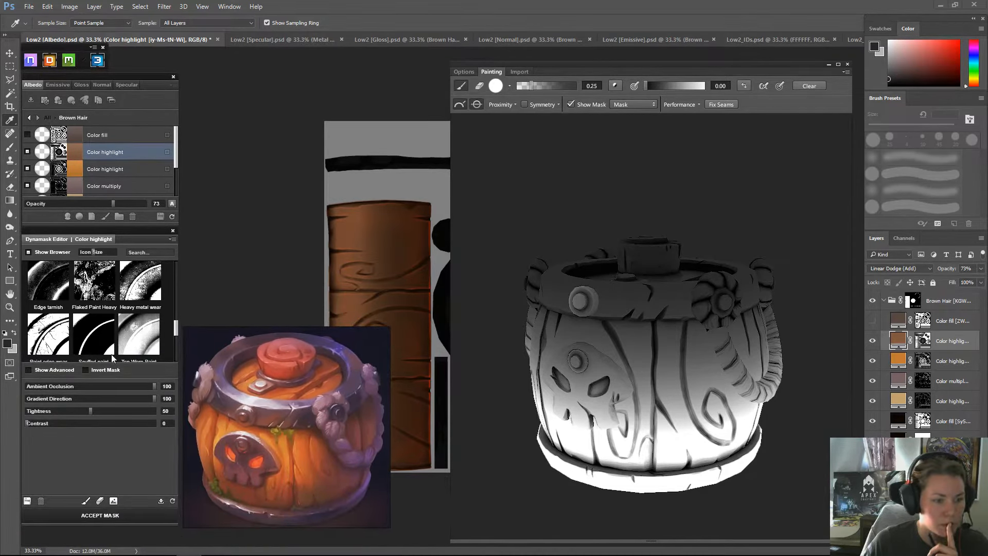
- Try inverting the Color highlight mask and switch the inversion back off
{"action": "left_click", "coordinate": [88, 371]}
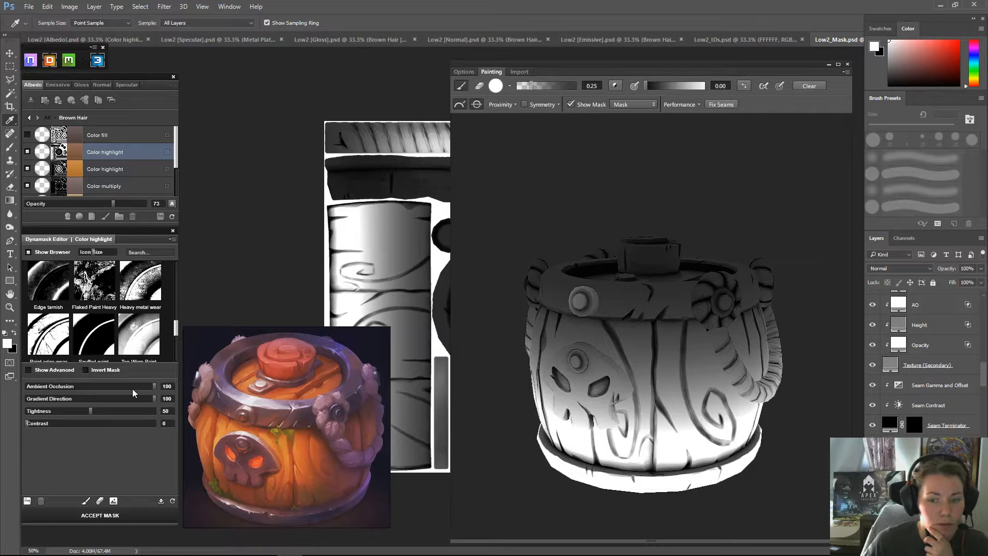
{"action": "left_click", "coordinate": [87, 370]}
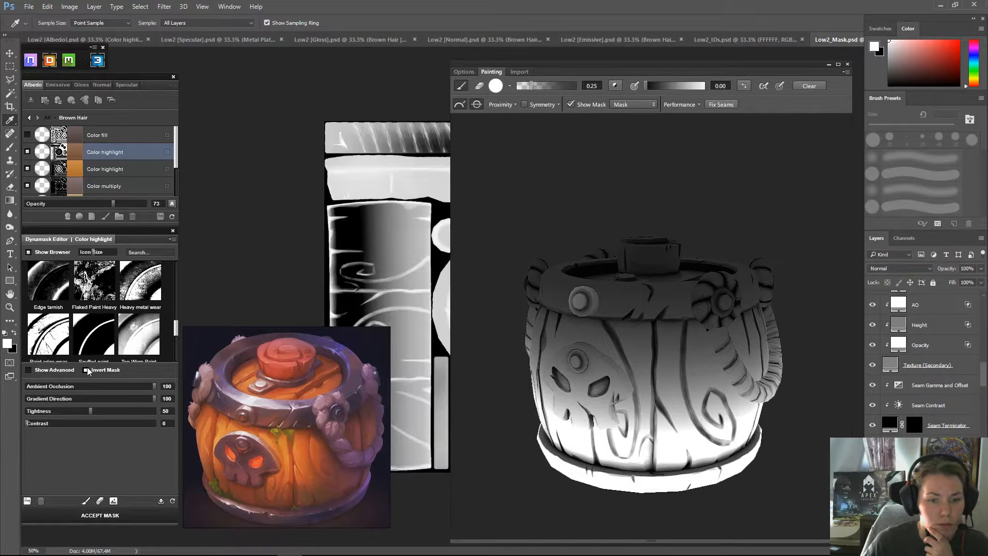
{"action": "left_click", "coordinate": [94, 371]}
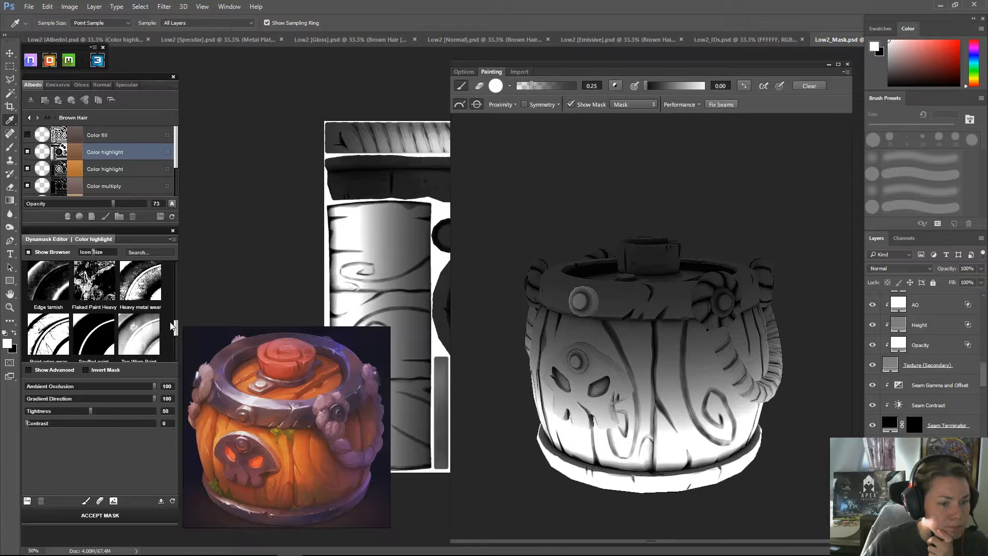
- Apply the Top Left preset to the Color highlight mask and check it on the barrel preview
{"action": "left_click_drag", "start_coordinate": [174, 331], "coordinate": [181, 362]}
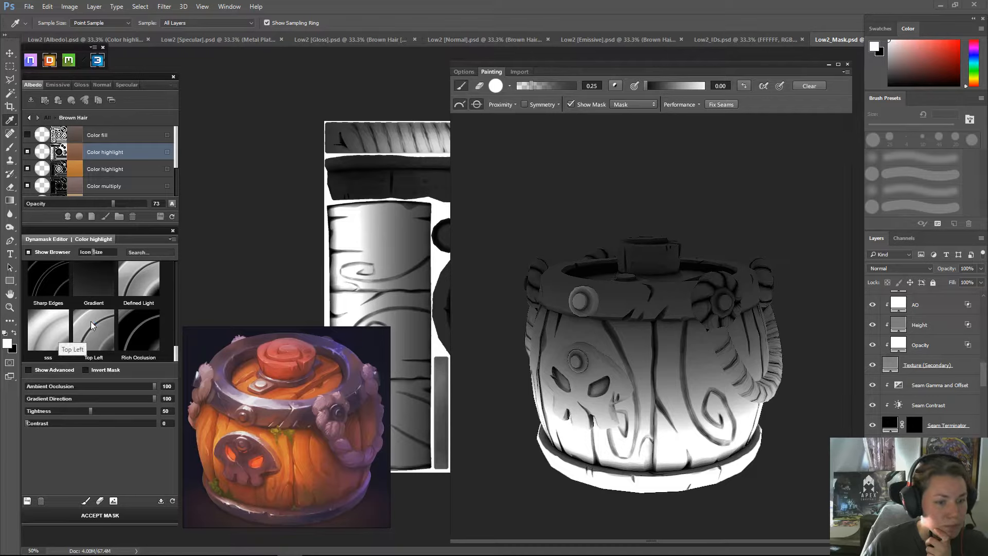
{"action": "left_click", "coordinate": [58, 370]}
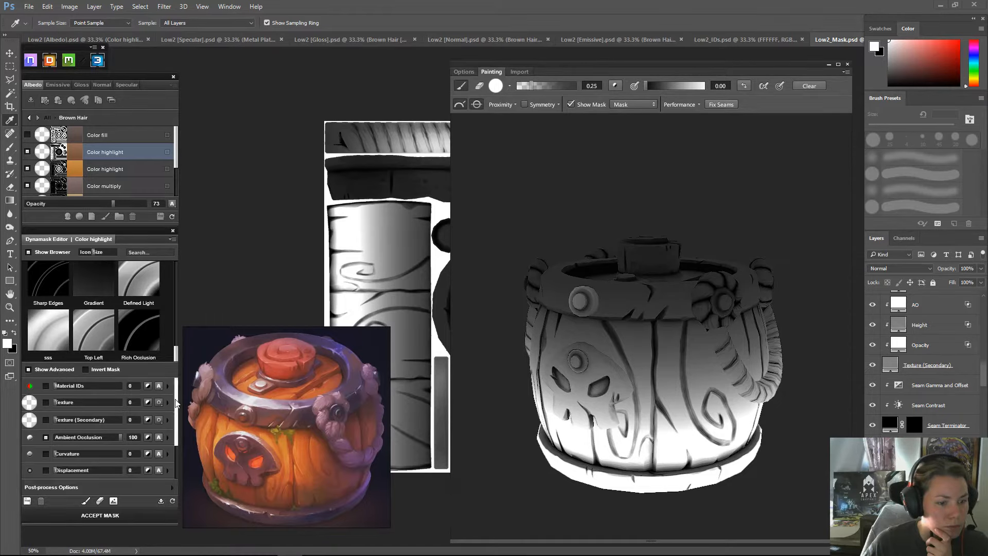
{"action": "scroll", "coordinate": [178, 432], "scroll_direction": "down", "scroll_amount": 2}
{"action": "left_click", "coordinate": [28, 370]}
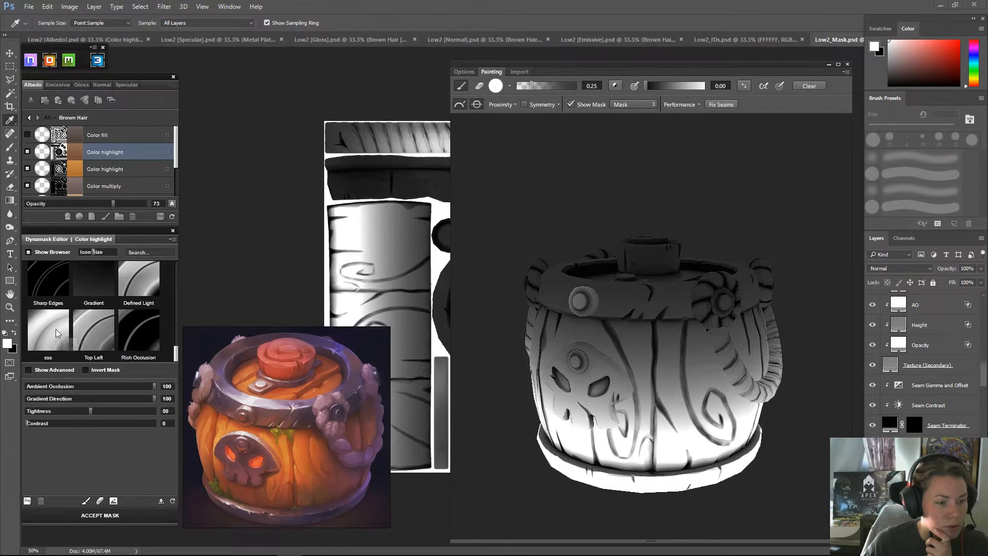
{"action": "left_click", "coordinate": [91, 325]}
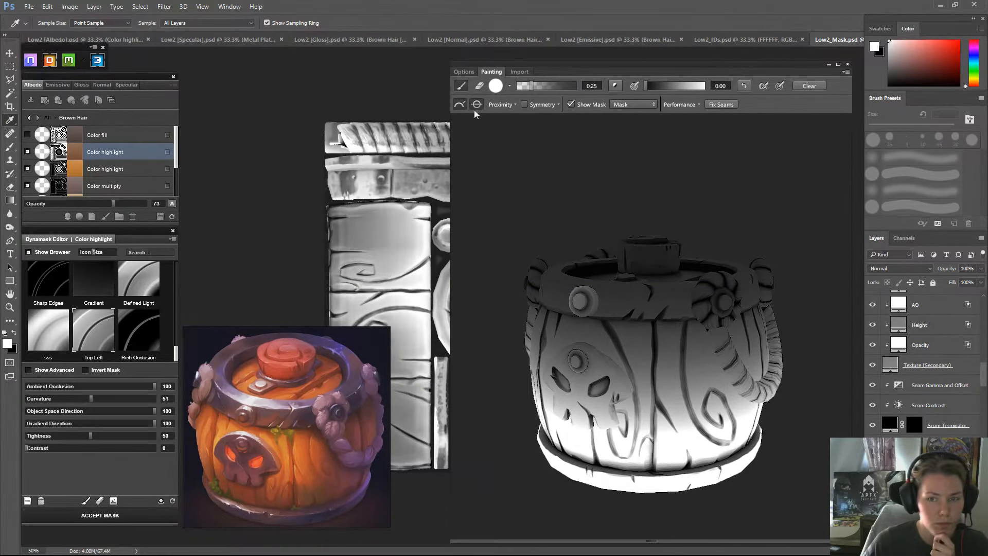
{"action": "mouse_move", "coordinate": [554, 71]}
{"action": "left_mouse_down"}
{"action": "mouse_move", "coordinate": [639, 70]}
{"action": "mouse_move", "coordinate": [538, 67]}
{"action": "left_mouse_up"}
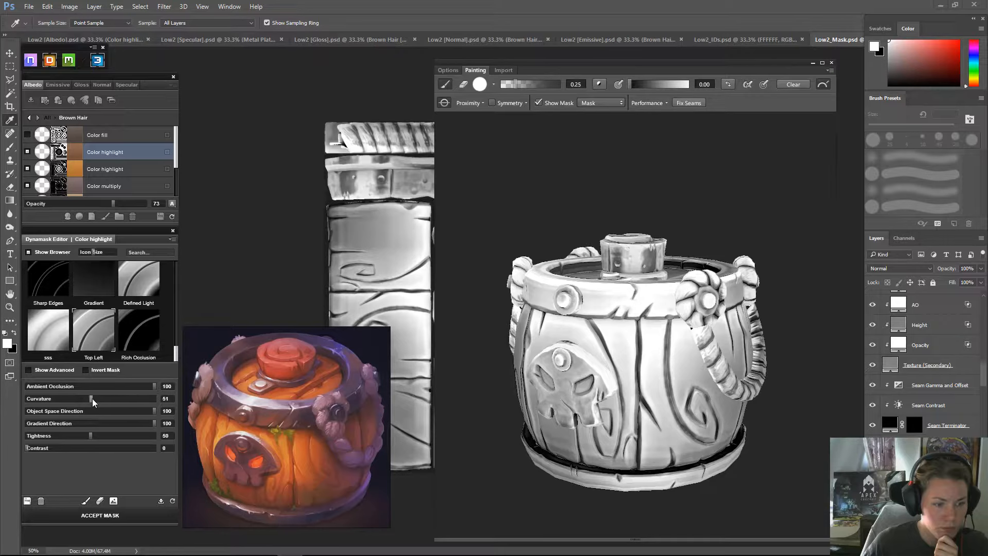
- Set the mask's Object Space Direction to 80, Gradient Direction to 51, Tightness to 37 and Ambient Occlusion to 49
{"action": "left_click_drag", "start_coordinate": [153, 415], "coordinate": [101, 416]}
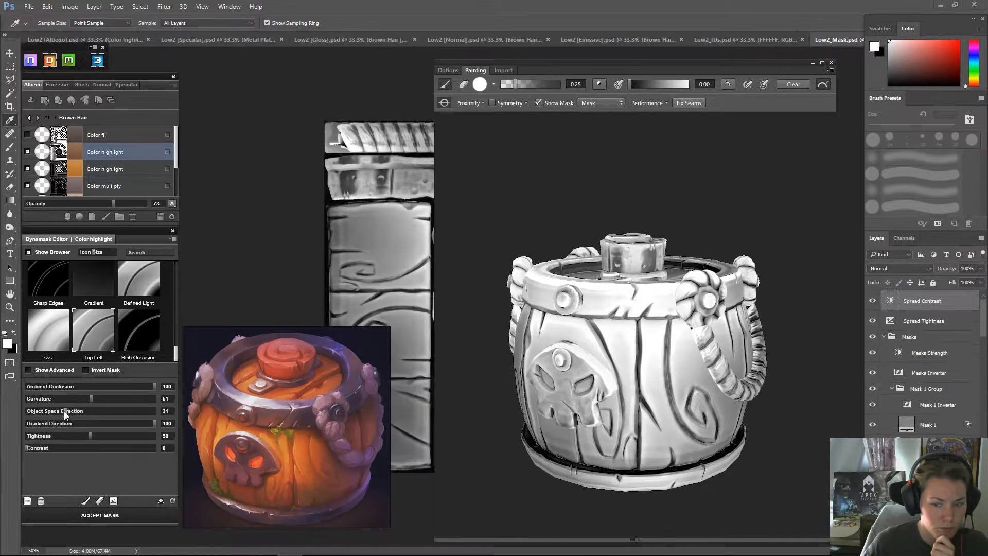
{"action": "left_click_drag", "start_coordinate": [105, 410], "coordinate": [120, 428]}
{"action": "left_click_drag", "start_coordinate": [138, 387], "coordinate": [88, 387]}
{"action": "mouse_move", "coordinate": [78, 438]}
{"action": "left_mouse_down"}
{"action": "mouse_move", "coordinate": [50, 437]}
{"action": "mouse_move", "coordinate": [126, 436]}
{"action": "mouse_move", "coordinate": [75, 437]}
{"action": "mouse_move", "coordinate": [91, 425]}
{"action": "left_mouse_up"}
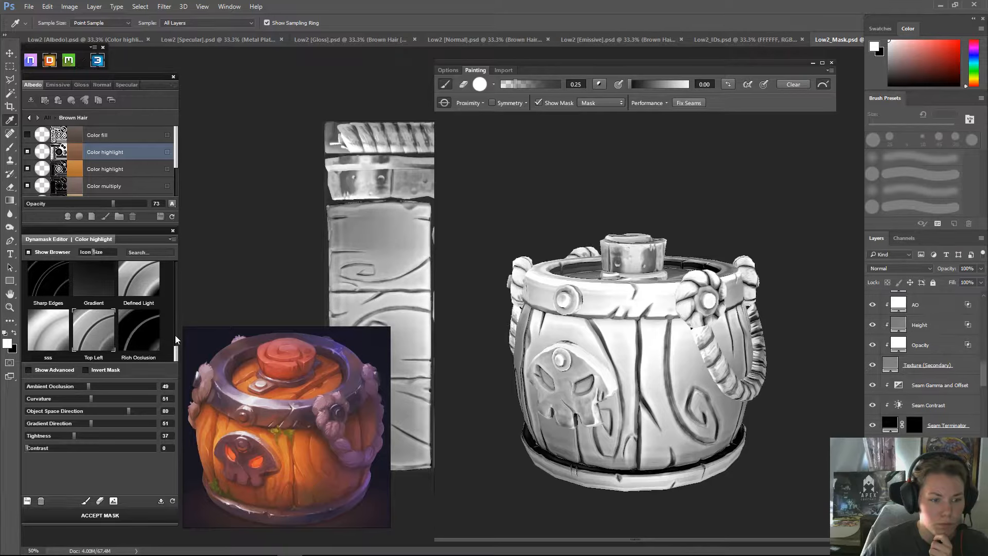
- Set the mask's Curvature to 15 and Ambient Occlusion to 82
{"action": "left_click_drag", "start_coordinate": [89, 400], "coordinate": [73, 399]}
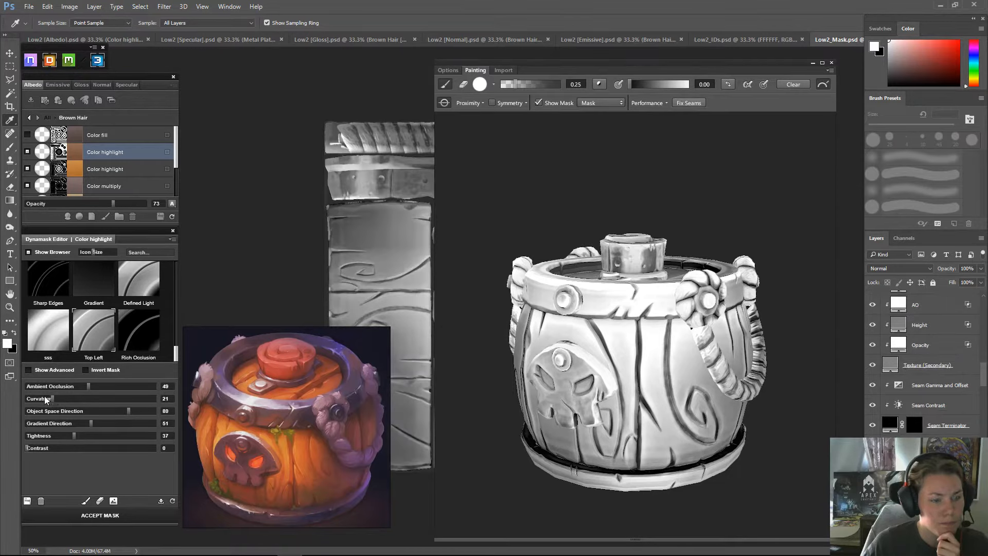
{"action": "left_click_drag", "start_coordinate": [46, 399], "coordinate": [44, 400]}
{"action": "left_click", "coordinate": [132, 385]}
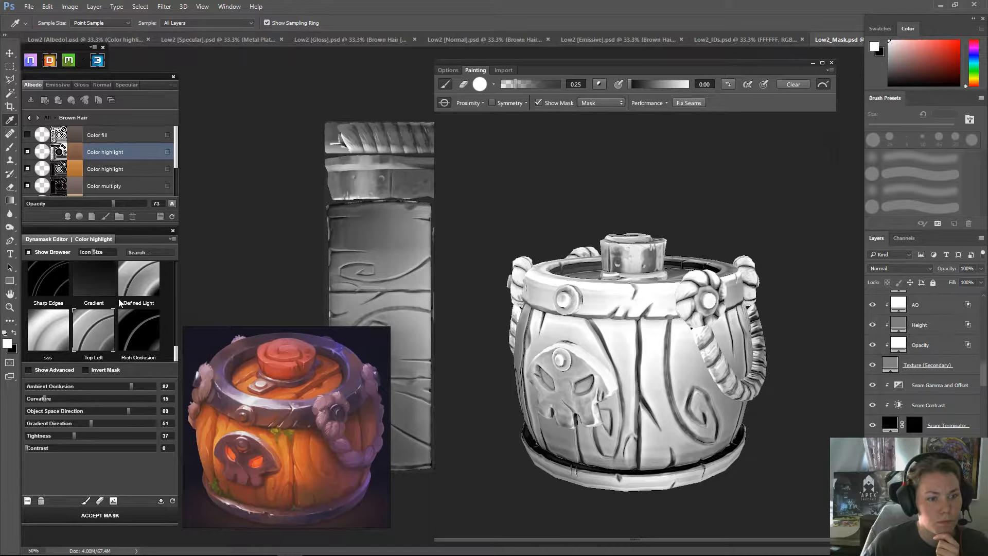
- Accept the Color highlight mask built on the Top Left preset and check the textured barrel in the preview
{"action": "scroll", "coordinate": [113, 329], "scroll_direction": "up", "scroll_amount": 3}
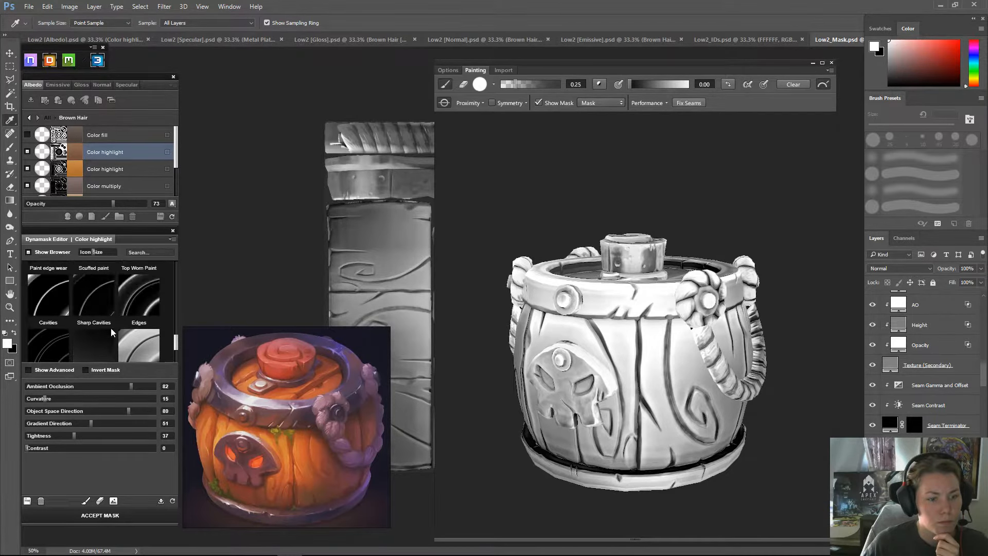
{"action": "scroll", "coordinate": [112, 332], "scroll_direction": "down", "scroll_amount": 5}
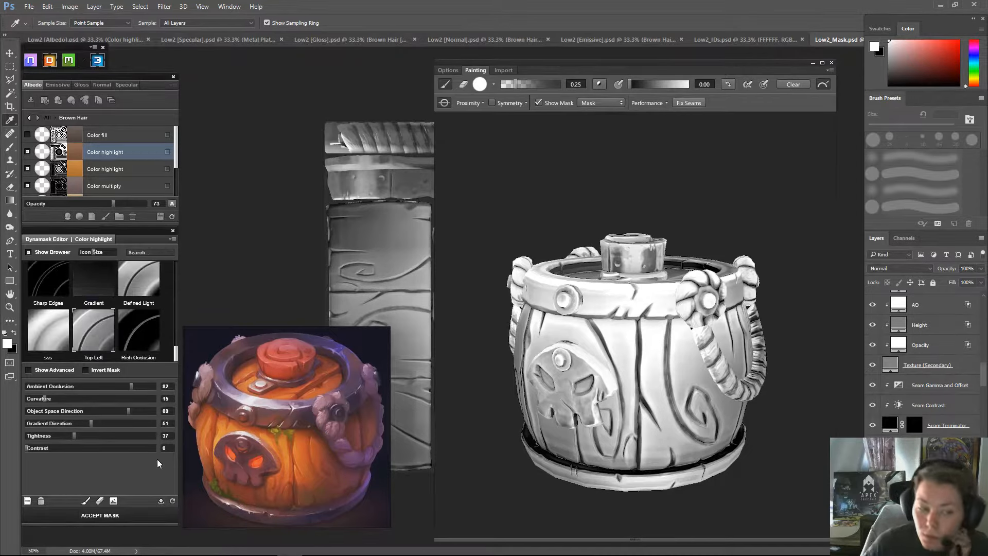
{"action": "double_click", "coordinate": [101, 339]}
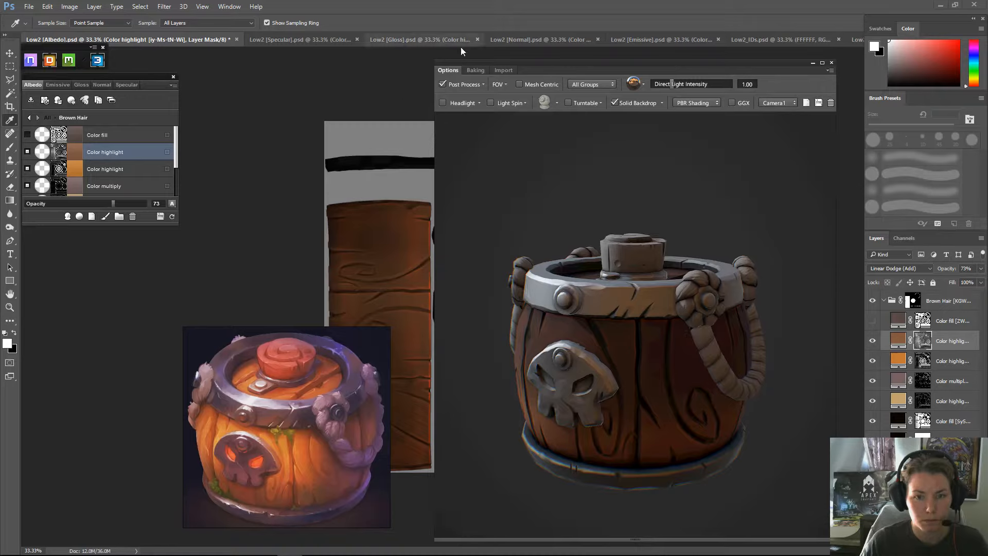
{"action": "left_click", "coordinate": [172, 217]}
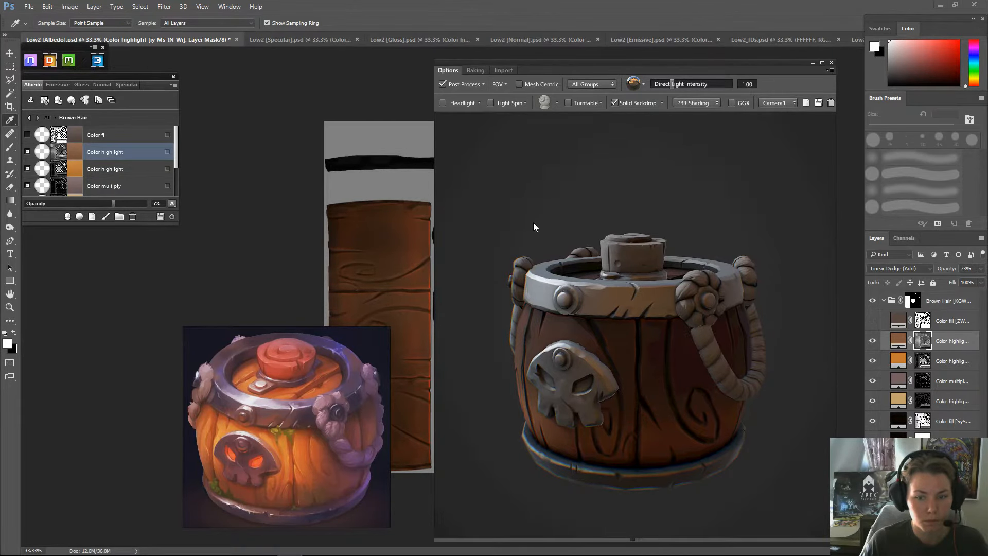
{"action": "left_click_drag", "start_coordinate": [530, 239], "coordinate": [527, 265]}
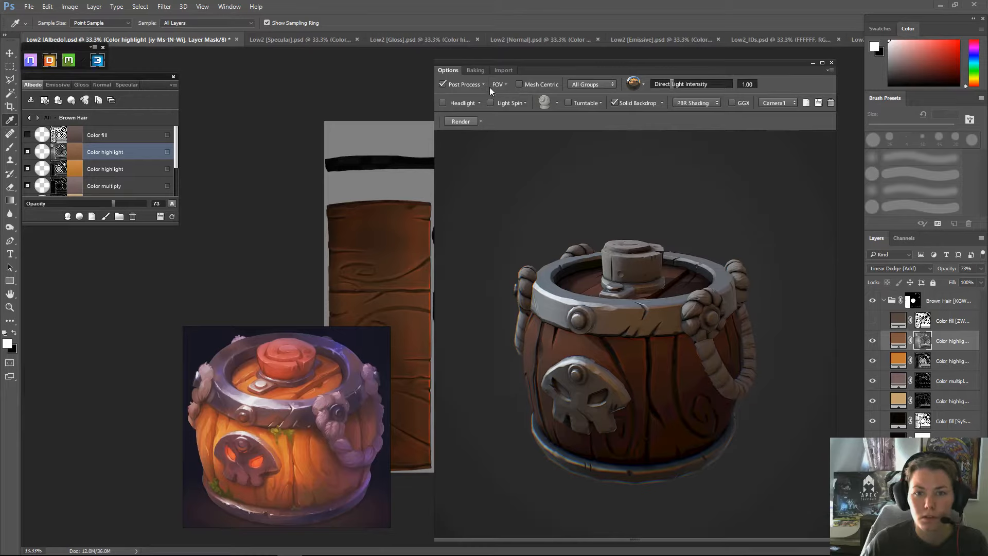
- Compare the barrel preview with the headlight on and off
{"action": "left_click", "coordinate": [442, 103]}
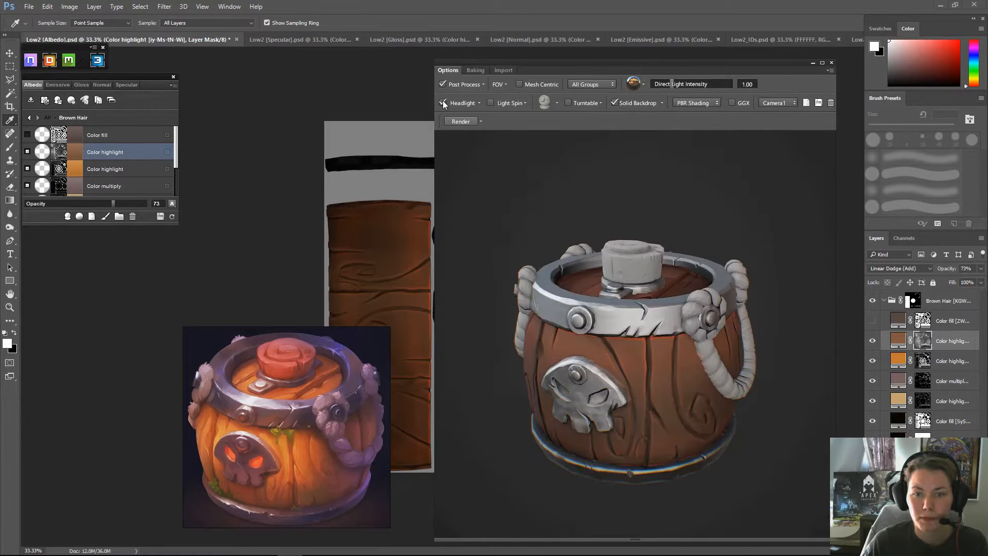
{"action": "left_click", "coordinate": [442, 103]}
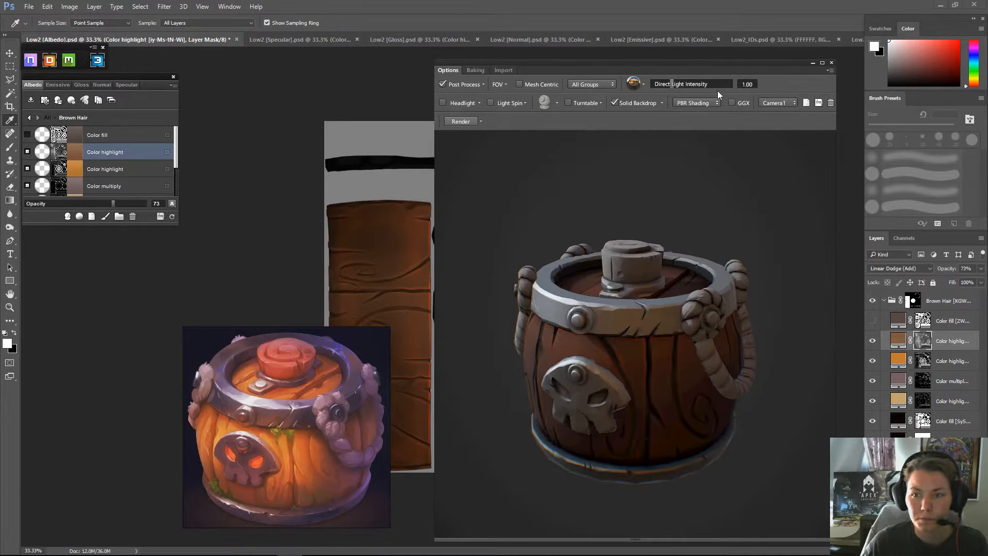
{"action": "left_click", "coordinate": [442, 103]}
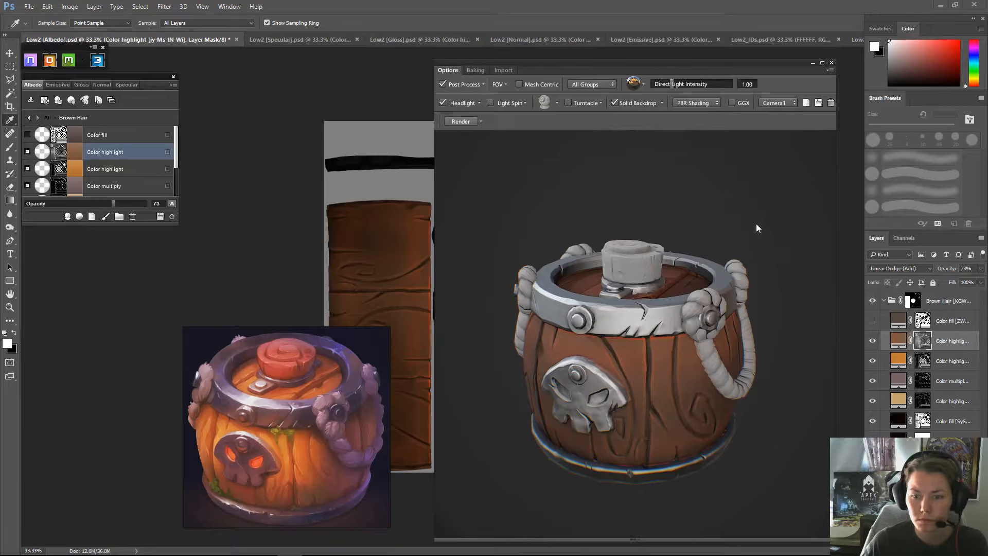
{"action": "mouse_move", "coordinate": [724, 201]}
{"action": "left_mouse_down"}
{"action": "mouse_move", "coordinate": [711, 196]}
{"action": "mouse_move", "coordinate": [717, 166]}
{"action": "mouse_move", "coordinate": [732, 198]}
{"action": "mouse_move", "coordinate": [720, 200]}
{"action": "left_mouse_up"}
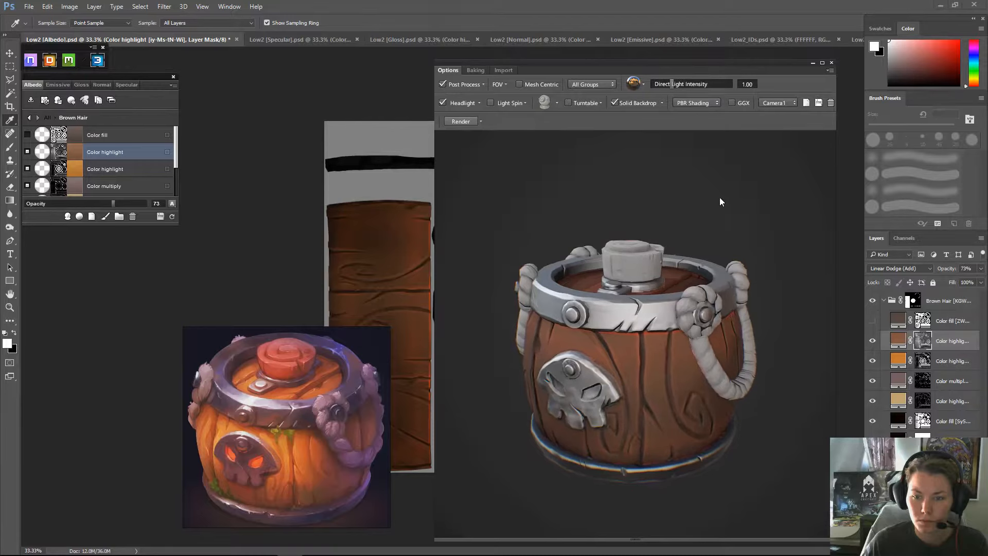
{"action": "left_click", "coordinate": [442, 103]}
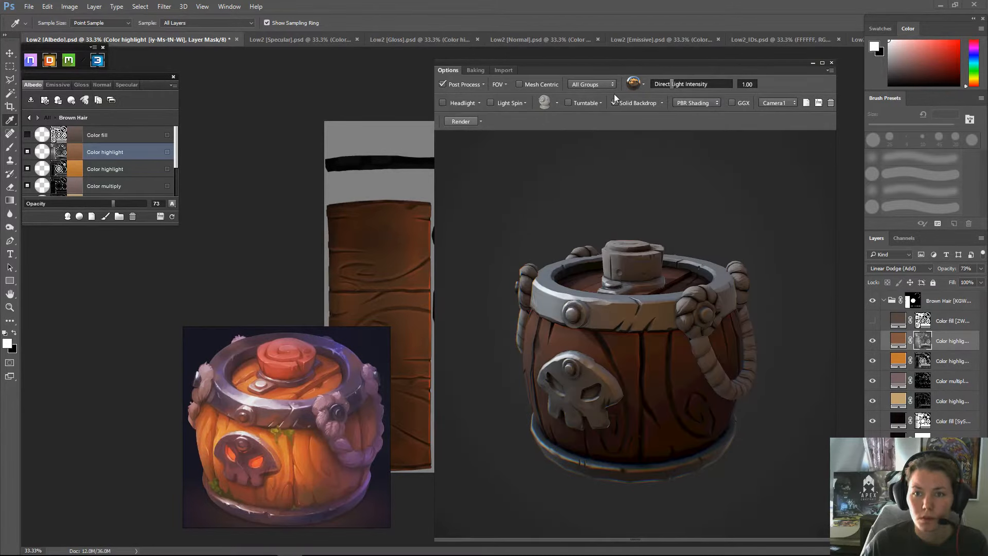
- Raise the preview's Skybox Exposure to 1.84 and compare the barrel under the different environment skyboxes
{"action": "left_click", "coordinate": [644, 85]}
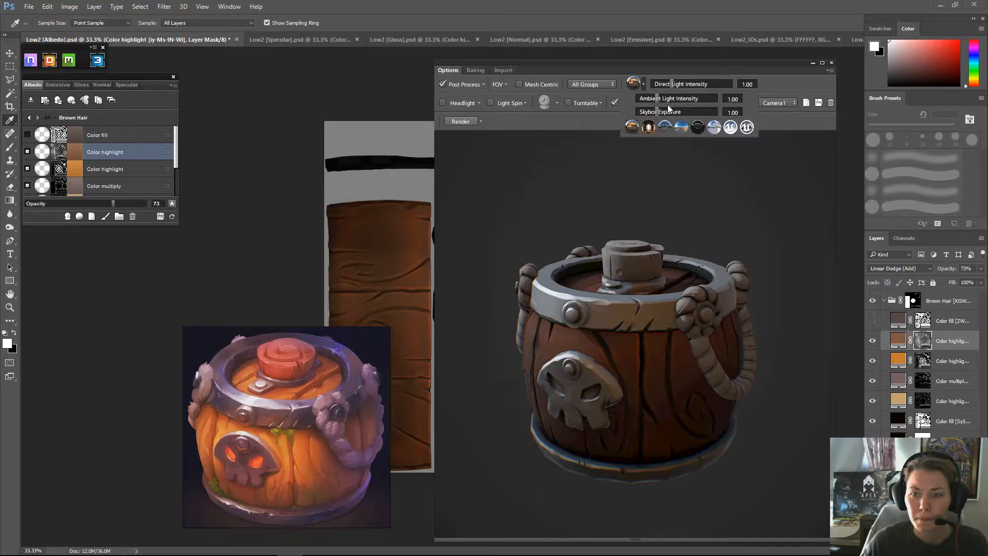
{"action": "left_click_drag", "start_coordinate": [666, 113], "coordinate": [672, 110]}
{"action": "left_click", "coordinate": [648, 127]}
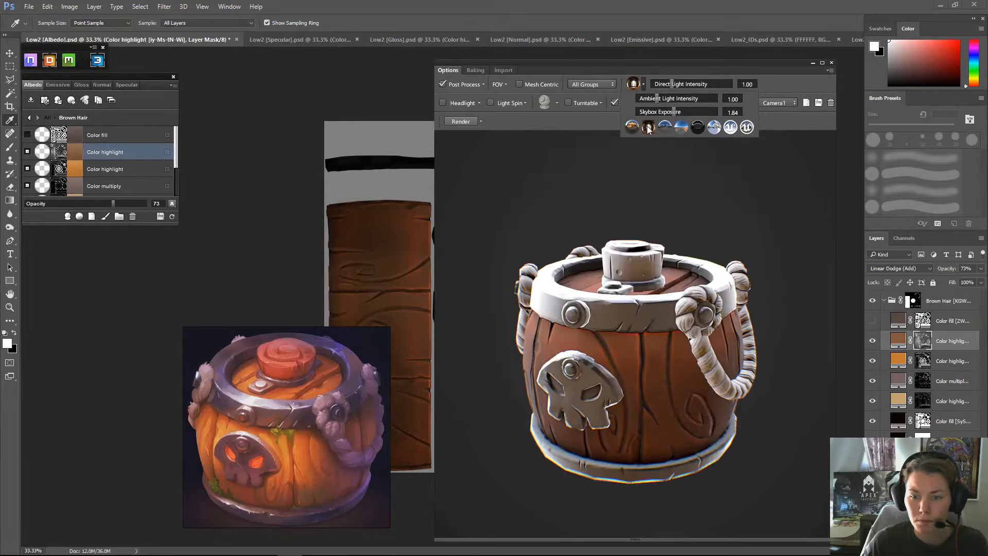
{"action": "left_click", "coordinate": [666, 129]}
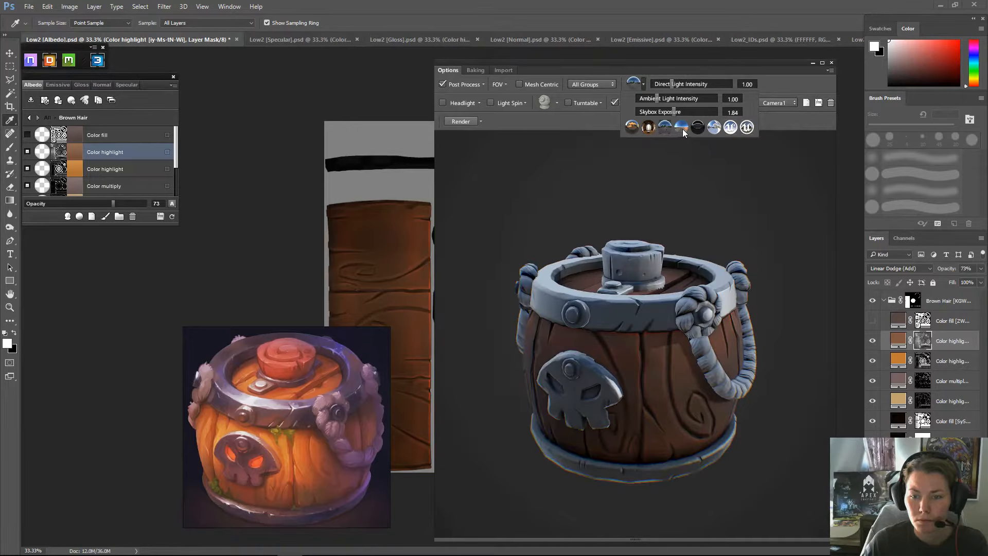
{"action": "left_click", "coordinate": [682, 129]}
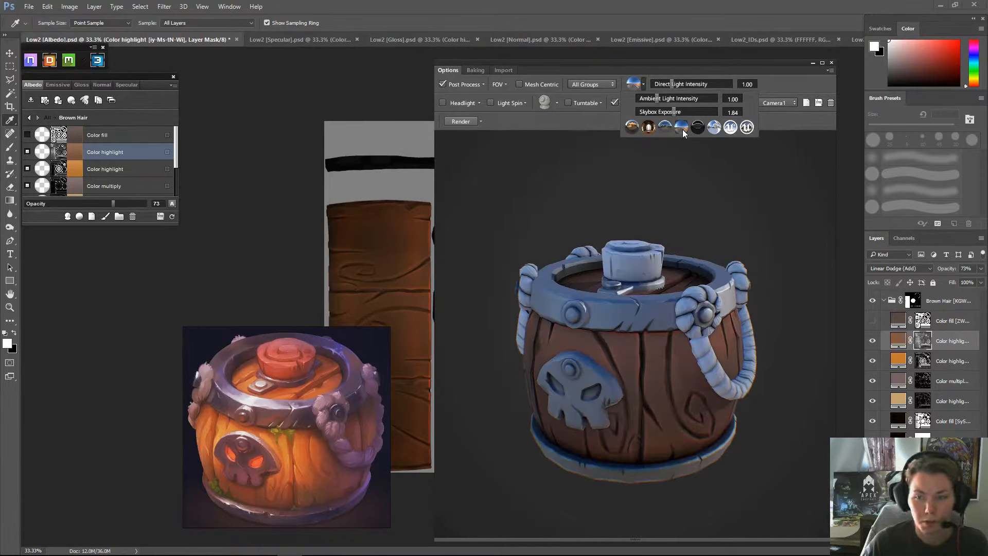
{"action": "left_click", "coordinate": [665, 129]}
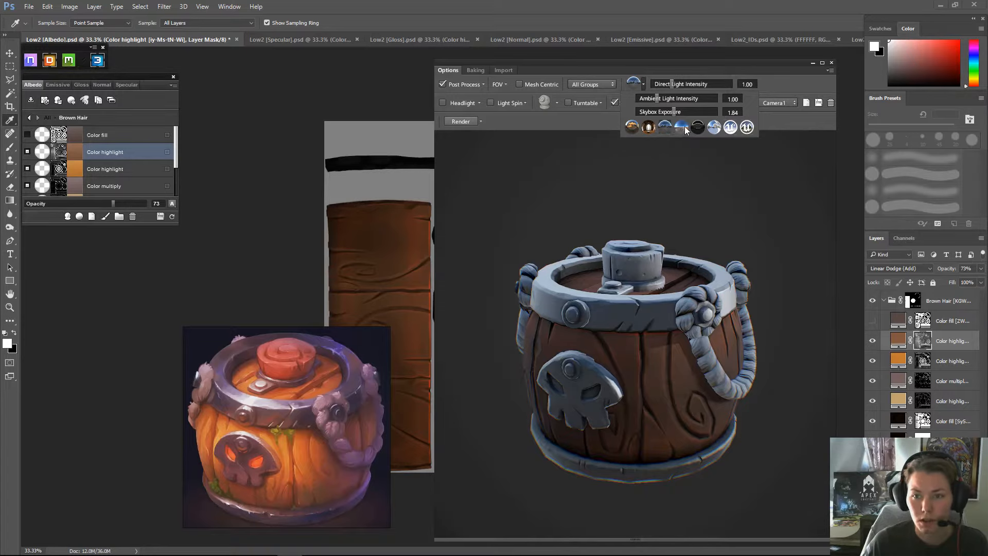
{"action": "left_click", "coordinate": [682, 129]}
{"action": "left_click", "coordinate": [697, 129]}
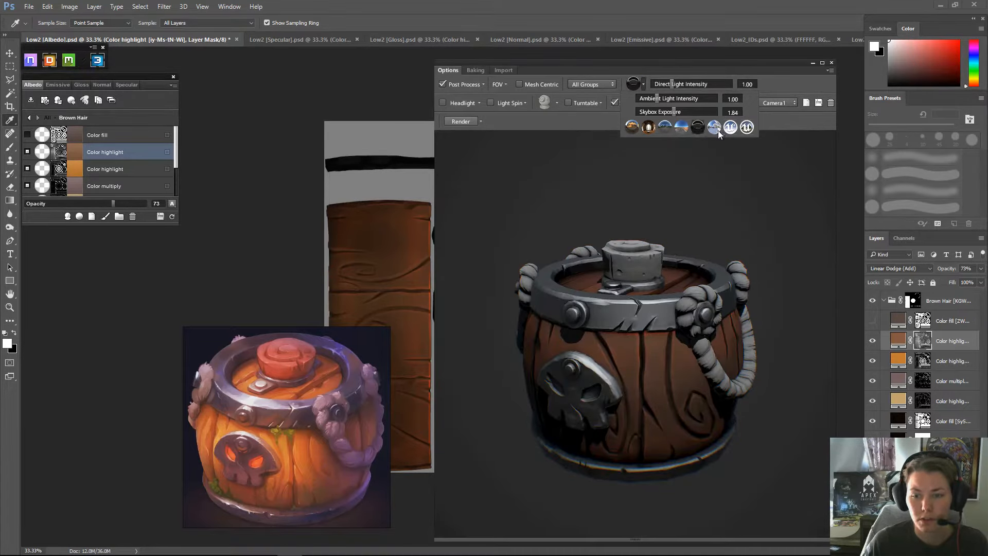
{"action": "left_click", "coordinate": [717, 130]}
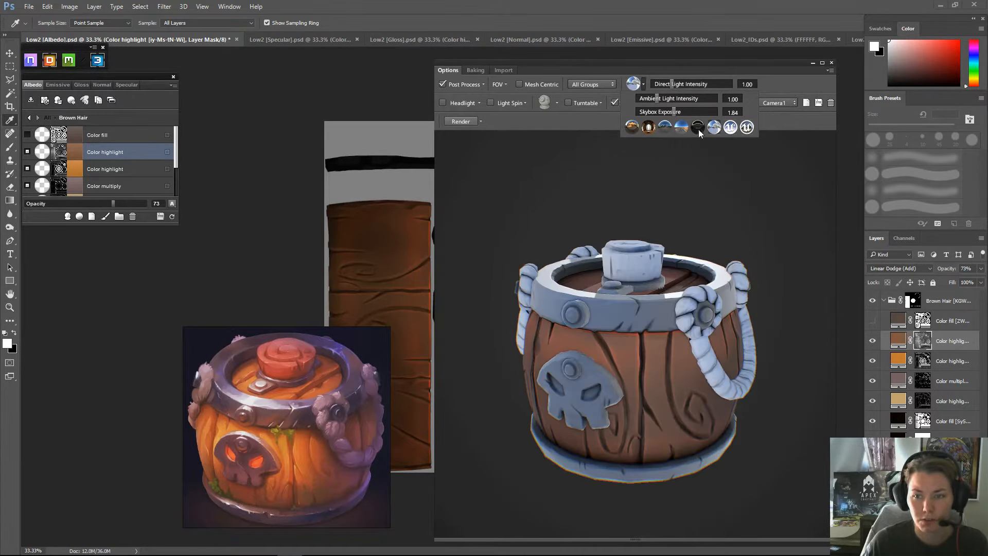
{"action": "left_click", "coordinate": [680, 128]}
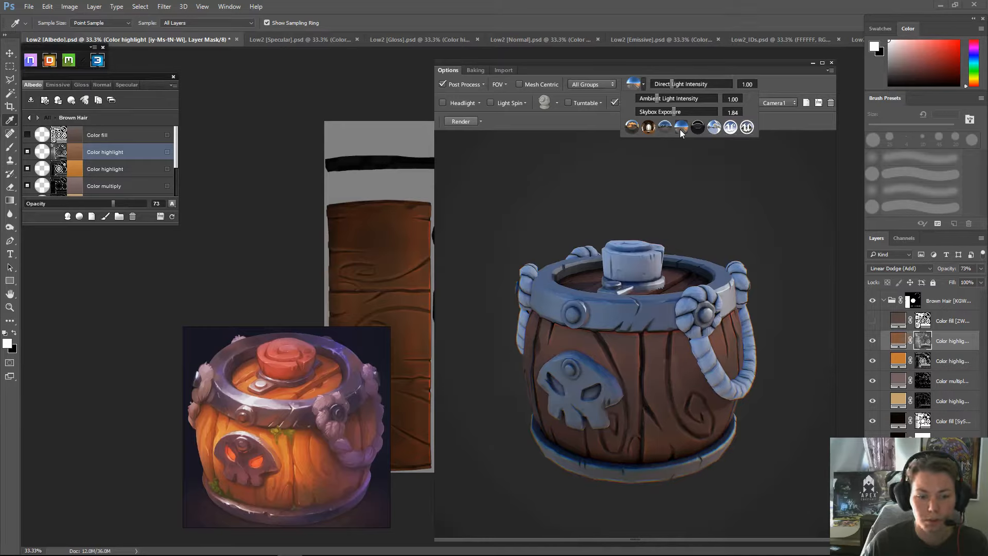
{"action": "left_click", "coordinate": [697, 127]}
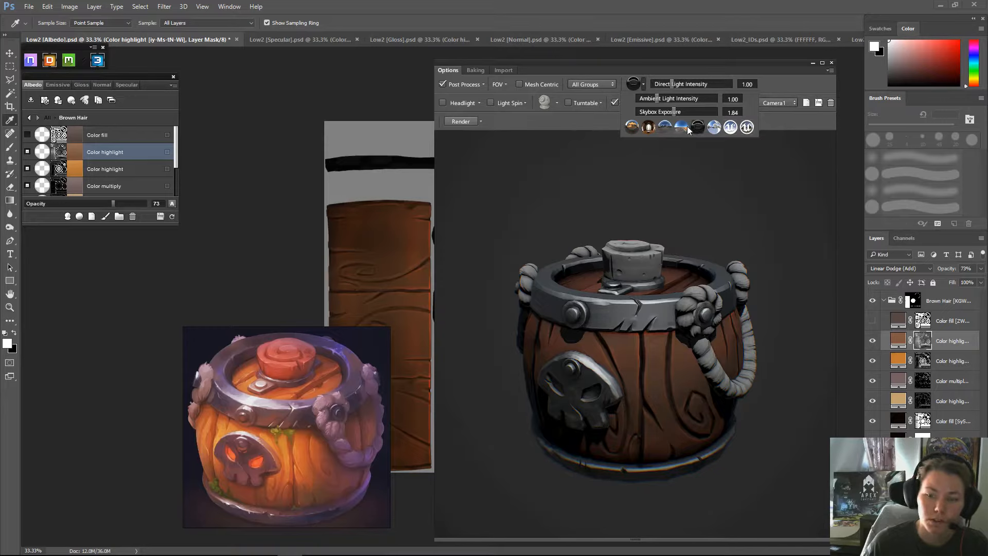
{"action": "left_click", "coordinate": [632, 127]}
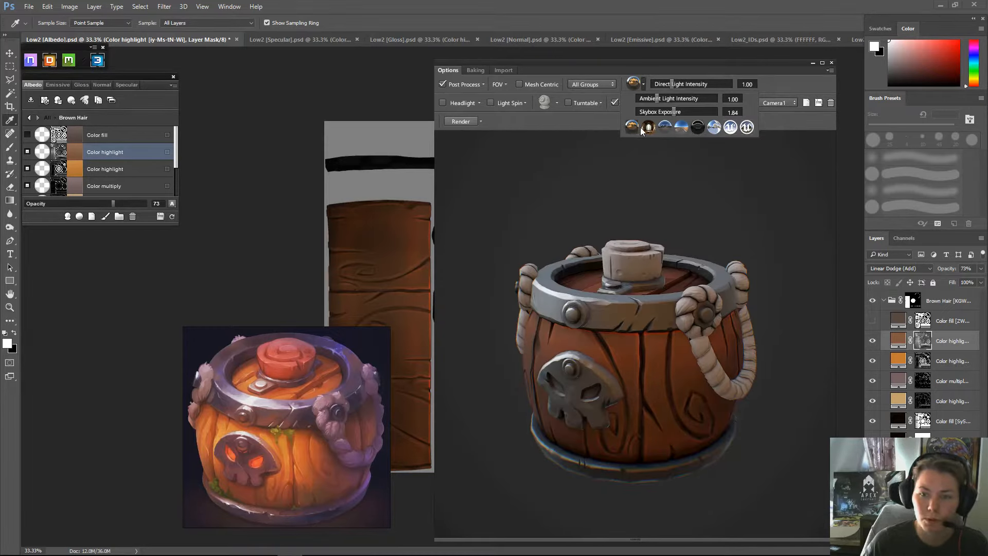
{"action": "left_click", "coordinate": [648, 128]}
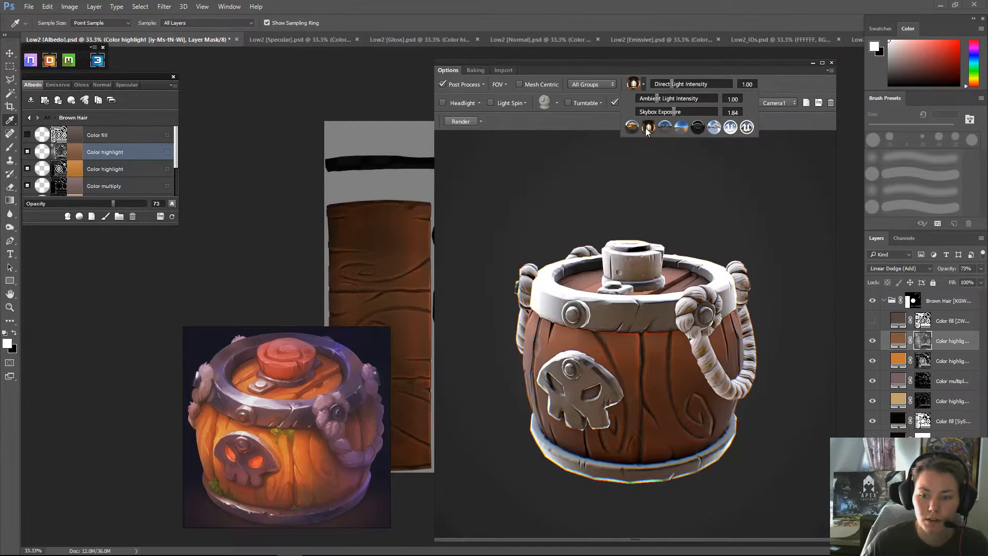
- Light the preview with the bright blue-sky environment, with Skybox Exposure at 1.22 and Ambient Light Intensity at 1.88, and check it against the headlight
{"action": "left_click_drag", "start_coordinate": [674, 111], "coordinate": [653, 99]}
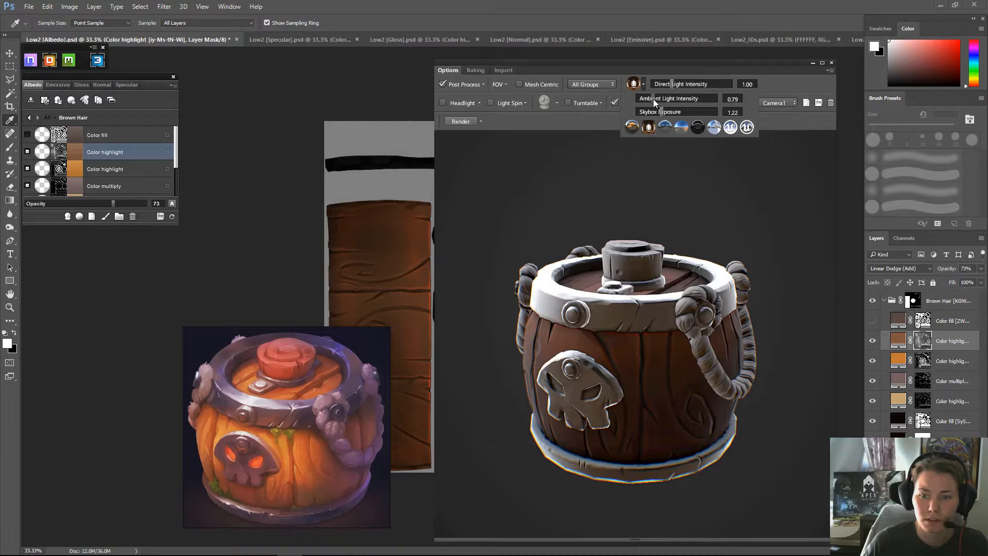
{"action": "left_click", "coordinate": [667, 129]}
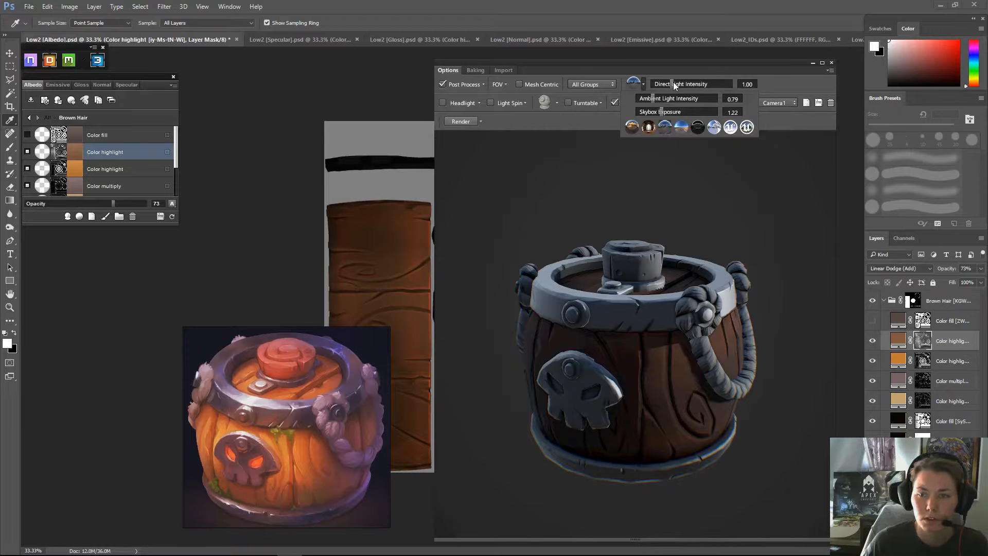
{"action": "left_click", "coordinate": [682, 126]}
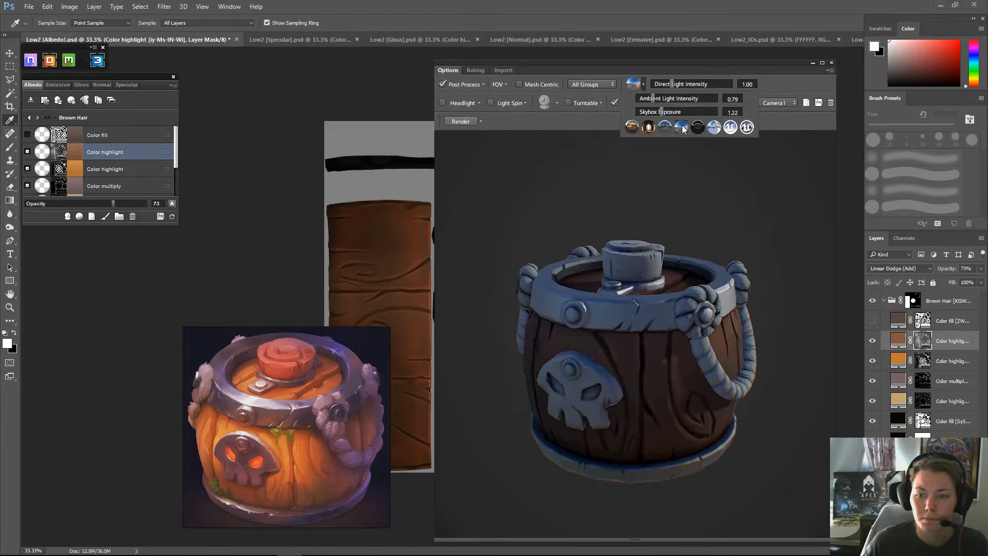
{"action": "left_click_drag", "start_coordinate": [651, 97], "coordinate": [675, 98]}
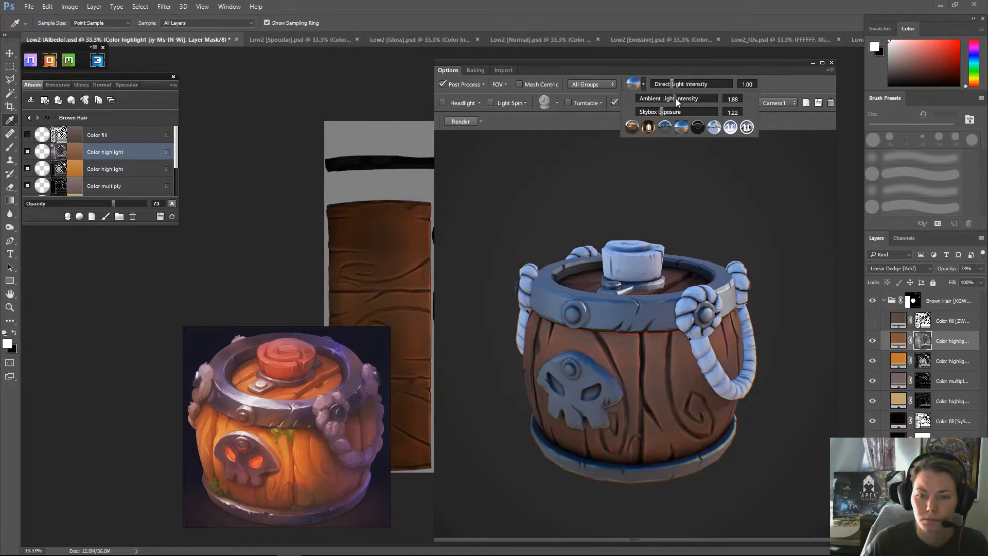
{"action": "left_click", "coordinate": [457, 102]}
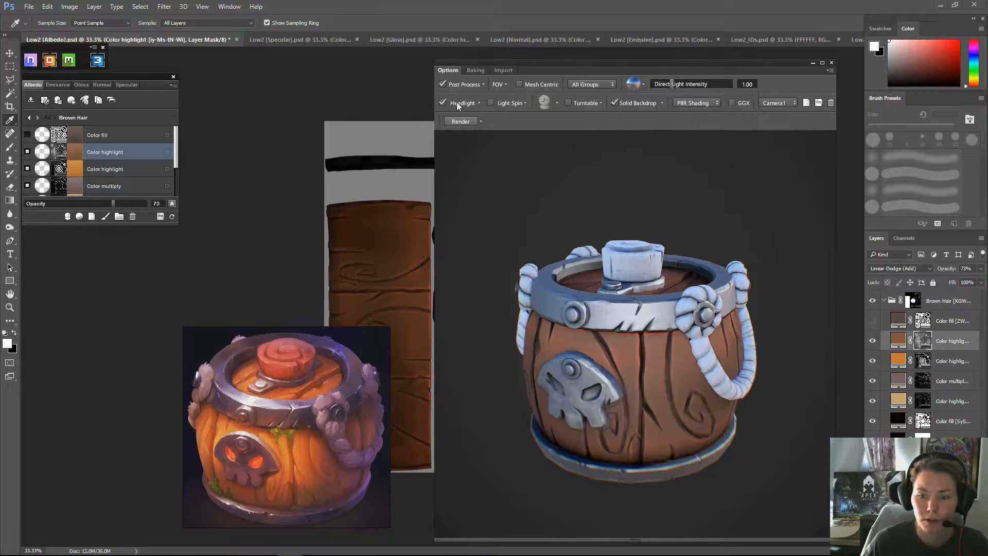
{"action": "left_click", "coordinate": [456, 102]}
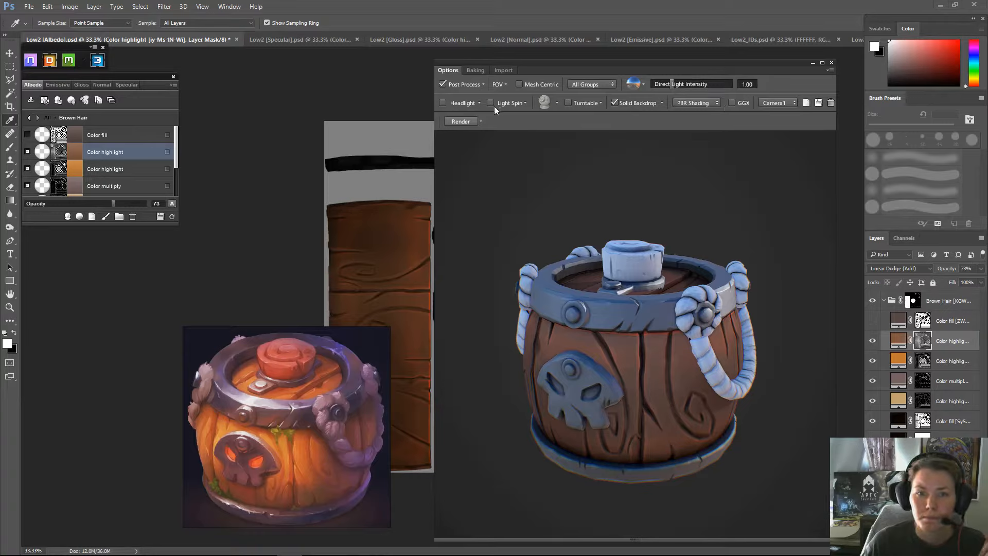
- Spin the preview light at speed 29.18, stop it where it lights the barrel's front, and leave the headlight off
{"action": "left_click", "coordinate": [525, 103]}
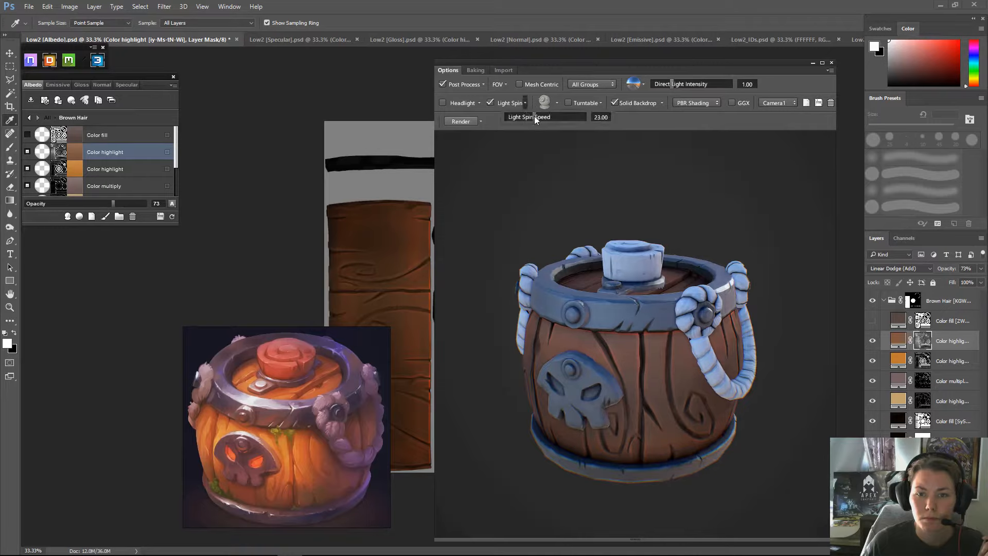
{"action": "left_click_drag", "start_coordinate": [534, 116], "coordinate": [540, 117]}
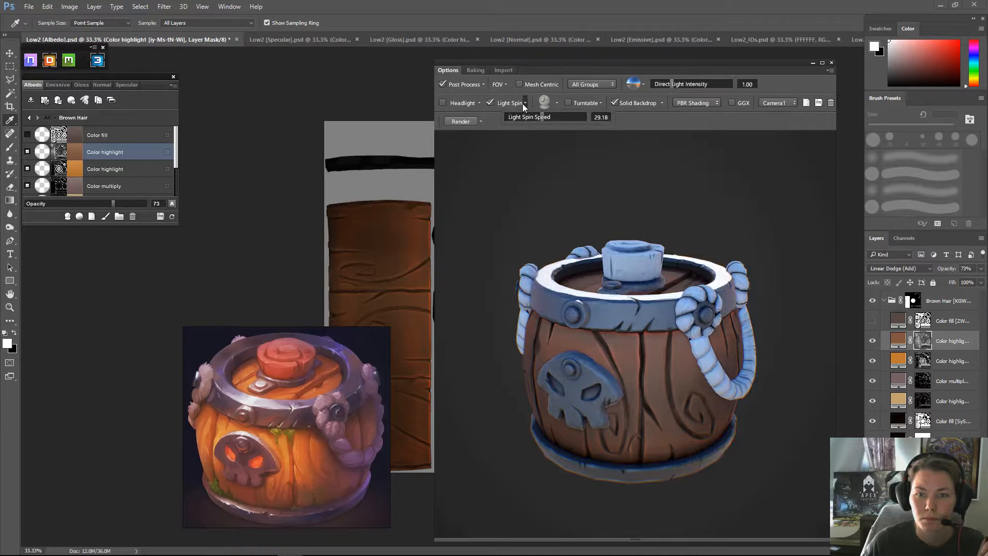
{"action": "left_click", "coordinate": [525, 103]}
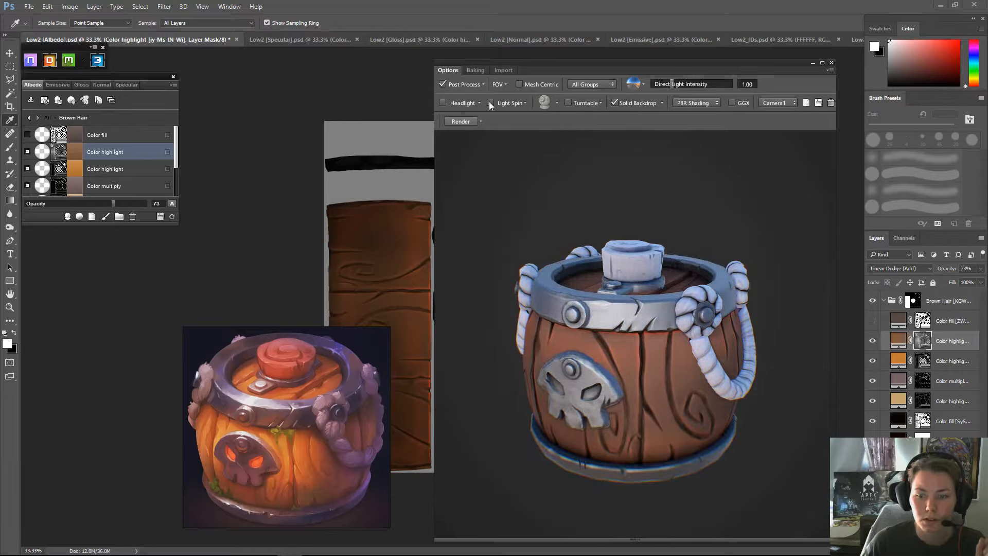
{"action": "left_click", "coordinate": [456, 103]}
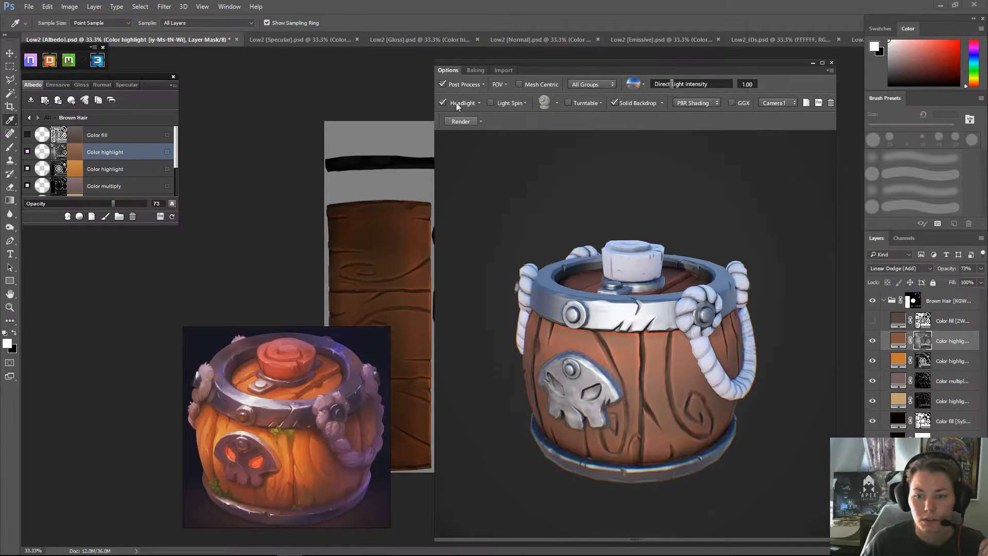
{"action": "left_click", "coordinate": [456, 103]}
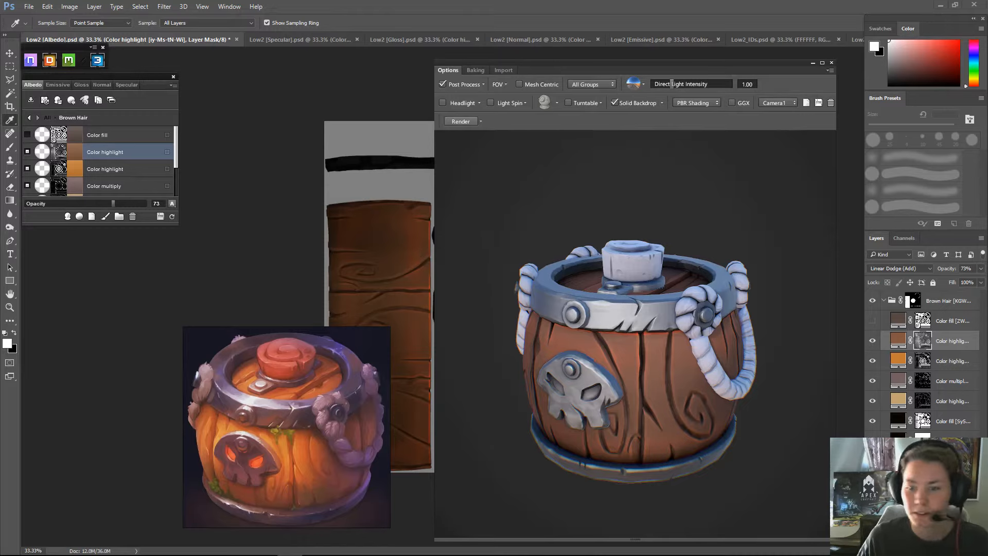
- Check the barrel under the new lighting and leave the Brown Hair group for the list of all materials
{"action": "left_click_drag", "start_coordinate": [556, 286], "coordinate": [496, 251]}
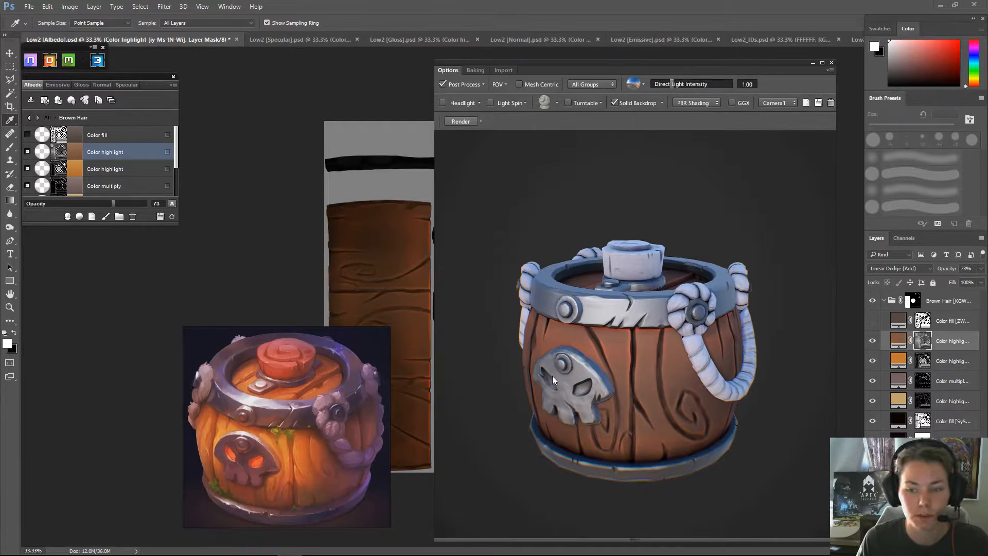
{"action": "mouse_move", "coordinate": [557, 185]}
{"action": "left_mouse_down"}
{"action": "mouse_move", "coordinate": [566, 191]}
{"action": "mouse_move", "coordinate": [548, 309]}
{"action": "mouse_move", "coordinate": [573, 172]}
{"action": "mouse_move", "coordinate": [570, 181]}
{"action": "left_mouse_up"}
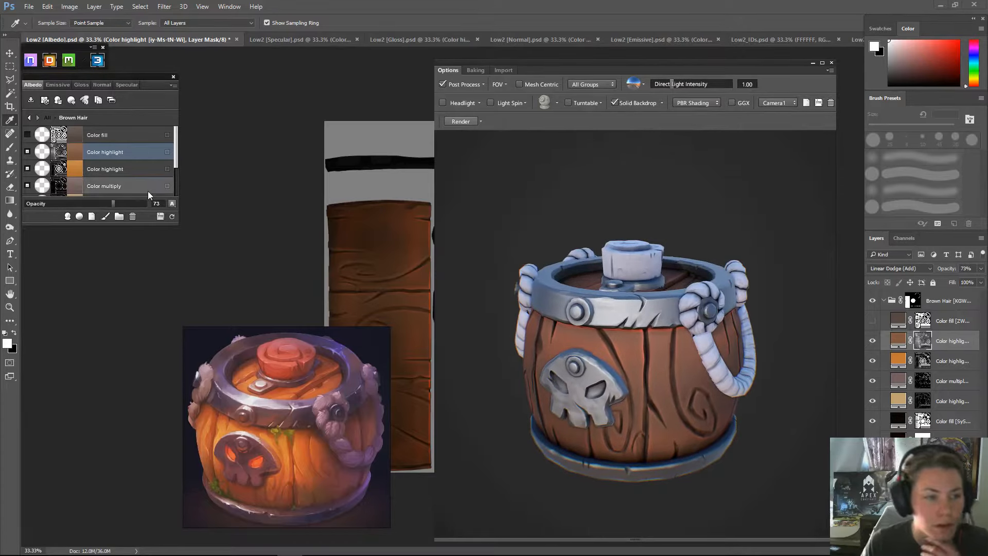
{"action": "left_click", "coordinate": [29, 117]}
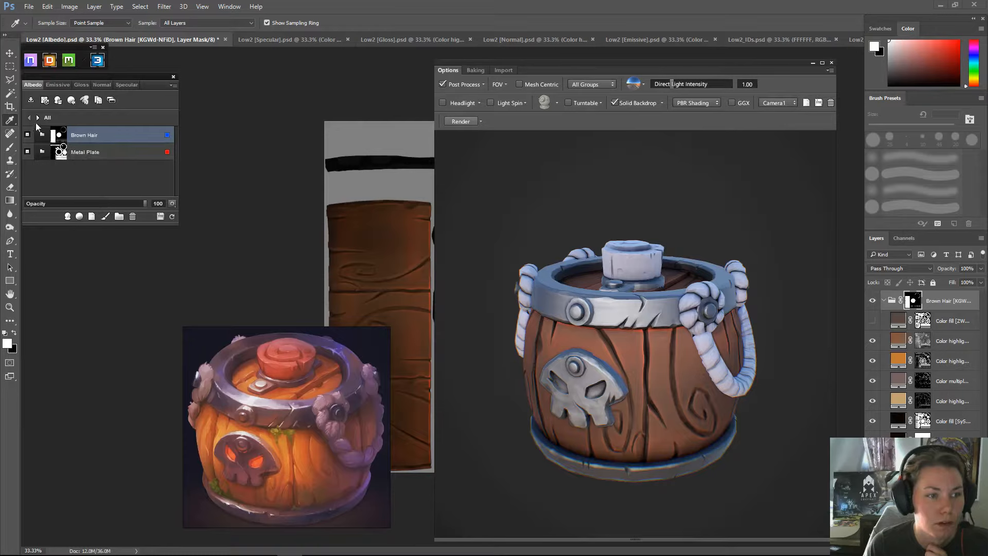
- Add a new Brown Hair material to the barrel from the Stylized category of the legacy DDO materials
{"action": "right_click", "coordinate": [89, 137]}
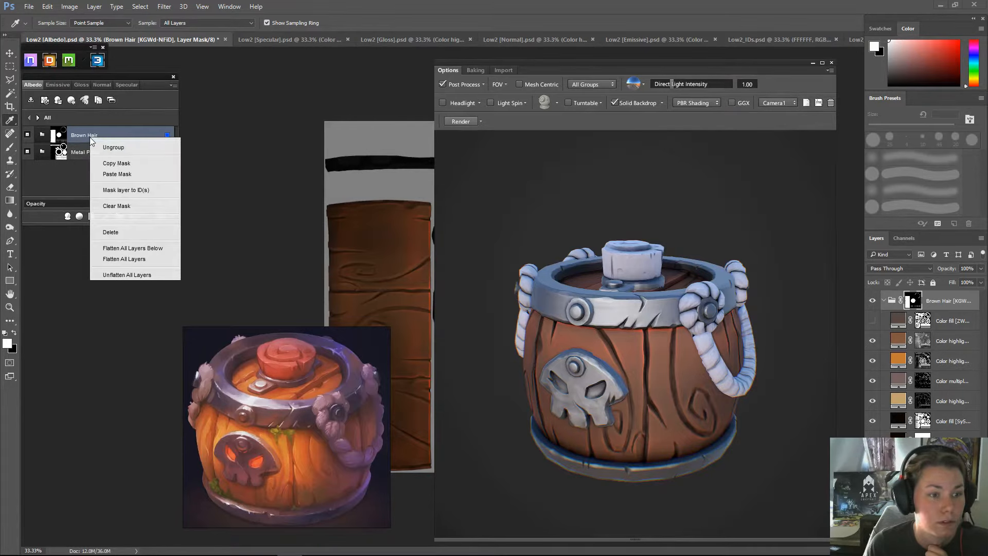
{"action": "left_click", "coordinate": [144, 210]}
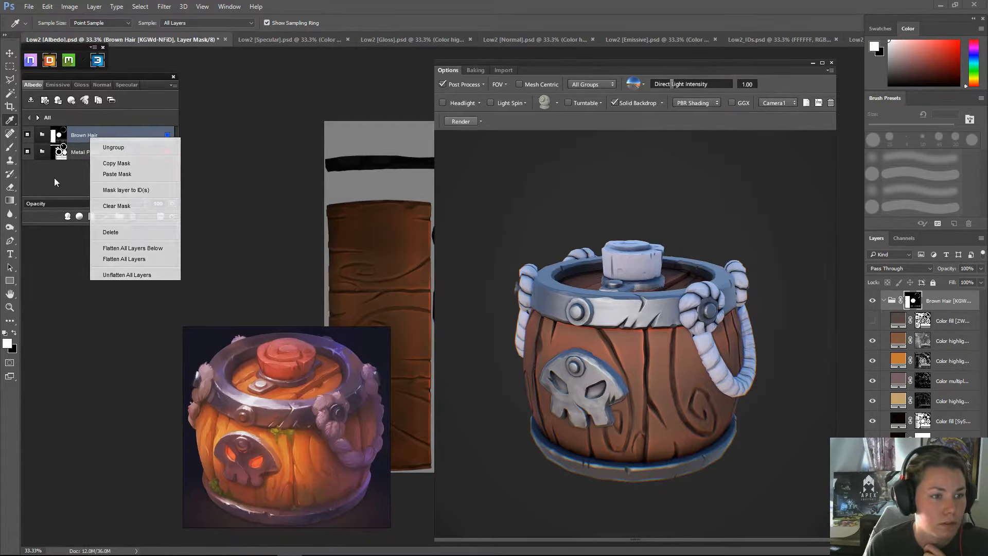
{"action": "left_click", "coordinate": [67, 216]}
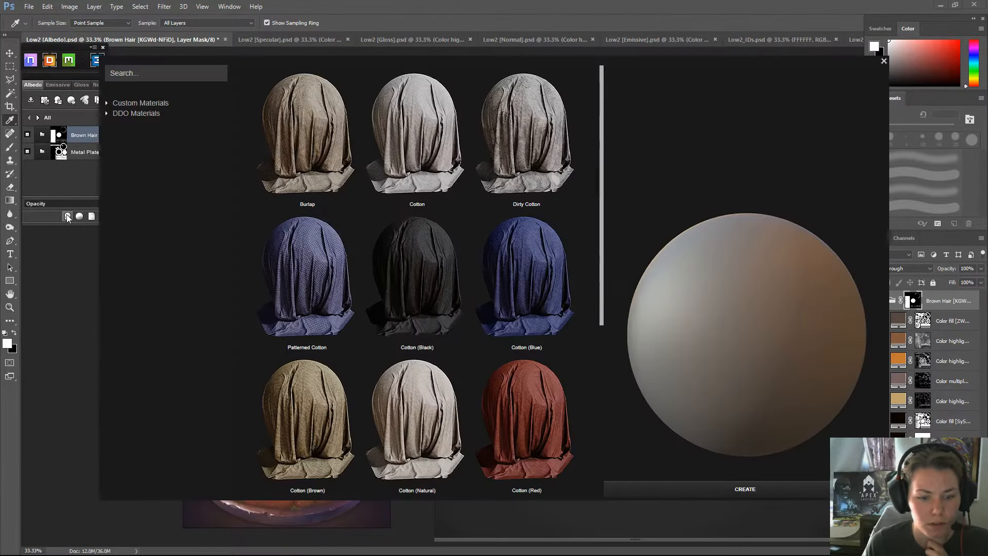
{"action": "scroll", "coordinate": [178, 361], "scroll_direction": "down", "scroll_amount": 4}
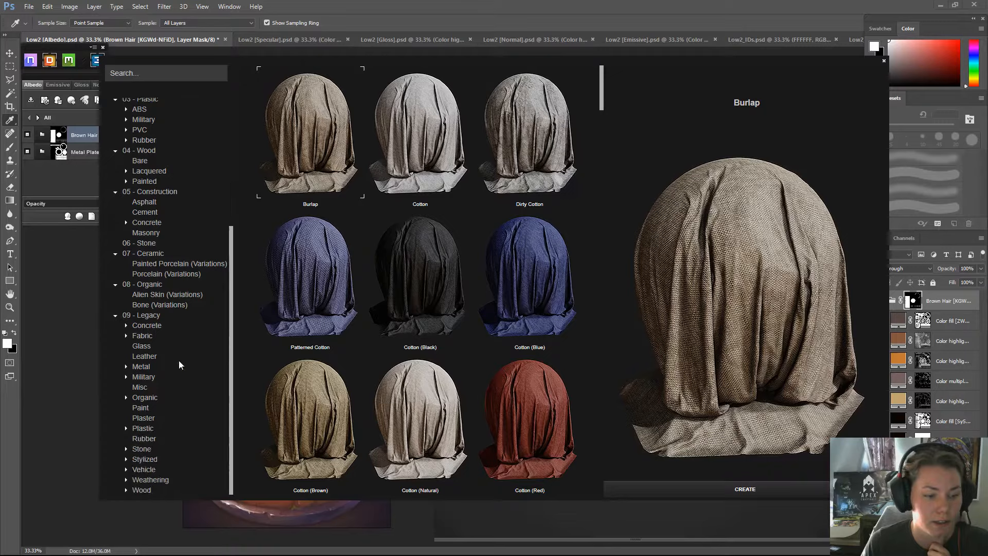
{"action": "left_click", "coordinate": [145, 459]}
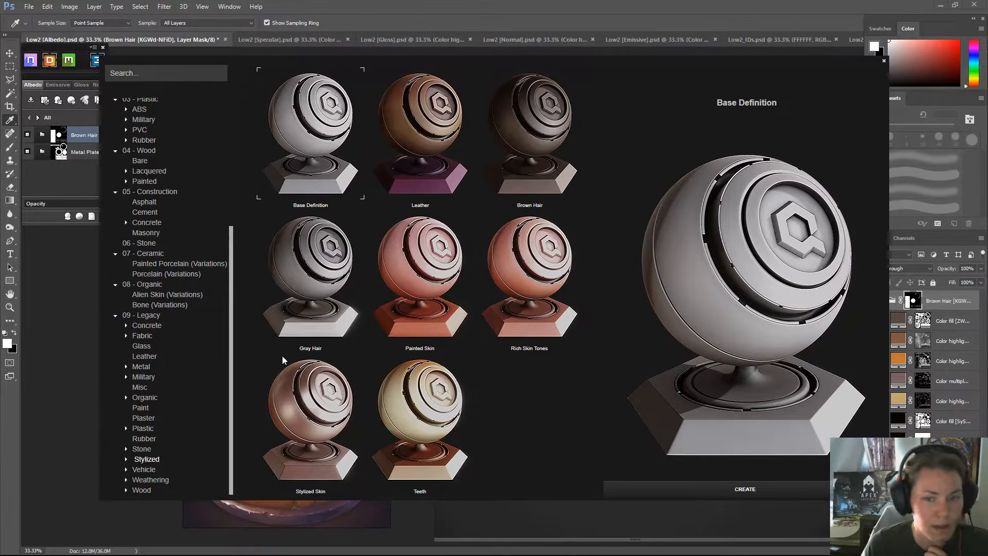
{"action": "left_click", "coordinate": [555, 96]}
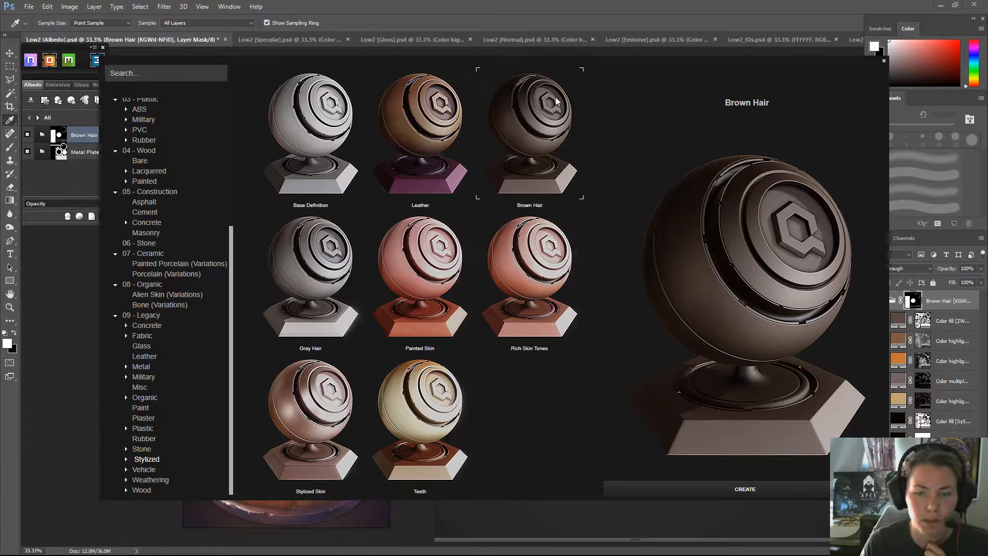
{"action": "left_click", "coordinate": [732, 493]}
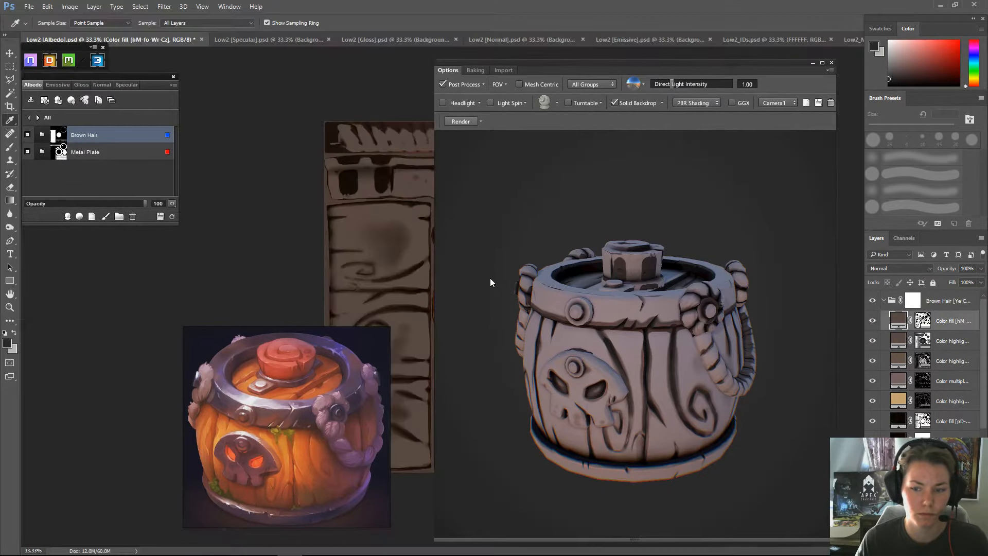
- Mask the new top Brown Hair material to the yellow FDFF00 material ID
{"action": "double_click", "coordinate": [103, 135]}
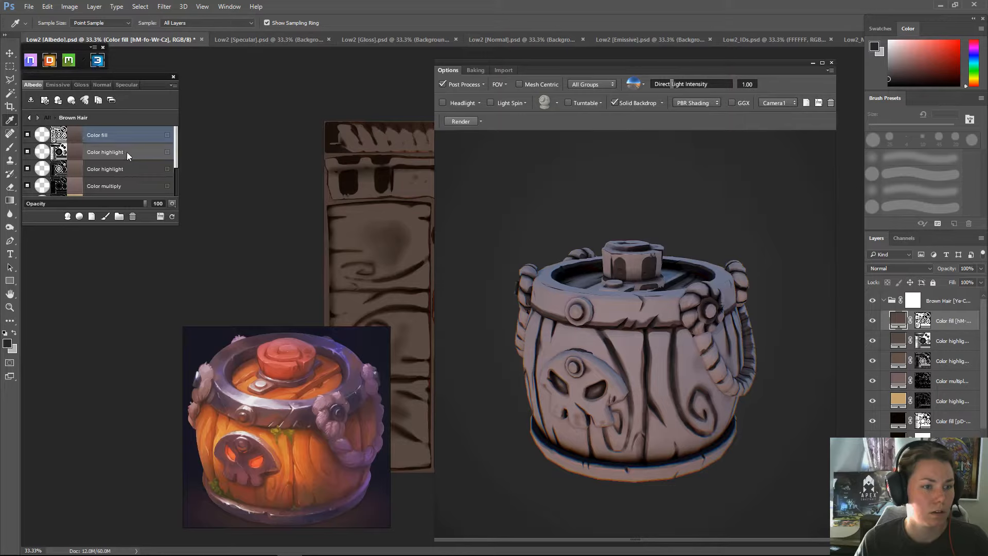
{"action": "left_click", "coordinate": [29, 118]}
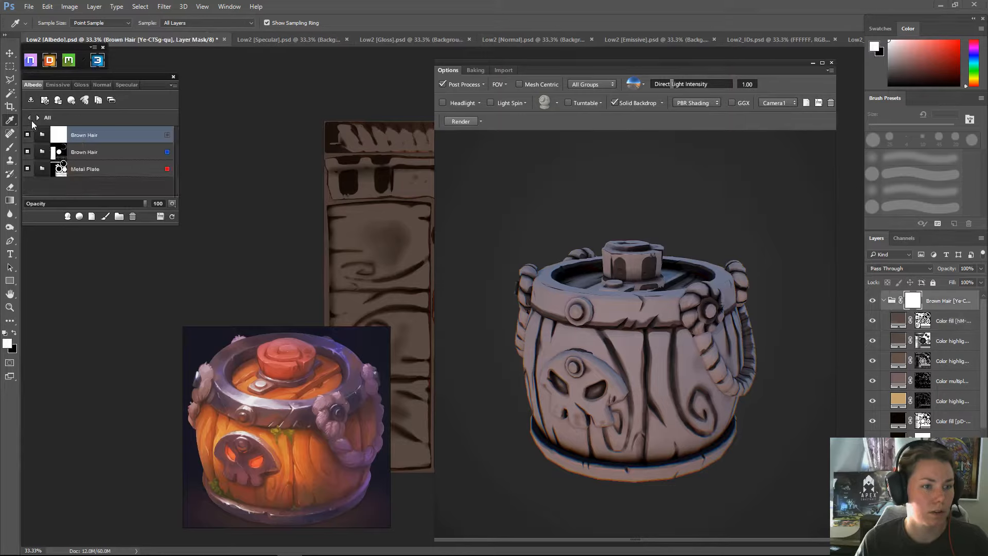
{"action": "left_click", "coordinate": [168, 134]}
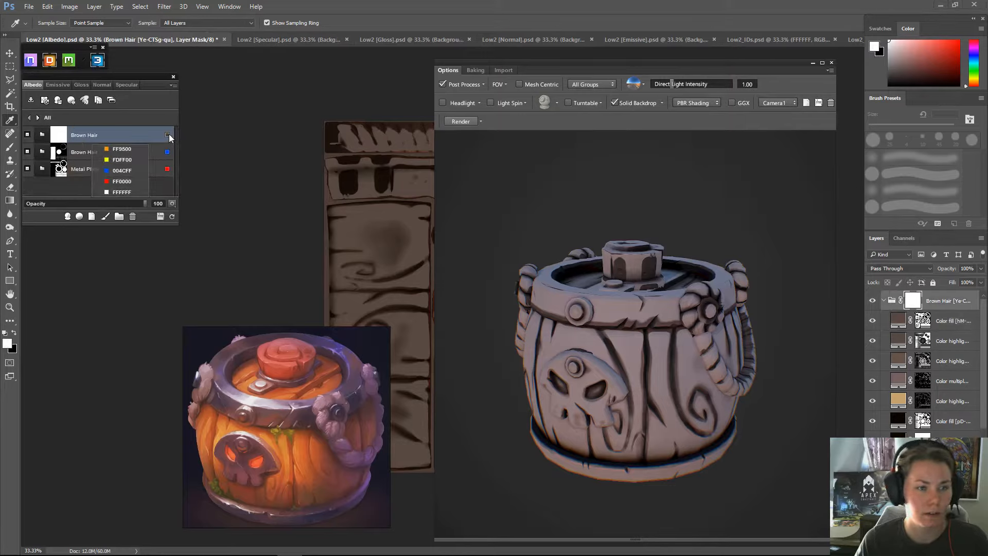
{"action": "left_click", "coordinate": [134, 161]}
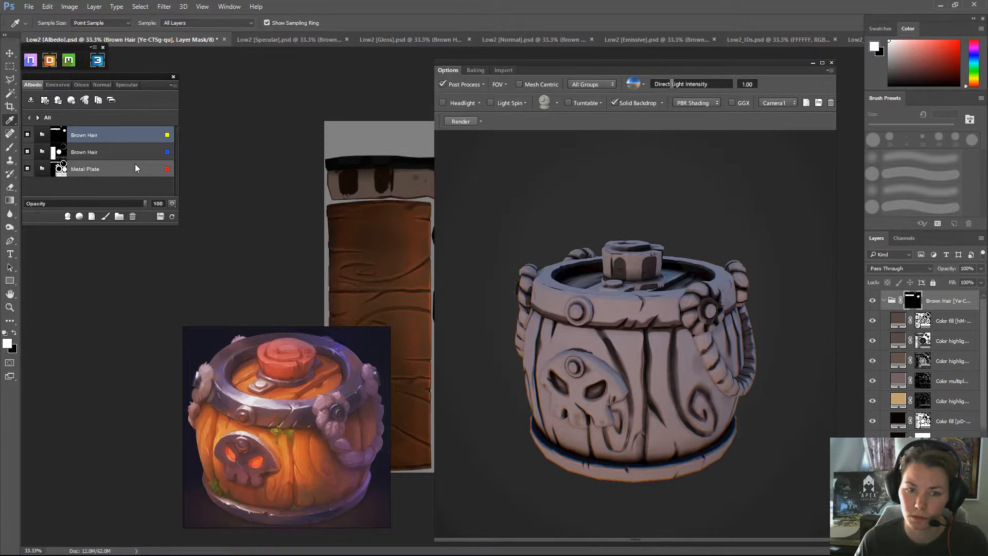
- Reposition the 3D preview to expose the lid's texture and hide the top Color fill layer in the new Brown Hair group
{"action": "mouse_move", "coordinate": [558, 63]}
{"action": "left_mouse_down"}
{"action": "mouse_move", "coordinate": [520, 397]}
{"action": "mouse_move", "coordinate": [529, 514]}
{"action": "mouse_move", "coordinate": [566, 60]}
{"action": "left_mouse_up"}
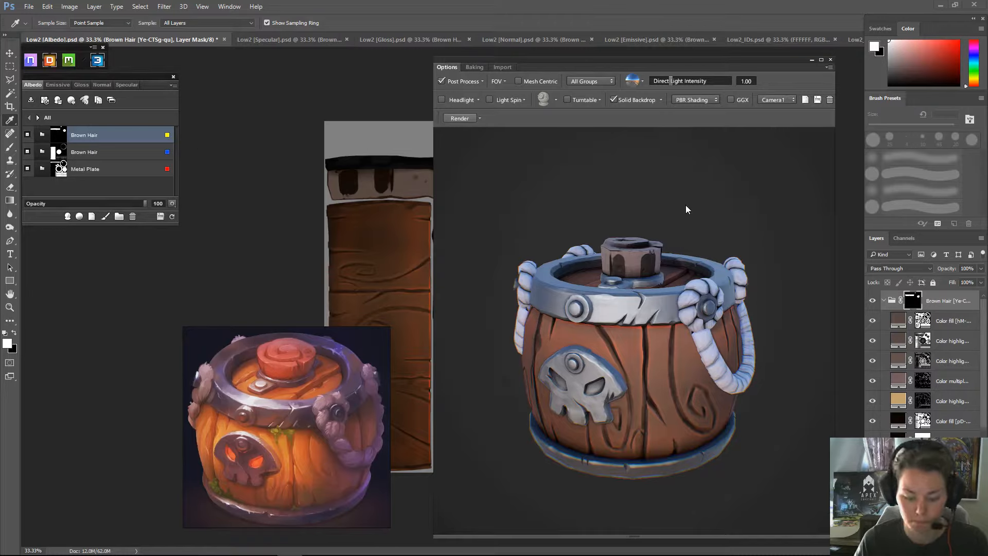
{"action": "left_click_drag", "start_coordinate": [686, 205], "coordinate": [694, 231]}
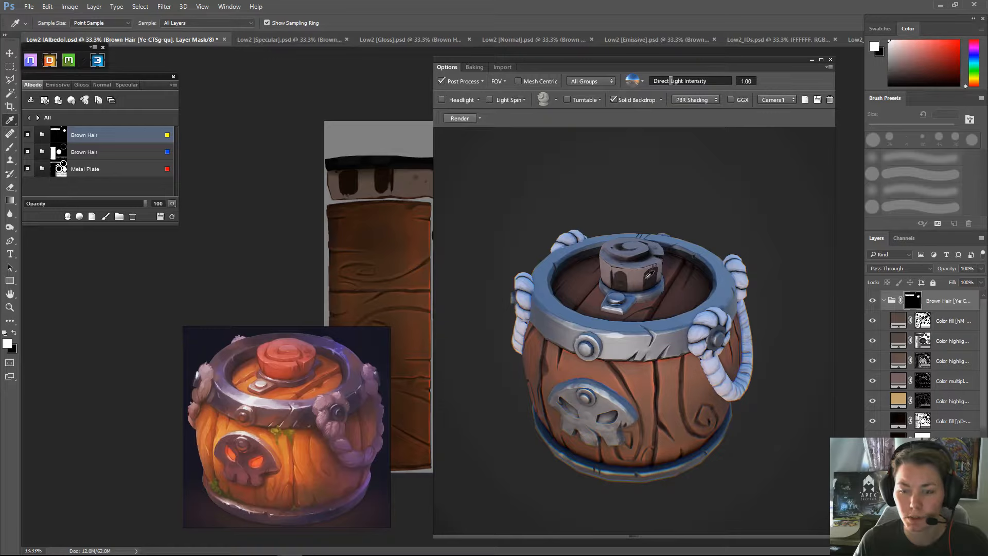
{"action": "mouse_move", "coordinate": [688, 207]}
{"action": "left_mouse_down"}
{"action": "mouse_move", "coordinate": [663, 197]}
{"action": "mouse_move", "coordinate": [678, 199]}
{"action": "left_mouse_up"}
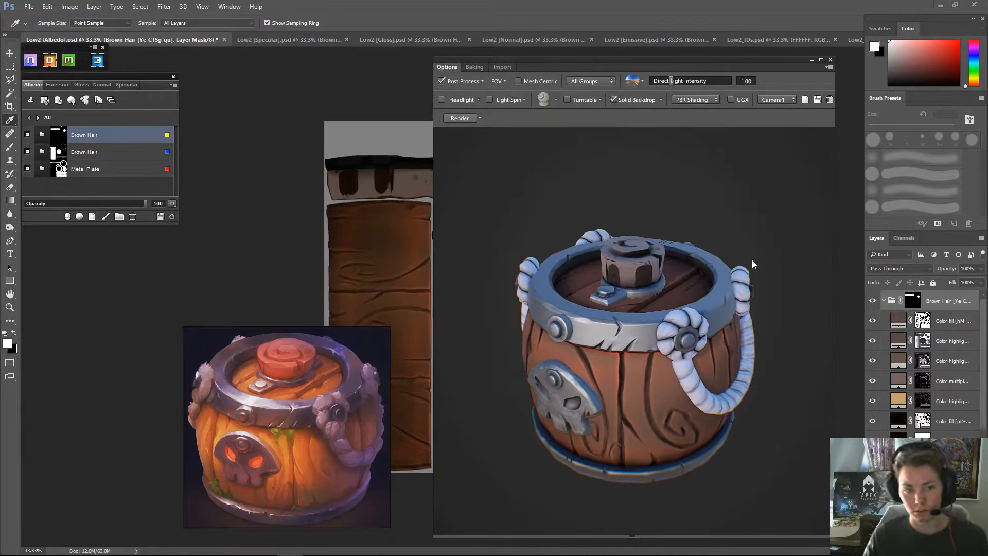
{"action": "left_click", "coordinate": [872, 321]}
{"action": "left_click", "coordinate": [872, 320]}
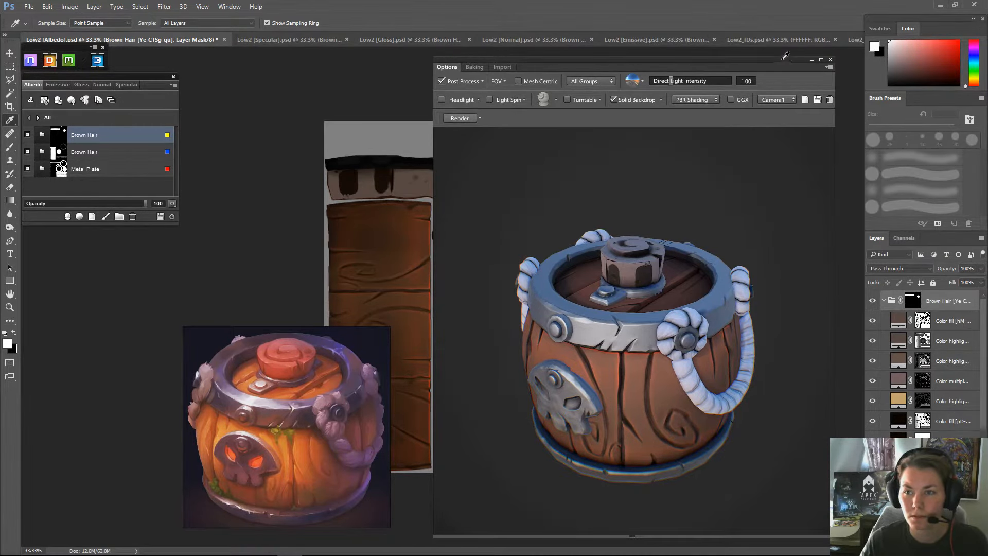
{"action": "left_click_drag", "start_coordinate": [774, 61], "coordinate": [748, 282]}
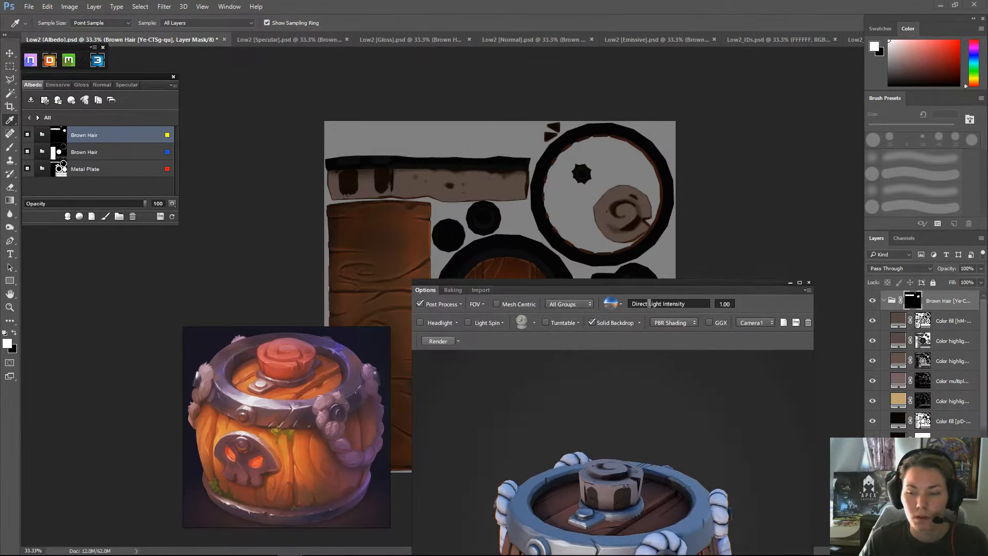
{"action": "left_click", "coordinate": [872, 322]}
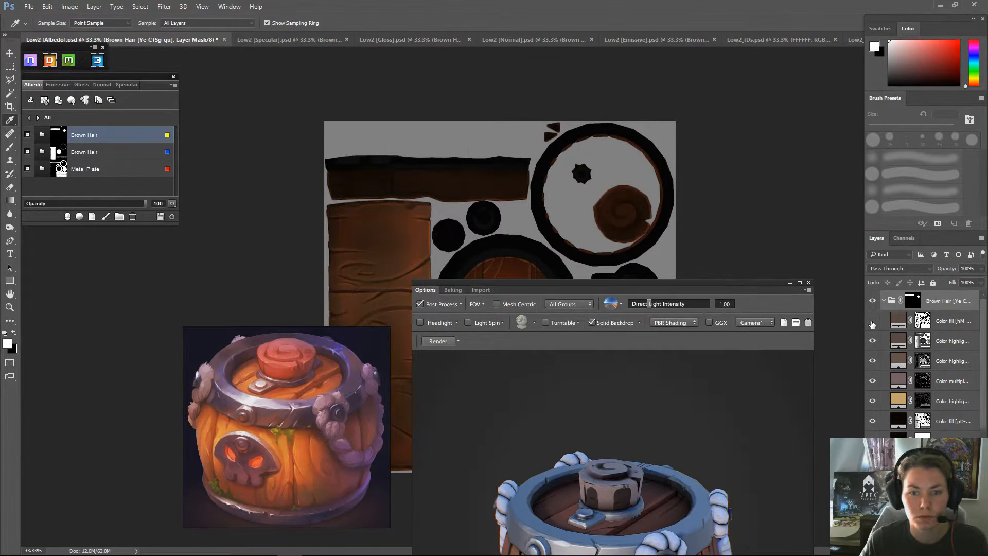
{"action": "left_click", "coordinate": [873, 322]}
{"action": "left_click", "coordinate": [872, 322]}
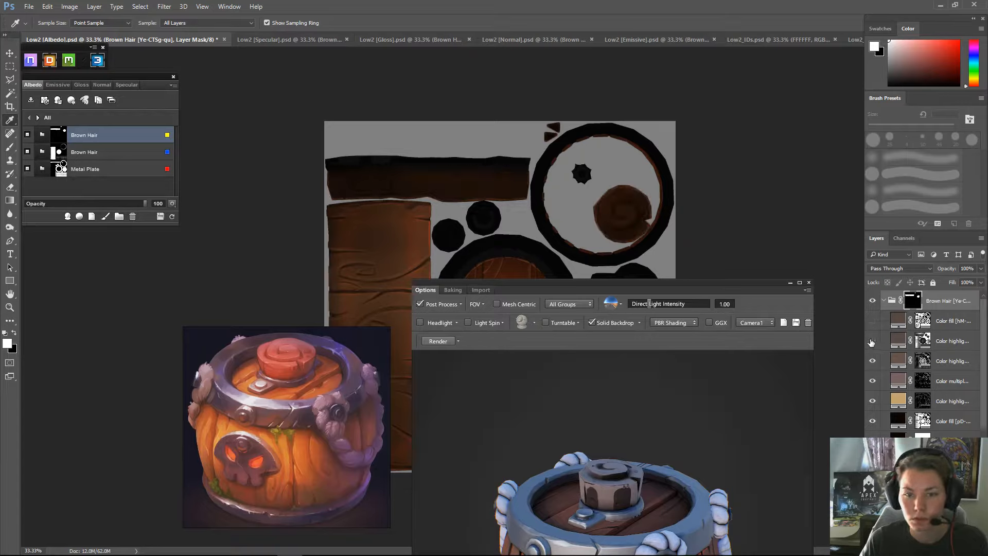
- Set the upper Color highlight layer in the new Brown Hair group to the orange da6748
{"action": "double_click", "coordinate": [896, 345]}
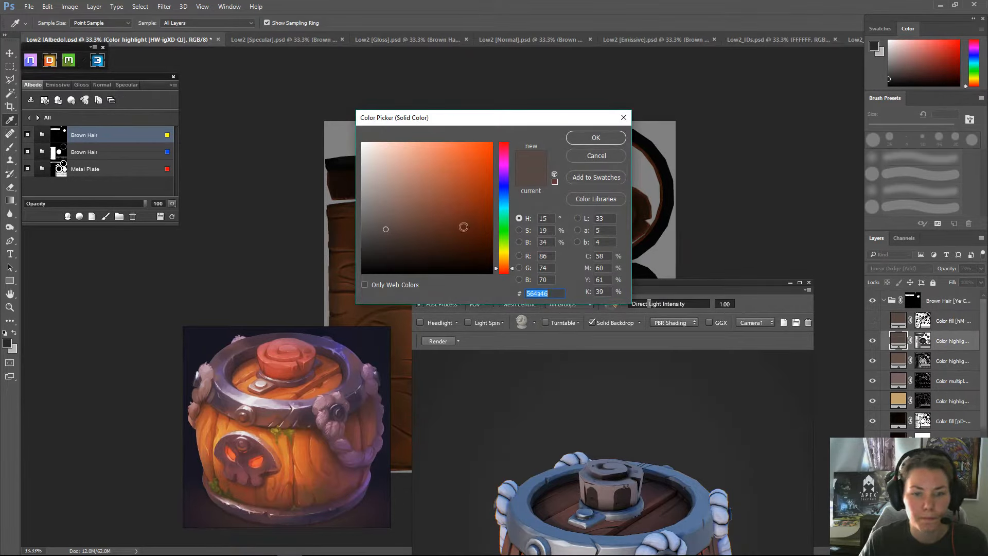
{"action": "left_click_drag", "start_coordinate": [446, 160], "coordinate": [450, 161]}
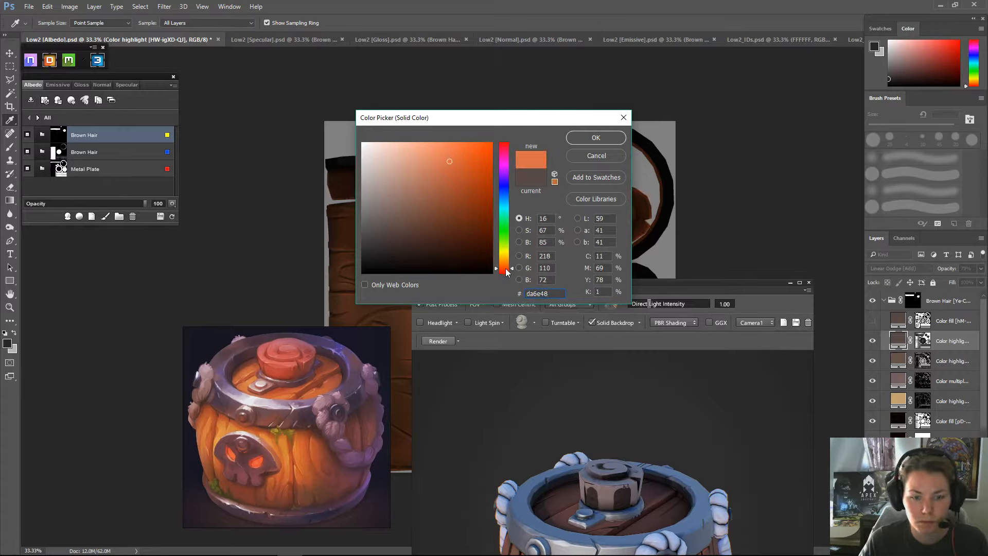
{"action": "left_click_drag", "start_coordinate": [507, 272], "coordinate": [507, 273]}
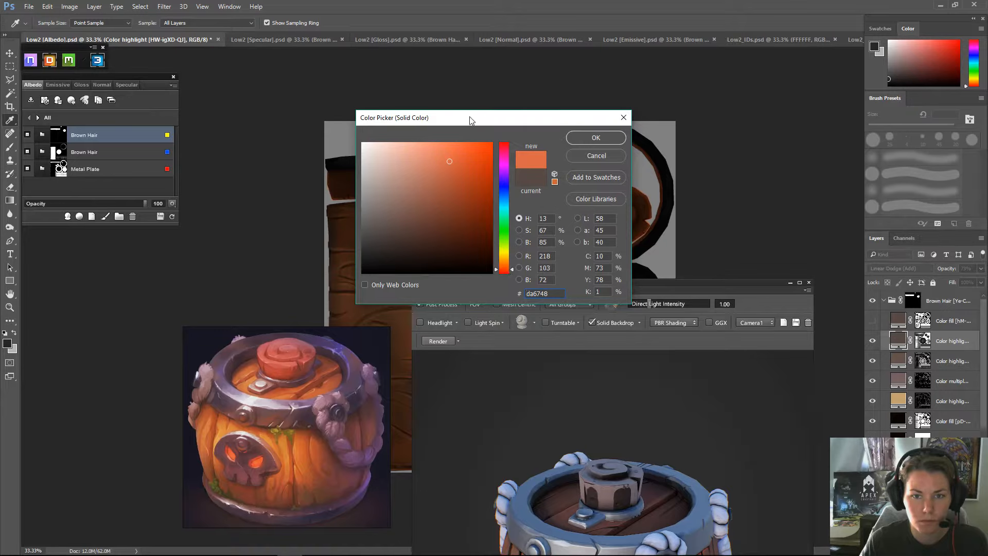
{"action": "left_click_drag", "start_coordinate": [469, 120], "coordinate": [621, 120]}
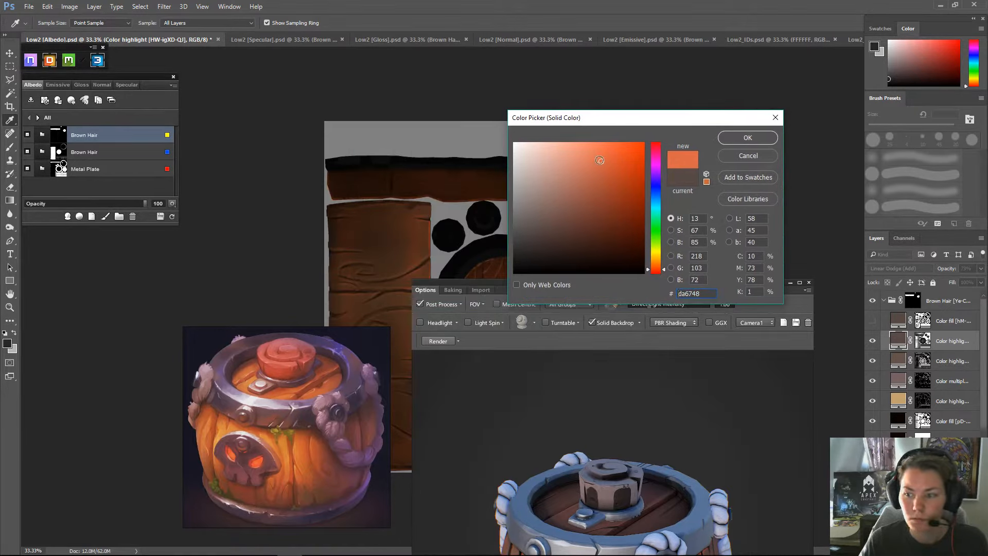
{"action": "left_click", "coordinate": [728, 142]}
- Try the Overlay and Normal blend modes on the orange Color highlight layer
{"action": "left_click", "coordinate": [900, 269]}
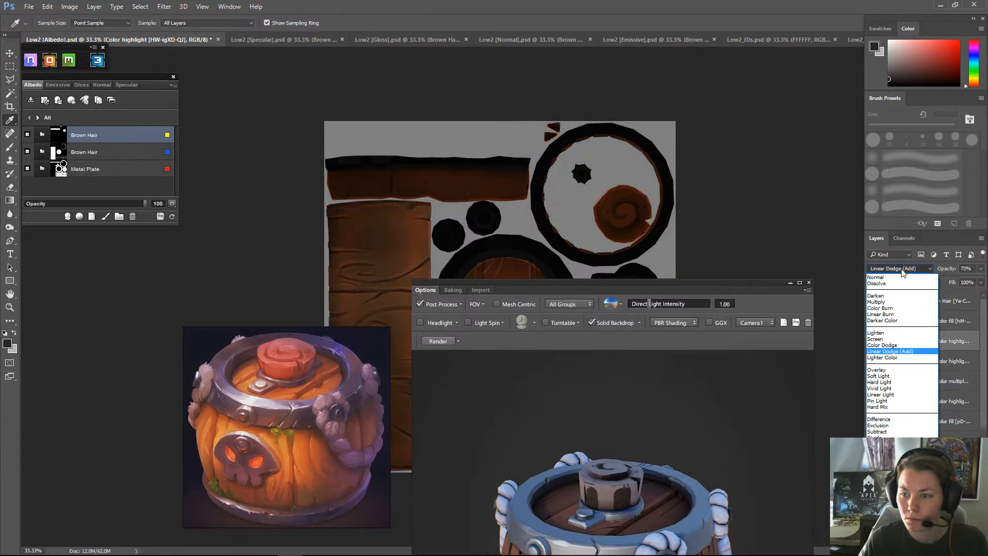
{"action": "left_click", "coordinate": [887, 370]}
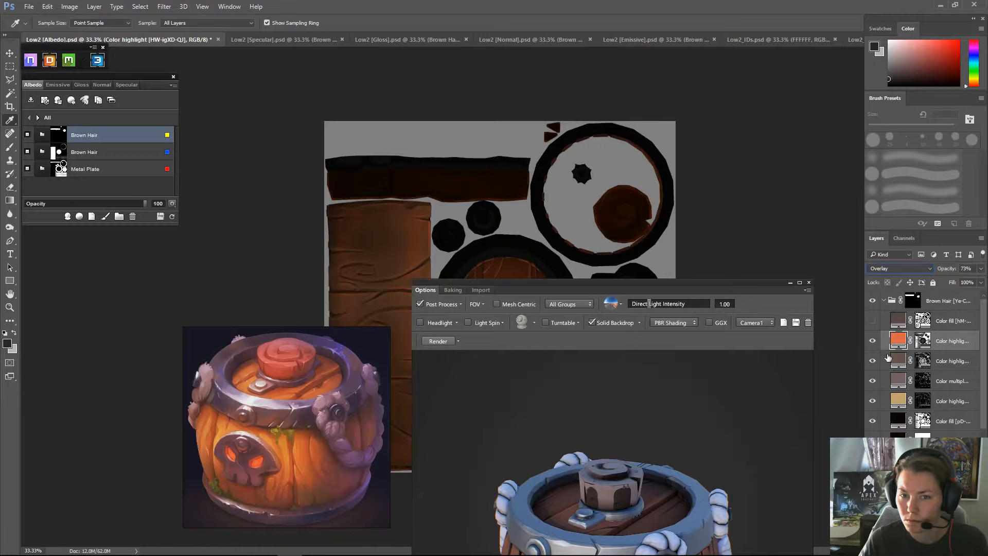
{"action": "left_click", "coordinate": [899, 268]}
{"action": "left_click", "coordinate": [875, 277]}
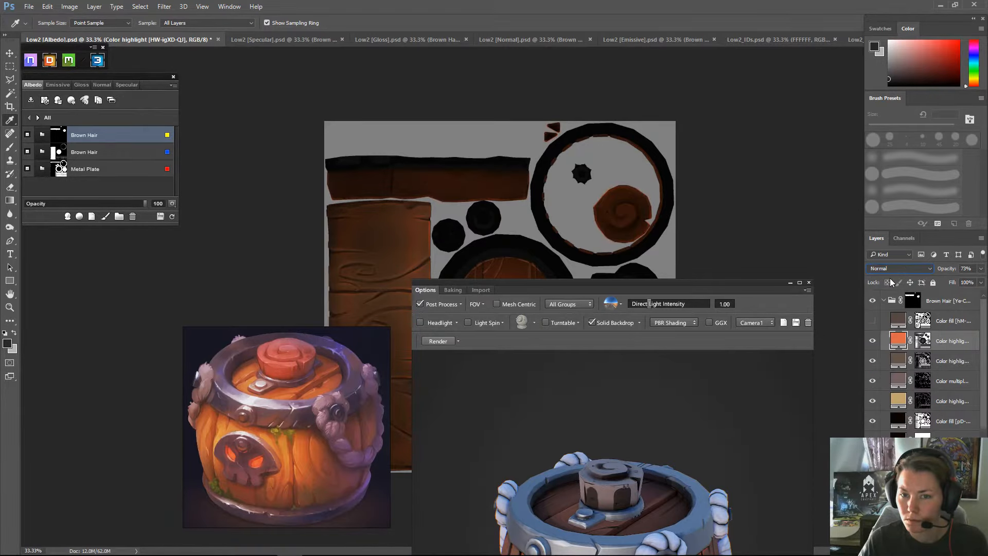
- Set the orange Color highlight layer to 100% opacity with Lighter Color blending, and compare the result with it hidden
{"action": "left_click", "coordinate": [981, 269]}
{"action": "mouse_move", "coordinate": [968, 282]}
{"action": "left_mouse_down"}
{"action": "mouse_move", "coordinate": [952, 282]}
{"action": "mouse_move", "coordinate": [983, 283]}
{"action": "left_mouse_up"}
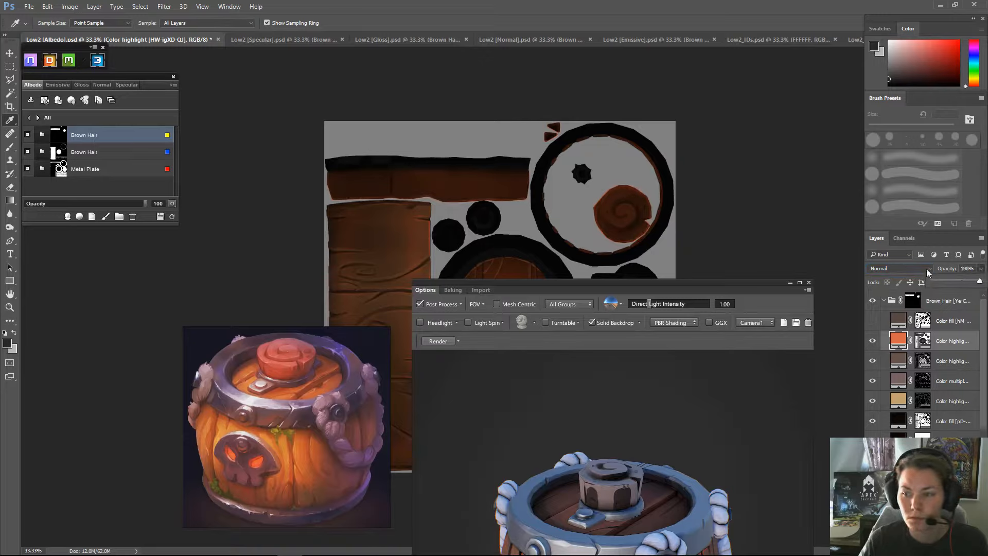
{"action": "left_click", "coordinate": [911, 269]}
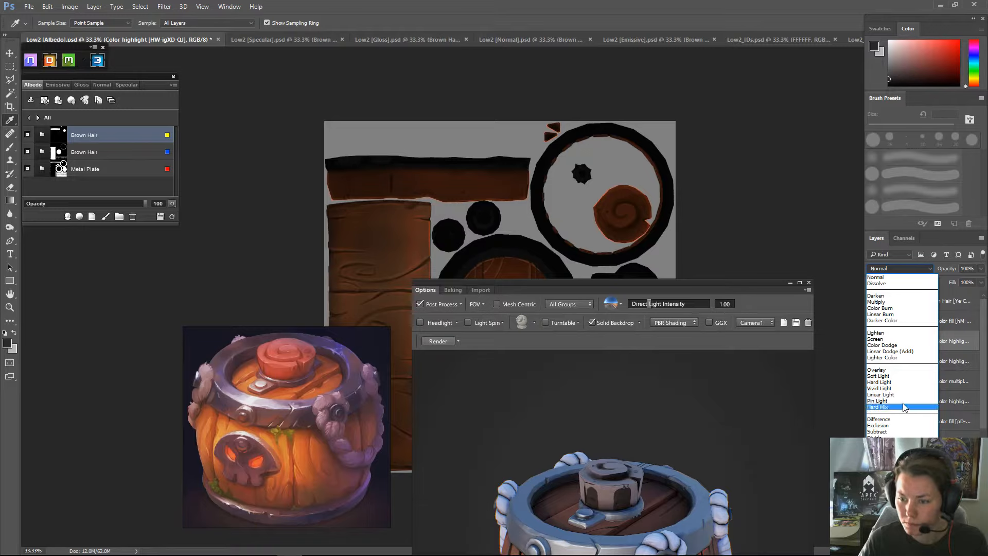
{"action": "left_click", "coordinate": [887, 357]}
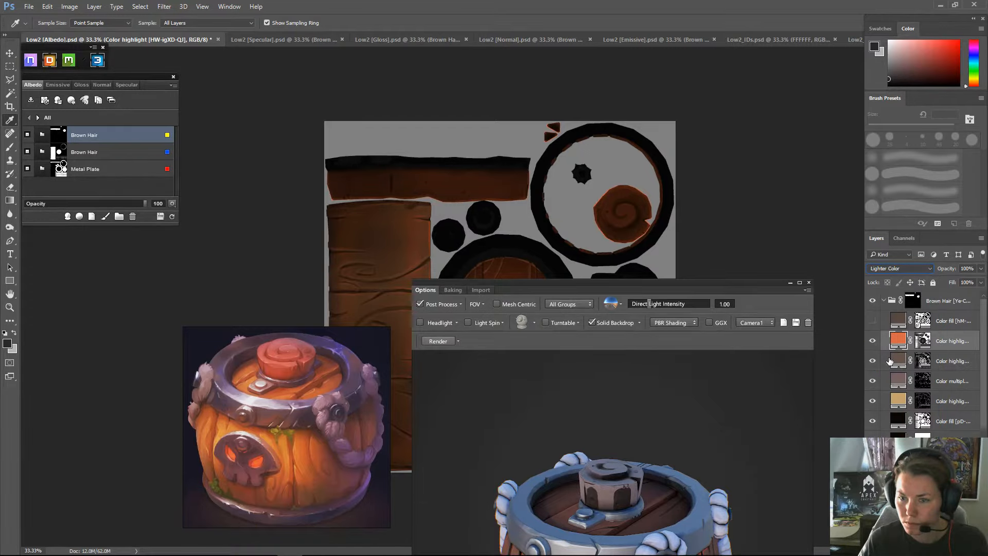
{"action": "left_click", "coordinate": [874, 342]}
{"action": "left_click", "coordinate": [873, 341]}
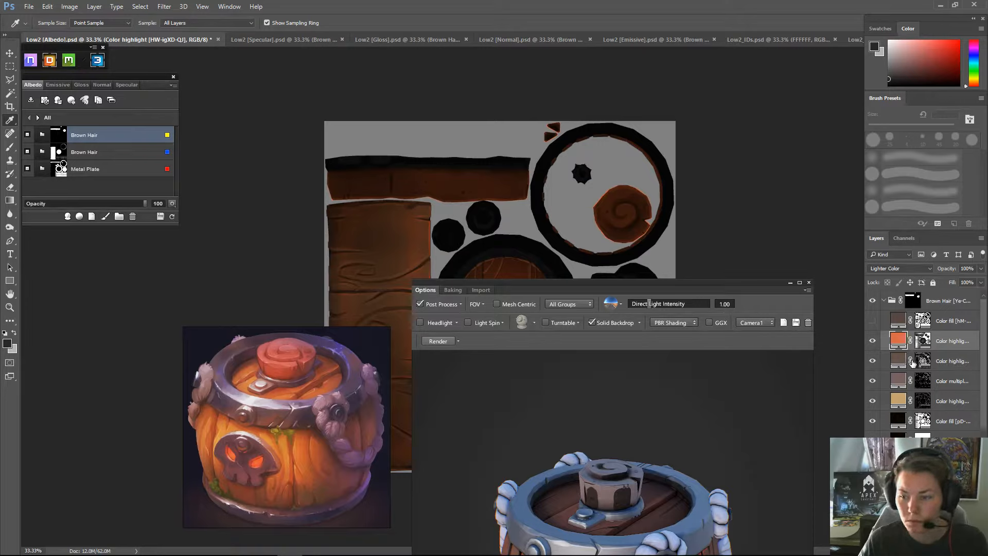
- Adjust the colour of the second Color highlight layer, keeping it a muted brown
{"action": "double_click", "coordinate": [898, 361]}
{"action": "left_click_drag", "start_coordinate": [564, 193], "coordinate": [544, 219]}
{"action": "left_click", "coordinate": [741, 139]}
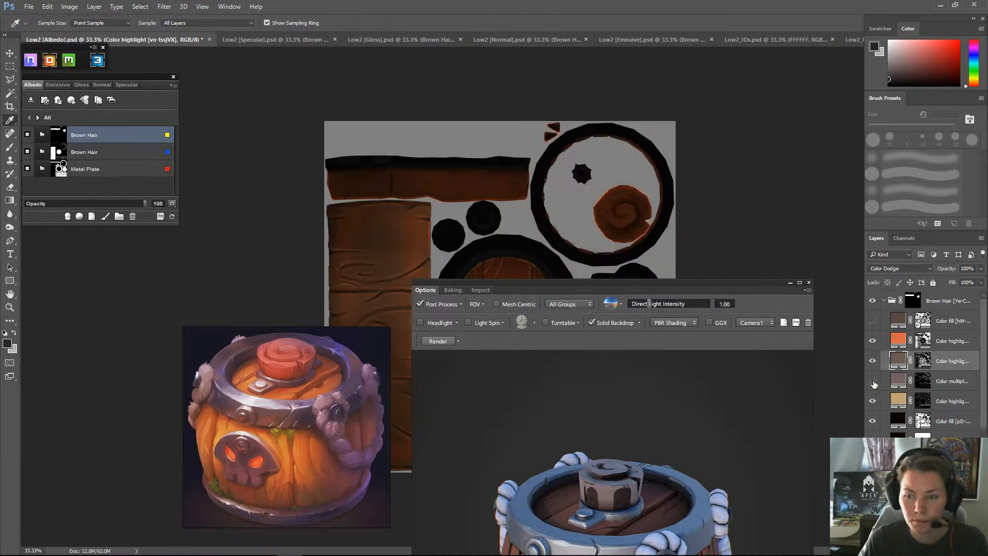
- Set the base Color fill of the new Brown Hair group to 815e49 and hide the near-black Color fill above it
{"action": "left_click", "coordinate": [873, 422]}
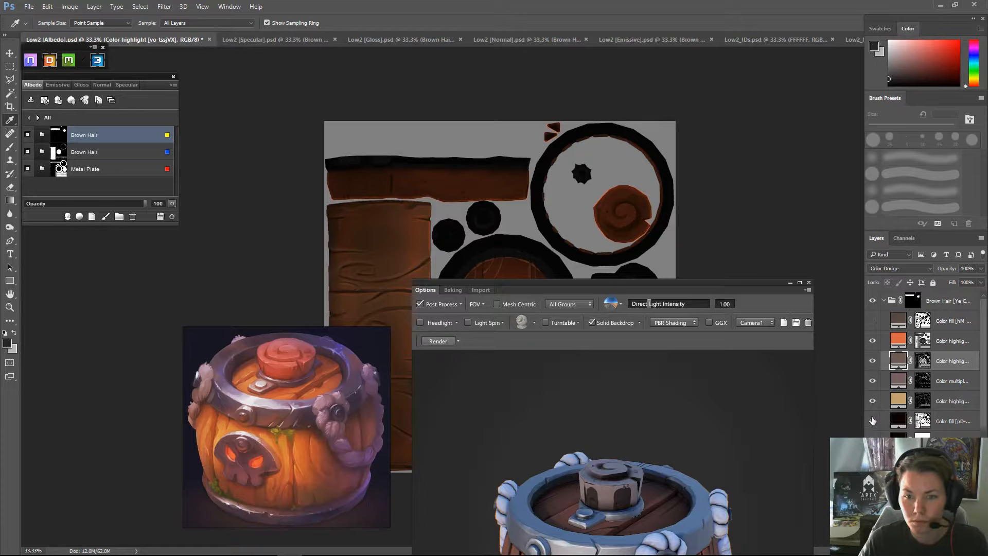
{"action": "double_click", "coordinate": [898, 440]}
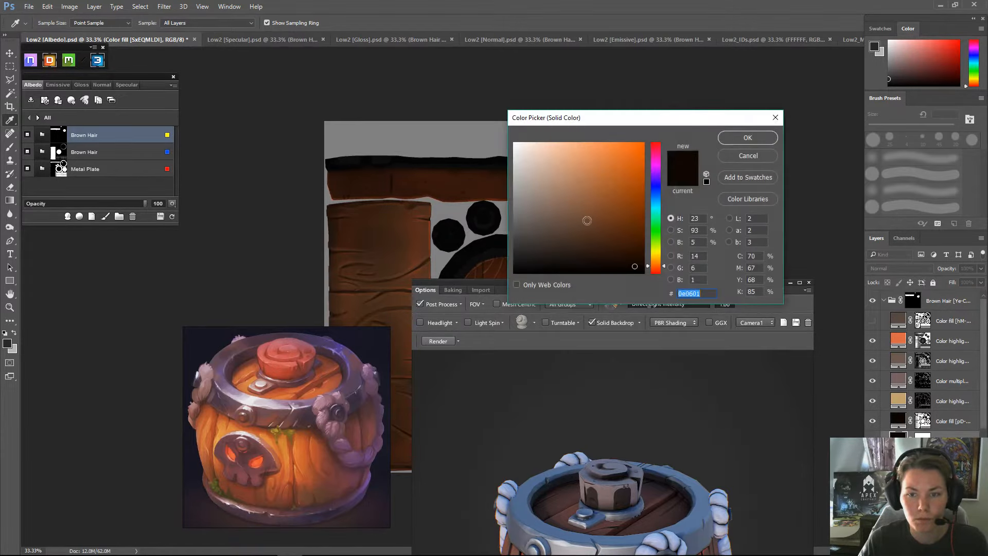
{"action": "mouse_move", "coordinate": [587, 220]}
{"action": "left_mouse_down"}
{"action": "mouse_move", "coordinate": [558, 189]}
{"action": "mouse_move", "coordinate": [586, 208]}
{"action": "mouse_move", "coordinate": [565, 213]}
{"action": "mouse_move", "coordinate": [571, 207]}
{"action": "left_mouse_up"}
{"action": "left_click", "coordinate": [749, 138]}
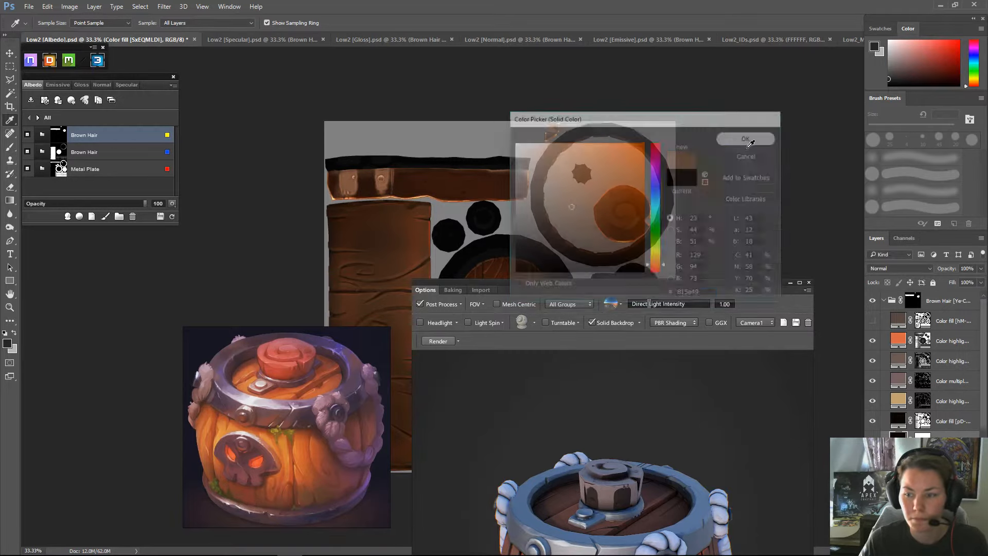
{"action": "left_click", "coordinate": [873, 421]}
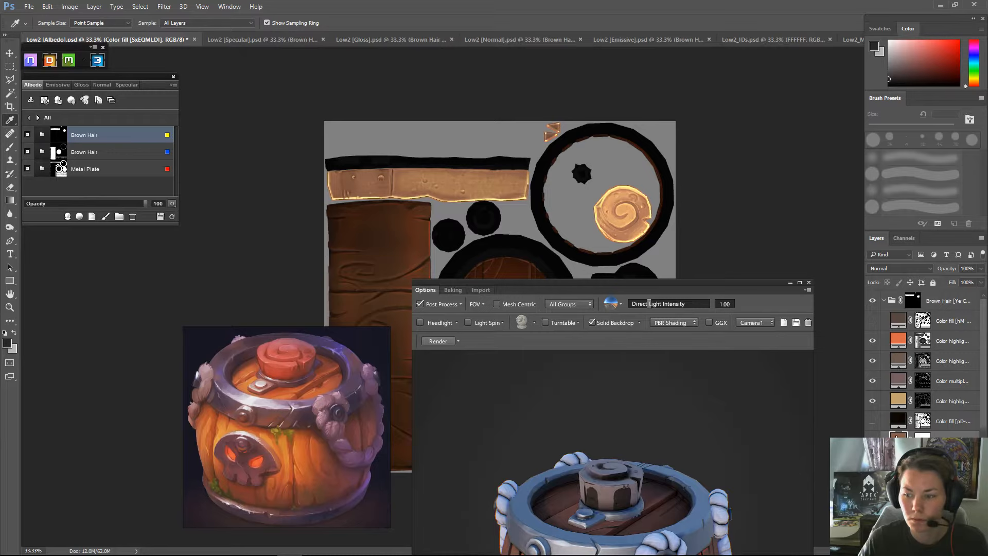
{"action": "left_click", "coordinate": [871, 422]}
{"action": "left_click", "coordinate": [871, 421]}
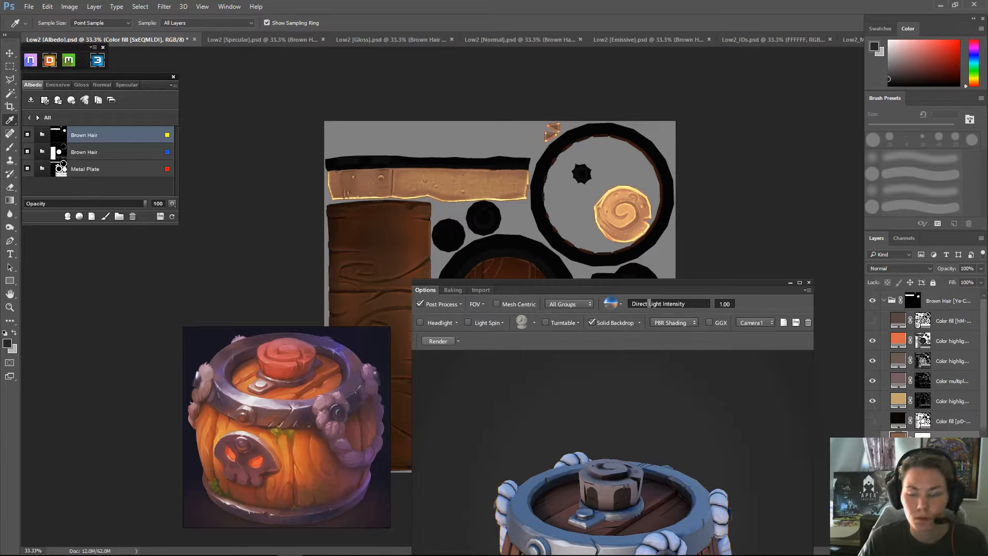
- Set the base Color fill of the top Brown Hair group to 8b5e4e
{"action": "double_click", "coordinate": [898, 440]}
{"action": "mouse_move", "coordinate": [573, 208]}
{"action": "left_mouse_down"}
{"action": "mouse_move", "coordinate": [565, 211]}
{"action": "mouse_move", "coordinate": [570, 202]}
{"action": "left_mouse_up"}
{"action": "left_click_drag", "start_coordinate": [657, 268], "coordinate": [659, 268]}
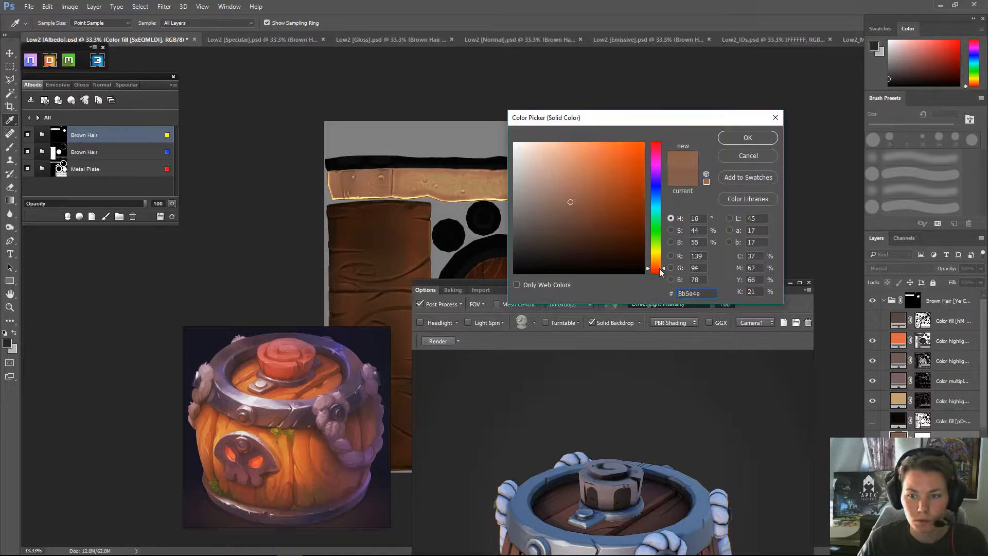
{"action": "left_click", "coordinate": [734, 134]}
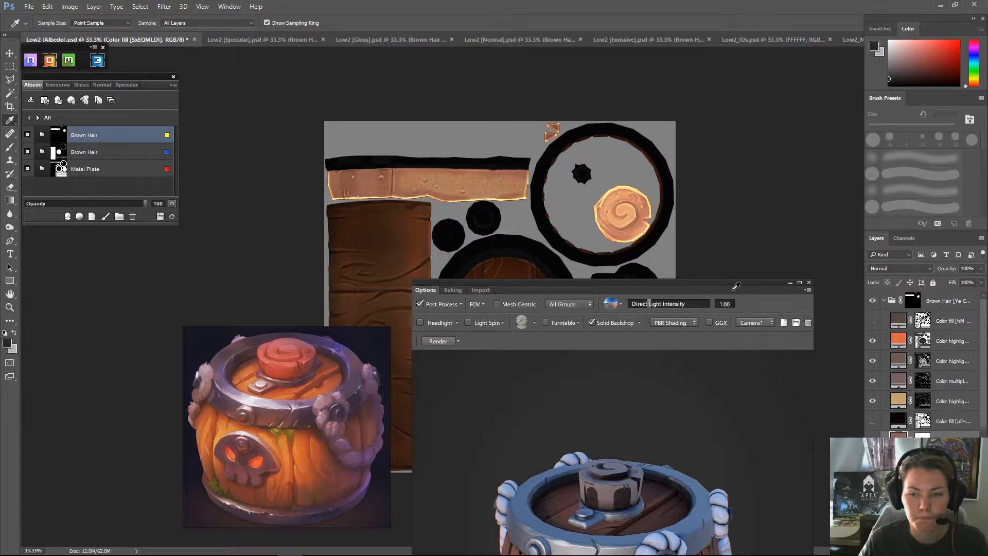
- Compare the tan Color highlight layer shown and hidden, and lower its opacity to 12%
{"action": "left_click", "coordinate": [872, 400]}
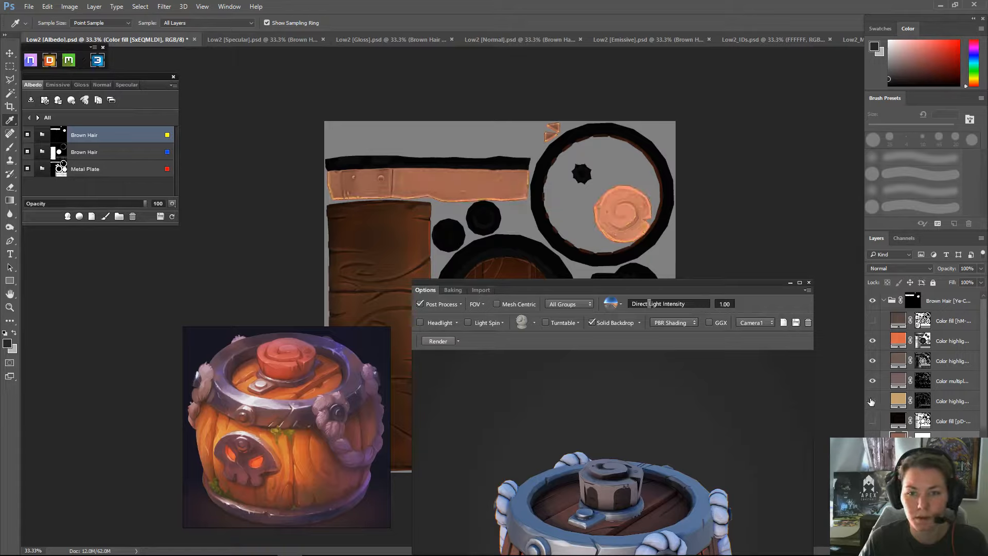
{"action": "left_click", "coordinate": [872, 400]}
{"action": "left_click", "coordinate": [895, 396]}
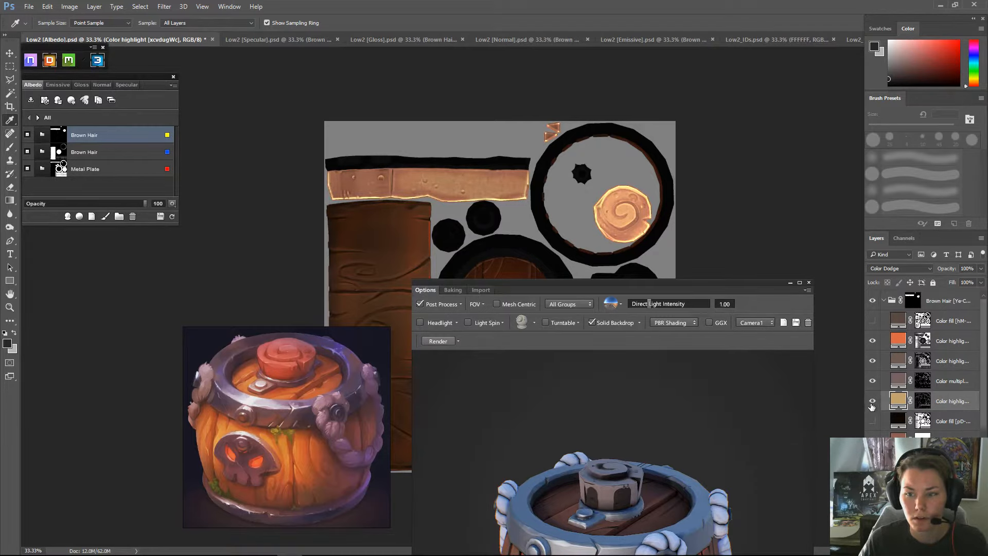
{"action": "left_click", "coordinate": [872, 403]}
{"action": "left_click", "coordinate": [871, 401]}
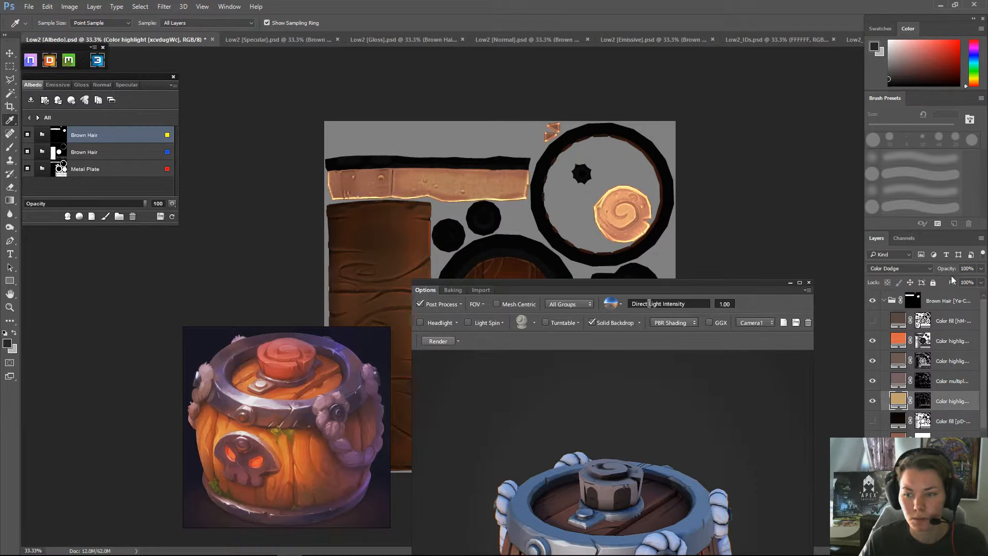
{"action": "left_click", "coordinate": [981, 268]}
{"action": "left_click_drag", "start_coordinate": [953, 279], "coordinate": [939, 279]}
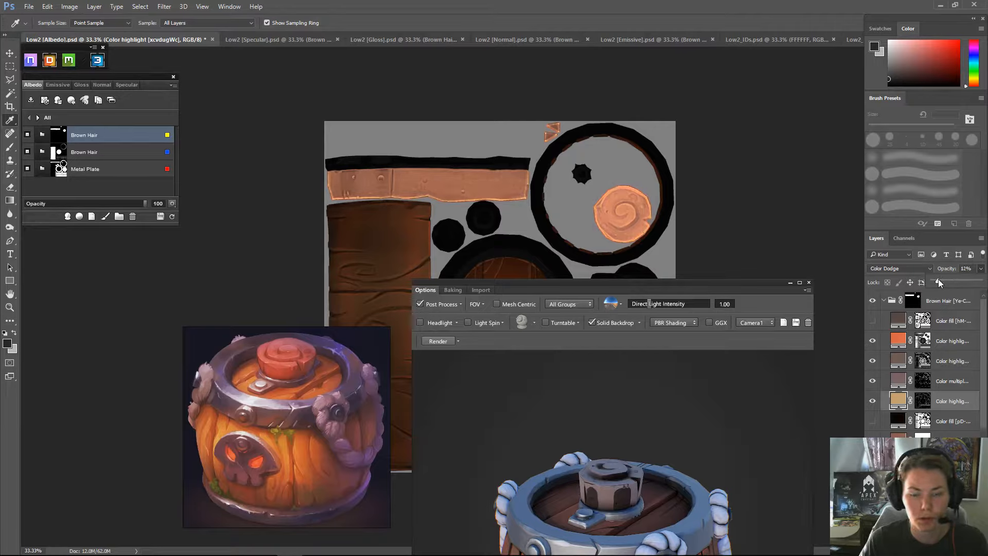
- Compare the Color multiply and brown Color highlight layers shown and hidden, and set the brown highlight's opacity to 58%
{"action": "left_click", "coordinate": [949, 381]}
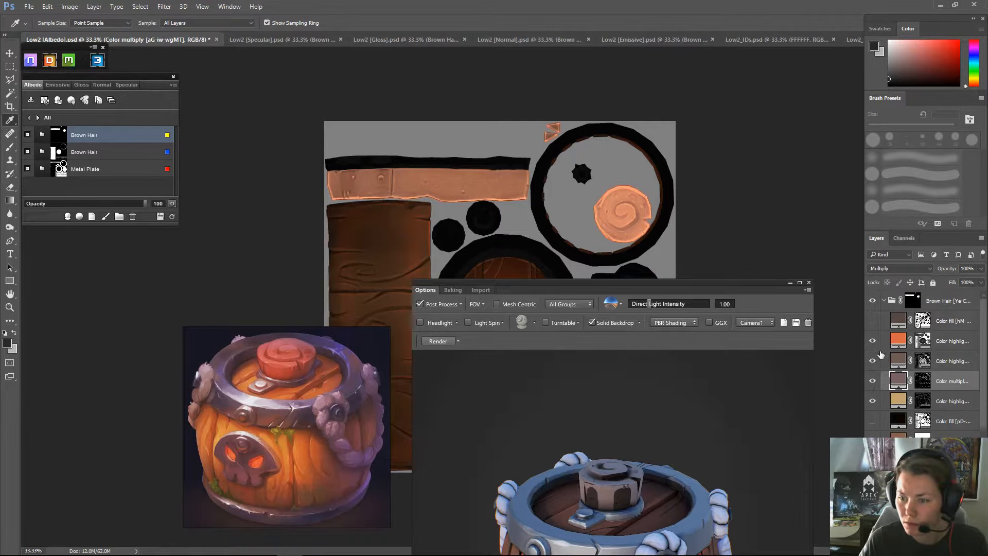
{"action": "left_click", "coordinate": [873, 381]}
{"action": "left_click", "coordinate": [873, 381]}
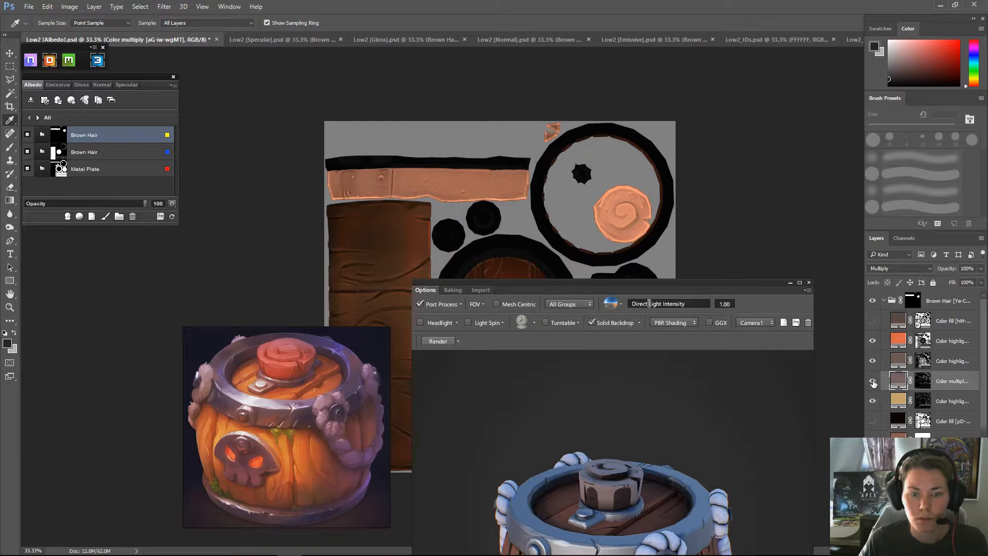
{"action": "left_click", "coordinate": [873, 361]}
{"action": "left_click", "coordinate": [873, 361]}
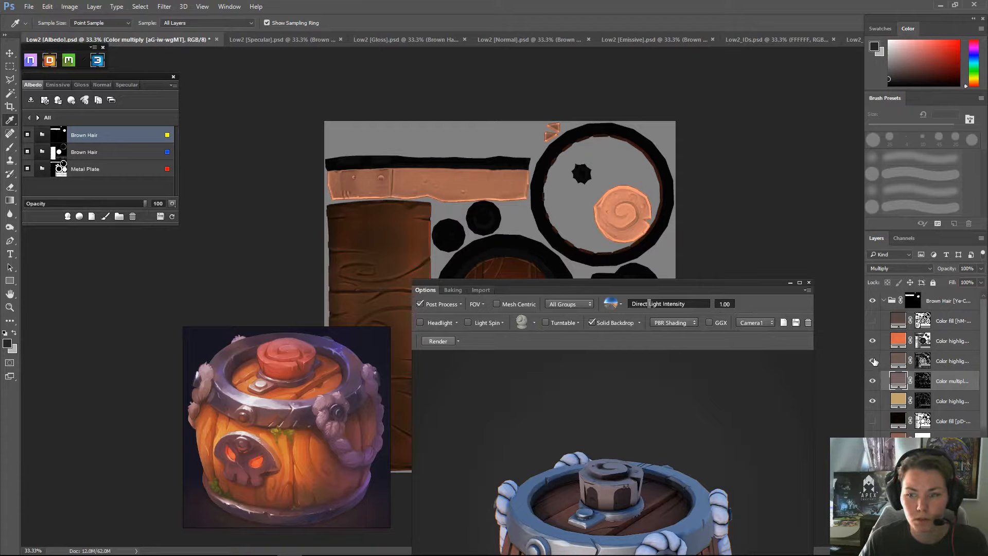
{"action": "left_click", "coordinate": [952, 361]}
{"action": "left_click", "coordinate": [981, 282]}
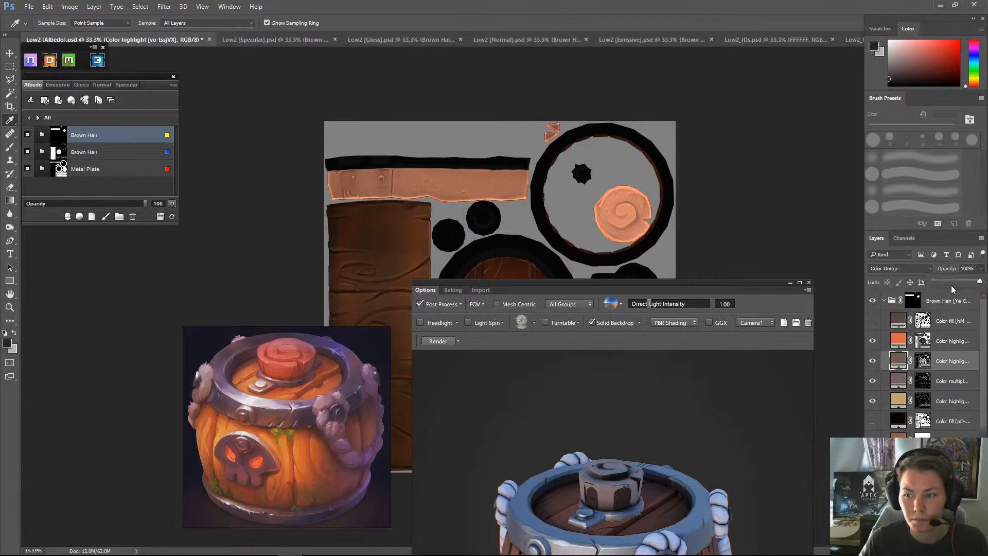
{"action": "left_click", "coordinate": [960, 281]}
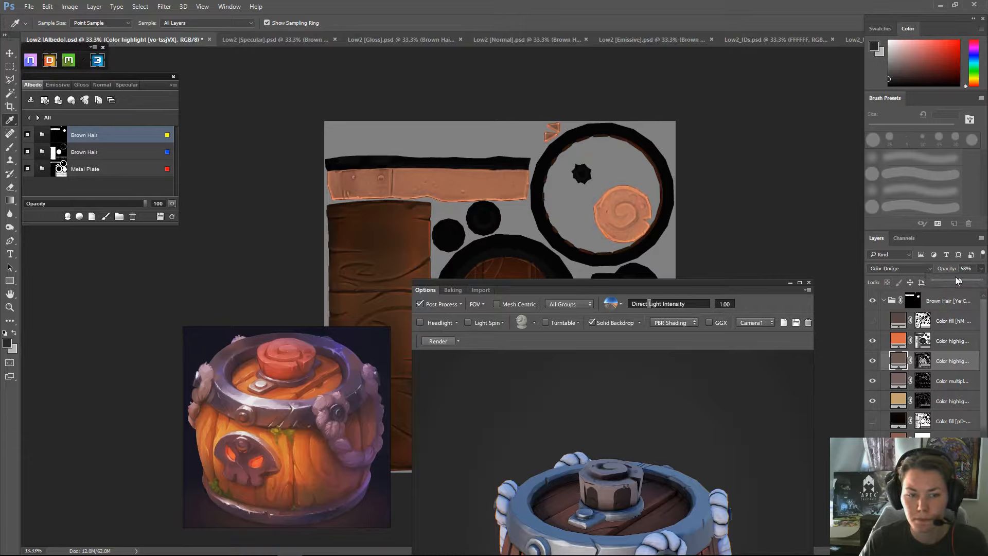
- Change the base Color fill of the top Brown Hair group to the more saturated brown 9a5a43
{"action": "left_click", "coordinate": [957, 341]}
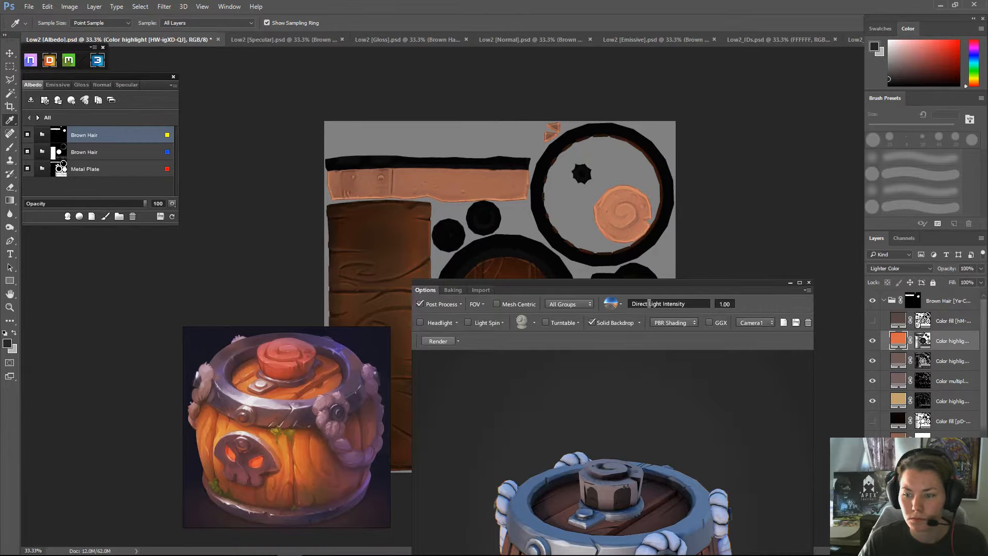
{"action": "double_click", "coordinate": [899, 440]}
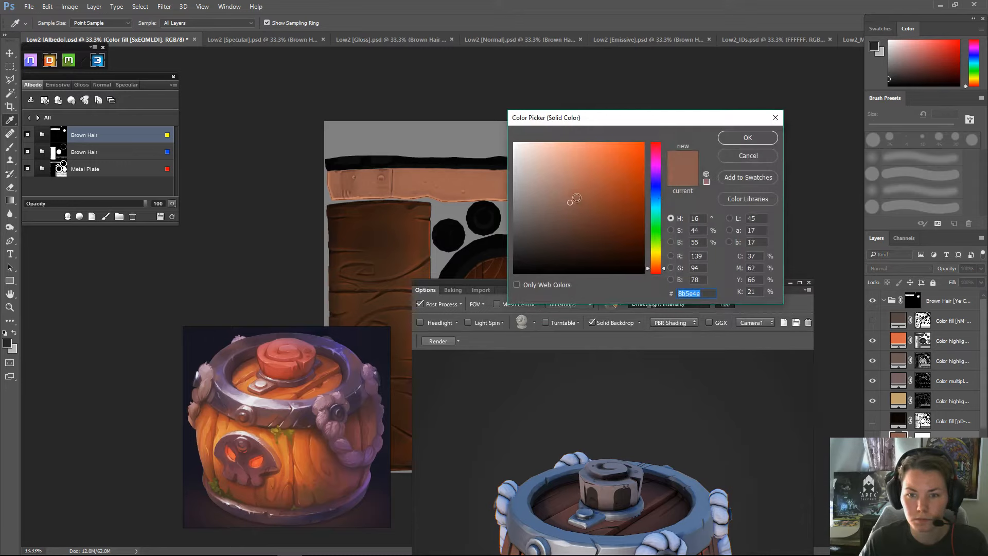
{"action": "left_click_drag", "start_coordinate": [574, 197], "coordinate": [587, 194]}
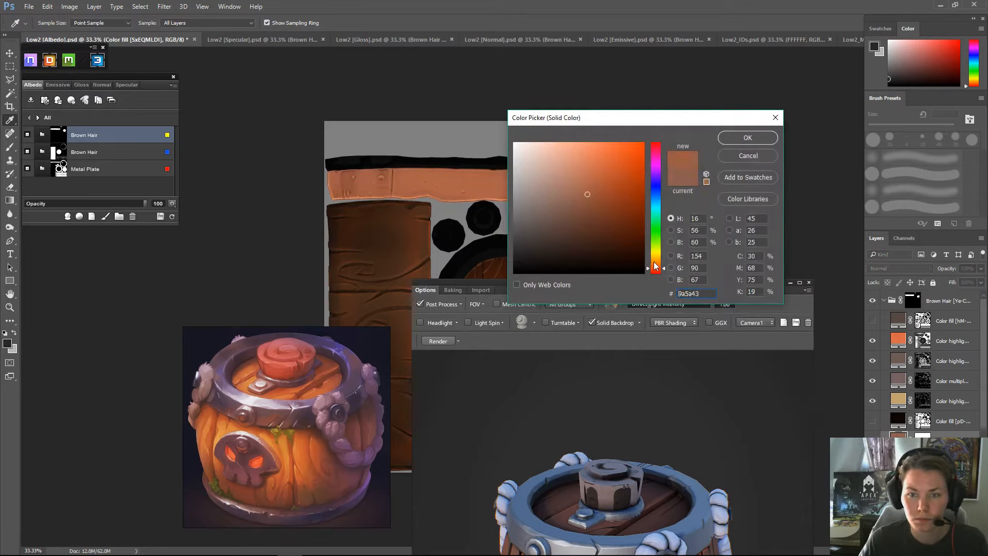
{"action": "left_click", "coordinate": [749, 137]}
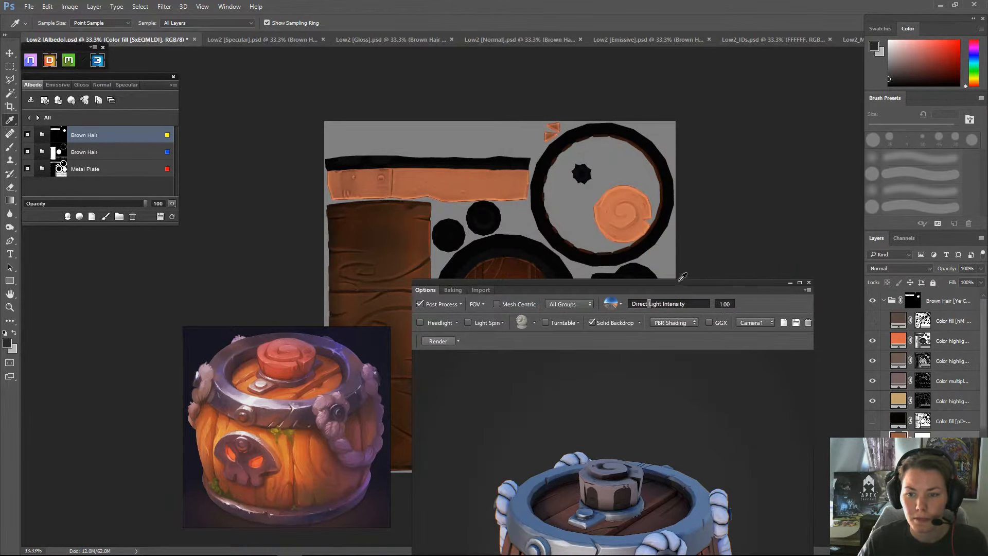
- Bring the whole barrel preview into view, refresh it with the current textures and check the recoloured plug
{"action": "left_click_drag", "start_coordinate": [676, 286], "coordinate": [710, 87]}
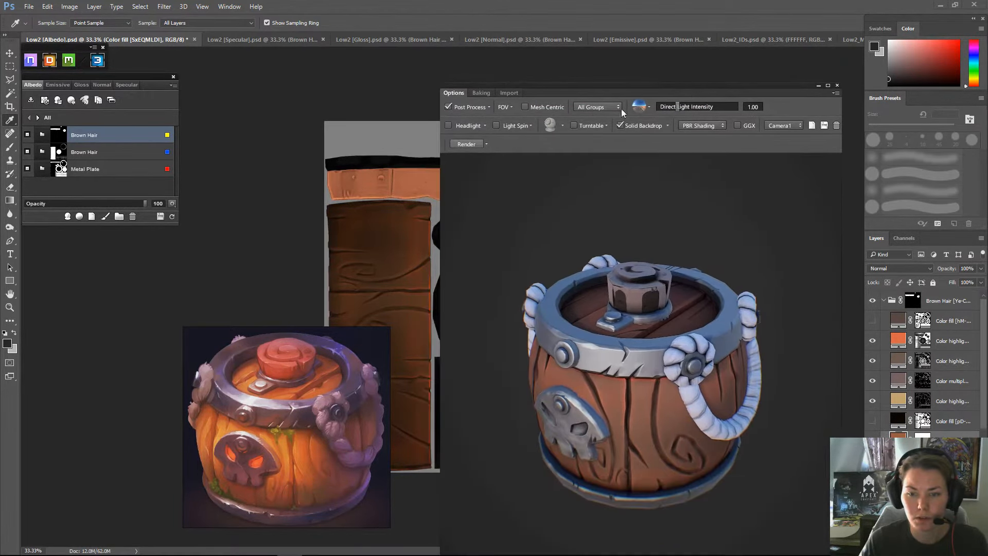
{"action": "left_click", "coordinate": [172, 216]}
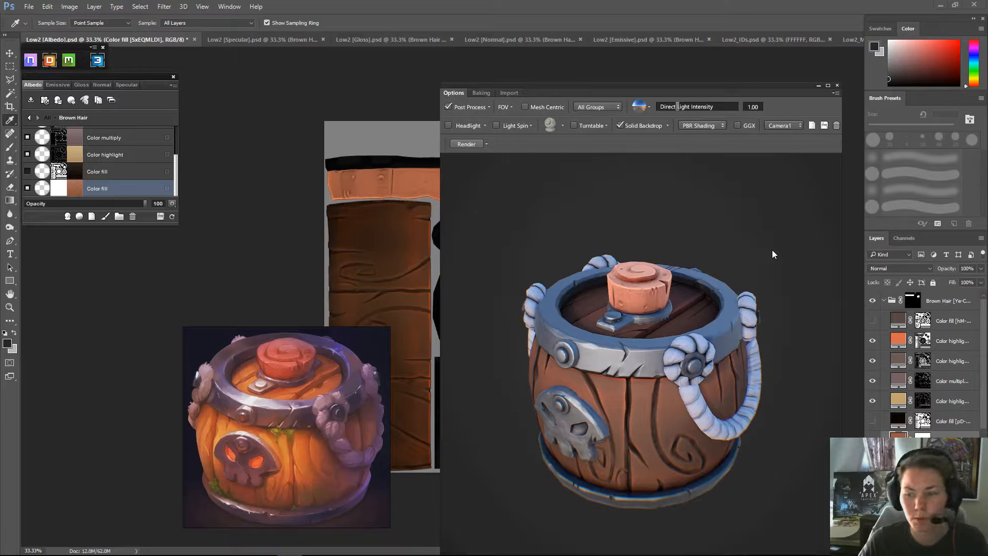
{"action": "left_click_drag", "start_coordinate": [771, 249], "coordinate": [734, 205]}
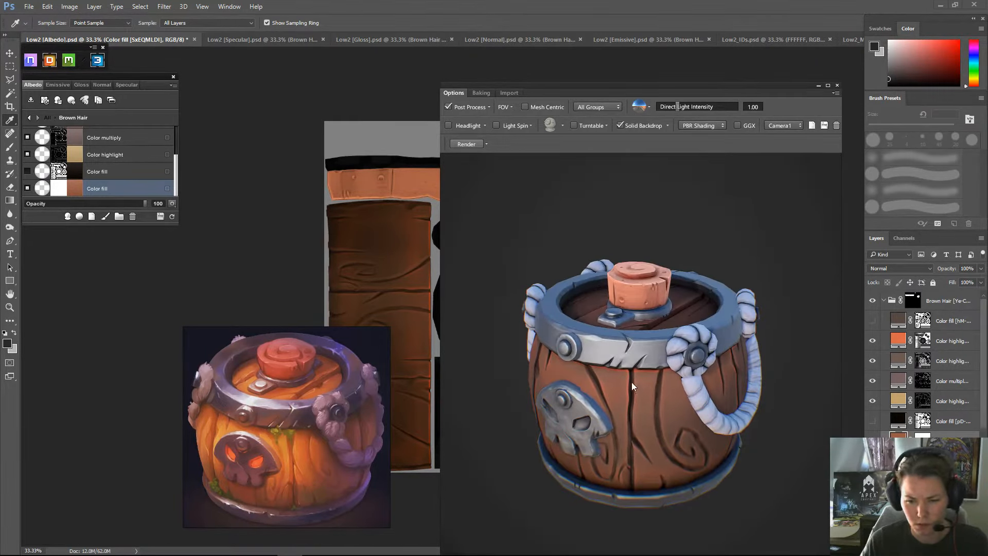
- Create a new Leather material from the Legacy Stylized presets above the Brown Hair groups, previewing Stylized Skin and Teeth first
{"action": "left_click", "coordinate": [29, 117]}
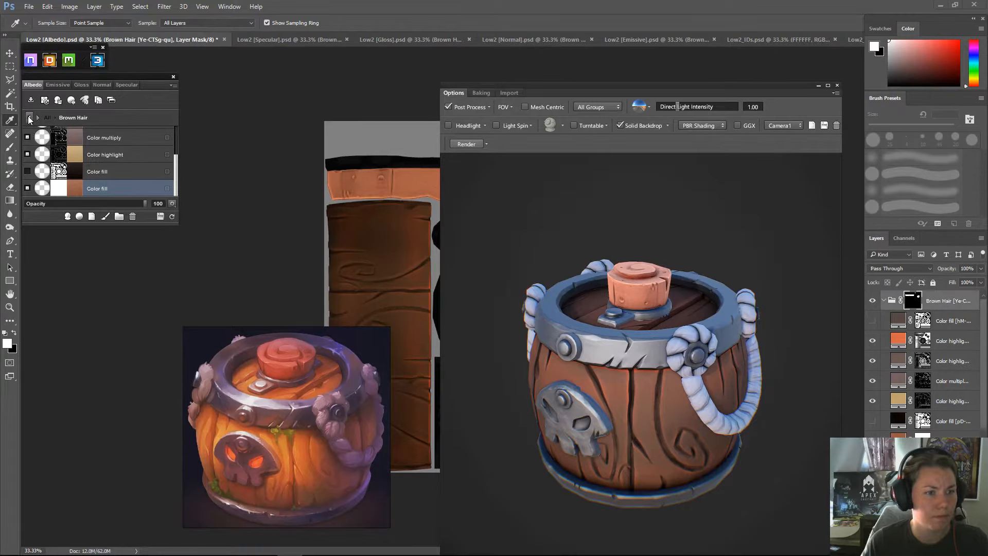
{"action": "left_click", "coordinate": [67, 217]}
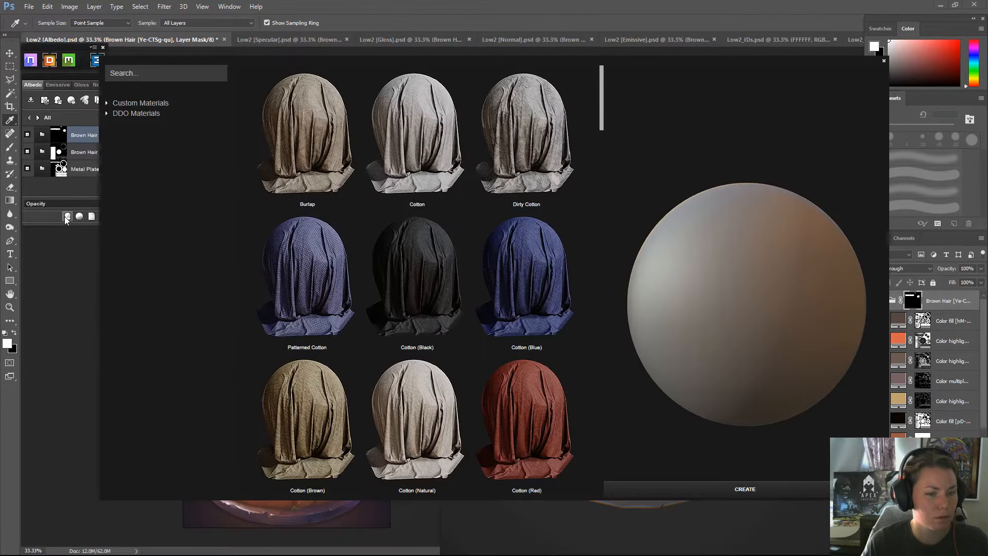
{"action": "scroll", "coordinate": [177, 440], "scroll_direction": "down", "scroll_amount": 5}
{"action": "scroll", "coordinate": [177, 442], "scroll_direction": "down", "scroll_amount": 1}
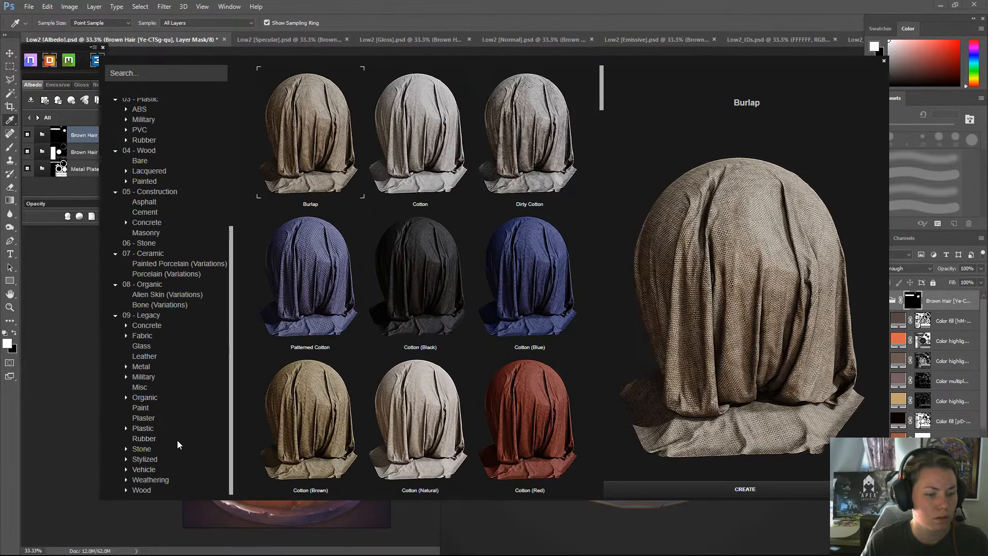
{"action": "left_click", "coordinate": [145, 457]}
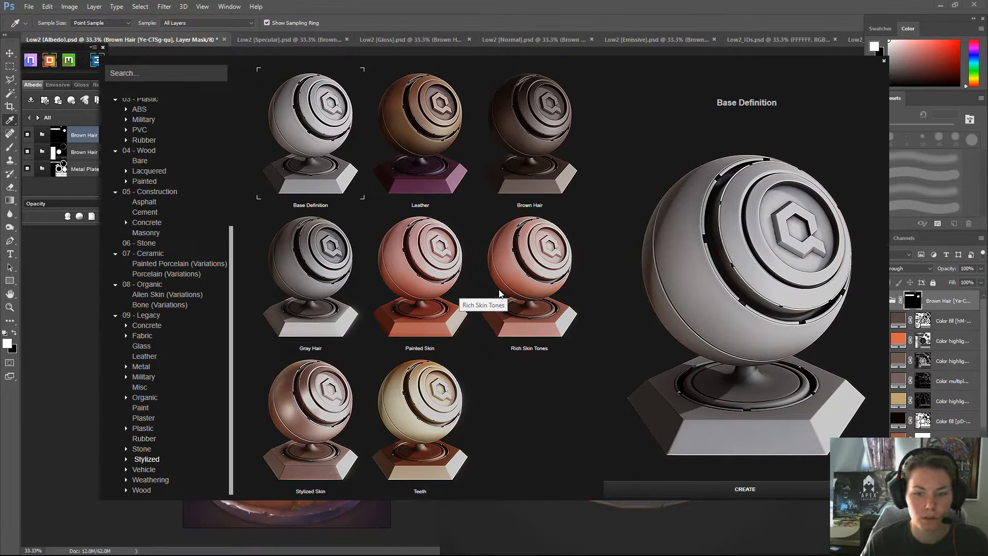
{"action": "left_click", "coordinate": [314, 431]}
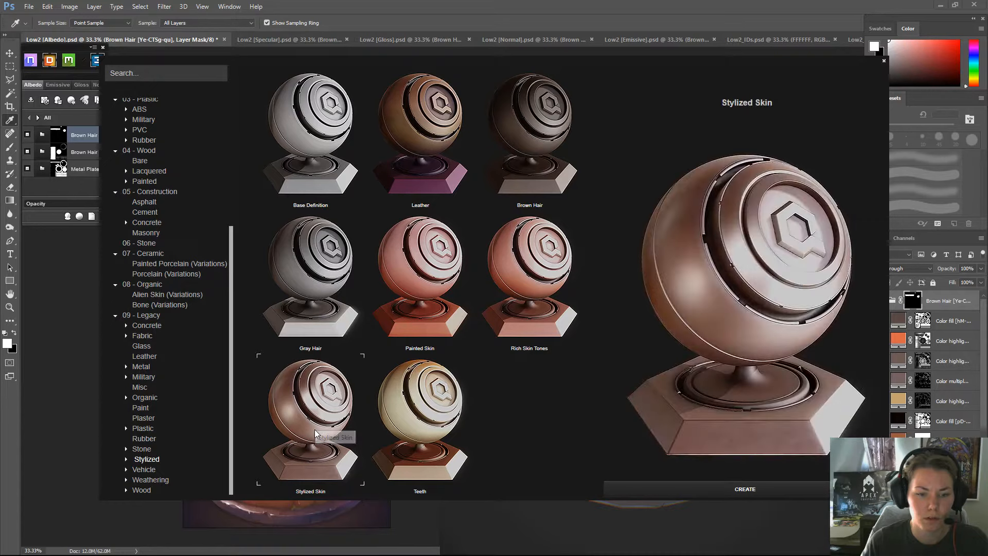
{"action": "left_click", "coordinate": [419, 425]}
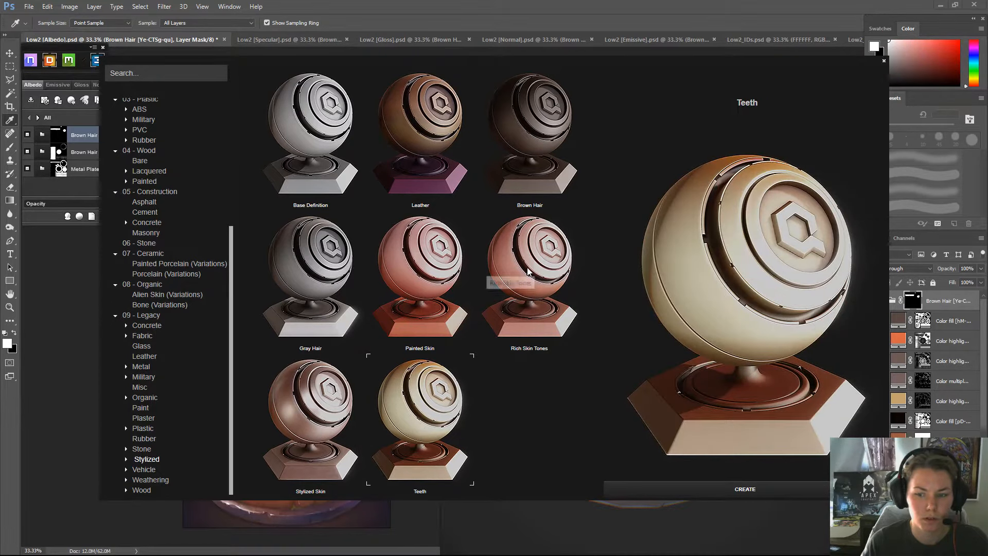
{"action": "left_click", "coordinate": [444, 127]}
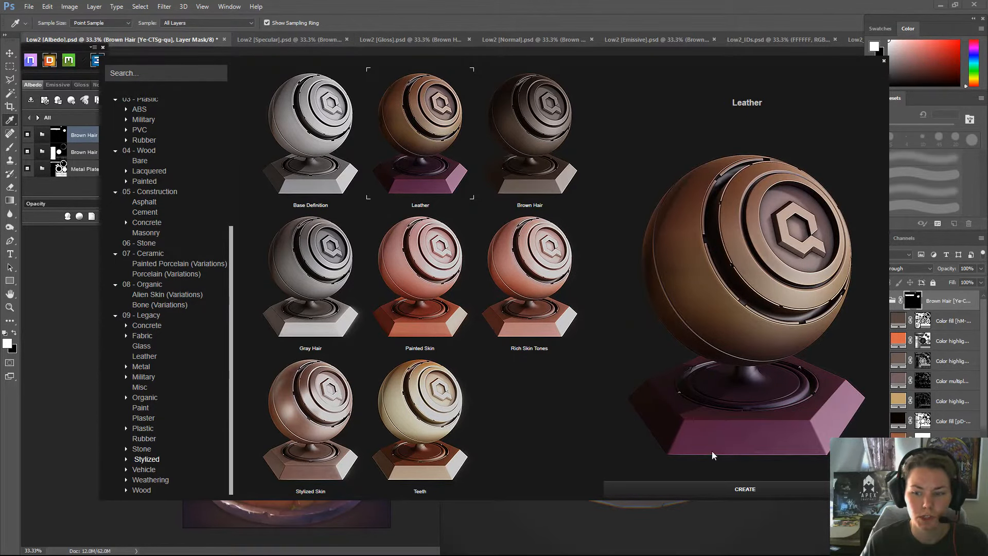
{"action": "left_click", "coordinate": [739, 490]}
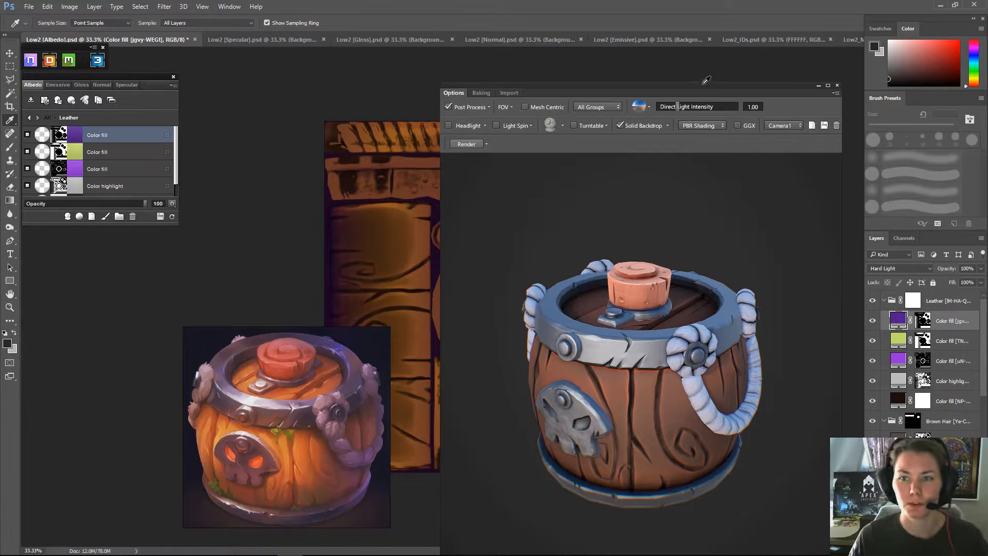
- Reposition the 3D preview to inspect the leather on the barrel, and hide the Leather material in the main material list
{"action": "left_click_drag", "start_coordinate": [705, 88], "coordinate": [699, 67]}
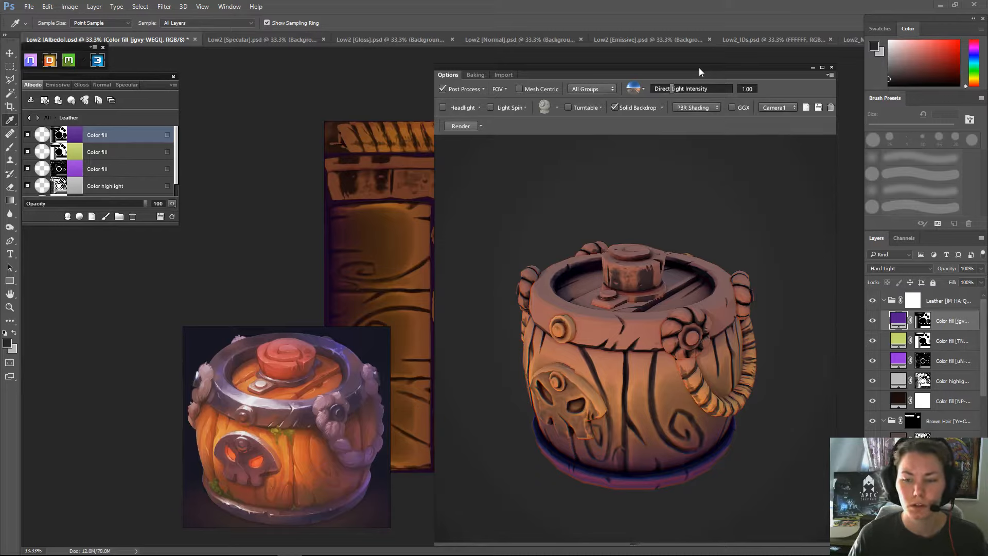
{"action": "left_click_drag", "start_coordinate": [699, 67], "coordinate": [701, 75]}
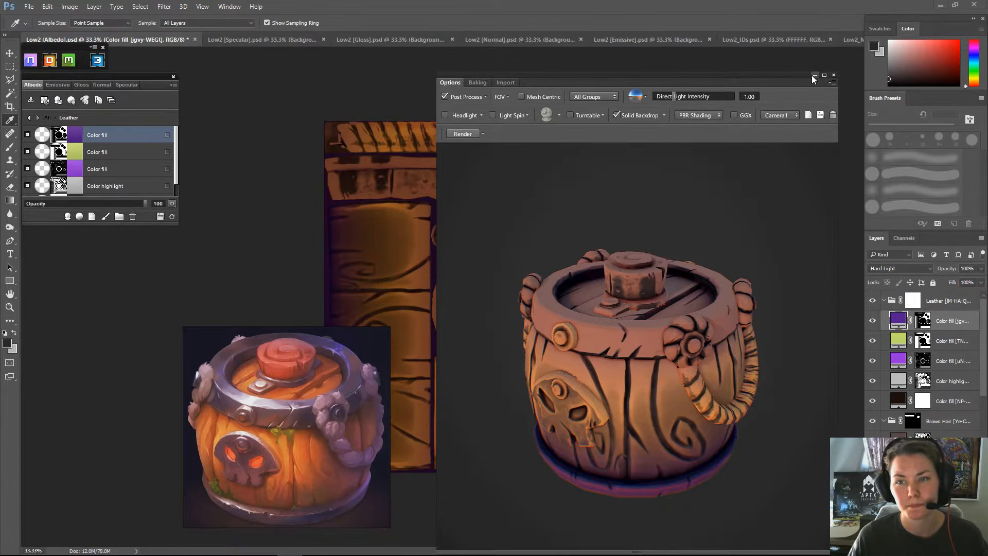
{"action": "left_click_drag", "start_coordinate": [767, 70], "coordinate": [777, 19]}
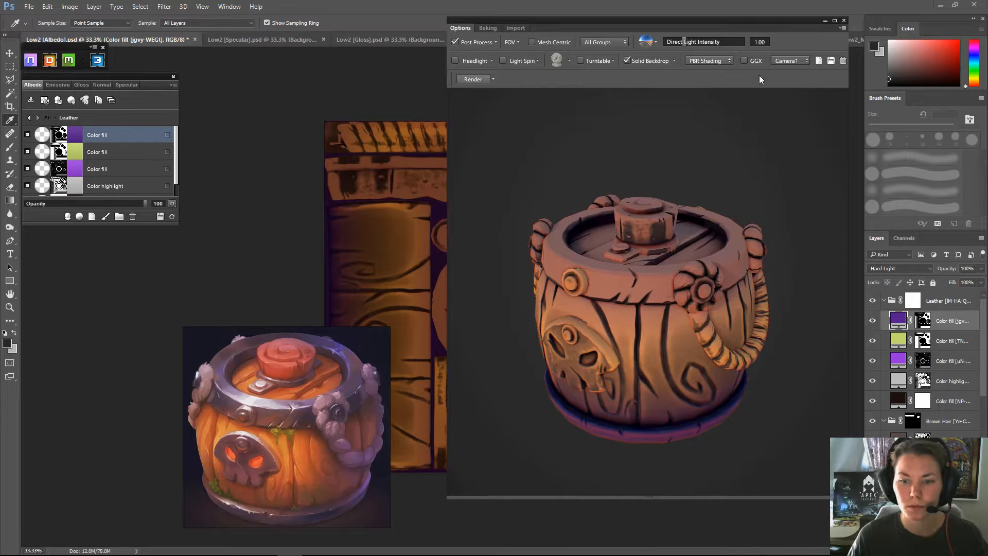
{"action": "left_click", "coordinate": [27, 118]}
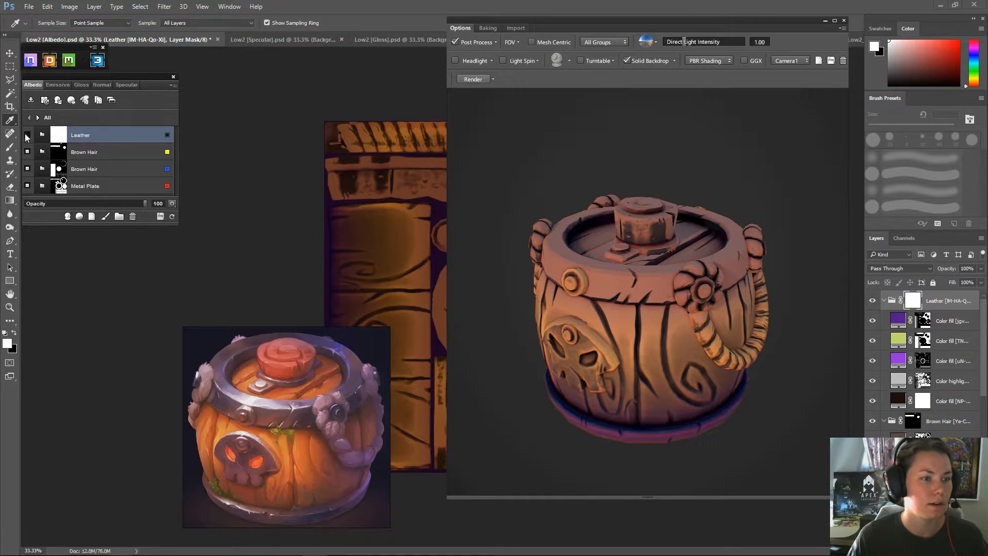
{"action": "left_click", "coordinate": [26, 134]}
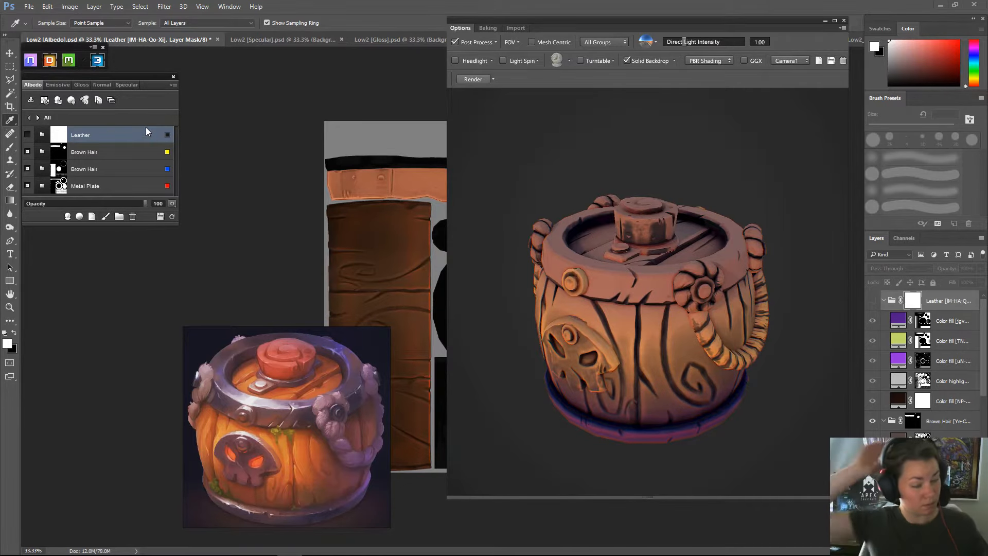
- Create another Brown Hair material from the Legacy Stylized presets above the Leather material, comparing it with Base Definition first
{"action": "left_click", "coordinate": [69, 215]}
{"action": "scroll", "coordinate": [175, 361], "scroll_direction": "down", "scroll_amount": 5}
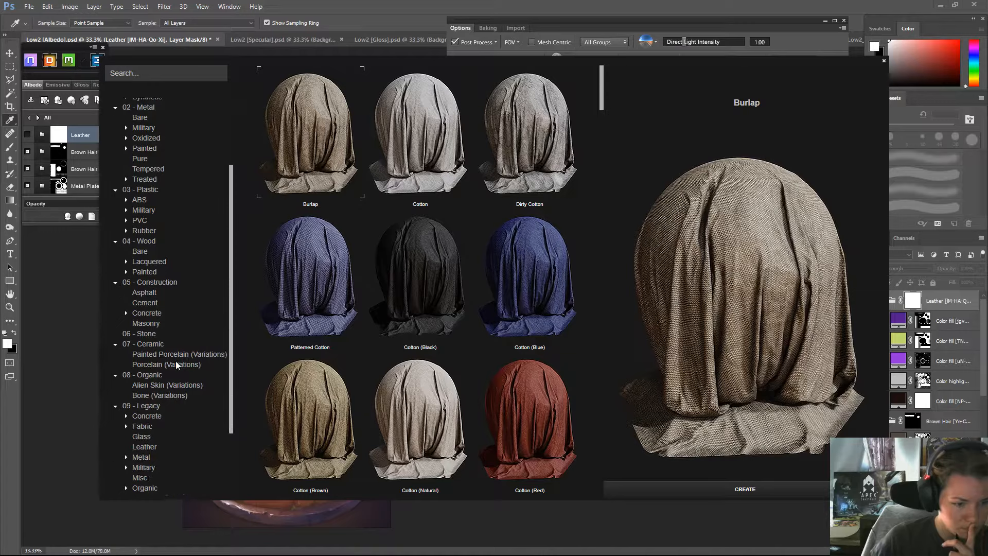
{"action": "left_click", "coordinate": [148, 456]}
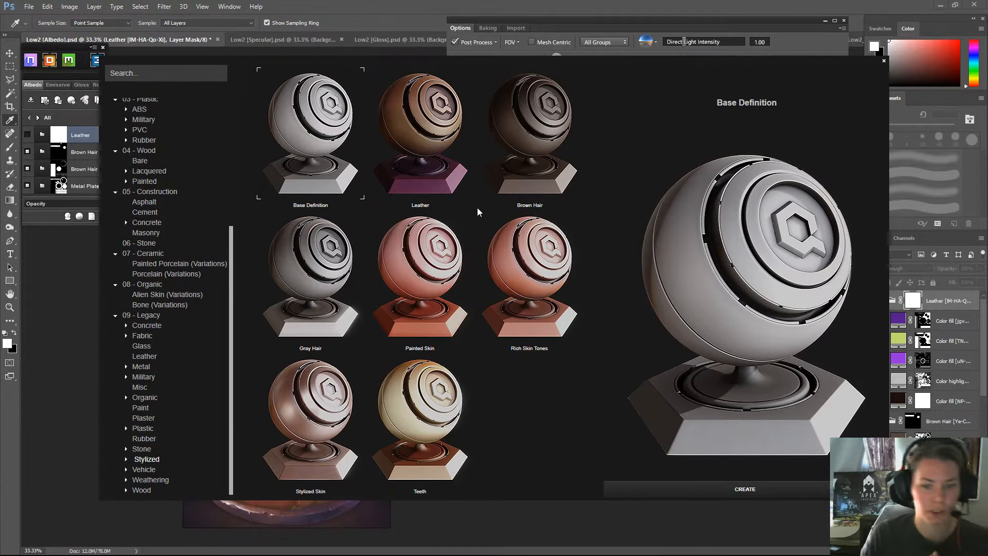
{"action": "left_click", "coordinate": [534, 138]}
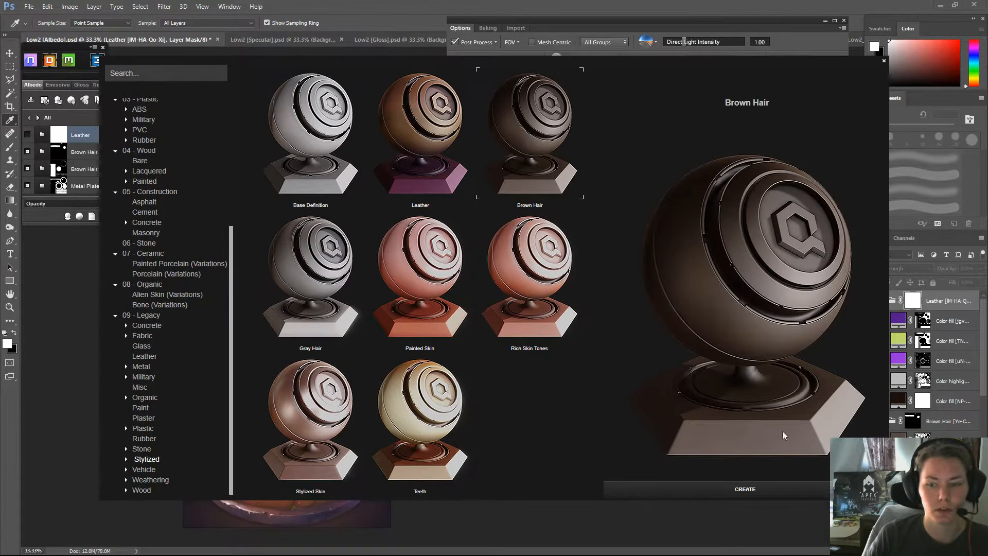
{"action": "left_click", "coordinate": [321, 148]}
{"action": "left_click", "coordinate": [506, 137]}
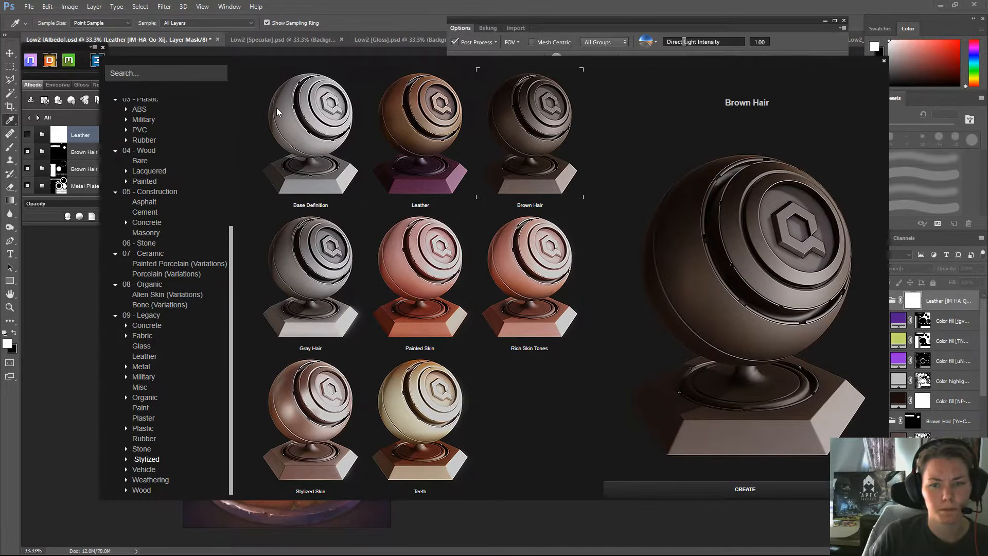
{"action": "left_click", "coordinate": [307, 127]}
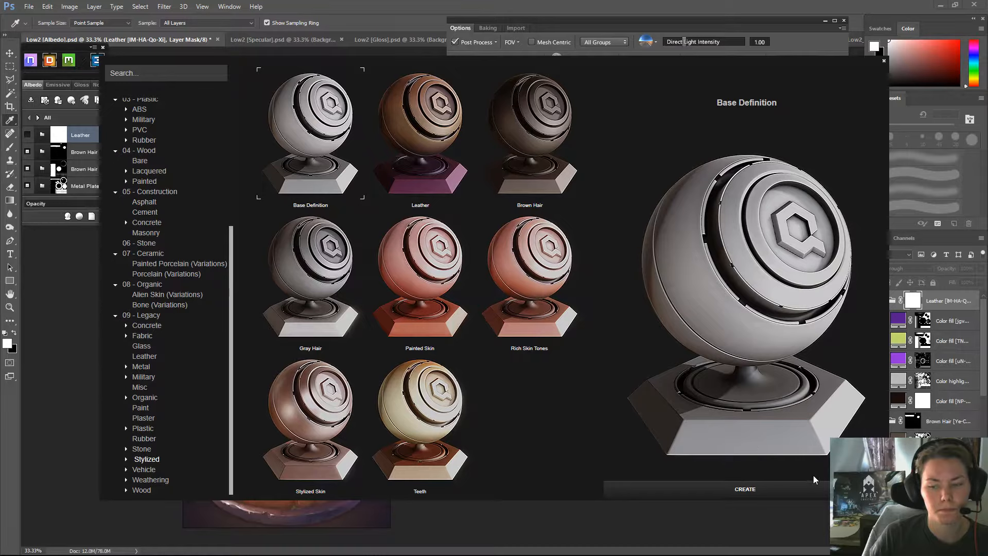
{"action": "left_click", "coordinate": [518, 140]}
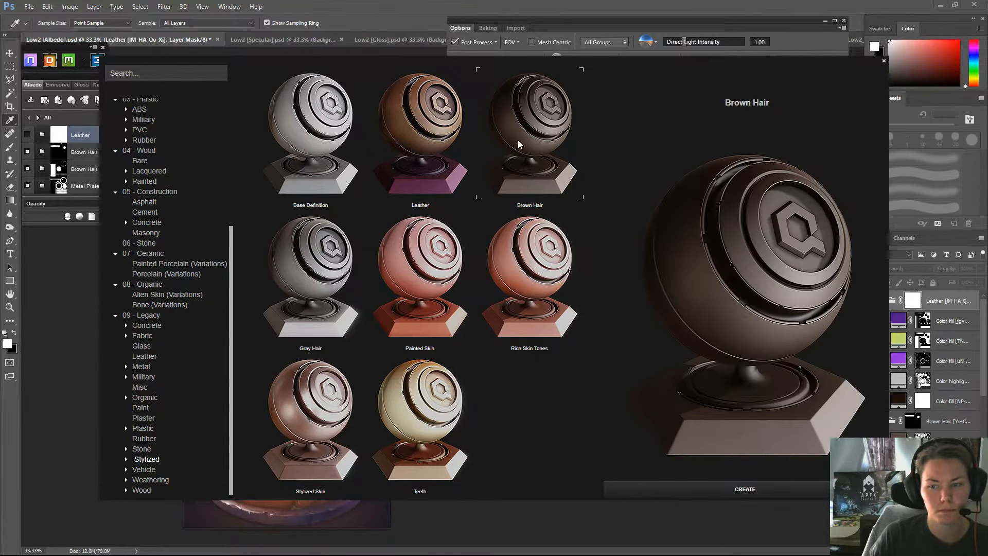
{"action": "left_click", "coordinate": [737, 493]}
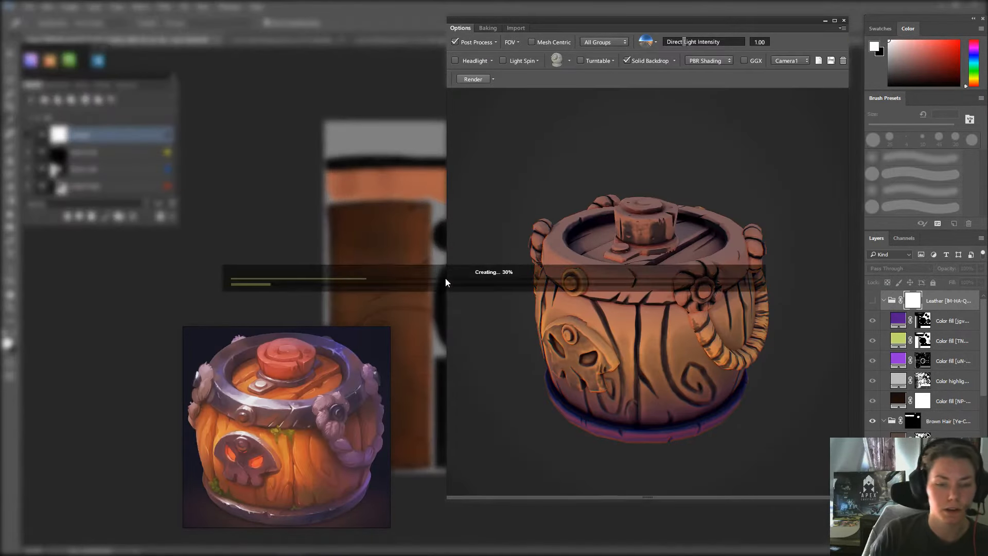
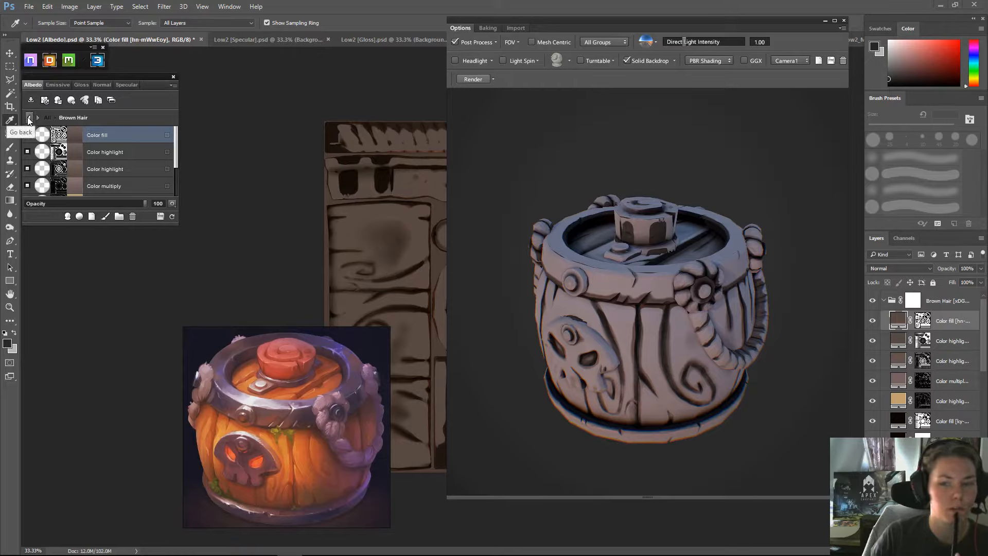
- Return to the main material list and assign the new Brown Hair to the orange FF9500 ID colour of the ropes
{"action": "left_click", "coordinate": [29, 118]}
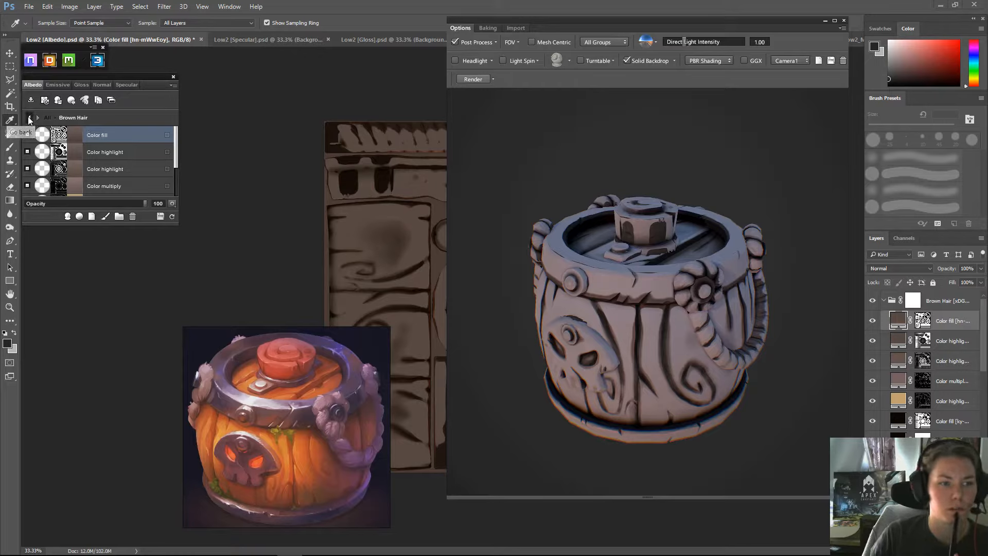
{"action": "left_click", "coordinate": [166, 135]}
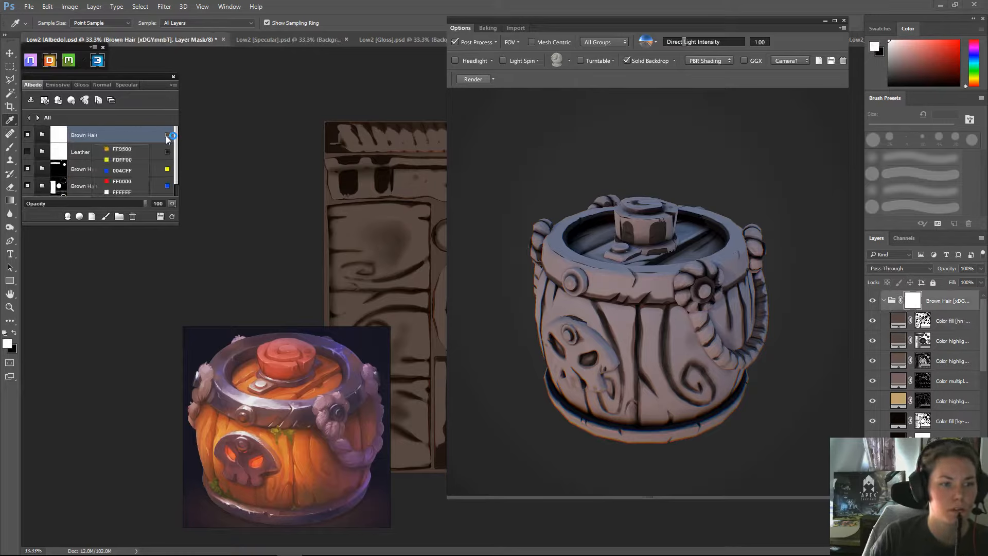
{"action": "left_click", "coordinate": [134, 149]}
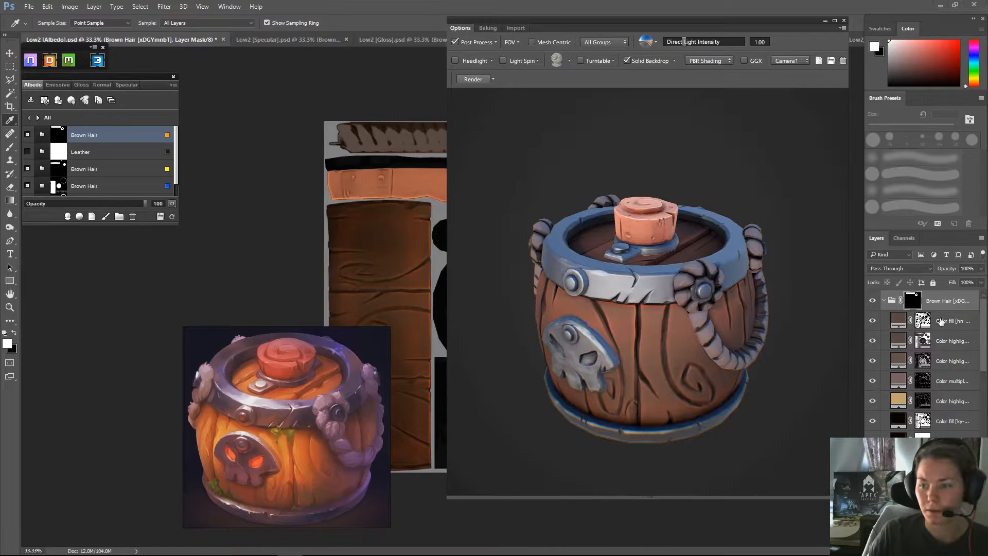
- Move the 3D preview off the rope textures and compare them with the new Brown Hair's top Color fill shown and hidden
{"action": "left_click", "coordinate": [872, 321]}
{"action": "left_click", "coordinate": [873, 321]}
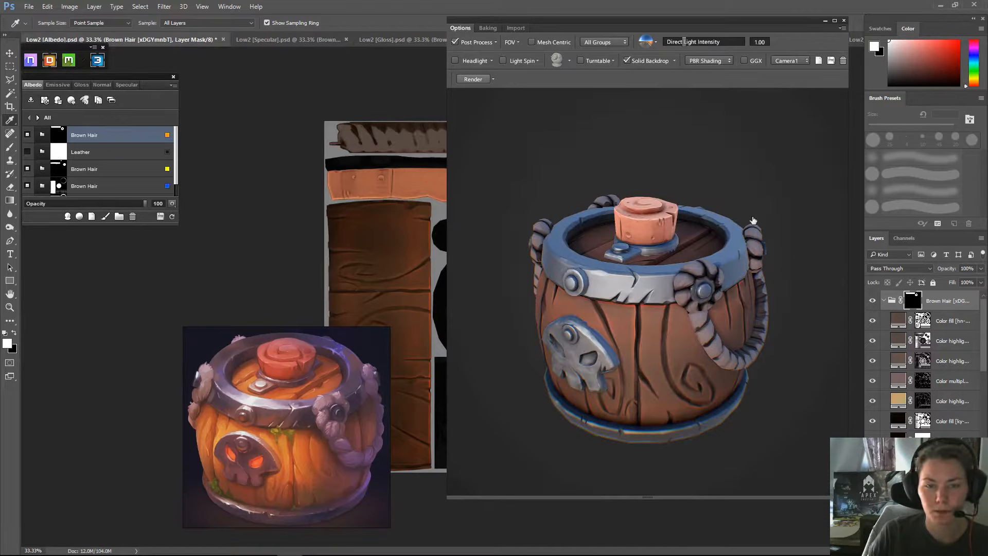
{"action": "left_click_drag", "start_coordinate": [750, 19], "coordinate": [638, 253]}
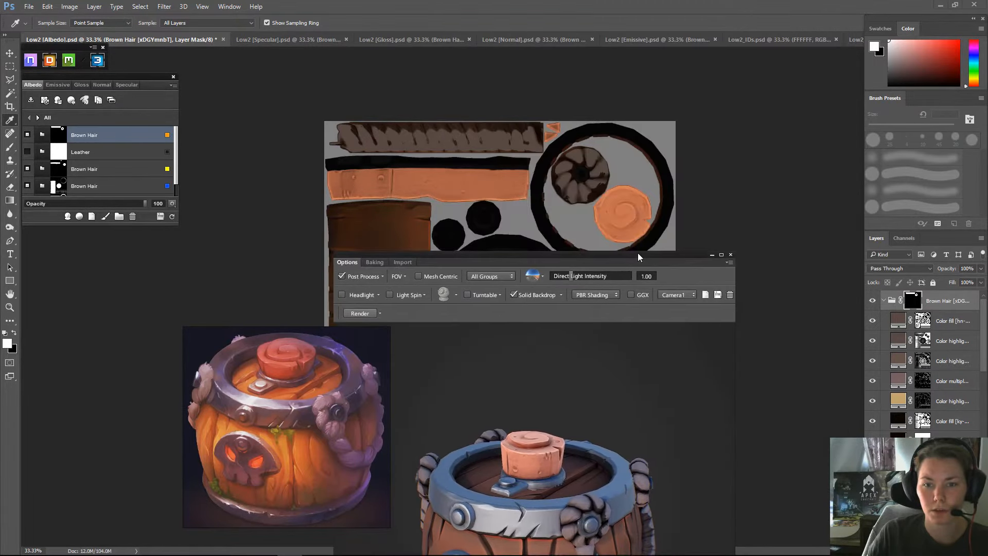
{"action": "left_click", "coordinate": [873, 321]}
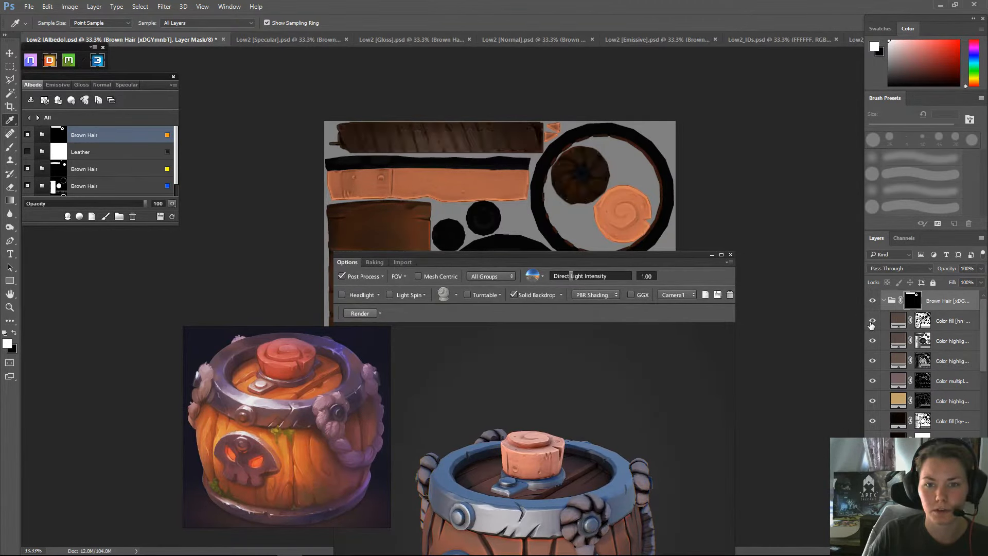
{"action": "left_click", "coordinate": [872, 321]}
{"action": "left_click", "coordinate": [873, 321]}
{"action": "left_click", "coordinate": [873, 321]}
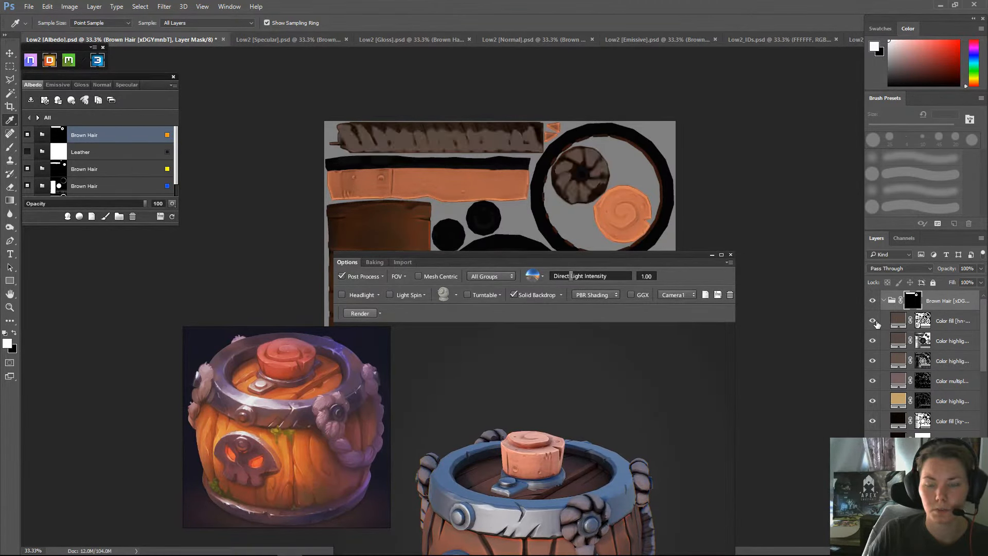
- Set the top Color fill of the rope's Brown Hair to Color Dodge blending with about 58% opacity
{"action": "left_click", "coordinate": [965, 326]}
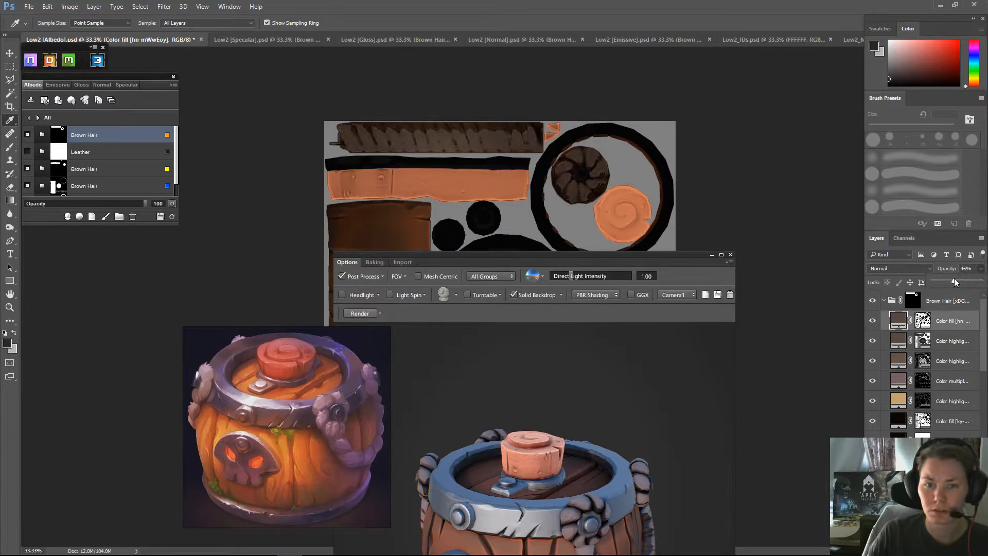
{"action": "left_click", "coordinate": [886, 268]}
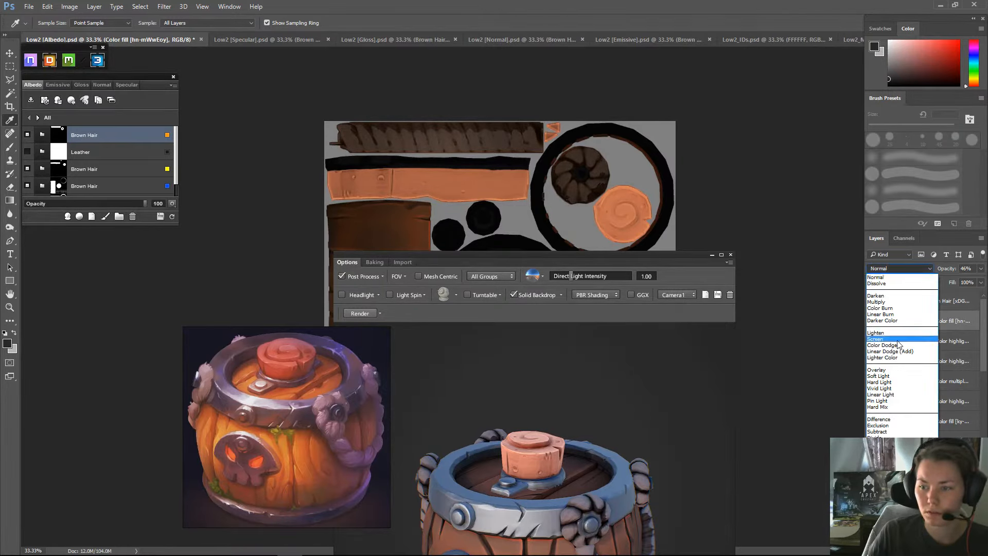
{"action": "left_click", "coordinate": [898, 339]}
{"action": "key", "text": "shift+plus"}
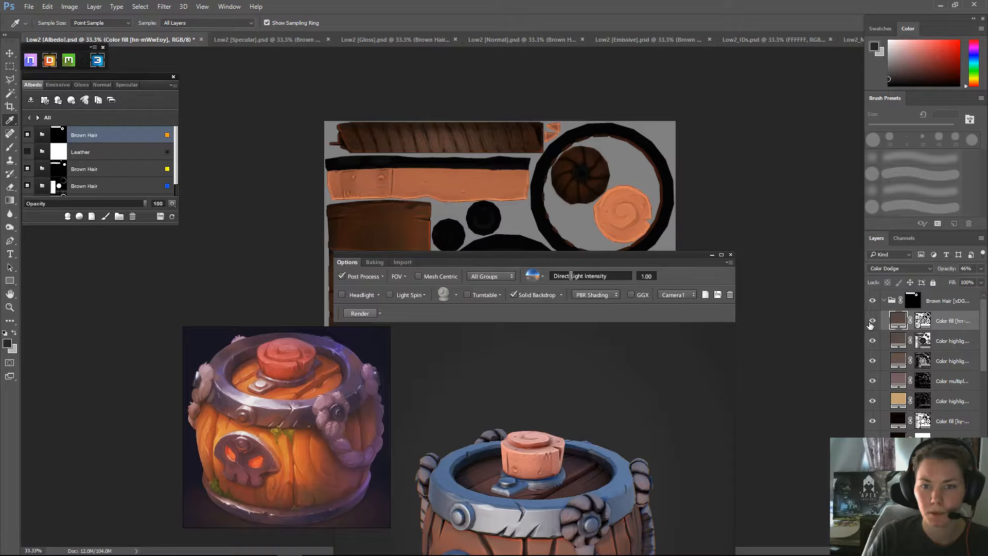
{"action": "left_click", "coordinate": [980, 268]}
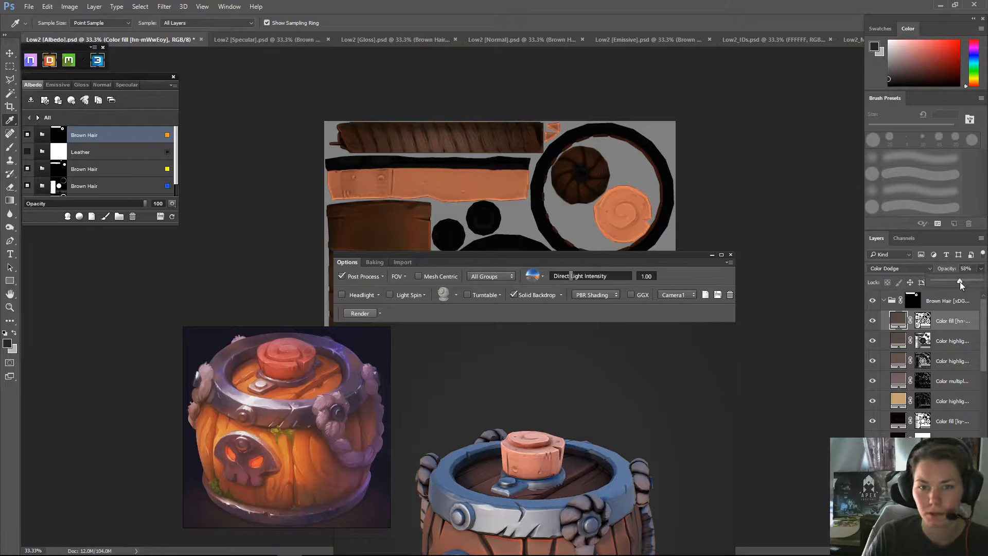
- Examine what the upper Color highlight layer adds to the ropes by hiding and reshowing it, and view its mask alone
{"action": "left_click", "coordinate": [944, 343]}
{"action": "left_click", "coordinate": [872, 341]}
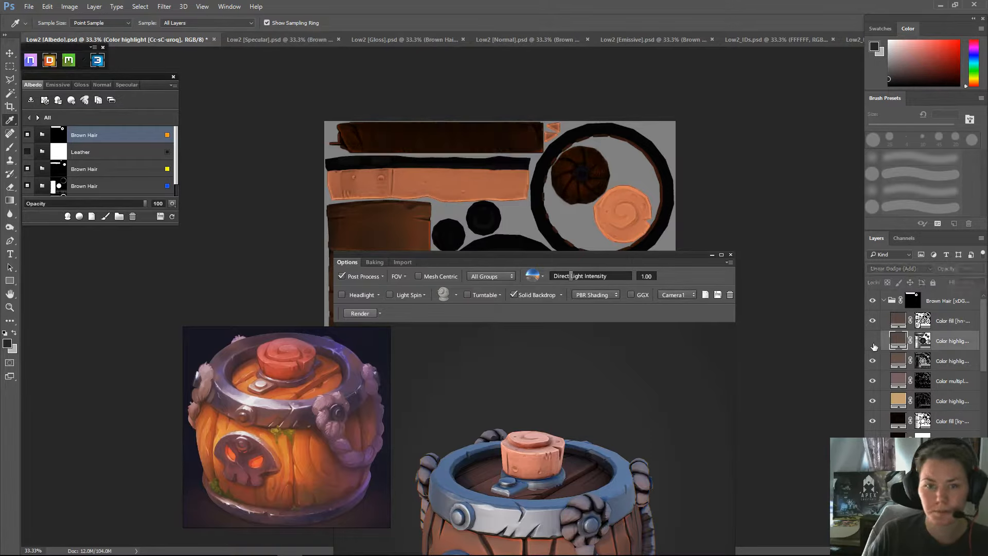
{"action": "left_click", "coordinate": [873, 341]}
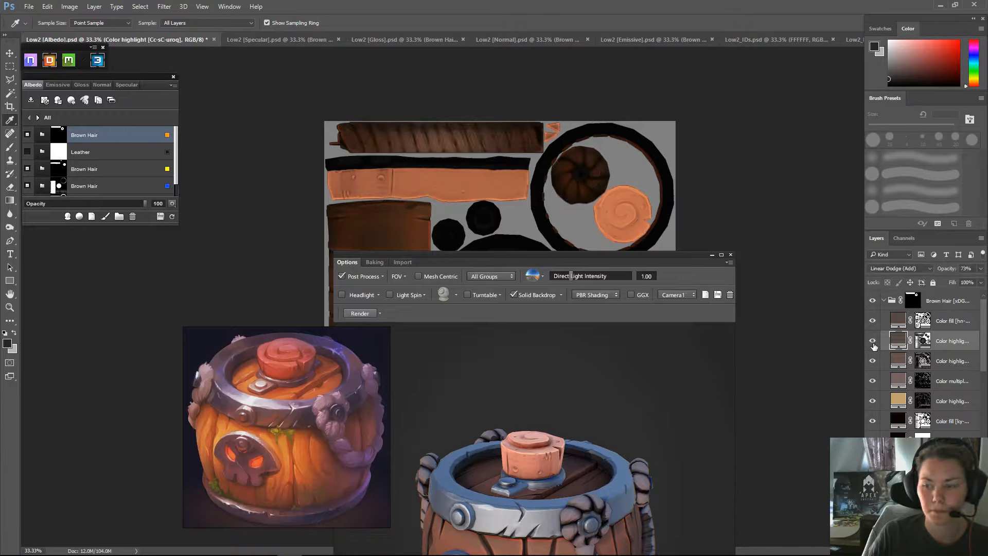
{"action": "left_click", "coordinate": [923, 340], "text": "alt"}
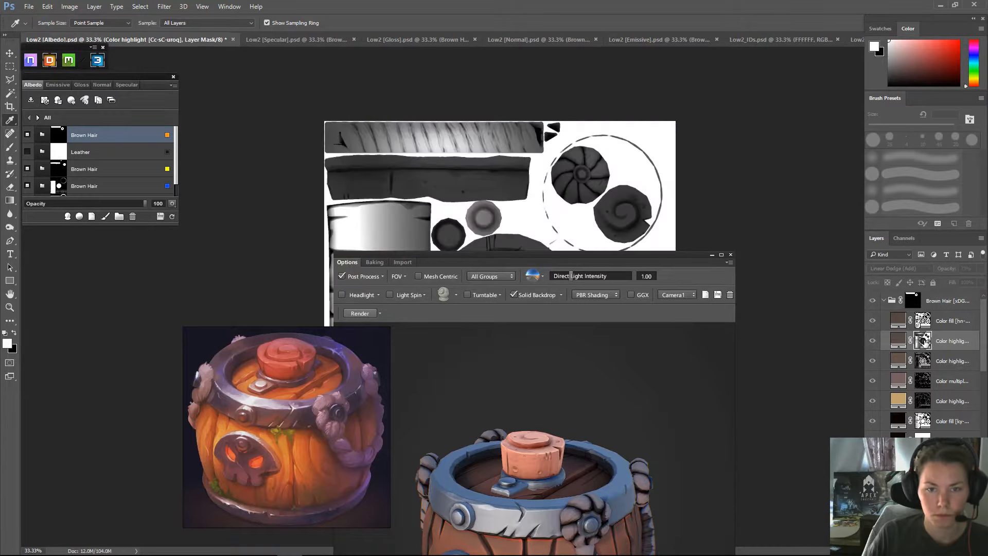
{"action": "left_click", "coordinate": [923, 341], "text": "alt"}
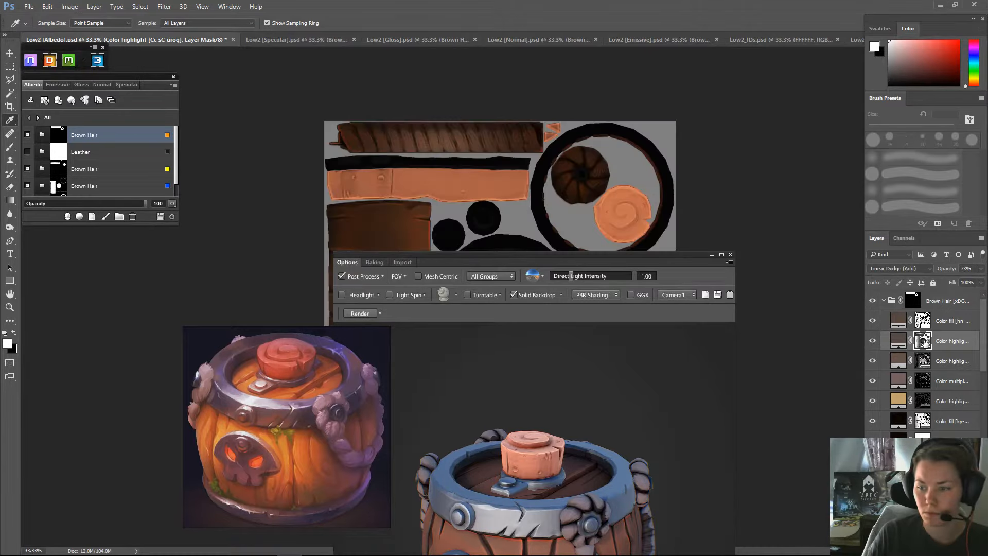
- Hide the near-black Color fill above the rope material's base and change the base Color fill to a light muted purple, hue 289°
{"action": "left_click", "coordinate": [933, 361]}
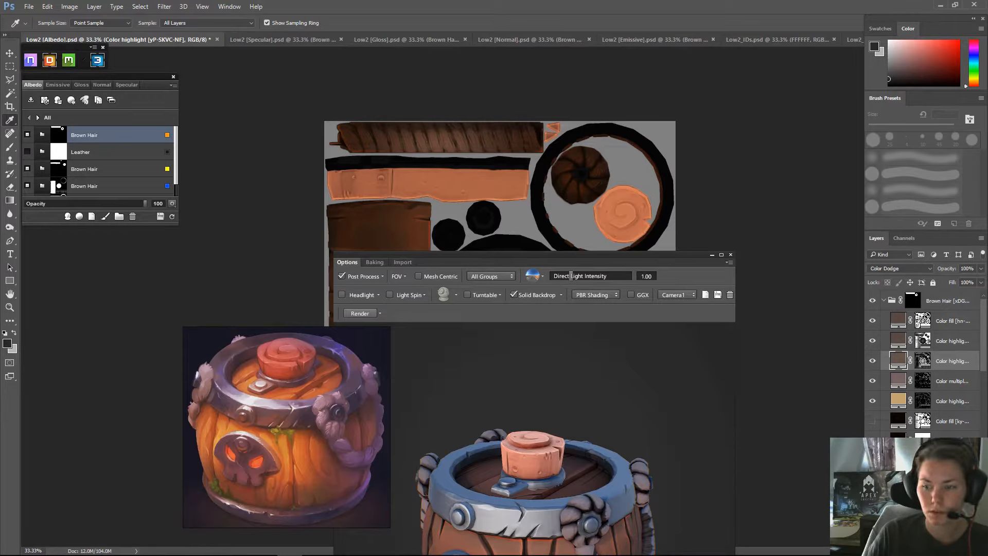
{"action": "double_click", "coordinate": [898, 440]}
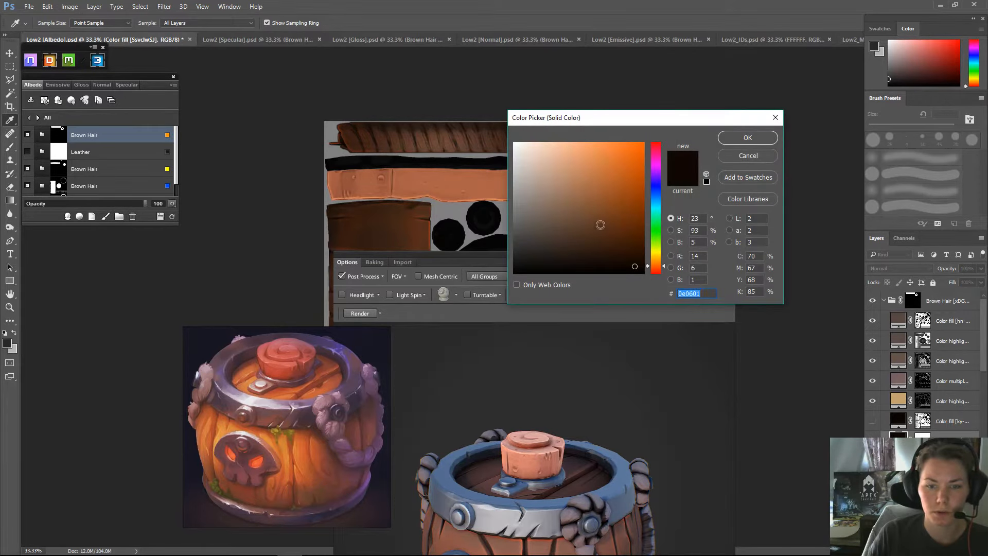
{"action": "left_click_drag", "start_coordinate": [658, 197], "coordinate": [660, 173]}
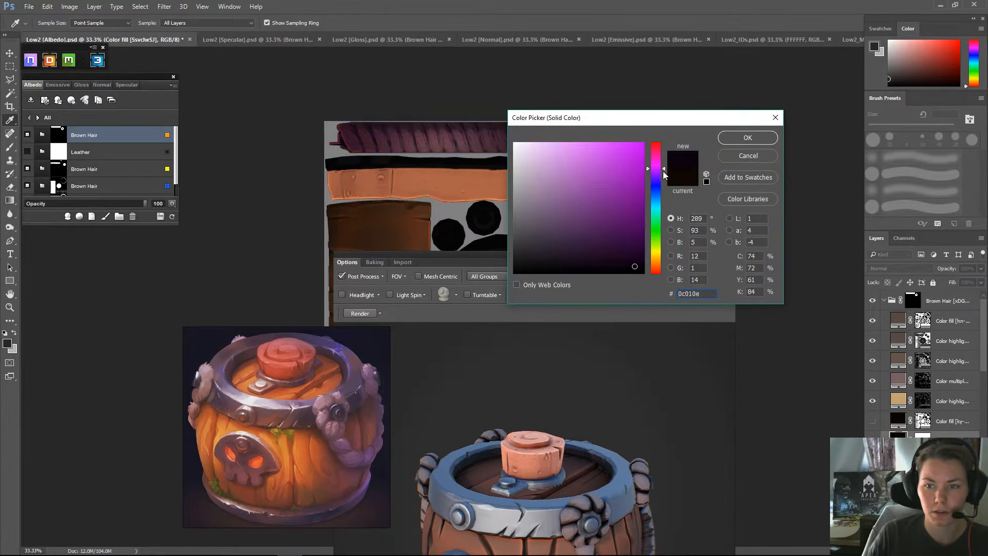
{"action": "mouse_move", "coordinate": [536, 178]}
{"action": "left_mouse_down"}
{"action": "mouse_move", "coordinate": [545, 172]}
{"action": "mouse_move", "coordinate": [535, 175]}
{"action": "mouse_move", "coordinate": [545, 184]}
{"action": "mouse_move", "coordinate": [538, 215]}
{"action": "mouse_move", "coordinate": [532, 201]}
{"action": "left_mouse_up"}
{"action": "left_click", "coordinate": [748, 138]}
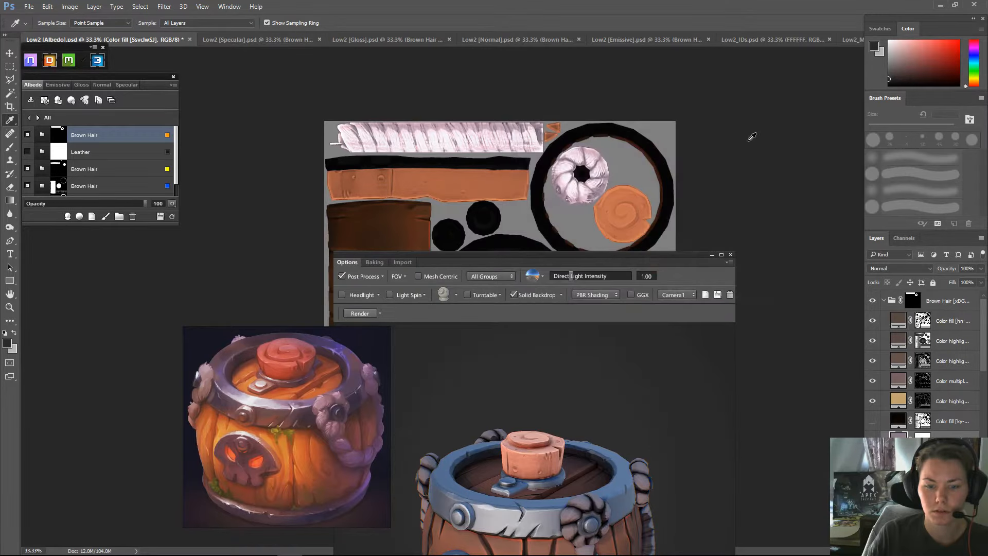
- Recolour the near-black Color fill above the rope's base to 937764, show it again and lower its opacity to about 41%
{"action": "left_click", "coordinate": [873, 421]}
{"action": "left_click", "coordinate": [873, 420]}
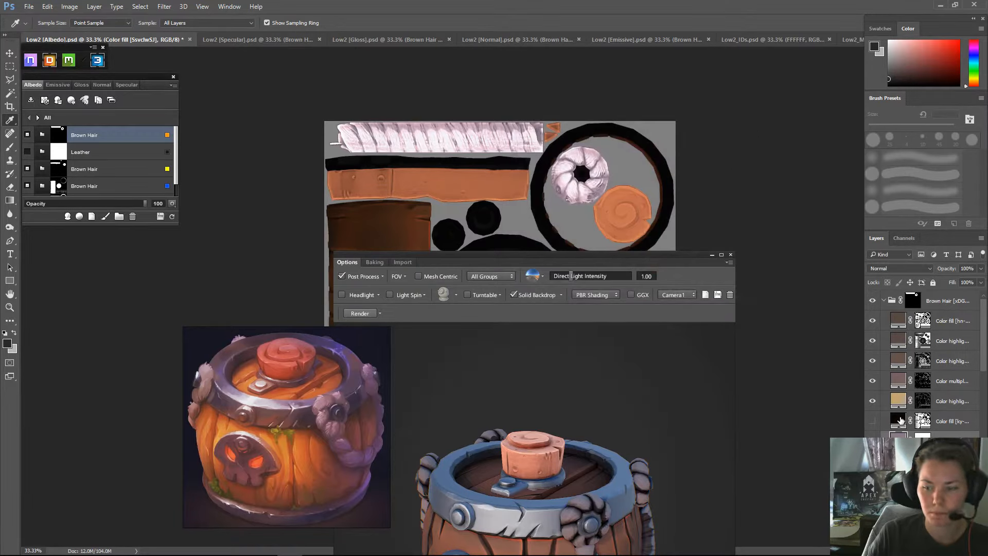
{"action": "double_click", "coordinate": [898, 421]}
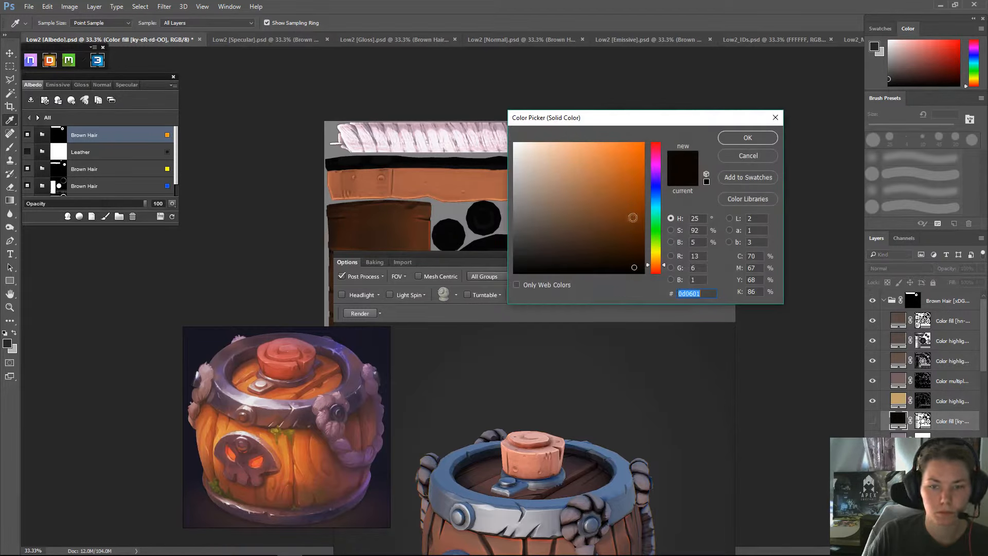
{"action": "left_click_drag", "start_coordinate": [604, 239], "coordinate": [555, 198]}
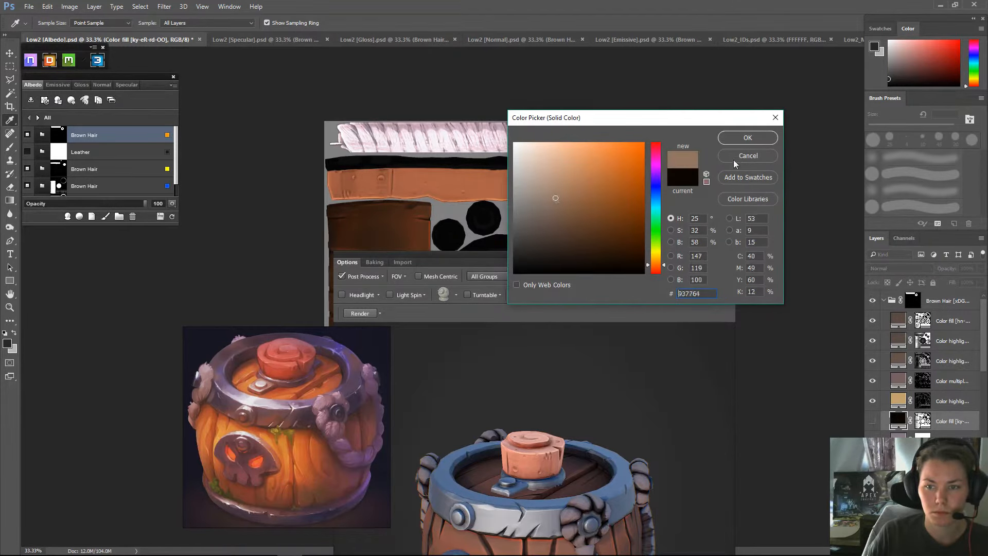
{"action": "left_click", "coordinate": [738, 137]}
{"action": "left_click", "coordinate": [873, 421]}
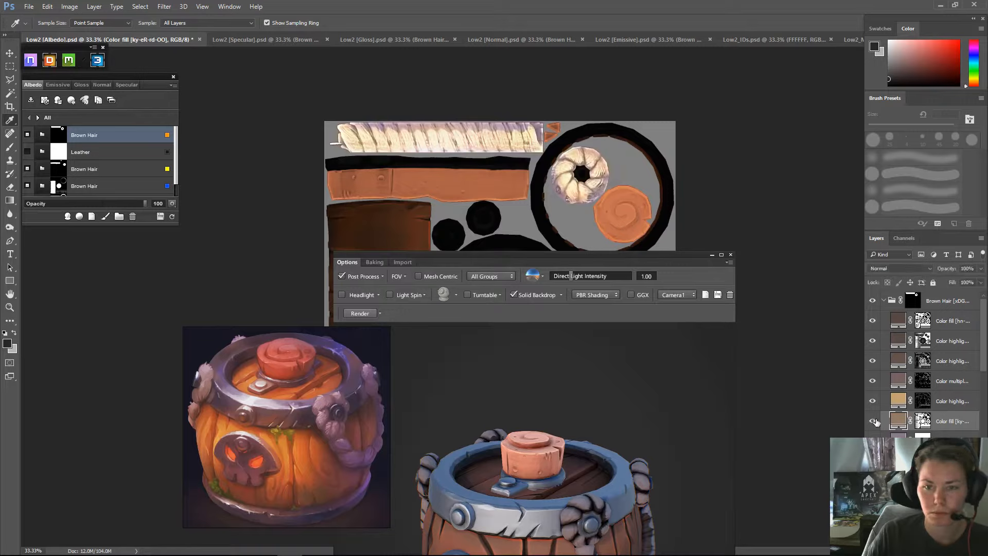
{"action": "left_click", "coordinate": [981, 268]}
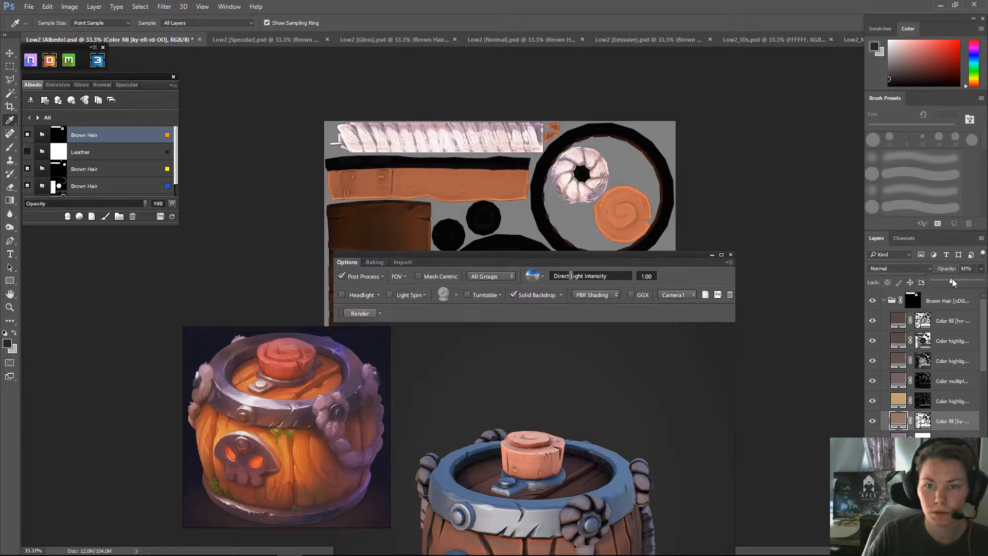
- Darken the rope material's purple base Color fill to 5f5361
{"action": "double_click", "coordinate": [898, 436]}
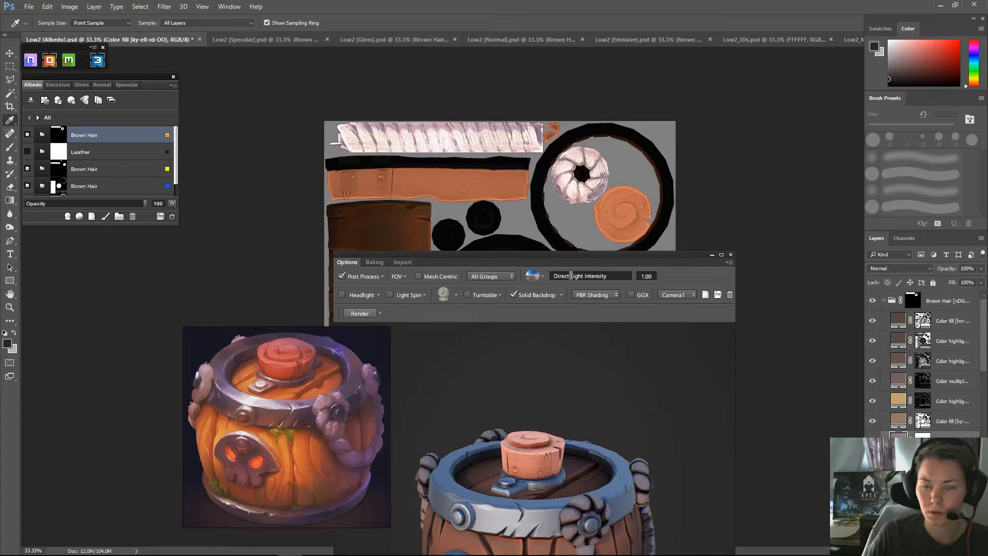
{"action": "mouse_move", "coordinate": [535, 206]}
{"action": "left_mouse_down"}
{"action": "mouse_move", "coordinate": [531, 235]}
{"action": "mouse_move", "coordinate": [532, 223]}
{"action": "left_mouse_up"}
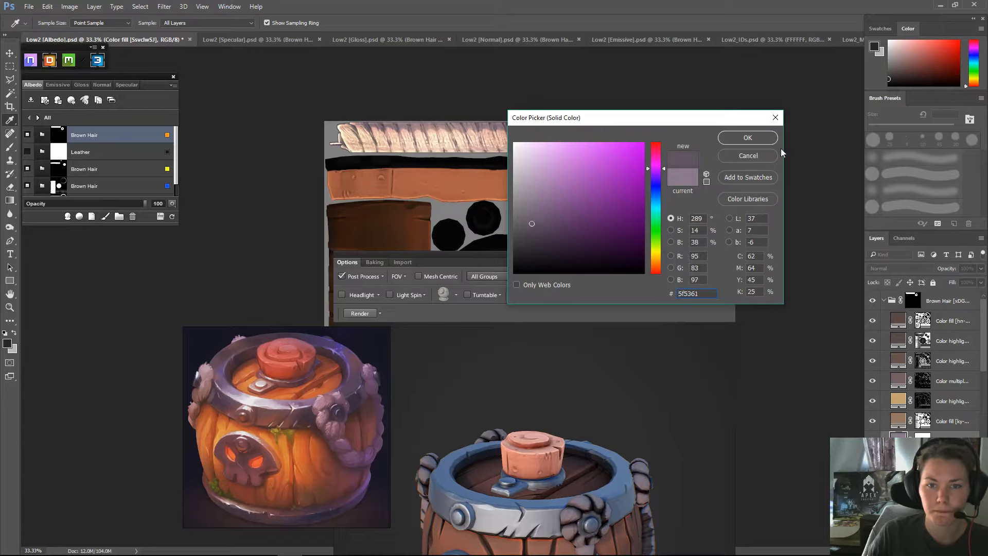
{"action": "left_click", "coordinate": [747, 137]}
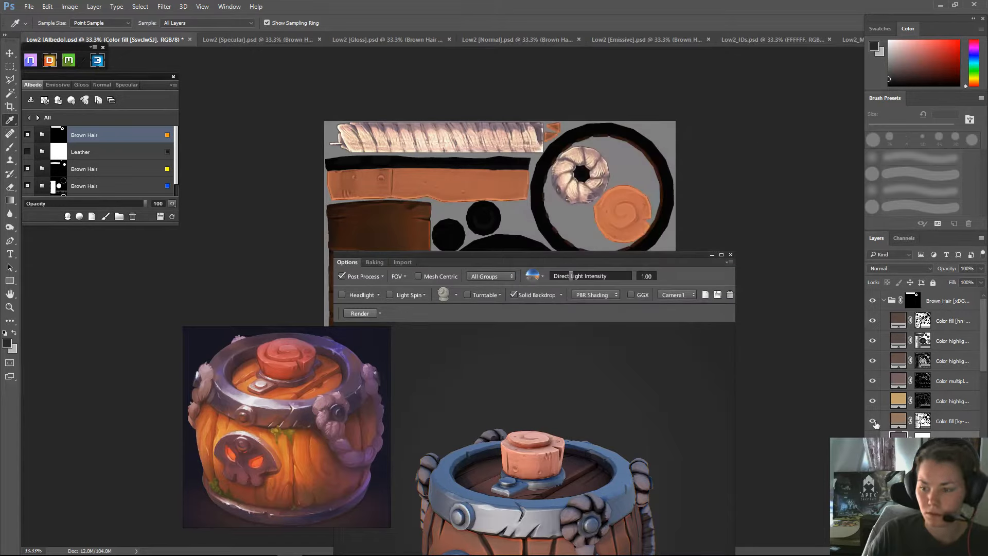
- Lower the opacity of the rope material's yellow-tan Color highlight layer to about 27% after comparing it and the brown Color fill hidden and shown
{"action": "left_click", "coordinate": [874, 421]}
{"action": "left_click", "coordinate": [874, 421]}
{"action": "left_click", "coordinate": [874, 401]}
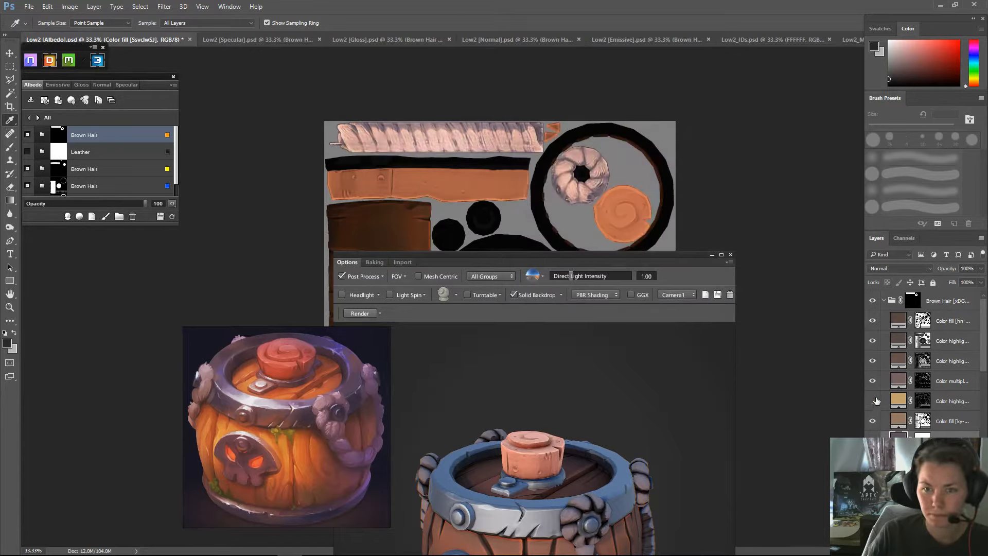
{"action": "left_click", "coordinate": [874, 401]}
{"action": "left_click", "coordinate": [965, 404]}
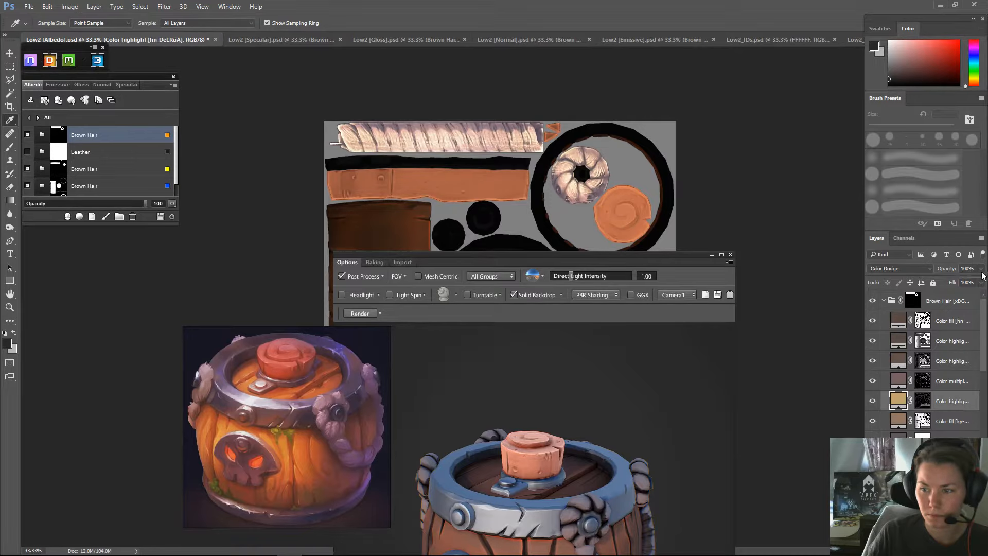
{"action": "left_click_drag", "start_coordinate": [950, 282], "coordinate": [947, 281]}
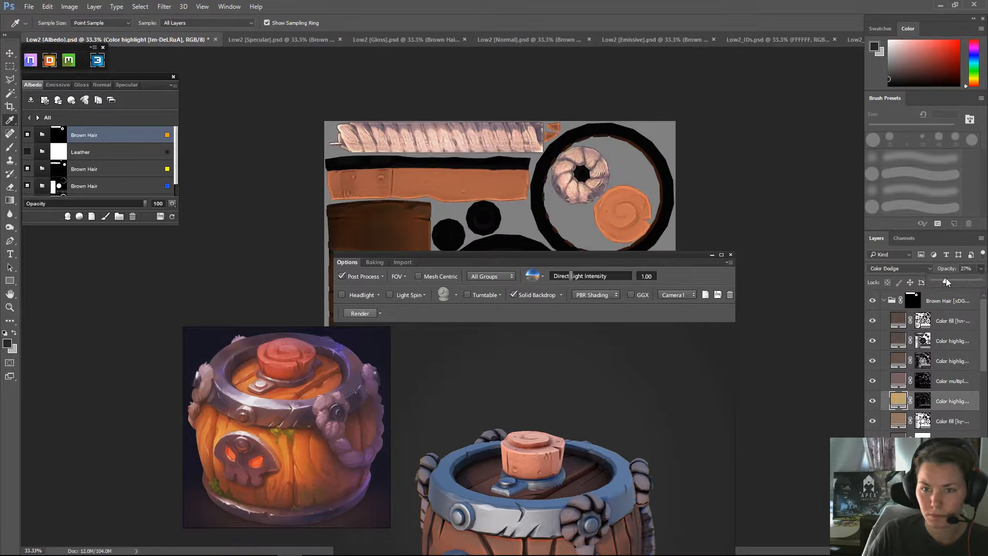
- Examine what the rope's Color multiply layer contributes by hiding and reshowing it, and view its mask alone
{"action": "left_click", "coordinate": [941, 383]}
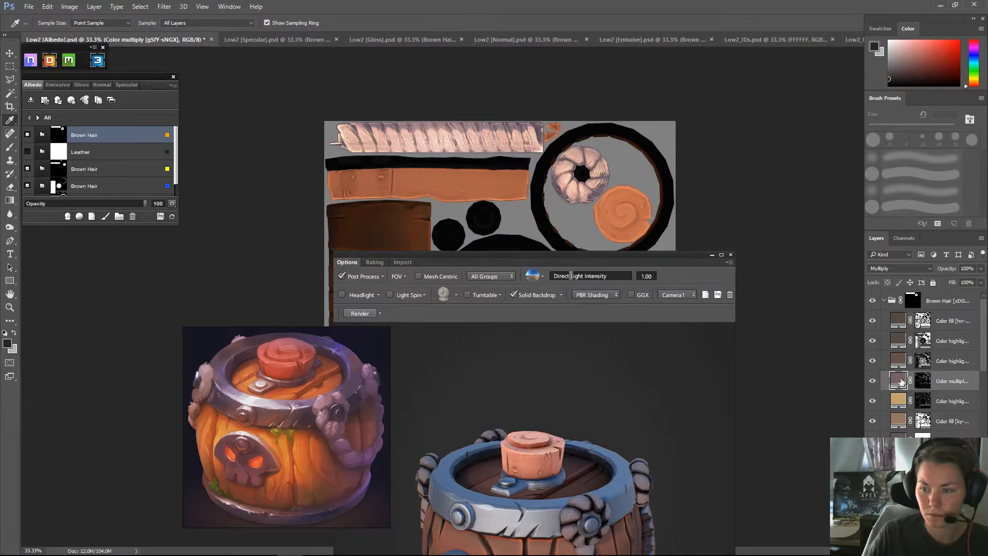
{"action": "left_click", "coordinate": [873, 383]}
{"action": "left_click", "coordinate": [873, 384]}
{"action": "left_click", "coordinate": [873, 384]}
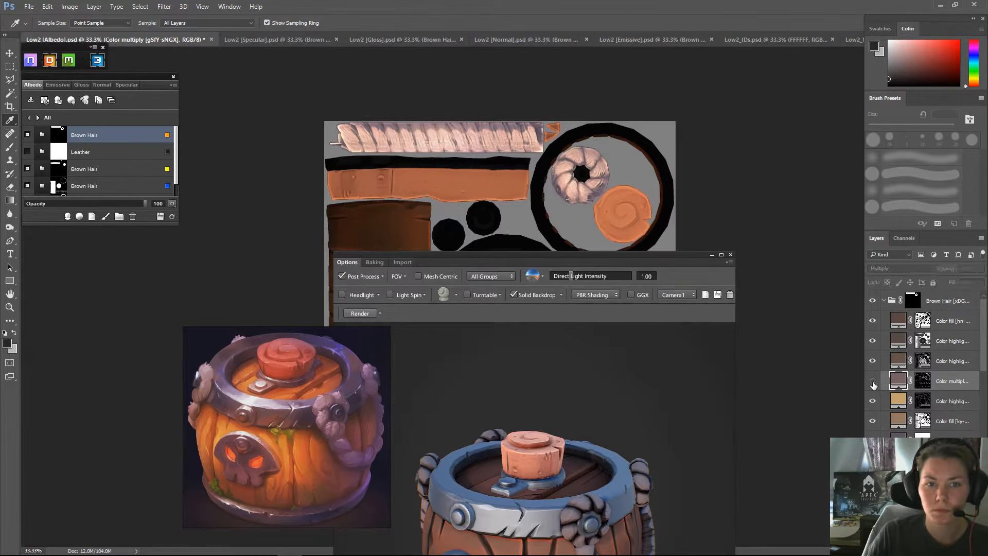
{"action": "left_click", "coordinate": [873, 384]}
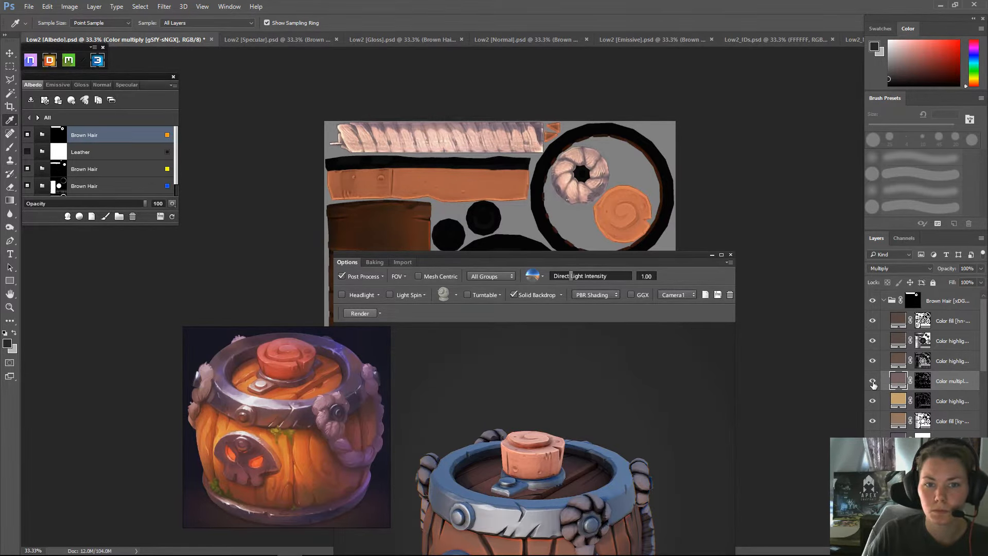
{"action": "left_click", "coordinate": [924, 382], "text": "alt"}
{"action": "left_click", "coordinate": [923, 382], "text": "alt"}
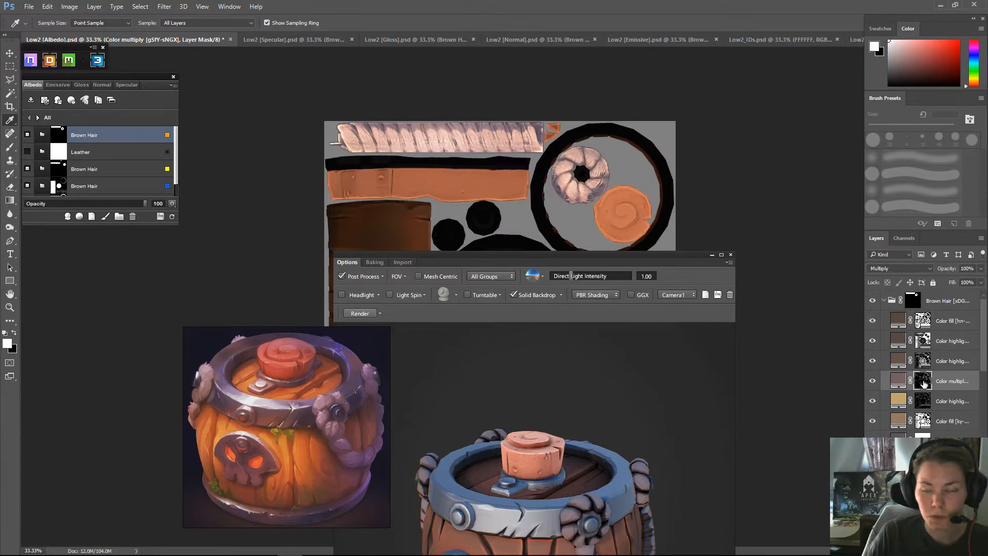
- Inspect the mask of the Color highlight layer directly above Color multiply, and compare the ropes with that layer hidden and shown
{"action": "left_click", "coordinate": [924, 366]}
{"action": "left_click", "coordinate": [924, 366], "text": "alt"}
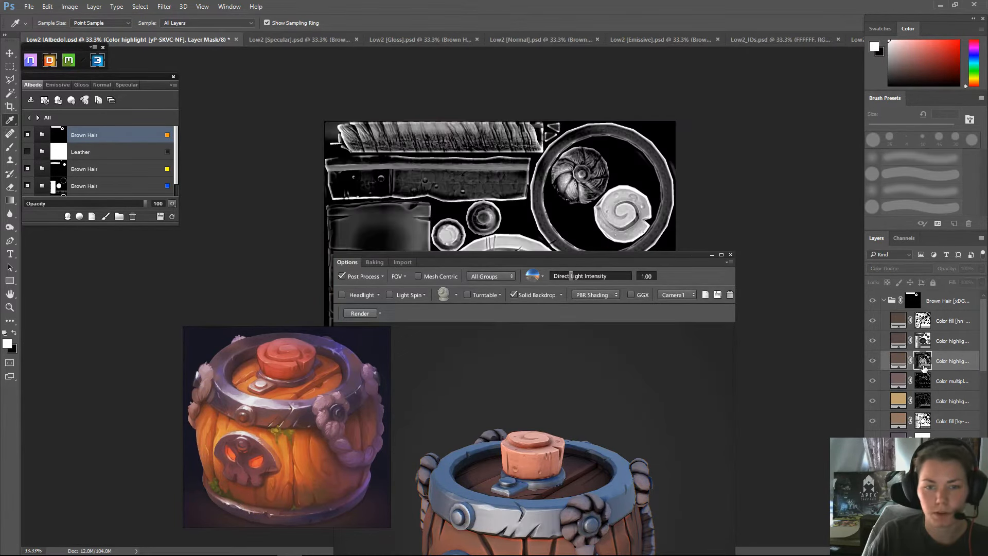
{"action": "left_click", "coordinate": [924, 367], "text": "alt"}
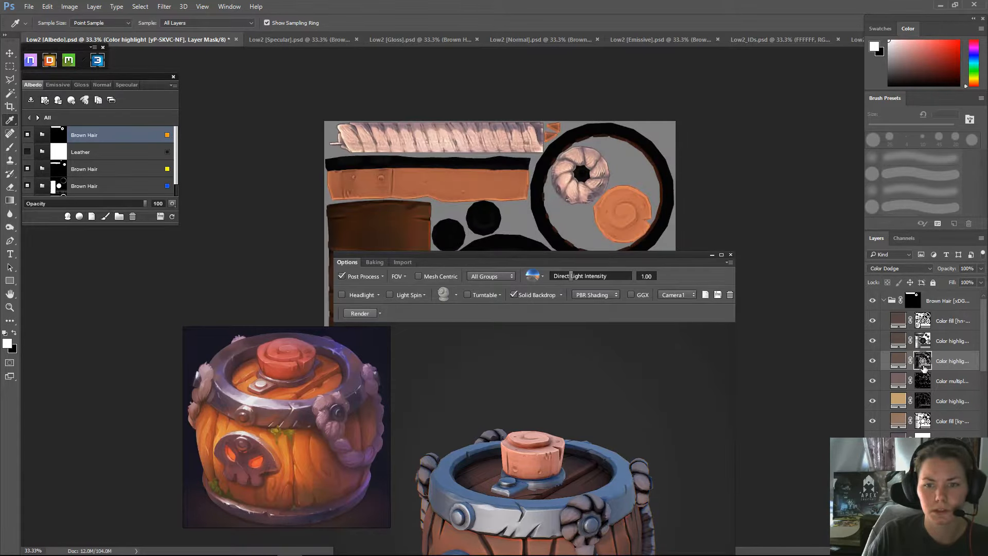
{"action": "left_click", "coordinate": [872, 362]}
{"action": "left_click", "coordinate": [872, 361]}
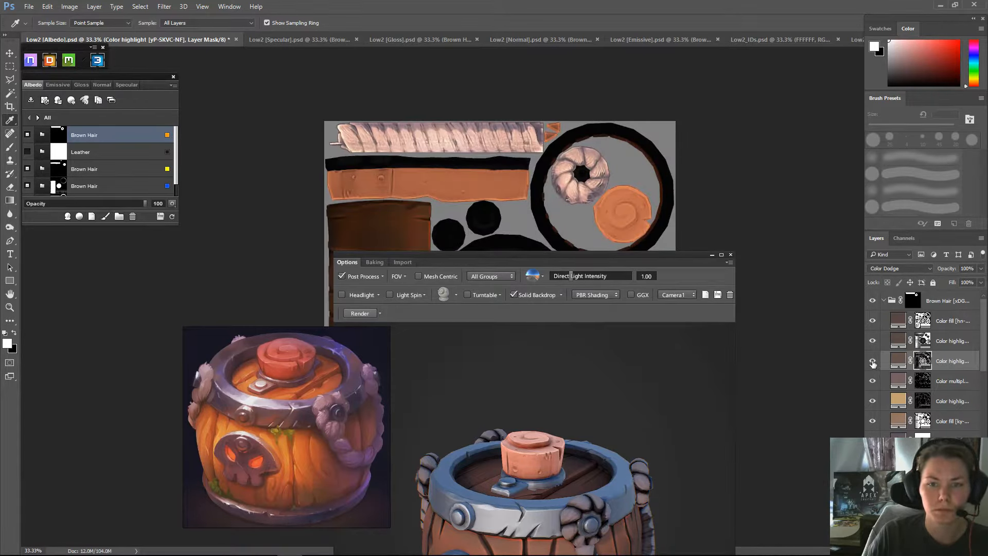
{"action": "left_click", "coordinate": [872, 362]}
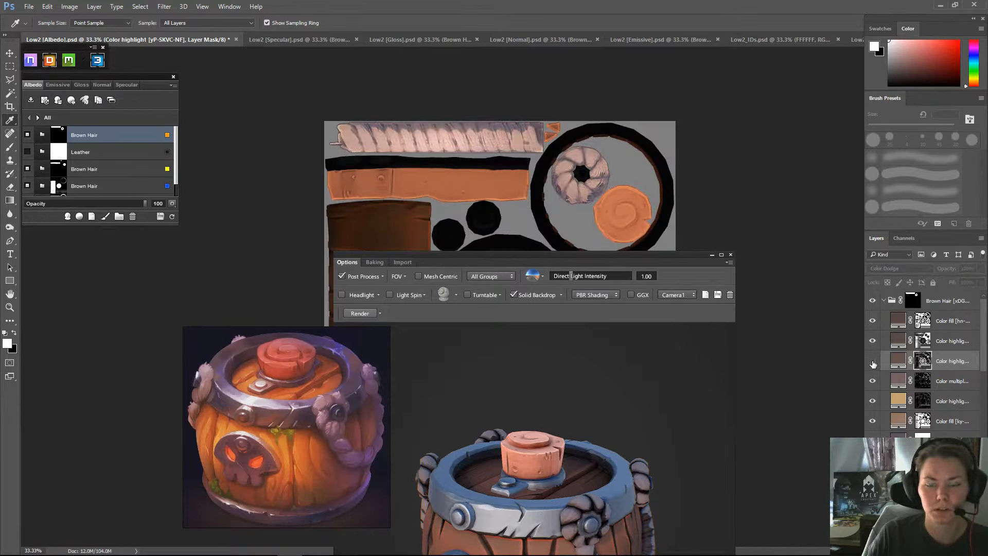
{"action": "left_click", "coordinate": [872, 362]}
{"action": "left_click", "coordinate": [873, 362]}
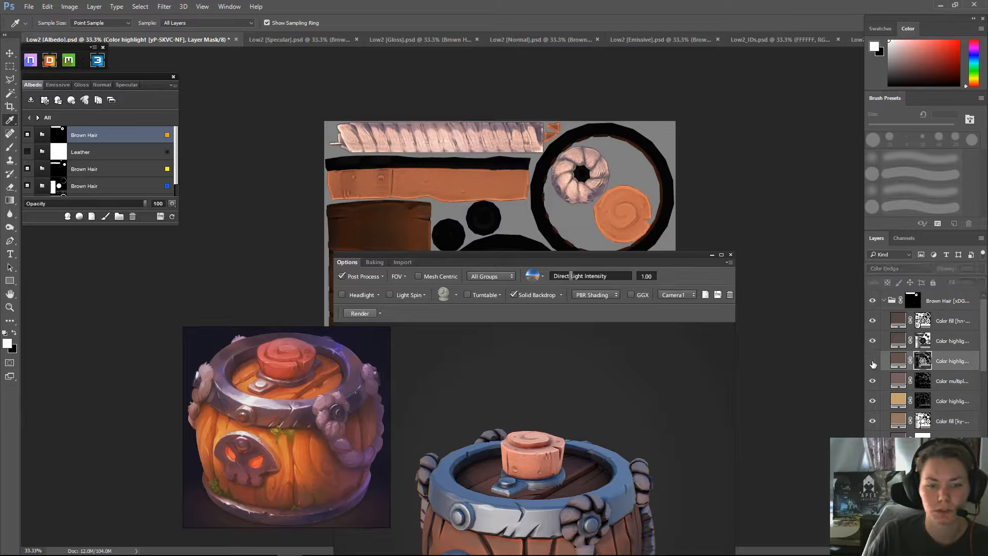
{"action": "left_click", "coordinate": [872, 362]}
- Try the Lighter Color, Linear Dodge (Add) and Screen blend modes on the Color highlight layer directly above Color multiply
{"action": "left_click", "coordinate": [899, 360]}
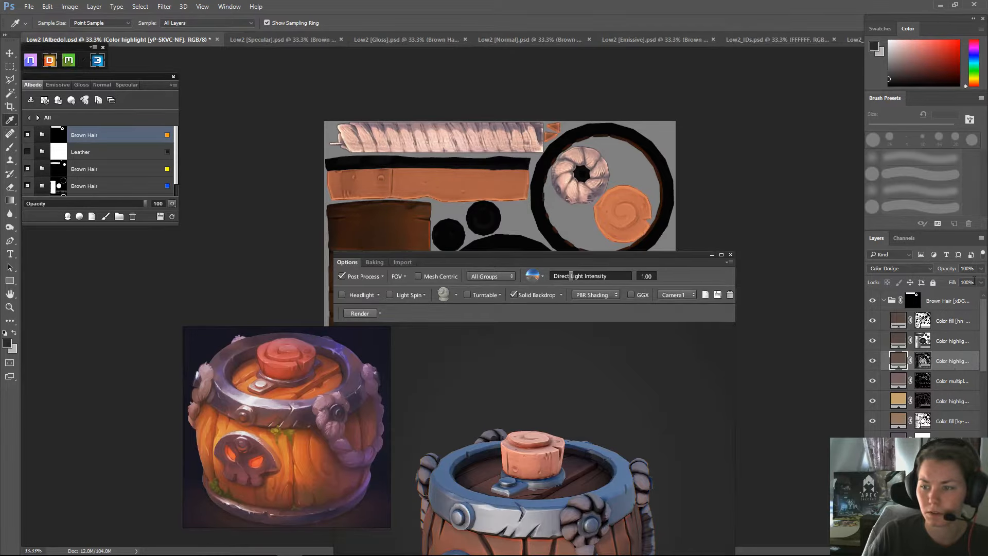
{"action": "left_click", "coordinate": [889, 270]}
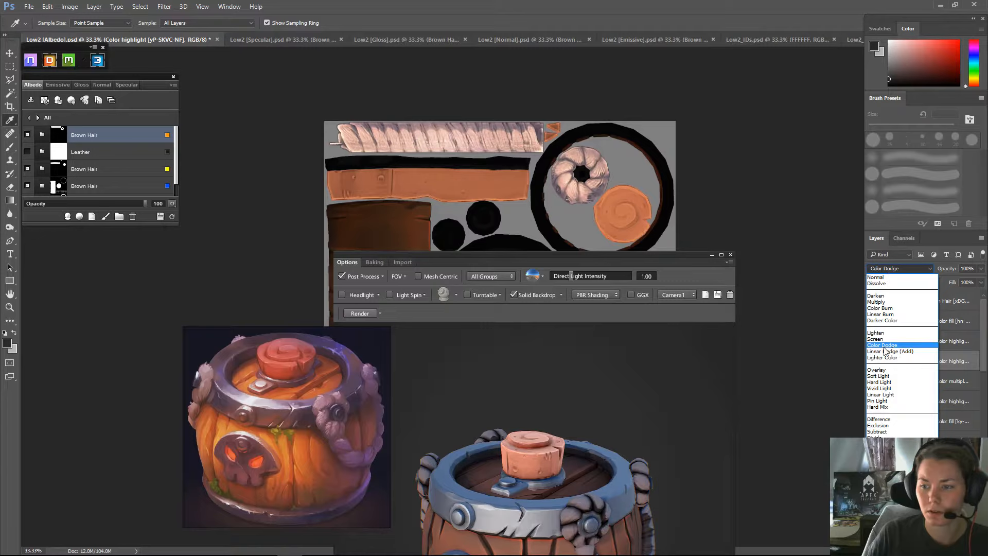
{"action": "left_click", "coordinate": [886, 358]}
{"action": "left_click", "coordinate": [896, 269]}
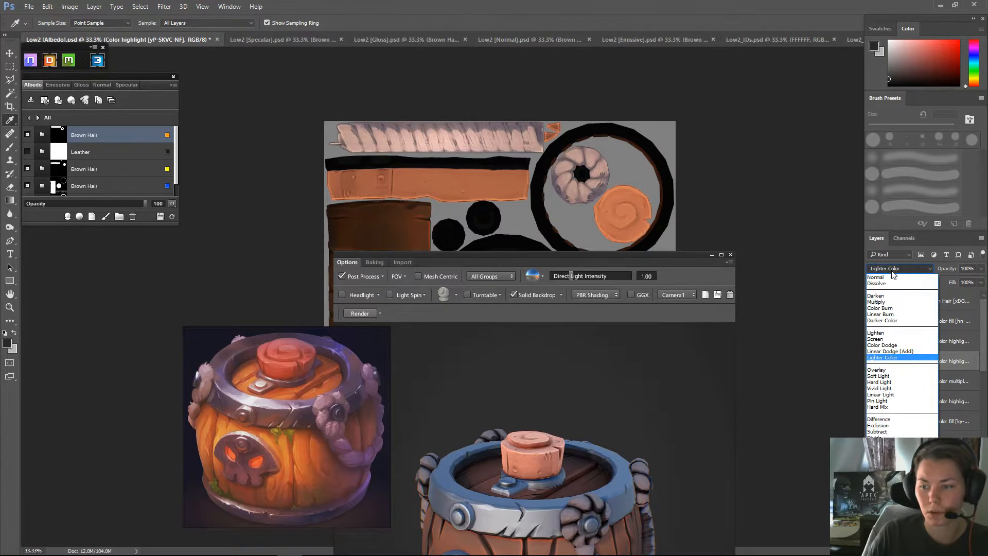
{"action": "left_click", "coordinate": [894, 356]}
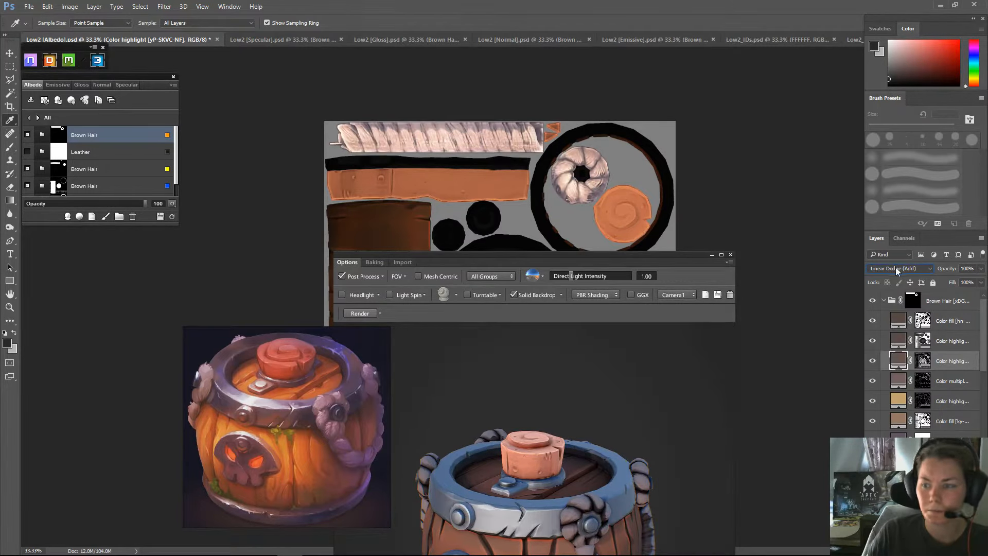
{"action": "left_click", "coordinate": [896, 270]}
{"action": "left_click", "coordinate": [891, 343]}
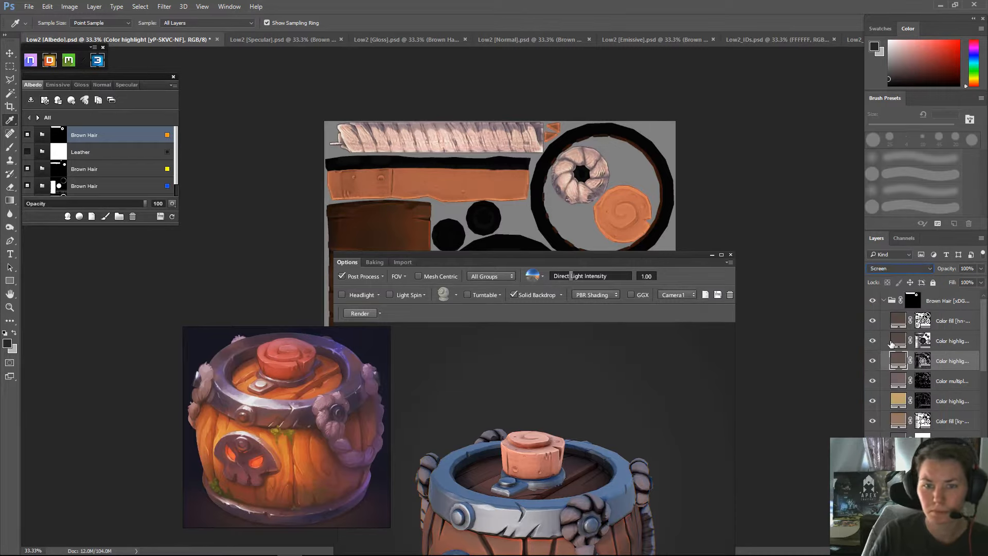
- Compare further blend modes on that Color highlight layer, including Lighten, Darker Color, Overlay, Soft Light, Vivid Light, Pin Light and Linear Light
{"action": "key", "text": "Down"}
{"action": "key", "text": "Up"}
{"action": "key", "text": "Up"}
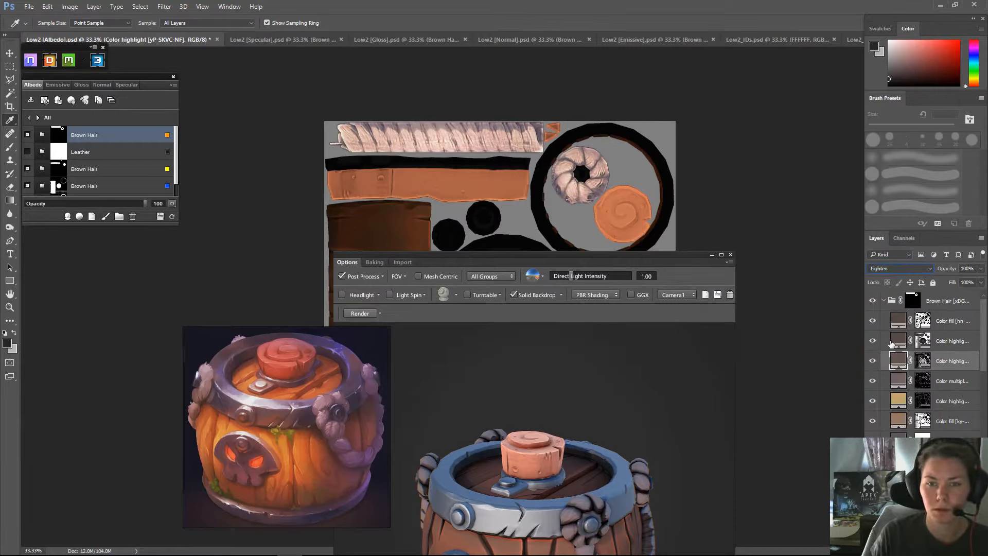
{"action": "key", "text": "Up"}
{"action": "key", "text": "Down"}
{"action": "key", "text": "Down"}
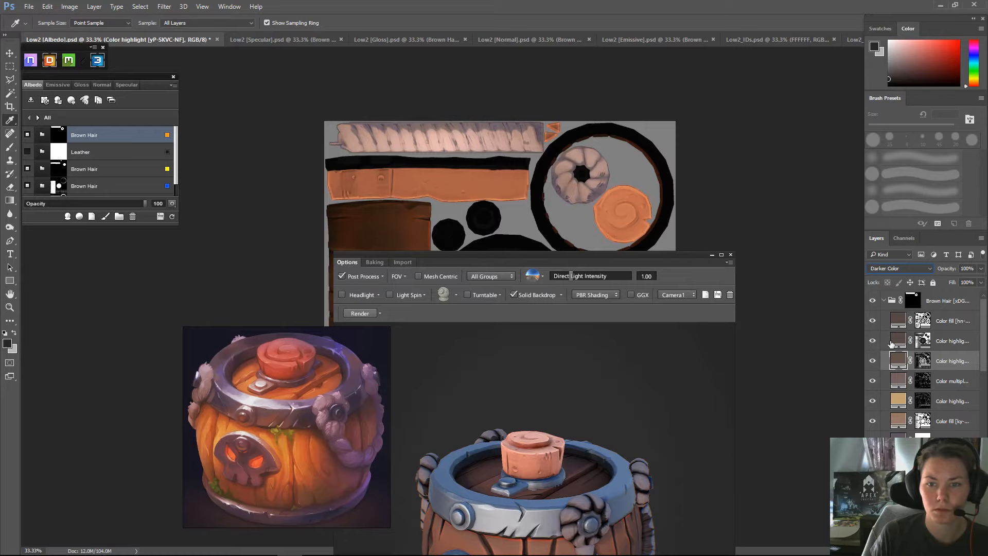
{"action": "key", "text": "Up"}
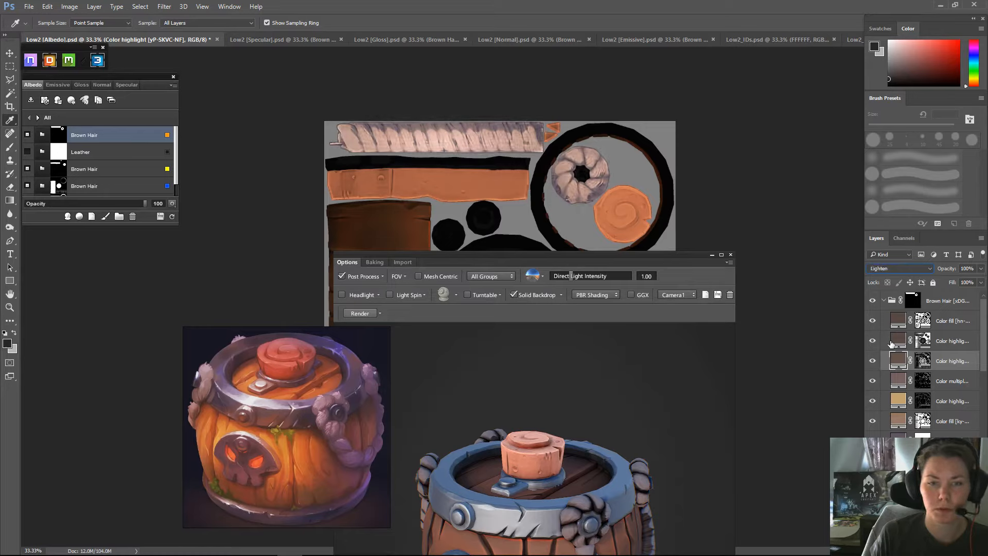
{"action": "key", "text": "Down"}
{"action": "key", "text": "Down"}
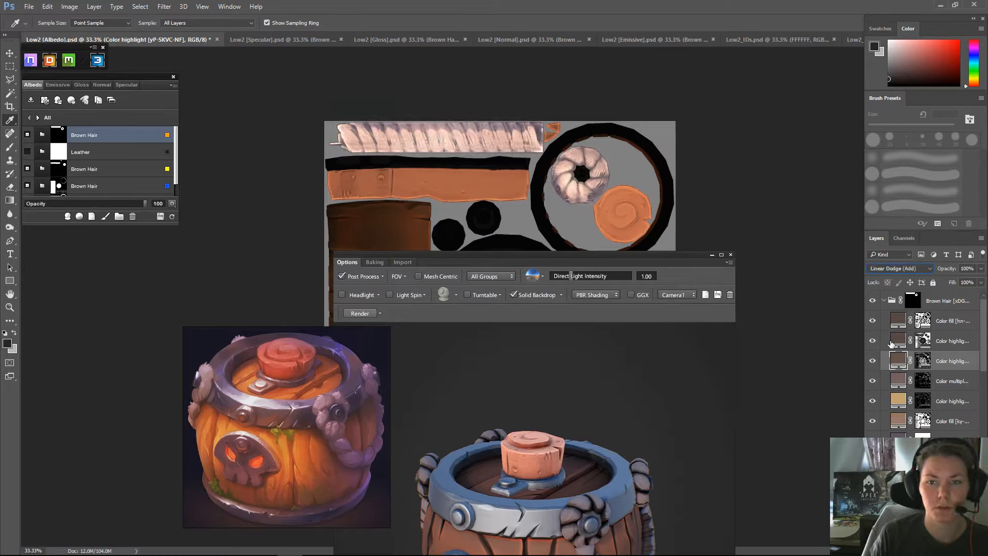
{"action": "key", "text": "Down"}
{"action": "key", "text": "Down"}
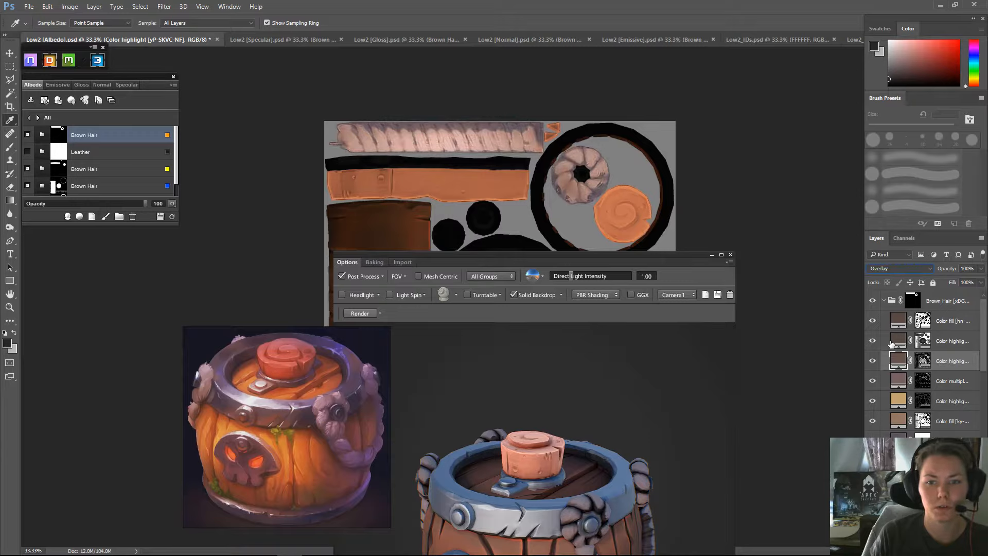
{"action": "key", "text": "Up"}
{"action": "key", "text": "Down"}
{"action": "key", "text": "Down"}
{"action": "key", "text": "Down"}
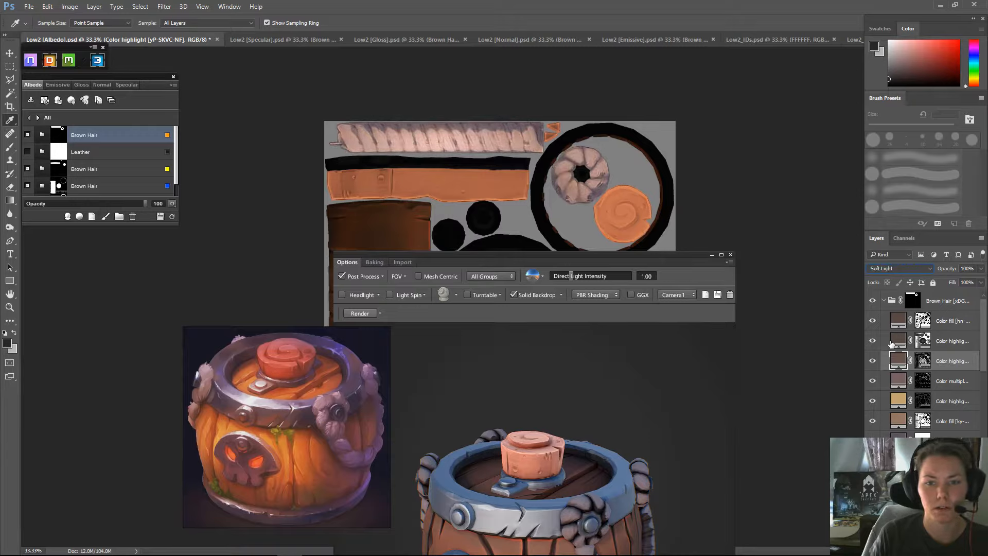
{"action": "key", "text": "Down"}
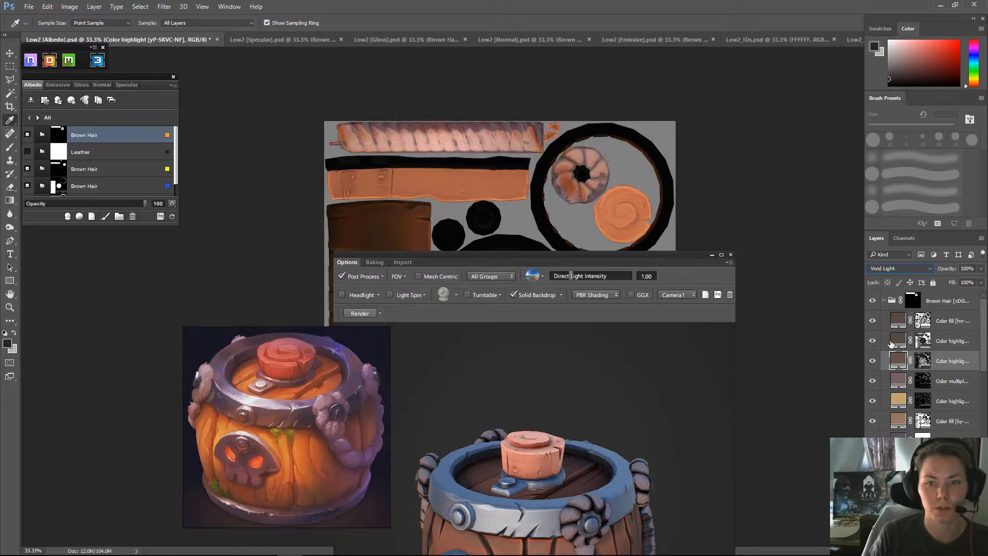
{"action": "key", "text": "Down"}
{"action": "key", "text": "Down"}
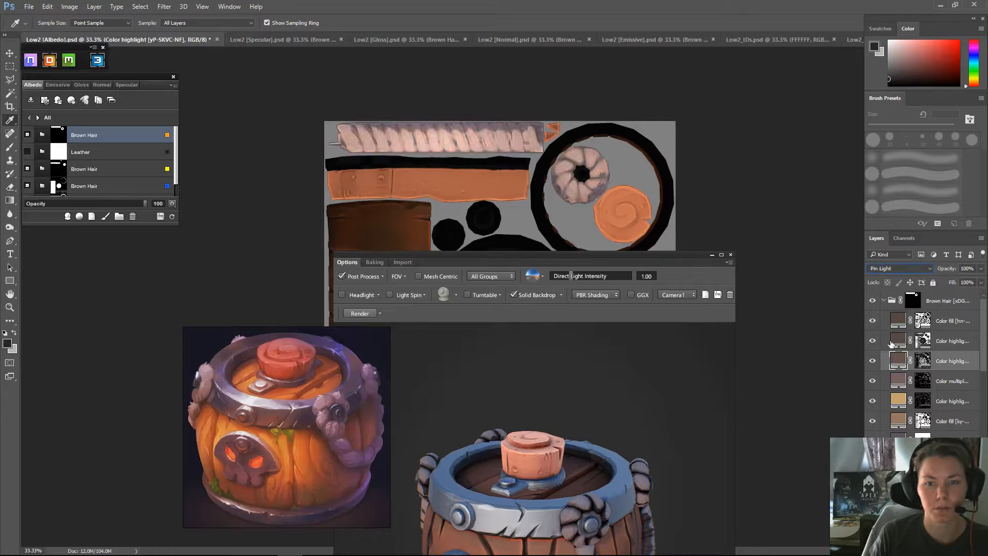
{"action": "key", "text": "Down"}
{"action": "key", "text": "Up"}
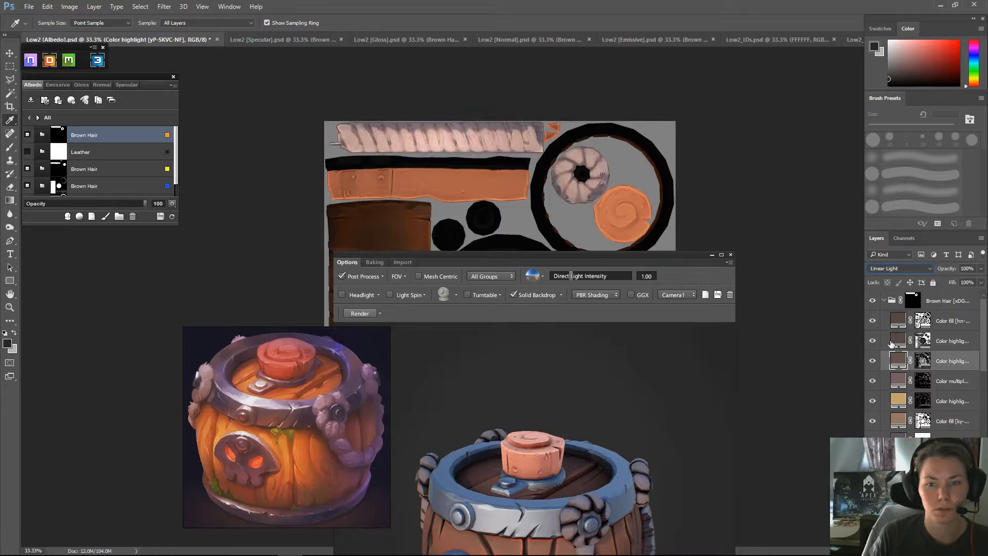
- Recheck Screen, Linear Burn and Lighten on the Color highlight layer and return its blend mode to Color Dodge
{"action": "key", "text": "Up"}
{"action": "key", "text": "Up"}
{"action": "key", "text": "Up"}
{"action": "key", "text": "Up"}
{"action": "key", "text": "Up"}
{"action": "key", "text": "Up"}
{"action": "key", "text": "Up"}
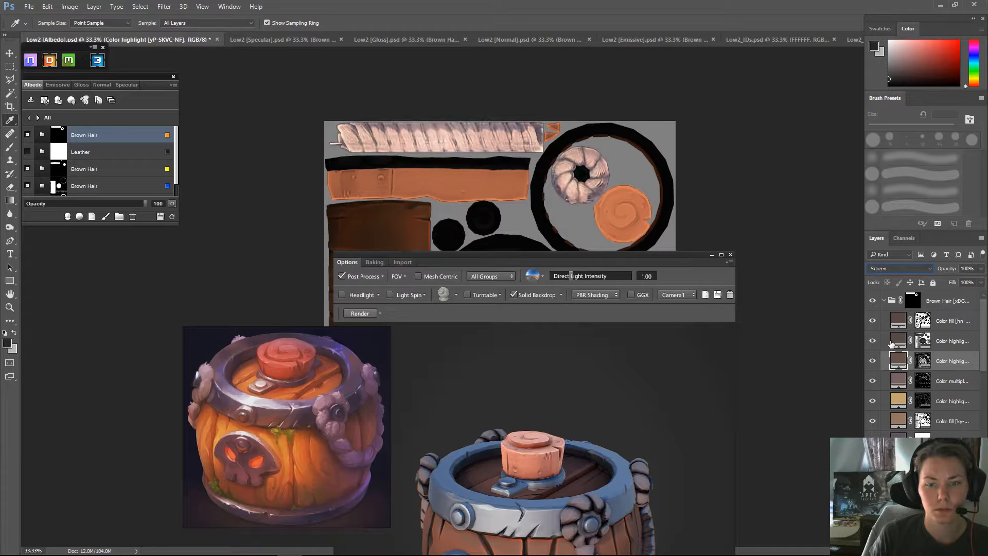
{"action": "key", "text": "Up"}
{"action": "key", "text": "Down"}
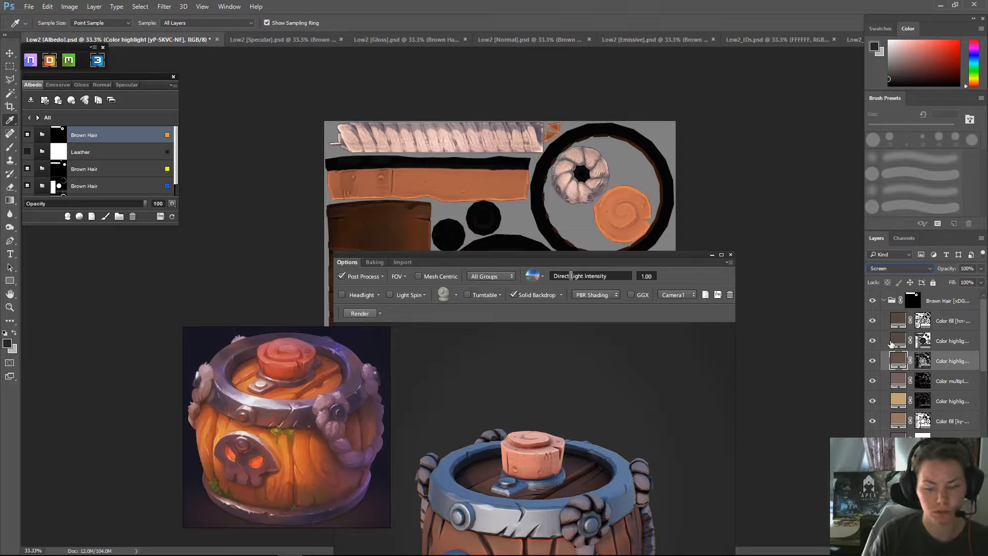
{"action": "key", "text": "Up"}
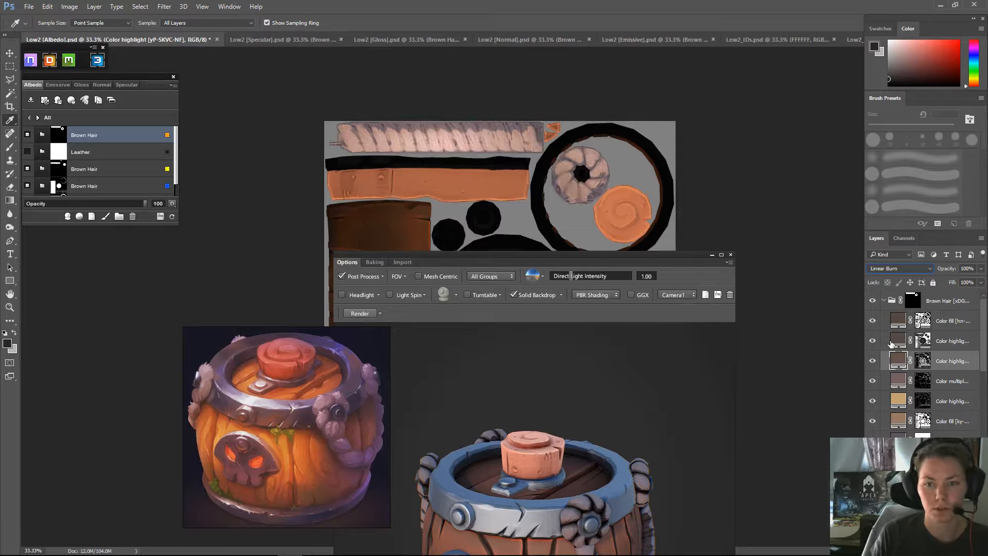
{"action": "key", "text": "Down"}
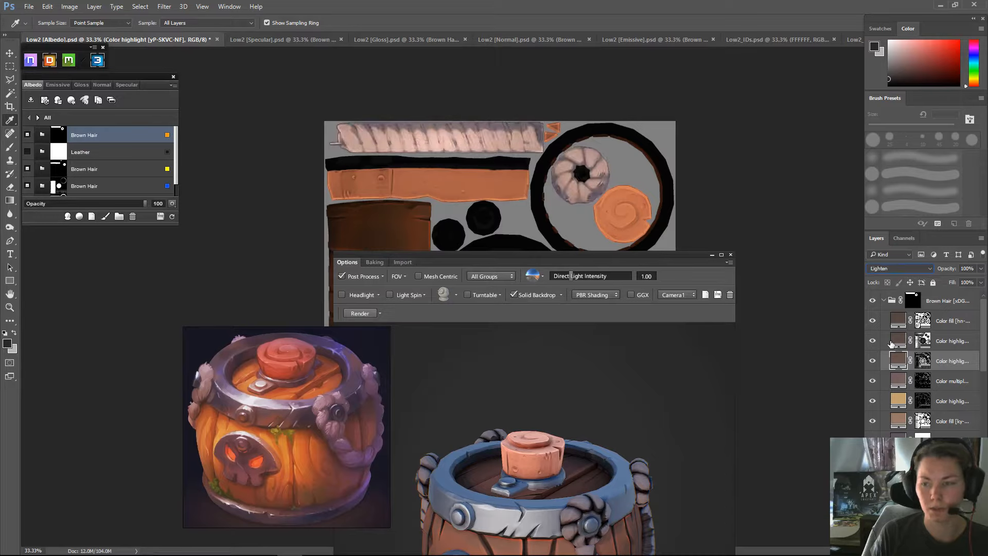
{"action": "key", "text": "Down"}
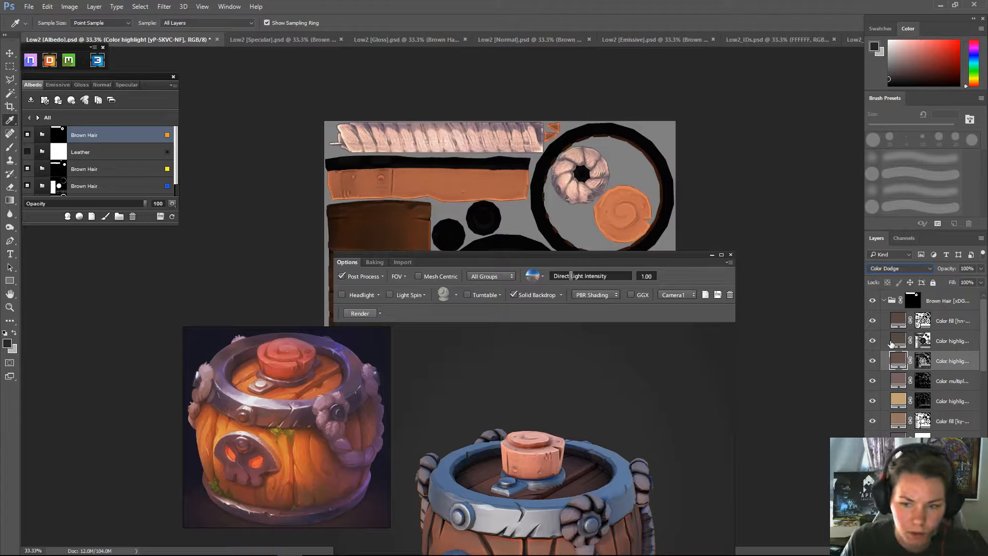
- Lower the opacity of the Color highlight layer directly above Color multiply to about 38%
{"action": "left_click", "coordinate": [981, 269]}
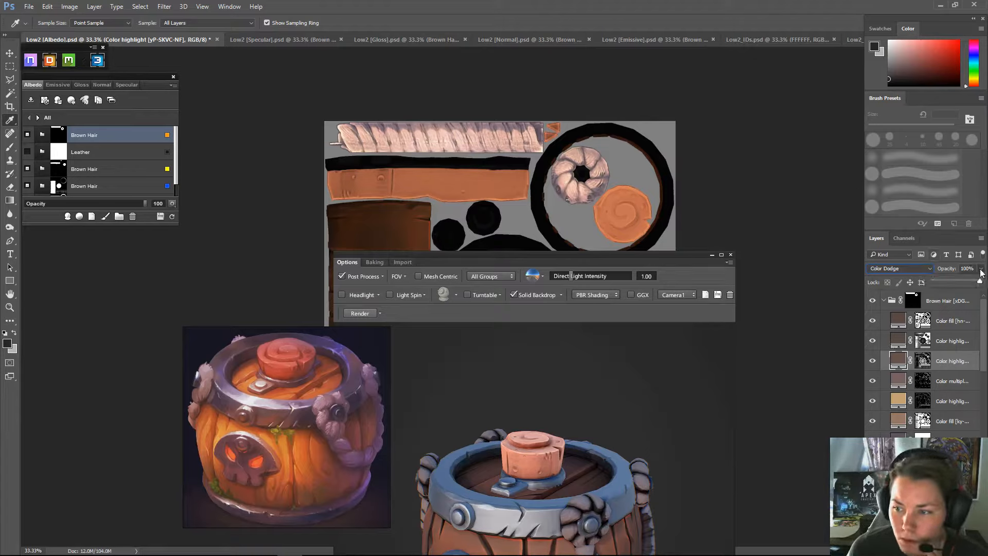
{"action": "left_click_drag", "start_coordinate": [974, 282], "coordinate": [948, 284]}
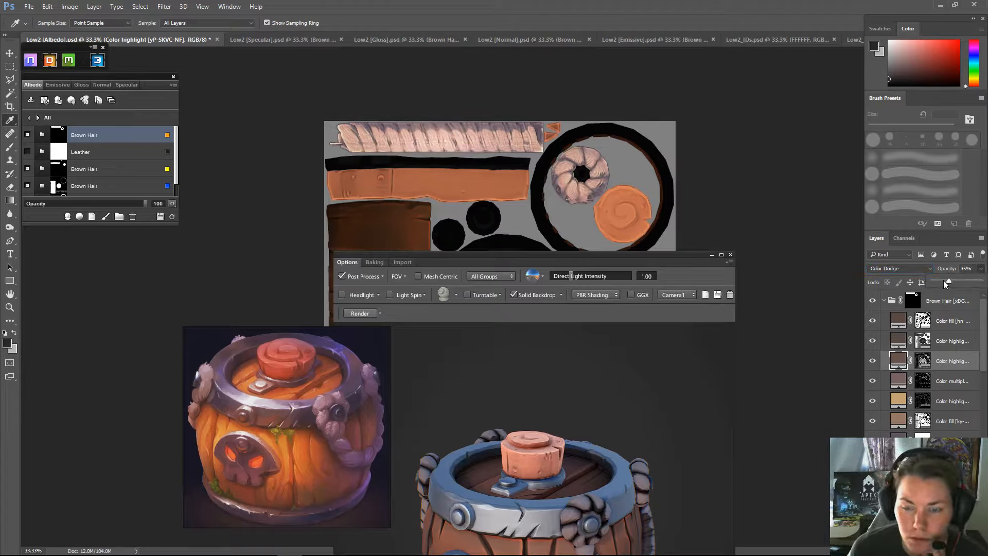
{"action": "double_click", "coordinate": [641, 255]}
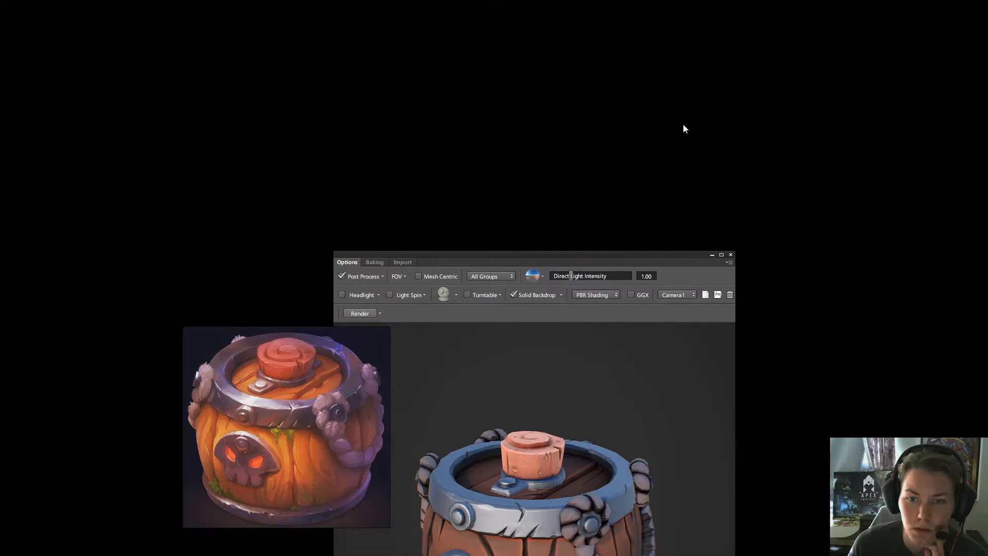
{"action": "left_click", "coordinate": [975, 4]}
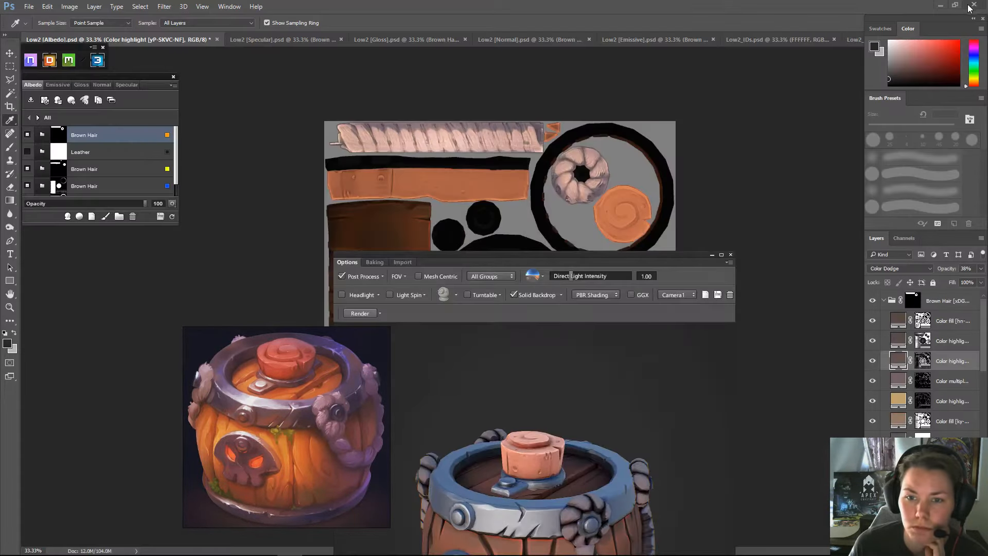
- Refresh the 3D preview with the current albedo and examine the rope handles' highlights around the barrel
{"action": "left_click_drag", "start_coordinate": [630, 259], "coordinate": [781, 59]}
{"action": "left_click", "coordinate": [172, 216]}
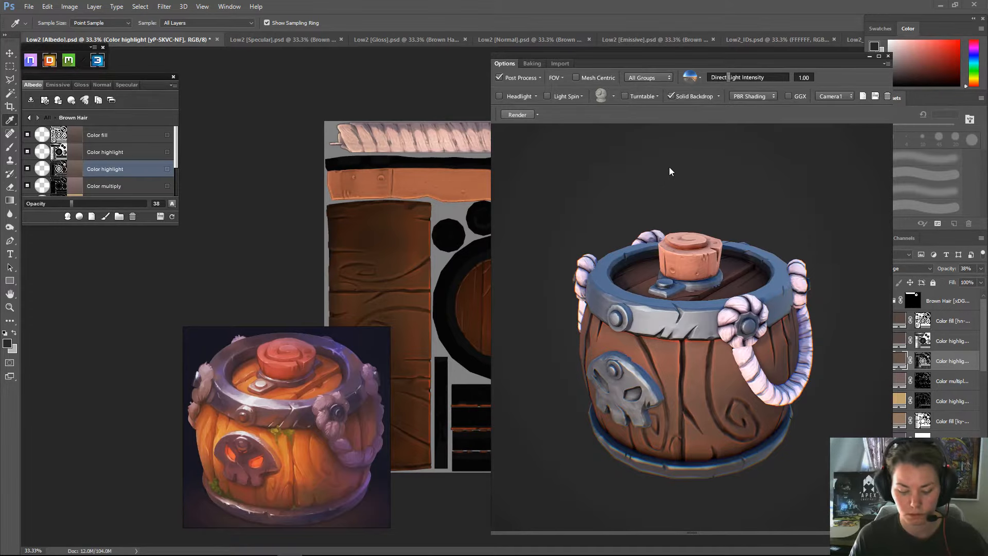
{"action": "left_click_drag", "start_coordinate": [795, 221], "coordinate": [822, 194]}
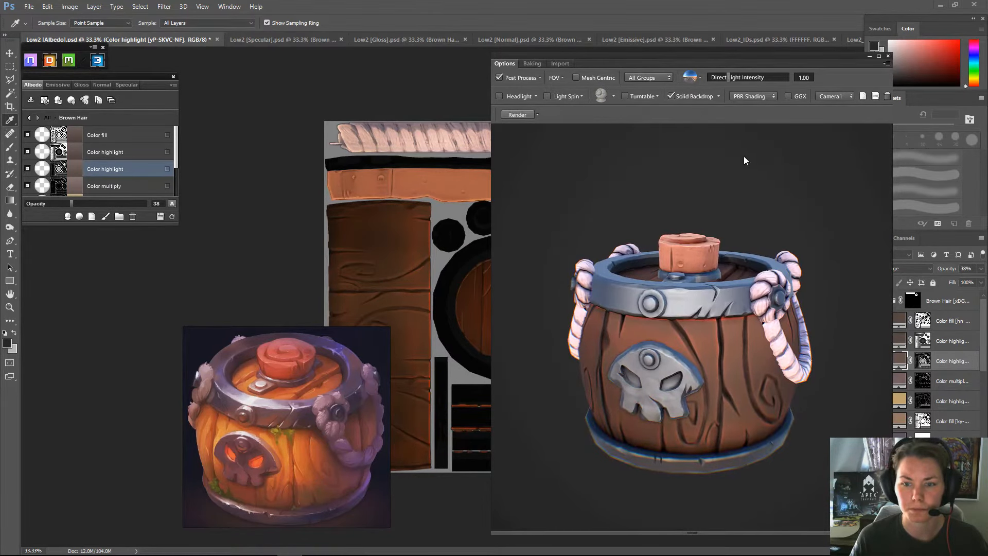
{"action": "left_click_drag", "start_coordinate": [773, 52], "coordinate": [629, 66]}
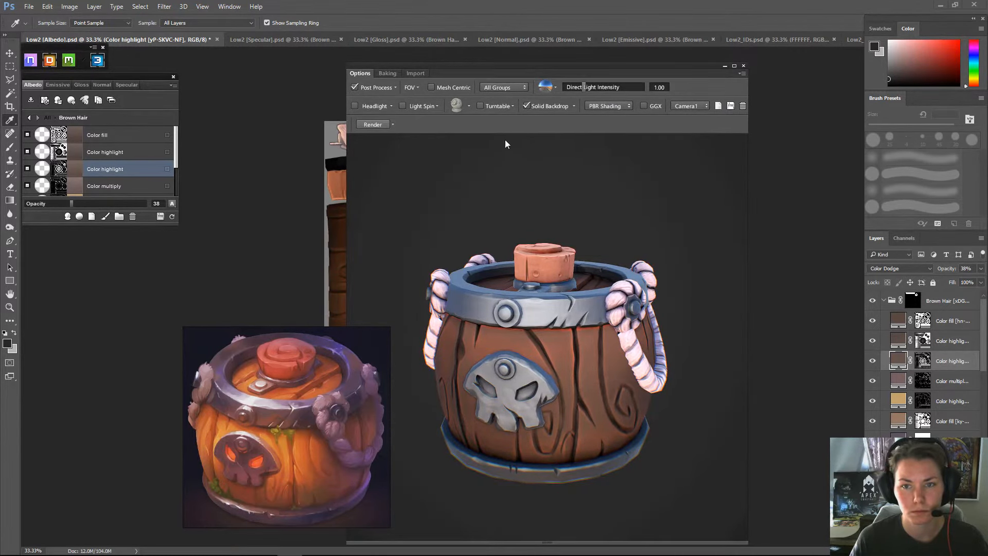
{"action": "left_click_drag", "start_coordinate": [667, 215], "coordinate": [586, 247]}
{"action": "scroll", "coordinate": [546, 317], "scroll_direction": "up", "scroll_amount": 8}
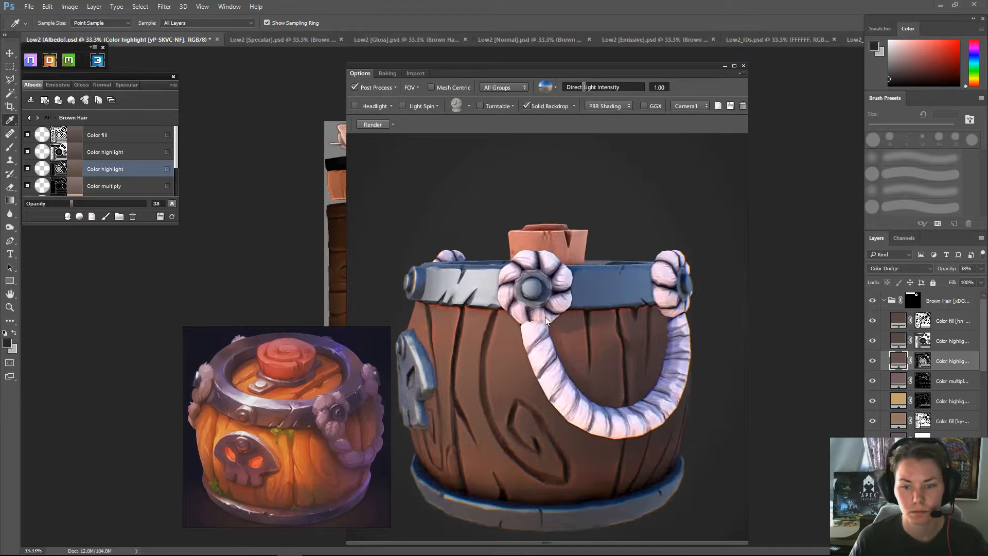
{"action": "scroll", "coordinate": [544, 317], "scroll_direction": "down", "scroll_amount": 8}
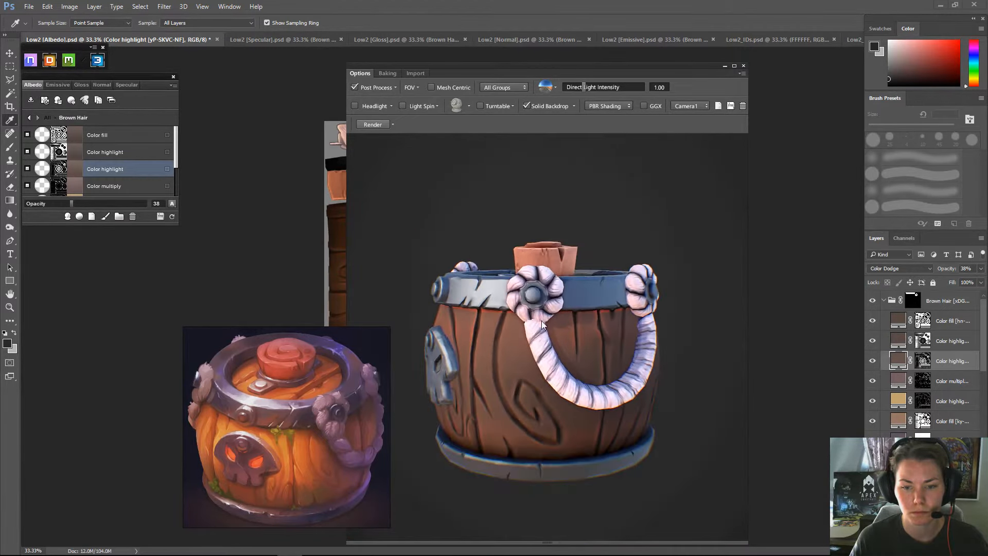
{"action": "left_click_drag", "start_coordinate": [542, 320], "coordinate": [604, 326]}
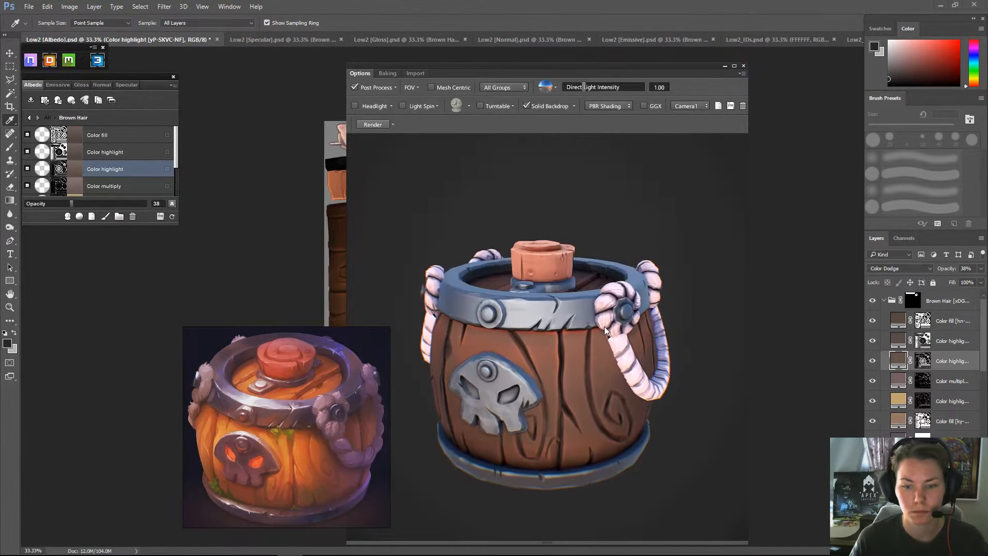
- Review the Brown Hair material's Gloss and Specular maps, and compare the Albedo with the group hidden and shown
{"action": "left_click", "coordinate": [85, 83]}
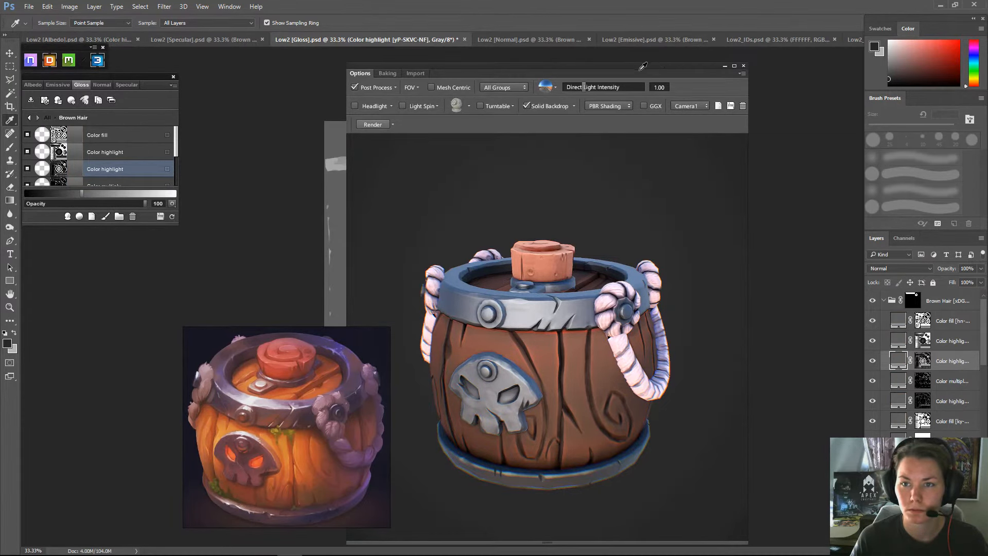
{"action": "left_click_drag", "start_coordinate": [635, 67], "coordinate": [725, 181]}
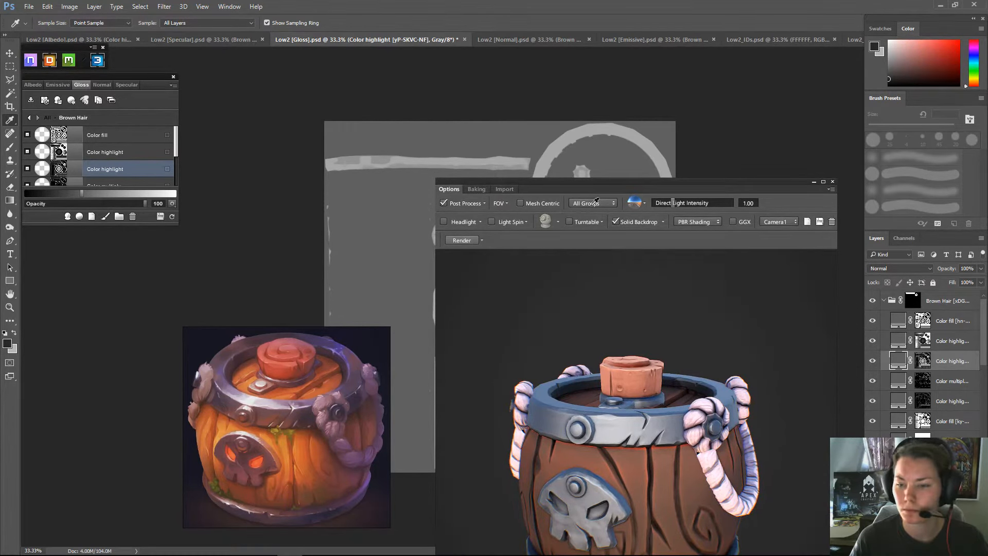
{"action": "left_click", "coordinate": [128, 86]}
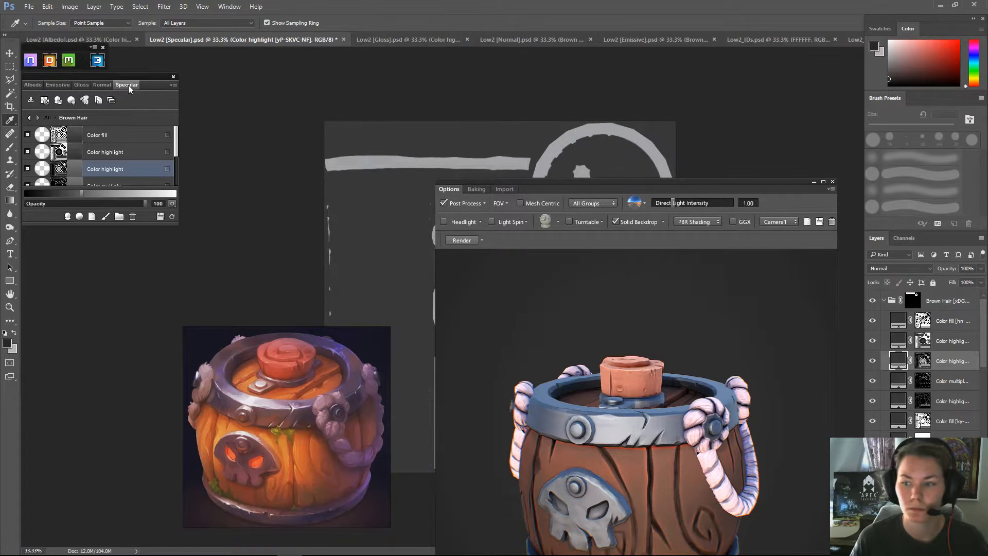
{"action": "left_click", "coordinate": [32, 85]}
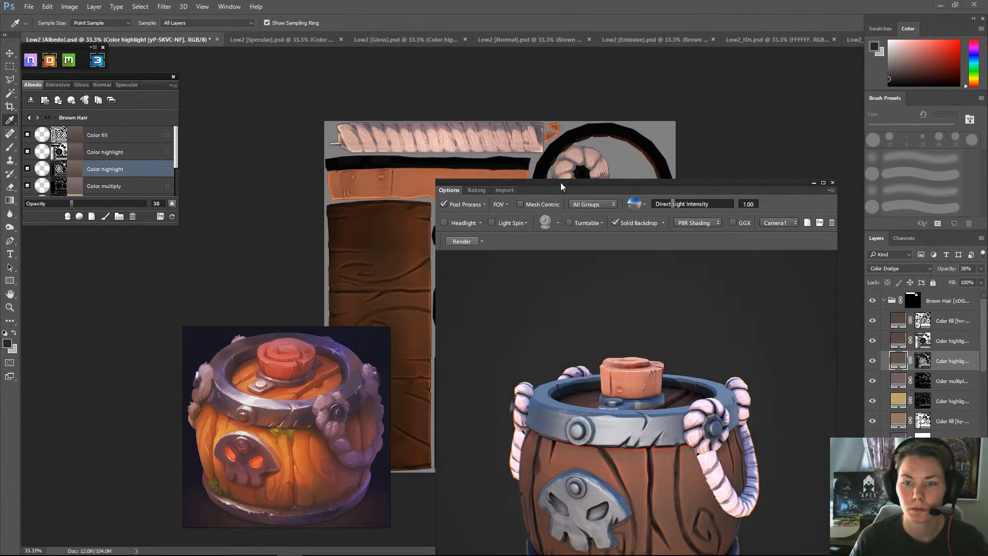
{"action": "left_click_drag", "start_coordinate": [560, 182], "coordinate": [523, 60]}
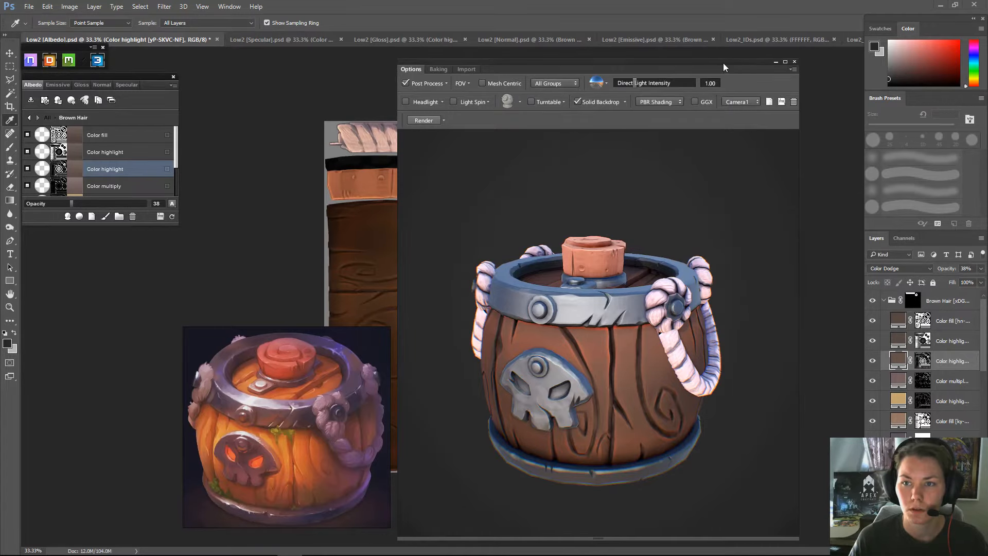
{"action": "left_click_drag", "start_coordinate": [721, 61], "coordinate": [734, 234]}
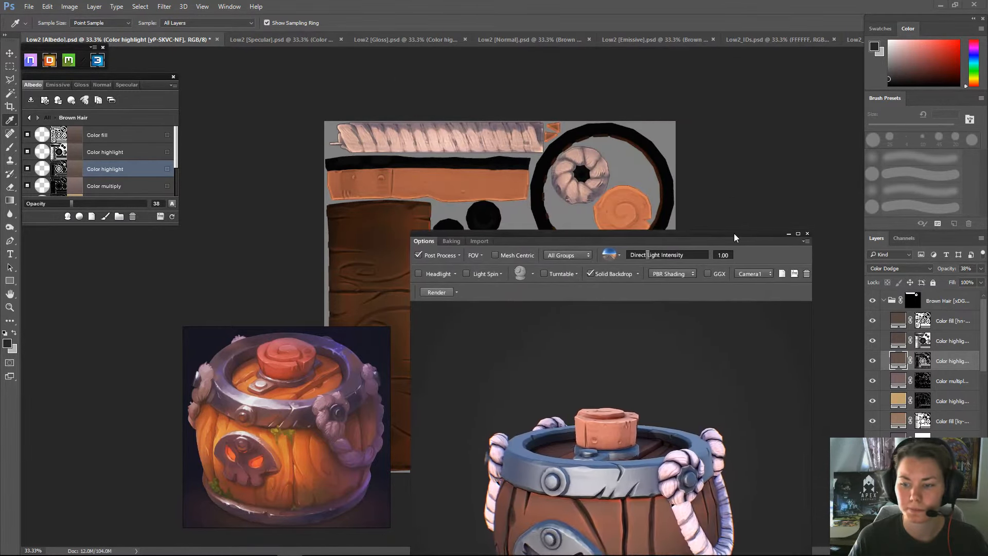
{"action": "left_click", "coordinate": [873, 302]}
{"action": "left_click", "coordinate": [873, 301]}
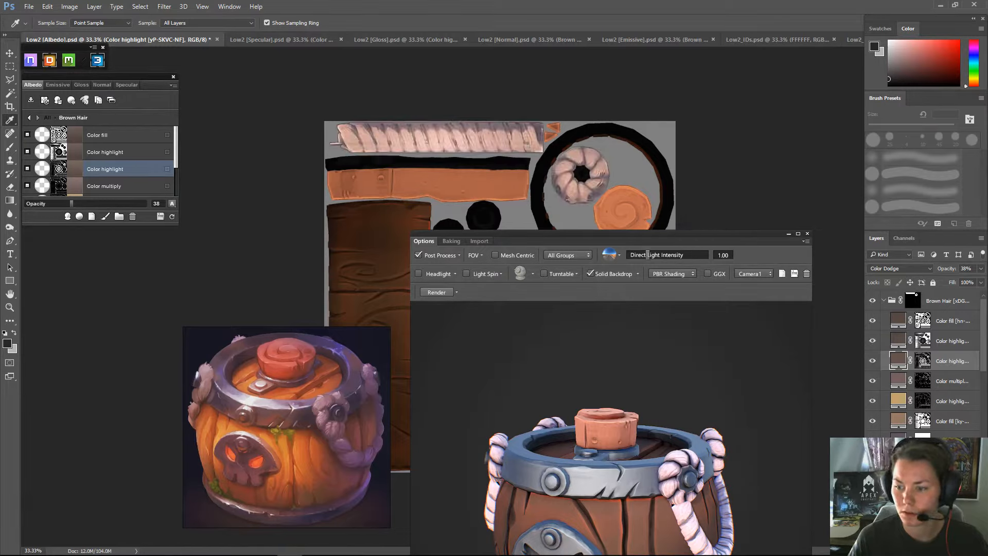
- Set the bottommost Color fill of the Brown Hair group to dark purple #332b35 in the Albedo and refresh the 3D preview
{"action": "double_click", "coordinate": [898, 437]}
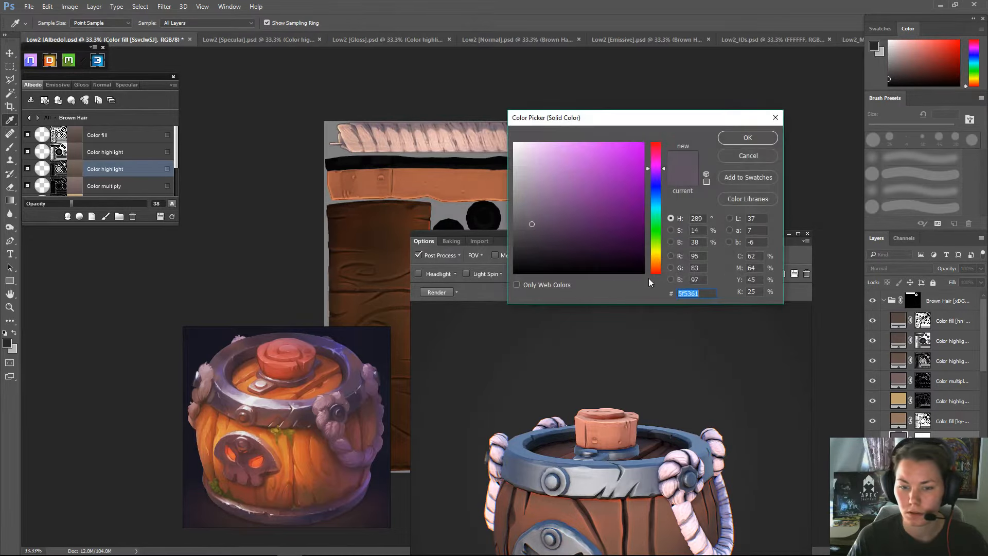
{"action": "left_click", "coordinate": [537, 227]}
{"action": "left_click_drag", "start_coordinate": [537, 227], "coordinate": [539, 246]}
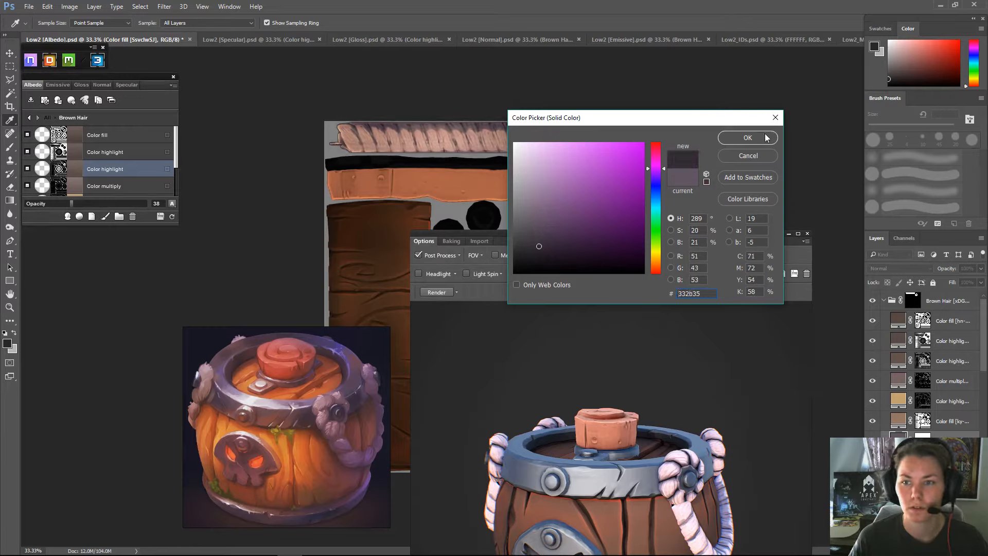
{"action": "key", "text": "Return"}
{"action": "left_click", "coordinate": [171, 217]}
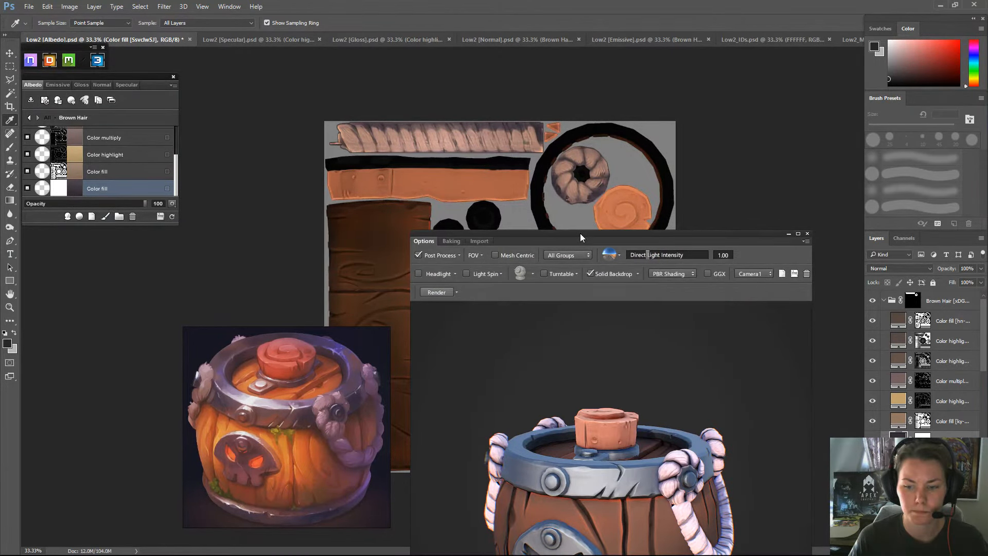
{"action": "left_click_drag", "start_coordinate": [588, 233], "coordinate": [615, 193]}
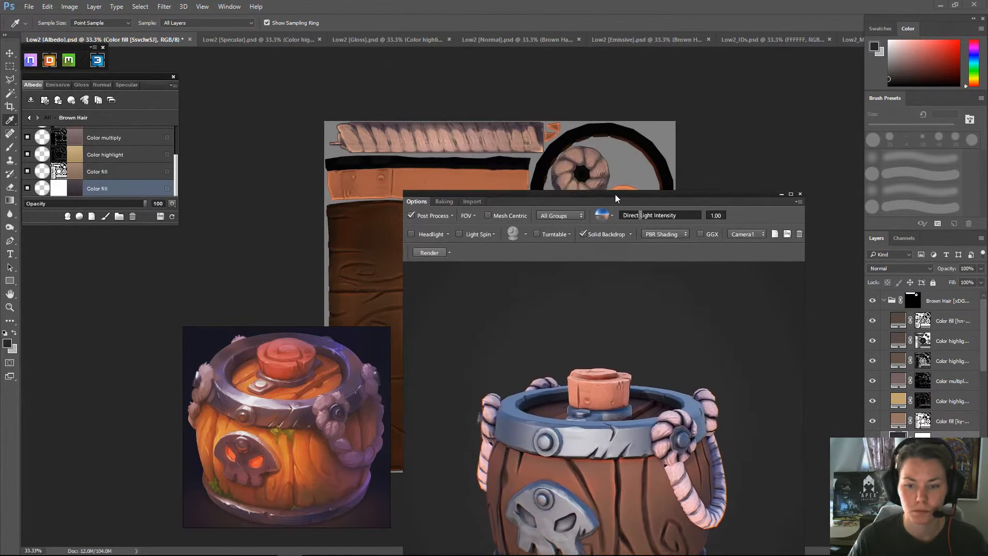
- Set the Brown Hair group's bottommost Color fill to #181818 in the Gloss map and compare the Color fill above it hidden and shown
{"action": "left_click", "coordinate": [79, 86]}
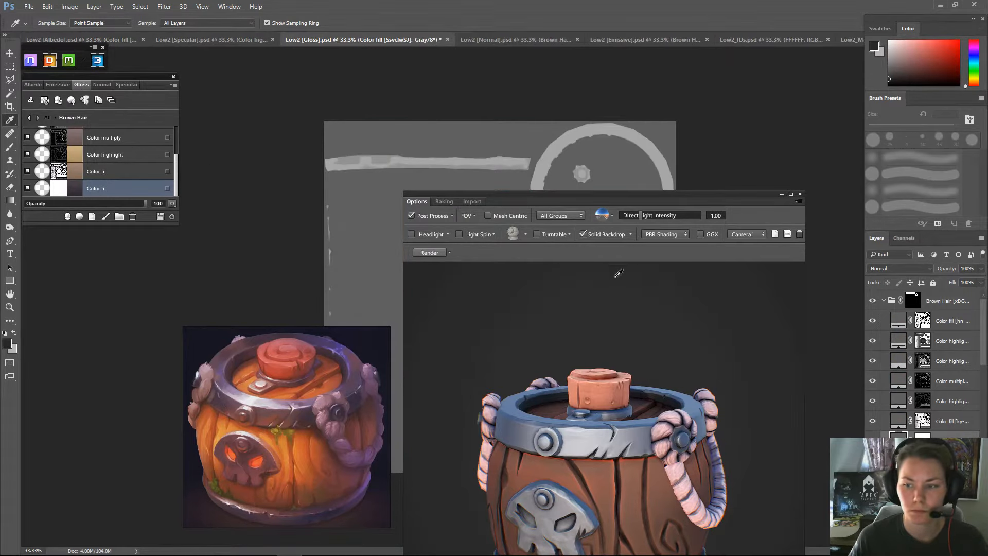
{"action": "left_click", "coordinate": [953, 321]}
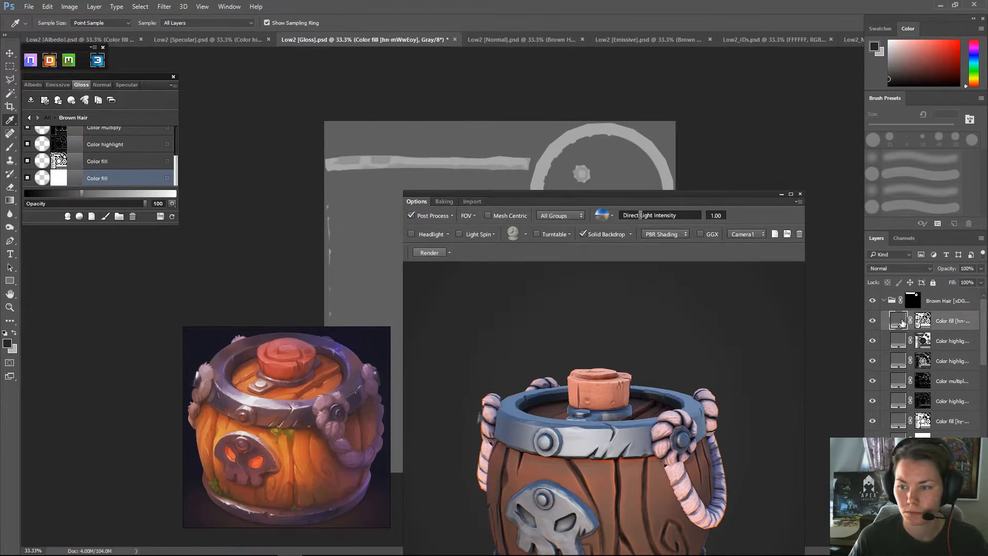
{"action": "double_click", "coordinate": [898, 320]}
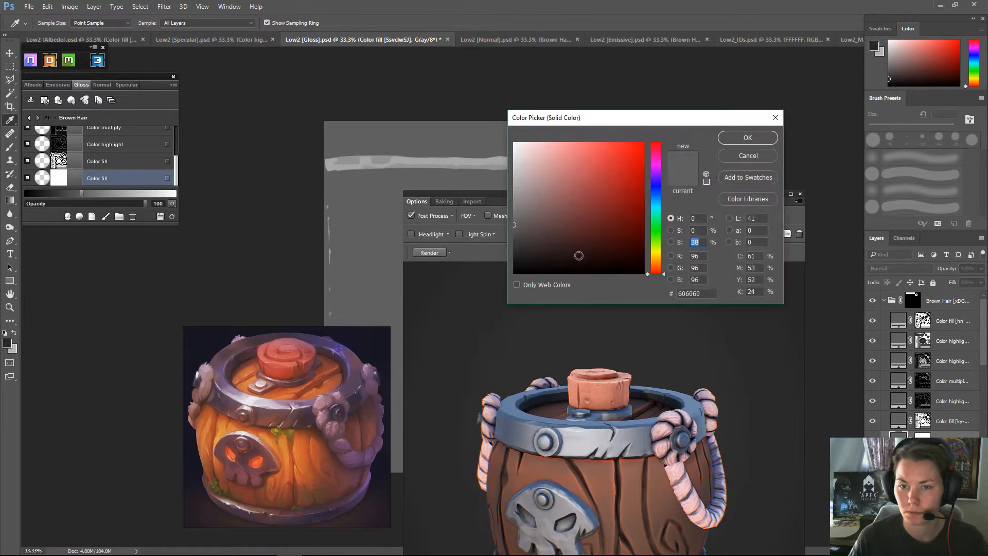
{"action": "left_click_drag", "start_coordinate": [515, 225], "coordinate": [514, 251]}
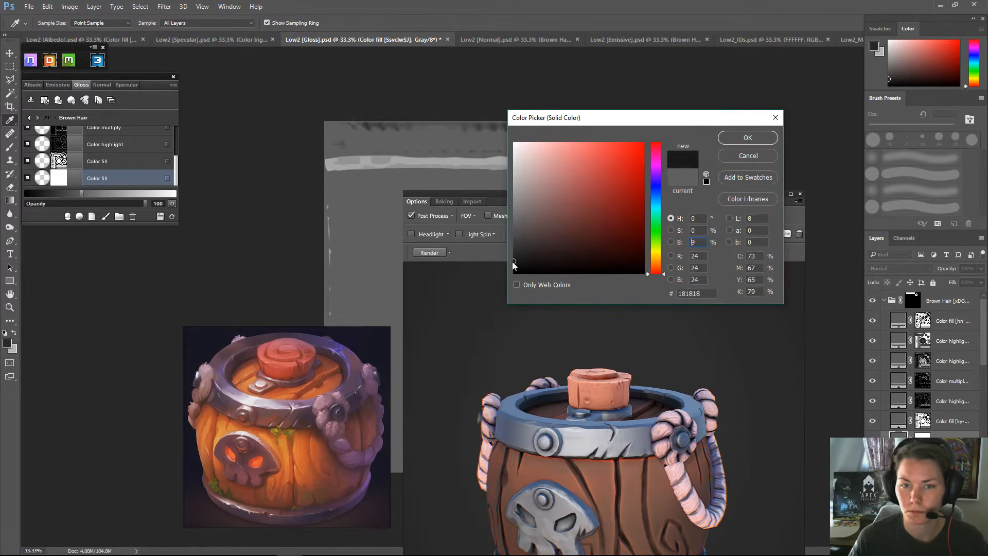
{"action": "left_click", "coordinate": [748, 137]}
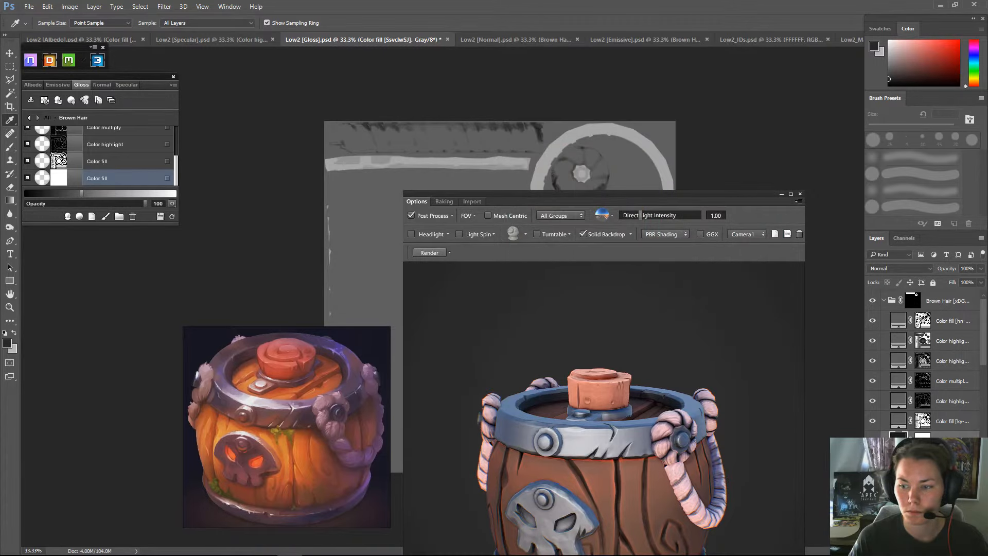
{"action": "left_click", "coordinate": [872, 423]}
{"action": "left_click", "coordinate": [873, 423]}
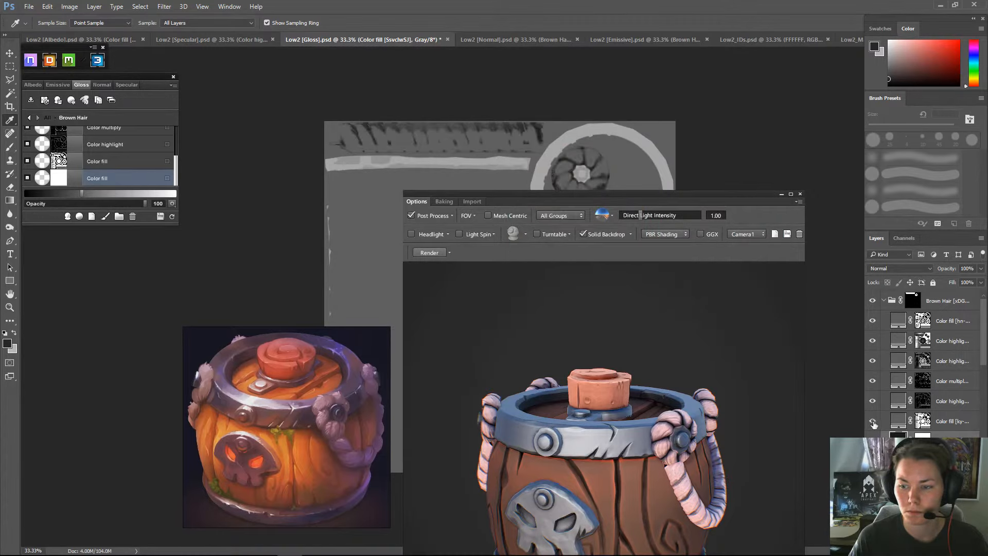
- Hide the six layers above the base color fill in the gloss map's Brown Hair group and refresh the 3D preview
{"action": "left_click", "coordinate": [873, 321]}
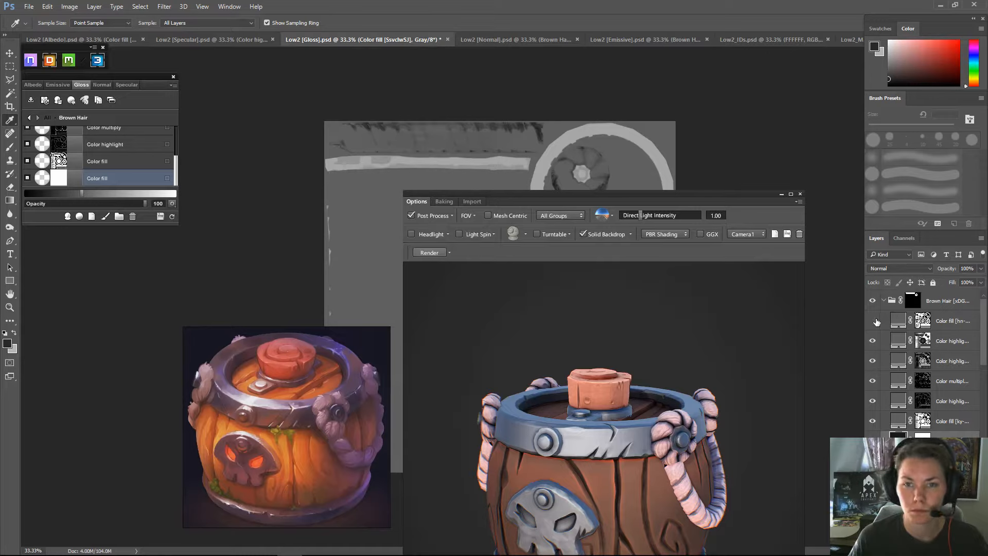
{"action": "left_click", "coordinate": [873, 341]}
{"action": "left_click", "coordinate": [874, 362]}
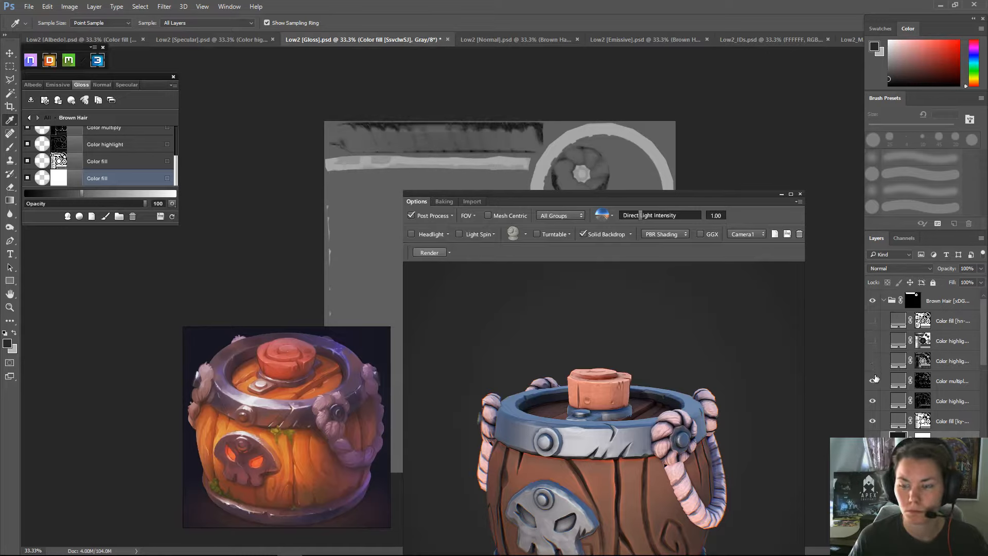
{"action": "left_click", "coordinate": [873, 382]}
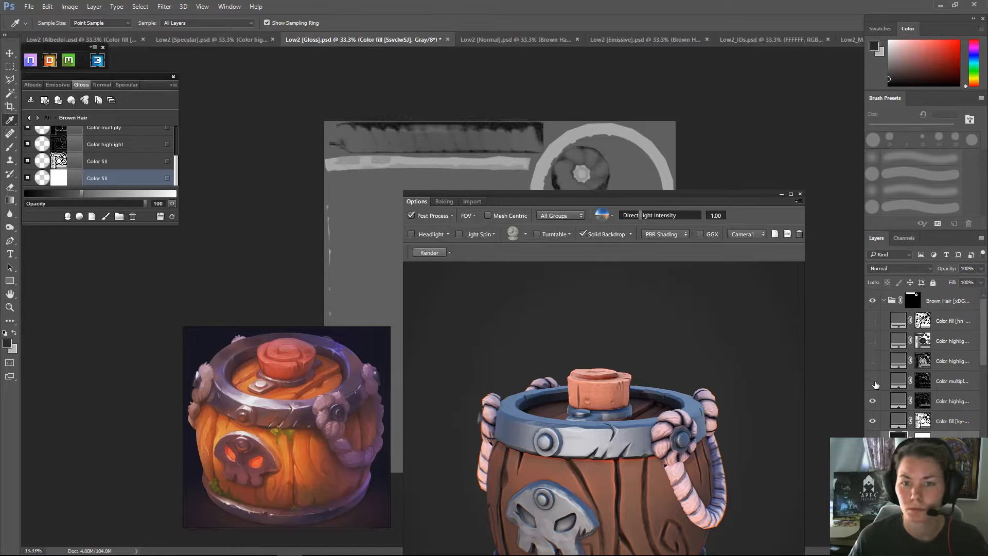
{"action": "left_click", "coordinate": [872, 401]}
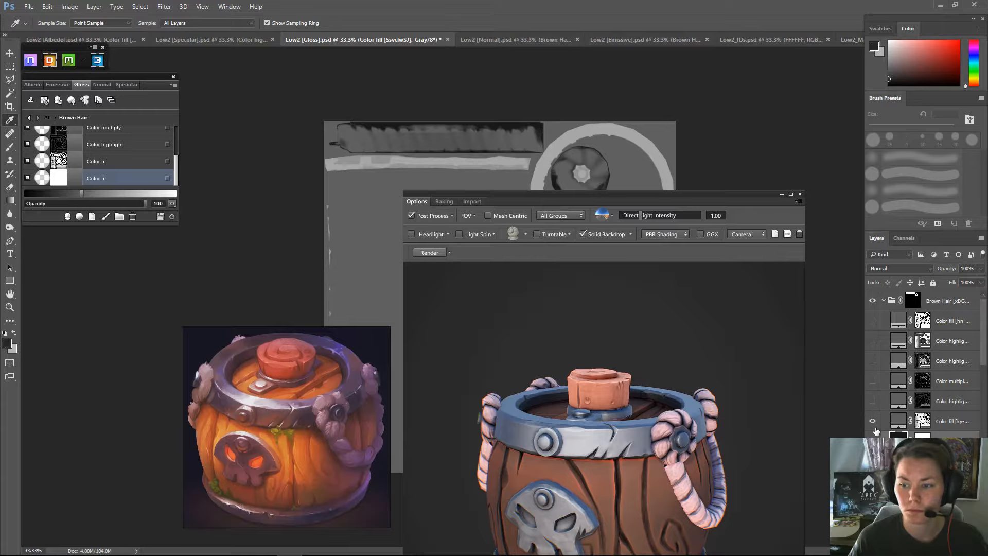
{"action": "left_click", "coordinate": [873, 421]}
{"action": "left_click", "coordinate": [873, 423]}
{"action": "left_click", "coordinate": [873, 425]}
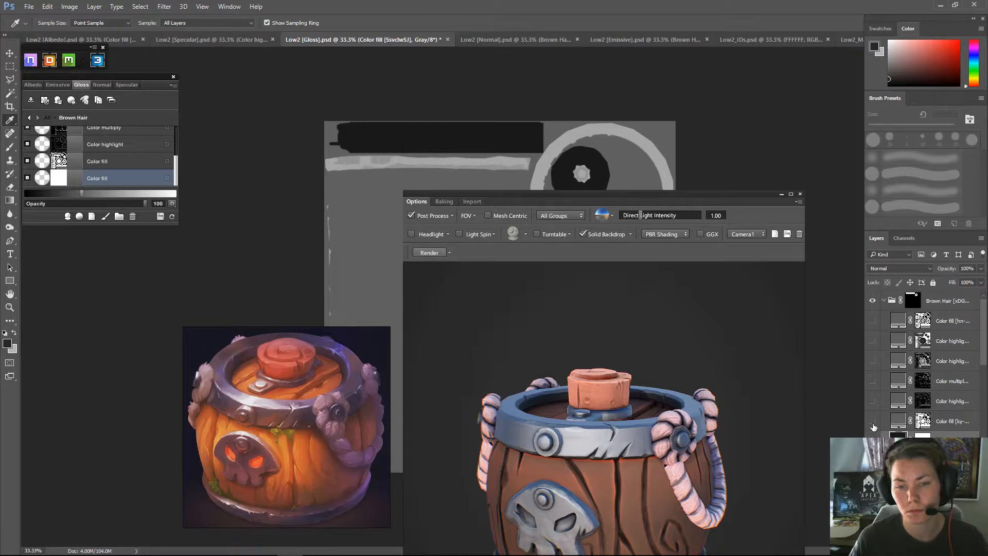
{"action": "left_click", "coordinate": [172, 217]}
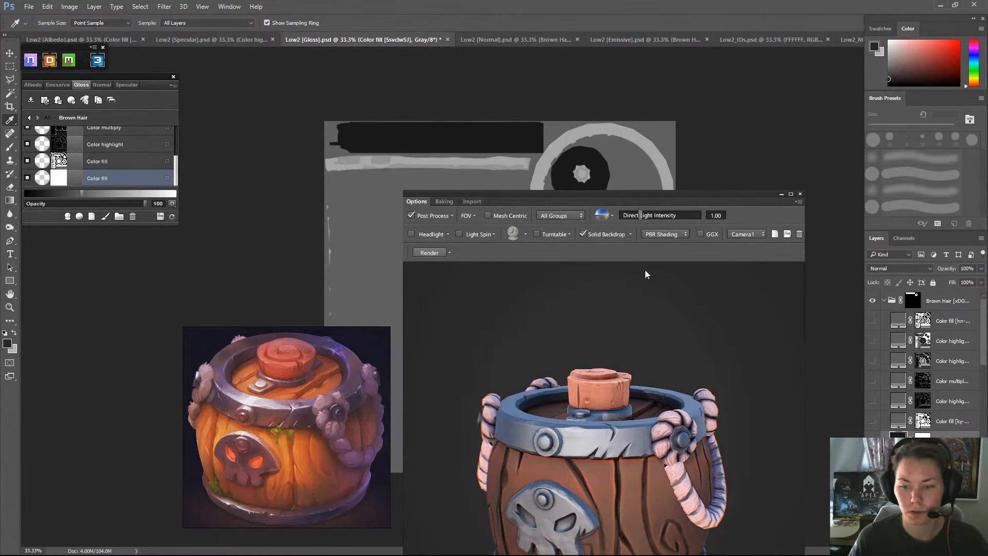
{"action": "left_click_drag", "start_coordinate": [737, 372], "coordinate": [743, 353]}
- In the specular map's Brown Hair group, hide the six layers above the base fill and set the base fill color to #1b1b1b
{"action": "left_click", "coordinate": [131, 84]}
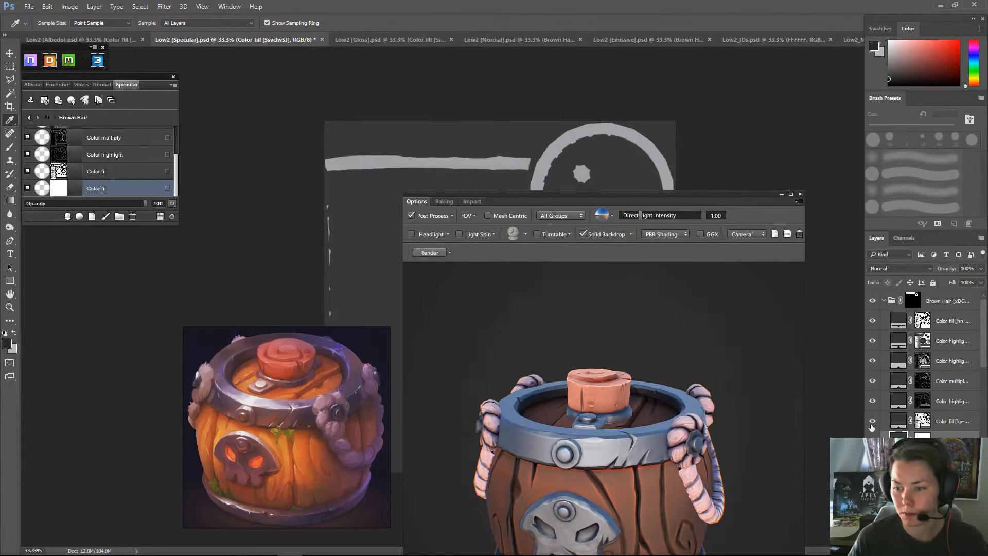
{"action": "left_click_drag", "start_coordinate": [871, 421], "coordinate": [872, 320]}
{"action": "double_click", "coordinate": [898, 440]}
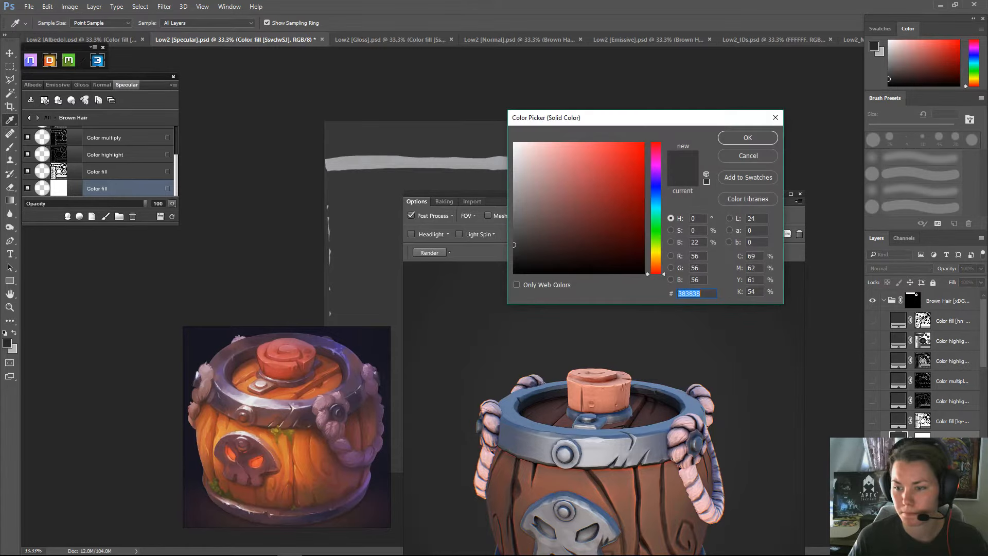
{"action": "left_click_drag", "start_coordinate": [514, 244], "coordinate": [511, 260]}
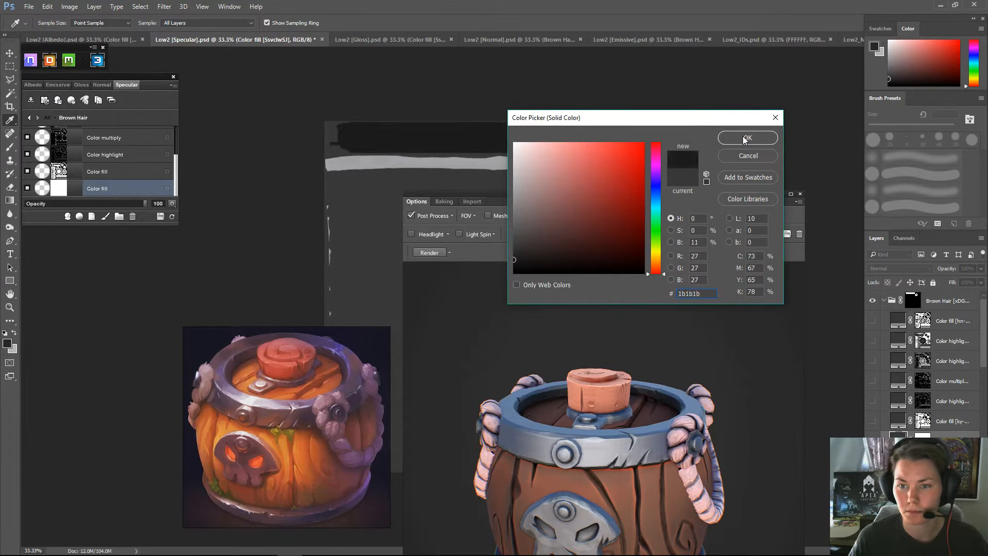
{"action": "left_click", "coordinate": [747, 137]}
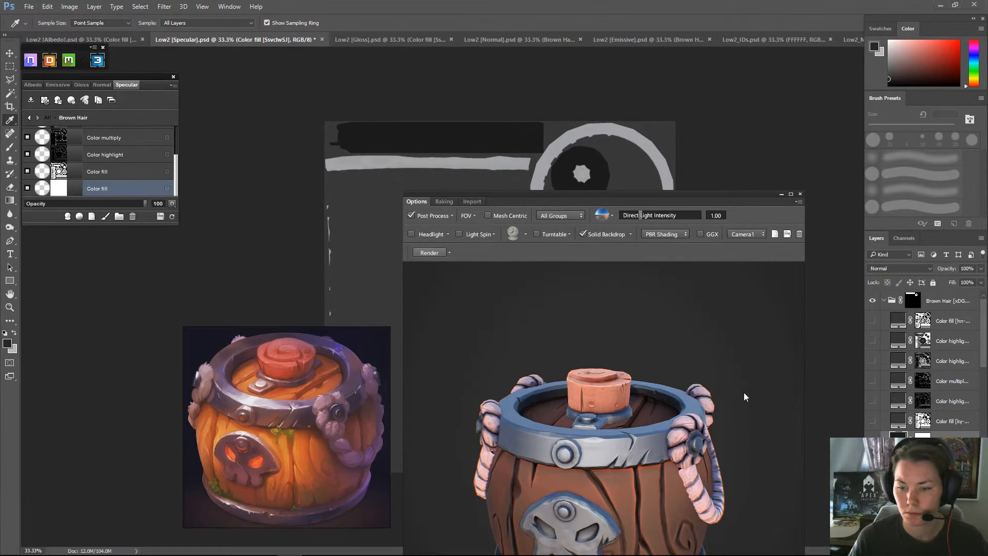
{"action": "left_click_drag", "start_coordinate": [743, 384], "coordinate": [759, 312]}
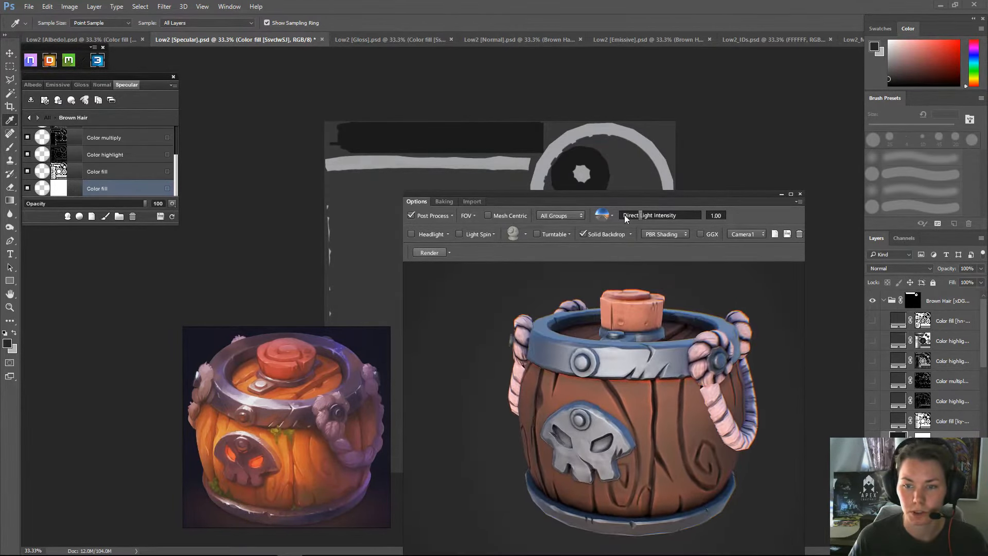
- Compare how the barrel's metal, wood and rope look under the different skybox lighting presets in the 3D preview
{"action": "left_click", "coordinate": [614, 215]}
{"action": "left_click", "coordinate": [601, 259]}
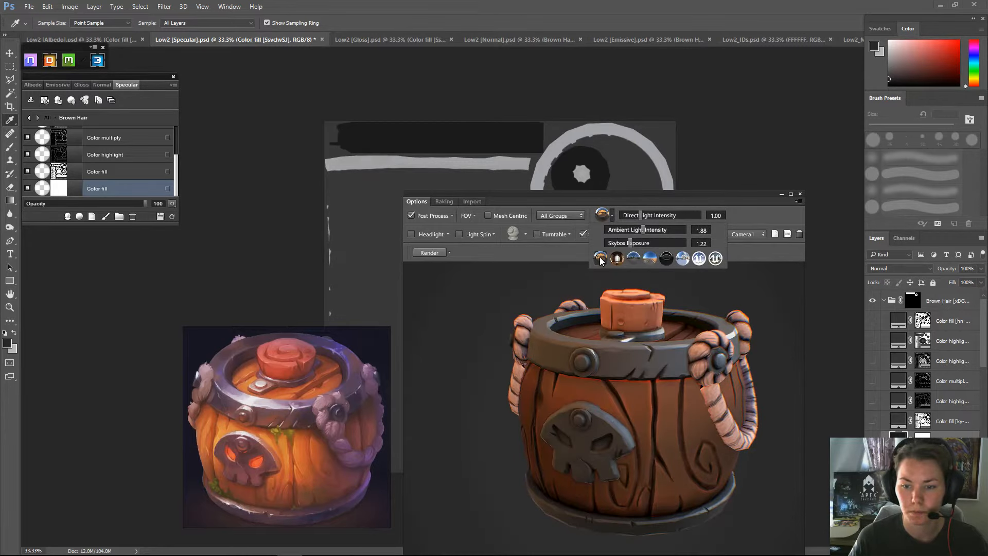
{"action": "left_click", "coordinate": [617, 259]}
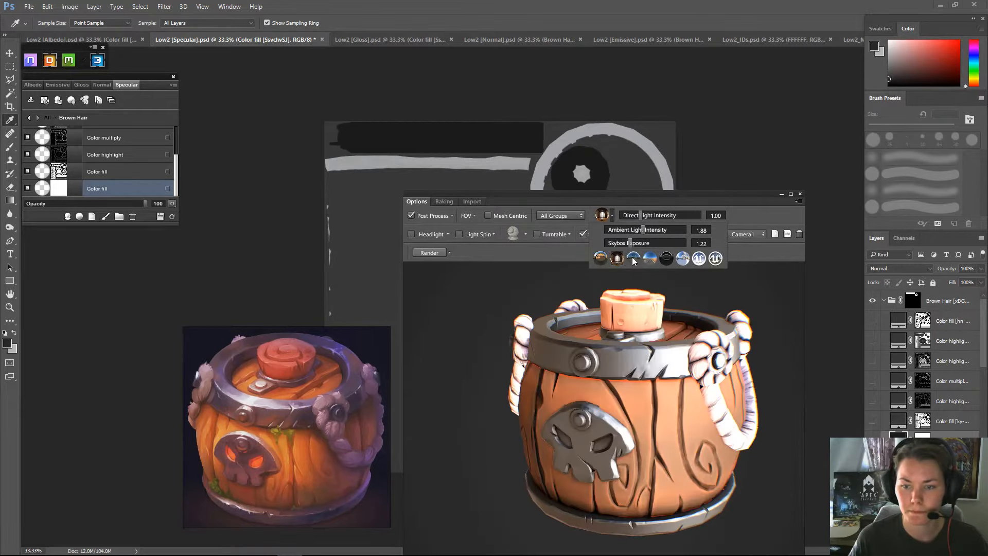
{"action": "left_click", "coordinate": [635, 259]}
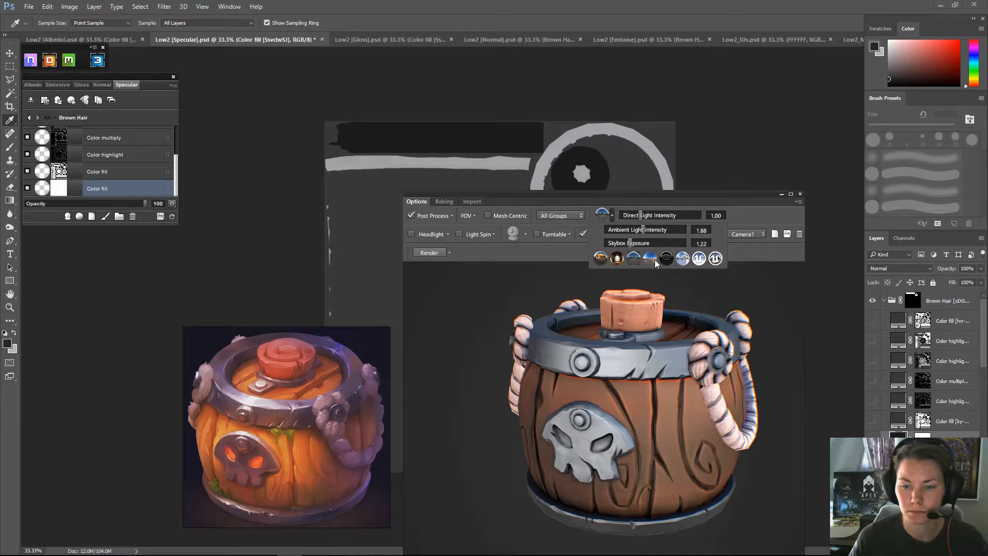
{"action": "left_click", "coordinate": [651, 259]}
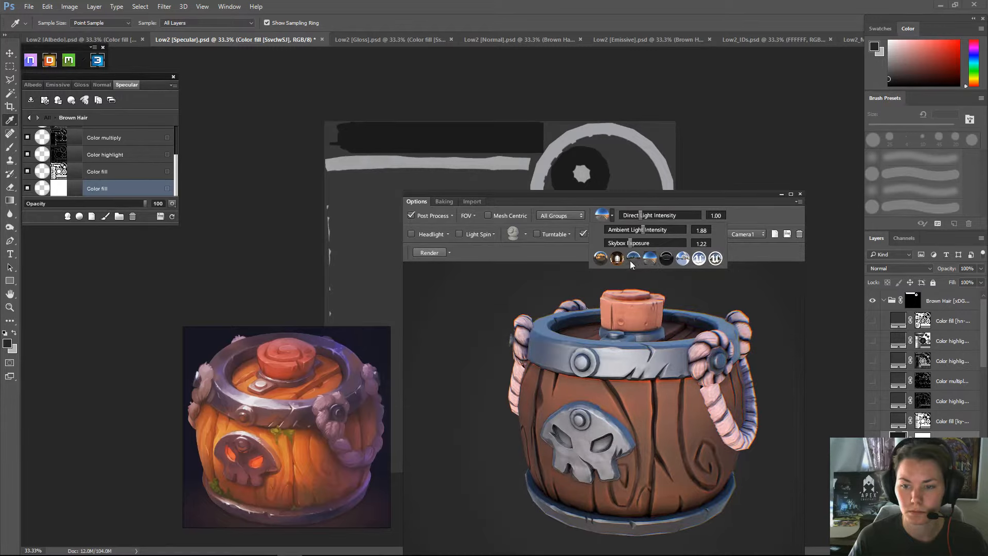
{"action": "left_click", "coordinate": [632, 260]}
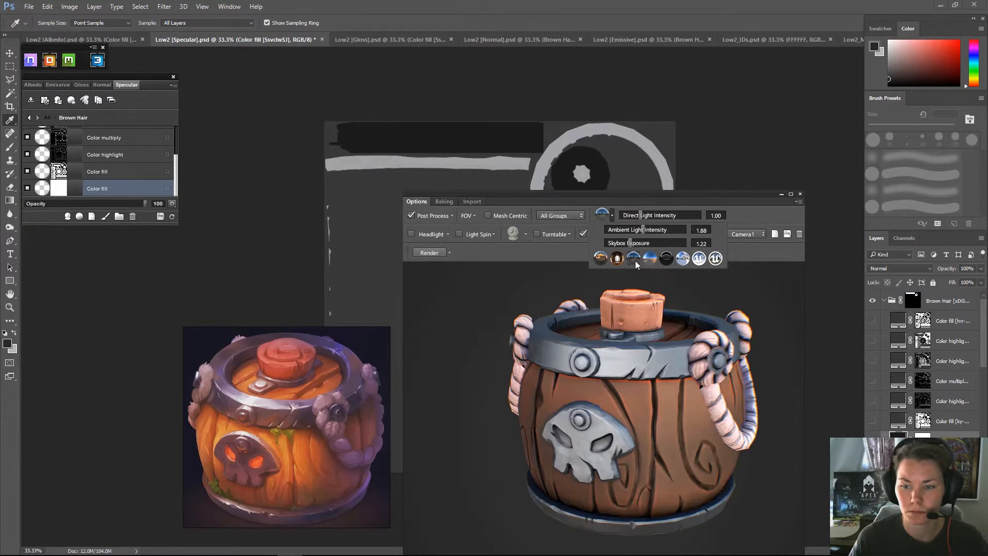
{"action": "left_click", "coordinate": [683, 259]}
{"action": "left_click", "coordinate": [716, 259]}
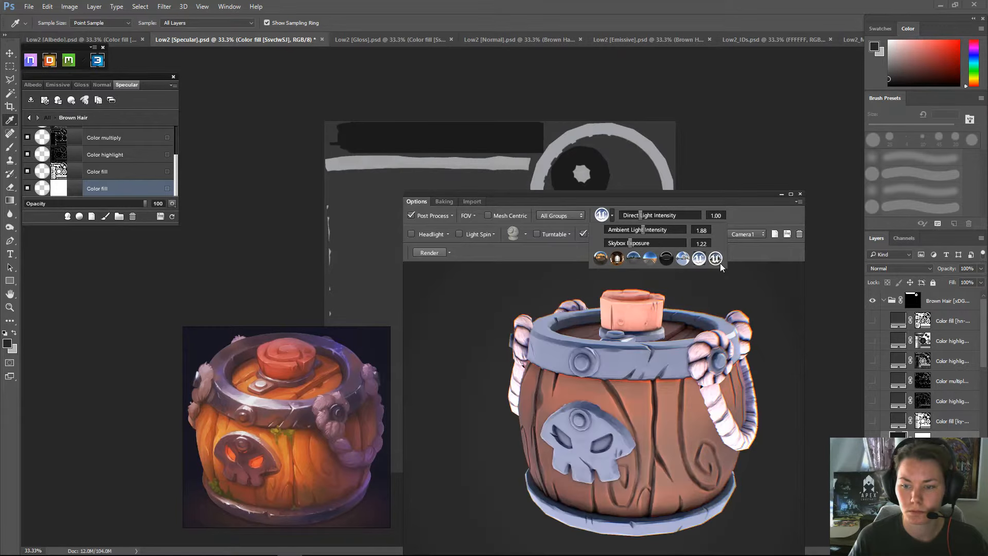
{"action": "left_click", "coordinate": [719, 263]}
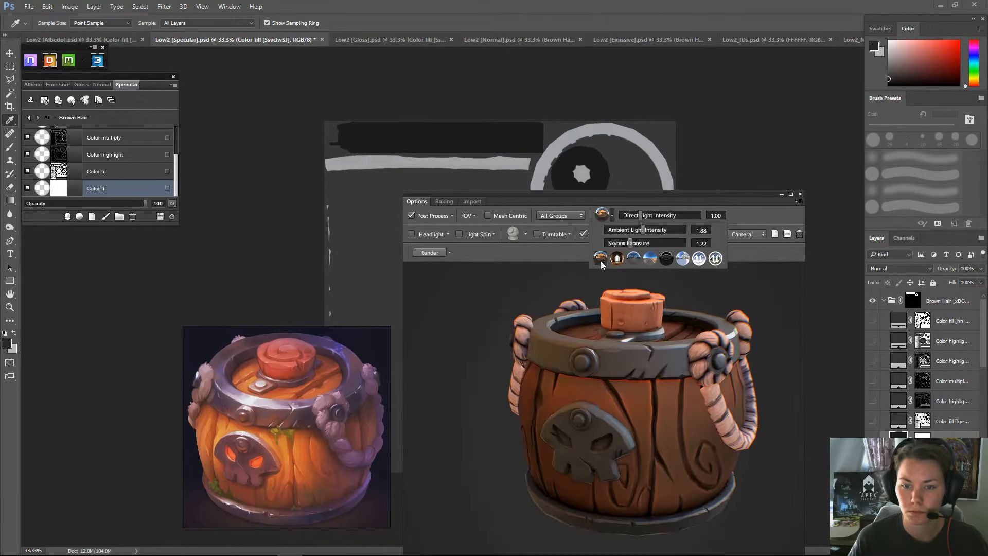
{"action": "left_click", "coordinate": [618, 259]}
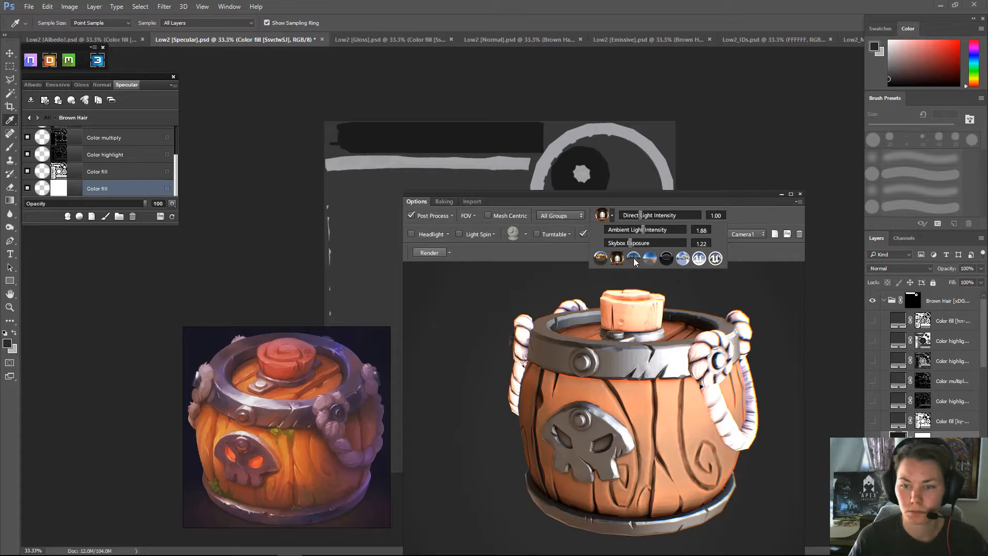
- Lower the ambient light intensity to 1.31, compare the skyboxes again and settle on the blue-sky one
{"action": "left_click_drag", "start_coordinate": [644, 229], "coordinate": [630, 228]}
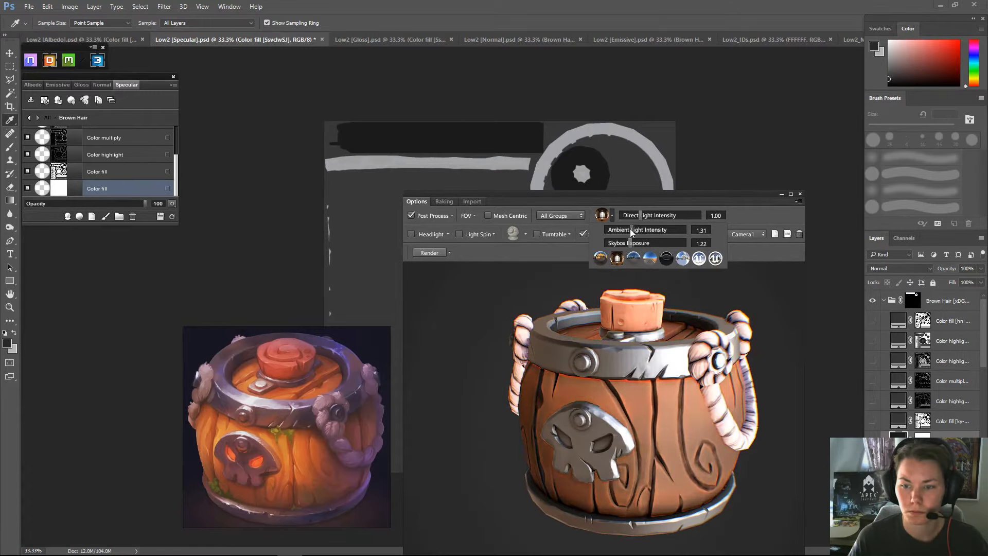
{"action": "left_click", "coordinate": [636, 259]}
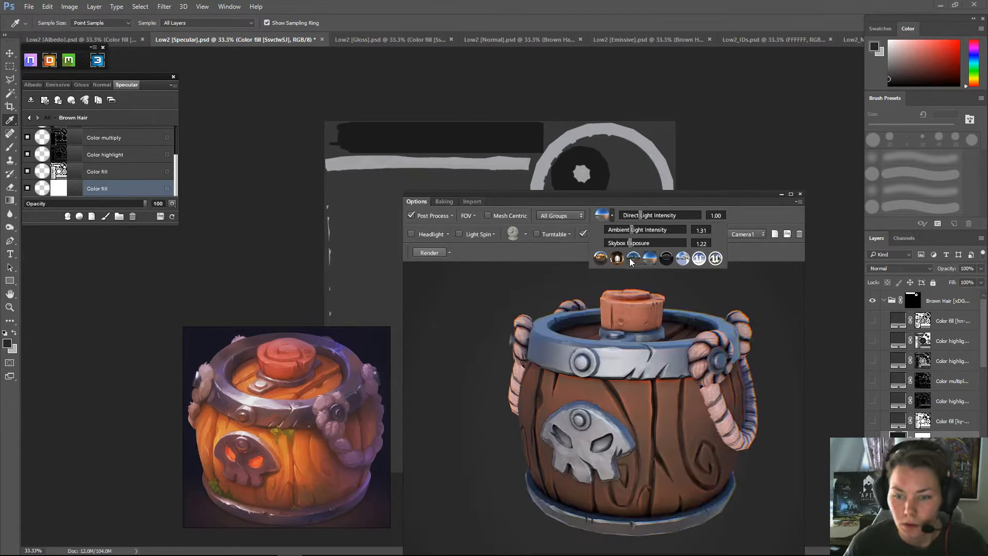
{"action": "left_click", "coordinate": [649, 258]}
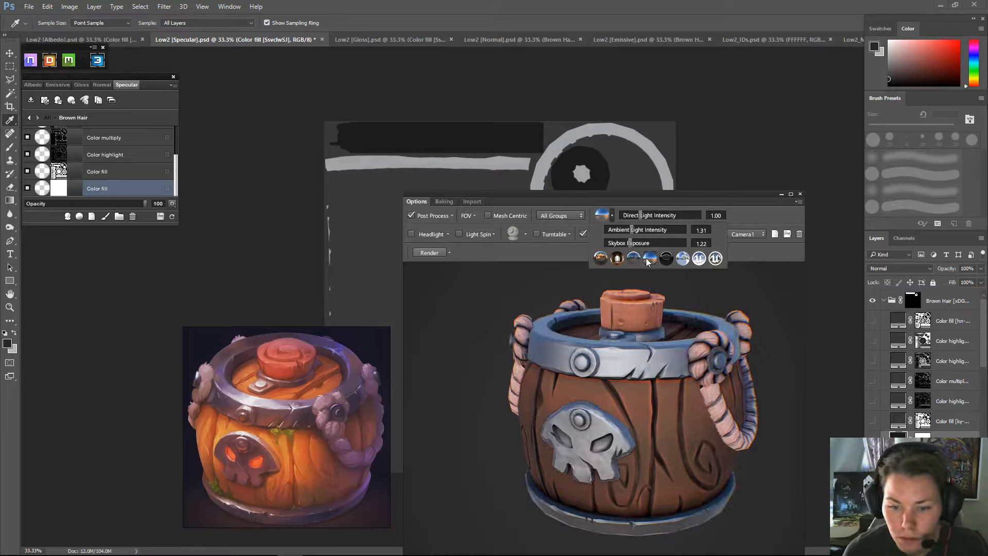
{"action": "left_click", "coordinate": [634, 259]}
{"action": "left_click", "coordinate": [652, 259]}
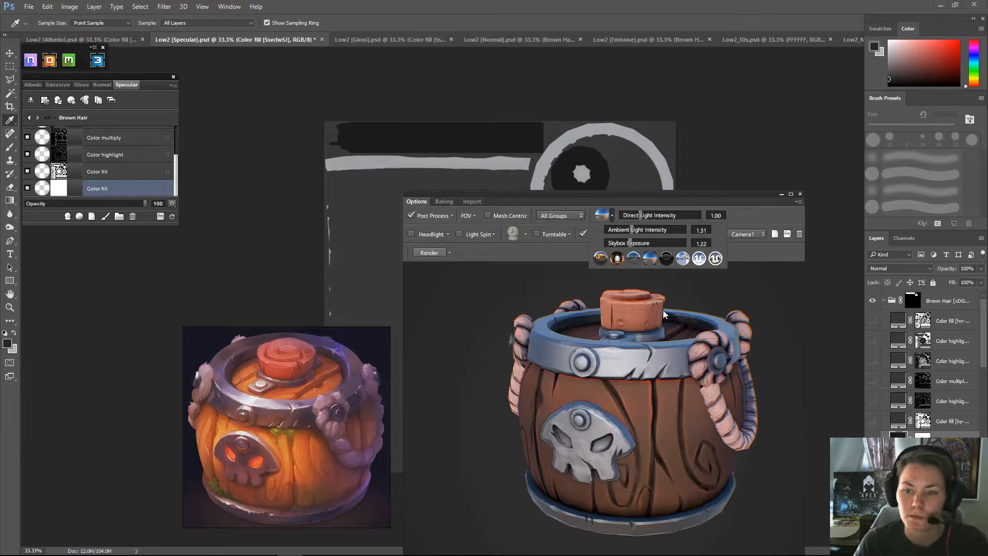
{"action": "left_click", "coordinate": [617, 260]}
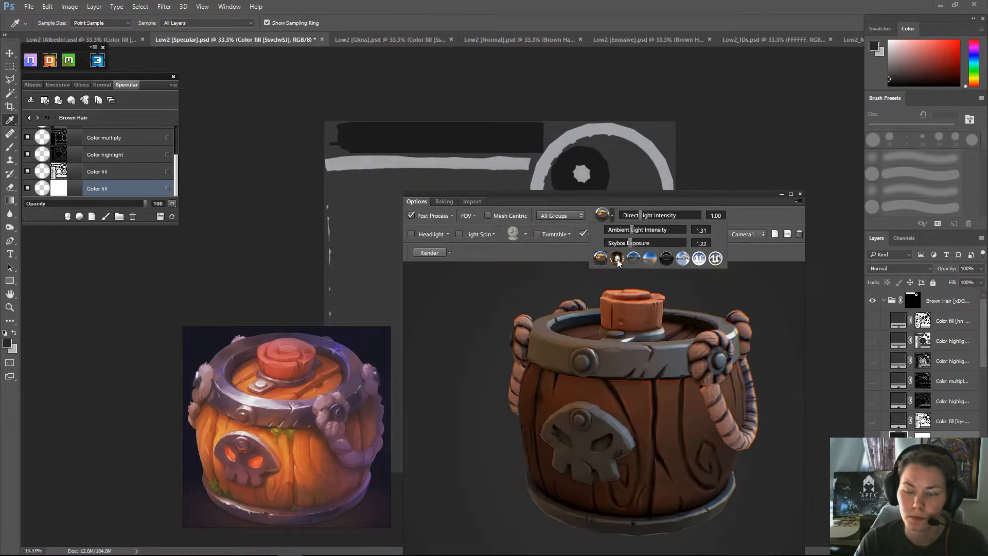
{"action": "left_click", "coordinate": [631, 260]}
{"action": "left_click", "coordinate": [650, 259]}
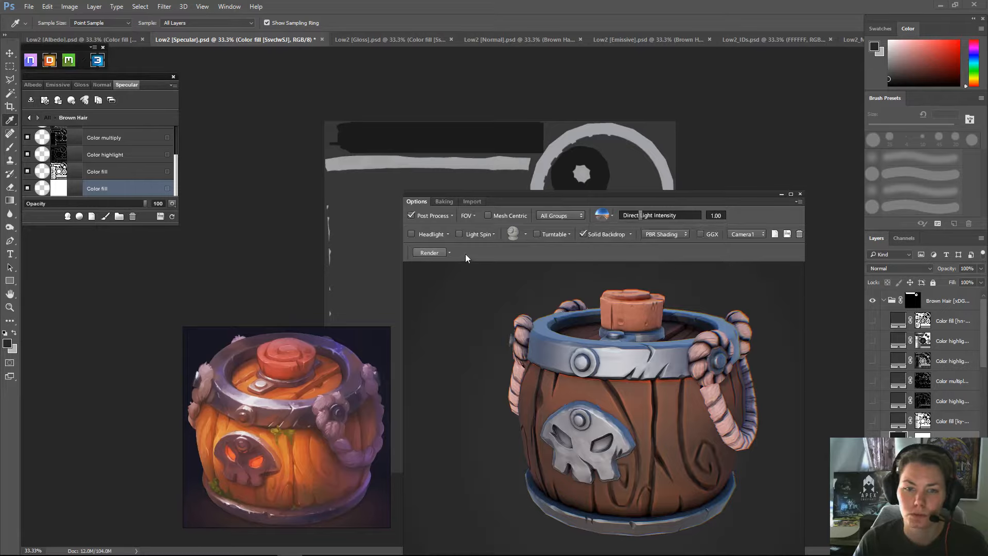
- Toggle the preview's Headlight on and off to compare its effect on the barrel, leaving it off
{"action": "left_click", "coordinate": [412, 234]}
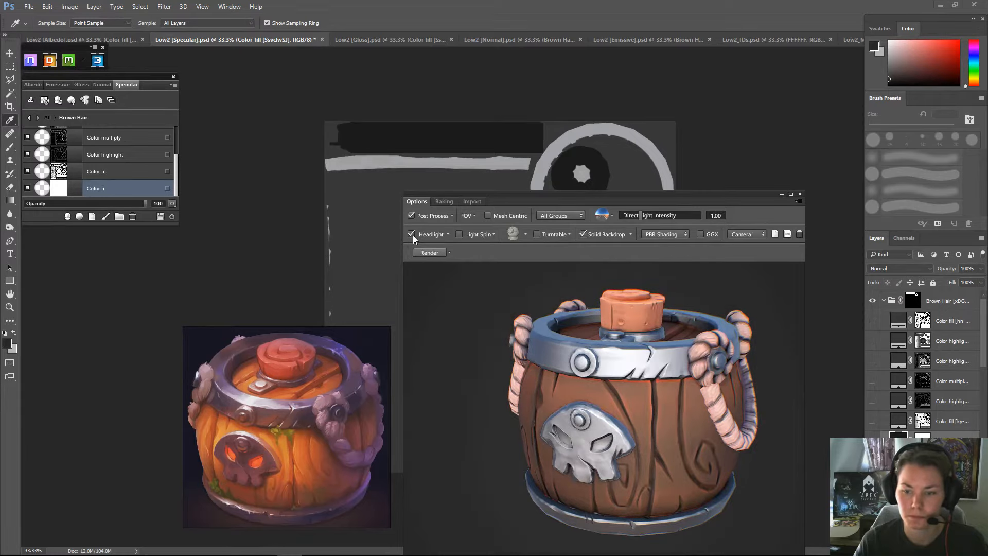
{"action": "left_click", "coordinate": [413, 234]}
{"action": "left_click", "coordinate": [412, 234]}
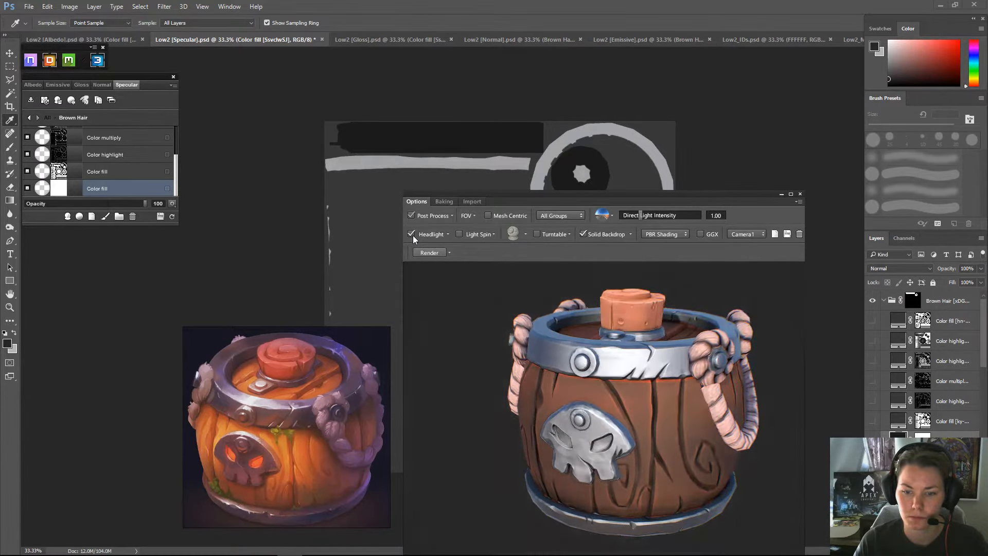
{"action": "left_click", "coordinate": [412, 234]}
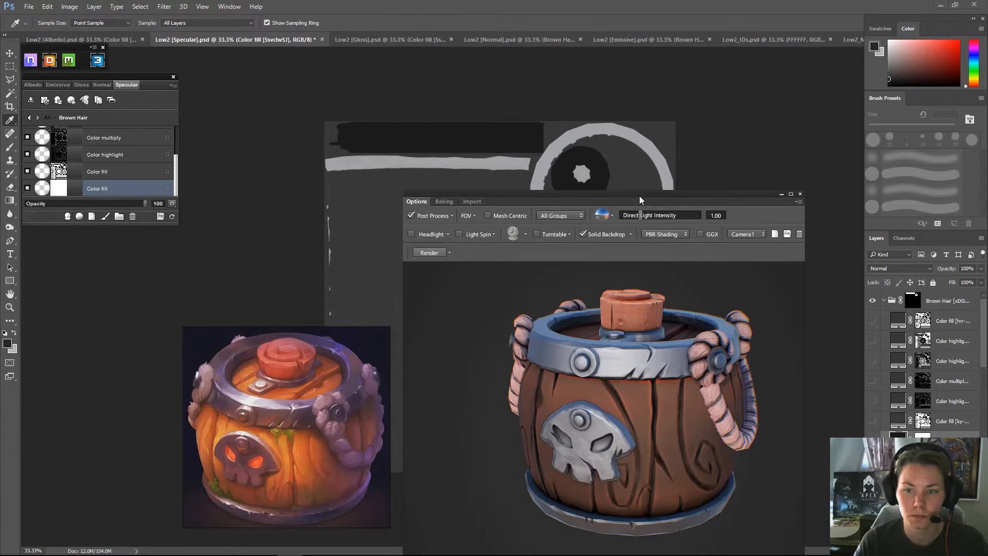
- Move the 3D preview window higher and display only the Albedo channel, examining the barrel from several angles
{"action": "left_click_drag", "start_coordinate": [639, 195], "coordinate": [641, 63]}
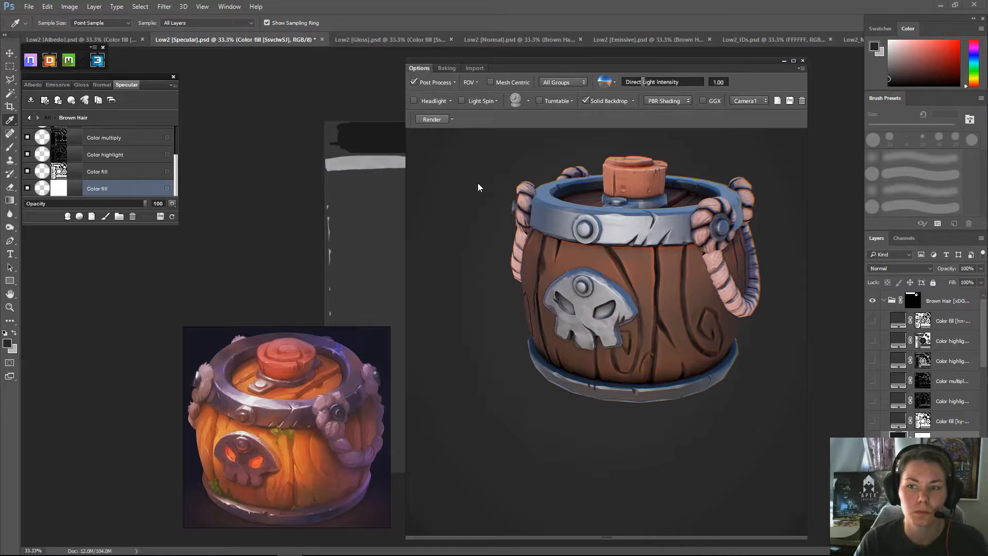
{"action": "left_click", "coordinate": [674, 100]}
{"action": "left_click", "coordinate": [671, 123]}
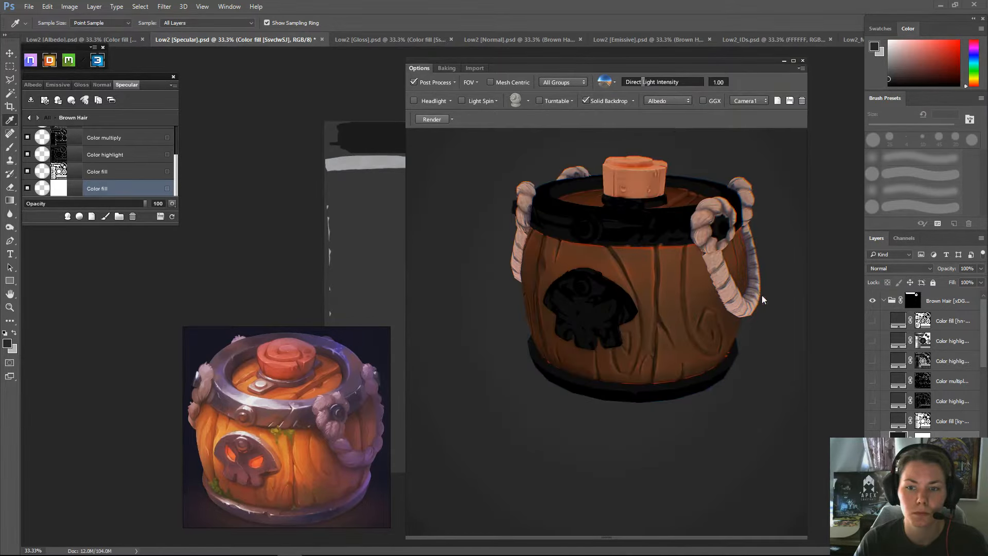
{"action": "left_click_drag", "start_coordinate": [755, 362], "coordinate": [767, 338]}
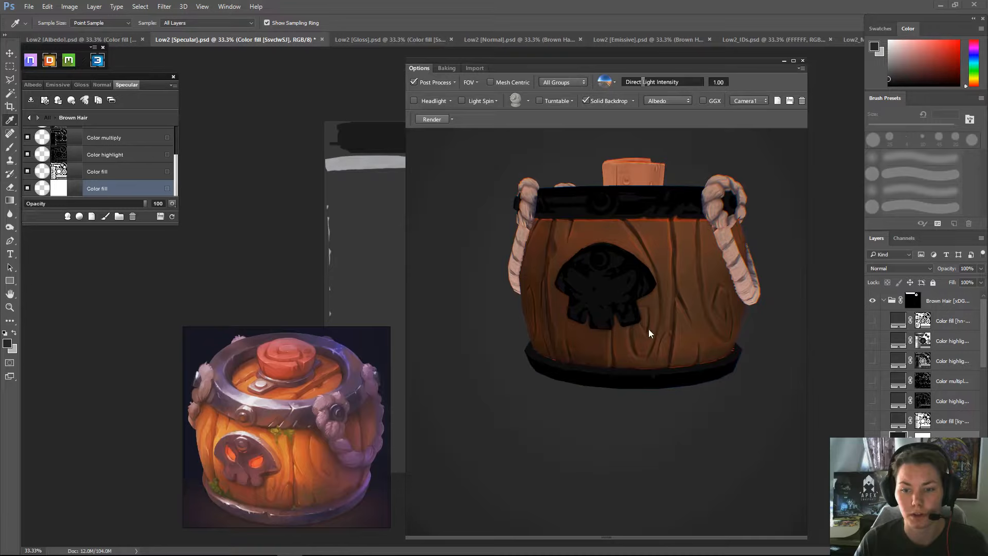
{"action": "left_click_drag", "start_coordinate": [648, 330], "coordinate": [614, 381]}
{"action": "left_click_drag", "start_coordinate": [676, 187], "coordinate": [647, 306]}
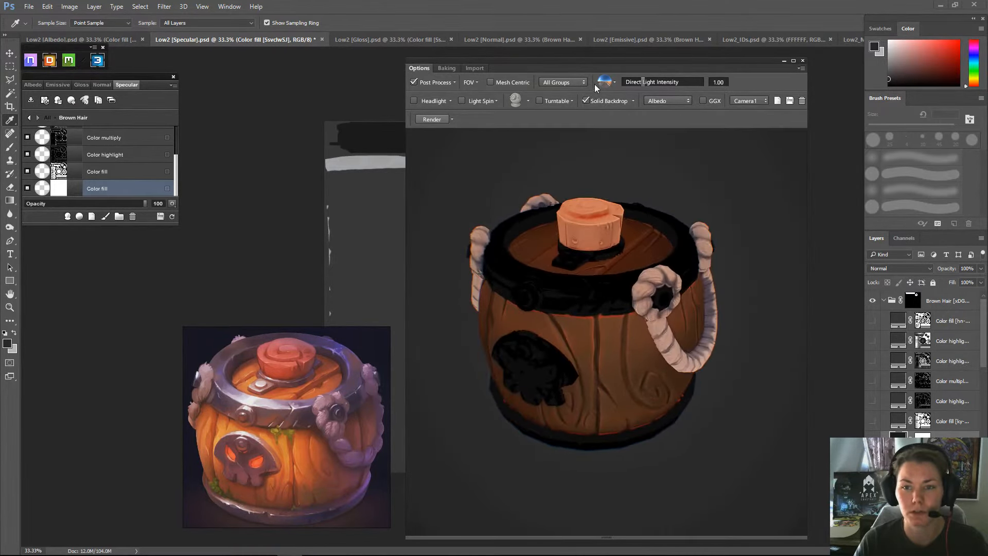
- Compare the barrel's PBR Shading, Specular, AO and Bump views in the 3D preview, then return to Albedo and inspect it
{"action": "left_click", "coordinate": [681, 101]}
{"action": "left_click", "coordinate": [668, 110]}
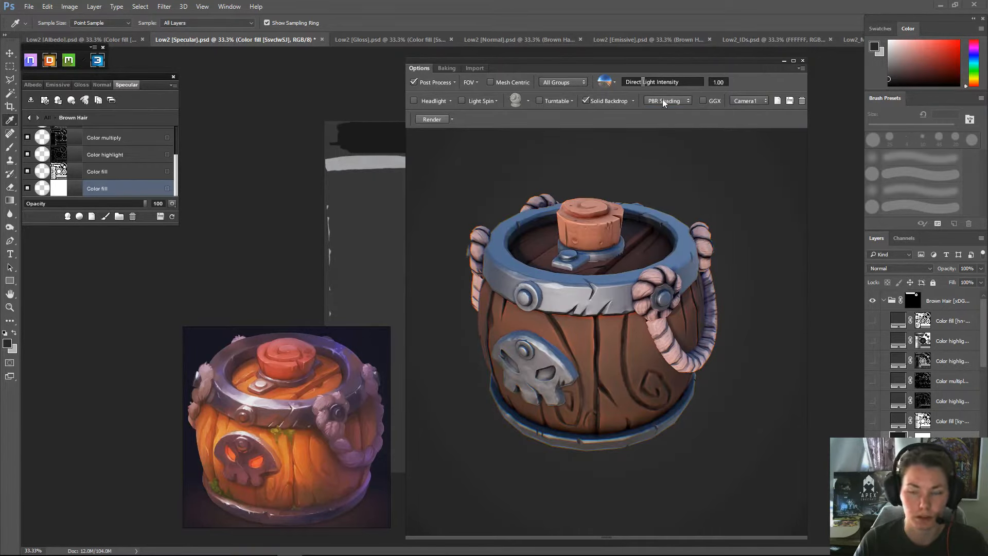
{"action": "left_click", "coordinate": [662, 101]}
{"action": "left_click", "coordinate": [664, 141]}
{"action": "left_click", "coordinate": [672, 104]}
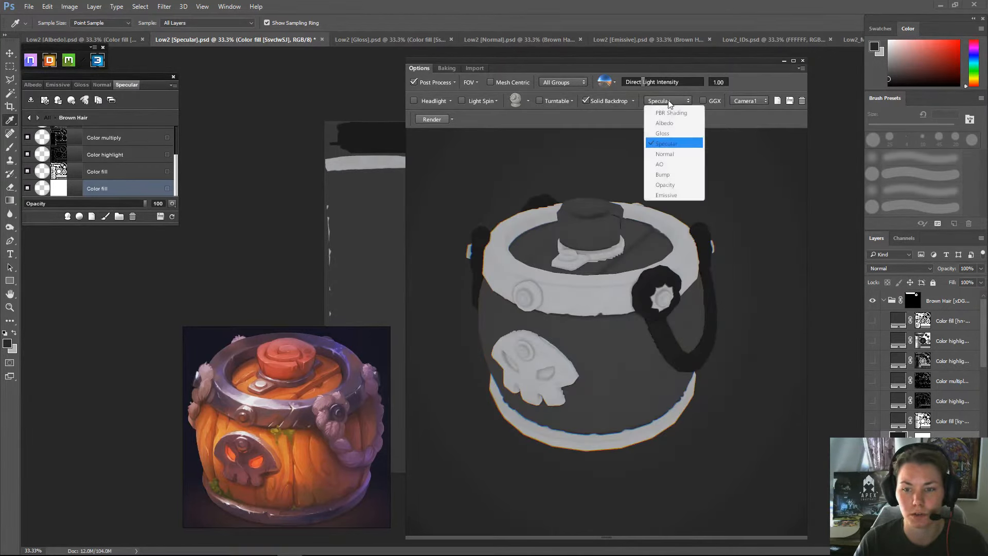
{"action": "left_click", "coordinate": [667, 164]}
{"action": "left_click", "coordinate": [674, 100]}
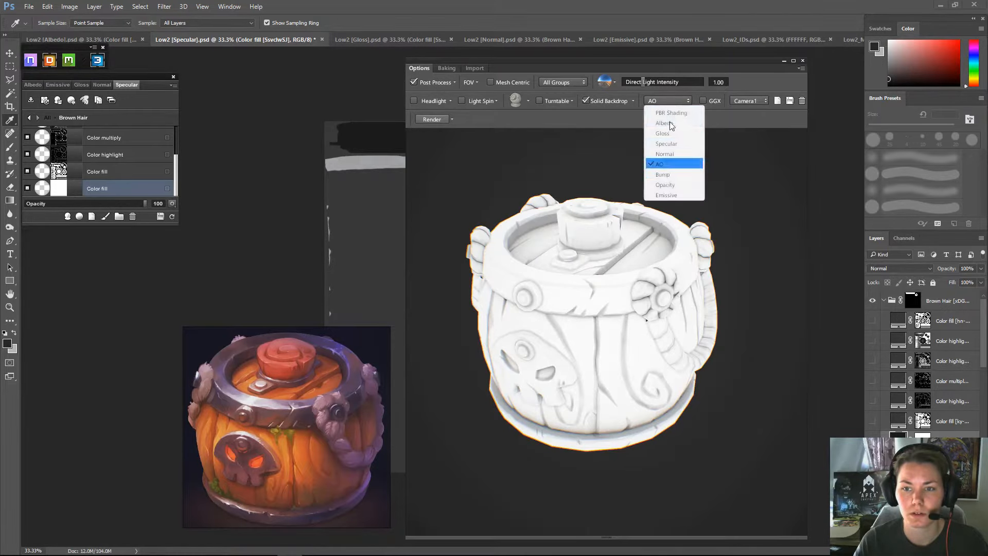
{"action": "left_click", "coordinate": [663, 174]}
{"action": "left_click", "coordinate": [669, 98]}
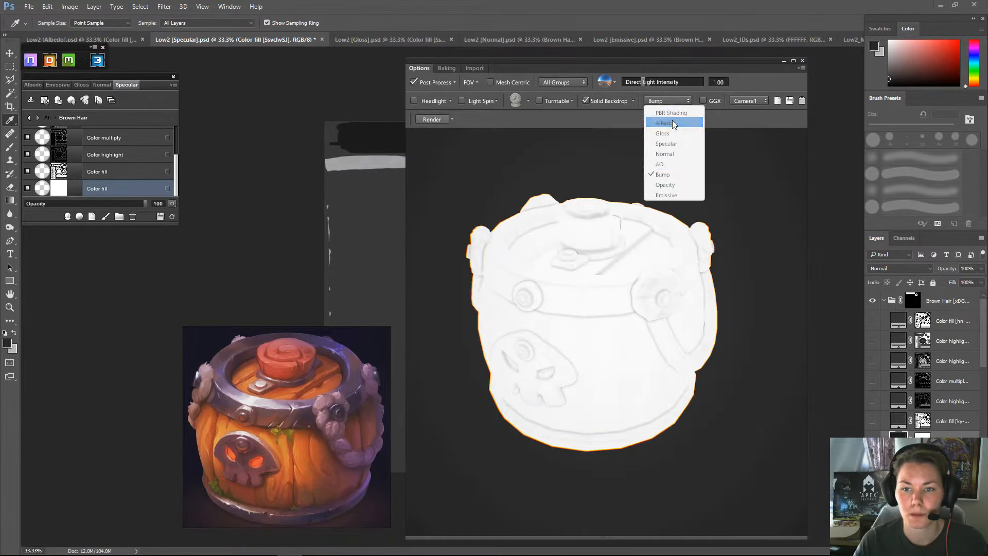
{"action": "left_click", "coordinate": [671, 122]}
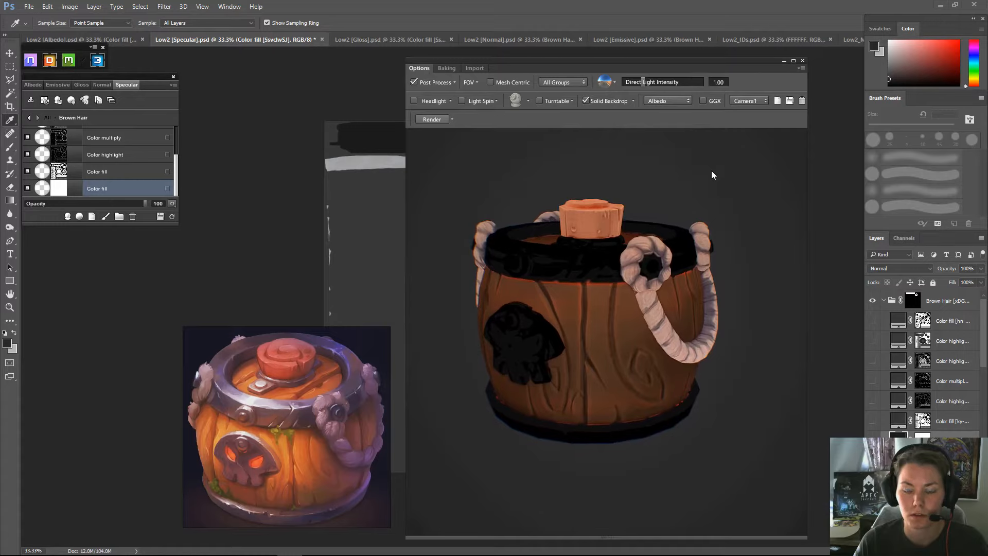
{"action": "left_click_drag", "start_coordinate": [711, 172], "coordinate": [718, 171]}
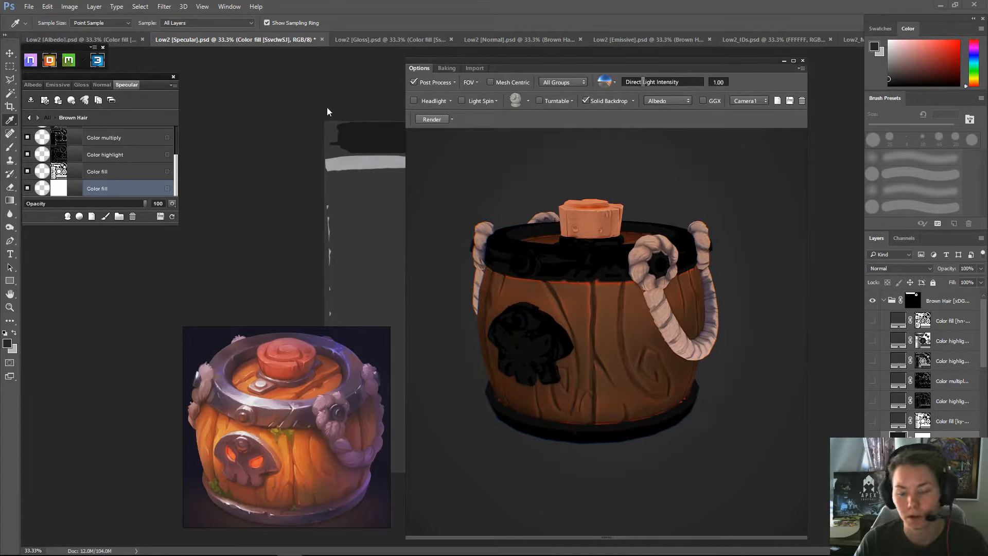
- In the Albedo map, lower the Brown Hair group's light brown Color fill layer to 7% opacity and refresh the 3D preview
{"action": "left_click", "coordinate": [33, 85]}
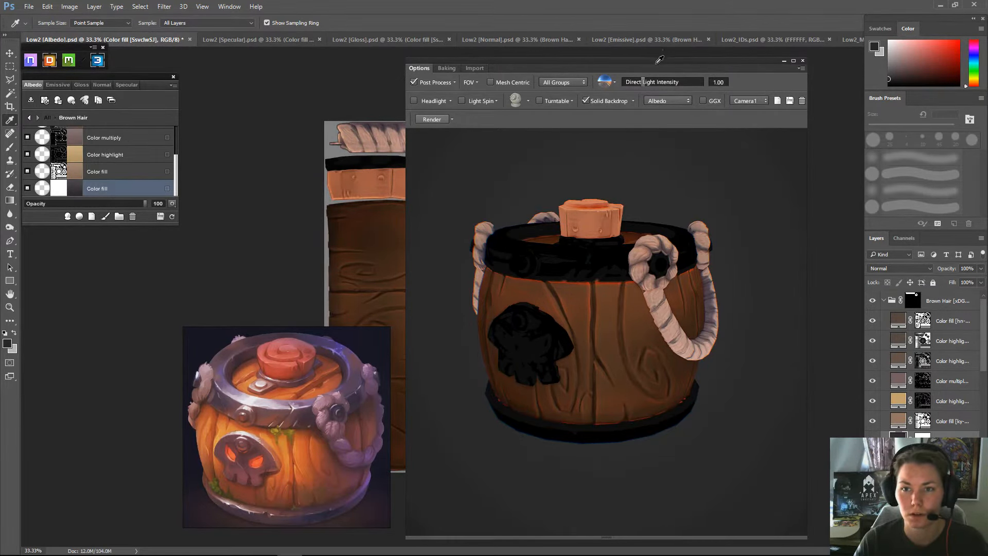
{"action": "left_click_drag", "start_coordinate": [646, 62], "coordinate": [641, 205]}
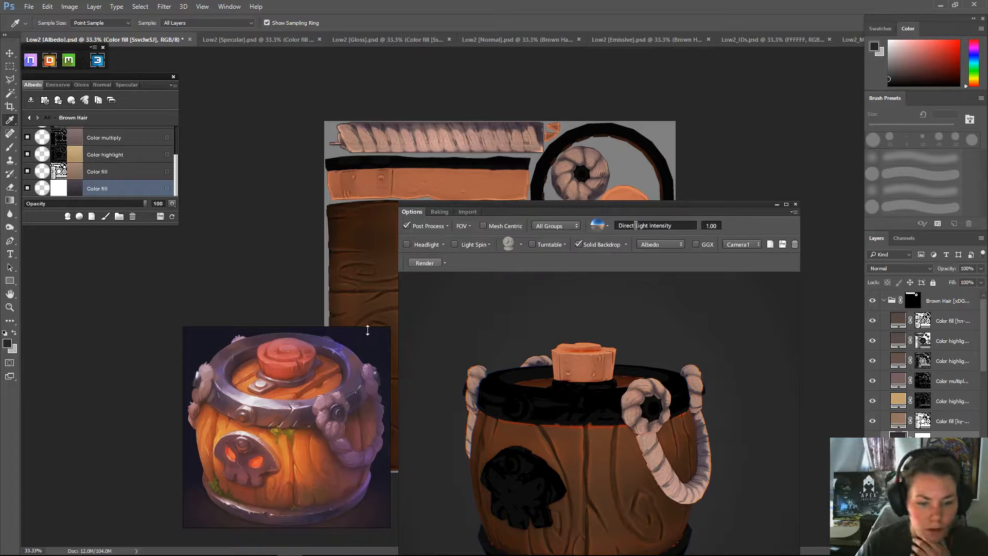
{"action": "left_click", "coordinate": [873, 421]}
{"action": "left_click", "coordinate": [873, 421]}
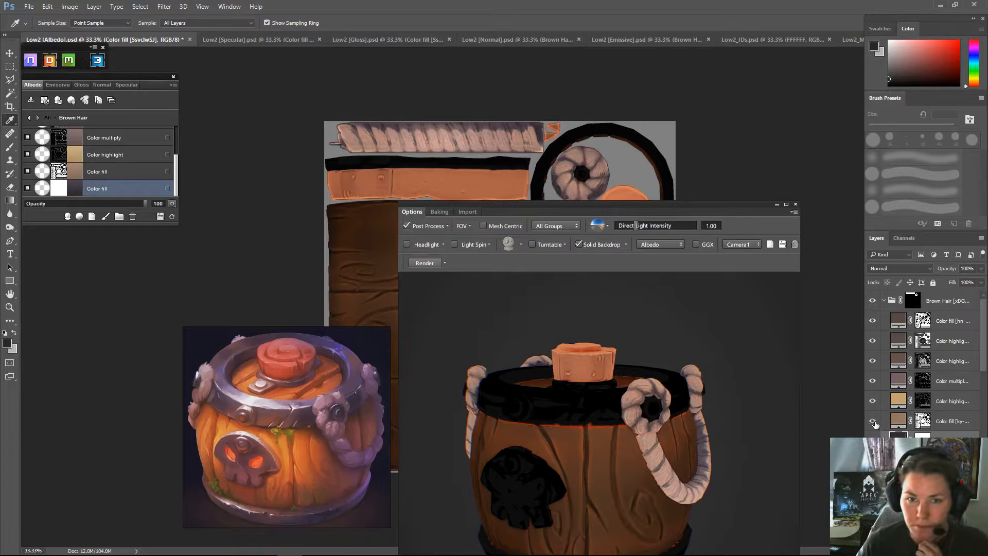
{"action": "left_click", "coordinate": [874, 422]}
{"action": "left_click", "coordinate": [874, 421]}
{"action": "left_click", "coordinate": [952, 421]}
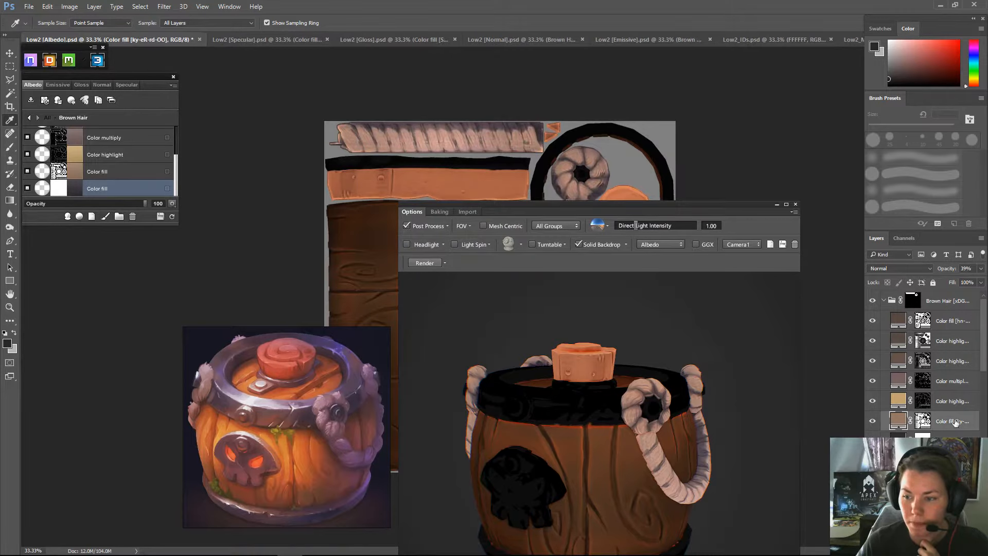
{"action": "left_click_drag", "start_coordinate": [981, 268], "coordinate": [937, 280]}
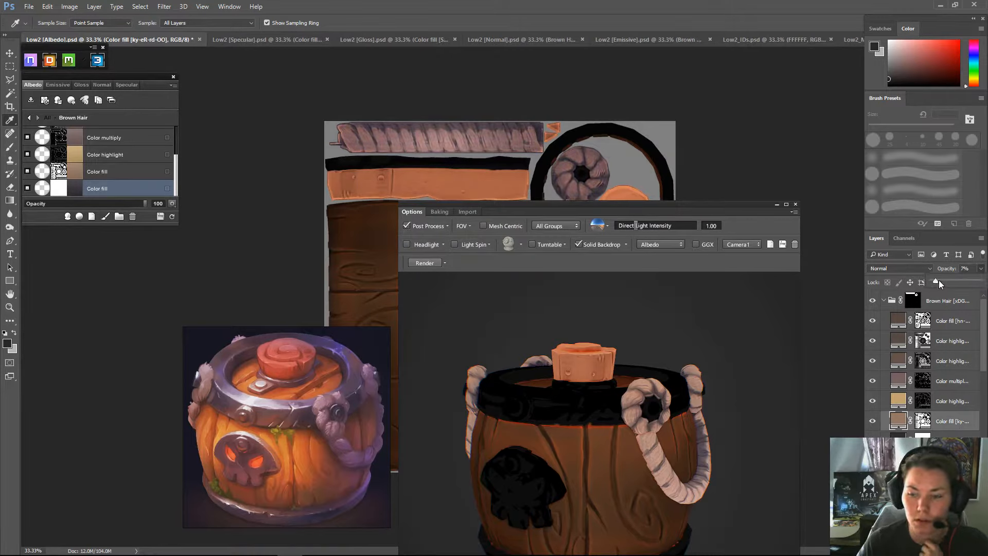
{"action": "left_click", "coordinate": [172, 217]}
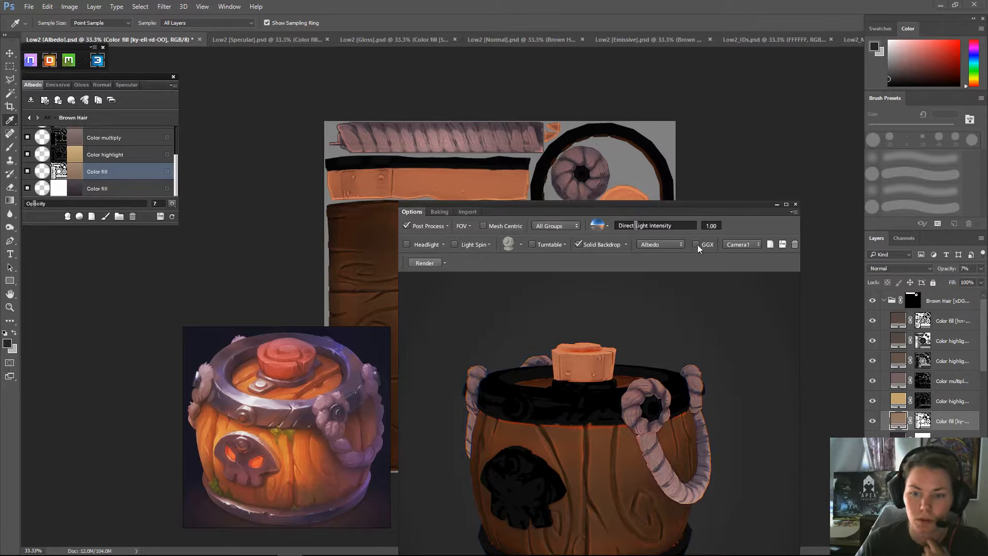
- Switch the 3D preview back to PBR Shading and turn the barrel to inspect the rope
{"action": "left_click", "coordinate": [666, 245]}
{"action": "left_click", "coordinate": [661, 254]}
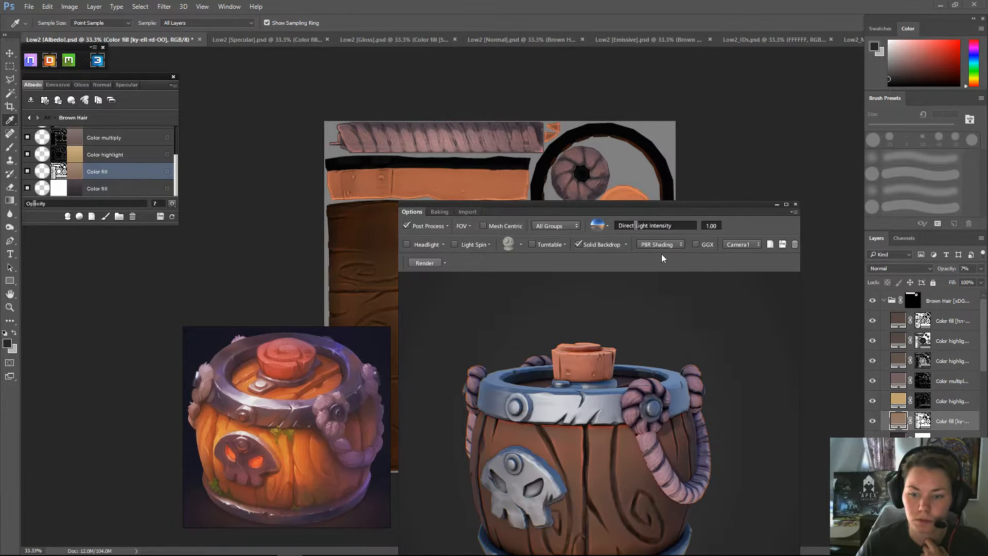
{"action": "left_click_drag", "start_coordinate": [694, 343], "coordinate": [716, 339]}
- Compare different AO strengths on the barrel in the preview's mesh and texture channel settings, settling on 0.32
{"action": "left_click", "coordinate": [467, 213]}
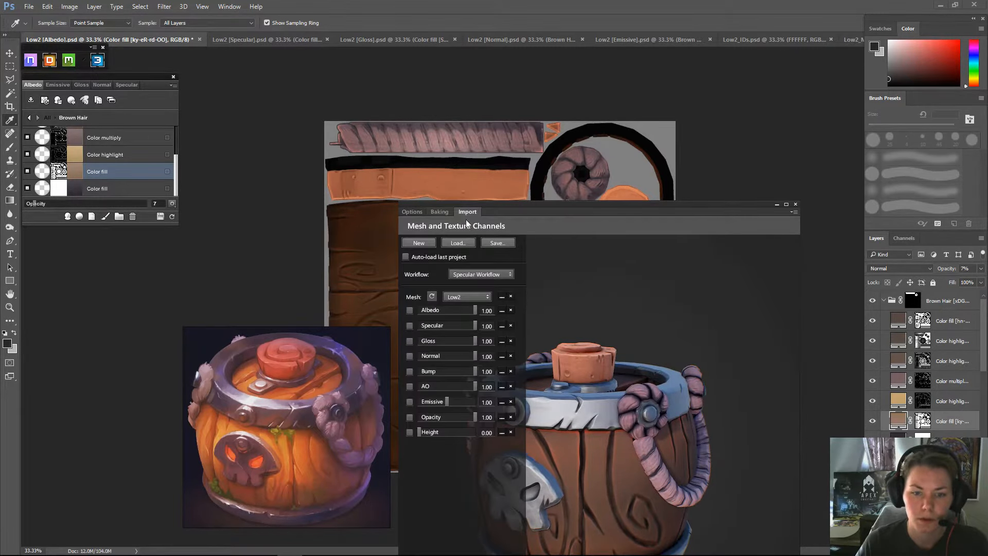
{"action": "left_click_drag", "start_coordinate": [475, 385], "coordinate": [442, 390]}
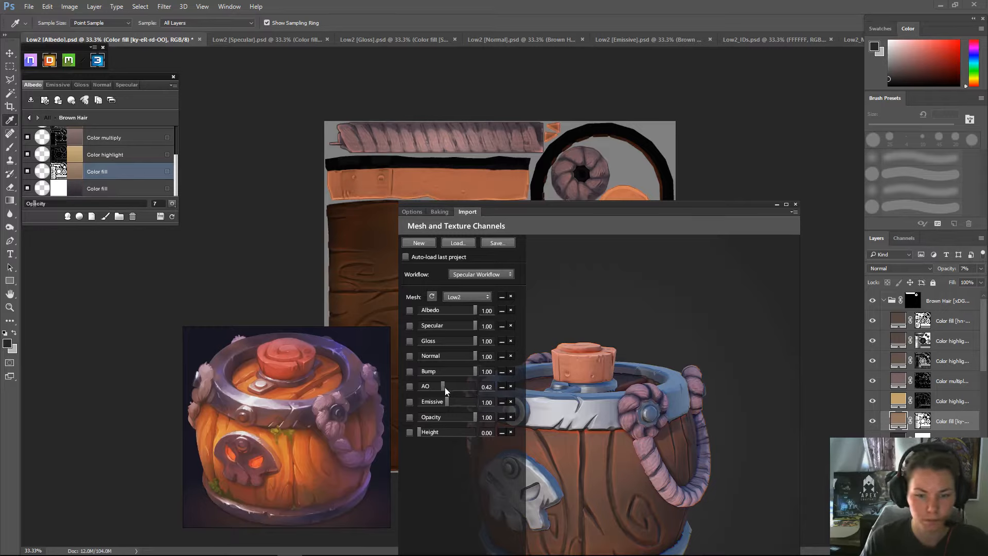
{"action": "mouse_move", "coordinate": [432, 384]}
{"action": "left_mouse_down"}
{"action": "mouse_move", "coordinate": [485, 384]}
{"action": "mouse_move", "coordinate": [391, 382]}
{"action": "mouse_move", "coordinate": [466, 382]}
{"action": "mouse_move", "coordinate": [452, 382]}
{"action": "left_mouse_up"}
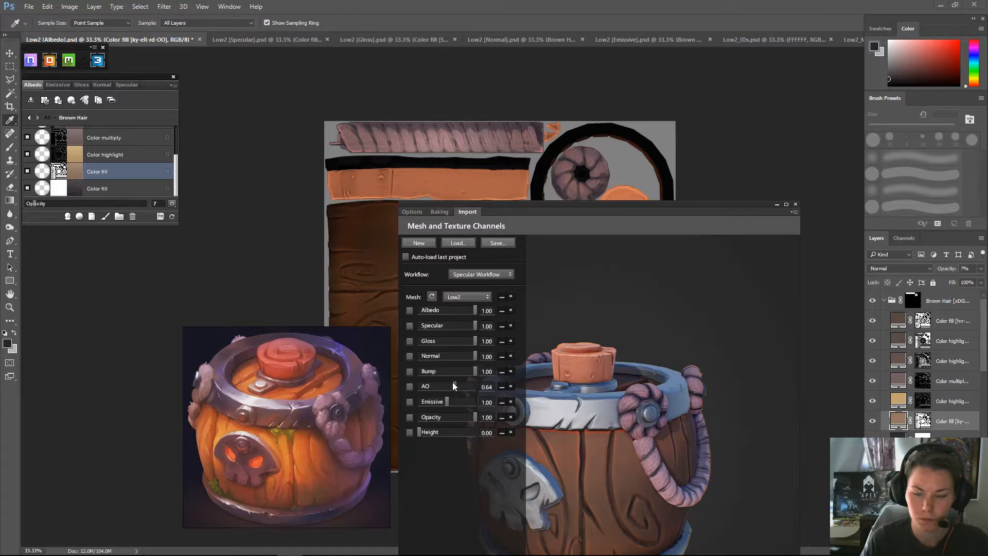
{"action": "mouse_move", "coordinate": [453, 382]}
{"action": "left_mouse_down"}
{"action": "mouse_move", "coordinate": [425, 382]}
{"action": "mouse_move", "coordinate": [477, 383]}
{"action": "left_mouse_up"}
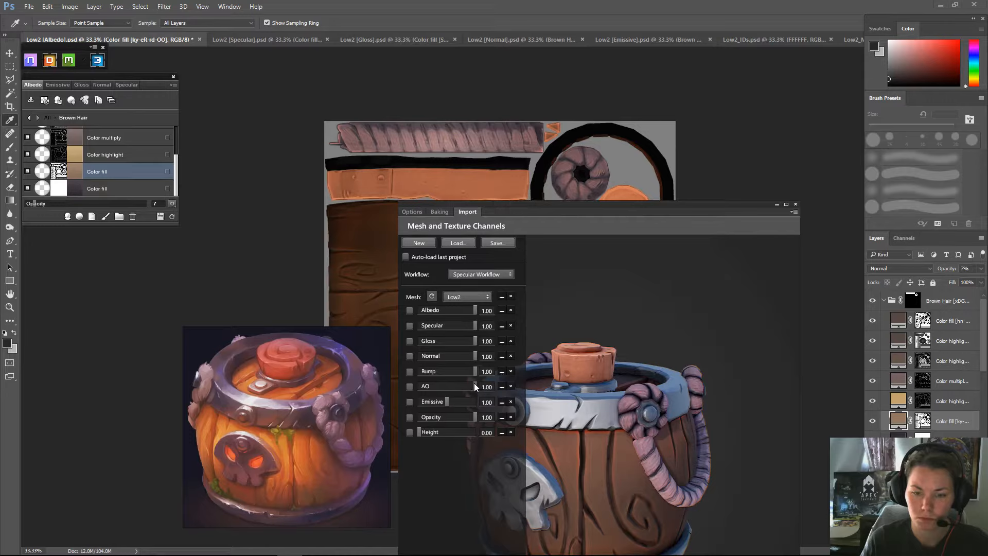
{"action": "left_click_drag", "start_coordinate": [474, 386], "coordinate": [455, 387]}
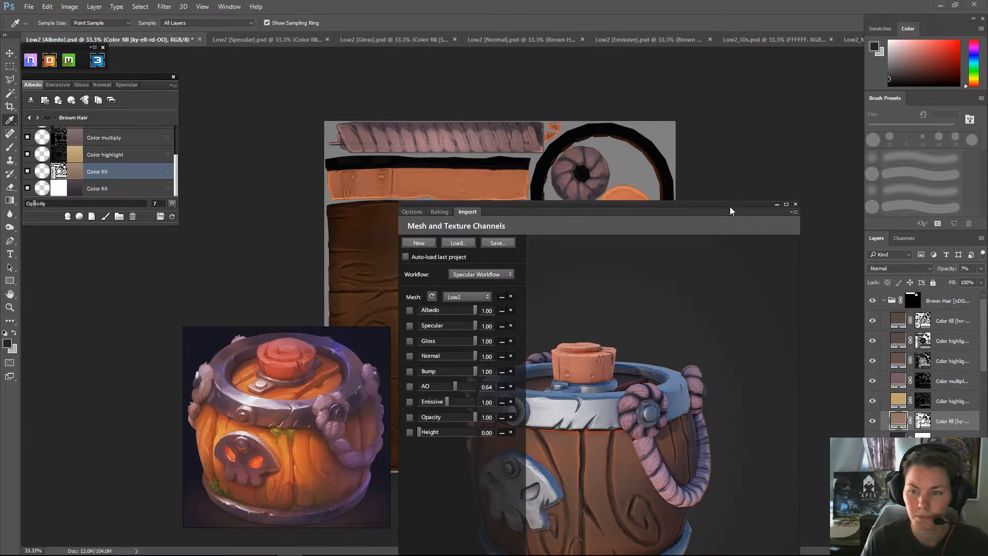
{"action": "left_click_drag", "start_coordinate": [730, 211], "coordinate": [766, 54]}
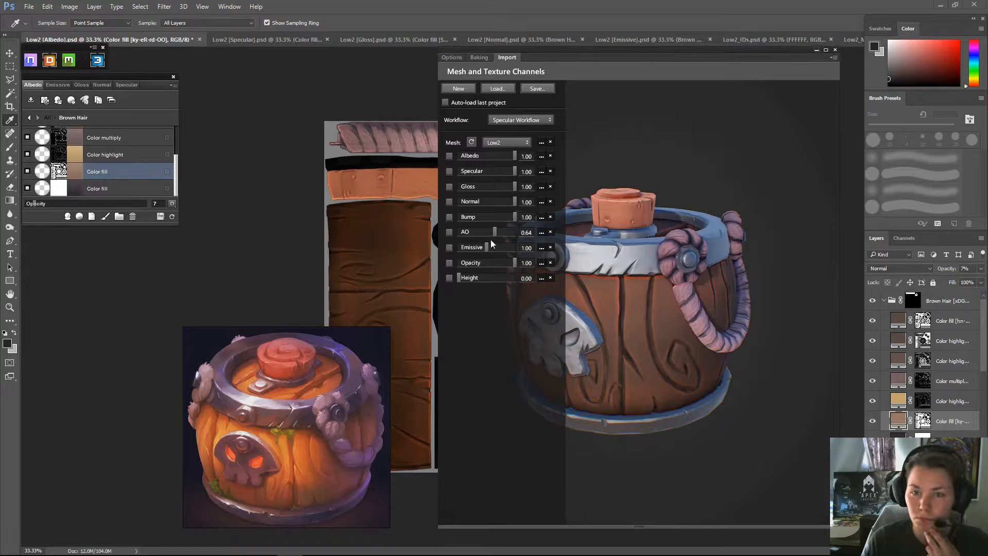
{"action": "left_click_drag", "start_coordinate": [495, 233], "coordinate": [452, 237]}
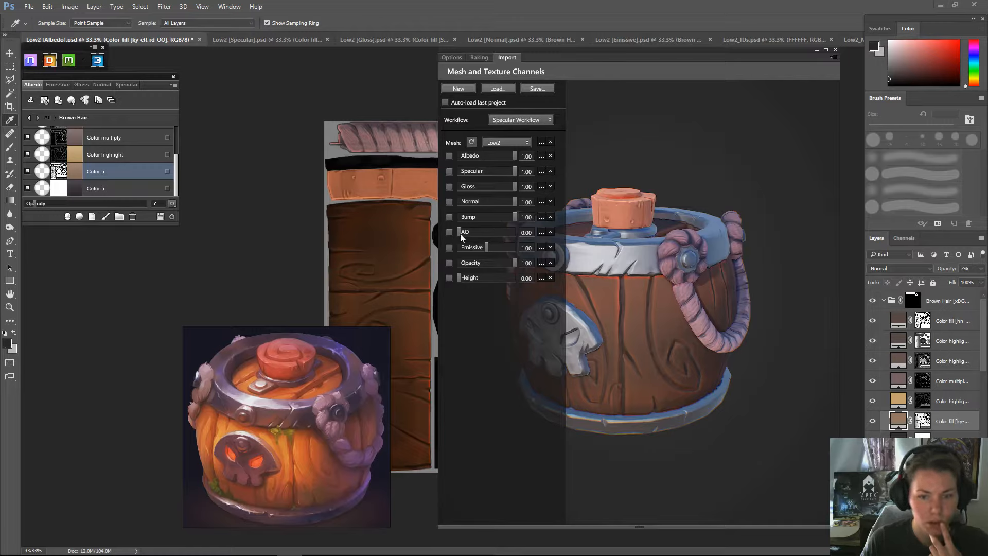
{"action": "left_click_drag", "start_coordinate": [460, 234], "coordinate": [482, 233]}
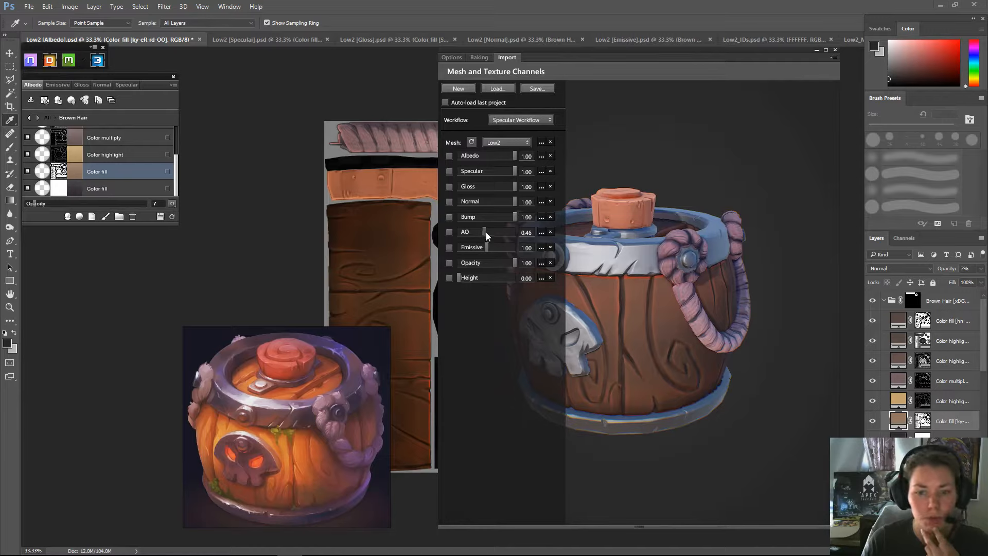
{"action": "left_click_drag", "start_coordinate": [486, 234], "coordinate": [491, 232]}
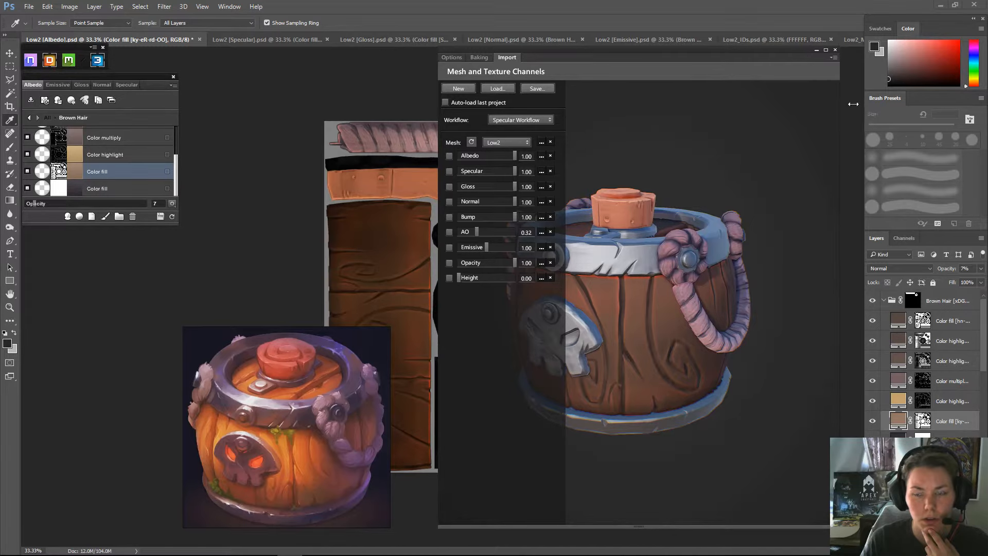
- Hide the rope's Color multiply layer in the Albedo map, check the effect of its highlight layers, and refresh the 3D preview
{"action": "left_click_drag", "start_coordinate": [766, 59], "coordinate": [743, 363]}
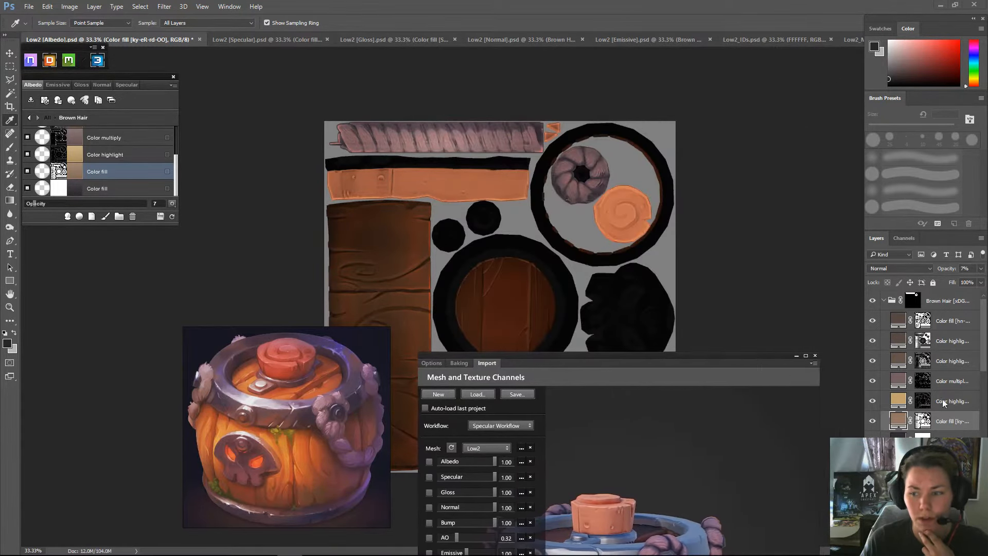
{"action": "left_click", "coordinate": [926, 422]}
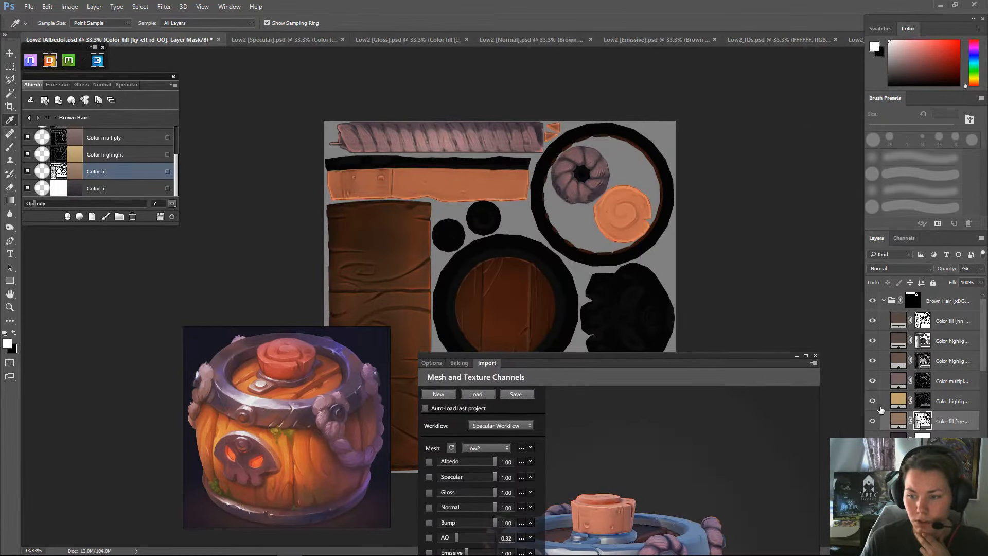
{"action": "left_click", "coordinate": [874, 380]}
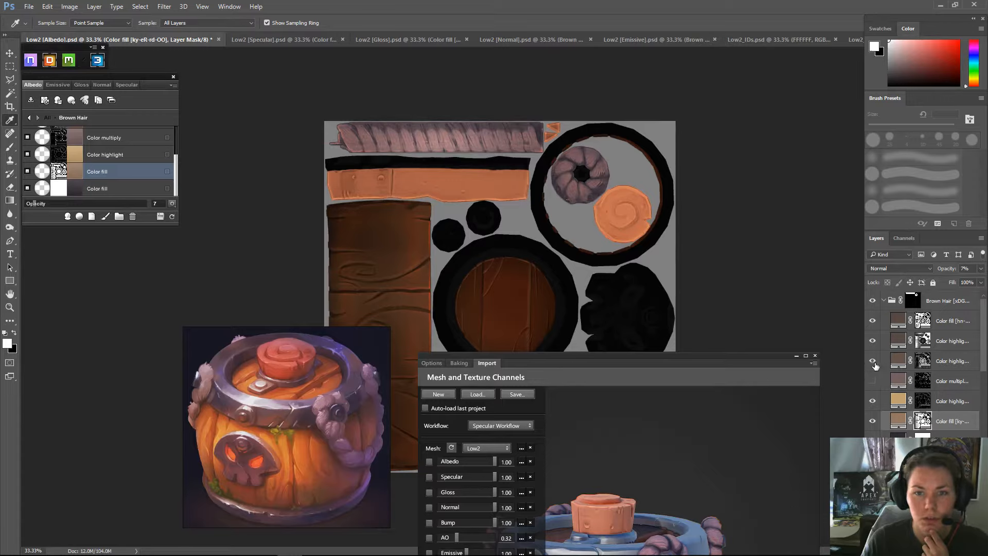
{"action": "left_click", "coordinate": [873, 340]}
{"action": "left_click", "coordinate": [873, 341]}
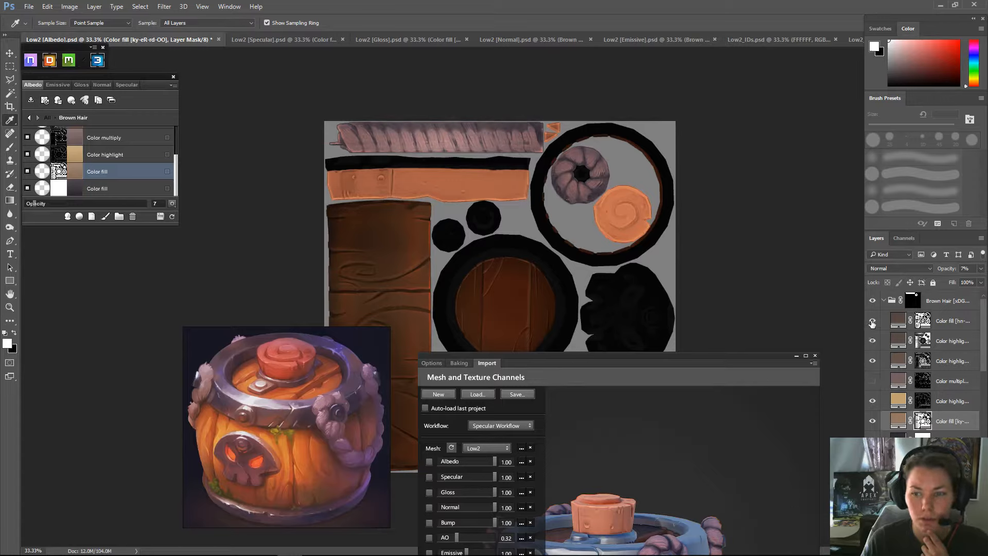
{"action": "left_click", "coordinate": [873, 341]}
{"action": "left_click", "coordinate": [873, 341]}
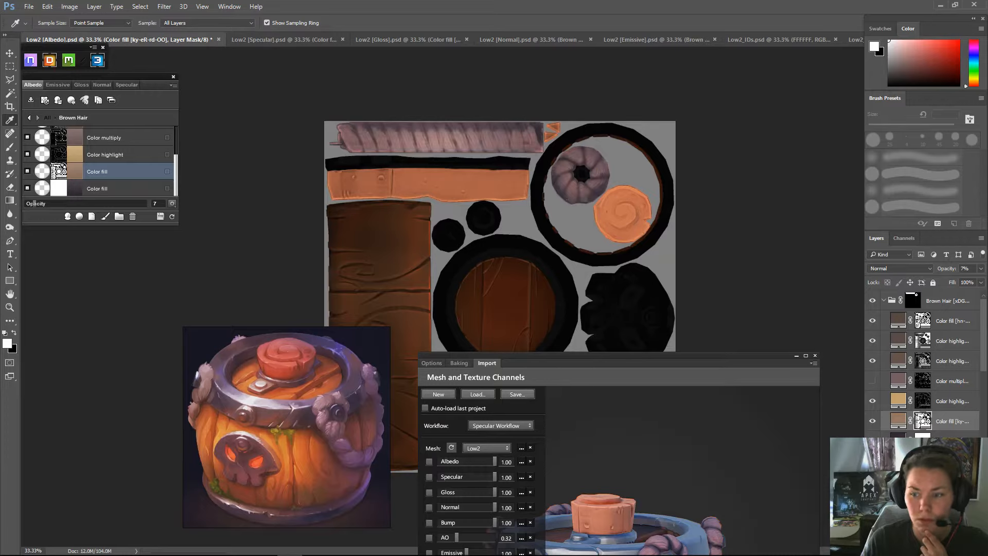
{"action": "left_click", "coordinate": [872, 401]}
{"action": "left_click", "coordinate": [872, 401]}
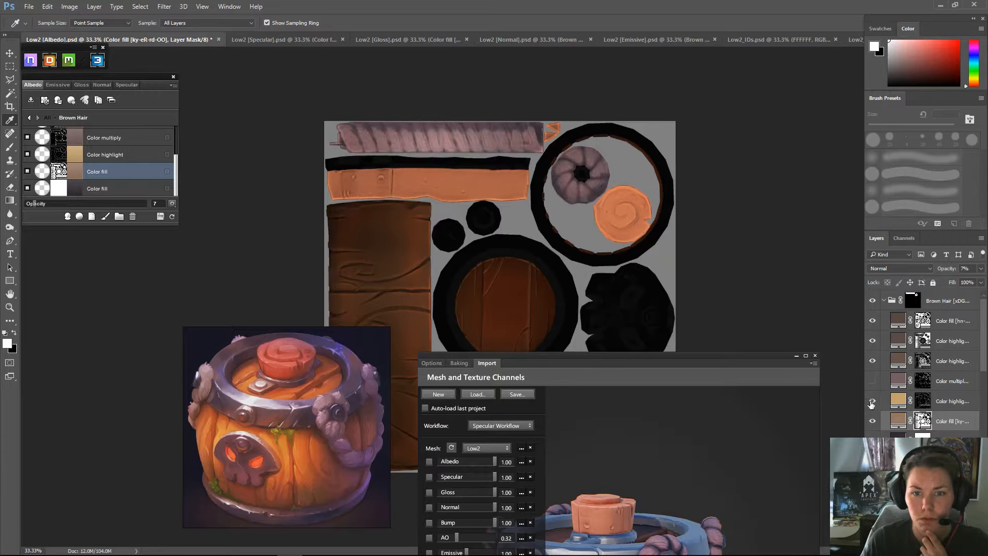
{"action": "left_click", "coordinate": [172, 217]}
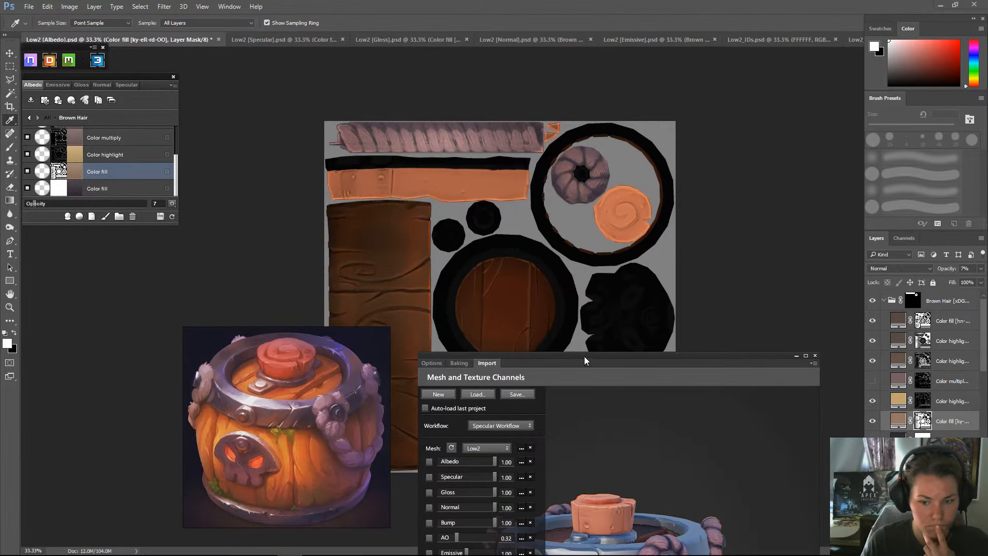
- Move the 3D preview window up, return to its display options and examine the barrel's updated rope from several angles
{"action": "left_click_drag", "start_coordinate": [585, 356], "coordinate": [593, 58]}
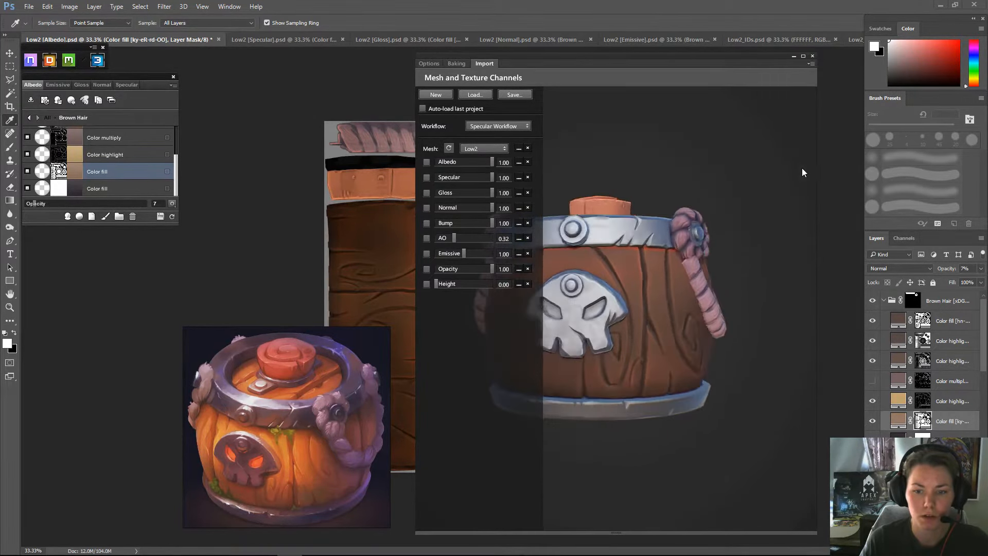
{"action": "left_click_drag", "start_coordinate": [795, 252], "coordinate": [741, 207]}
{"action": "left_click", "coordinate": [432, 64]}
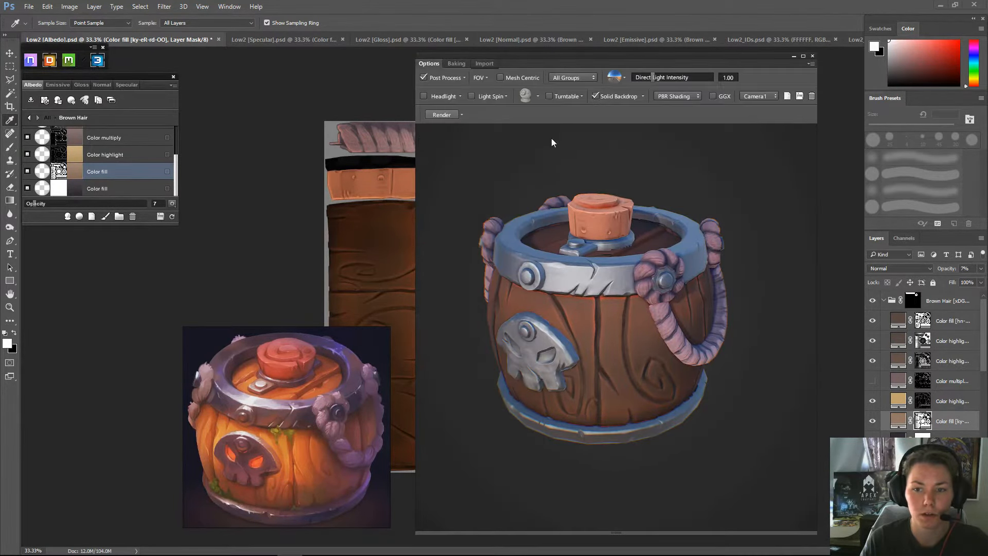
{"action": "mouse_move", "coordinate": [697, 191]}
{"action": "left_mouse_down"}
{"action": "mouse_move", "coordinate": [721, 184]}
{"action": "mouse_move", "coordinate": [696, 196]}
{"action": "left_mouse_up"}
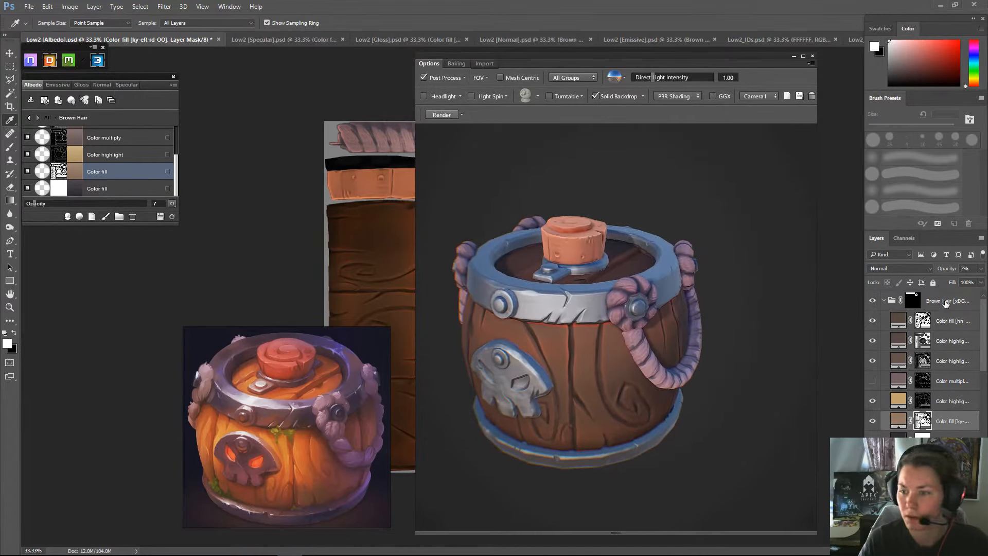
- Collapse the expanded Brown Hair and Leather layer groups in the Albedo document so only the material groups are listed
{"action": "left_click", "coordinate": [891, 301]}
{"action": "left_click", "coordinate": [884, 301]}
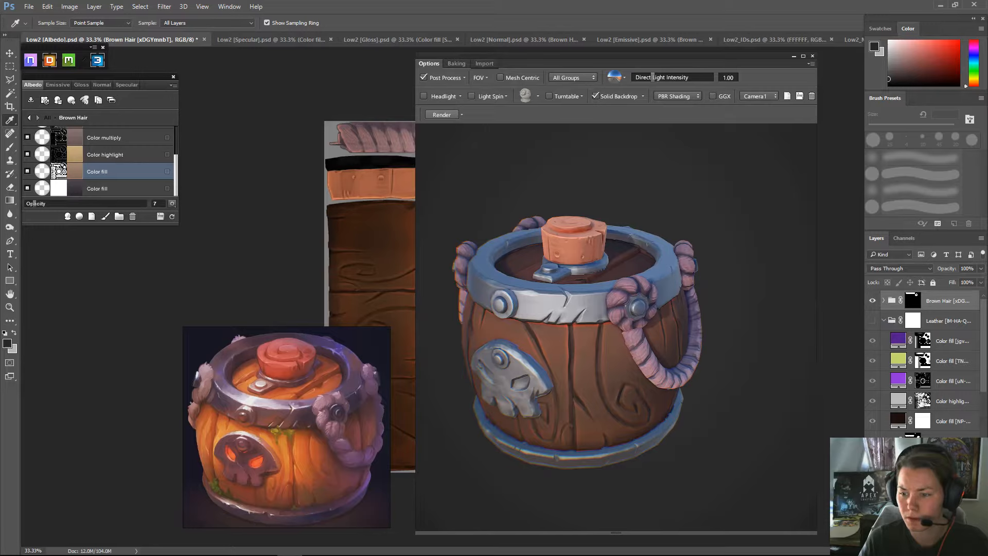
{"action": "left_click", "coordinate": [884, 321]}
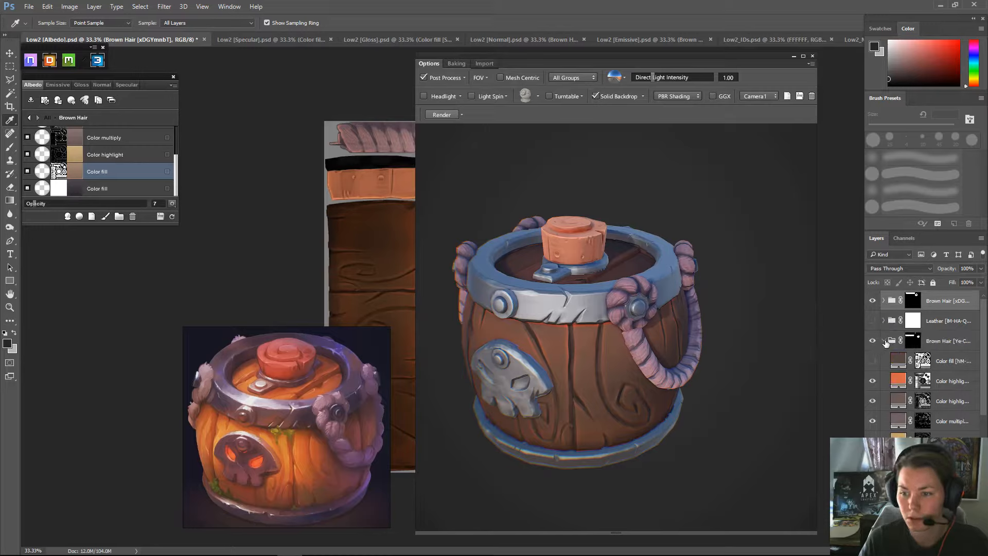
{"action": "left_click", "coordinate": [884, 340]}
{"action": "left_click", "coordinate": [883, 361]}
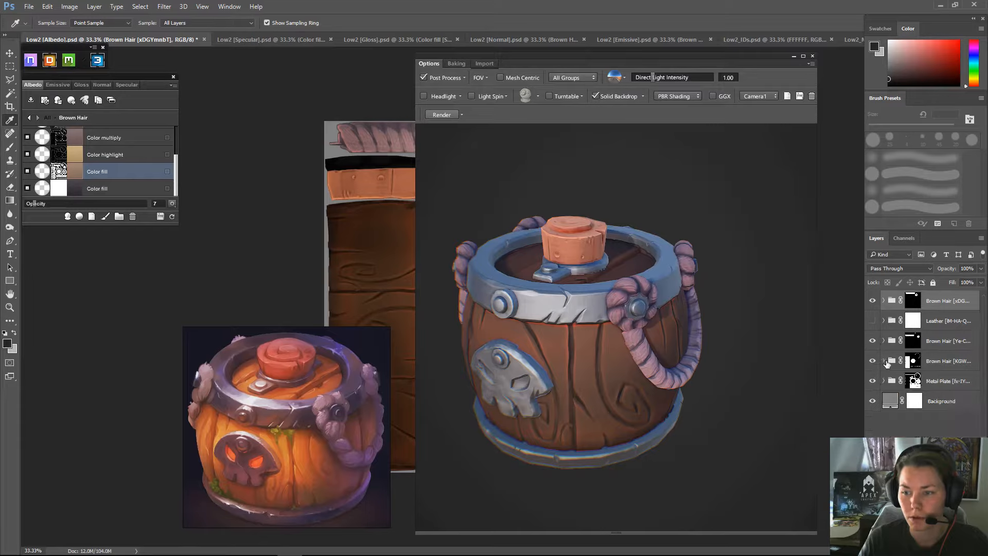
- Expand the Metal Plate group in the Albedo map, uncover the map behind the preview and toggle the Parkerization layer to check its effect
{"action": "left_click", "coordinate": [884, 381]}
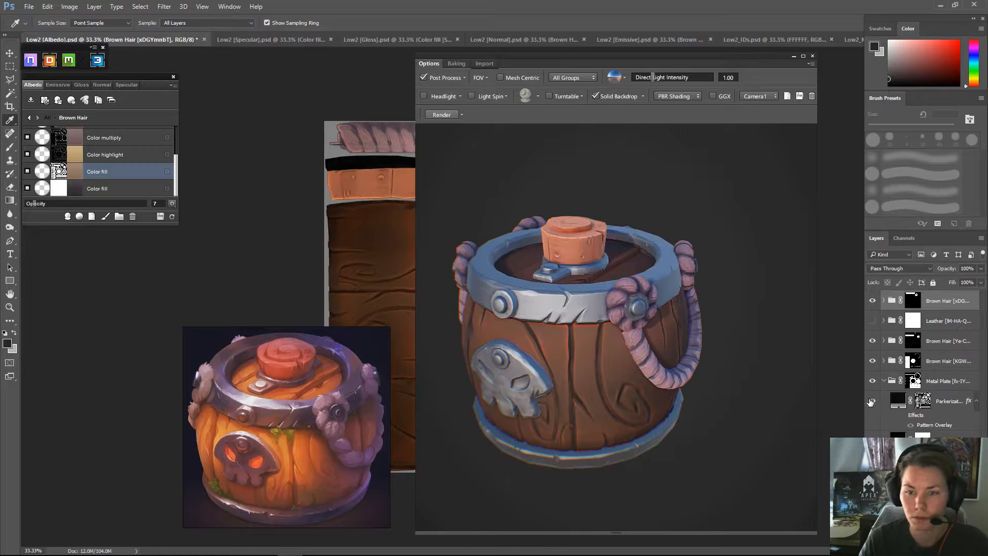
{"action": "double_click", "coordinate": [898, 400]}
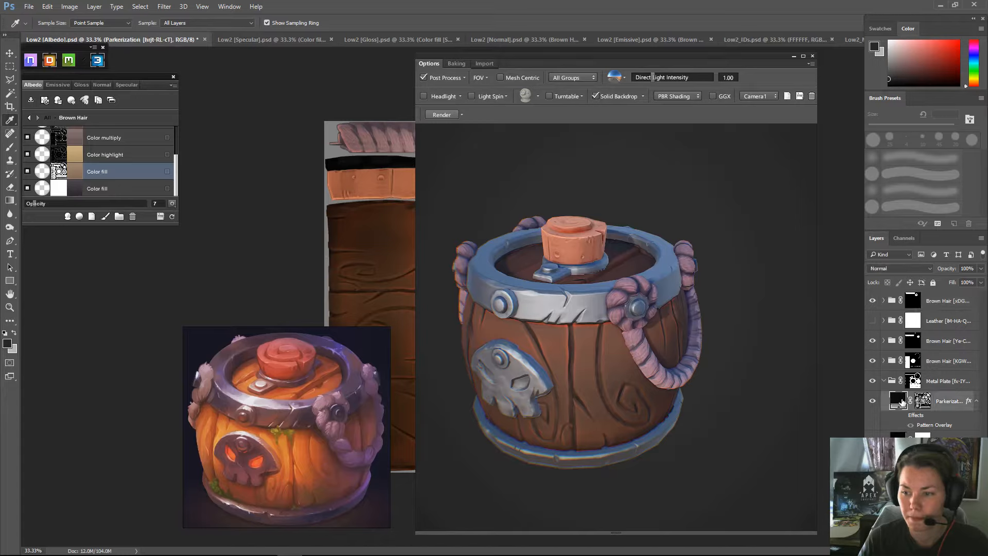
{"action": "left_click", "coordinate": [767, 153]}
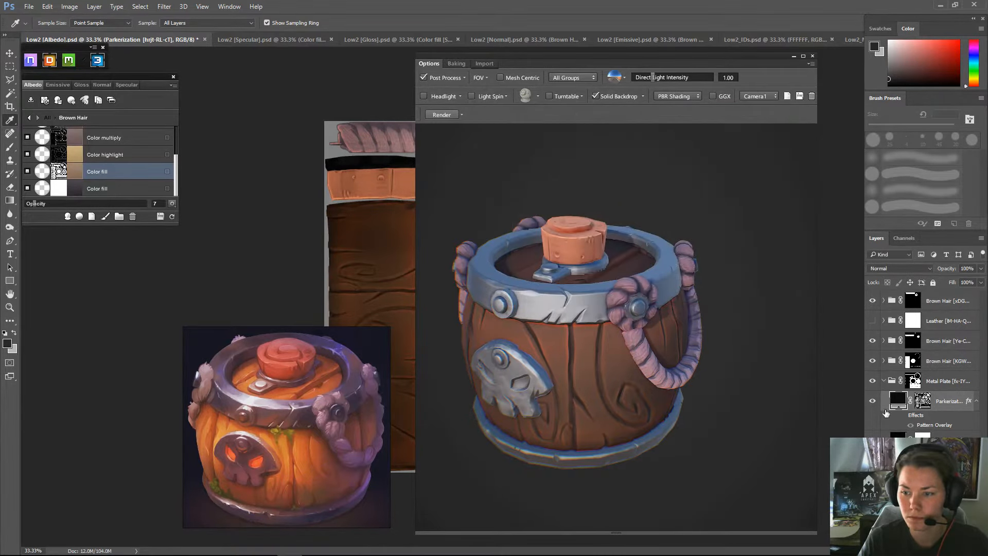
{"action": "left_click", "coordinate": [872, 403]}
{"action": "left_click", "coordinate": [871, 403]}
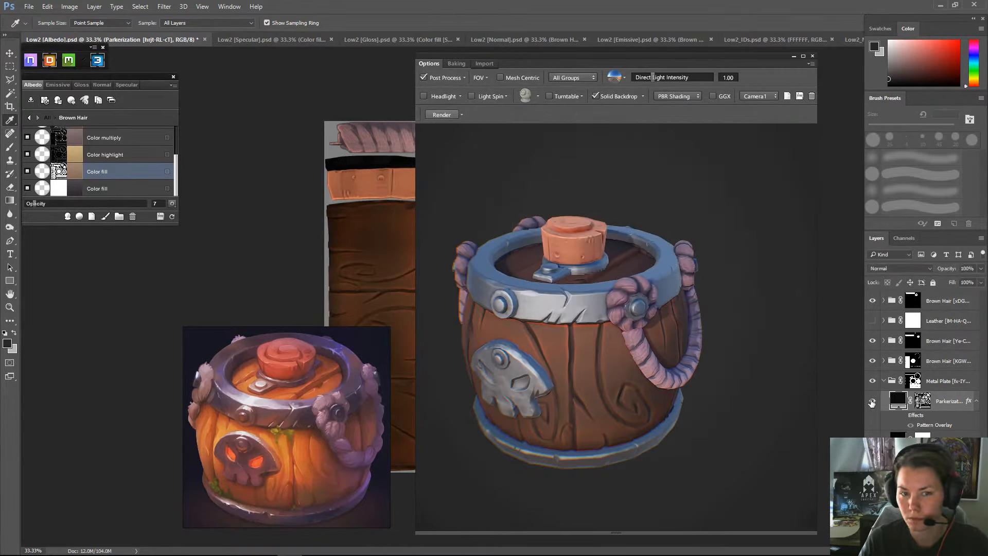
{"action": "left_click", "coordinate": [871, 403]}
{"action": "left_click", "coordinate": [872, 403]}
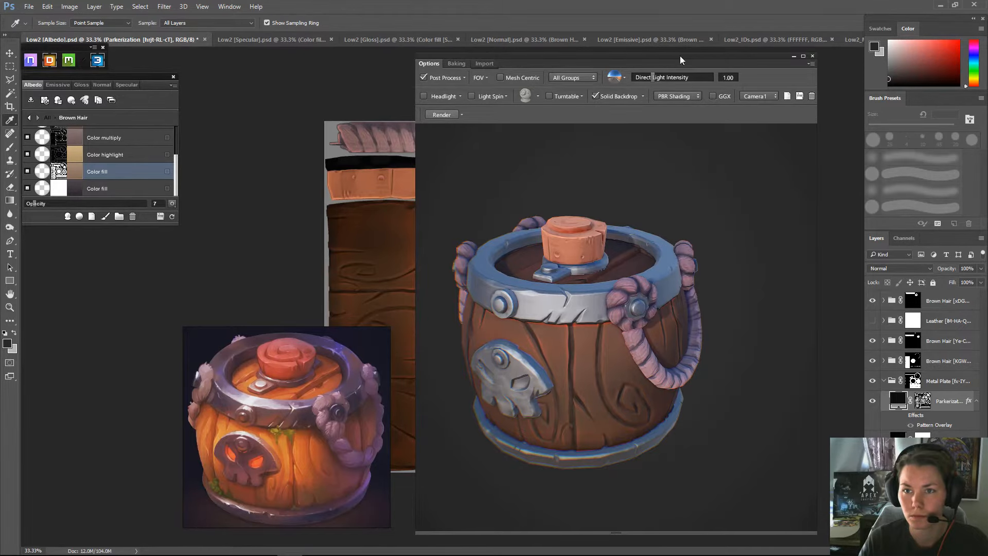
{"action": "left_click_drag", "start_coordinate": [680, 56], "coordinate": [688, 242]}
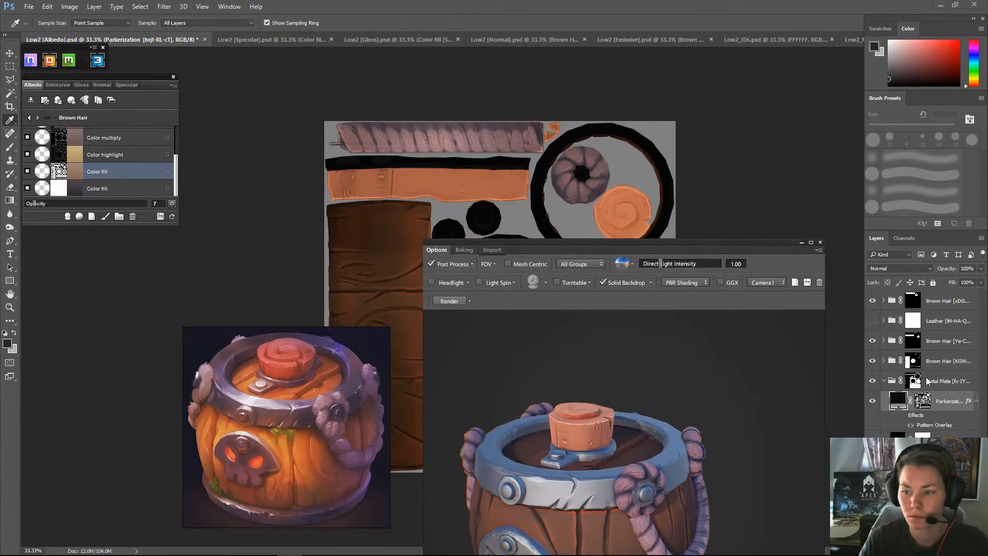
{"action": "left_click", "coordinate": [871, 402]}
{"action": "left_click", "coordinate": [872, 402]}
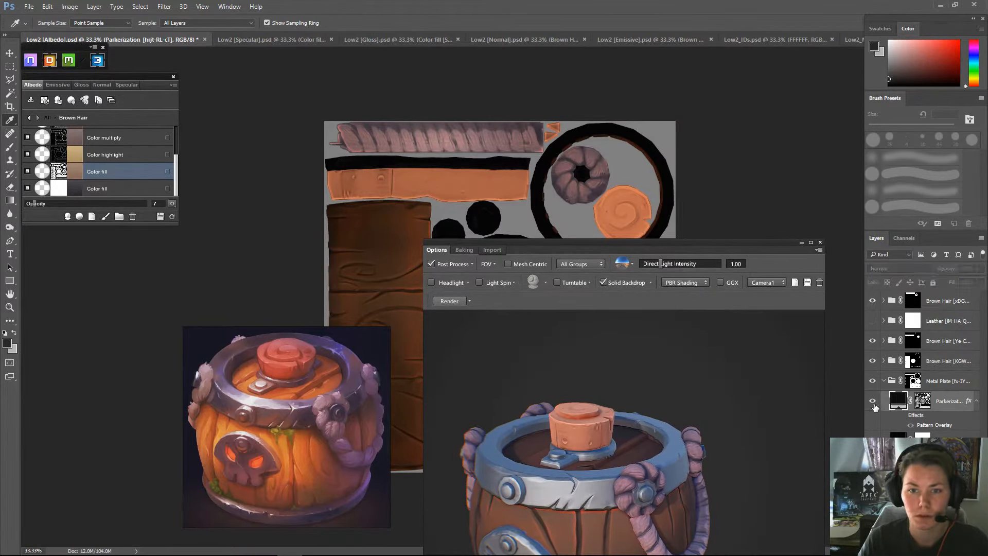
- Set the Steel Base layer's albedo color to dark purple #161117, refresh the 3D preview and inspect the metal
{"action": "double_click", "coordinate": [905, 435]}
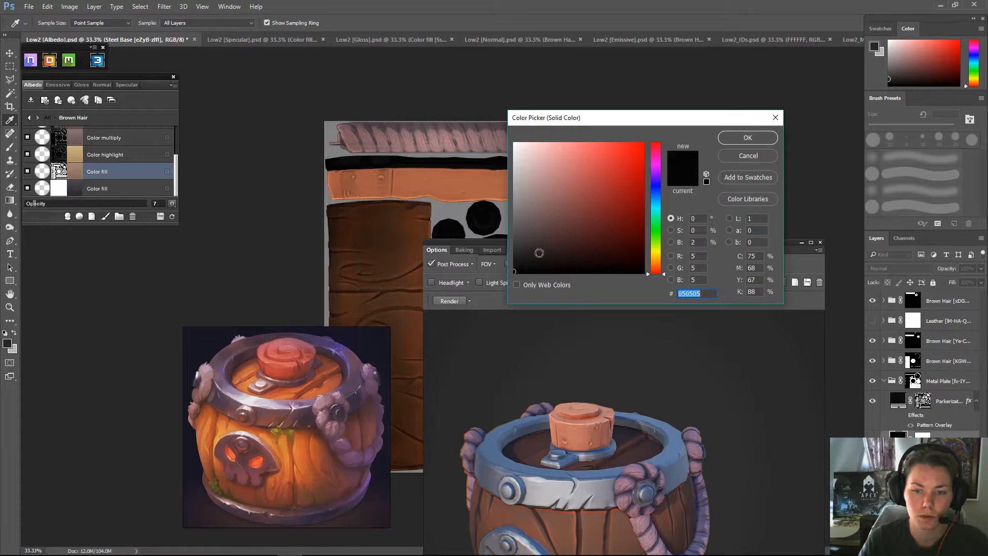
{"action": "left_click", "coordinate": [657, 168]}
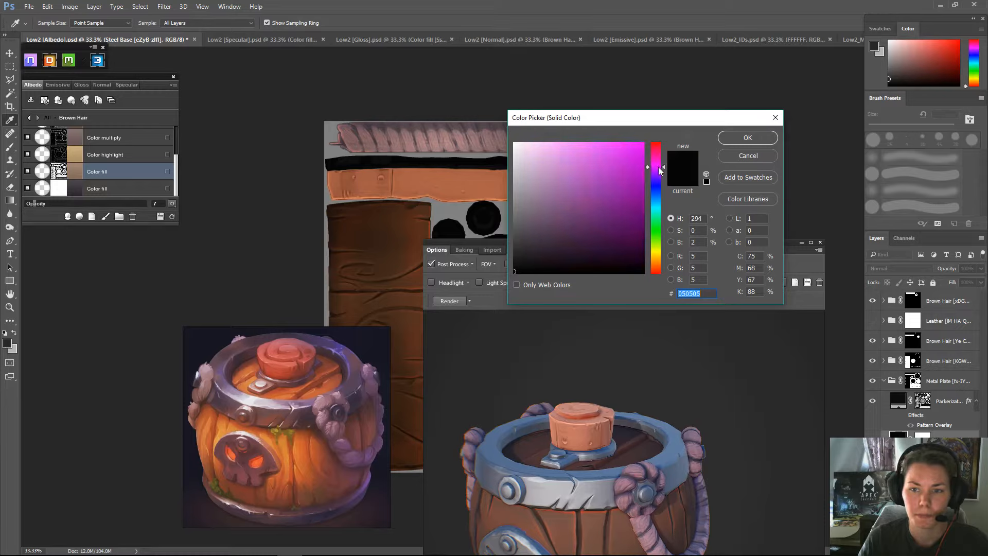
{"action": "left_click", "coordinate": [545, 245]}
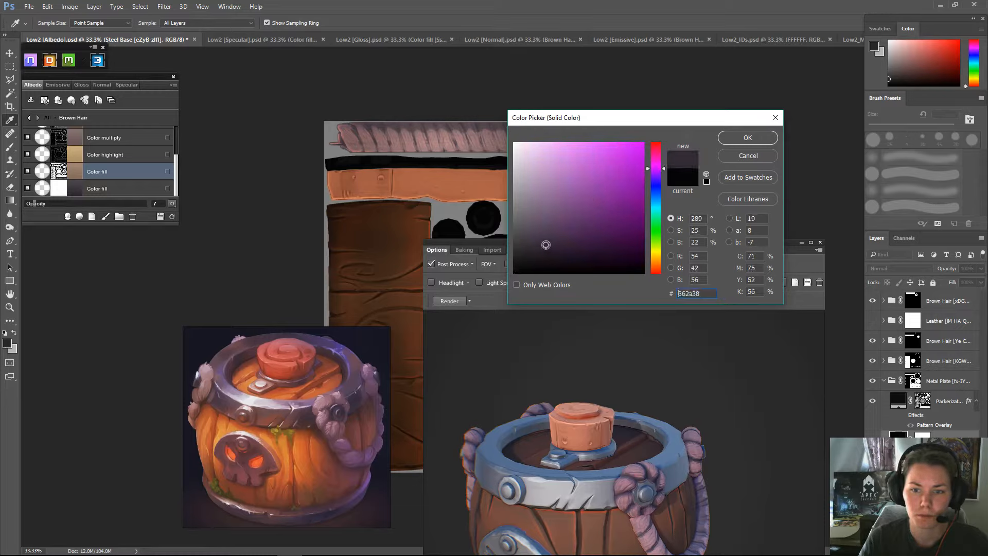
{"action": "left_click_drag", "start_coordinate": [546, 245], "coordinate": [548, 262]}
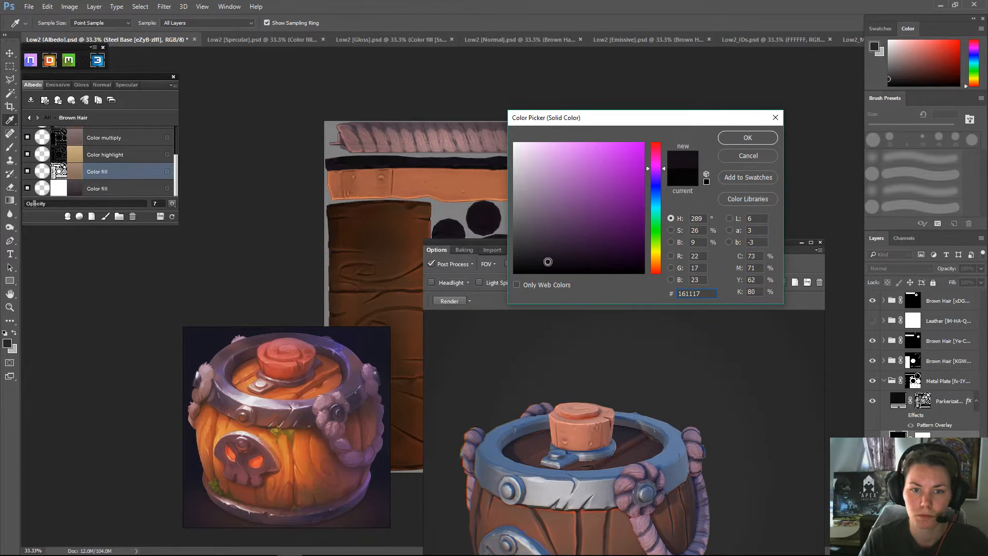
{"action": "left_click", "coordinate": [750, 139]}
{"action": "left_click", "coordinate": [173, 217]}
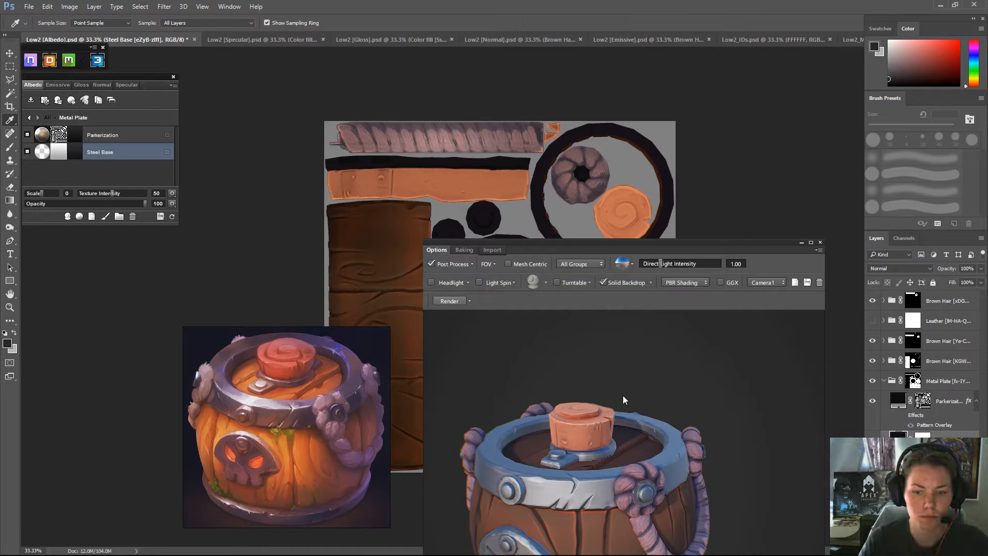
{"action": "left_click_drag", "start_coordinate": [694, 384], "coordinate": [767, 411]}
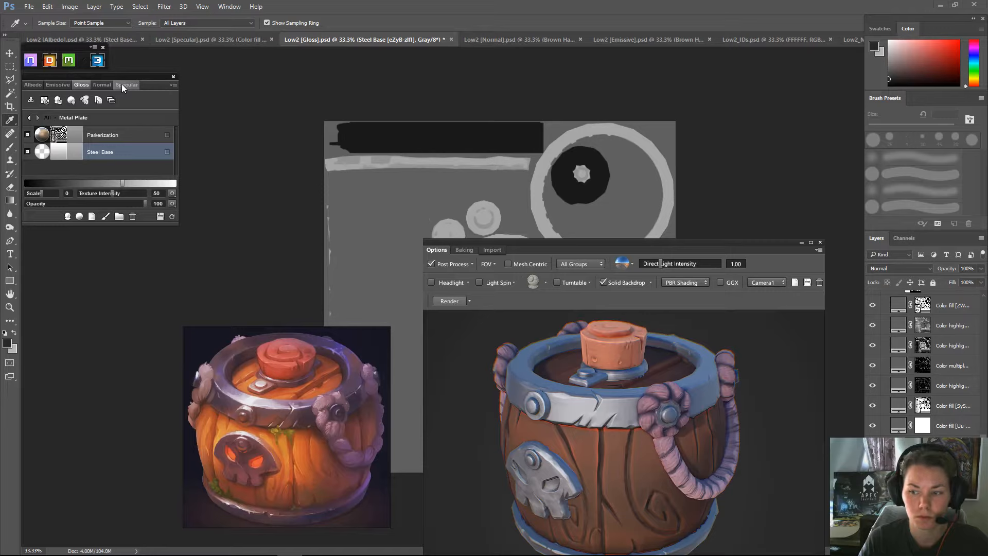
- Set the Steel Base color in the Specular map to purple #9f8baa and examine the metal in the updated 3D preview
{"action": "left_click", "coordinate": [124, 85]}
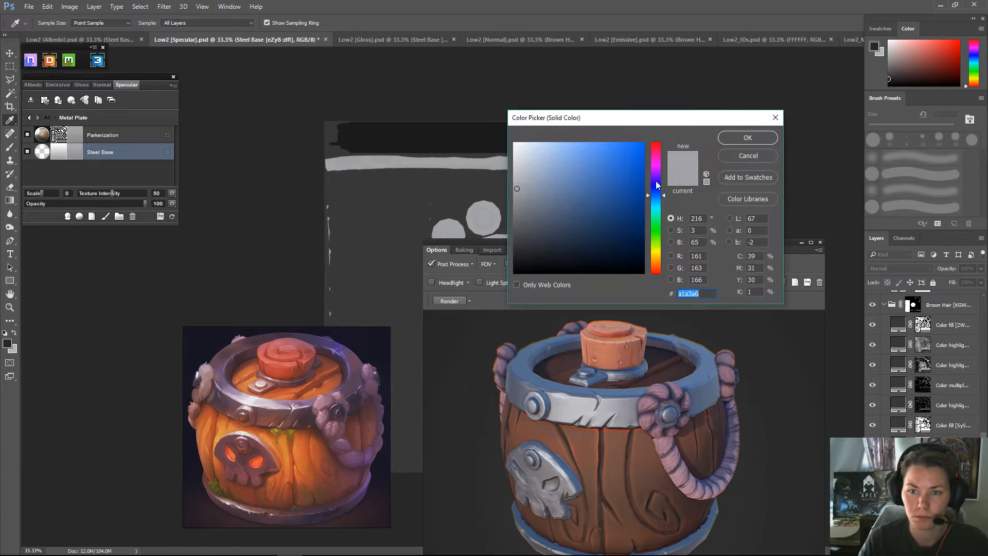
{"action": "left_click_drag", "start_coordinate": [656, 182], "coordinate": [656, 173]}
{"action": "left_click_drag", "start_coordinate": [518, 186], "coordinate": [537, 186]}
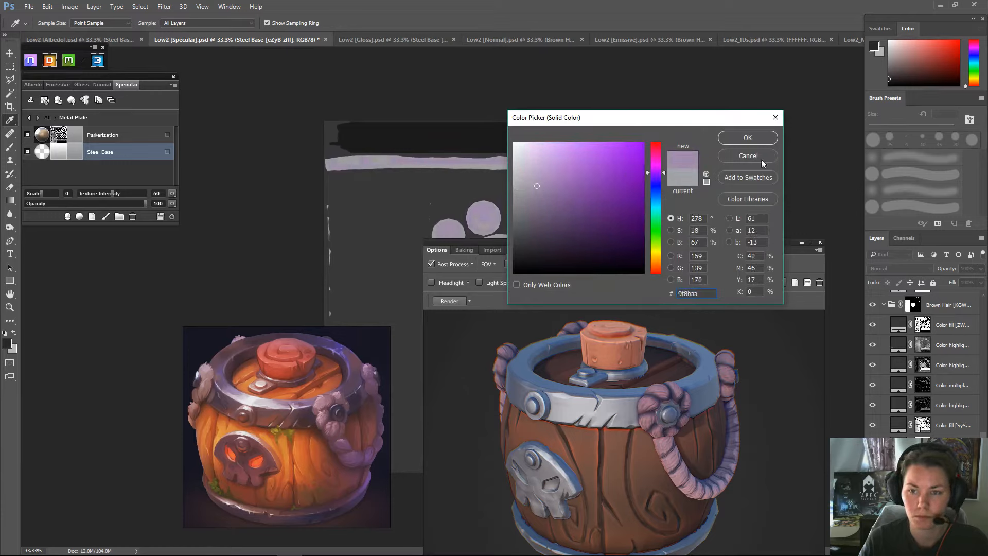
{"action": "left_click", "coordinate": [747, 137]}
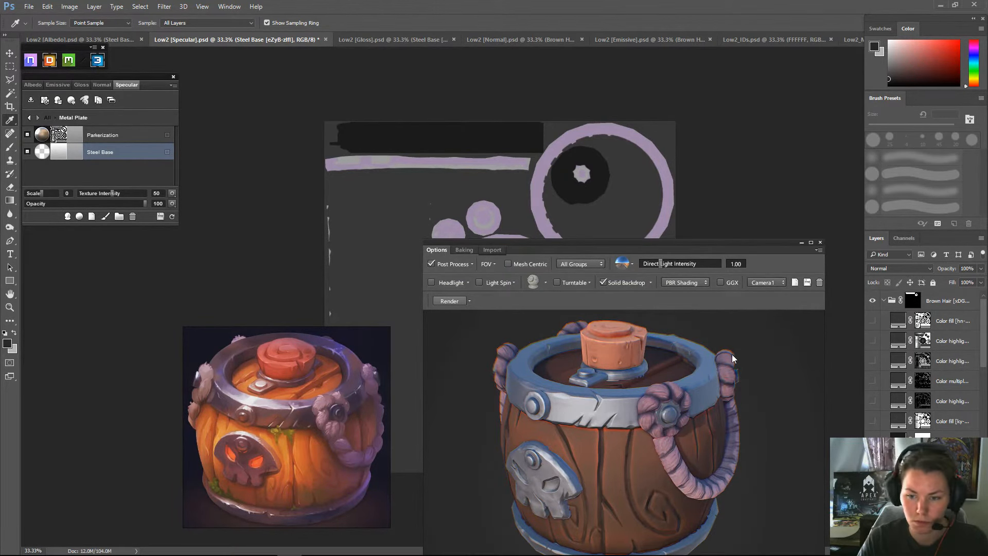
{"action": "left_click_drag", "start_coordinate": [731, 355], "coordinate": [781, 403]}
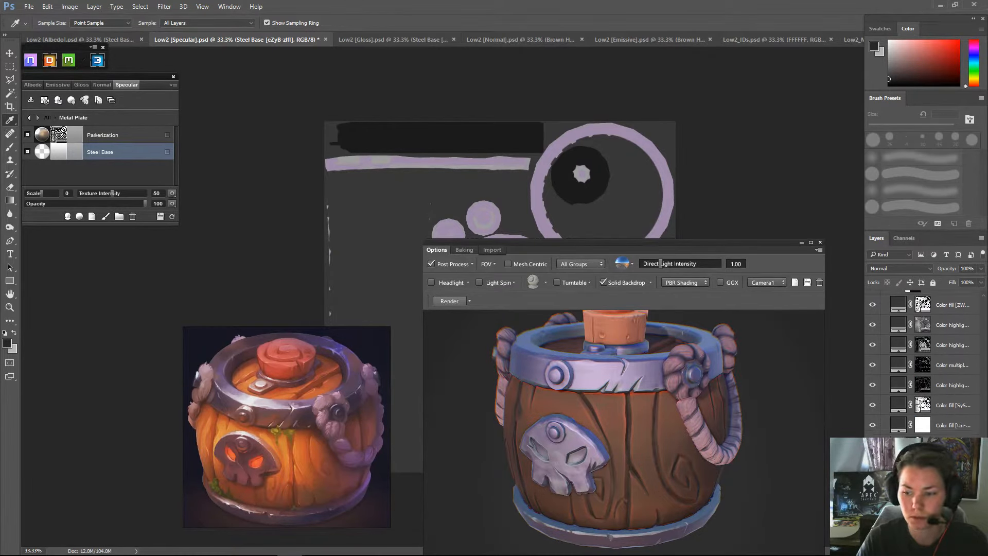
- Darken the Steel Base specular color to #7c6f83, refresh the 3D preview and examine the barrel's metal
{"action": "left_click_drag", "start_coordinate": [536, 187], "coordinate": [533, 206]}
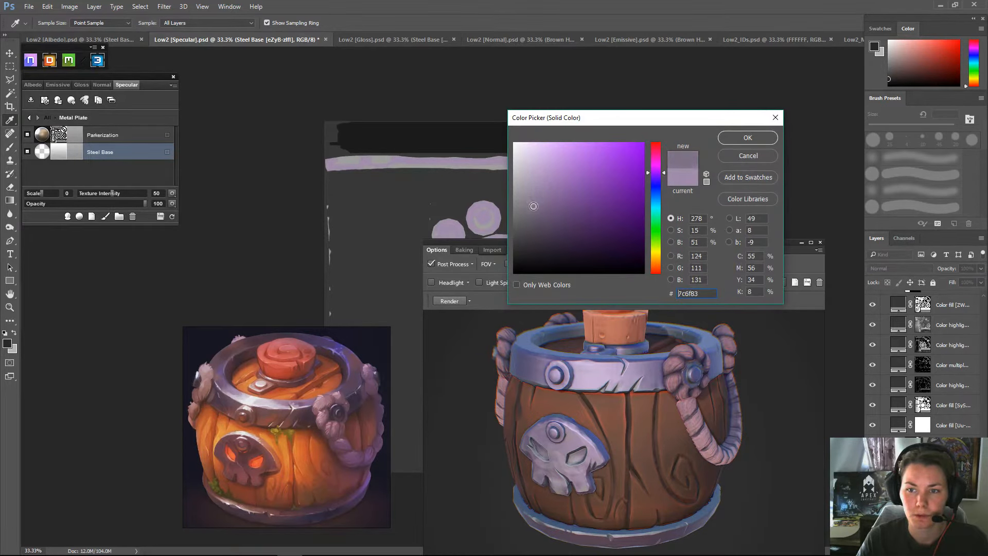
{"action": "left_click", "coordinate": [750, 155]}
{"action": "left_click", "coordinate": [172, 217]}
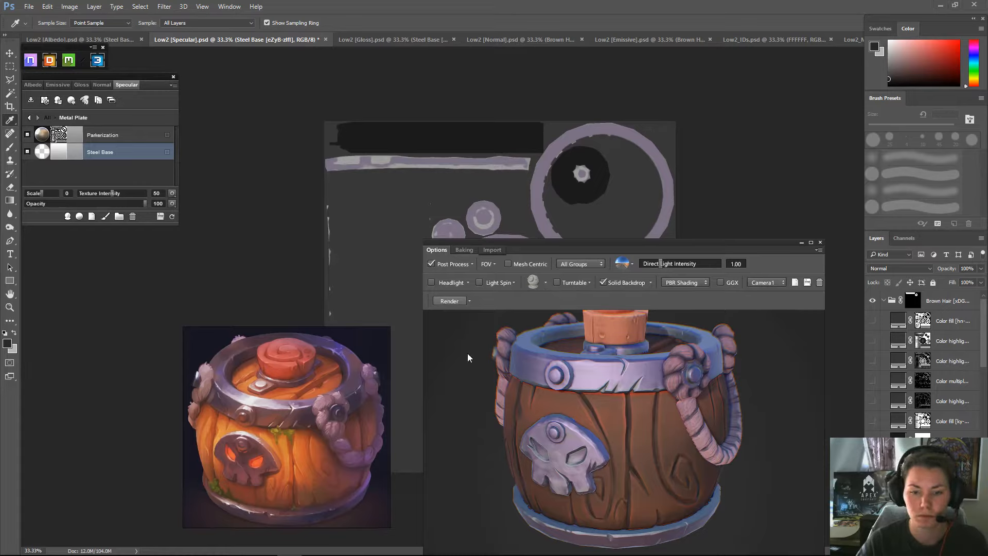
{"action": "left_click_drag", "start_coordinate": [467, 353], "coordinate": [578, 397]}
{"action": "scroll", "coordinate": [963, 420], "scroll_direction": "down", "scroll_amount": 10}
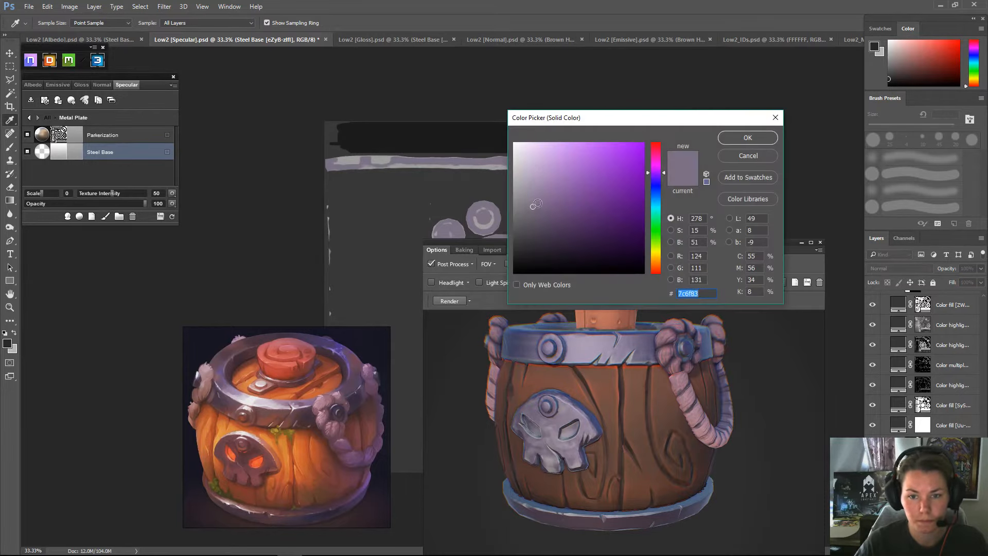
- Desaturate the Steel Base specular color to #7e7484 and inspect the whole barrel in the 3D preview, moving its window up
{"action": "left_click_drag", "start_coordinate": [533, 205], "coordinate": [529, 206]}
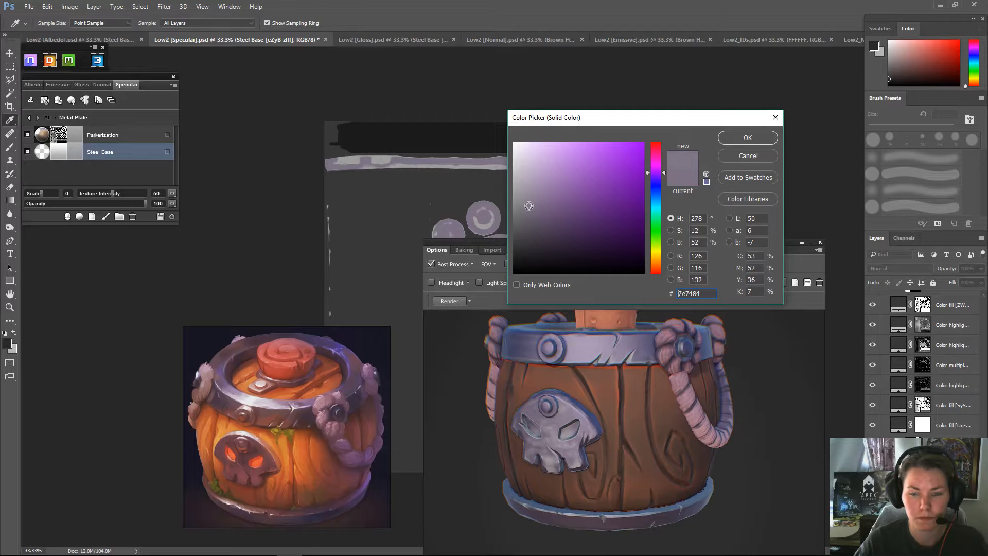
{"action": "left_click", "coordinate": [747, 136]}
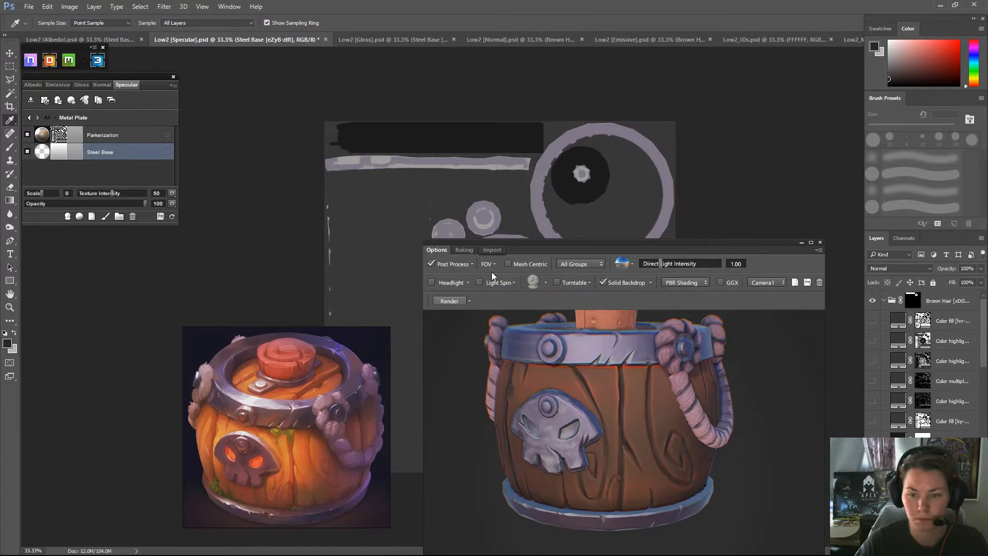
{"action": "mouse_move", "coordinate": [765, 360]}
{"action": "left_mouse_down"}
{"action": "mouse_move", "coordinate": [722, 440]}
{"action": "mouse_move", "coordinate": [767, 391]}
{"action": "mouse_move", "coordinate": [752, 357]}
{"action": "mouse_move", "coordinate": [722, 358]}
{"action": "mouse_move", "coordinate": [748, 350]}
{"action": "mouse_move", "coordinate": [757, 385]}
{"action": "mouse_move", "coordinate": [721, 387]}
{"action": "mouse_move", "coordinate": [617, 359]}
{"action": "mouse_move", "coordinate": [761, 353]}
{"action": "mouse_move", "coordinate": [728, 461]}
{"action": "mouse_move", "coordinate": [724, 383]}
{"action": "mouse_move", "coordinate": [578, 372]}
{"action": "mouse_move", "coordinate": [731, 366]}
{"action": "mouse_move", "coordinate": [542, 356]}
{"action": "mouse_move", "coordinate": [736, 360]}
{"action": "mouse_move", "coordinate": [747, 406]}
{"action": "mouse_move", "coordinate": [750, 277]}
{"action": "mouse_move", "coordinate": [735, 359]}
{"action": "mouse_move", "coordinate": [734, 276]}
{"action": "mouse_move", "coordinate": [650, 348]}
{"action": "mouse_move", "coordinate": [635, 347]}
{"action": "mouse_move", "coordinate": [767, 354]}
{"action": "mouse_move", "coordinate": [752, 366]}
{"action": "left_mouse_up"}
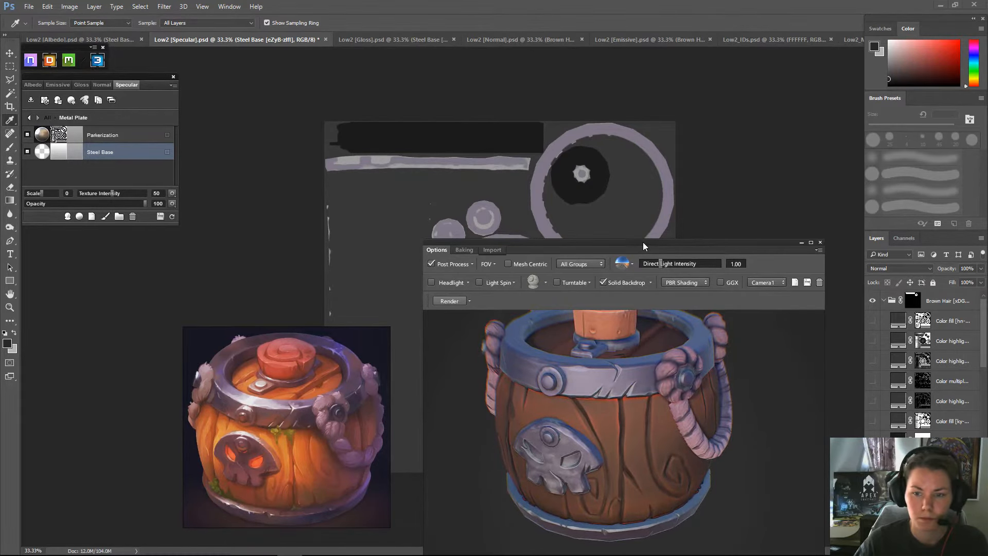
{"action": "left_click_drag", "start_coordinate": [643, 241], "coordinate": [630, 67]}
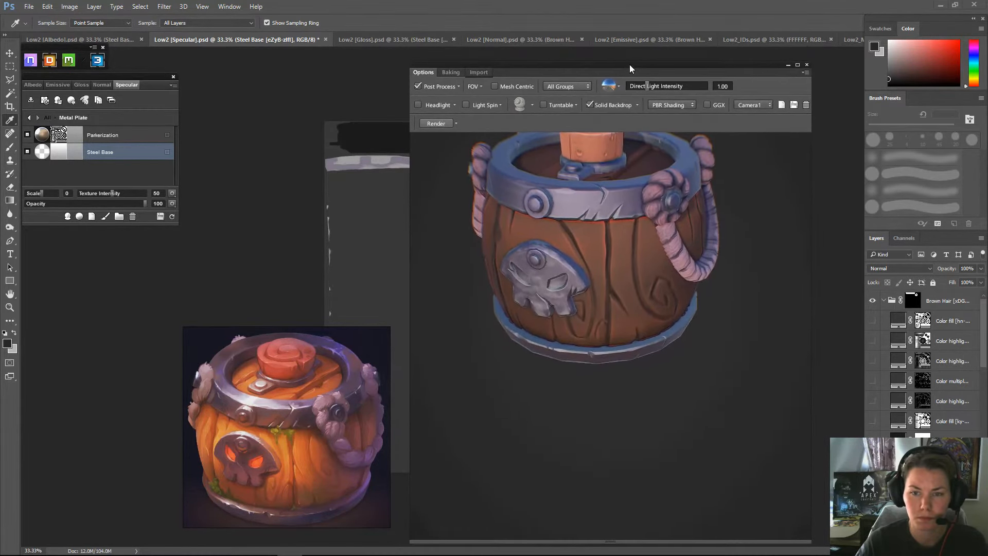
{"action": "left_click_drag", "start_coordinate": [731, 219], "coordinate": [721, 256]}
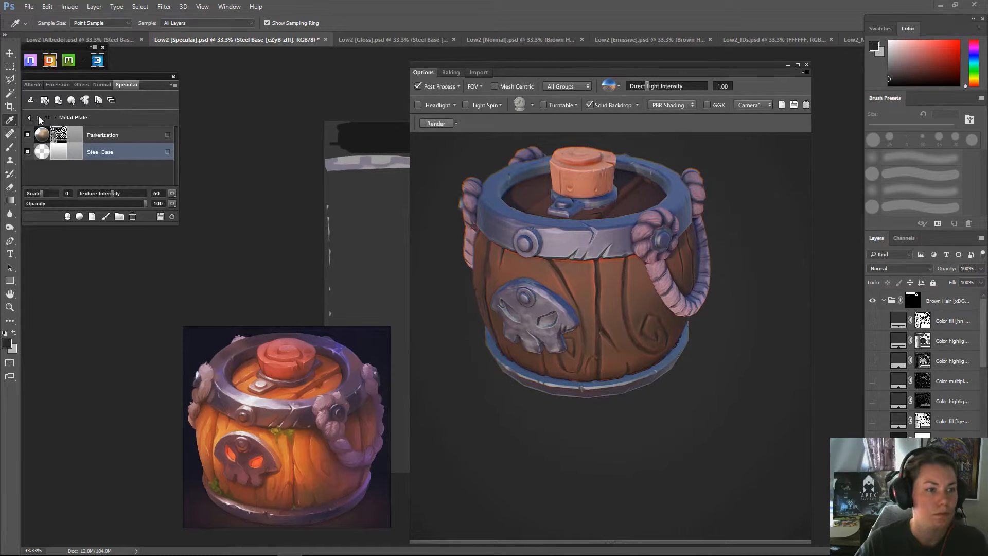
- Browse the Stylized, Plaster, Paint and Vehicle categories of the DDO material library, preview Stylized Skin and leave without creating a material
{"action": "left_click", "coordinate": [29, 118]}
{"action": "double_click", "coordinate": [43, 135]}
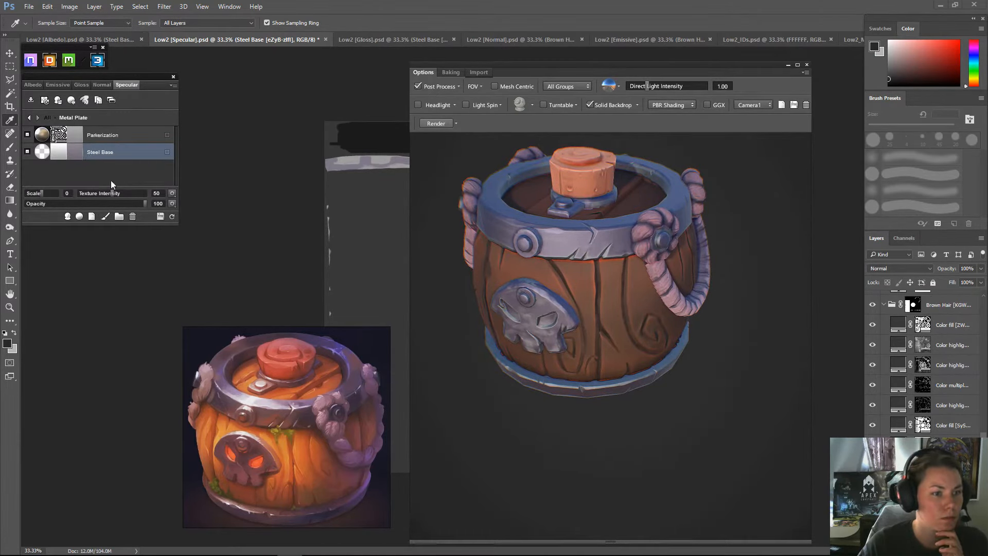
{"action": "left_click", "coordinate": [67, 217]}
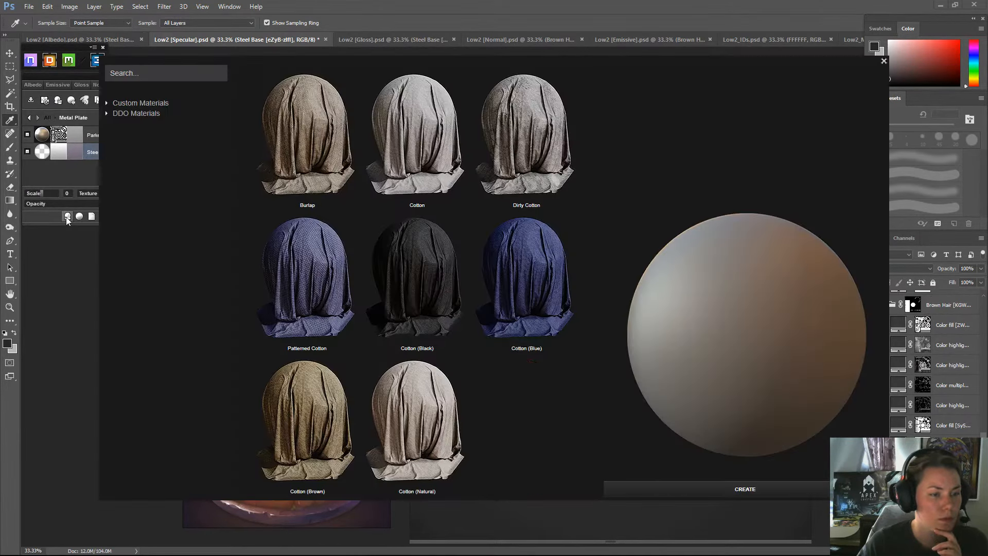
{"action": "left_click", "coordinate": [122, 112]}
{"action": "scroll", "coordinate": [170, 363], "scroll_direction": "down", "scroll_amount": 5}
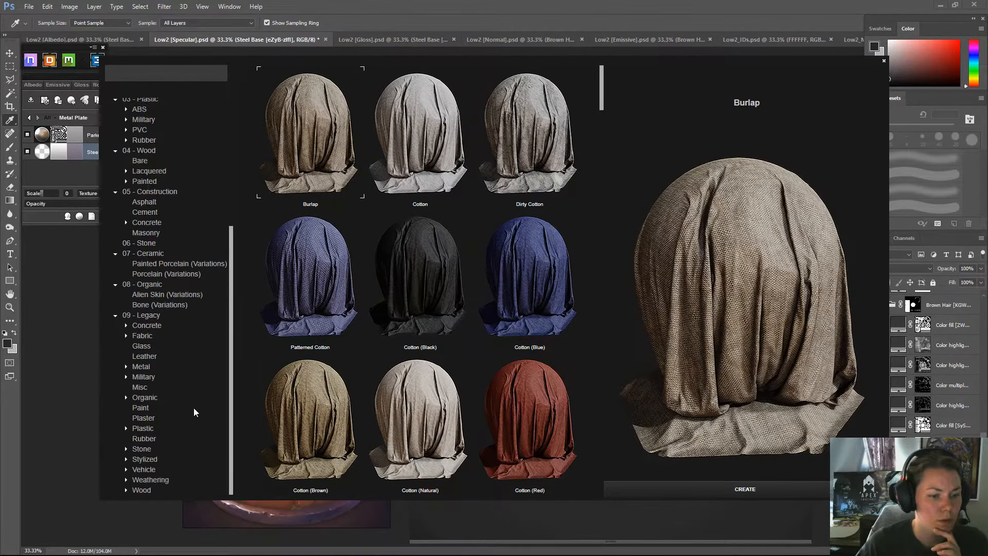
{"action": "left_click", "coordinate": [143, 459]}
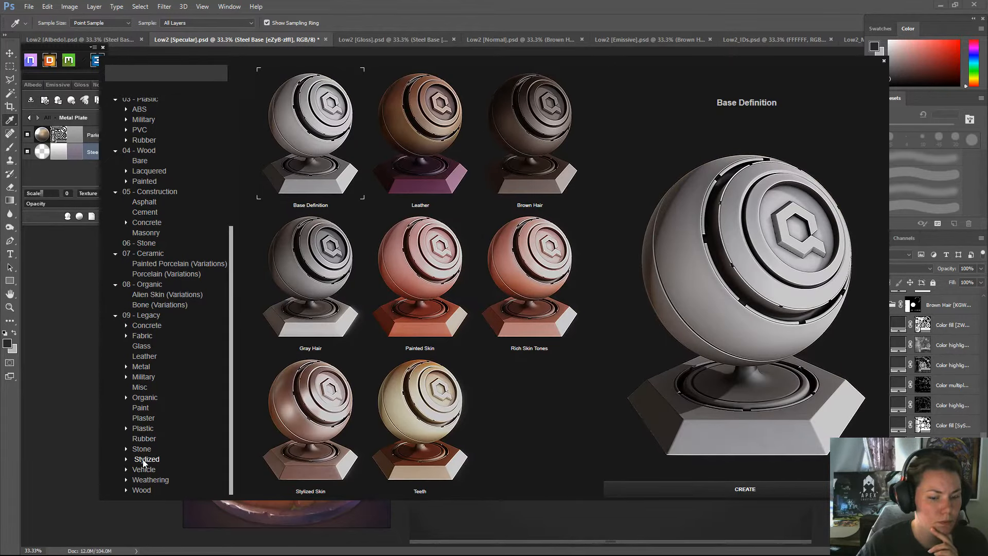
{"action": "left_click", "coordinate": [143, 418]}
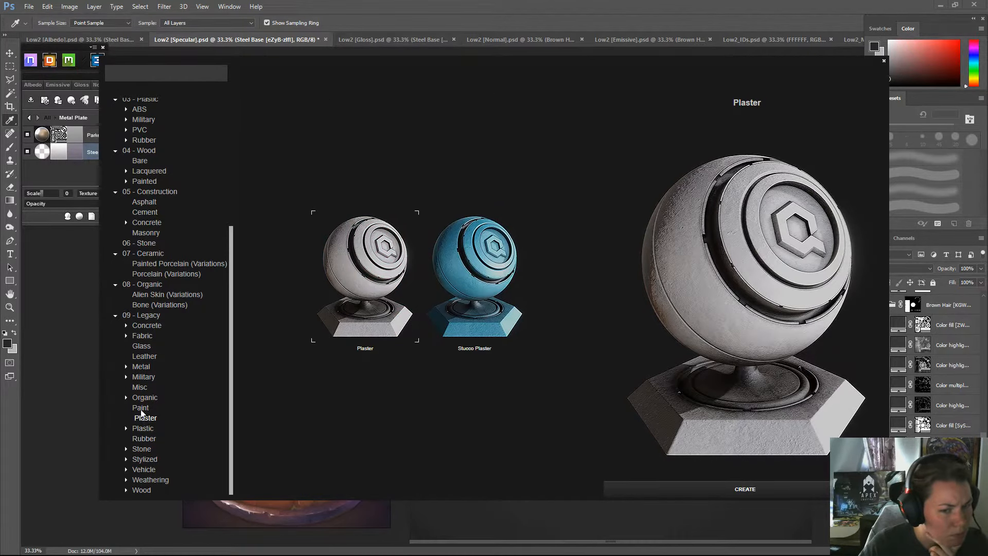
{"action": "left_click", "coordinate": [142, 409]}
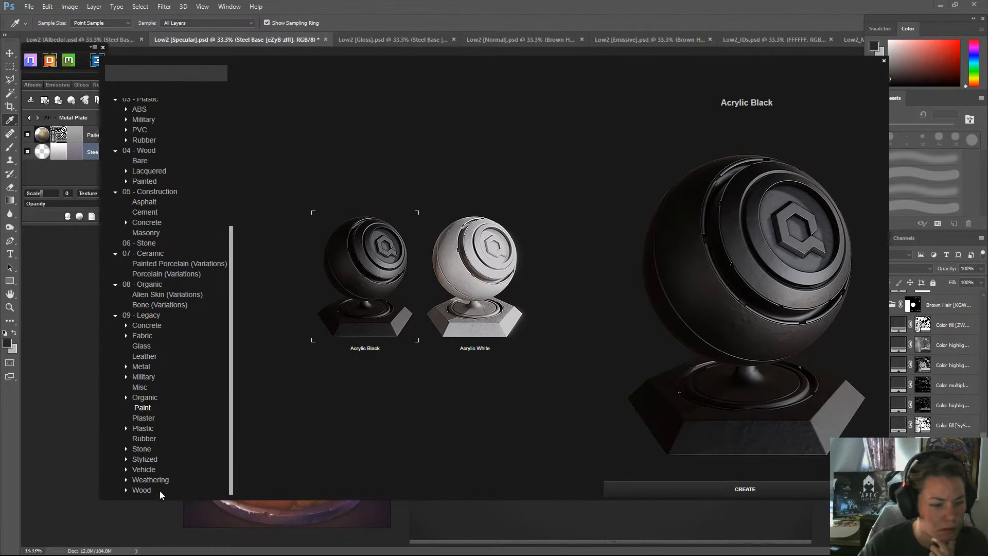
{"action": "left_click", "coordinate": [152, 470]}
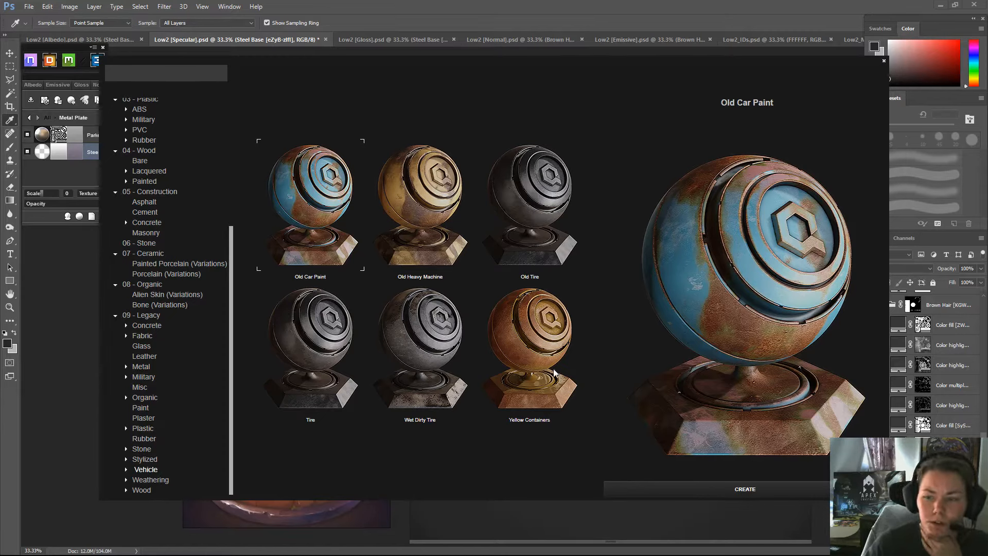
{"action": "left_click", "coordinate": [145, 459]}
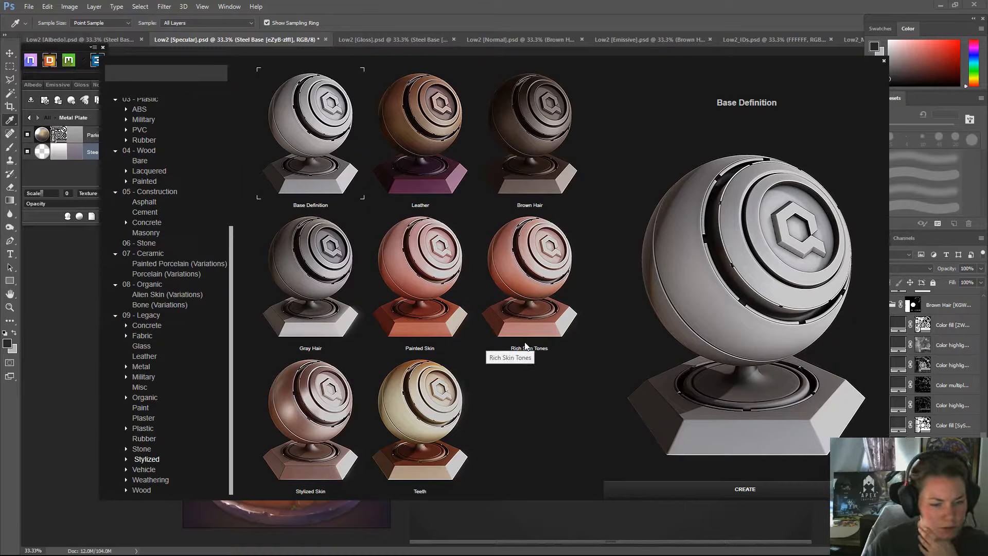
{"action": "left_click", "coordinate": [324, 396]}
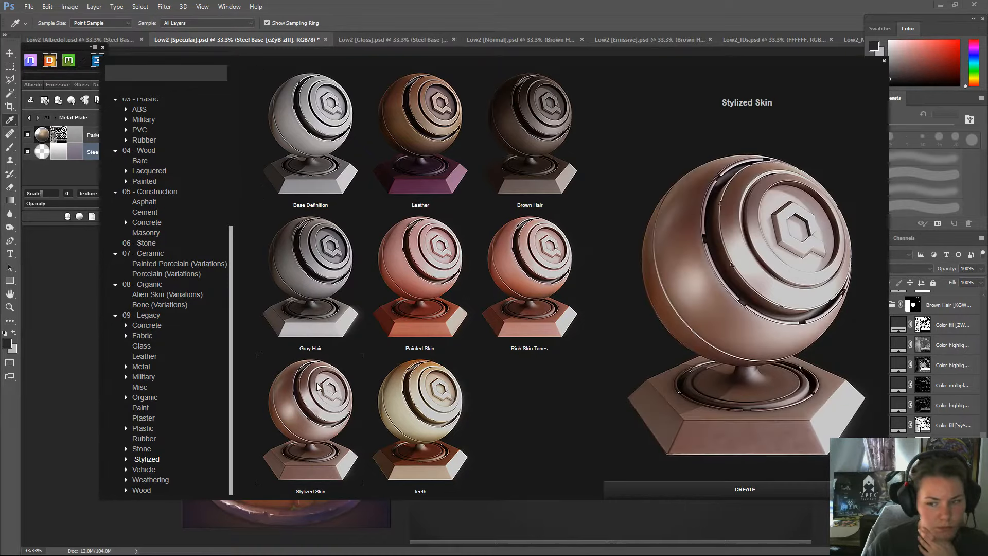
{"action": "left_click", "coordinate": [884, 61]}
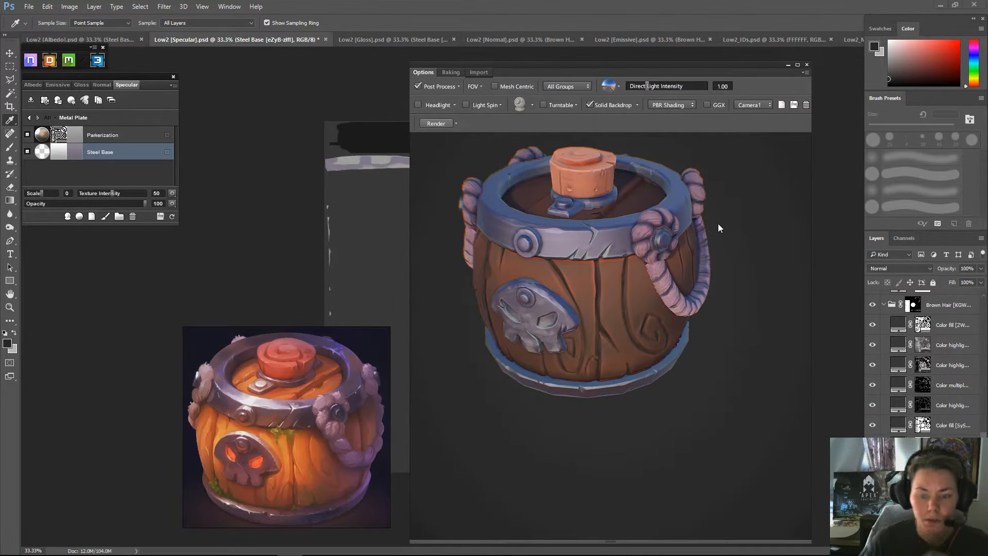
- Add a paint layer above the topmost Brown Hair material in the Albedo map
{"action": "left_click_drag", "start_coordinate": [594, 337], "coordinate": [561, 344]}
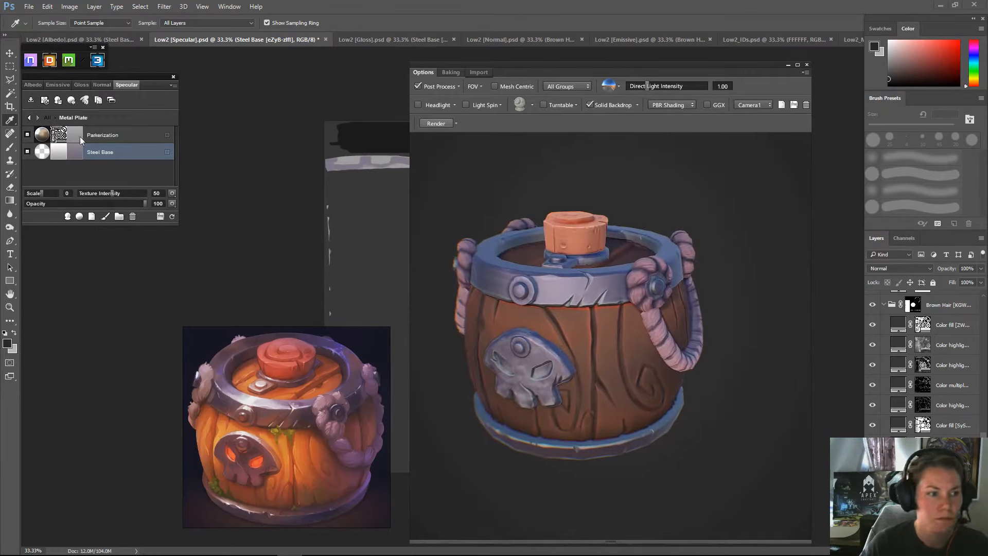
{"action": "left_click", "coordinate": [34, 84]}
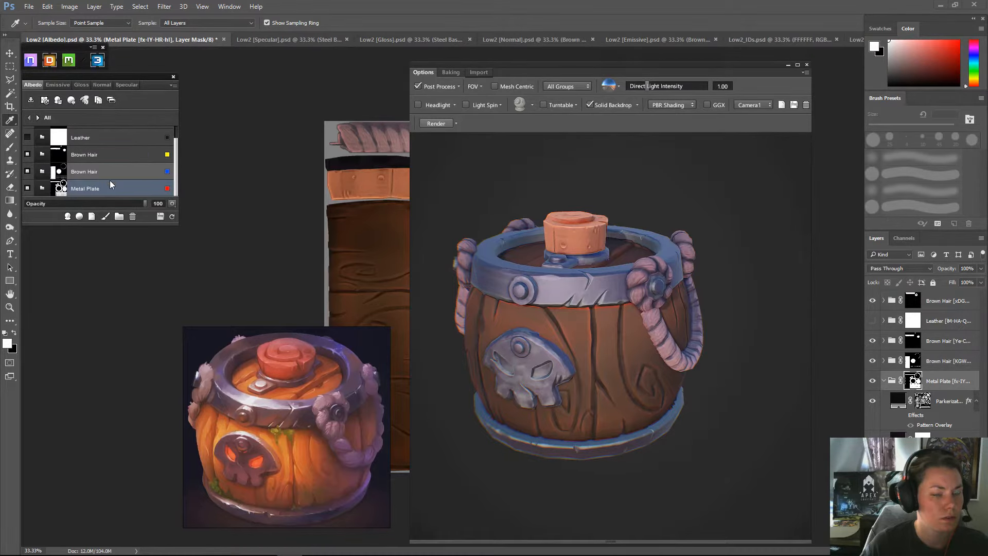
{"action": "scroll", "coordinate": [110, 183], "scroll_direction": "up", "scroll_amount": 1}
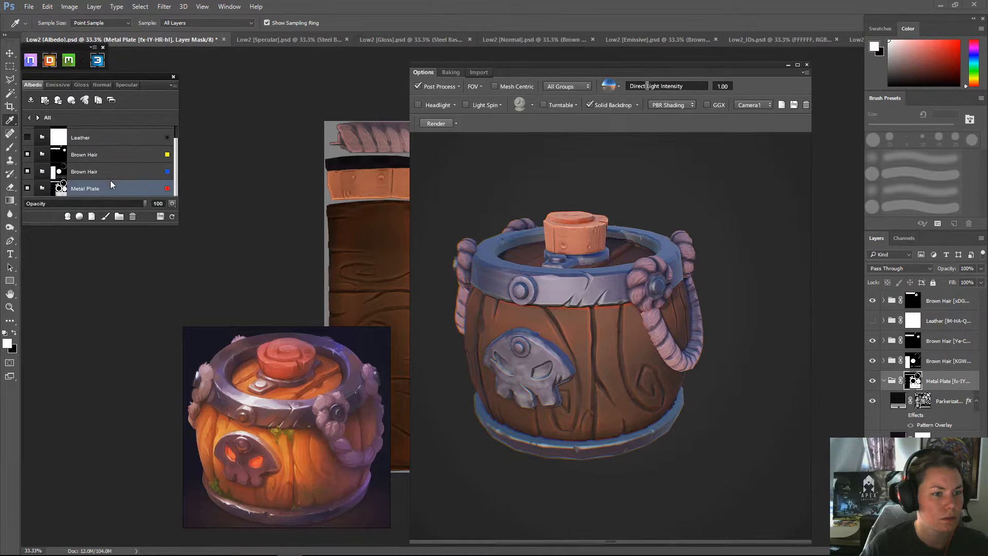
{"action": "left_click", "coordinate": [107, 135]}
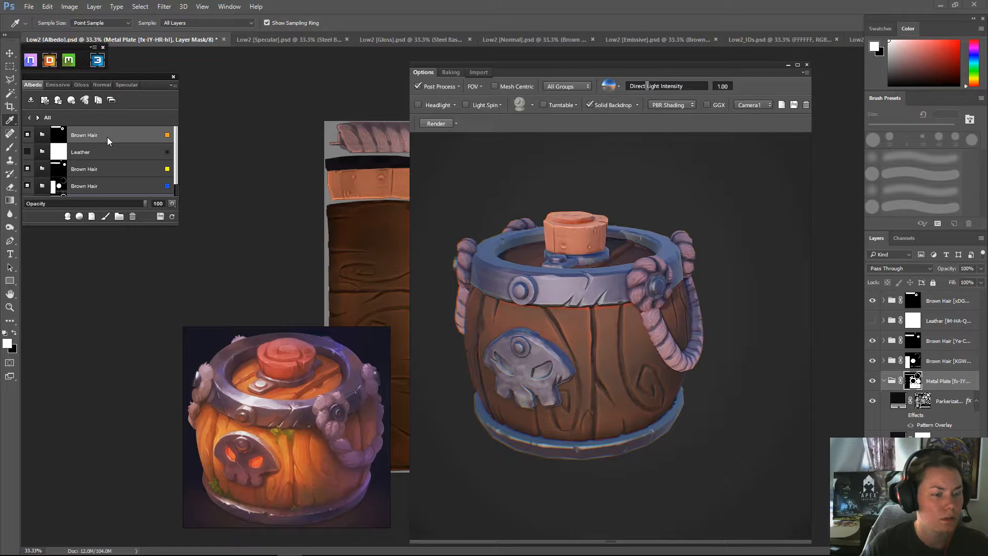
{"action": "left_click", "coordinate": [68, 217]}
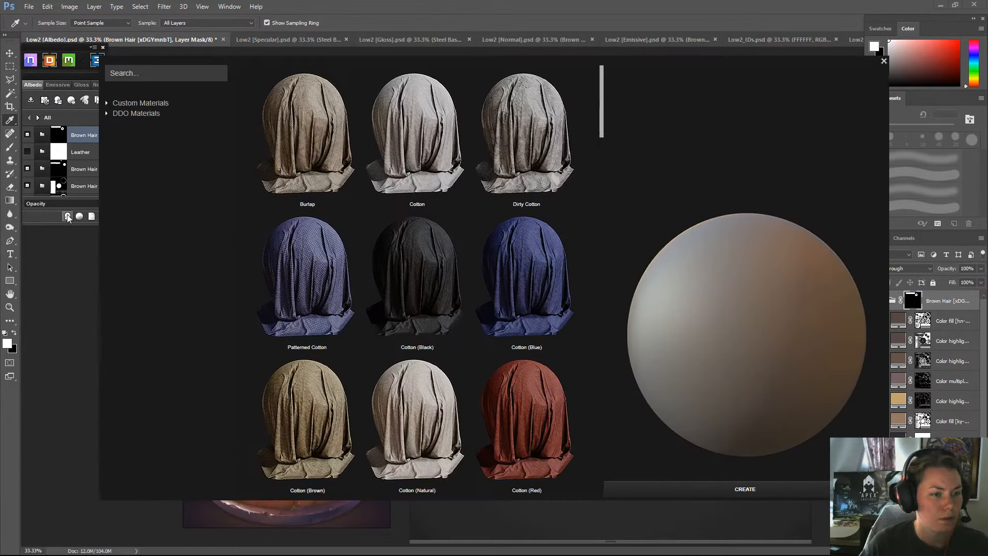
{"action": "left_click", "coordinate": [884, 61]}
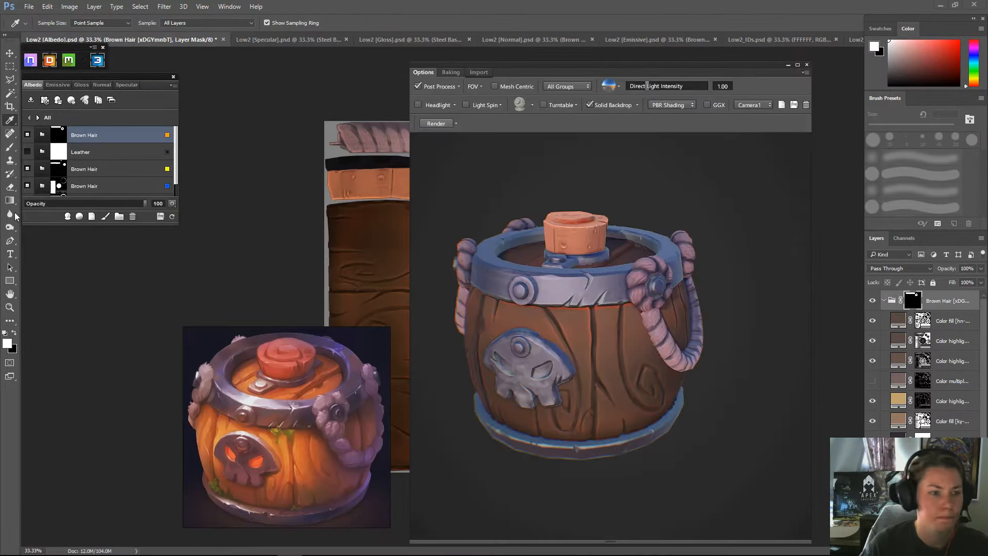
{"action": "left_click", "coordinate": [104, 215]}
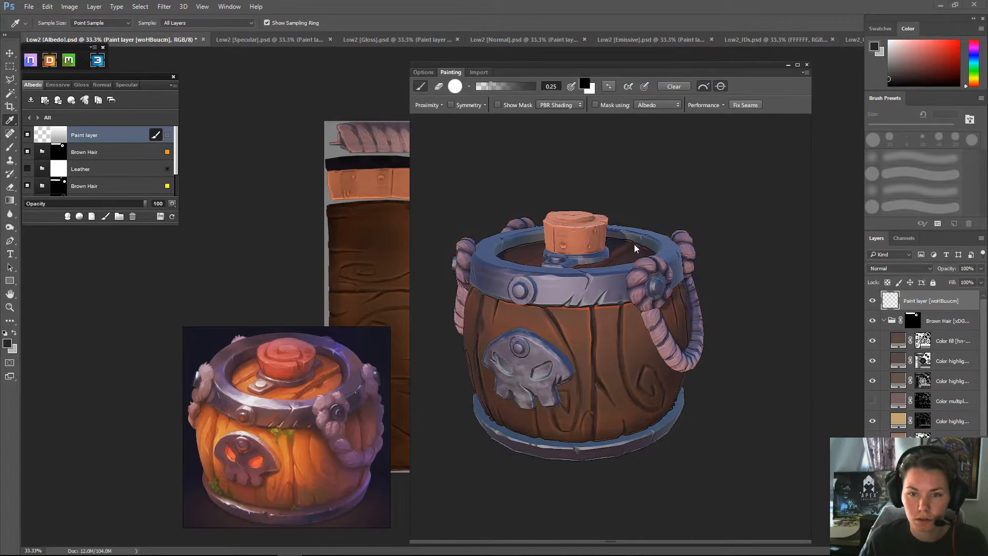
- Set the painting brush's strength to 0.09 and its color to dark purple #1C0E28
{"action": "scroll", "coordinate": [595, 290], "scroll_direction": "up", "scroll_amount": 1}
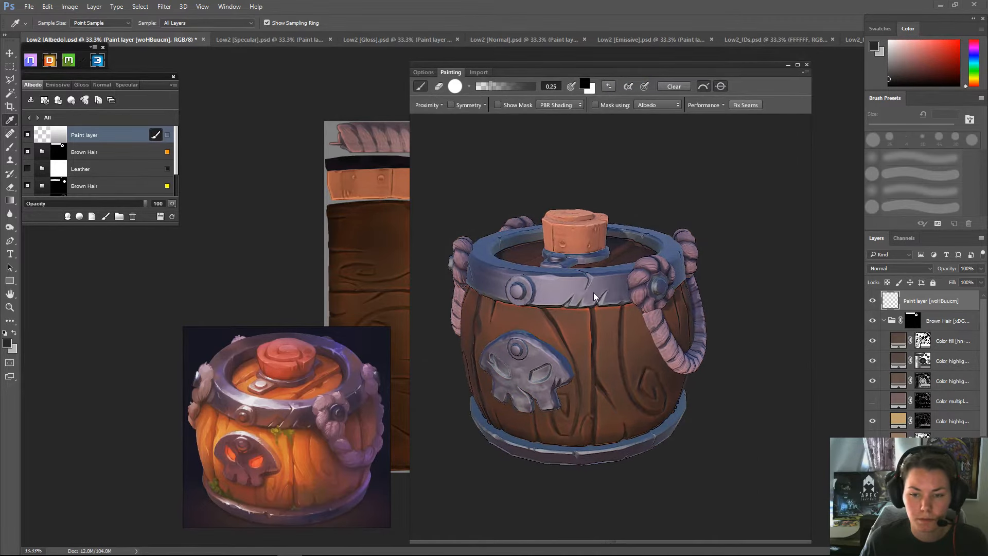
{"action": "scroll", "coordinate": [597, 307], "scroll_direction": "up", "scroll_amount": 4}
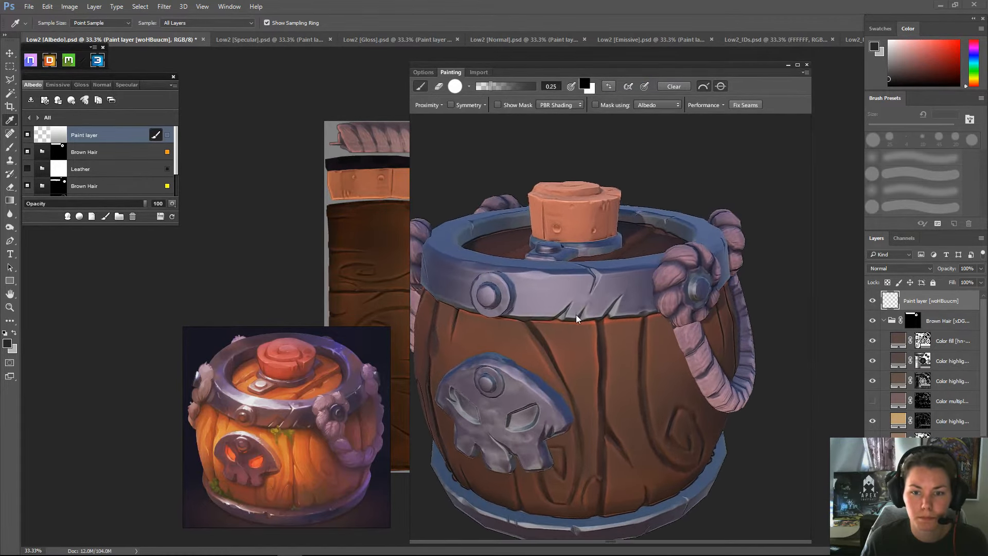
{"action": "left_click_drag", "start_coordinate": [583, 301], "coordinate": [610, 307]}
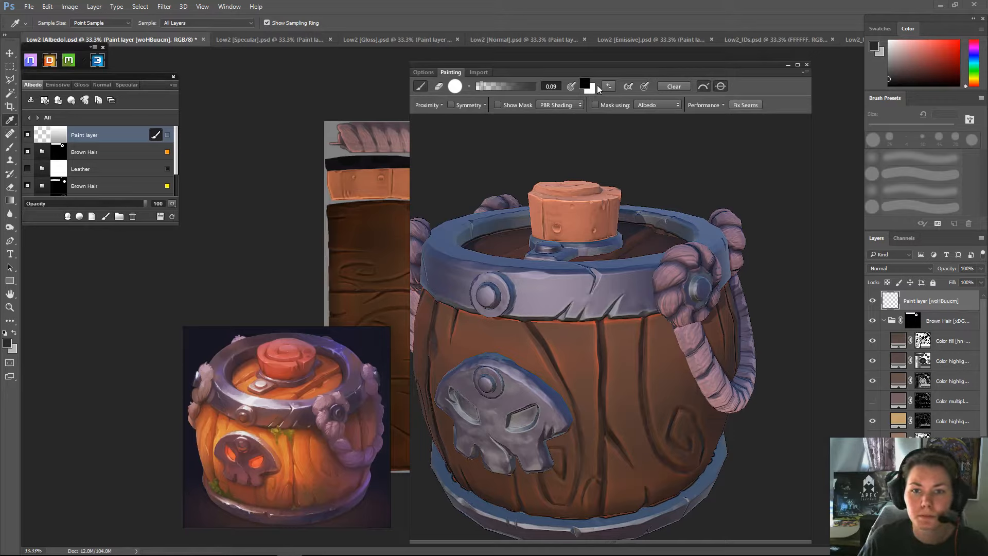
{"action": "left_click", "coordinate": [591, 86]}
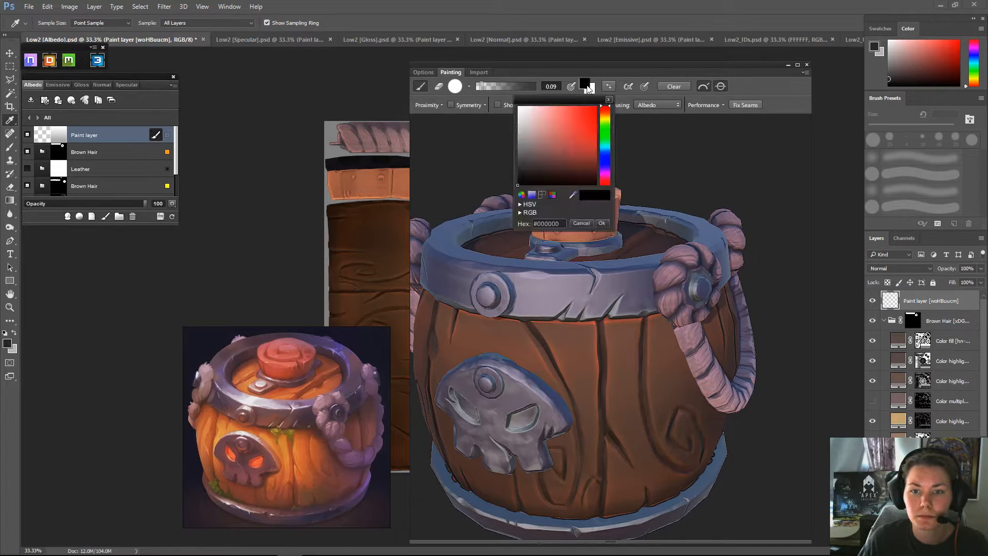
{"action": "left_click", "coordinate": [604, 169]}
{"action": "left_click", "coordinate": [568, 173]}
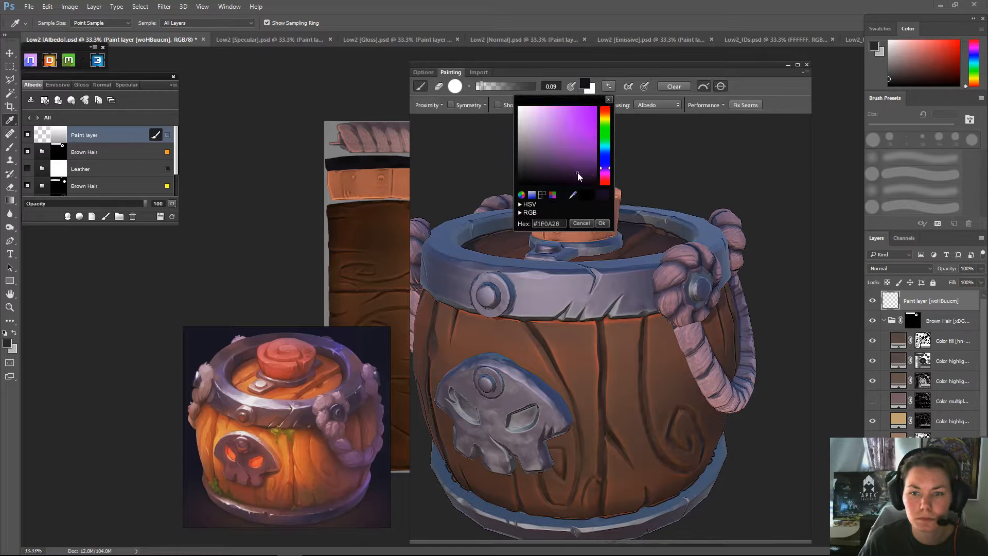
{"action": "left_click", "coordinate": [603, 167]}
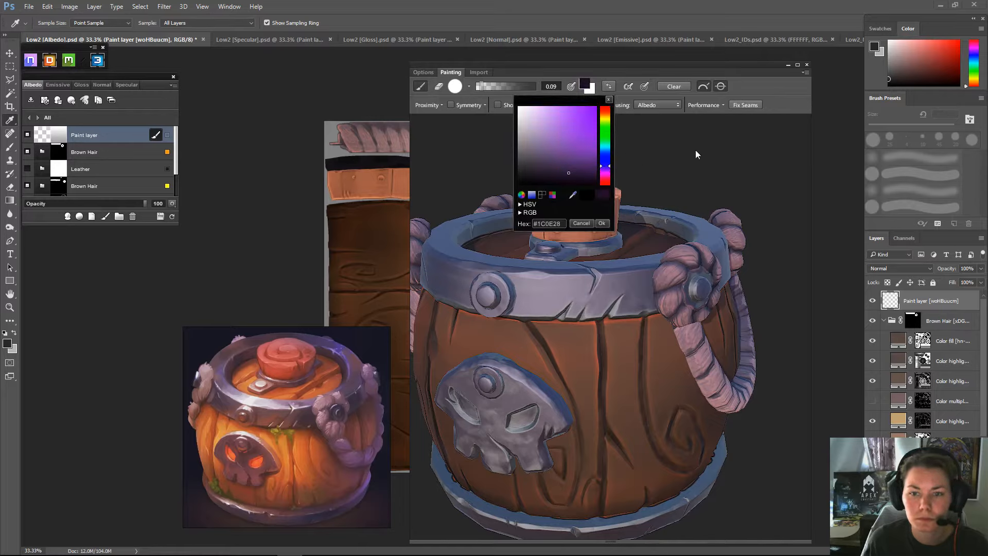
{"action": "left_click", "coordinate": [601, 223]}
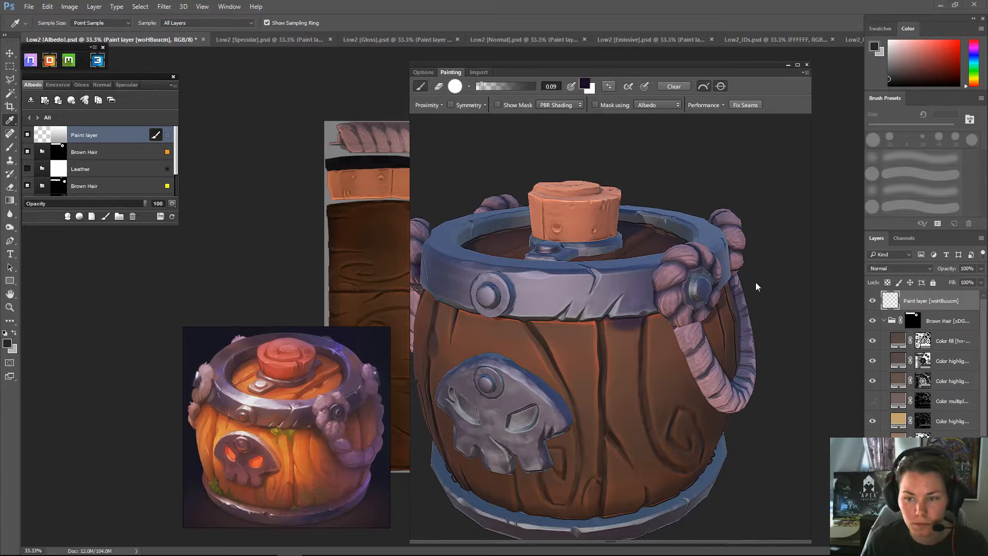
- Paint a dark purple shadow around the metal rim beside the rope knot, checking its coverage in the paint mask view
{"action": "mouse_move", "coordinate": [755, 282]}
{"action": "left_mouse_down"}
{"action": "mouse_move", "coordinate": [743, 245]}
{"action": "mouse_move", "coordinate": [714, 218]}
{"action": "mouse_move", "coordinate": [733, 283]}
{"action": "mouse_move", "coordinate": [570, 206]}
{"action": "left_mouse_up"}
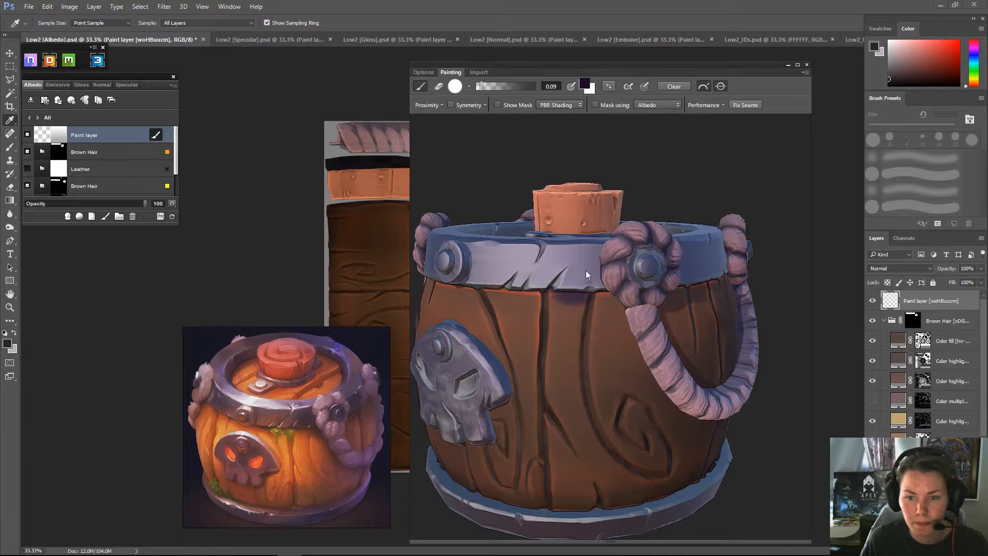
{"action": "mouse_move", "coordinate": [703, 168]}
{"action": "left_mouse_down"}
{"action": "mouse_move", "coordinate": [690, 193]}
{"action": "mouse_move", "coordinate": [623, 187]}
{"action": "mouse_move", "coordinate": [691, 202]}
{"action": "mouse_move", "coordinate": [576, 332]}
{"action": "left_mouse_up"}
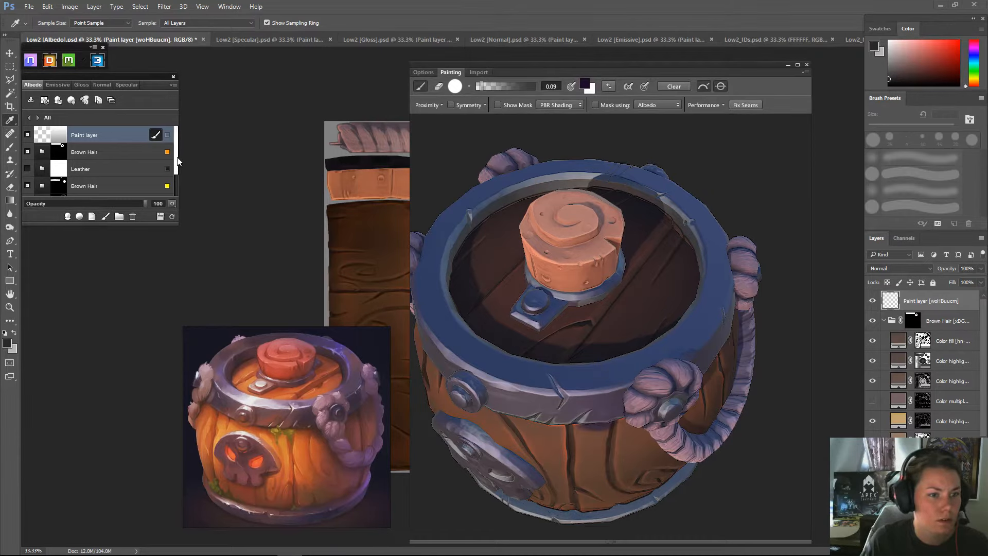
{"action": "mouse_move", "coordinate": [177, 161]}
{"action": "left_mouse_down"}
{"action": "mouse_move", "coordinate": [180, 184]}
{"action": "mouse_move", "coordinate": [179, 147]}
{"action": "left_mouse_up"}
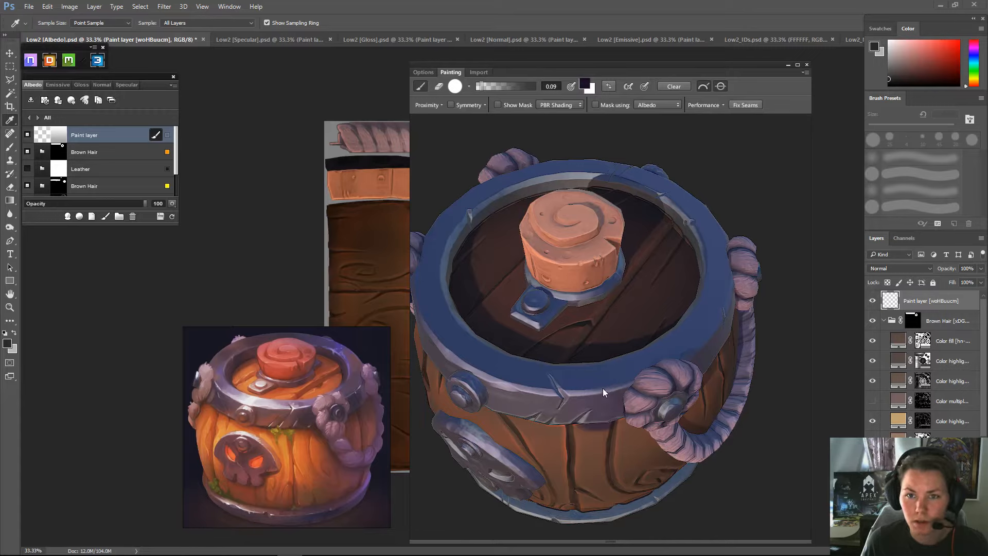
{"action": "left_click", "coordinate": [595, 103]}
{"action": "left_click", "coordinate": [503, 103]}
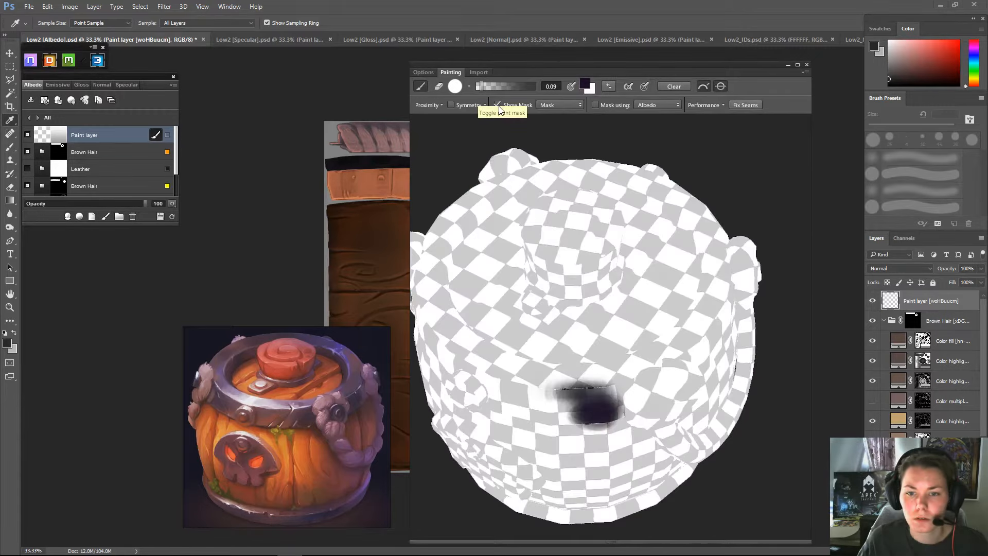
{"action": "mouse_move", "coordinate": [777, 364]}
{"action": "left_mouse_down"}
{"action": "mouse_move", "coordinate": [781, 314]}
{"action": "mouse_move", "coordinate": [746, 321]}
{"action": "left_mouse_up"}
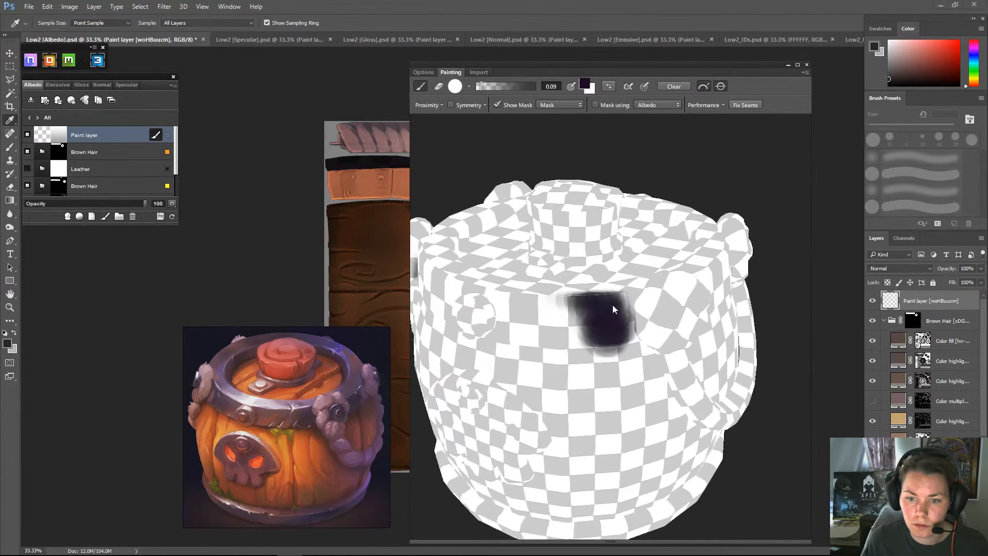
{"action": "left_click_drag", "start_coordinate": [581, 305], "coordinate": [600, 297]}
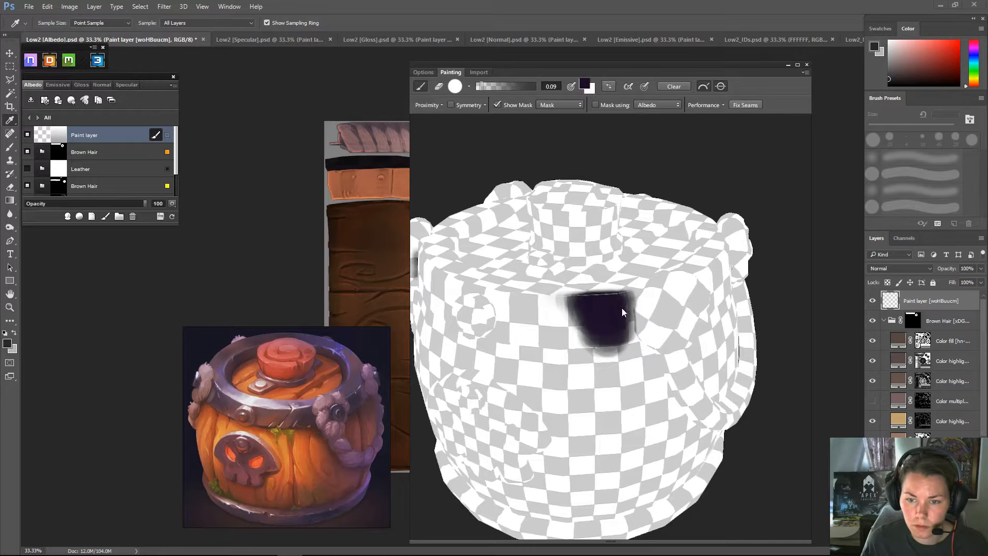
{"action": "left_click", "coordinate": [497, 106]}
{"action": "mouse_move", "coordinate": [751, 198]}
{"action": "left_mouse_down"}
{"action": "mouse_move", "coordinate": [734, 150]}
{"action": "mouse_move", "coordinate": [677, 203]}
{"action": "mouse_move", "coordinate": [663, 313]}
{"action": "mouse_move", "coordinate": [641, 346]}
{"action": "mouse_move", "coordinate": [720, 186]}
{"action": "mouse_move", "coordinate": [626, 190]}
{"action": "mouse_move", "coordinate": [768, 192]}
{"action": "mouse_move", "coordinate": [769, 146]}
{"action": "mouse_move", "coordinate": [727, 195]}
{"action": "mouse_move", "coordinate": [728, 181]}
{"action": "mouse_move", "coordinate": [682, 174]}
{"action": "mouse_move", "coordinate": [596, 185]}
{"action": "mouse_move", "coordinate": [743, 206]}
{"action": "mouse_move", "coordinate": [640, 324]}
{"action": "mouse_move", "coordinate": [735, 186]}
{"action": "mouse_move", "coordinate": [741, 157]}
{"action": "mouse_move", "coordinate": [697, 154]}
{"action": "mouse_move", "coordinate": [774, 162]}
{"action": "mouse_move", "coordinate": [751, 176]}
{"action": "mouse_move", "coordinate": [767, 130]}
{"action": "mouse_move", "coordinate": [717, 167]}
{"action": "mouse_move", "coordinate": [725, 158]}
{"action": "mouse_move", "coordinate": [719, 202]}
{"action": "mouse_move", "coordinate": [703, 218]}
{"action": "mouse_move", "coordinate": [657, 187]}
{"action": "mouse_move", "coordinate": [756, 192]}
{"action": "mouse_move", "coordinate": [767, 150]}
{"action": "mouse_move", "coordinate": [748, 153]}
{"action": "mouse_move", "coordinate": [779, 165]}
{"action": "mouse_move", "coordinate": [743, 165]}
{"action": "mouse_move", "coordinate": [539, 272]}
{"action": "left_mouse_up"}
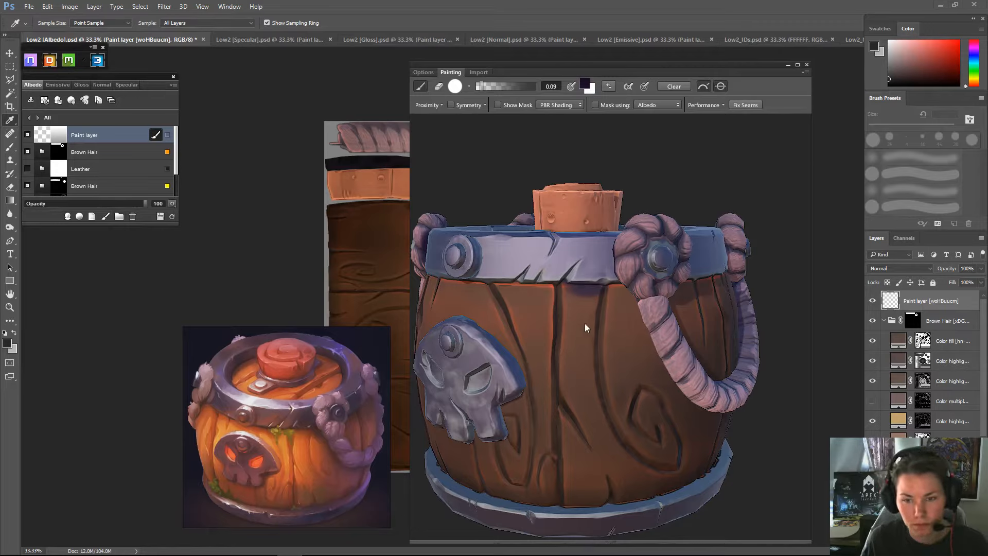
- Sample the barrel's wood as the paint color and shift its hue to orange-brown #8E633E
{"action": "key", "text": "c"}
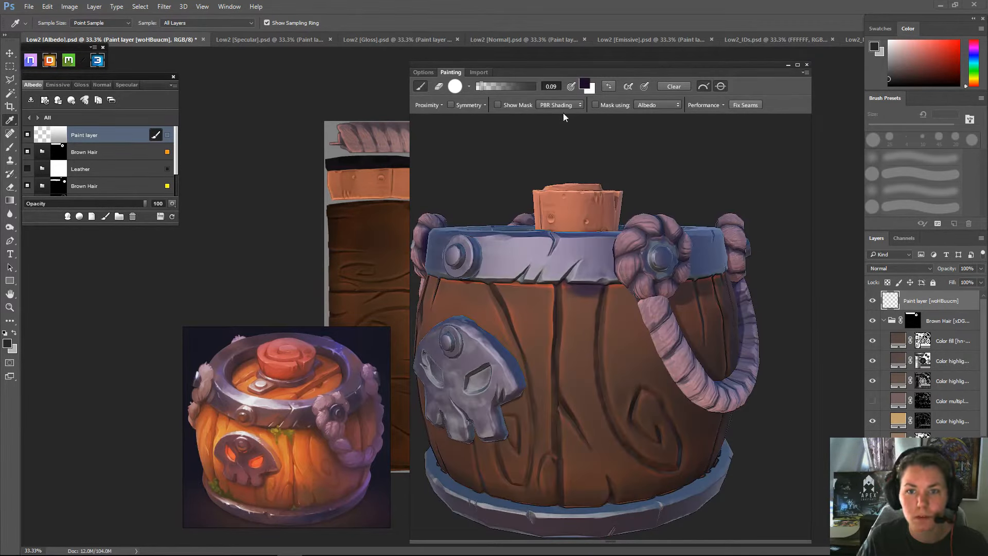
{"action": "left_click", "coordinate": [584, 87]}
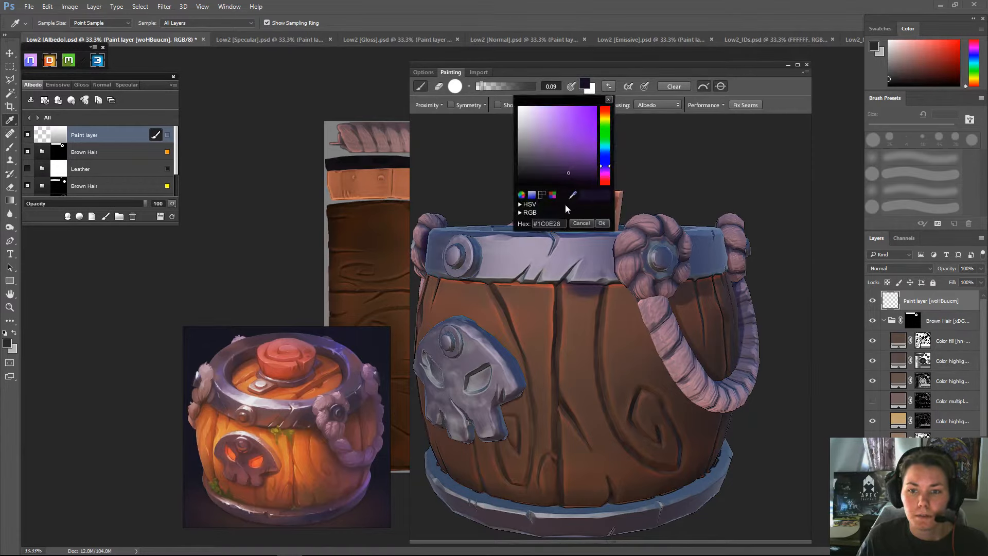
{"action": "left_click", "coordinate": [542, 195]}
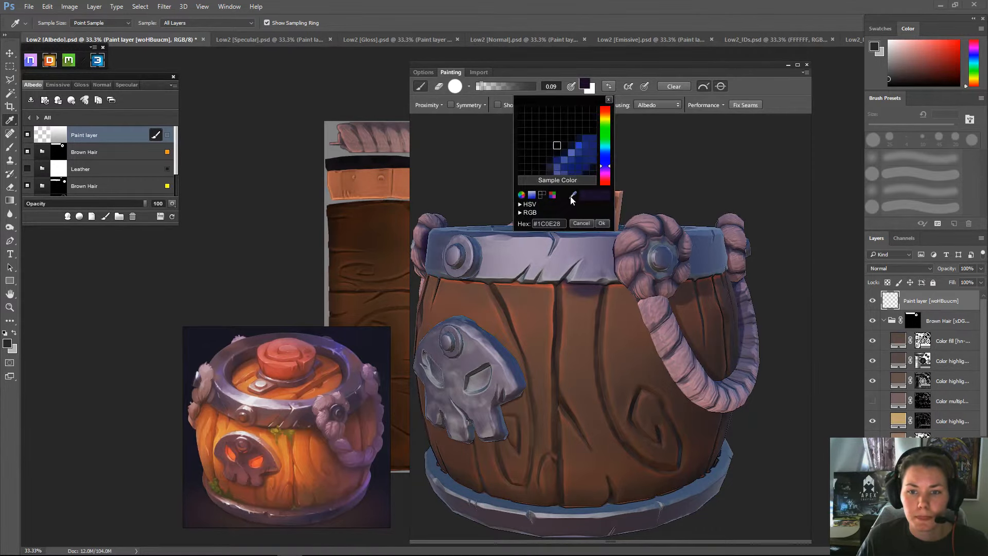
{"action": "left_click", "coordinate": [545, 290]}
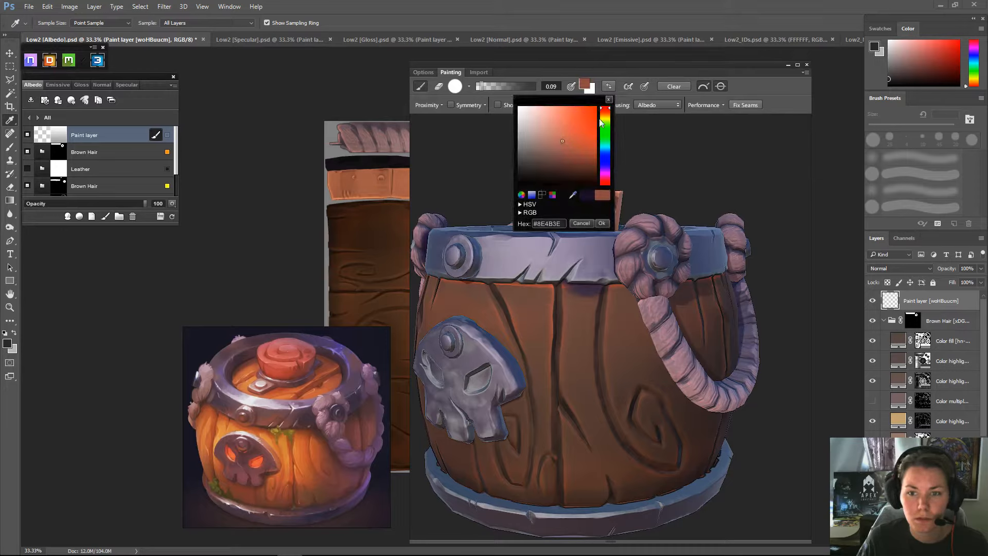
{"action": "left_click_drag", "start_coordinate": [606, 110], "coordinate": [606, 114]}
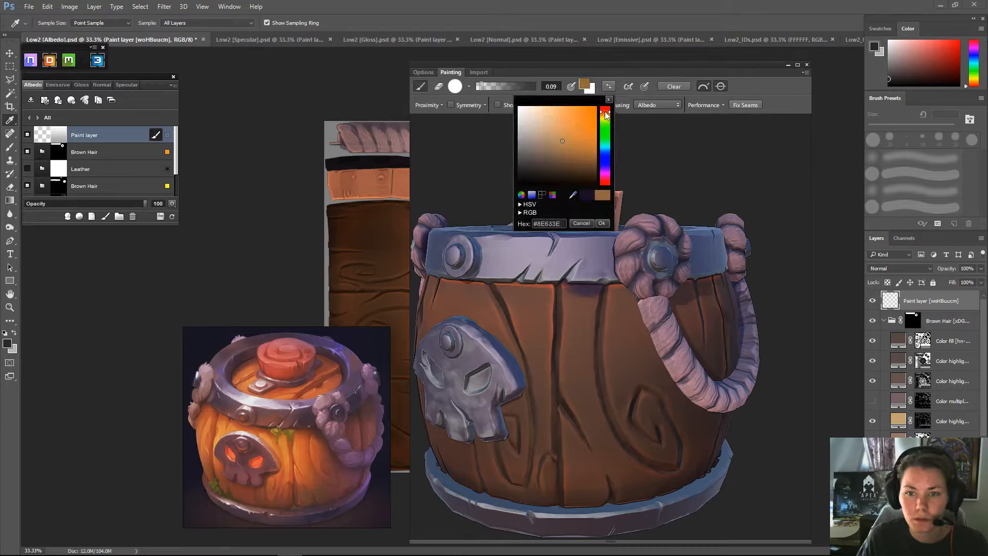
{"action": "left_click", "coordinate": [601, 223]}
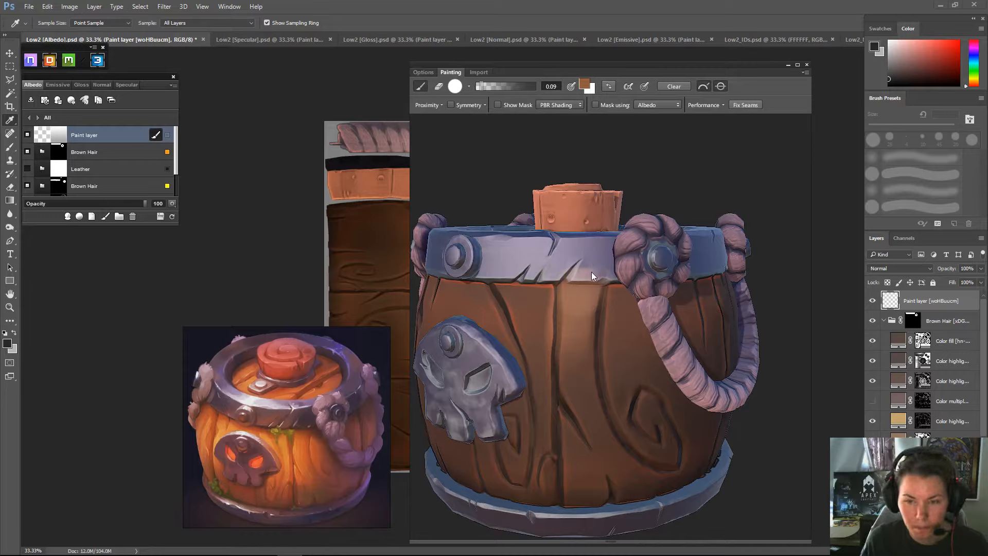
- Try painting an orange-brown highlight along the central plank's crack, adjusting the brush size to 18
{"action": "key", "text": "bracketleft"}
{"action": "key", "text": "bracketleft"}
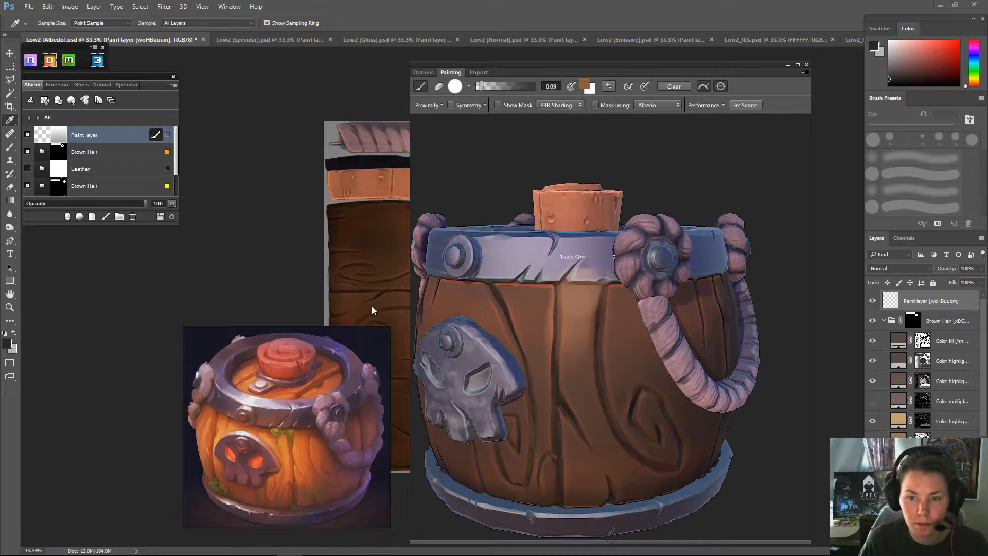
{"action": "key", "text": "bracketleft"}
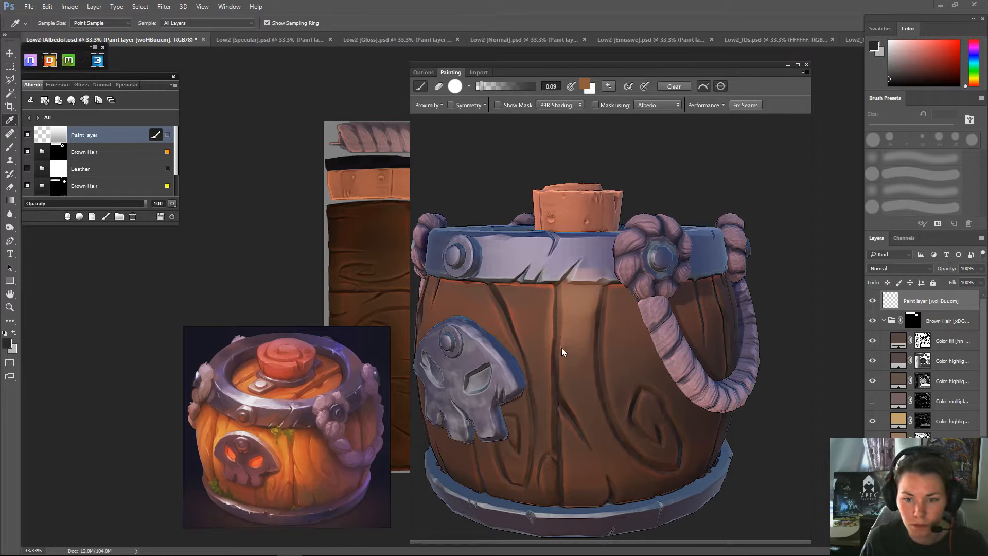
{"action": "key", "text": "bracketleft"}
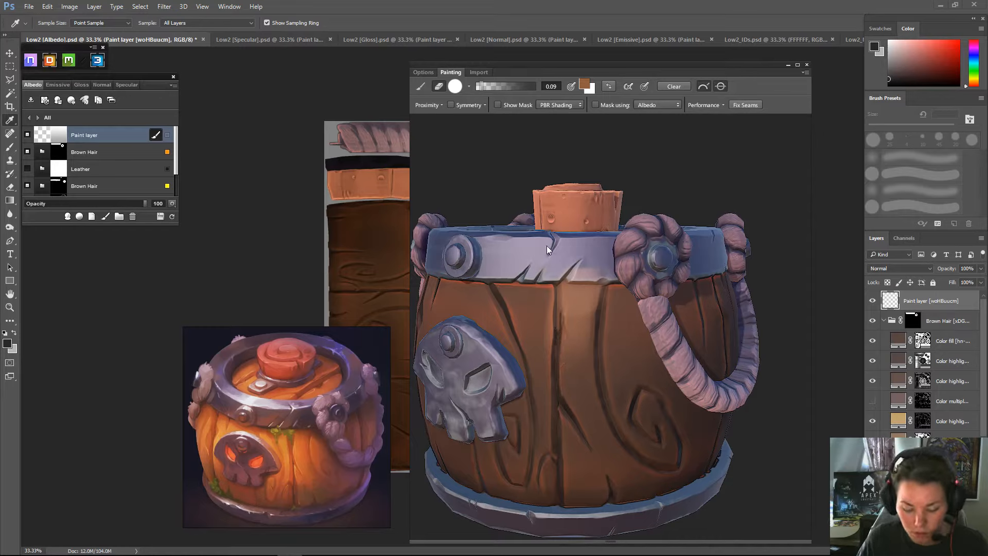
{"action": "key", "text": "b"}
{"action": "key", "text": "]"}
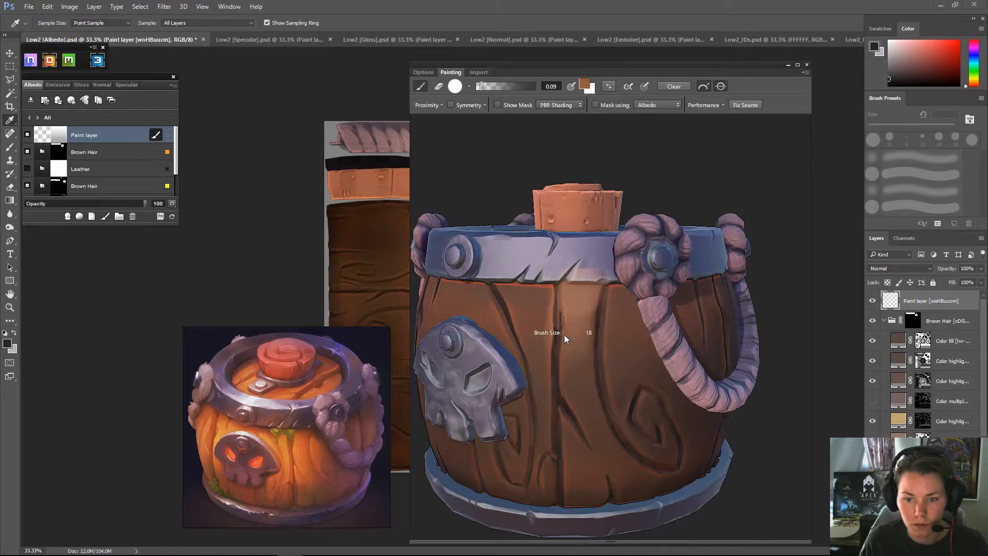
{"action": "left_click_drag", "start_coordinate": [559, 377], "coordinate": [558, 334]}
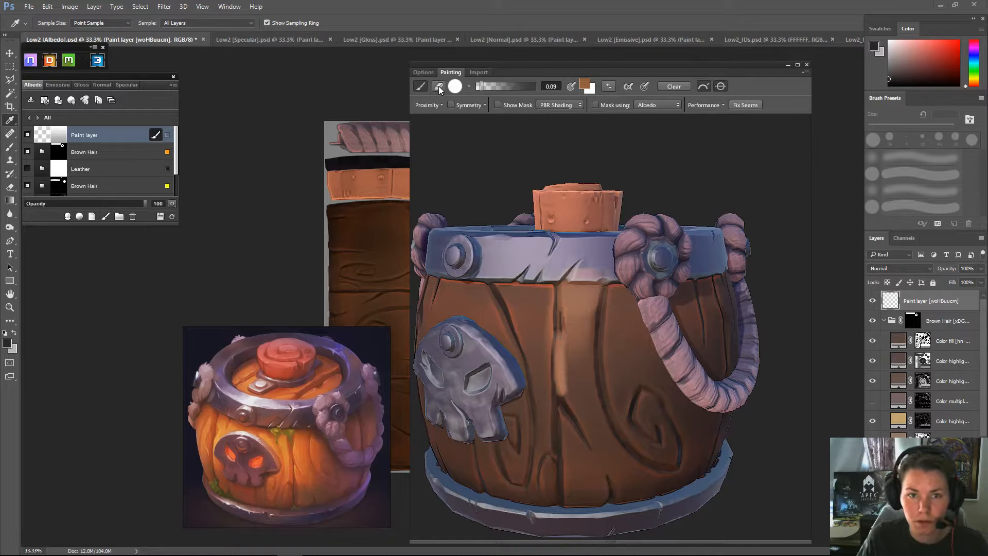
- Erase the trial highlights from the central plank and paint a thin orange-brown highlight beside its crack
{"action": "mouse_move", "coordinate": [552, 347]}
{"action": "left_mouse_down"}
{"action": "mouse_move", "coordinate": [552, 319]}
{"action": "mouse_move", "coordinate": [558, 328]}
{"action": "left_mouse_up"}
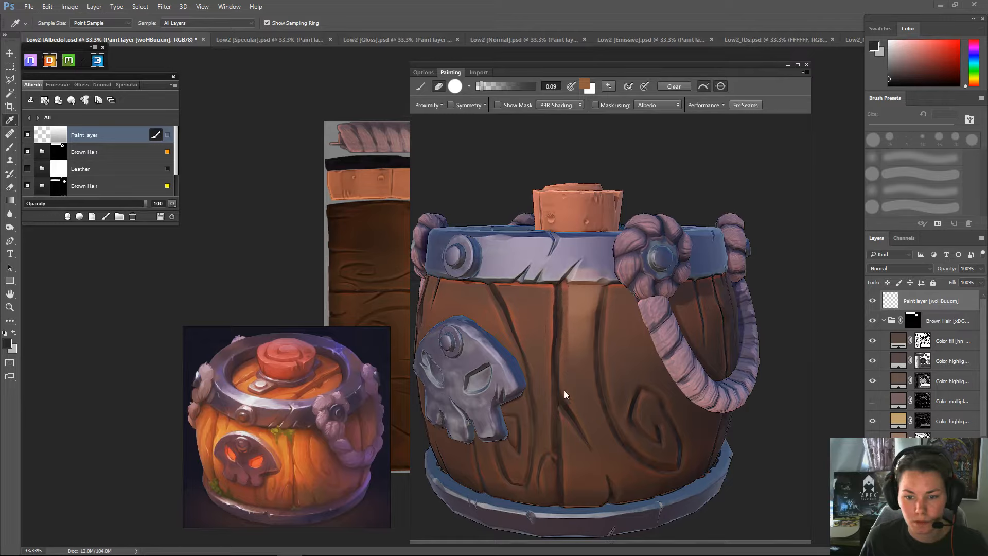
{"action": "left_click_drag", "start_coordinate": [575, 376], "coordinate": [584, 350]}
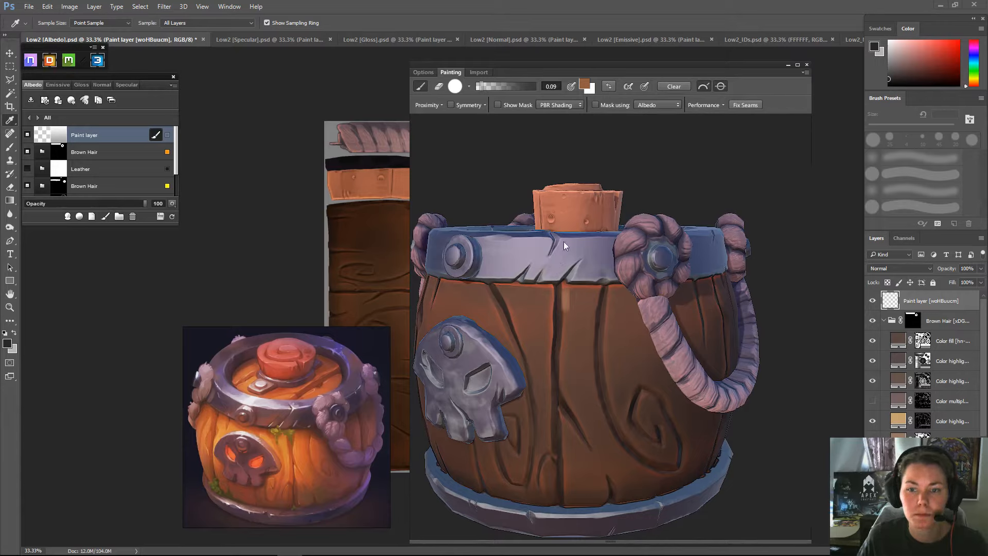
{"action": "left_click_drag", "start_coordinate": [566, 293], "coordinate": [564, 315]}
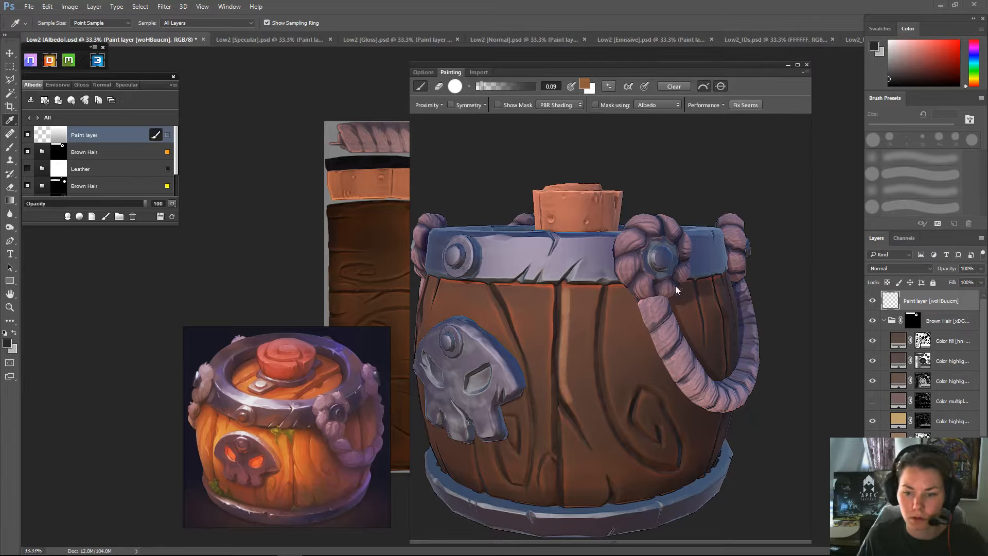
- Try filling the central plank beside its crack with a broad orange-brown highlight on the 3D barrel
{"action": "mouse_move", "coordinate": [767, 294]}
{"action": "left_mouse_down"}
{"action": "mouse_move", "coordinate": [765, 261]}
{"action": "mouse_move", "coordinate": [722, 304]}
{"action": "mouse_move", "coordinate": [715, 283]}
{"action": "mouse_move", "coordinate": [725, 303]}
{"action": "mouse_move", "coordinate": [759, 292]}
{"action": "left_mouse_up"}
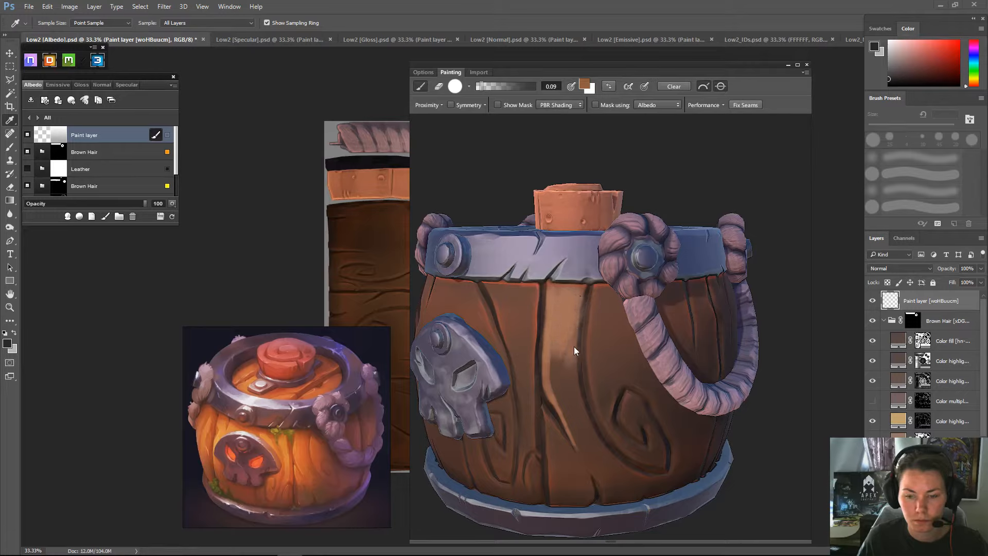
{"action": "left_click_drag", "start_coordinate": [554, 330], "coordinate": [575, 393]}
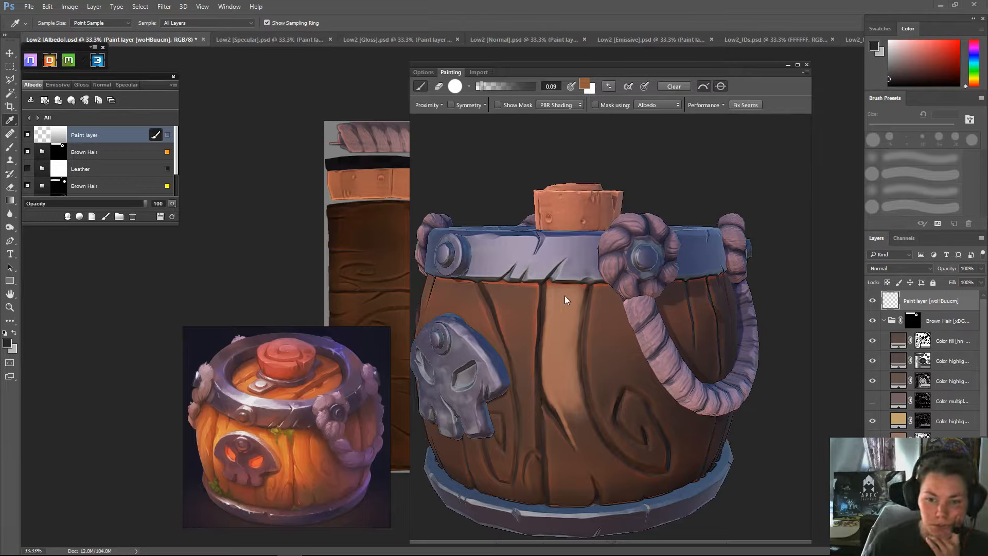
{"action": "mouse_move", "coordinate": [682, 196]}
{"action": "left_mouse_down"}
{"action": "mouse_move", "coordinate": [602, 195]}
{"action": "mouse_move", "coordinate": [670, 182]}
{"action": "mouse_move", "coordinate": [596, 177]}
{"action": "mouse_move", "coordinate": [617, 187]}
{"action": "mouse_move", "coordinate": [708, 184]}
{"action": "mouse_move", "coordinate": [712, 225]}
{"action": "mouse_move", "coordinate": [705, 192]}
{"action": "mouse_move", "coordinate": [511, 197]}
{"action": "mouse_move", "coordinate": [626, 199]}
{"action": "mouse_move", "coordinate": [493, 217]}
{"action": "mouse_move", "coordinate": [427, 208]}
{"action": "mouse_move", "coordinate": [680, 214]}
{"action": "mouse_move", "coordinate": [734, 202]}
{"action": "mouse_move", "coordinate": [690, 199]}
{"action": "left_mouse_up"}
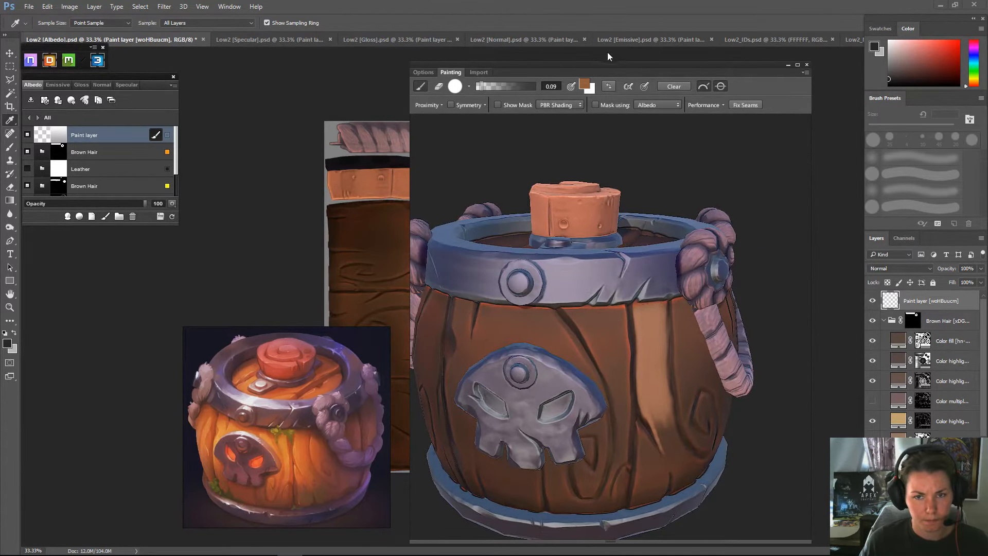
- Delete the albedo paint layer that holds the hand-painted shadows and highlights
{"action": "mouse_move", "coordinate": [587, 65]}
{"action": "left_mouse_down"}
{"action": "mouse_move", "coordinate": [699, 64]}
{"action": "mouse_move", "coordinate": [628, 46]}
{"action": "left_mouse_up"}
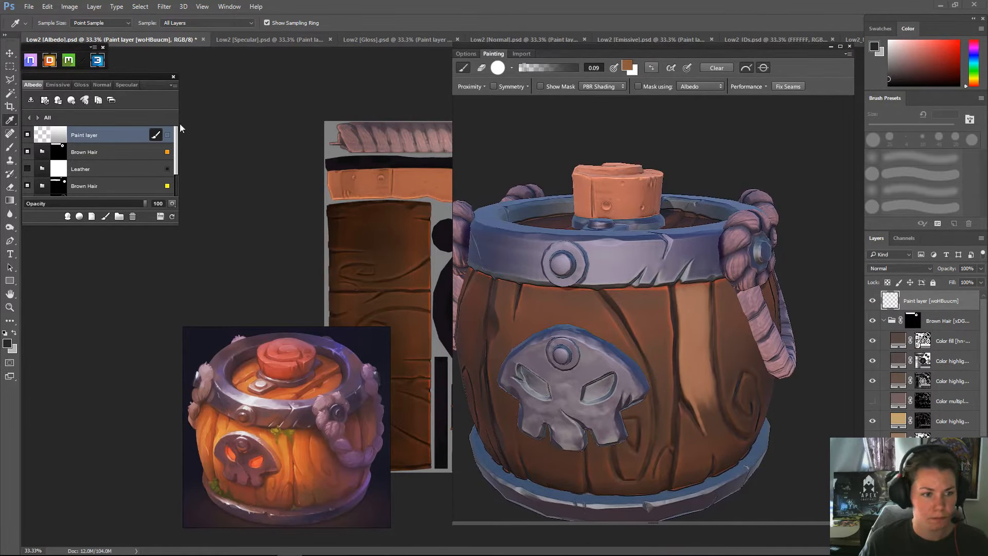
{"action": "left_click", "coordinate": [132, 216]}
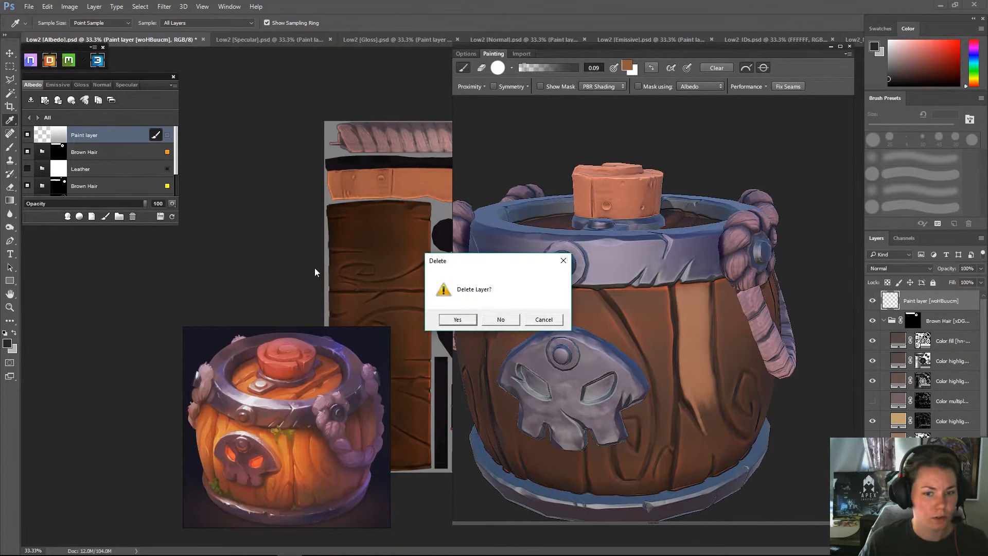
{"action": "left_click", "coordinate": [458, 320]}
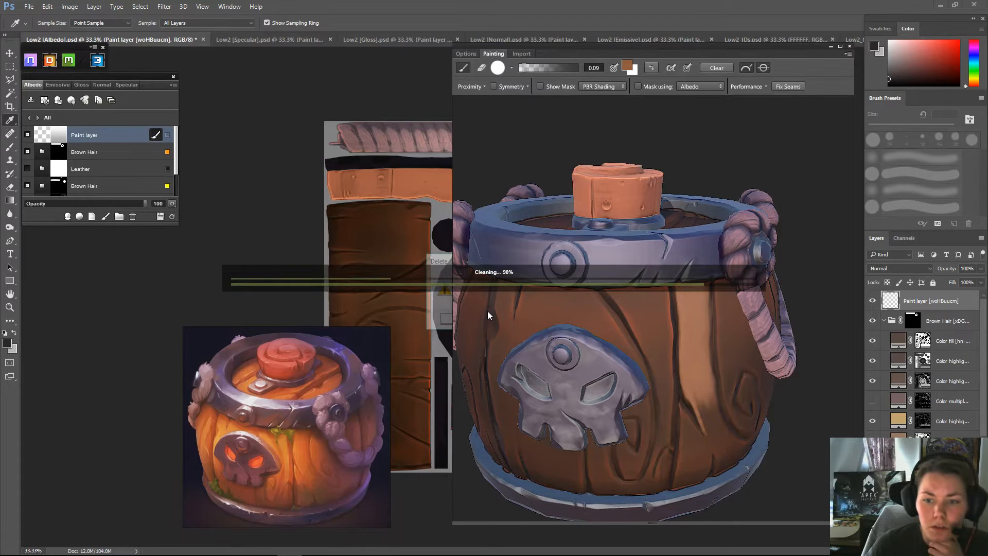
- Rearrange the 3D preview and the reference image beside the canvas to work up close on the flat wood plank texture
{"action": "mouse_move", "coordinate": [780, 45]}
{"action": "left_mouse_down"}
{"action": "mouse_move", "coordinate": [718, 123]}
{"action": "mouse_move", "coordinate": [734, 327]}
{"action": "mouse_move", "coordinate": [742, 187]}
{"action": "mouse_move", "coordinate": [723, 175]}
{"action": "mouse_move", "coordinate": [758, 112]}
{"action": "mouse_move", "coordinate": [643, 194]}
{"action": "mouse_move", "coordinate": [739, 162]}
{"action": "mouse_move", "coordinate": [369, 181]}
{"action": "mouse_move", "coordinate": [238, 80]}
{"action": "mouse_move", "coordinate": [234, 169]}
{"action": "mouse_move", "coordinate": [292, 159]}
{"action": "mouse_move", "coordinate": [266, 151]}
{"action": "left_mouse_up"}
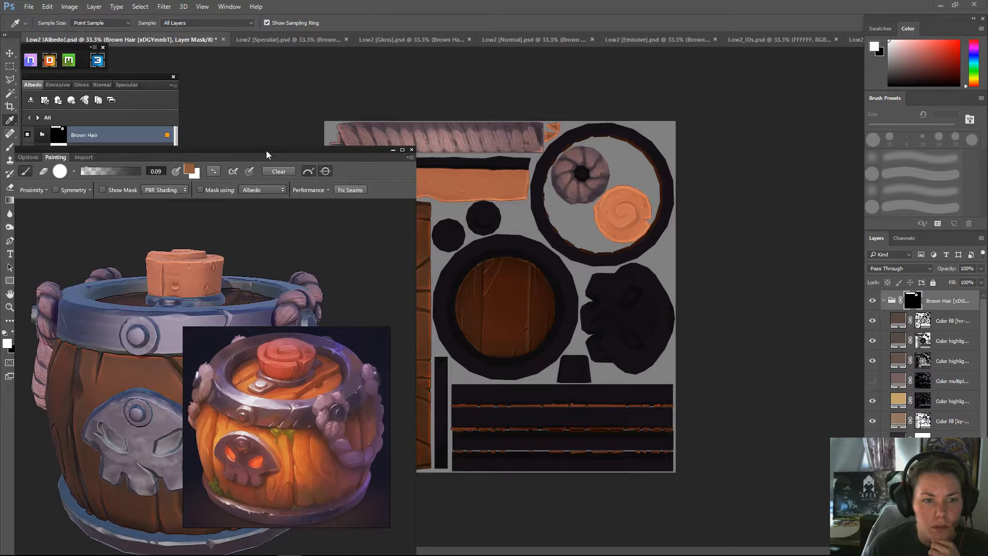
{"action": "mouse_move", "coordinate": [312, 388]}
{"action": "left_mouse_down"}
{"action": "mouse_move", "coordinate": [147, 88]}
{"action": "mouse_move", "coordinate": [141, 119]}
{"action": "mouse_move", "coordinate": [152, 111]}
{"action": "left_mouse_up"}
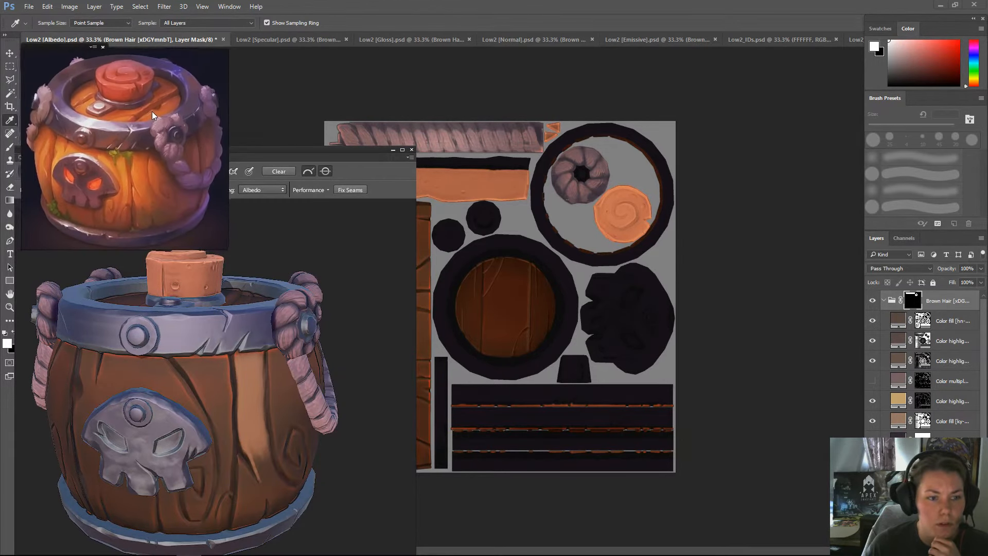
{"action": "key", "text": "ctrl+plus"}
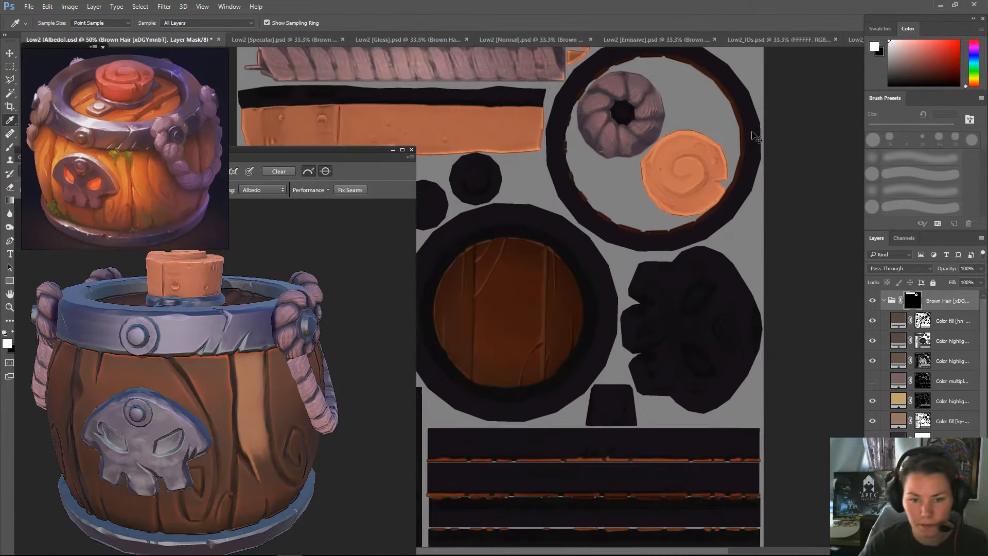
{"action": "left_click_drag", "start_coordinate": [527, 317], "coordinate": [724, 309]}
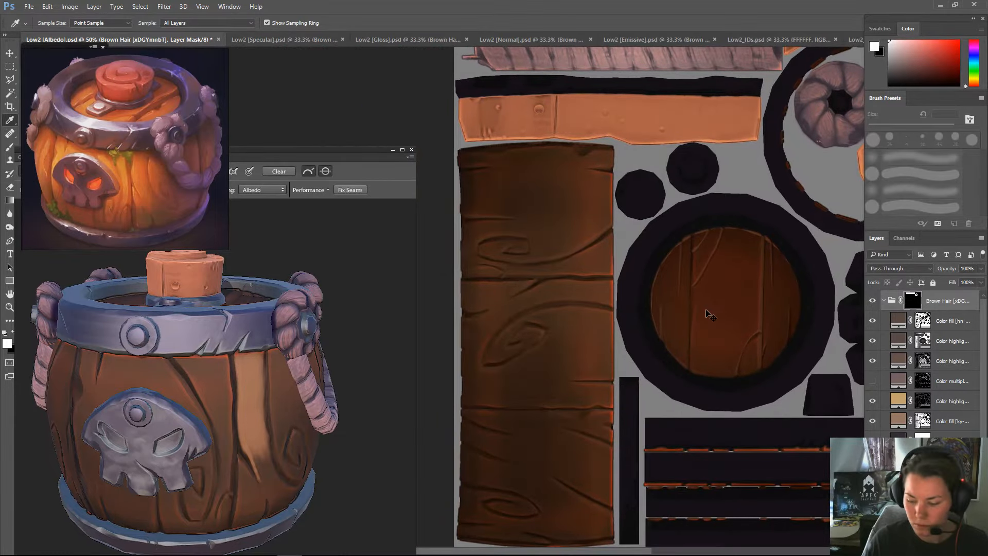
{"action": "key", "text": "ctrl+plus"}
{"action": "key", "text": "ctrl+plus"}
{"action": "left_click_drag", "start_coordinate": [541, 276], "coordinate": [508, 341]}
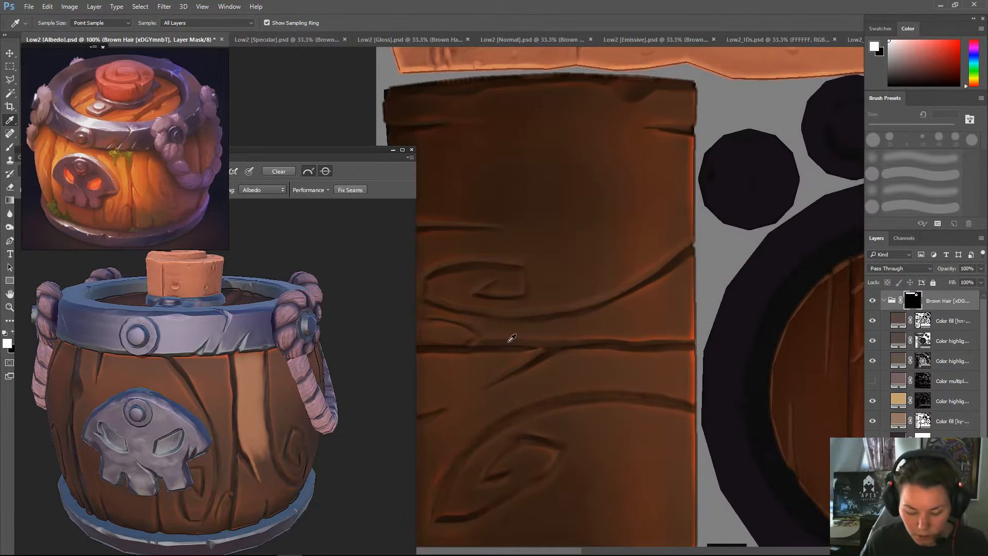
- Choose the Hard Round Pressure Opacity preset for the Brush tool
{"action": "key", "text": "b"}
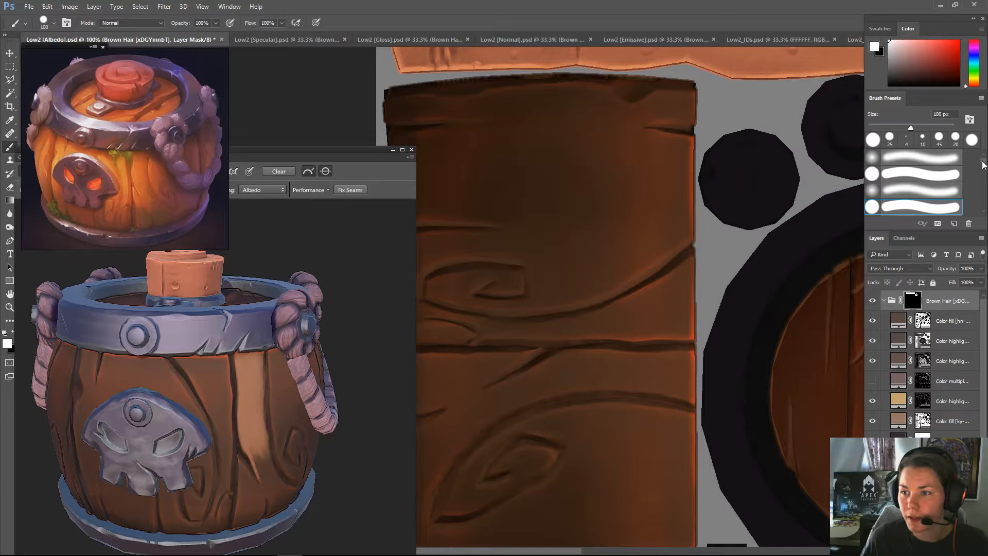
{"action": "mouse_move", "coordinate": [984, 164]}
{"action": "left_mouse_down"}
{"action": "mouse_move", "coordinate": [984, 172]}
{"action": "mouse_move", "coordinate": [983, 163]}
{"action": "left_mouse_up"}
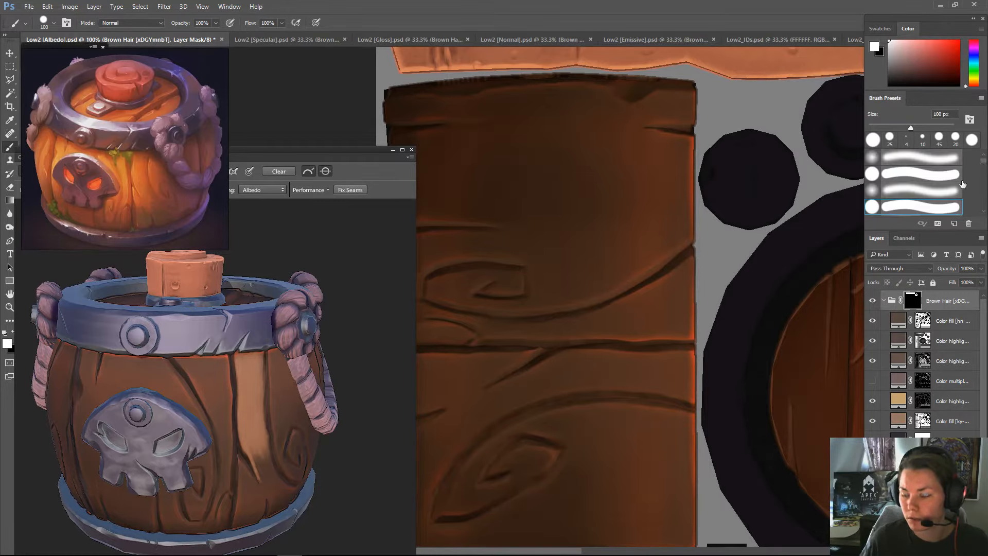
{"action": "scroll", "coordinate": [945, 208], "scroll_direction": "down", "scroll_amount": 4}
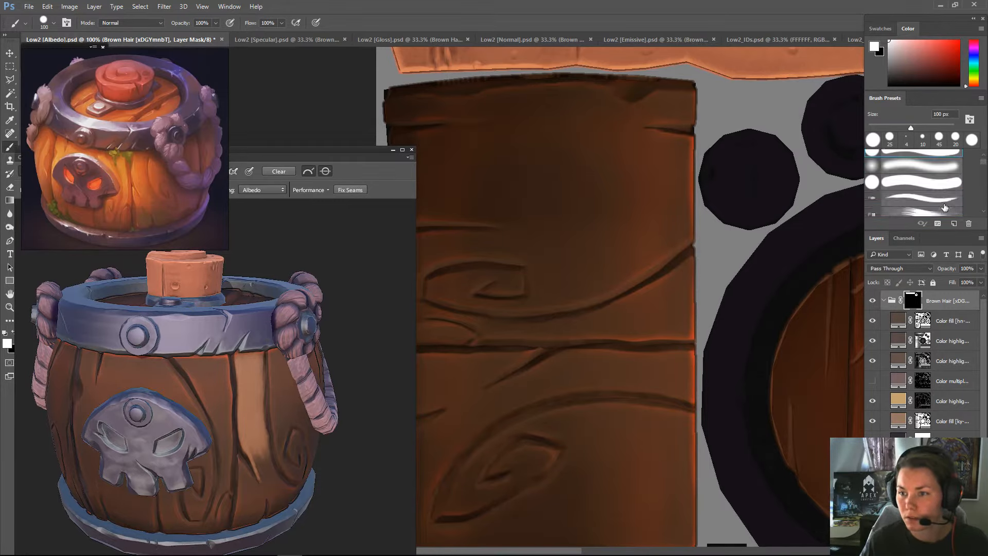
{"action": "left_click", "coordinate": [923, 184]}
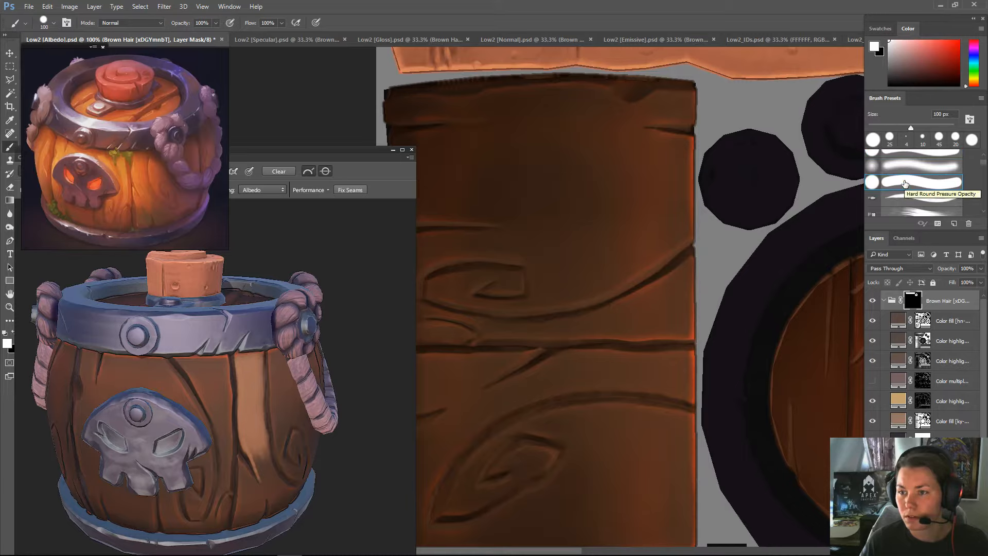
{"action": "left_click", "coordinate": [904, 181]}
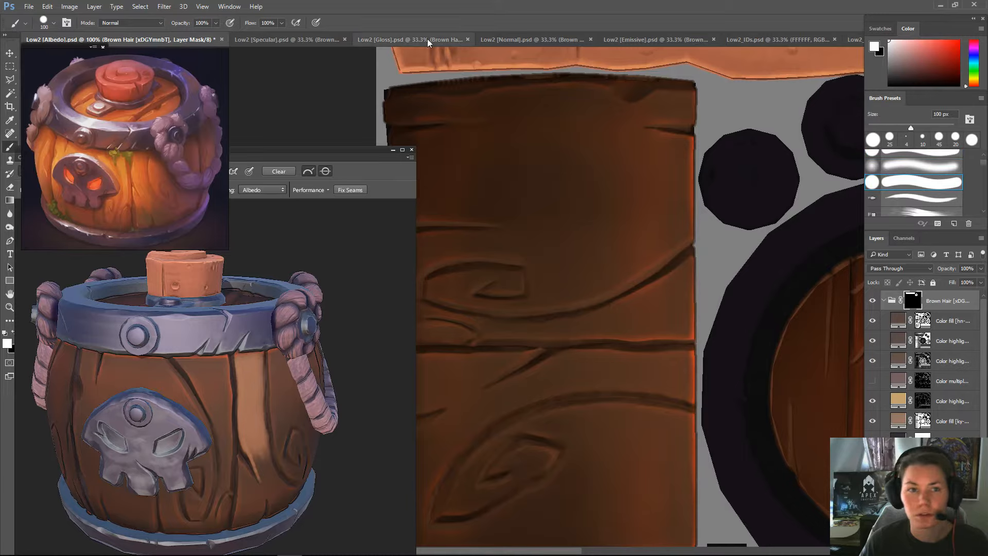
- Set the brush's Transfer opacity control to Pen Pressure with a 42% minimum, then collapse the brush settings
{"action": "left_click", "coordinate": [205, 7]}
{"action": "mouse_move", "coordinate": [229, 7]}
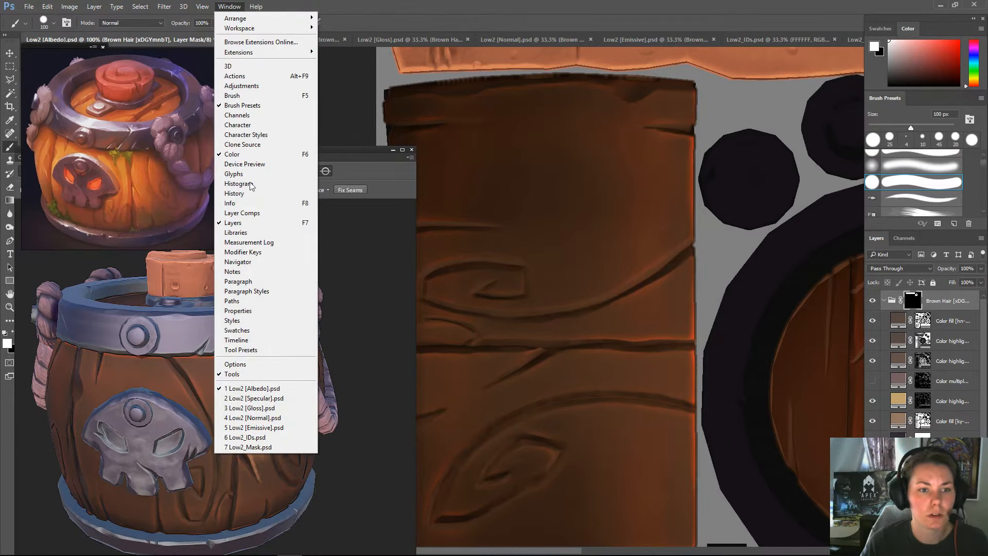
{"action": "left_click", "coordinate": [260, 97]}
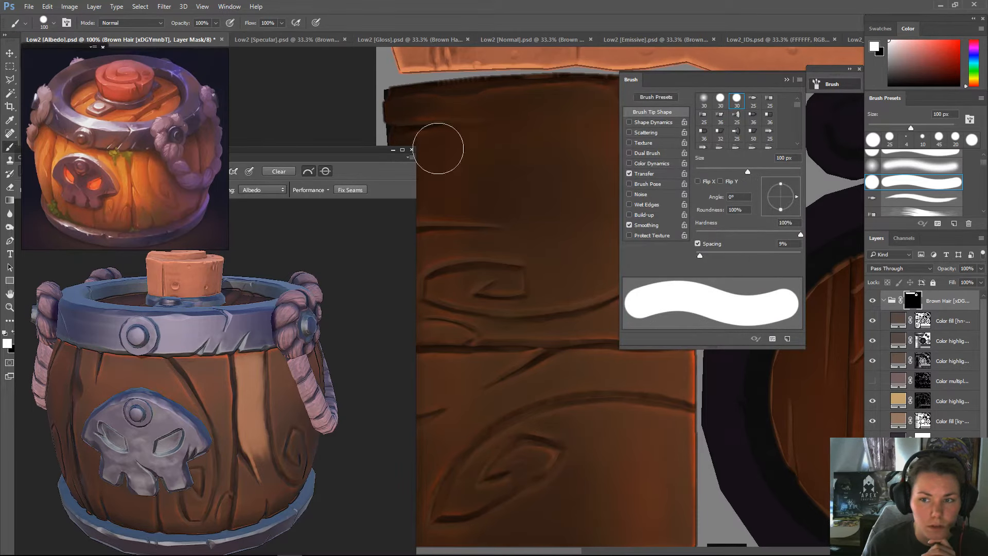
{"action": "scroll", "coordinate": [918, 186], "scroll_direction": "up", "scroll_amount": 1}
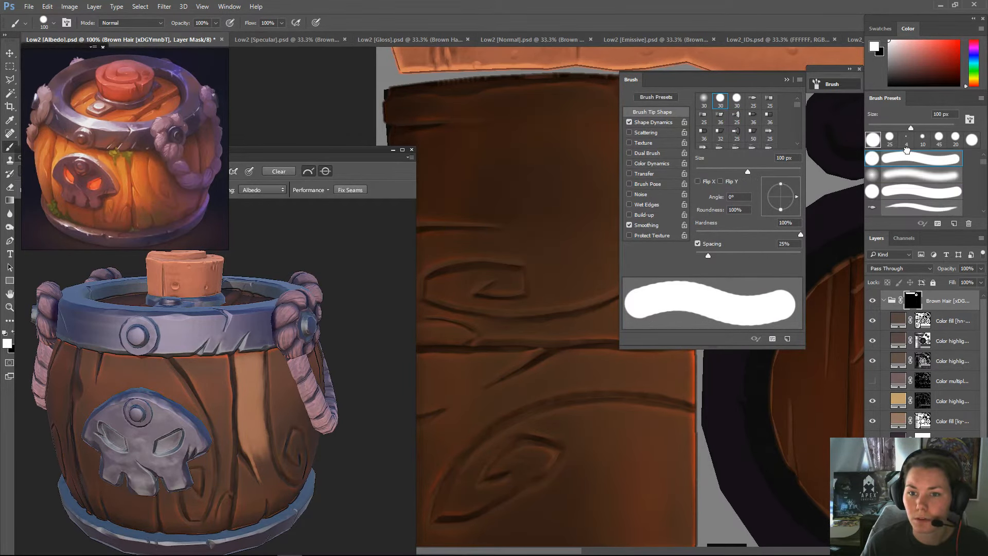
{"action": "left_click", "coordinate": [657, 172]}
{"action": "left_click", "coordinate": [745, 118]}
{"action": "left_click", "coordinate": [746, 140]}
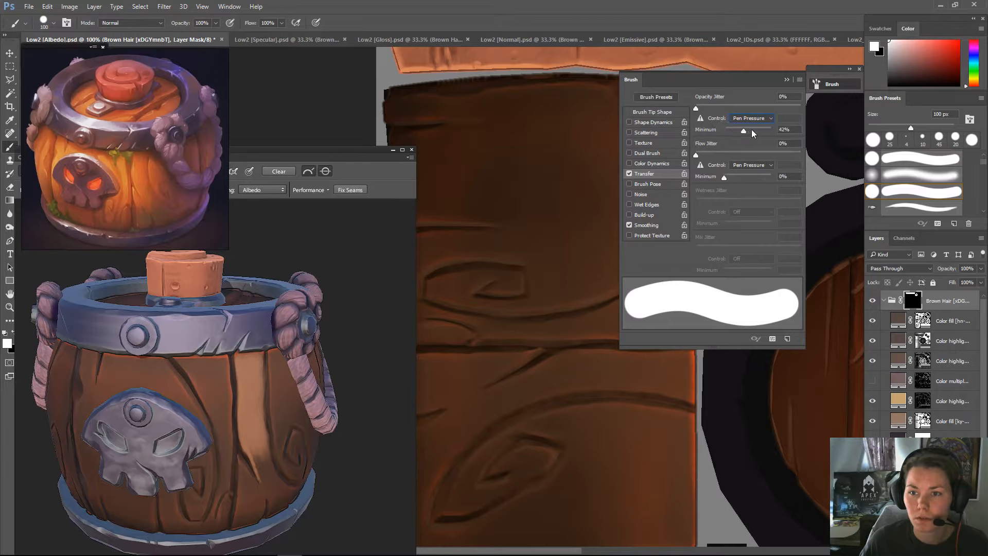
{"action": "left_click", "coordinate": [793, 80]}
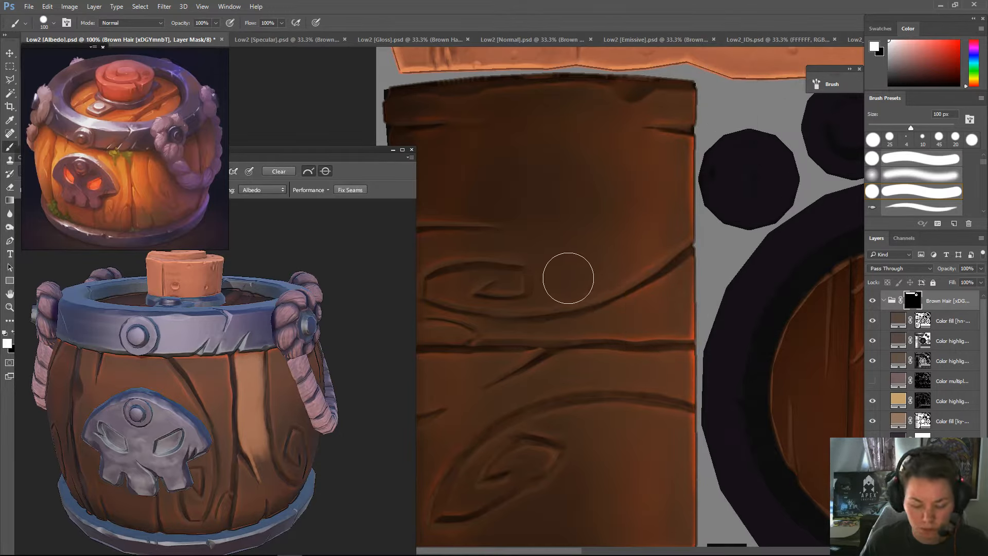
- Try painting a light stroke along the curved groove in the wood texture with a 10 px brush
{"action": "key", "text": "bracketleft"}
{"action": "key", "text": "bracketleft"}
{"action": "key", "text": "bracketleft"}
{"action": "key", "text": "bracketleft"}
{"action": "key", "text": "bracketleft"}
{"action": "key", "text": "bracketleft"}
{"action": "key", "text": "bracketleft"}
{"action": "key", "text": "bracketleft"}
{"action": "key", "text": "bracketleft"}
{"action": "key", "text": "bracketleft"}
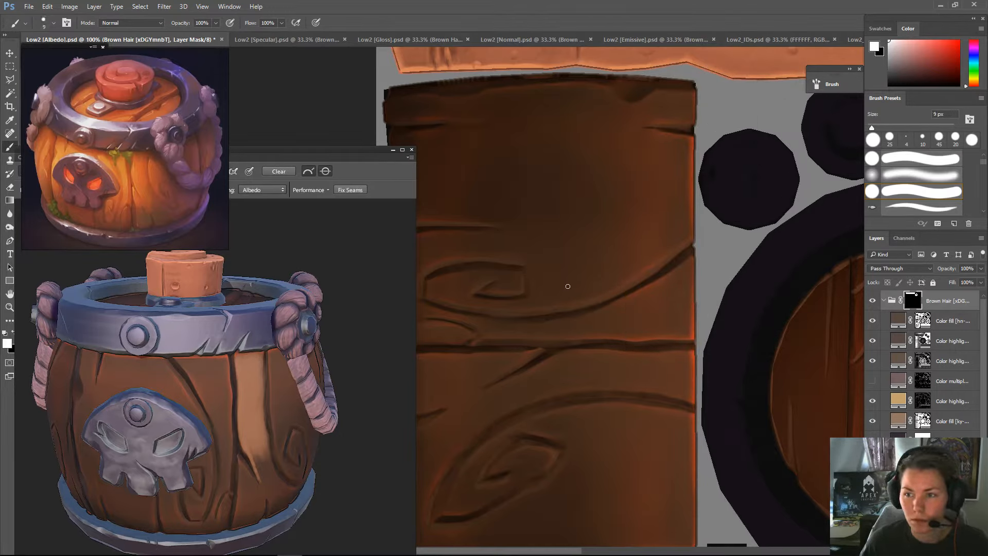
{"action": "key", "text": "bracketright"}
{"action": "key", "text": "bracketright"}
{"action": "mouse_move", "coordinate": [690, 234]}
{"action": "left_mouse_down"}
{"action": "mouse_move", "coordinate": [630, 275]}
{"action": "mouse_move", "coordinate": [660, 259]}
{"action": "mouse_move", "coordinate": [594, 290]}
{"action": "mouse_move", "coordinate": [645, 265]}
{"action": "mouse_move", "coordinate": [561, 294]}
{"action": "left_mouse_up"}
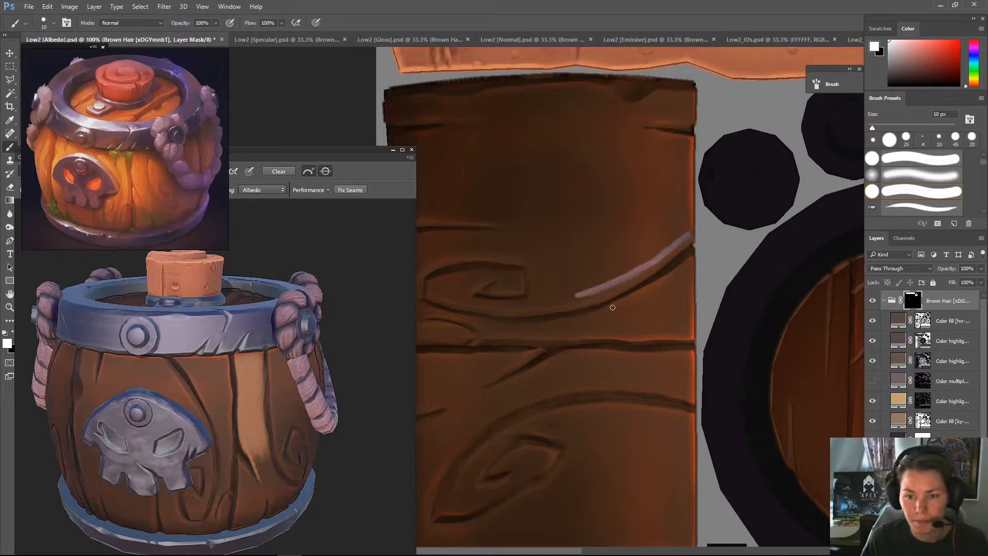
- Undo the trial stroke along the curved wood groove
{"action": "key", "text": "ctrl+alt+z"}
{"action": "key", "text": "ctrl+alt+z"}
{"action": "key", "text": "ctrl+alt+z"}
{"action": "key", "text": "ctrl+alt+z"}
{"action": "key", "text": "ctrl+alt+z"}
{"action": "key", "text": "ctrl+alt+z"}
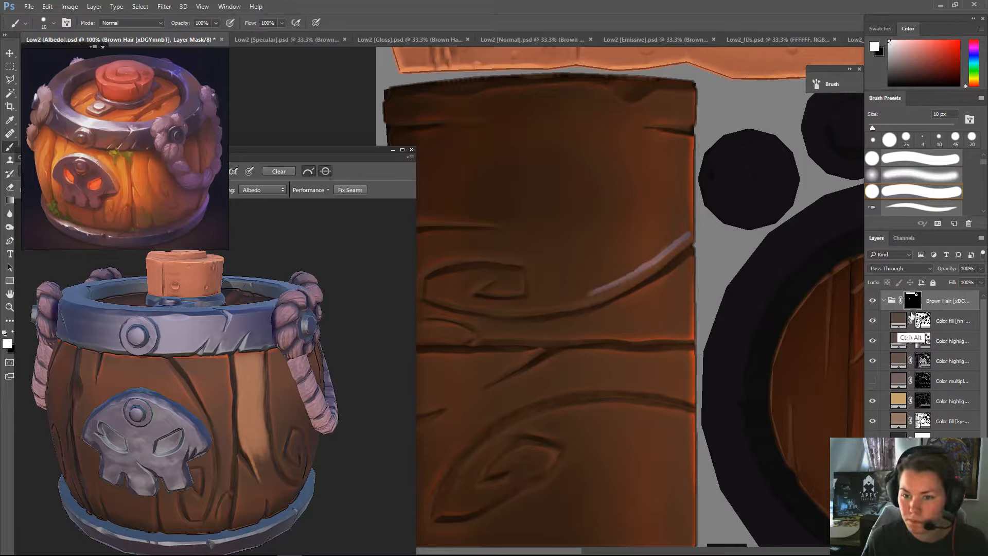
{"action": "key", "text": "ctrl+alt+z"}
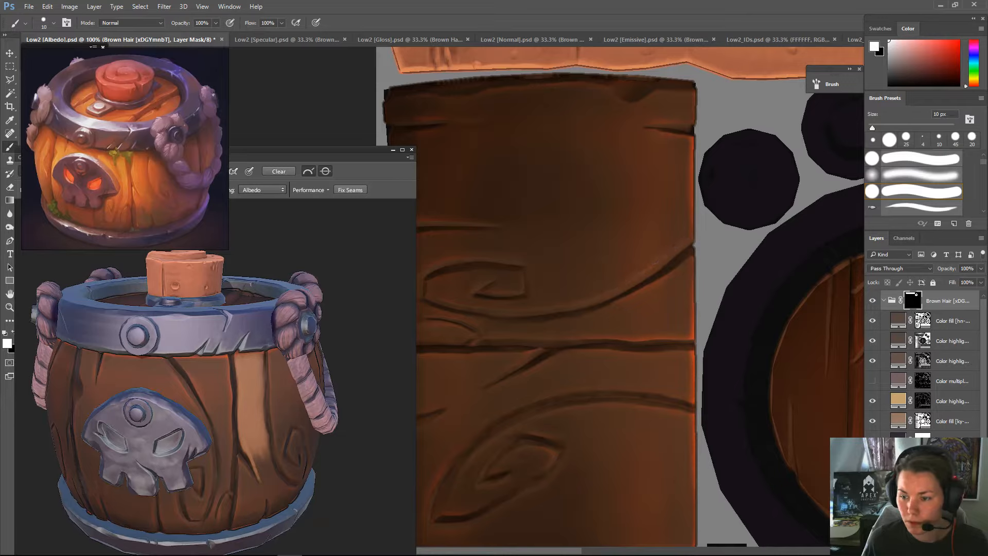
- Add a new empty layer and place it above the Brown Hair group
{"action": "key", "text": "ctrl+shift+alt+n"}
{"action": "key", "text": "x"}
{"action": "left_click_drag", "start_coordinate": [933, 321], "coordinate": [930, 289]}
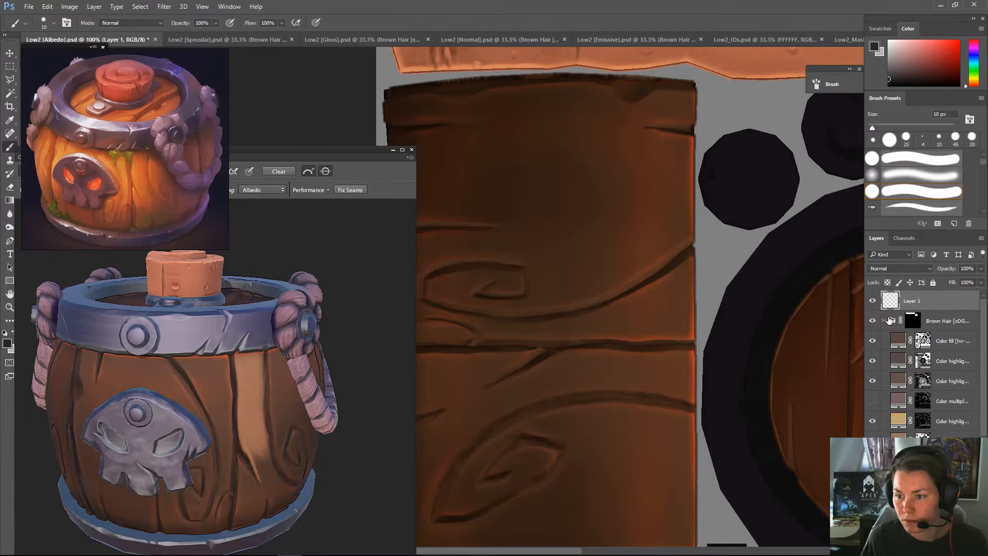
- Rotate the canvas a quarter turn so the wood planks stand upright, with the whole barrel strip in view
{"action": "key", "text": "r"}
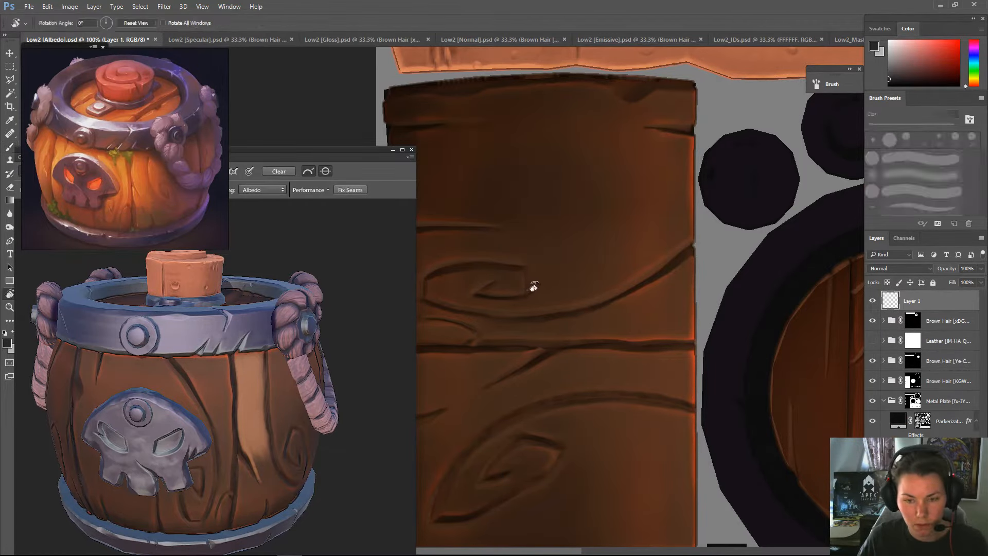
{"action": "mouse_move", "coordinate": [529, 283]}
{"action": "left_mouse_down"}
{"action": "mouse_move", "coordinate": [511, 194]}
{"action": "mouse_move", "coordinate": [476, 308]}
{"action": "mouse_move", "coordinate": [482, 273]}
{"action": "mouse_move", "coordinate": [486, 288]}
{"action": "mouse_move", "coordinate": [493, 282]}
{"action": "left_mouse_up"}
{"action": "key", "text": "b"}
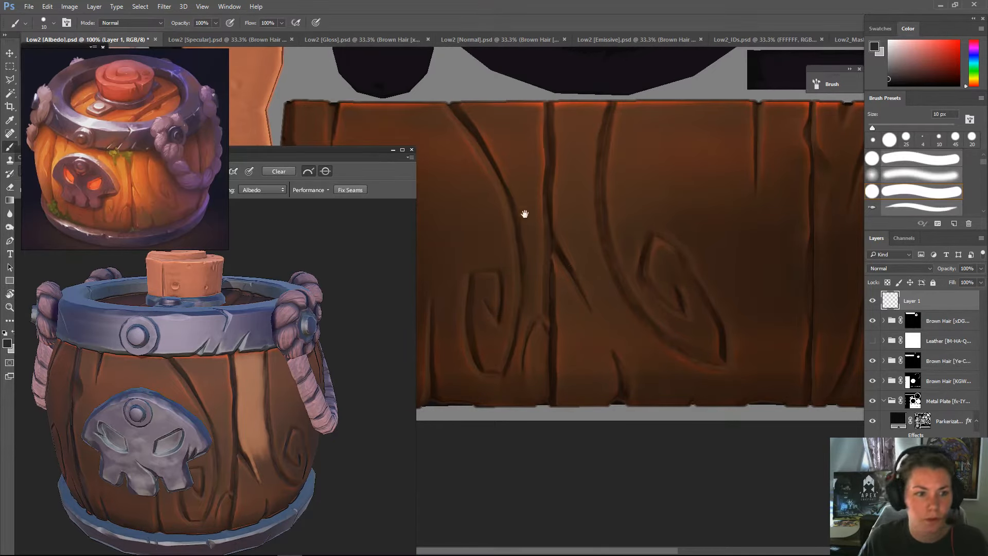
{"action": "left_click_drag", "start_coordinate": [523, 214], "coordinate": [678, 252]}
{"action": "key", "text": "ctrl+minus"}
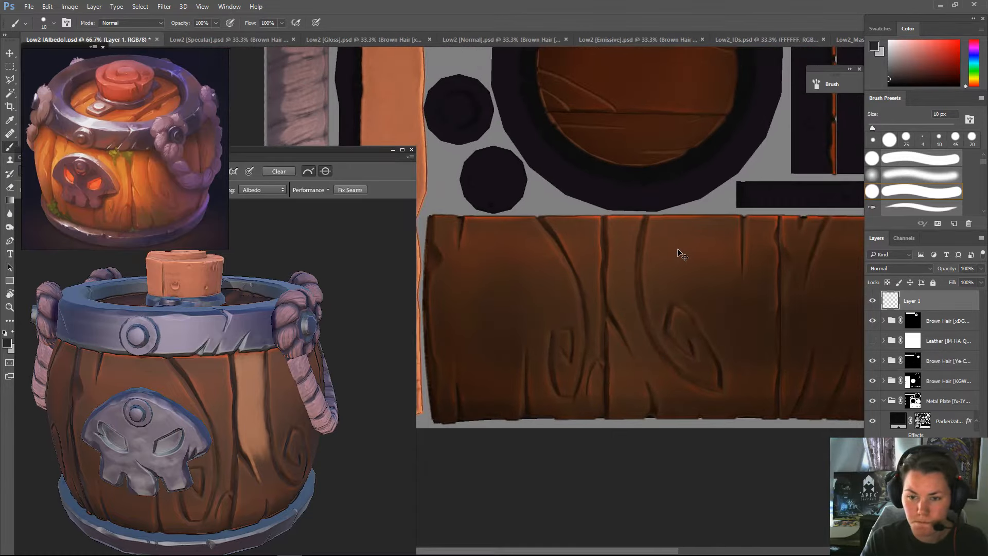
{"action": "left_click_drag", "start_coordinate": [581, 355], "coordinate": [513, 321]}
{"action": "key", "text": "ctrl+minus"}
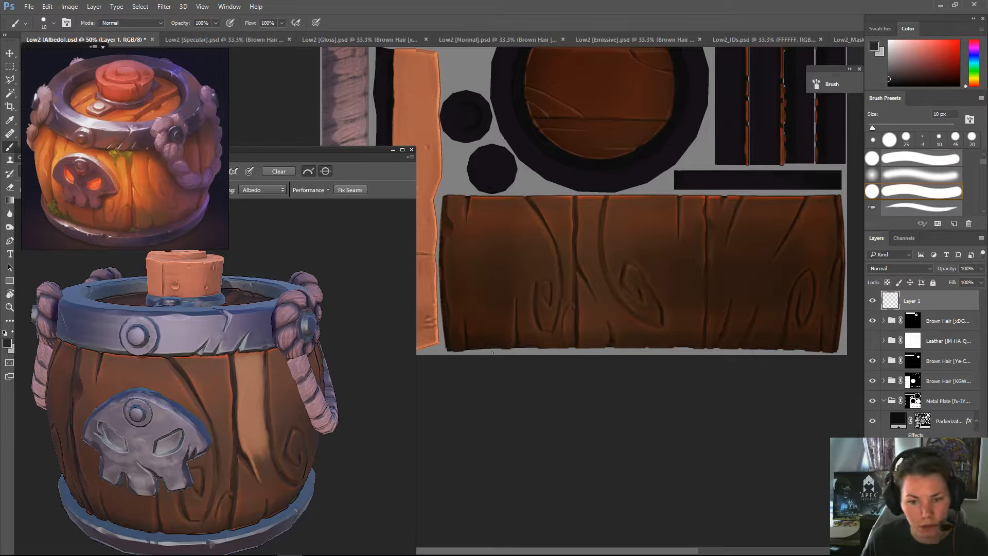
- Enlarge the brush to 200 px and sample a reddish brown from the wood texture as the paint color
{"action": "key", "text": "bracketright"}
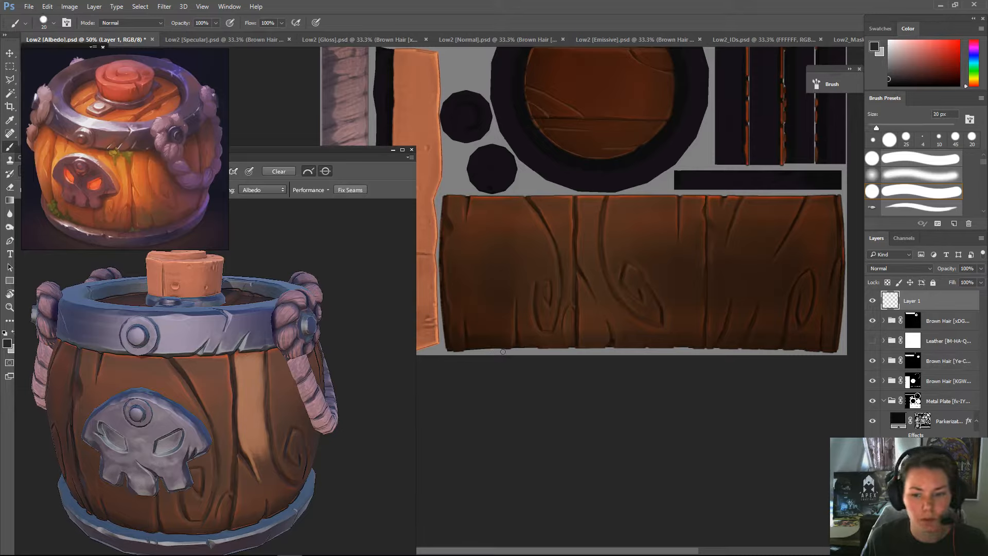
{"action": "key", "text": "bracketright"}
{"action": "key", "text": "bracketright"}
{"action": "key", "text": "bracketright"}
{"action": "key", "text": "bracketright"}
{"action": "key", "text": "bracketright"}
{"action": "key", "text": "bracketright"}
{"action": "key", "text": "bracketright"}
{"action": "key", "text": "bracketright"}
{"action": "key", "text": "bracketright"}
{"action": "key", "text": "bracketright"}
{"action": "key", "text": "bracketright"}
{"action": "key", "text": "bracketright"}
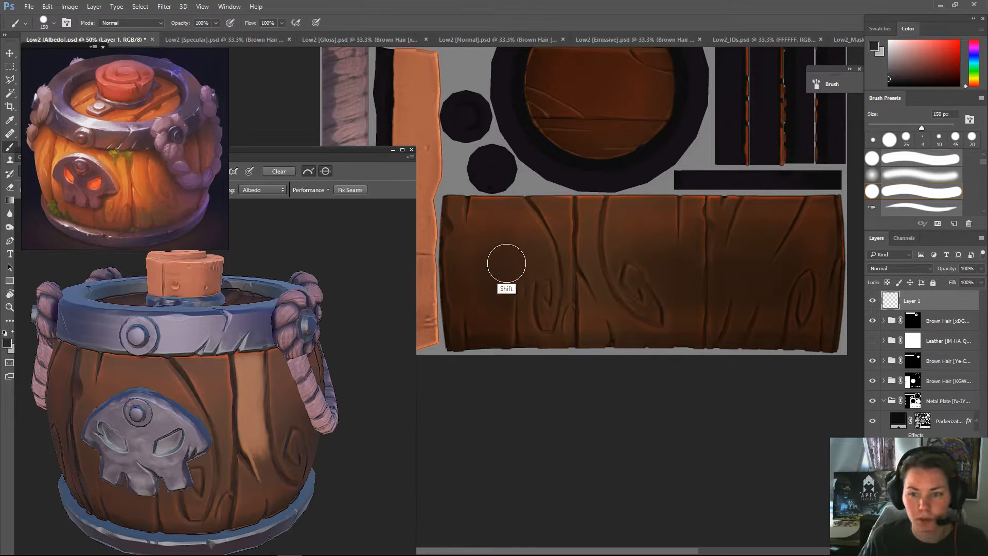
{"action": "key", "text": "alt"}
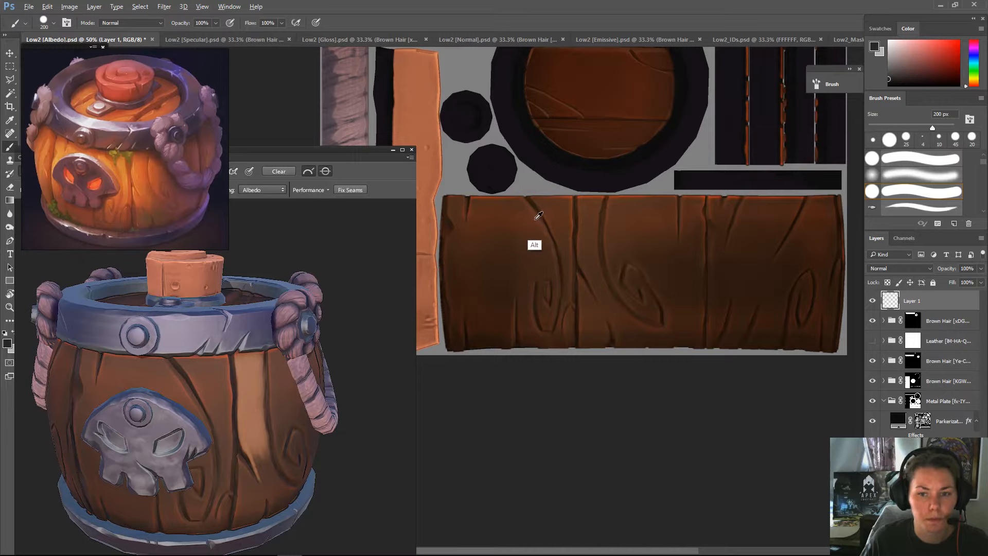
{"action": "left_click", "coordinate": [531, 213], "text": "alt"}
- Paint the sampled brown over the whole barrel wood strip with a soft round brush at 300 px
{"action": "key", "text": "bracketright"}
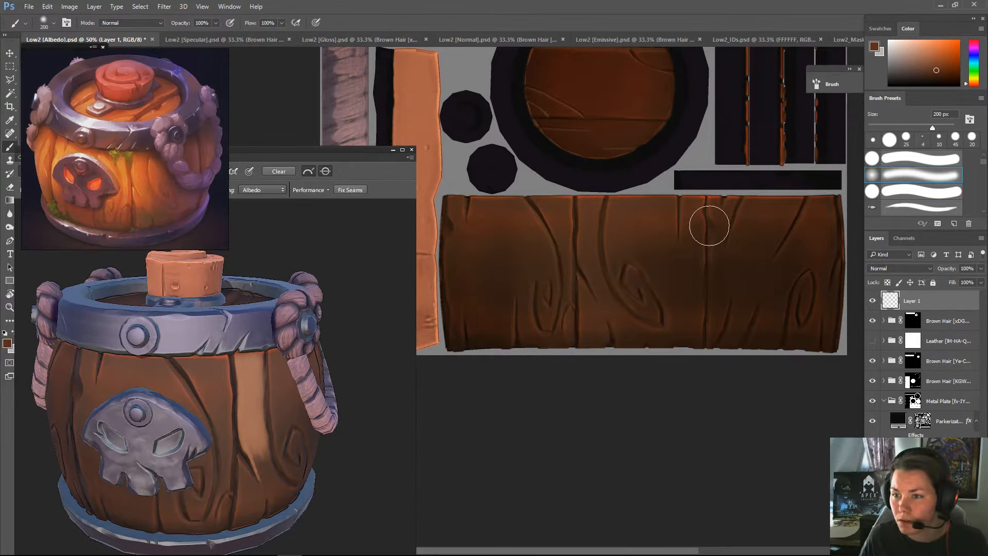
{"action": "key", "text": "shift"}
{"action": "key", "text": "bracketright"}
{"action": "mouse_move", "coordinate": [476, 251]}
{"action": "left_mouse_down"}
{"action": "mouse_move", "coordinate": [481, 289]}
{"action": "mouse_move", "coordinate": [474, 251]}
{"action": "mouse_move", "coordinate": [504, 242]}
{"action": "mouse_move", "coordinate": [537, 305]}
{"action": "mouse_move", "coordinate": [534, 241]}
{"action": "mouse_move", "coordinate": [543, 314]}
{"action": "mouse_move", "coordinate": [621, 269]}
{"action": "mouse_move", "coordinate": [596, 249]}
{"action": "mouse_move", "coordinate": [638, 300]}
{"action": "mouse_move", "coordinate": [659, 294]}
{"action": "mouse_move", "coordinate": [681, 257]}
{"action": "mouse_move", "coordinate": [751, 301]}
{"action": "mouse_move", "coordinate": [781, 257]}
{"action": "mouse_move", "coordinate": [803, 254]}
{"action": "mouse_move", "coordinate": [760, 240]}
{"action": "left_mouse_up"}
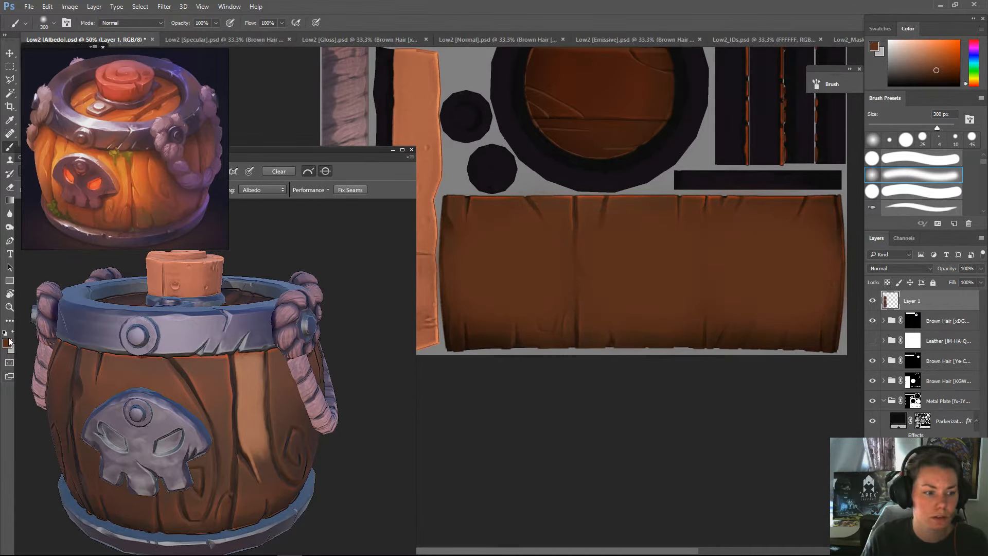
- Set the paint color to the lighter orange #b4633f and brush it softly across the middle of the barrel wood strip
{"action": "left_click", "coordinate": [8, 343]}
{"action": "left_click_drag", "start_coordinate": [601, 223], "coordinate": [599, 182]}
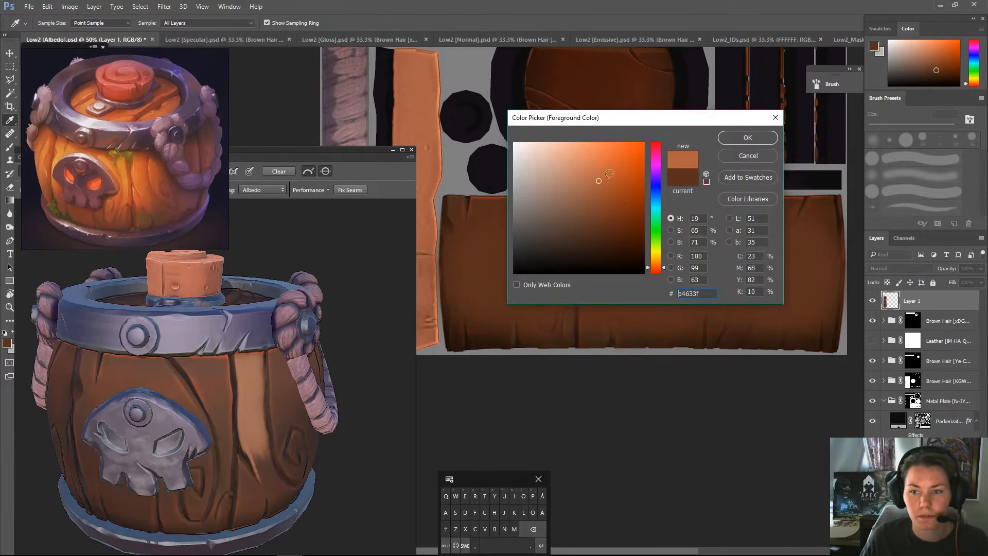
{"action": "left_click", "coordinate": [748, 137]}
{"action": "left_click_drag", "start_coordinate": [467, 257], "coordinate": [484, 278]}
{"action": "mouse_move", "coordinate": [533, 285]}
{"action": "left_mouse_down"}
{"action": "mouse_move", "coordinate": [584, 253]}
{"action": "mouse_move", "coordinate": [639, 248]}
{"action": "mouse_move", "coordinate": [796, 287]}
{"action": "mouse_move", "coordinate": [816, 255]}
{"action": "left_mouse_up"}
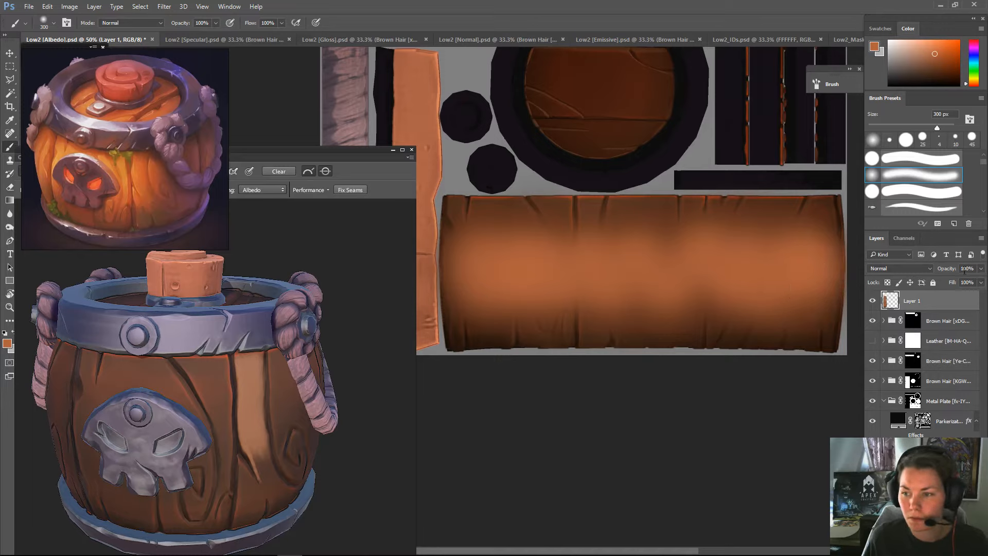
- Set Layer 1's blend mode to Linear Dodge (Add) and its opacity to 70%
{"action": "left_click", "coordinate": [890, 269]}
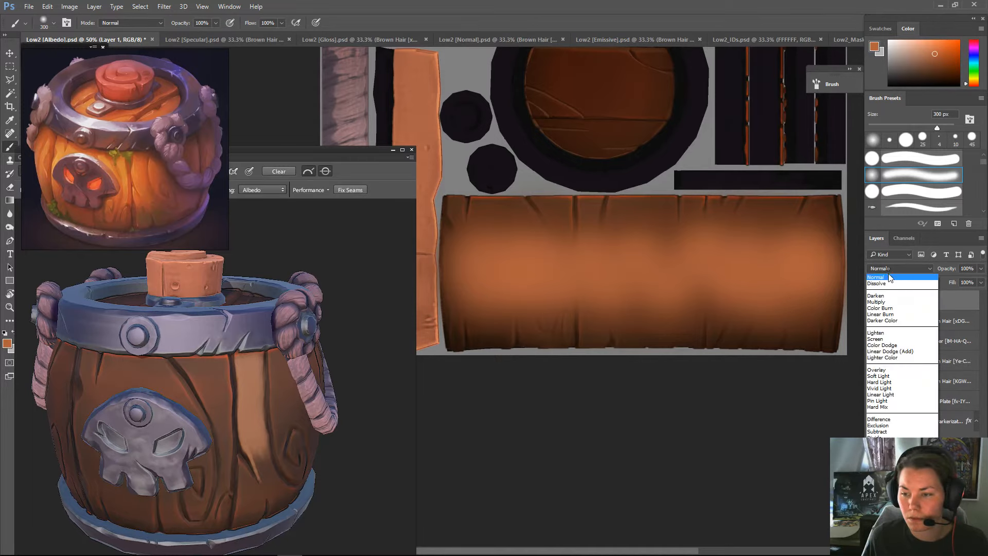
{"action": "left_click", "coordinate": [892, 352]}
{"action": "left_click", "coordinate": [981, 268]}
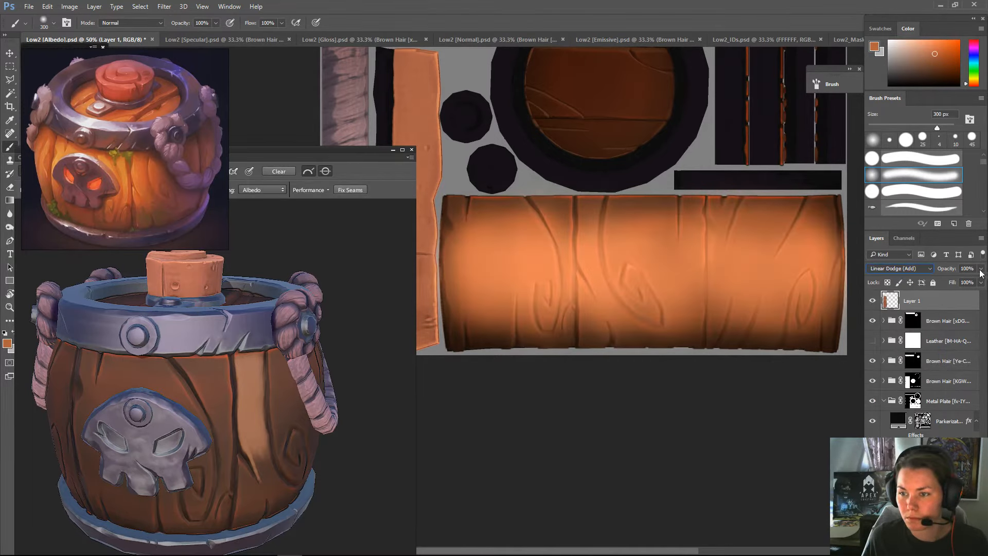
{"action": "mouse_move", "coordinate": [981, 281]}
{"action": "left_mouse_down"}
{"action": "mouse_move", "coordinate": [945, 281]}
{"action": "mouse_move", "coordinate": [969, 280]}
{"action": "left_mouse_up"}
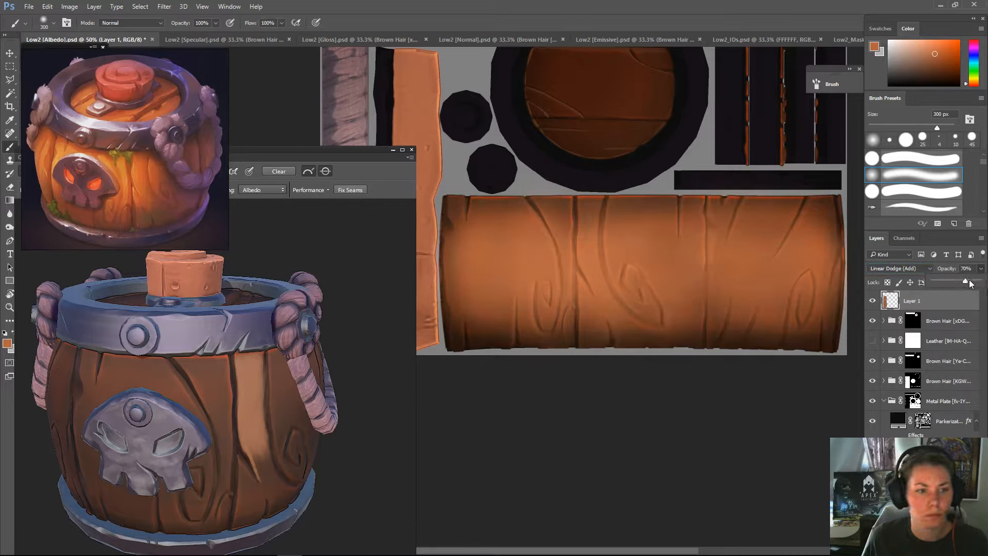
- Reduce the brush to 50 px and add a white layer mask to Layer 1
{"action": "left_click", "coordinate": [609, 281]}
{"action": "key", "text": "bracketleft"}
{"action": "key", "text": "bracketleft"}
{"action": "key", "text": "bracketleft"}
{"action": "key", "text": "bracketleft"}
{"action": "key", "text": "bracketleft"}
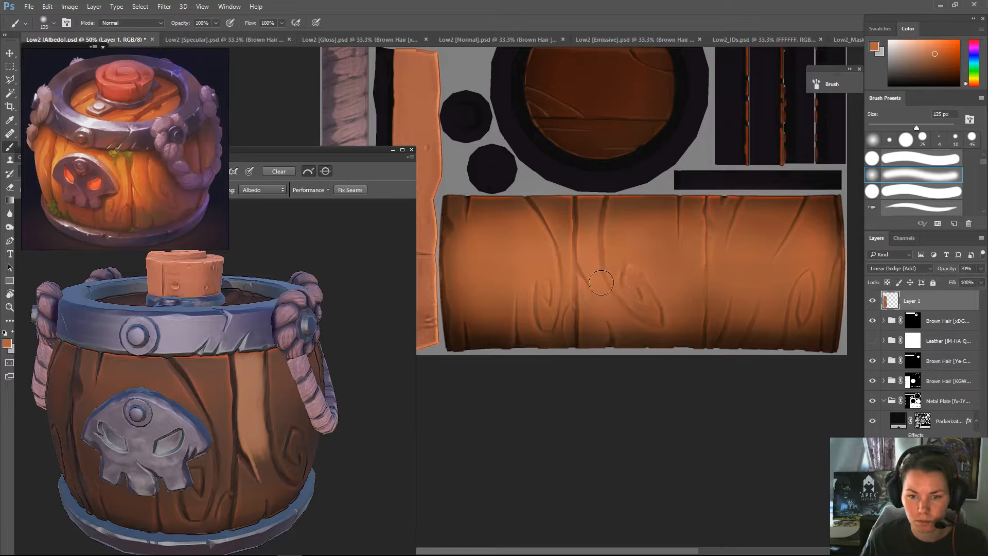
{"action": "key", "text": "bracketleft"}
{"action": "key", "text": "bracketleft"}
{"action": "key", "text": "bracketleft"}
{"action": "key", "text": "bracketleft"}
{"action": "key", "text": "bracketleft"}
{"action": "key", "text": "bracketleft"}
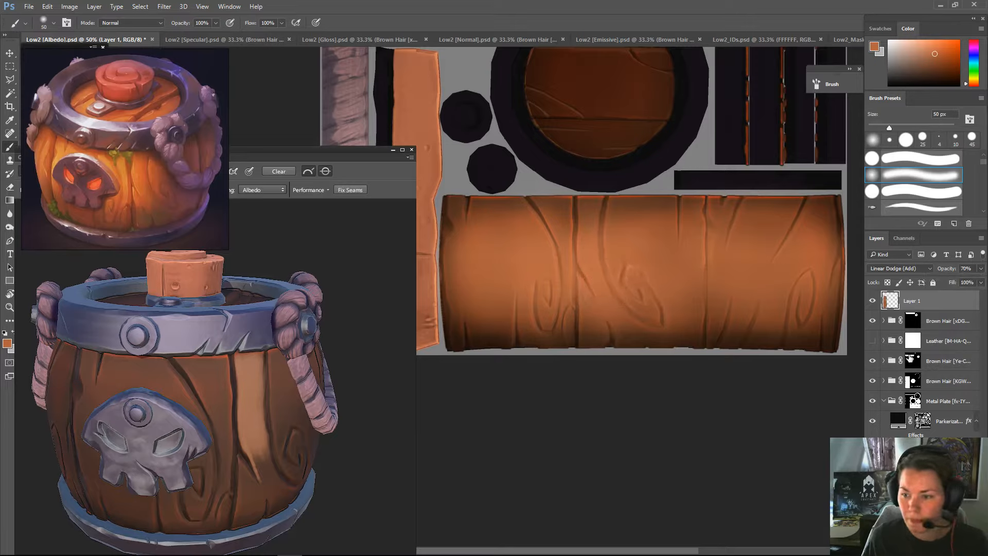
{"action": "left_click", "coordinate": [907, 549]}
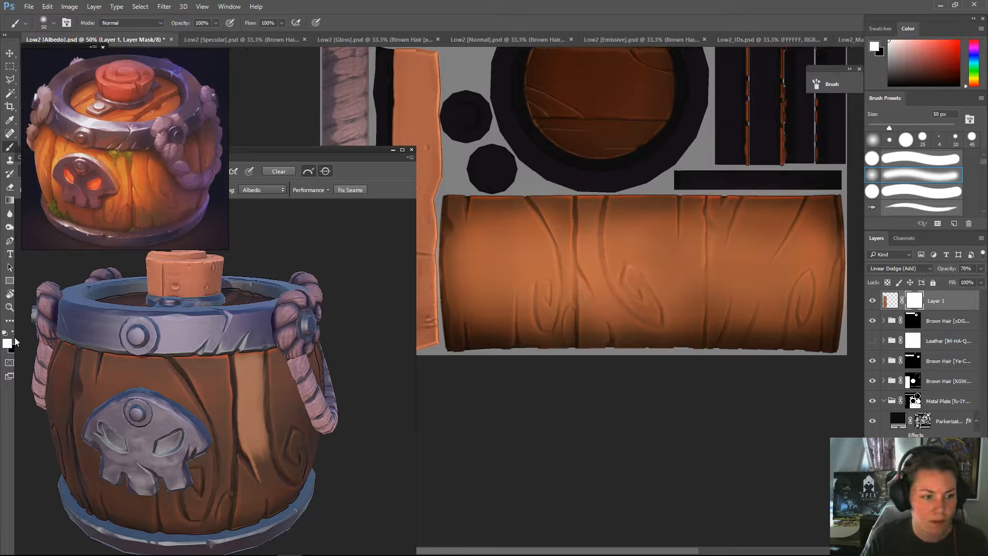
- Darken the first vertical plank seam by painting black on Layer 1's mask with a soft 125 px brush at 20% opacity
{"action": "key", "text": "x"}
{"action": "key", "text": "bracketright"}
{"action": "key", "text": "bracketright"}
{"action": "key", "text": "bracketright"}
{"action": "key", "text": "bracketright"}
{"action": "key", "text": "bracketright"}
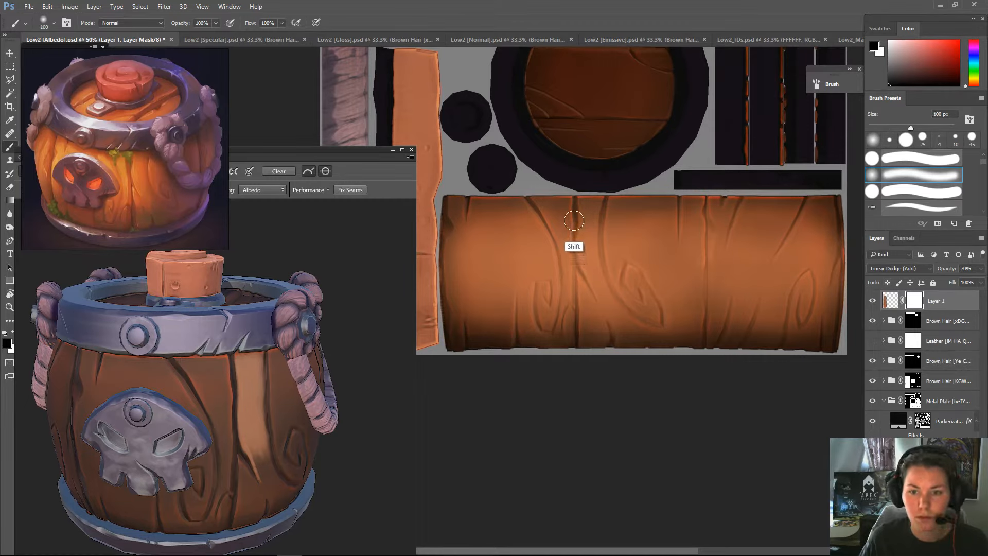
{"action": "key", "text": "bracketright"}
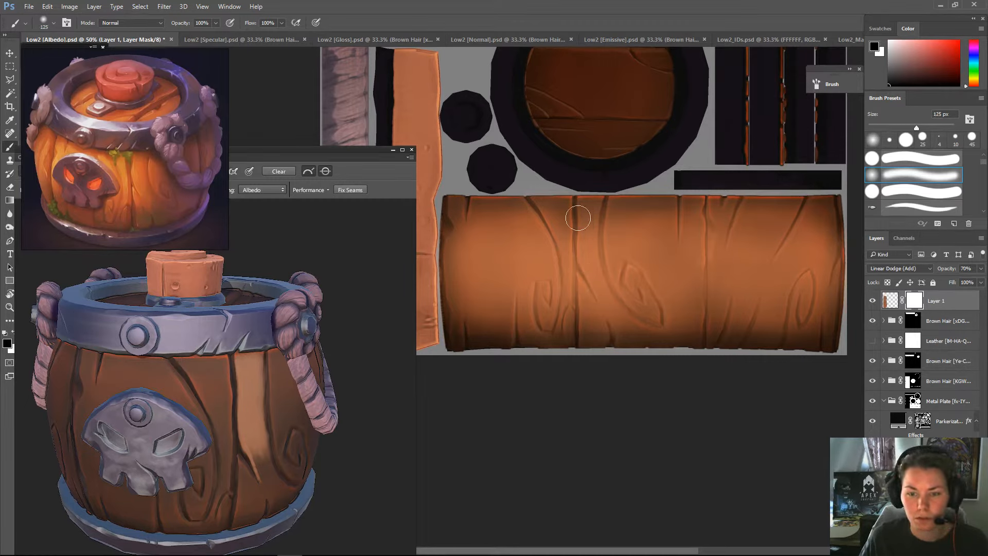
{"action": "key", "text": "2"}
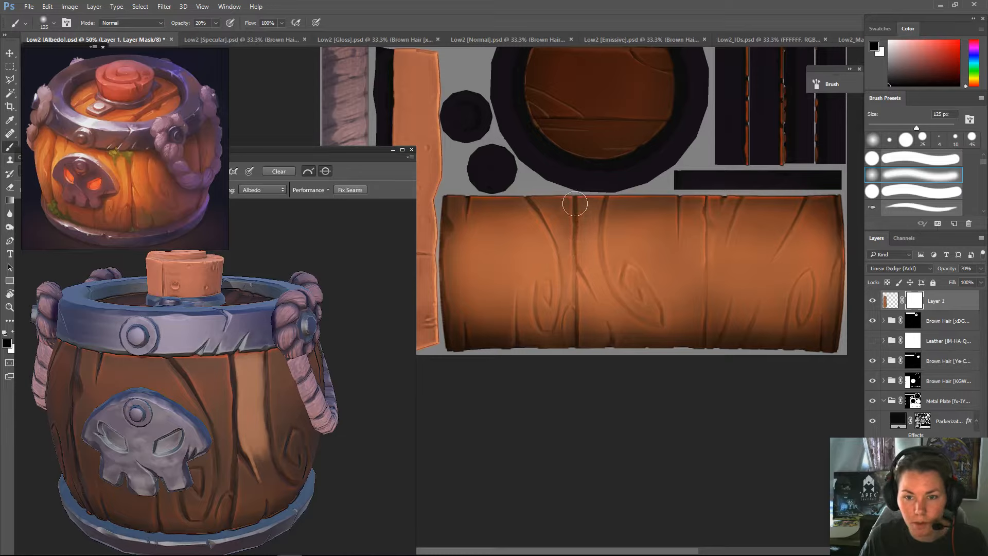
{"action": "mouse_move", "coordinate": [575, 203]}
{"action": "left_mouse_down"}
{"action": "mouse_move", "coordinate": [580, 351]}
{"action": "mouse_move", "coordinate": [573, 193]}
{"action": "mouse_move", "coordinate": [572, 350]}
{"action": "mouse_move", "coordinate": [578, 197]}
{"action": "left_mouse_up"}
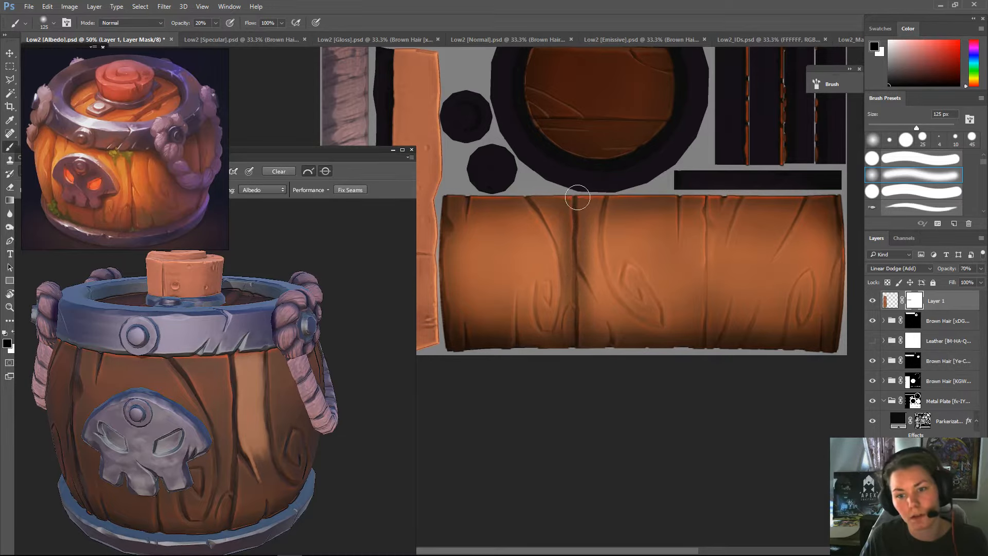
- Darken the second vertical plank seam on Layer 1's mask, varying the soft black brush between 80 and 125 px
{"action": "key", "text": "bracketleft"}
{"action": "key", "text": "bracketleft"}
{"action": "key", "text": "bracketleft"}
{"action": "mouse_move", "coordinate": [707, 198]}
{"action": "left_mouse_down"}
{"action": "mouse_move", "coordinate": [705, 357]}
{"action": "mouse_move", "coordinate": [707, 203]}
{"action": "mouse_move", "coordinate": [713, 247]}
{"action": "mouse_move", "coordinate": [720, 184]}
{"action": "mouse_move", "coordinate": [709, 301]}
{"action": "mouse_move", "coordinate": [700, 195]}
{"action": "mouse_move", "coordinate": [700, 312]}
{"action": "mouse_move", "coordinate": [703, 233]}
{"action": "mouse_move", "coordinate": [688, 374]}
{"action": "left_mouse_up"}
{"action": "key", "text": "bracketright"}
{"action": "key", "text": "bracketright"}
{"action": "key", "text": "bracketright"}
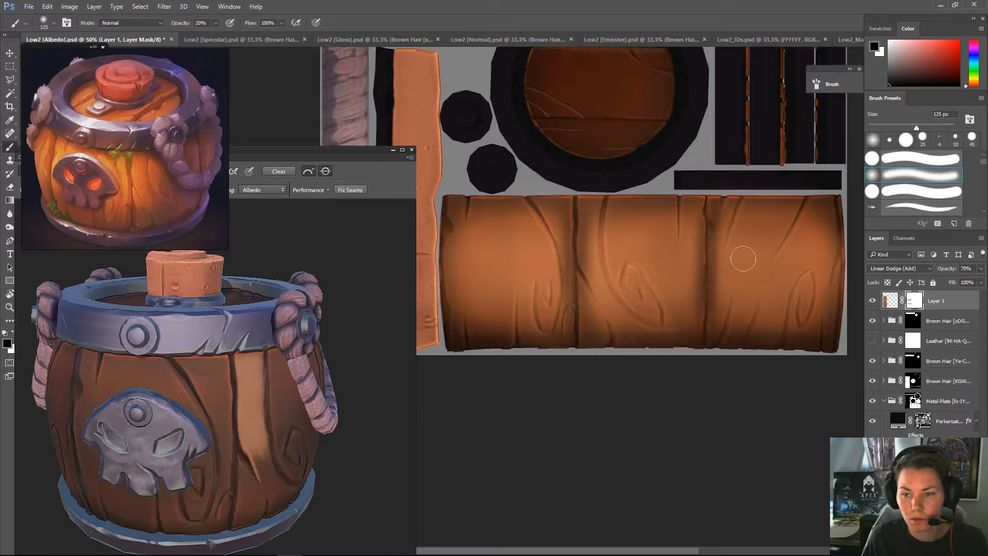
{"action": "key", "text": "bracketleft"}
{"action": "key", "text": "bracketleft"}
{"action": "key", "text": "bracketleft"}
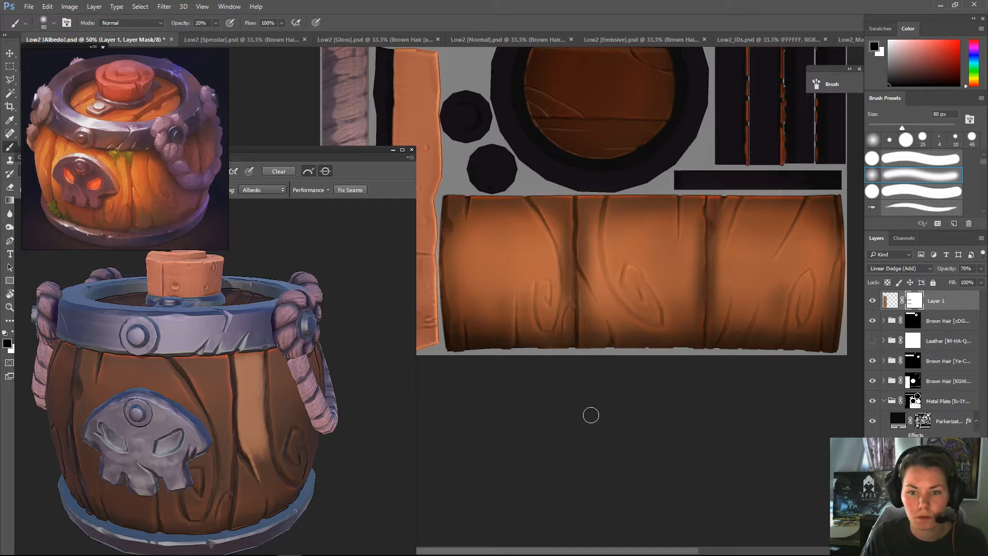
- Add a new empty layer above Layer 1 and reduce the brush to 30 px
{"action": "left_click", "coordinate": [954, 550]}
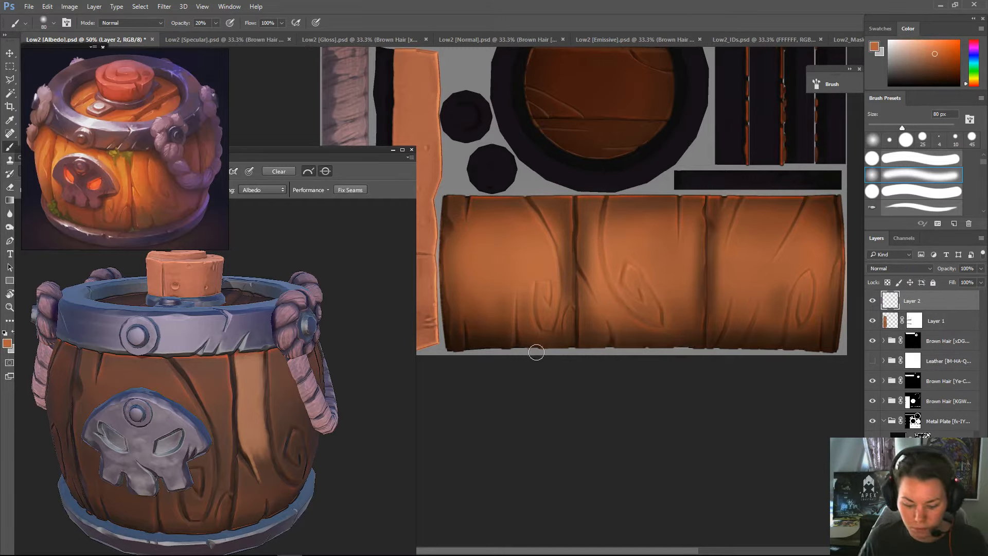
{"action": "key", "text": "["}
{"action": "key", "text": "["}
{"action": "key", "text": "["}
{"action": "key", "text": "["}
{"action": "key", "text": "["}
{"action": "key", "text": "["}
{"action": "key", "text": "["}
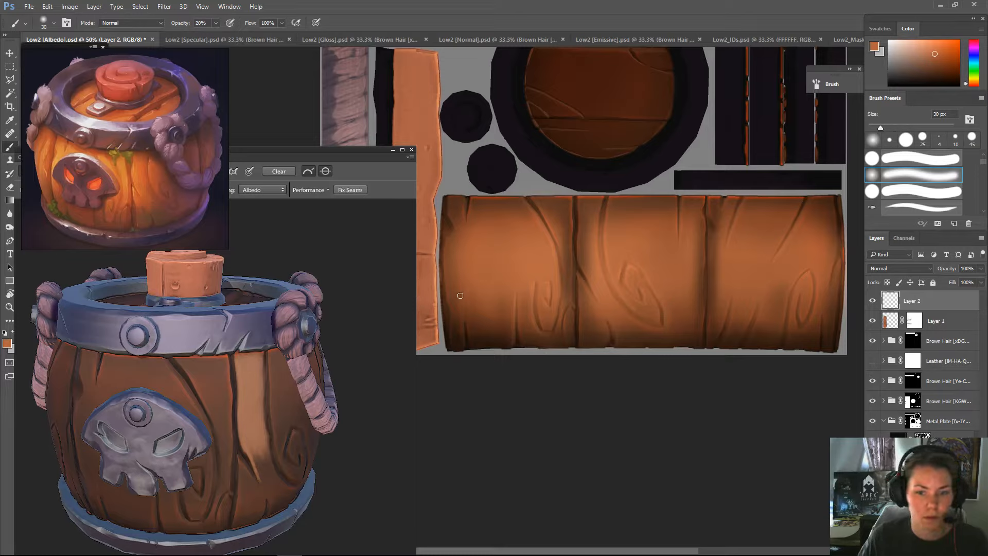
- Sample an orange from the wood beside the first plank's knot and reduce the brush to 8 px
{"action": "key", "text": "alt"}
{"action": "left_click", "coordinate": [533, 305], "text": "alt"}
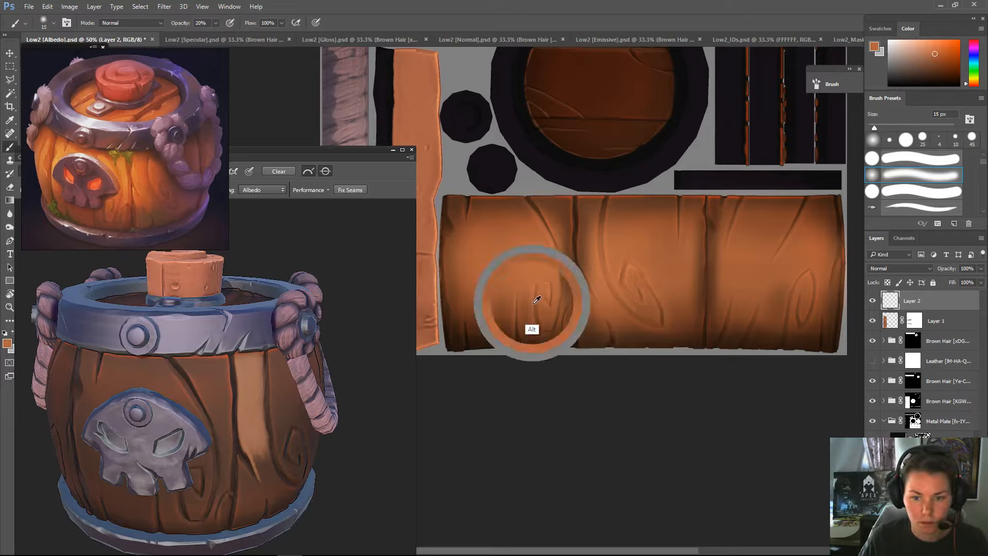
{"action": "key", "text": "ctrl+plus"}
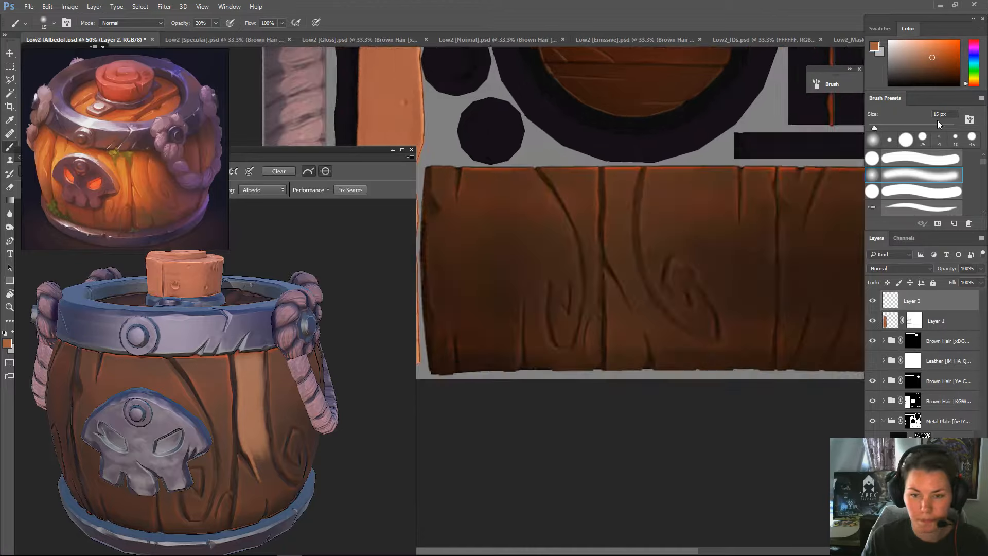
{"action": "key", "text": "["}
{"action": "key", "text": "["}
{"action": "key", "text": "["}
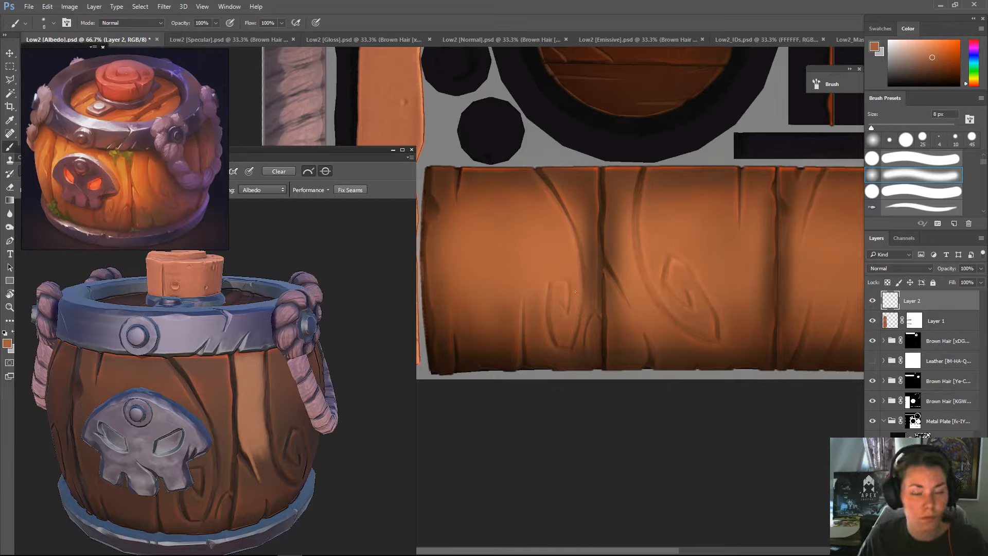
- Choose a brighter orange as the paint color and reduce the brush to 7 px for highlighting the cracks
{"action": "key", "text": "alt"}
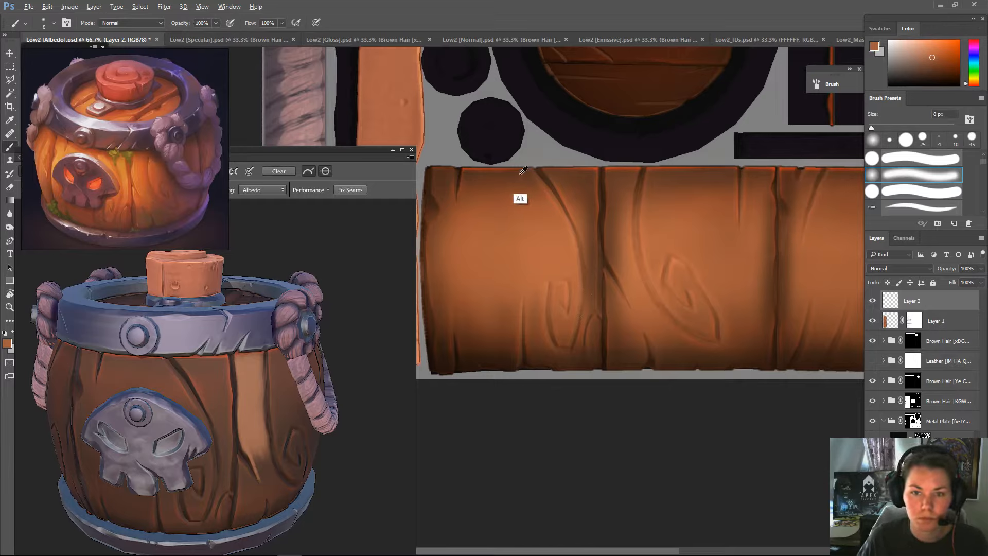
{"action": "left_click", "coordinate": [6, 344]}
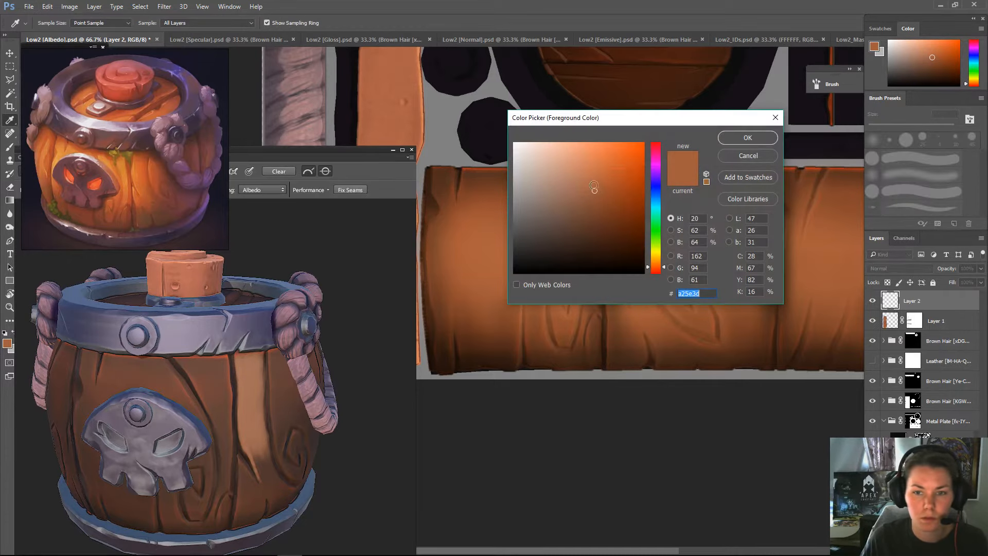
{"action": "left_click", "coordinate": [594, 168]}
{"action": "left_click", "coordinate": [759, 137]}
{"action": "key", "text": "b"}
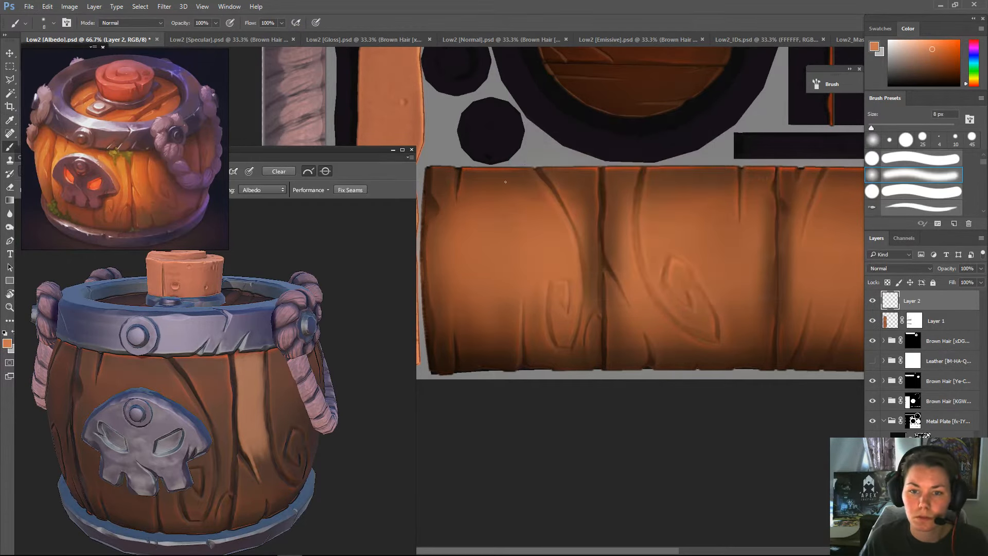
{"action": "key", "text": "bracketleft"}
{"action": "key", "text": "bracketleft"}
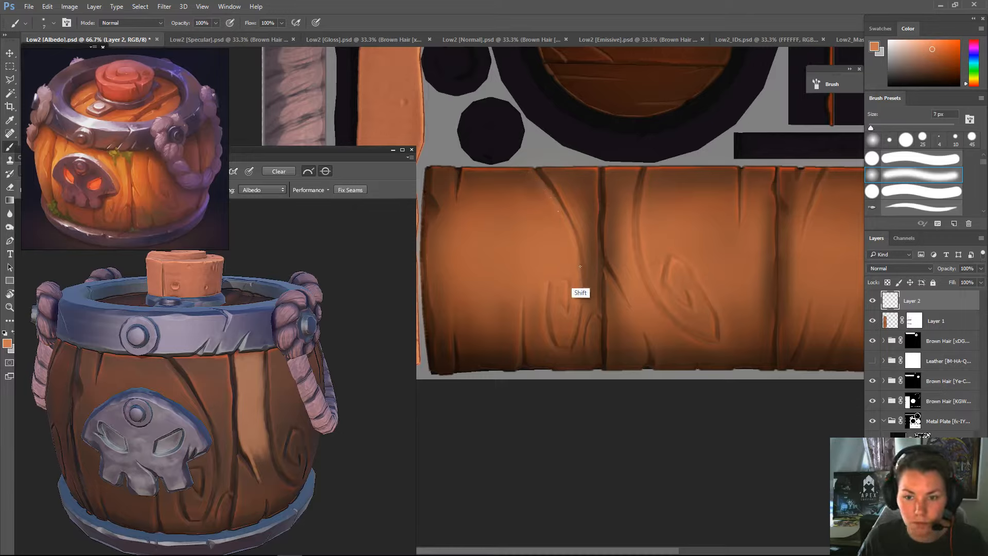
- Paint a highlight along the first plank's long curved crack with a hard round 15 px brush at 40% opacity
{"action": "key", "text": "bracketright"}
{"action": "key", "text": "bracketright"}
{"action": "key", "text": "bracketright"}
{"action": "key", "text": "bracketright"}
{"action": "key", "text": "bracketright"}
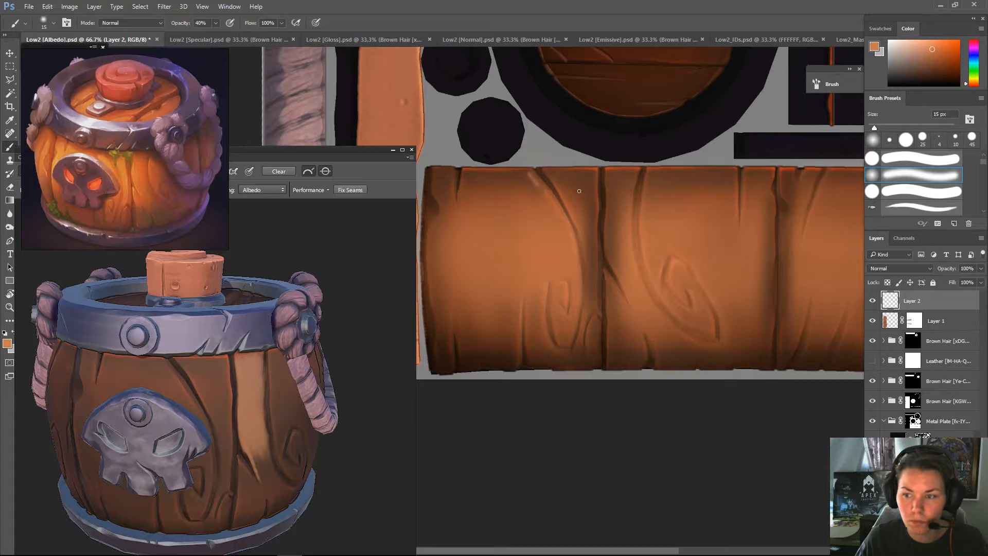
{"action": "left_click", "coordinate": [909, 191]}
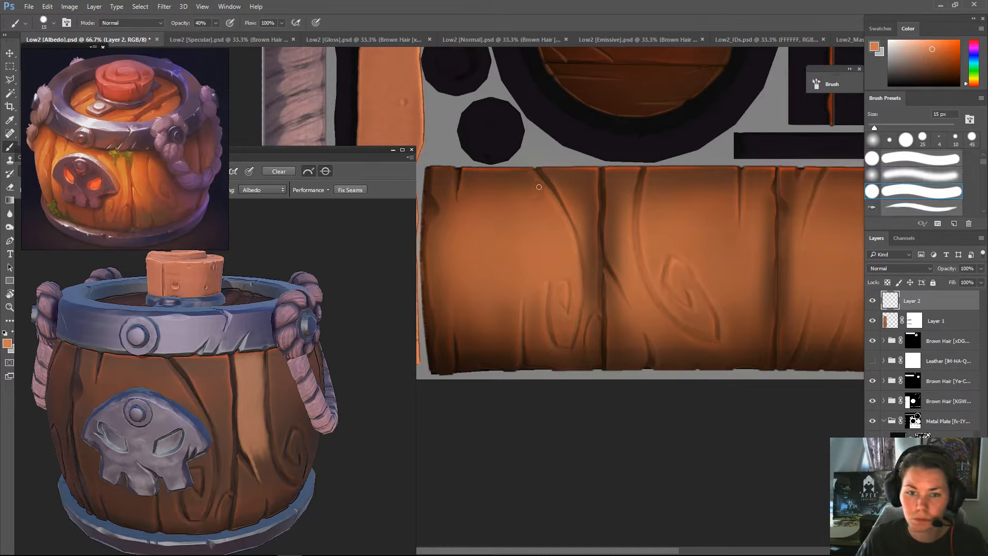
{"action": "left_click_drag", "start_coordinate": [539, 187], "coordinate": [556, 208]}
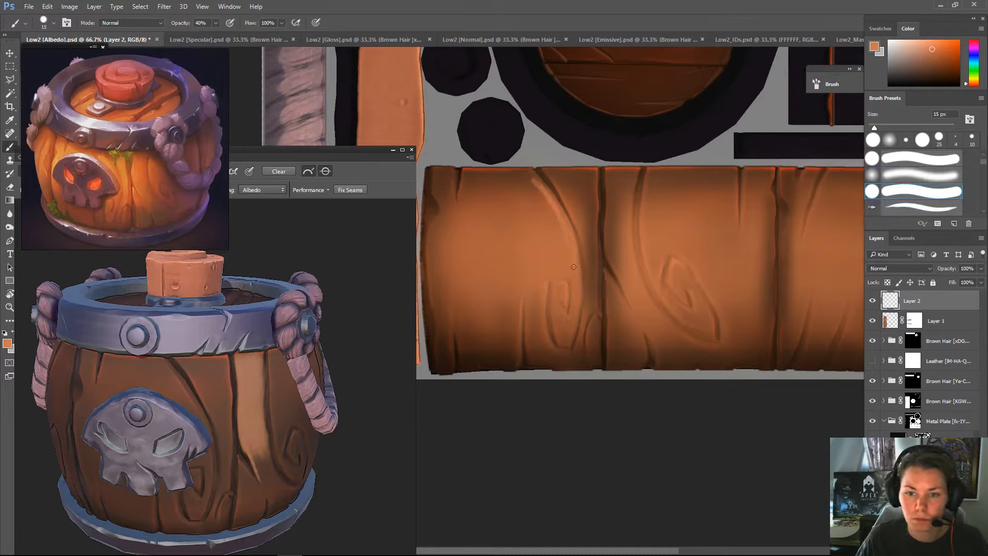
- Thin and soften the curved crack's highlight with the Eraser, finishing at 35 px and 30% opacity
{"action": "key", "text": "e"}
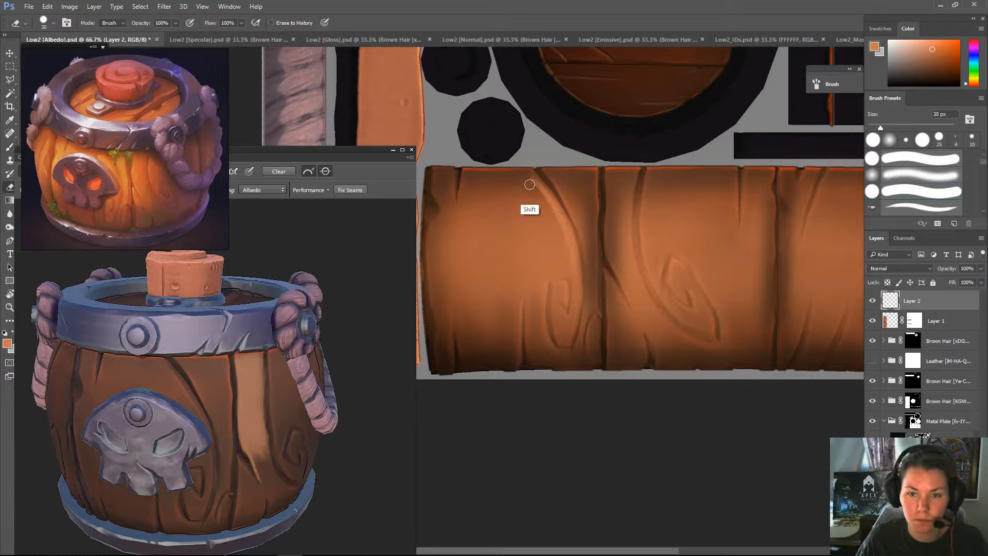
{"action": "mouse_move", "coordinate": [527, 179]}
{"action": "left_mouse_down"}
{"action": "mouse_move", "coordinate": [546, 213]}
{"action": "mouse_move", "coordinate": [537, 194]}
{"action": "mouse_move", "coordinate": [552, 217]}
{"action": "mouse_move", "coordinate": [553, 197]}
{"action": "mouse_move", "coordinate": [538, 174]}
{"action": "mouse_move", "coordinate": [571, 219]}
{"action": "left_mouse_up"}
{"action": "key", "text": "3"}
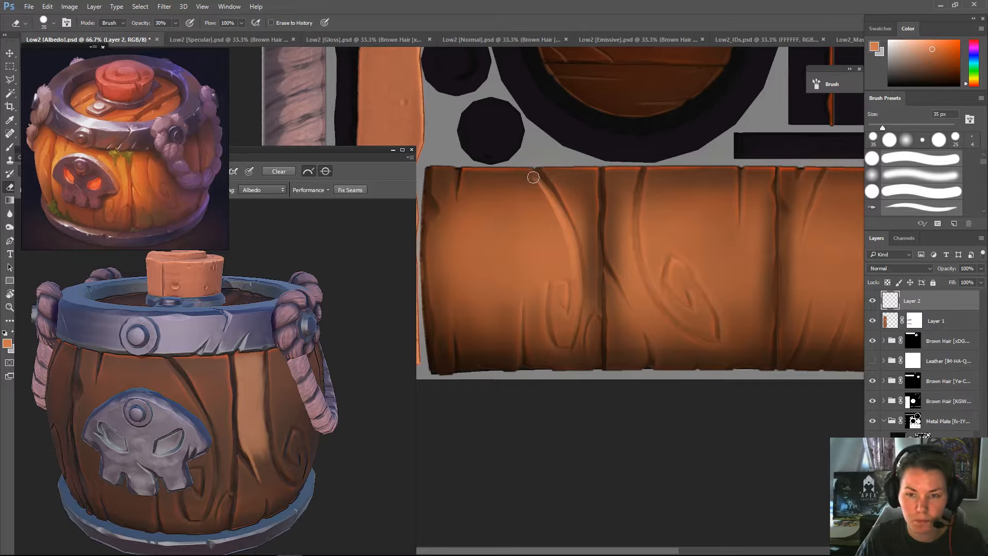
{"action": "mouse_move", "coordinate": [524, 162]}
{"action": "left_mouse_down"}
{"action": "mouse_move", "coordinate": [558, 220]}
{"action": "mouse_move", "coordinate": [568, 269]}
{"action": "left_mouse_up"}
- Paint highlights around the first plank's knot with the 15 px brush at 20% opacity and soften them with the 30% Eraser
{"action": "key", "text": "b"}
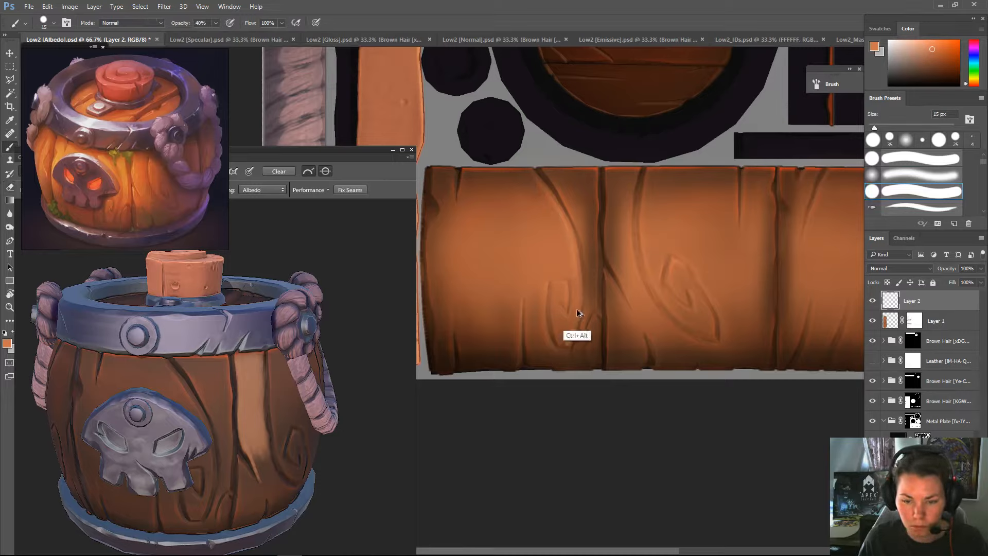
{"action": "key", "text": "2"}
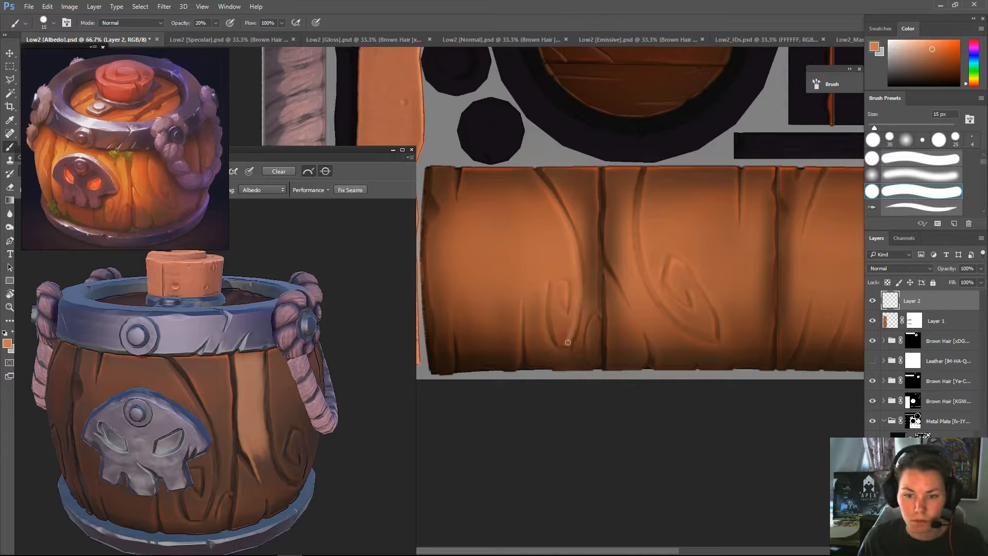
{"action": "key", "text": "e"}
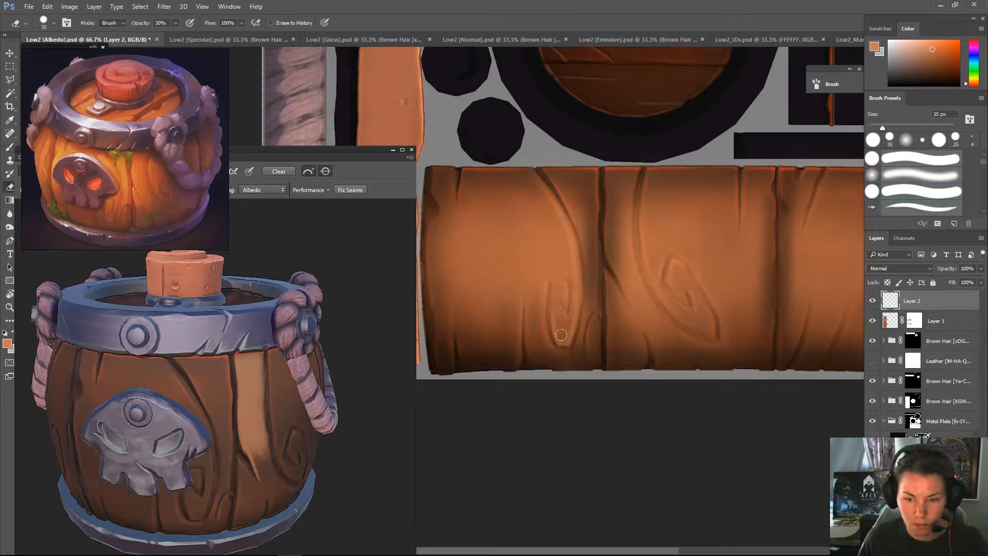
{"action": "key", "text": "bracketright"}
{"action": "key", "text": "bracketright"}
{"action": "key", "text": "bracketright"}
{"action": "key", "text": "bracketright"}
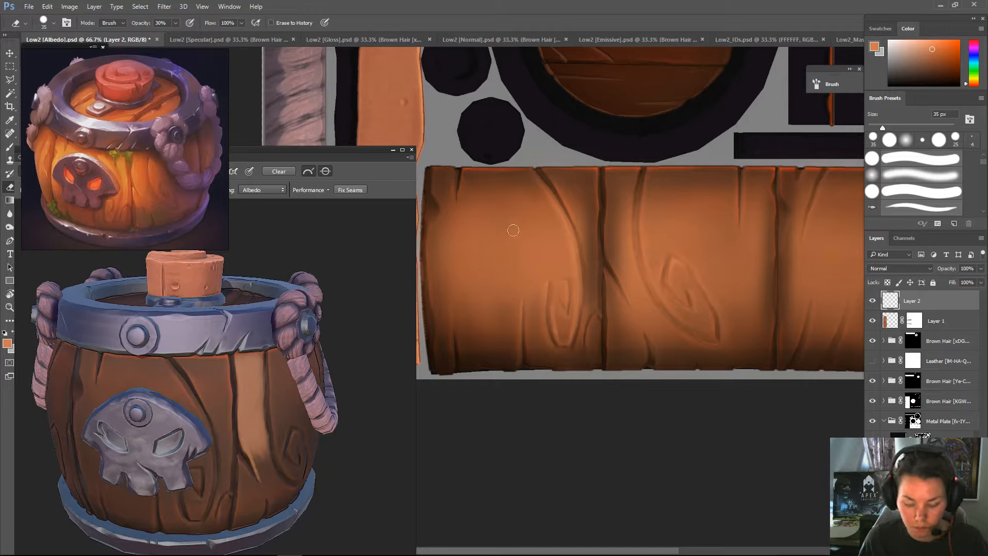
- Reduce the brush to 8 px at 10% opacity and sample a dark brown near the short cracks low on the first plank
{"action": "key", "text": "b"}
{"action": "key", "text": "bracketleft"}
{"action": "key", "text": "bracketleft"}
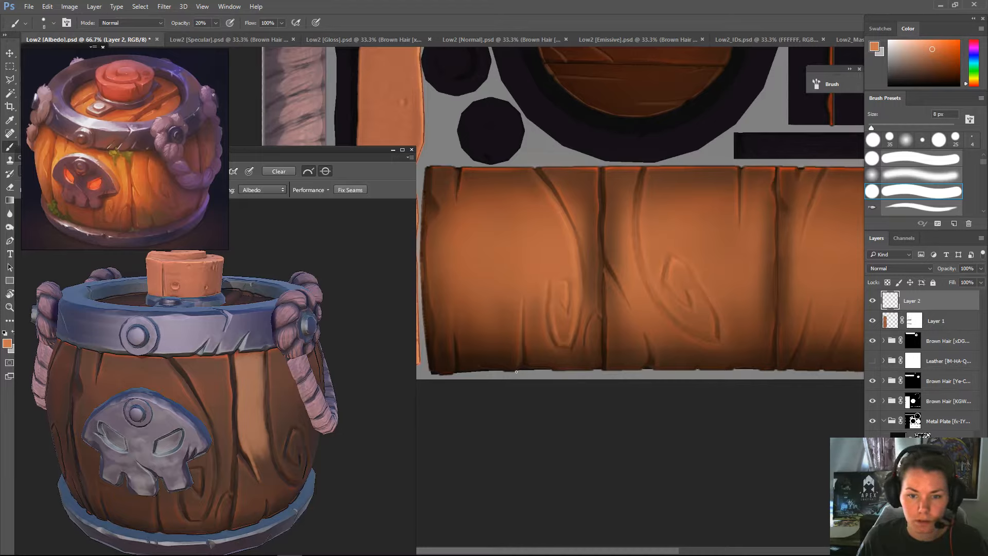
{"action": "key", "text": "1"}
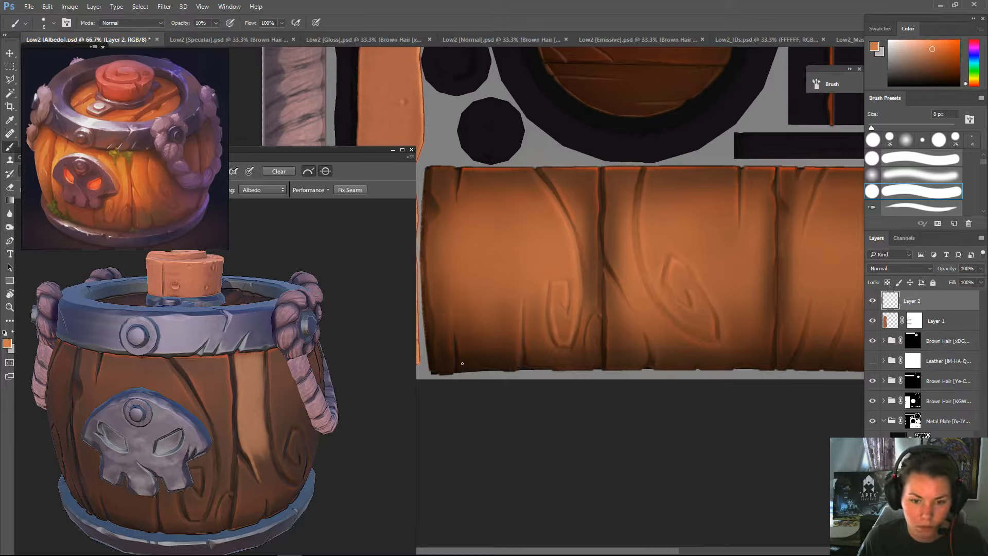
{"action": "left_click", "coordinate": [455, 333], "text": "alt"}
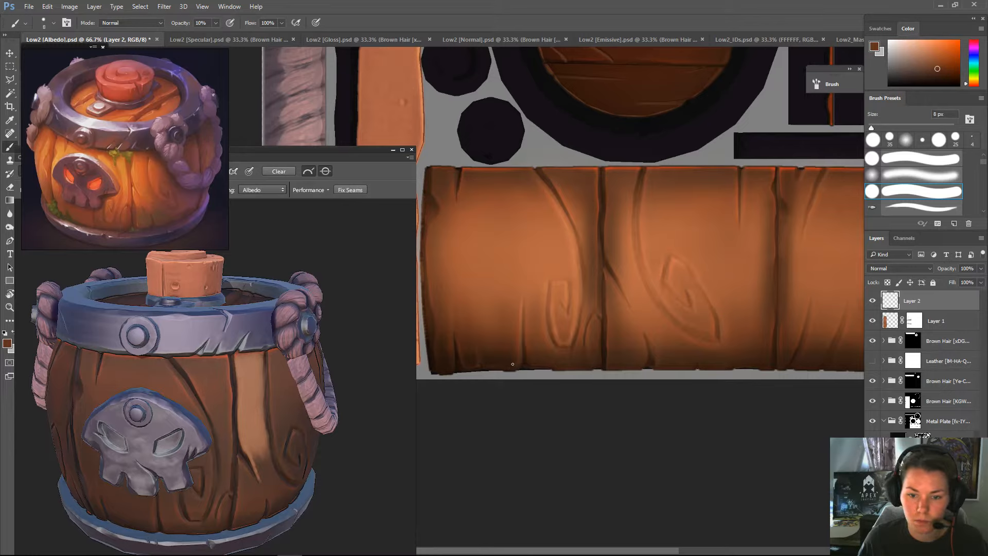
- Paint orange highlights along the first plank's left edge, seam and lower cracks with the 8 px brush at 10% opacity, softening them with the 30% Eraser
{"action": "left_click", "coordinate": [542, 220], "text": "alt"}
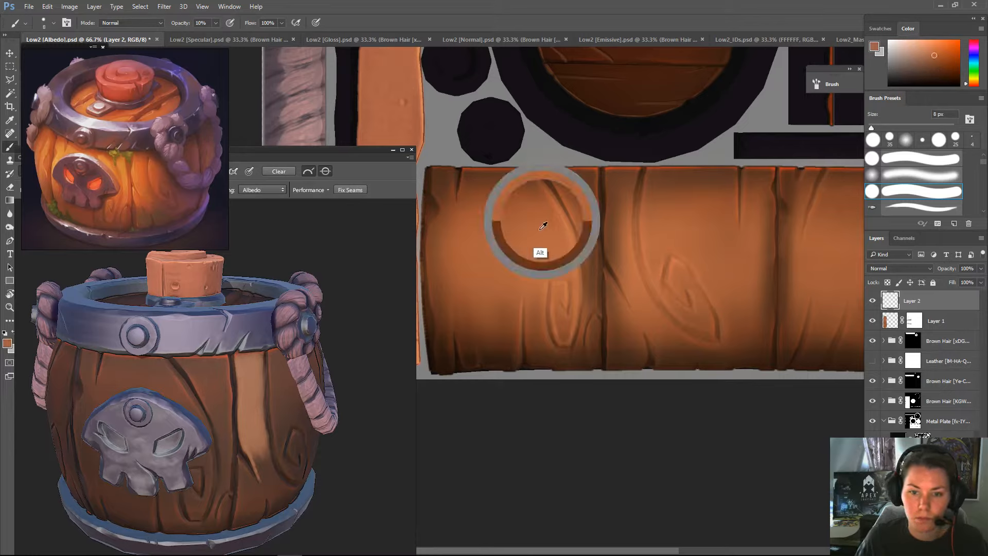
{"action": "left_click", "coordinate": [513, 365], "text": "alt"}
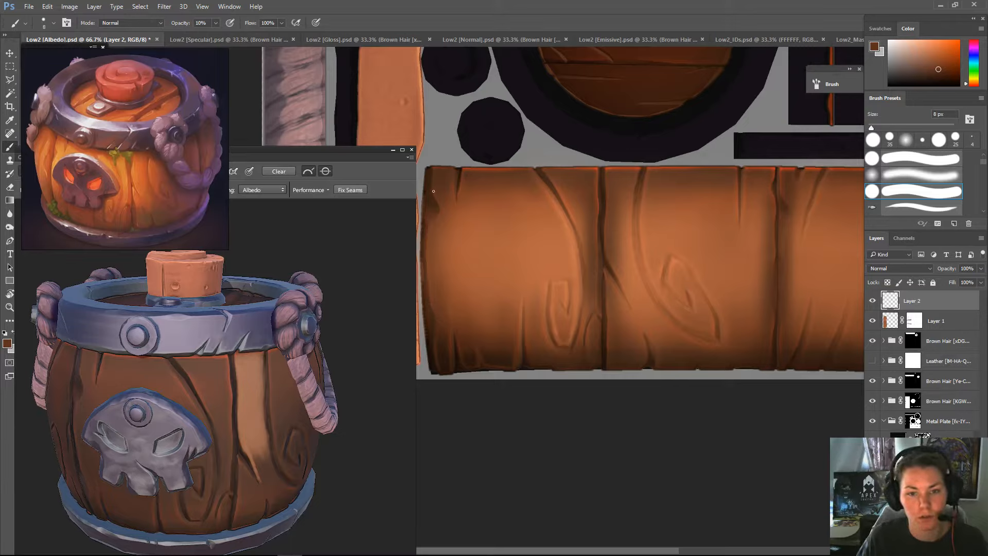
{"action": "left_click", "coordinate": [571, 279], "text": "alt"}
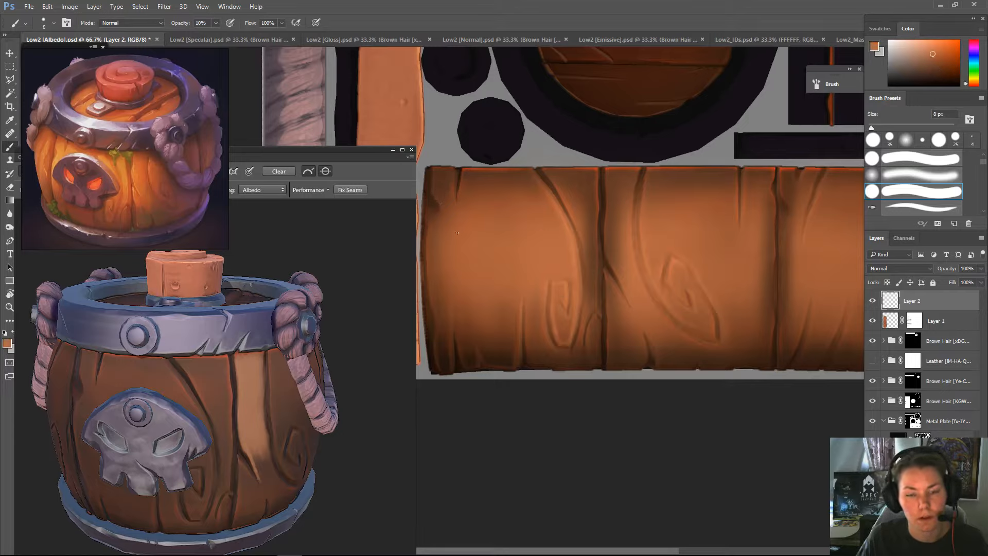
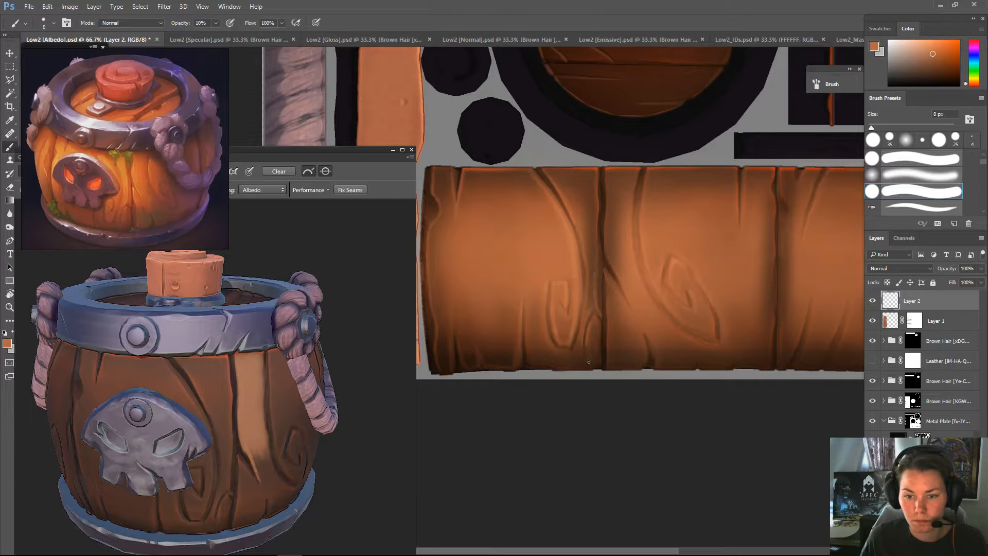
{"action": "key", "text": "e"}
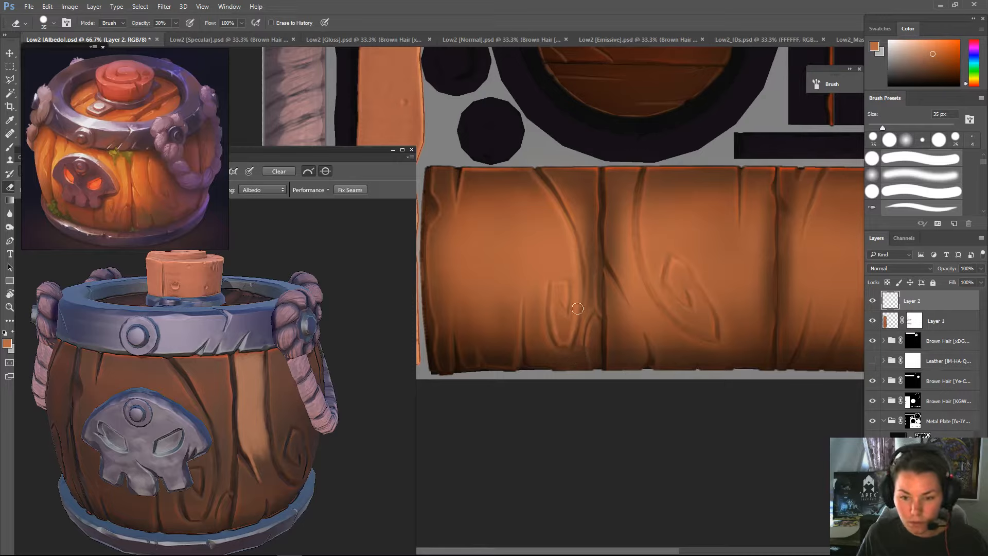
{"action": "key", "text": "b"}
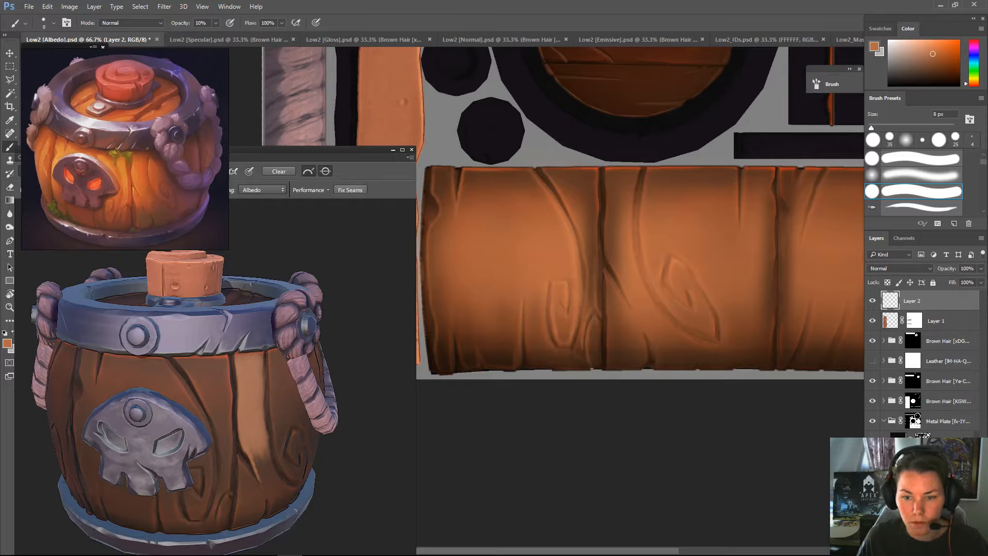
- Undo the last stroke, then highlight the small crack beside the first seam with a 6 px brush at 20% opacity and soften it with the 30% Eraser
{"action": "key", "text": "ctrl+alt+z"}
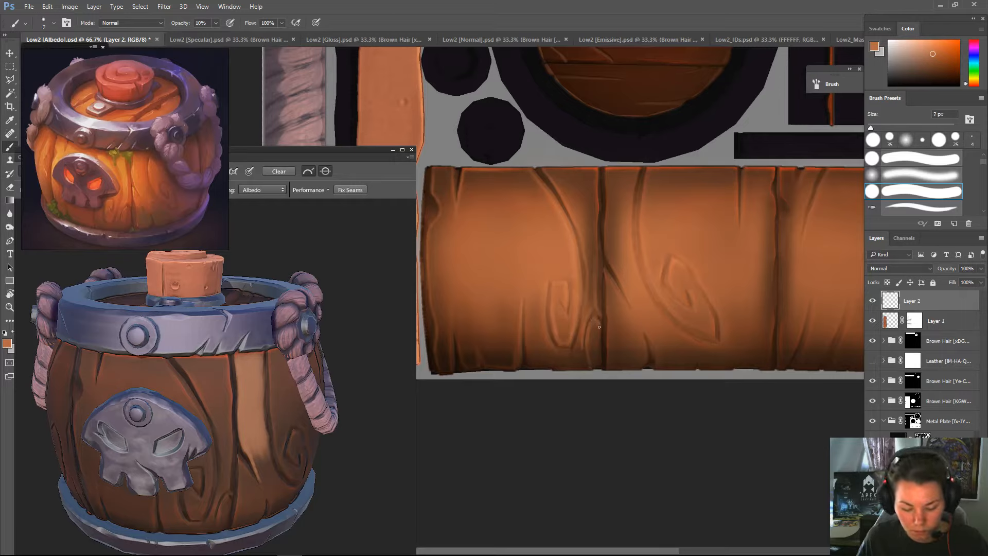
{"action": "key", "text": "bracketleft"}
{"action": "key", "text": "bracketleft"}
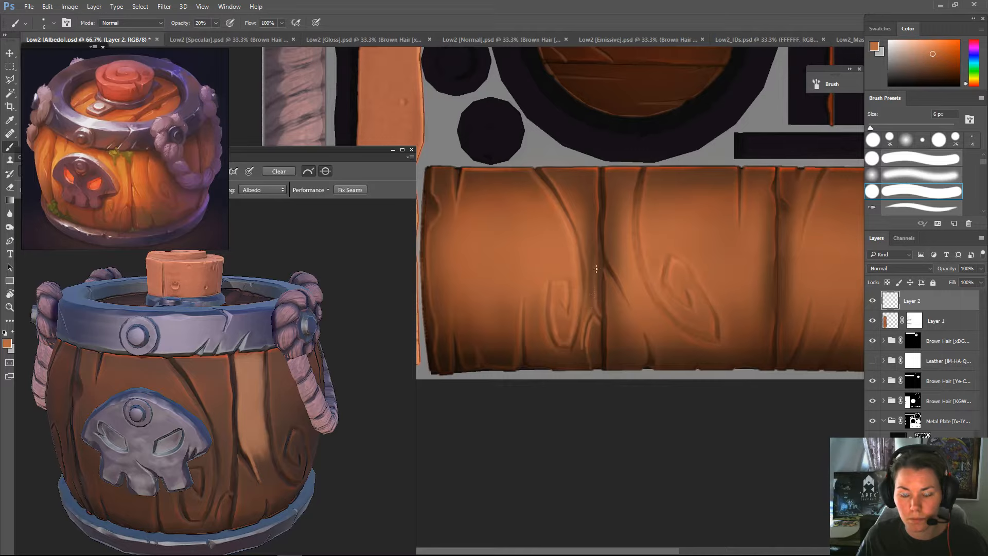
{"action": "key", "text": "e"}
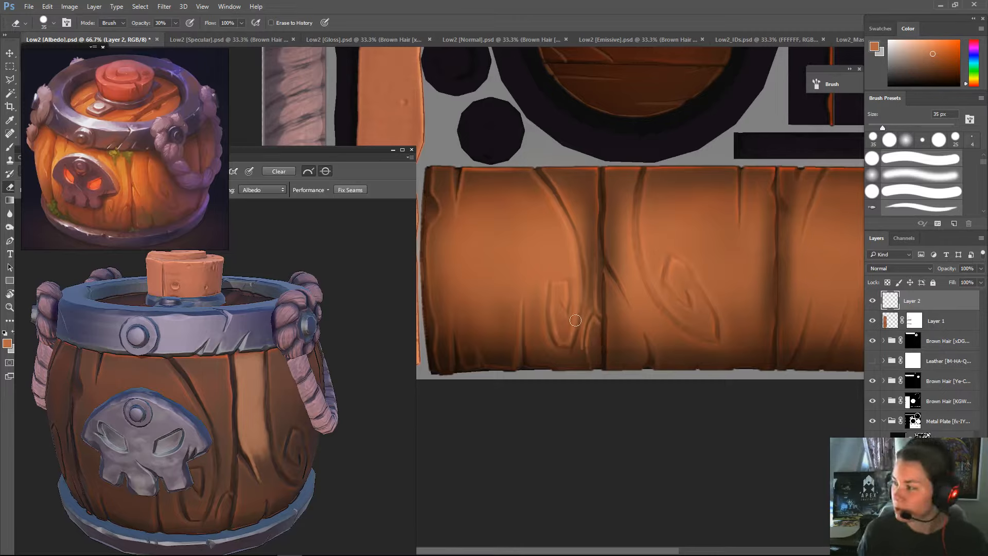
{"action": "key", "text": "b"}
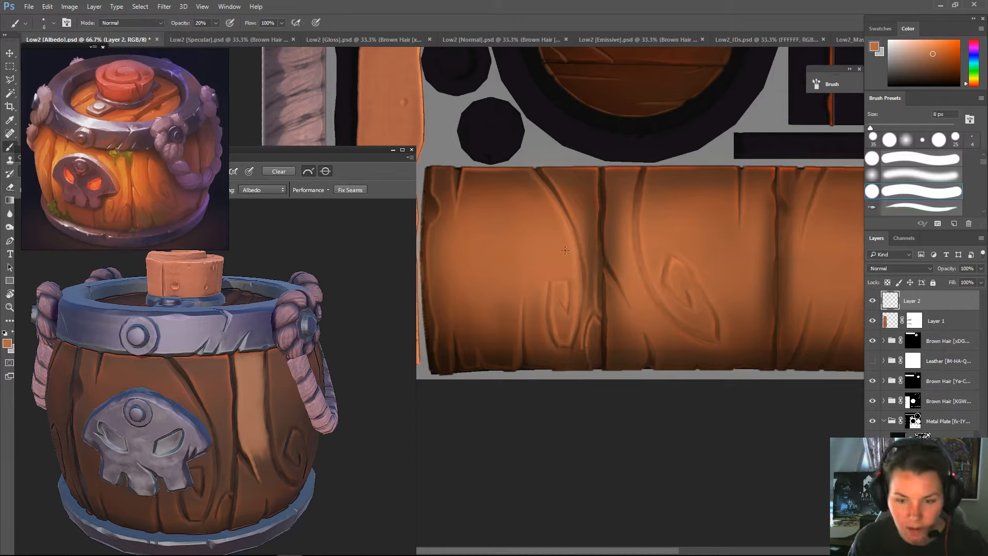
- Undo the stroke low on the first plank, then tone down the small crack by the seam with a sampled dark brown and the 30% Eraser
{"action": "mouse_move", "coordinate": [514, 367]}
{"action": "left_mouse_down"}
{"action": "mouse_move", "coordinate": [517, 345]}
{"action": "mouse_move", "coordinate": [479, 349]}
{"action": "left_mouse_up"}
{"action": "key", "text": "ctrl+alt+z"}
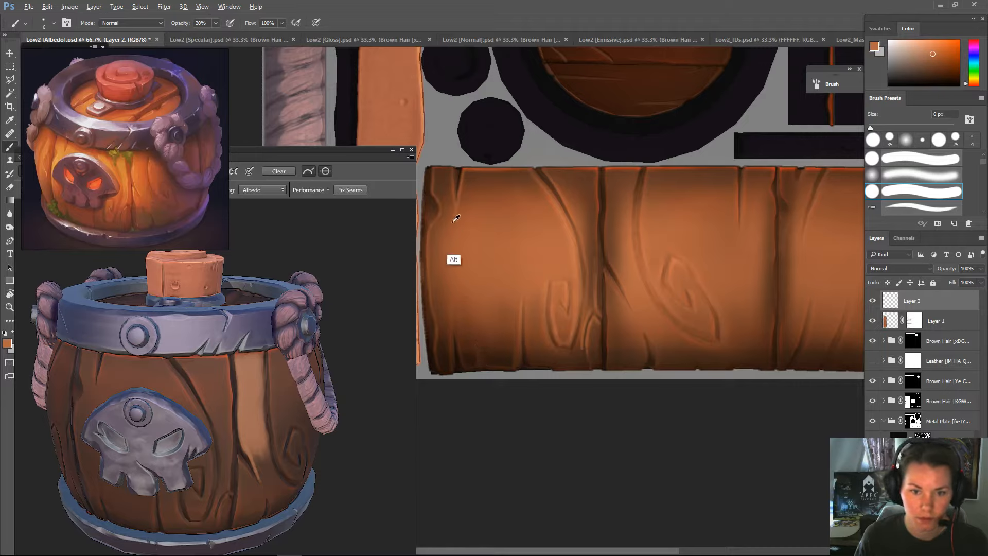
{"action": "left_click", "coordinate": [582, 354], "text": "alt"}
{"action": "key", "text": "e"}
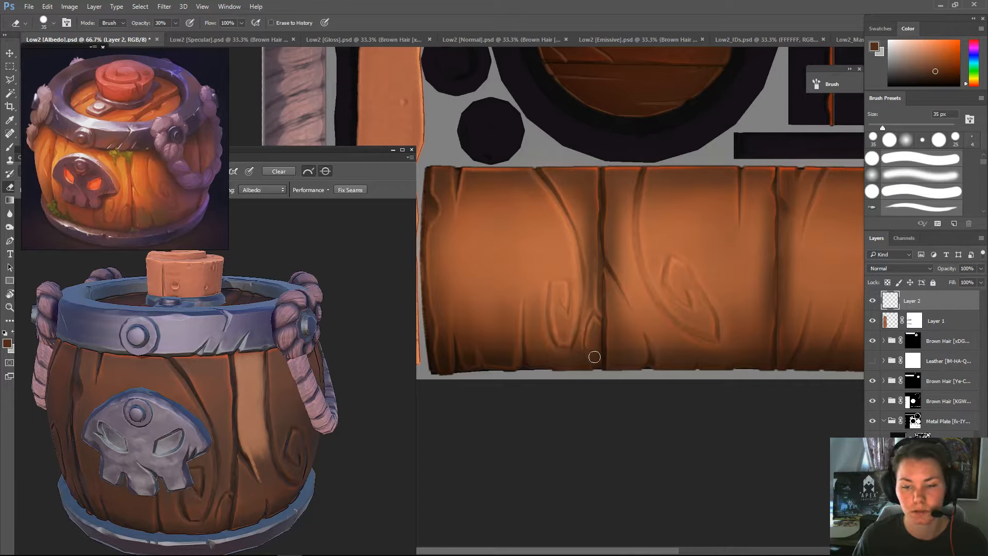
{"action": "key", "text": "b"}
{"action": "key", "text": "alt"}
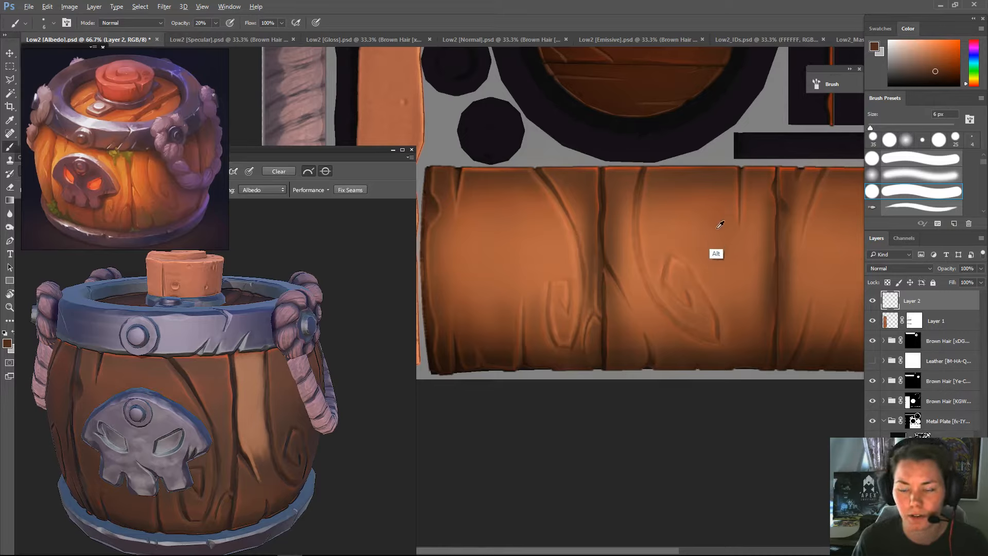
- Pick a lighter orange based on the sampled plank color and paint a highlight along the first plank's bottom edge at 6 px and 10% opacity
{"action": "left_click", "coordinate": [525, 266], "text": "alt"}
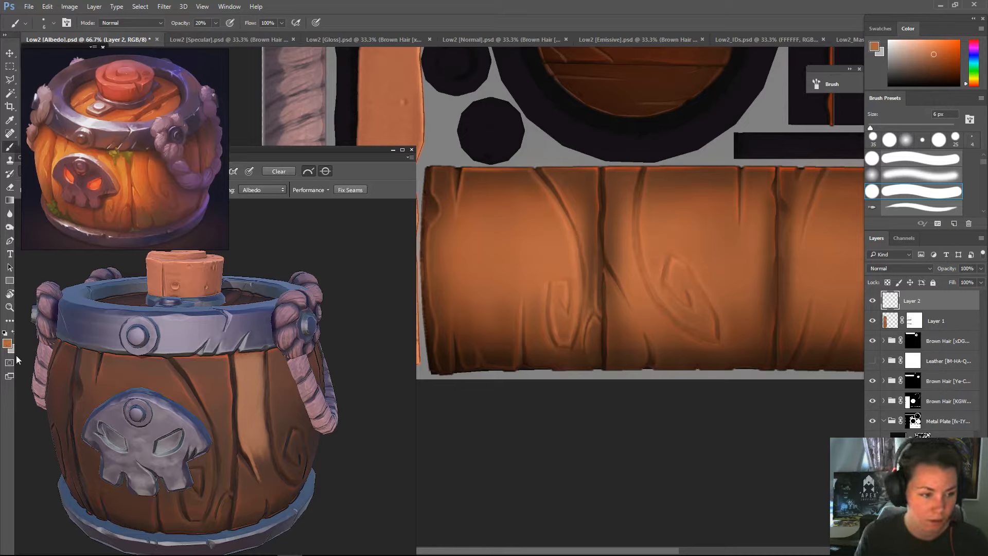
{"action": "left_click", "coordinate": [7, 343]}
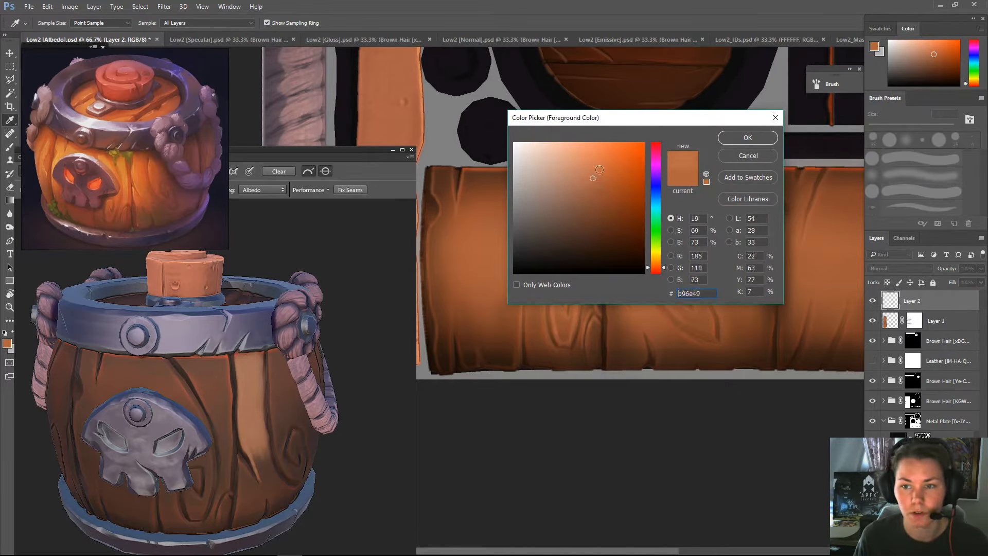
{"action": "left_click", "coordinate": [743, 137]}
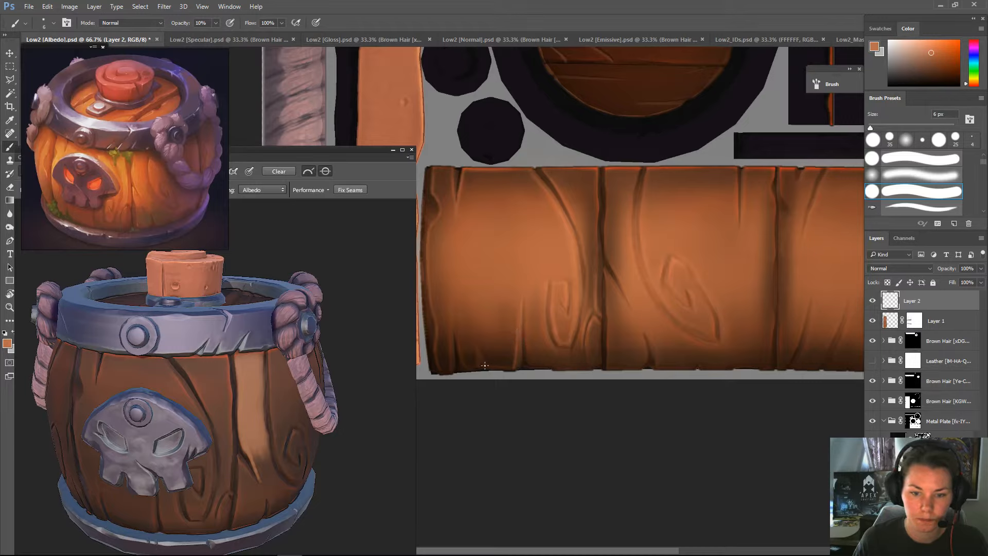
{"action": "left_click_drag", "start_coordinate": [488, 367], "coordinate": [514, 369]}
- Strengthen the highlights on the first plank's knot, cracks and left edge with the 6 px brush, raising its opacity to 20%
{"action": "key", "text": "bracketright"}
{"action": "key", "text": "bracketright"}
{"action": "key", "text": "bracketright"}
{"action": "key", "text": "bracketright"}
{"action": "key", "text": "bracketright"}
{"action": "key", "text": "bracketleft"}
{"action": "key", "text": "bracketleft"}
{"action": "key", "text": "bracketleft"}
{"action": "key", "text": "bracketleft"}
{"action": "key", "text": "bracketleft"}
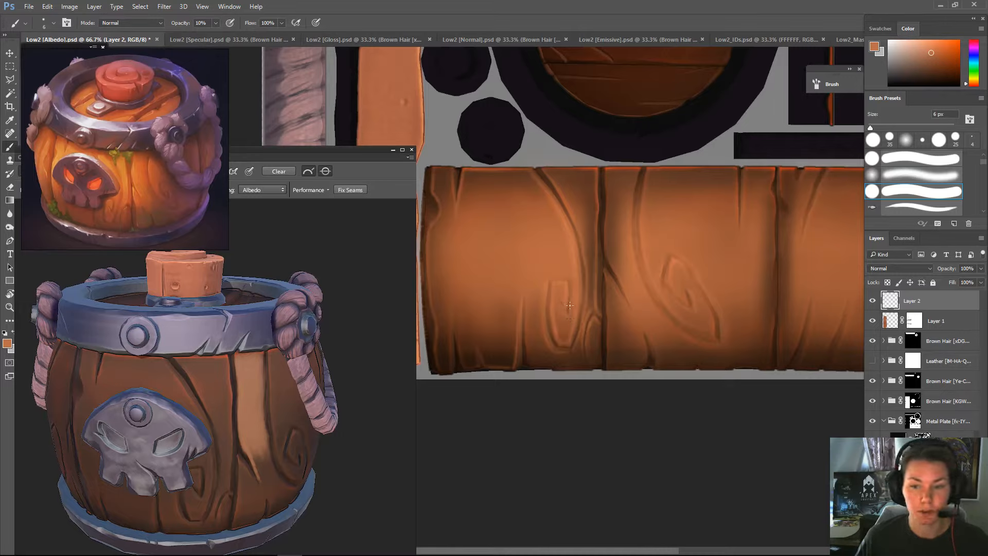
{"action": "key", "text": "2"}
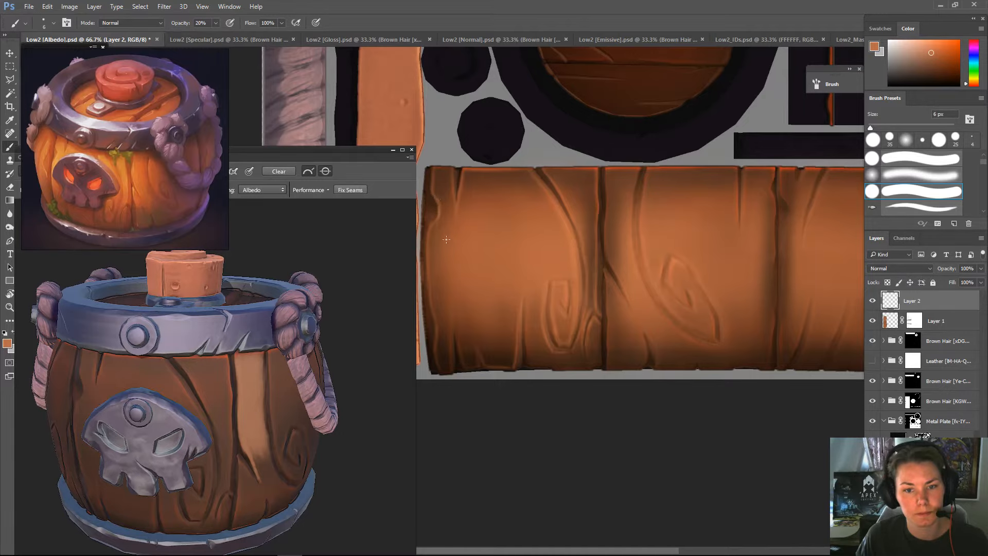
- Highlight the second plank's left seam and short cracks with the 6 px brush at 20% opacity, undoing stray strokes and softening with the 30% Eraser
{"action": "left_click_drag", "start_coordinate": [649, 295], "coordinate": [534, 304]}
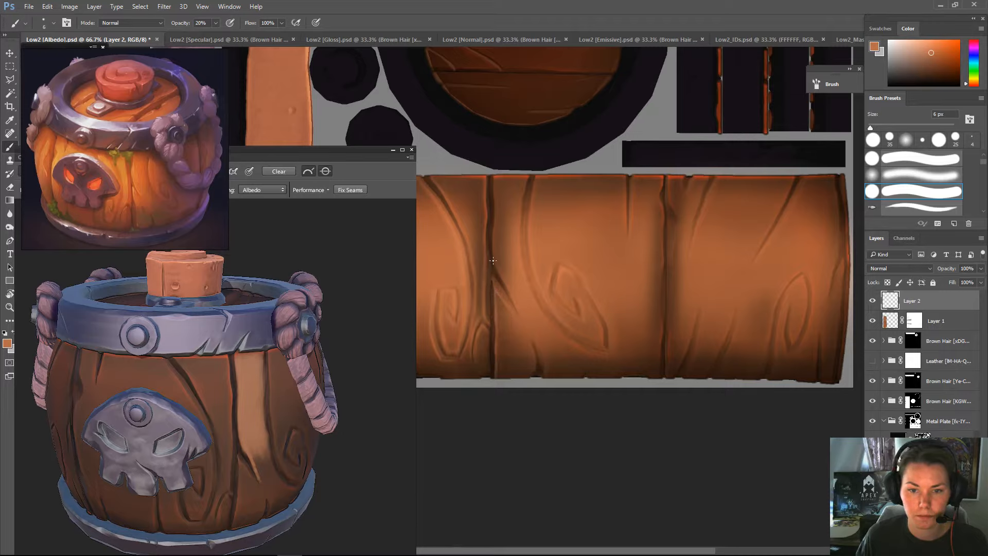
{"action": "left_click_drag", "start_coordinate": [495, 243], "coordinate": [492, 262]}
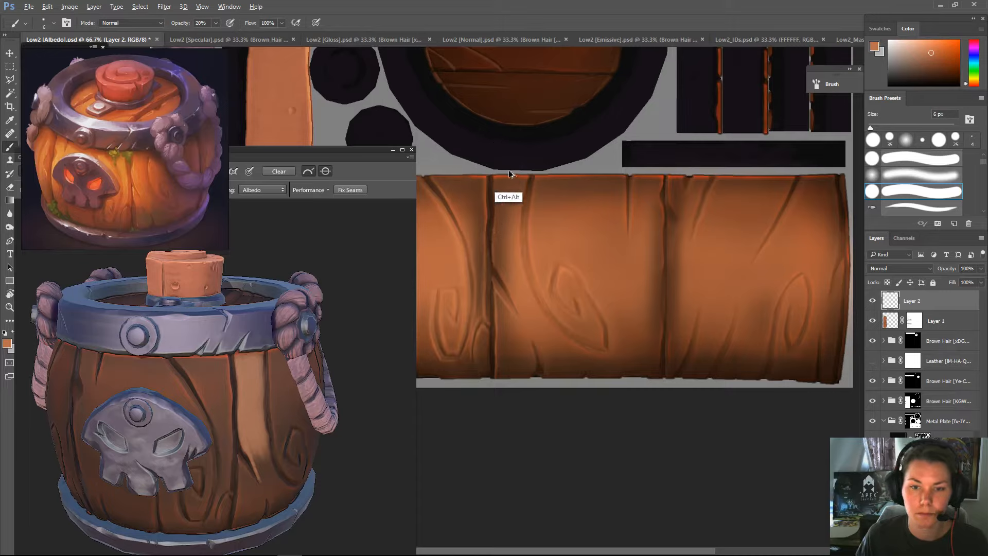
{"action": "key", "text": "ctrl+alt+z"}
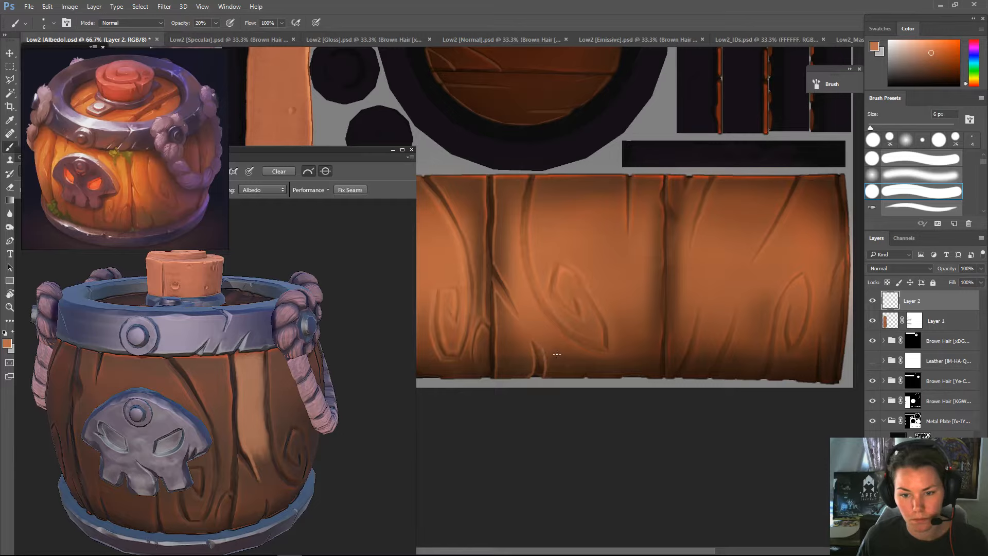
{"action": "key", "text": "e"}
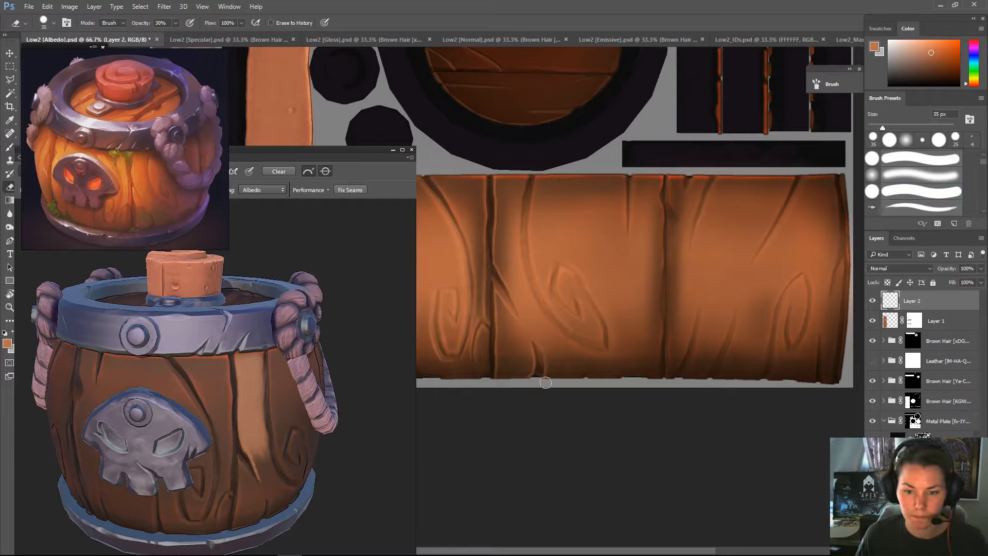
{"action": "key", "text": "b"}
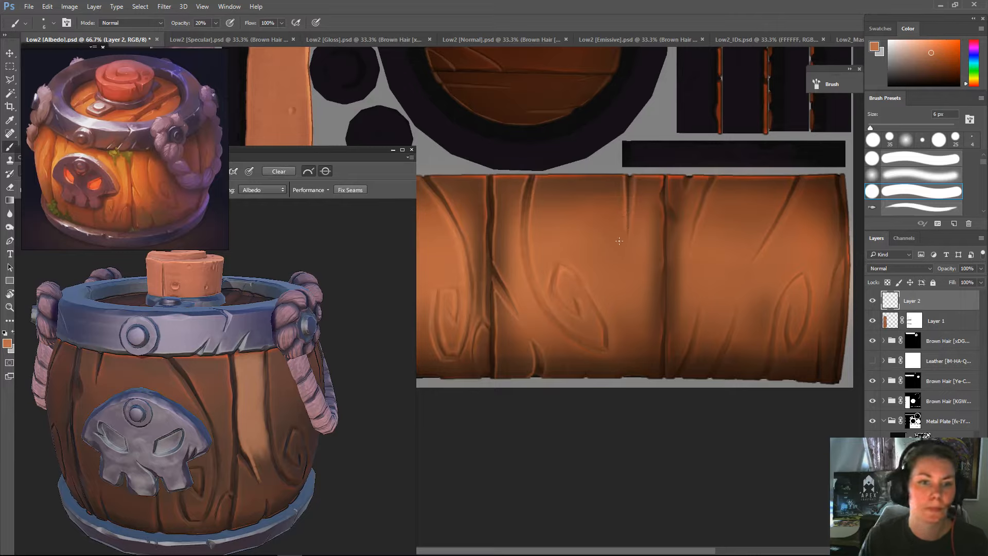
- Move the reference image below the texture, turn the barrel in the 3D preview, place the preview over the canvas and refresh its textures
{"action": "left_click_drag", "start_coordinate": [183, 78], "coordinate": [590, 409]}
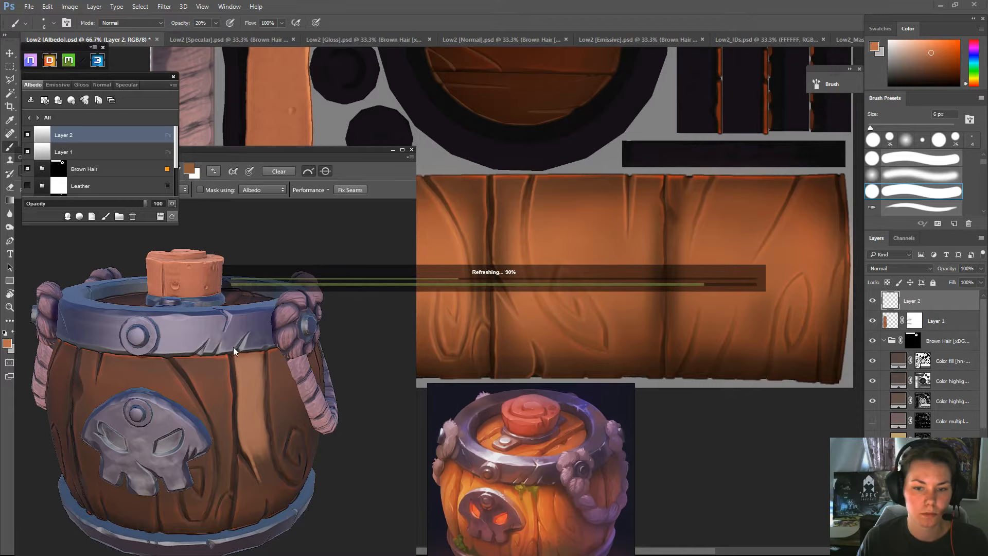
{"action": "key", "text": "i"}
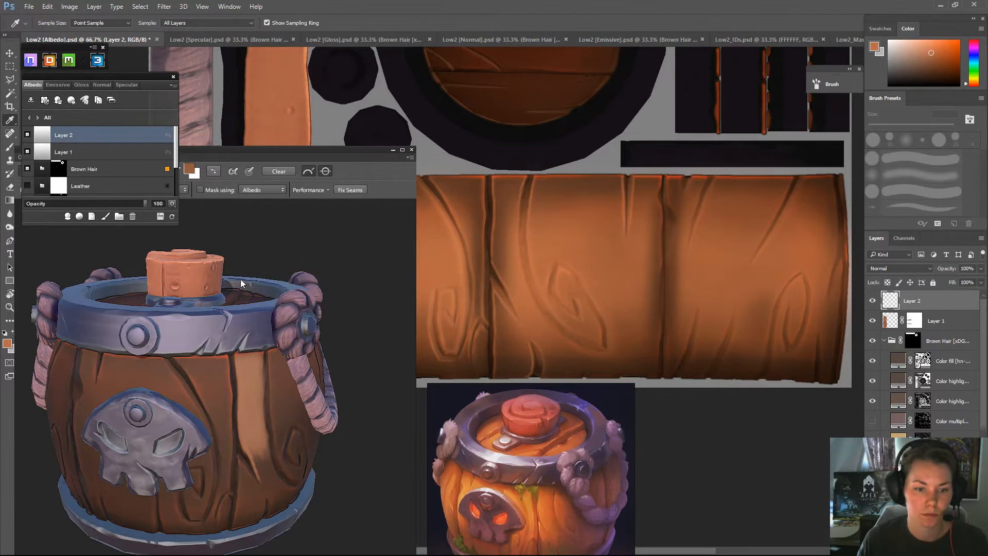
{"action": "mouse_move", "coordinate": [328, 331]}
{"action": "left_mouse_down"}
{"action": "mouse_move", "coordinate": [217, 316]}
{"action": "mouse_move", "coordinate": [119, 320]}
{"action": "mouse_move", "coordinate": [347, 312]}
{"action": "mouse_move", "coordinate": [348, 338]}
{"action": "mouse_move", "coordinate": [284, 300]}
{"action": "left_mouse_up"}
{"action": "mouse_move", "coordinate": [144, 75]}
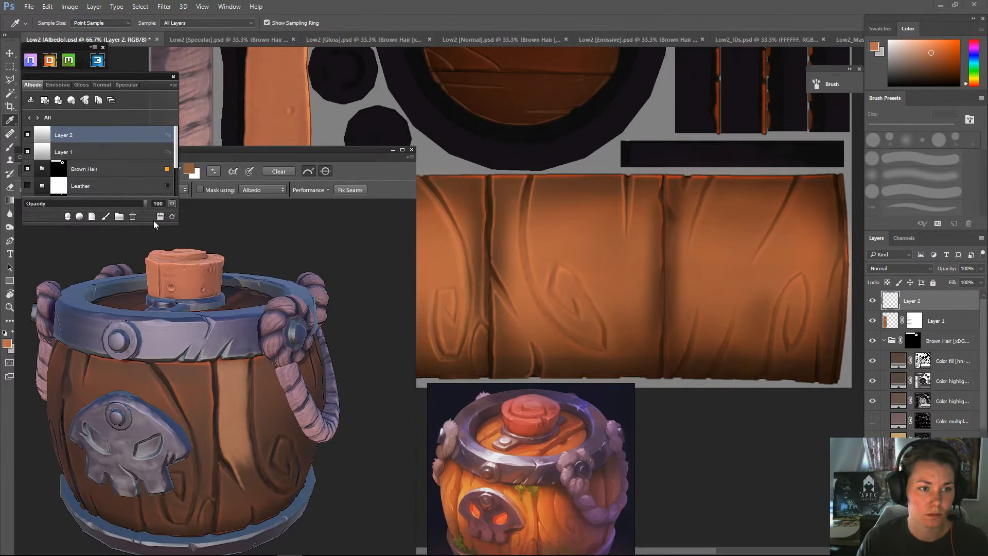
{"action": "left_click", "coordinate": [172, 215]}
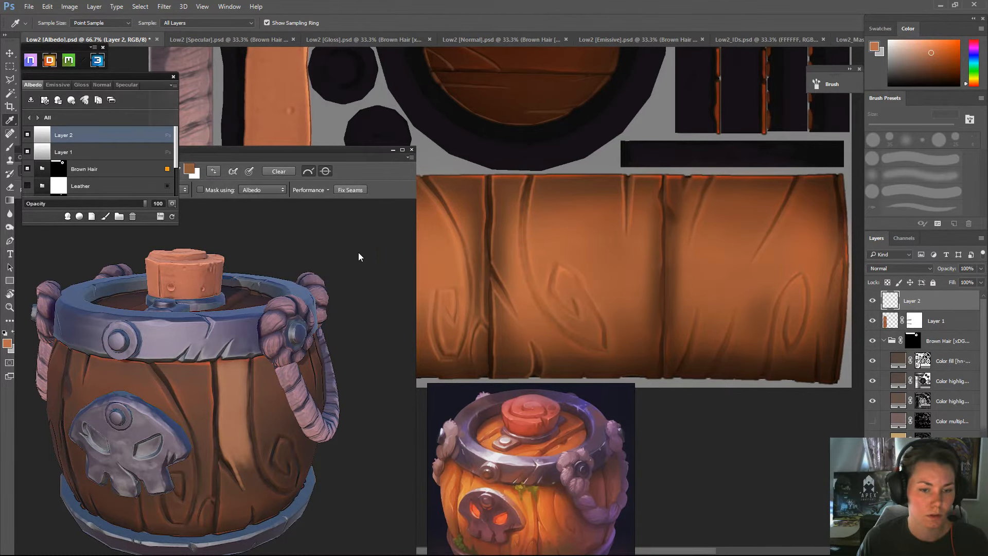
{"action": "mouse_move", "coordinate": [329, 150]}
{"action": "left_mouse_down"}
{"action": "mouse_move", "coordinate": [717, 122]}
{"action": "mouse_move", "coordinate": [699, 86]}
{"action": "left_mouse_up"}
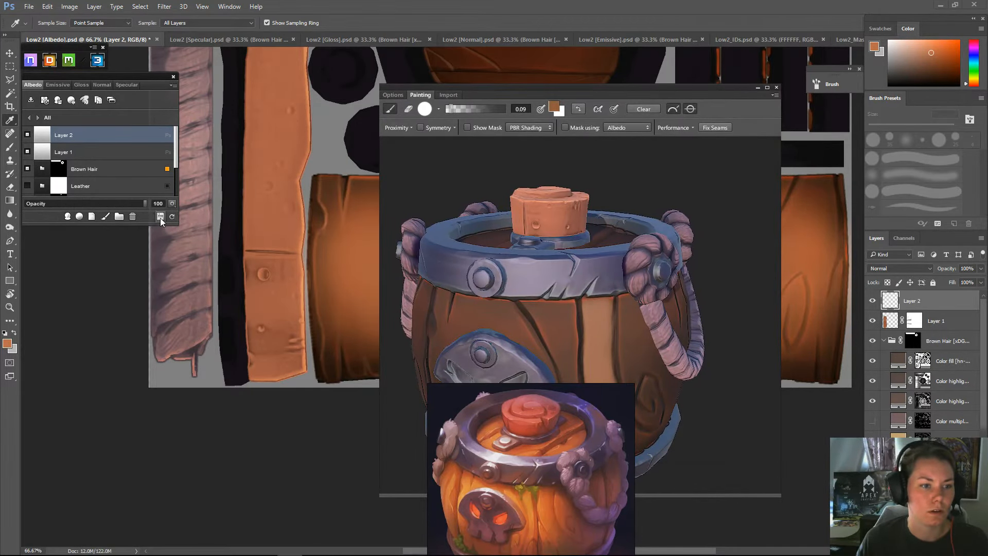
{"action": "left_click", "coordinate": [174, 216]}
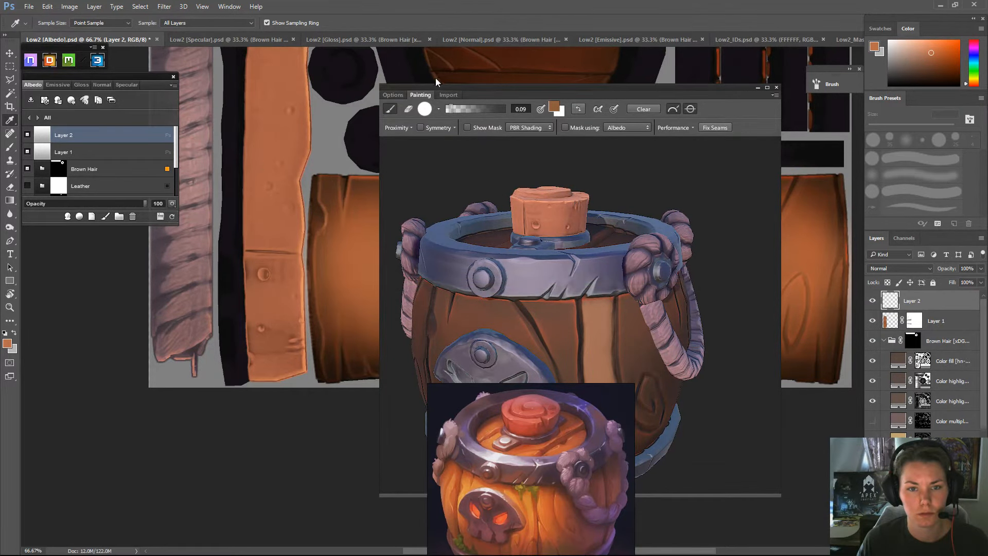
{"action": "left_click", "coordinate": [397, 93]}
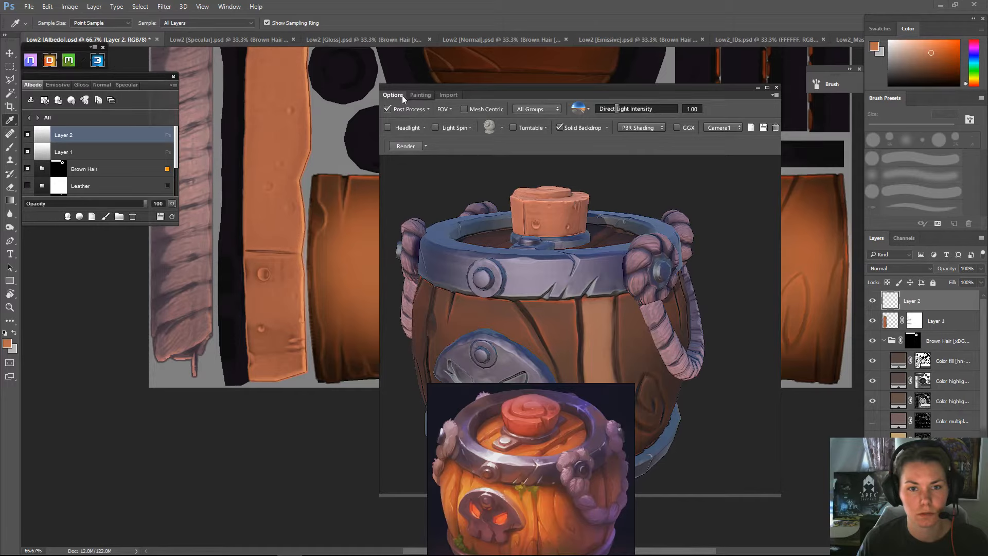
{"action": "left_click", "coordinate": [419, 95]}
{"action": "left_click", "coordinate": [399, 94]}
{"action": "left_click", "coordinate": [82, 152]}
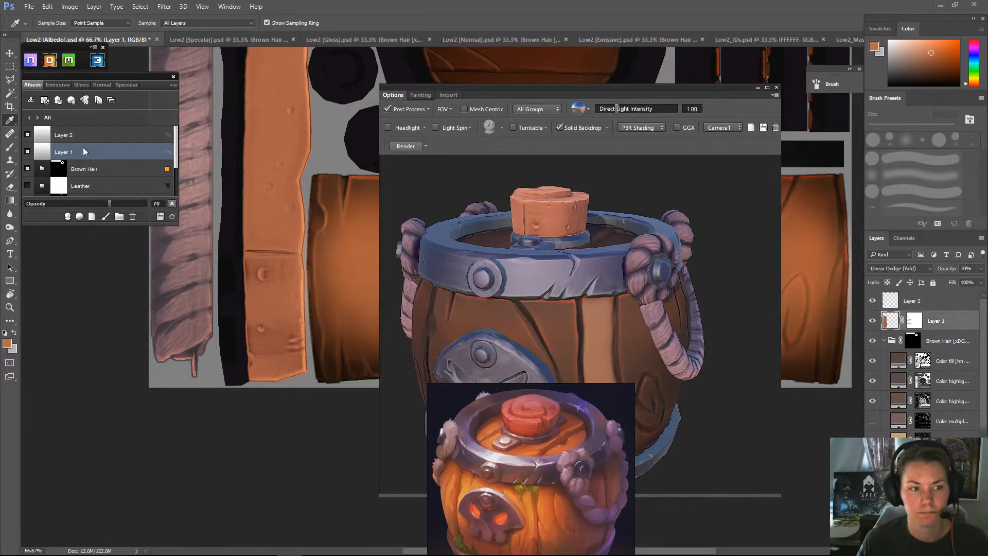
{"action": "left_click", "coordinate": [97, 134]}
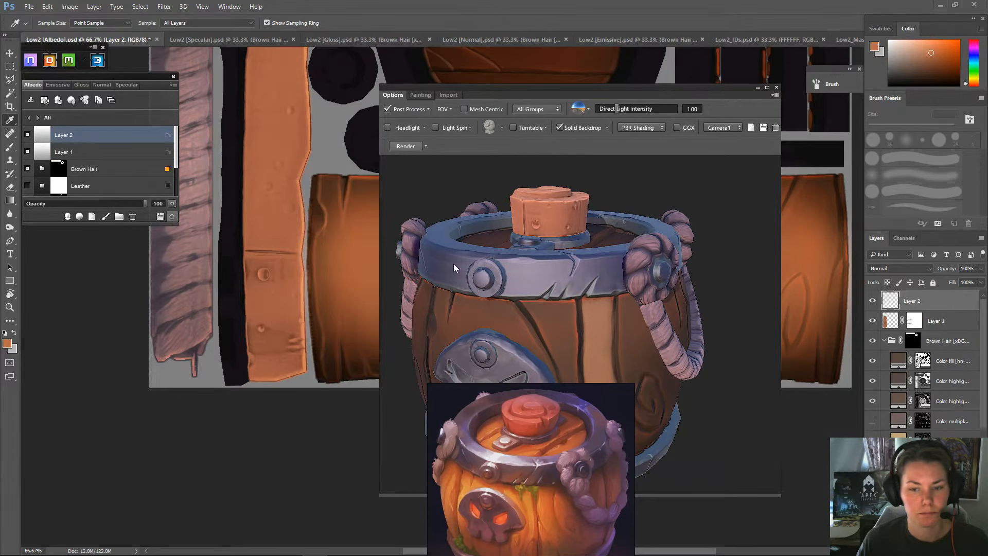
{"action": "left_click", "coordinate": [415, 94]}
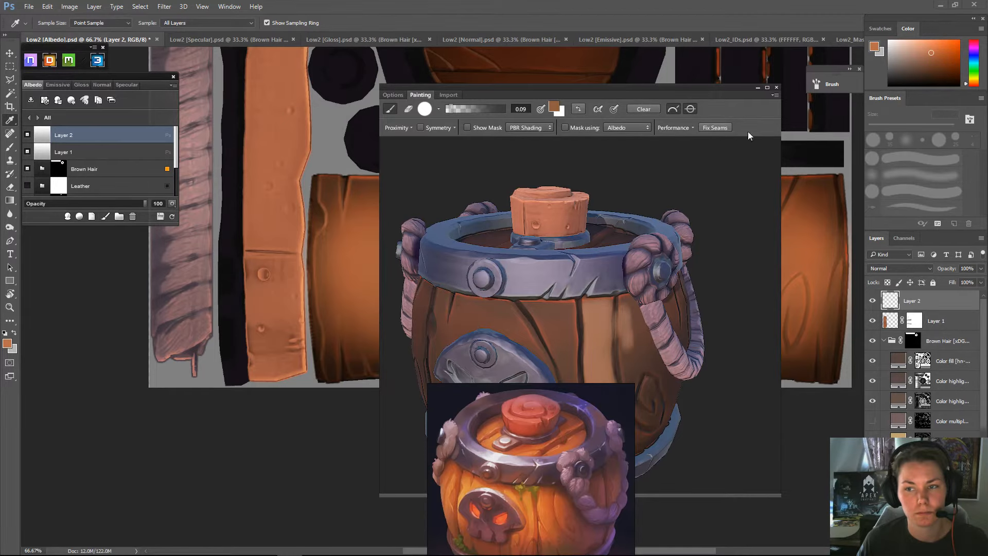
- Close the 3D preview and reopen it to reload the barrel with the current textures, framing the whole model
{"action": "left_click", "coordinate": [777, 88]}
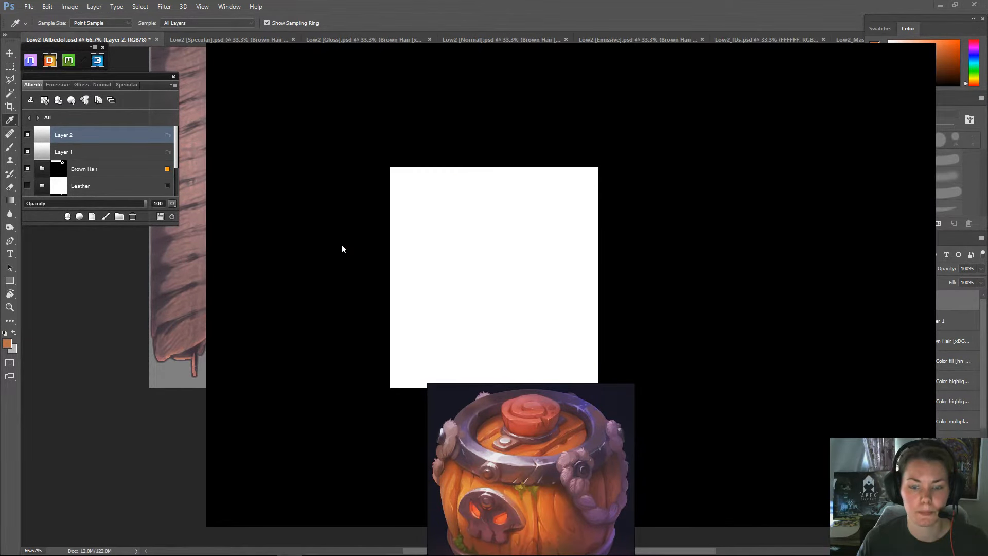
{"action": "scroll", "coordinate": [511, 296], "scroll_direction": "down", "scroll_amount": 5}
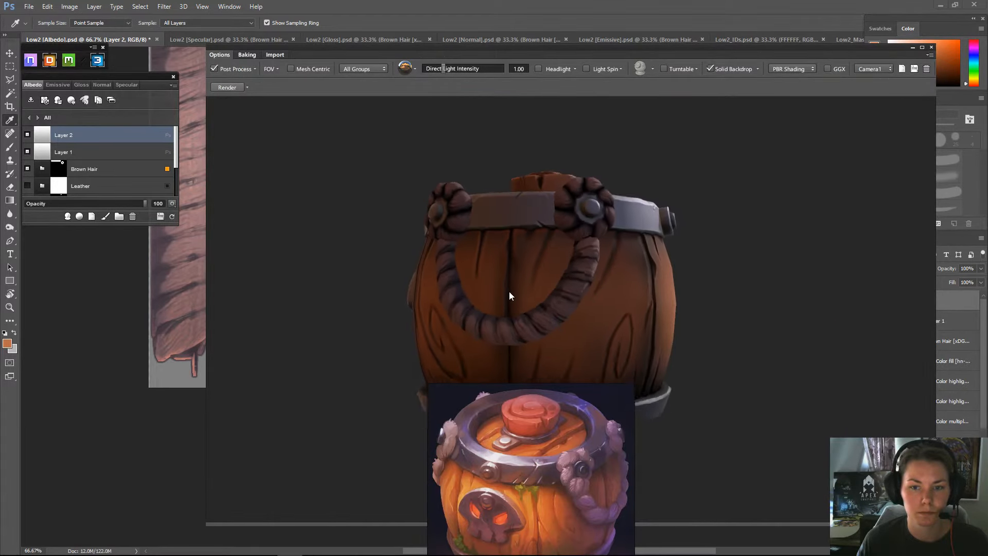
- Turn the barrel to its skull side and spin the preview light at a speed of 29.26 to inspect the shading
{"action": "left_click_drag", "start_coordinate": [508, 291], "coordinate": [535, 303]}
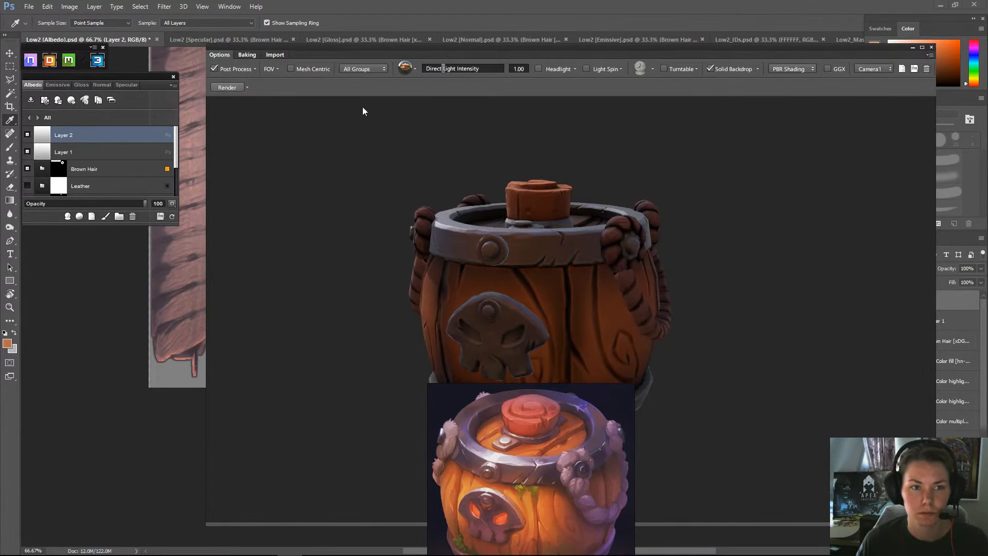
{"action": "left_click", "coordinate": [621, 68]}
{"action": "left_click_drag", "start_coordinate": [602, 85], "coordinate": [638, 85]}
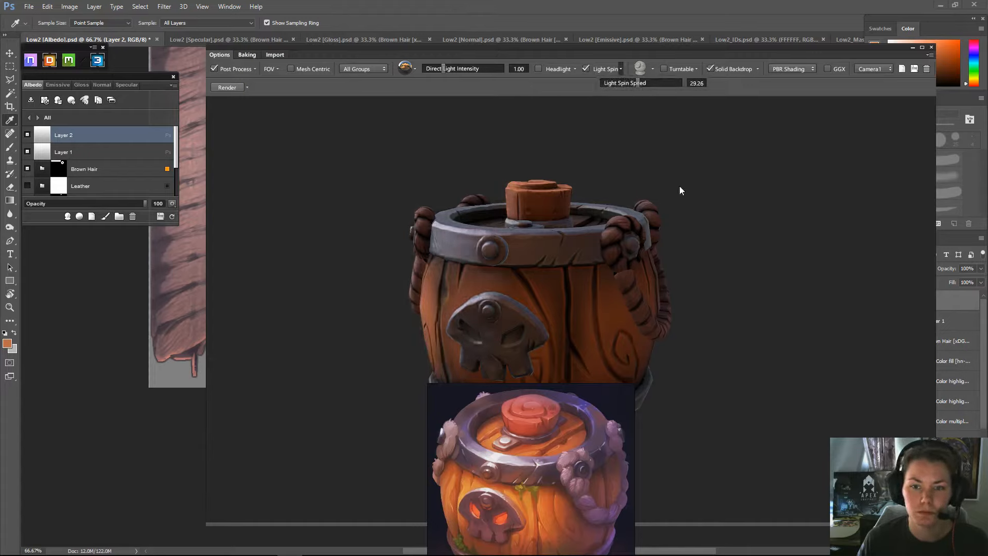
{"action": "left_click_drag", "start_coordinate": [703, 175], "coordinate": [699, 229]}
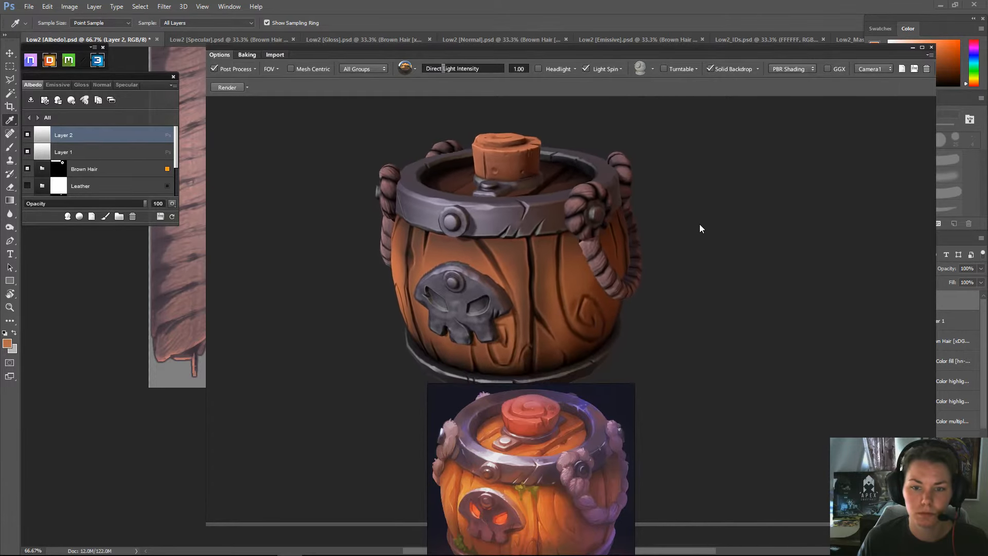
- Lower the barrel's AO channel strength to 0.20 in the 3D preview
{"action": "left_click", "coordinate": [275, 55]}
{"action": "left_click_drag", "start_coordinate": [282, 230], "coordinate": [237, 231]}
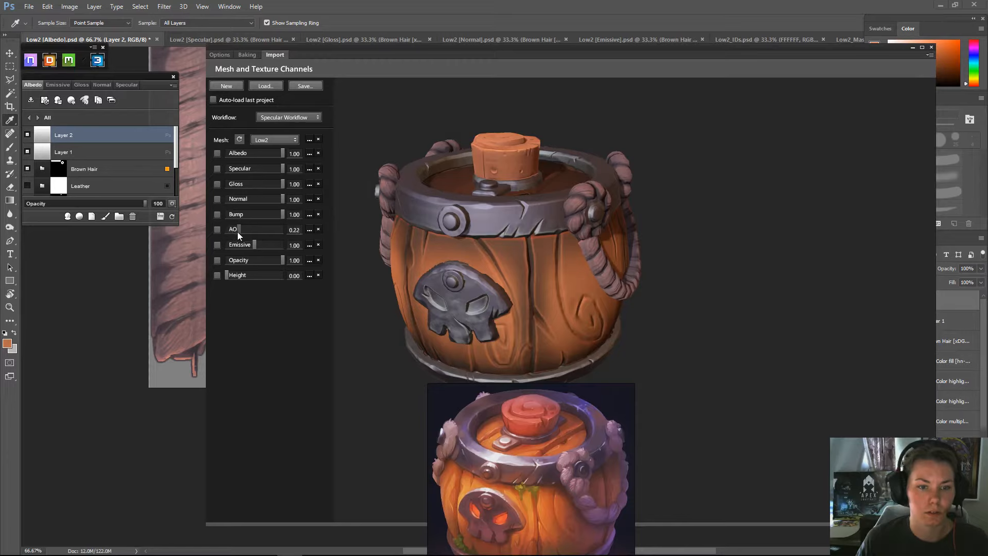
{"action": "mouse_move", "coordinate": [728, 262]}
{"action": "left_mouse_down"}
{"action": "mouse_move", "coordinate": [709, 249]}
{"action": "mouse_move", "coordinate": [725, 261]}
{"action": "left_mouse_up"}
{"action": "left_click_drag", "start_coordinate": [770, 233], "coordinate": [760, 233]}
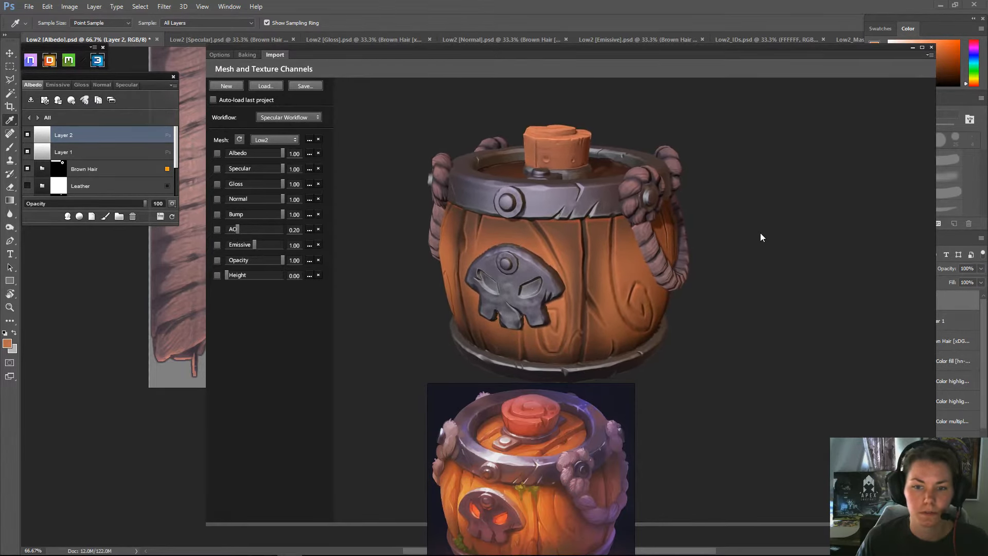
- Apply the 04 - Basic Post Processing preset to the 3D preview and enable the solid backdrop
{"action": "left_click", "coordinate": [224, 54]}
{"action": "left_click", "coordinate": [255, 69]}
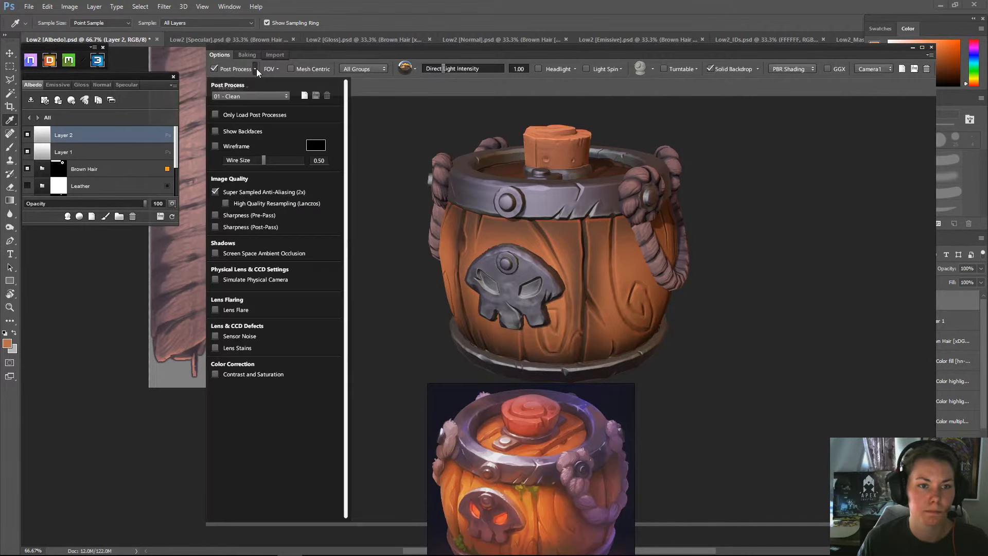
{"action": "left_click", "coordinate": [251, 96]}
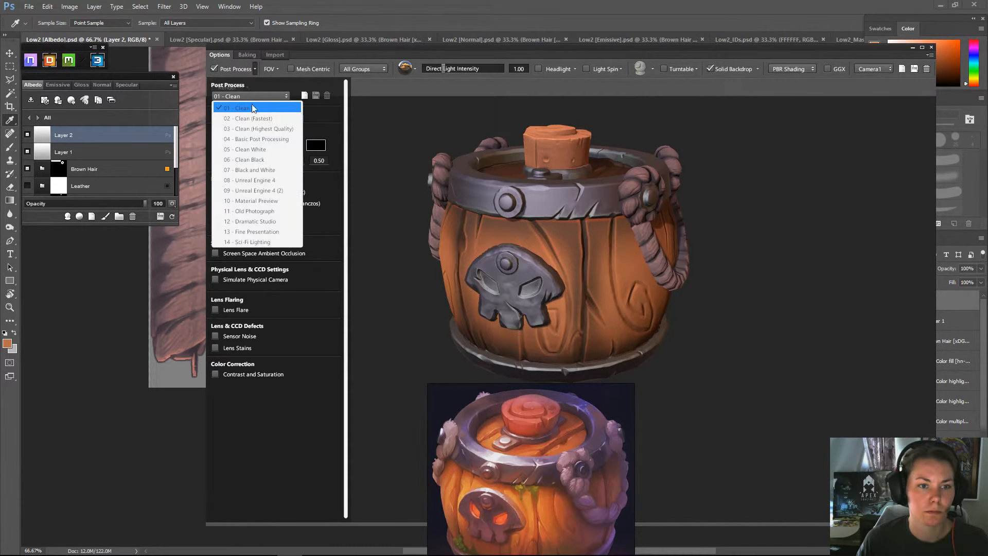
{"action": "left_click", "coordinate": [255, 136]}
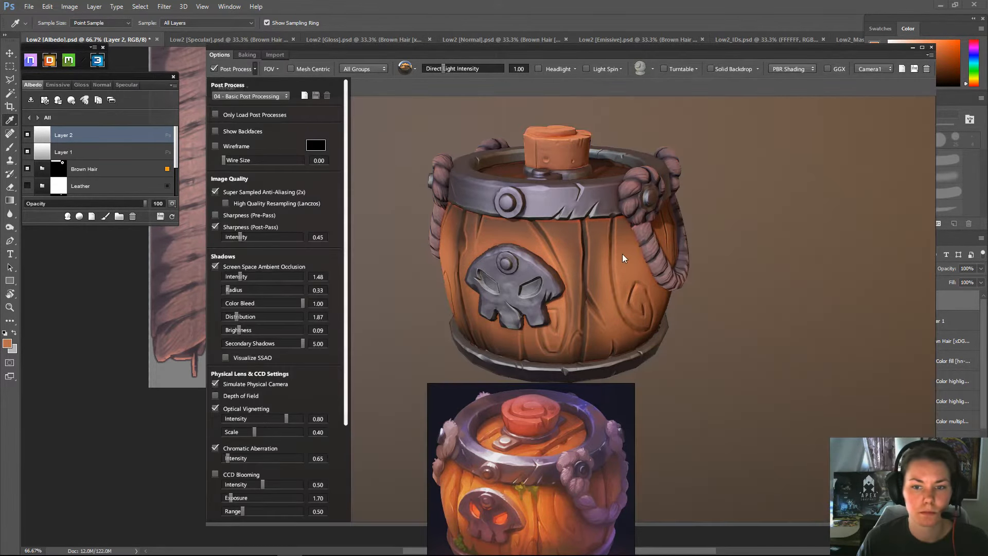
{"action": "left_click", "coordinate": [710, 69]}
{"action": "left_click_drag", "start_coordinate": [769, 261], "coordinate": [781, 231]}
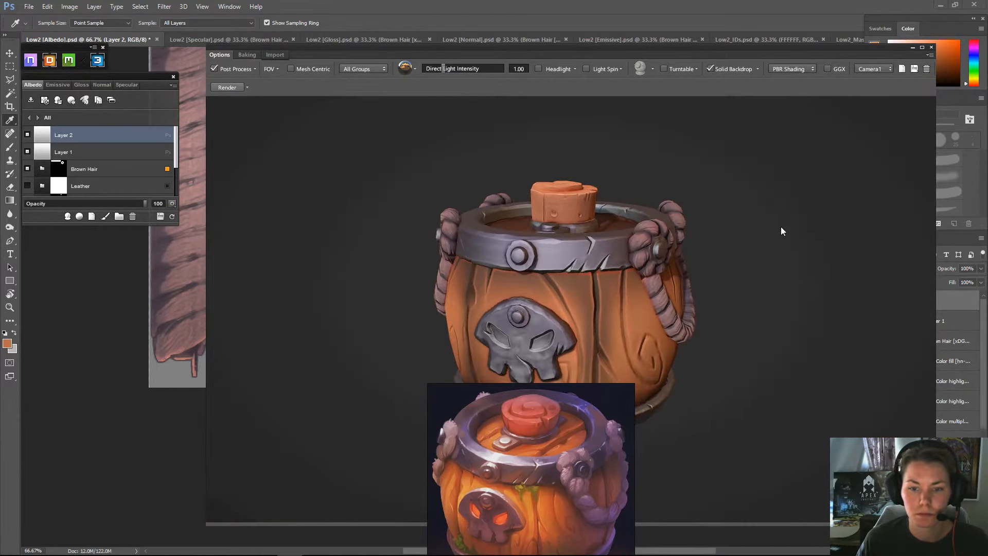
- Shrink the 3D preview and place it beside the plank texture with the whole barrel in view, with the reference image next to it
{"action": "left_click_drag", "start_coordinate": [861, 50], "coordinate": [861, 53]}
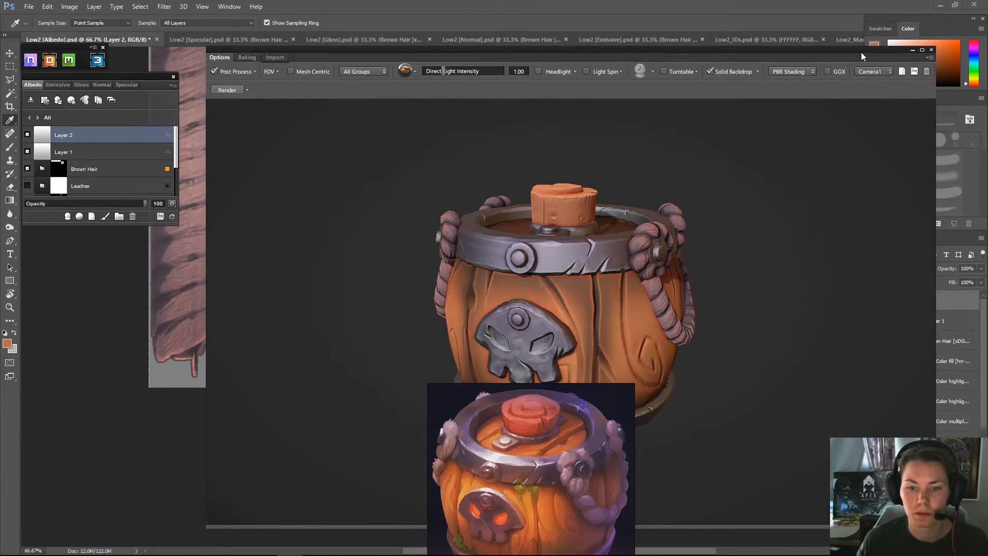
{"action": "left_click_drag", "start_coordinate": [207, 48], "coordinate": [573, 186]}
{"action": "left_click_drag", "start_coordinate": [753, 189], "coordinate": [301, 209]}
{"action": "scroll", "coordinate": [351, 382], "scroll_direction": "up", "scroll_amount": 3}
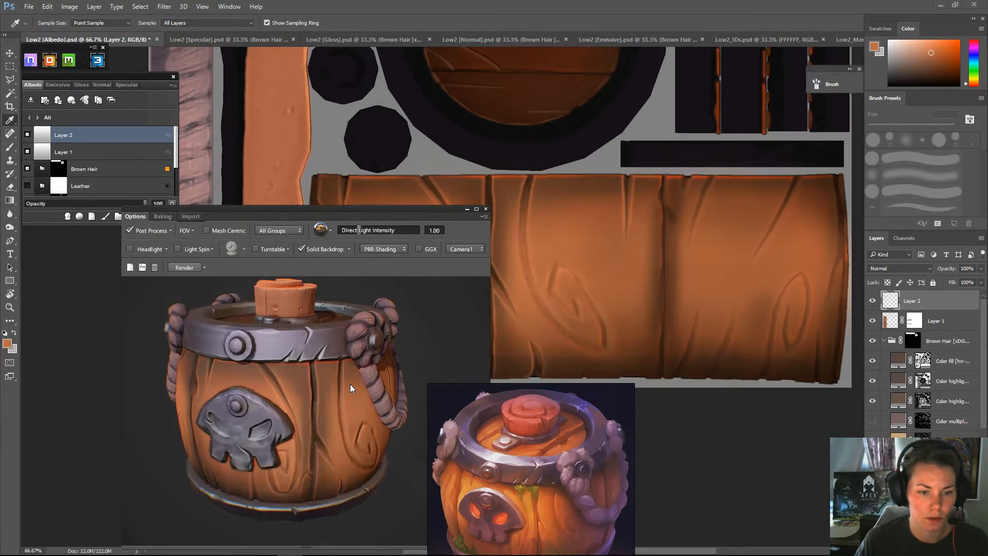
{"action": "left_click_drag", "start_coordinate": [385, 215], "coordinate": [281, 218]}
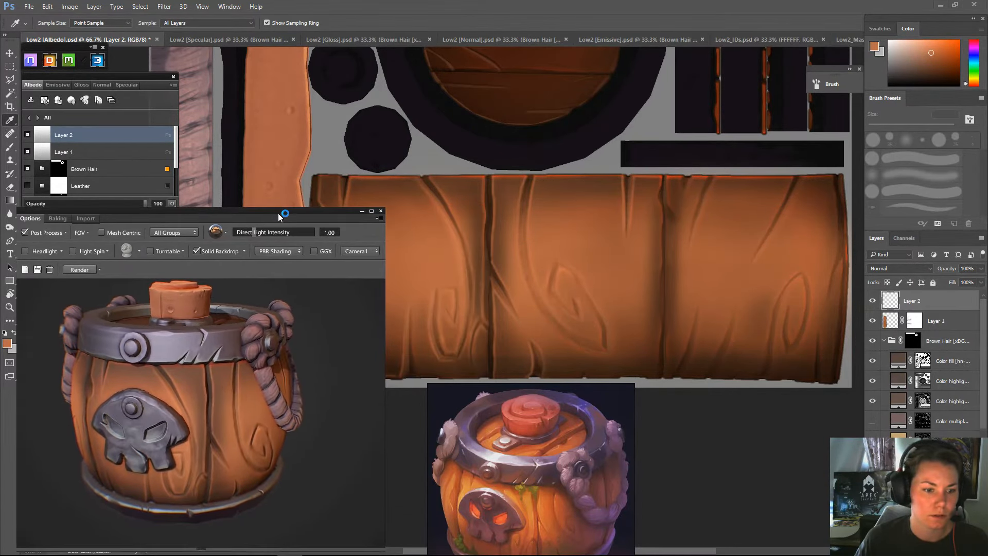
{"action": "left_click_drag", "start_coordinate": [332, 332], "coordinate": [355, 337]}
{"action": "left_click_drag", "start_coordinate": [580, 416], "coordinate": [536, 423]}
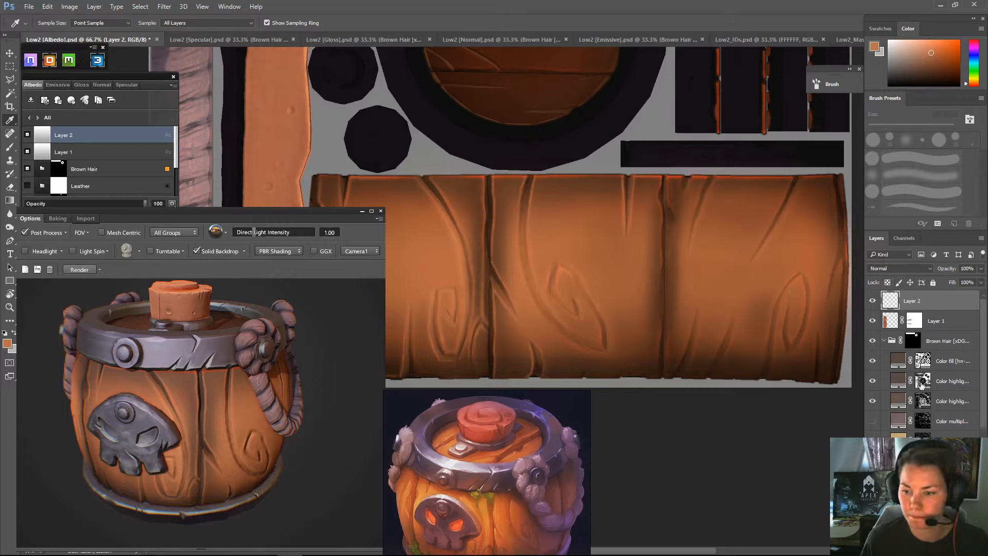
- Add a new layer above the plank highlights and enlarge the brush to 45 px
{"action": "key", "text": "ctrl+shift+alt+n"}
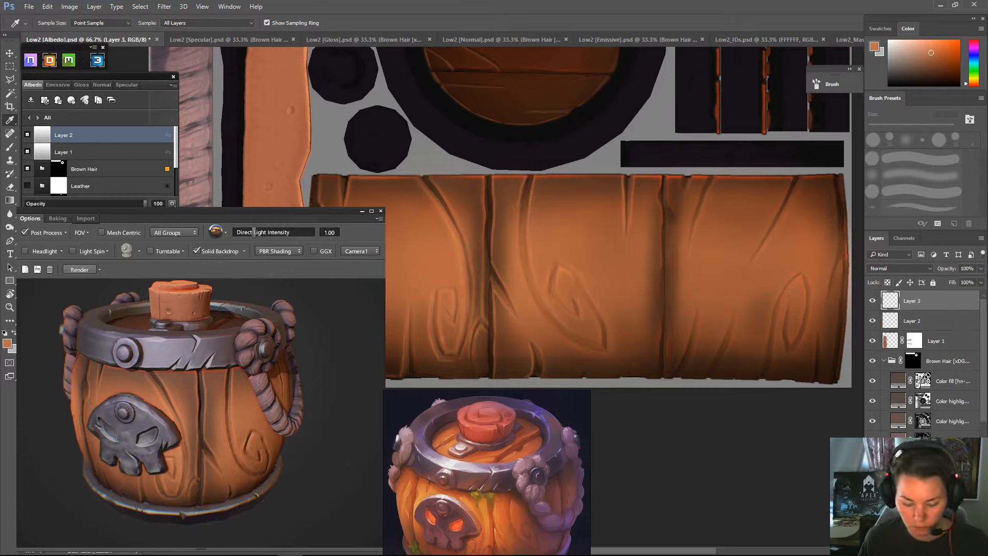
{"action": "key", "text": "b"}
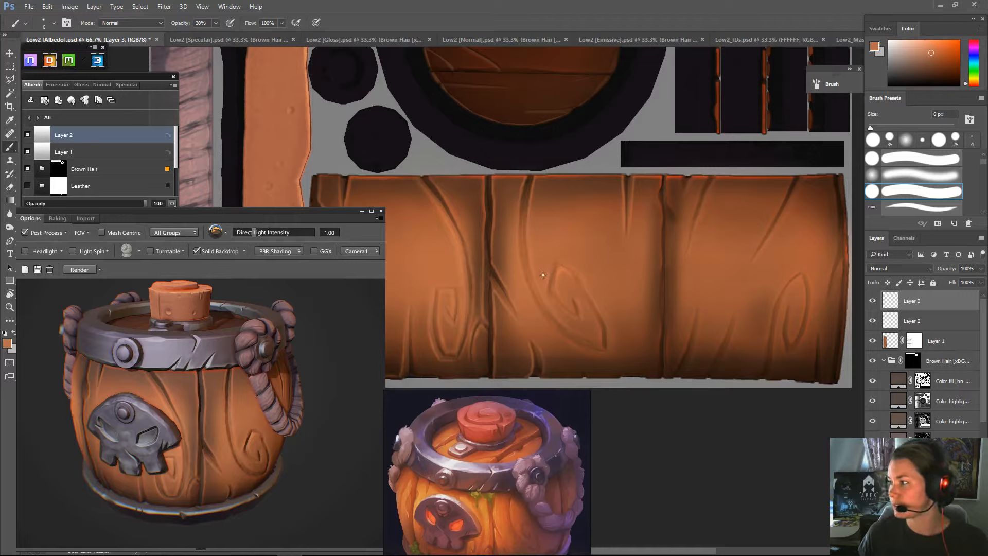
{"action": "key", "text": "bracketright"}
{"action": "key", "text": "bracketright"}
{"action": "key", "text": "bracketright"}
{"action": "key", "text": "bracketright"}
{"action": "key", "text": "bracketright"}
{"action": "key", "text": "bracketright"}
{"action": "key", "text": "bracketright"}
{"action": "key", "text": "bracketright"}
{"action": "key", "text": "bracketright"}
{"action": "key", "text": "bracketright"}
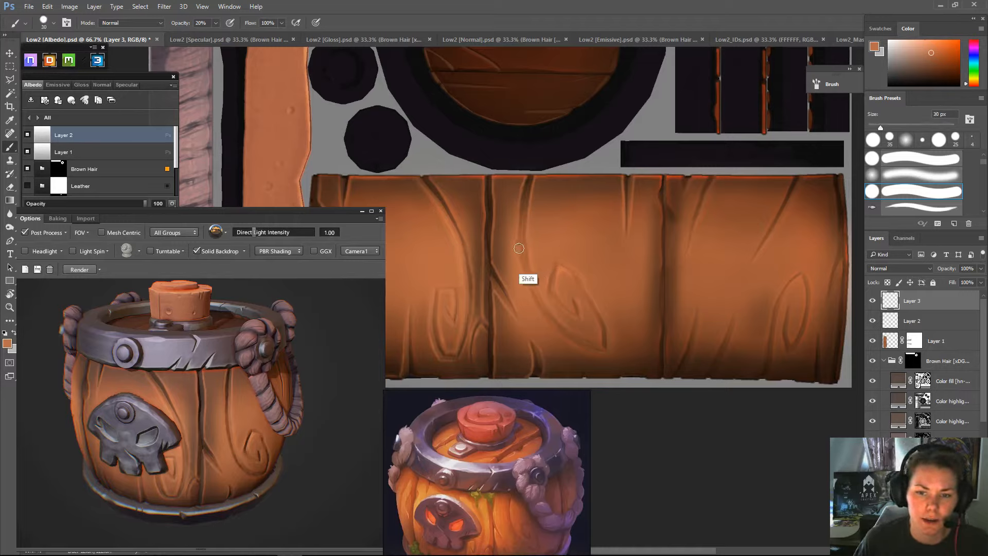
{"action": "key", "text": "bracketright"}
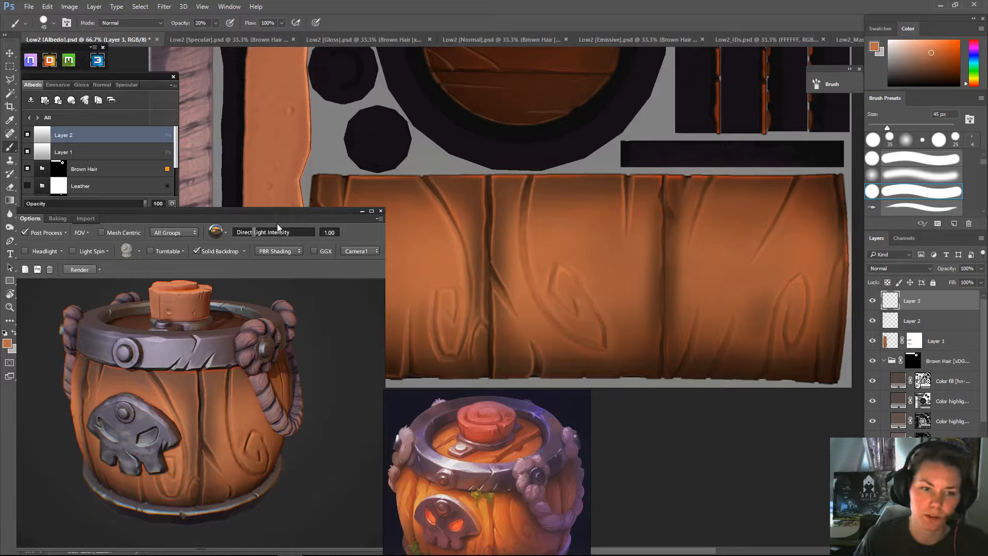
{"action": "left_click_drag", "start_coordinate": [283, 211], "coordinate": [288, 206]}
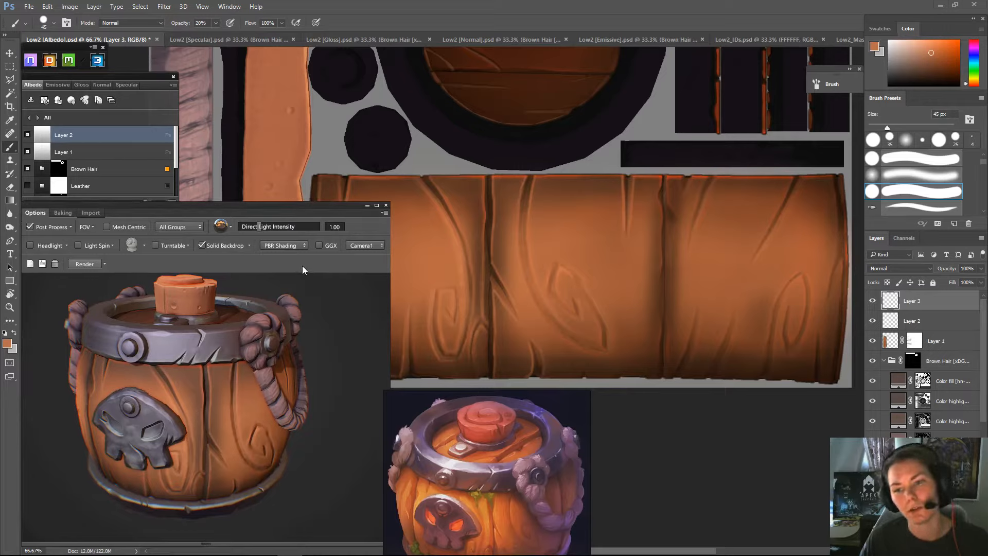
- Change the foreground colour to a golden yellow with a hue of 40° and return to the Brush
{"action": "left_click", "coordinate": [7, 344]}
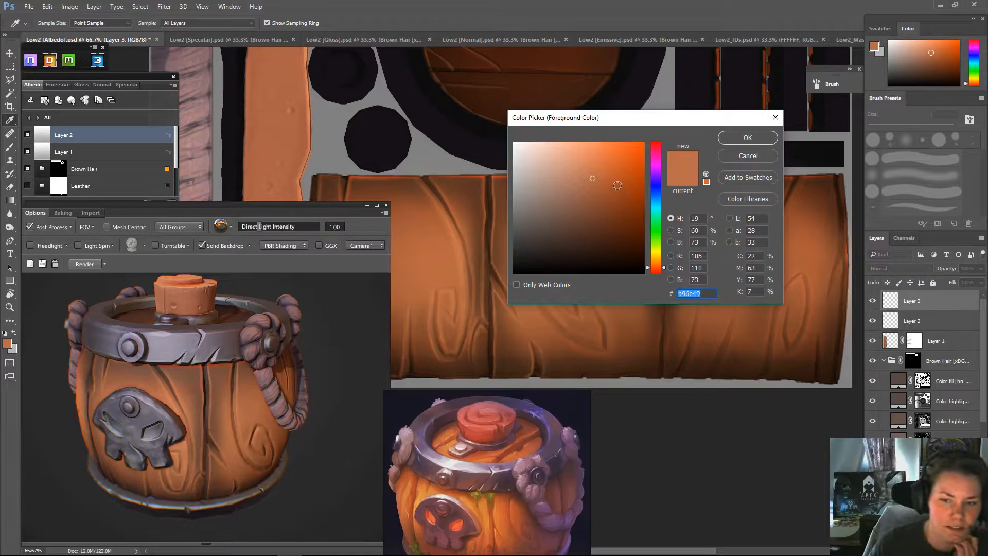
{"action": "left_click_drag", "start_coordinate": [655, 266], "coordinate": [656, 266]}
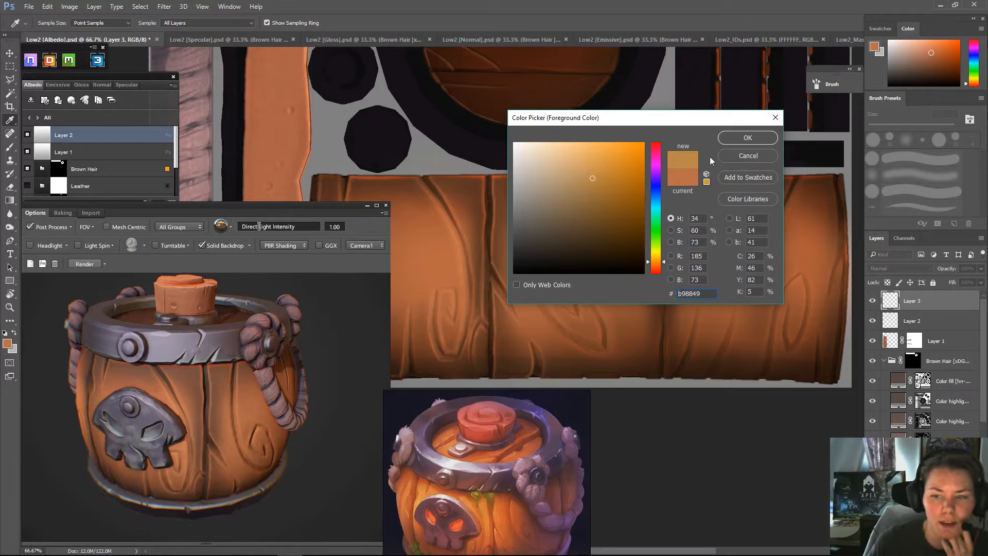
{"action": "left_click_drag", "start_coordinate": [656, 262], "coordinate": [656, 258]}
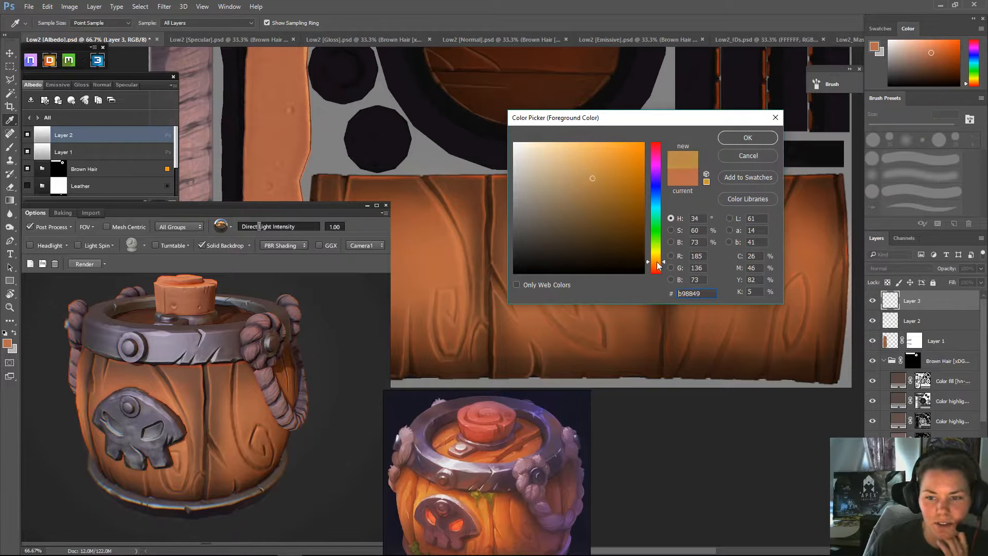
{"action": "left_click_drag", "start_coordinate": [657, 260], "coordinate": [657, 263]}
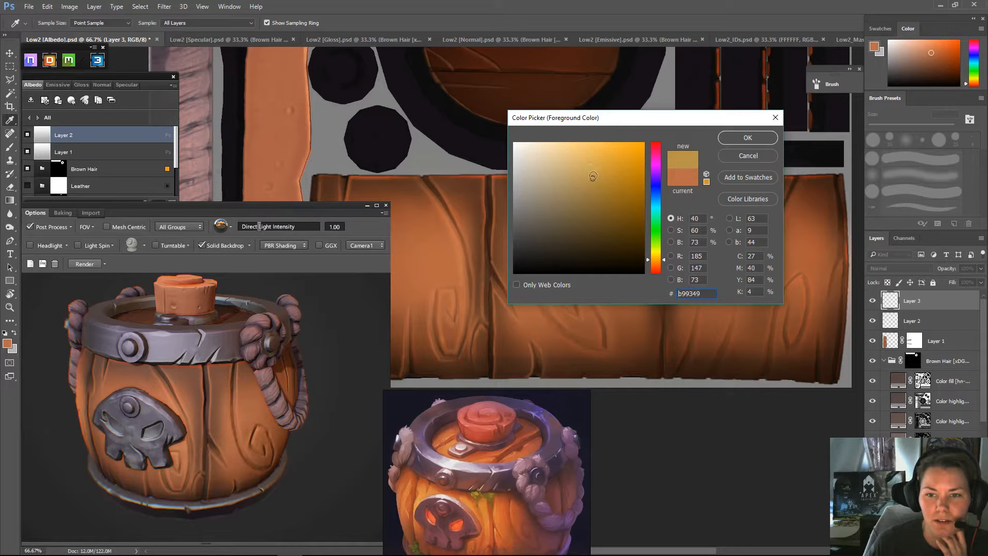
{"action": "left_click_drag", "start_coordinate": [592, 176], "coordinate": [588, 170]}
{"action": "left_click", "coordinate": [748, 137]}
{"action": "key", "text": "b"}
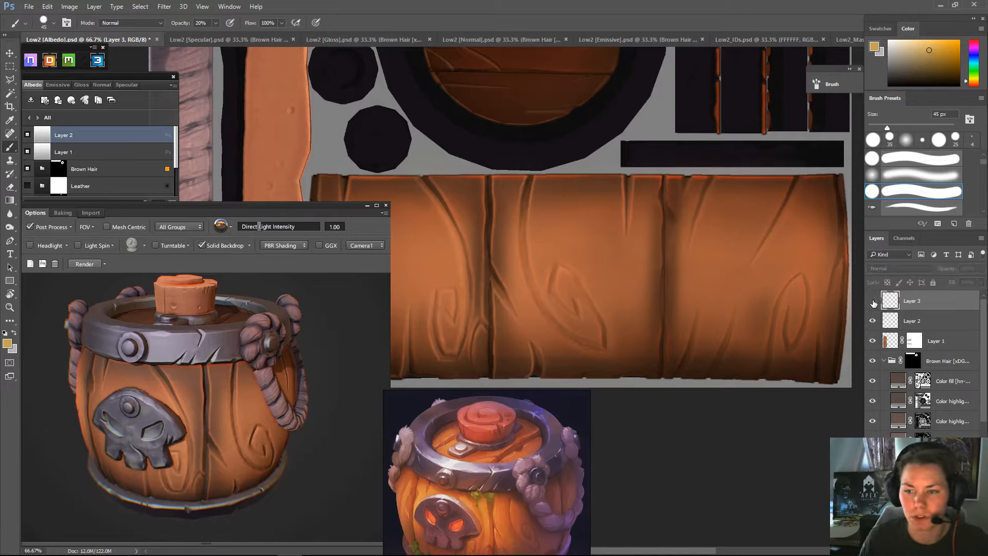
- On another new layer, paint golden tint along the middle plank's curved left strip and lower-left corner with the 45 px brush at 20% opacity
{"action": "key", "text": "ctrl+shift+alt+n"}
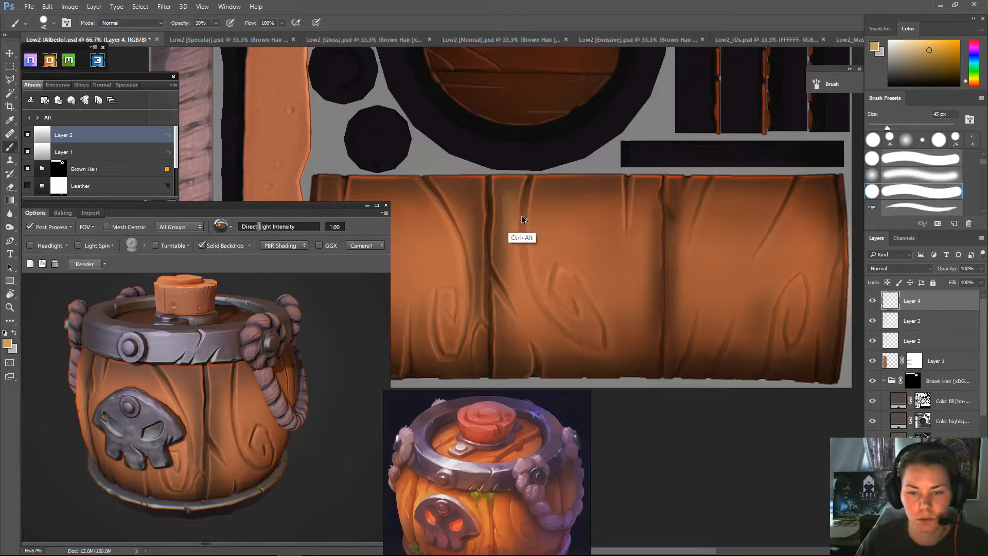
{"action": "left_click_drag", "start_coordinate": [508, 195], "coordinate": [508, 271]}
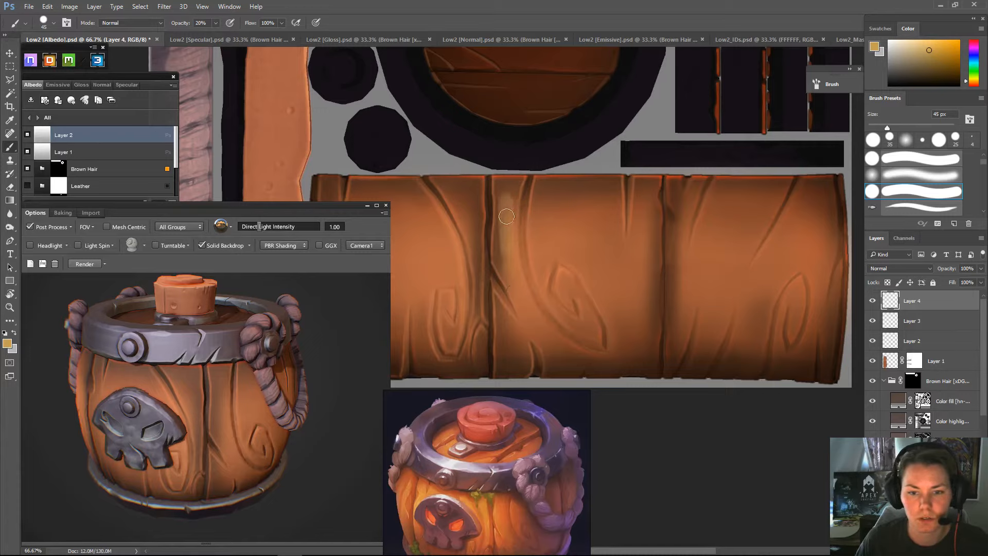
{"action": "left_click_drag", "start_coordinate": [507, 216], "coordinate": [511, 282]}
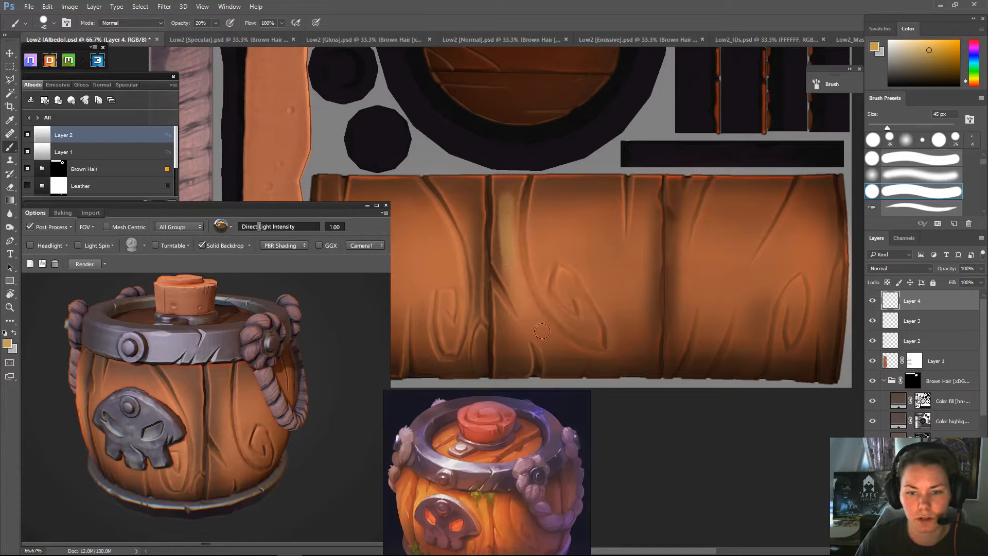
{"action": "left_click", "coordinate": [505, 249], "text": "alt"}
{"action": "left_click_drag", "start_coordinate": [506, 249], "coordinate": [506, 269]}
{"action": "left_click_drag", "start_coordinate": [507, 229], "coordinate": [504, 261]}
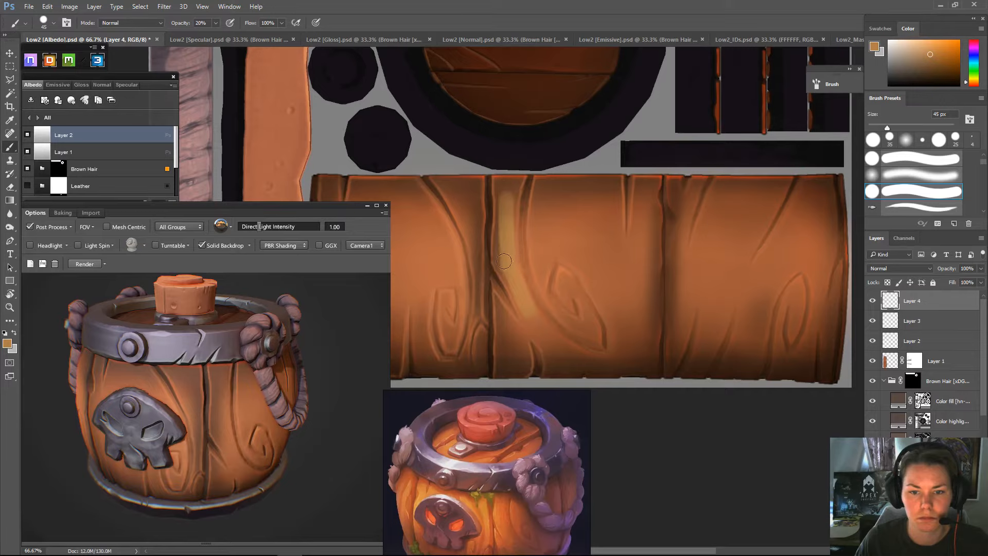
{"action": "mouse_move", "coordinate": [507, 191]}
{"action": "left_mouse_down"}
{"action": "mouse_move", "coordinate": [521, 302]}
{"action": "mouse_move", "coordinate": [512, 281]}
{"action": "mouse_move", "coordinate": [551, 343]}
{"action": "mouse_move", "coordinate": [528, 318]}
{"action": "mouse_move", "coordinate": [566, 355]}
{"action": "left_mouse_up"}
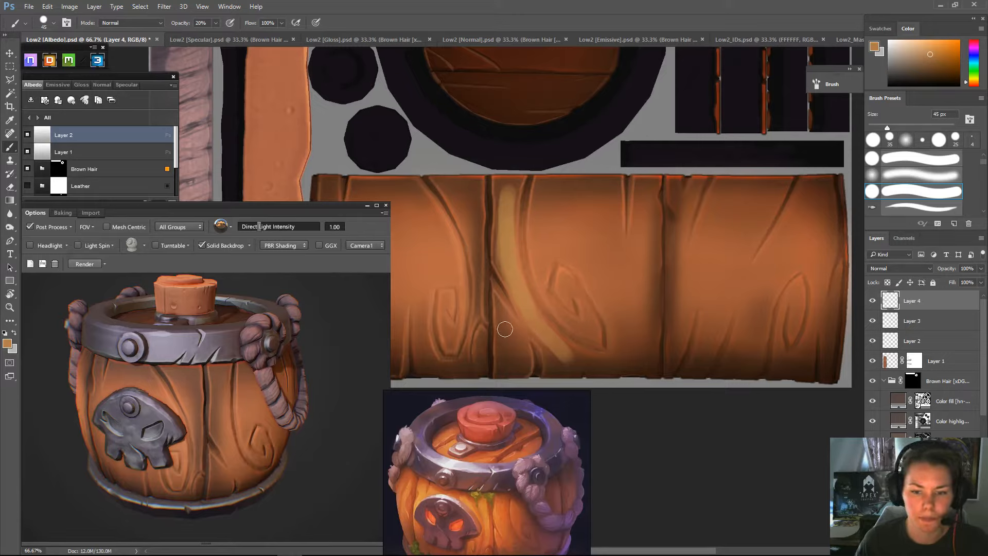
{"action": "left_click_drag", "start_coordinate": [504, 327], "coordinate": [508, 356]}
{"action": "mouse_move", "coordinate": [507, 321]}
{"action": "left_mouse_down"}
{"action": "mouse_move", "coordinate": [511, 364]}
{"action": "mouse_move", "coordinate": [520, 360]}
{"action": "left_mouse_up"}
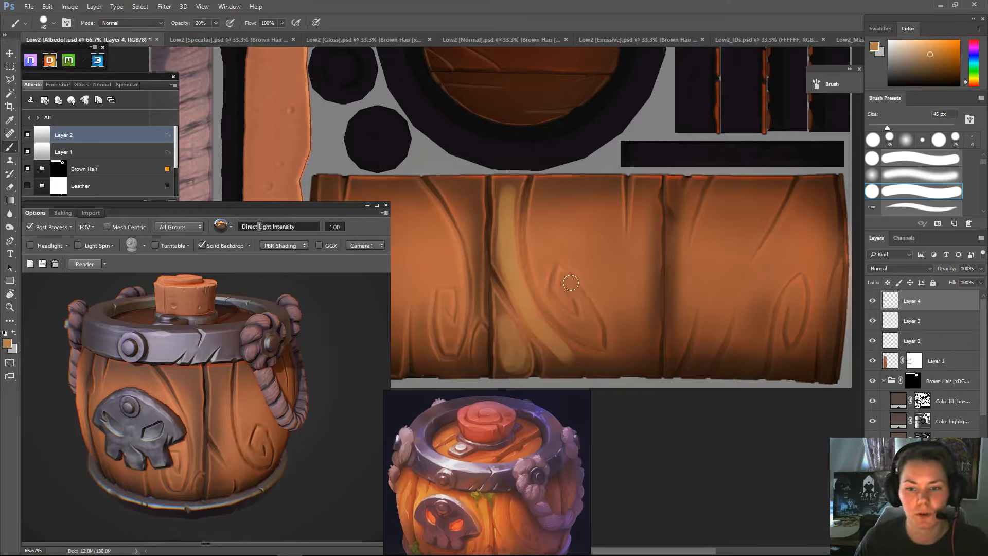
- Paint a soft golden band down the middle plank's right edge with a 50 px brush at 10% opacity, and reduce the brush to 30 px
{"action": "key", "text": "bracketleft"}
{"action": "key", "text": "bracketleft"}
{"action": "key", "text": "bracketleft"}
{"action": "key", "text": "bracketright"}
{"action": "key", "text": "bracketright"}
{"action": "key", "text": "bracketright"}
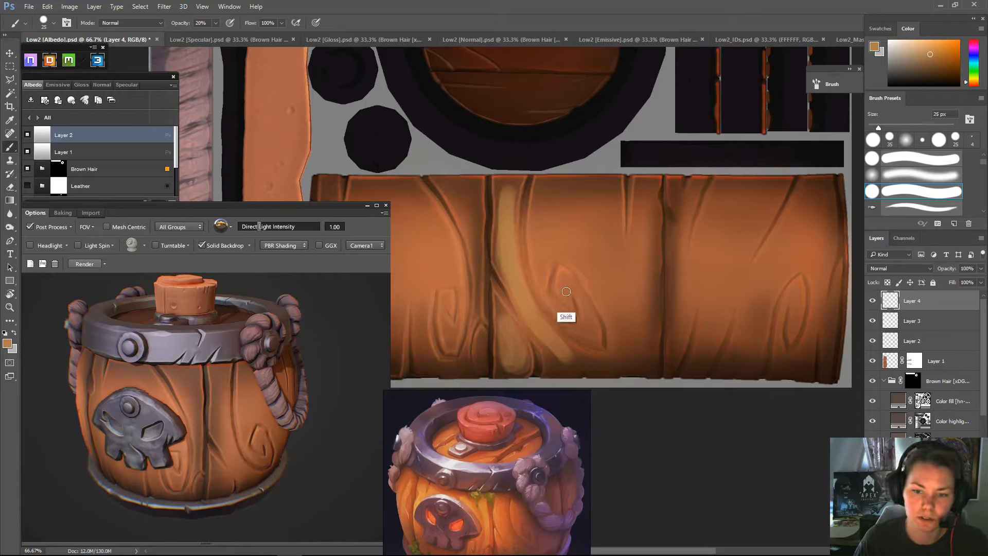
{"action": "key", "text": "1"}
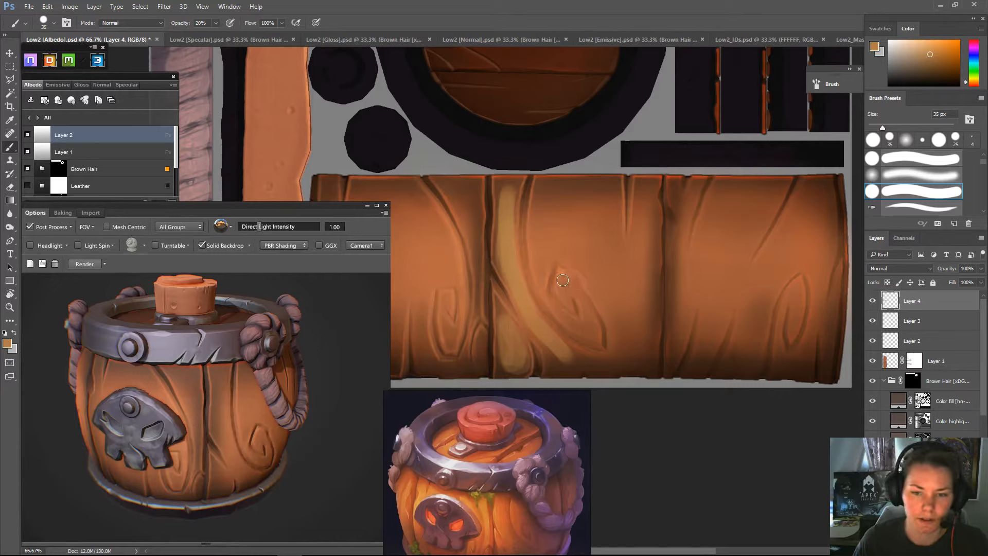
{"action": "key", "text": "bracketright"}
{"action": "key", "text": "bracketright"}
{"action": "key", "text": "bracketright"}
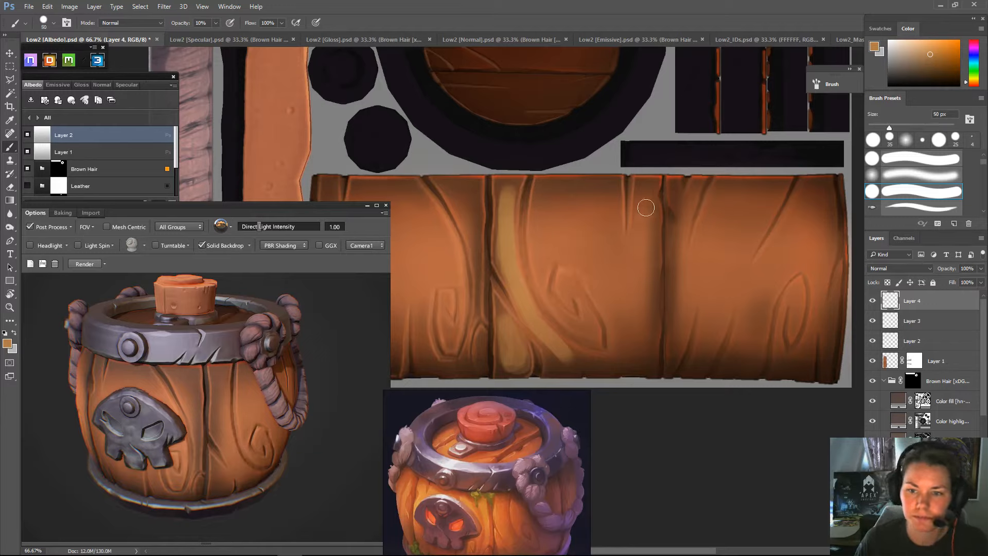
{"action": "left_click_drag", "start_coordinate": [651, 193], "coordinate": [643, 357]}
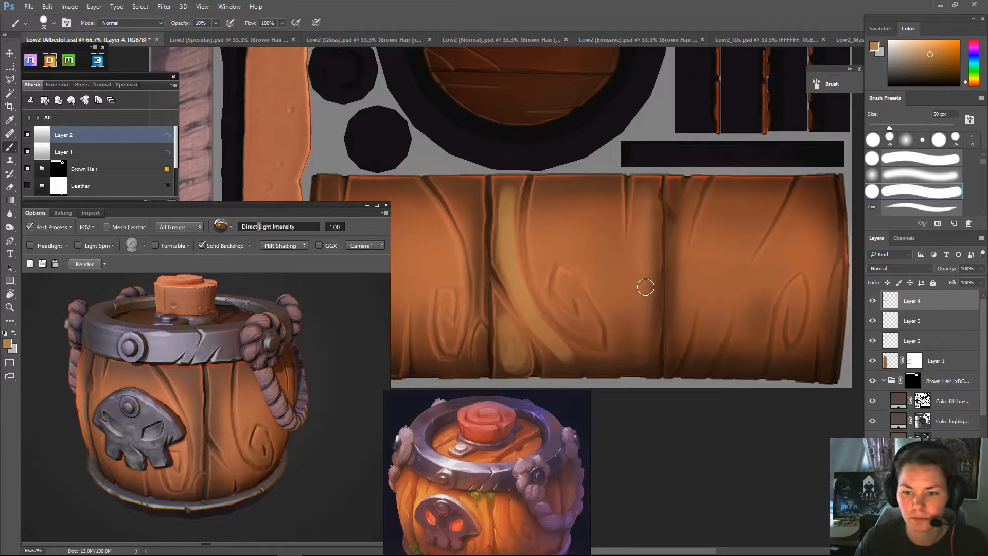
{"action": "left_click_drag", "start_coordinate": [643, 198], "coordinate": [643, 357]}
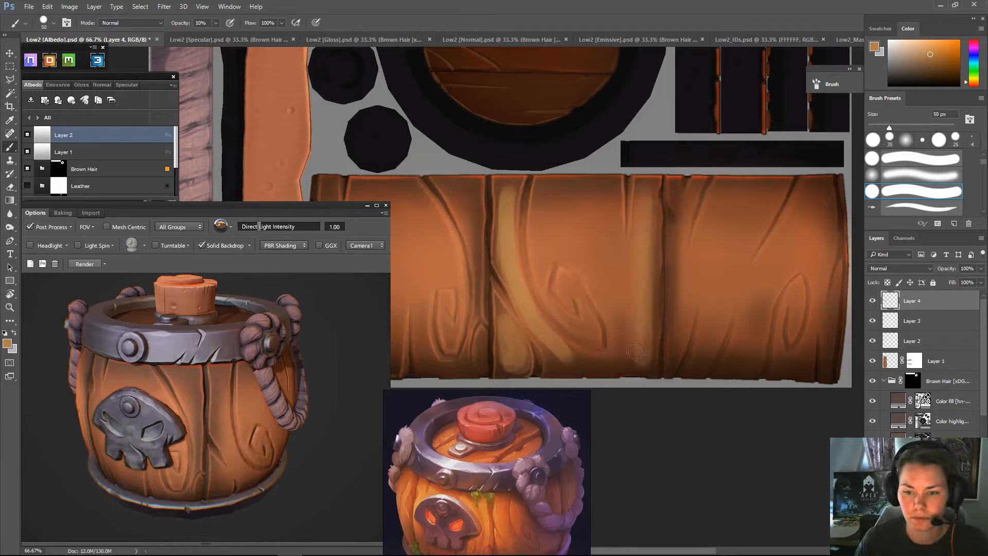
{"action": "key", "text": "bracketleft"}
{"action": "key", "text": "bracketleft"}
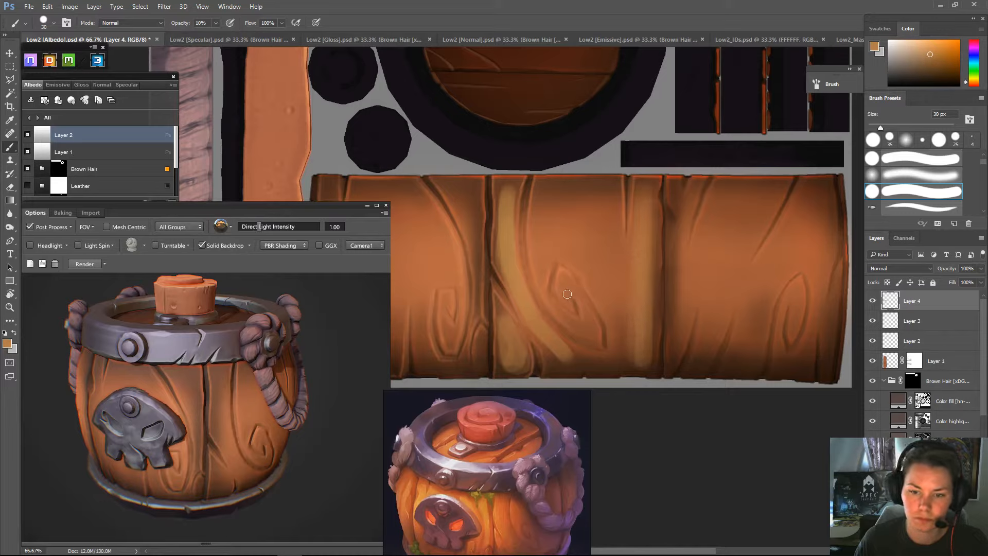
- Reduce the brush to 25 px and try the golden tint layer at 42% opacity
{"action": "key", "text": "bracketleft"}
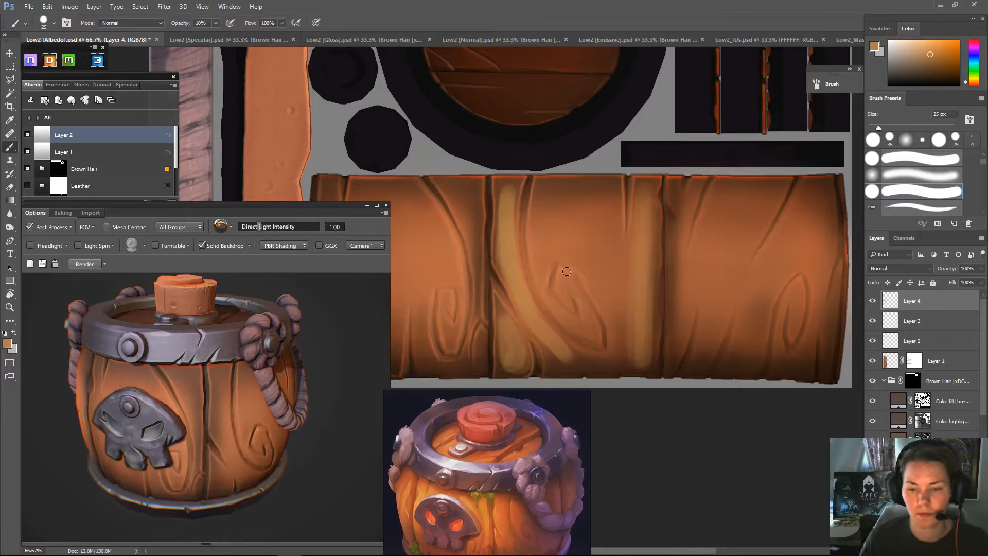
{"action": "left_click", "coordinate": [981, 268]}
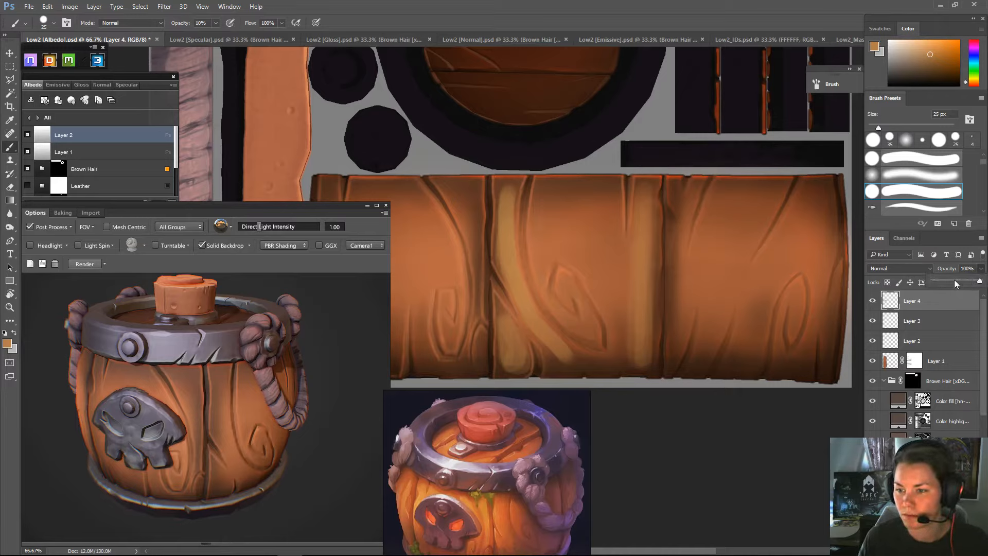
{"action": "left_click_drag", "start_coordinate": [954, 280], "coordinate": [944, 280]}
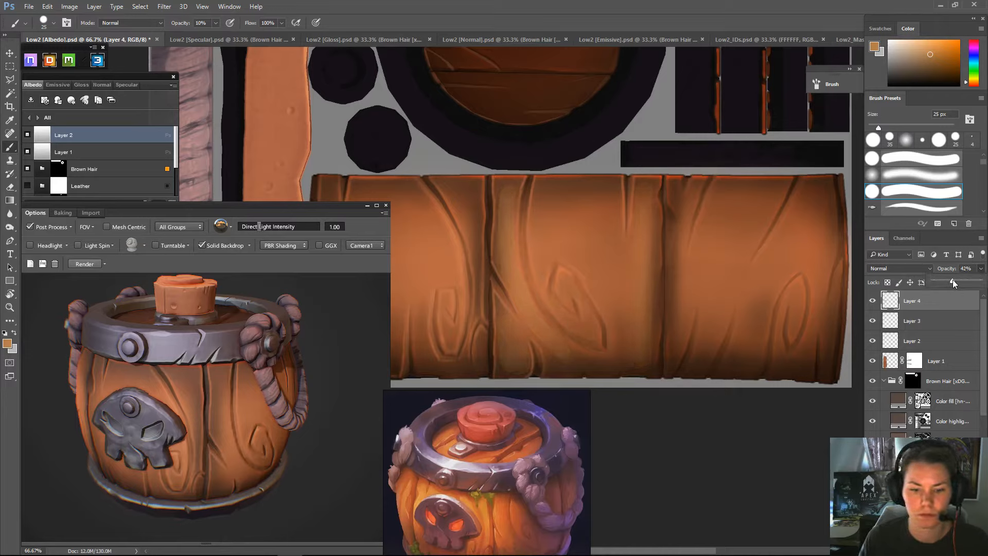
{"action": "left_click", "coordinate": [948, 303]}
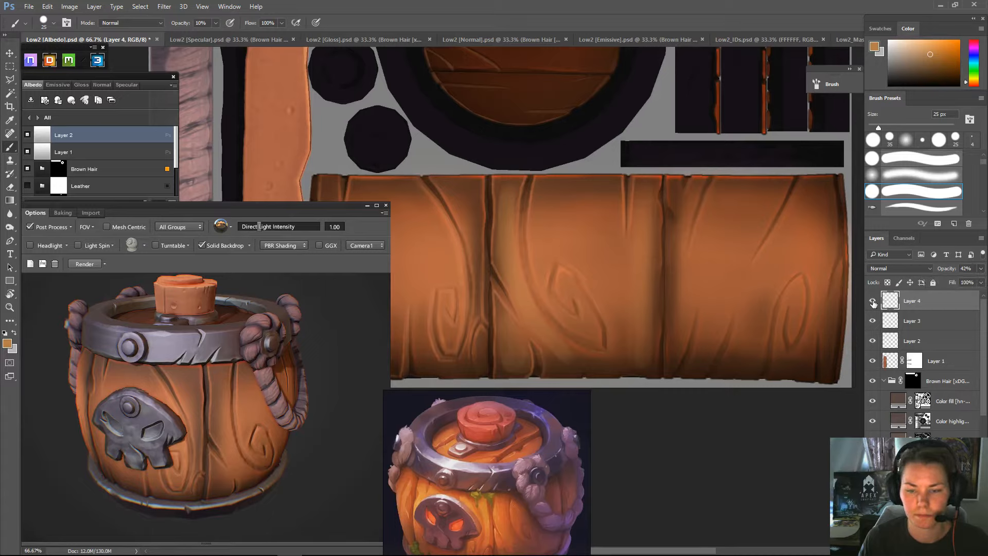
- Delete the golden tint layer and add a fresh empty layer above Layer 3
{"action": "key", "text": "Delete"}
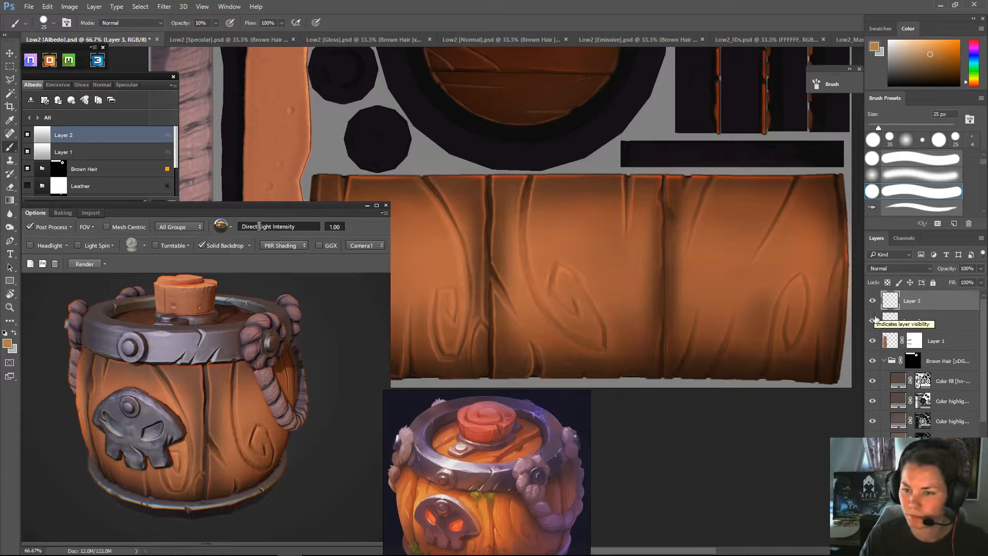
{"action": "key", "text": "ctrl+shift+alt+n"}
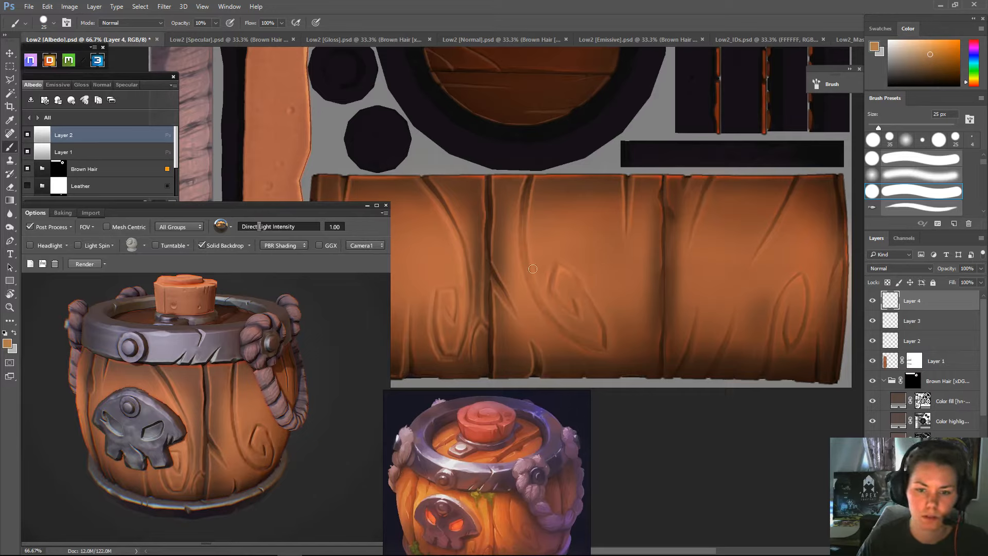
{"action": "key", "text": "alt"}
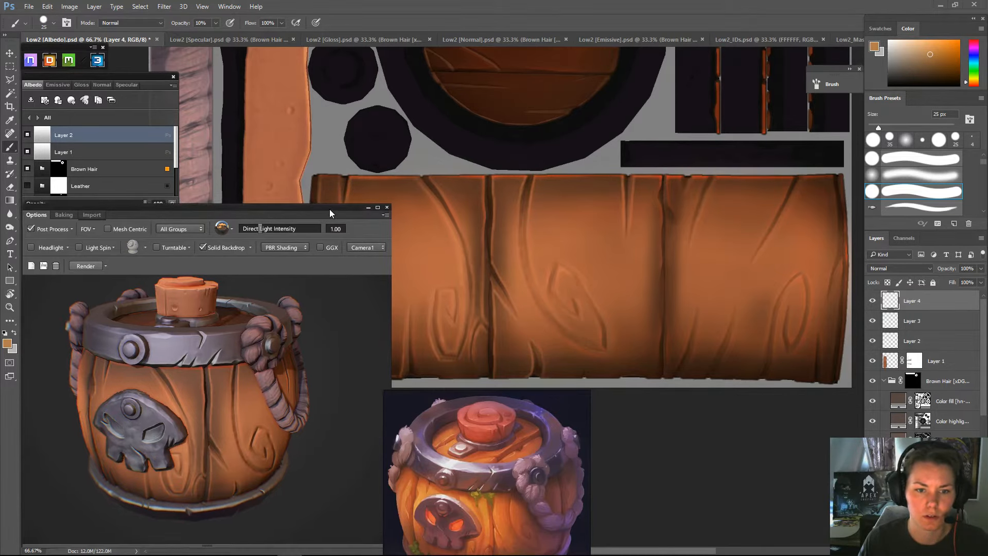
- Minimise the 3D preview and paint a faint golden tint along the middle plank's curved left strip with the 25 px brush at 10% opacity
{"action": "left_click_drag", "start_coordinate": [329, 209], "coordinate": [342, 195]}
{"action": "left_click", "coordinate": [381, 195]}
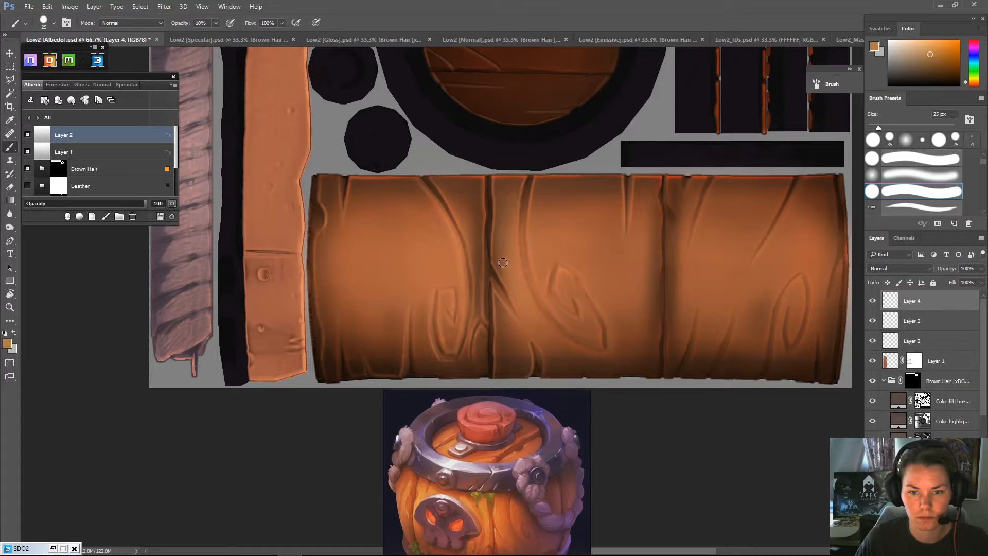
{"action": "left_click_drag", "start_coordinate": [504, 228], "coordinate": [526, 306]}
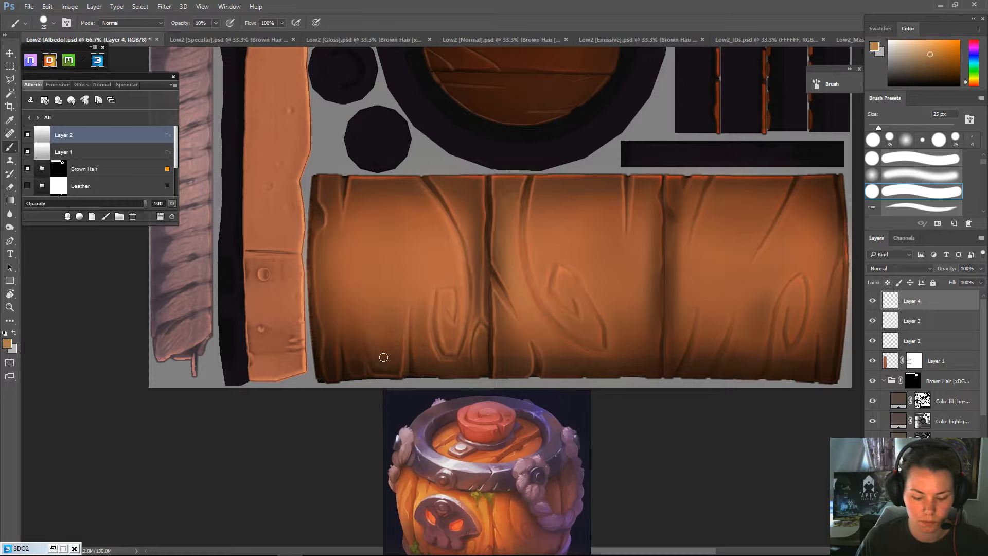
{"action": "key", "text": "e"}
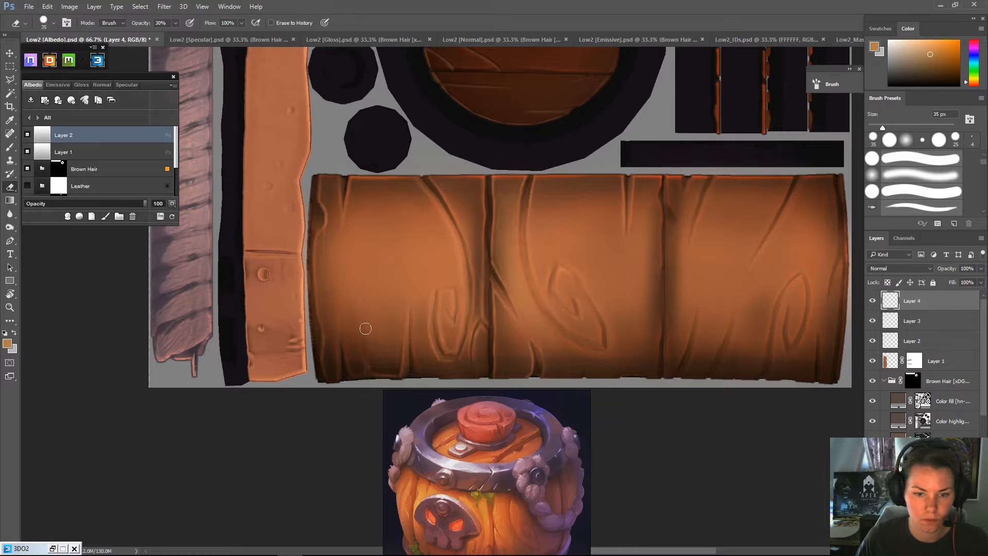
{"action": "key", "text": "b"}
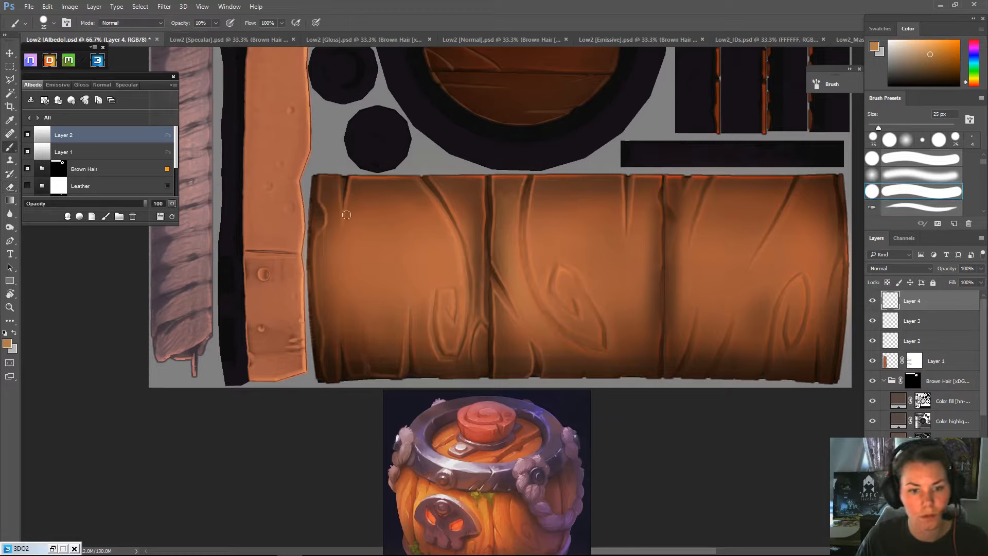
- Paint soft golden streaks down the left plank's left edge at 10% opacity, using a 35 px brush and a 15 px brush
{"action": "key", "text": "bracketright"}
{"action": "key", "text": "bracketright"}
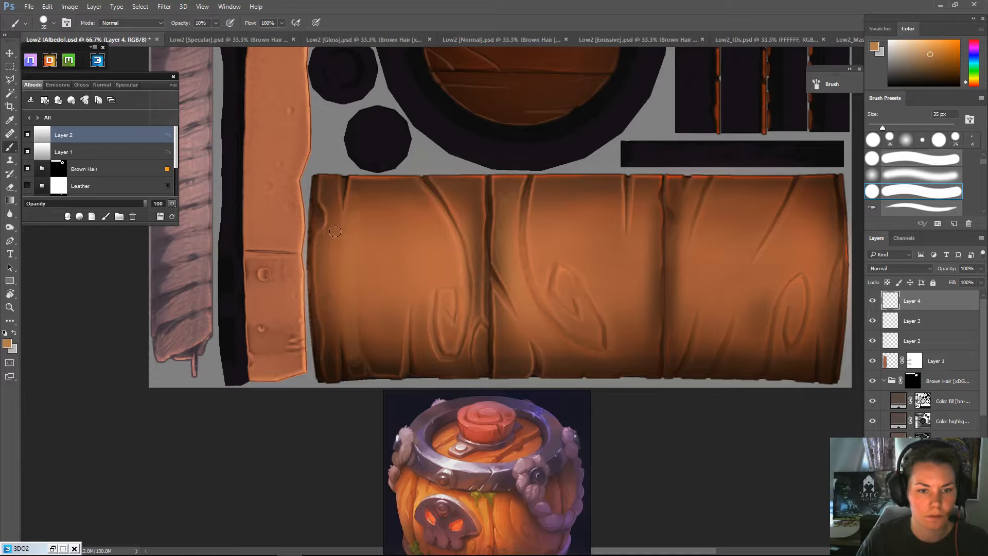
{"action": "key", "text": "bracketleft"}
{"action": "key", "text": "bracketleft"}
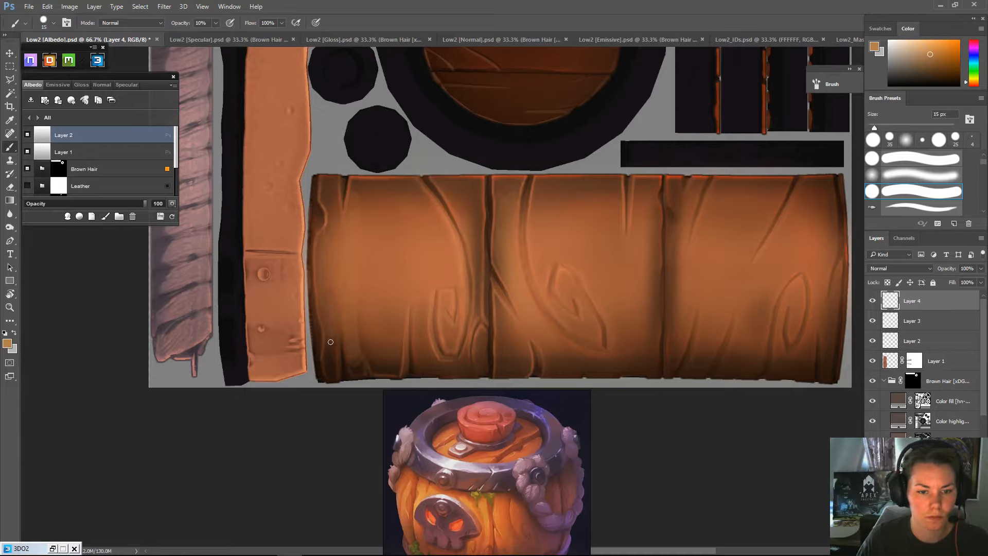
{"action": "left_click", "coordinate": [337, 270], "text": "alt"}
- Blend the left plank's golden streaks with the 35 px Eraser at 30% opacity and a 30 px brush at 10% opacity
{"action": "key", "text": "e"}
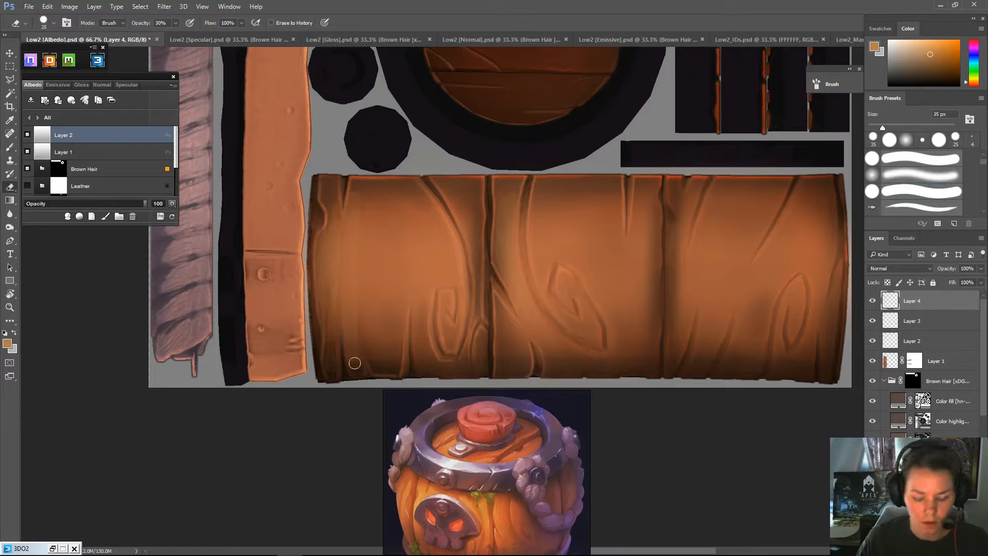
{"action": "key", "text": "b"}
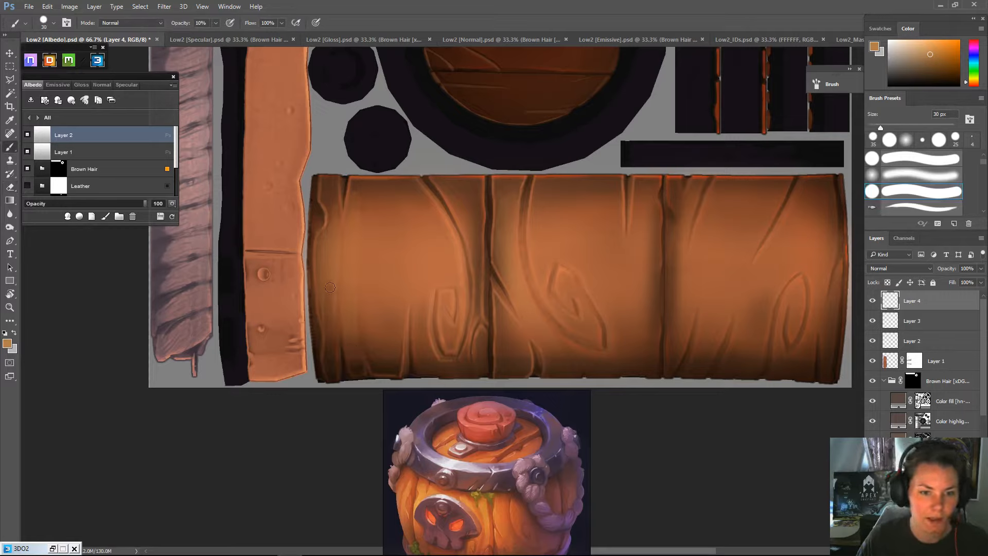
{"action": "mouse_move", "coordinate": [332, 289]}
{"action": "left_mouse_down"}
{"action": "mouse_move", "coordinate": [330, 332]}
{"action": "mouse_move", "coordinate": [328, 279]}
{"action": "mouse_move", "coordinate": [330, 316]}
{"action": "mouse_move", "coordinate": [348, 346]}
{"action": "mouse_move", "coordinate": [334, 322]}
{"action": "left_mouse_up"}
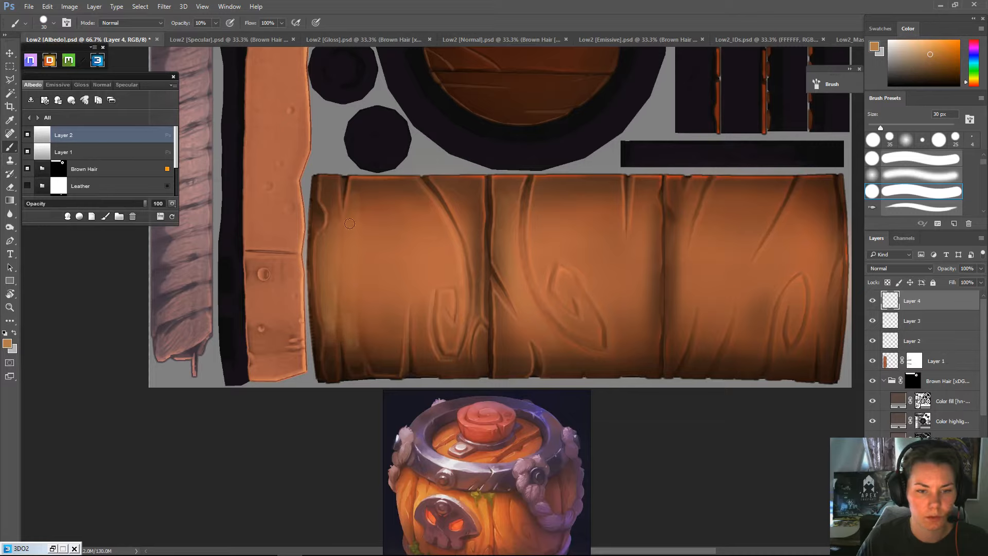
{"action": "key", "text": "e"}
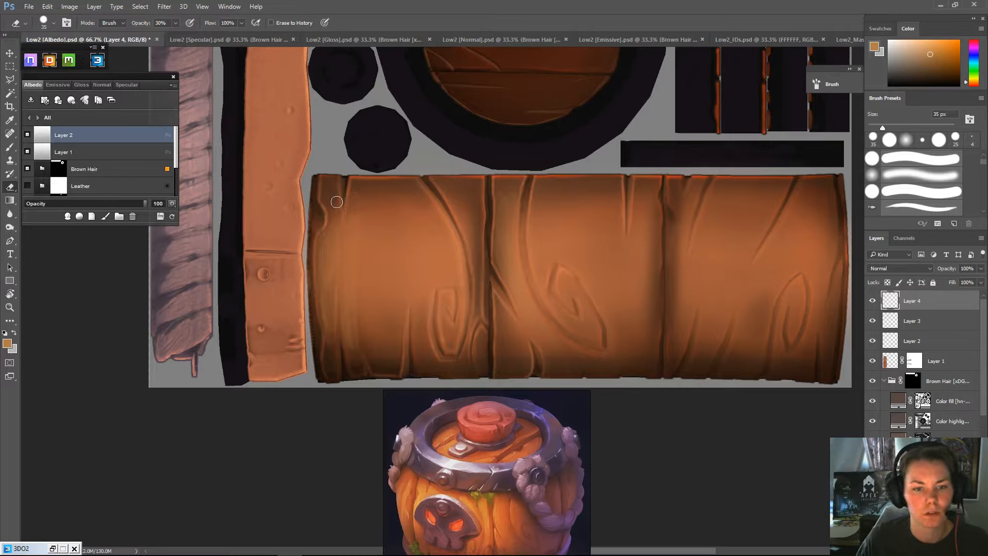
{"action": "key", "text": "b"}
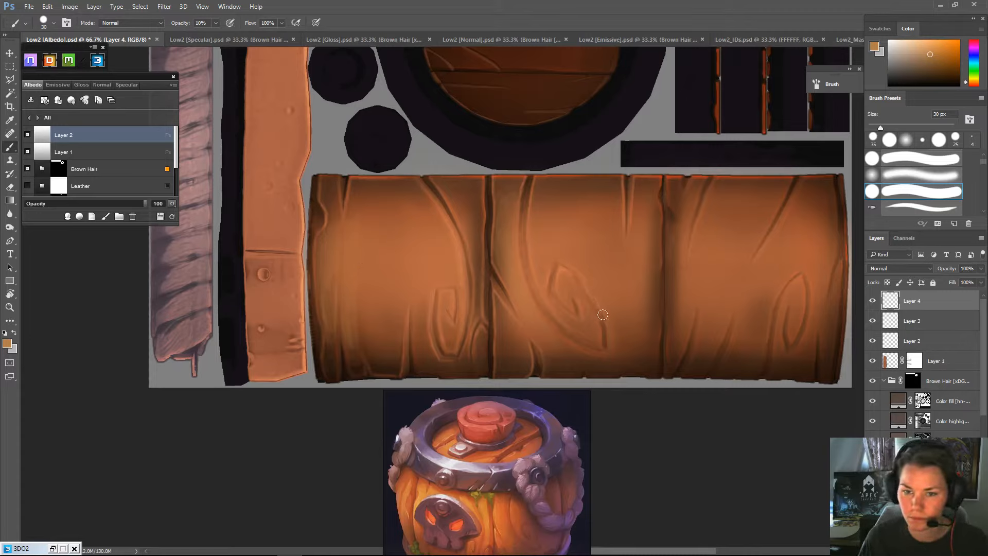
- Toggle the visibility of the layers beneath the golden tint to compare them, and make Layer 2 with the plank highlights active
{"action": "left_click", "coordinate": [908, 321]}
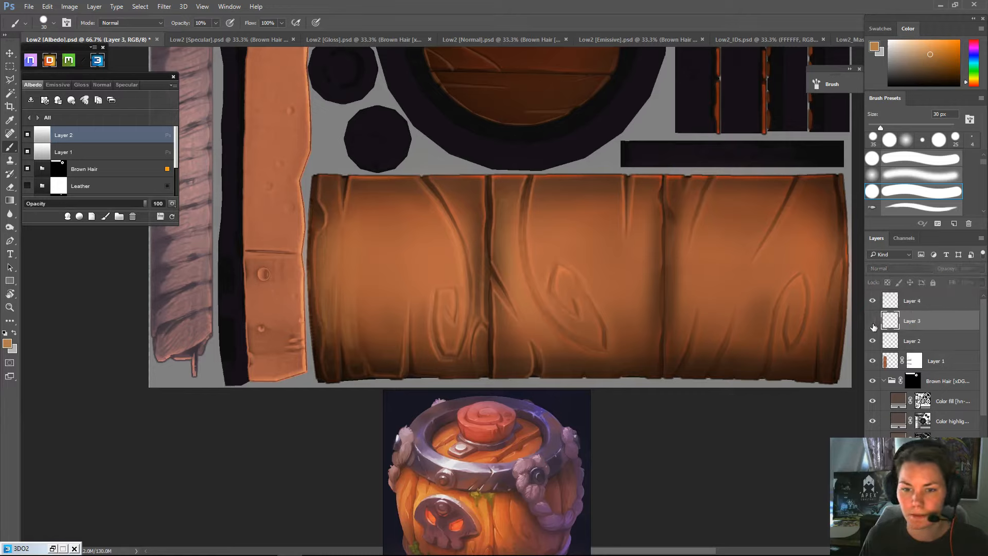
{"action": "left_click", "coordinate": [872, 342]}
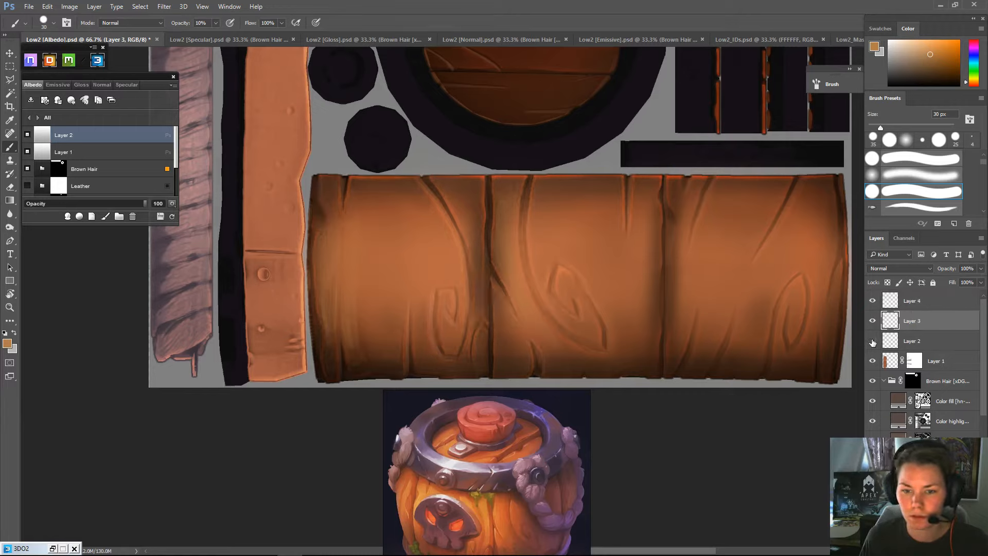
{"action": "left_click", "coordinate": [873, 342]}
{"action": "left_click", "coordinate": [909, 344]}
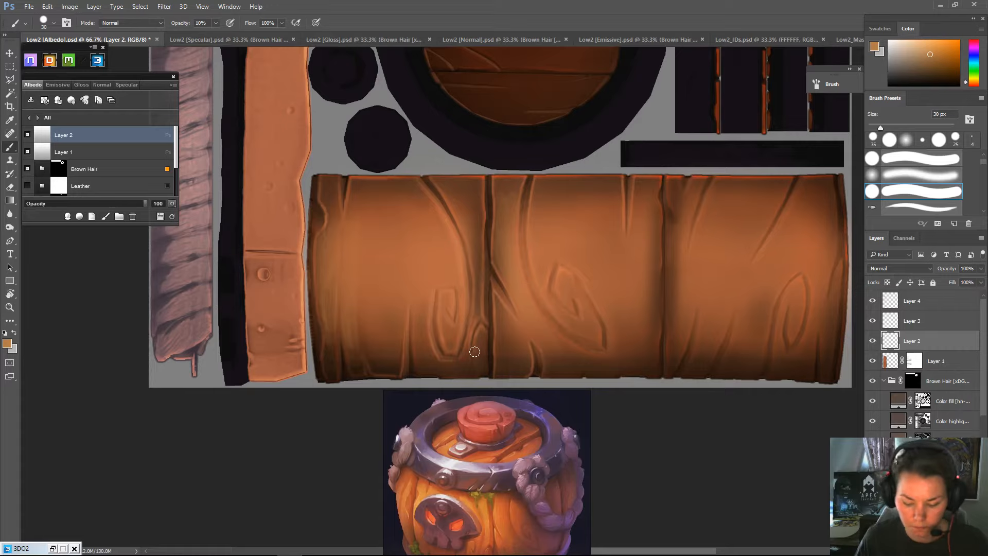
- Sample an orange-brown from the lower part of the left plank and reduce the brush to 6 px
{"action": "left_click", "coordinate": [431, 347], "text": "alt"}
{"action": "key", "text": "bracketleft"}
{"action": "key", "text": "bracketleft"}
{"action": "key", "text": "bracketleft"}
{"action": "key", "text": "bracketleft"}
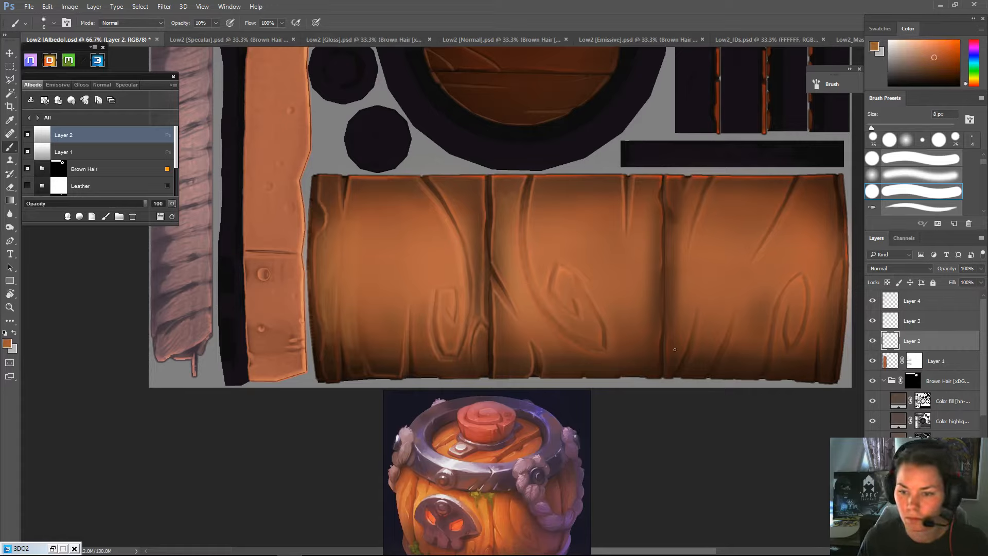
{"action": "key", "text": "bracketleft"}
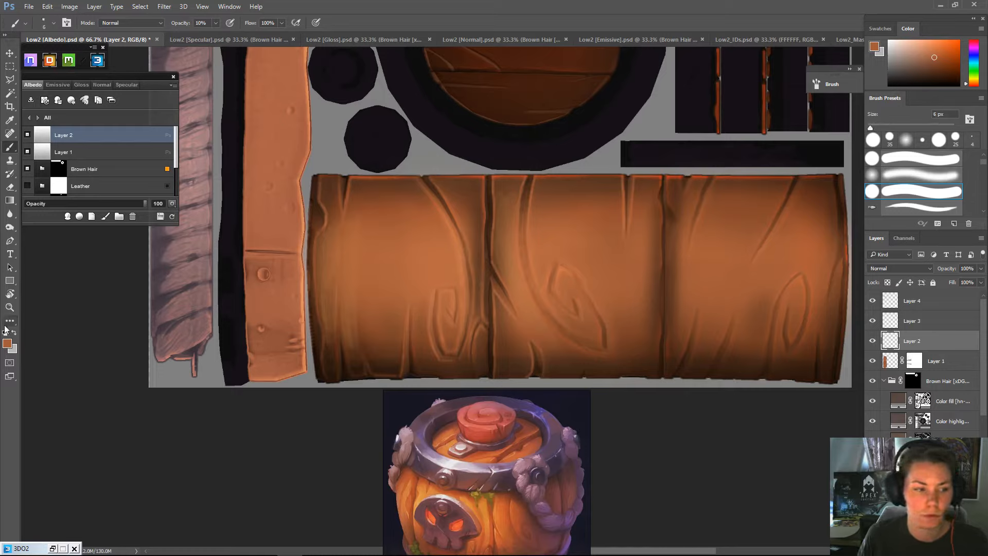
- Paint thin highlights along the middle plank's right edge at 20% brush opacity, touching them up with the 35 px Eraser at 30% opacity
{"action": "key", "text": "2"}
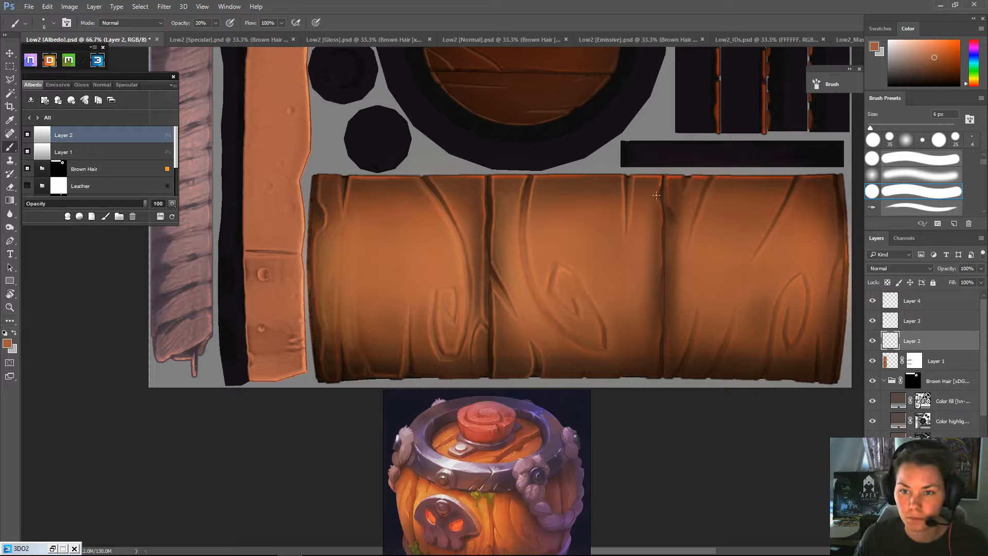
{"action": "left_click_drag", "start_coordinate": [657, 198], "coordinate": [661, 220]}
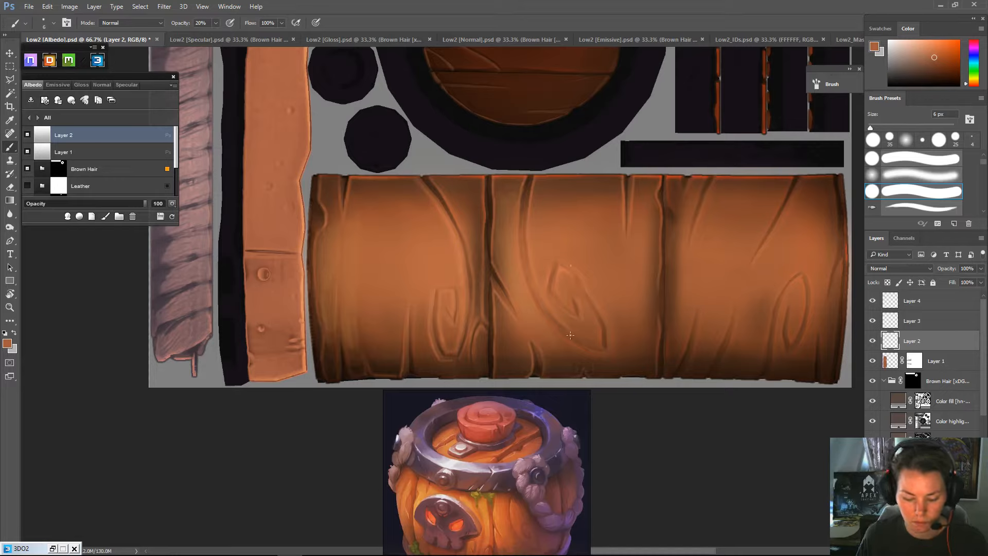
{"action": "key", "text": "e"}
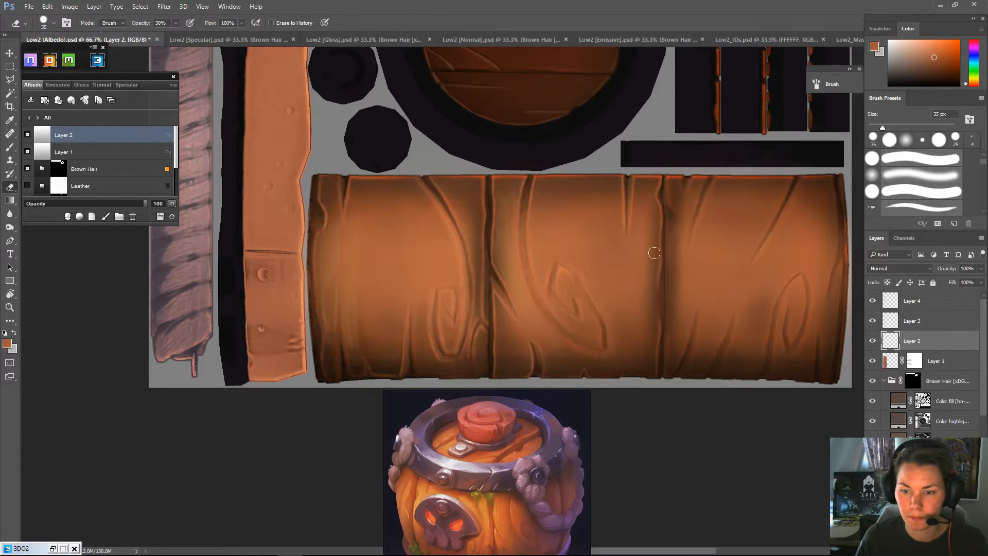
{"action": "key", "text": "b"}
- Change the foreground colour to a brighter orange for the plank highlights
{"action": "left_click_drag", "start_coordinate": [694, 306], "coordinate": [613, 312]}
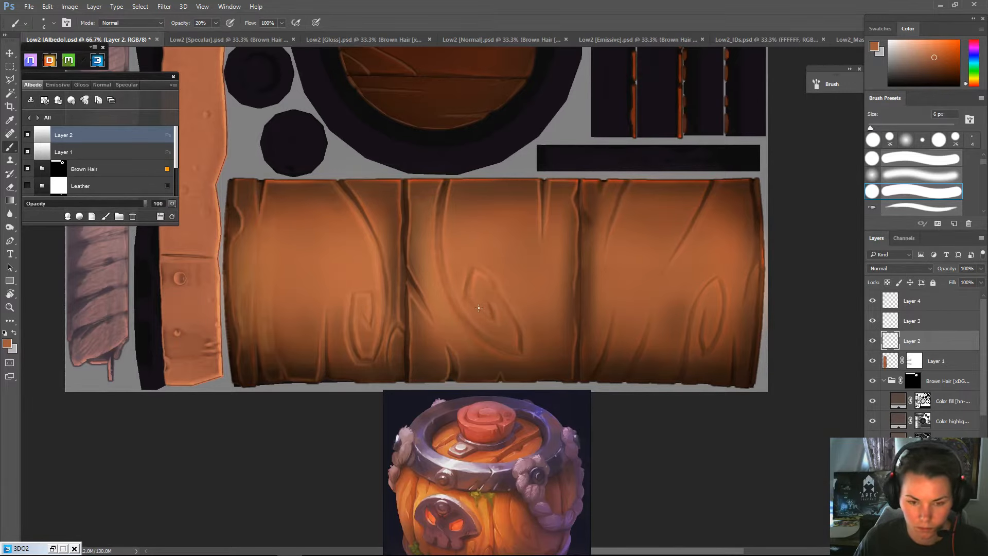
{"action": "left_click", "coordinate": [7, 346]}
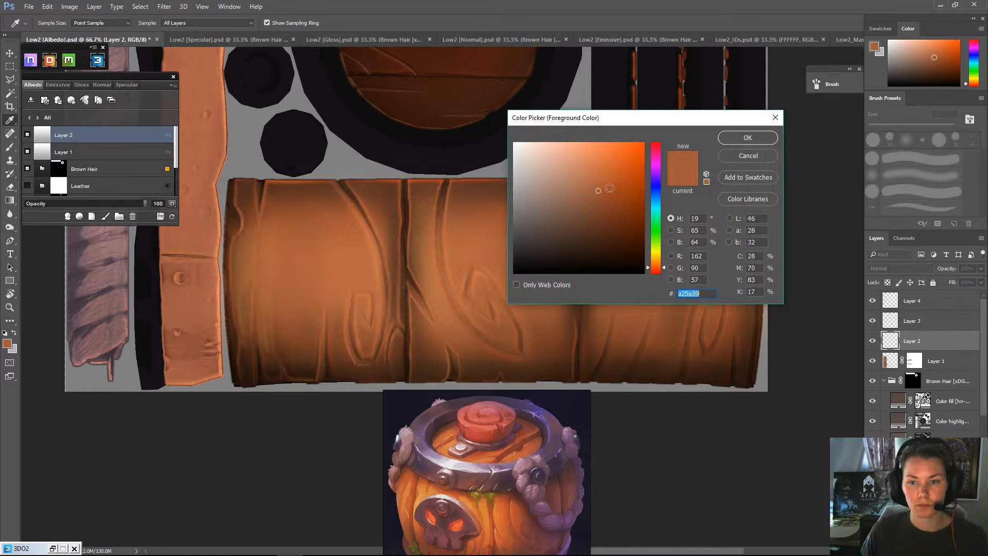
{"action": "left_click_drag", "start_coordinate": [599, 180], "coordinate": [596, 168]}
{"action": "left_click", "coordinate": [739, 138]}
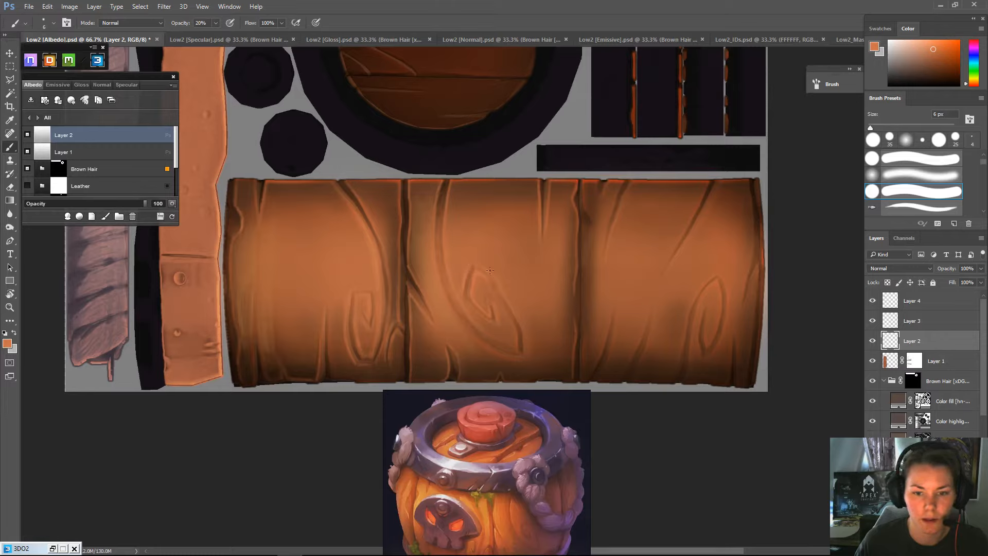
- Highlight the middle plank's knot at 40% brush opacity and the right plank's lower-left crack at 20%, softening with the Eraser at 30%
{"action": "key", "text": "0"}
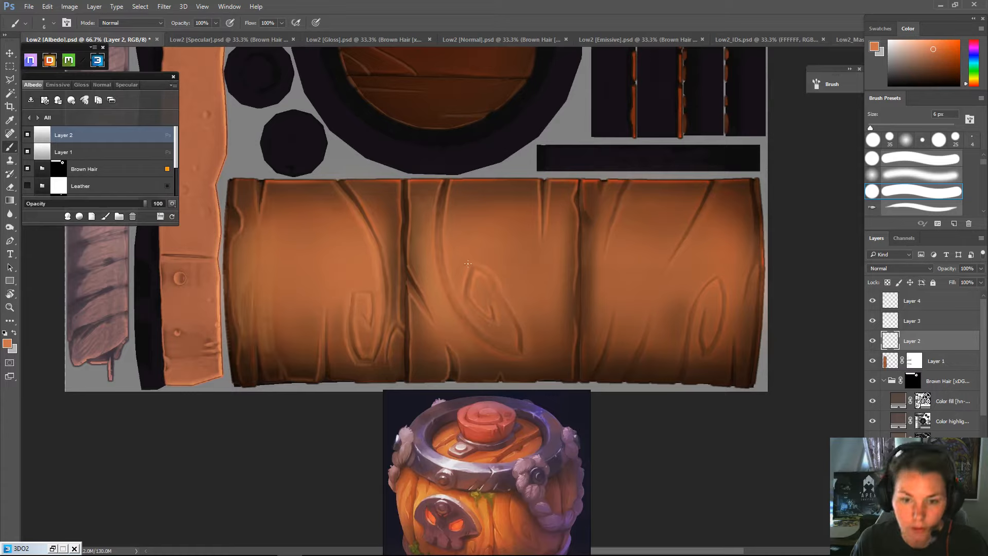
{"action": "key", "text": "4"}
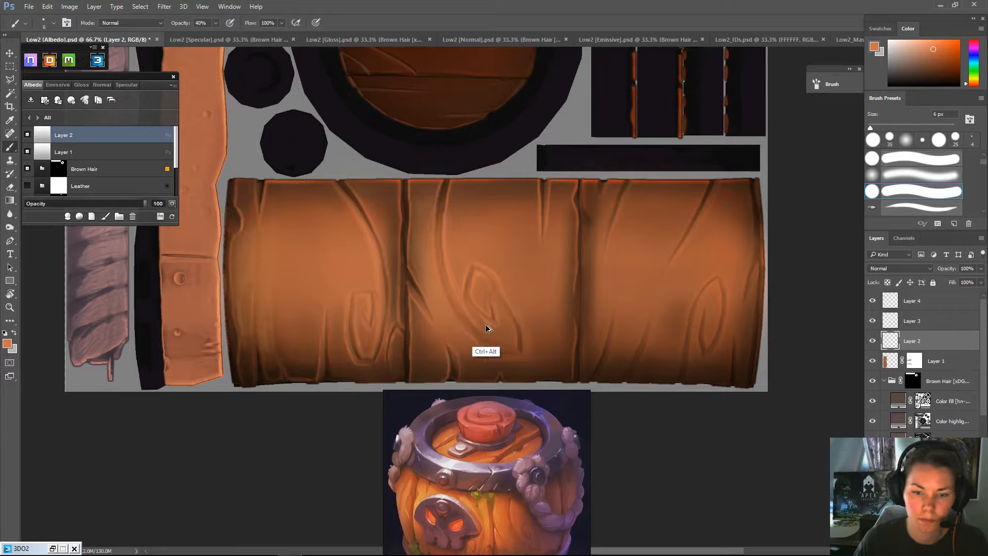
{"action": "key", "text": "2"}
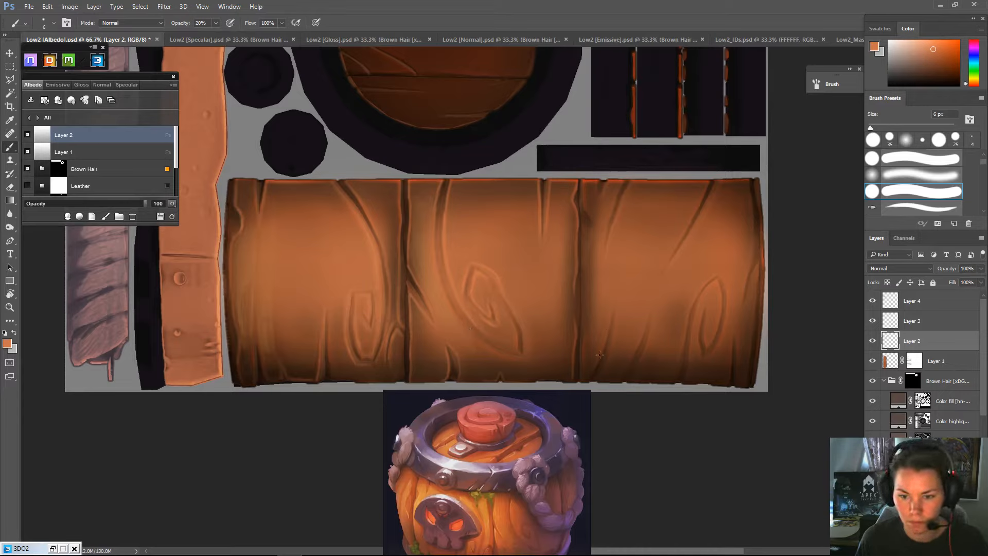
{"action": "left_click_drag", "start_coordinate": [605, 341], "coordinate": [599, 358]}
{"action": "key", "text": "e"}
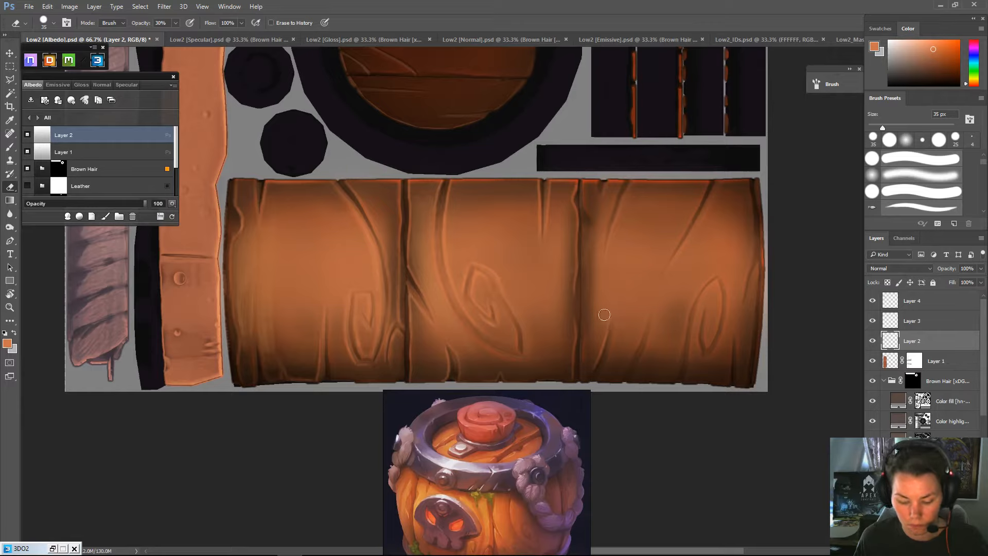
- Paint a faint orange highlight along the right plank's upper-left crack with the 6 px brush at 10% opacity
{"action": "key", "text": "b"}
{"action": "key", "text": "1"}
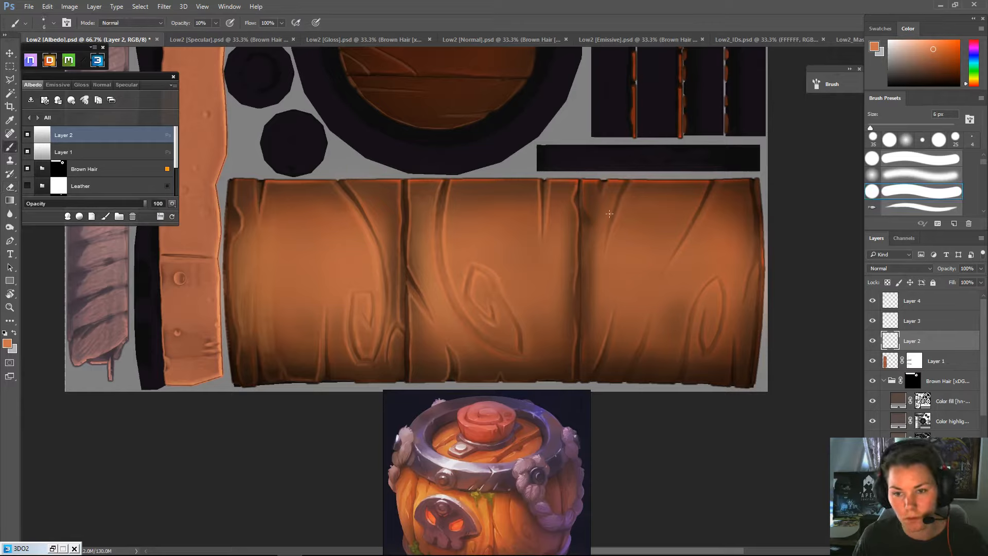
{"action": "left_click_drag", "start_coordinate": [618, 214], "coordinate": [611, 231]}
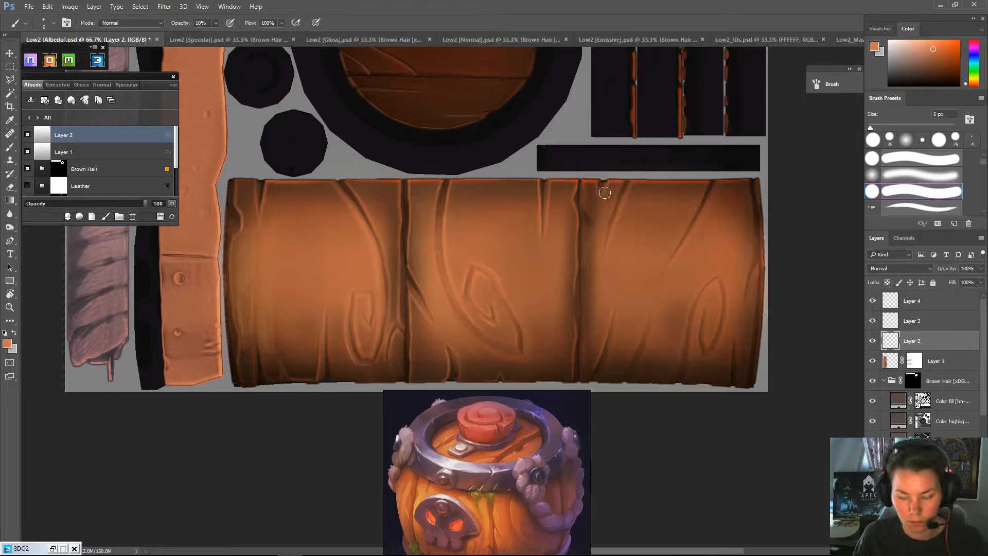
- Paint faint orange highlights along the right plank's left edge and upper-left notch at 10% brush opacity, softening with the Eraser at 30%
{"action": "key", "text": "e"}
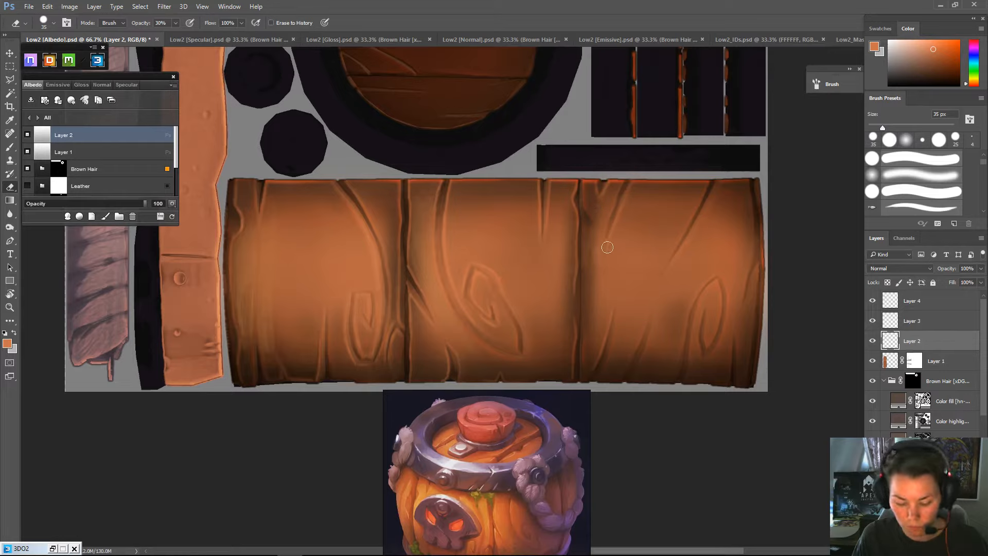
{"action": "key", "text": "b"}
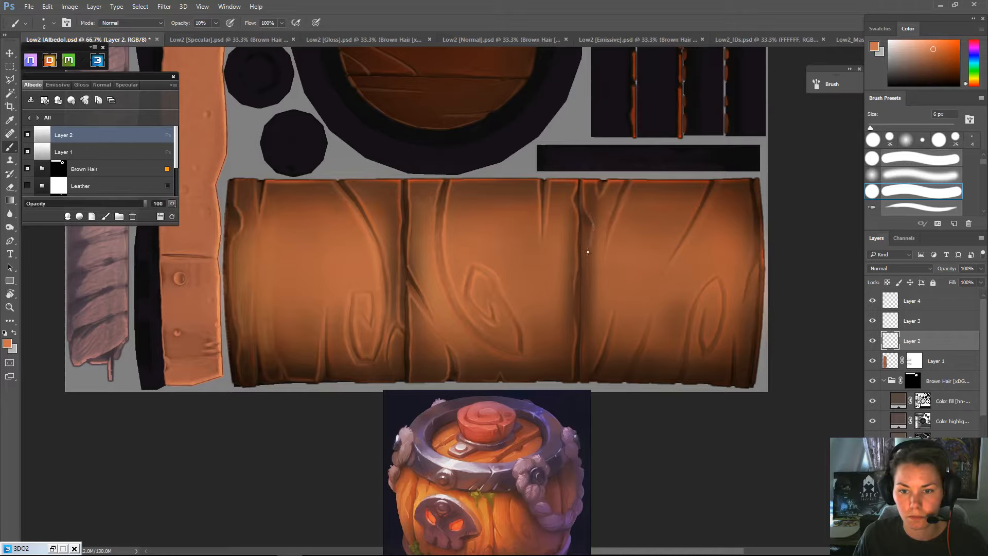
{"action": "key", "text": "e"}
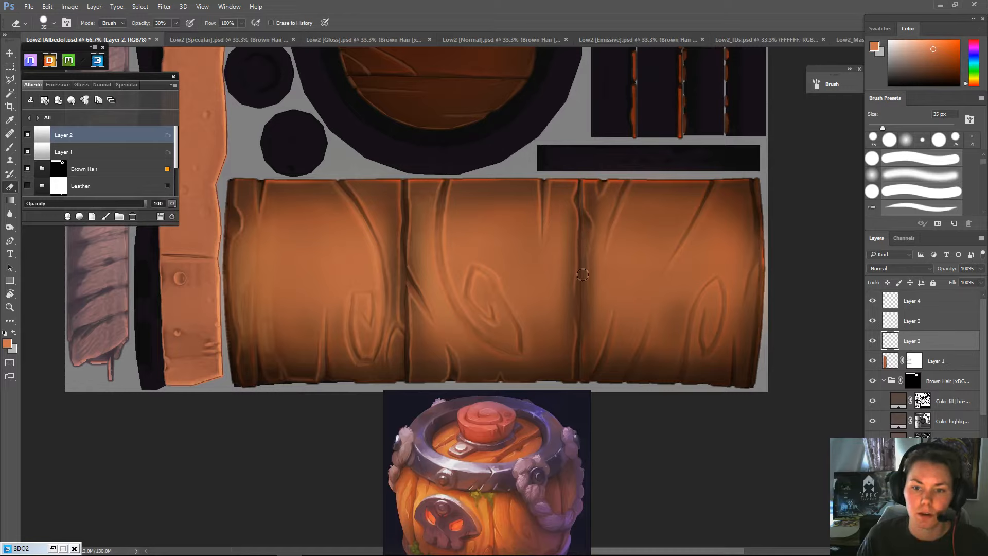
{"action": "key", "text": "b"}
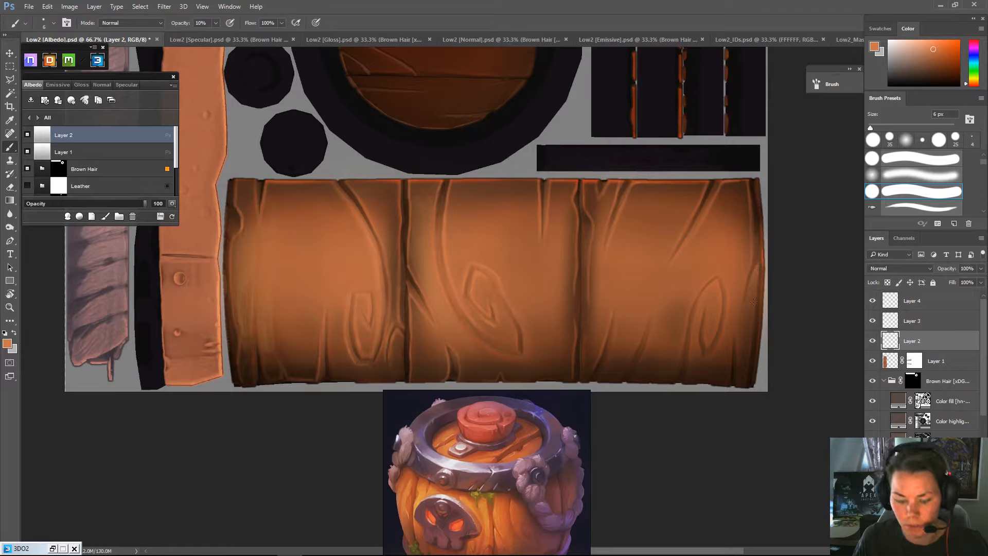
- Highlight the crack along the right plank's right edge with the 6 px brush at 10% opacity, softening with the 35 px Eraser at 30%
{"action": "key", "text": "e"}
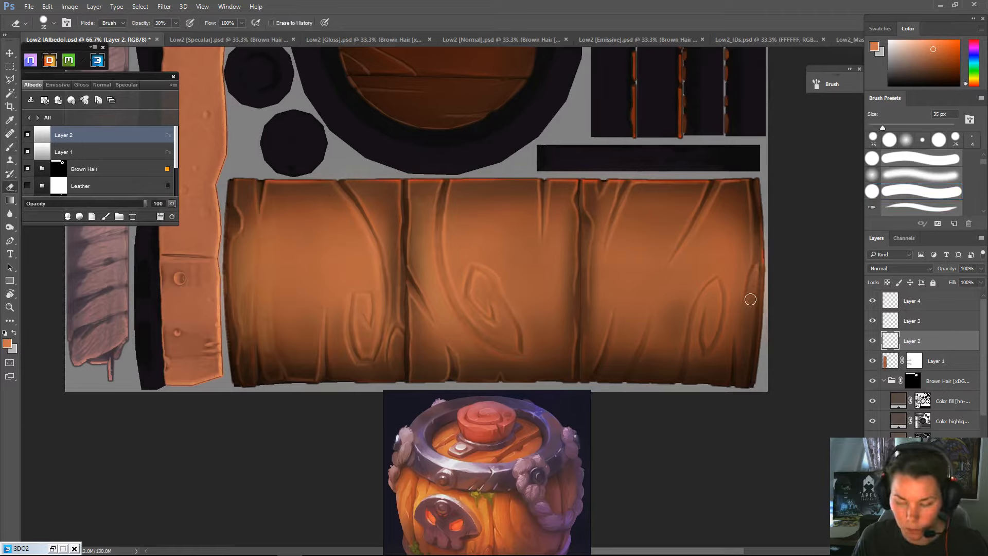
{"action": "key", "text": "b"}
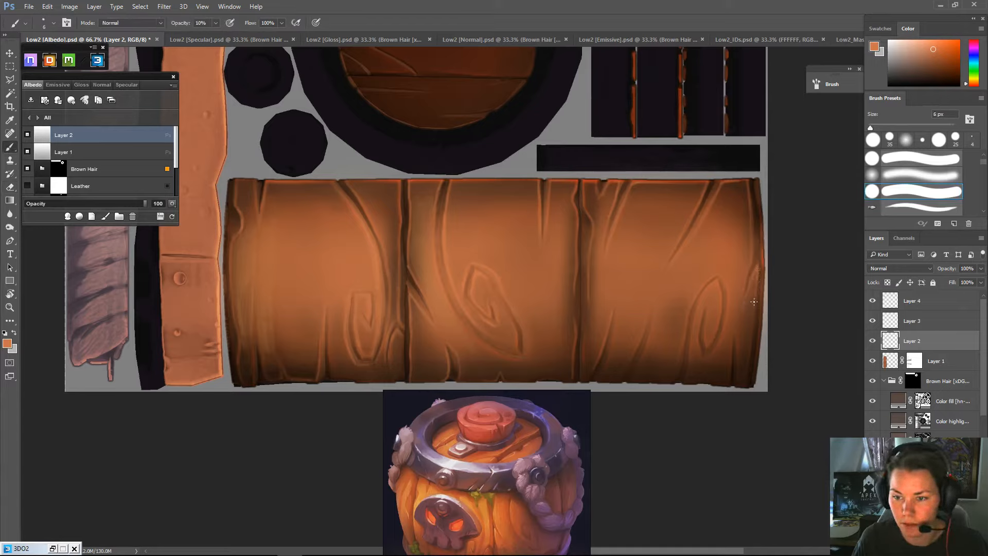
{"action": "key", "text": "e"}
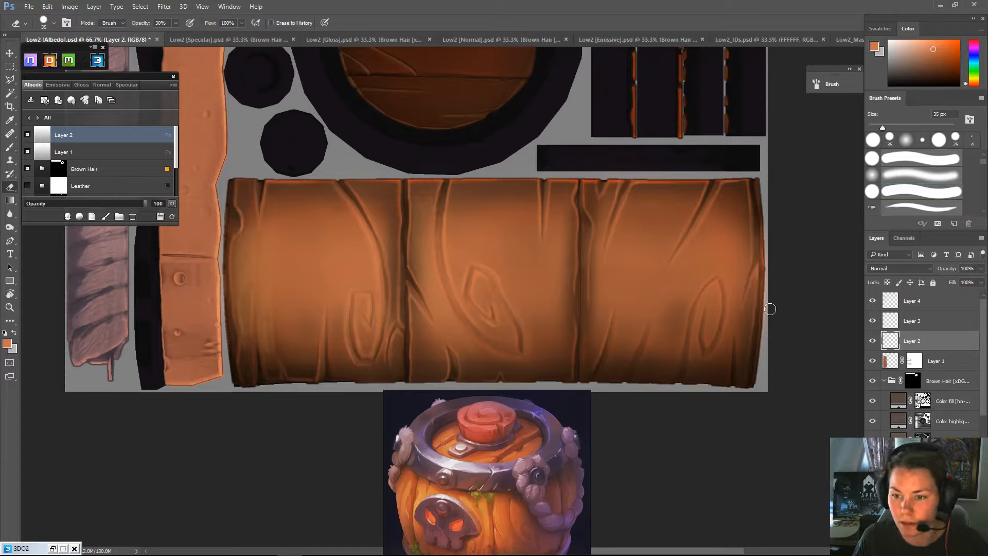
{"action": "left_click_drag", "start_coordinate": [762, 314], "coordinate": [764, 261]}
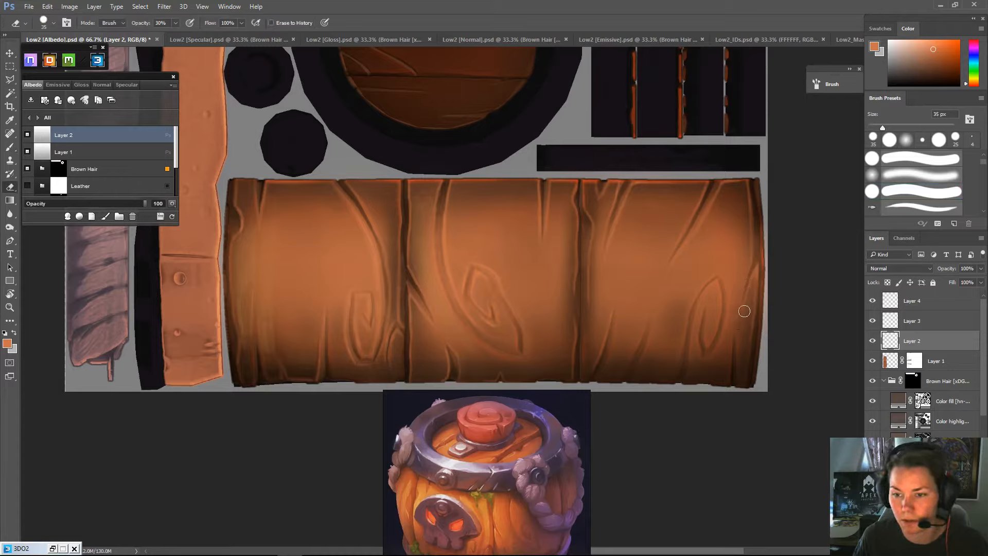
{"action": "key", "text": "b"}
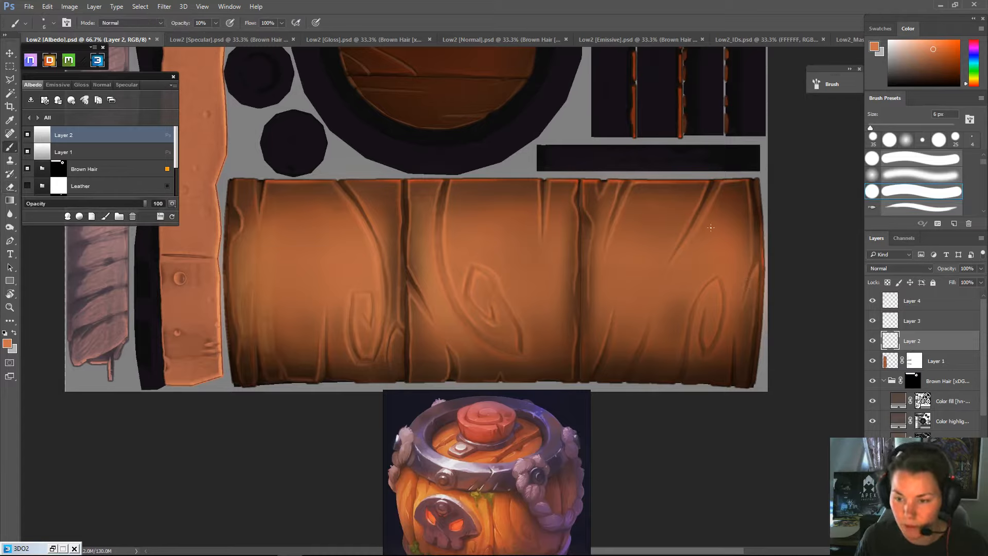
{"action": "left_click_drag", "start_coordinate": [753, 276], "coordinate": [745, 295]}
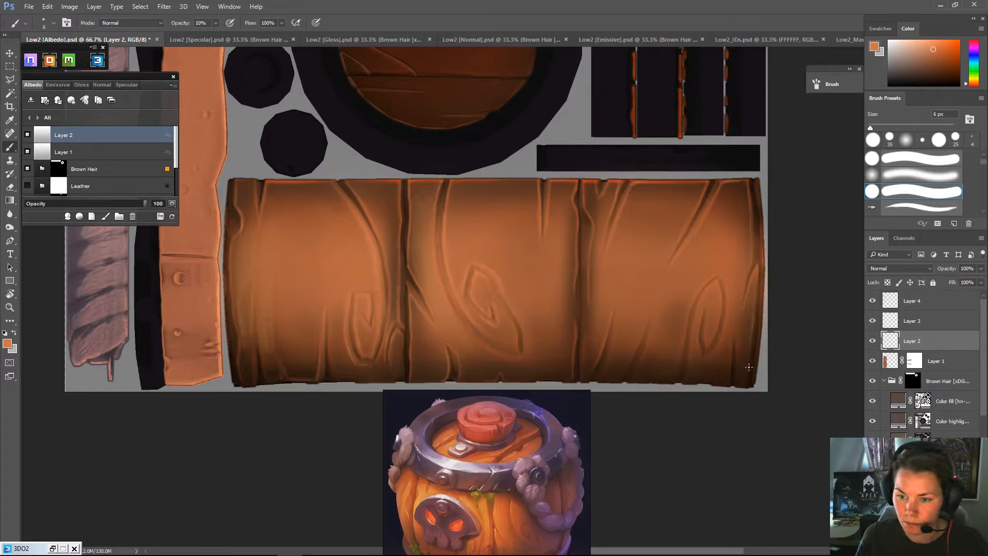
{"action": "key", "text": "e"}
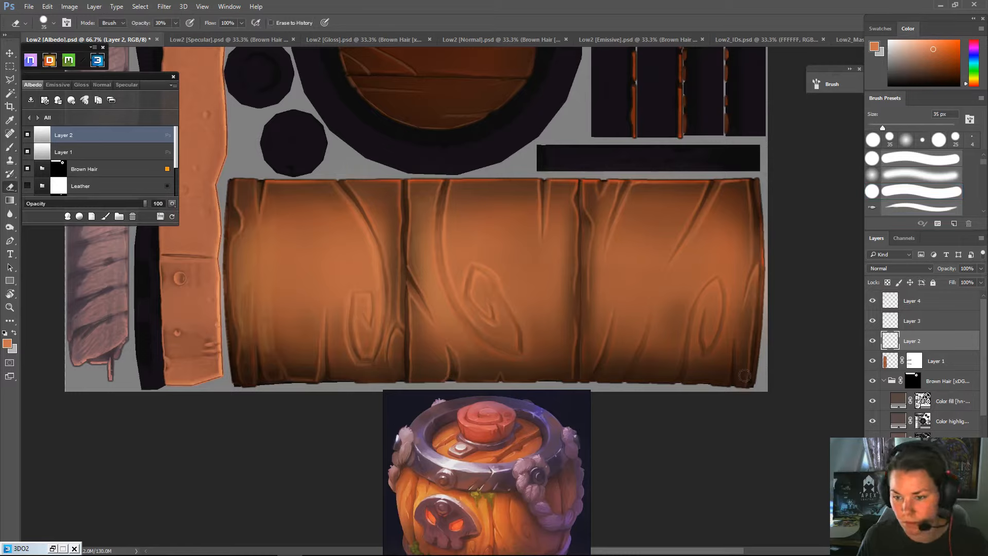
- Paint faint highlights on the small cracks at the right plank's lower-right corner and bottom edge below the knot, softening with the Eraser
{"action": "key", "text": "b"}
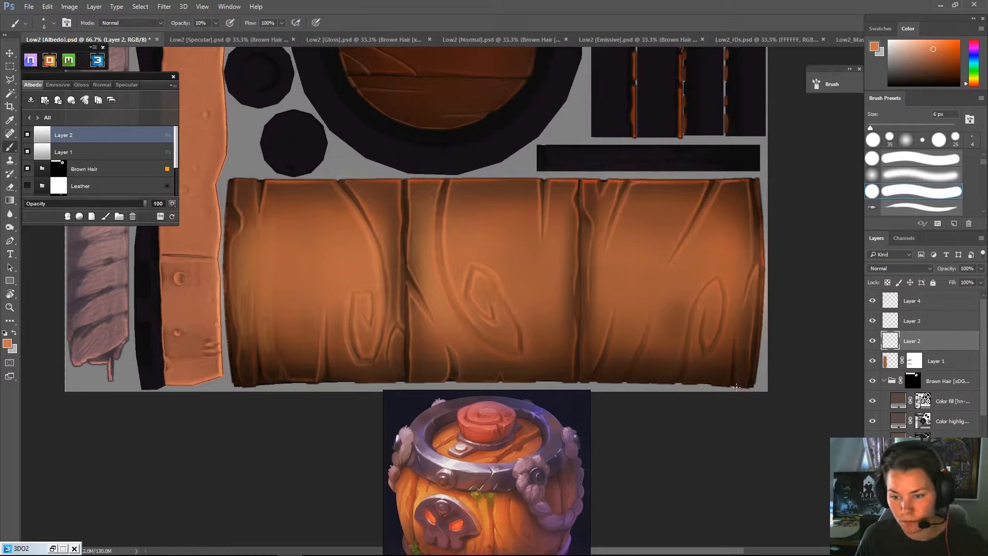
{"action": "left_click_drag", "start_coordinate": [738, 354], "coordinate": [737, 378]}
{"action": "key", "text": "e"}
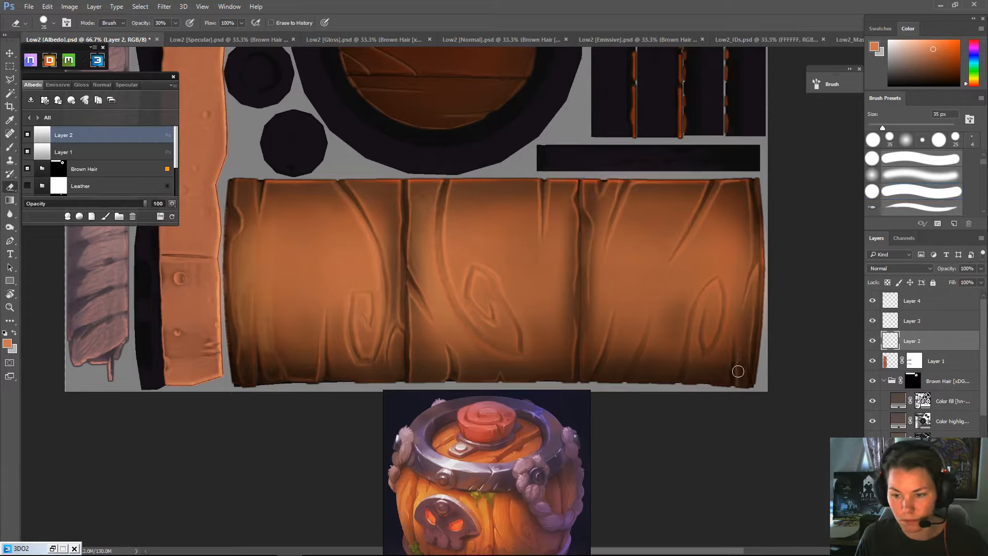
{"action": "key", "text": "b"}
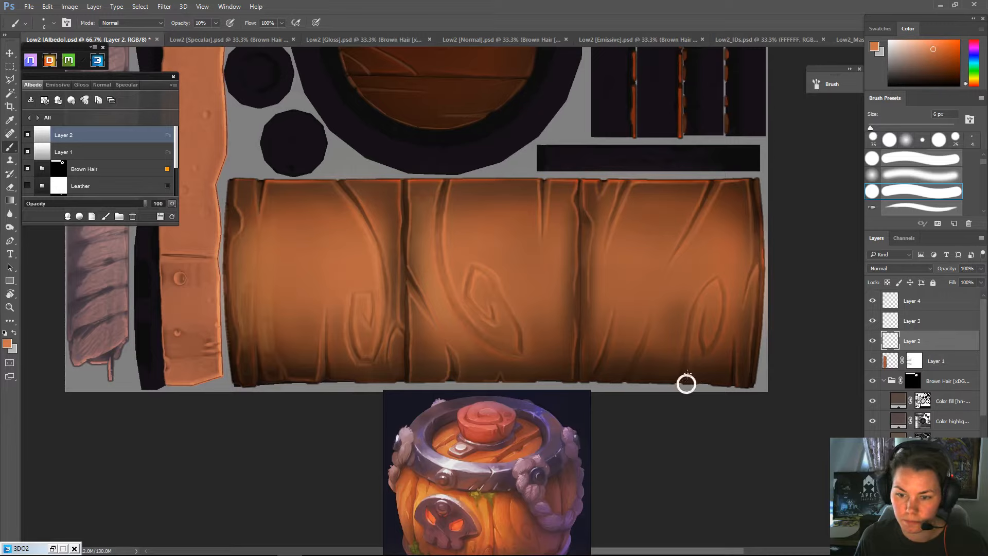
{"action": "left_click_drag", "start_coordinate": [686, 383], "coordinate": [688, 370]}
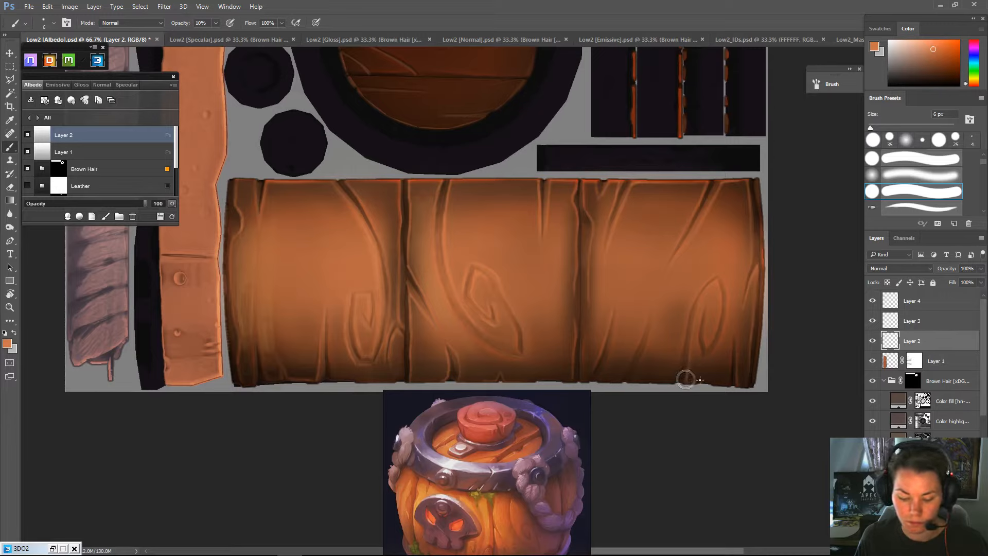
{"action": "key", "text": "e"}
{"action": "left_click", "coordinate": [685, 380]}
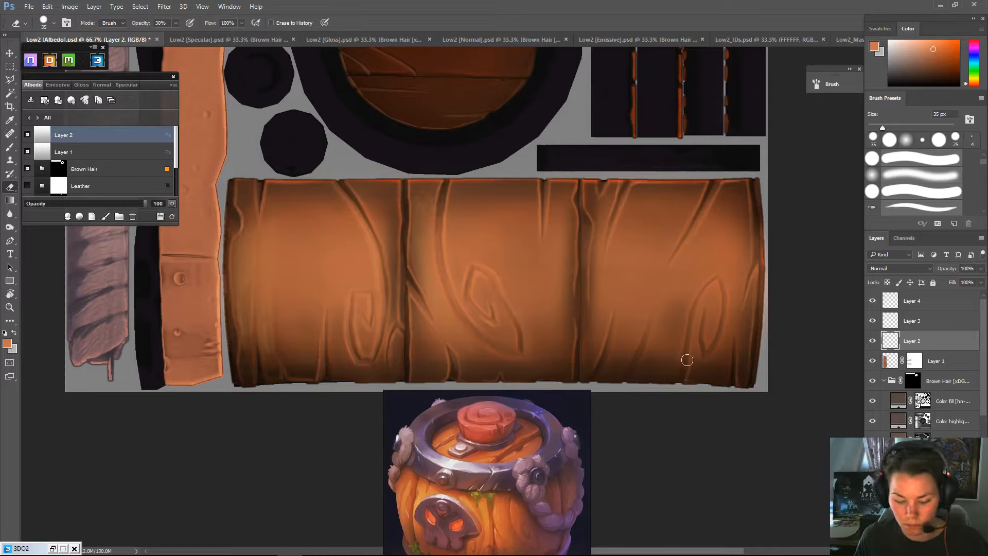
- Refine the wood grain highlights on the barrel's right plank on Layer 2, alternating a 6 px brush at 10% opacity with a 35 px eraser
{"action": "key", "text": "b"}
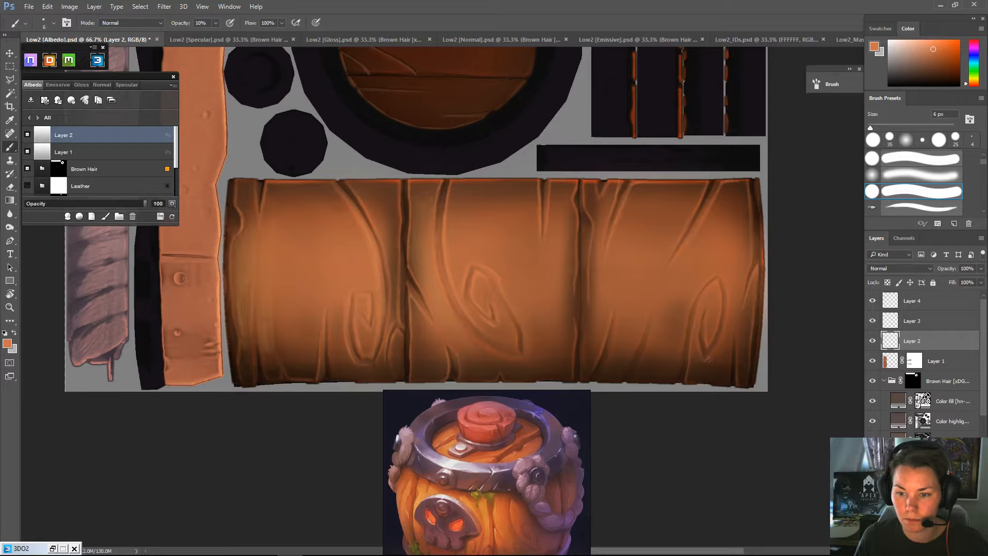
{"action": "key", "text": "e"}
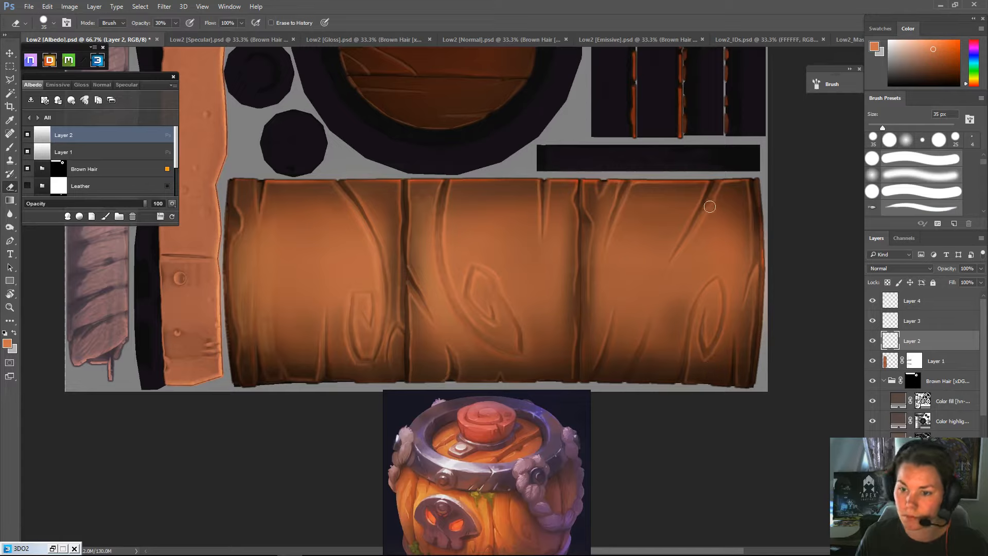
{"action": "key", "text": "b"}
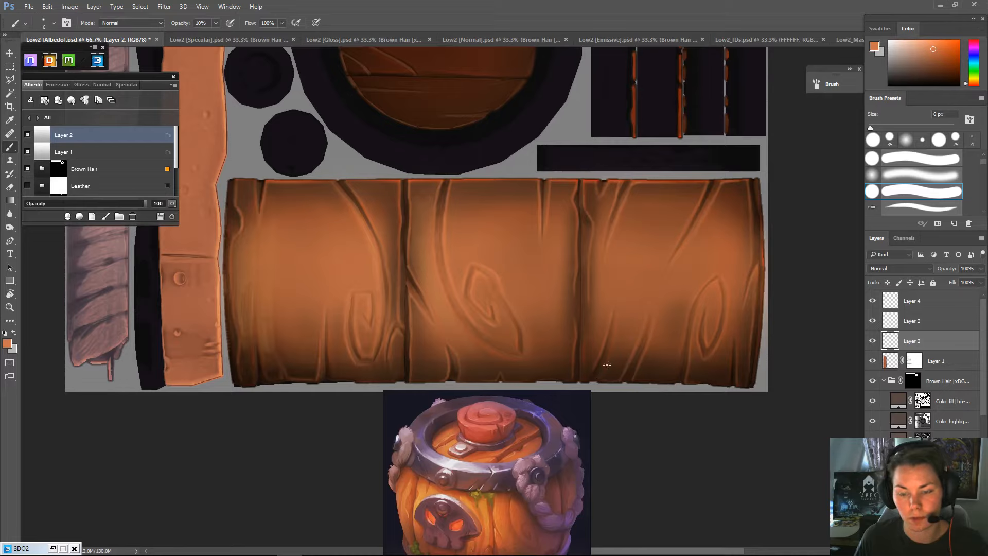
{"action": "key", "text": "e"}
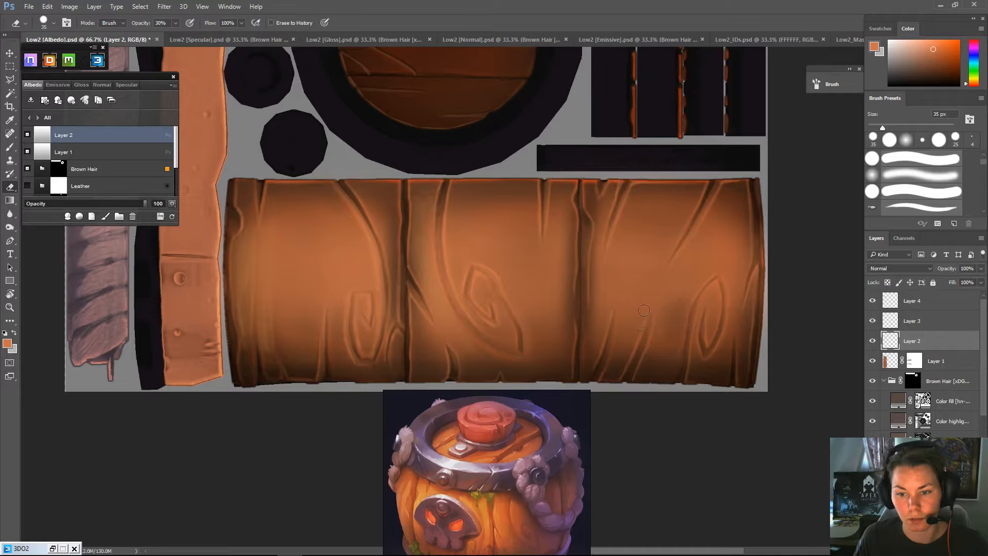
{"action": "key", "text": "b"}
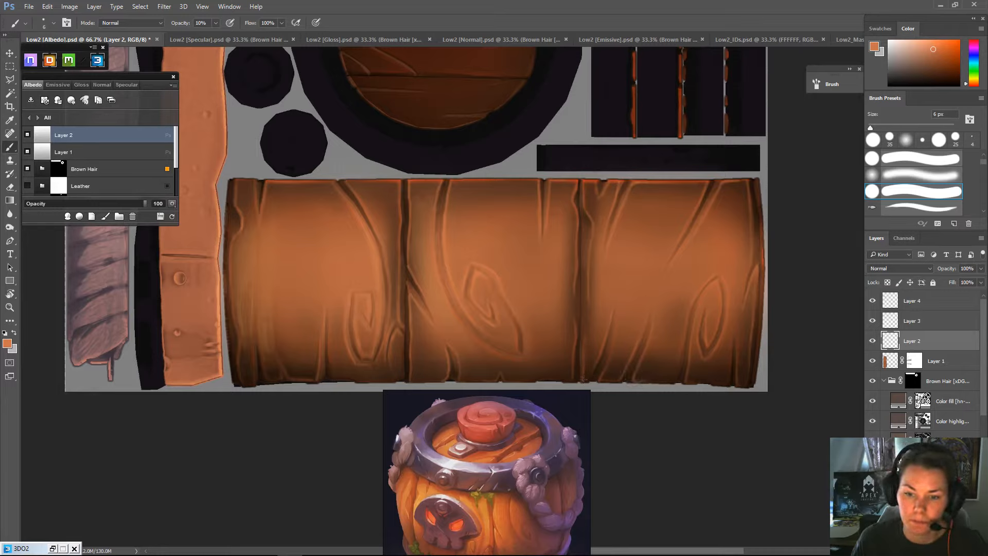
{"action": "key", "text": "e"}
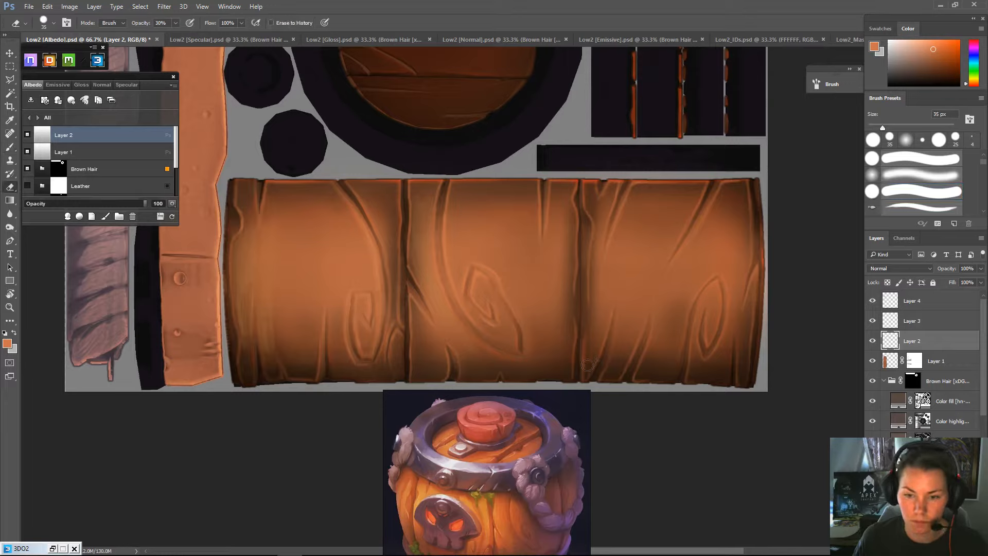
{"action": "key", "text": "b"}
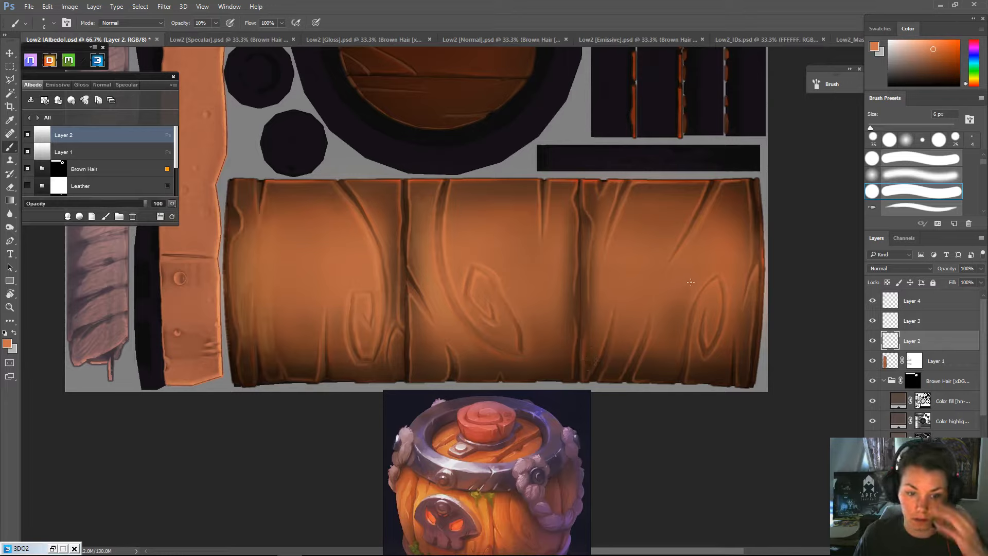
- Check what Layer 3 and Layer 4 contribute, and replace Layer 4 with a new empty layer
{"action": "left_click", "coordinate": [911, 322]}
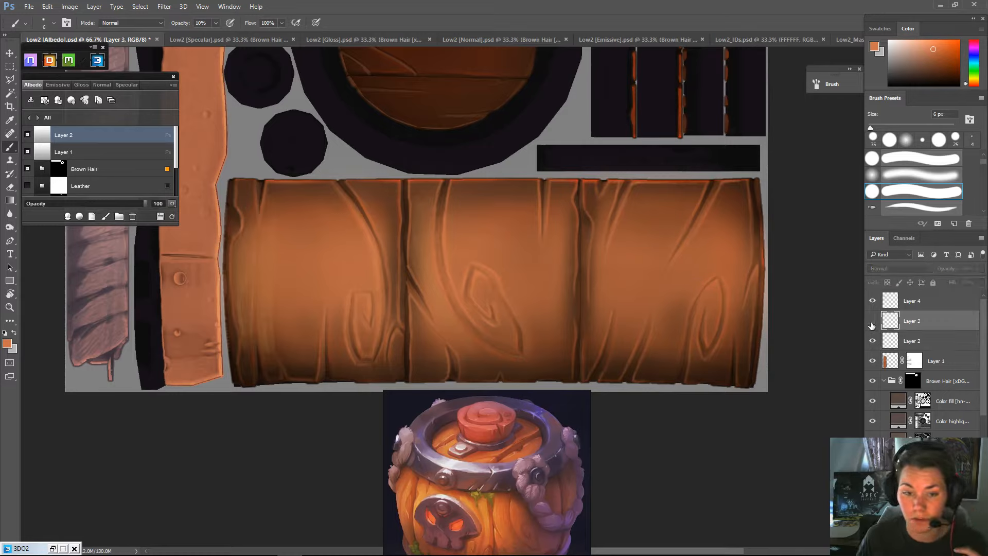
{"action": "left_click", "coordinate": [872, 321]}
{"action": "left_click", "coordinate": [872, 301]}
{"action": "left_click", "coordinate": [873, 302]}
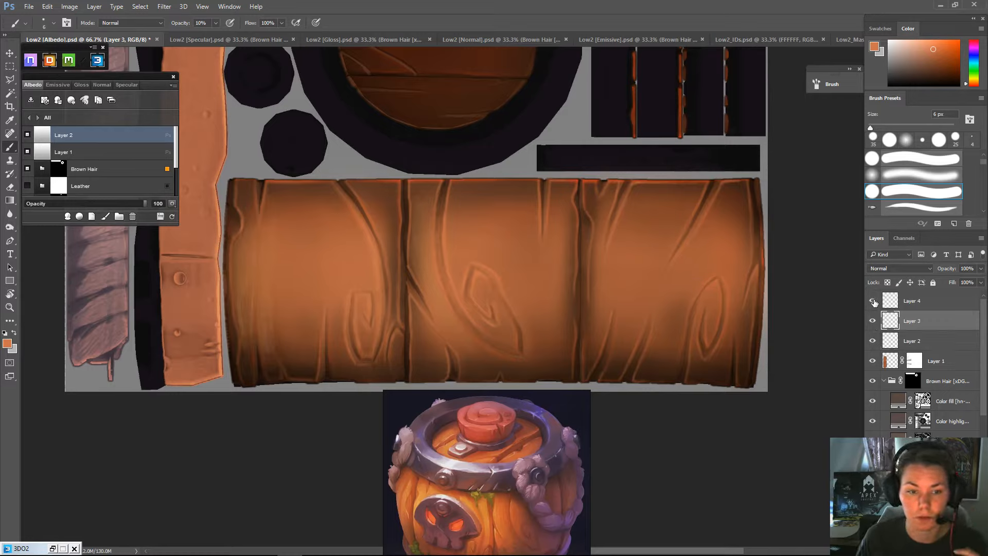
{"action": "left_click", "coordinate": [873, 302]}
{"action": "left_click", "coordinate": [908, 305]}
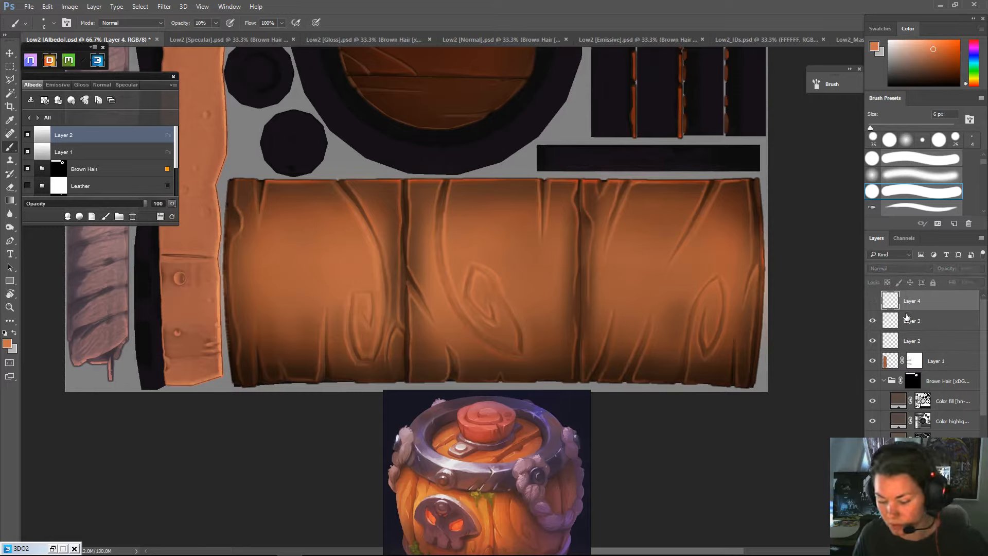
{"action": "key", "text": "Delete"}
{"action": "key", "text": "ctrl+alt+shift+n"}
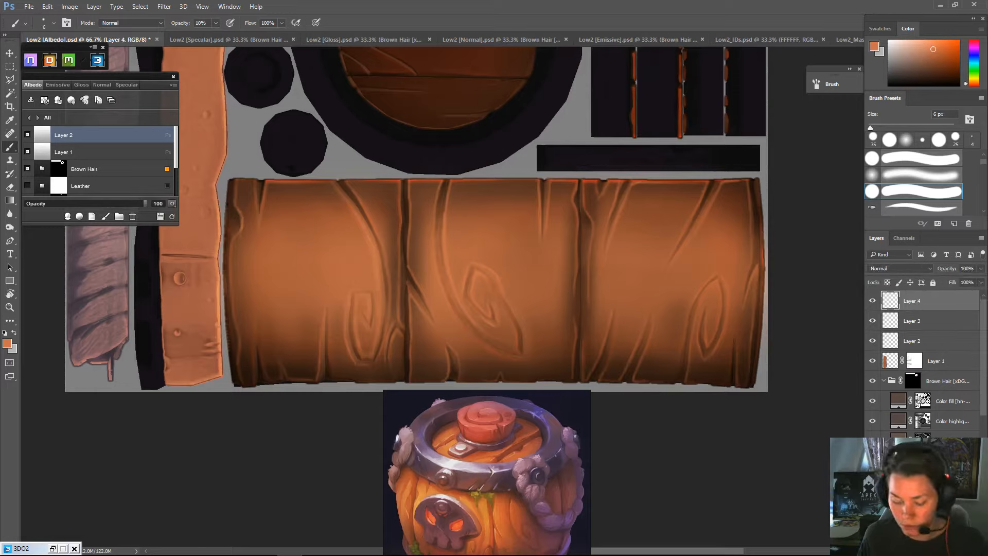
- Switch to the soft round brush preset and set its size to 70 px
{"action": "left_click", "coordinate": [922, 174]}
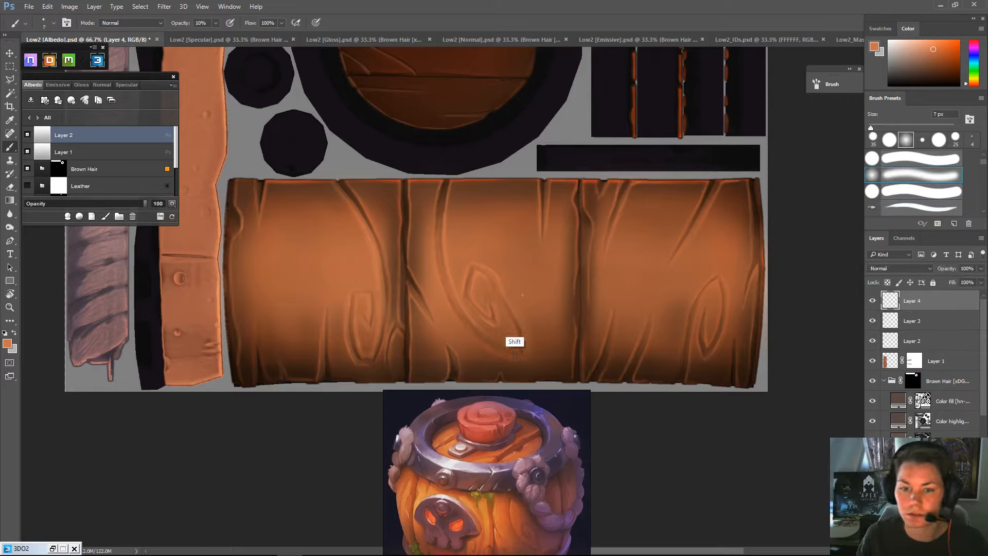
{"action": "key", "text": "bracketright"}
{"action": "key", "text": "bracketright"}
{"action": "key", "text": "bracketright"}
{"action": "key", "text": "bracketright"}
{"action": "key", "text": "bracketright"}
{"action": "key", "text": "bracketright"}
{"action": "key", "text": "bracketright"}
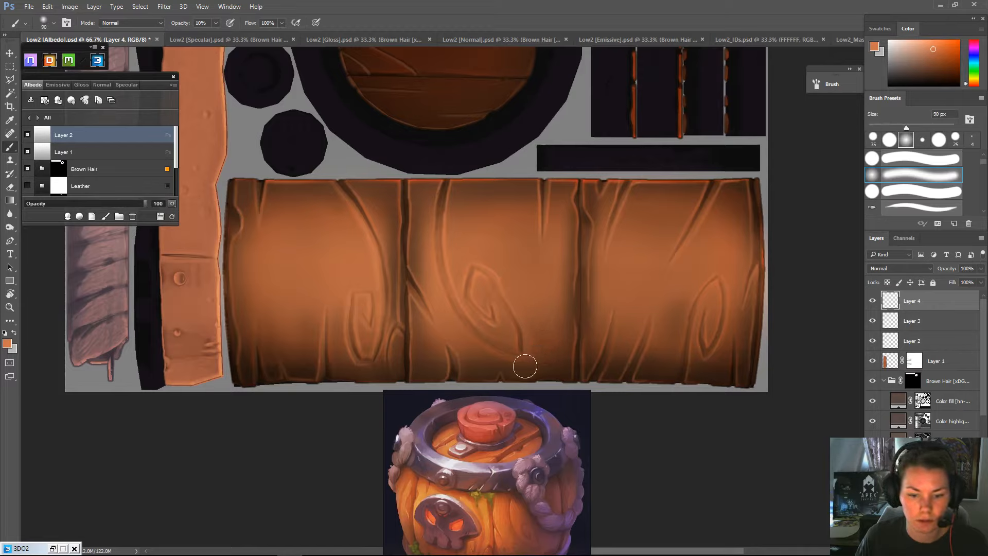
{"action": "key", "text": "bracketleft"}
{"action": "key", "text": "bracketleft"}
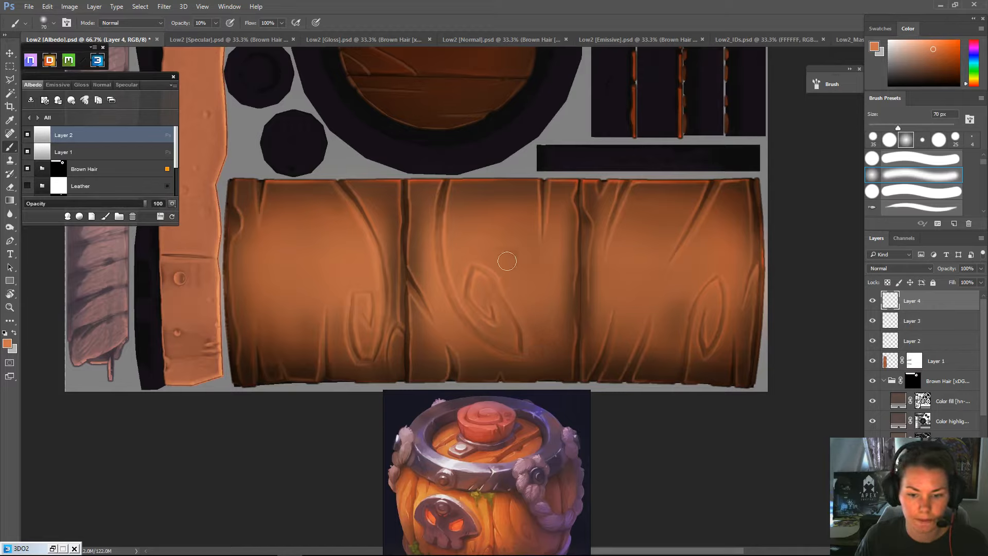
- Set the foreground colour to the yellow-orange cc944a
{"action": "left_click", "coordinate": [7, 344]}
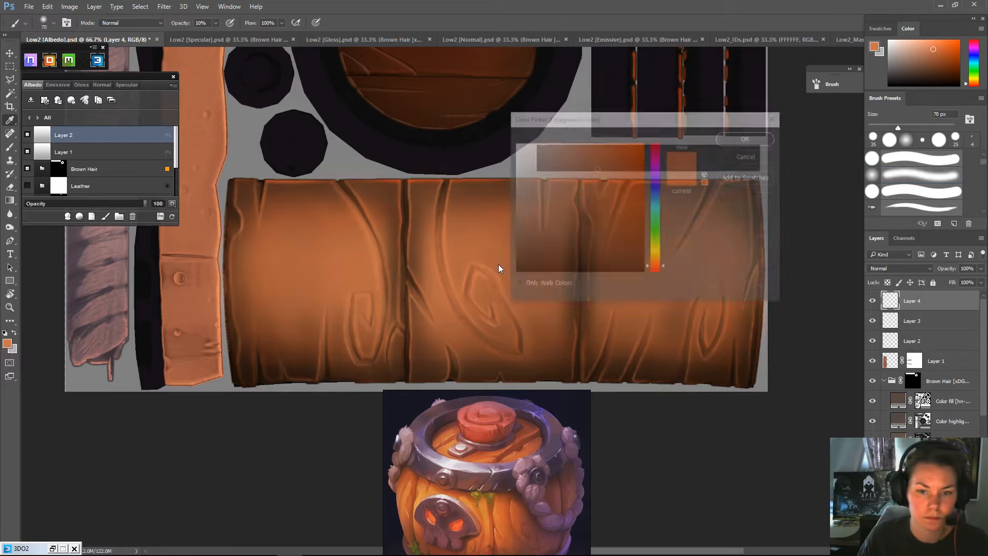
{"action": "left_click", "coordinate": [656, 261]}
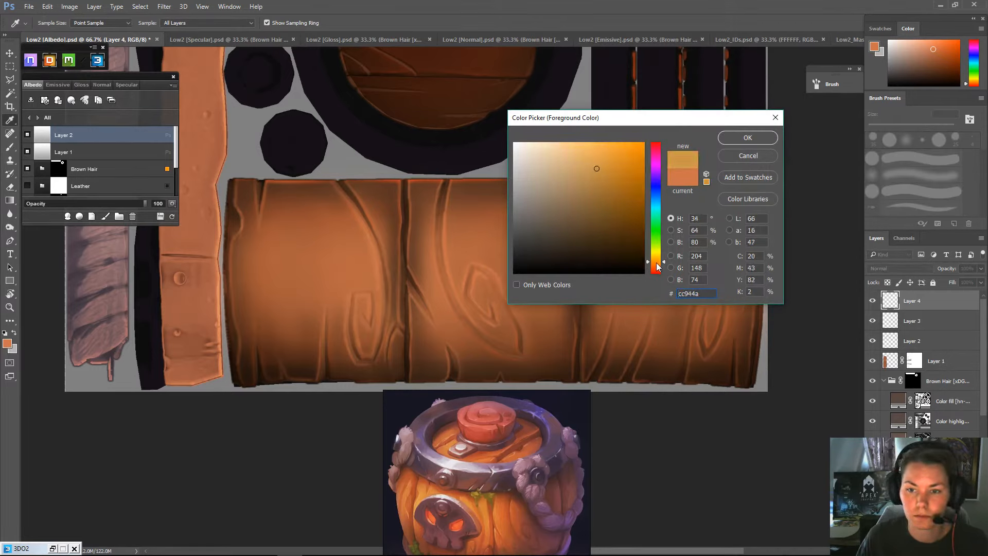
{"action": "left_click", "coordinate": [753, 138]}
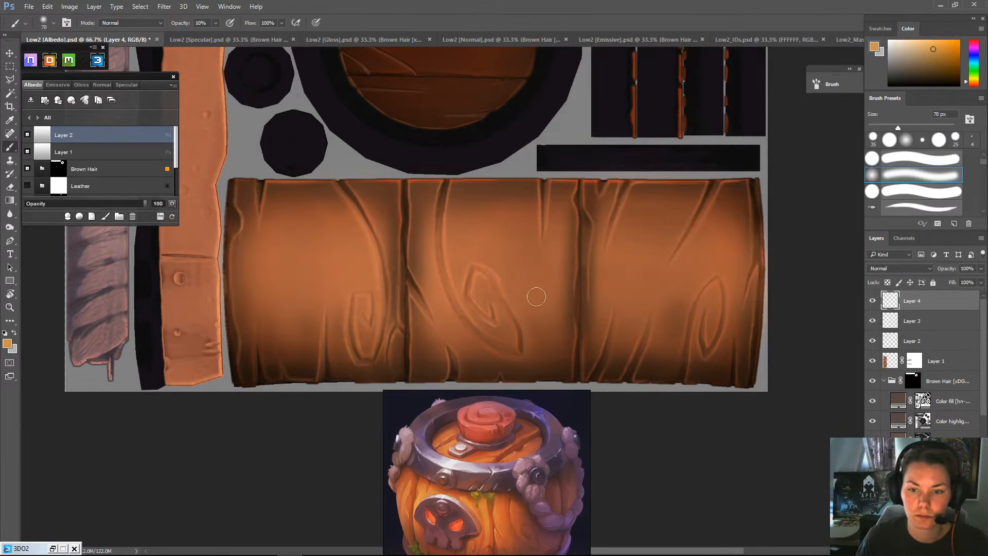
- Glaze yellow-orange along the left plank's edge beside the curved crack and inside its wood knot, reducing the soft brush to 40 px
{"action": "mouse_move", "coordinate": [553, 355]}
{"action": "left_mouse_down"}
{"action": "mouse_move", "coordinate": [556, 302]}
{"action": "mouse_move", "coordinate": [556, 360]}
{"action": "left_mouse_up"}
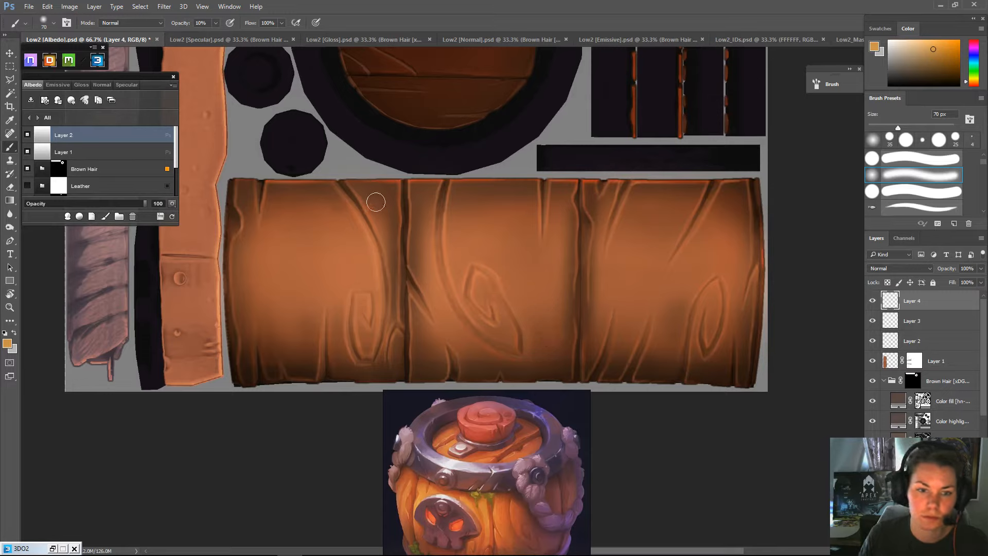
{"action": "mouse_move", "coordinate": [374, 195]}
{"action": "left_mouse_down"}
{"action": "mouse_move", "coordinate": [391, 259]}
{"action": "mouse_move", "coordinate": [382, 199]}
{"action": "mouse_move", "coordinate": [388, 230]}
{"action": "left_mouse_up"}
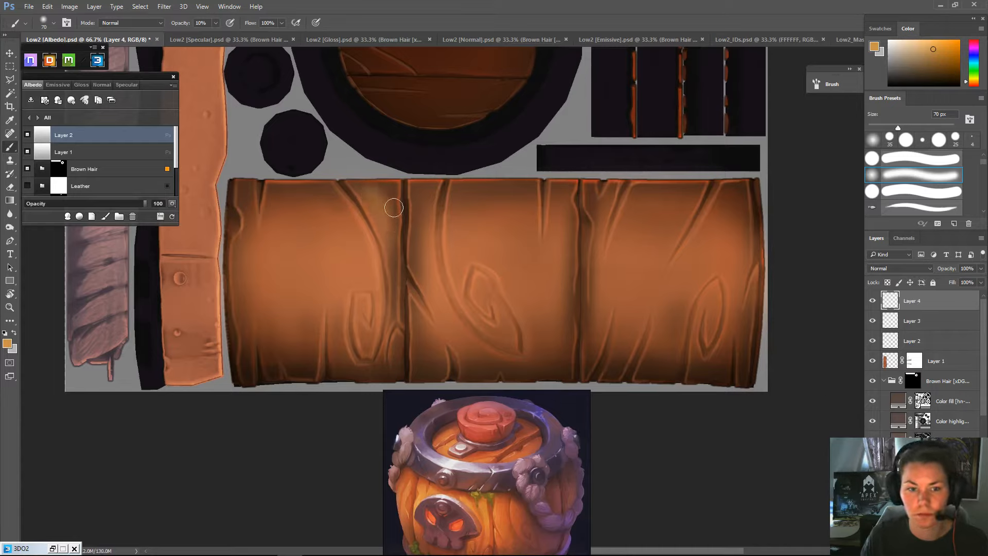
{"action": "key", "text": "bracketleft"}
{"action": "key", "text": "bracketleft"}
{"action": "key", "text": "bracketleft"}
{"action": "mouse_move", "coordinate": [383, 198]}
{"action": "left_mouse_down"}
{"action": "mouse_move", "coordinate": [396, 265]}
{"action": "mouse_move", "coordinate": [390, 220]}
{"action": "mouse_move", "coordinate": [387, 328]}
{"action": "mouse_move", "coordinate": [395, 319]}
{"action": "mouse_move", "coordinate": [379, 197]}
{"action": "left_mouse_up"}
{"action": "left_click_drag", "start_coordinate": [391, 352], "coordinate": [382, 355]}
{"action": "mouse_move", "coordinate": [363, 320]}
{"action": "left_mouse_down"}
{"action": "mouse_move", "coordinate": [360, 298]}
{"action": "mouse_move", "coordinate": [376, 342]}
{"action": "mouse_move", "coordinate": [366, 349]}
{"action": "mouse_move", "coordinate": [360, 329]}
{"action": "mouse_move", "coordinate": [367, 346]}
{"action": "mouse_move", "coordinate": [374, 323]}
{"action": "mouse_move", "coordinate": [361, 327]}
{"action": "mouse_move", "coordinate": [370, 312]}
{"action": "mouse_move", "coordinate": [370, 339]}
{"action": "left_mouse_up"}
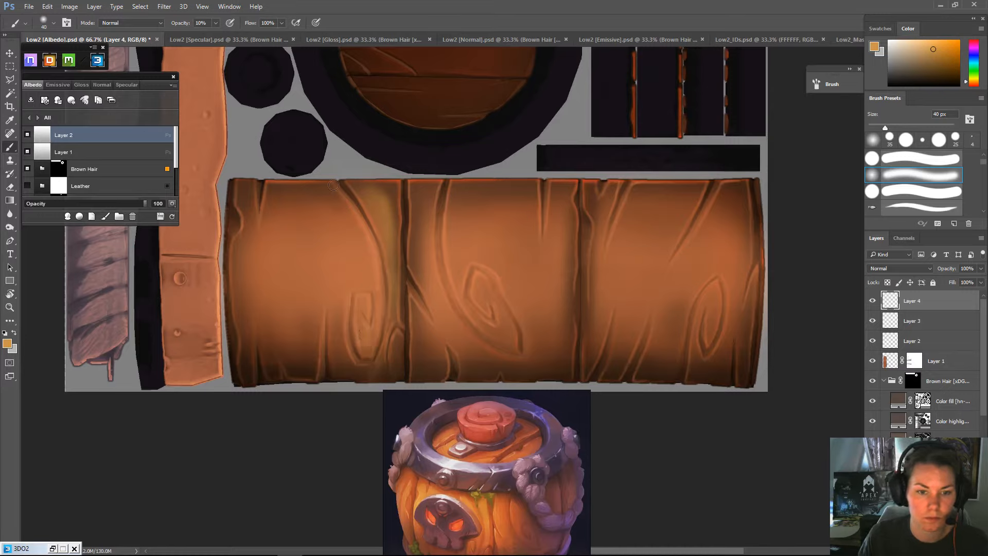
- Glaze yellow-orange over the rest of the left plank with 70 px and 50 px soft strokes, and enlarge the brush to 90 px
{"action": "key", "text": "bracketright"}
{"action": "key", "text": "bracketright"}
{"action": "key", "text": "bracketright"}
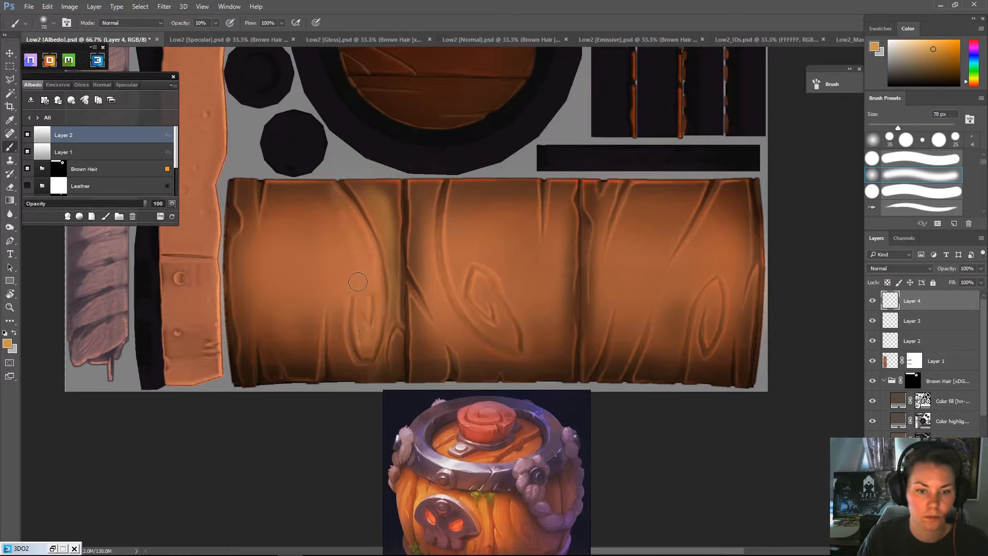
{"action": "mouse_move", "coordinate": [322, 198]}
{"action": "left_mouse_down"}
{"action": "mouse_move", "coordinate": [355, 282]}
{"action": "mouse_move", "coordinate": [323, 206]}
{"action": "mouse_move", "coordinate": [357, 273]}
{"action": "mouse_move", "coordinate": [327, 207]}
{"action": "mouse_move", "coordinate": [352, 262]}
{"action": "mouse_move", "coordinate": [340, 267]}
{"action": "mouse_move", "coordinate": [342, 281]}
{"action": "mouse_move", "coordinate": [314, 204]}
{"action": "mouse_move", "coordinate": [337, 270]}
{"action": "left_mouse_up"}
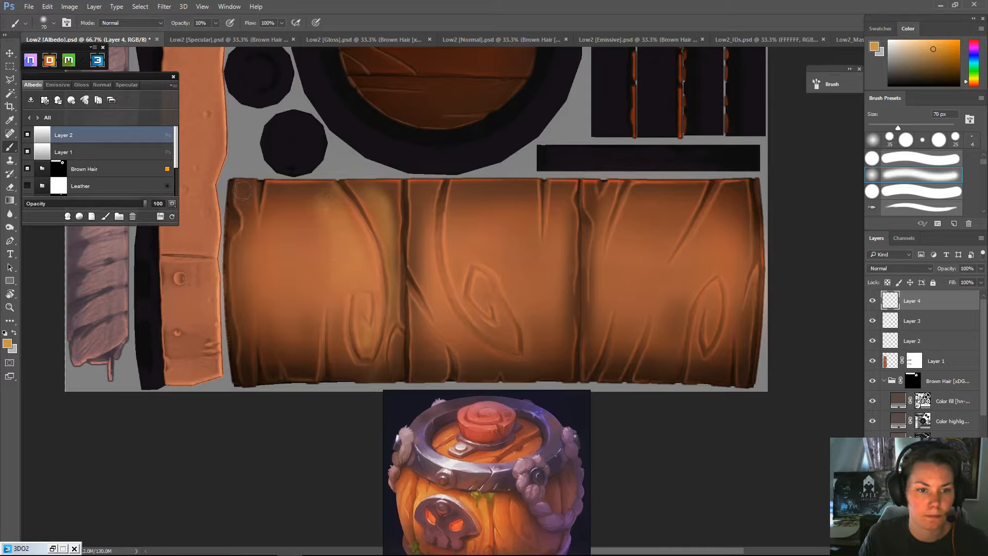
{"action": "key", "text": "bracketleft"}
{"action": "key", "text": "bracketleft"}
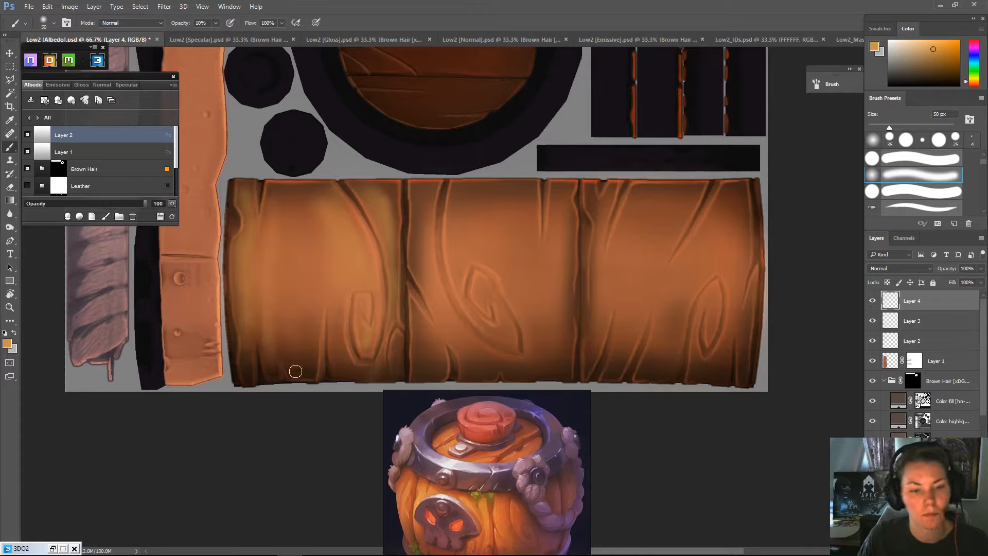
{"action": "left_click_drag", "start_coordinate": [295, 371], "coordinate": [283, 209]}
{"action": "key", "text": "bracketright"}
{"action": "key", "text": "bracketright"}
{"action": "key", "text": "bracketright"}
{"action": "key", "text": "bracketright"}
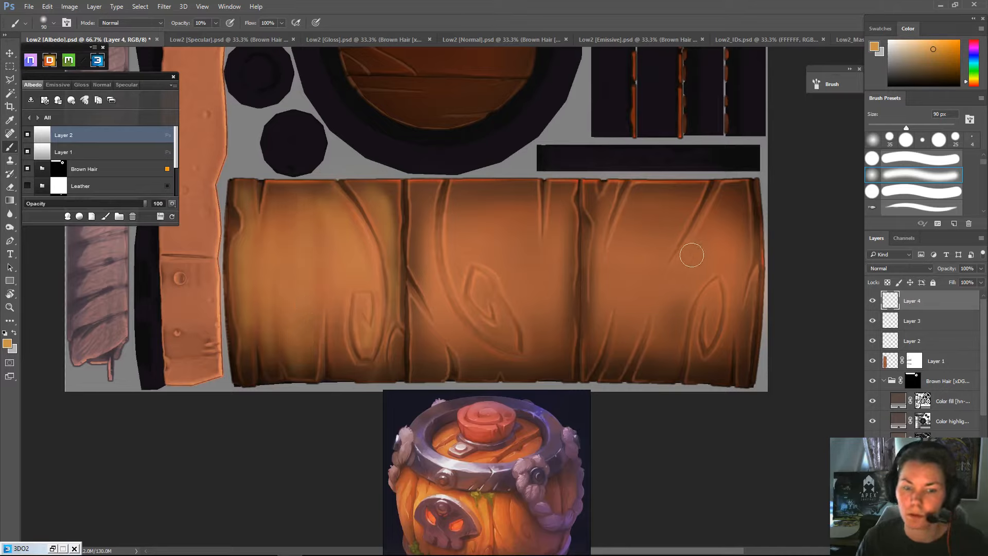
- Try Linear Dodge (Add), Lighter Color, Overlay, Screen and Lighten blending on Layer 4, with the opacity lowered to 52%
{"action": "left_click", "coordinate": [907, 268]}
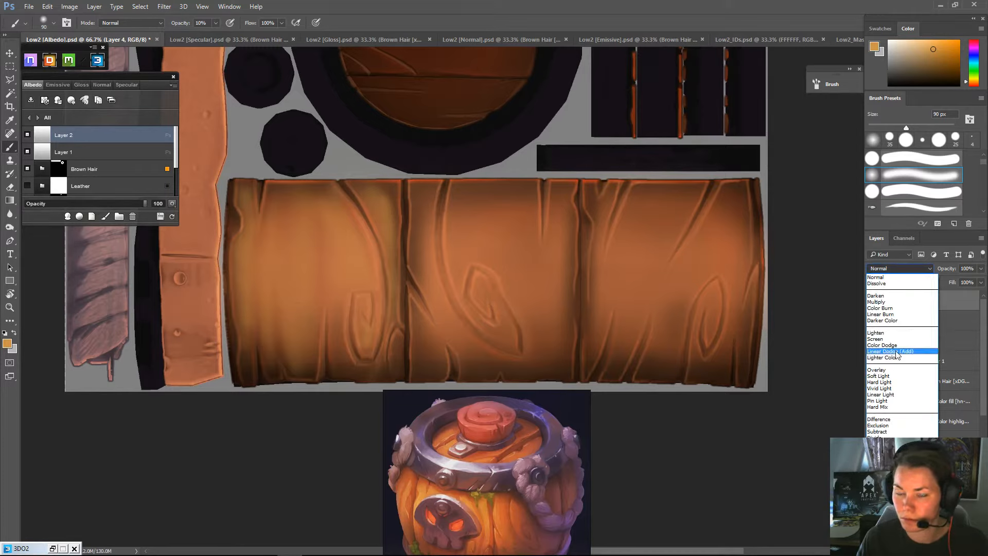
{"action": "left_click", "coordinate": [898, 351]}
{"action": "left_click", "coordinate": [914, 271]}
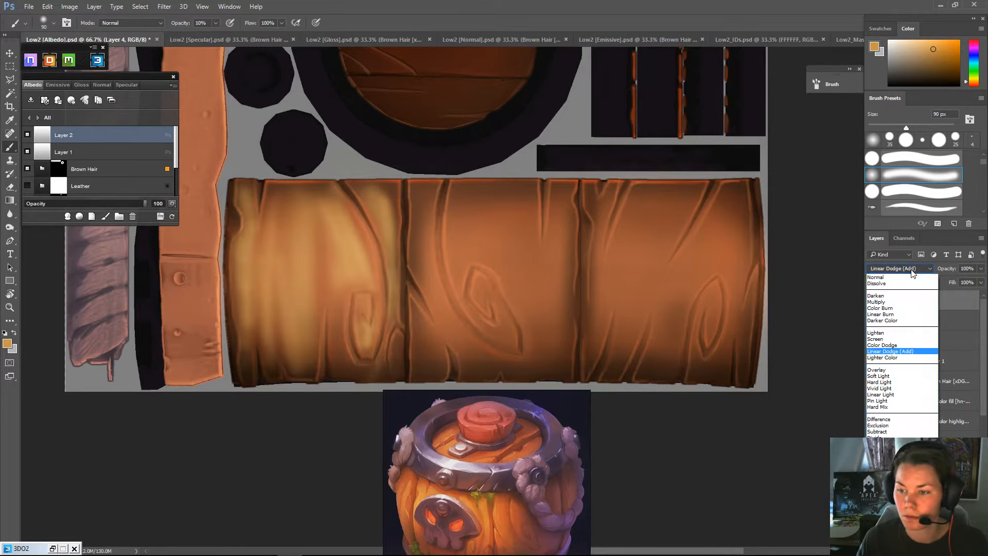
{"action": "left_click", "coordinate": [888, 357]}
{"action": "left_click", "coordinate": [981, 282]}
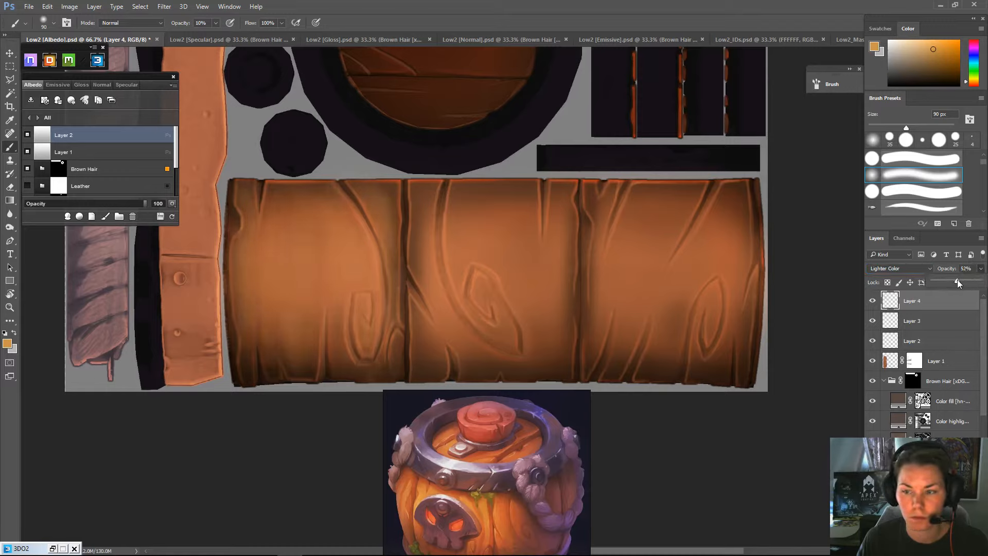
{"action": "left_click", "coordinate": [900, 268]}
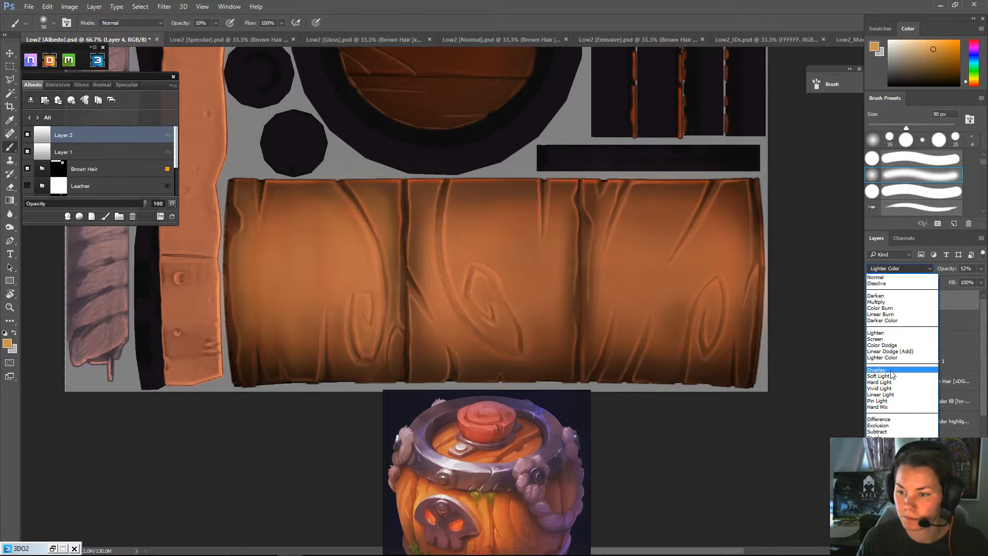
{"action": "left_click", "coordinate": [894, 370]}
{"action": "left_click", "coordinate": [893, 268]}
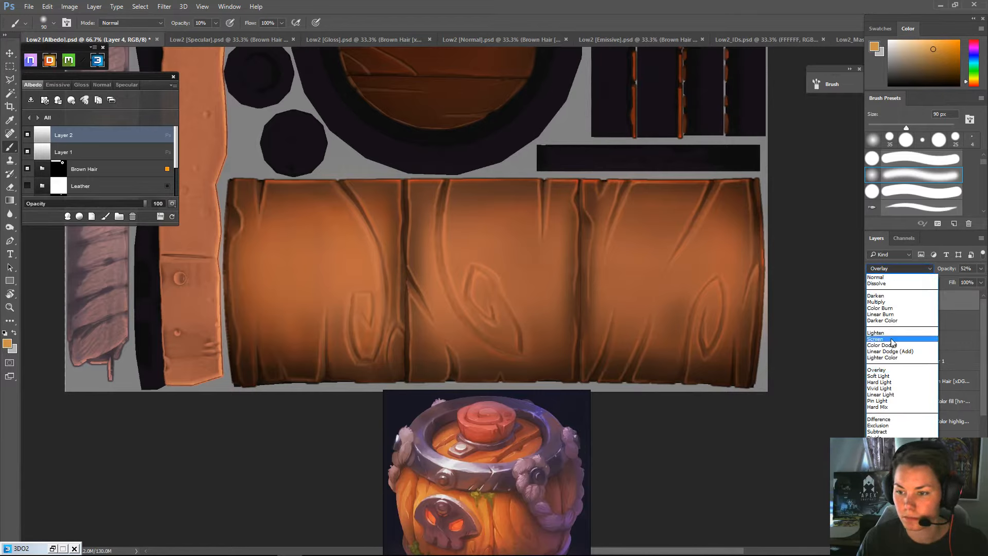
{"action": "left_click", "coordinate": [894, 339]}
{"action": "left_click", "coordinate": [889, 268]}
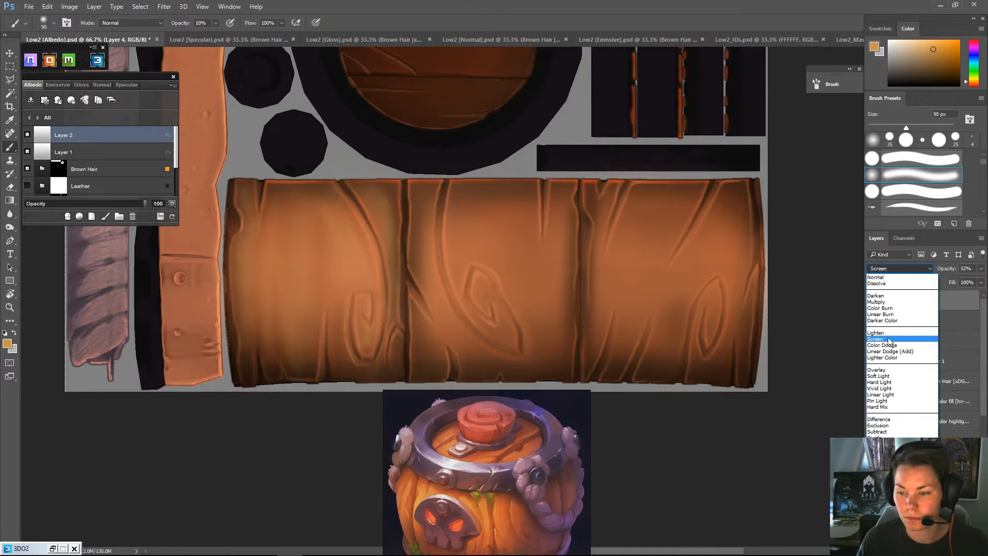
{"action": "left_click", "coordinate": [889, 333]}
- Set Layer 4 to Linear Dodge (Add) blending at 24% opacity and keep it as the active layer
{"action": "left_click", "coordinate": [897, 270]}
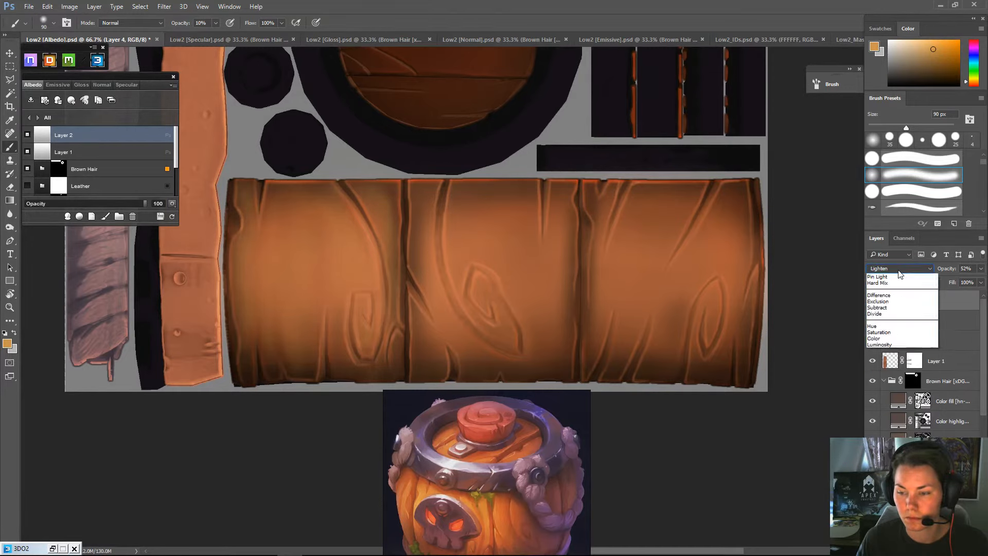
{"action": "left_click", "coordinate": [899, 350]}
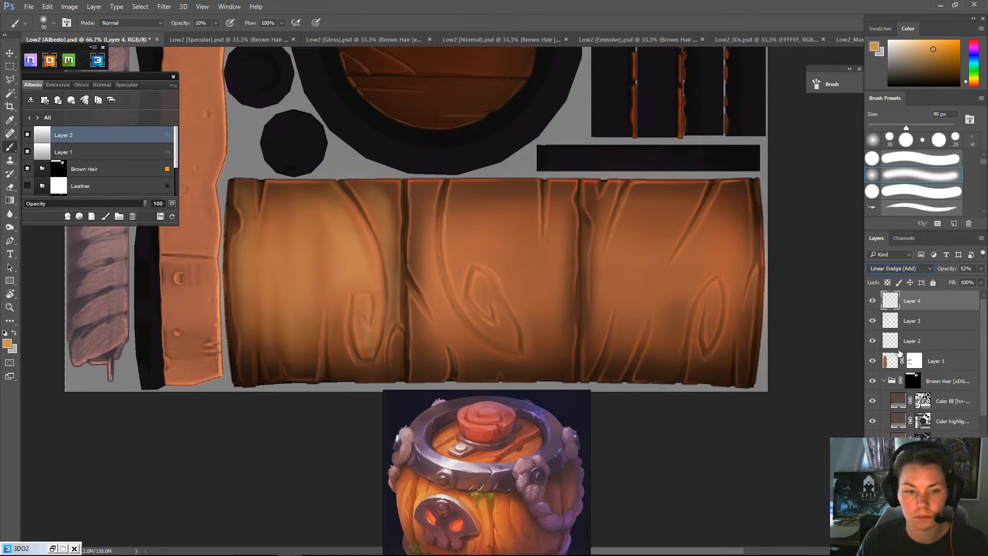
{"action": "left_click", "coordinate": [980, 268]}
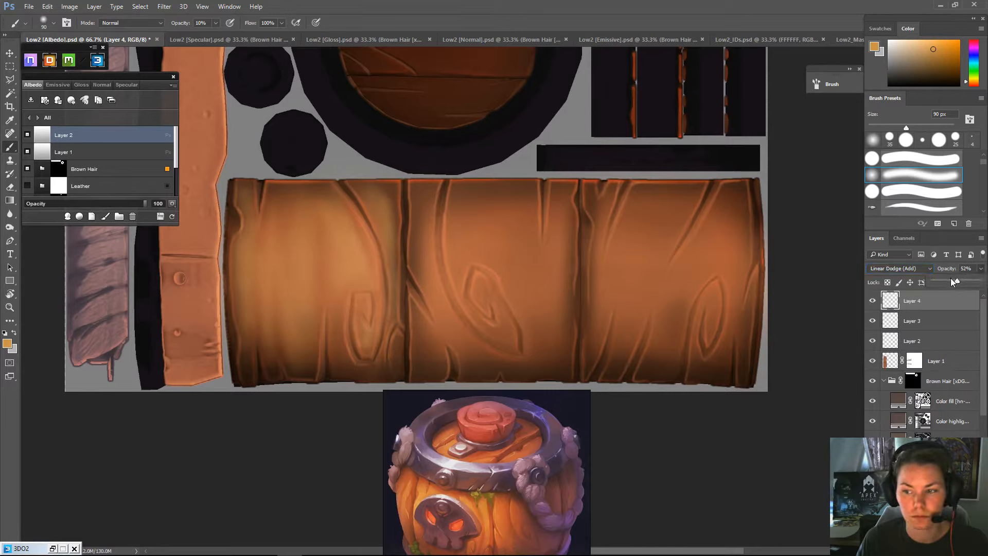
{"action": "left_click_drag", "start_coordinate": [950, 278], "coordinate": [944, 279]}
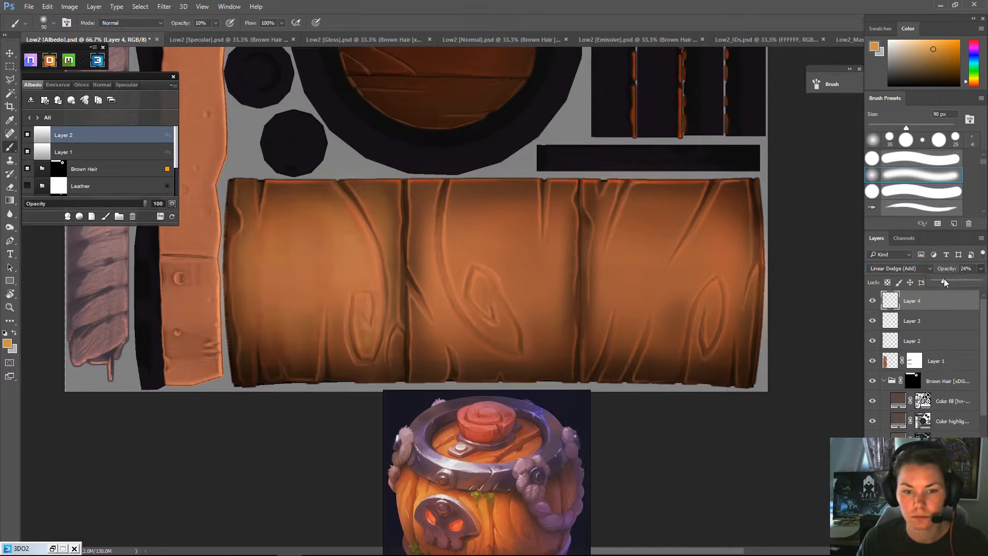
{"action": "left_click", "coordinate": [963, 361]}
{"action": "left_click", "coordinate": [963, 361]}
{"action": "left_click", "coordinate": [930, 301]}
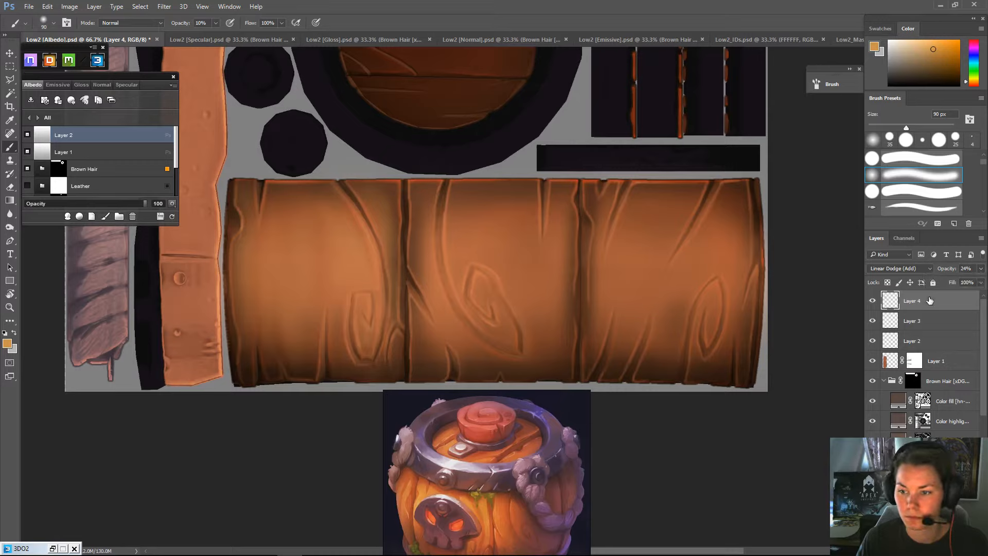
- Collapse the expanded Brown Hair group, copy the wood planks' group mask, and select Layer 3
{"action": "left_click", "coordinate": [884, 381]}
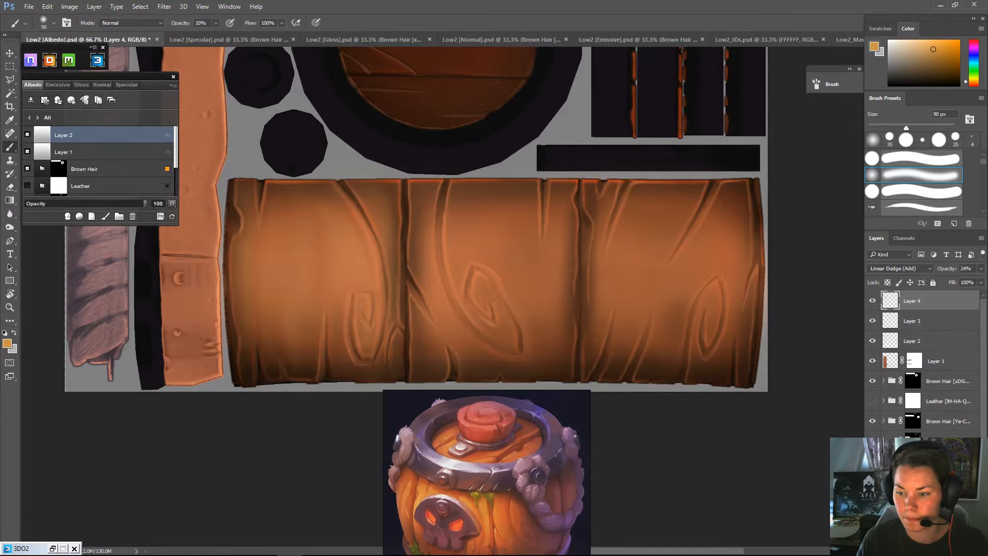
{"action": "left_click", "coordinate": [914, 434], "text": "alt"}
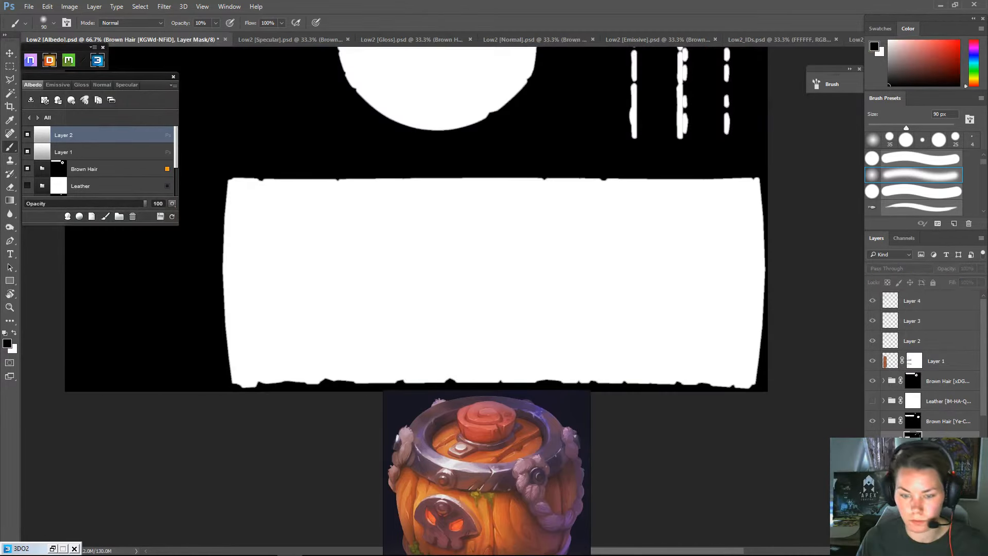
{"action": "left_click", "coordinate": [930, 320]}
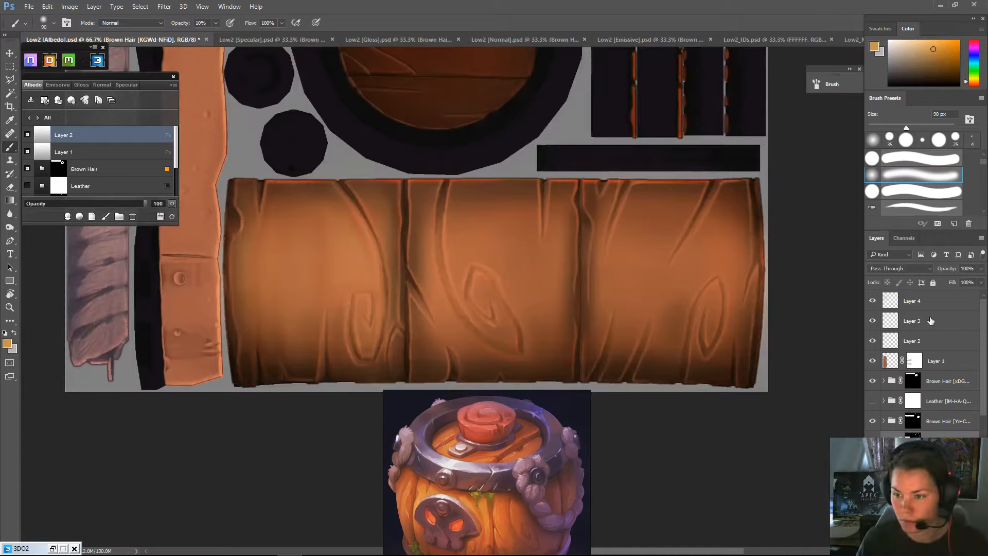
- Add a Solid Color fill layer beneath Layer 4 with the muted tan colour #b78f5b
{"action": "left_click", "coordinate": [926, 547]}
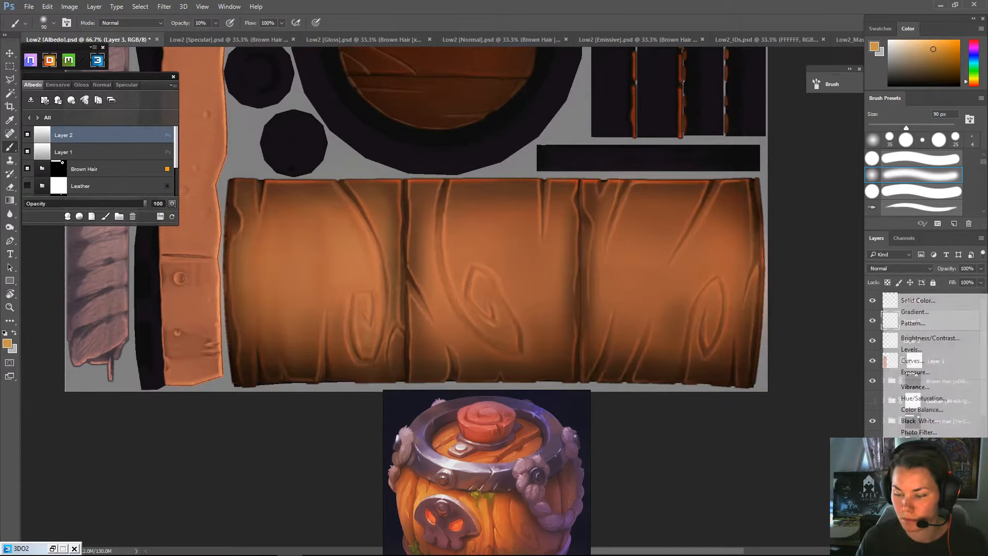
{"action": "left_click", "coordinate": [936, 304]}
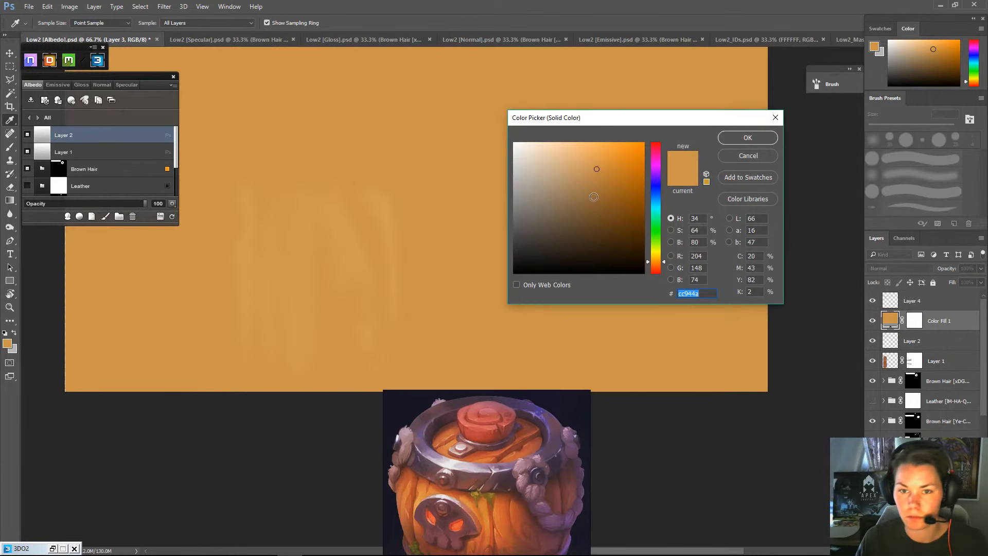
{"action": "left_click_drag", "start_coordinate": [597, 169], "coordinate": [580, 179]}
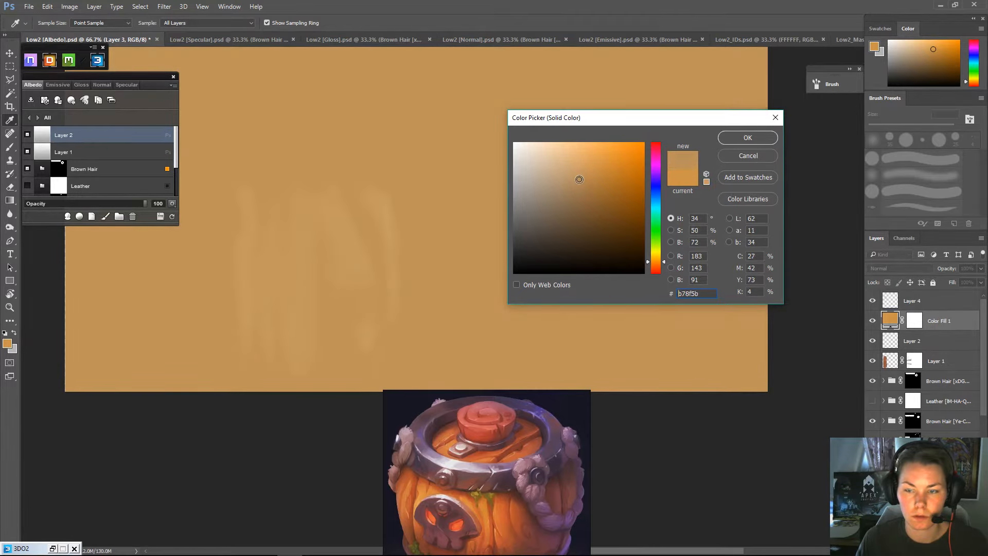
{"action": "left_click", "coordinate": [747, 137]}
- Paste the copied wood mask into Color Fill 1's layer mask and return to the normal canvas view with the mask active
{"action": "left_click", "coordinate": [915, 323]}
{"action": "key", "text": "ctrl+v"}
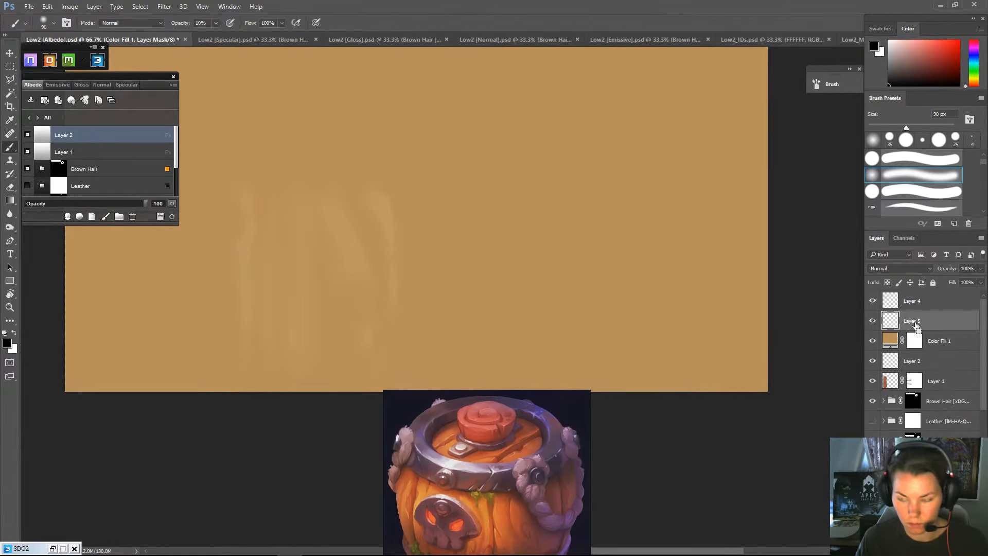
{"action": "key", "text": "ctrl+z"}
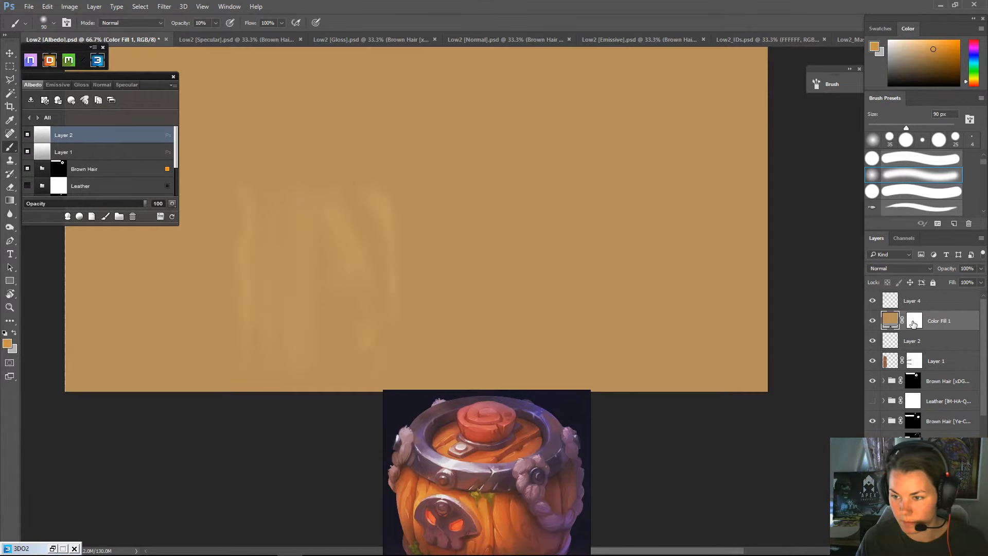
{"action": "left_click", "coordinate": [913, 323], "text": "alt"}
{"action": "key", "text": "ctrl+v"}
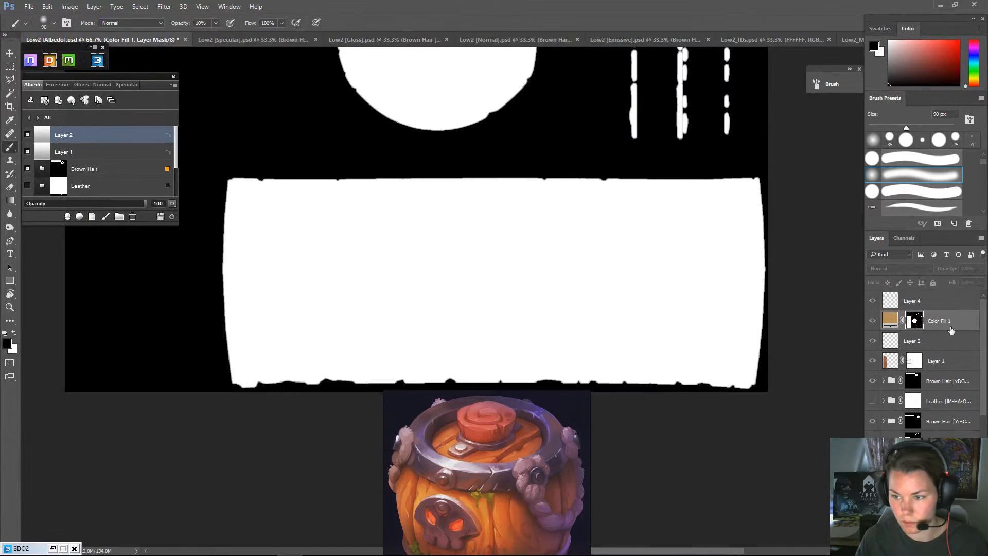
{"action": "left_click", "coordinate": [914, 323], "text": "alt"}
{"action": "left_click", "coordinate": [914, 322]}
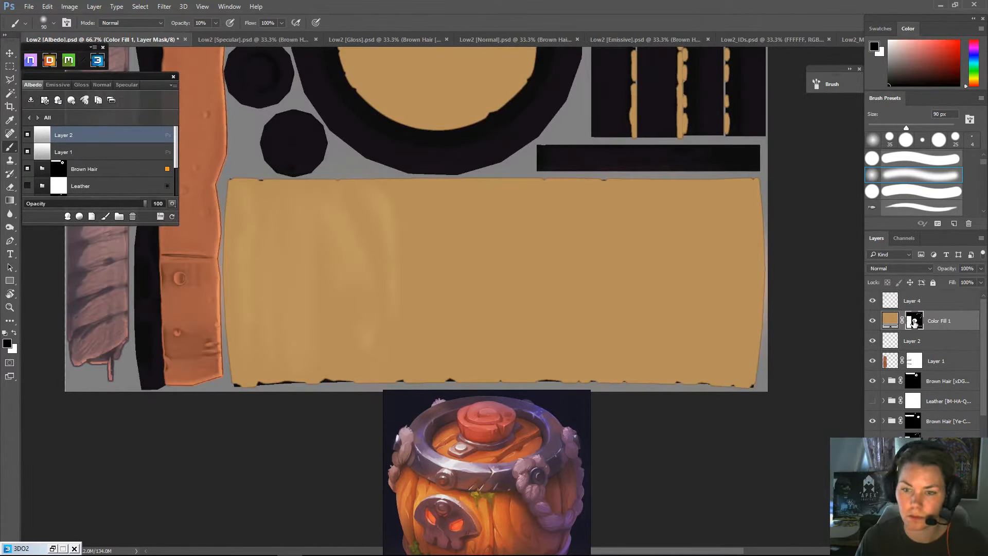
- Lower Color Fill 1 to 40% opacity with Layer 4 hidden, and try inverting the fill's mask
{"action": "left_click", "coordinate": [980, 268]}
{"action": "left_click_drag", "start_coordinate": [982, 281], "coordinate": [952, 282]}
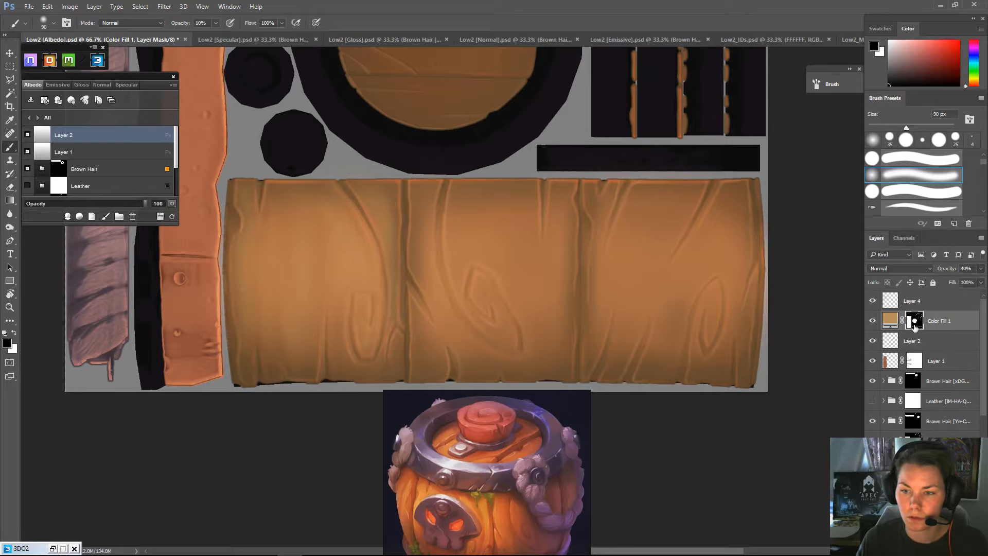
{"action": "left_click", "coordinate": [873, 301]}
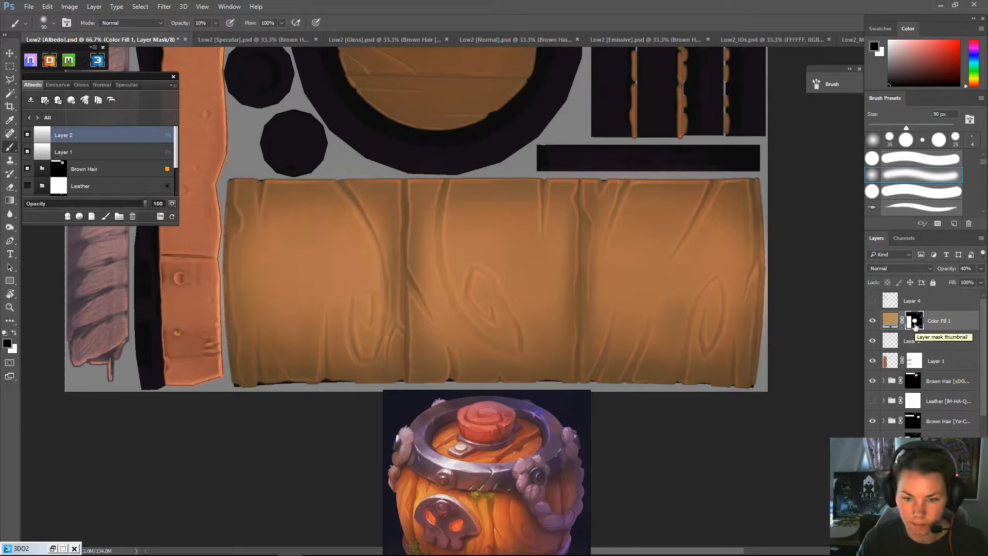
{"action": "left_click", "coordinate": [915, 322], "text": "shift"}
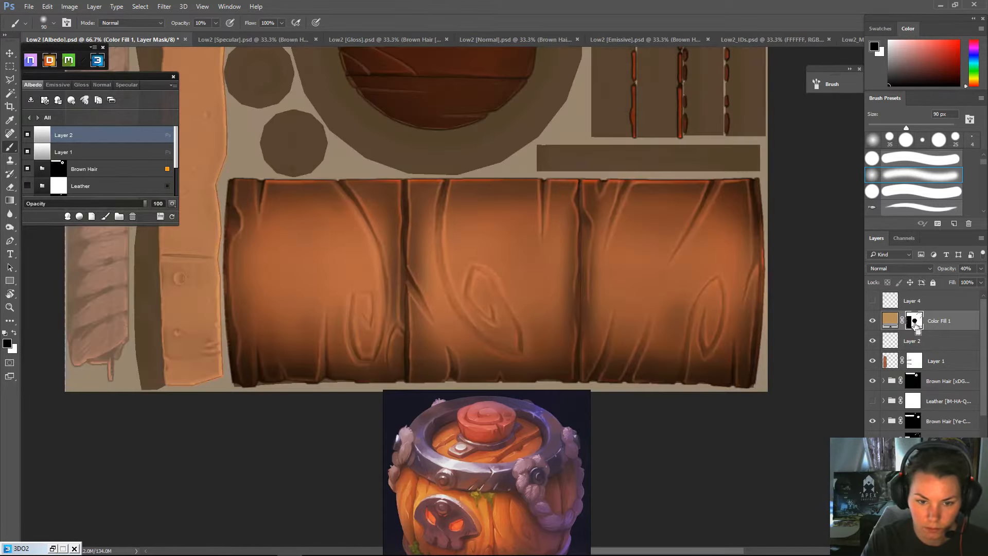
{"action": "left_click", "coordinate": [914, 323], "text": "shift"}
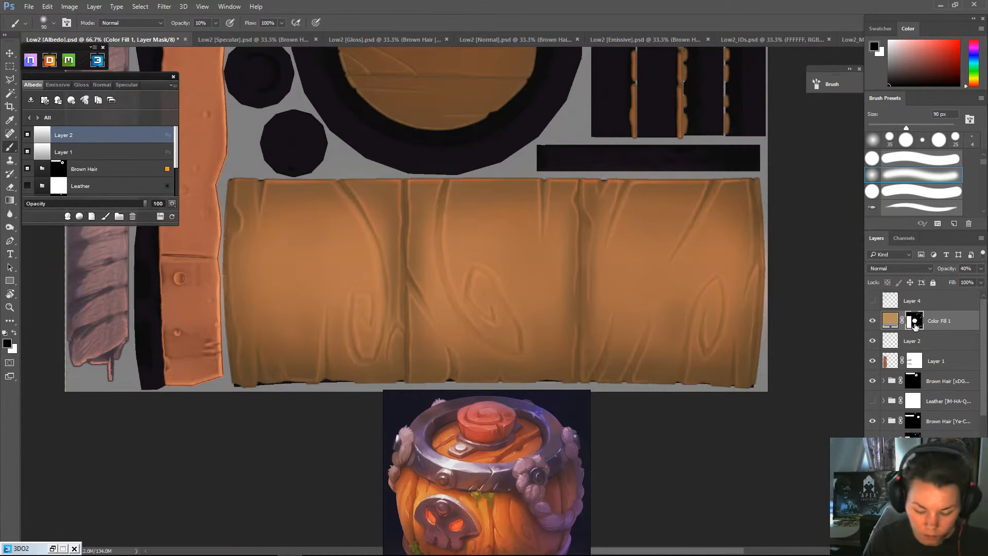
- Mask Color Fill 1 off the seam between the left and middle planks with a black hard round brush at 40 px
{"action": "key", "text": "x"}
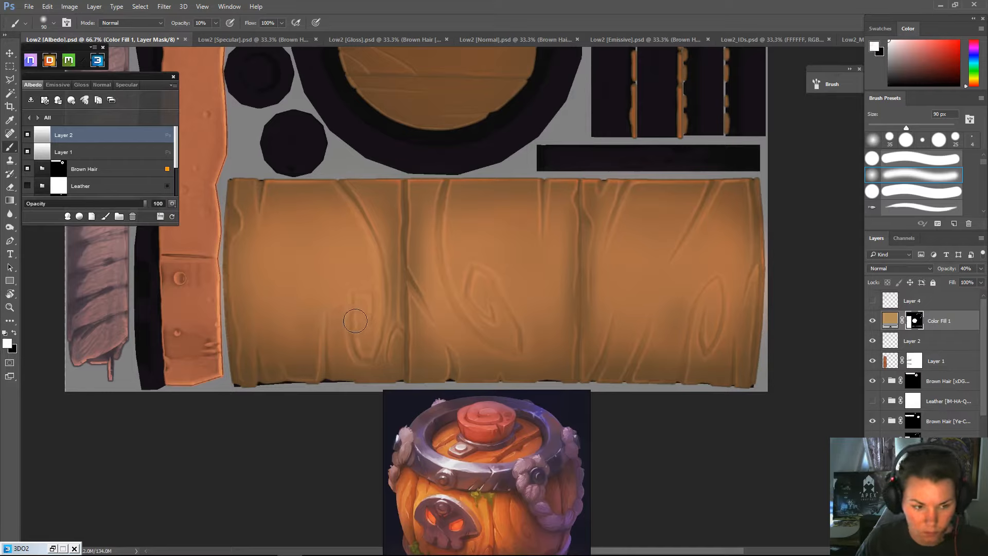
{"action": "left_click", "coordinate": [909, 192]}
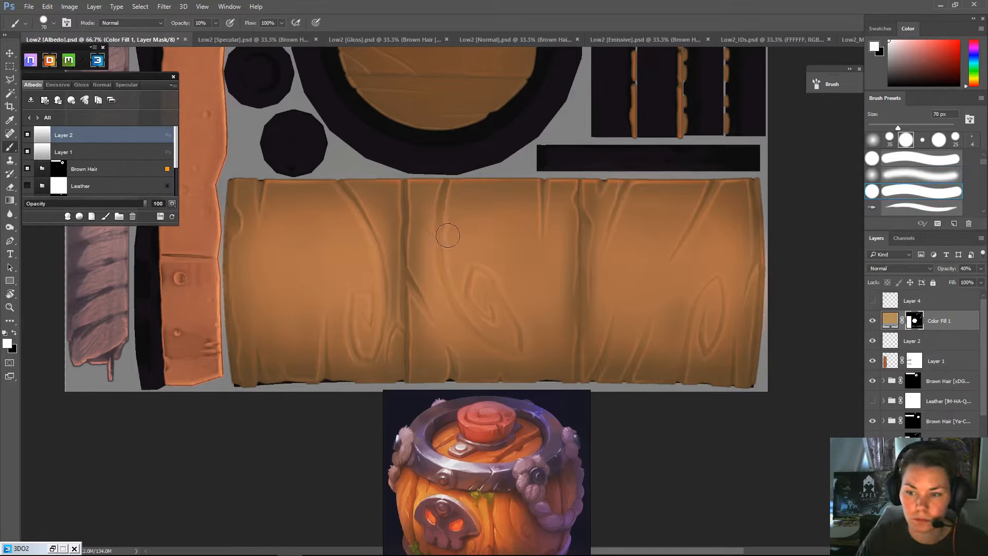
{"action": "key", "text": "bracketleft"}
{"action": "key", "text": "bracketleft"}
{"action": "key", "text": "bracketleft"}
{"action": "key", "text": "bracketleft"}
{"action": "key", "text": "bracketleft"}
{"action": "key", "text": "x"}
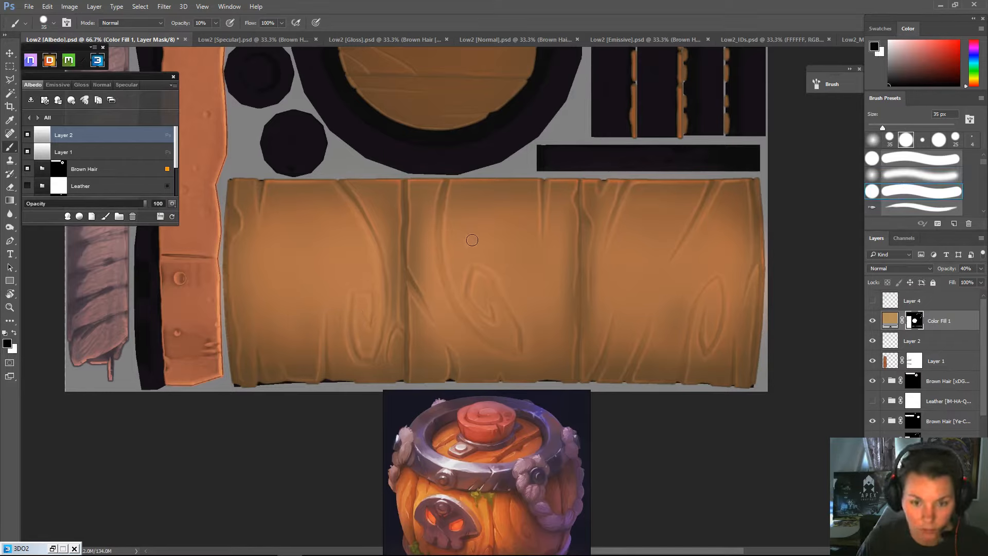
{"action": "key", "text": "bracketright"}
{"action": "key", "text": "bracketright"}
{"action": "key", "text": "bracketright"}
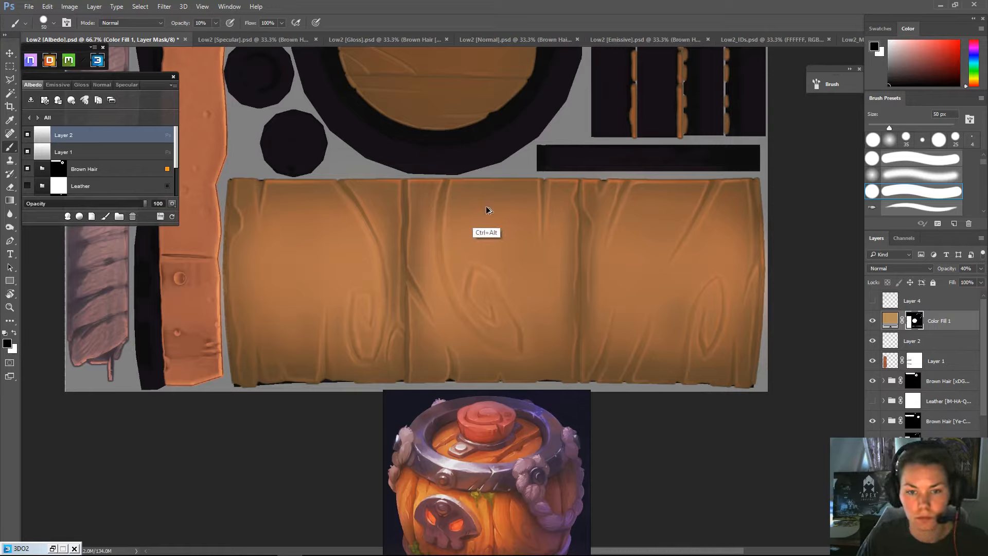
{"action": "key", "text": "bracketleft"}
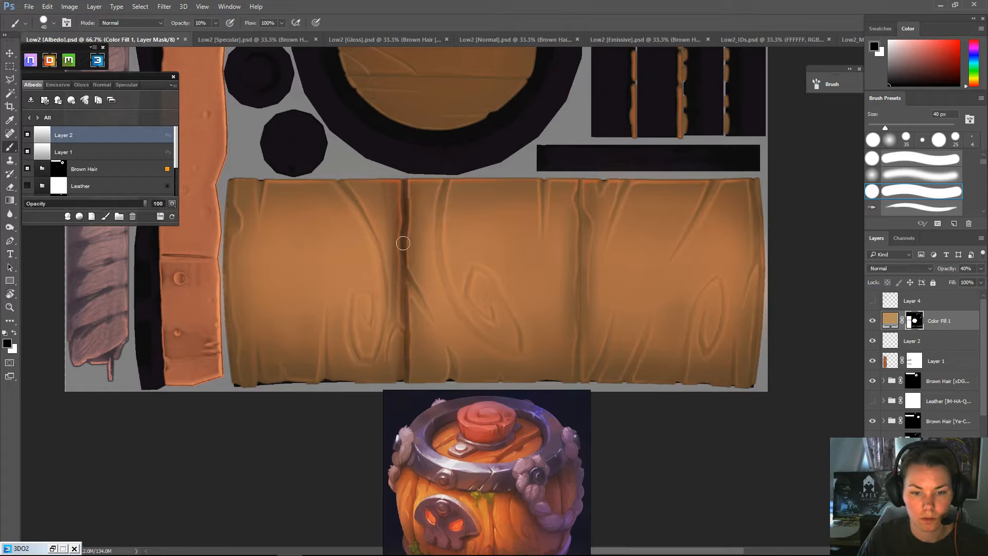
- Mask the fill off the seam's lower part and the diagonal crack branching from it, ending with a 25 px brush
{"action": "key", "text": "bracketleft"}
{"action": "key", "text": "bracketleft"}
{"action": "key", "text": "bracketleft"}
{"action": "key", "text": "bracketright"}
{"action": "key", "text": "bracketright"}
{"action": "key", "text": "bracketright"}
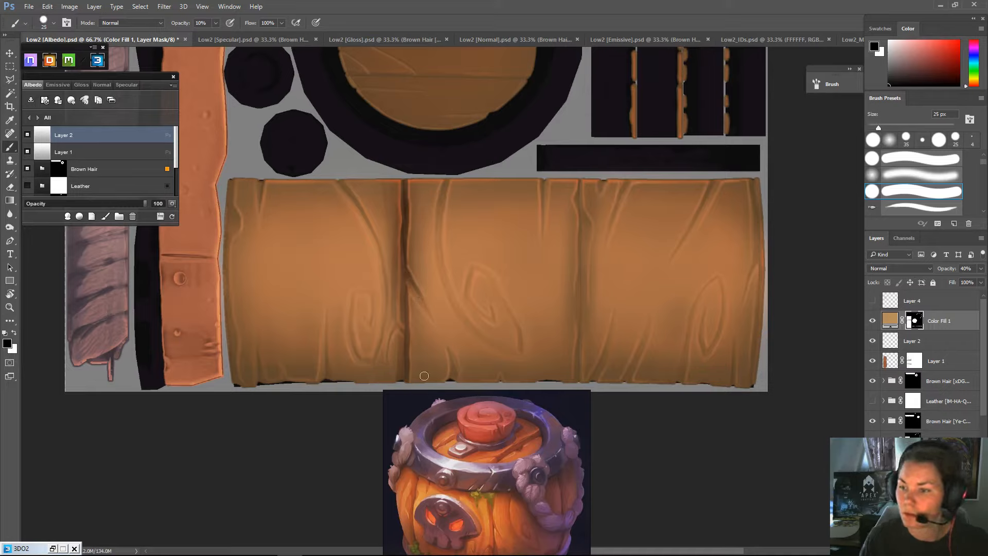
- Set Color Fill 1 to Linear Dodge (Add) blending and change its fill colour to #ac7f45, keeping it unrasterized
{"action": "left_click", "coordinate": [952, 322]}
{"action": "left_click", "coordinate": [890, 267]}
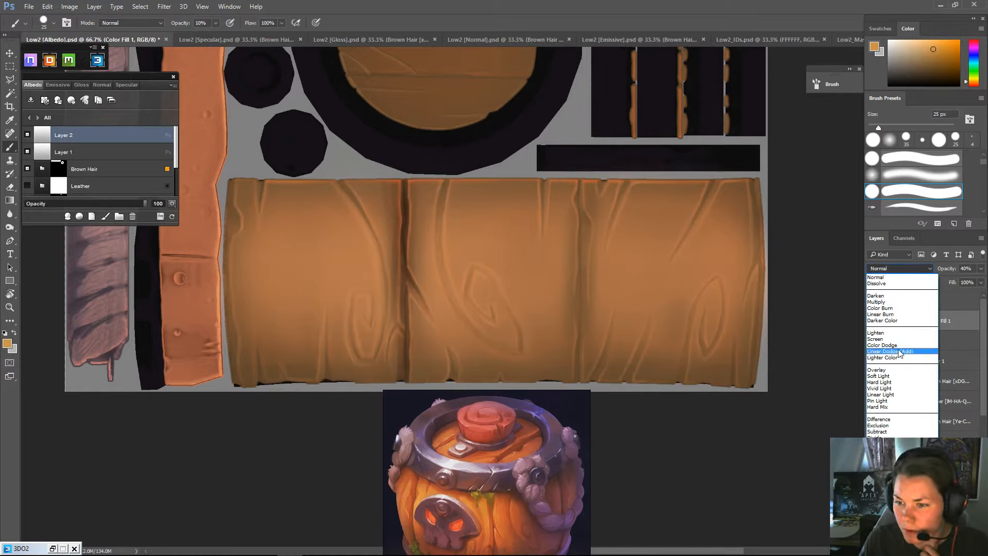
{"action": "left_click", "coordinate": [898, 351]}
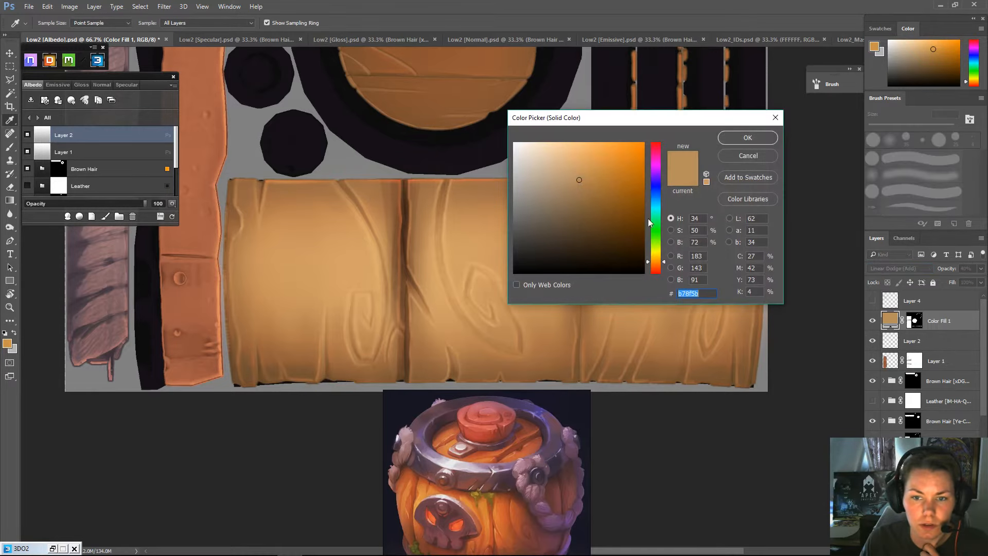
{"action": "left_click_drag", "start_coordinate": [581, 177], "coordinate": [592, 185]}
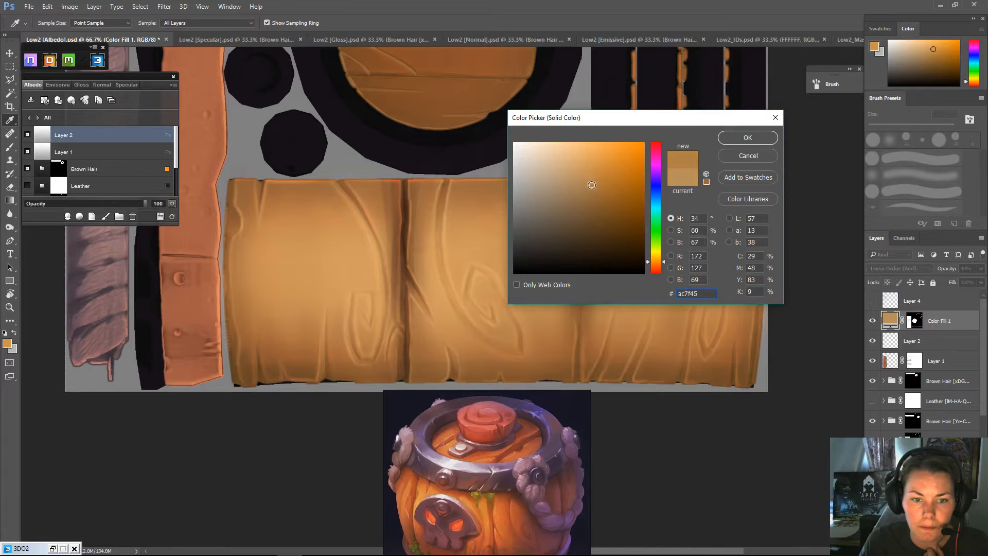
{"action": "left_click", "coordinate": [748, 137]}
{"action": "key", "text": "b"}
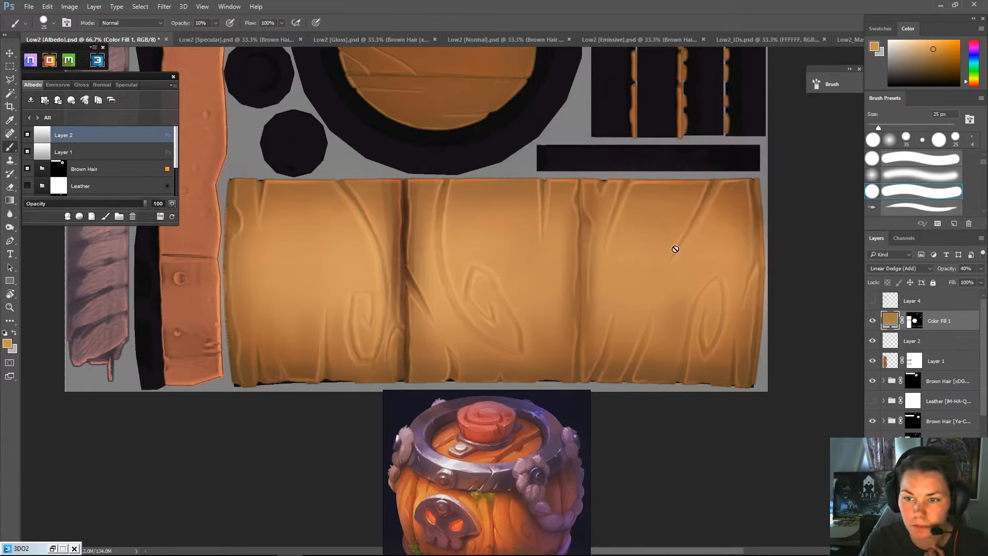
{"action": "left_click", "coordinate": [802, 237]}
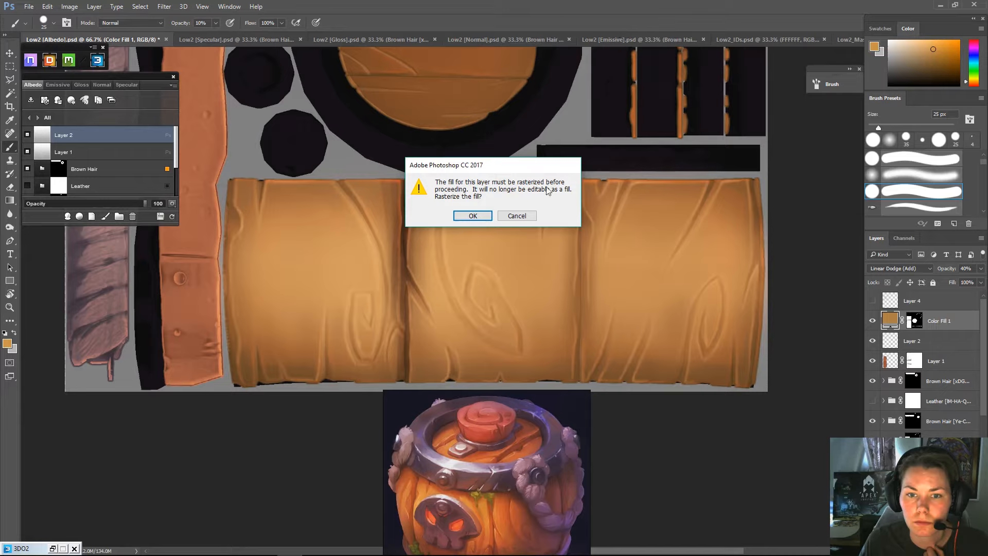
{"action": "left_click", "coordinate": [530, 215]}
- Deepen the masking along the left-middle plank seam on Color Fill 1's mask with black strokes, adjusting the brush to 20 and 25 px
{"action": "left_click", "coordinate": [914, 321]}
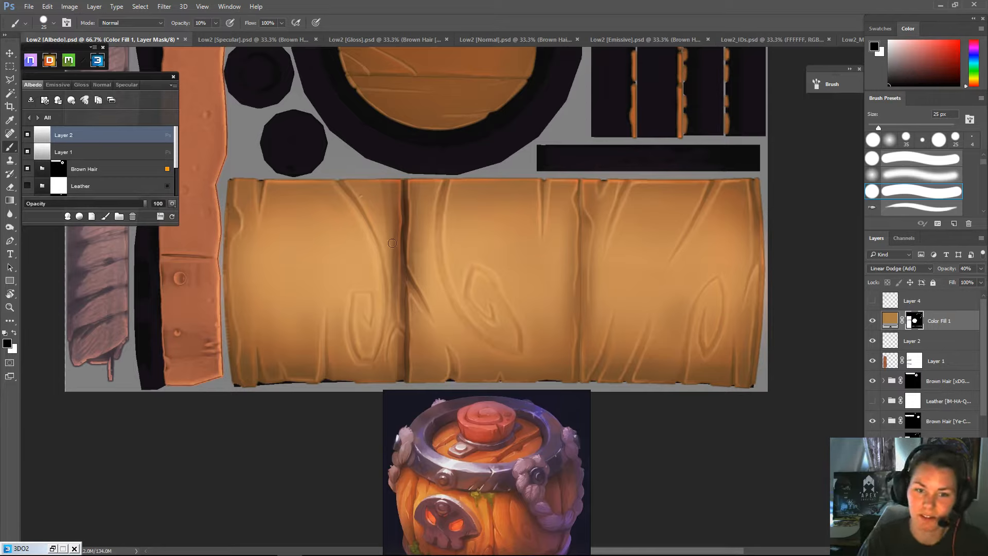
{"action": "key", "text": "]"}
{"action": "key", "text": "]"}
{"action": "key", "text": "]"}
{"action": "key", "text": "["}
{"action": "key", "text": "["}
{"action": "key", "text": "["}
{"action": "key", "text": "["}
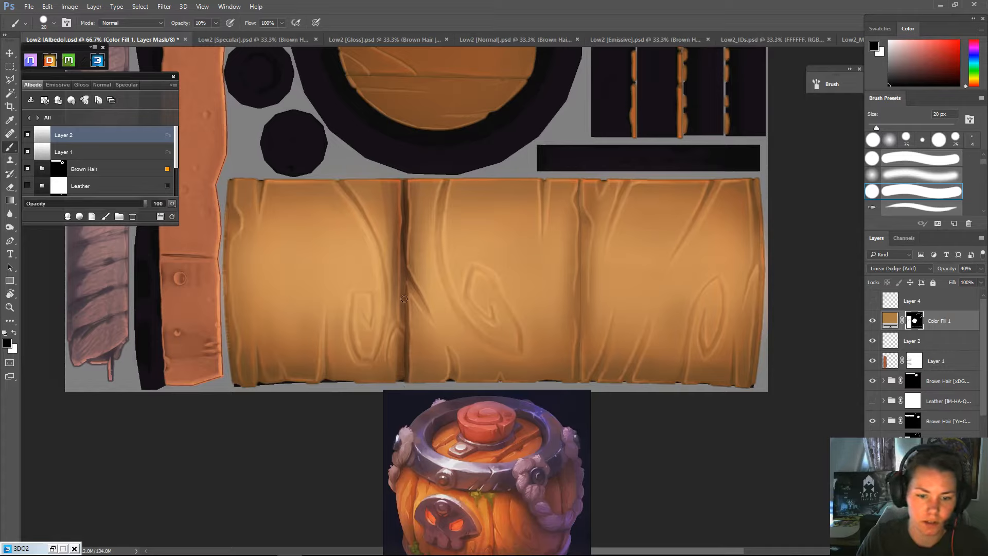
{"action": "key", "text": "bracketright"}
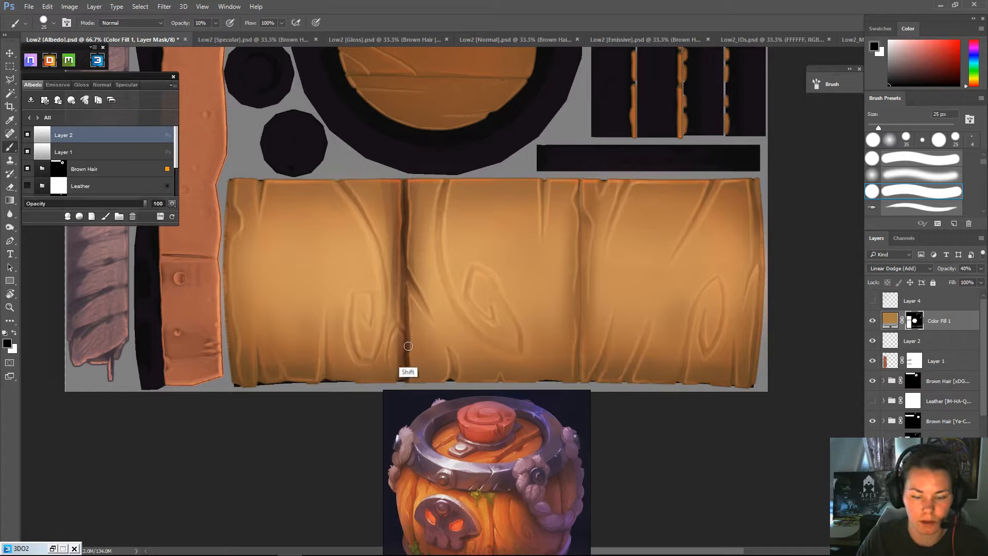
- Move the barrel reference image so it sits below the left plank, clear of the texture
{"action": "left_click_drag", "start_coordinate": [406, 398], "coordinate": [405, 325]}
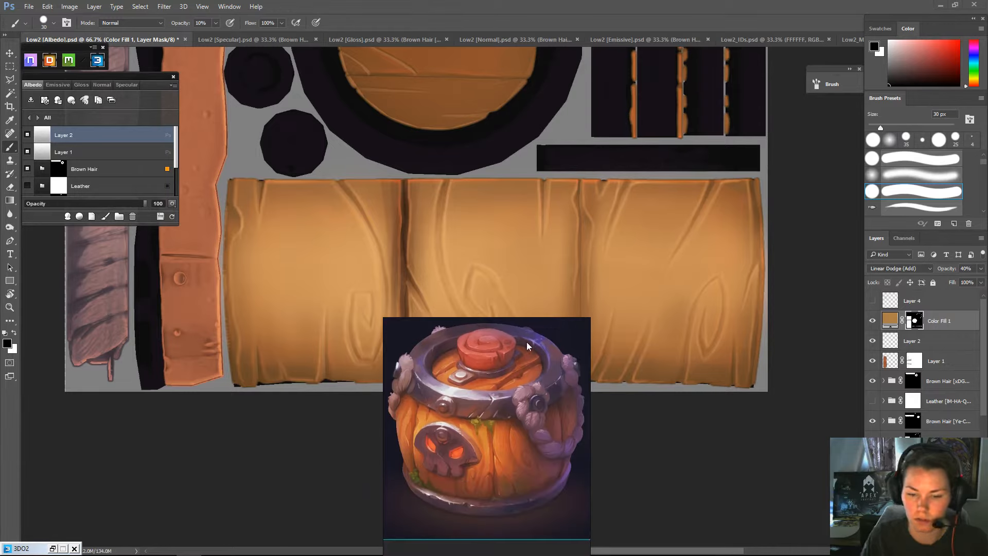
{"action": "left_click_drag", "start_coordinate": [511, 317], "coordinate": [508, 372]}
{"action": "left_click_drag", "start_coordinate": [523, 418], "coordinate": [323, 449]}
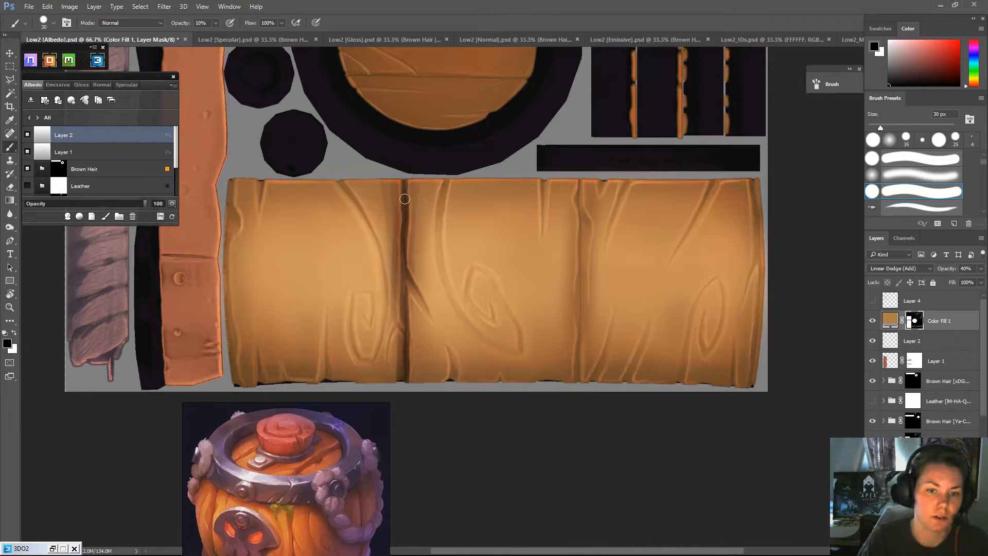
- Mask the fill off the diagonal crack beside the left-middle seam with a 10 px brush at 70% opacity
{"action": "key", "text": "bracketleft"}
{"action": "key", "text": "bracketleft"}
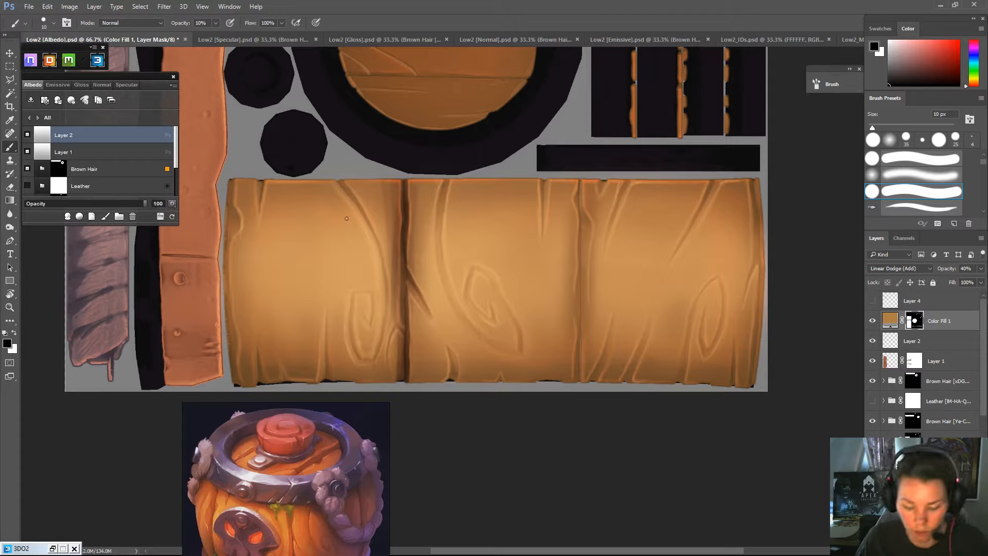
{"action": "left_click_drag", "start_coordinate": [405, 274], "coordinate": [429, 312]}
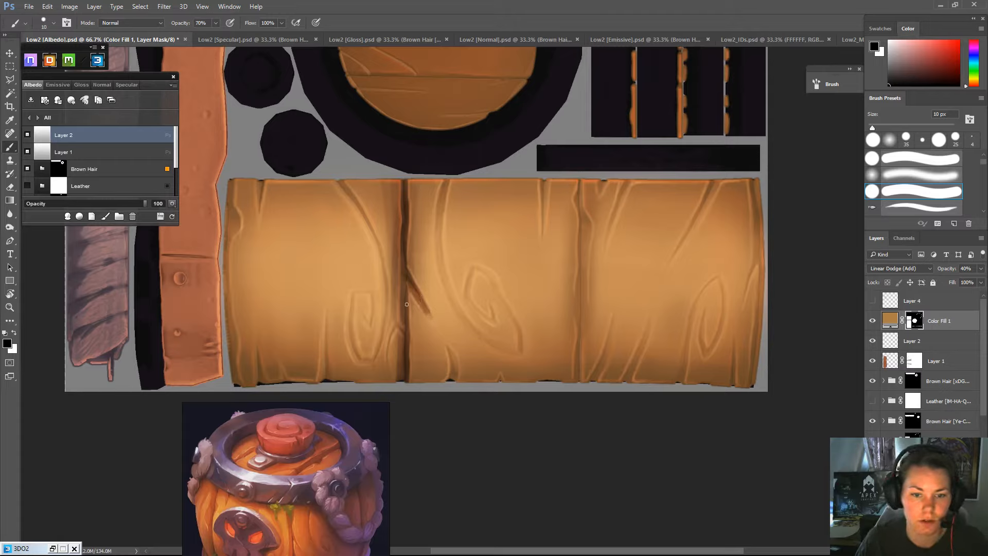
- Mask the fill off the short crack at the middle plank's lower edge with black strokes at 70% and 20% opacity
{"action": "left_click_drag", "start_coordinate": [449, 382], "coordinate": [454, 366]}
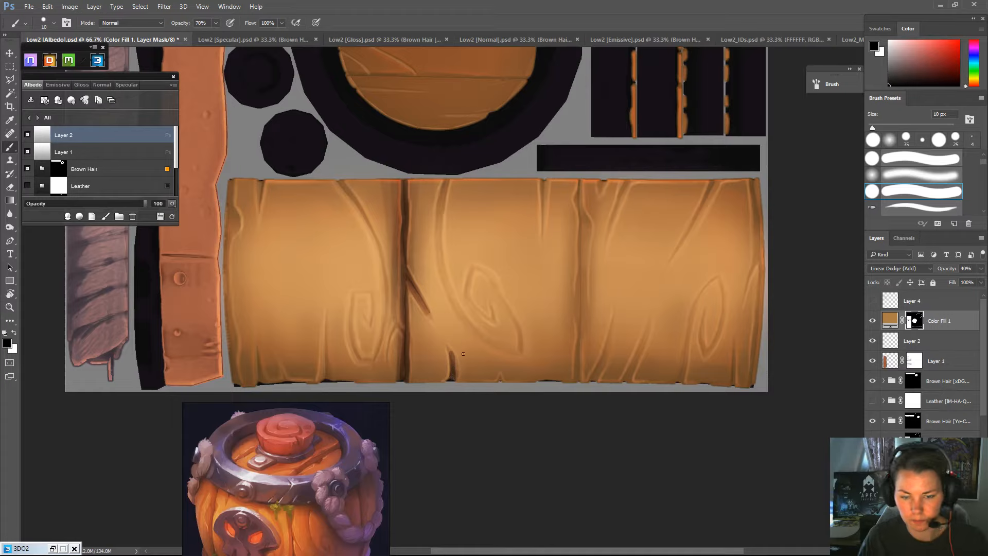
{"action": "key", "text": "bracketright"}
{"action": "key", "text": "bracketright"}
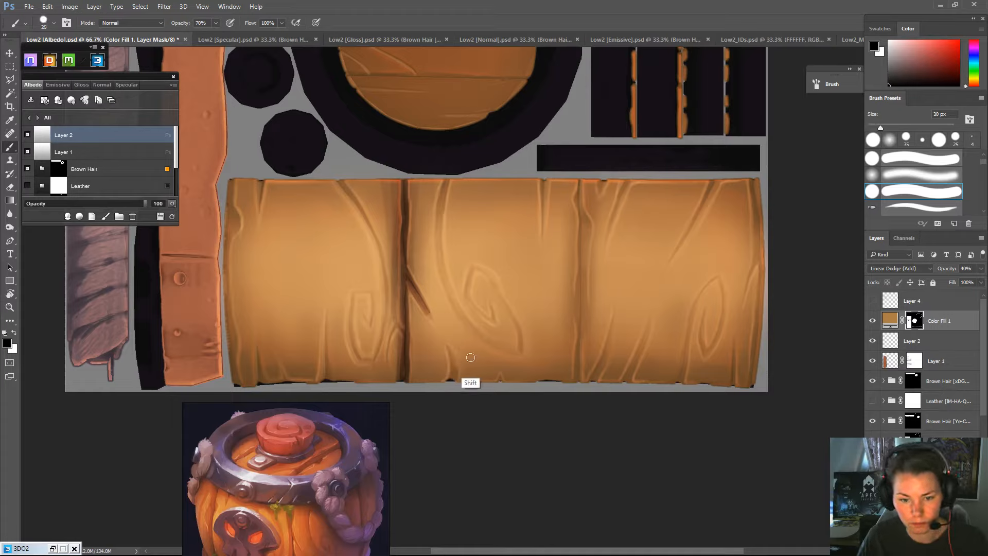
{"action": "key", "text": "bracketleft"}
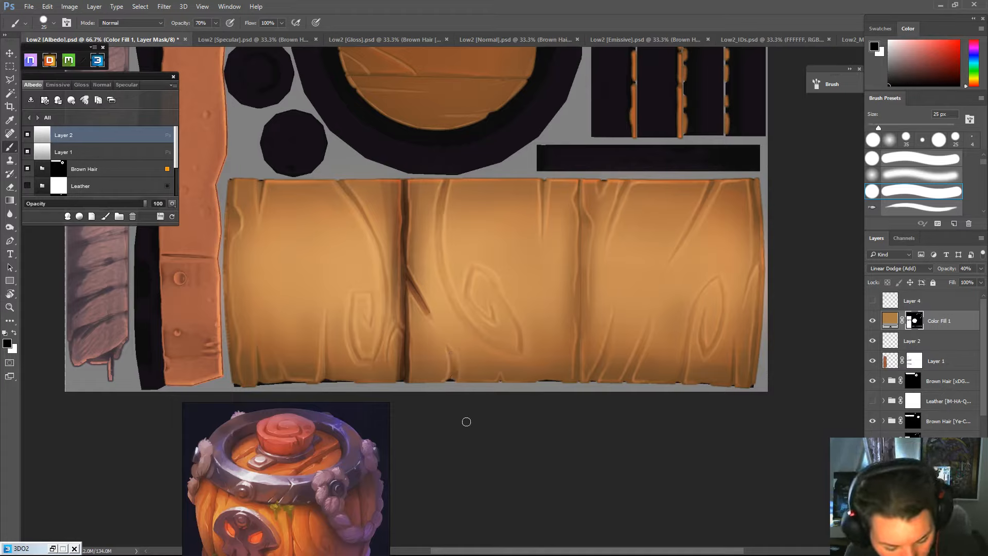
{"action": "key", "text": "2"}
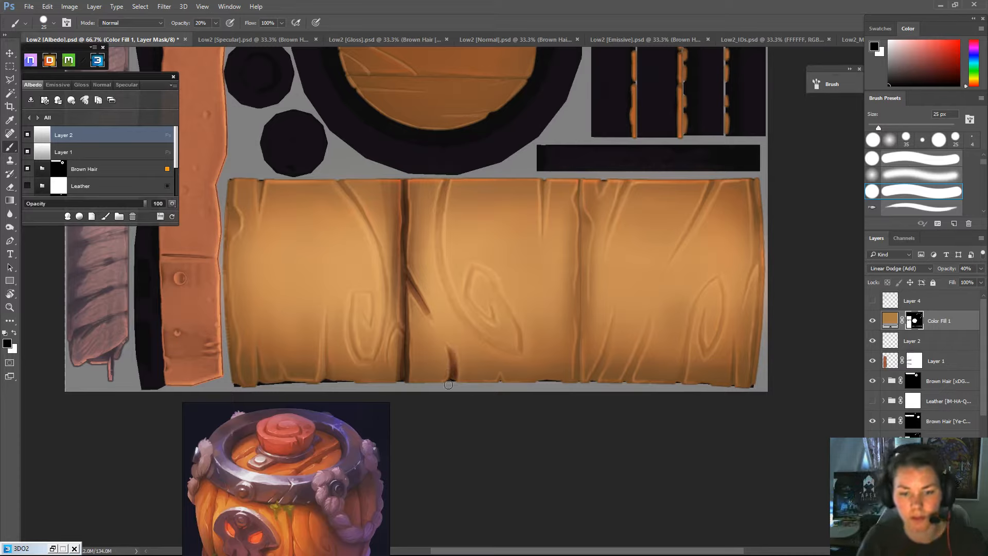
{"action": "key", "text": "bracketleft"}
{"action": "key", "text": "bracketleft"}
{"action": "key", "text": "bracketleft"}
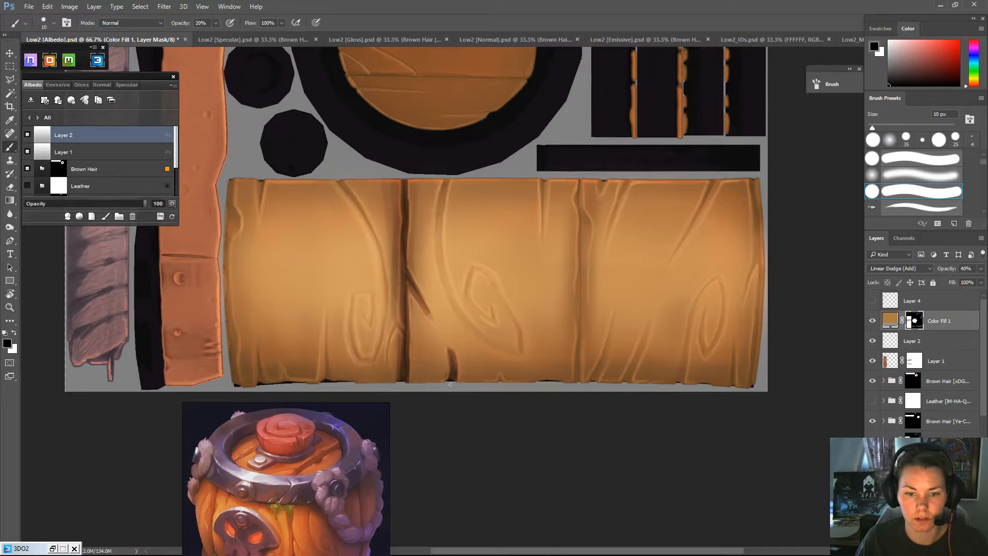
- Darken the long curved groove and its pointed lower tip on the middle plank with black mask strokes at 10% opacity
{"action": "key", "text": "bracketright"}
{"action": "key", "text": "bracketright"}
{"action": "key", "text": "bracketright"}
{"action": "key", "text": "1"}
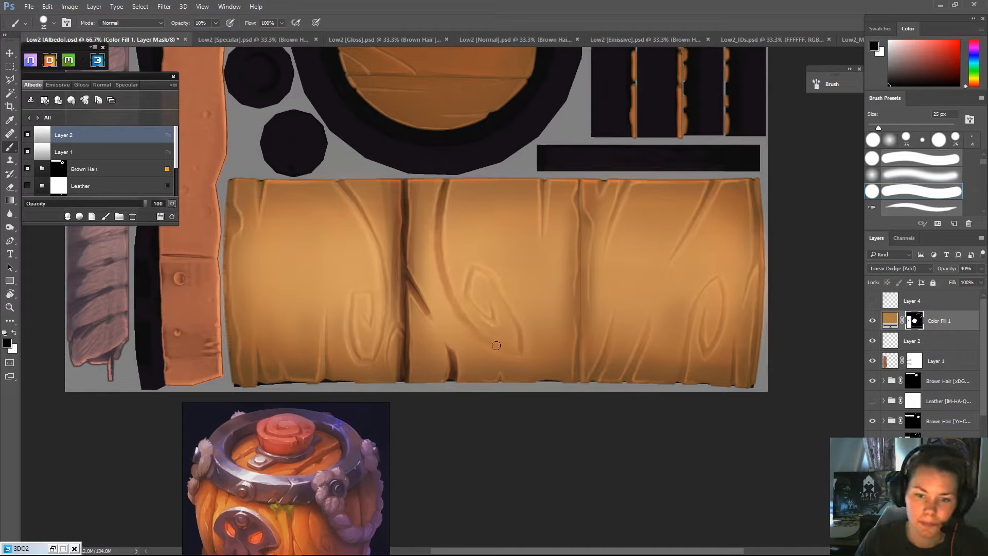
{"action": "left_click_drag", "start_coordinate": [510, 350], "coordinate": [521, 352]}
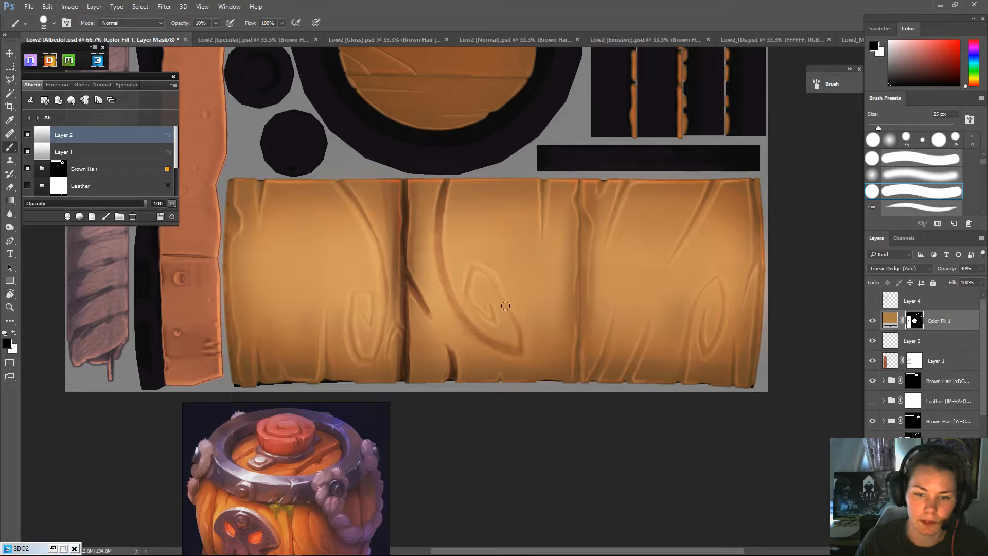
{"action": "key", "text": "bracketleft"}
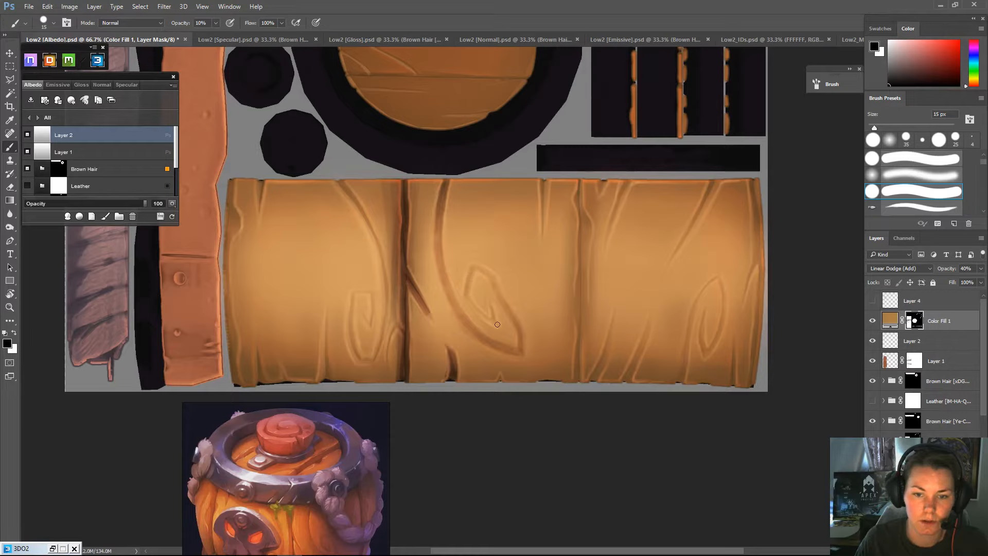
{"action": "key", "text": "bracketright"}
{"action": "key", "text": "bracketright"}
{"action": "key", "text": "bracketright"}
{"action": "key", "text": "bracketright"}
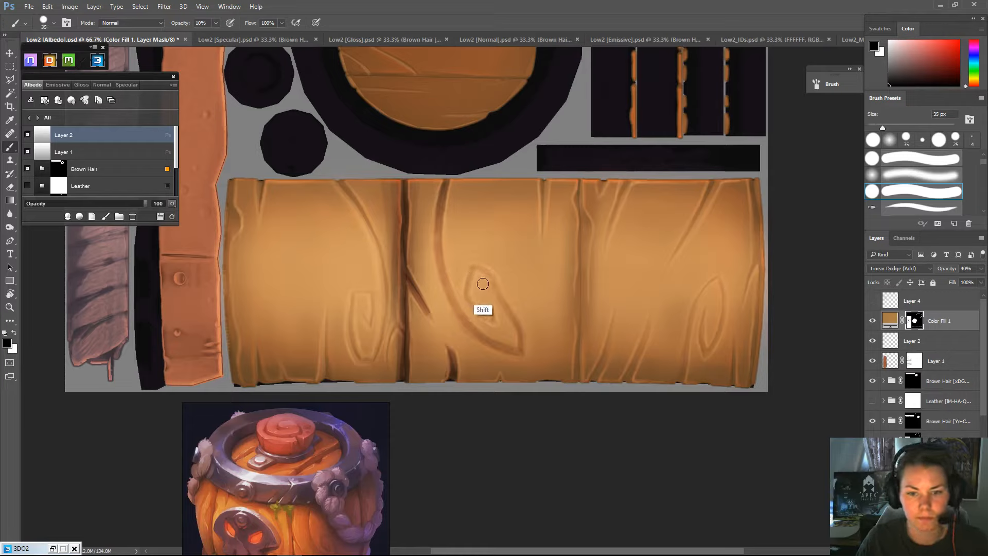
{"action": "left_click_drag", "start_coordinate": [448, 180], "coordinate": [439, 238]}
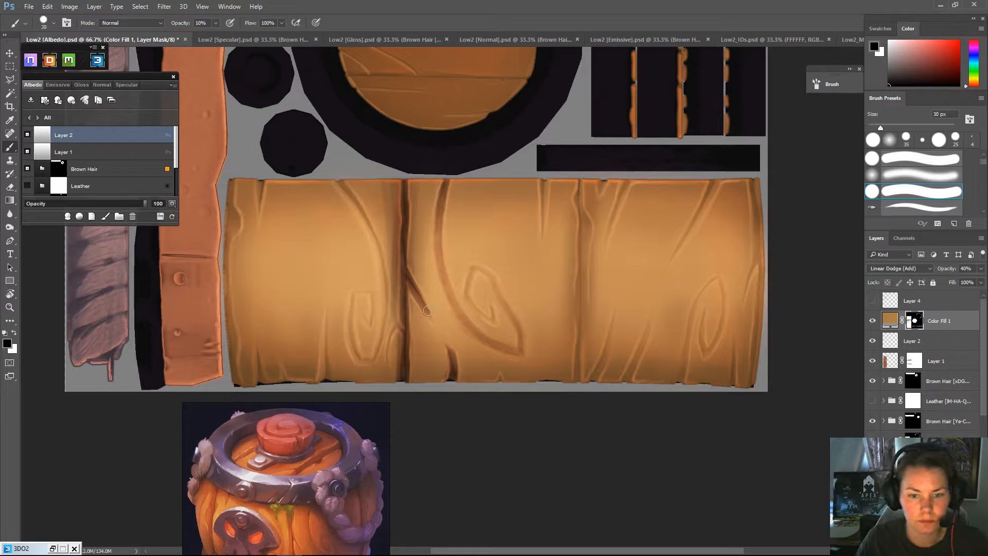
- Extend and deepen the masking of the diagonal crack beside the left-middle seam at 20% opacity, varying the brush between 20 and 45 px
{"action": "key", "text": "bracketleft"}
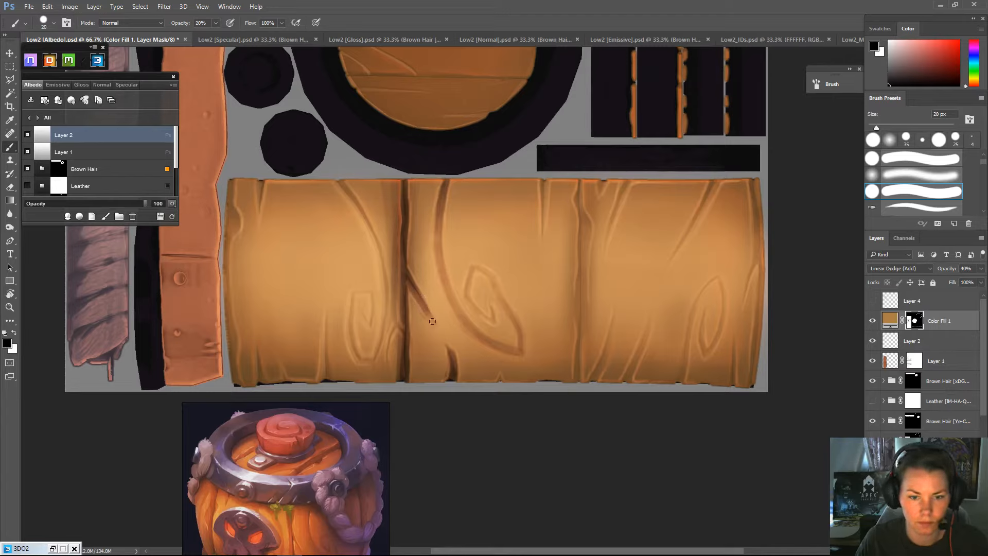
{"action": "key", "text": "bracketright"}
{"action": "key", "text": "bracketright"}
{"action": "key", "text": "bracketright"}
{"action": "key", "text": "bracketright"}
{"action": "key", "text": "bracketright"}
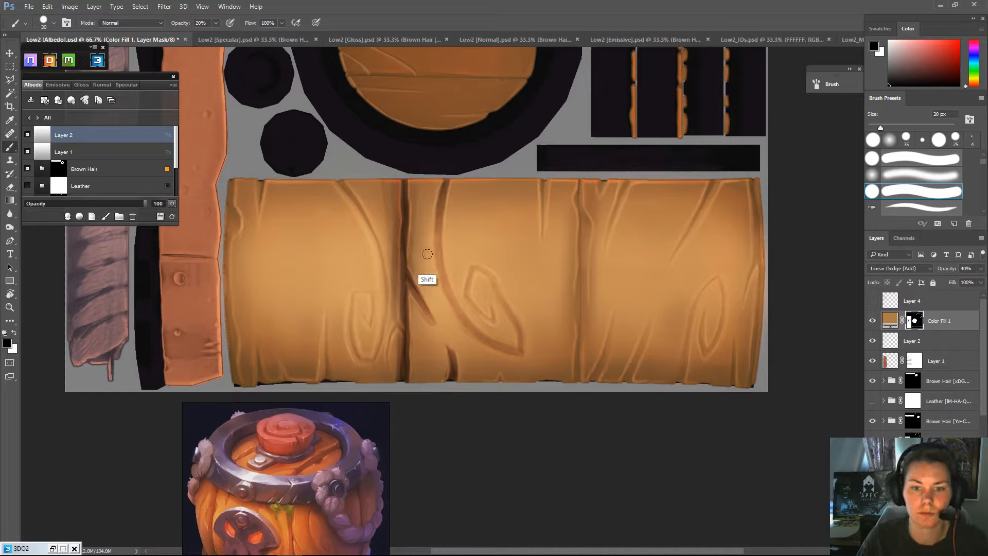
{"action": "key", "text": "bracketleft"}
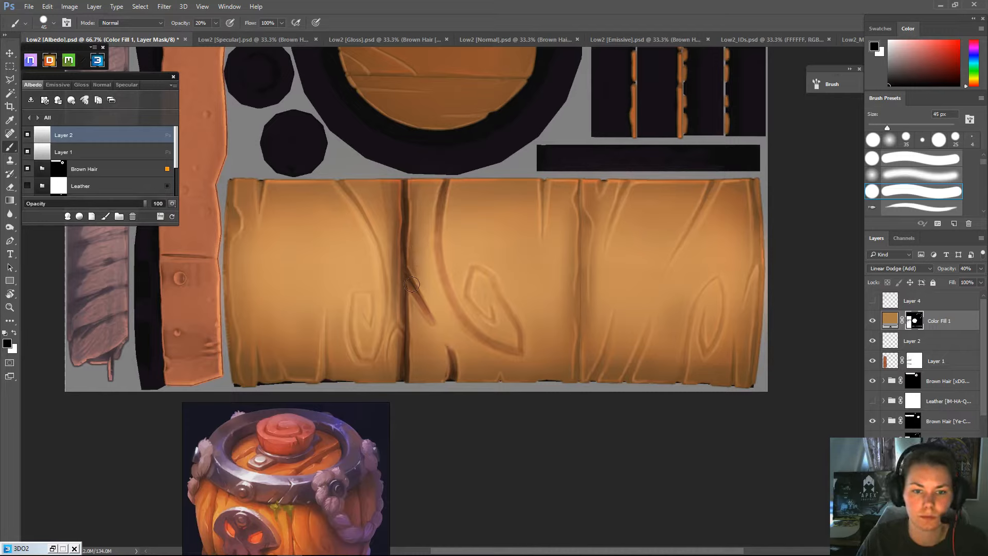
{"action": "key", "text": "bracketleft"}
{"action": "key", "text": "bracketleft"}
{"action": "key", "text": "bracketleft"}
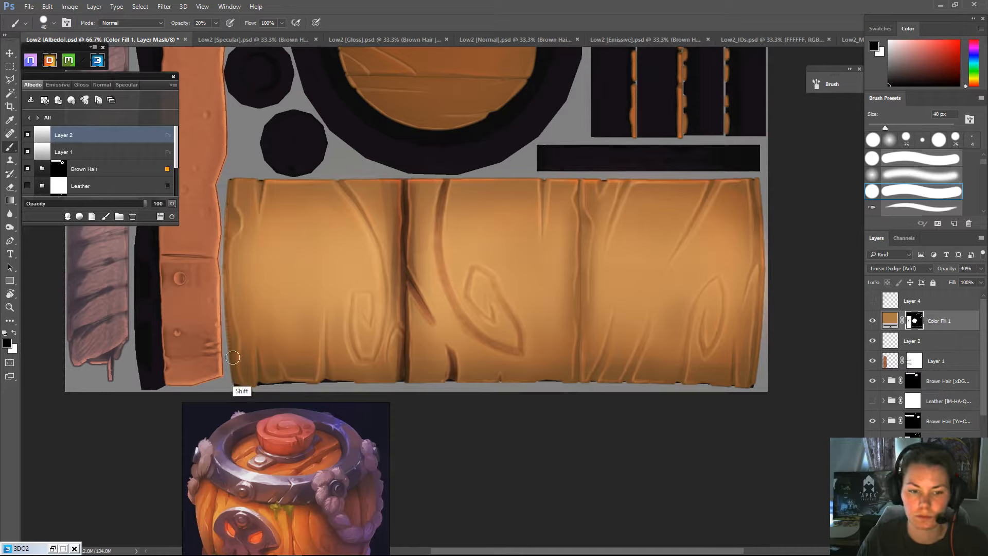
- Enlarge the brush to 175 px, try a hard-edged mask stroke along the planks' lower edge, and undo it
{"action": "key", "text": "bracketright"}
{"action": "key", "text": "bracketright"}
{"action": "key", "text": "bracketright"}
{"action": "key", "text": "bracketright"}
{"action": "key", "text": "bracketright"}
{"action": "key", "text": "bracketright"}
{"action": "key", "text": "bracketright"}
{"action": "key", "text": "bracketright"}
{"action": "key", "text": "bracketright"}
{"action": "key", "text": "bracketright"}
{"action": "key", "text": "bracketright"}
{"action": "key", "text": "bracketright"}
{"action": "key", "text": "bracketright"}
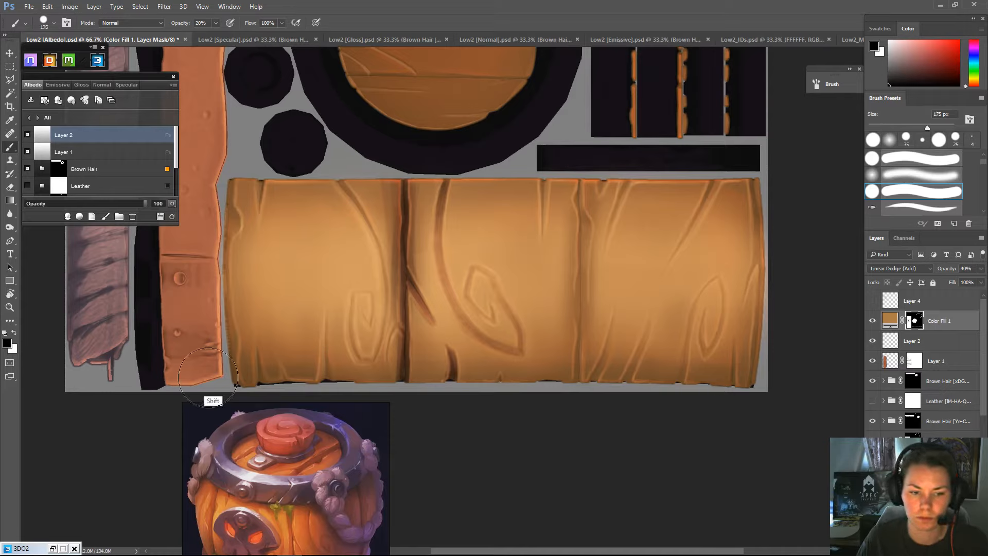
{"action": "left_click_drag", "start_coordinate": [588, 382], "coordinate": [765, 394]}
{"action": "key", "text": "ctrl+z"}
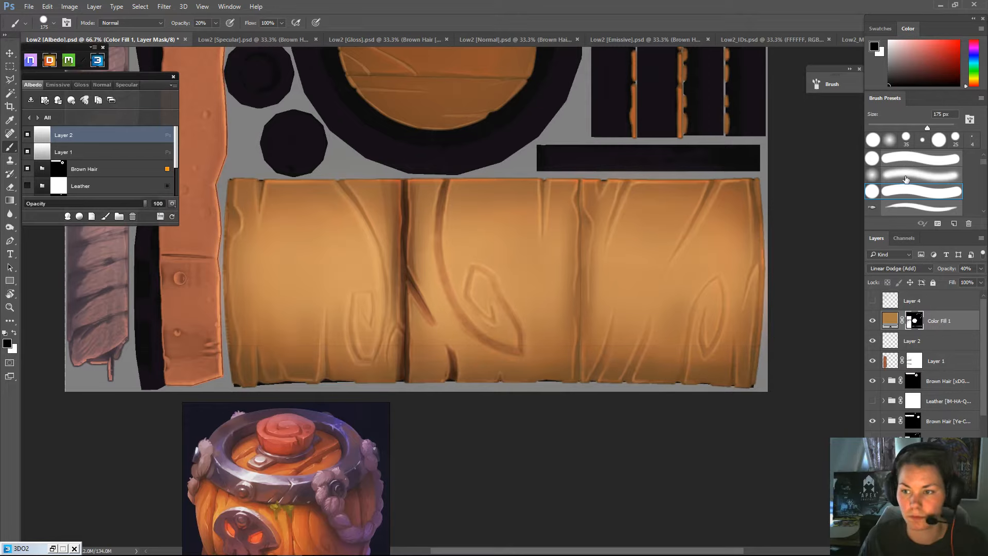
- Fade the fill out along the planks' lower edge with the soft round brush at 175 px and 20% opacity, declining Sticky Keys
{"action": "left_click", "coordinate": [905, 175]}
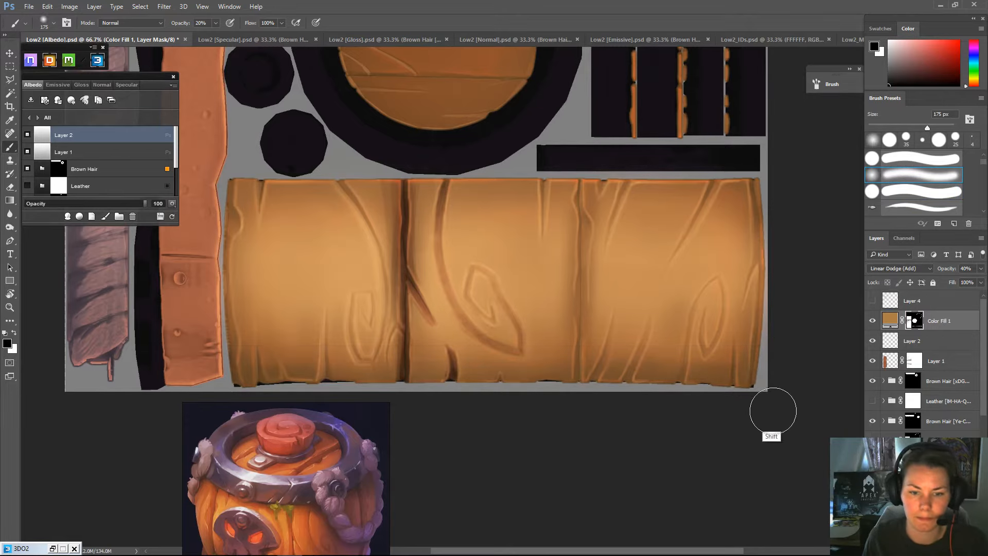
{"action": "left_click", "coordinate": [247, 387], "text": "shift"}
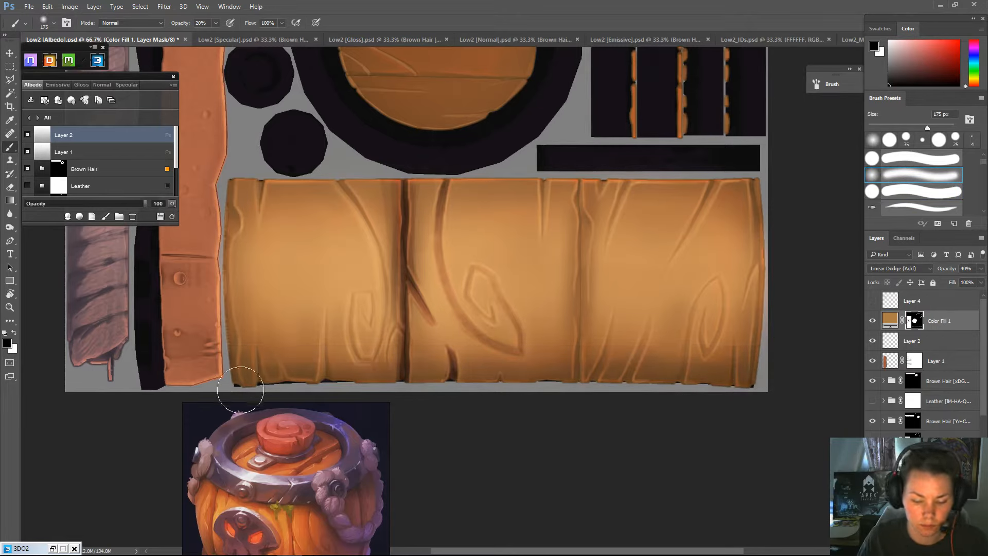
{"action": "left_click", "coordinate": [220, 380]}
{"action": "left_click", "coordinate": [829, 426], "text": "shift"}
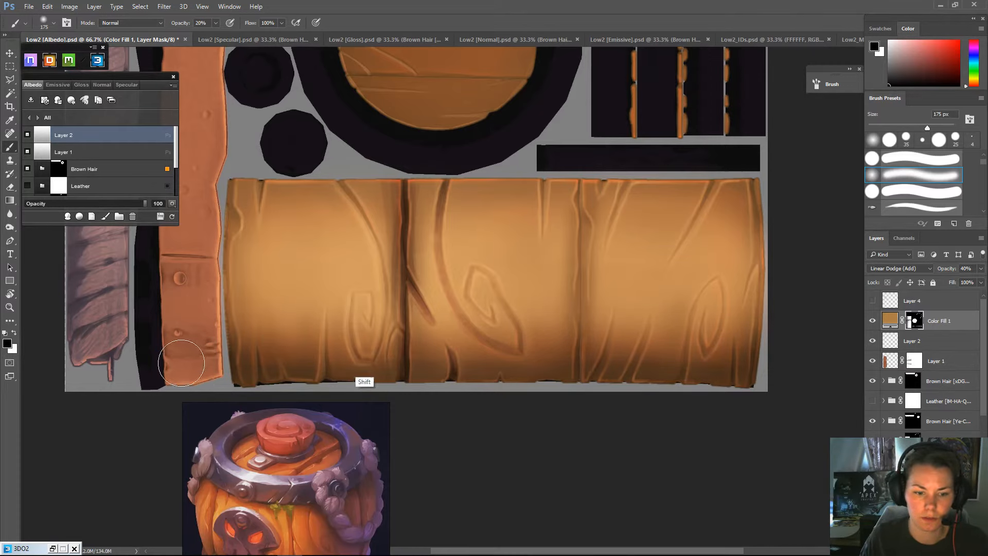
{"action": "key", "text": "shift"}
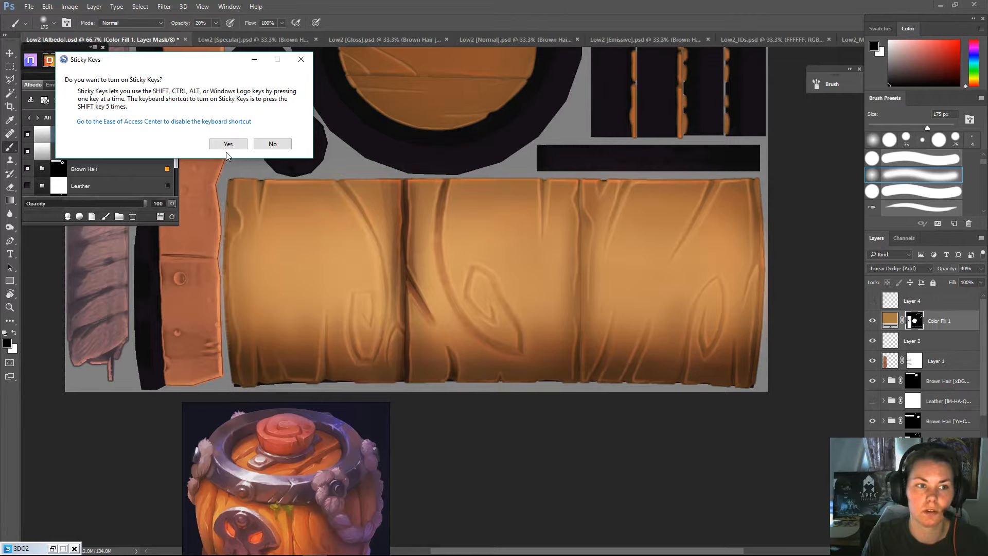
{"action": "left_click", "coordinate": [273, 144]}
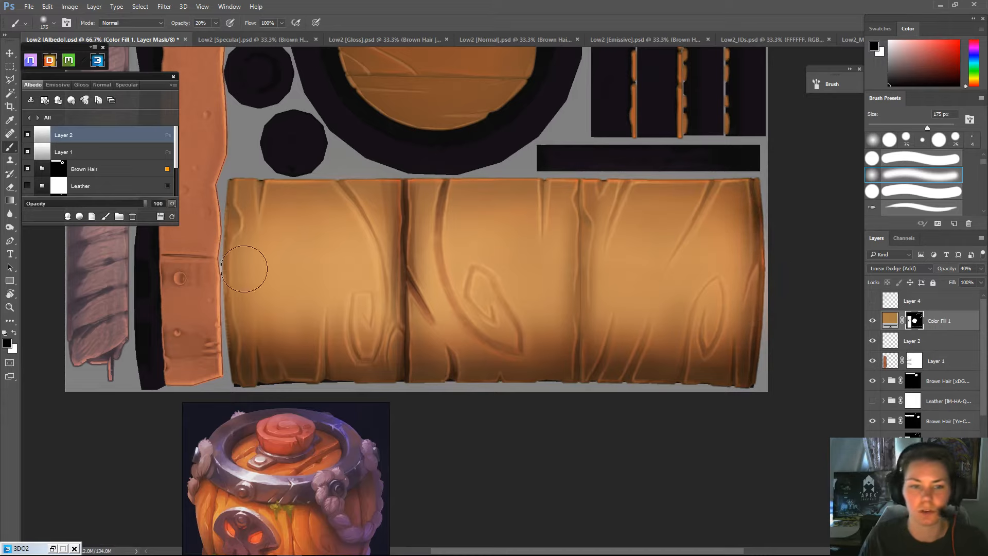
- Shade the left plank's outer edge and the left-middle seam on Color Fill 1's mask with a soft 90 px brush, softening the seam in white
{"action": "key", "text": "bracketleft"}
{"action": "key", "text": "bracketleft"}
{"action": "key", "text": "bracketleft"}
{"action": "key", "text": "bracketleft"}
{"action": "key", "text": "alt+bracketleft"}
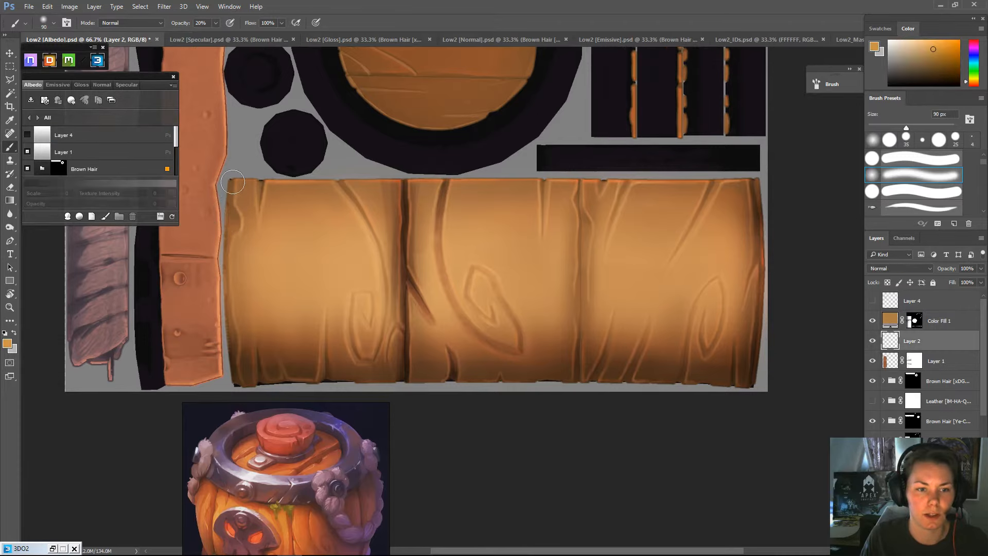
{"action": "key", "text": "alt+bracketright"}
{"action": "left_click", "coordinate": [231, 197]}
{"action": "left_click", "coordinate": [517, 216]}
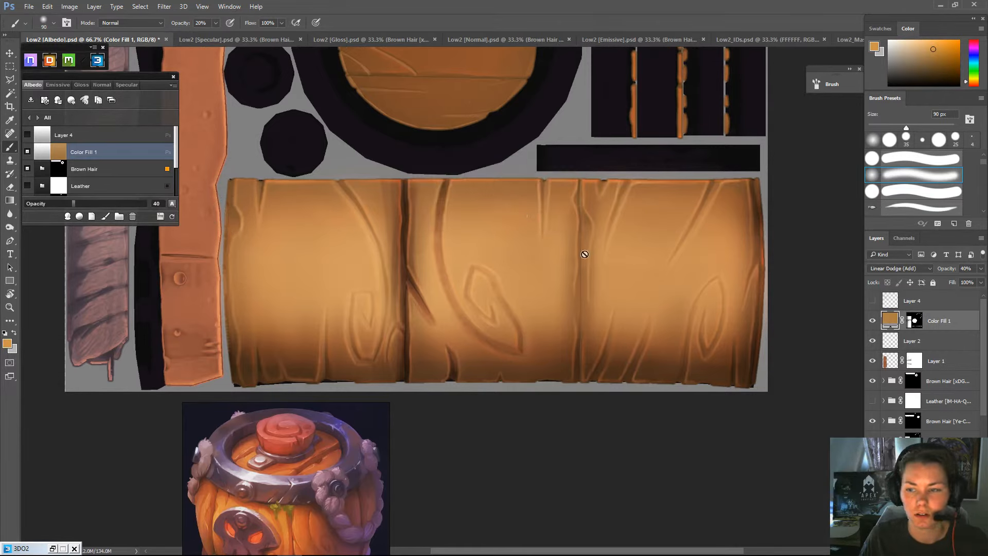
{"action": "left_click", "coordinate": [914, 320]}
{"action": "mouse_move", "coordinate": [222, 181]}
{"action": "left_mouse_down"}
{"action": "mouse_move", "coordinate": [229, 234]}
{"action": "mouse_move", "coordinate": [223, 188]}
{"action": "mouse_move", "coordinate": [215, 249]}
{"action": "mouse_move", "coordinate": [221, 183]}
{"action": "mouse_move", "coordinate": [221, 292]}
{"action": "mouse_move", "coordinate": [220, 232]}
{"action": "mouse_move", "coordinate": [238, 386]}
{"action": "left_mouse_up"}
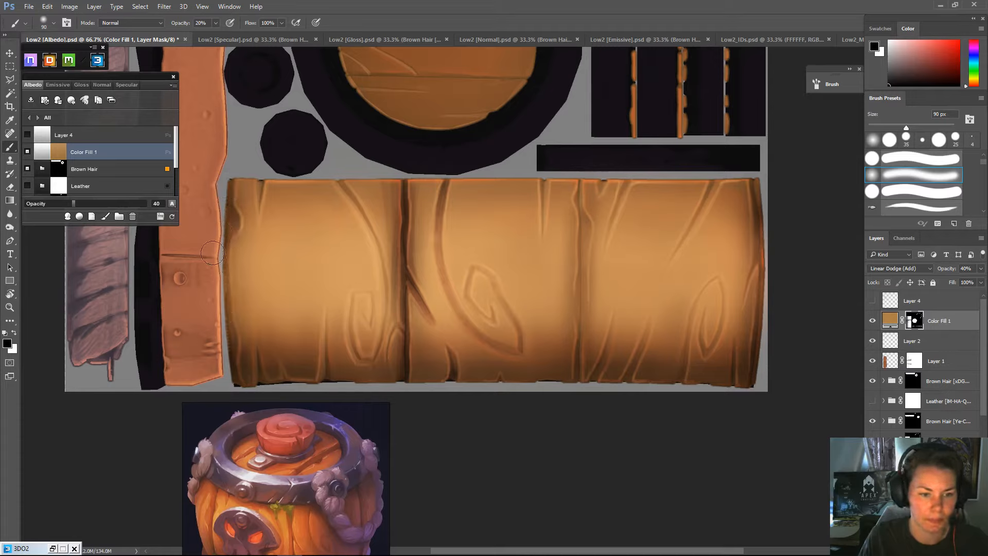
{"action": "left_click_drag", "start_coordinate": [212, 249], "coordinate": [222, 355]}
{"action": "left_click_drag", "start_coordinate": [225, 184], "coordinate": [220, 319]}
{"action": "mouse_move", "coordinate": [392, 185]}
{"action": "left_mouse_down"}
{"action": "mouse_move", "coordinate": [399, 265]}
{"action": "mouse_move", "coordinate": [391, 176]}
{"action": "mouse_move", "coordinate": [403, 255]}
{"action": "mouse_move", "coordinate": [388, 180]}
{"action": "mouse_move", "coordinate": [395, 240]}
{"action": "left_mouse_up"}
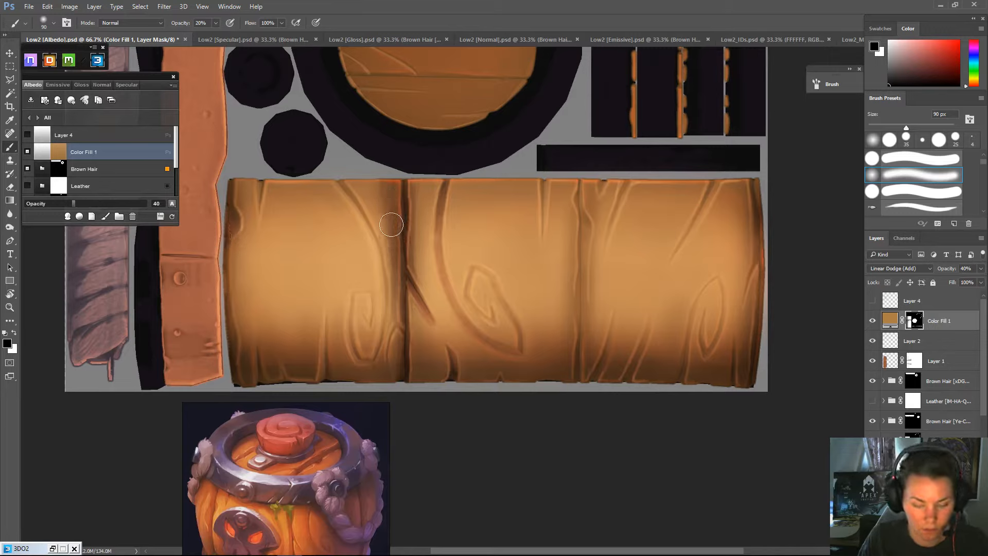
{"action": "key", "text": "x"}
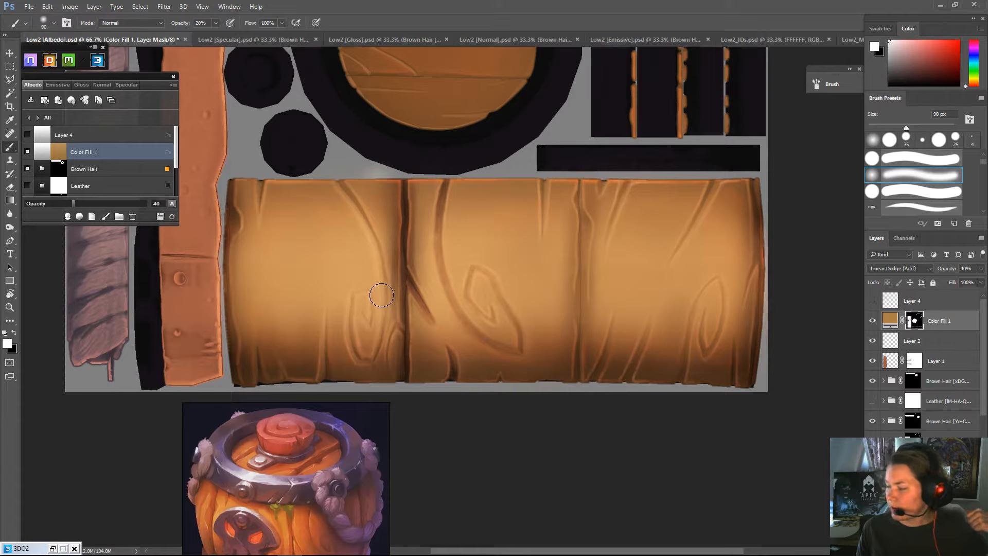
- Move the barrel reference image up so it overlaps the lower half of the left plank
{"action": "left_click_drag", "start_coordinate": [320, 438], "coordinate": [380, 264]}
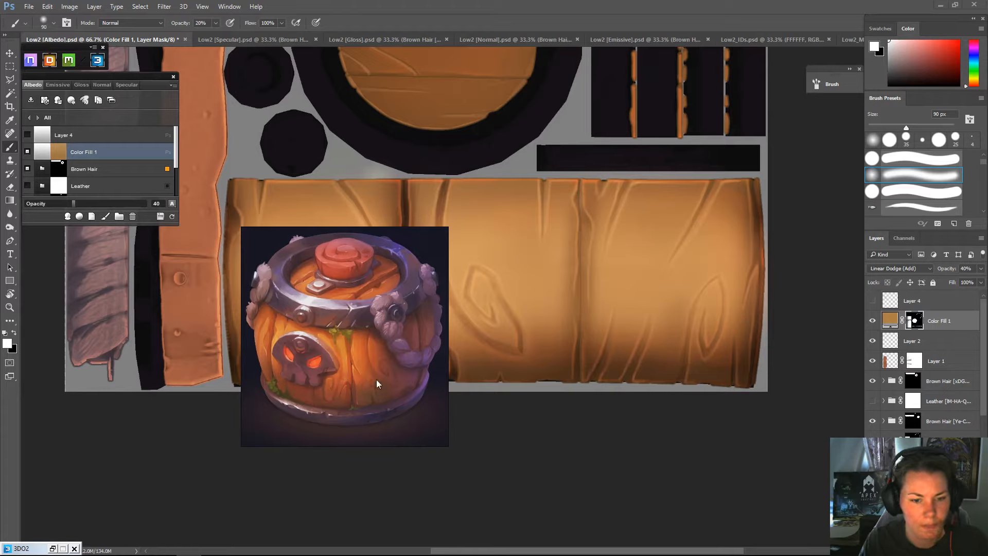
{"action": "left_click_drag", "start_coordinate": [384, 273], "coordinate": [335, 458]}
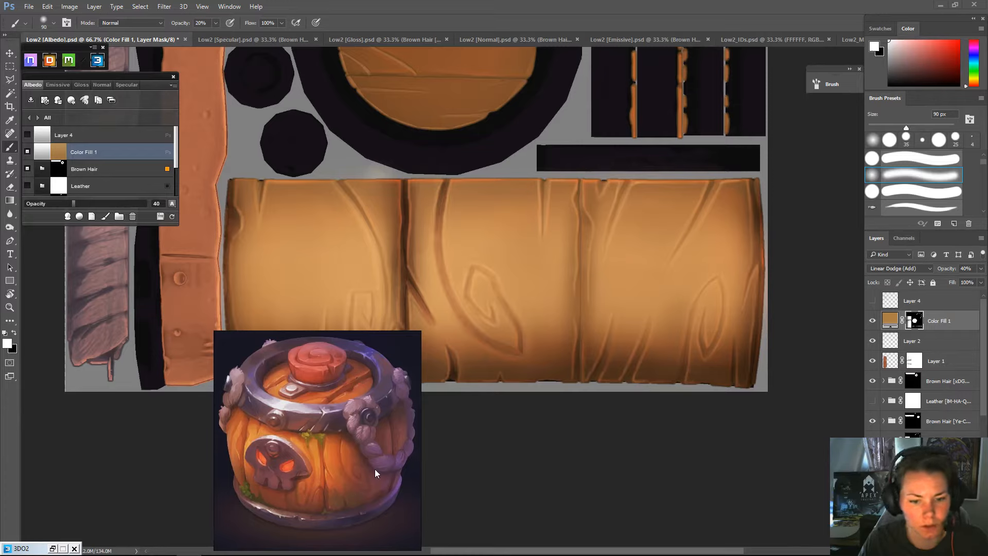
{"action": "left_click_drag", "start_coordinate": [396, 377], "coordinate": [388, 335]}
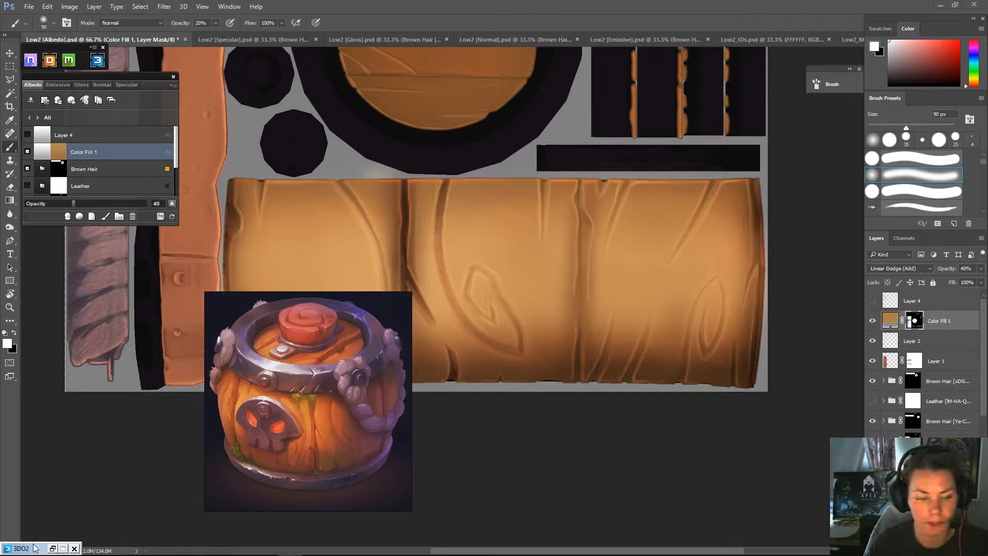
- Update the 3DO preview with the current texture, turn on its headlight, and inspect the barrel from the front and above
{"action": "left_click", "coordinate": [74, 548]}
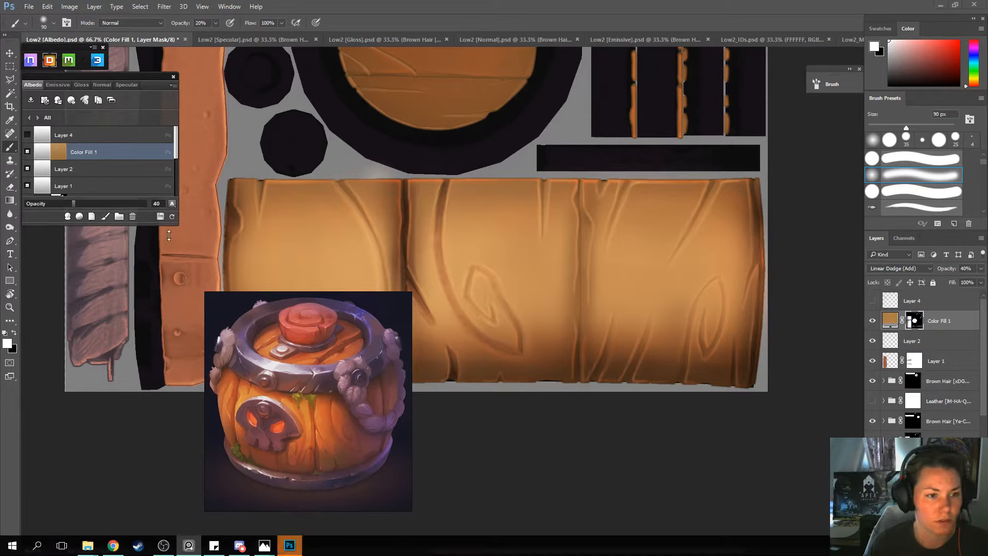
{"action": "left_click", "coordinate": [172, 217]}
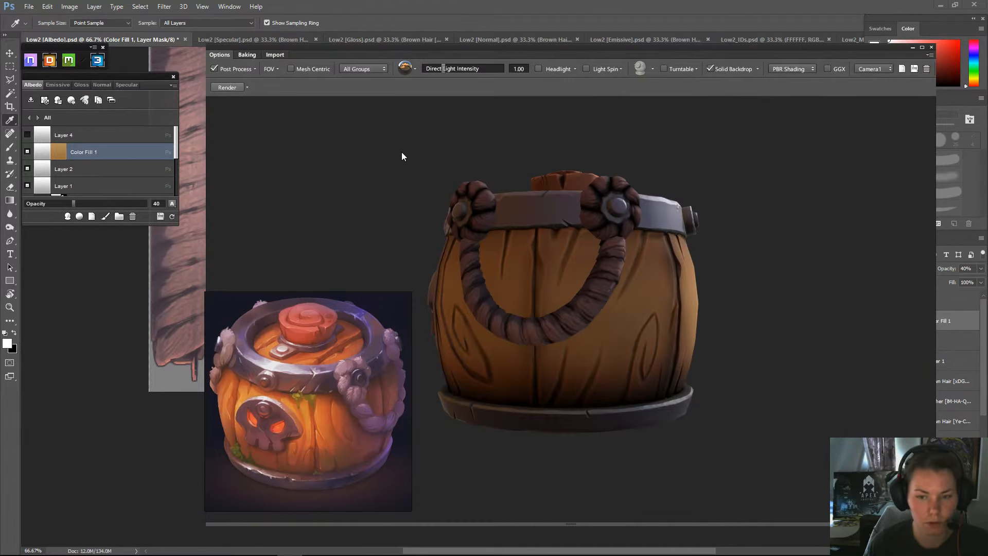
{"action": "left_click_drag", "start_coordinate": [402, 153], "coordinate": [534, 183]}
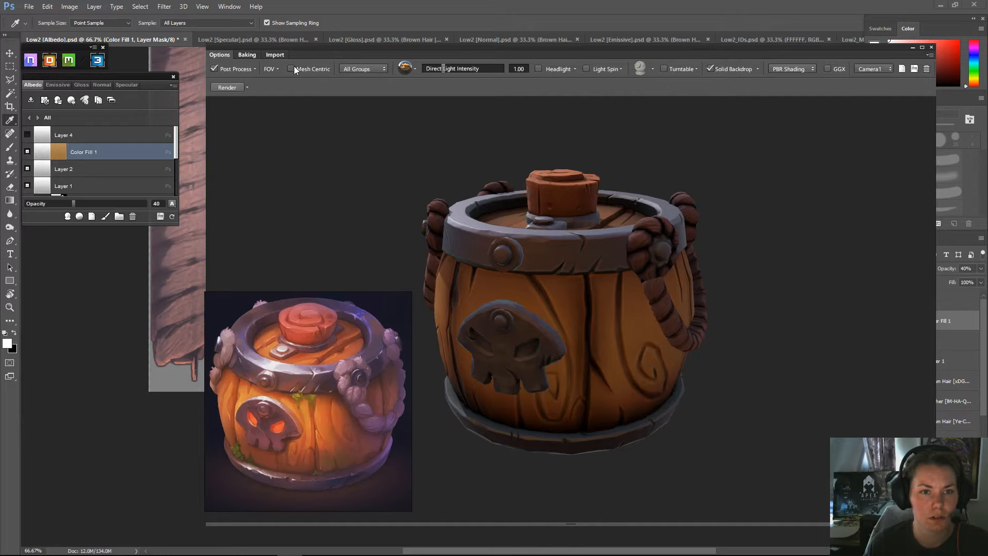
{"action": "left_click", "coordinate": [538, 69]}
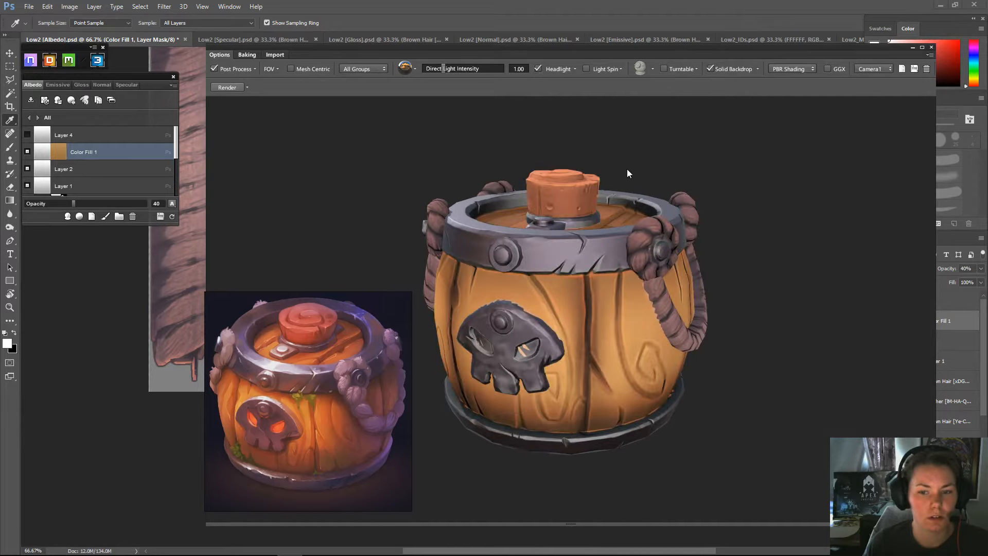
{"action": "left_click_drag", "start_coordinate": [626, 169], "coordinate": [750, 235]}
- Switch the 3D preview to the 04 - Basic Post Processing preset, turn the headlight back on, and view the barrel from the front
{"action": "left_click", "coordinate": [255, 69]}
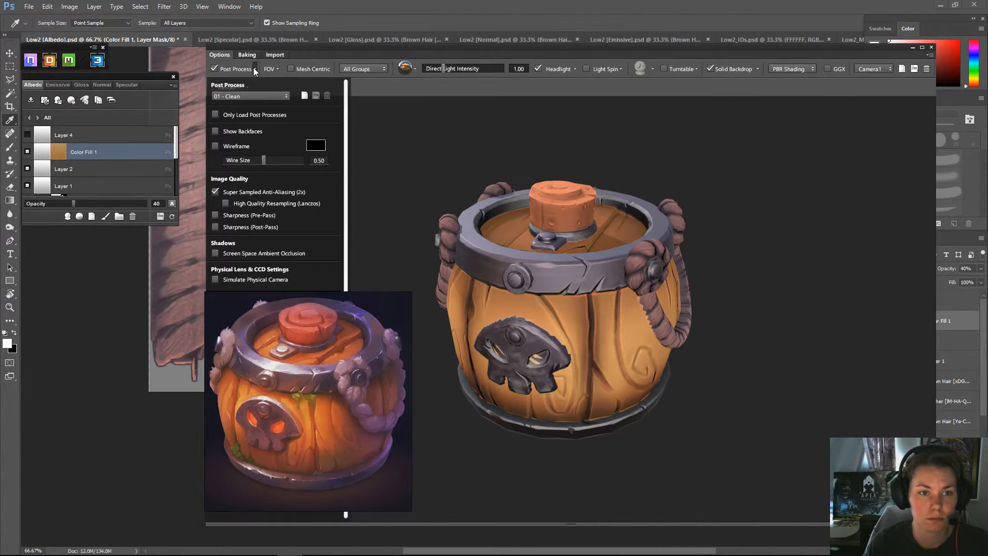
{"action": "left_click", "coordinate": [256, 92]}
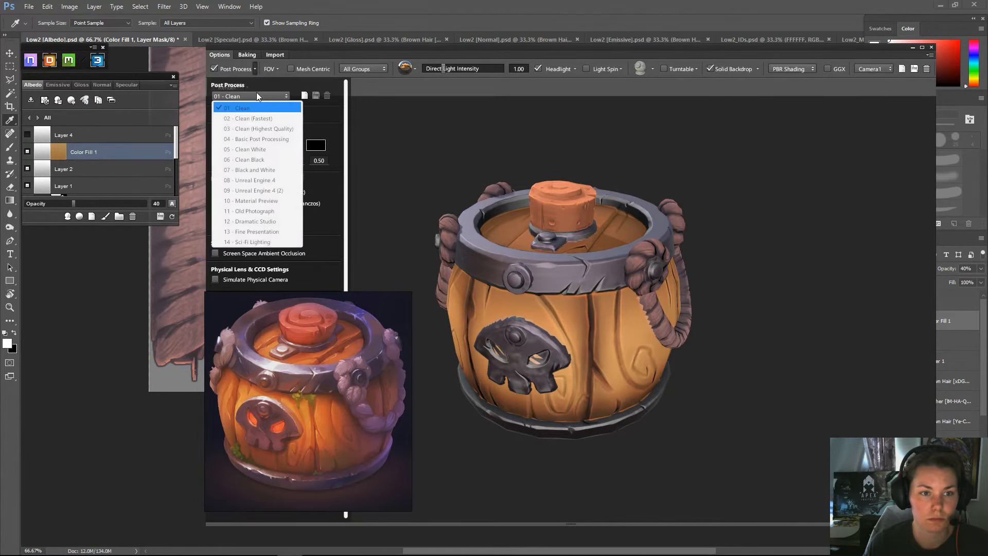
{"action": "left_click", "coordinate": [253, 138]}
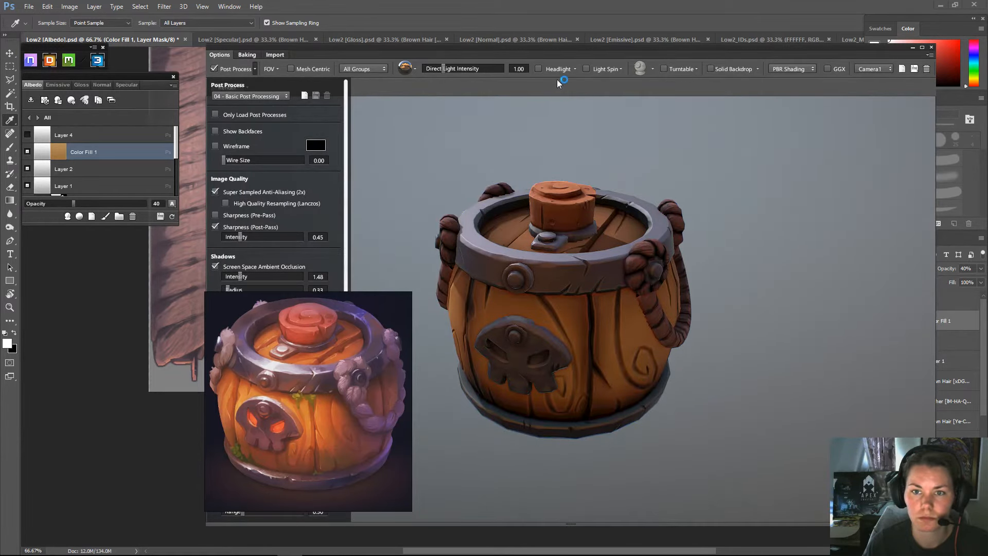
{"action": "left_click", "coordinate": [538, 68]}
{"action": "left_click_drag", "start_coordinate": [771, 248], "coordinate": [801, 249]}
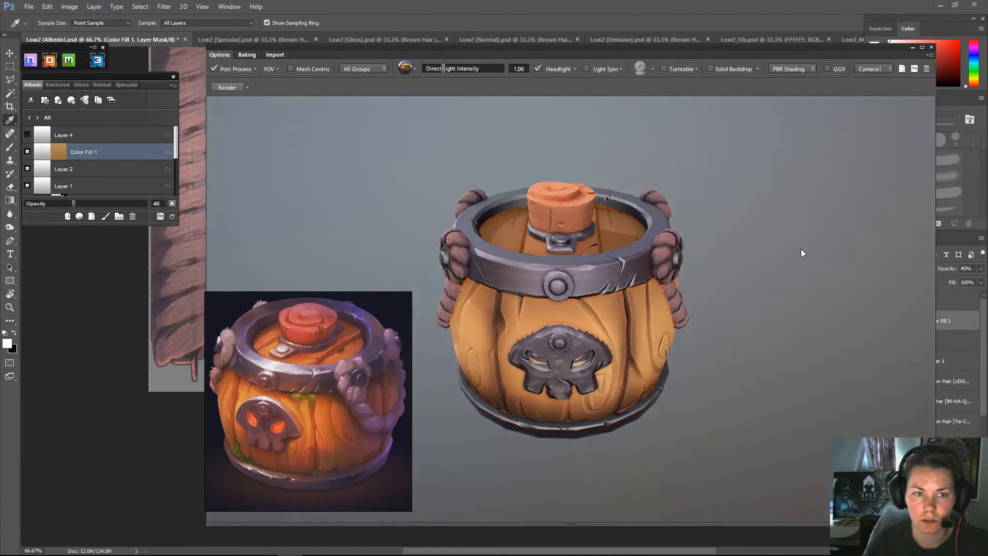
- Compare the barrel with and without the solid backdrop from several angles, leaving the solid backdrop on
{"action": "left_click", "coordinate": [709, 69]}
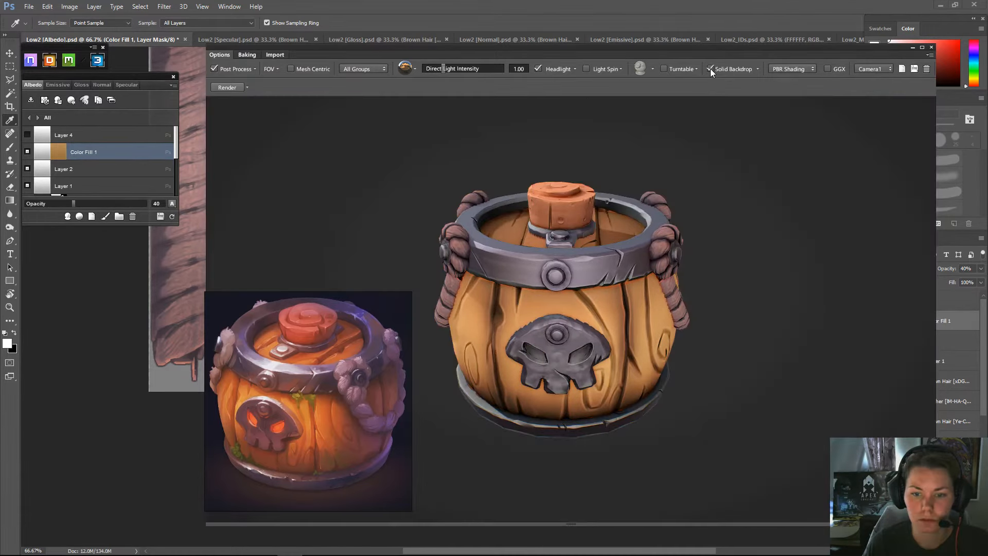
{"action": "left_click_drag", "start_coordinate": [750, 221], "coordinate": [718, 170]}
{"action": "left_click", "coordinate": [710, 69]}
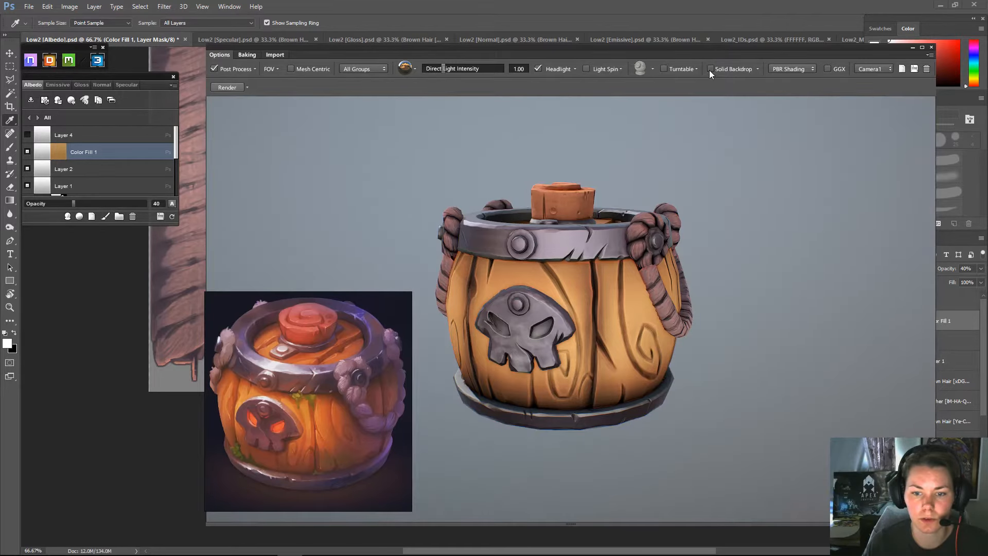
{"action": "mouse_move", "coordinate": [733, 227]}
{"action": "left_mouse_down"}
{"action": "mouse_move", "coordinate": [734, 262]}
{"action": "mouse_move", "coordinate": [711, 205]}
{"action": "mouse_move", "coordinate": [735, 227]}
{"action": "mouse_move", "coordinate": [812, 227]}
{"action": "mouse_move", "coordinate": [726, 235]}
{"action": "mouse_move", "coordinate": [723, 214]}
{"action": "left_mouse_up"}
{"action": "left_click", "coordinate": [710, 69]}
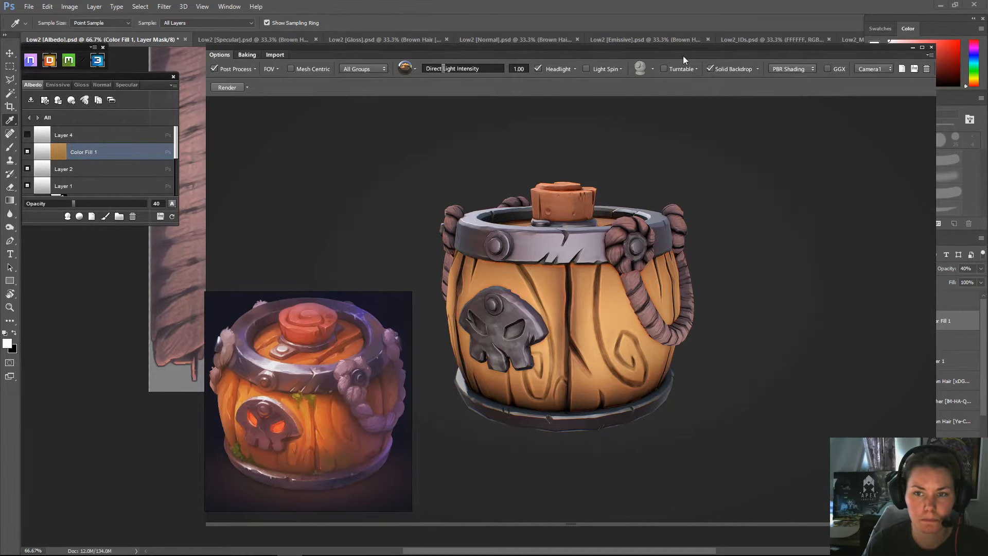
{"action": "left_click_drag", "start_coordinate": [691, 51], "coordinate": [644, 430]}
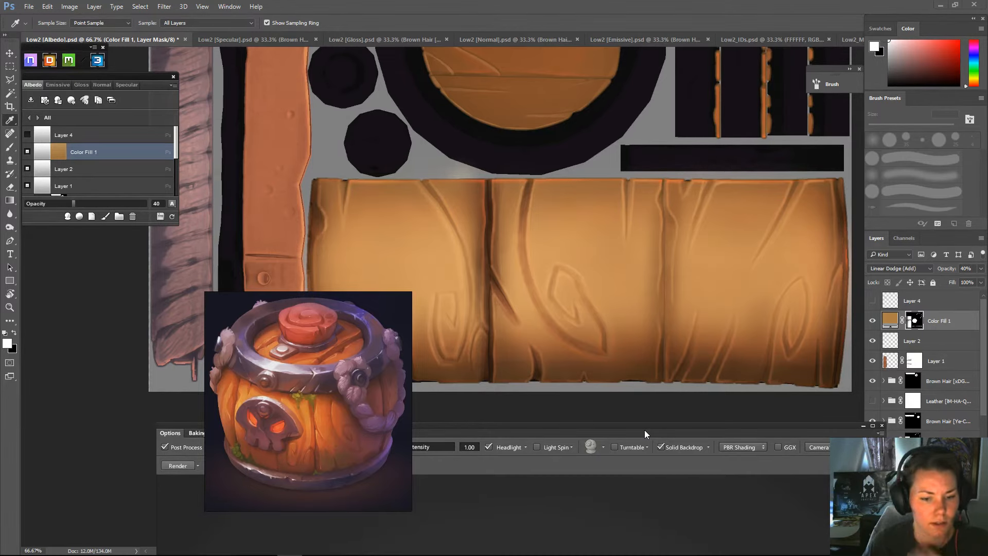
{"action": "left_click_drag", "start_coordinate": [645, 430], "coordinate": [674, 51]}
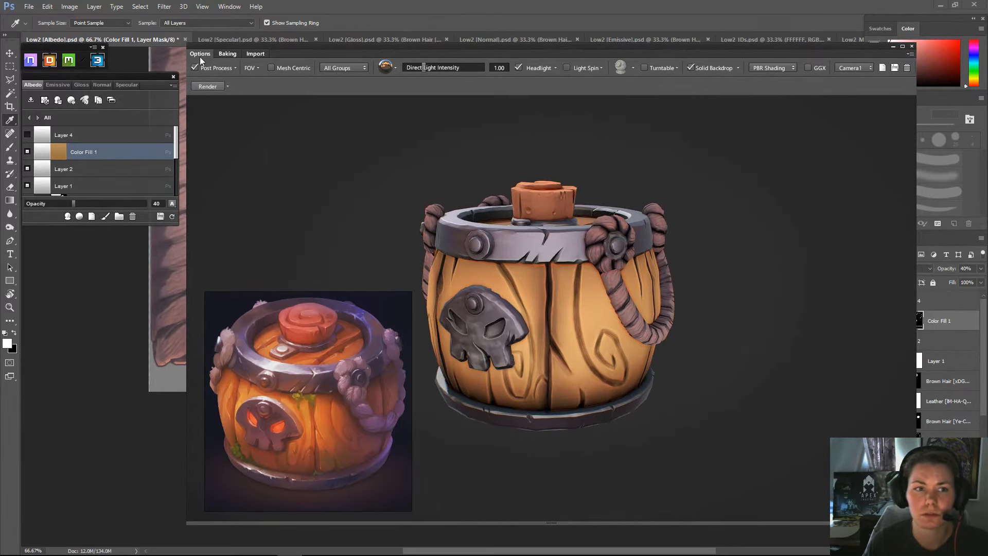
{"action": "left_click", "coordinate": [228, 86]}
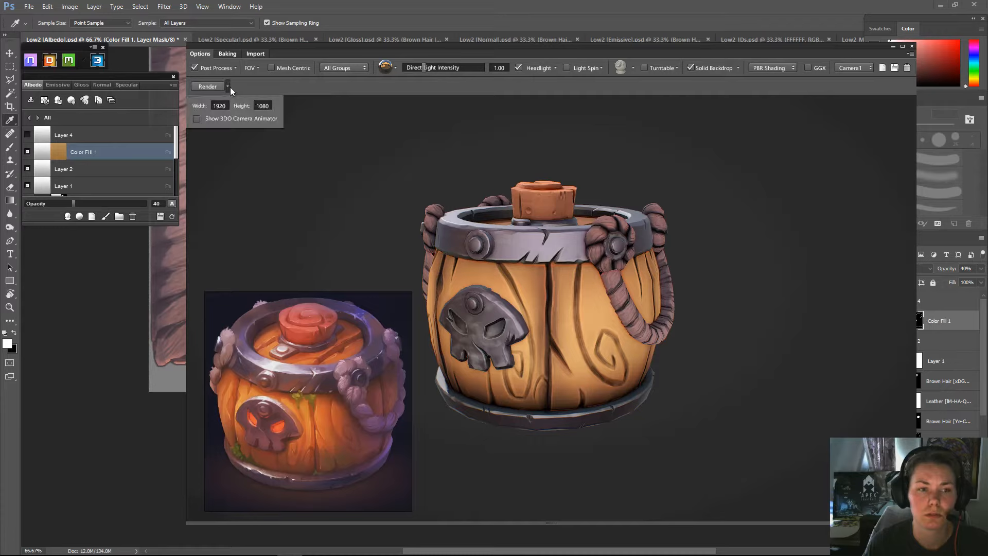
{"action": "left_click", "coordinate": [228, 86]}
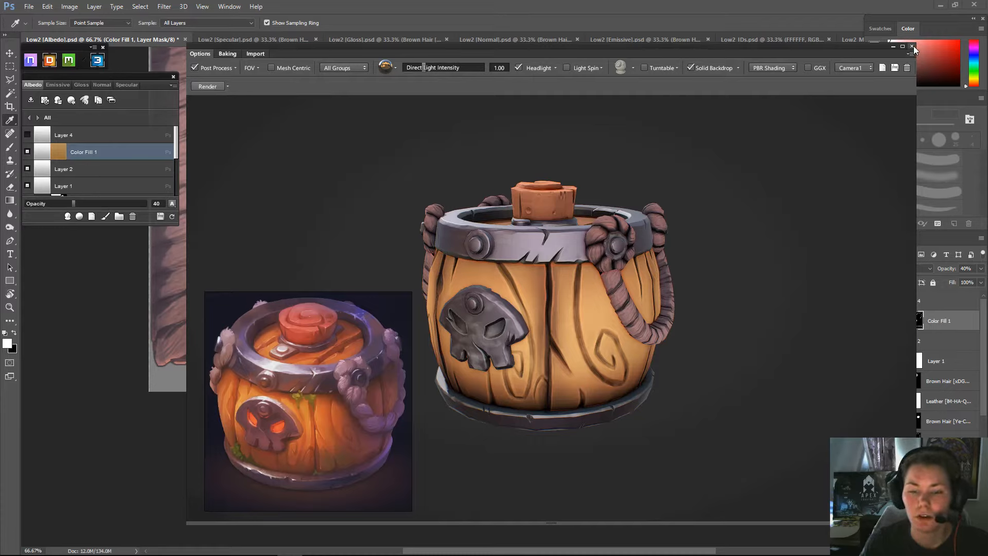
- Shrink the 3D preview, place it beneath the compact layer list, and move the barrel reference image below the planks
{"action": "left_click_drag", "start_coordinate": [767, 49], "coordinate": [759, 59]}
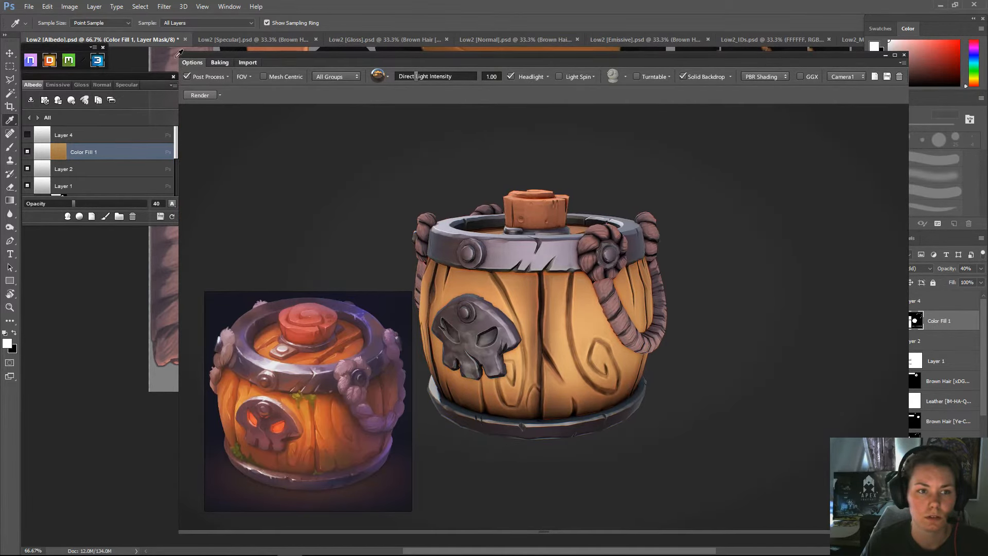
{"action": "left_click_drag", "start_coordinate": [180, 55], "coordinate": [625, 240]}
{"action": "scroll", "coordinate": [796, 385], "scroll_direction": "up", "scroll_amount": 4}
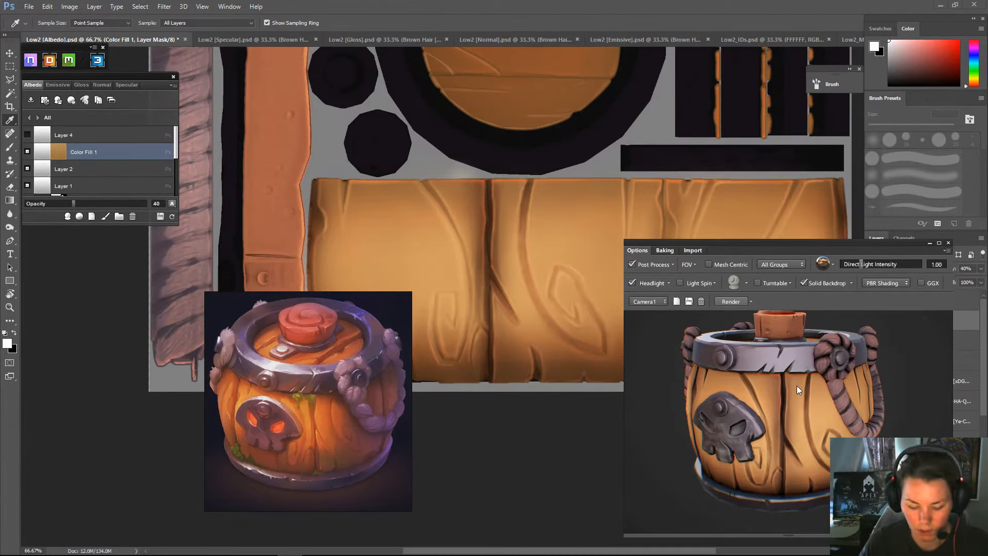
{"action": "left_click_drag", "start_coordinate": [819, 393], "coordinate": [806, 410]}
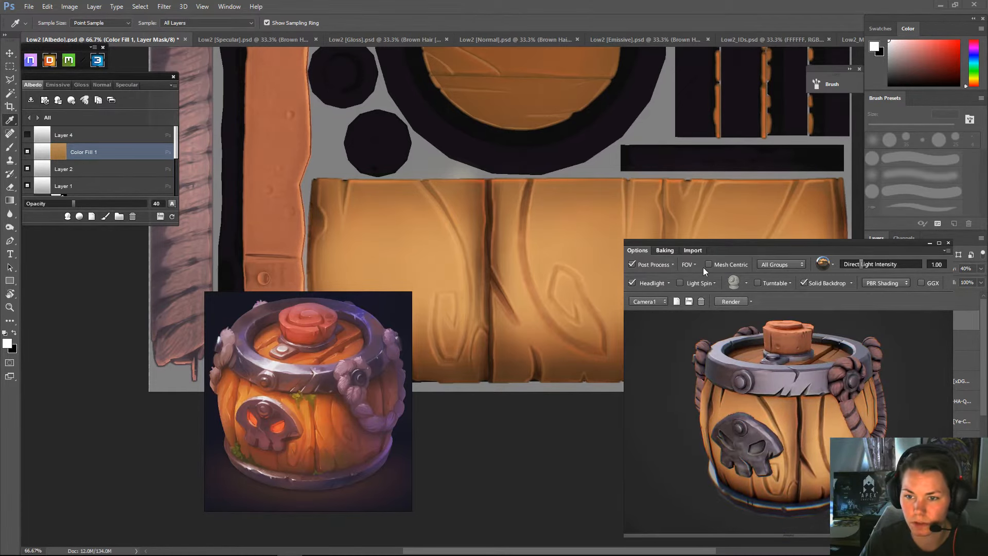
{"action": "left_click_drag", "start_coordinate": [820, 244], "coordinate": [217, 229]}
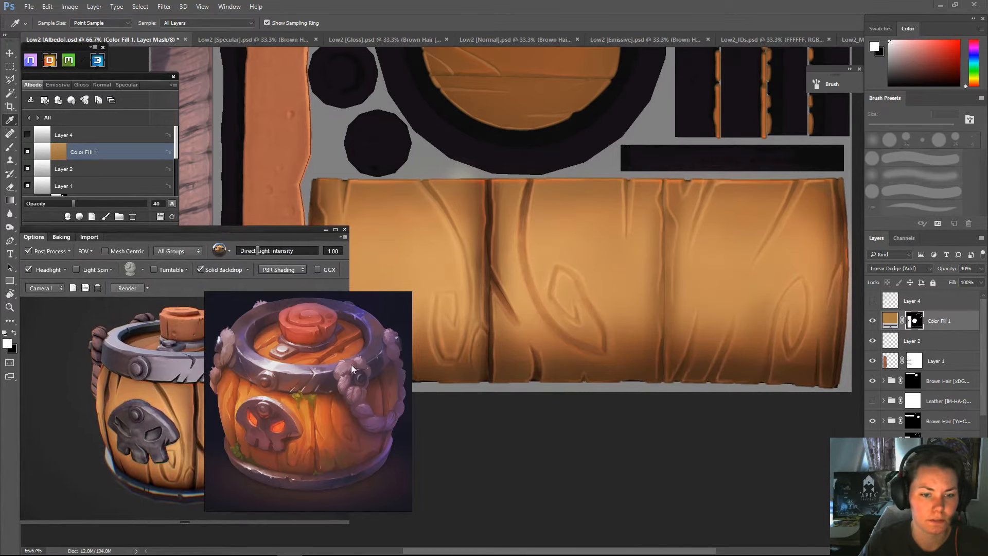
{"action": "left_click_drag", "start_coordinate": [370, 308], "coordinate": [521, 427]}
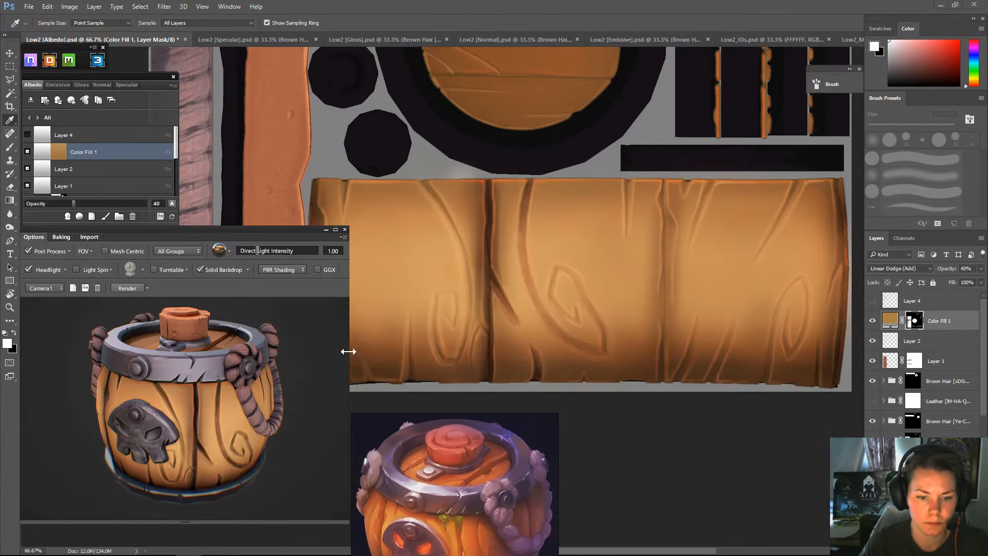
- Compare the barrel preview with post processing off and on, nudging the reference image up against the planks
{"action": "key", "text": "p"}
{"action": "key", "text": "p"}
{"action": "key", "text": "p"}
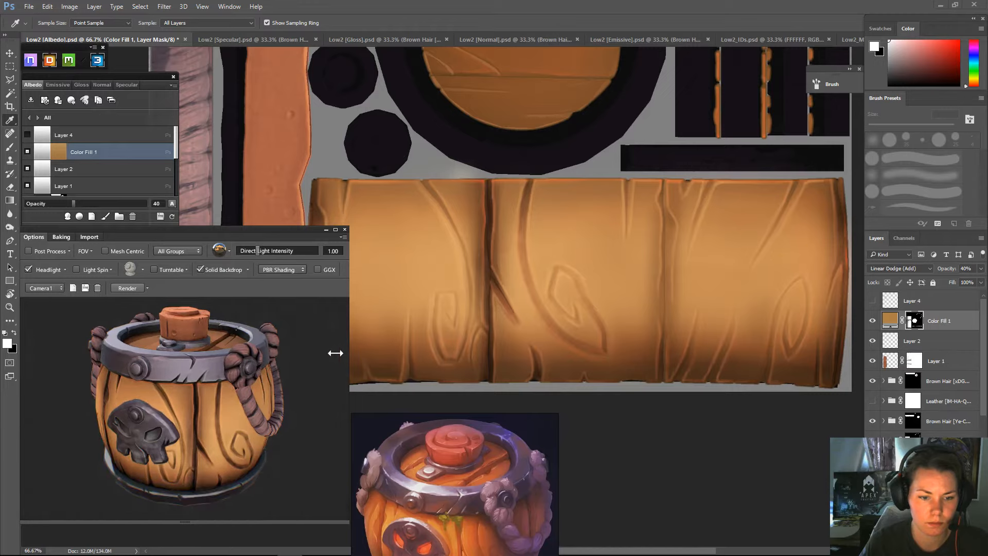
{"action": "left_click_drag", "start_coordinate": [347, 520], "coordinate": [301, 521]}
{"action": "key", "text": "p"}
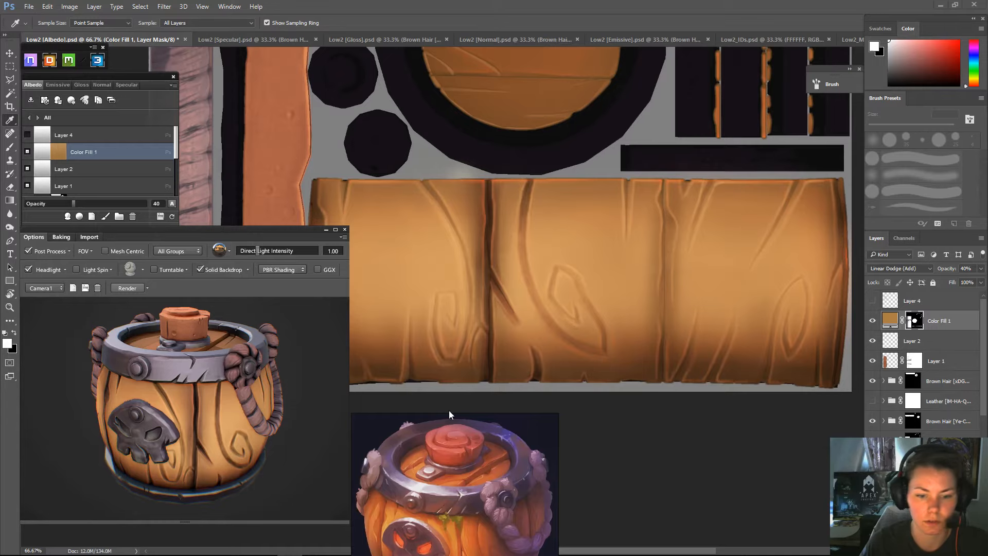
{"action": "mouse_move", "coordinate": [485, 467]}
{"action": "left_mouse_down"}
{"action": "mouse_move", "coordinate": [484, 421]}
{"action": "mouse_move", "coordinate": [491, 447]}
{"action": "left_mouse_up"}
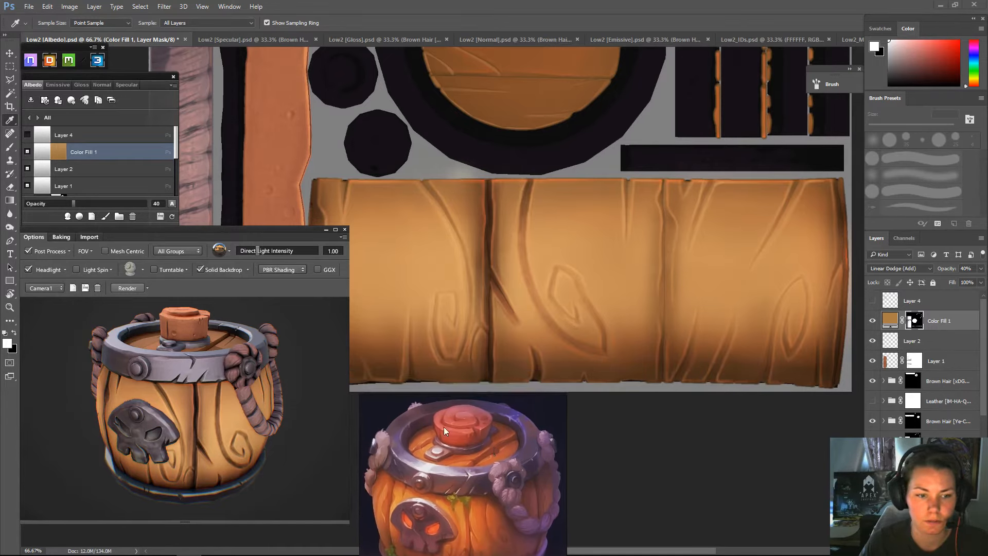
{"action": "left_click_drag", "start_coordinate": [310, 327], "coordinate": [310, 332]}
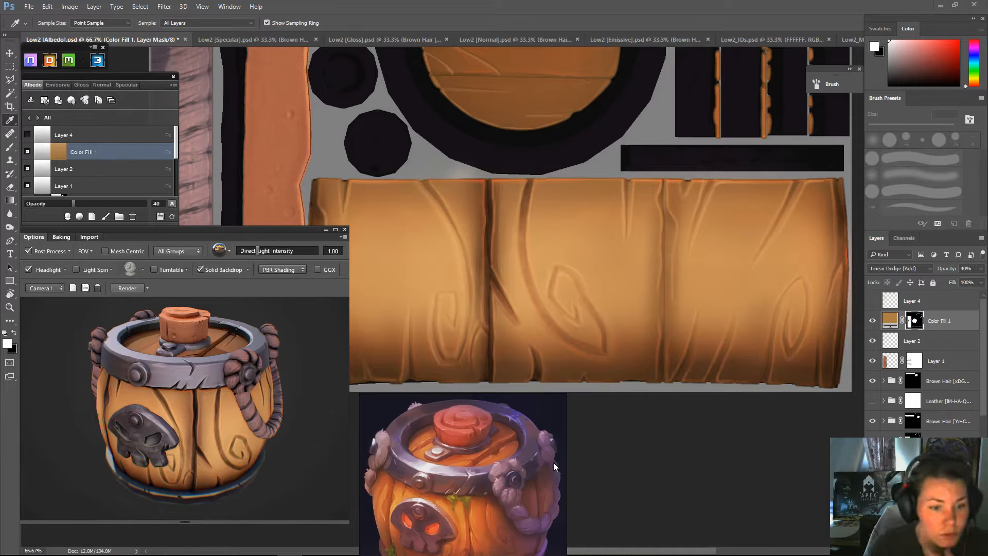
- Lower the preview mesh's AO strength to 0.27 and return to the display options
{"action": "left_click", "coordinate": [91, 236]}
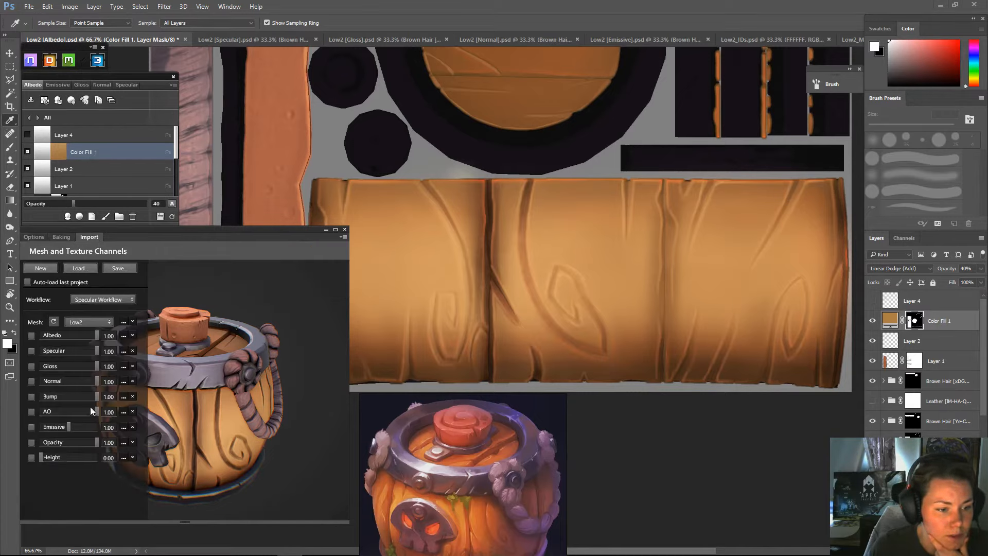
{"action": "left_click_drag", "start_coordinate": [91, 406], "coordinate": [54, 408]}
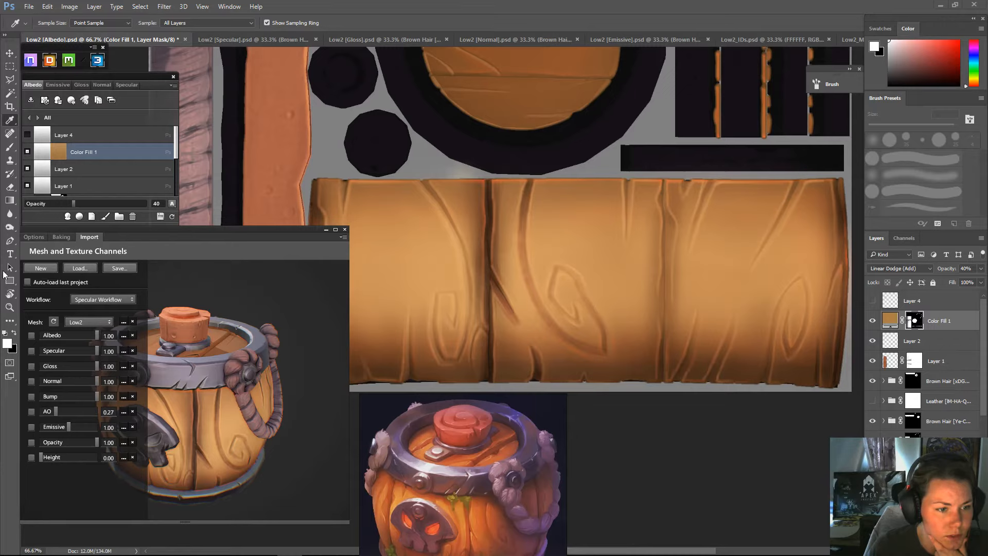
{"action": "left_click", "coordinate": [33, 237]}
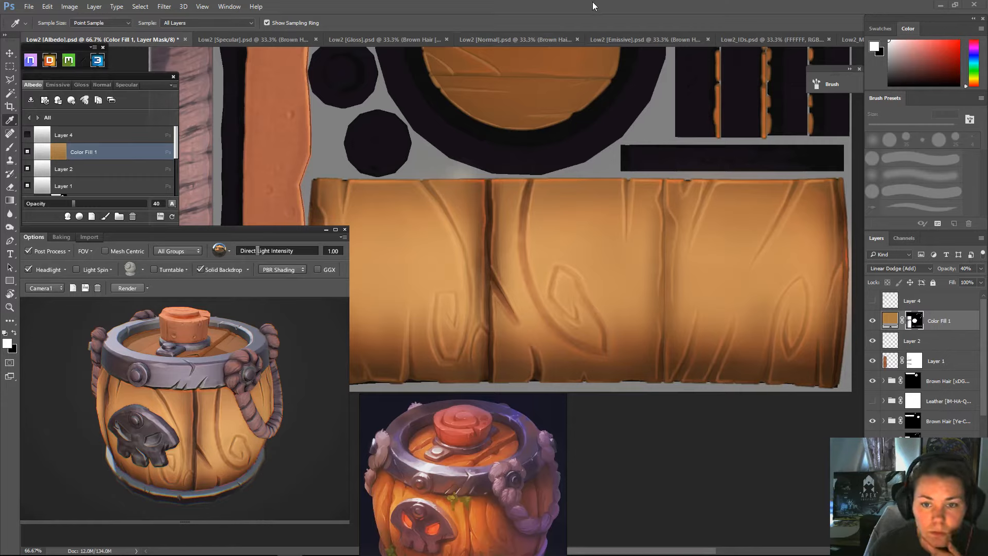
- Reduce the Color Fill 1 layer's opacity to 26%
{"action": "left_click", "coordinate": [890, 320]}
{"action": "left_click", "coordinate": [980, 268]}
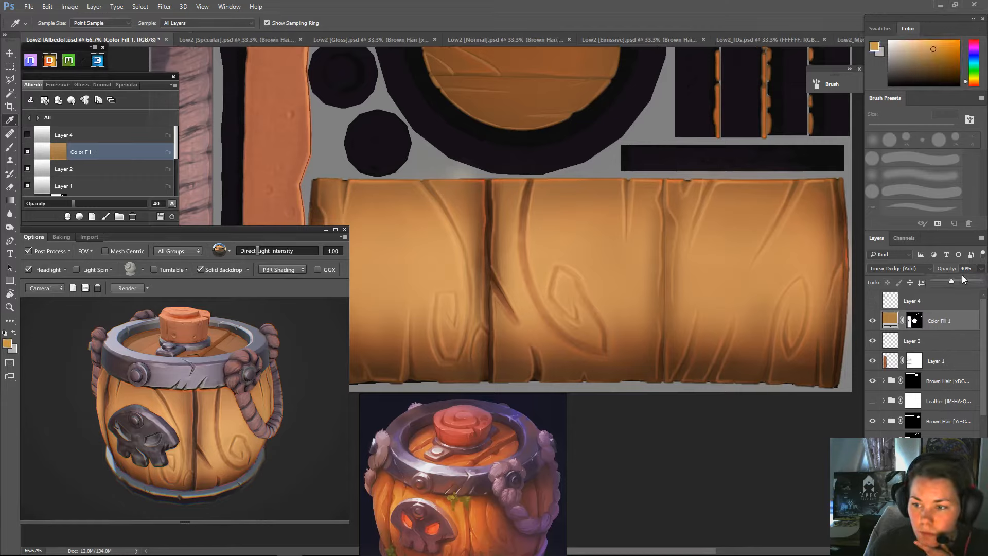
{"action": "left_click_drag", "start_coordinate": [947, 280], "coordinate": [945, 279]}
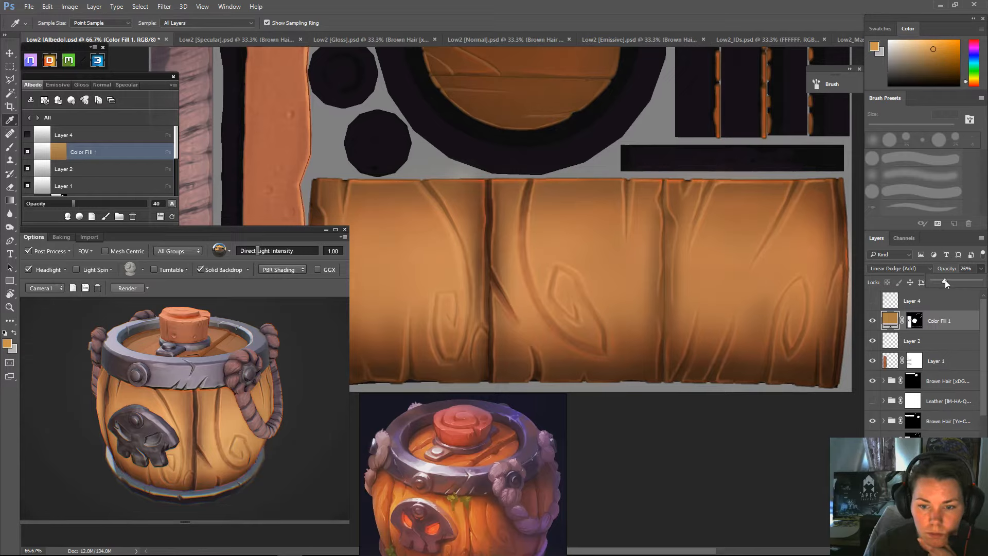
{"action": "left_click", "coordinate": [684, 10]}
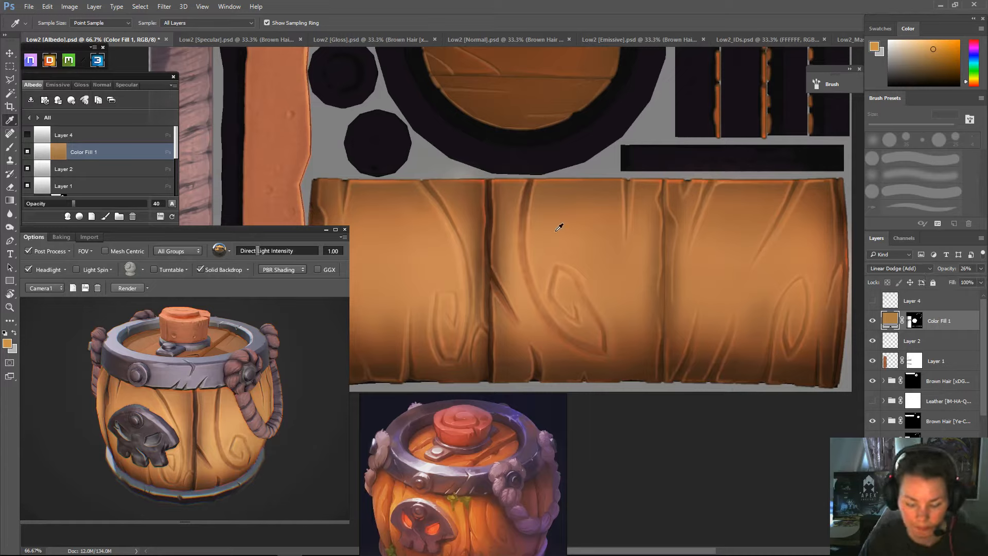
- Paint black on Color Fill 1's mask with a soft 50 px brush at 20% opacity around the middle plank's crack and long grain line
{"action": "key", "text": "b"}
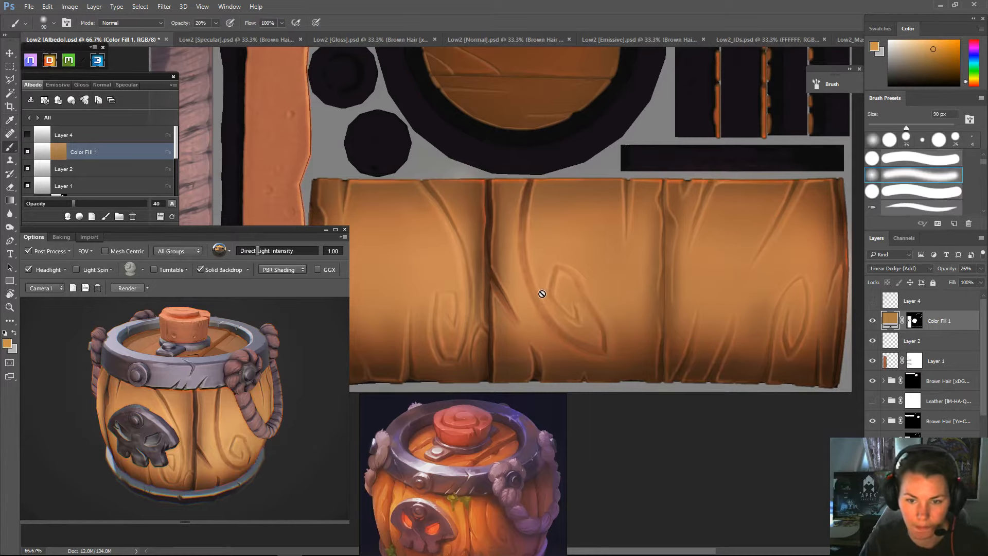
{"action": "left_click", "coordinate": [915, 323]}
{"action": "key", "text": "d"}
{"action": "key", "text": "bracketleft"}
{"action": "key", "text": "bracketleft"}
{"action": "key", "text": "bracketleft"}
{"action": "key", "text": "bracketleft"}
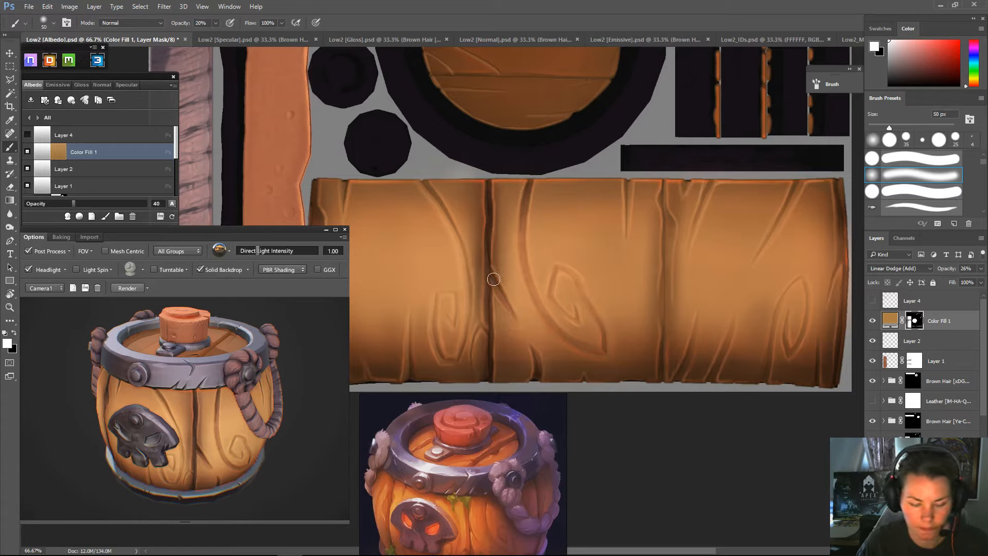
{"action": "key", "text": "x"}
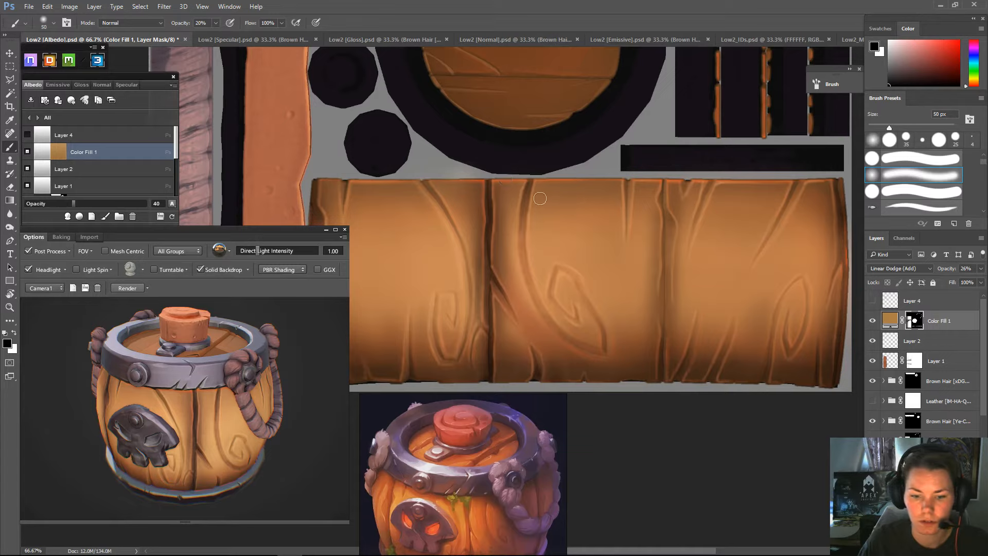
- Fade the fill across the middle plank's upper area with the soft black brush enlarged to 150 px
{"action": "key", "text": "bracketright"}
{"action": "key", "text": "bracketright"}
{"action": "key", "text": "bracketright"}
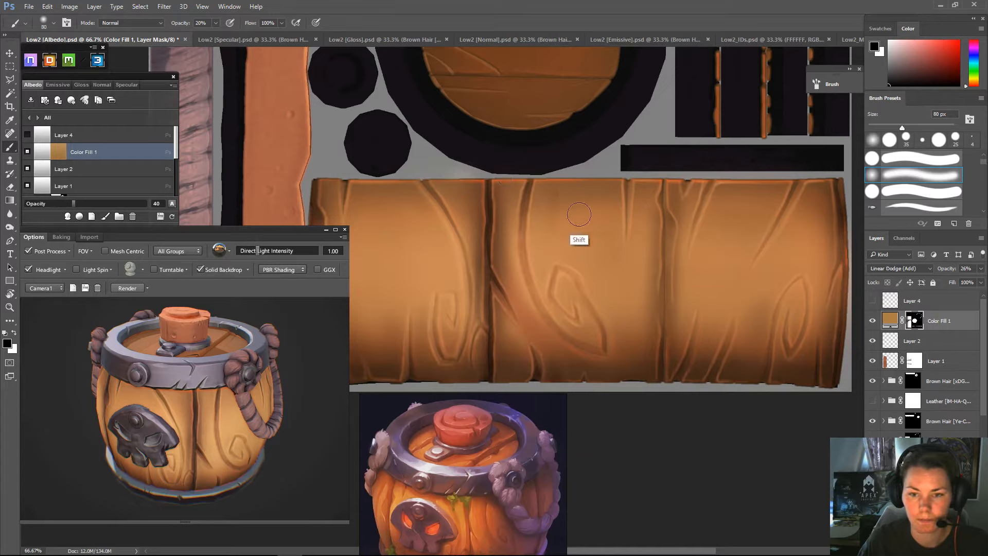
{"action": "key", "text": "bracketright"}
{"action": "key", "text": "bracketright"}
{"action": "key", "text": "bracketright"}
{"action": "key", "text": "bracketright"}
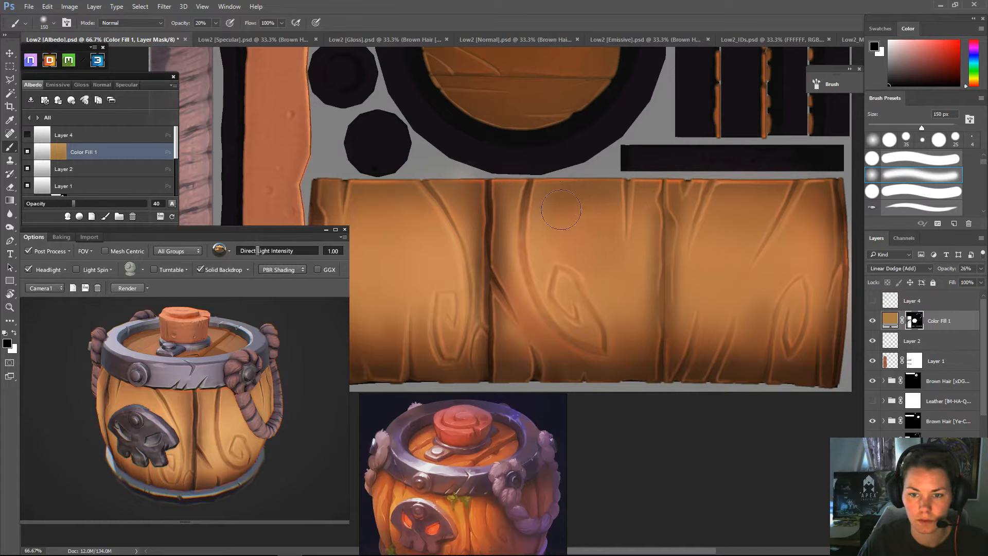
- Deepen the orange patches around the middle plank's swirl and upper grain on the mask, using 60 px and 90 px soft brushes
{"action": "key", "text": "bracketleft"}
{"action": "key", "text": "bracketleft"}
{"action": "key", "text": "bracketleft"}
{"action": "key", "text": "bracketleft"}
{"action": "key", "text": "bracketleft"}
{"action": "key", "text": "bracketleft"}
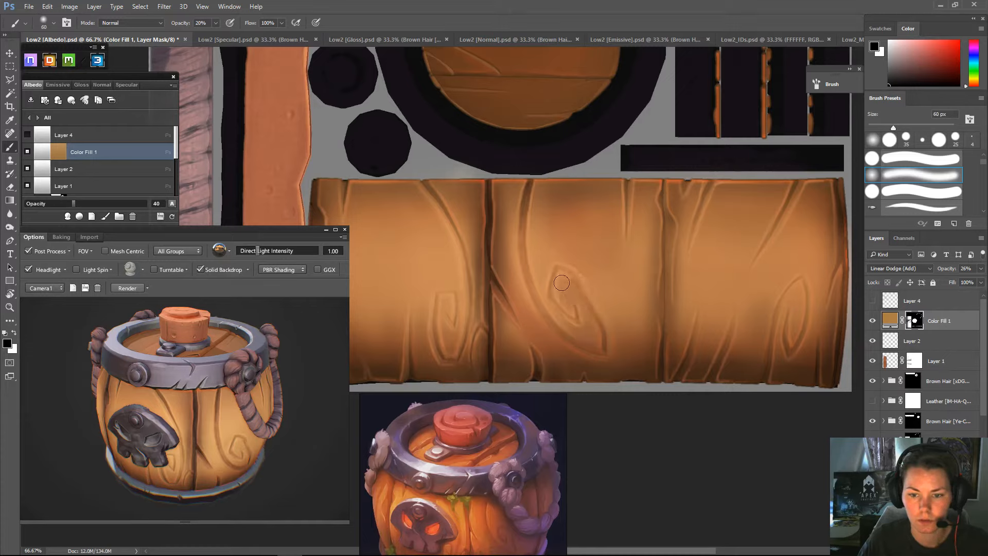
{"action": "key", "text": "bracketright"}
{"action": "key", "text": "bracketright"}
{"action": "key", "text": "bracketright"}
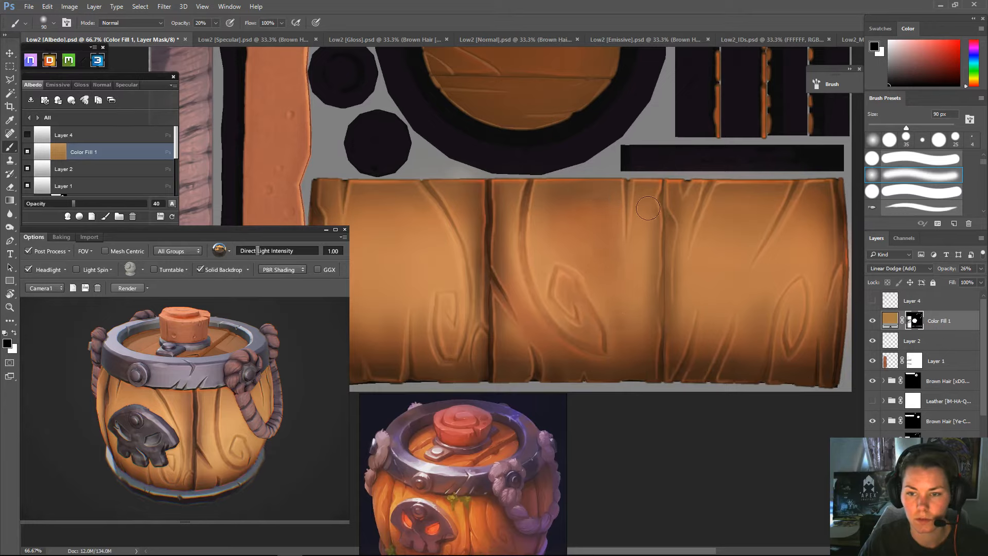
- Add vertical darker streaks to the left plank on the mask with a 60 px soft brush, moving the preview off its outer edge
{"action": "key", "text": "bracketleft"}
{"action": "key", "text": "bracketleft"}
{"action": "key", "text": "bracketleft"}
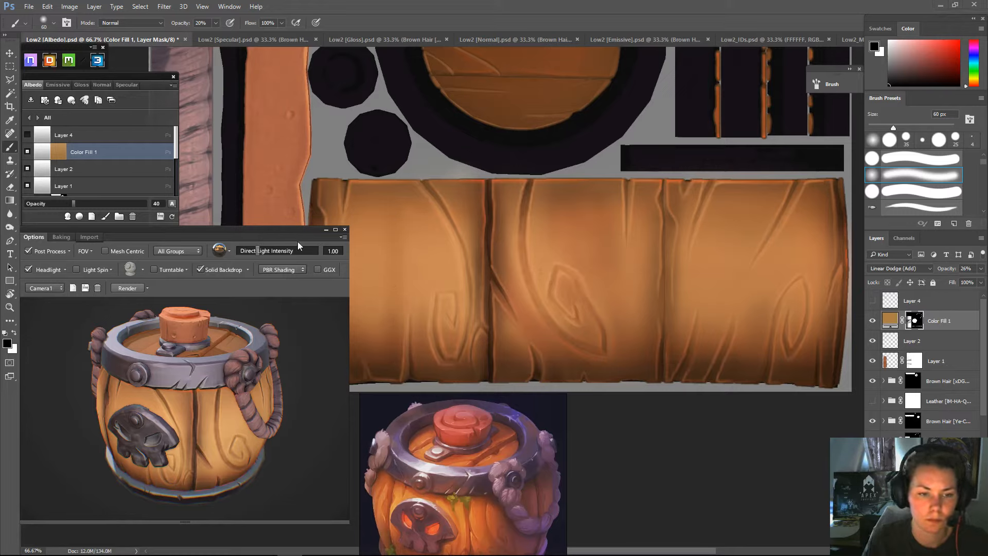
{"action": "left_click_drag", "start_coordinate": [298, 228], "coordinate": [254, 281]}
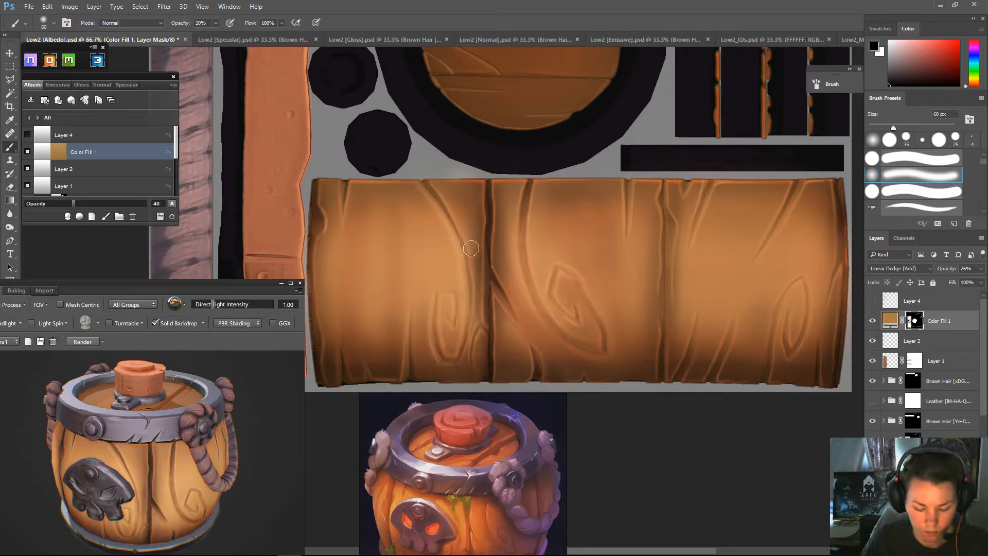
- Refine the left plank's vertical streaks on Color Fill 1's mask, alternating black and white with the 60 px soft brush
{"action": "key", "text": "x"}
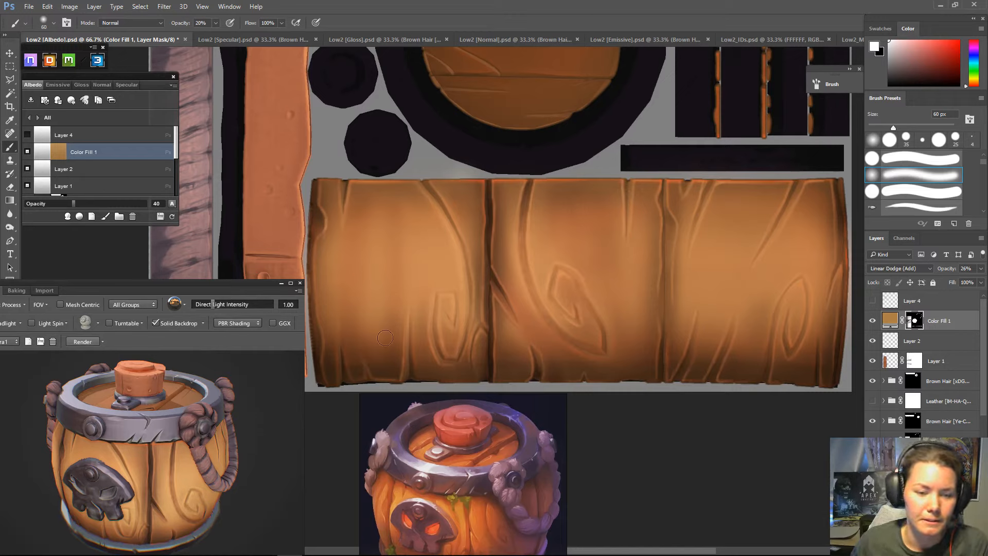
{"action": "key", "text": "x"}
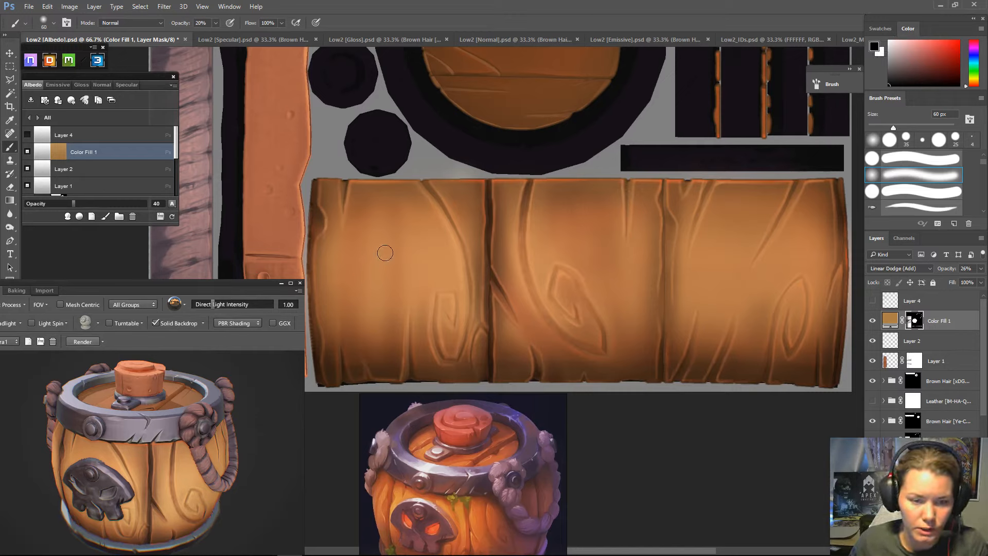
{"action": "key", "text": "x"}
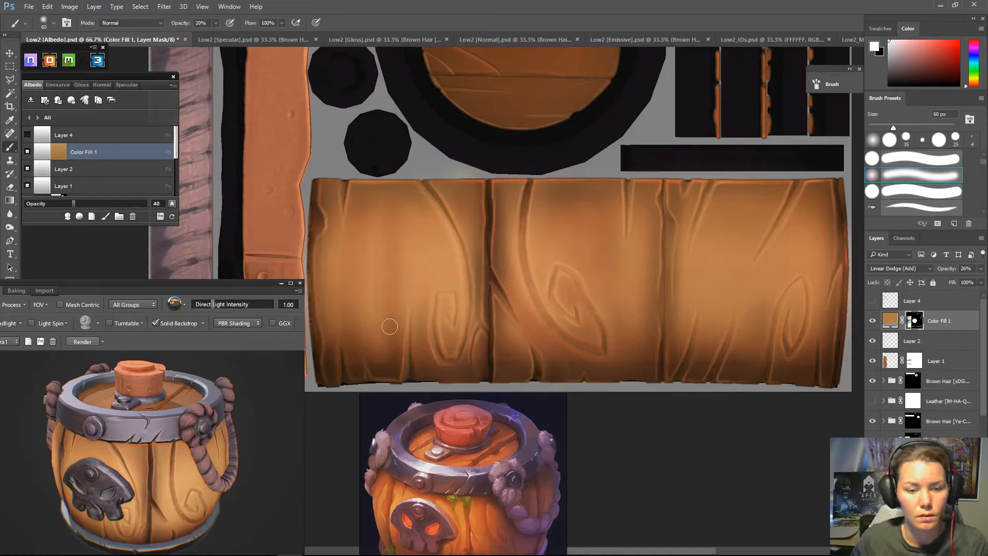
{"action": "key", "text": "x"}
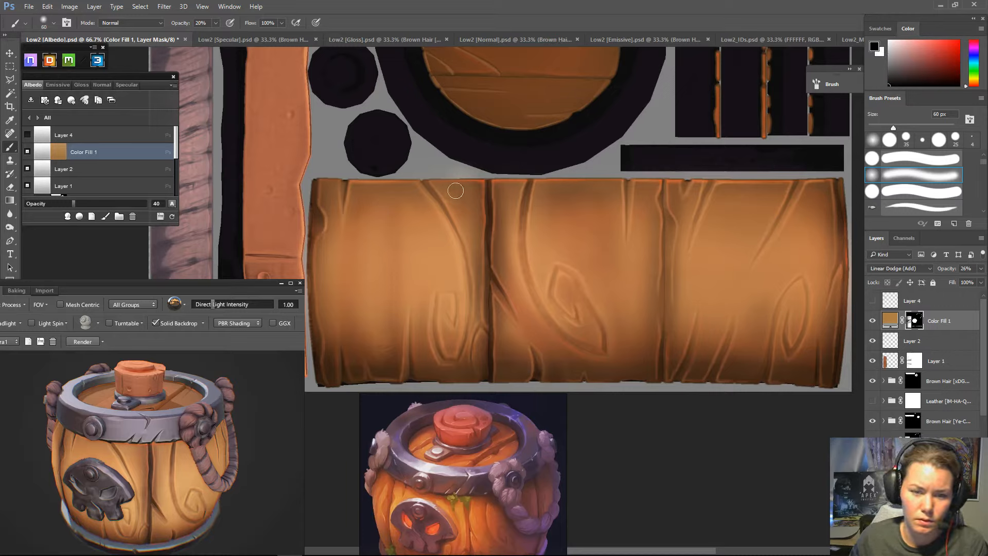
{"action": "key", "text": "x"}
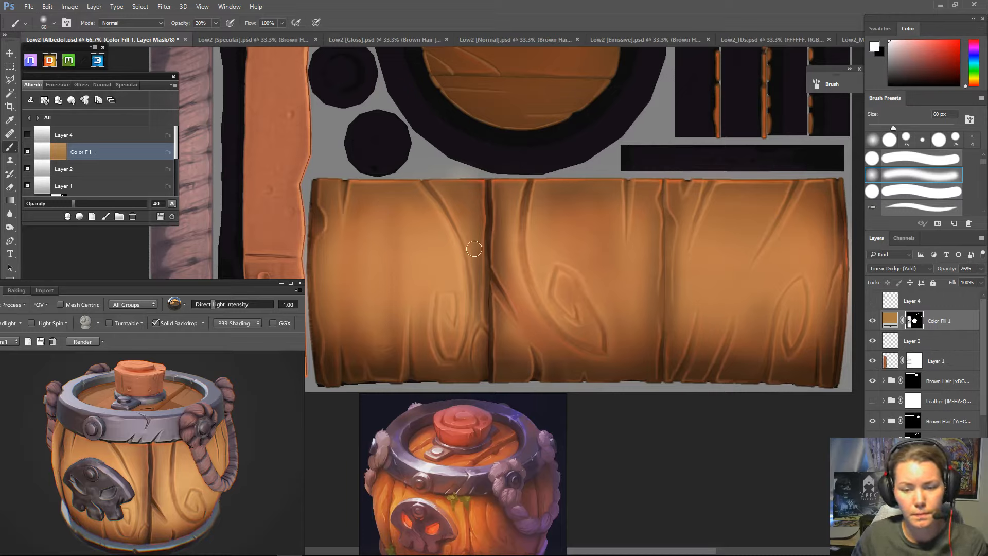
- Paint black diagonal streaks following the right plank's grain on the mask, using soft brushes of 60 px, 45 px and 80 px
{"action": "key", "text": "x"}
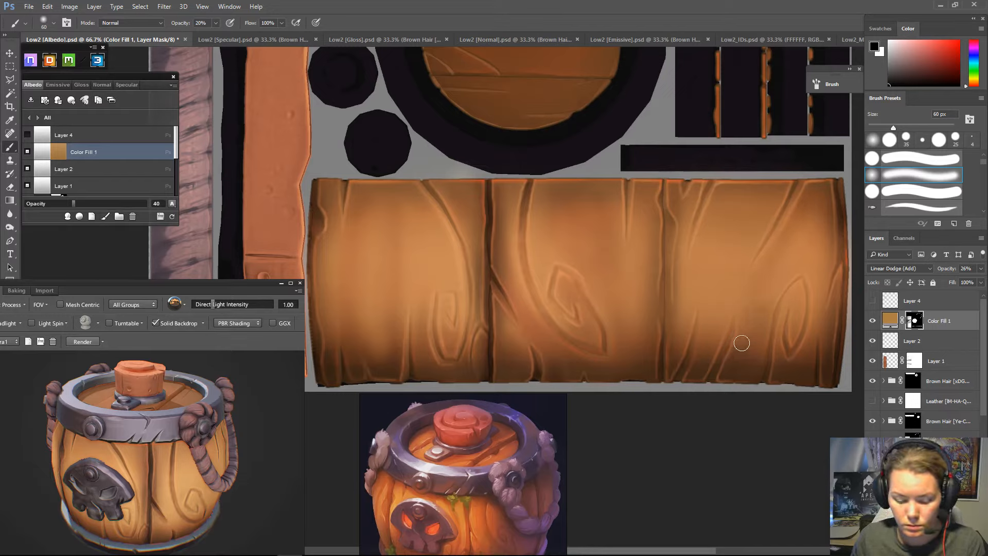
{"action": "key", "text": "bracketleft"}
{"action": "key", "text": "bracketleft"}
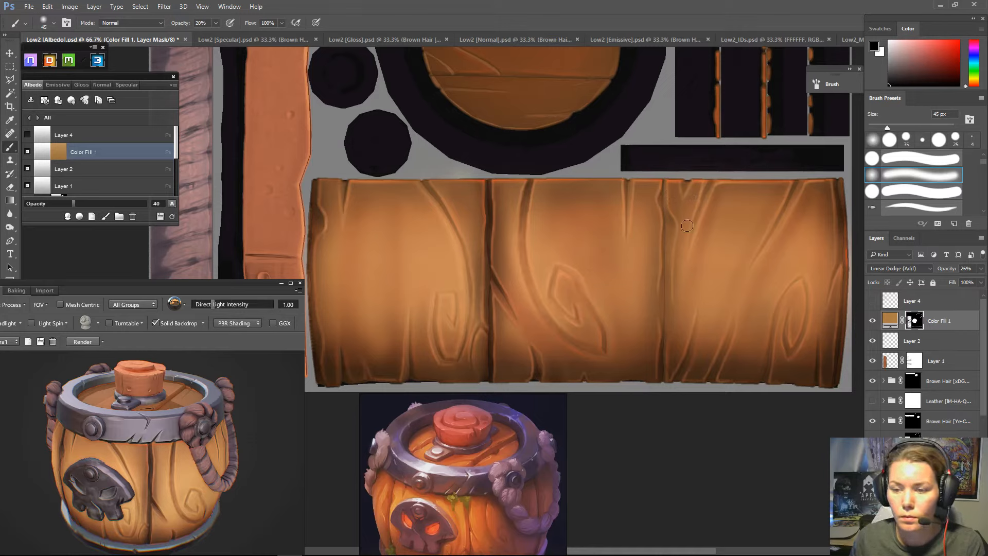
{"action": "key", "text": "bracketright"}
{"action": "key", "text": "bracketright"}
{"action": "key", "text": "bracketright"}
{"action": "key", "text": "bracketright"}
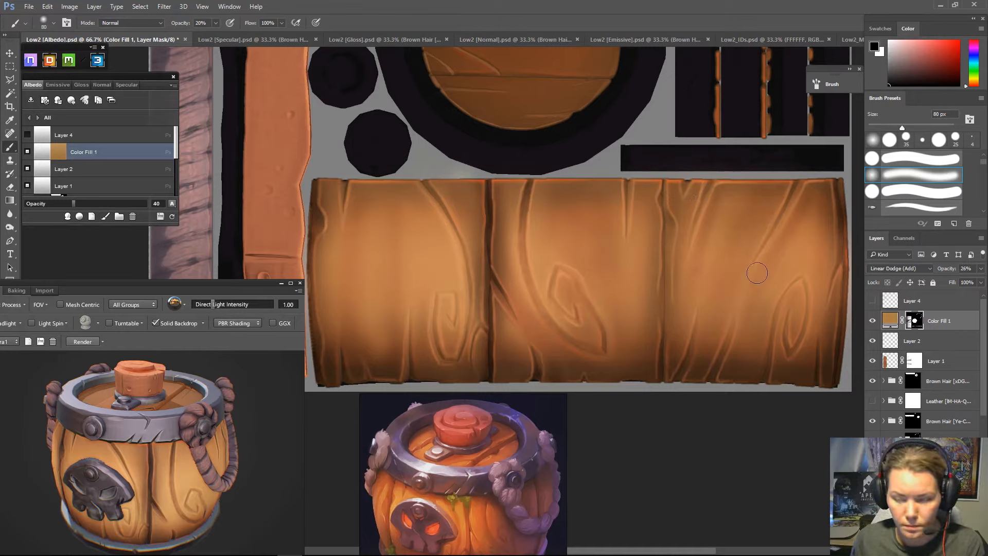
- Touch up the fill around the middle plank's grain on the mask with the 80 px soft brush, alternating white and black
{"action": "key", "text": "x"}
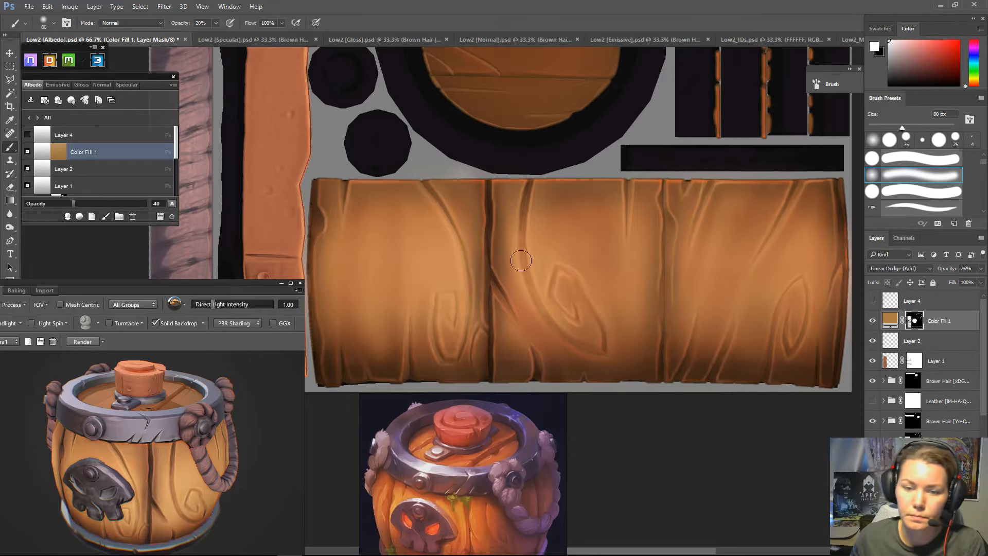
{"action": "key", "text": "x"}
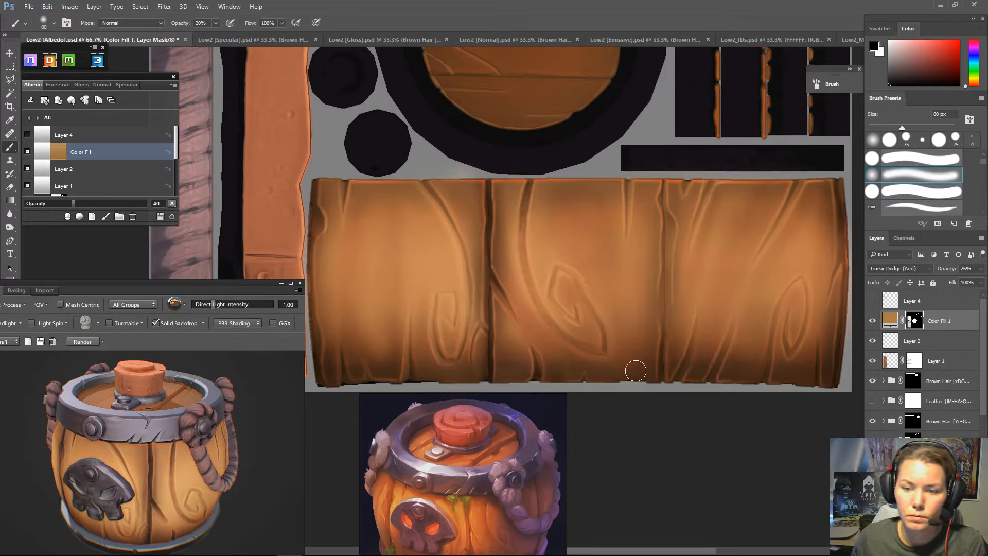
{"action": "key", "text": "x"}
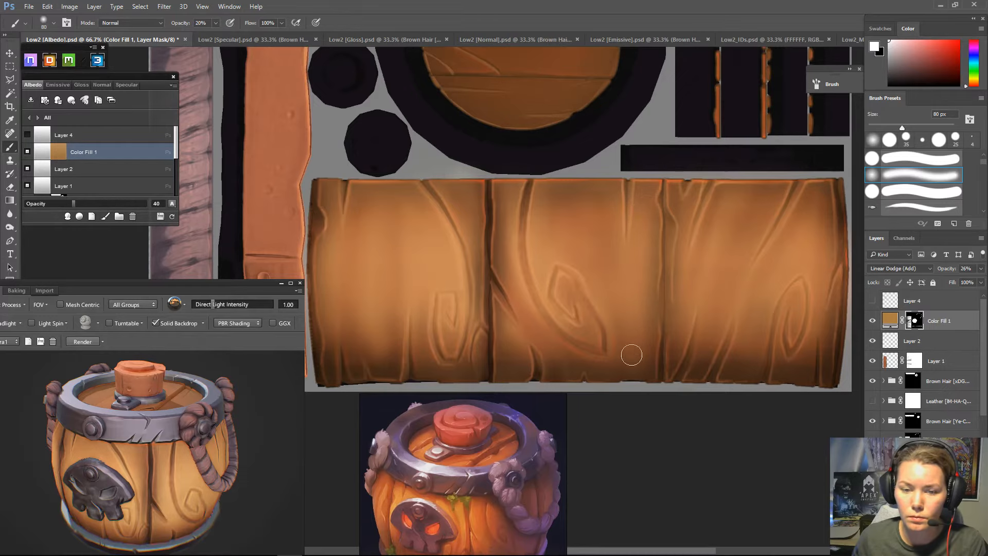
- Refresh the 3D preview with the painted albedo and rotate the barrel slightly to inspect its planks
{"action": "key", "text": "ctrl+minus"}
{"action": "key", "text": "ctrl+minus"}
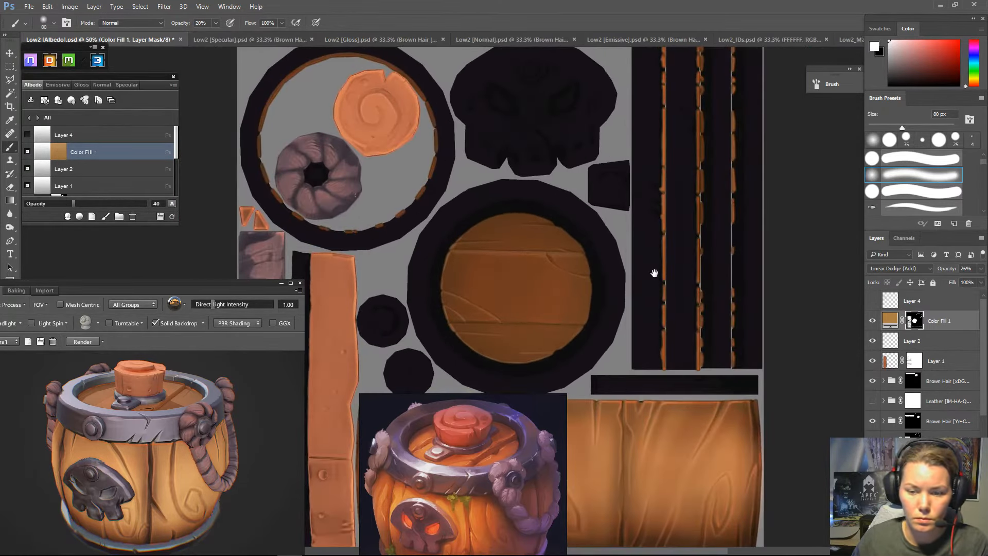
{"action": "left_click_drag", "start_coordinate": [652, 273], "coordinate": [687, 93]}
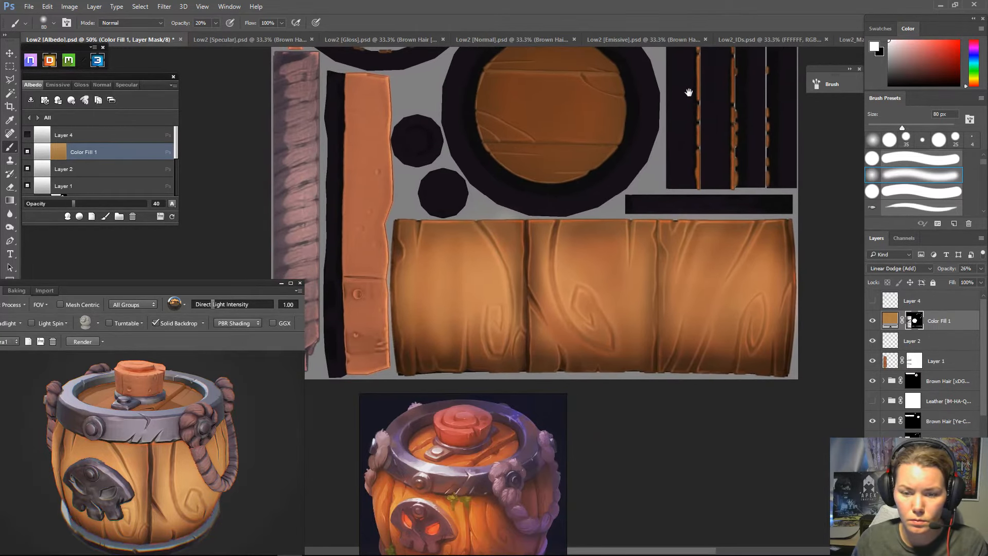
{"action": "left_click", "coordinate": [172, 217]}
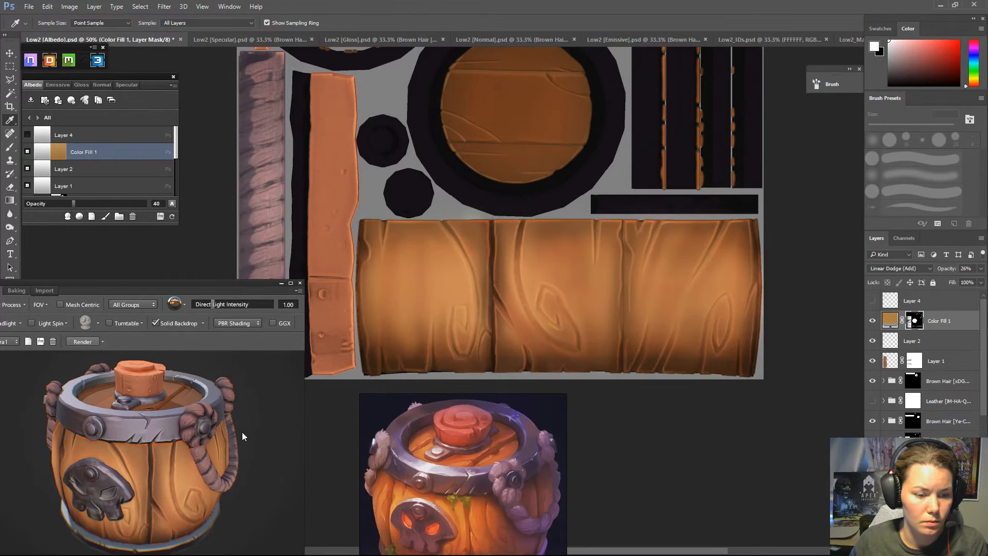
{"action": "mouse_move", "coordinate": [248, 454]}
{"action": "left_mouse_down"}
{"action": "mouse_move", "coordinate": [242, 415]}
{"action": "mouse_move", "coordinate": [254, 445]}
{"action": "left_mouse_up"}
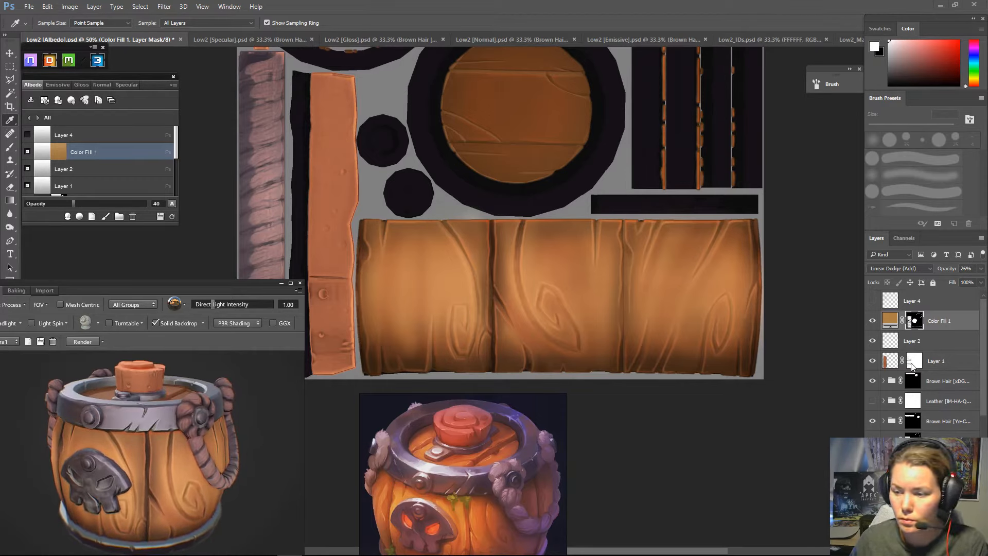
- Toggle the color highlight and color fill layers inside the wood's Brown Hair group to compare their effect on the planks
{"action": "scroll", "coordinate": [951, 384], "scroll_direction": "down", "scroll_amount": 2}
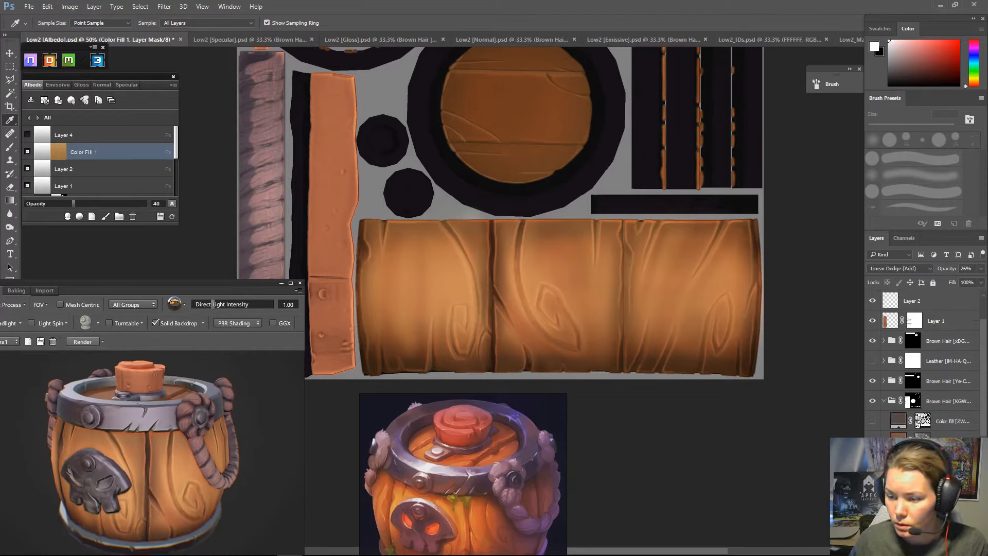
{"action": "scroll", "coordinate": [915, 429], "scroll_direction": "down", "scroll_amount": 3}
{"action": "left_click", "coordinate": [874, 381]}
{"action": "left_click", "coordinate": [873, 382]}
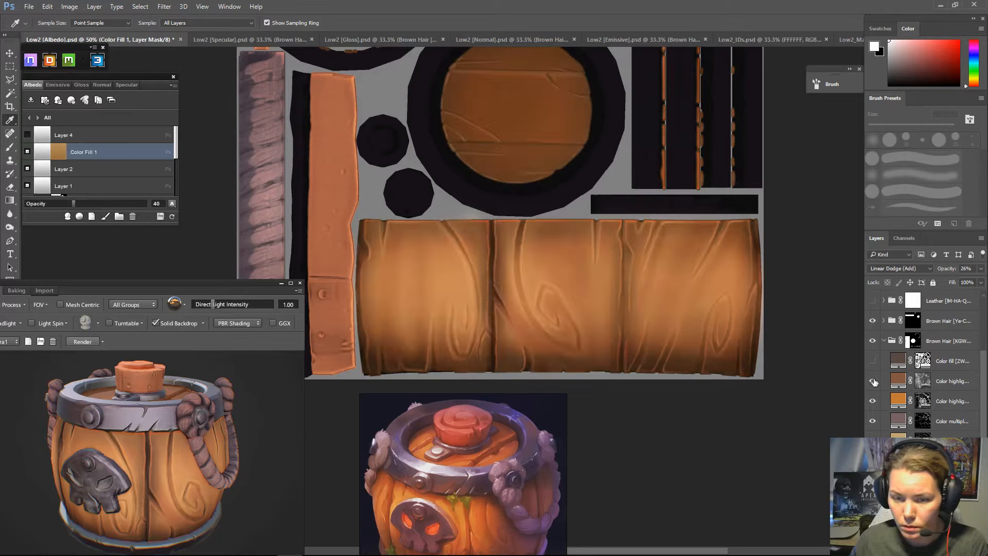
{"action": "left_click", "coordinate": [873, 401]}
{"action": "left_click", "coordinate": [872, 401]}
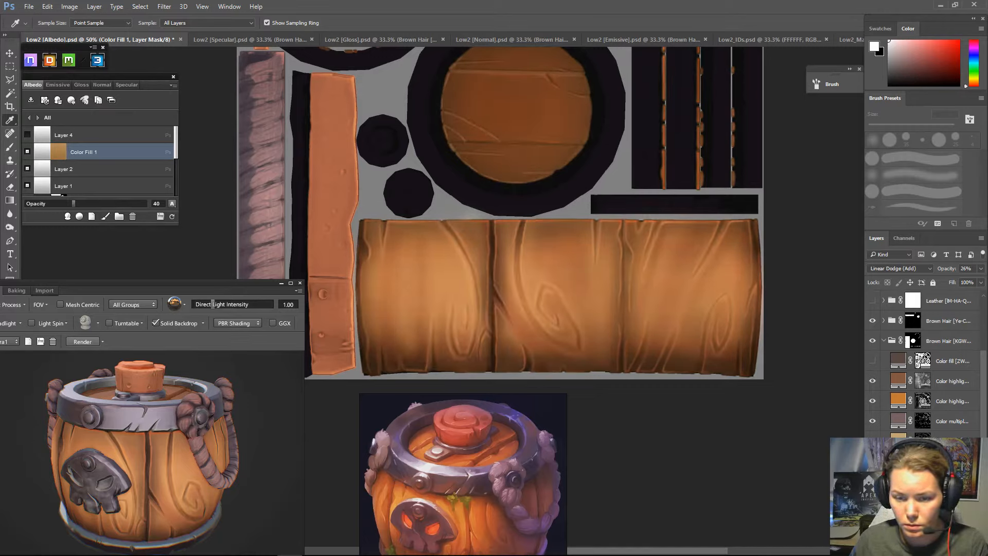
{"action": "left_click", "coordinate": [872, 361]}
{"action": "left_click", "coordinate": [872, 361]}
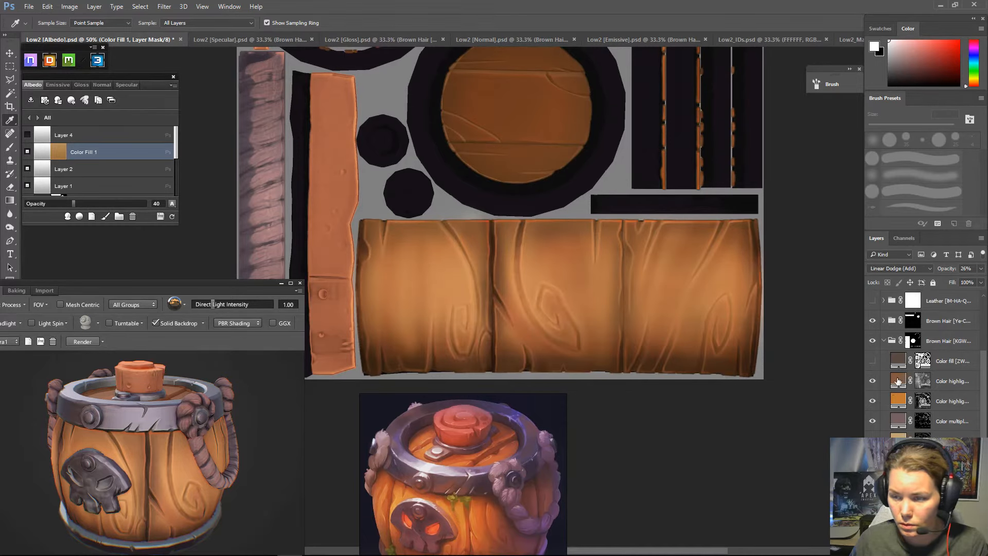
{"action": "left_click", "coordinate": [872, 361]}
{"action": "left_click", "coordinate": [872, 360]}
- Toggle Layer 1 off and on to check its contribution to the wood
{"action": "scroll", "coordinate": [895, 329], "scroll_direction": "up", "scroll_amount": 5}
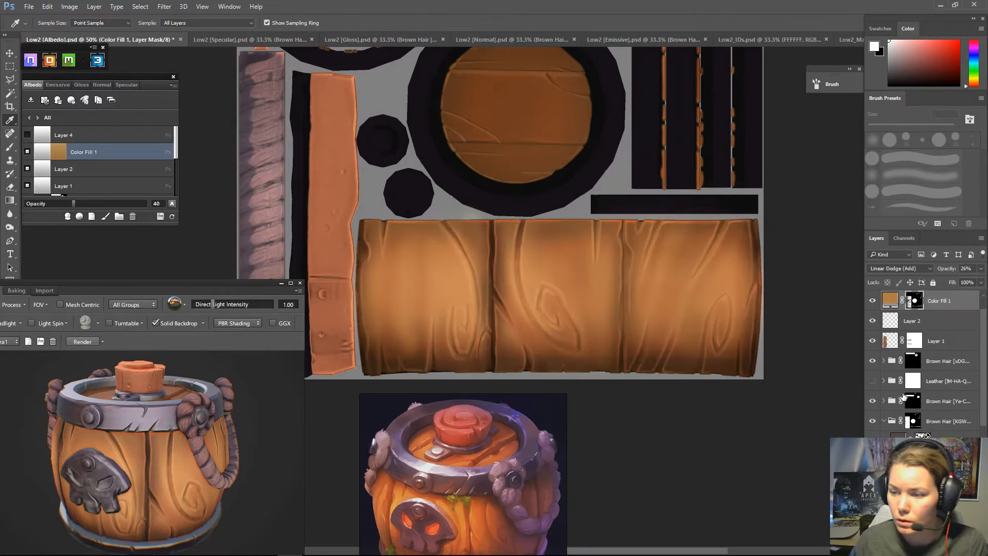
{"action": "left_click", "coordinate": [873, 361]}
{"action": "left_click", "coordinate": [872, 361]}
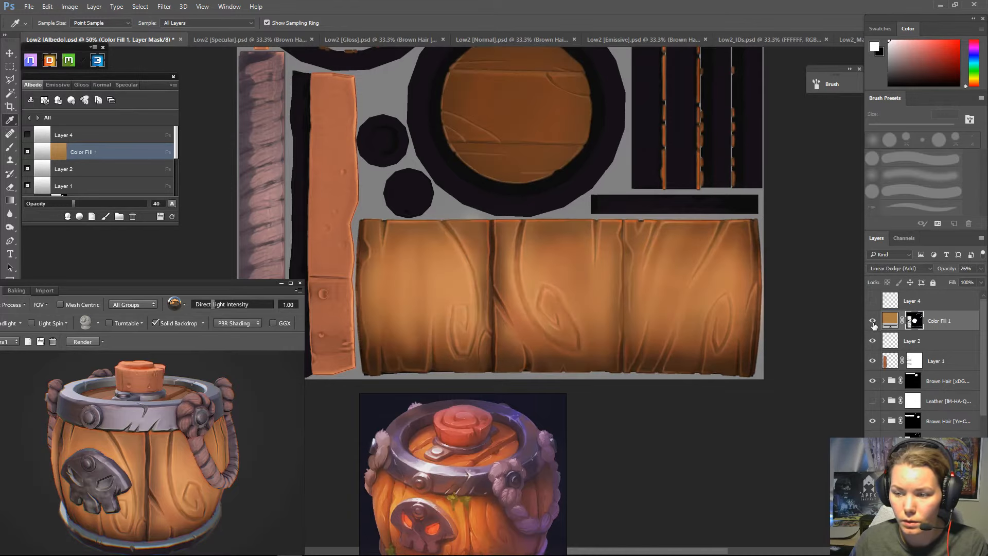
{"action": "left_click", "coordinate": [872, 362]}
{"action": "left_click", "coordinate": [872, 362]}
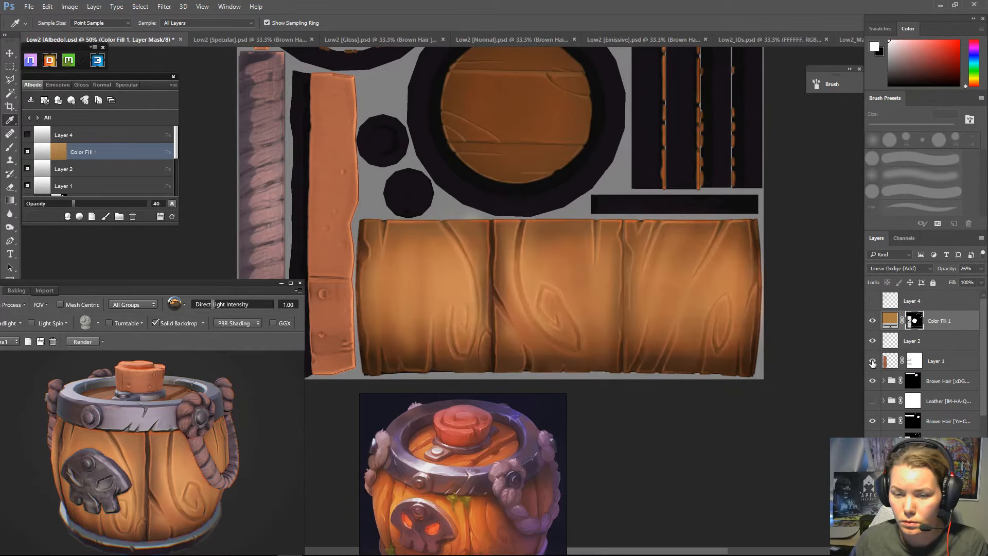
- Inspect the layer masks of Layer 1 and Color Fill 1 on their own, returning to the full texture view with Color Fill 1 selected
{"action": "left_click", "coordinate": [913, 366]}
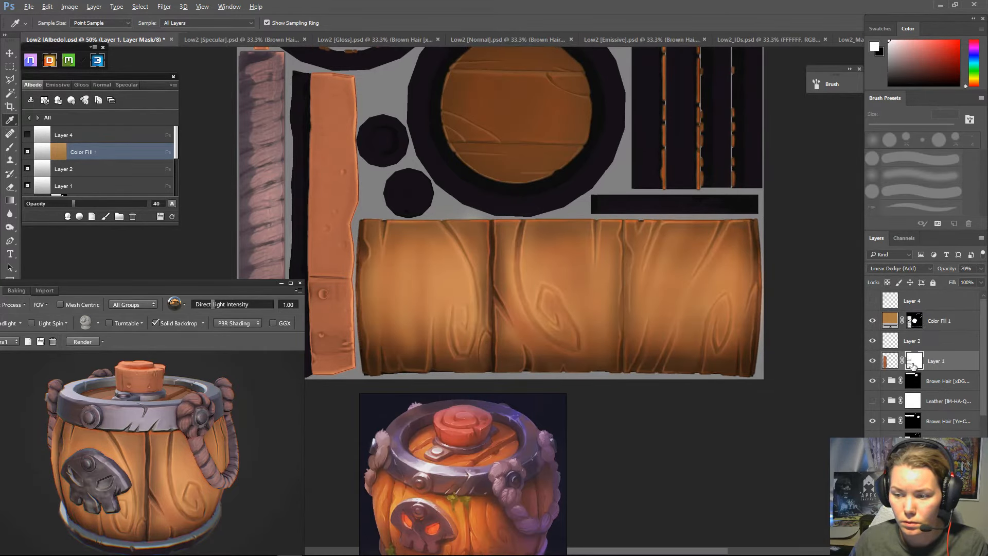
{"action": "left_click", "coordinate": [913, 366], "text": "alt"}
{"action": "left_click", "coordinate": [914, 366], "text": "alt"}
{"action": "left_click", "coordinate": [916, 323], "text": "alt"}
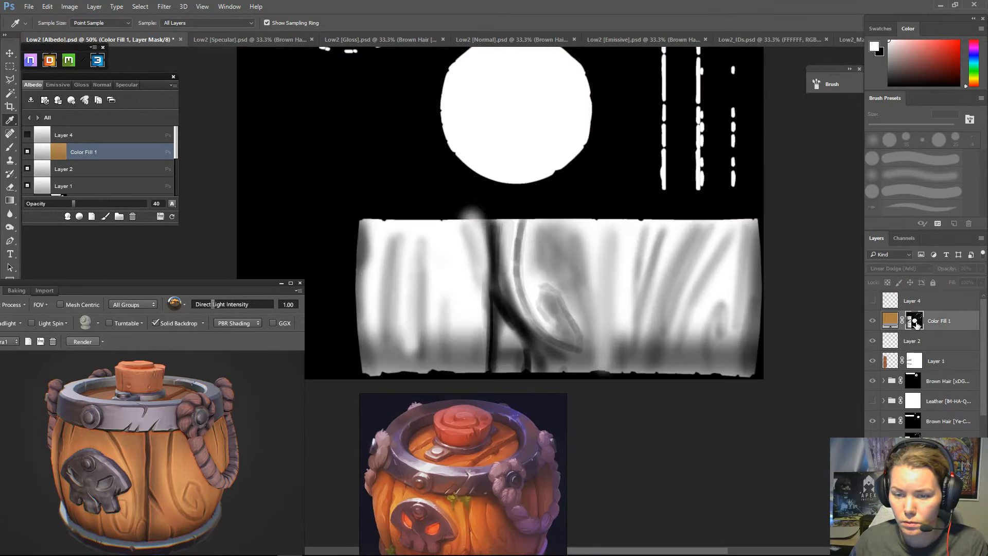
{"action": "left_click", "coordinate": [916, 323], "text": "alt"}
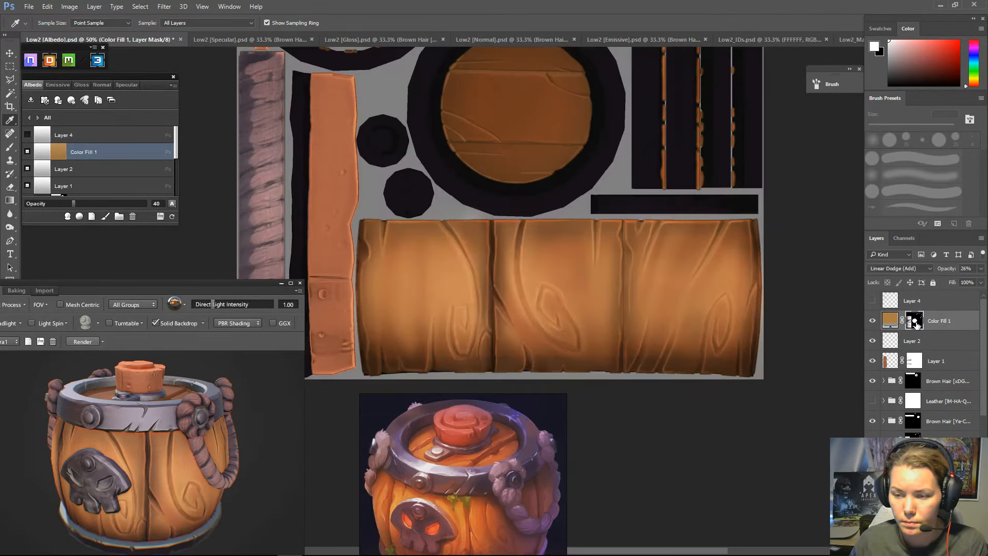
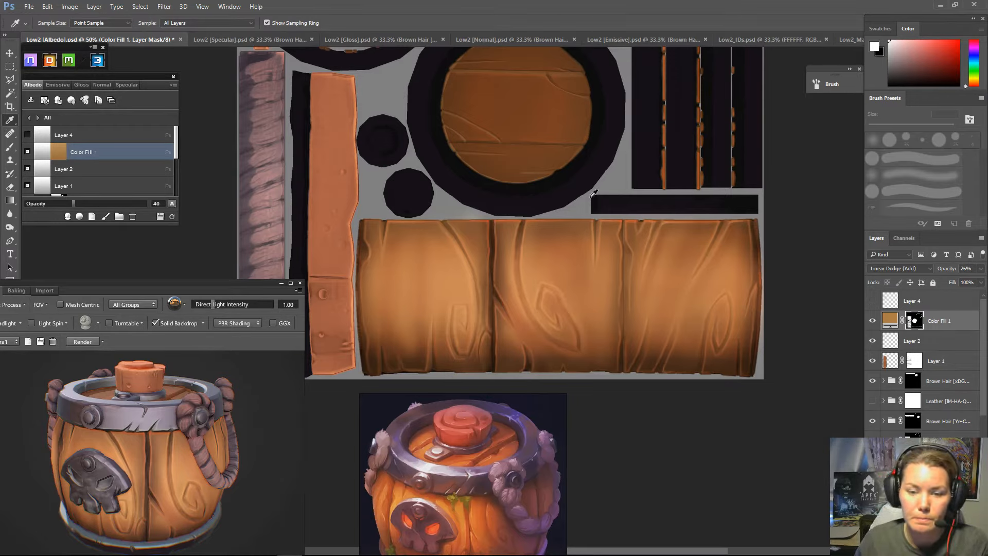
- Add a solid color fill layer above Color Fill 1 in orange, #cc784a
{"action": "key", "text": "ctrl+plus"}
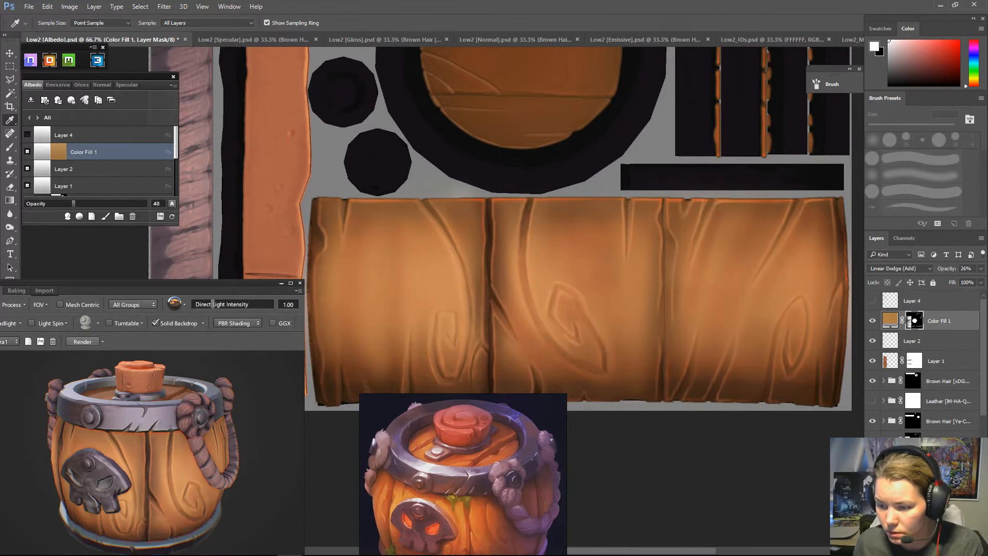
{"action": "left_click", "coordinate": [932, 549]}
{"action": "left_click", "coordinate": [921, 298]}
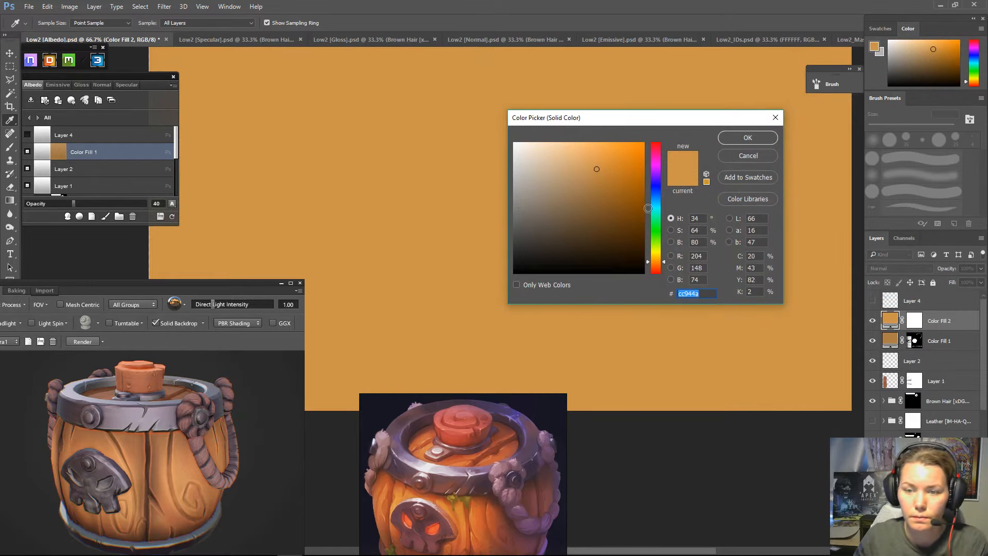
{"action": "left_click_drag", "start_coordinate": [659, 270], "coordinate": [656, 267]}
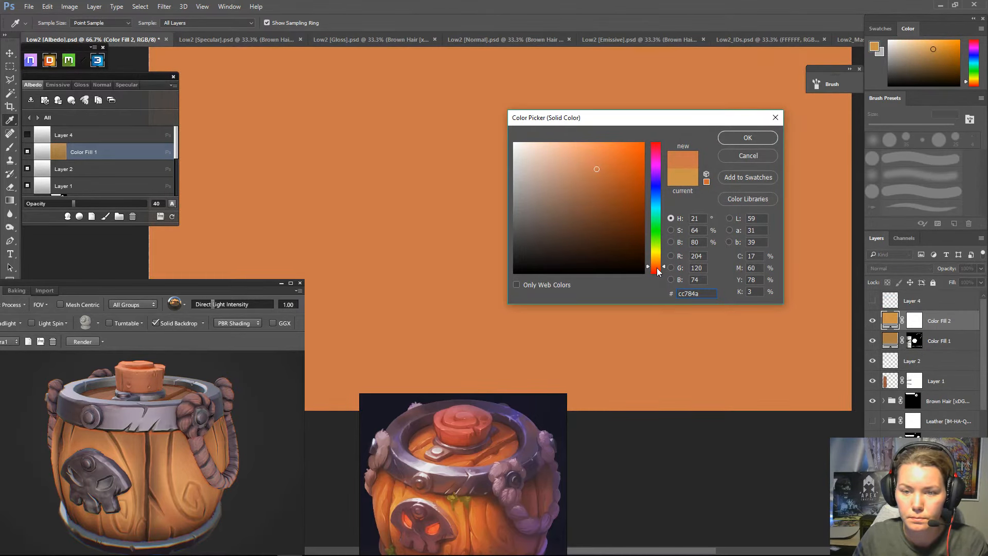
{"action": "key", "text": "Return"}
- Try Soft Light and Color blending on the new orange fill, and set its blend mode to Linear Dodge (Add)
{"action": "left_click", "coordinate": [896, 268]}
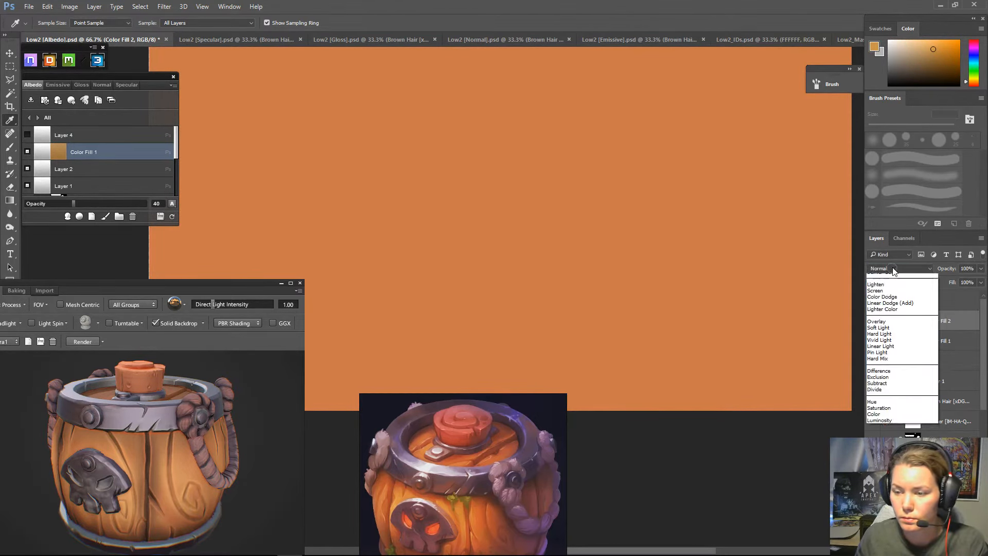
{"action": "left_click", "coordinate": [883, 376]}
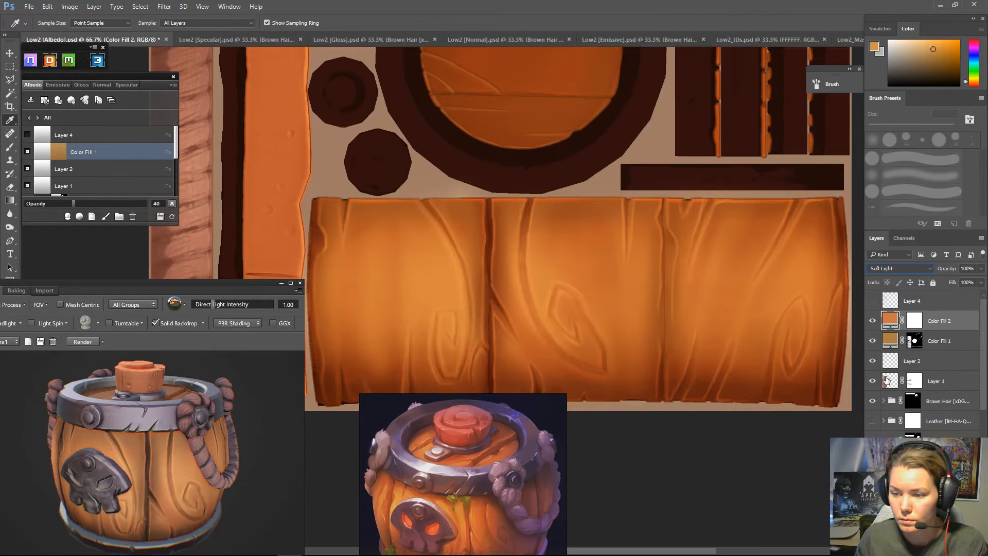
{"action": "left_click", "coordinate": [897, 265]}
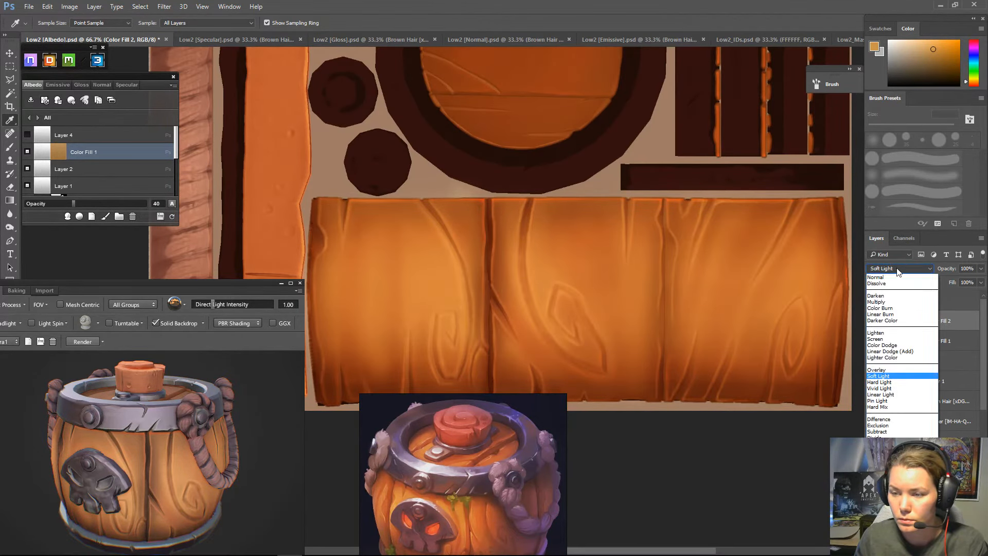
{"action": "left_click", "coordinate": [880, 462]}
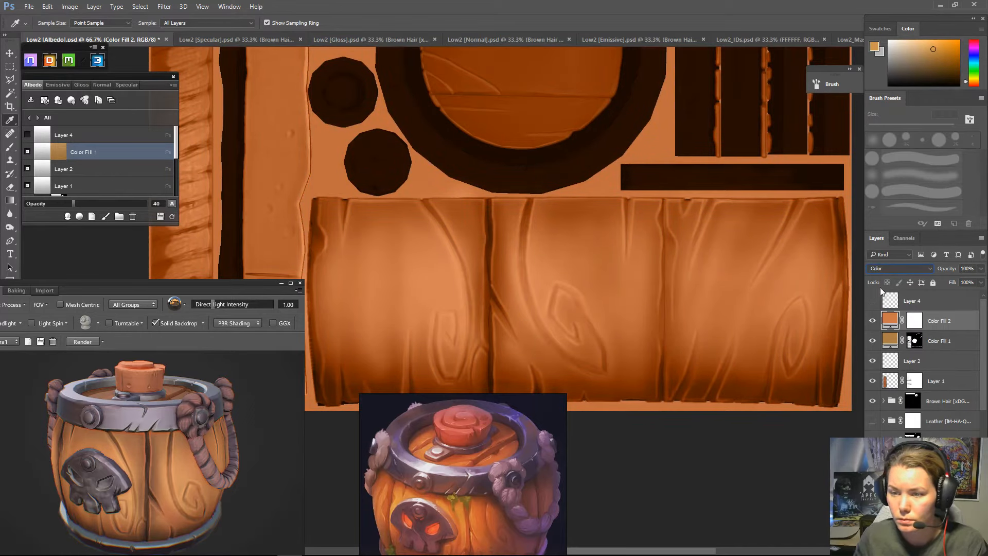
{"action": "left_click", "coordinate": [885, 268]}
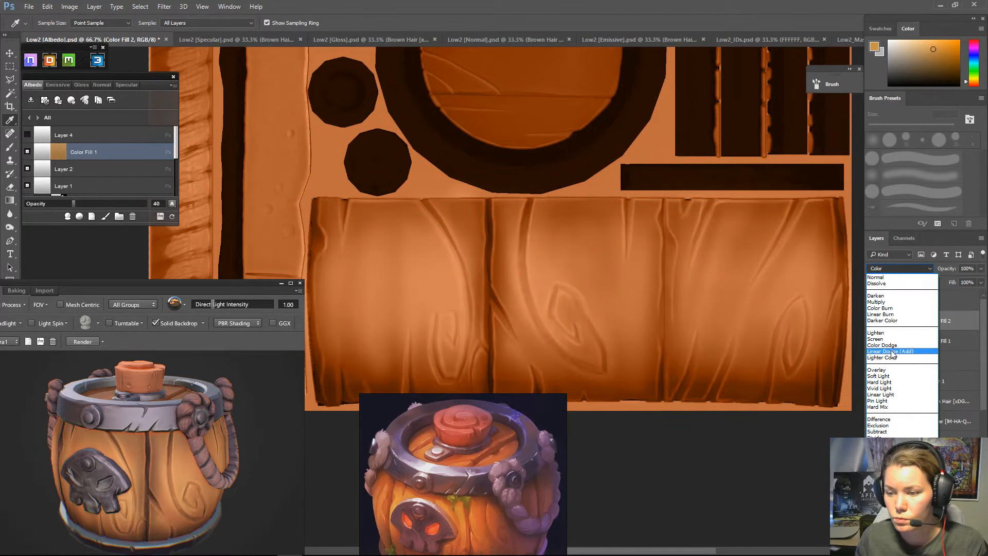
{"action": "left_click", "coordinate": [893, 352]}
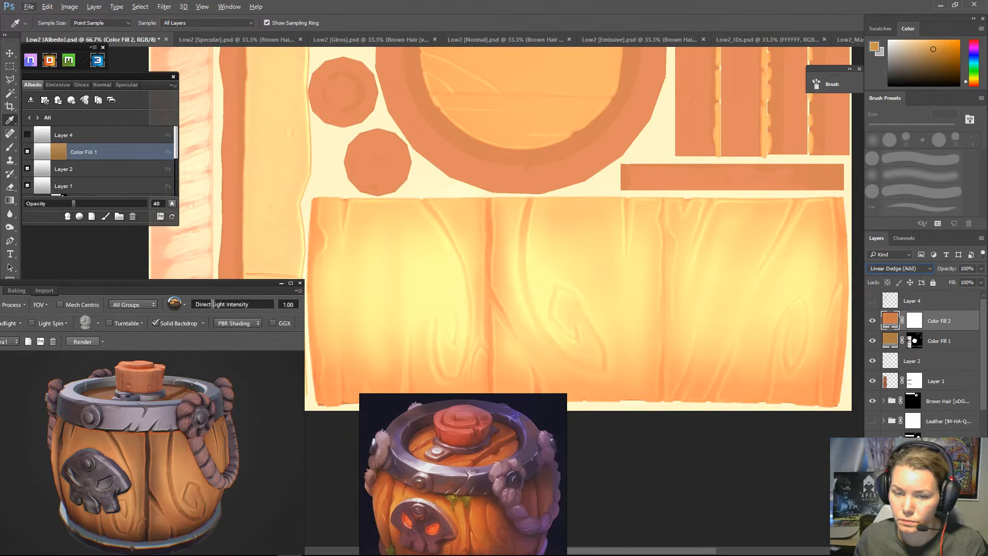
- Copy the Brown Hair group's black-and-white wood mask into Color Fill 2's layer mask and return to the full texture view
{"action": "left_click", "coordinate": [913, 441], "text": "alt"}
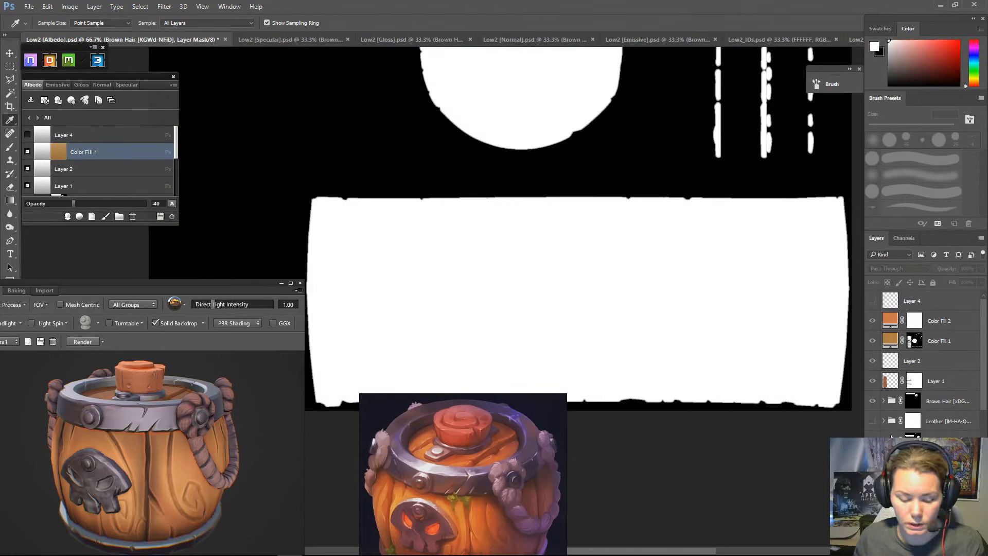
{"action": "left_click", "coordinate": [914, 320]}
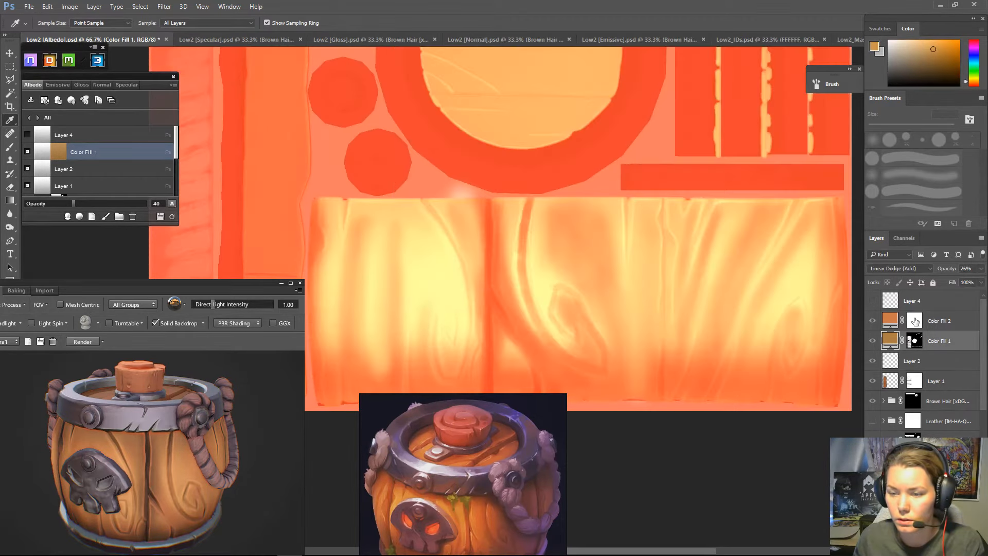
{"action": "left_click", "coordinate": [915, 323]}
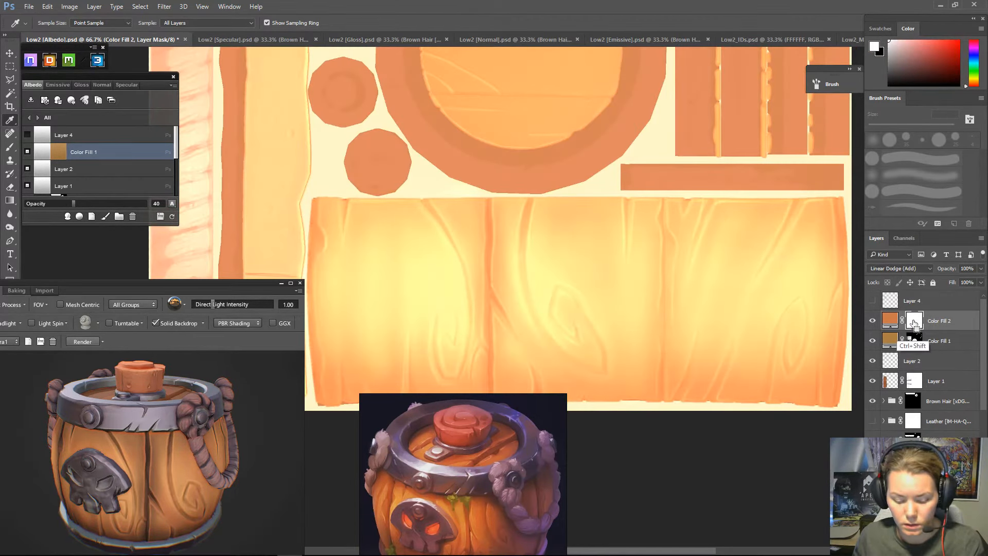
{"action": "key", "text": "ctrl+v"}
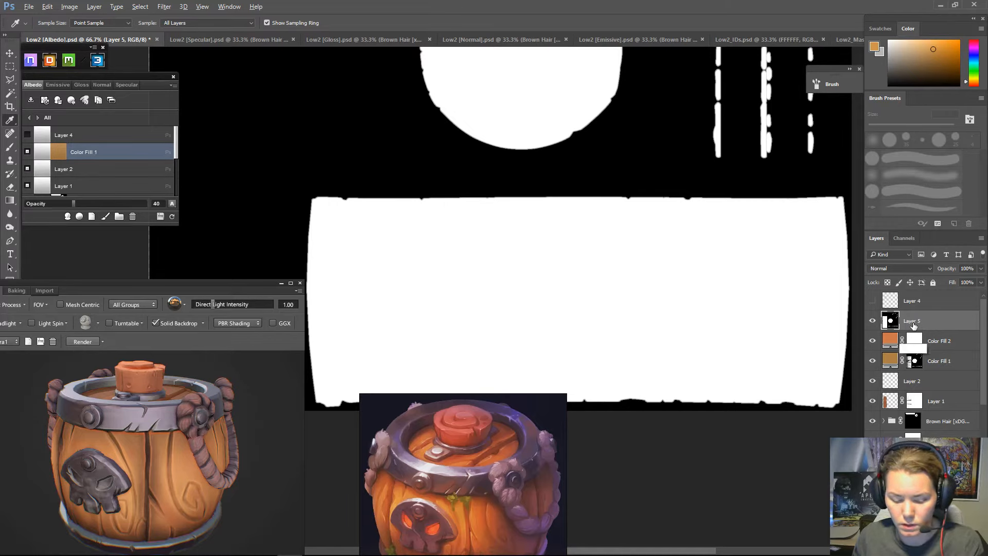
{"action": "key", "text": "ctrl+z"}
{"action": "left_click", "coordinate": [915, 322], "text": "alt"}
{"action": "key", "text": "ctrl+v"}
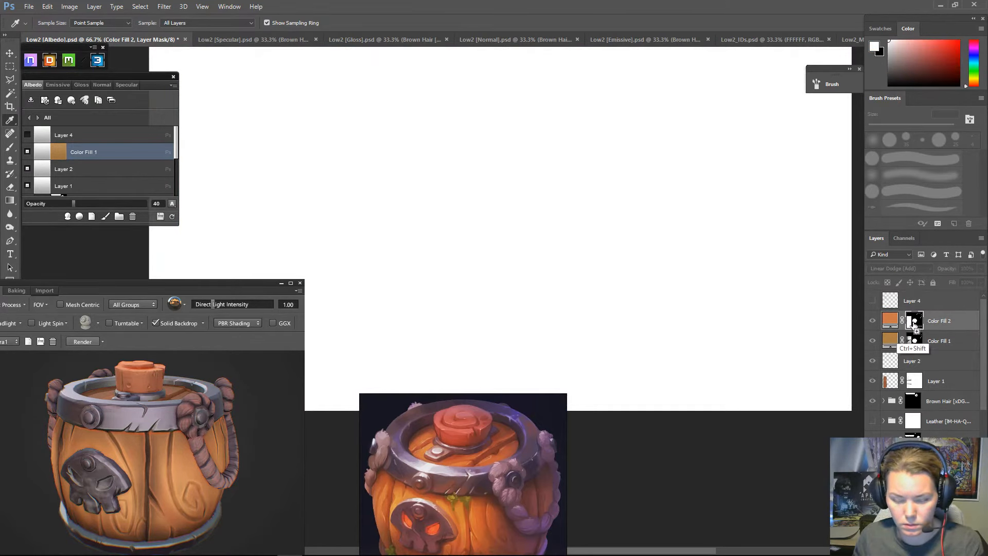
{"action": "key", "text": "ctrl+2"}
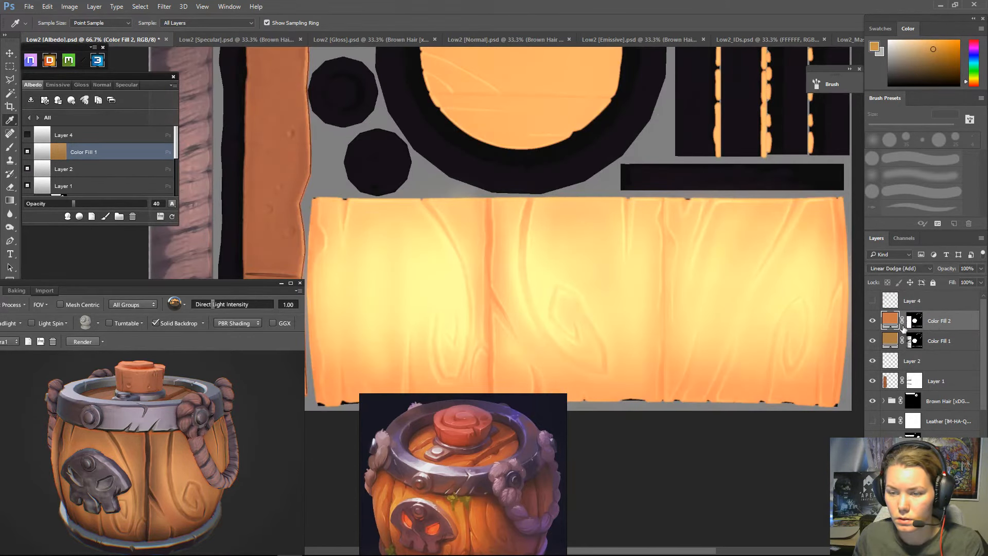
- Set Color Fill 2's opacity to 60% and its blend mode to Color Dodge
{"action": "mouse_move", "coordinate": [969, 282]}
{"action": "left_mouse_down"}
{"action": "mouse_move", "coordinate": [940, 280]}
{"action": "mouse_move", "coordinate": [959, 282]}
{"action": "left_mouse_up"}
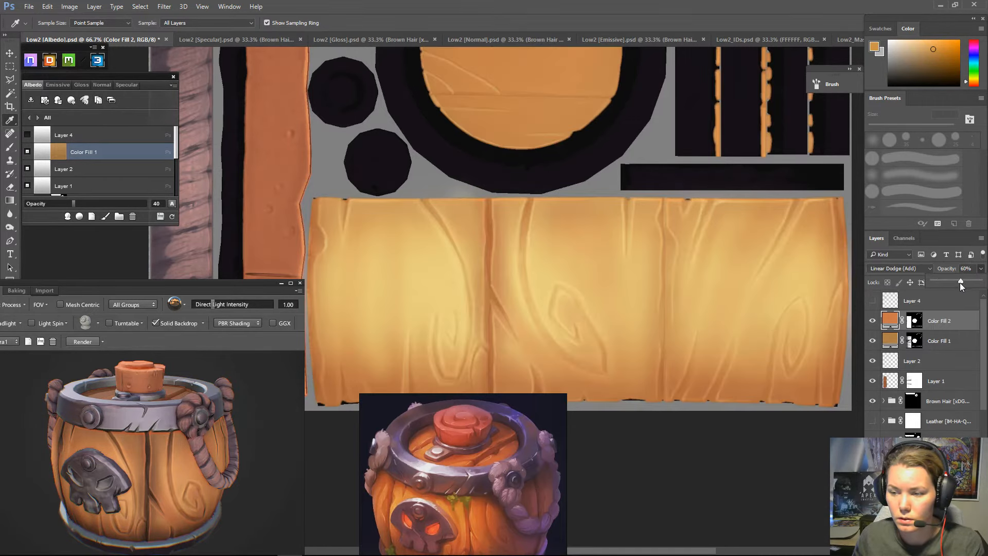
{"action": "left_click", "coordinate": [907, 268]}
{"action": "left_click", "coordinate": [895, 346]}
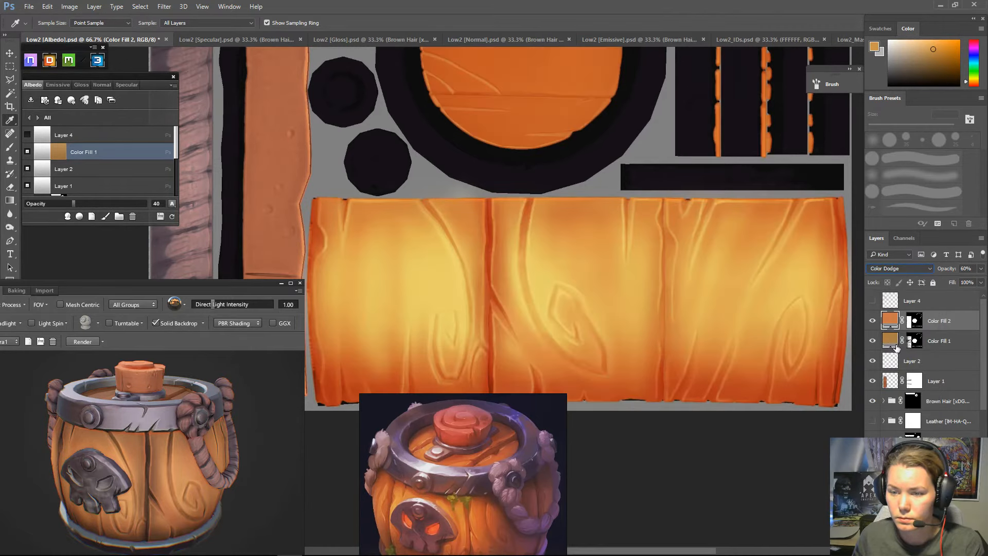
{"action": "left_click", "coordinate": [910, 270]}
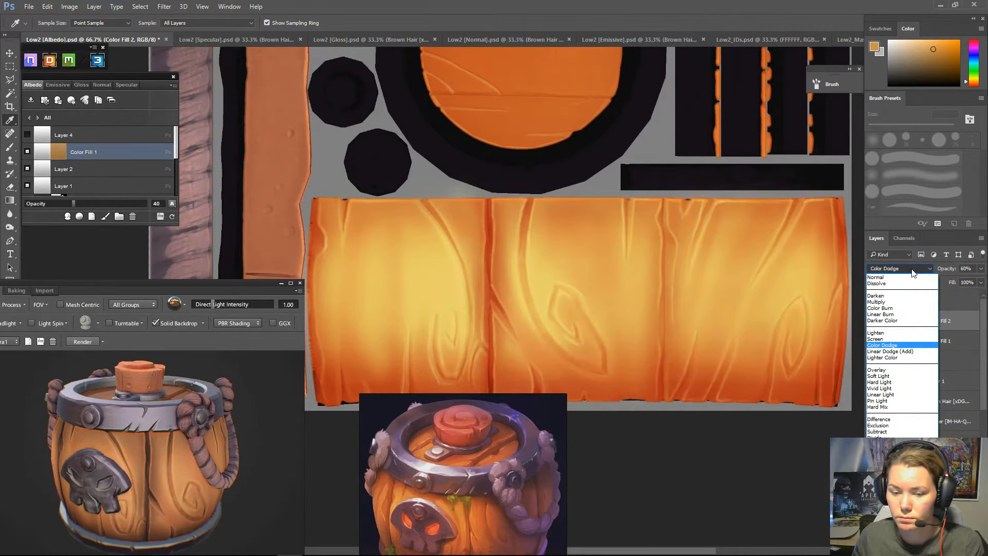
{"action": "left_click", "coordinate": [911, 270]}
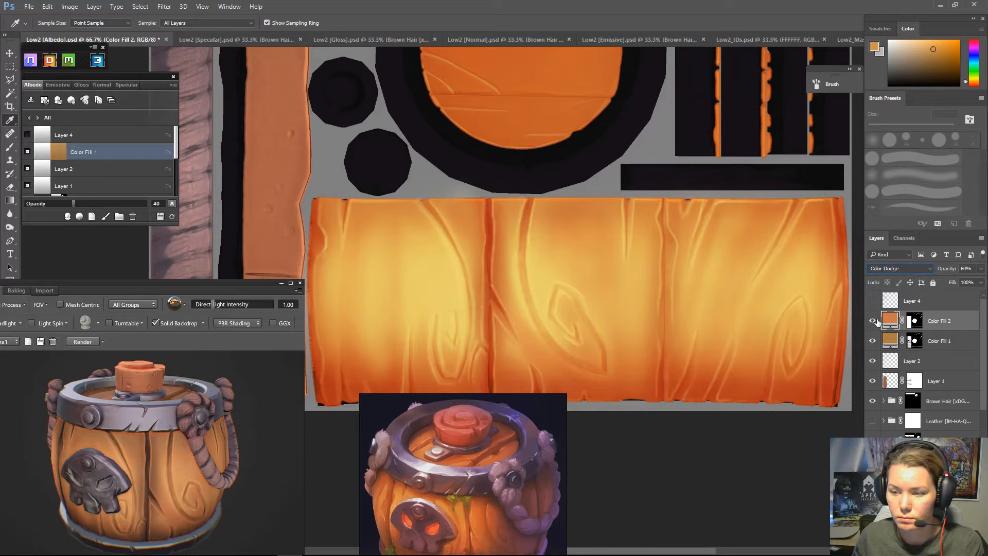
- Compare the wood with Color Fill 2 hidden and shown, and reduce that layer's opacity to 15%
{"action": "left_click", "coordinate": [873, 320]}
{"action": "left_click", "coordinate": [872, 321]}
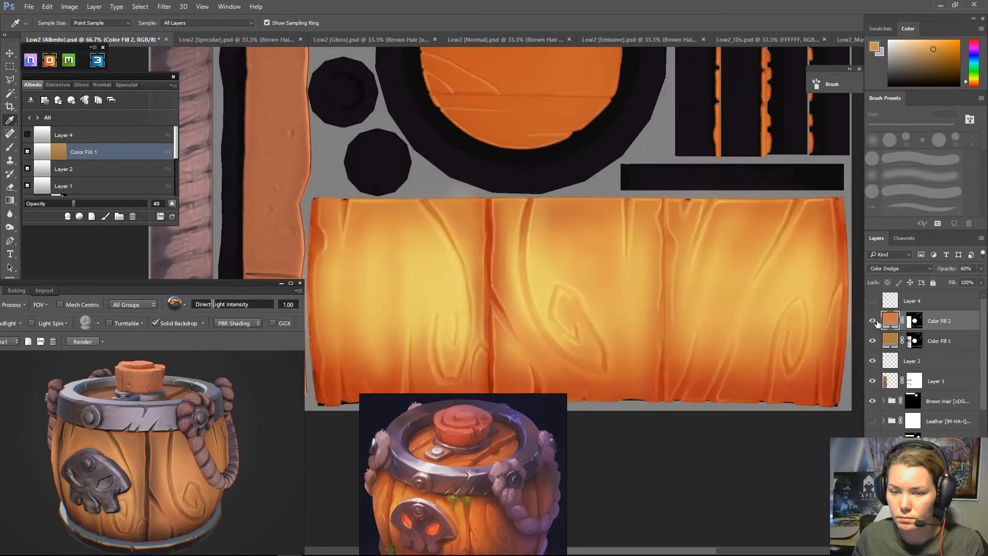
{"action": "left_click", "coordinate": [980, 268]}
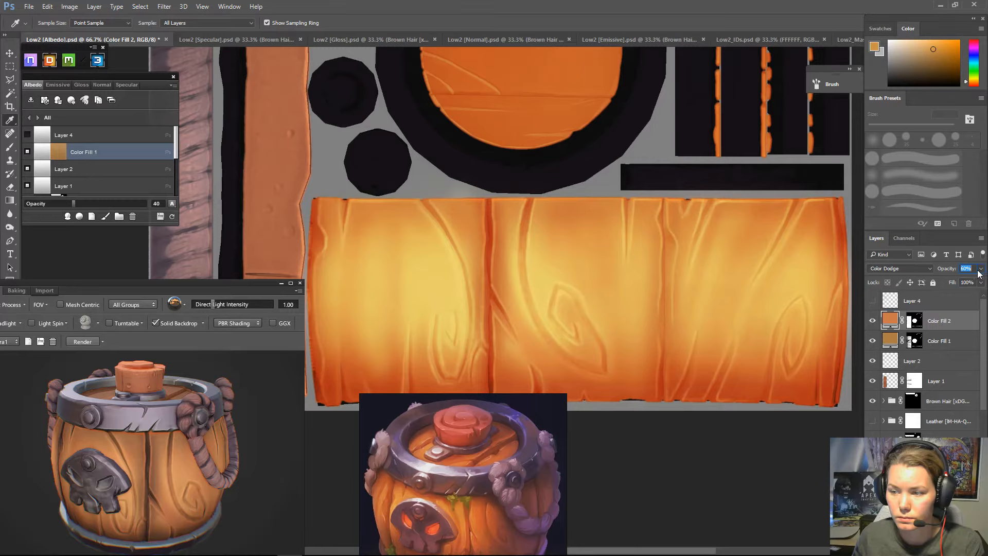
{"action": "left_click", "coordinate": [938, 280]}
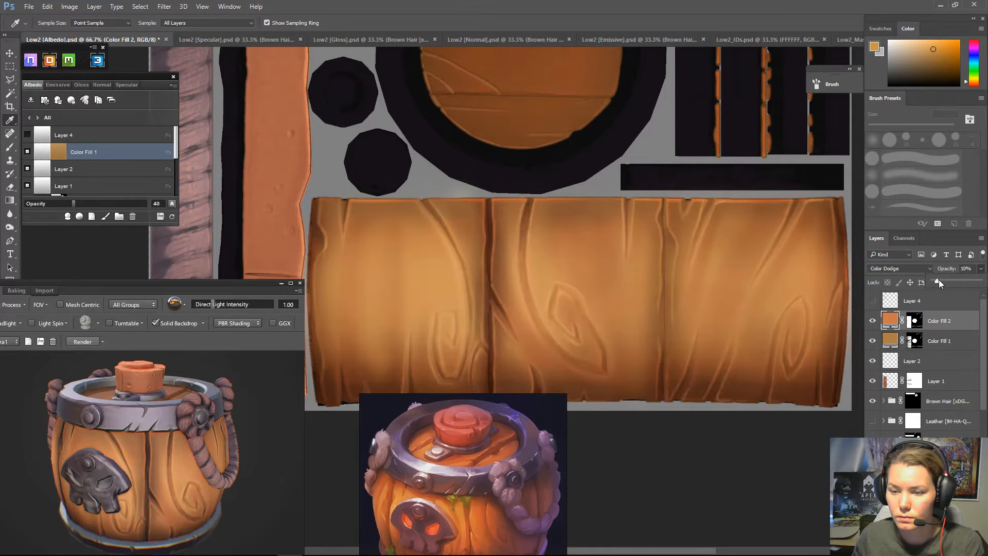
{"action": "left_click_drag", "start_coordinate": [939, 280], "coordinate": [940, 282]}
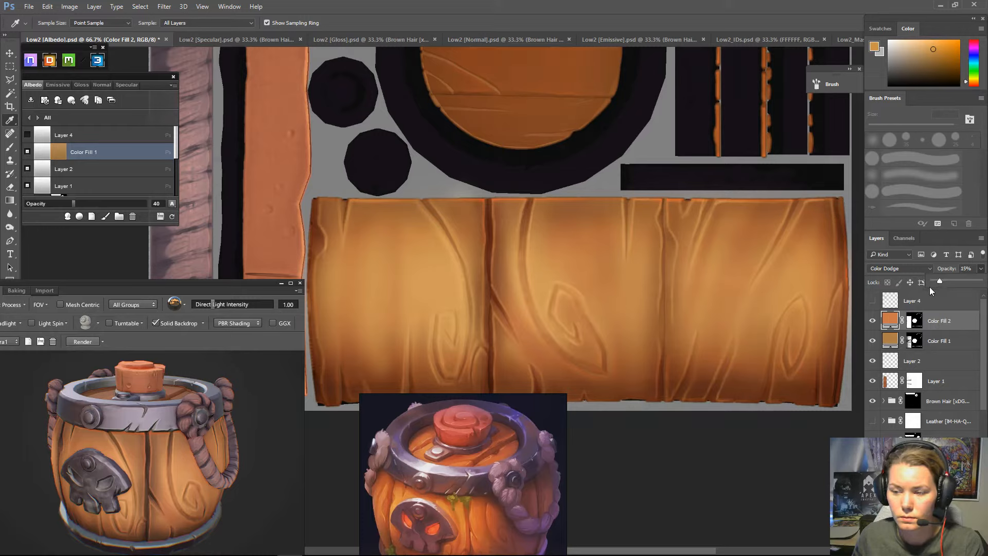
- Toggle Color Fill 2 and Color Fill 1 off and on to compare their effect on the planks
{"action": "left_click", "coordinate": [872, 322]}
{"action": "left_click", "coordinate": [873, 323]}
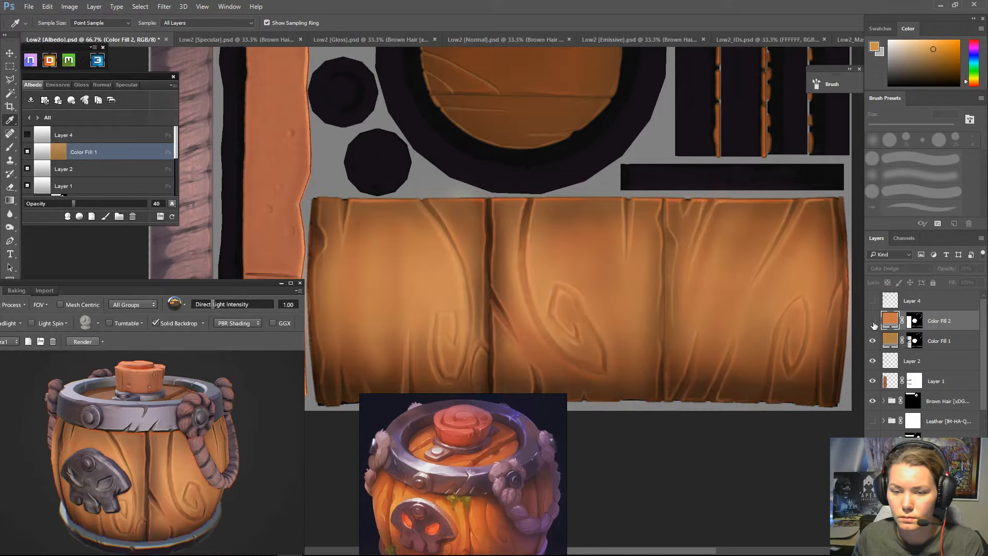
{"action": "left_click", "coordinate": [873, 343]}
{"action": "left_click", "coordinate": [873, 343]}
{"action": "left_click", "coordinate": [873, 322]}
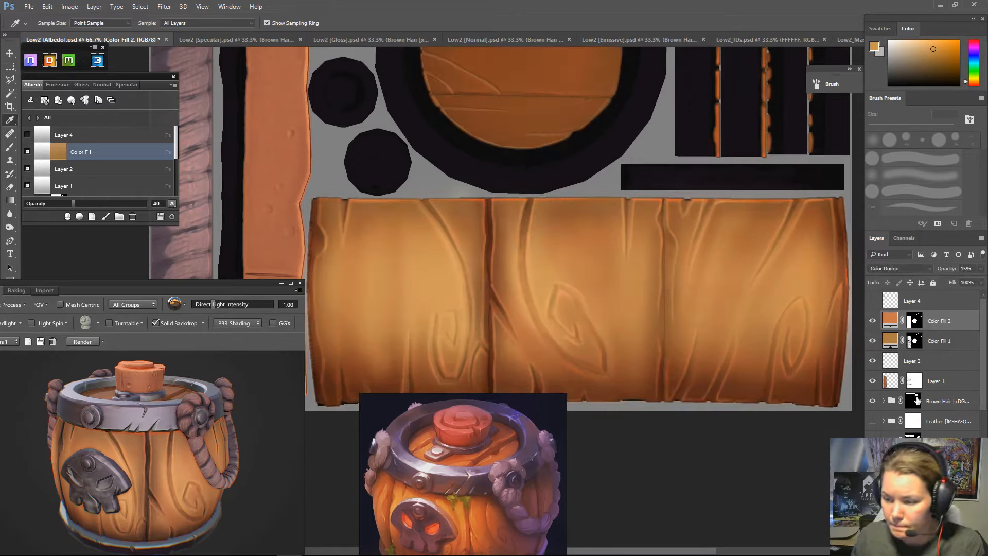
- Inspect the layer masks of the color highlight, color multiply and color fill layers inside the Brown Hair group, each on its own
{"action": "scroll", "coordinate": [918, 396], "scroll_direction": "down", "scroll_amount": 5}
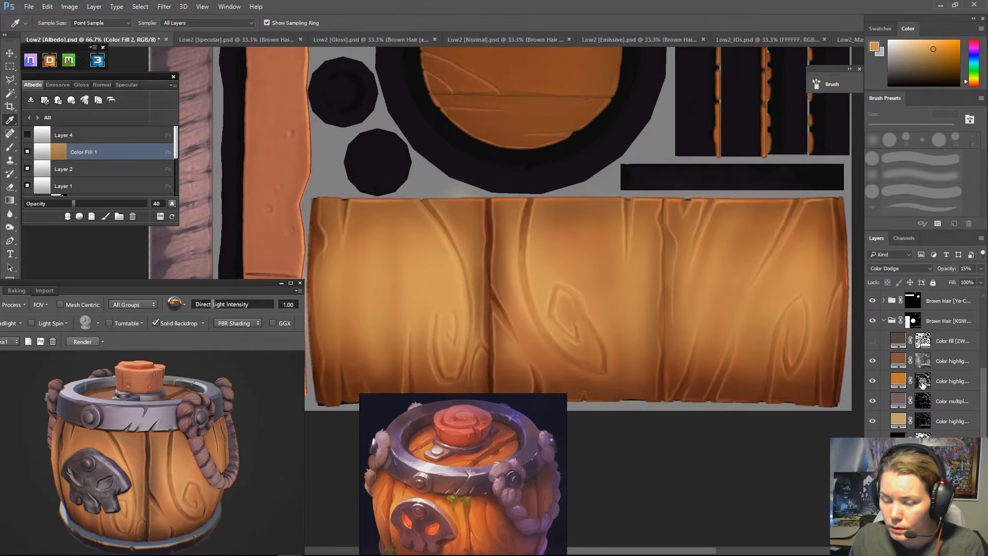
{"action": "left_click", "coordinate": [922, 381], "text": "alt"}
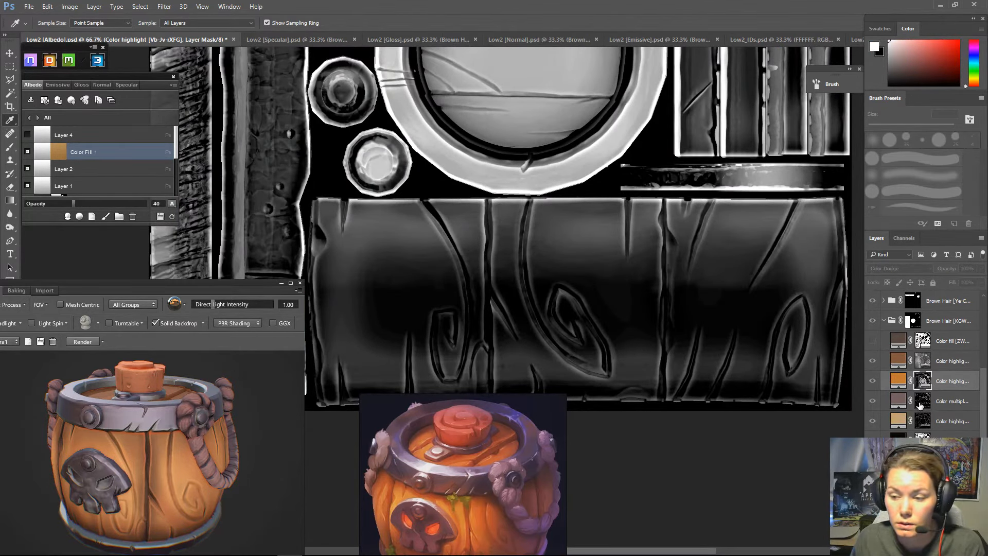
{"action": "left_click", "coordinate": [921, 405]}
{"action": "left_click", "coordinate": [922, 405], "text": "alt"}
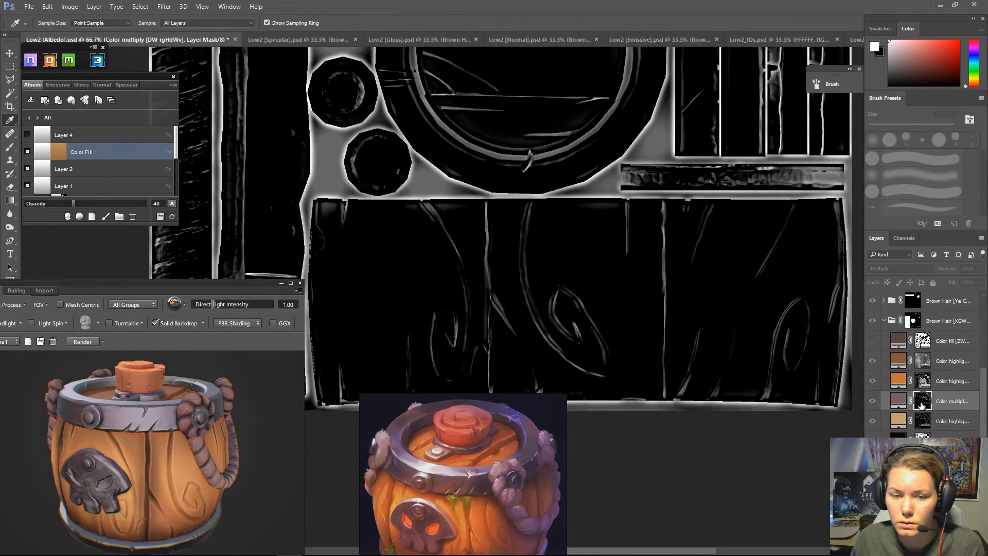
{"action": "left_click", "coordinate": [921, 405], "text": "alt"}
{"action": "left_click", "coordinate": [922, 404], "text": "alt"}
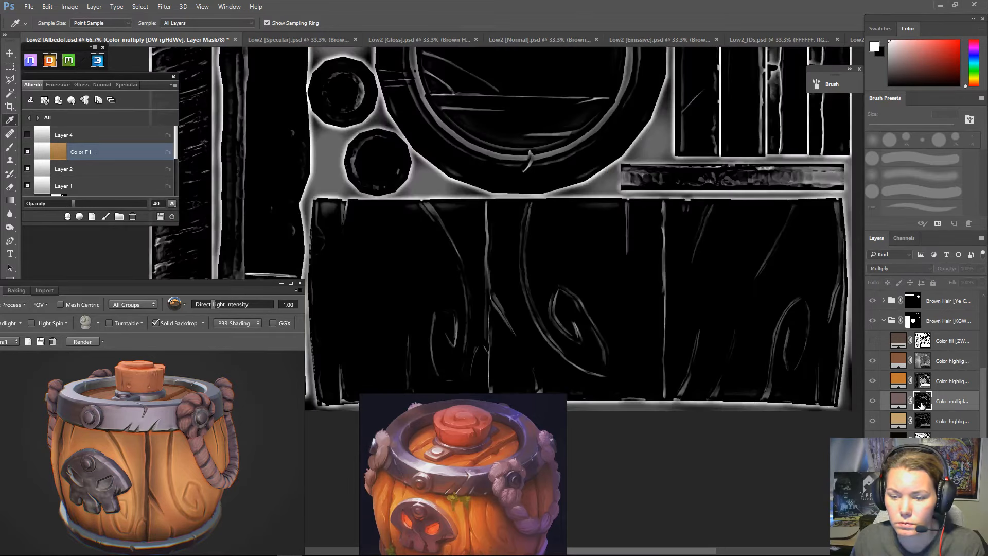
{"action": "left_click", "coordinate": [922, 405], "text": "alt"}
{"action": "left_click", "coordinate": [924, 422], "text": "alt"}
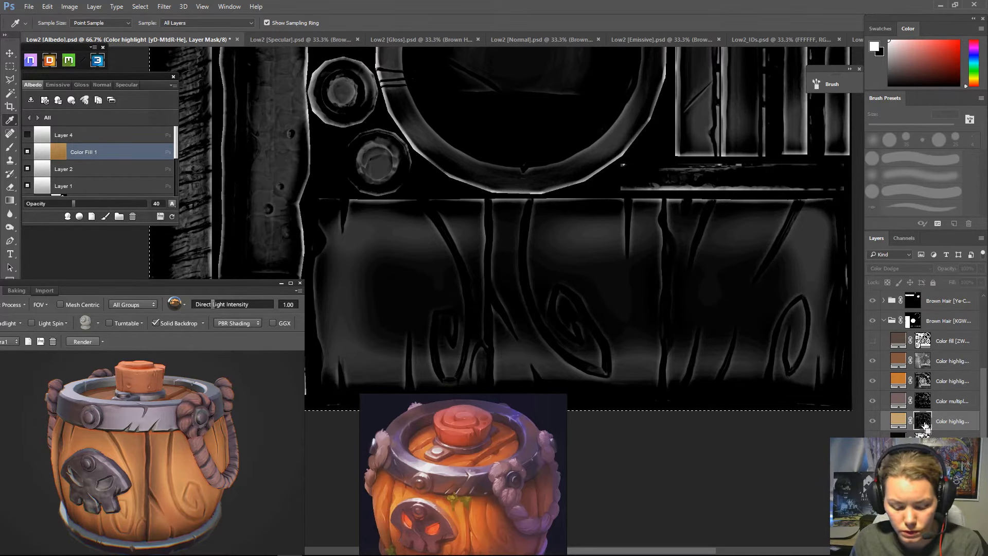
{"action": "left_click", "coordinate": [924, 424], "text": "alt"}
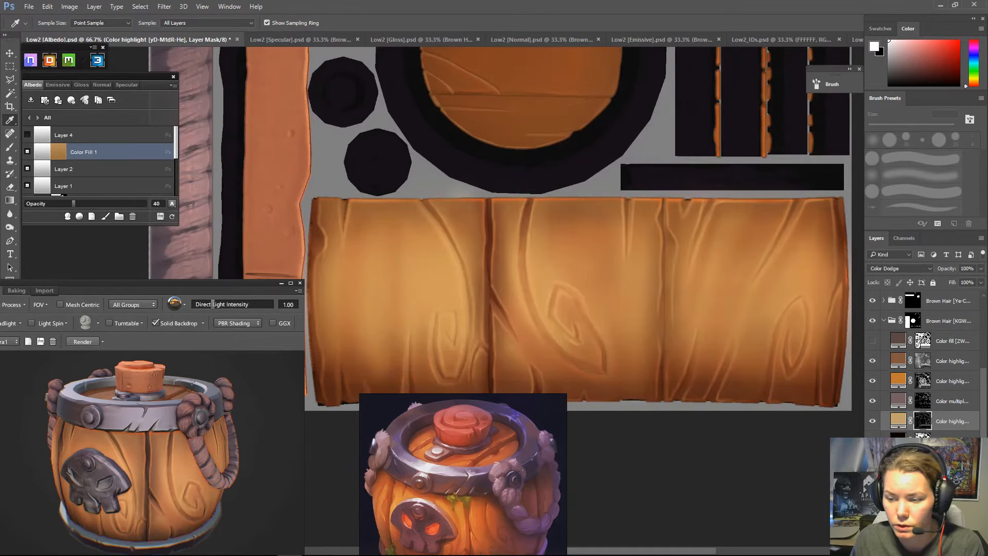
{"action": "left_click", "coordinate": [923, 439], "text": "alt"}
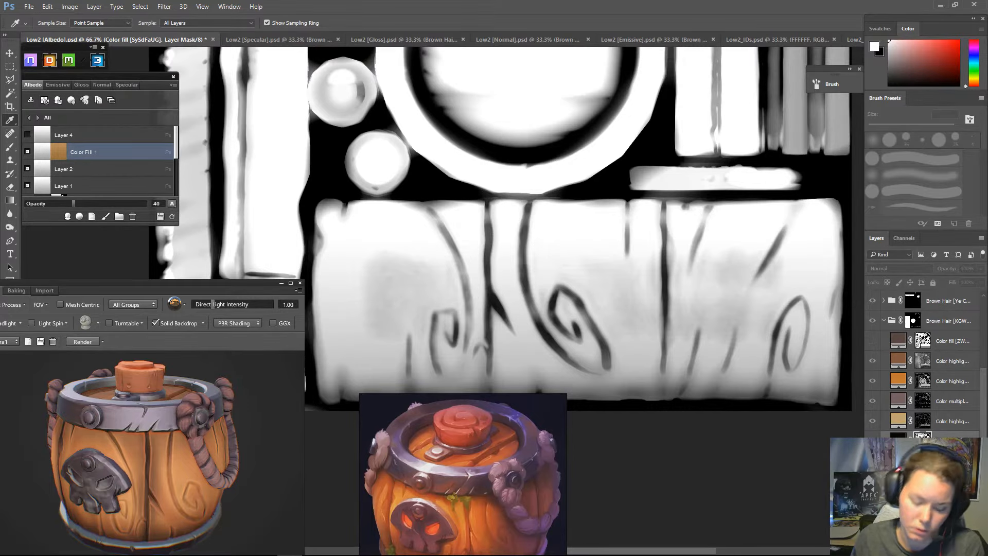
{"action": "key", "text": "ctrl+a"}
{"action": "left_click", "coordinate": [898, 439]}
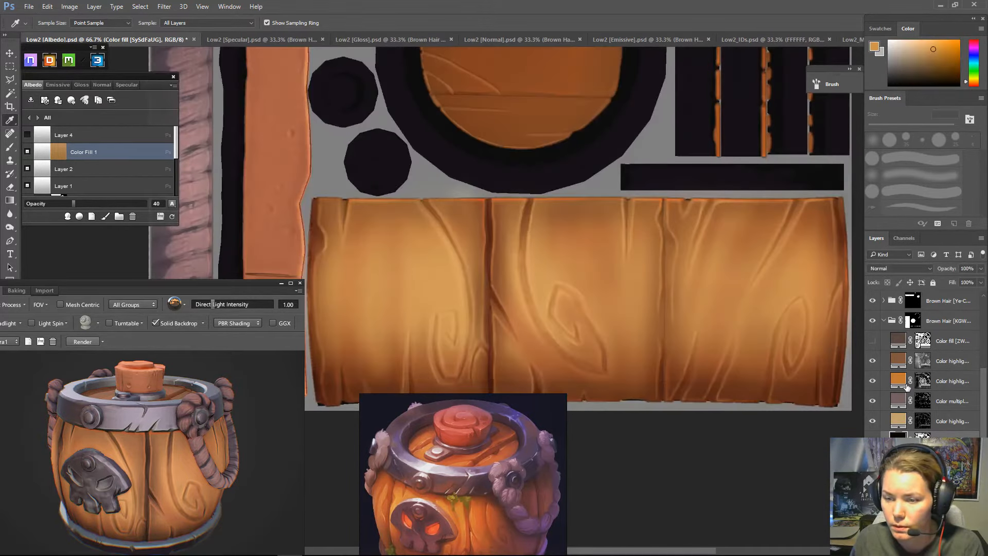
- Reselect Color Fill 2 and toggle it off and on to check its contribution to the wood
{"action": "scroll", "coordinate": [907, 387], "scroll_direction": "up", "scroll_amount": 6}
{"action": "left_click", "coordinate": [949, 327]}
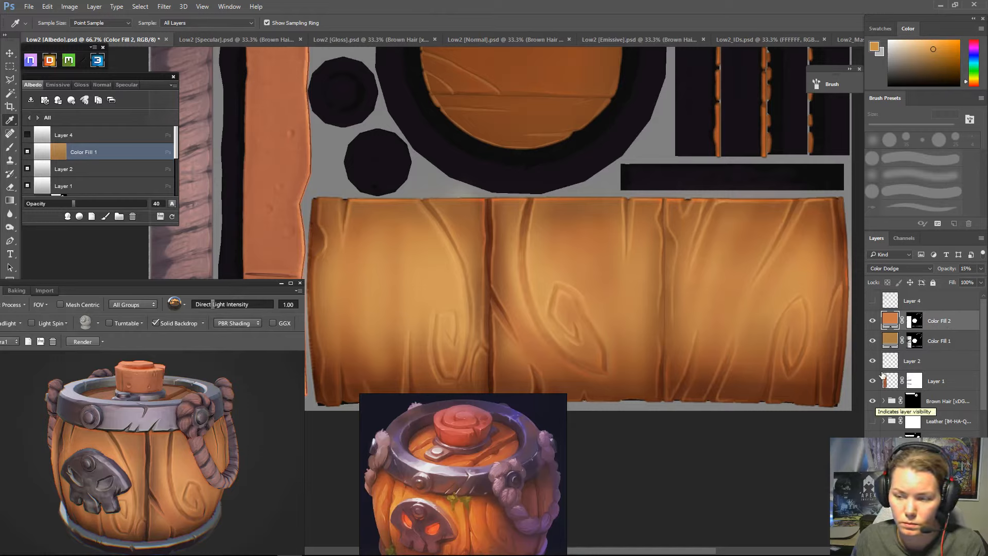
{"action": "left_click", "coordinate": [873, 322]}
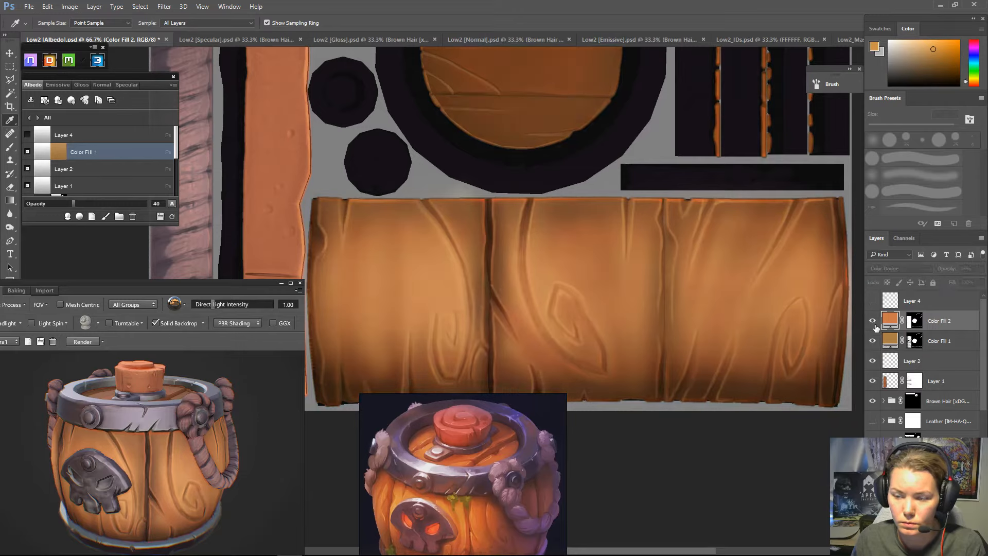
{"action": "left_click", "coordinate": [873, 322]}
- Brush white at 20% opacity along the upper edge of the planks on Color Fill 2's mask, using a 200 px soft brush
{"action": "left_click", "coordinate": [914, 326]}
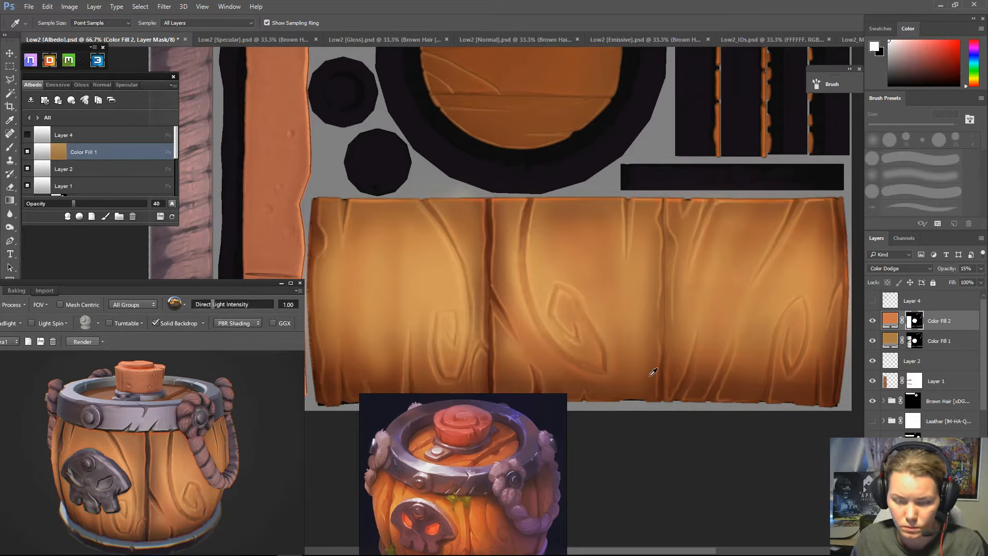
{"action": "key", "text": "b"}
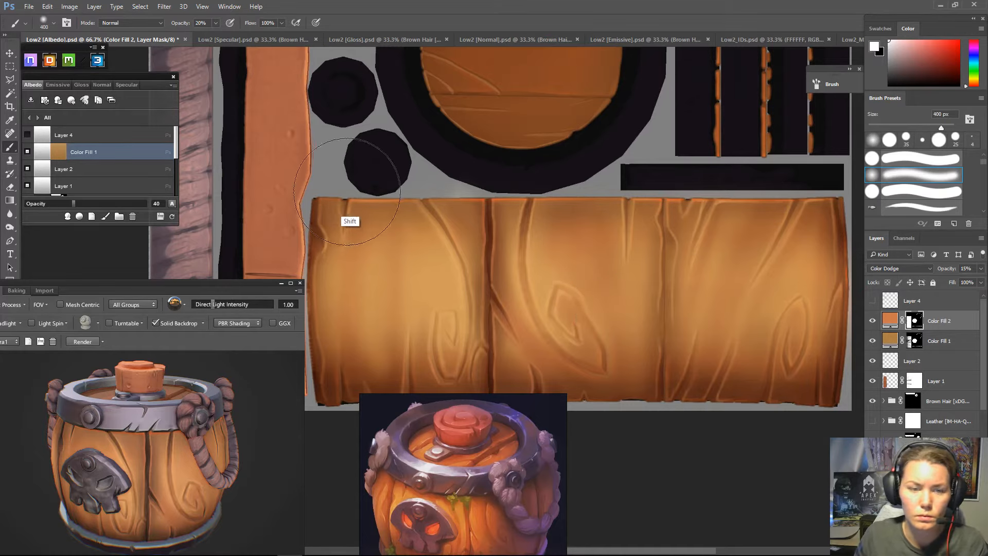
{"action": "key", "text": "bracketleft"}
{"action": "key", "text": "bracketleft"}
{"action": "key", "text": "bracketleft"}
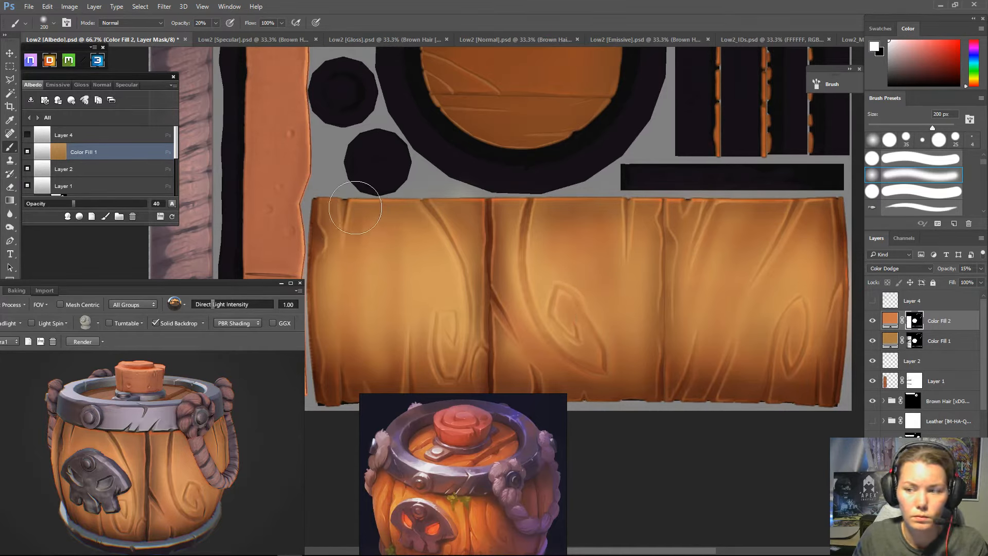
{"action": "left_click_drag", "start_coordinate": [311, 203], "coordinate": [771, 225]}
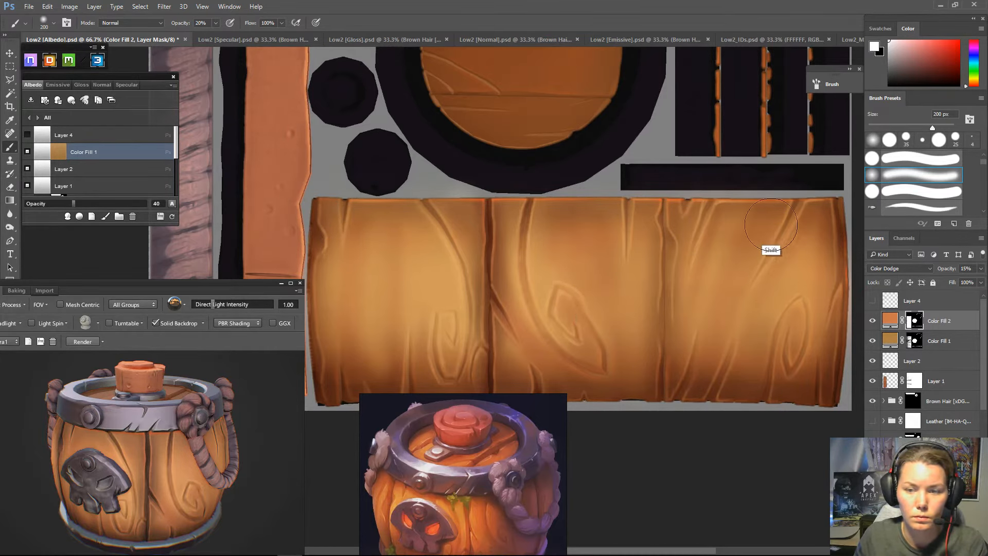
- Brush black along the upper edge of the planks on Color Fill 2's mask, raising the brush opacity through 40% and 60% to 100%
{"action": "key", "text": "x"}
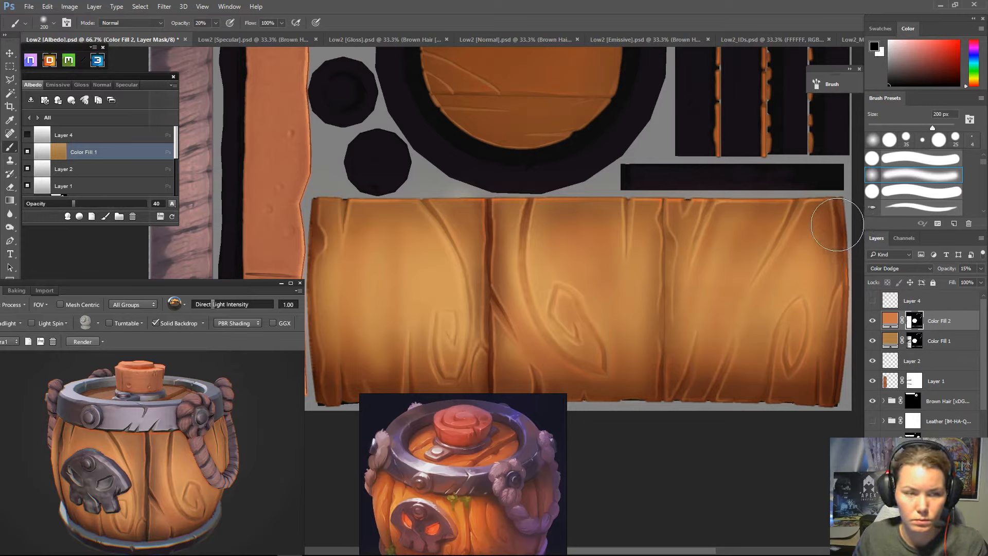
{"action": "key", "text": "4"}
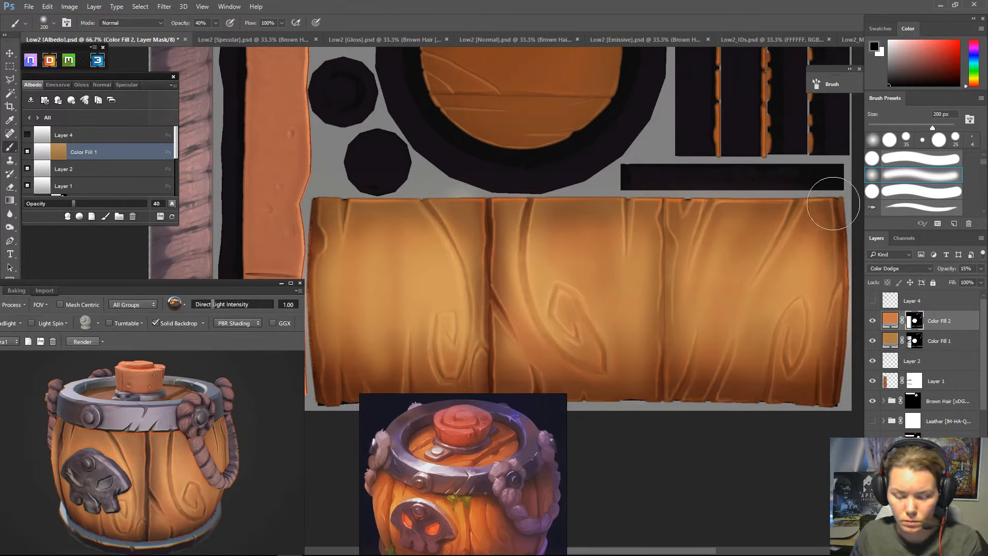
{"action": "key", "text": "6"}
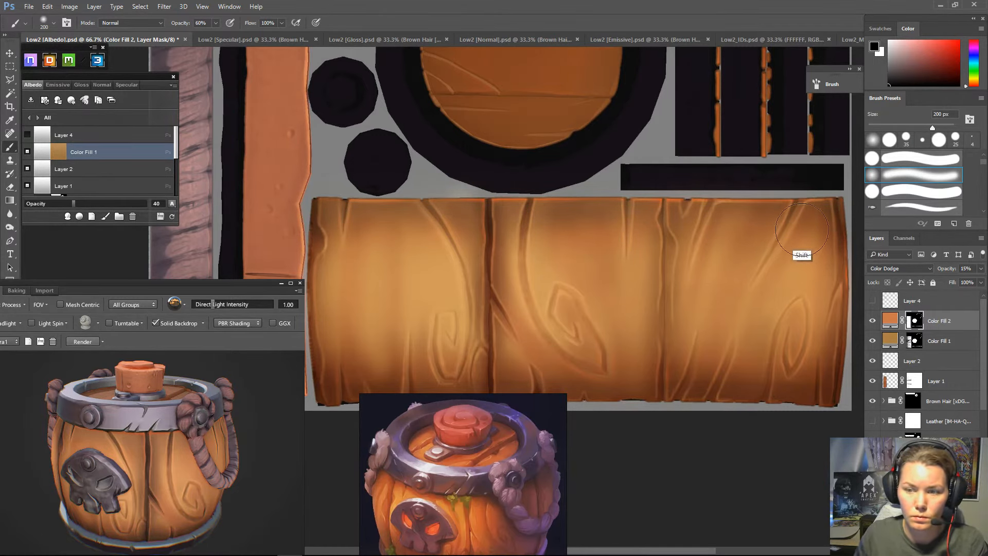
{"action": "key", "text": "alt+shift+["}
{"action": "left_click", "coordinate": [921, 326]}
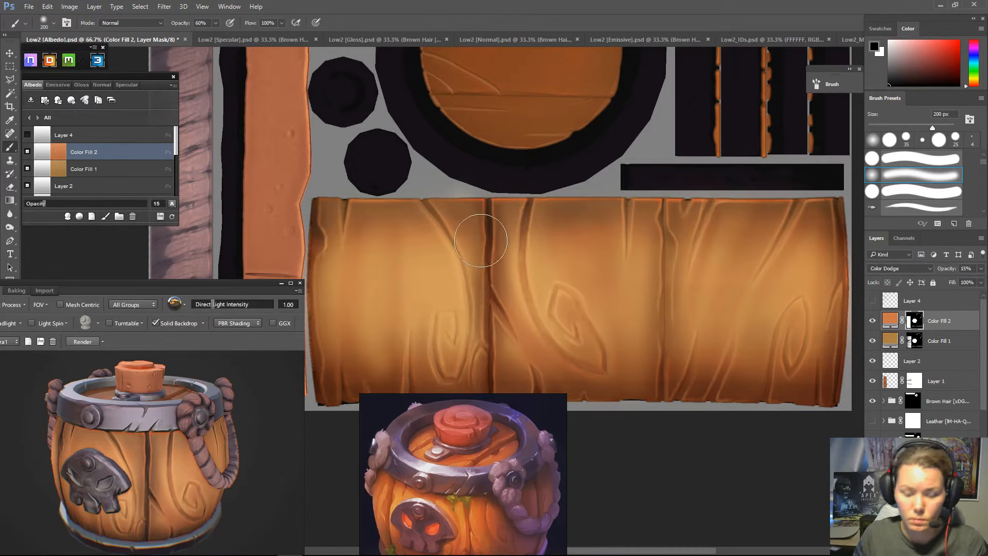
{"action": "key", "text": "0"}
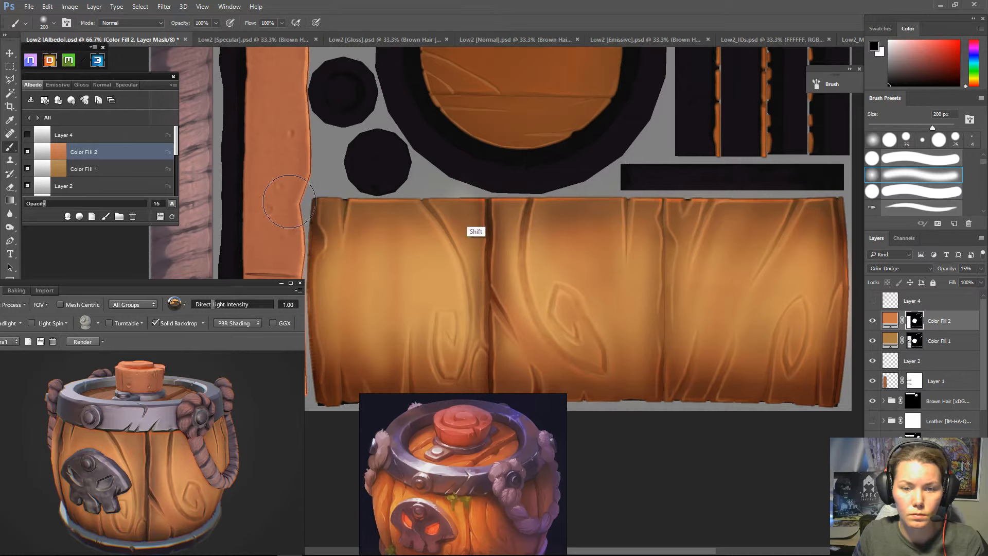
- Undo a full-opacity stroke along the planks' lower edge on Color Fill 2's mask and brush black there at 10% opacity instead
{"action": "mouse_move", "coordinate": [839, 400]}
{"action": "left_mouse_down"}
{"action": "mouse_move", "coordinate": [489, 402]}
{"action": "mouse_move", "coordinate": [273, 421]}
{"action": "left_mouse_up"}
{"action": "key", "text": "ctrl+alt+z"}
{"action": "key", "text": "1"}
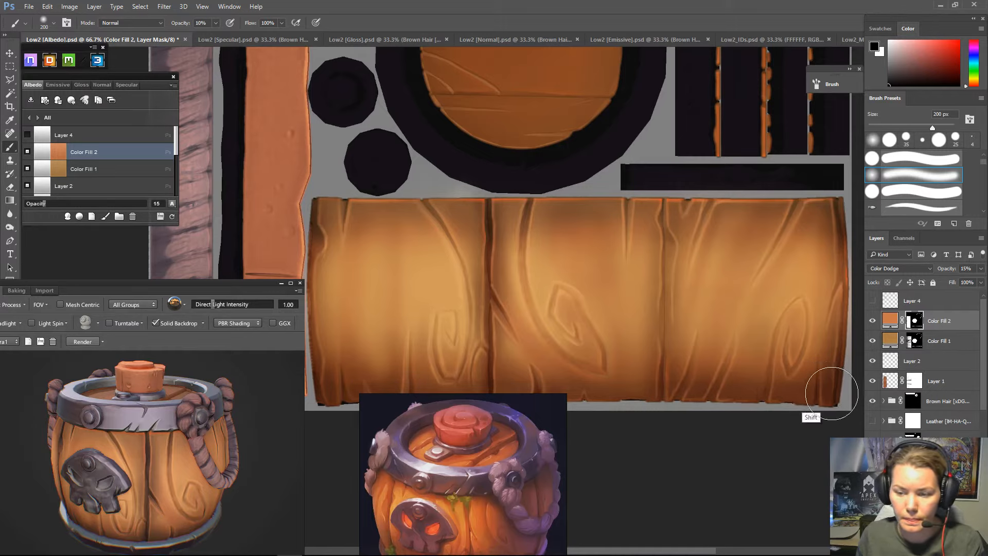
{"action": "mouse_move", "coordinate": [824, 401]}
{"action": "left_mouse_down"}
{"action": "mouse_move", "coordinate": [816, 357]}
{"action": "mouse_move", "coordinate": [803, 404]}
{"action": "mouse_move", "coordinate": [787, 356]}
{"action": "mouse_move", "coordinate": [785, 410]}
{"action": "mouse_move", "coordinate": [736, 361]}
{"action": "mouse_move", "coordinate": [632, 405]}
{"action": "mouse_move", "coordinate": [576, 400]}
{"action": "left_mouse_up"}
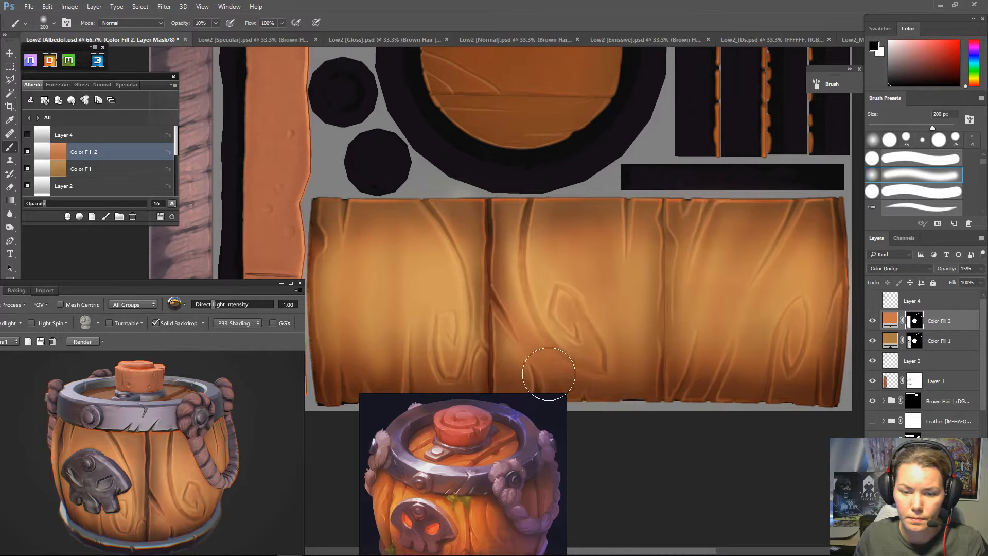
- Check the barrel reference image and toggle Color Fill 2 off and on to judge its effect on the planks
{"action": "left_click_drag", "start_coordinate": [419, 397], "coordinate": [387, 392]}
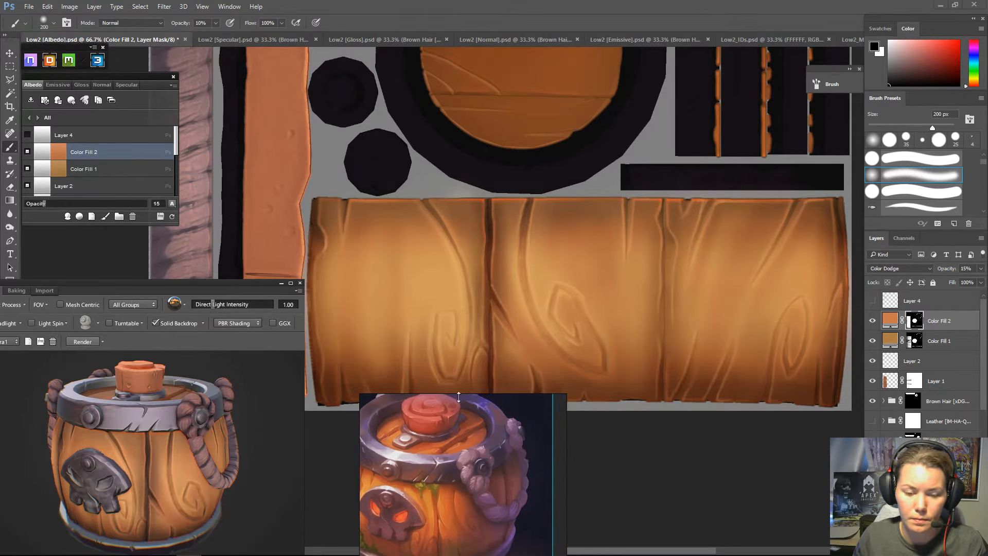
{"action": "left_click_drag", "start_coordinate": [473, 452], "coordinate": [504, 464]}
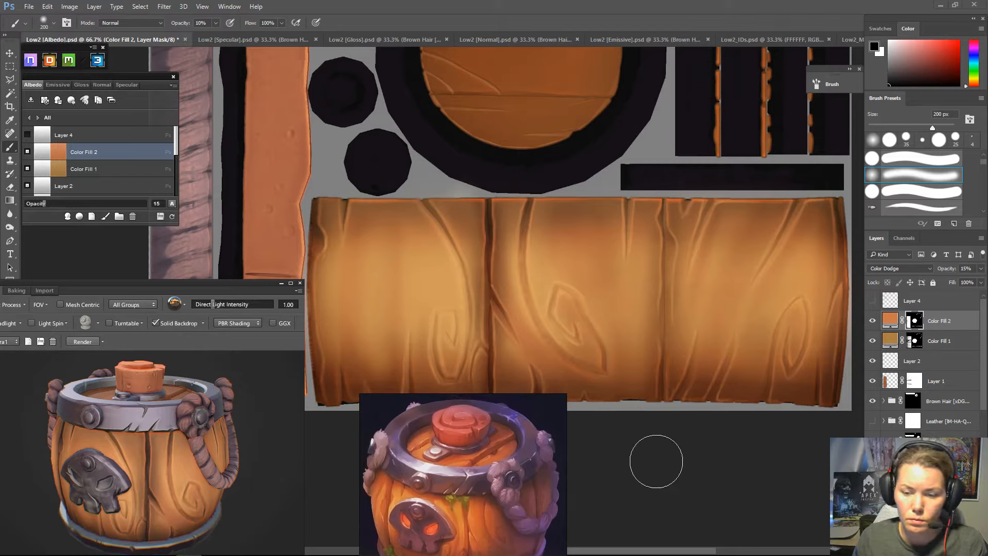
{"action": "left_click", "coordinate": [877, 326]}
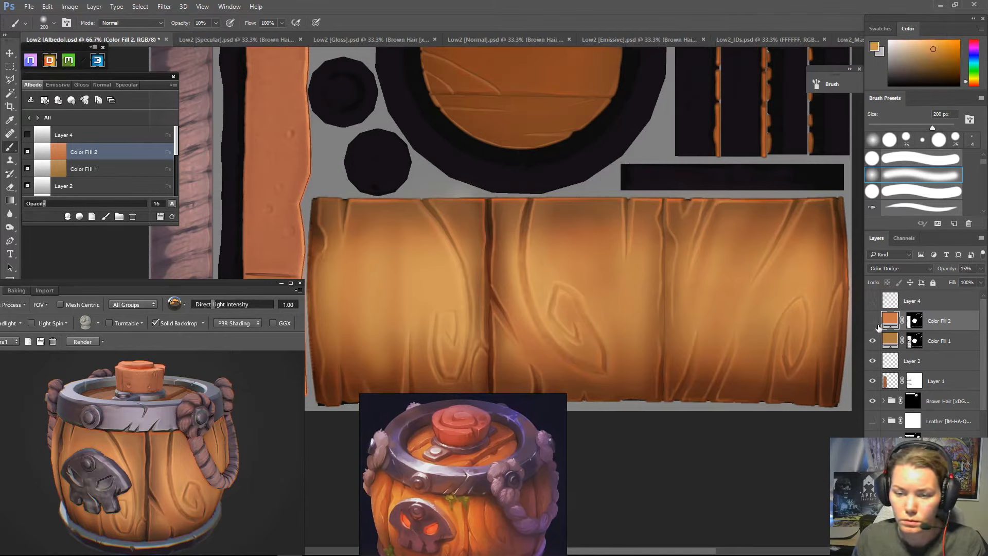
{"action": "left_click", "coordinate": [873, 321]}
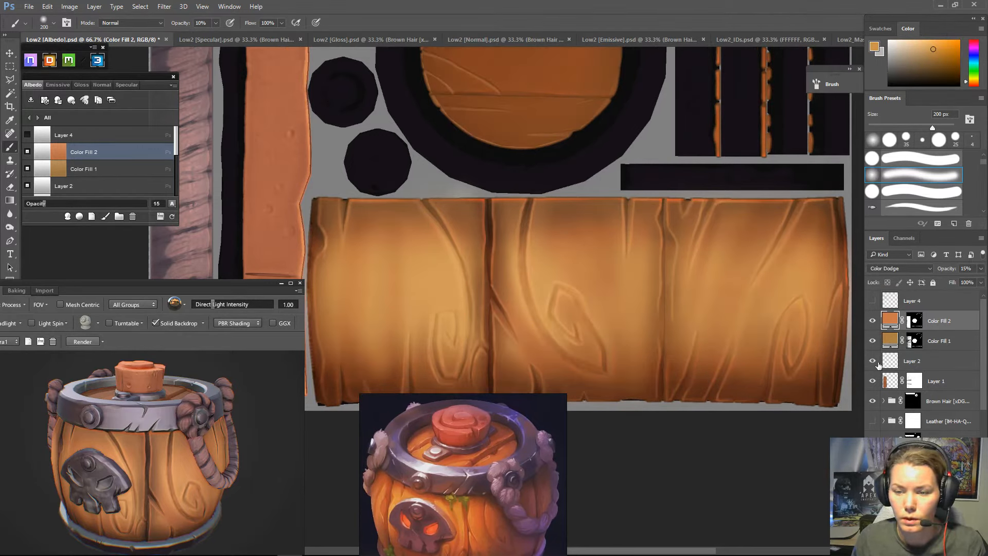
- Add a Solid Color fill layer above Color Fill 2 in a dark, muted brown
{"action": "left_click", "coordinate": [927, 548]}
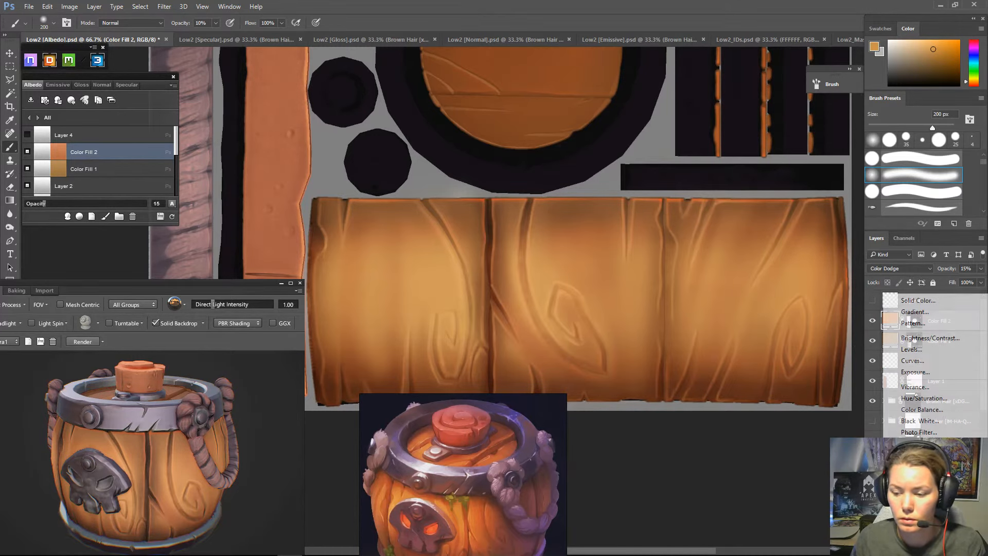
{"action": "left_click", "coordinate": [931, 304]}
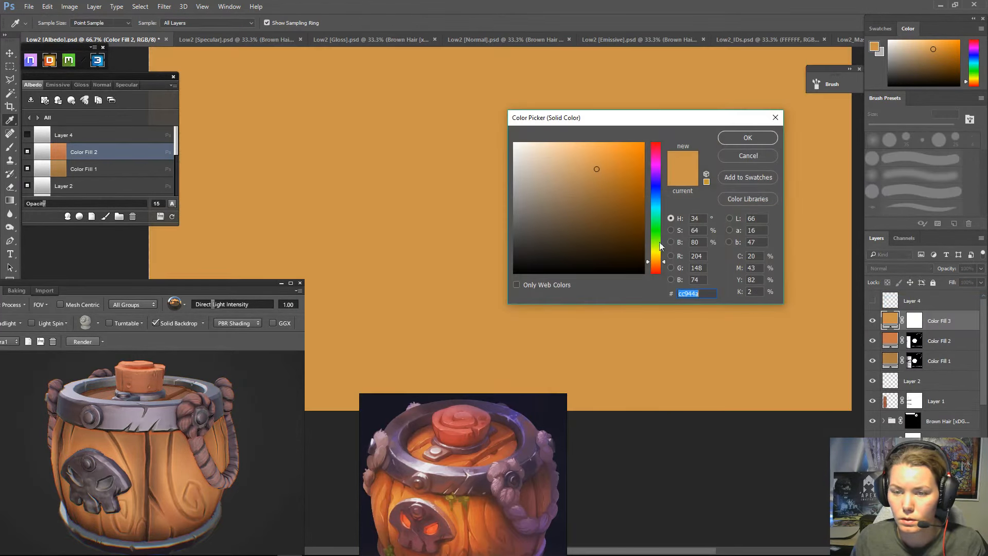
{"action": "left_click_drag", "start_coordinate": [599, 248], "coordinate": [597, 225]}
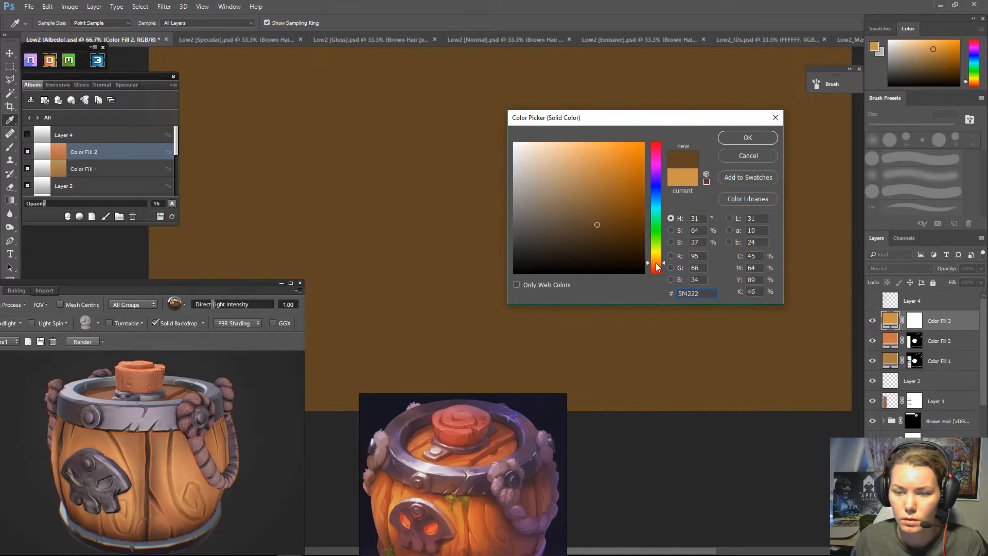
{"action": "left_click_drag", "start_coordinate": [655, 263], "coordinate": [656, 264]}
{"action": "left_click", "coordinate": [613, 221]}
{"action": "left_click_drag", "start_coordinate": [602, 227], "coordinate": [586, 219]}
{"action": "left_click", "coordinate": [740, 141]}
- Paste the copied grayscale map into Color Fill 3's layer mask and invert it so the brown fills the cracks and edges
{"action": "left_click", "coordinate": [915, 321]}
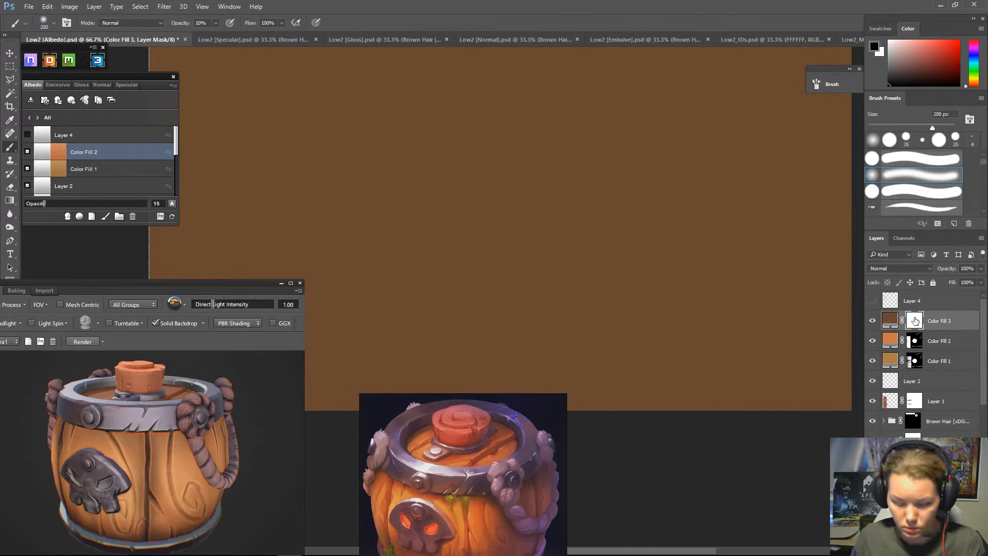
{"action": "key", "text": "ctrl+v"}
{"action": "key", "text": "ctrl+z"}
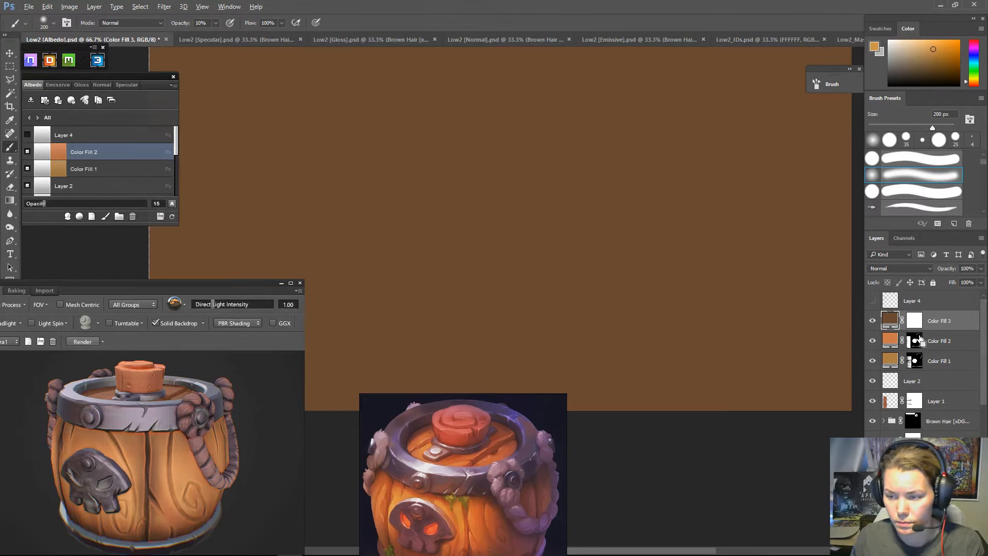
{"action": "left_click", "coordinate": [919, 326], "text": "alt"}
{"action": "key", "text": "ctrl+v"}
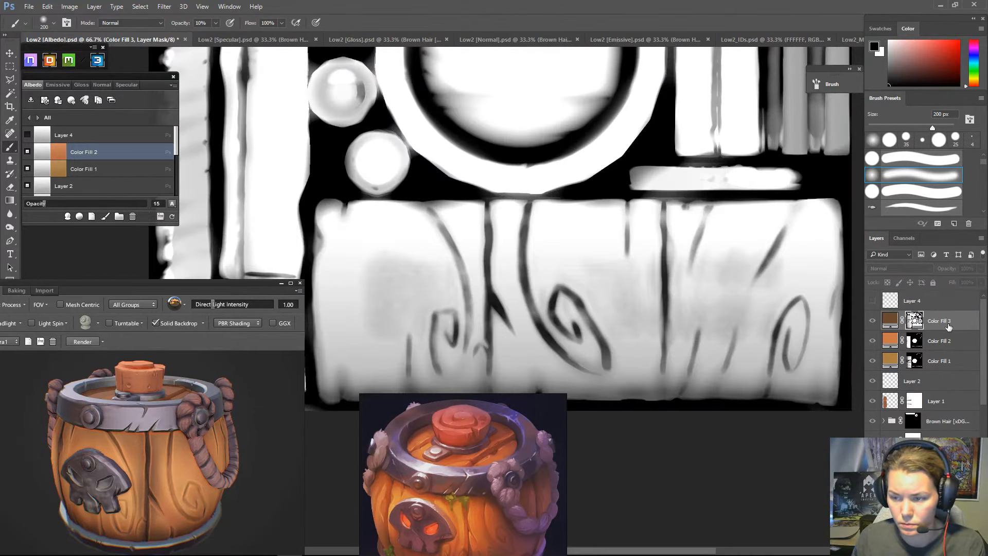
{"action": "left_click", "coordinate": [949, 326]}
{"action": "left_click", "coordinate": [915, 321]}
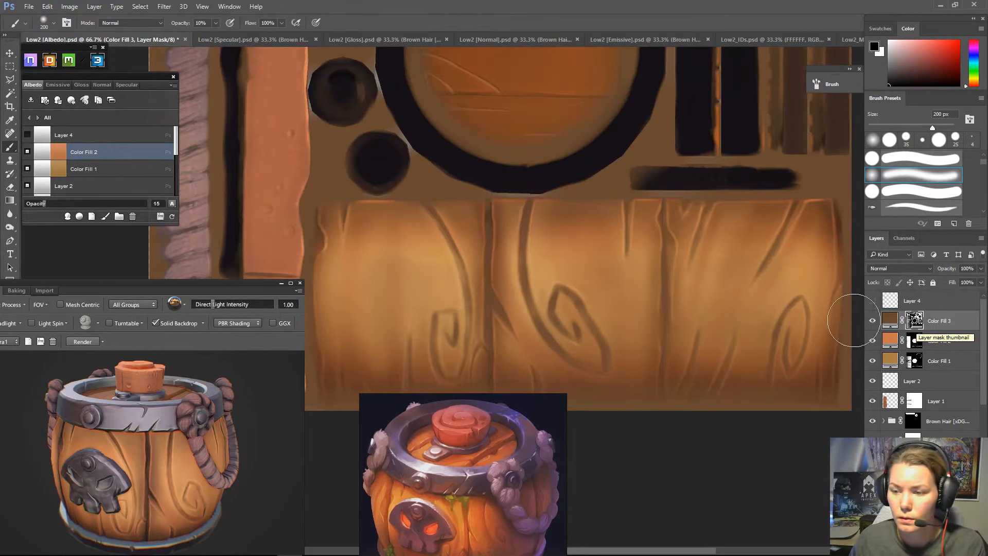
- Toggle Color Fill 3 off and on to compare the planks, and move the reference image below the texture
{"action": "left_click", "coordinate": [873, 321]}
{"action": "left_click", "coordinate": [873, 322]}
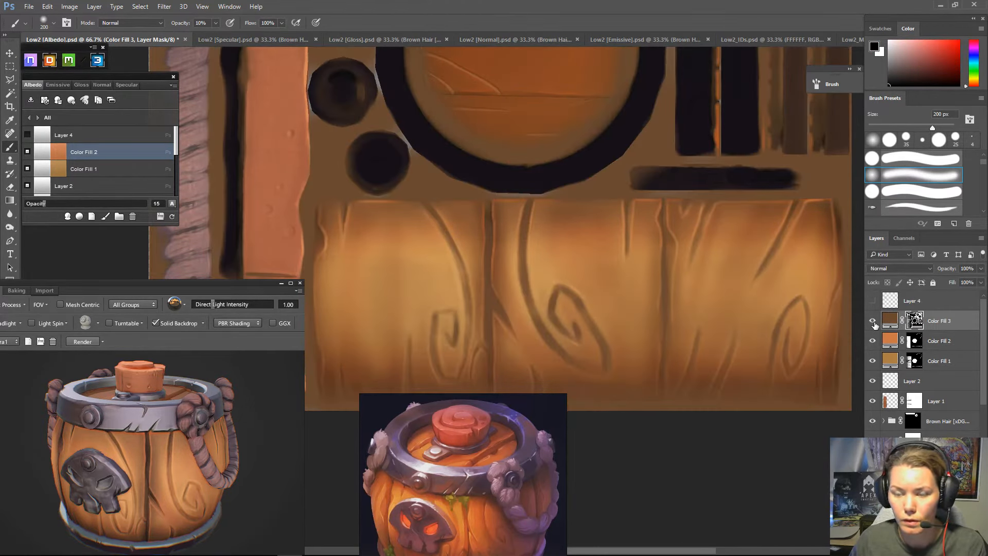
{"action": "left_click", "coordinate": [873, 321]}
{"action": "left_click", "coordinate": [873, 321]}
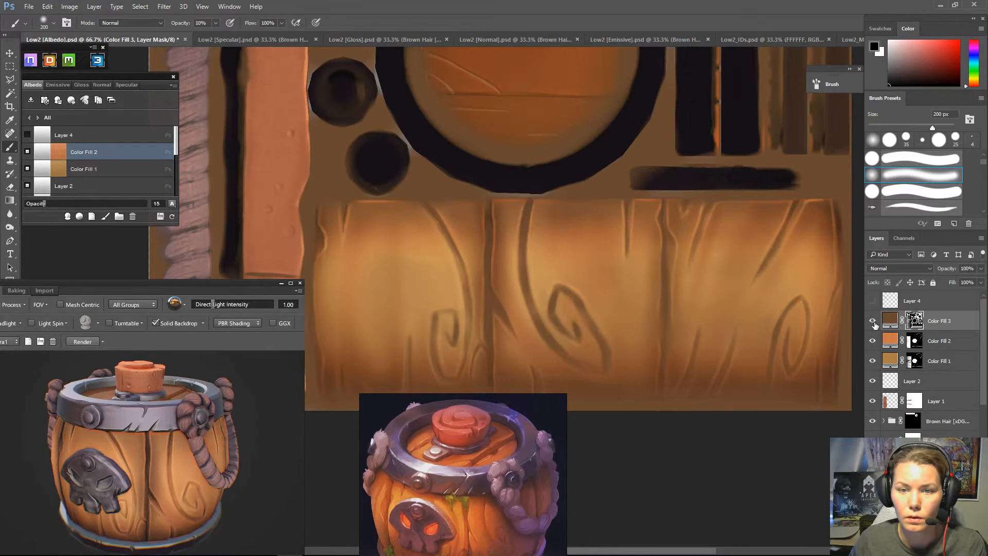
{"action": "left_click", "coordinate": [874, 322]}
{"action": "left_click", "coordinate": [873, 322]}
{"action": "left_click_drag", "start_coordinate": [518, 418], "coordinate": [526, 464]}
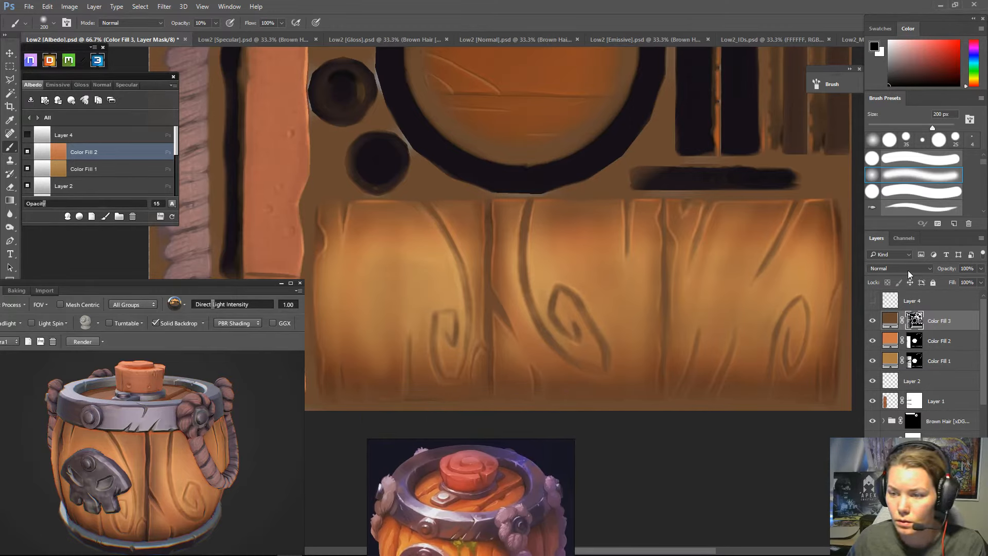
- Set Color Fill 3 to Multiply at 96% opacity and compare the planks with and without it
{"action": "left_click", "coordinate": [900, 267]}
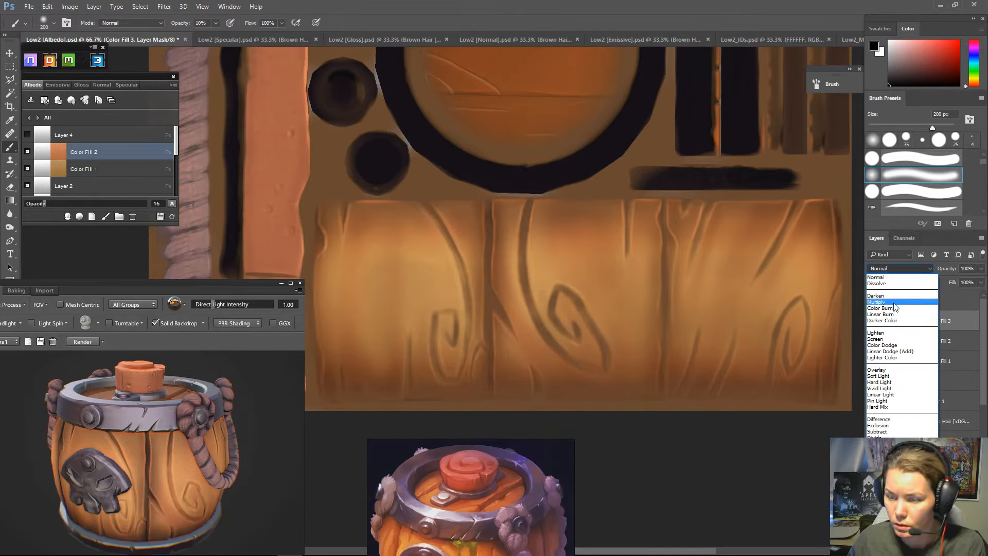
{"action": "left_click", "coordinate": [895, 302]}
{"action": "left_click", "coordinate": [979, 270]}
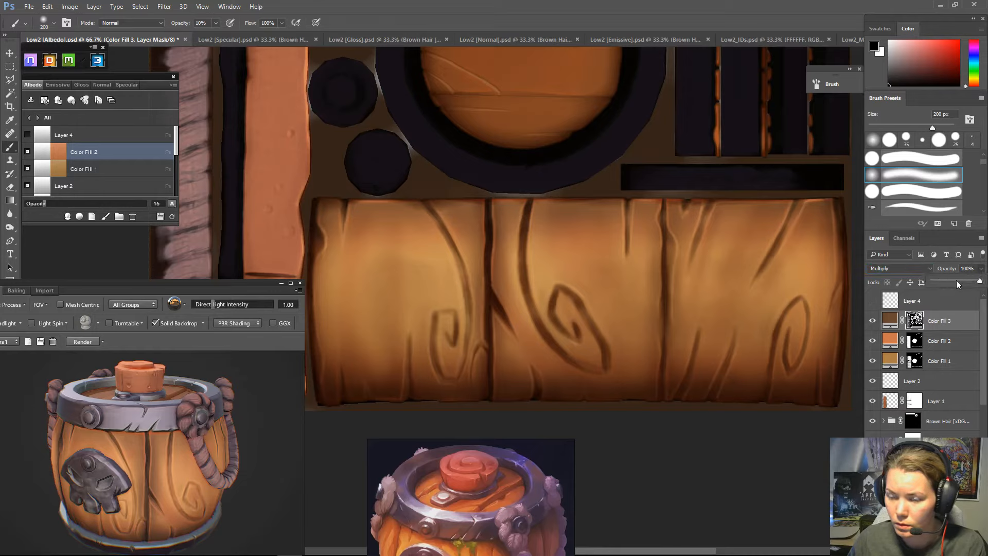
{"action": "left_click_drag", "start_coordinate": [956, 280], "coordinate": [979, 283]}
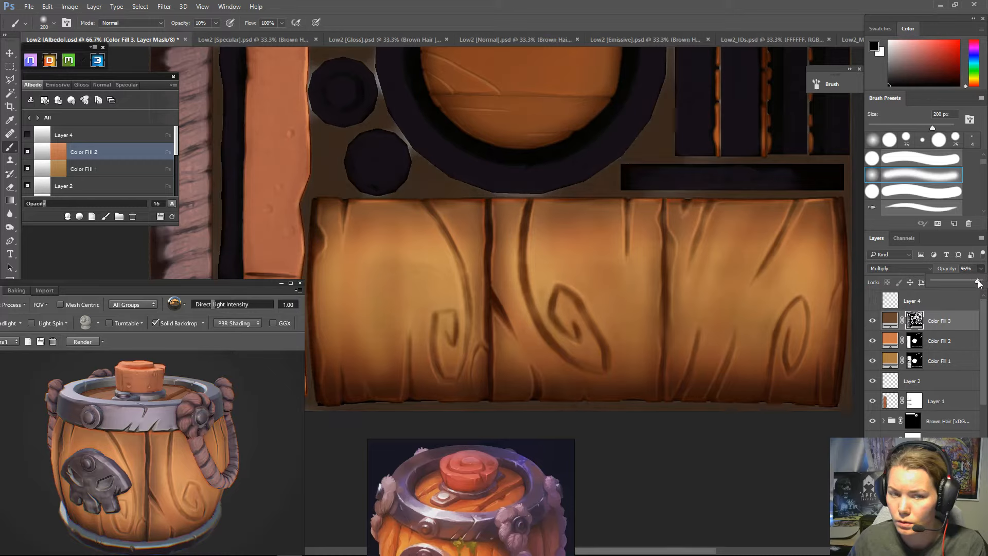
{"action": "left_click", "coordinate": [873, 322]}
{"action": "left_click", "coordinate": [874, 321]}
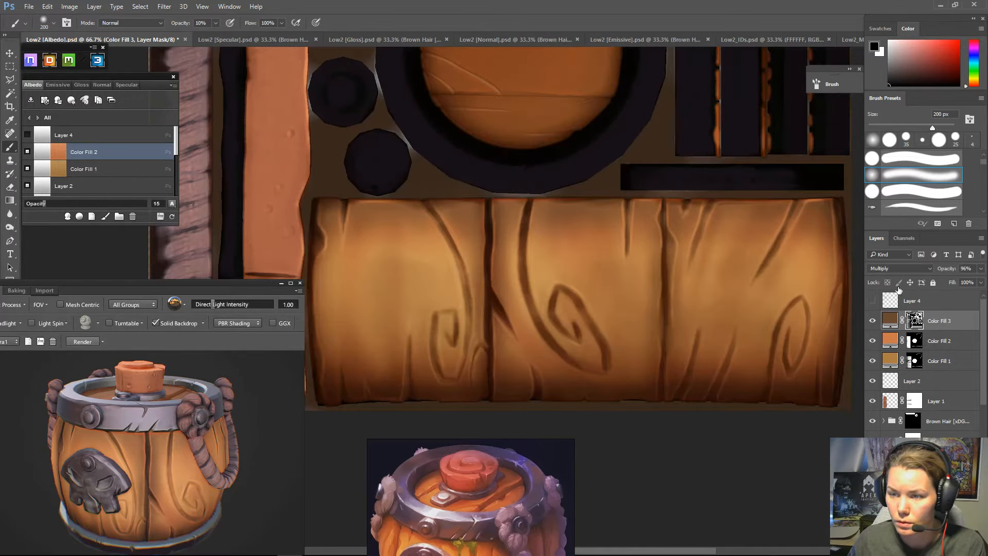
- Try Color Burn and Linear Burn on Color Fill 3, and set its blend mode to Darker Color
{"action": "left_click", "coordinate": [907, 268]}
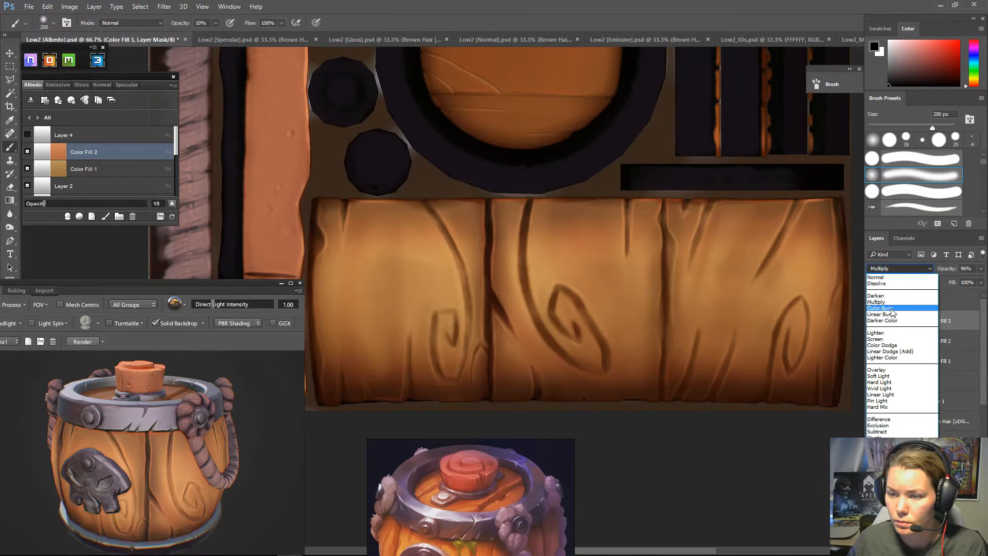
{"action": "left_click", "coordinate": [893, 308]}
{"action": "left_click", "coordinate": [899, 269]}
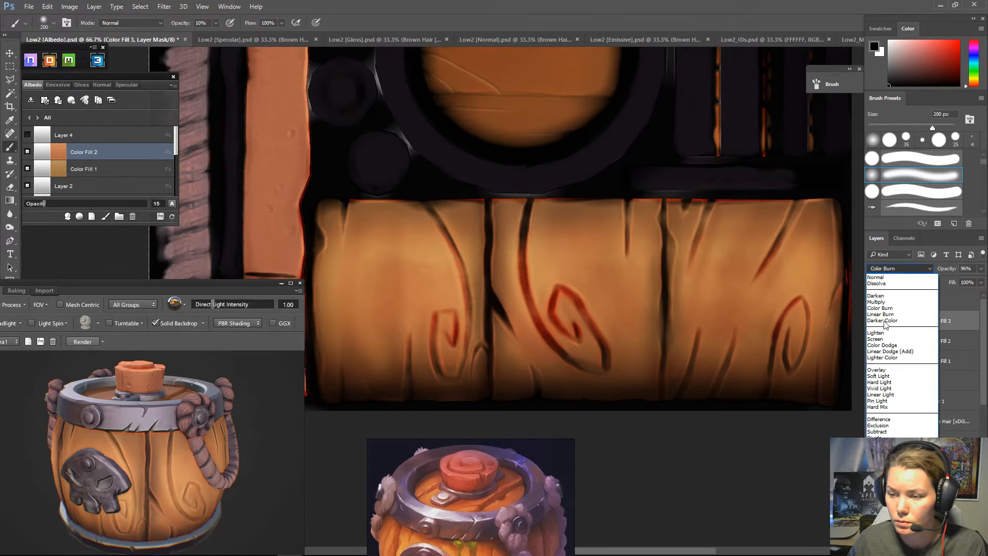
{"action": "left_click", "coordinate": [894, 315]}
{"action": "left_click", "coordinate": [898, 265]}
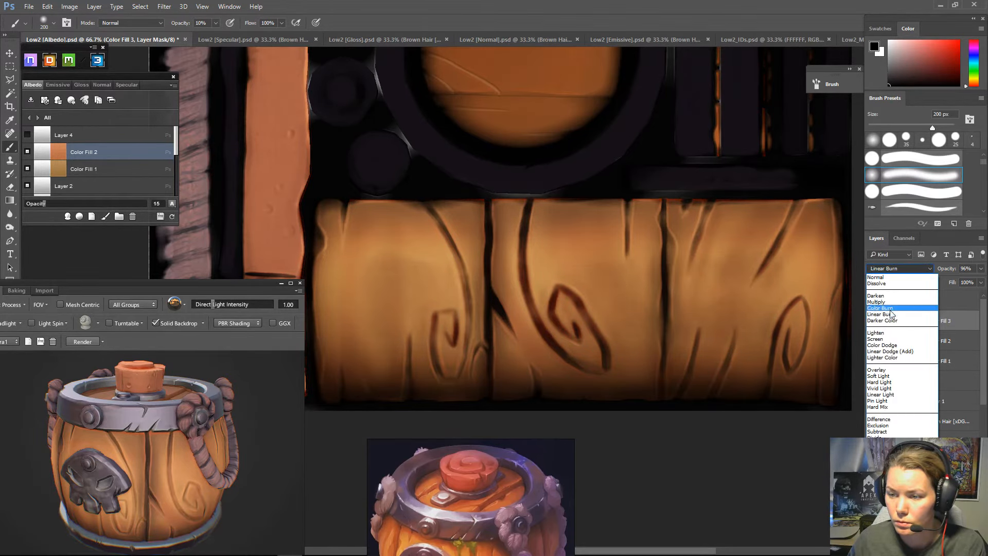
{"action": "left_click", "coordinate": [887, 316]}
{"action": "left_click", "coordinate": [890, 269]}
{"action": "left_click", "coordinate": [891, 269]}
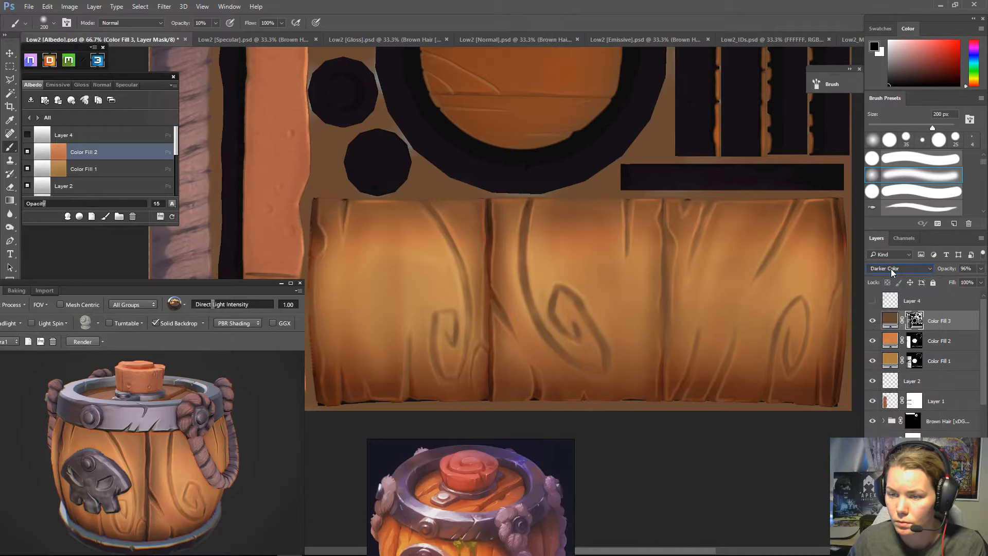
- Toggle Color Fill 3 off and on to compare the Darker Color blend, and inspect its layer mask on its own
{"action": "left_click", "coordinate": [873, 321]}
{"action": "left_click", "coordinate": [873, 321]}
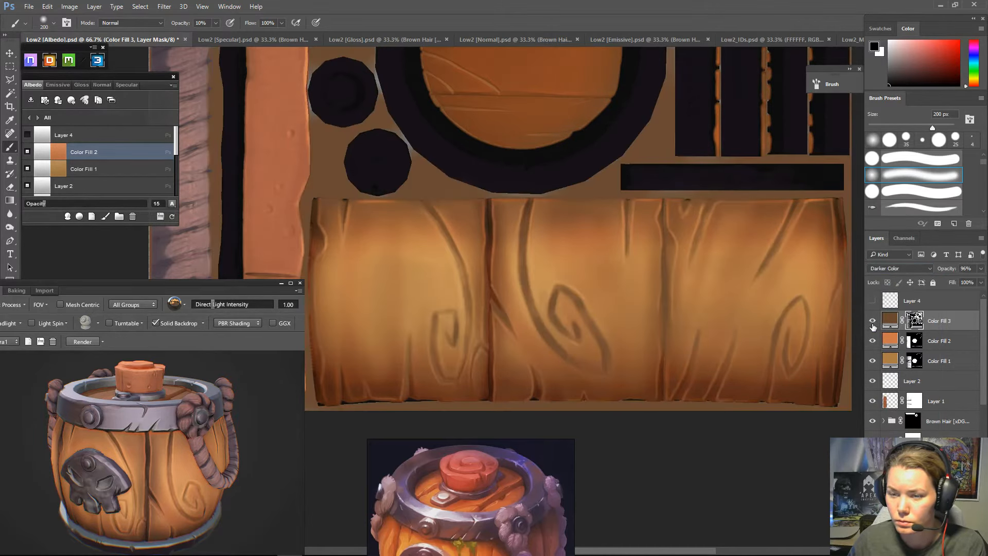
{"action": "left_click", "coordinate": [873, 322]}
{"action": "left_click", "coordinate": [873, 321]}
{"action": "left_click", "coordinate": [873, 322]}
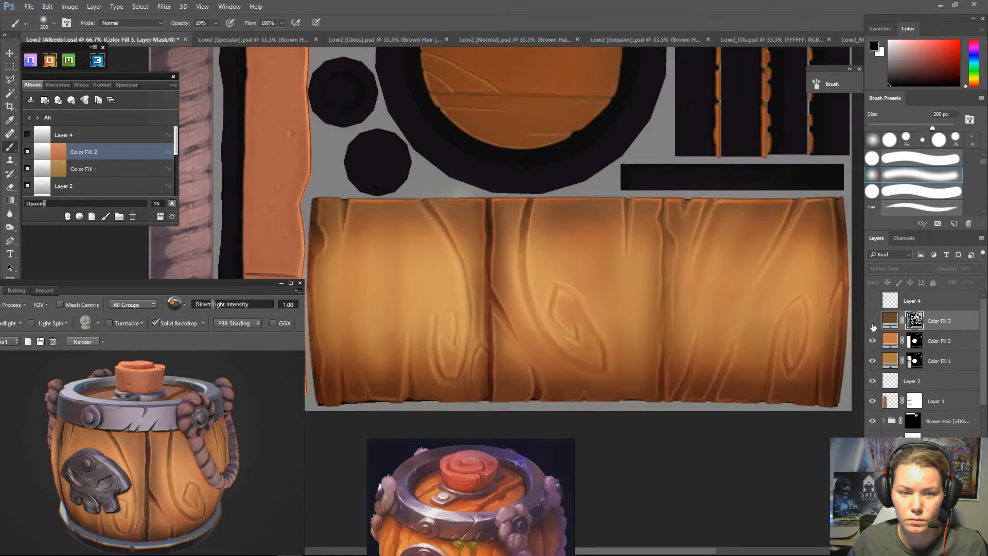
{"action": "left_click", "coordinate": [873, 321]}
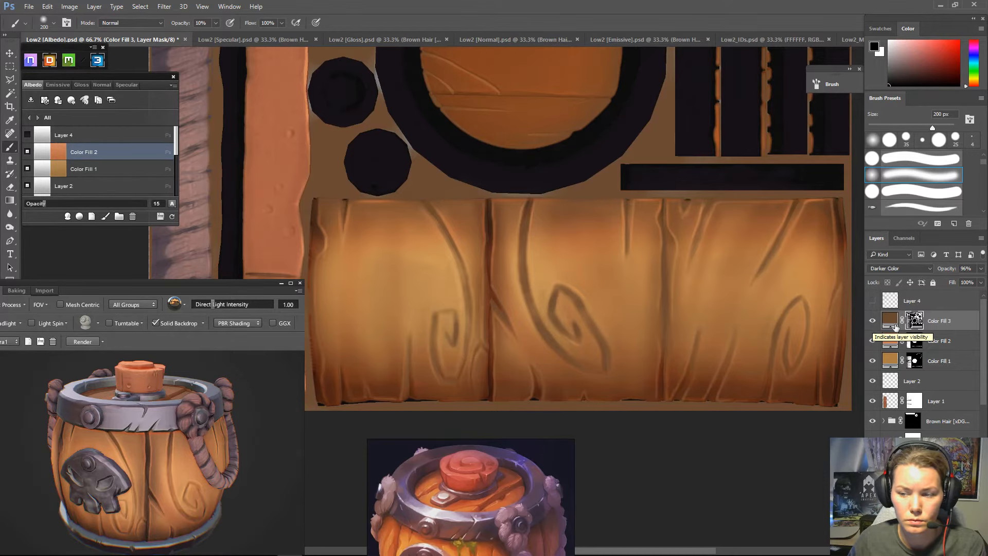
{"action": "left_click", "coordinate": [916, 322], "text": "alt"}
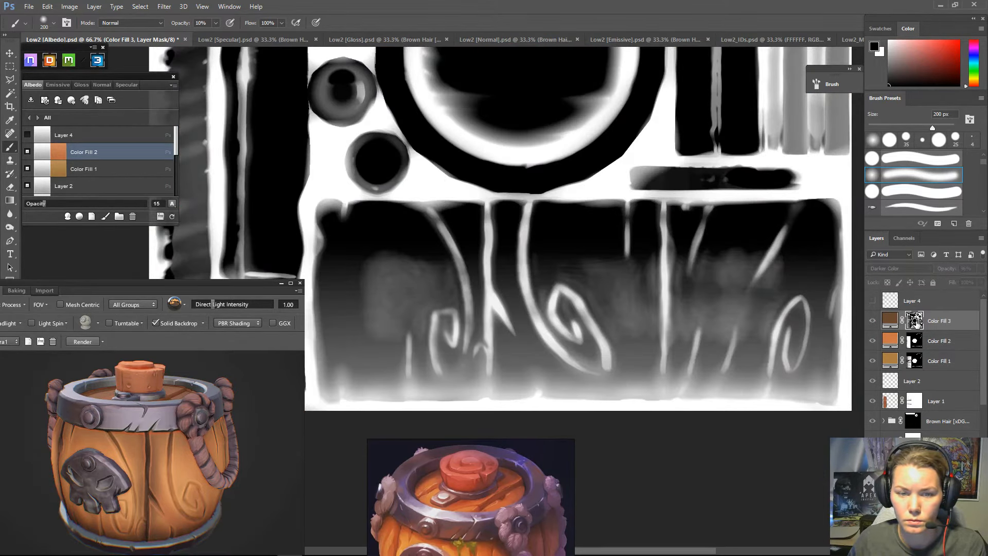
{"action": "left_click", "coordinate": [916, 322], "text": "alt"}
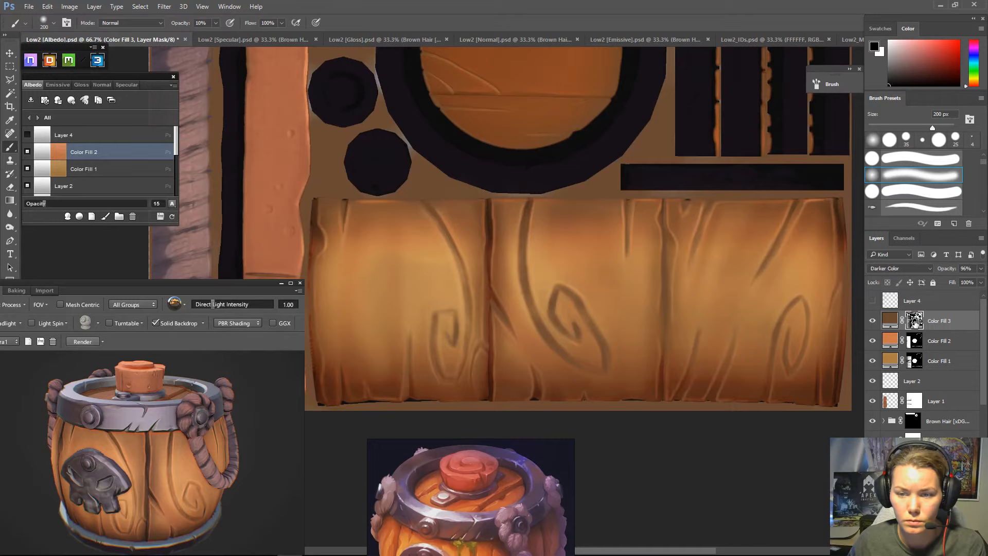
- Try Darken on Color Fill 3, and set its blend mode to Multiply
{"action": "left_click", "coordinate": [897, 269]}
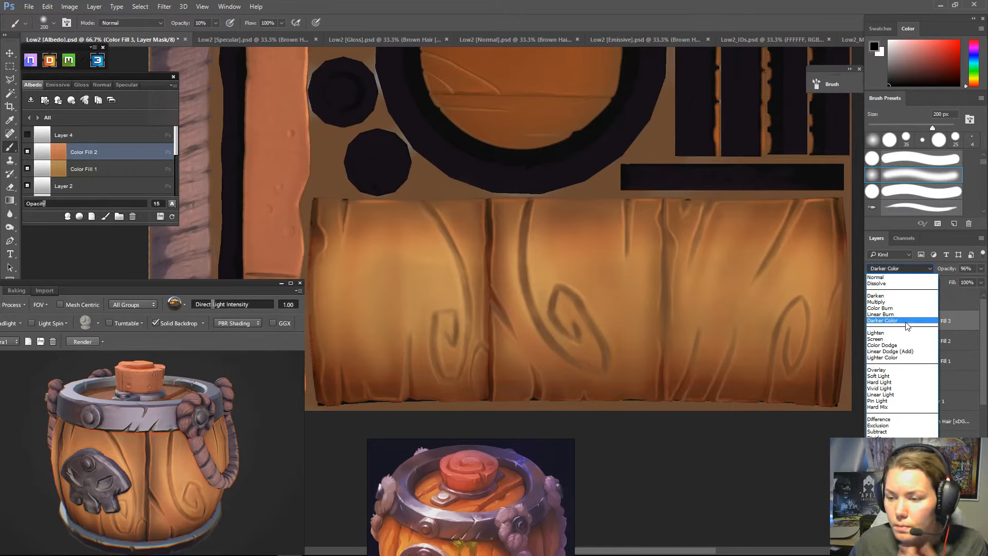
{"action": "left_click", "coordinate": [892, 299]}
{"action": "left_click", "coordinate": [900, 271]}
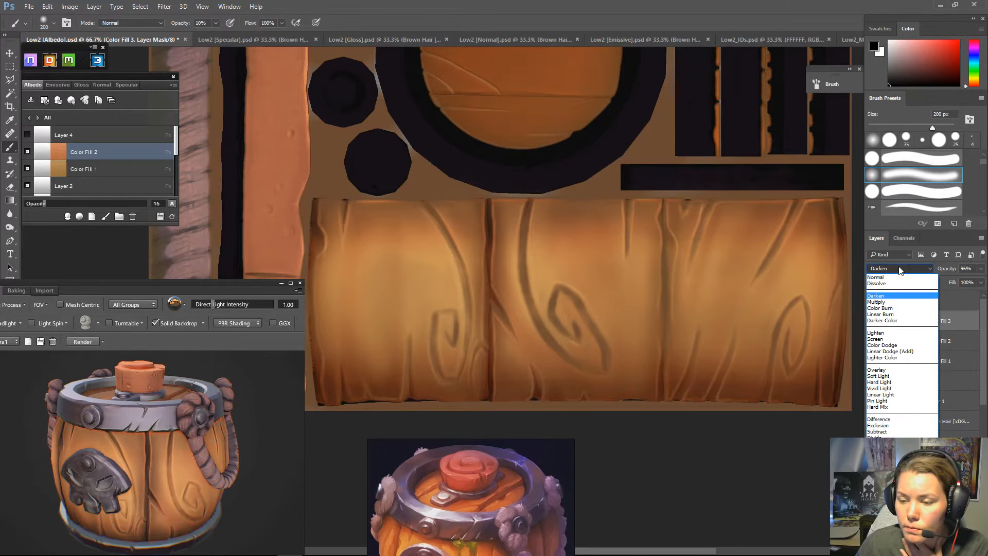
{"action": "left_click", "coordinate": [890, 302]}
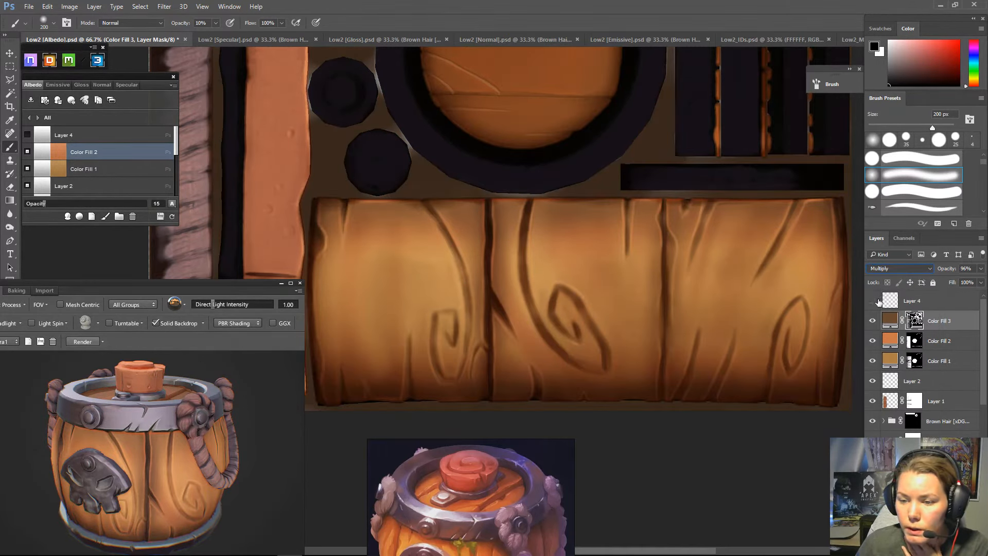
- Compare the planks with and without Color Fill 3, and refresh the albedo layer list to update the barrel preview
{"action": "left_click", "coordinate": [874, 320]}
{"action": "left_click", "coordinate": [874, 321]}
{"action": "left_click", "coordinate": [873, 321]}
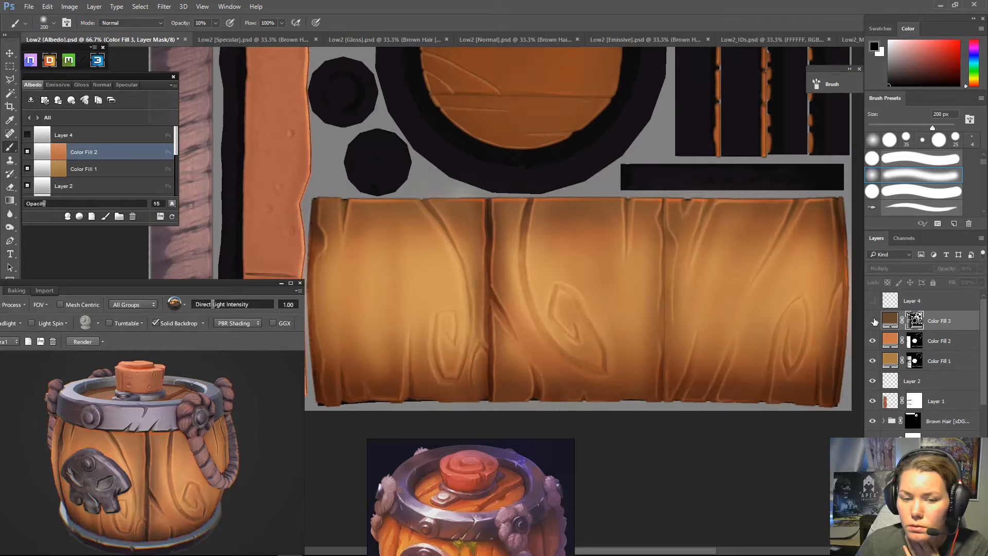
{"action": "left_click", "coordinate": [873, 320]}
{"action": "left_click", "coordinate": [173, 217]}
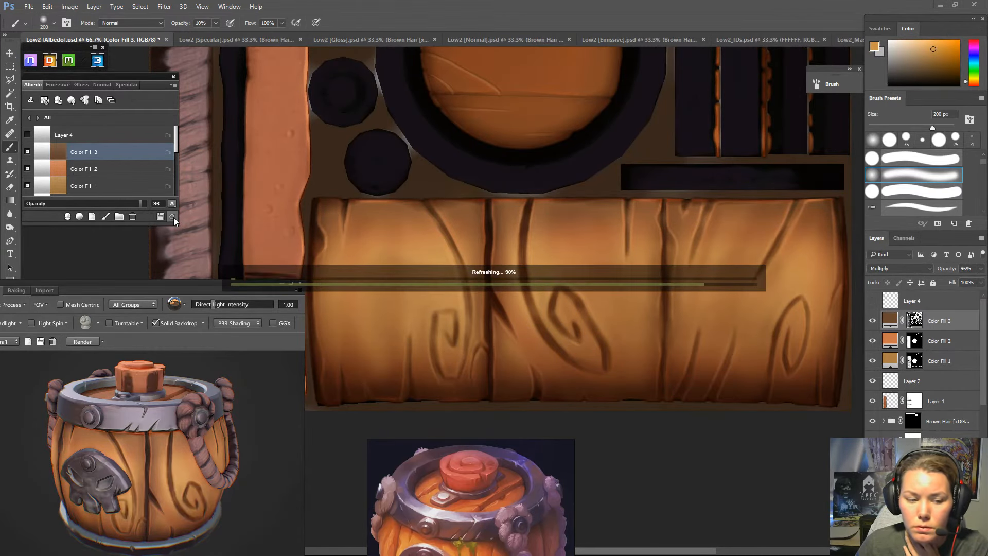
- Change Color Fill 3 to the lighter reddish brown #884930, and refresh the albedo layer list
{"action": "key", "text": "i"}
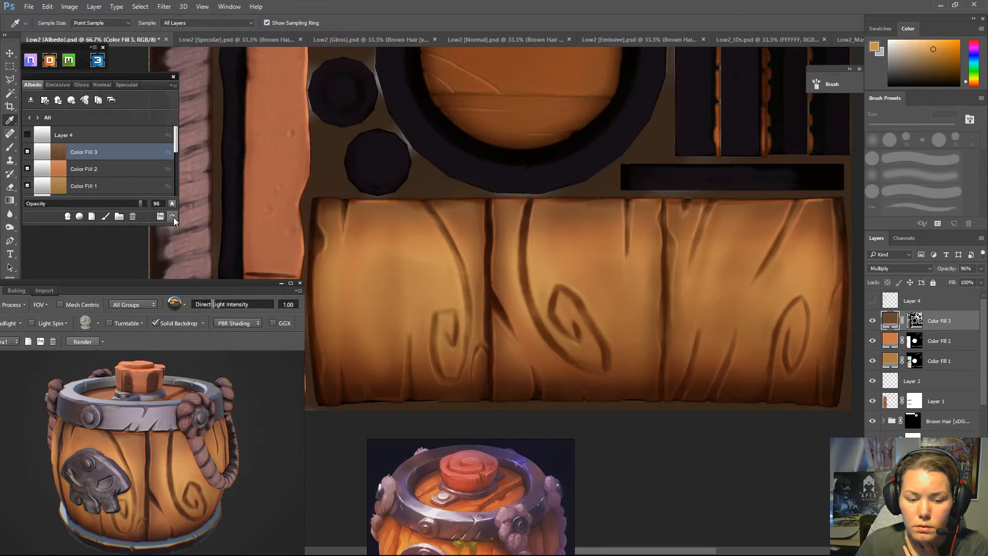
{"action": "double_click", "coordinate": [889, 322]}
{"action": "left_click_drag", "start_coordinate": [657, 264], "coordinate": [659, 267]}
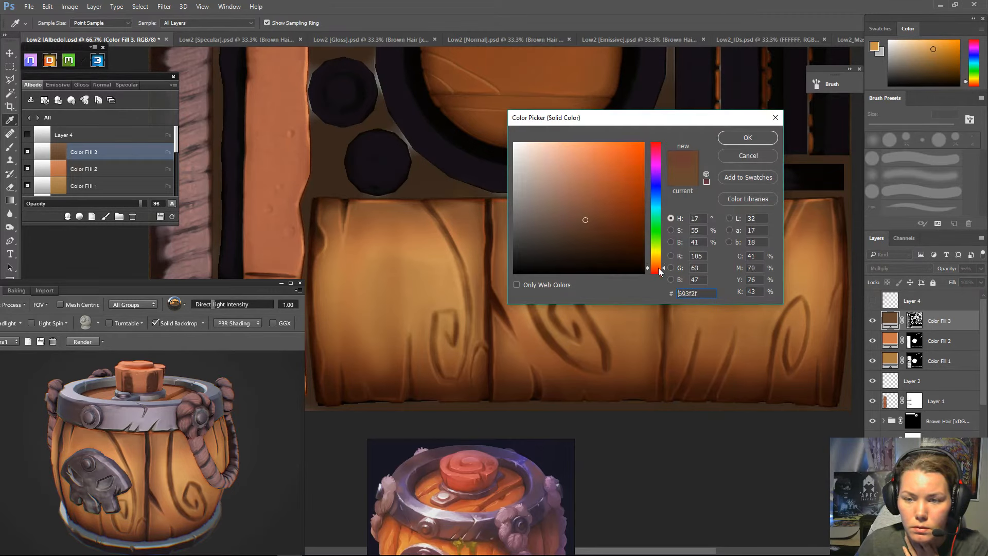
{"action": "left_click_drag", "start_coordinate": [581, 222], "coordinate": [598, 204]}
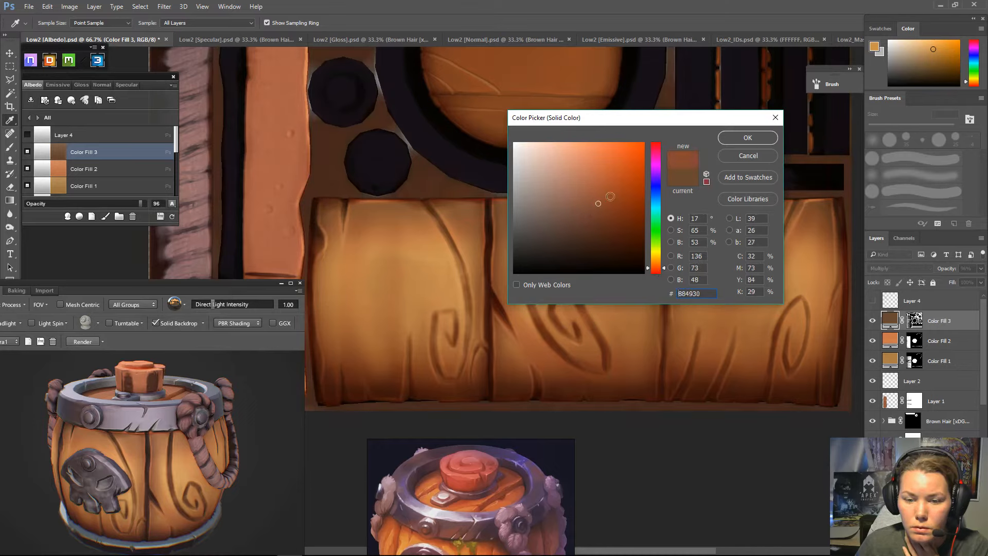
{"action": "left_click", "coordinate": [746, 139]}
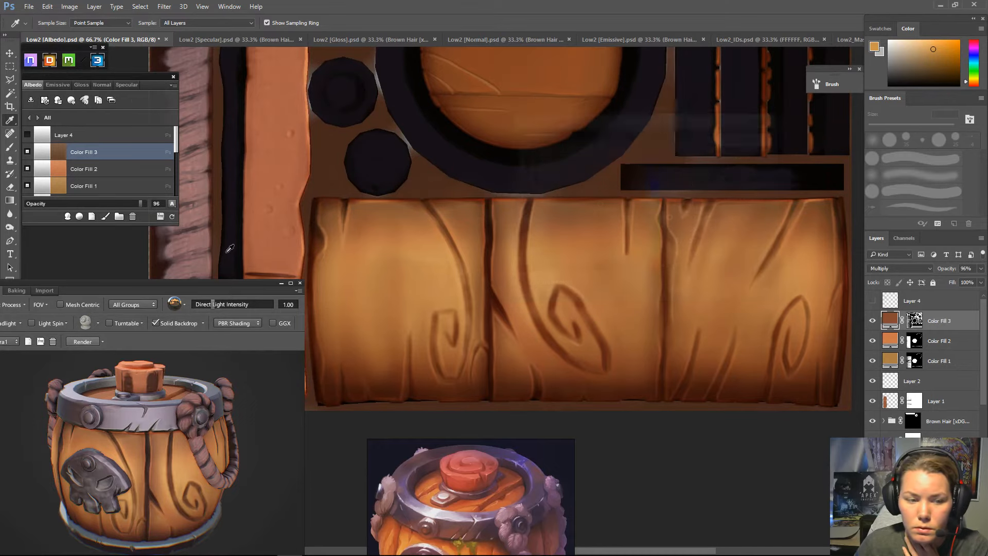
{"action": "left_click", "coordinate": [172, 217]}
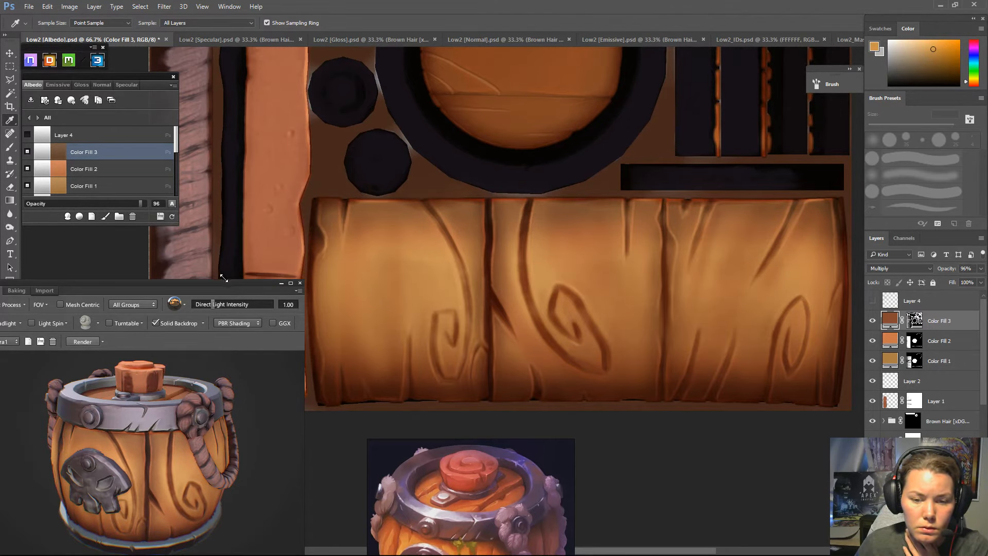
- Try redder and darker browns for Color Fill 3, and set its color to #7b3c1a
{"action": "double_click", "coordinate": [890, 322]}
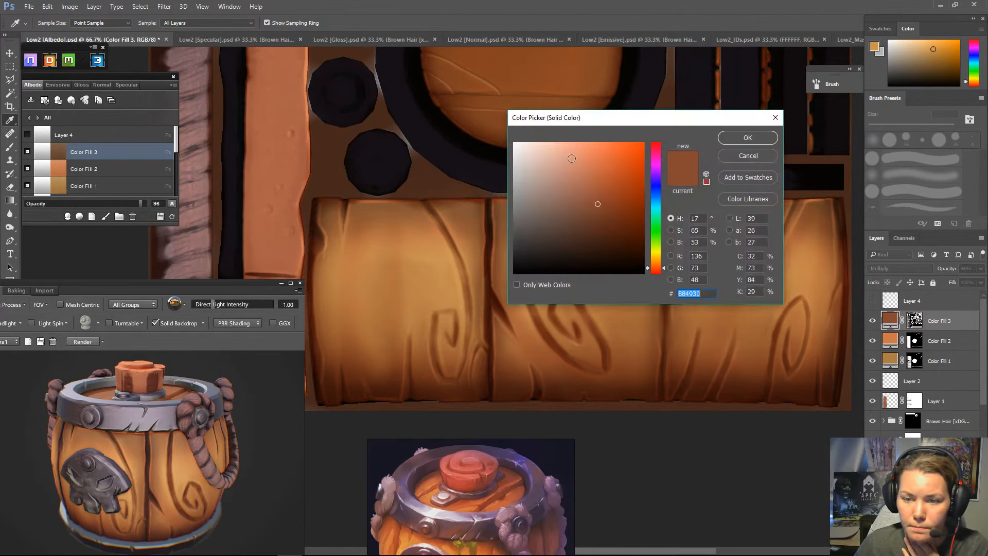
{"action": "left_click", "coordinate": [612, 199]}
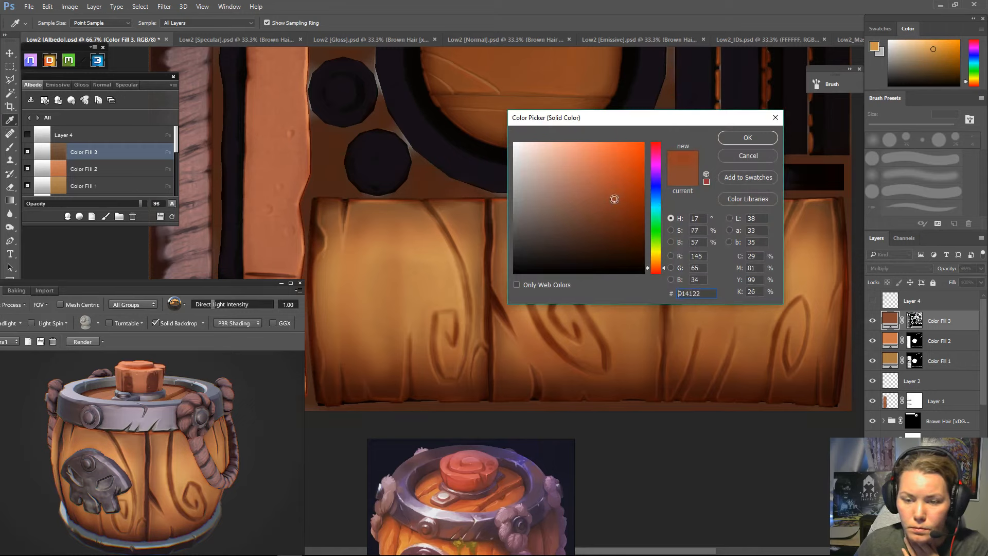
{"action": "left_click_drag", "start_coordinate": [614, 198], "coordinate": [624, 198]}
{"action": "left_click_drag", "start_coordinate": [657, 264], "coordinate": [655, 266]}
{"action": "left_click", "coordinate": [610, 225]}
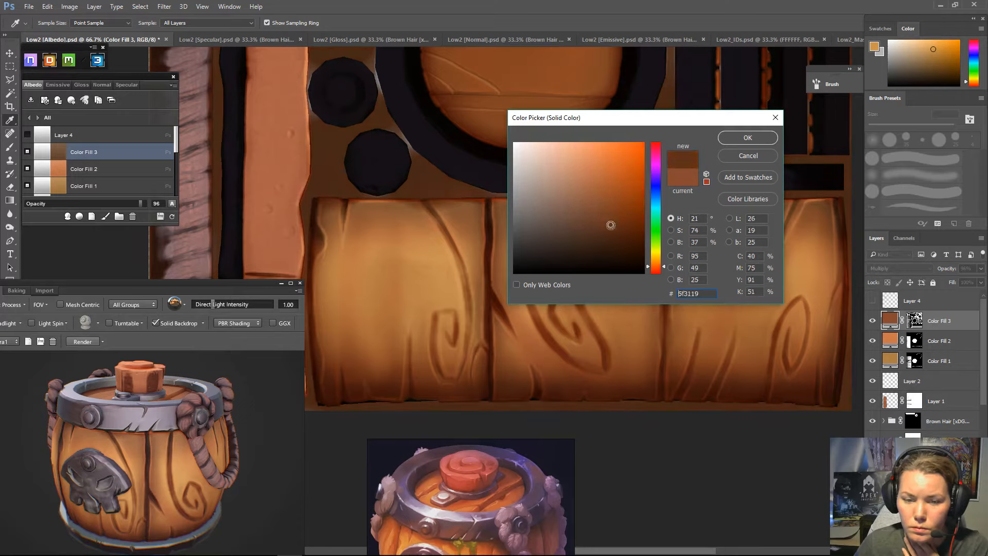
{"action": "left_click_drag", "start_coordinate": [610, 226], "coordinate": [615, 212]}
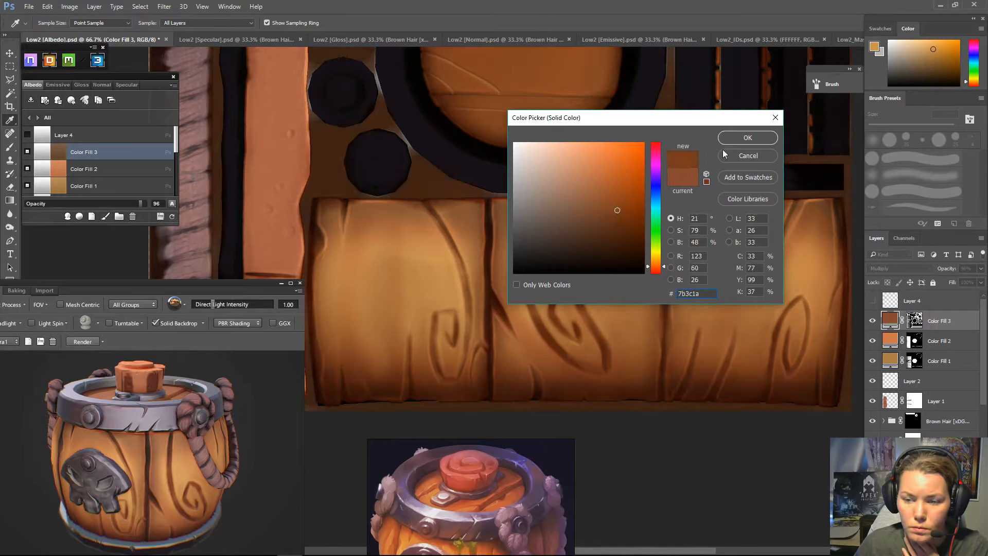
{"action": "left_click", "coordinate": [748, 137]}
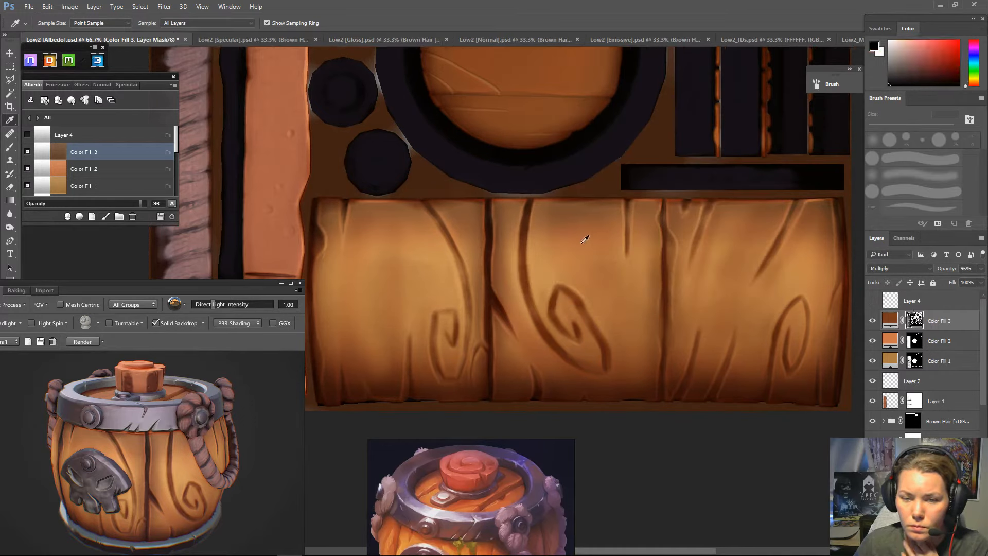
- Outline the barrel plank section of the texture with a polygonal lasso selection
{"action": "key", "text": "l"}
{"action": "left_click", "coordinate": [310, 196]}
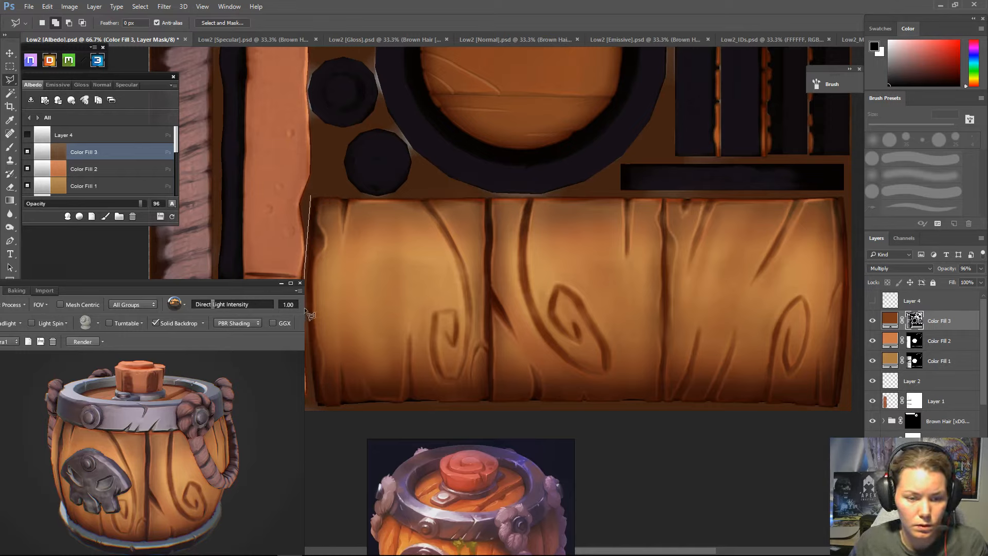
{"action": "left_click", "coordinate": [312, 413]}
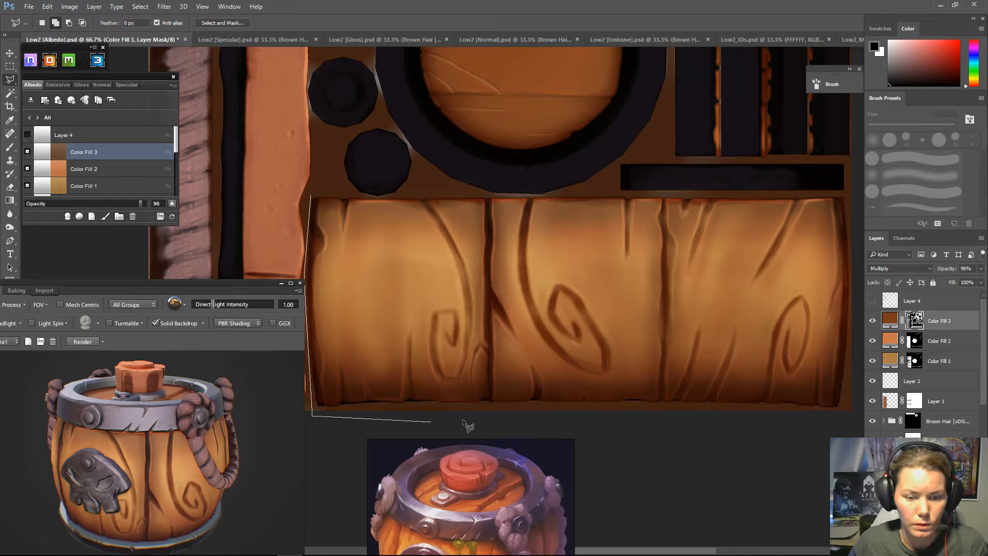
{"action": "double_click", "coordinate": [776, 411]}
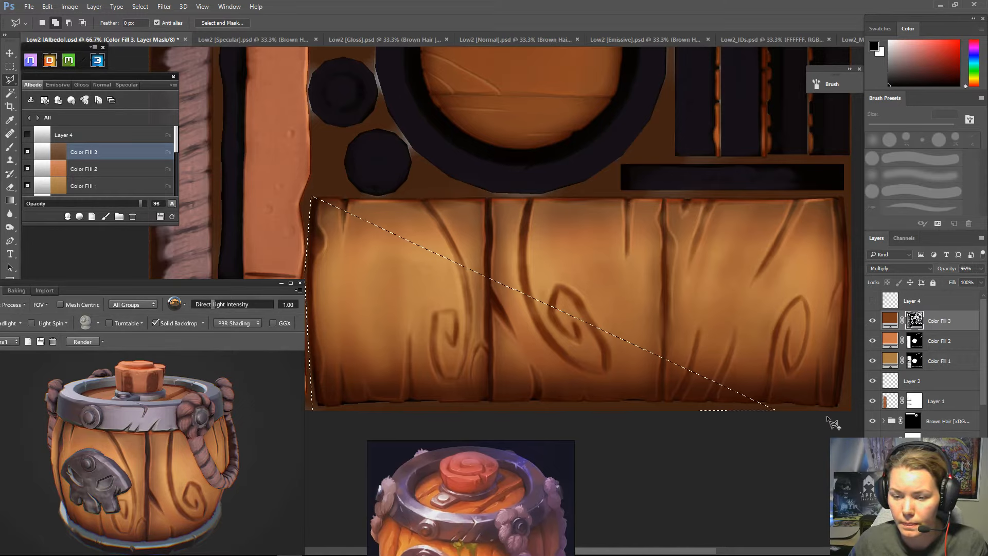
{"action": "left_click", "coordinate": [857, 416], "text": "shift"}
{"action": "left_click", "coordinate": [383, 274]}
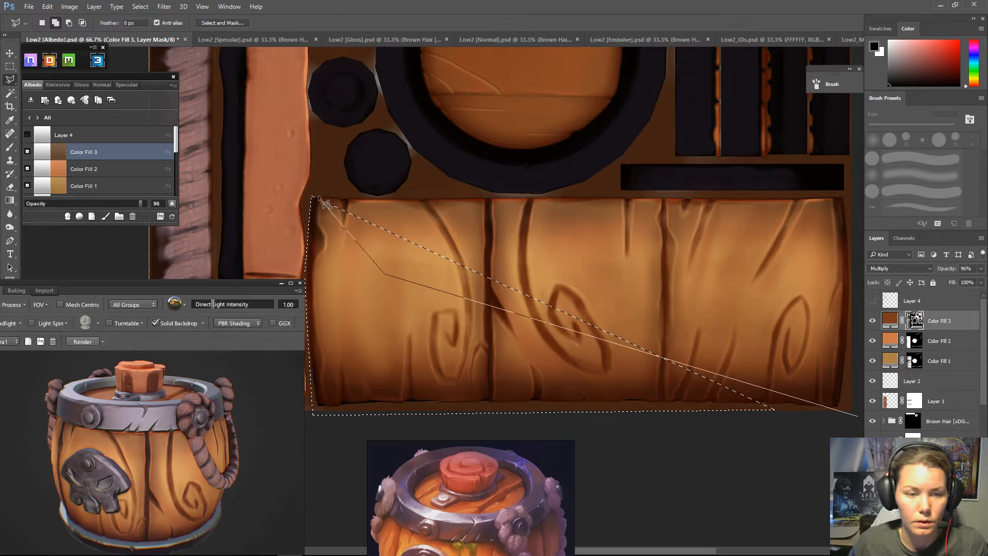
{"action": "left_click", "coordinate": [313, 195]}
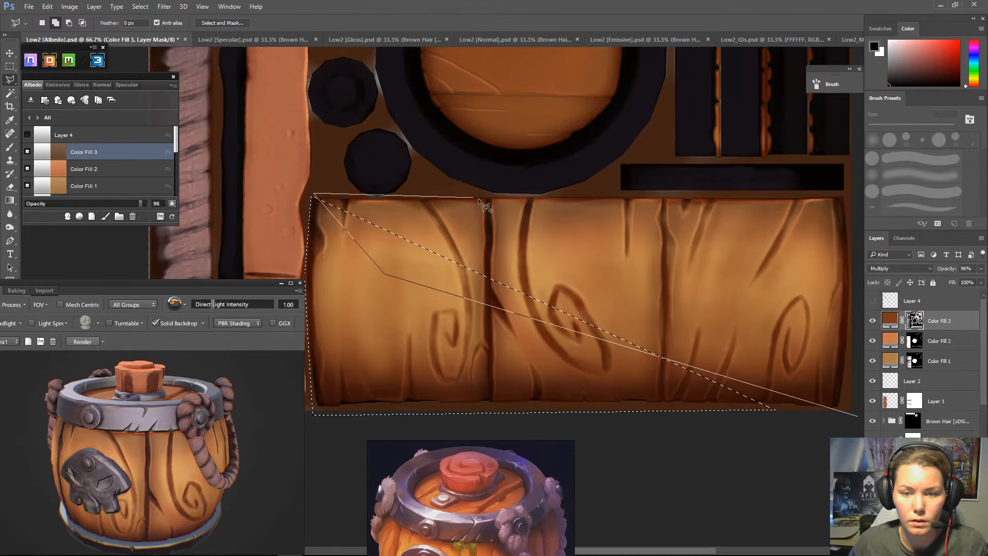
{"action": "left_click", "coordinate": [850, 196]}
{"action": "left_click", "coordinate": [853, 432]}
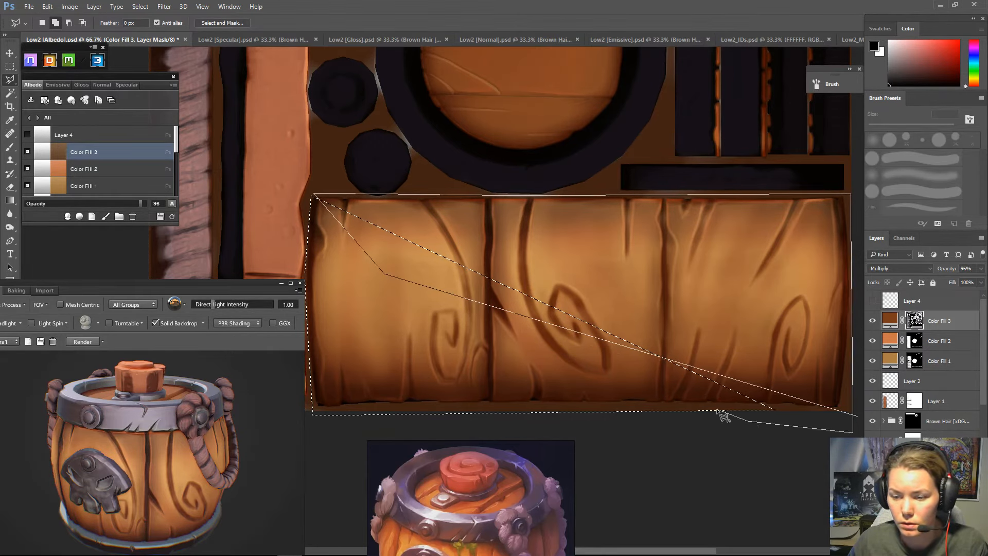
{"action": "double_click", "coordinate": [720, 410]}
- Add the missed lower corner of the plank section to the selection
{"action": "right_click", "coordinate": [634, 298]}
{"action": "left_click", "coordinate": [630, 292]}
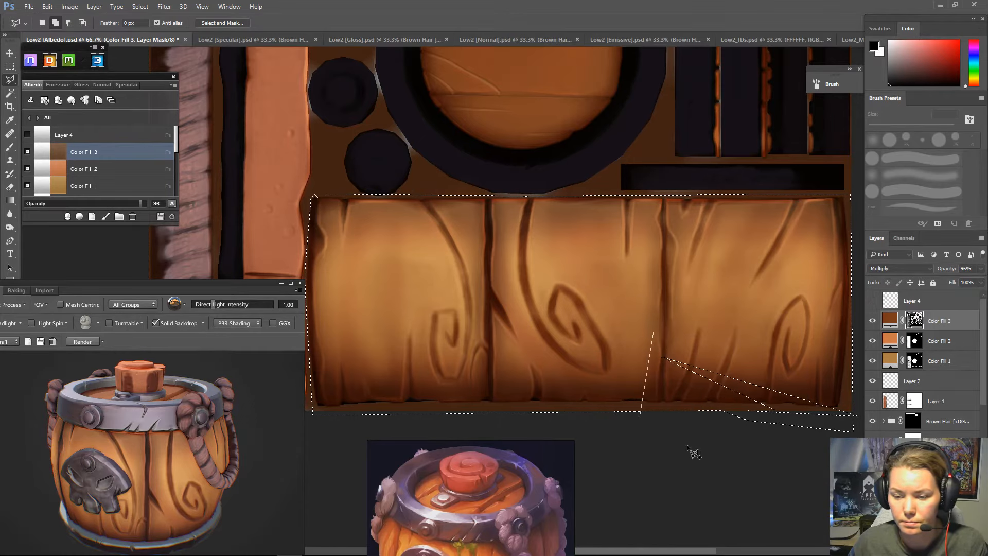
{"action": "left_click", "coordinate": [812, 451]}
{"action": "left_click", "coordinate": [843, 376]}
{"action": "double_click", "coordinate": [713, 312]}
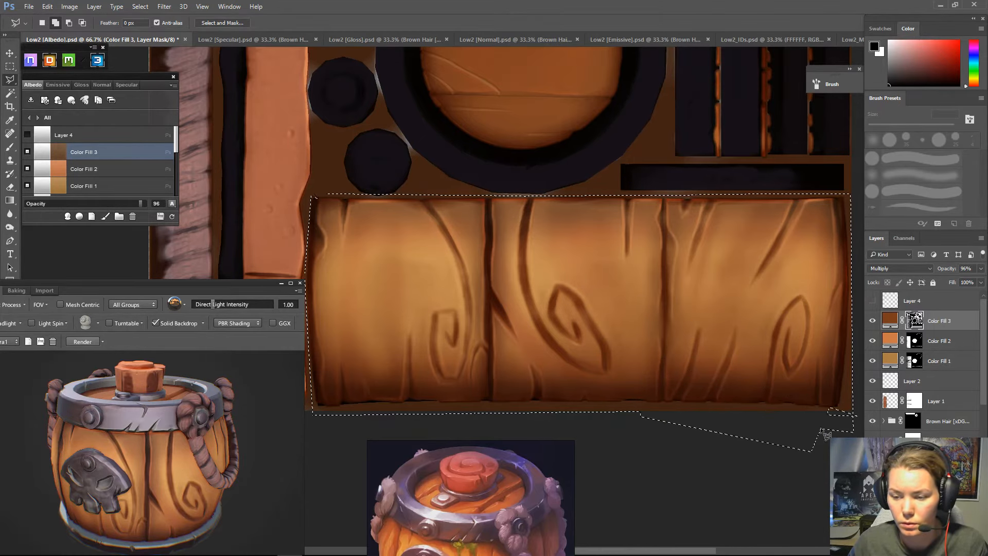
{"action": "double_click", "coordinate": [790, 353]}
- Invert the selection, fill that area of Color Fill 3's mask with black, and deselect
{"action": "right_click", "coordinate": [637, 280]}
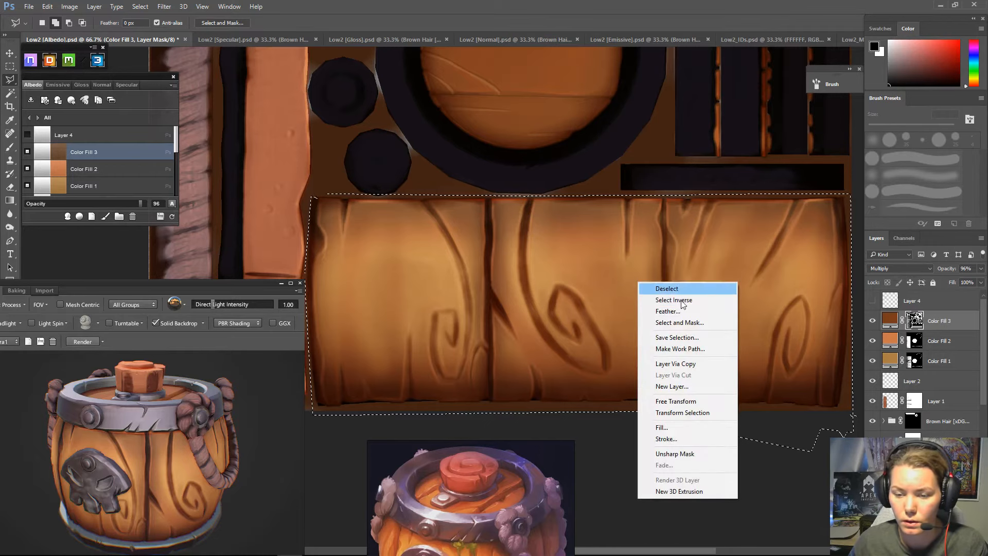
{"action": "left_click", "coordinate": [682, 301]}
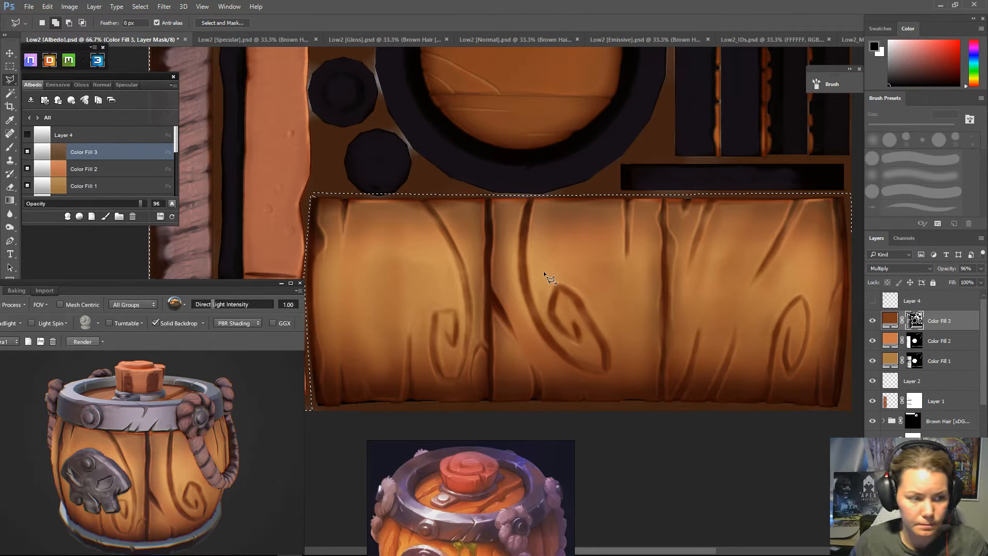
{"action": "key", "text": "alt+BackSpace"}
{"action": "key", "text": "ctrl+d"}
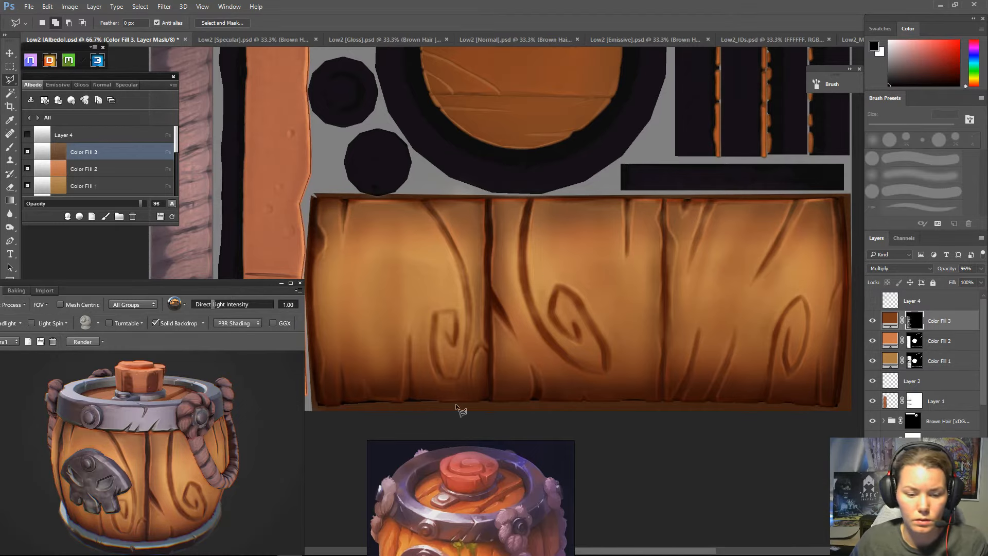
- Toggle Color Fill 1, 2 and 3 off and on to compare each fill's effect on the planks
{"action": "left_click", "coordinate": [872, 321]}
{"action": "left_click", "coordinate": [873, 361]}
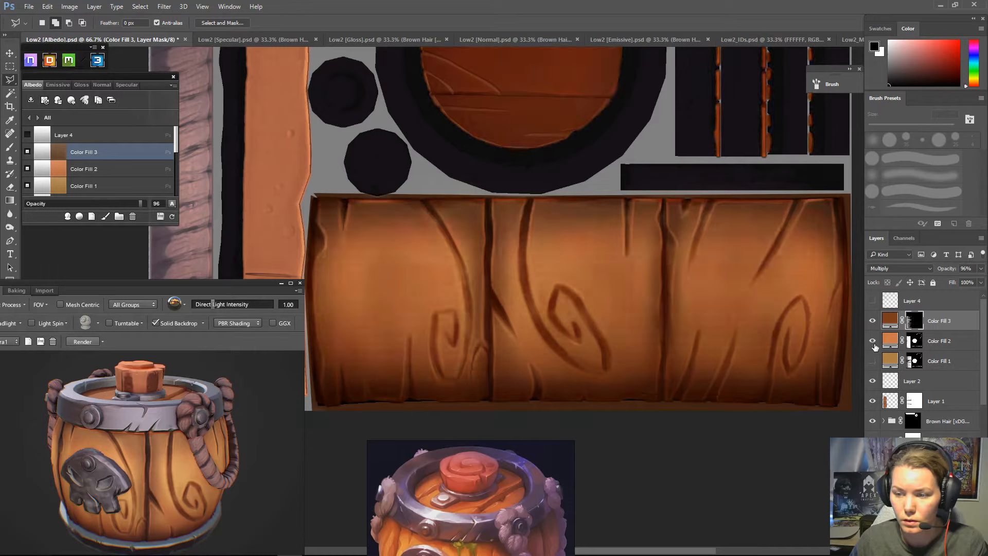
{"action": "left_click", "coordinate": [874, 342]}
{"action": "left_click", "coordinate": [876, 321]}
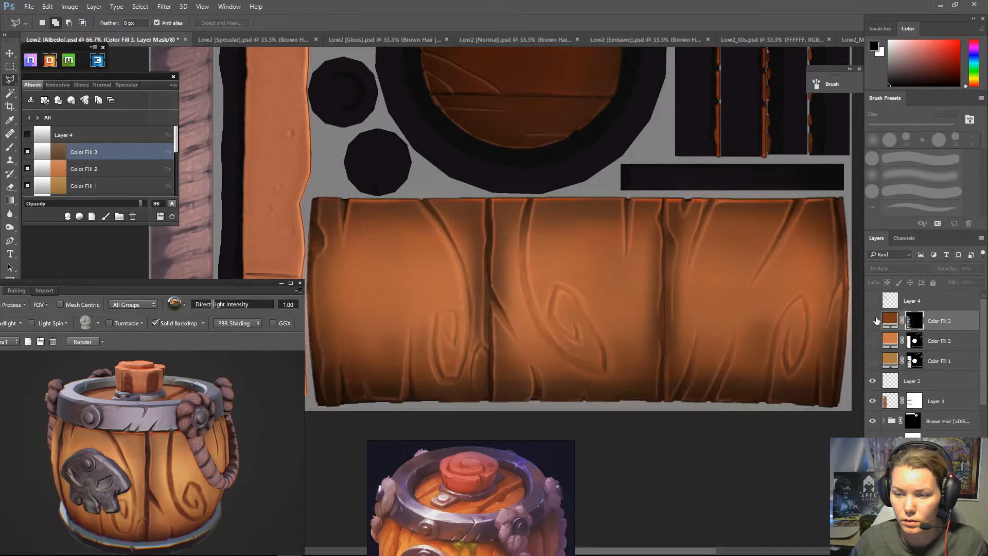
{"action": "left_click", "coordinate": [871, 360]}
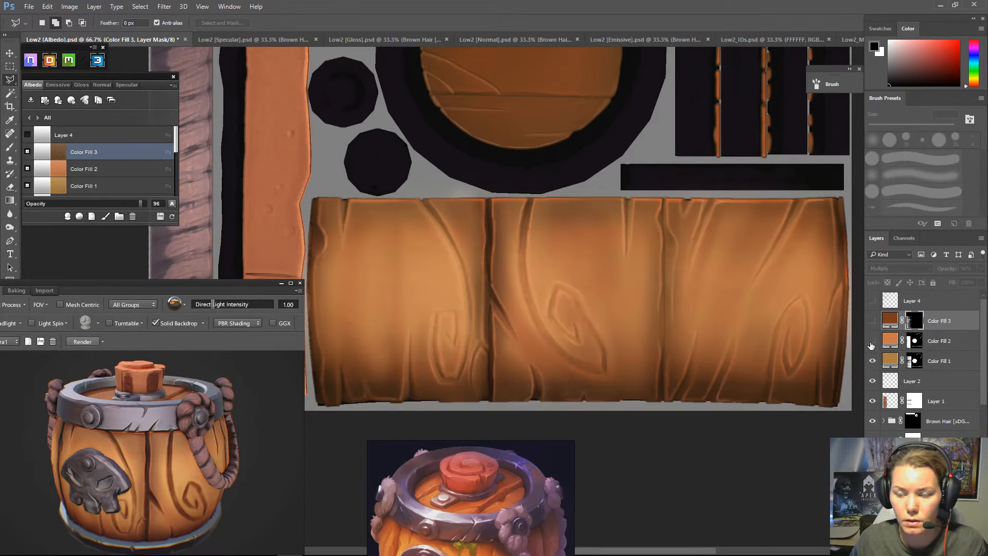
{"action": "left_click", "coordinate": [872, 342]}
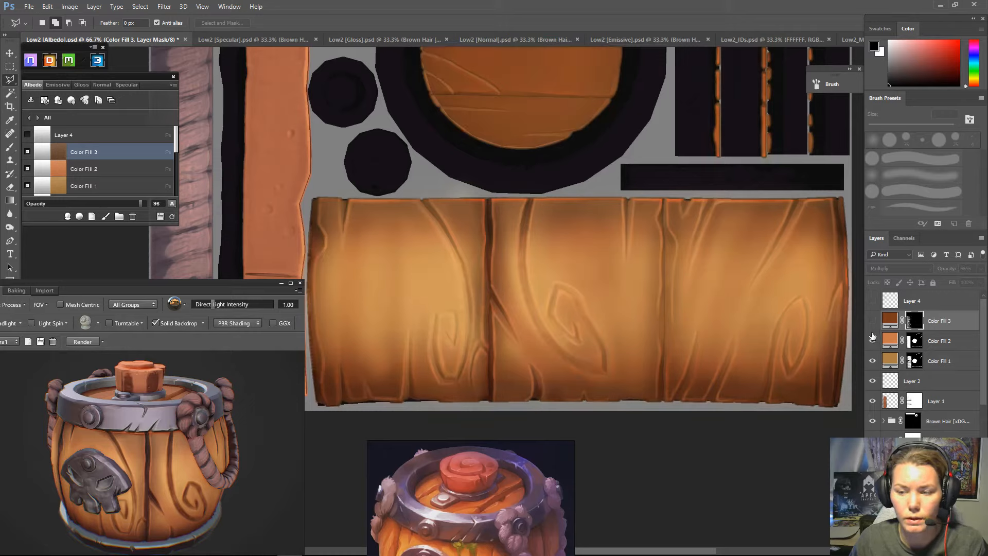
{"action": "left_click", "coordinate": [873, 321]}
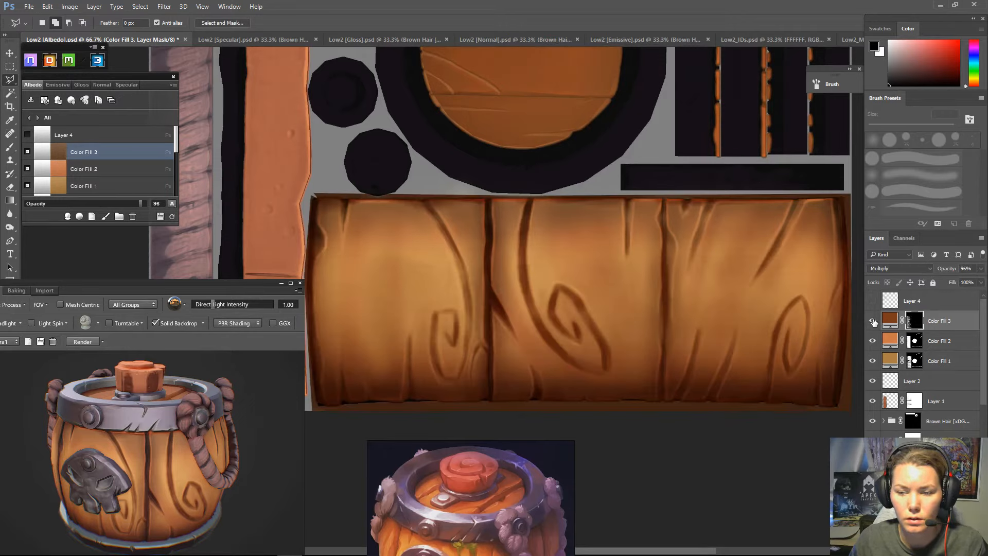
- Try moving Layer 2 above Color Fill 3, and return it below Color Fill 1
{"action": "left_click", "coordinate": [941, 326]}
{"action": "left_click", "coordinate": [918, 381]}
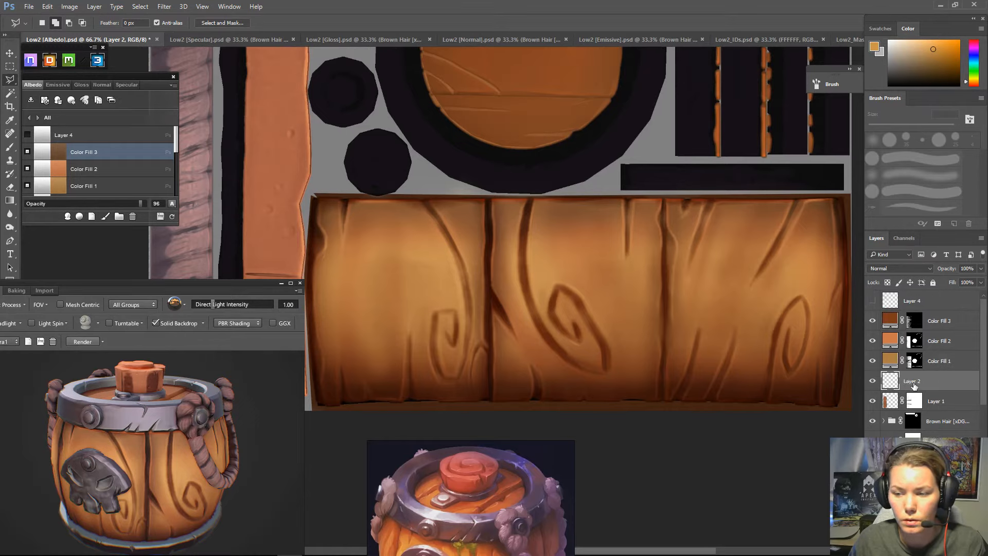
{"action": "left_click_drag", "start_coordinate": [914, 384], "coordinate": [929, 311]}
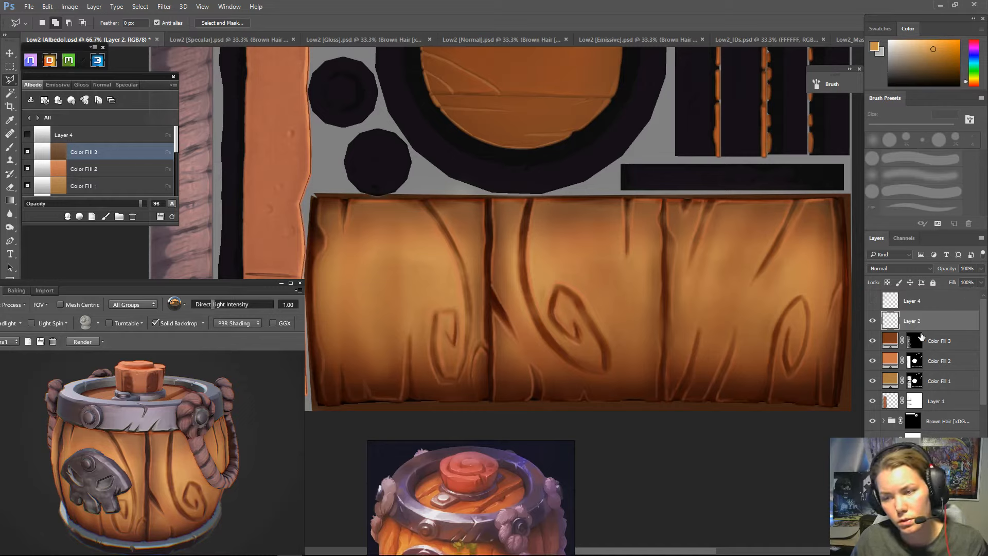
{"action": "left_click_drag", "start_coordinate": [921, 323], "coordinate": [913, 386]}
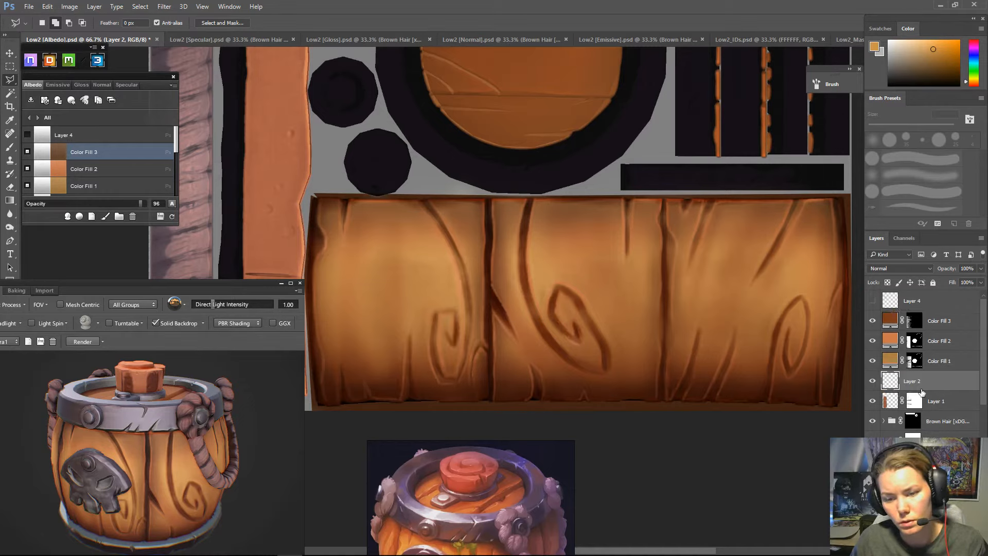
- Toggle Layer 1 and Color Fill 3 off and on to compare each layer's effect on the planks
{"action": "left_click", "coordinate": [921, 401]}
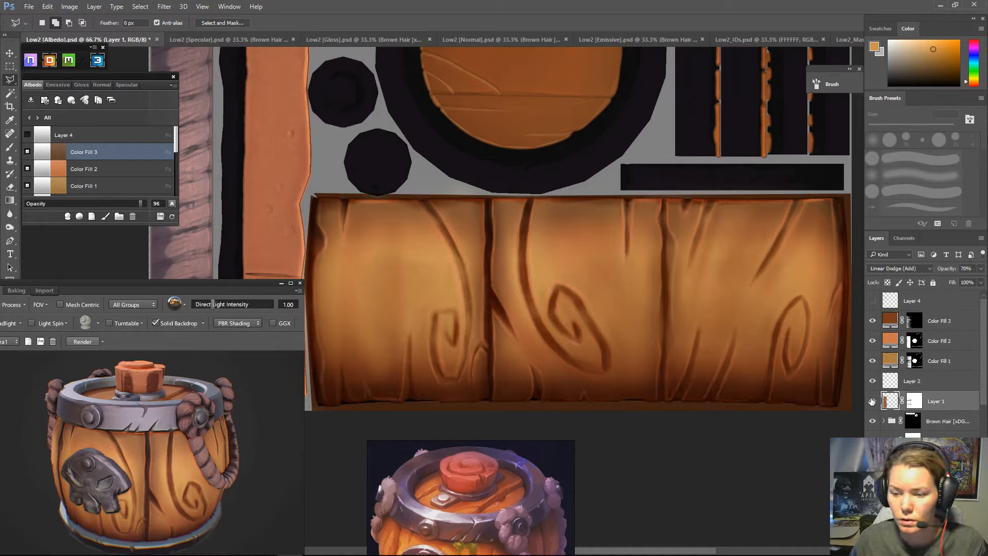
{"action": "left_click", "coordinate": [872, 401]}
{"action": "left_click", "coordinate": [872, 401]}
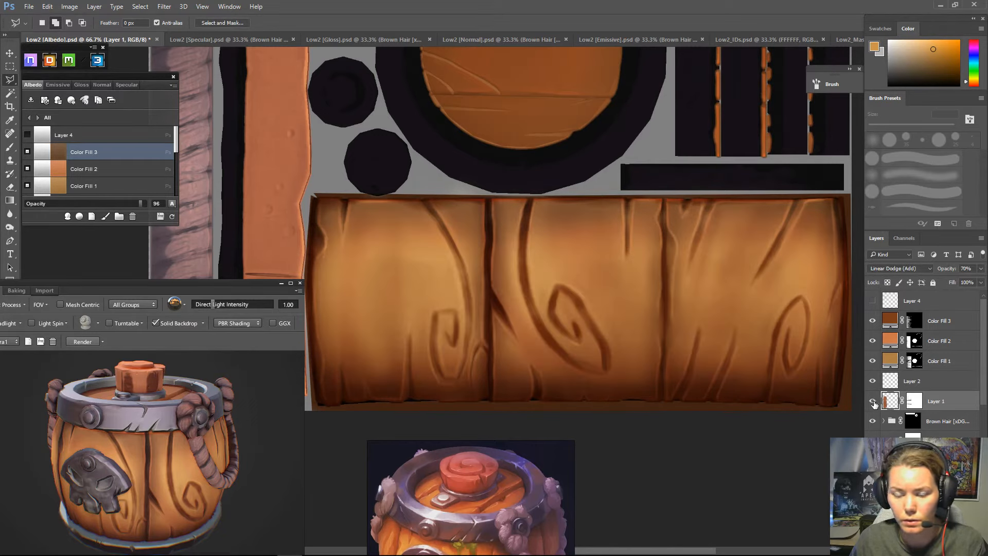
{"action": "left_click", "coordinate": [873, 401]}
{"action": "left_click", "coordinate": [873, 402]}
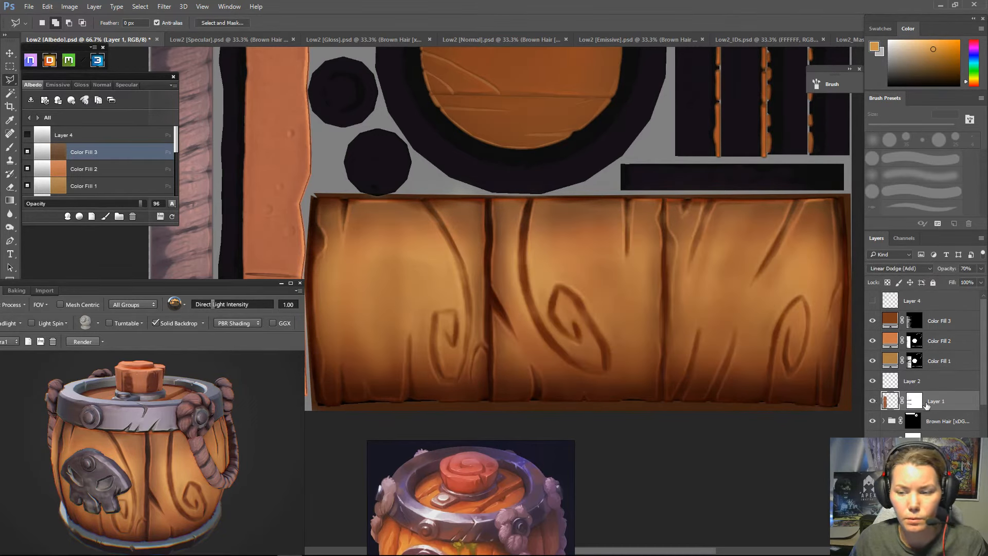
{"action": "left_click", "coordinate": [890, 321]}
{"action": "left_click", "coordinate": [872, 320]}
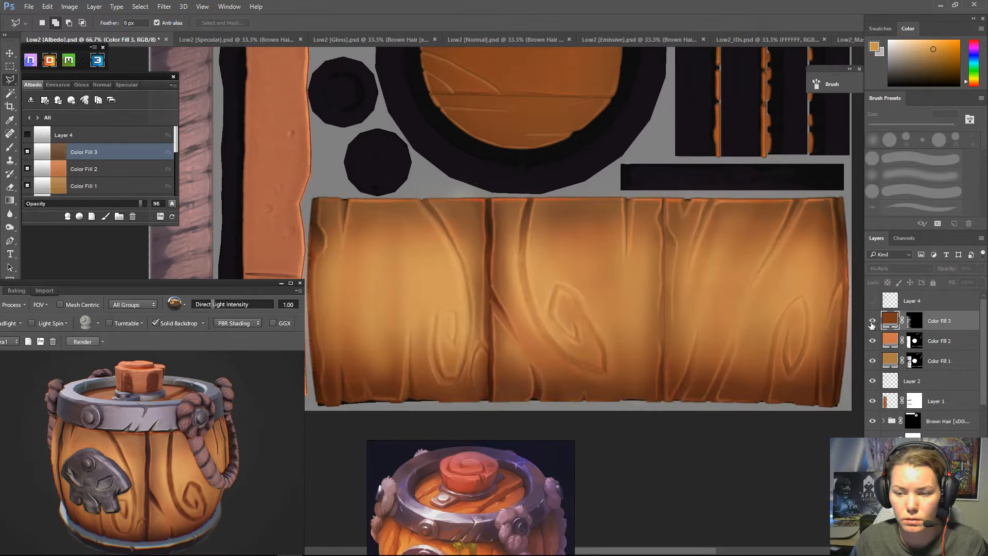
{"action": "left_click", "coordinate": [871, 320]}
- Paint white on Color Fill 3's mask along the planks' upper edge with a soft 200 px brush at 10% opacity
{"action": "key", "text": "b"}
{"action": "left_click", "coordinate": [914, 321]}
{"action": "key", "text": "d"}
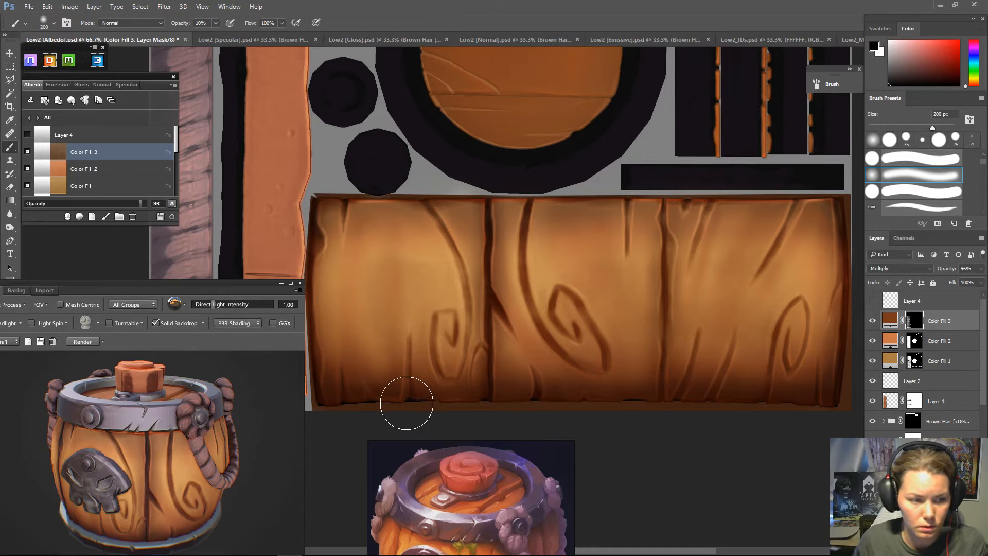
{"action": "key", "text": "shift"}
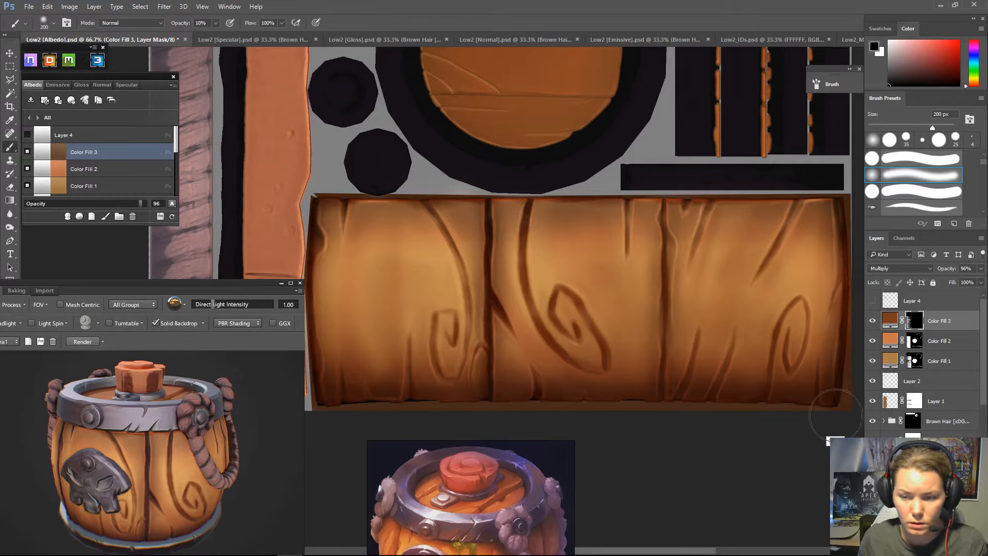
{"action": "key", "text": "x"}
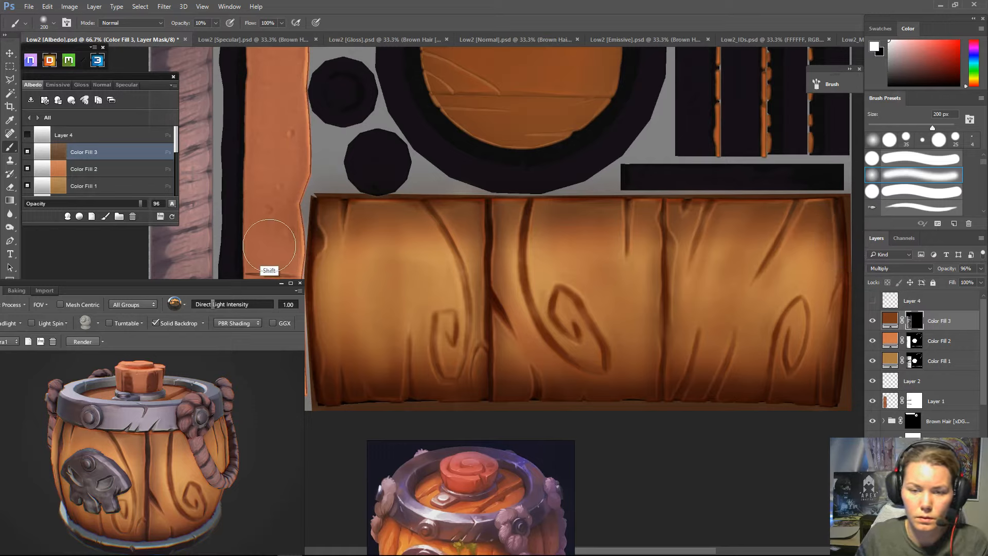
{"action": "mouse_move", "coordinate": [362, 235]}
{"action": "left_mouse_down"}
{"action": "mouse_move", "coordinate": [372, 218]}
{"action": "mouse_move", "coordinate": [406, 218]}
{"action": "left_mouse_up"}
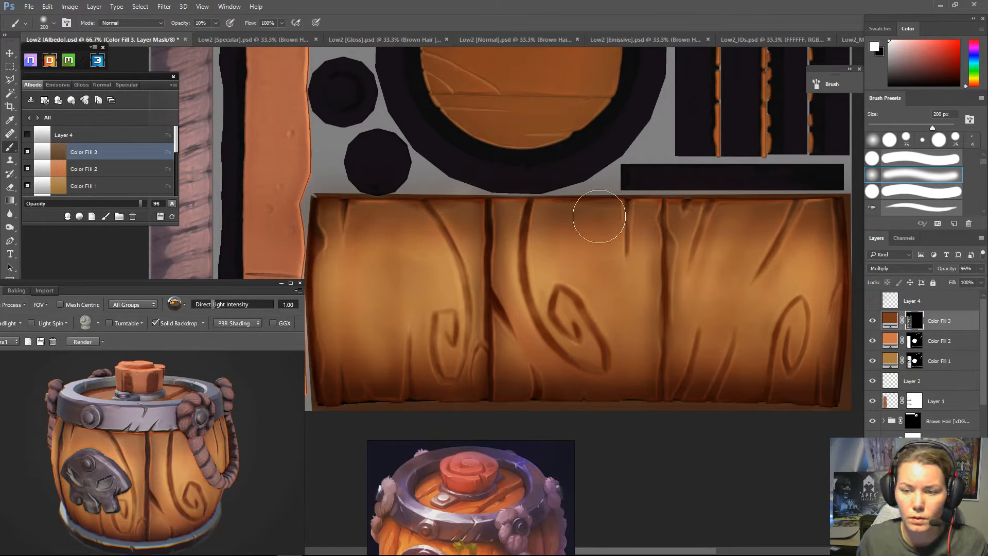
- Compare the planks with the layers from Color Fill 3 to Layer 1 hidden and shown, and refresh the 3D preview to inspect the barrel
{"action": "left_click_drag", "start_coordinate": [874, 321], "coordinate": [873, 404]}
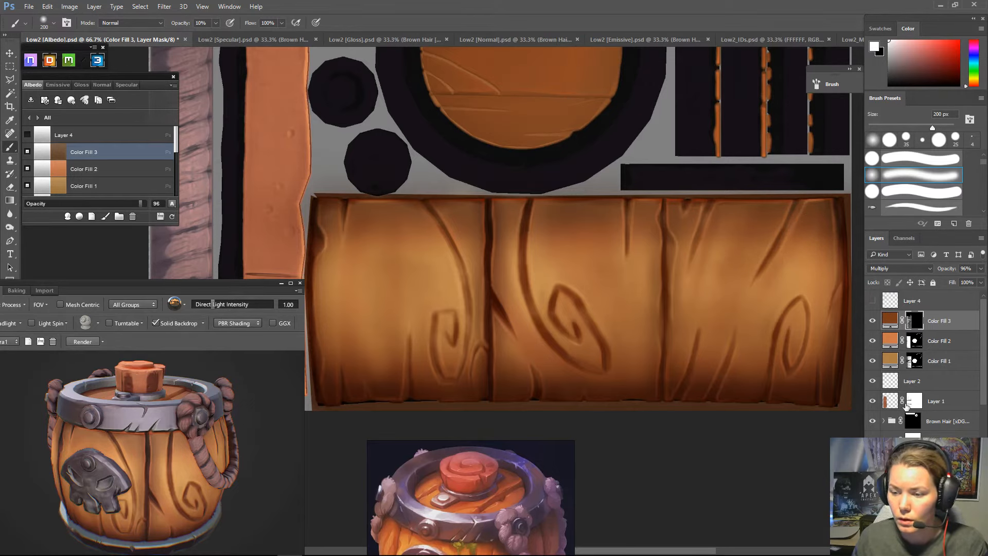
{"action": "left_click_drag", "start_coordinate": [876, 320], "coordinate": [874, 407]}
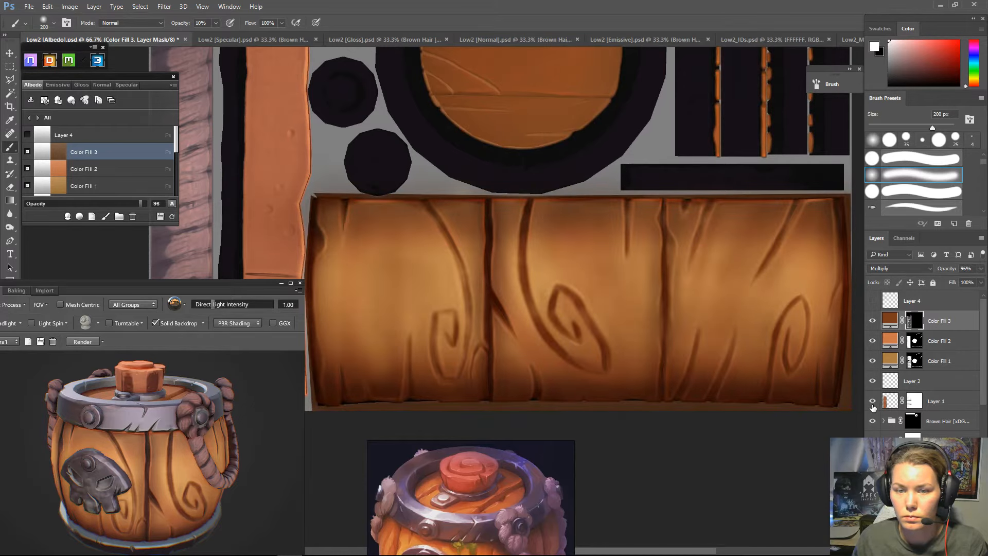
{"action": "left_click", "coordinate": [172, 216]}
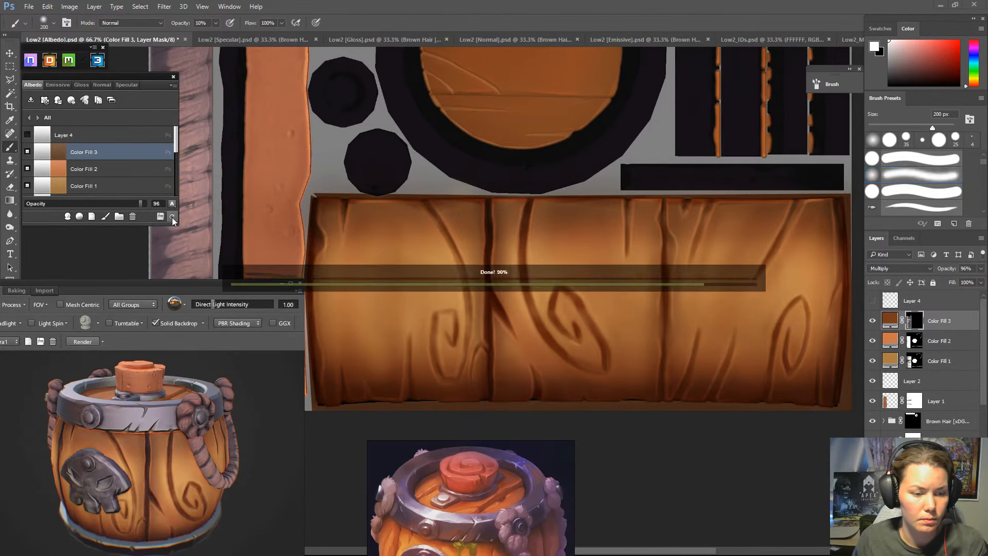
{"action": "key", "text": "i"}
{"action": "left_click_drag", "start_coordinate": [260, 421], "coordinate": [284, 407]}
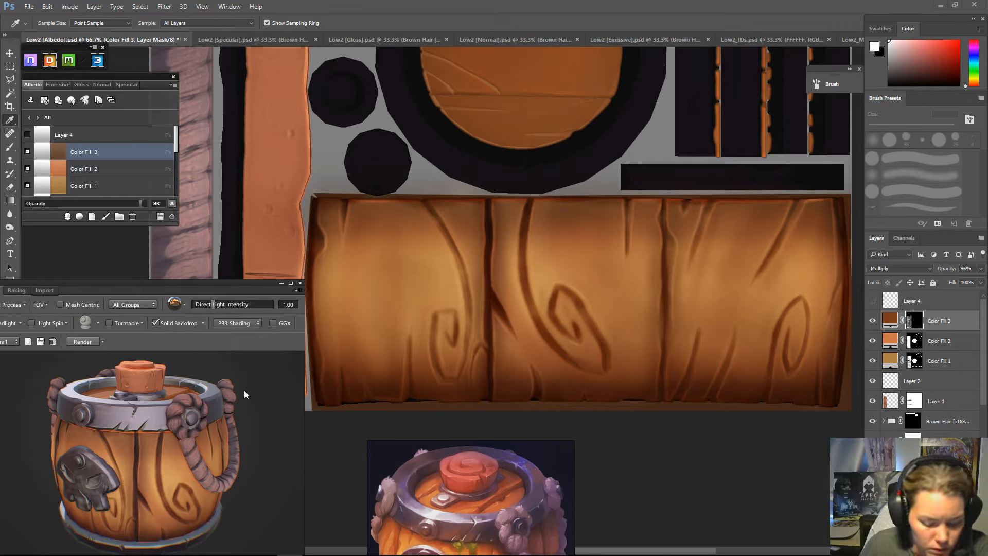
{"action": "left_click_drag", "start_coordinate": [255, 410], "coordinate": [273, 445]}
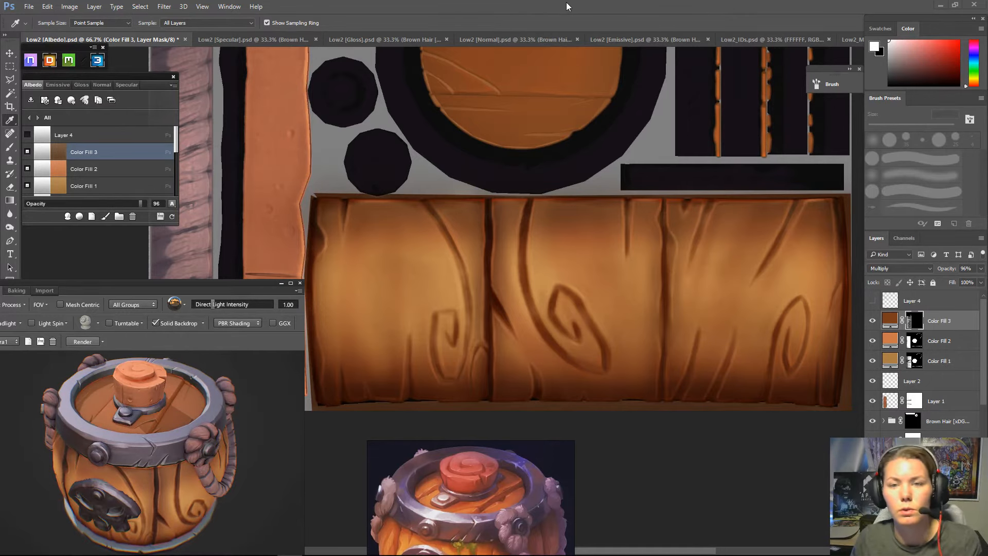
- Examine the round lid's texture, the layer stack and the available filters, and return to Color Fill 3
{"action": "left_click_drag", "start_coordinate": [565, 137], "coordinate": [548, 296]}
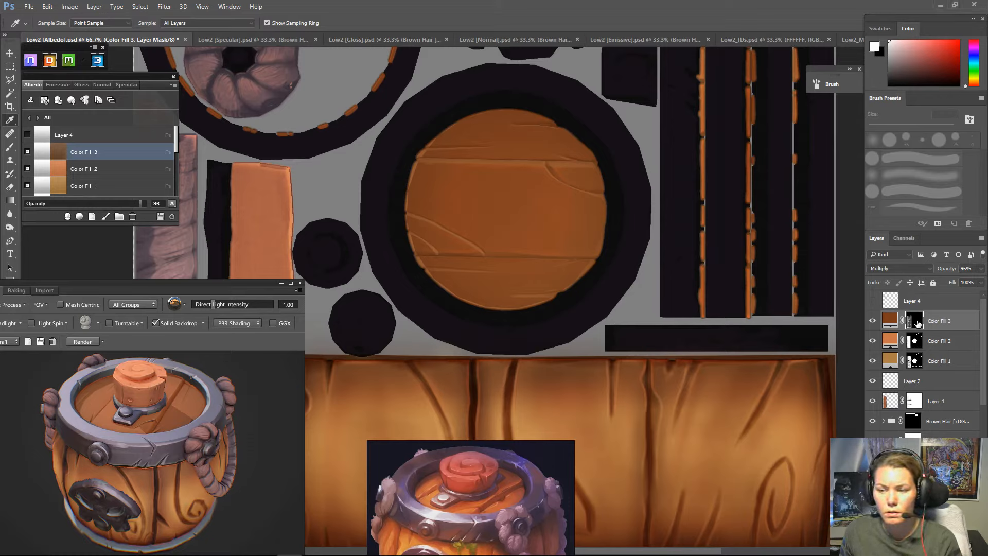
{"action": "scroll", "coordinate": [949, 415], "scroll_direction": "down", "scroll_amount": 3}
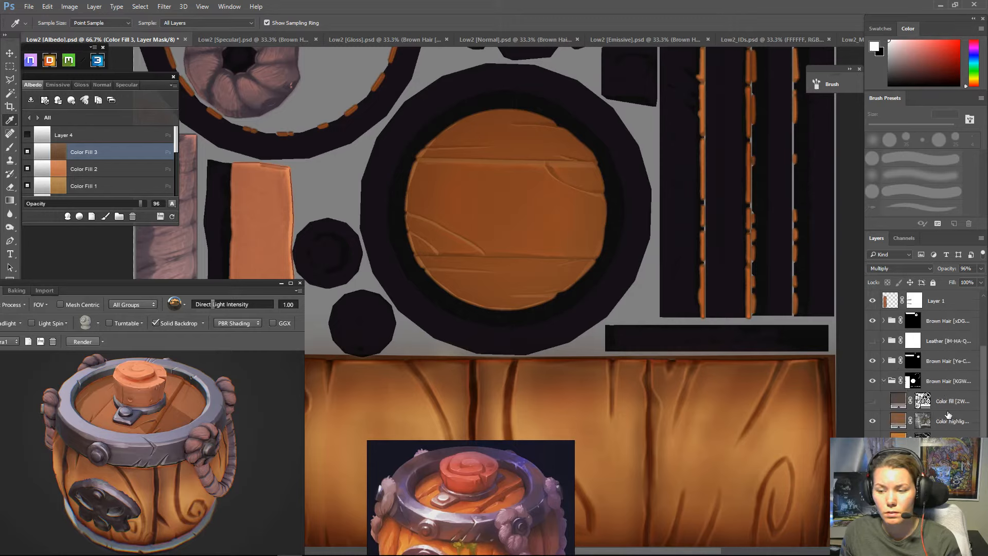
{"action": "scroll", "coordinate": [948, 415], "scroll_direction": "down", "scroll_amount": 1}
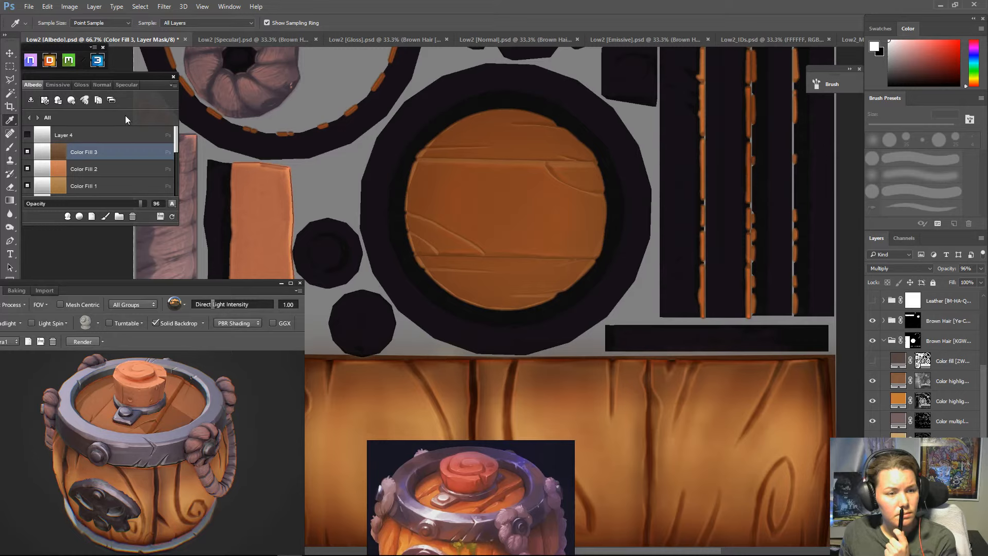
{"action": "left_click", "coordinate": [164, 7]}
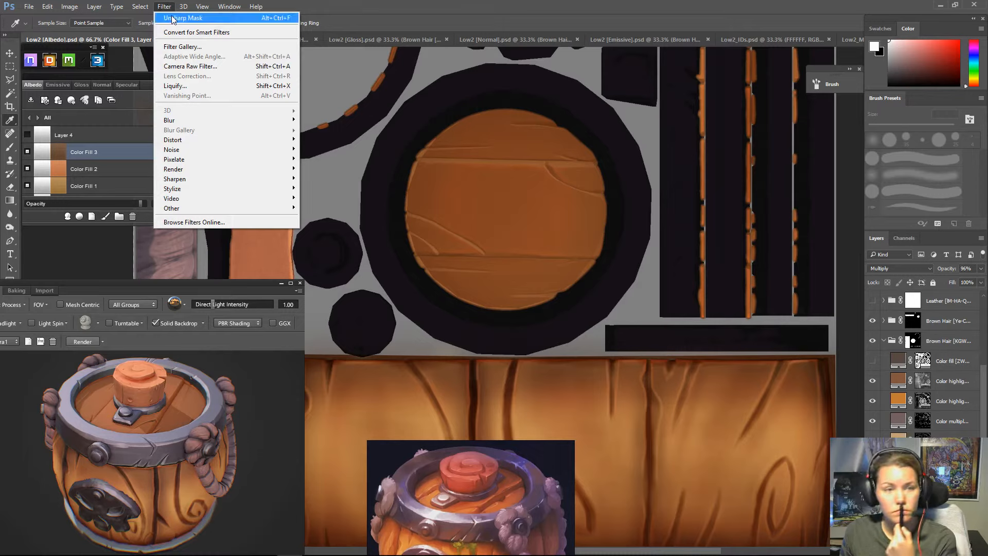
{"action": "left_click", "coordinate": [953, 382]}
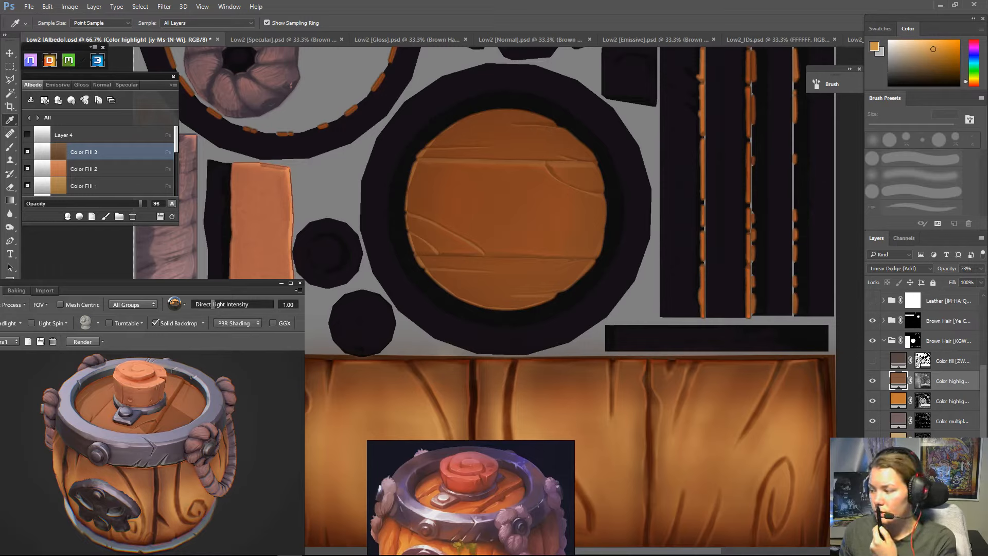
{"action": "left_click", "coordinate": [950, 305]}
{"action": "scroll", "coordinate": [946, 332], "scroll_direction": "up", "scroll_amount": 3}
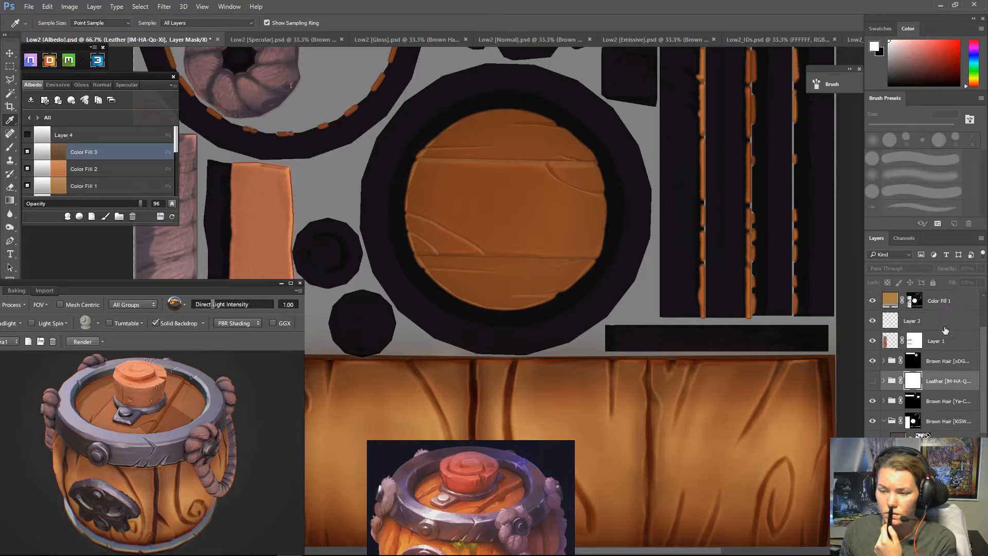
{"action": "left_click", "coordinate": [947, 327]}
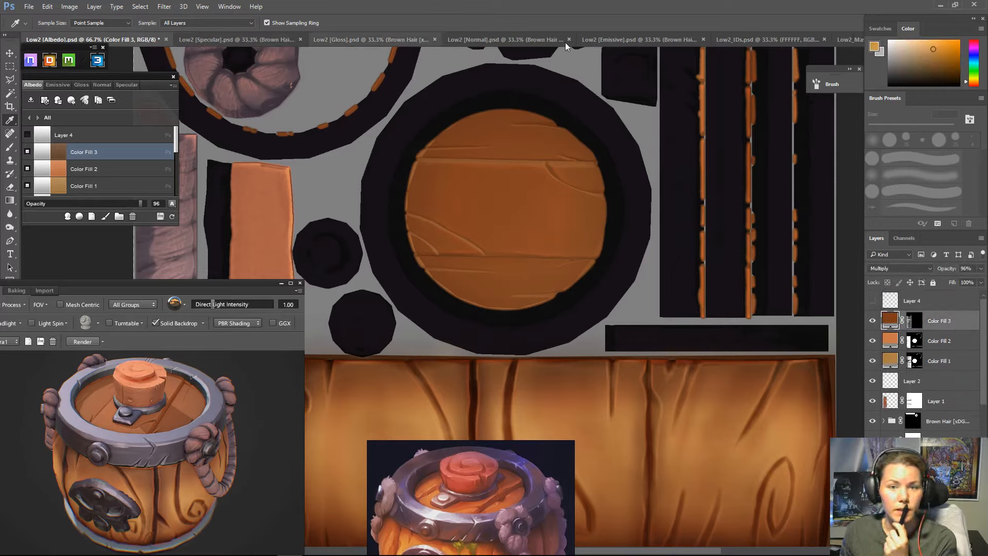
- Switch to the Normal document and stamp all visible layers into a new layer above Normal Scaler
{"action": "left_click", "coordinate": [542, 39]}
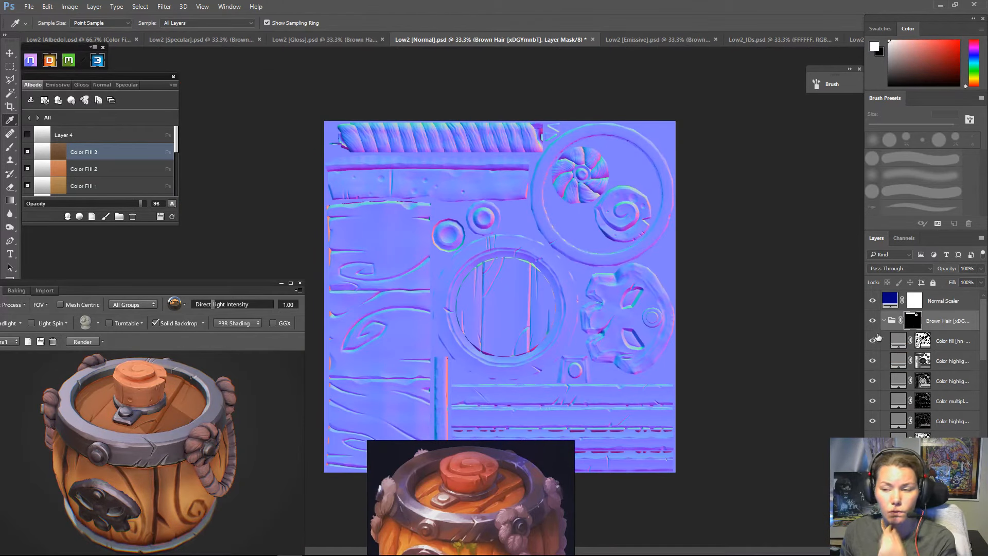
{"action": "left_click", "coordinate": [949, 307]}
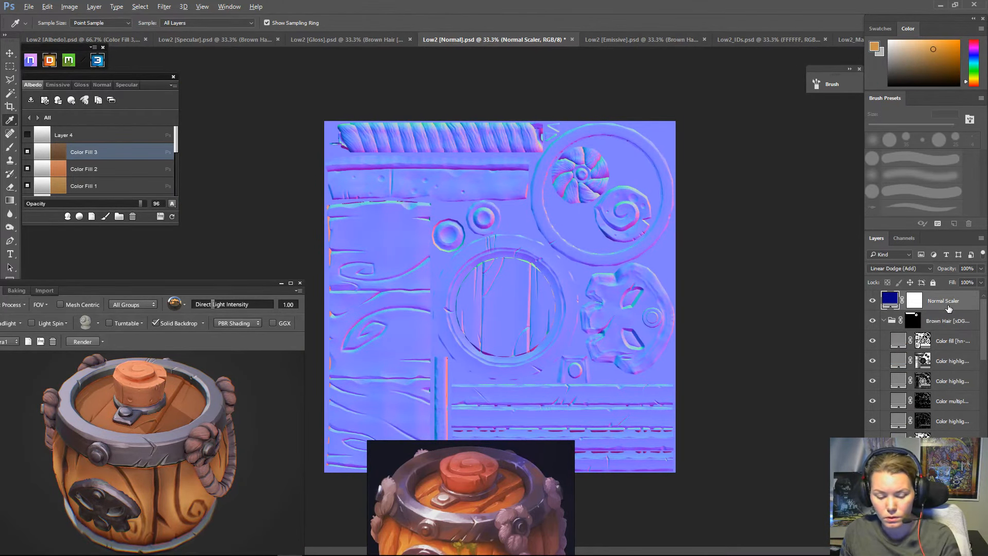
{"action": "key", "text": "ctrl+shift+alt+e"}
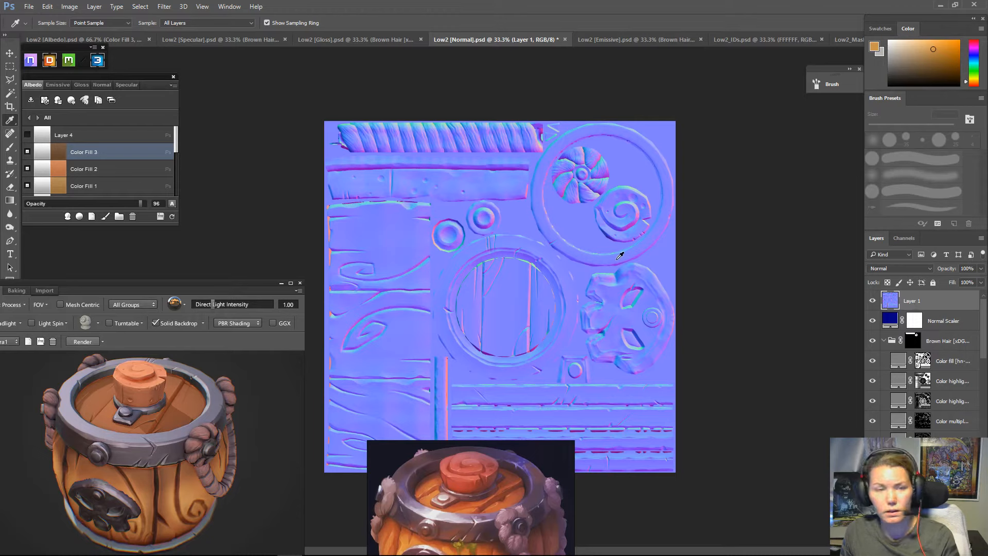
- Open the Oil Paint filter for the merged normal map layer and centre its preview on the lid planks
{"action": "left_click", "coordinate": [165, 6]}
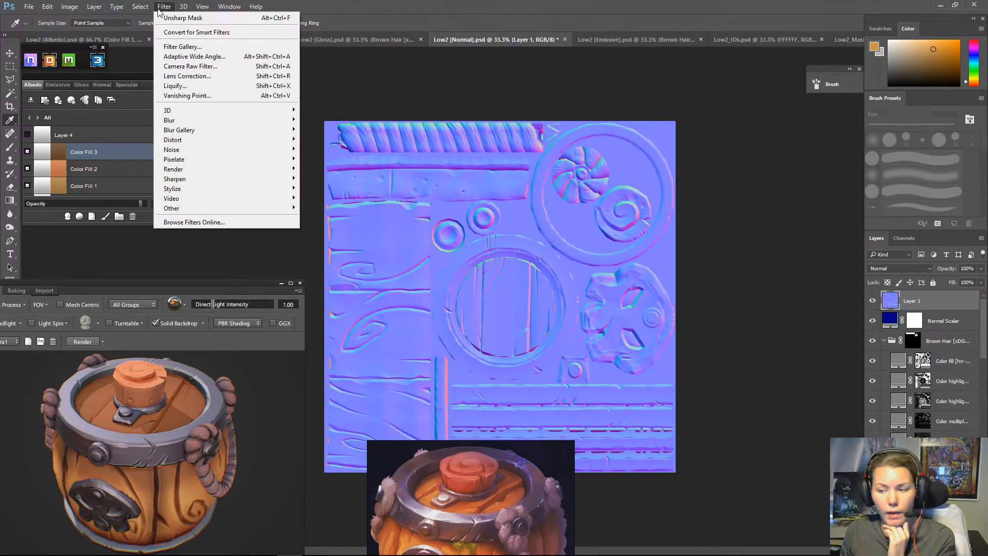
{"action": "mouse_move", "coordinate": [183, 6]}
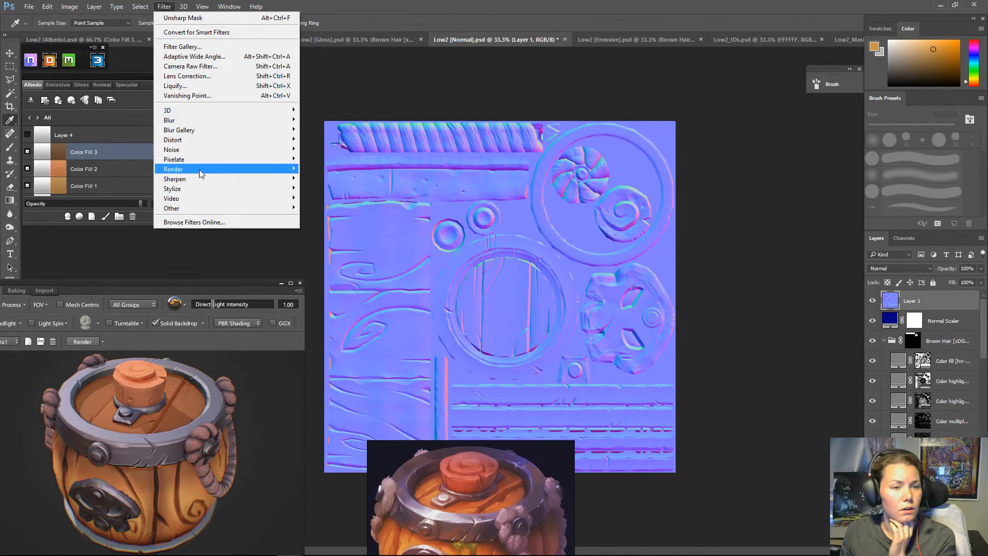
{"action": "mouse_move", "coordinate": [205, 142]}
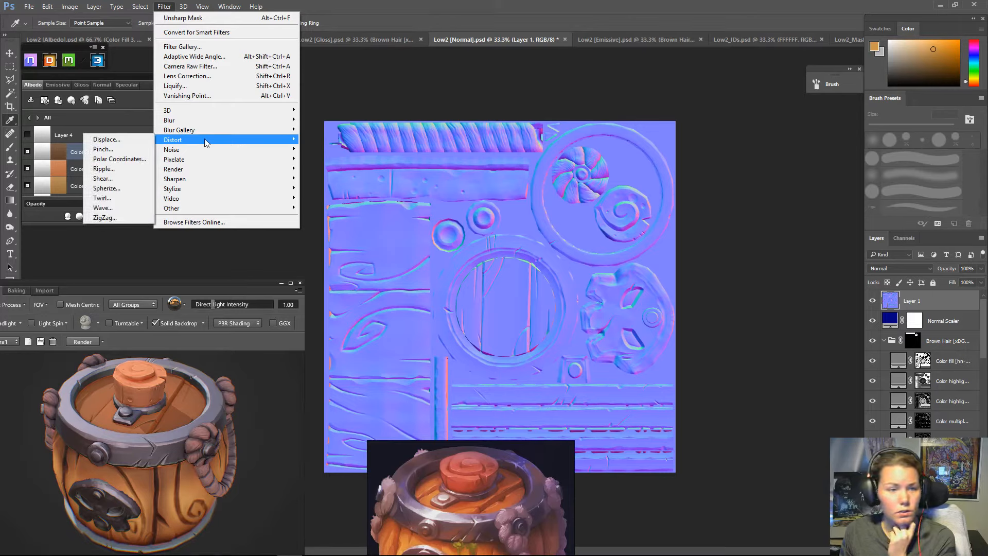
{"action": "mouse_move", "coordinate": [187, 189]}
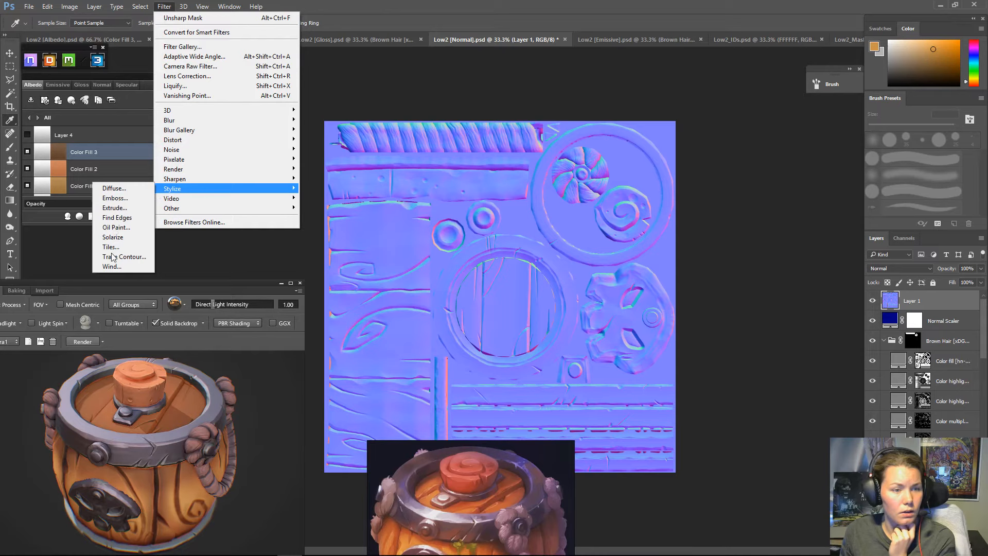
{"action": "left_click", "coordinate": [119, 228]}
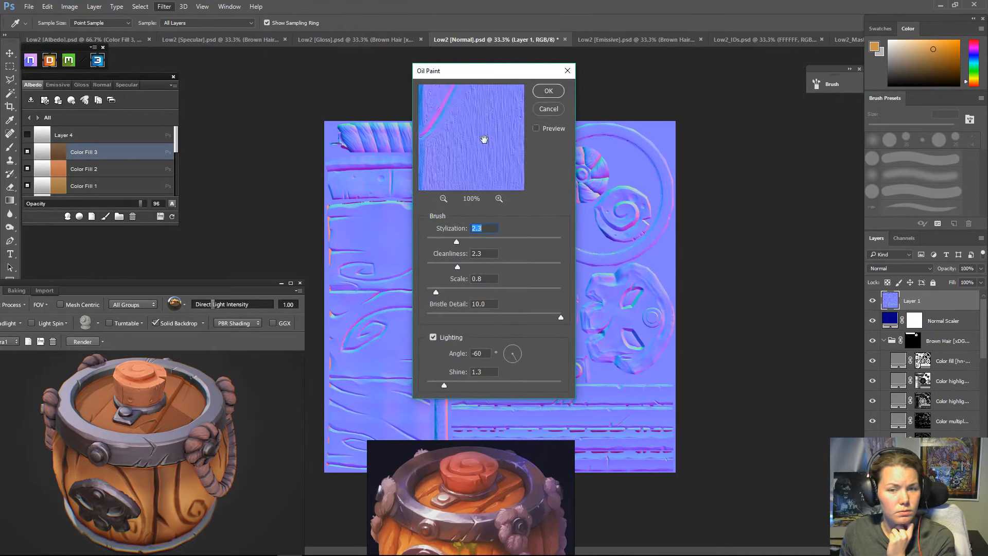
{"action": "scroll", "coordinate": [483, 139], "scroll_direction": "down", "scroll_amount": 5}
{"action": "scroll", "coordinate": [484, 139], "scroll_direction": "down", "scroll_amount": 5}
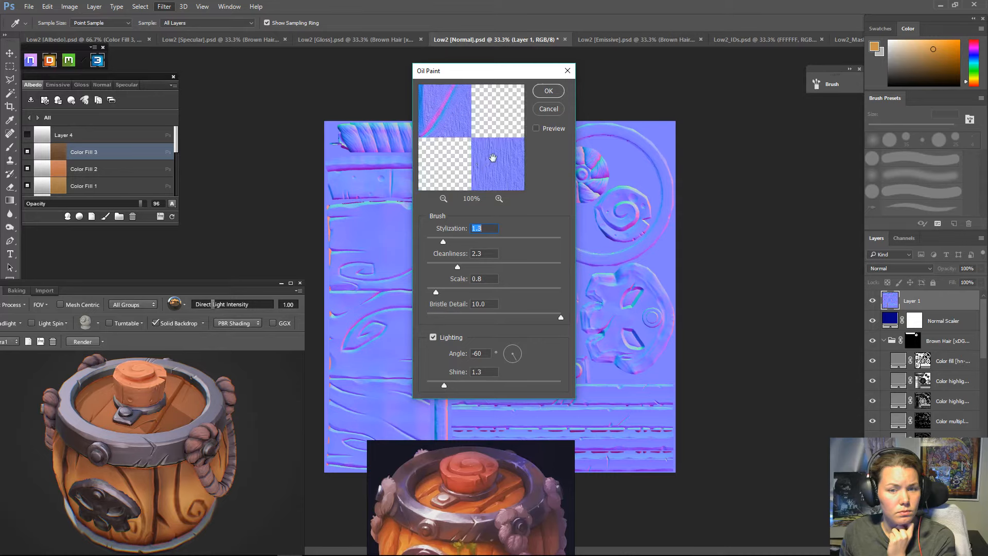
{"action": "mouse_move", "coordinate": [478, 138]}
{"action": "left_mouse_down"}
{"action": "mouse_move", "coordinate": [500, 193]}
{"action": "mouse_move", "coordinate": [497, 163]}
{"action": "left_mouse_up"}
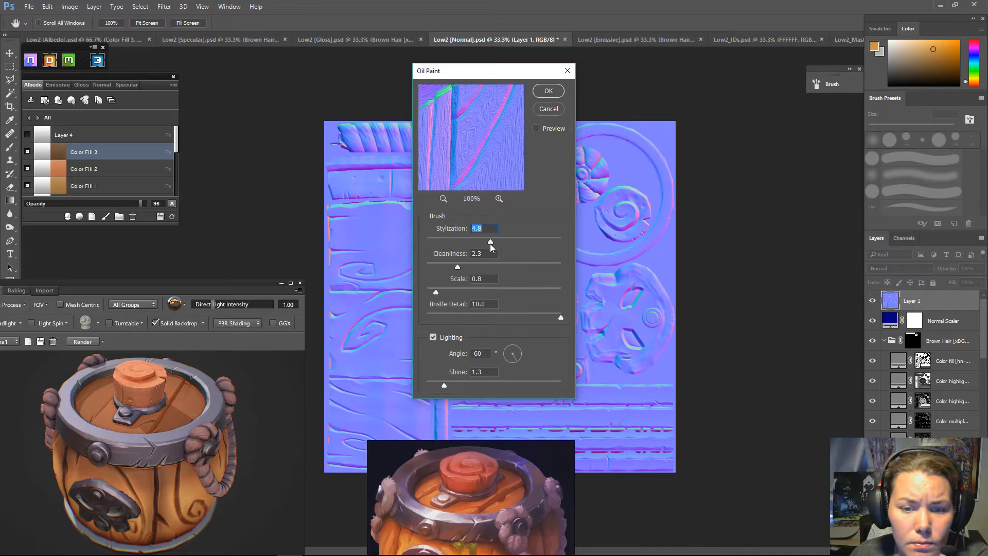
- Try different Stylization strengths in the Oil Paint filter, ending at 2.1
{"action": "key", "text": "Down"}
{"action": "key", "text": "Down"}
{"action": "key", "text": "Down"}
{"action": "left_click", "coordinate": [430, 236]}
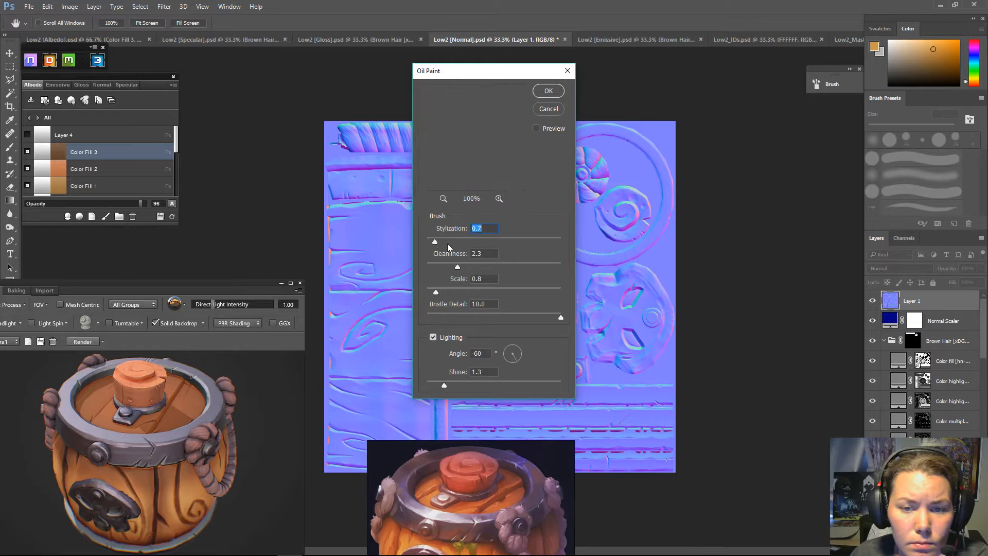
{"action": "left_click", "coordinate": [430, 238]}
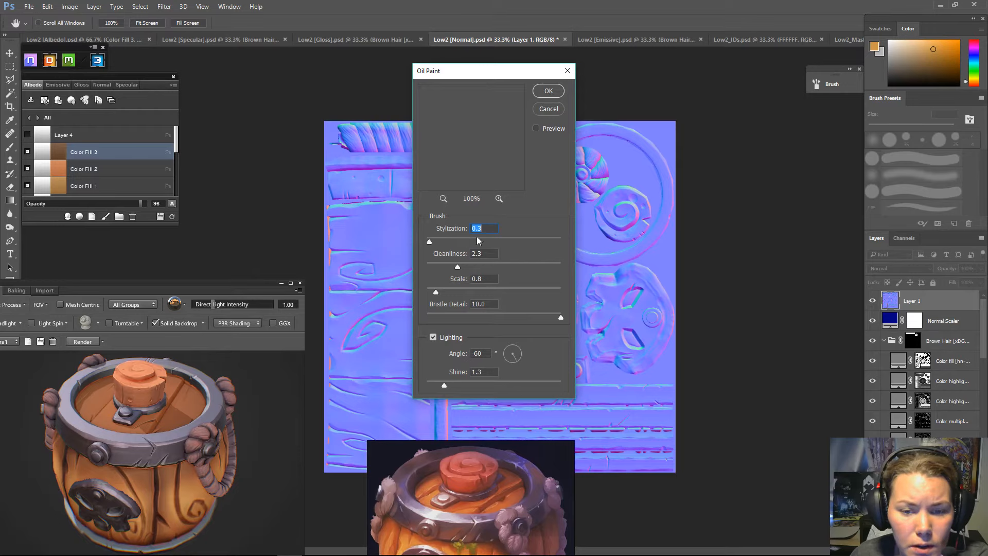
{"action": "scroll", "coordinate": [480, 229], "scroll_direction": "up", "scroll_amount": 5}
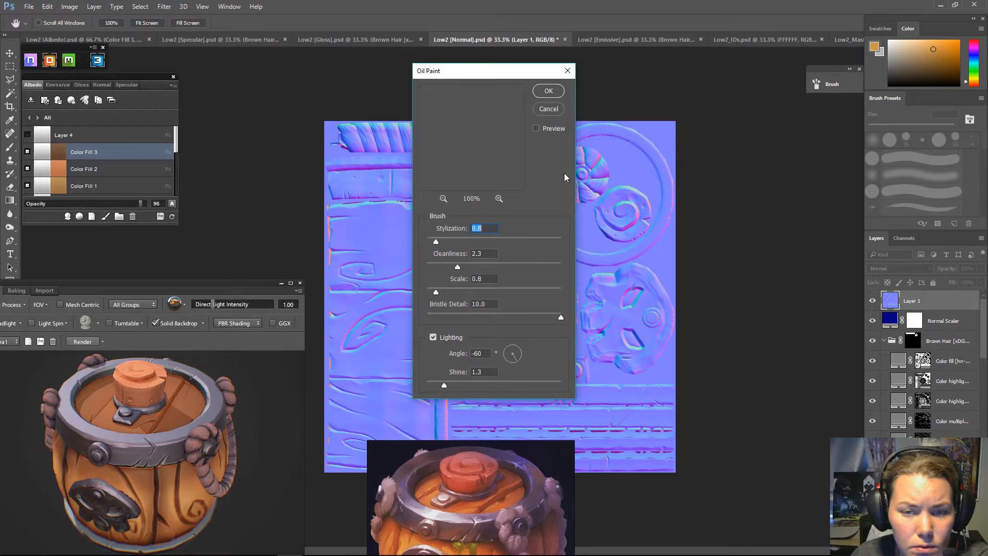
{"action": "left_click_drag", "start_coordinate": [436, 241], "coordinate": [460, 241]}
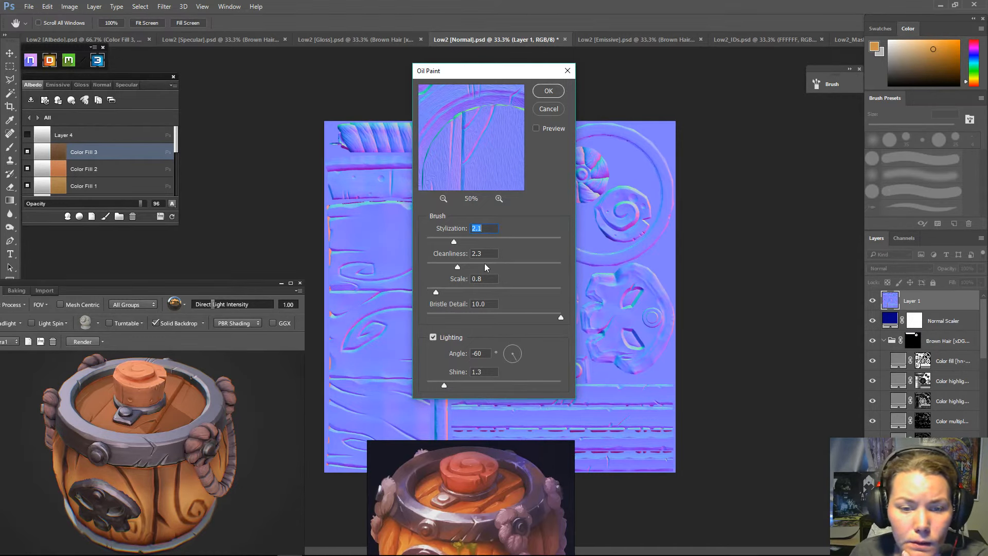
- Set the Oil Paint filter's Cleanliness to 2.5 and Scale to 0.1
{"action": "left_click_drag", "start_coordinate": [458, 267], "coordinate": [464, 268]}
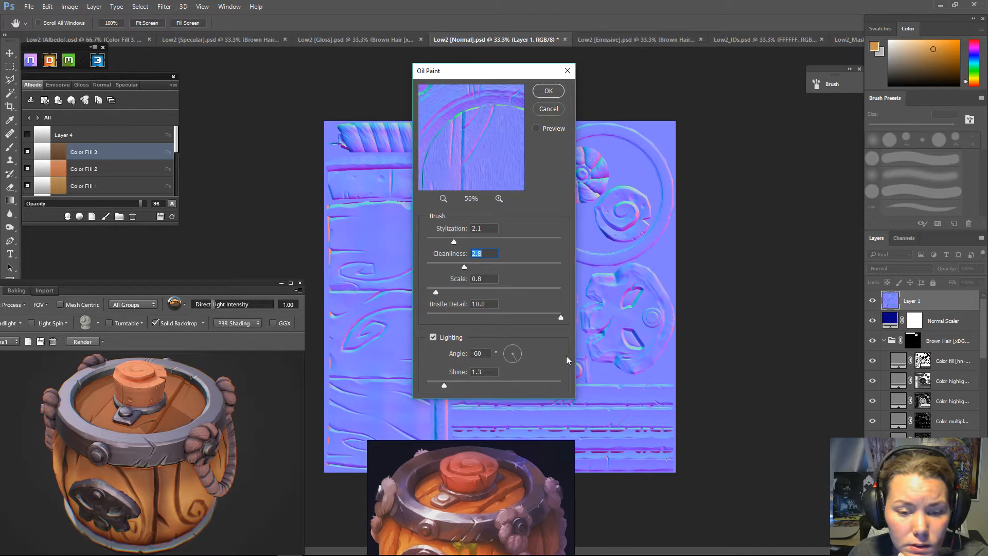
{"action": "key", "text": "Down"}
{"action": "key", "text": "Down"}
{"action": "key", "text": "Down"}
{"action": "key", "text": "Down"}
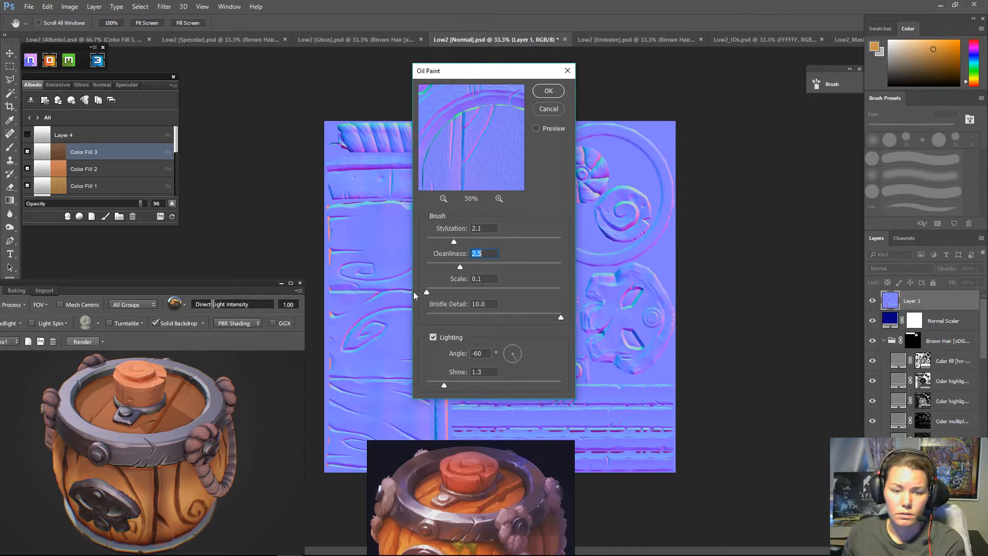
{"action": "key", "text": "Tab"}
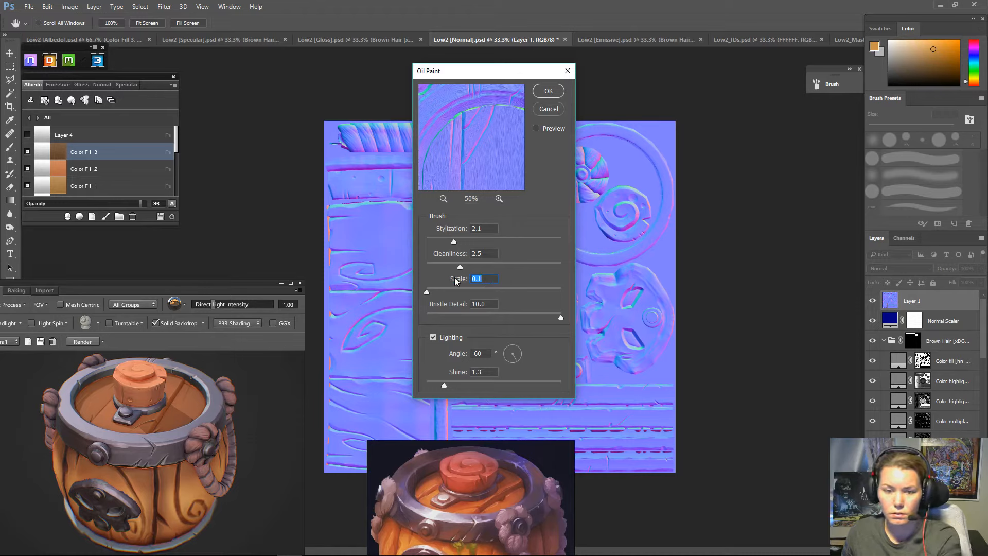
{"action": "type", "text": "0"}
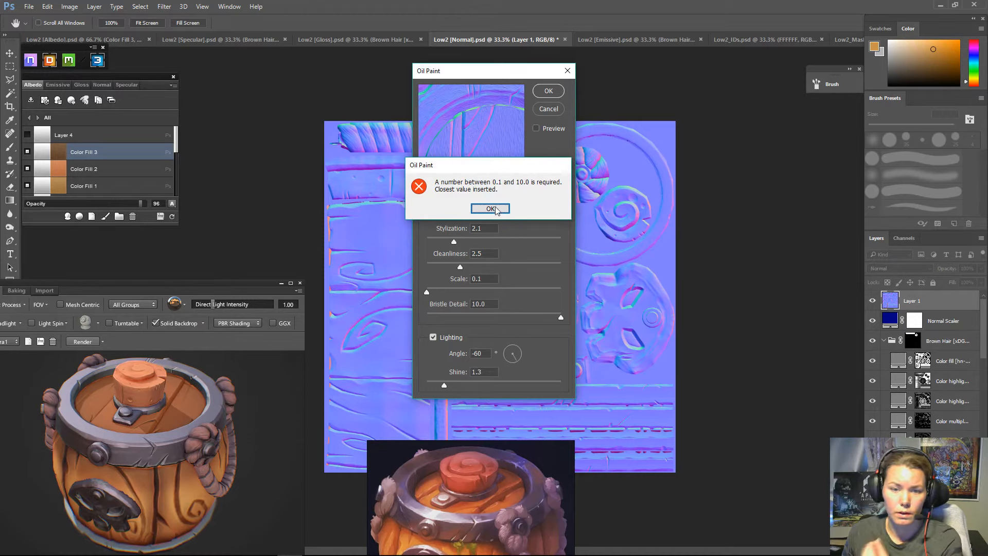
{"action": "left_click", "coordinate": [495, 210]}
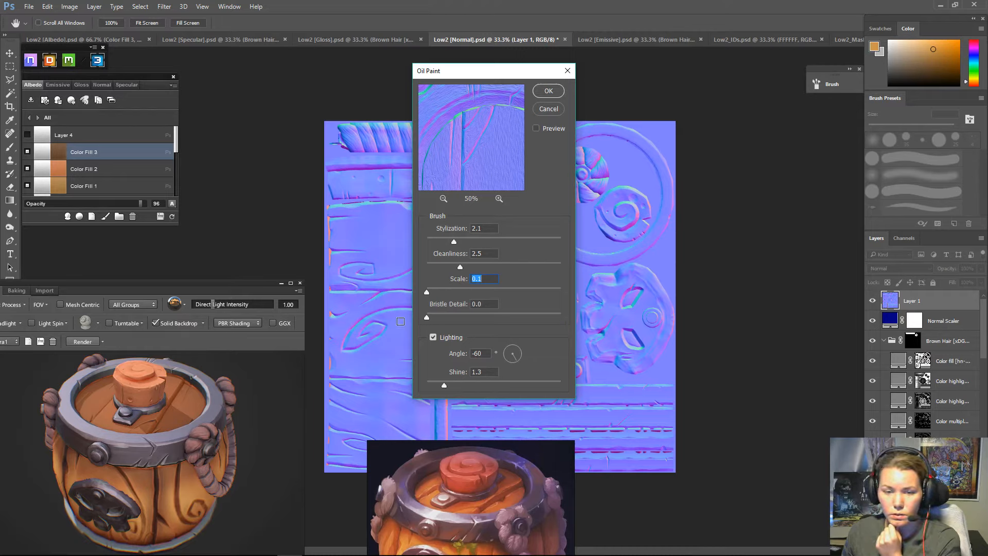
- Set the Oil Paint's Bristle Detail to 0 and Stylization to 4, turn off Lighting, and apply the filter to Layer 1
{"action": "key", "text": "Tab"}
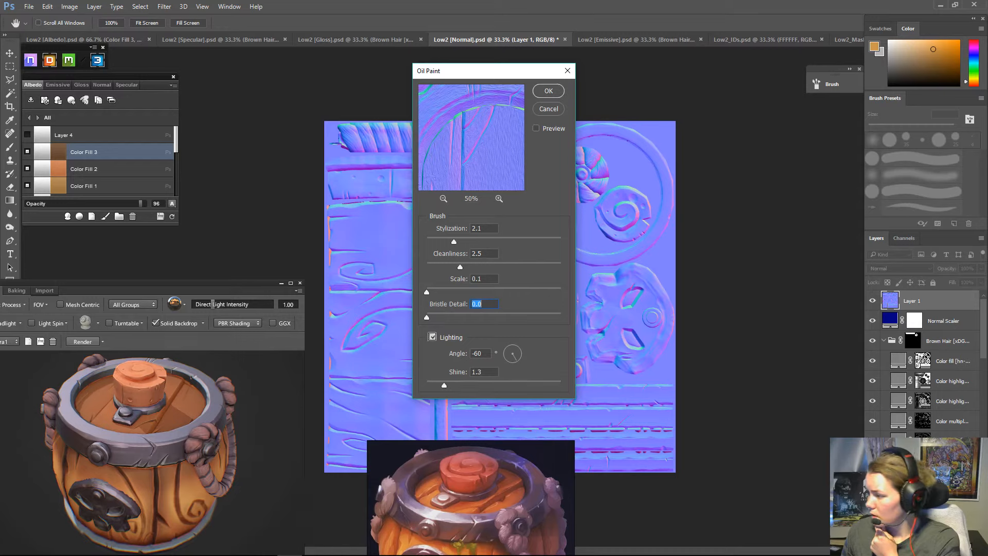
{"action": "left_click", "coordinate": [434, 338]}
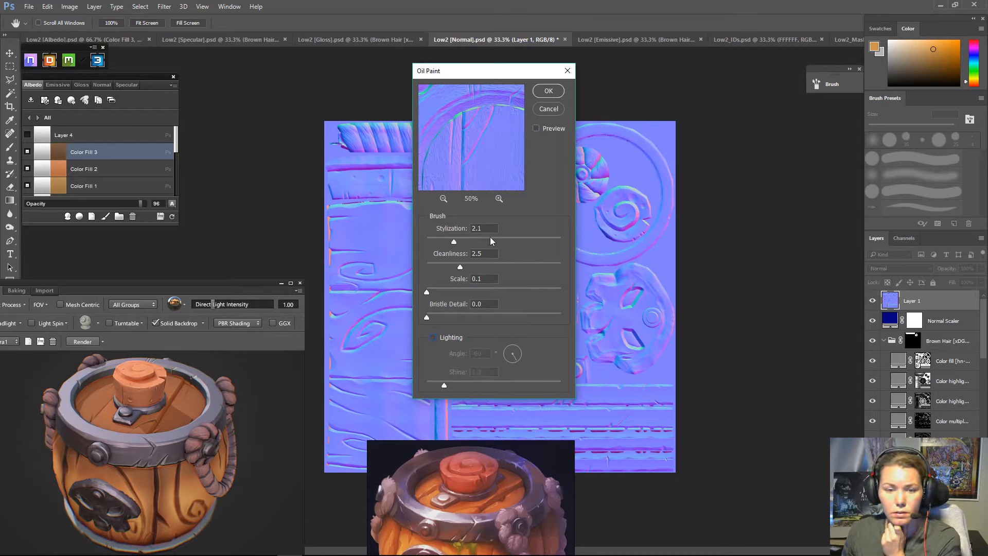
{"action": "left_click", "coordinate": [458, 229]}
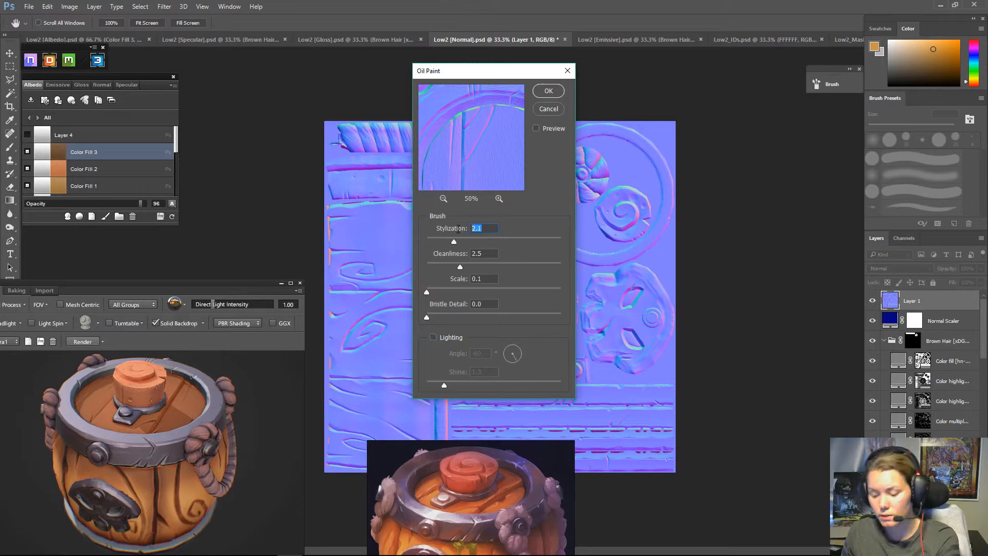
{"action": "type", "text": "4"}
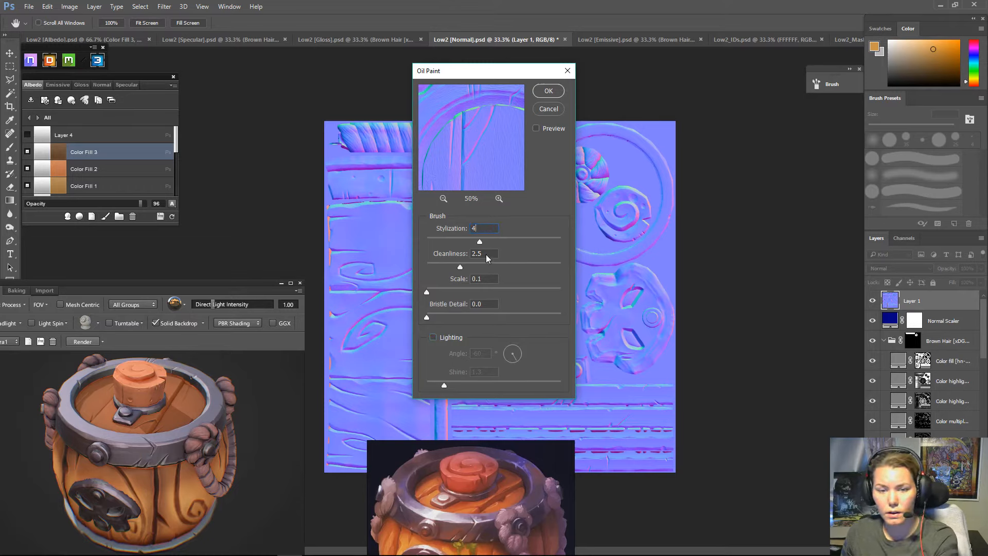
{"action": "key", "text": "Return"}
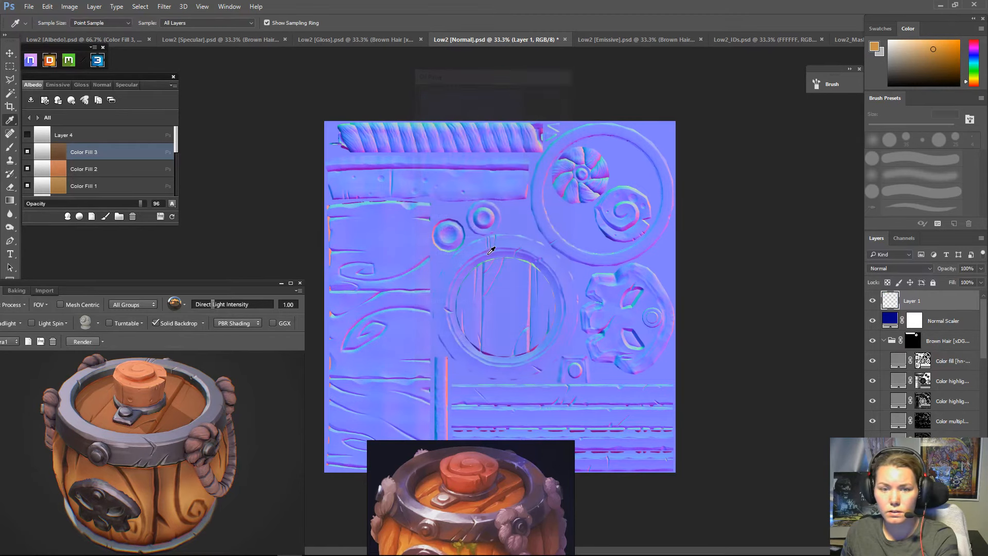
{"action": "left_click", "coordinate": [487, 254]}
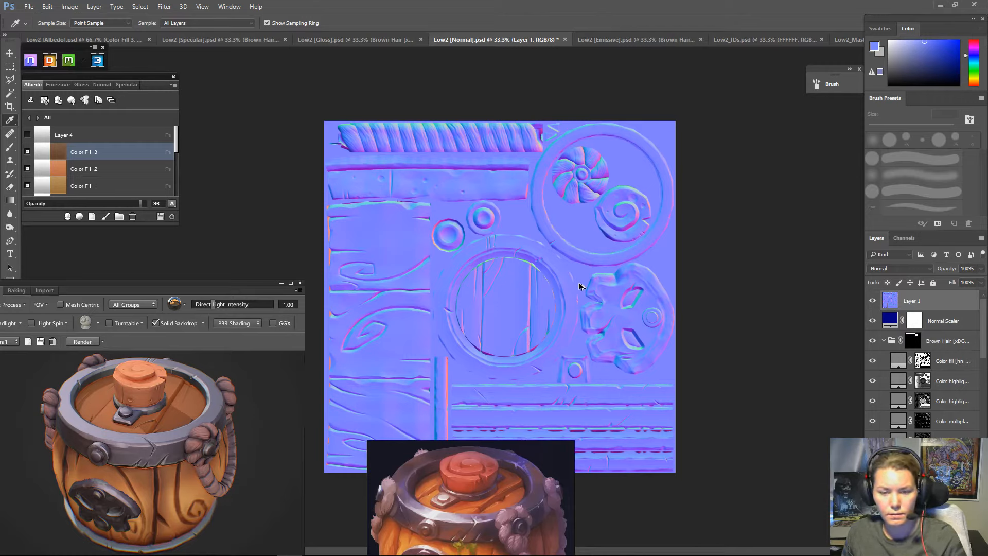
- Undo the oil-painted merged layer and stamp all visible layers into a fresh layer above Normal Scaler
{"action": "key", "text": "ctrl+z"}
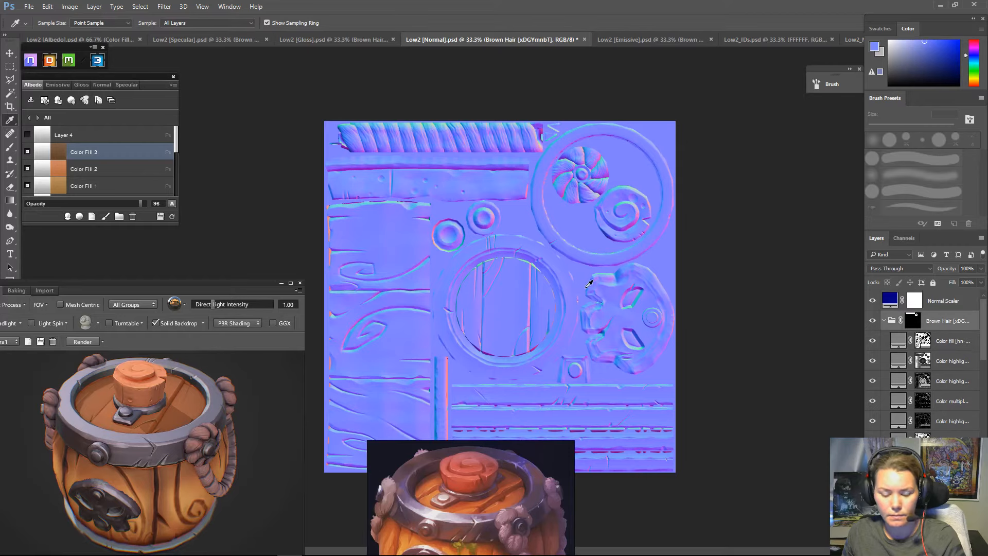
{"action": "left_click", "coordinate": [956, 309]}
{"action": "key", "text": "ctrl+shift+alt+e"}
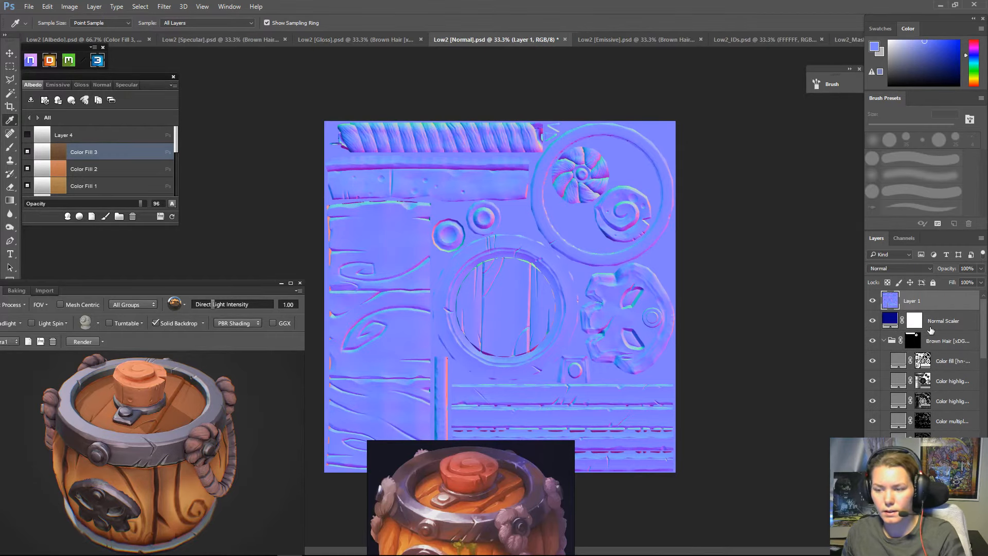
- Apply the Oil Paint filter to the new merged layer with Cleanliness set to 2
{"action": "left_click", "coordinate": [165, 8]}
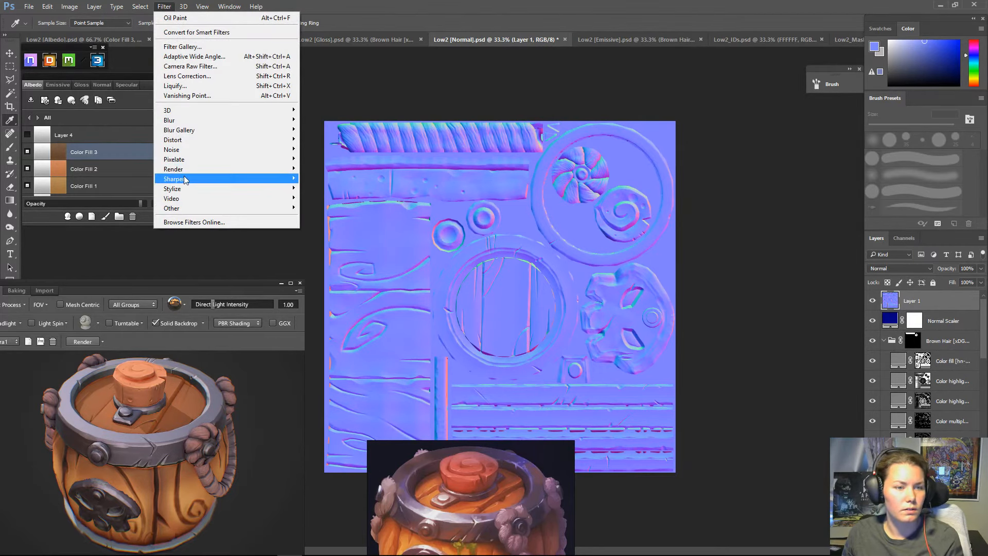
{"action": "mouse_move", "coordinate": [177, 189]}
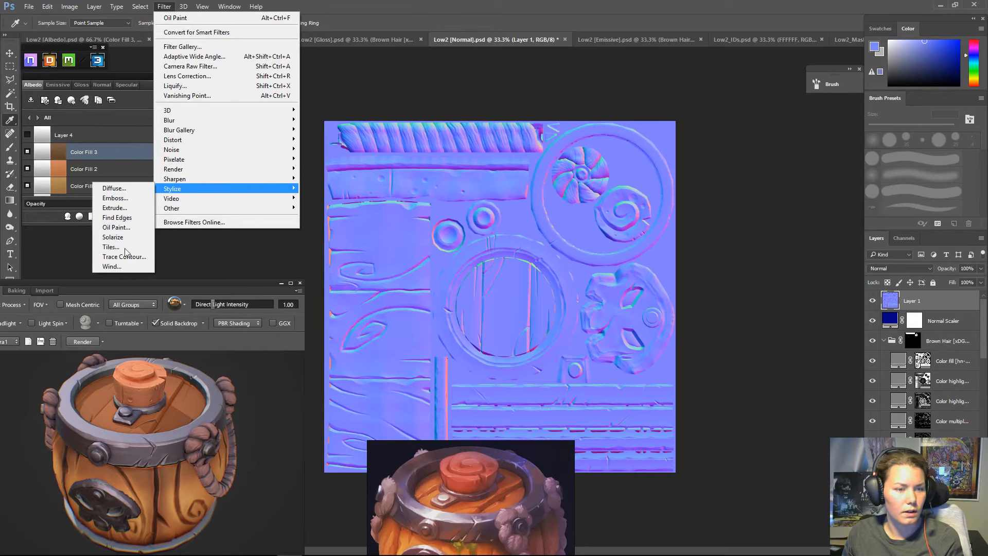
{"action": "left_click", "coordinate": [123, 227]}
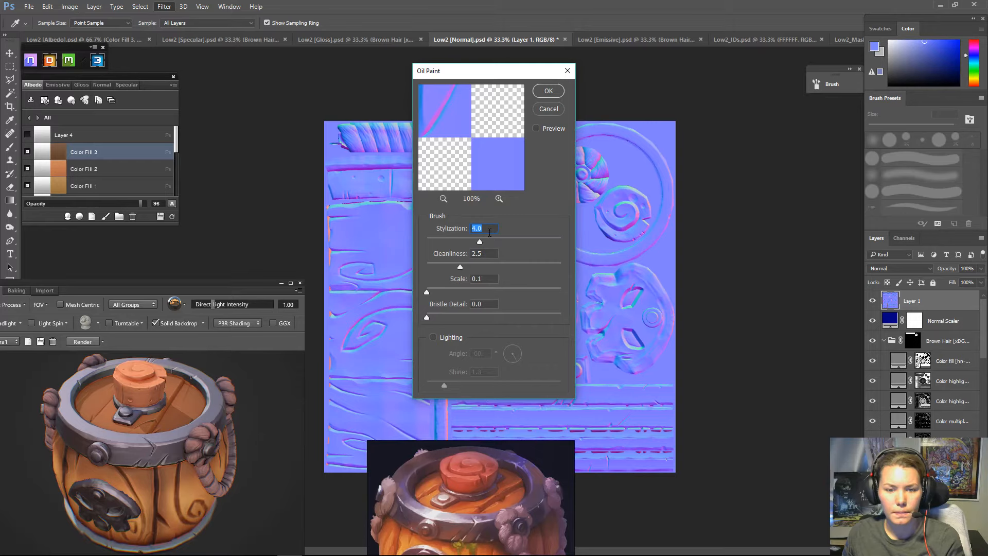
{"action": "left_click_drag", "start_coordinate": [487, 254], "coordinate": [458, 256]}
{"action": "type", "text": "2"}
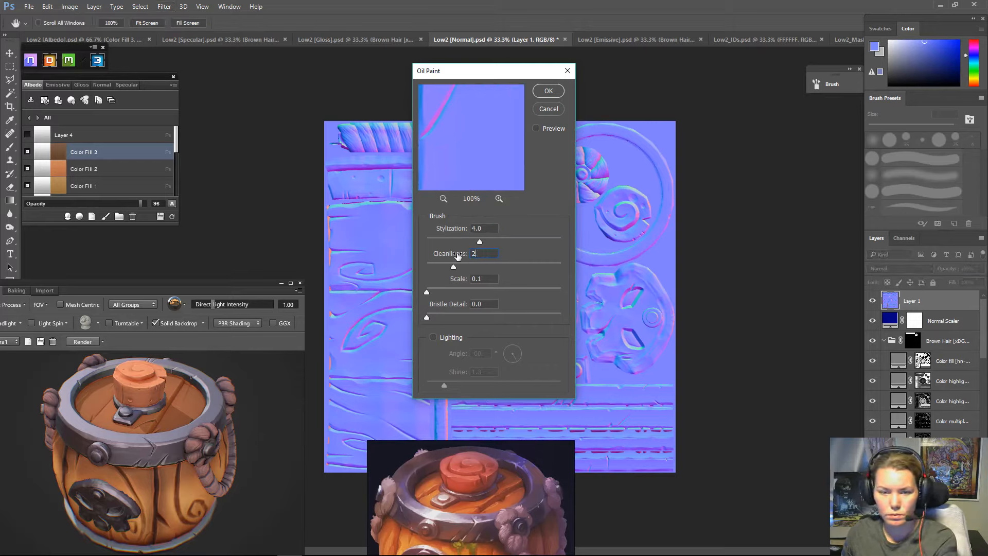
{"action": "key", "text": "Return"}
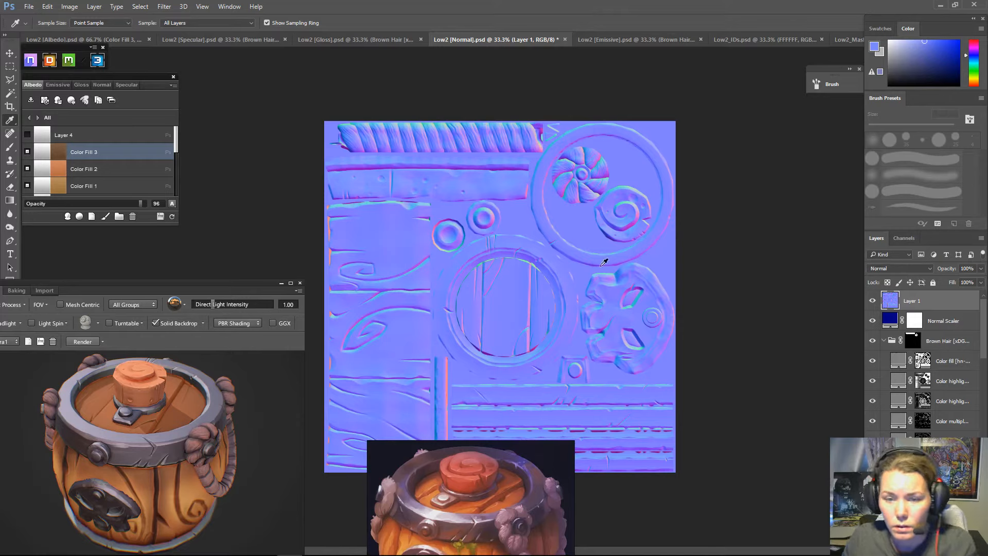
- Compare the lid planks' normals up close with the oil-painted Layer 1 hidden and shown
{"action": "key", "text": "ctrl+plus"}
{"action": "key", "text": "ctrl+plus"}
{"action": "key", "text": "ctrl+plus"}
{"action": "key", "text": "ctrl+plus"}
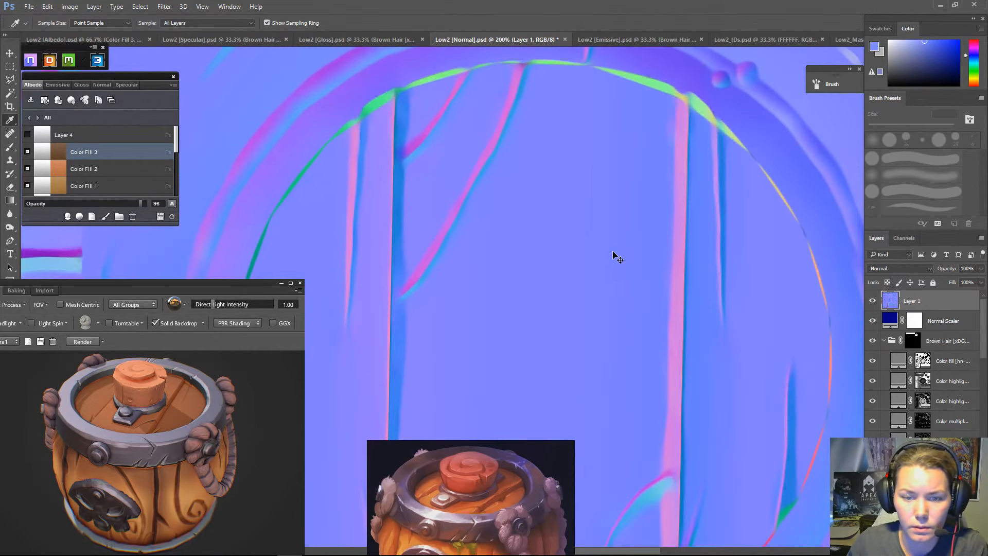
{"action": "left_click", "coordinate": [872, 302]}
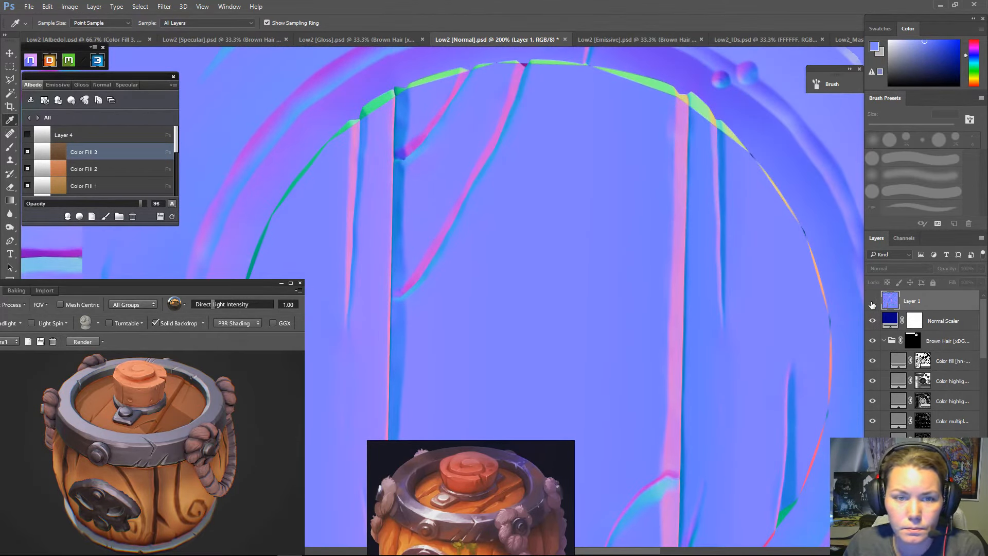
{"action": "left_click", "coordinate": [872, 303]}
{"action": "left_click", "coordinate": [872, 302]}
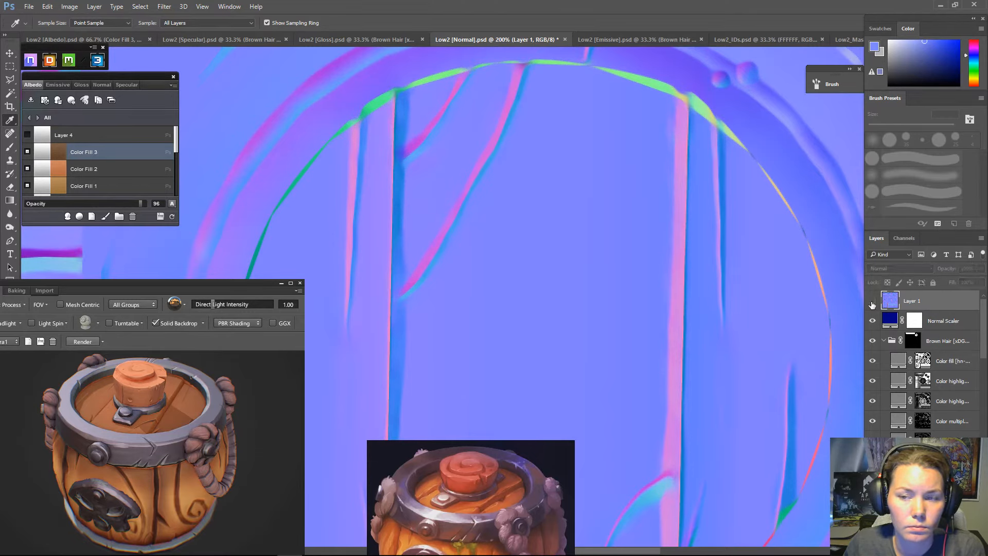
{"action": "left_click", "coordinate": [872, 303]}
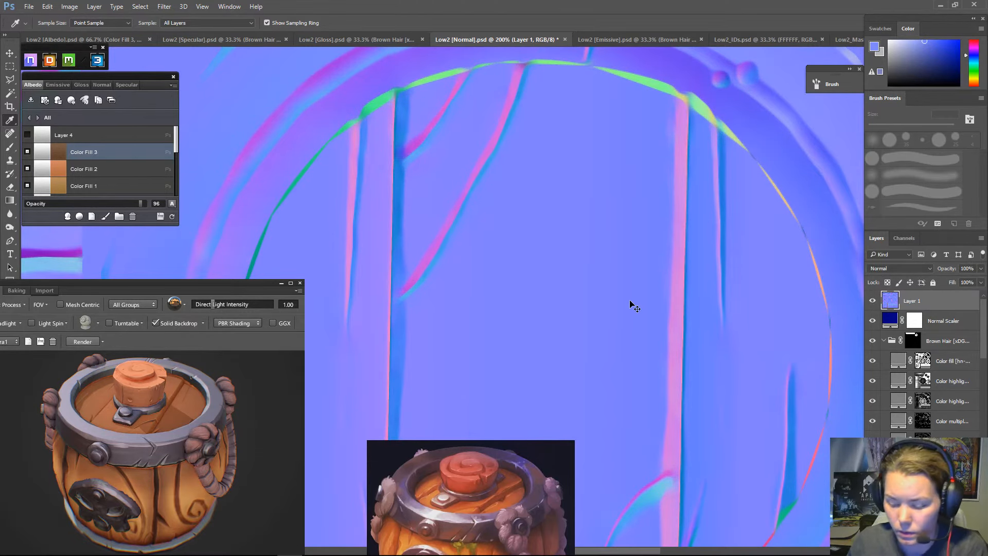
- Examine the rope knot, scroll and metal ring normals, toggling Layer 1's visibility to compare the Oil Paint effect
{"action": "key", "text": "ctrl+minus"}
{"action": "key", "text": "ctrl+minus"}
{"action": "key", "text": "ctrl+plus"}
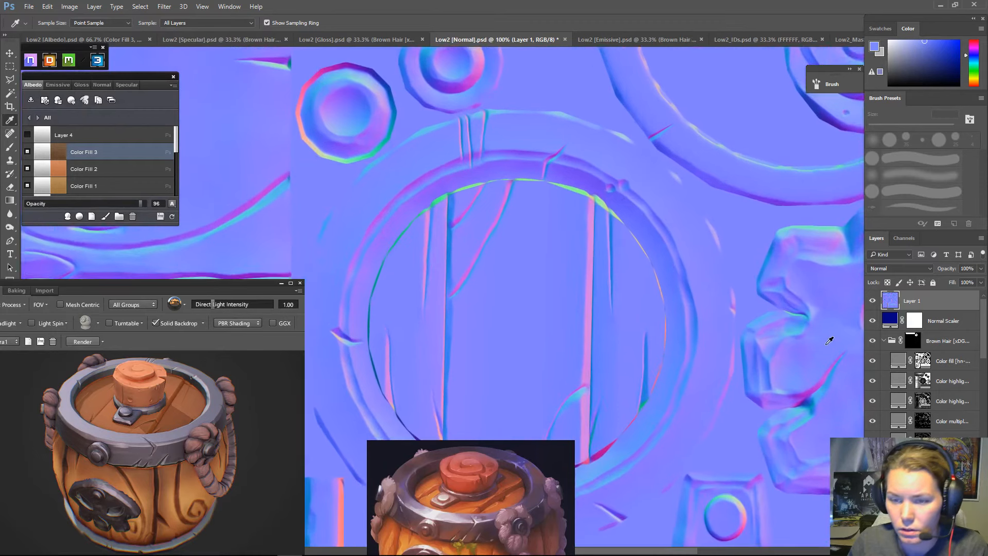
{"action": "left_click_drag", "start_coordinate": [694, 191], "coordinate": [594, 400]}
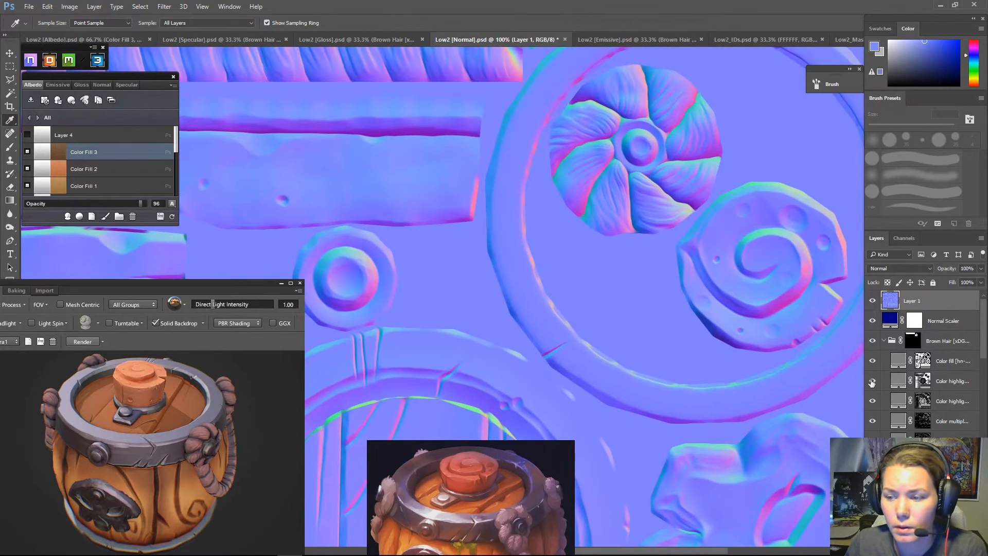
{"action": "left_click", "coordinate": [873, 301]}
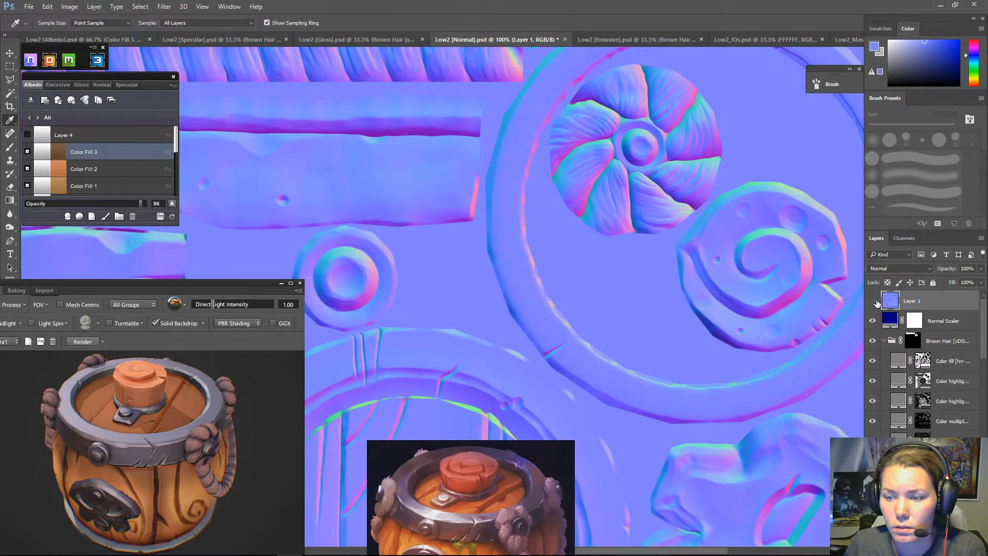
- Examine the normal map around the rope, rings and lid with Layer 1 shown and hidden
{"action": "left_click", "coordinate": [873, 302]}
{"action": "left_click_drag", "start_coordinate": [363, 158], "coordinate": [693, 337]}
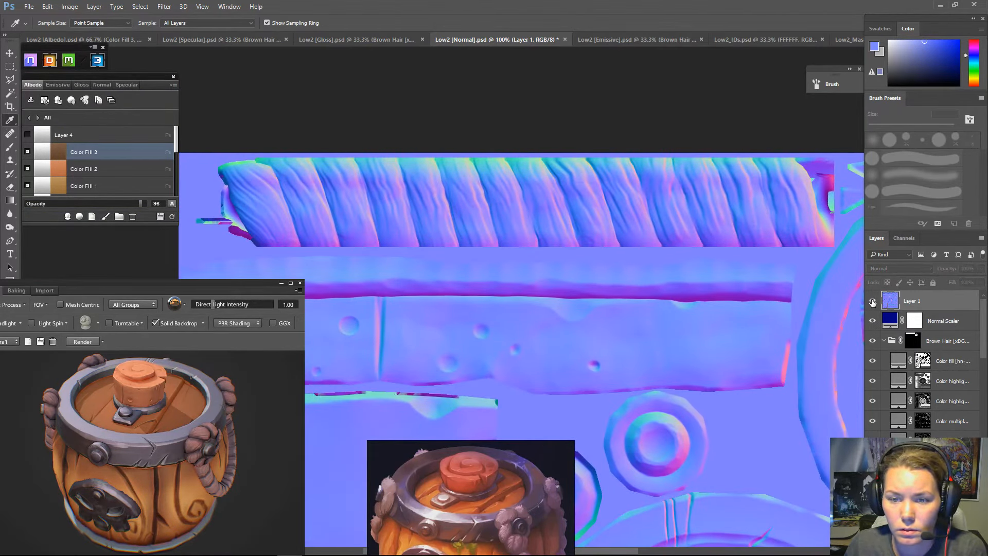
{"action": "left_click_drag", "start_coordinate": [683, 234], "coordinate": [634, 129]}
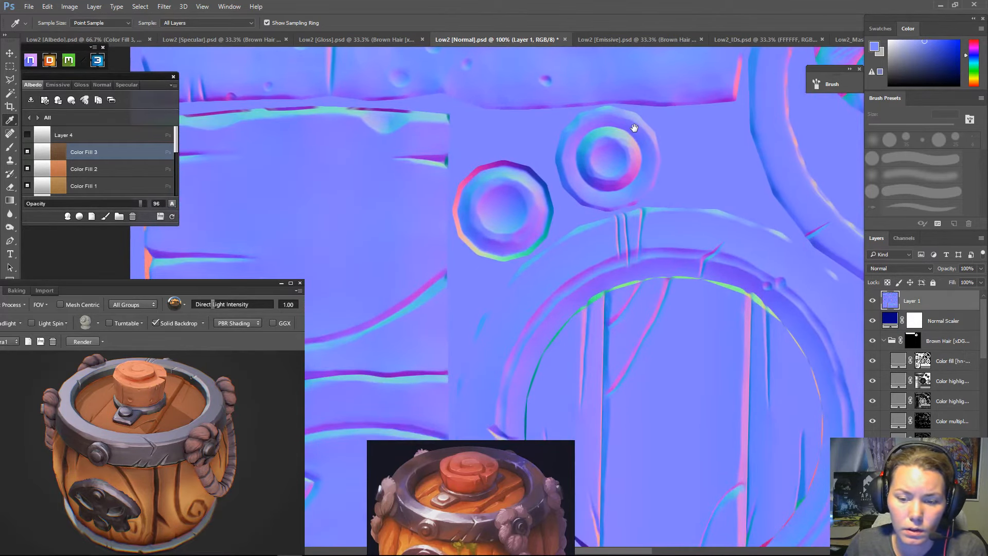
{"action": "left_click_drag", "start_coordinate": [630, 257], "coordinate": [657, 167]}
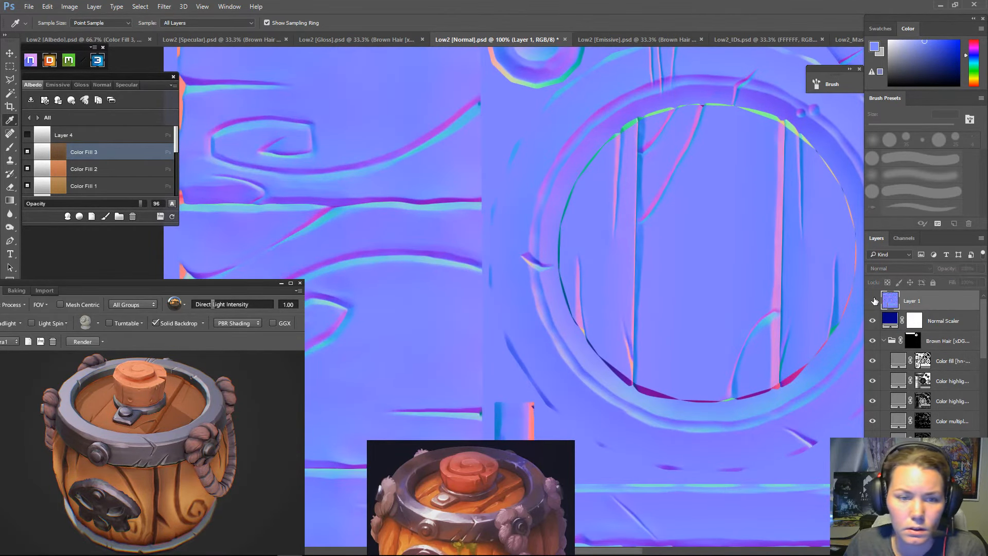
{"action": "scroll", "coordinate": [565, 290], "scroll_direction": "down", "scroll_amount": 1}
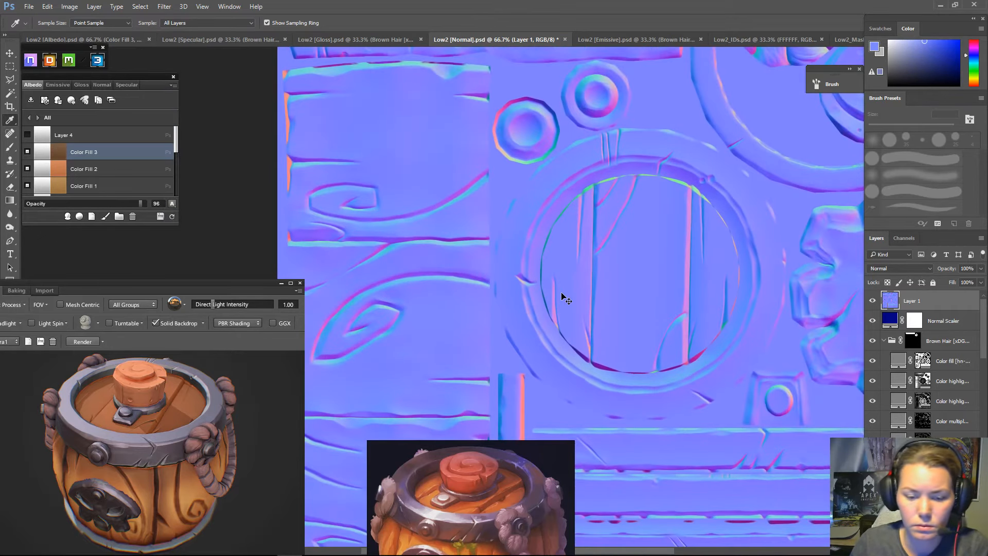
- Refresh the texture-set layer list for the normal map and inspect the barrel's planks up close in the 3D preview
{"action": "left_click_drag", "start_coordinate": [252, 288], "coordinate": [604, 117]}
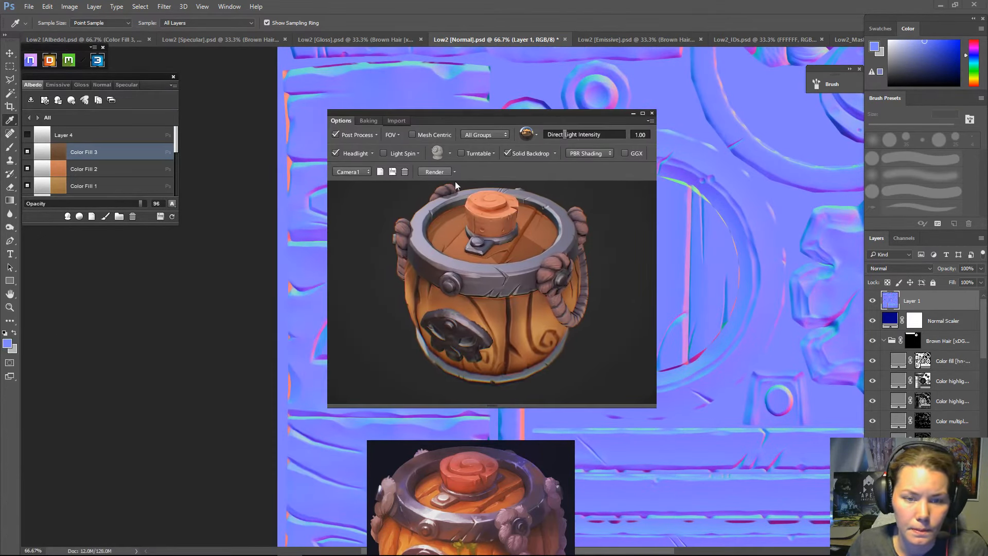
{"action": "left_click_drag", "start_coordinate": [542, 293], "coordinate": [589, 261]}
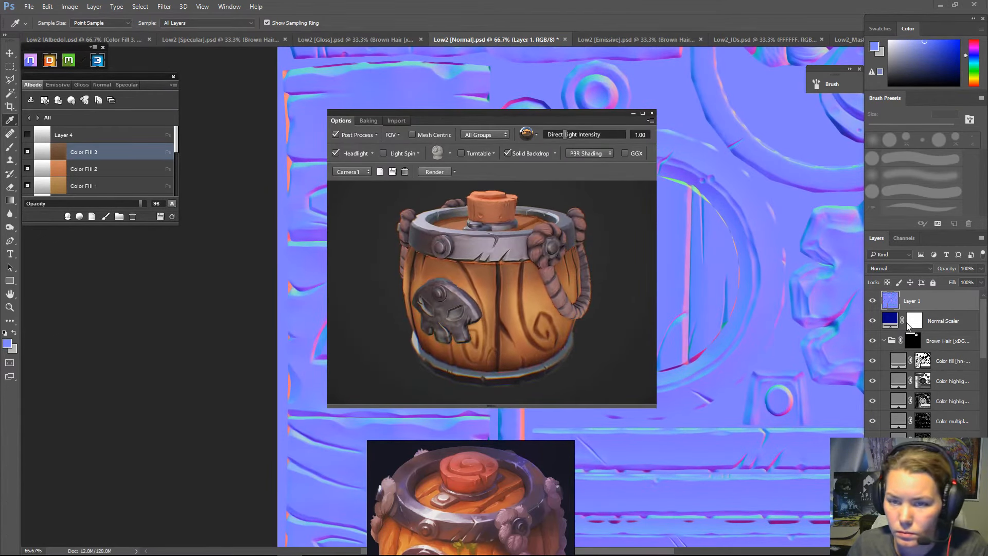
{"action": "left_click", "coordinate": [173, 217]}
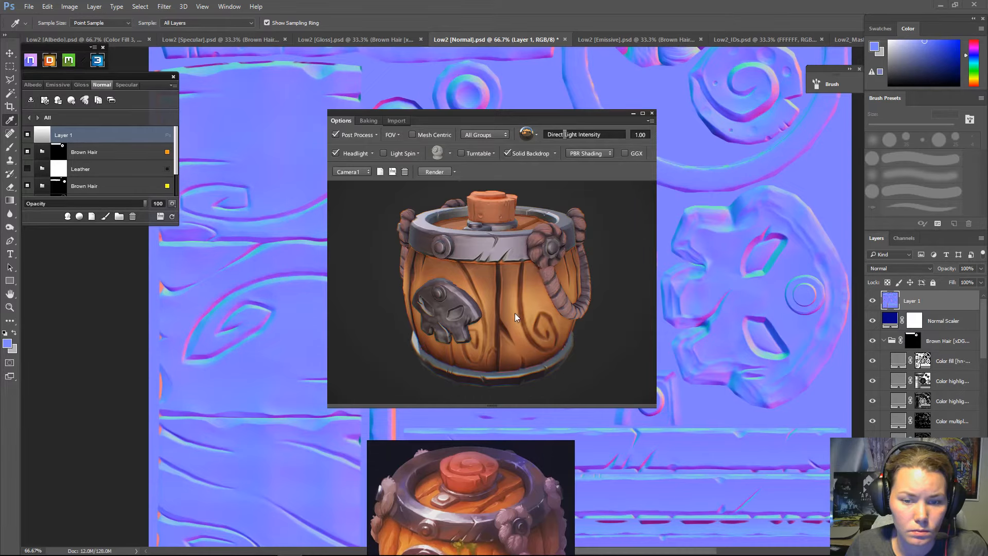
{"action": "scroll", "coordinate": [514, 315], "scroll_direction": "up", "scroll_amount": 6}
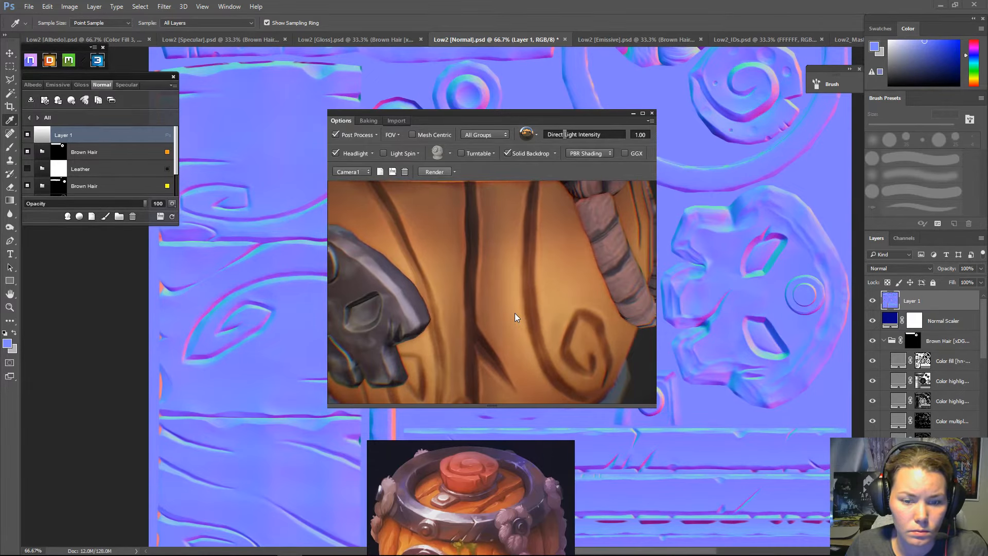
{"action": "scroll", "coordinate": [514, 313], "scroll_direction": "down", "scroll_amount": 6}
{"action": "scroll", "coordinate": [515, 312], "scroll_direction": "up", "scroll_amount": 2}
{"action": "scroll", "coordinate": [513, 311], "scroll_direction": "down", "scroll_amount": 2}
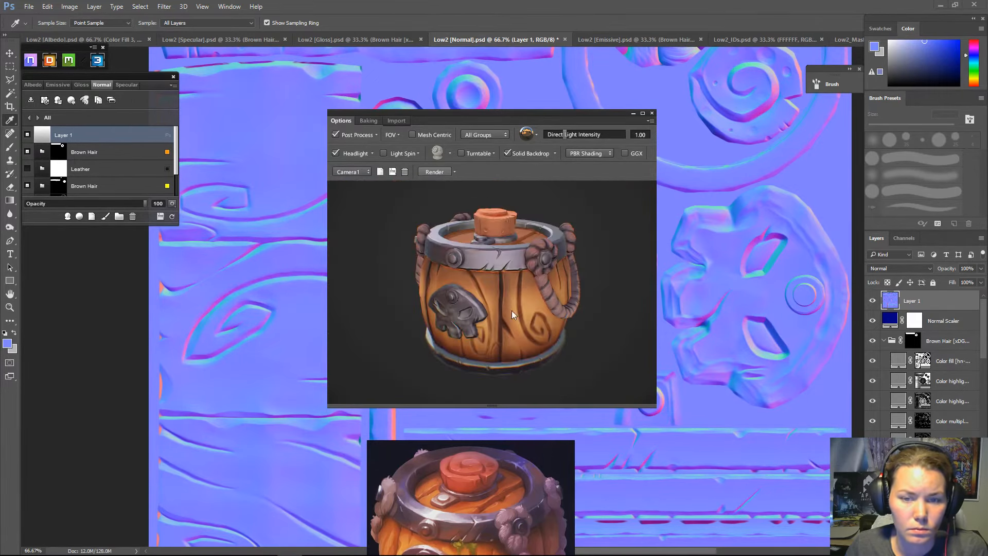
- Set the 3D preview's AO strength to 0.08, return to the view options and move the preview away from the texture's centre
{"action": "left_click", "coordinate": [404, 121]}
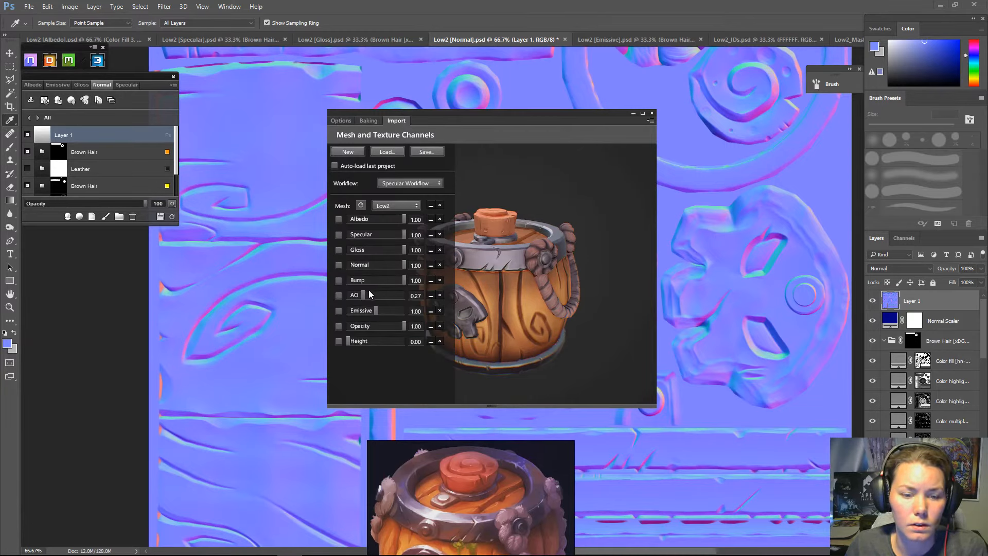
{"action": "left_click", "coordinate": [354, 294]}
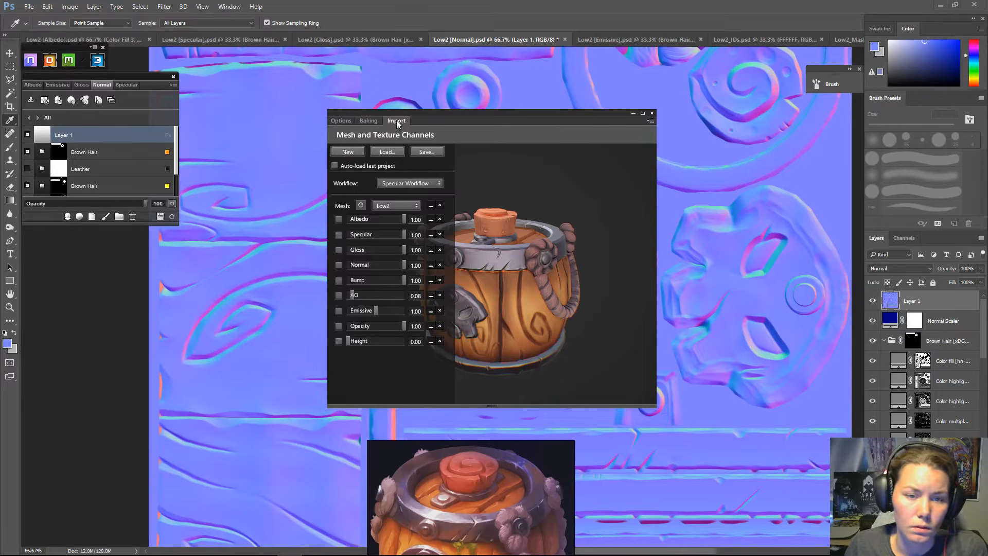
{"action": "left_click", "coordinate": [340, 120]}
{"action": "left_click_drag", "start_coordinate": [455, 114], "coordinate": [149, 229]}
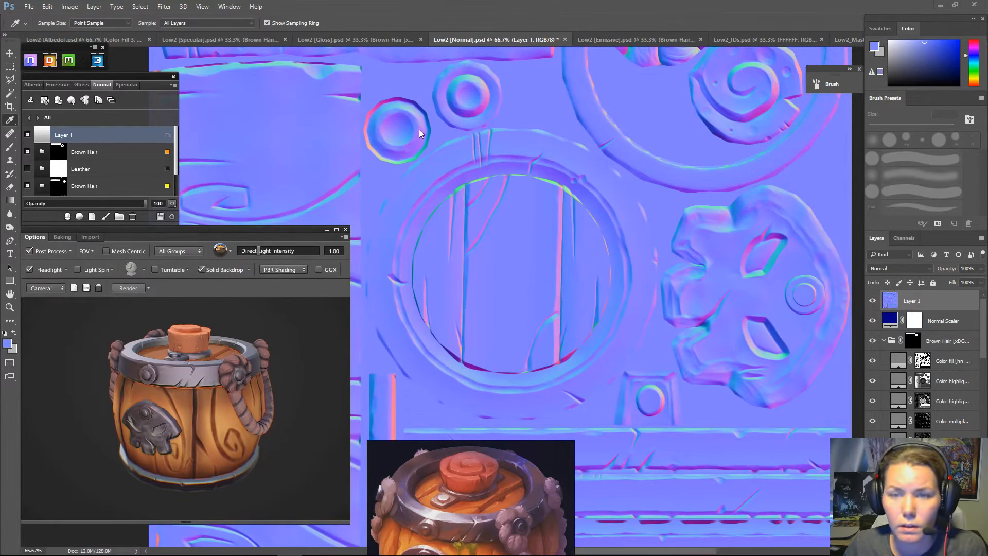
- Try an Oil Paint filter with Stylization 4.0, Cleanliness 2.0, Scale 0.1 and Bristle Detail 0.0 on a merged albedo copy above Color Fill 3
{"action": "left_click", "coordinate": [83, 39]}
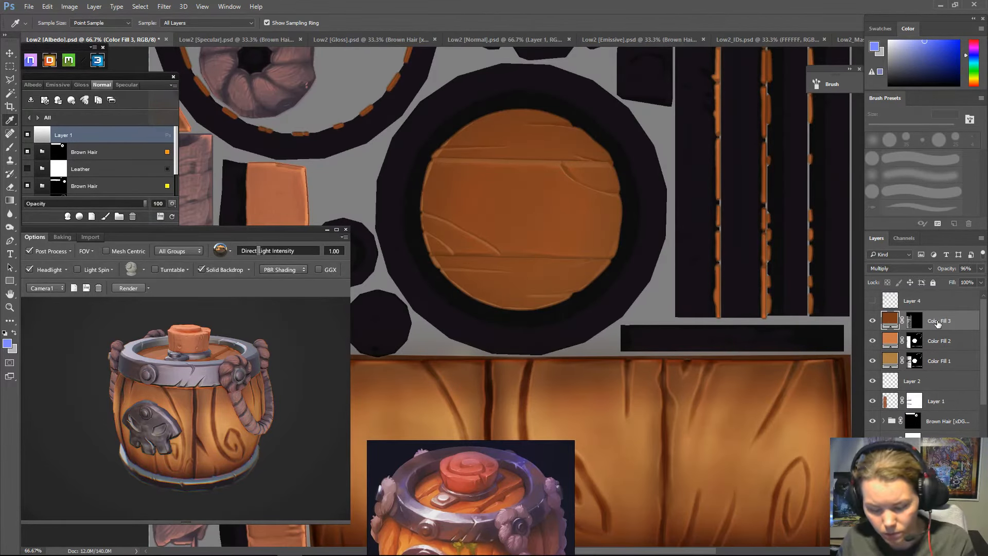
{"action": "key", "text": "ctrl+shift+alt+e"}
{"action": "left_click", "coordinate": [164, 6]}
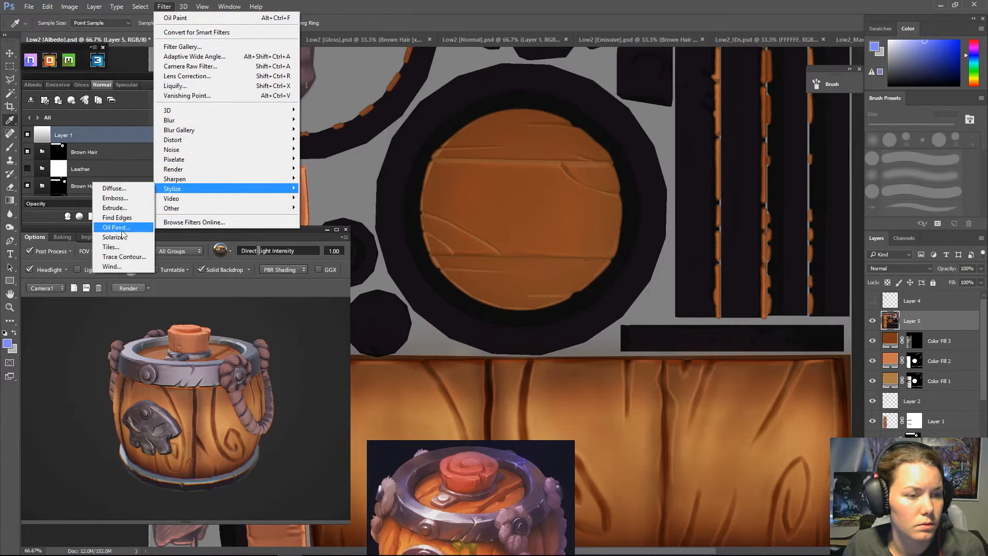
{"action": "left_click", "coordinate": [121, 227]}
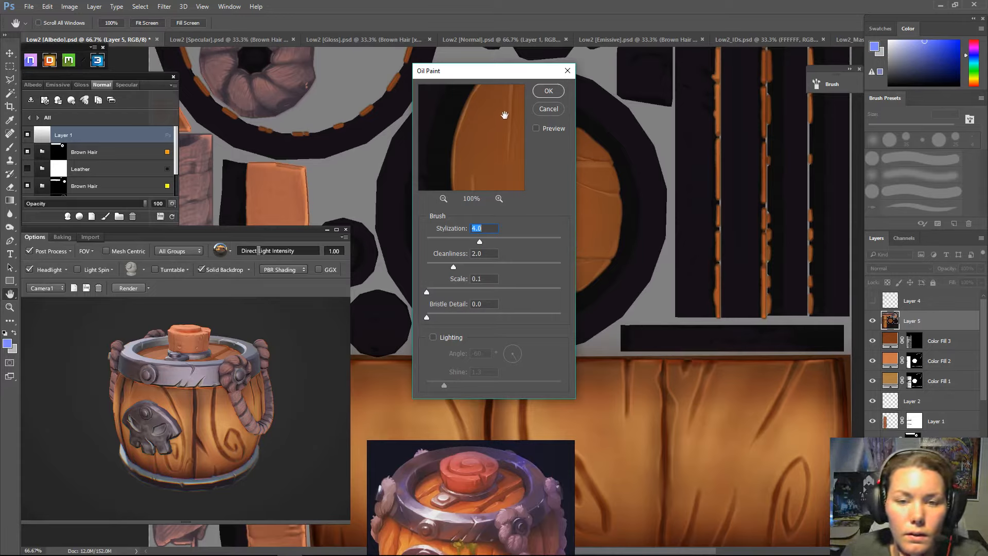
{"action": "left_click", "coordinate": [550, 93]}
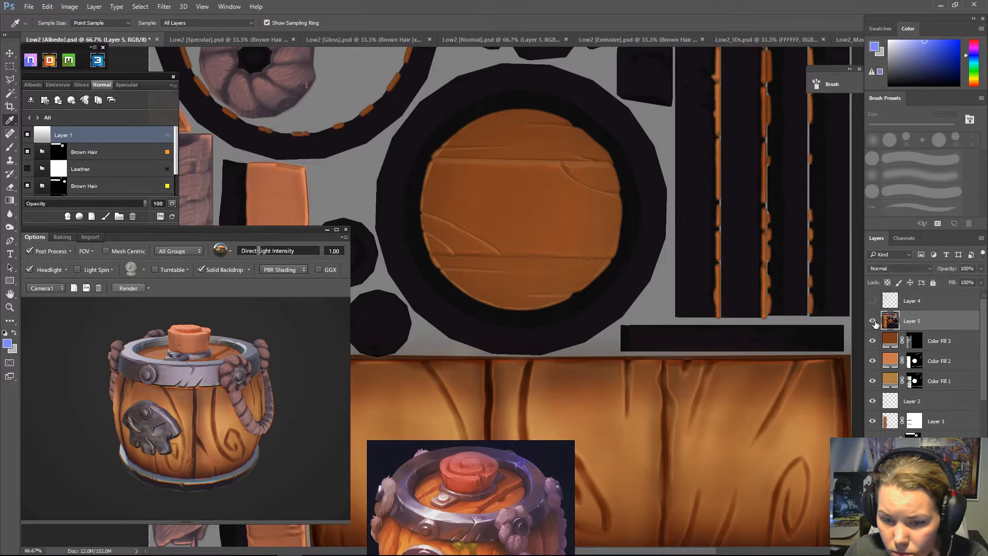
- Compare the albedo's lid and barrel planks at several magnifications with the oil-painted Layer 5 shown and hidden
{"action": "key", "text": "ctrl+plus"}
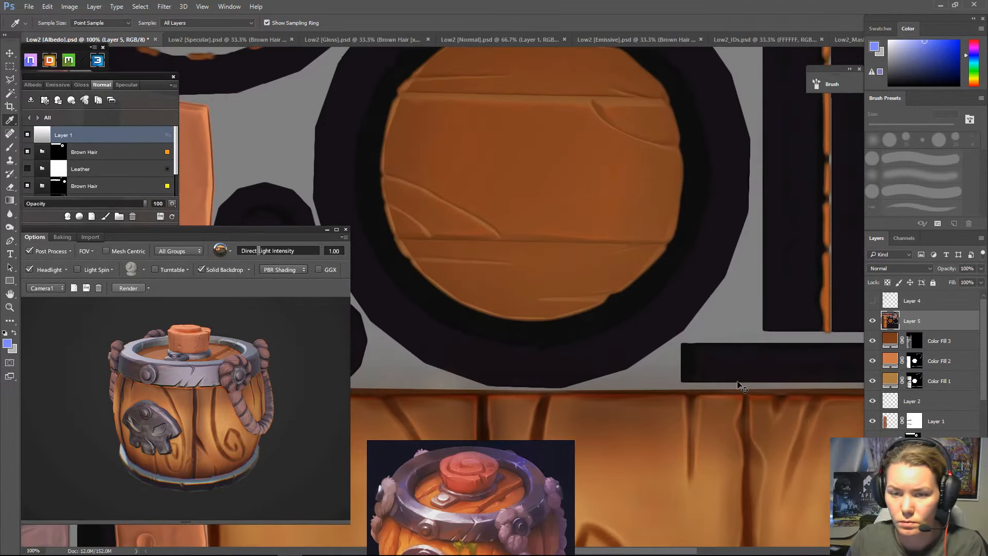
{"action": "key", "text": "ctrl+plus"}
{"action": "key", "text": "ctrl+plus"}
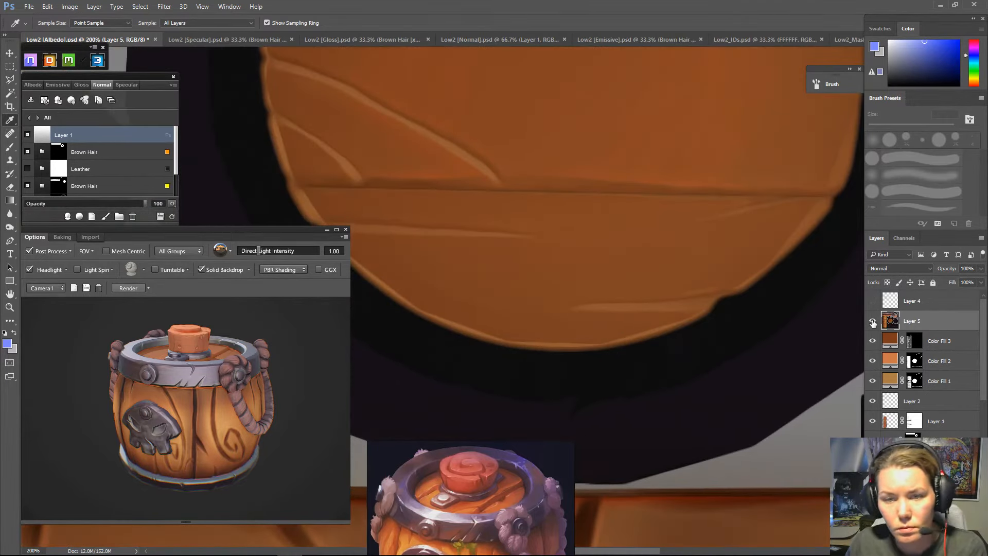
{"action": "left_click", "coordinate": [873, 321]}
{"action": "left_click", "coordinate": [873, 321]}
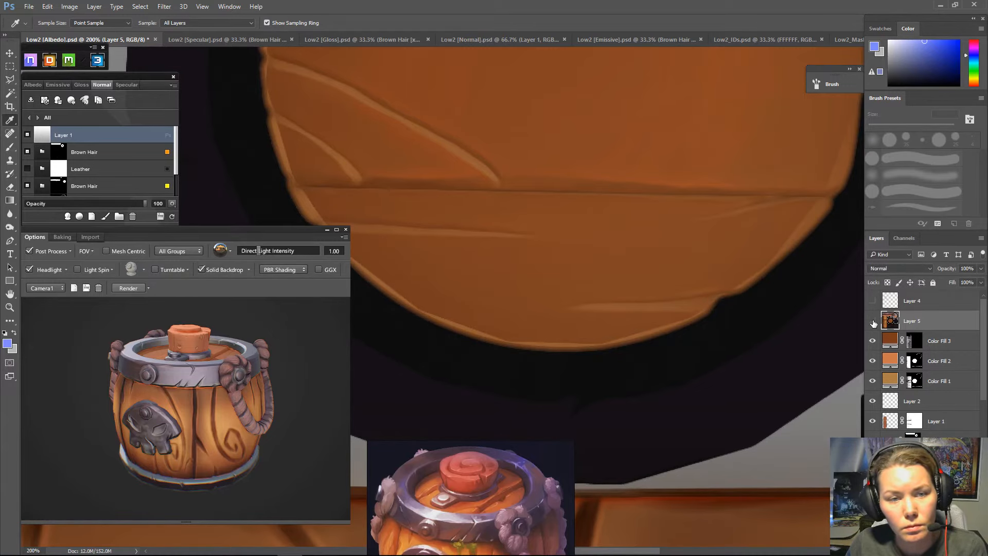
{"action": "left_click_drag", "start_coordinate": [691, 465], "coordinate": [522, 108]}
{"action": "left_click_drag", "start_coordinate": [649, 341], "coordinate": [505, 261]}
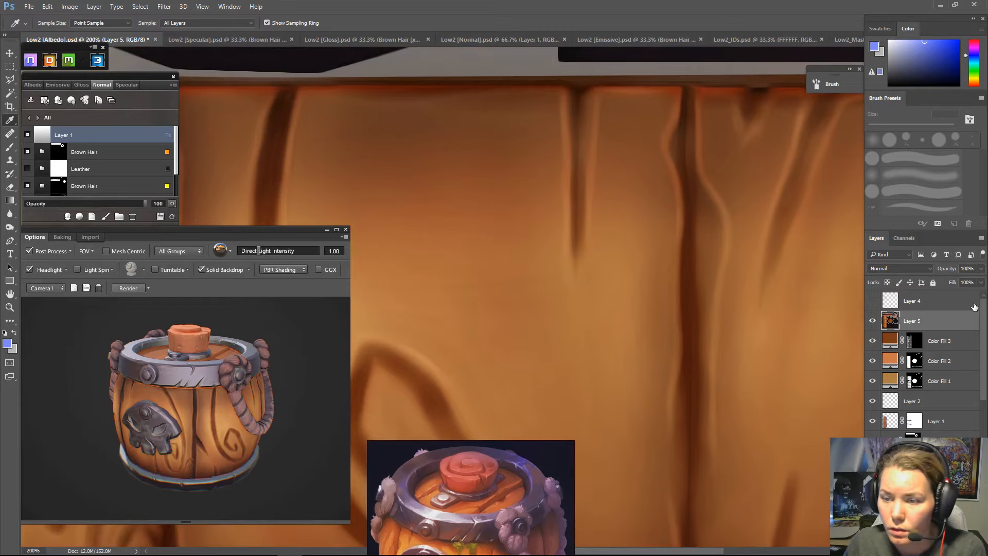
{"action": "left_click", "coordinate": [873, 322]}
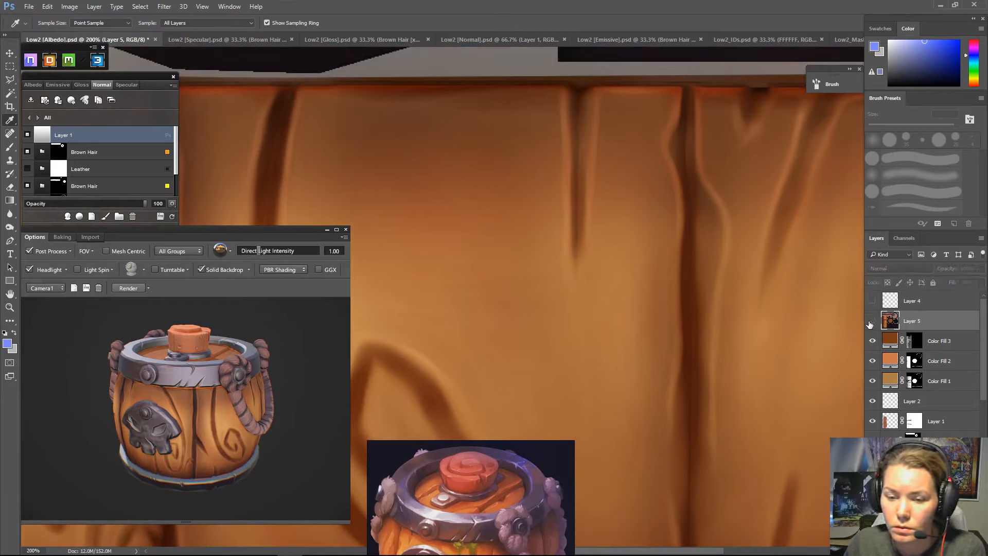
{"action": "left_click", "coordinate": [871, 322]}
{"action": "scroll", "coordinate": [745, 345], "scroll_direction": "down", "scroll_amount": 2}
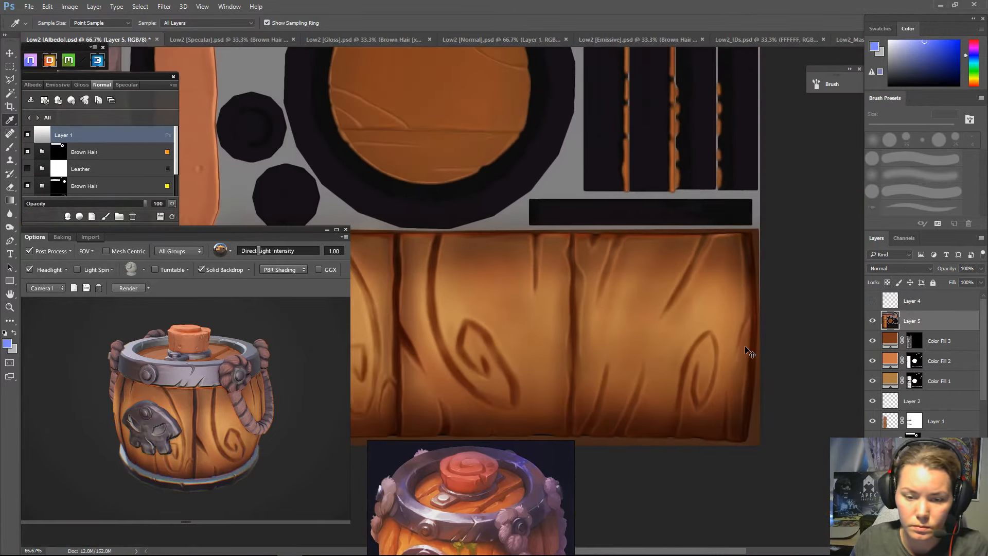
{"action": "left_click", "coordinate": [872, 322]}
{"action": "left_click", "coordinate": [872, 322]}
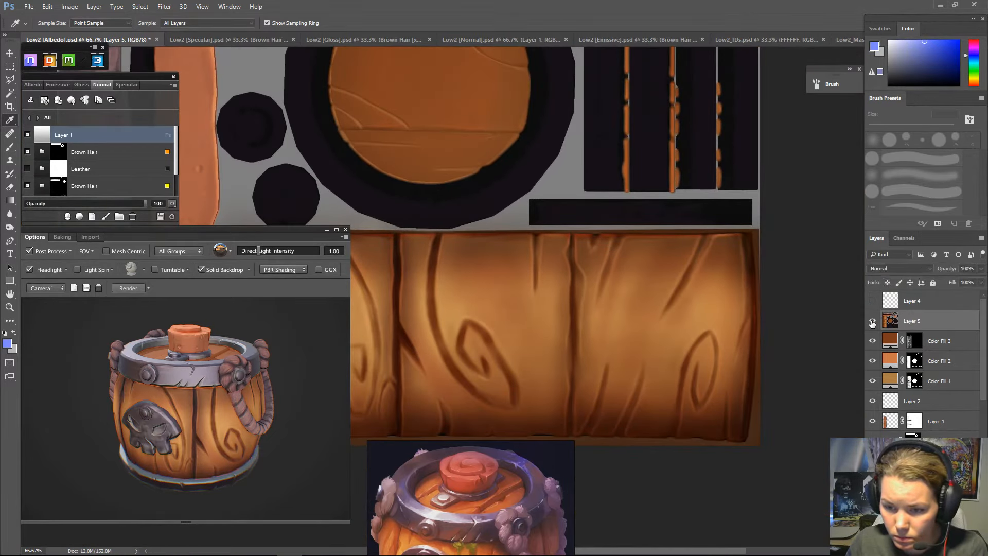
{"action": "left_click_drag", "start_coordinate": [558, 317], "coordinate": [802, 344]}
{"action": "left_click_drag", "start_coordinate": [508, 252], "coordinate": [559, 235]}
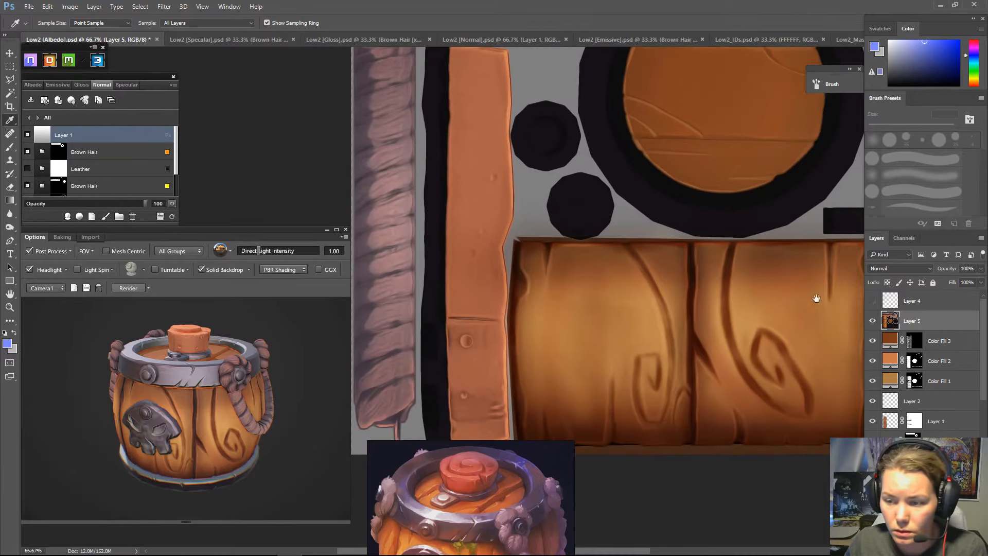
- Check the planks and rope once more with and without the oil-painted Layer 5, and delete that layer from the albedo
{"action": "left_click", "coordinate": [871, 322]}
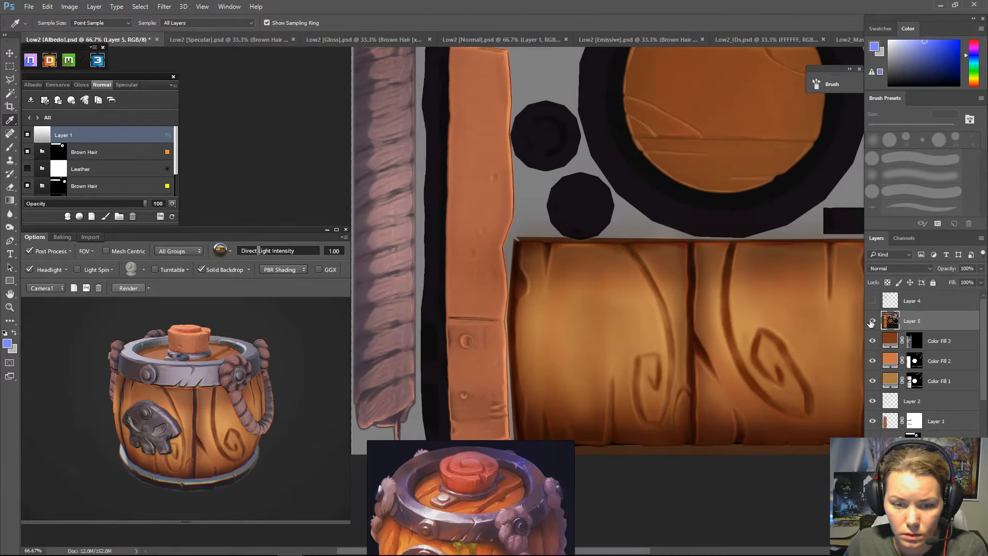
{"action": "left_click", "coordinate": [870, 323]}
{"action": "left_click", "coordinate": [870, 323]}
{"action": "left_click", "coordinate": [871, 323]}
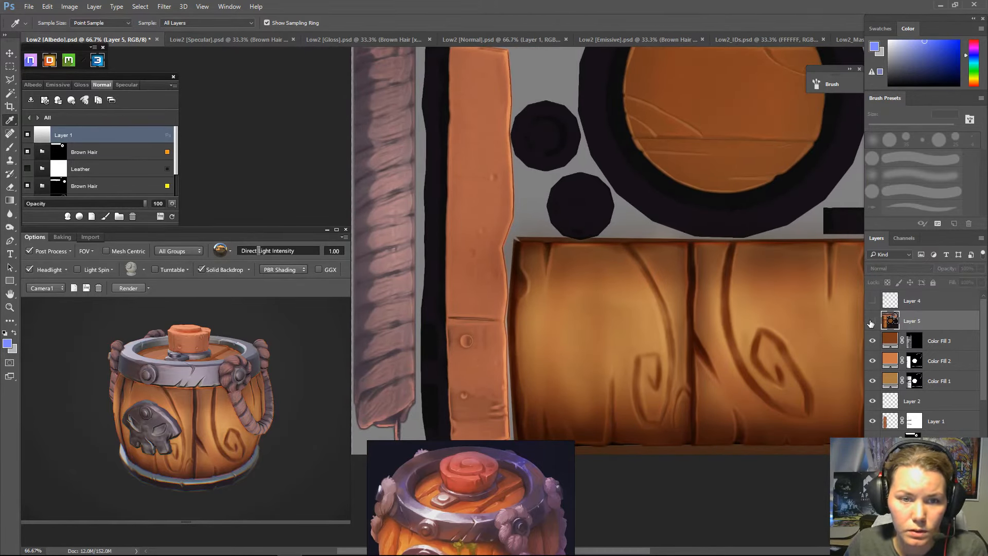
{"action": "left_click", "coordinate": [871, 323]}
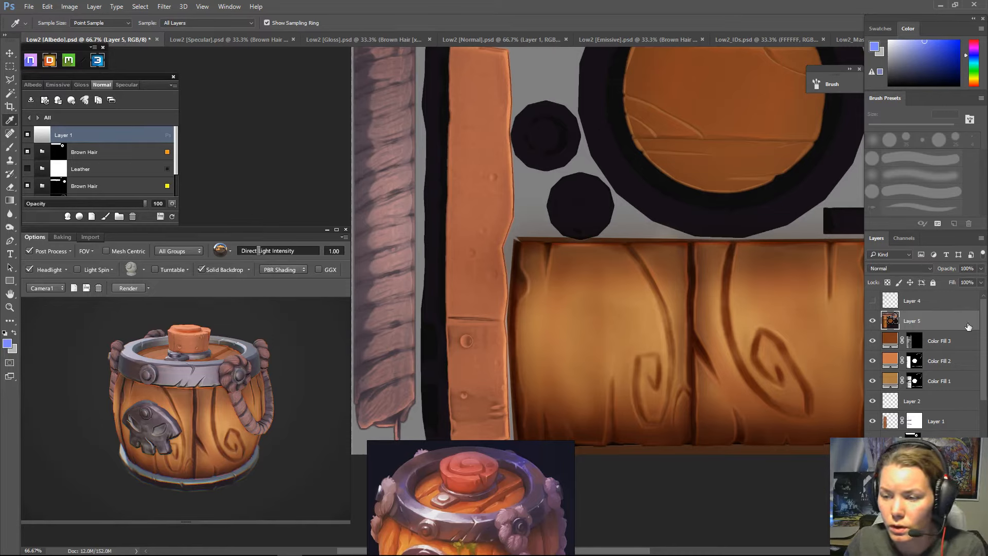
{"action": "key", "text": "Delete"}
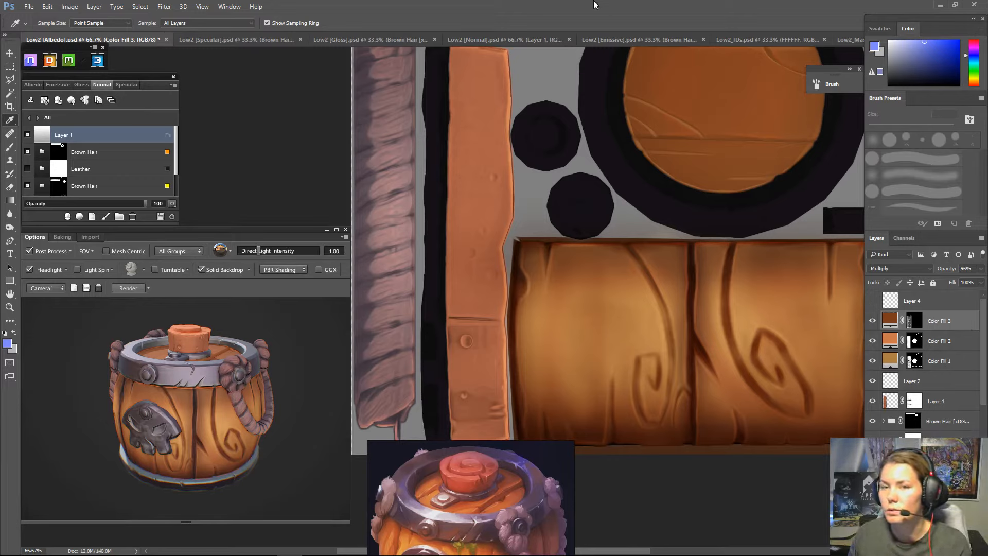
{"action": "left_click_drag", "start_coordinate": [741, 155], "coordinate": [605, 192]}
{"action": "left_click_drag", "start_coordinate": [287, 316], "coordinate": [303, 336]}
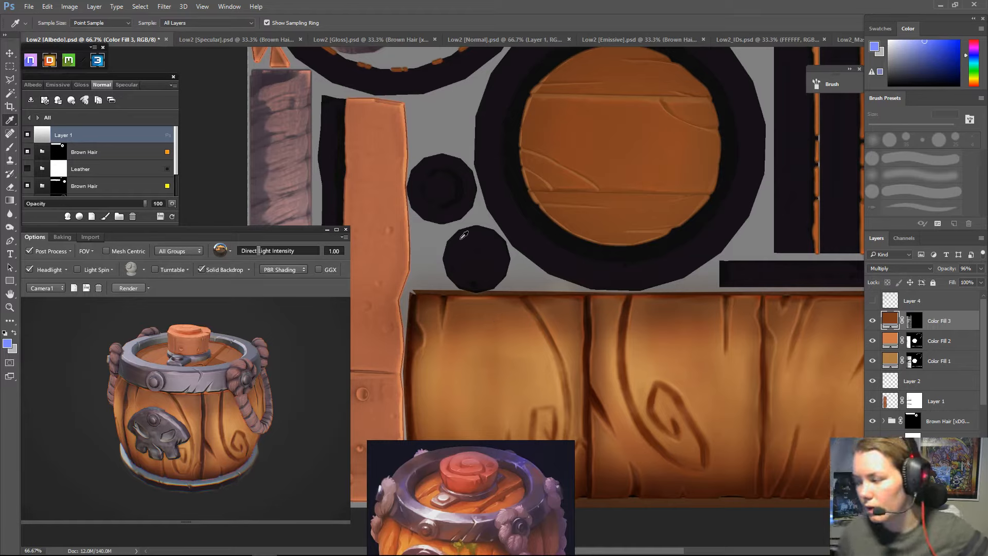
{"action": "key", "text": "b"}
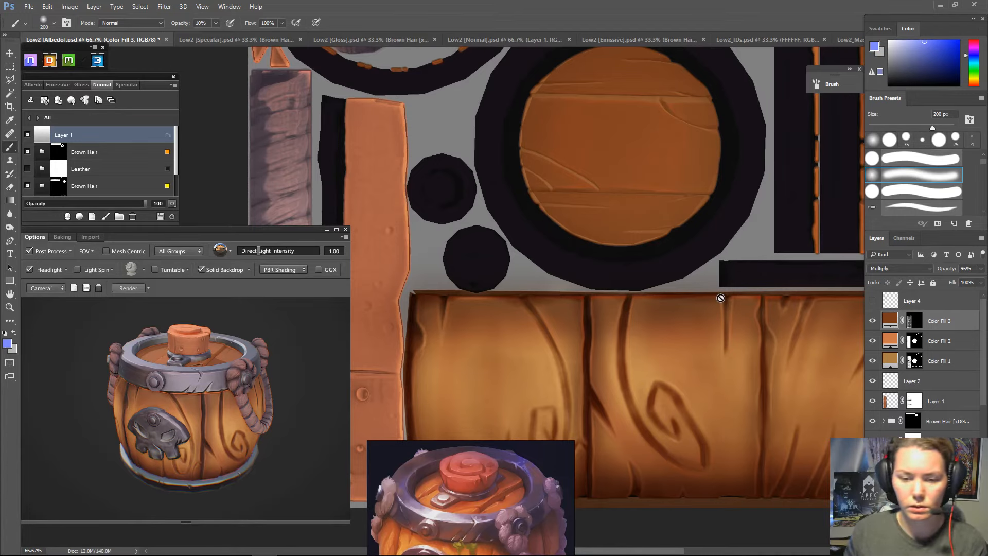
{"action": "left_click_drag", "start_coordinate": [589, 178], "coordinate": [557, 245]}
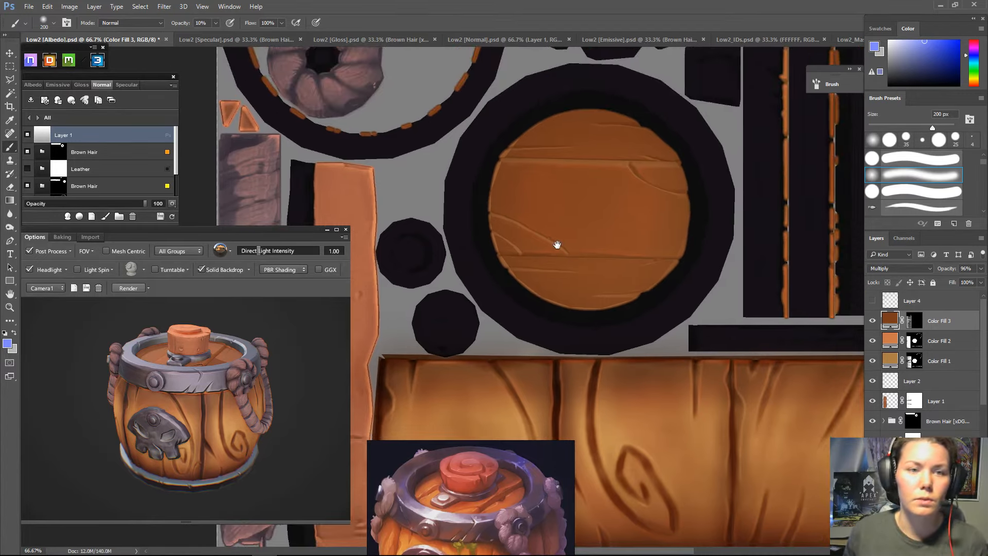
- Return to the normal map and compare its surface detail with Layer 1 repeatedly shown and hidden
{"action": "left_click", "coordinate": [474, 41]}
{"action": "left_click", "coordinate": [870, 303]}
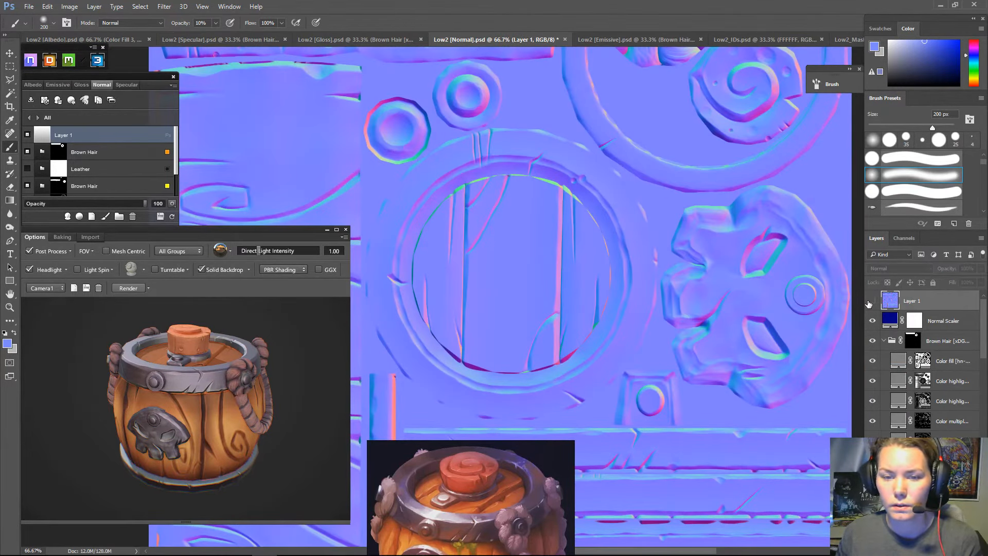
{"action": "left_click", "coordinate": [869, 303]}
{"action": "left_click", "coordinate": [868, 304]}
{"action": "left_click", "coordinate": [869, 304]}
{"action": "left_click", "coordinate": [869, 304]}
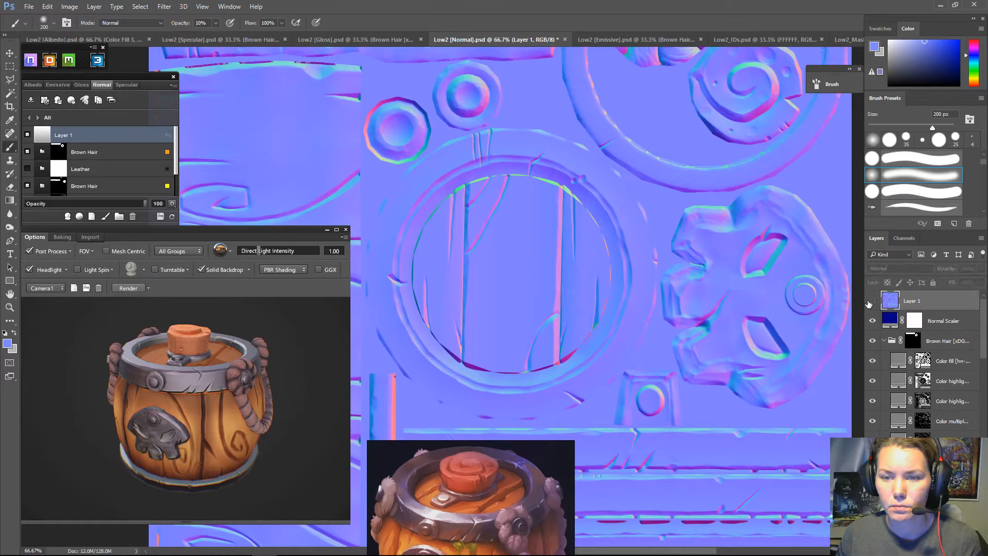
{"action": "left_click", "coordinate": [869, 304]}
{"action": "left_click", "coordinate": [869, 304]}
{"action": "left_click", "coordinate": [869, 303]}
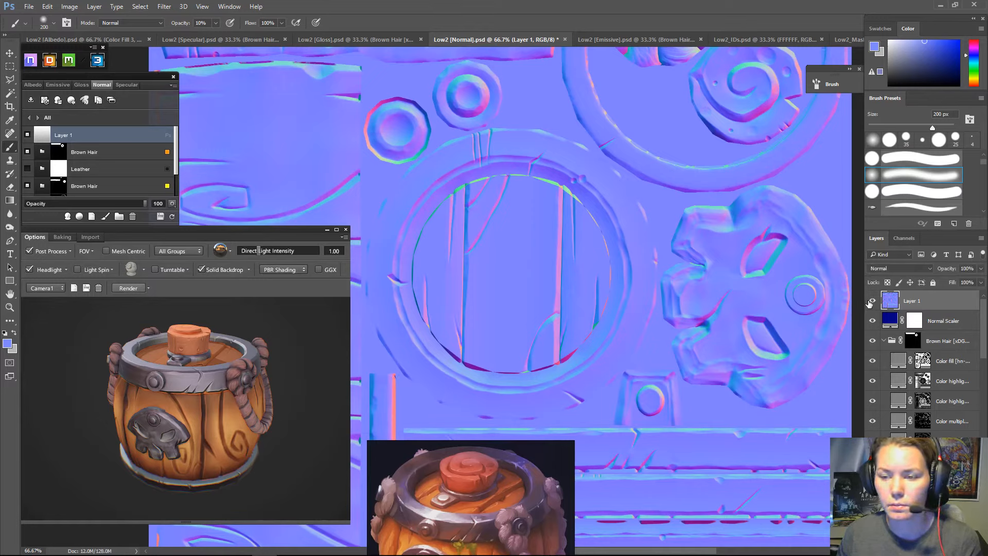
{"action": "left_click", "coordinate": [868, 304]}
{"action": "left_click", "coordinate": [869, 304]}
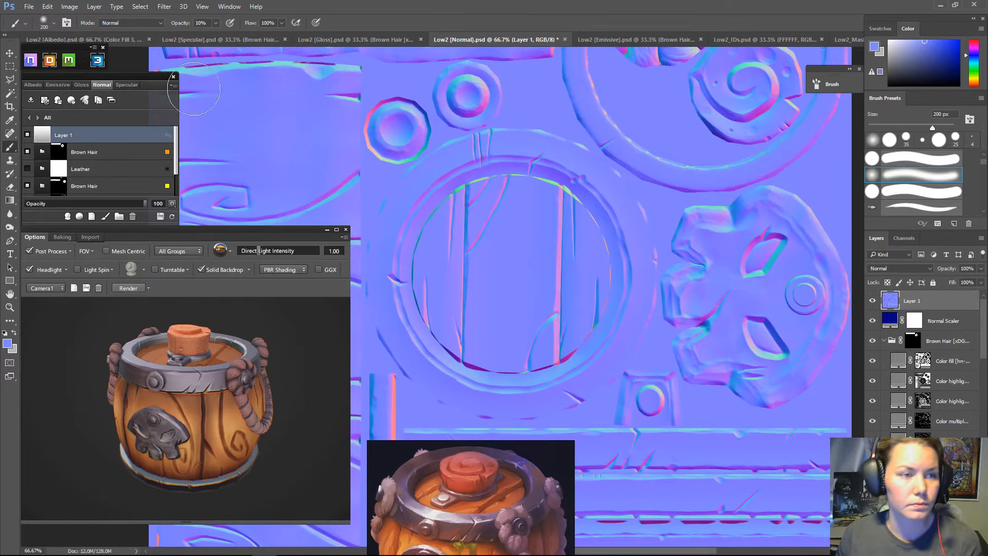
- Return from the normal map to the albedo document and save the texturing project
{"action": "key", "text": "ctrl+s"}
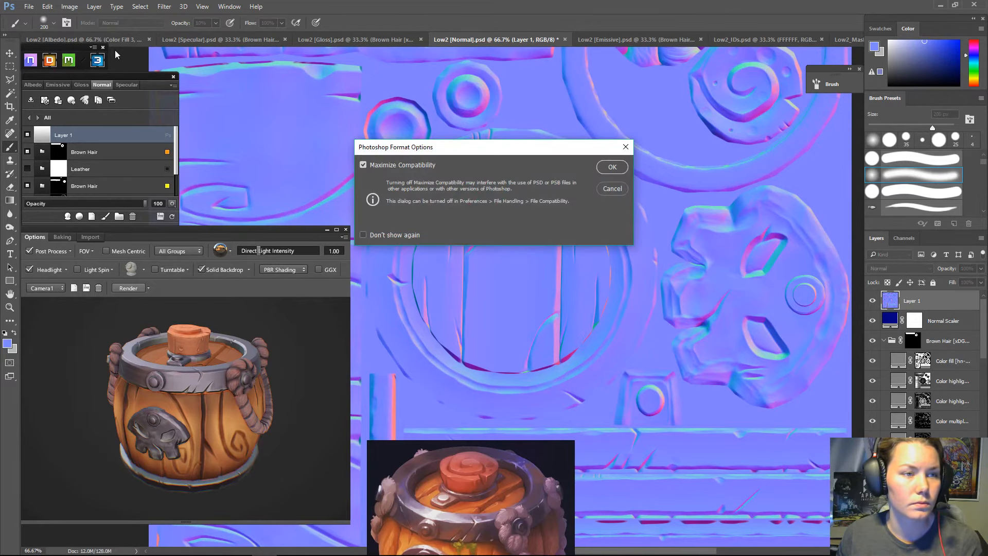
{"action": "left_click", "coordinate": [613, 189]}
{"action": "left_click", "coordinate": [107, 39]}
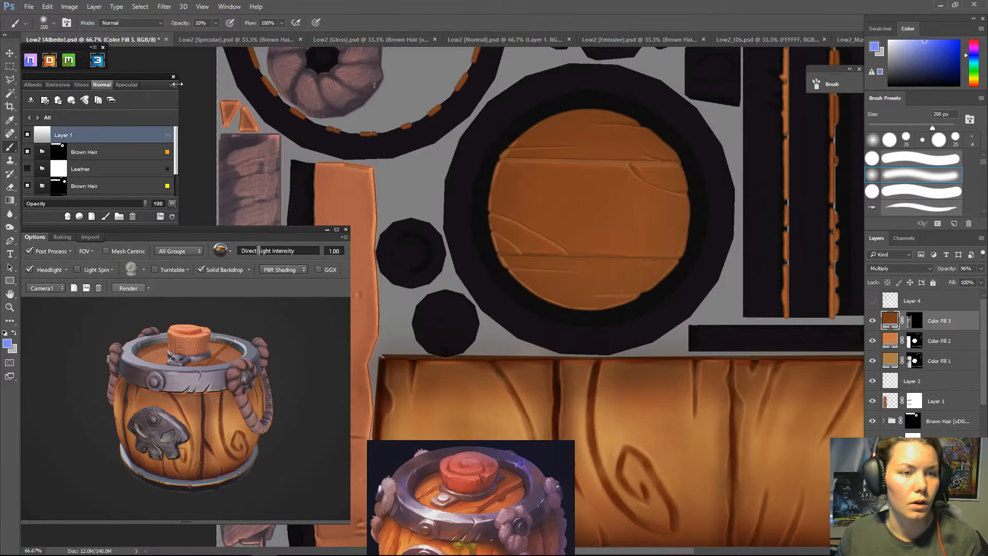
{"action": "left_click", "coordinate": [174, 86]}
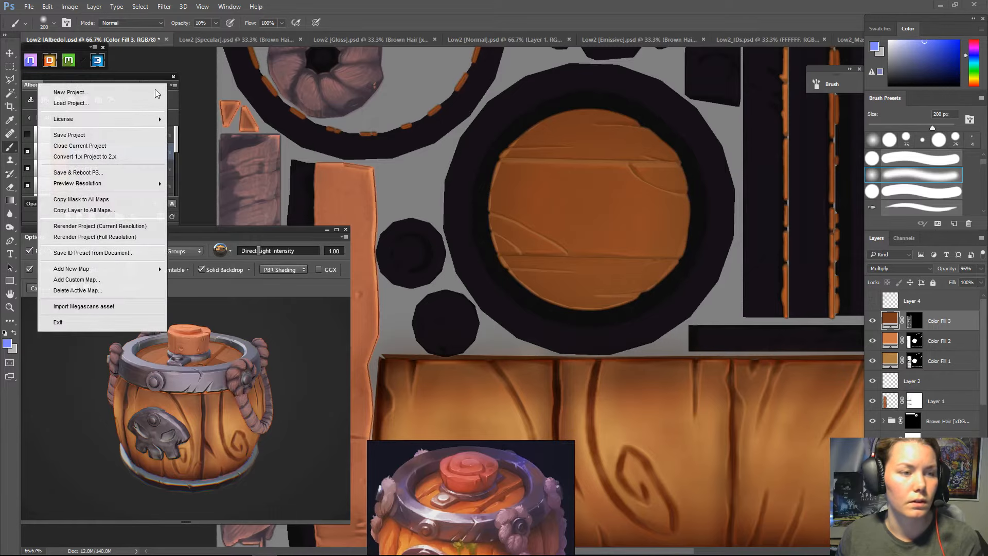
{"action": "left_click", "coordinate": [82, 135]}
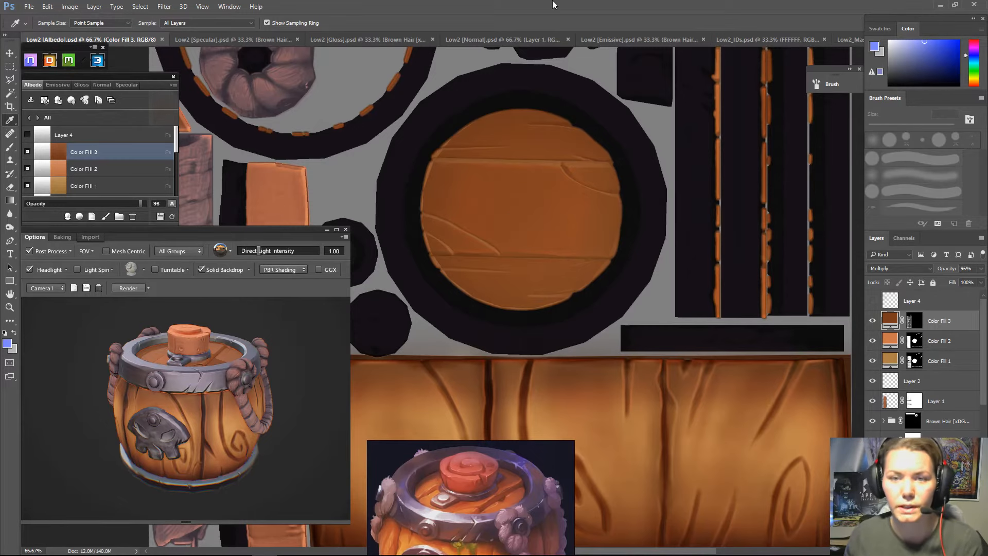
- Select Color Fill 1's mask for brushing and compare the lid with that fill hidden and shown
{"action": "left_click_drag", "start_coordinate": [481, 308], "coordinate": [503, 304]}
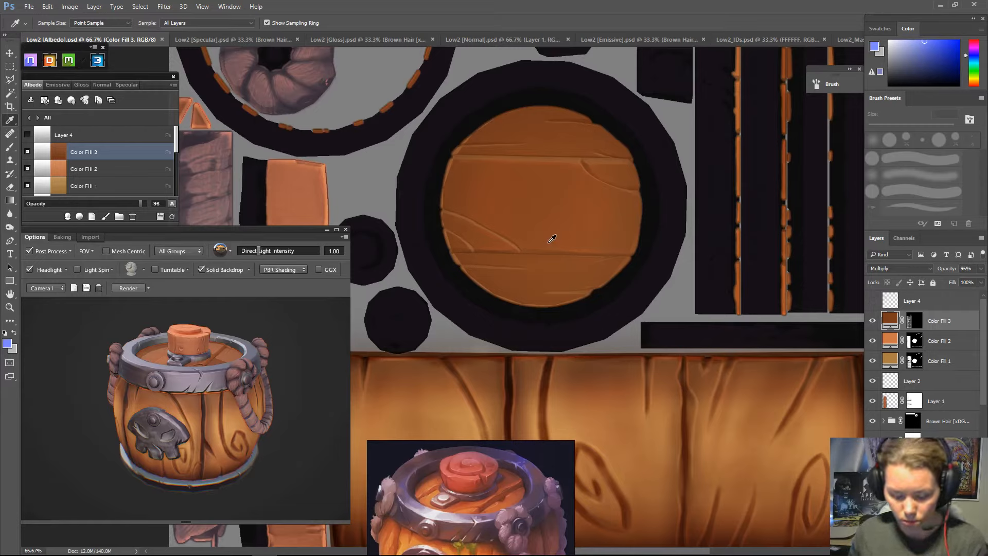
{"action": "key", "text": "b"}
{"action": "left_click", "coordinate": [915, 360]}
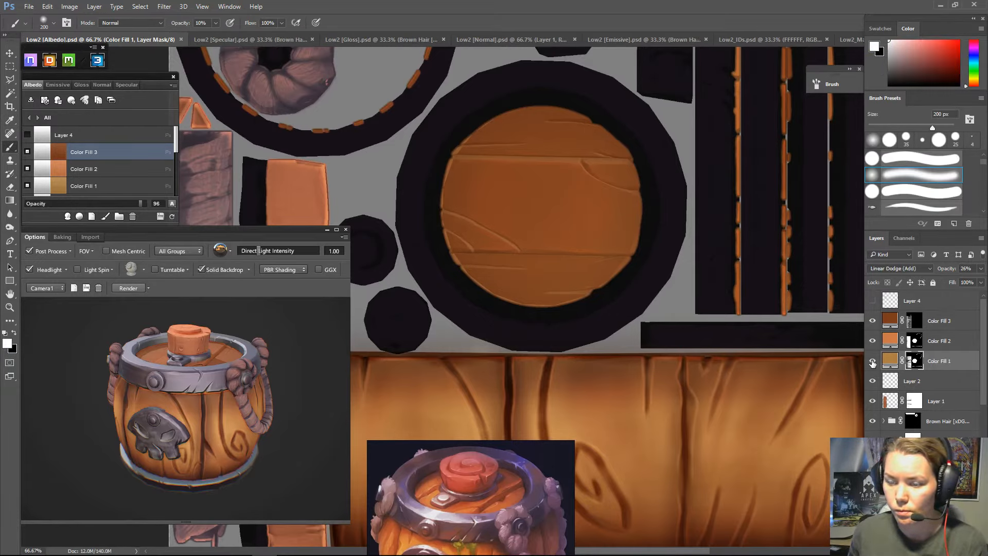
{"action": "left_click", "coordinate": [872, 362]}
{"action": "left_click", "coordinate": [872, 362]}
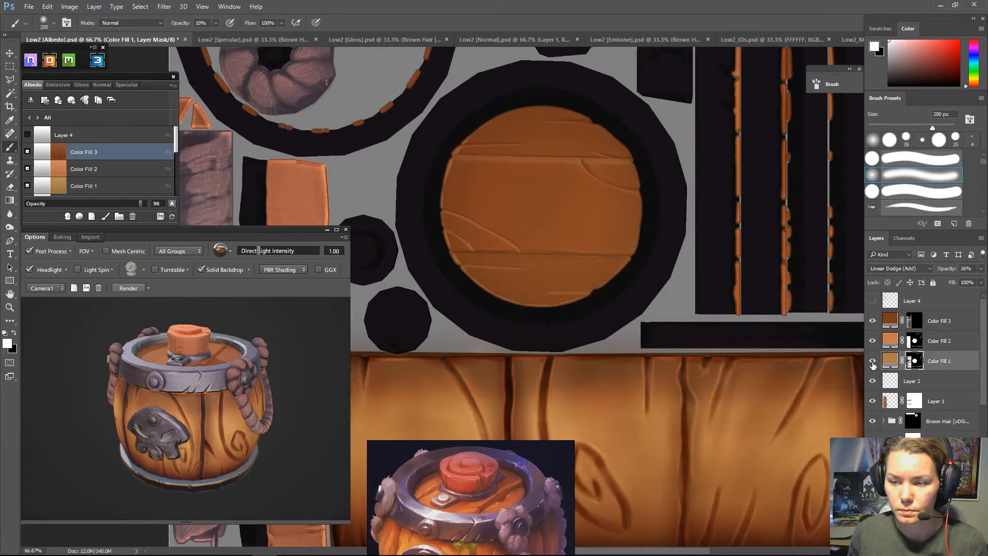
{"action": "left_click", "coordinate": [872, 364]}
{"action": "left_click", "coordinate": [872, 363]}
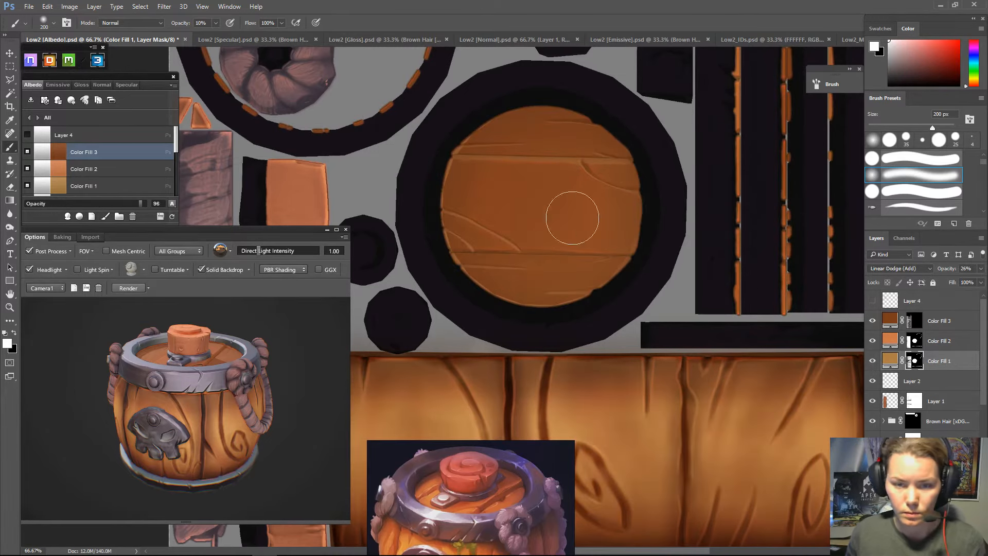
- Reduce the brush to 90 px and inspect Color Fill 1's mask on its own
{"action": "key", "text": "bracketleft"}
{"action": "key", "text": "bracketleft"}
{"action": "key", "text": "bracketleft"}
{"action": "key", "text": "bracketleft"}
{"action": "key", "text": "bracketleft"}
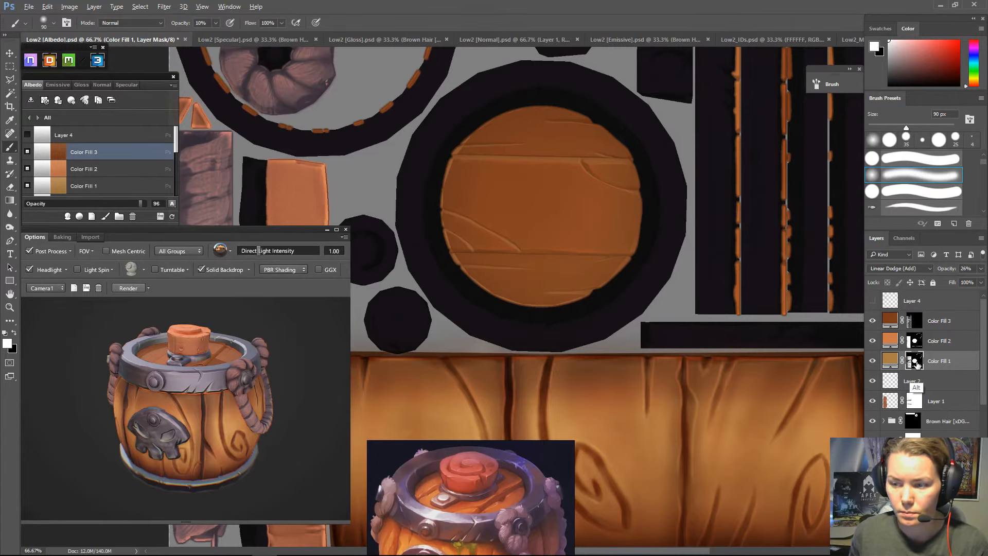
{"action": "left_click", "coordinate": [916, 363], "text": "alt"}
{"action": "left_click", "coordinate": [917, 364], "text": "alt"}
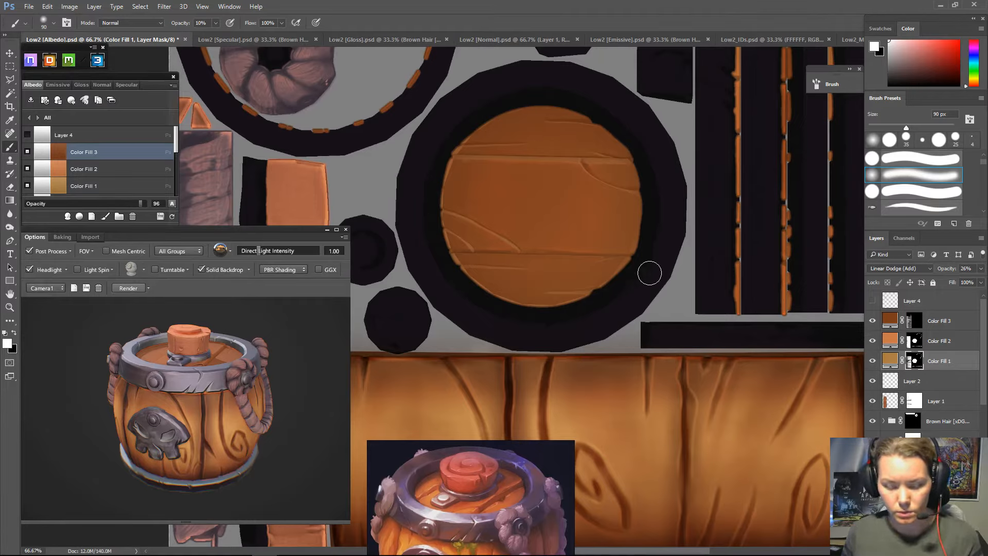
- Paint black at 10% opacity on Color Fill 1's mask along the lid's plank seams and cracks, using 50 px and 40 px brushes
{"action": "key", "text": "x"}
{"action": "key", "text": "bracketleft"}
{"action": "key", "text": "bracketleft"}
{"action": "key", "text": "bracketleft"}
{"action": "key", "text": "bracketleft"}
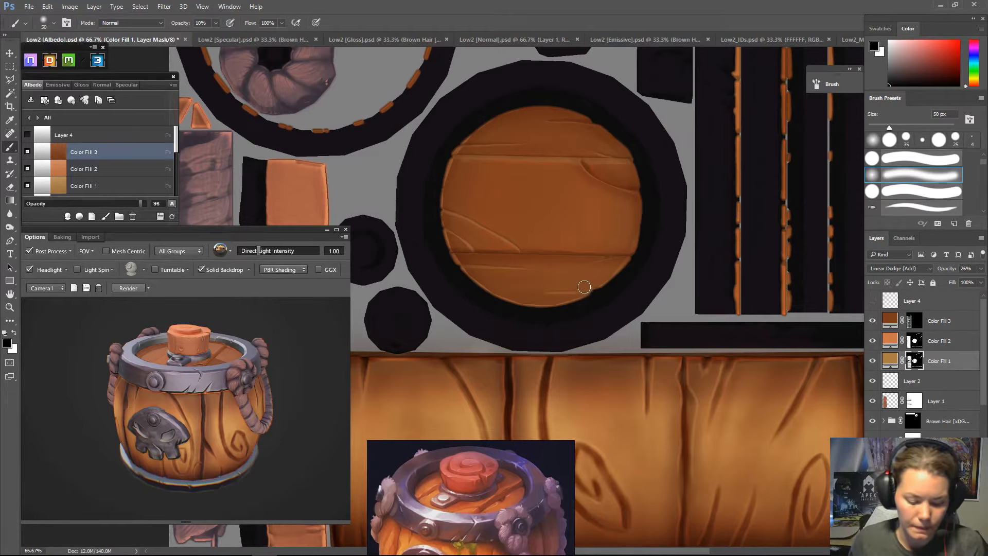
{"action": "key", "text": "bracketleft"}
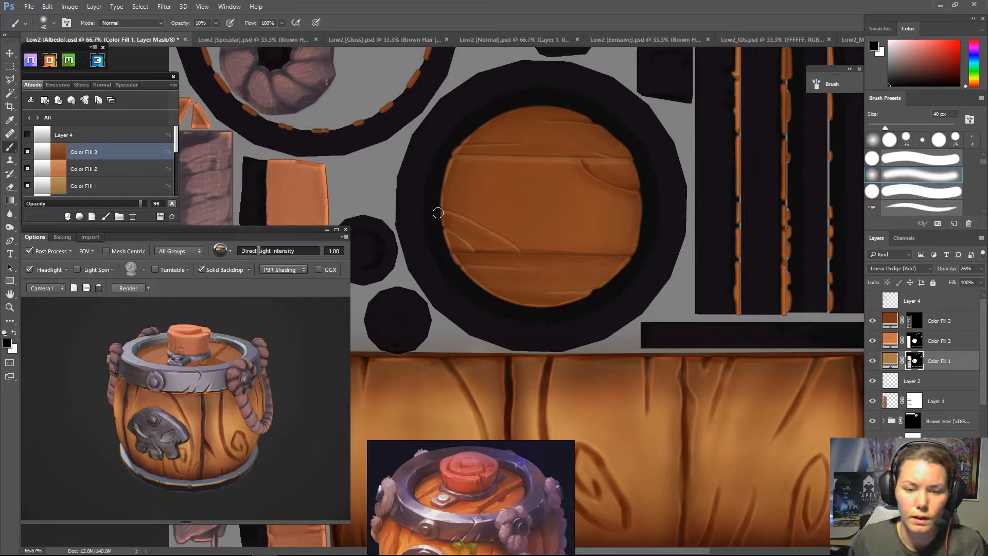
{"action": "key", "text": "ctrl+alt+z"}
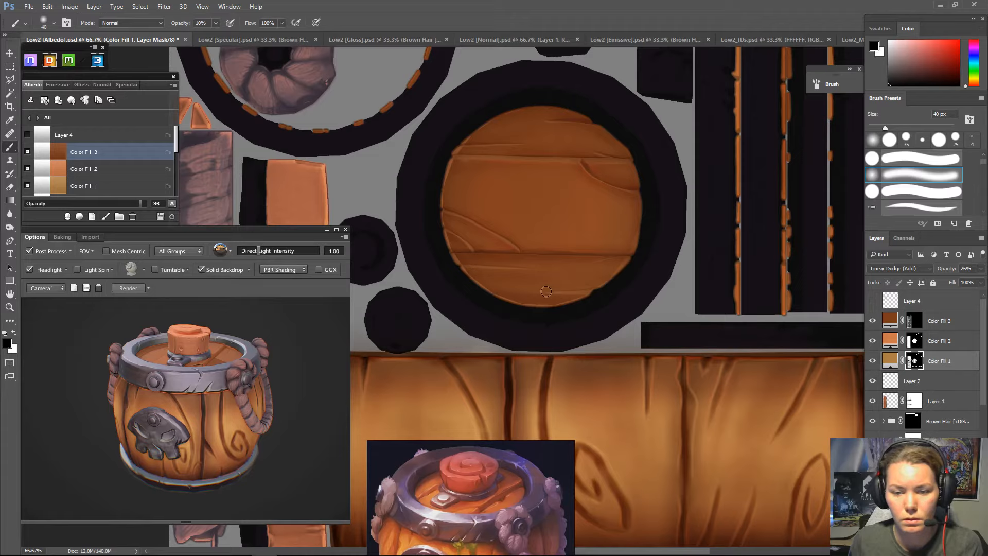
- Paint black at 50% opacity with a 15 px brush on Color Fill 2's mask along the lid's cracks and seams
{"action": "left_click", "coordinate": [913, 342]}
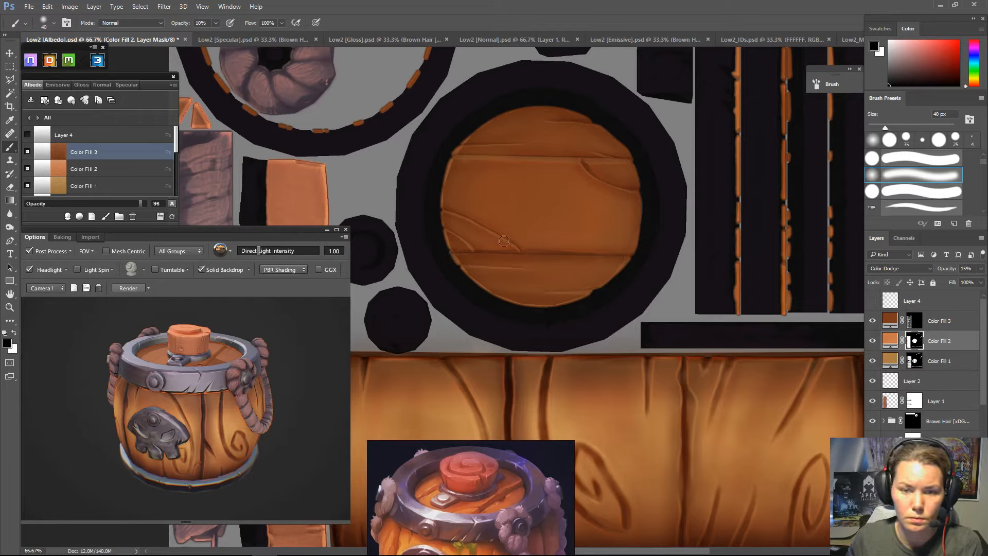
{"action": "key", "text": "5"}
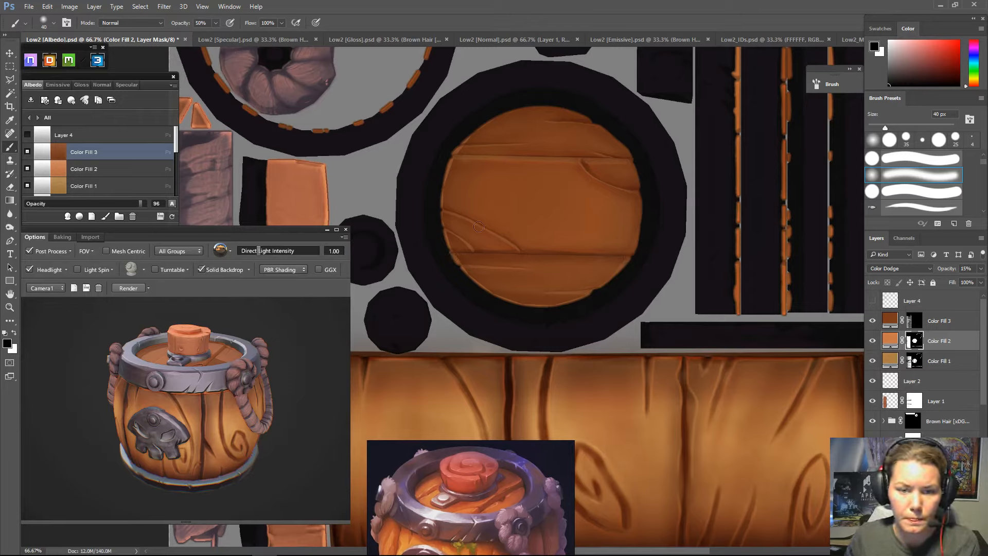
{"action": "key", "text": "bracketleft"}
{"action": "key", "text": "bracketleft"}
{"action": "key", "text": "bracketleft"}
{"action": "key", "text": "bracketleft"}
{"action": "key", "text": "bracketleft"}
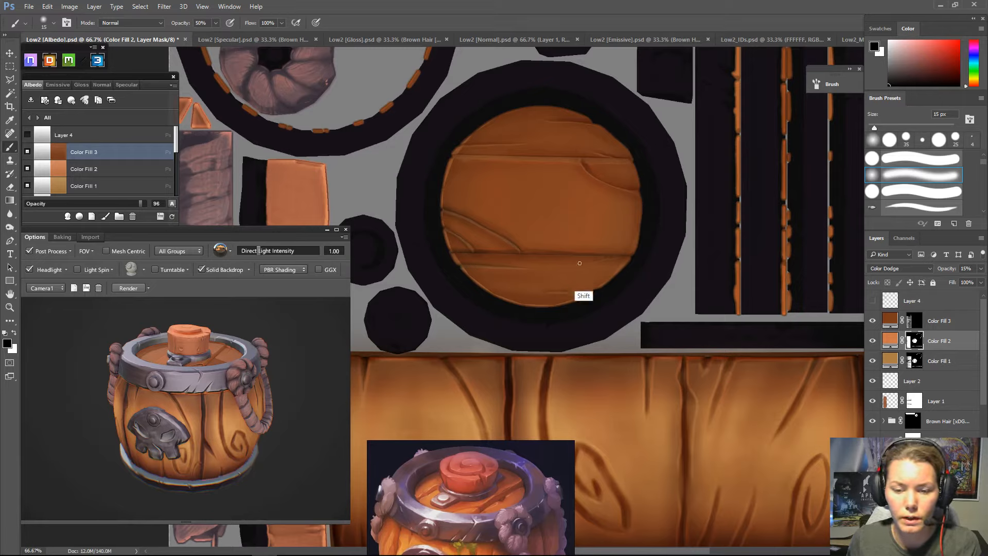
- Continue darkening the lid's plank seams and rim on Color Fill 2's mask, alternating between 30 px and 15 px brushes
{"action": "key", "text": "bracketright"}
{"action": "key", "text": "bracketright"}
{"action": "key", "text": "bracketright"}
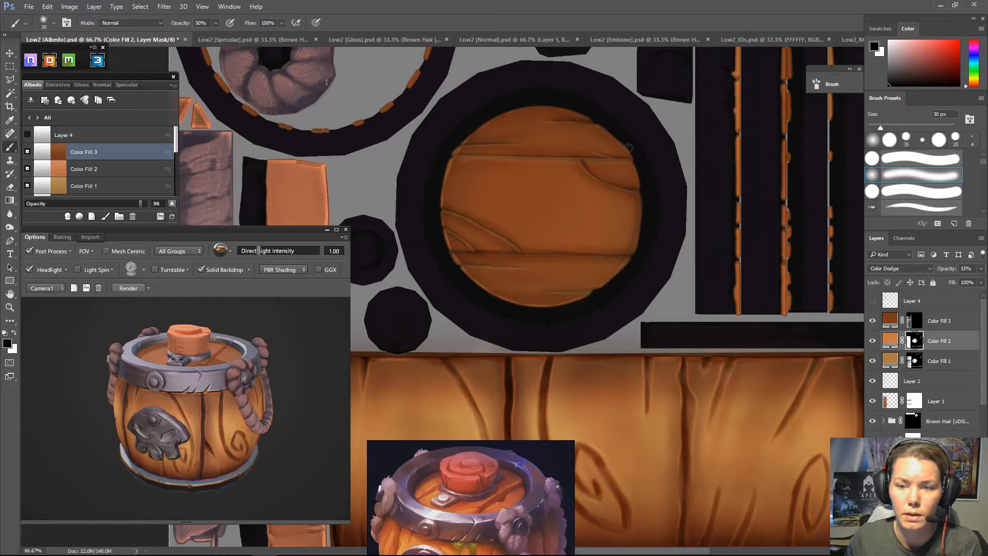
{"action": "key", "text": "bracketleft"}
{"action": "key", "text": "bracketleft"}
{"action": "key", "text": "bracketleft"}
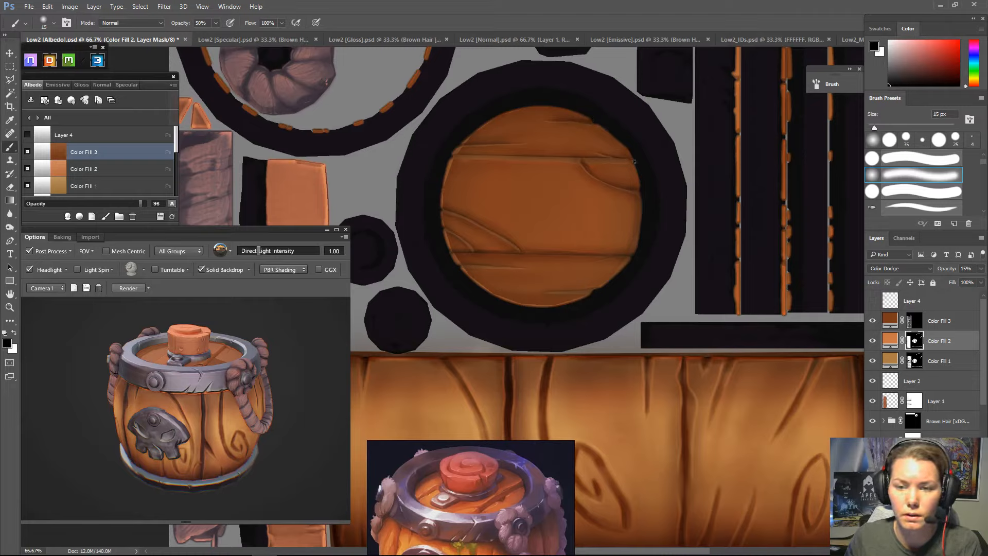
{"action": "key", "text": "bracketright"}
{"action": "key", "text": "bracketright"}
{"action": "key", "text": "bracketright"}
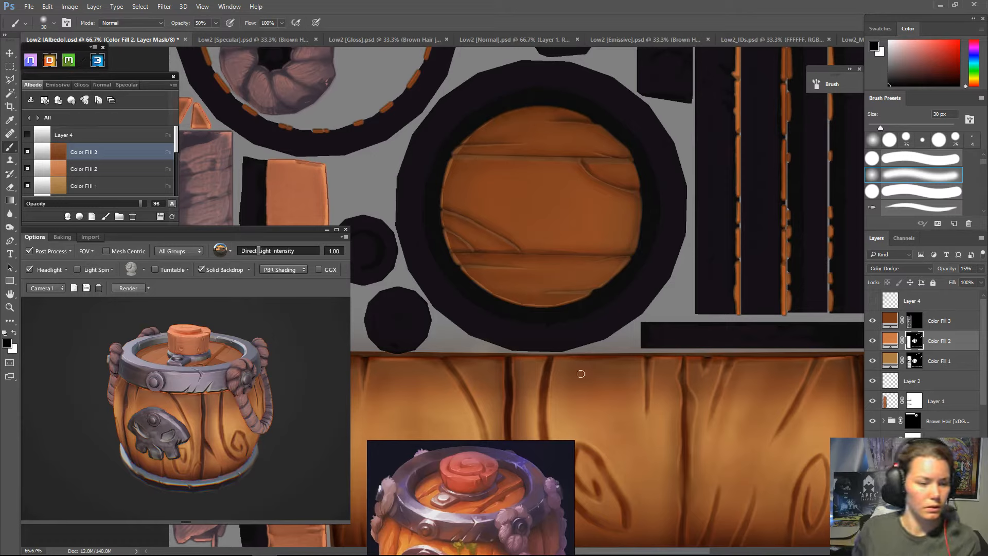
- Select Color Fill 3's mask and compare the texture with that fill hidden and shown
{"action": "left_click", "coordinate": [919, 321]}
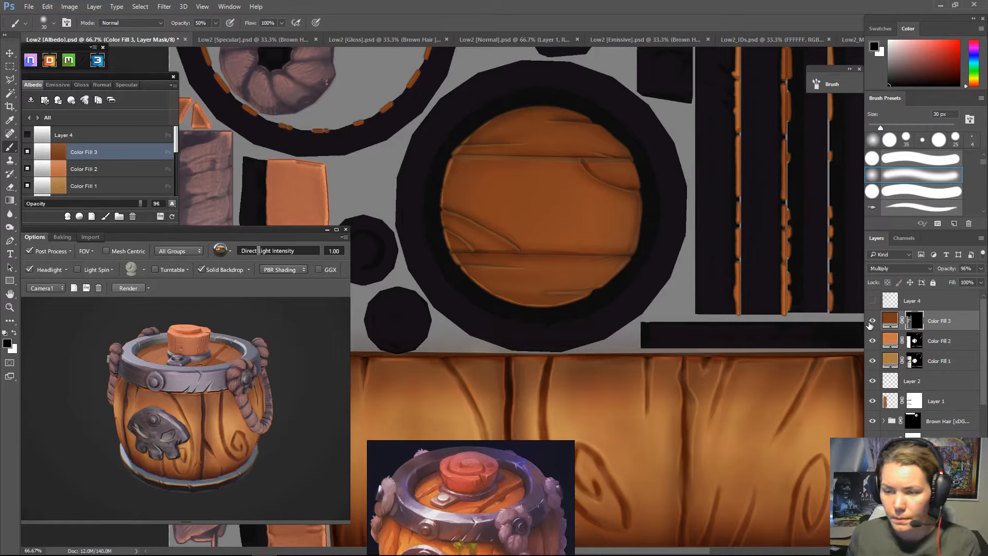
{"action": "left_click", "coordinate": [872, 323]}
{"action": "left_click", "coordinate": [873, 323]}
- Try a white 90 px stroke at 50% opacity on Color Fill 3's mask along the lid's lower seam, and undo it
{"action": "key", "text": "bracketright"}
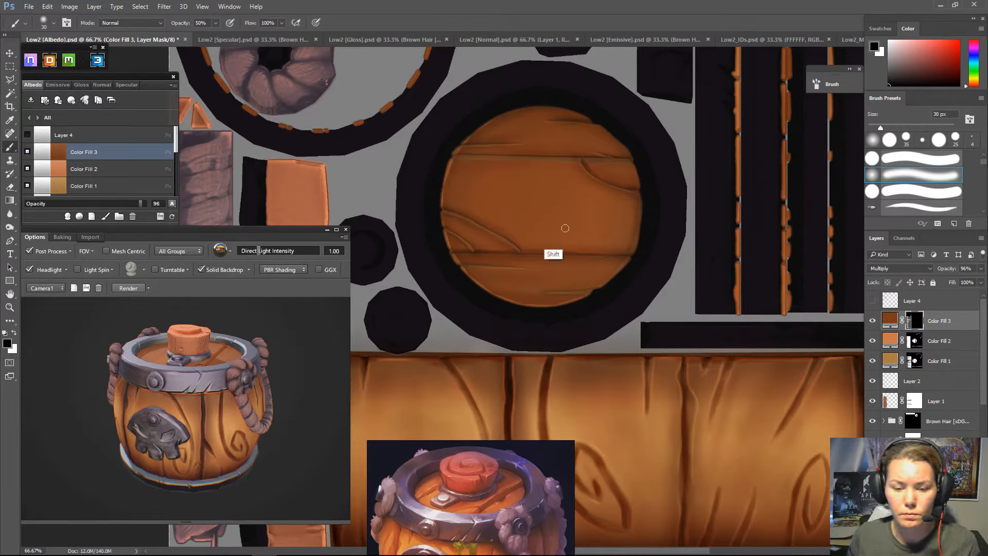
{"action": "key", "text": "x"}
{"action": "key", "text": "bracketright"}
{"action": "key", "text": "bracketright"}
{"action": "key", "text": "bracketright"}
{"action": "key", "text": "bracketright"}
{"action": "key", "text": "bracketright"}
{"action": "key", "text": "bracketright"}
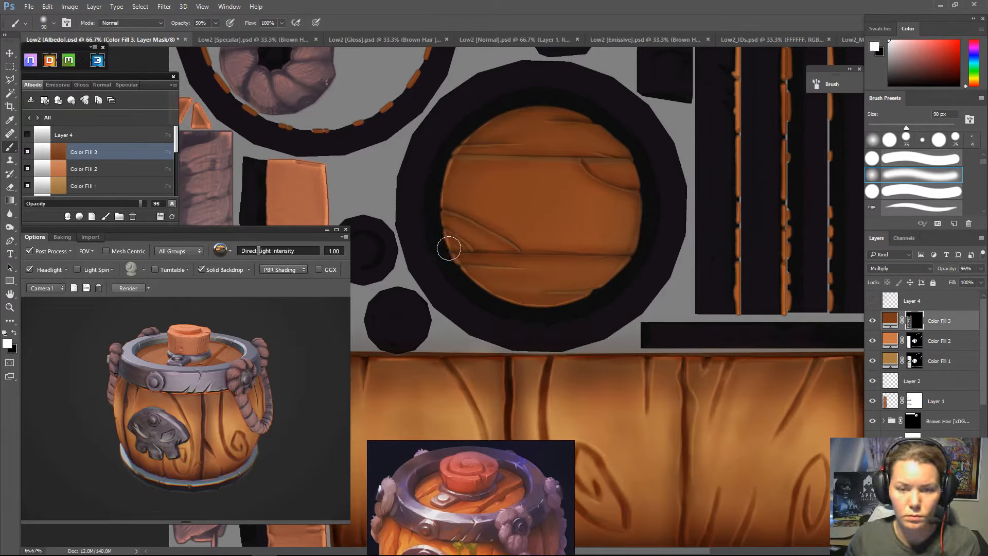
{"action": "left_click_drag", "start_coordinate": [441, 242], "coordinate": [592, 252]}
{"action": "key", "text": "ctrl+z"}
- Try a white 60 px stroke at 50% opacity on Color Fill 3's mask at the lower seam's right end, and undo it
{"action": "key", "text": "bracketleft"}
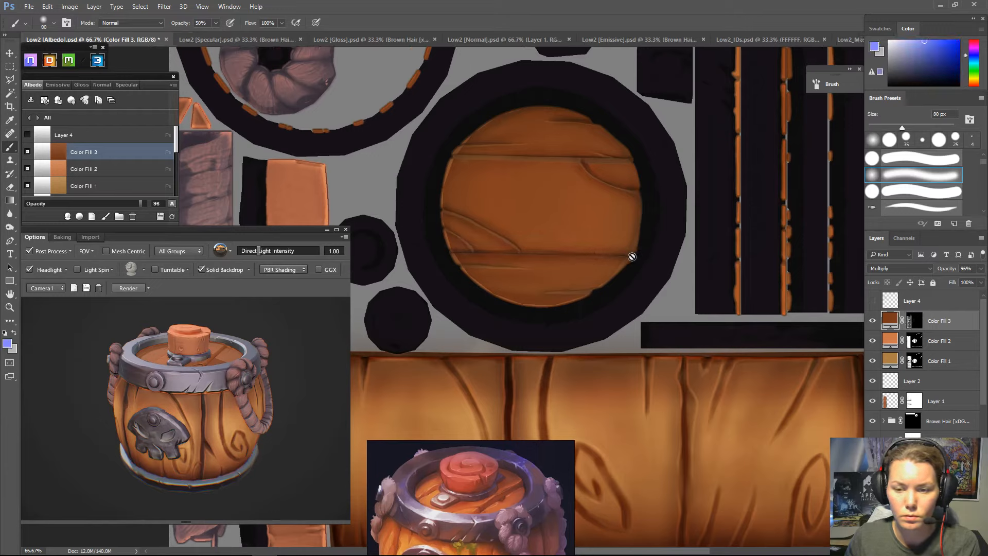
{"action": "left_click", "coordinate": [914, 321]}
{"action": "key", "text": "bracketleft"}
{"action": "key", "text": "bracketleft"}
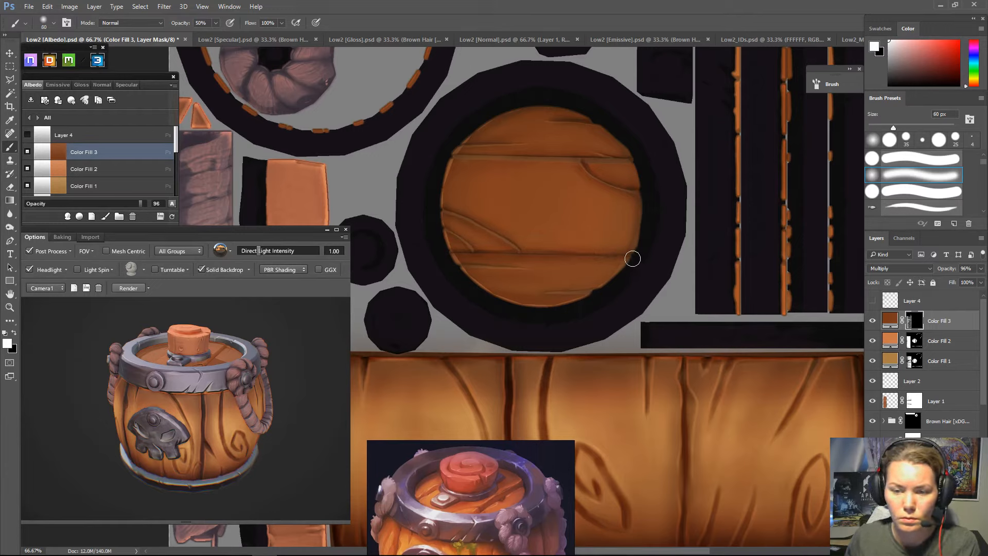
{"action": "mouse_move", "coordinate": [580, 251]}
{"action": "left_mouse_down"}
{"action": "mouse_move", "coordinate": [555, 251]}
{"action": "mouse_move", "coordinate": [635, 256]}
{"action": "left_mouse_up"}
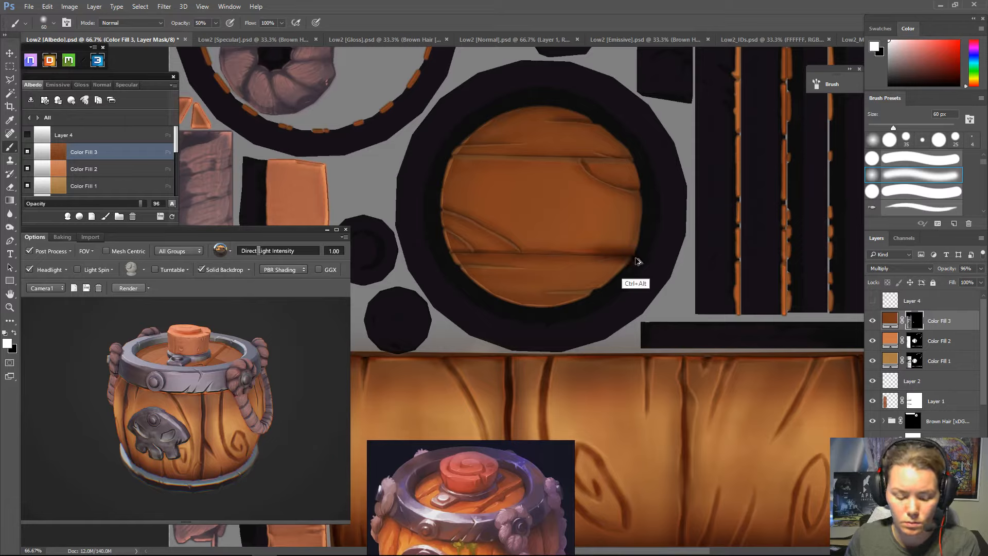
{"action": "key", "text": "ctrl+alt+z"}
{"action": "key", "text": "ctrl+alt+z"}
- Paint white at 10% opacity with a 30 px brush on Color Fill 3's mask along the lid's left edge, upper seam and right crack
{"action": "left_click", "coordinate": [914, 325]}
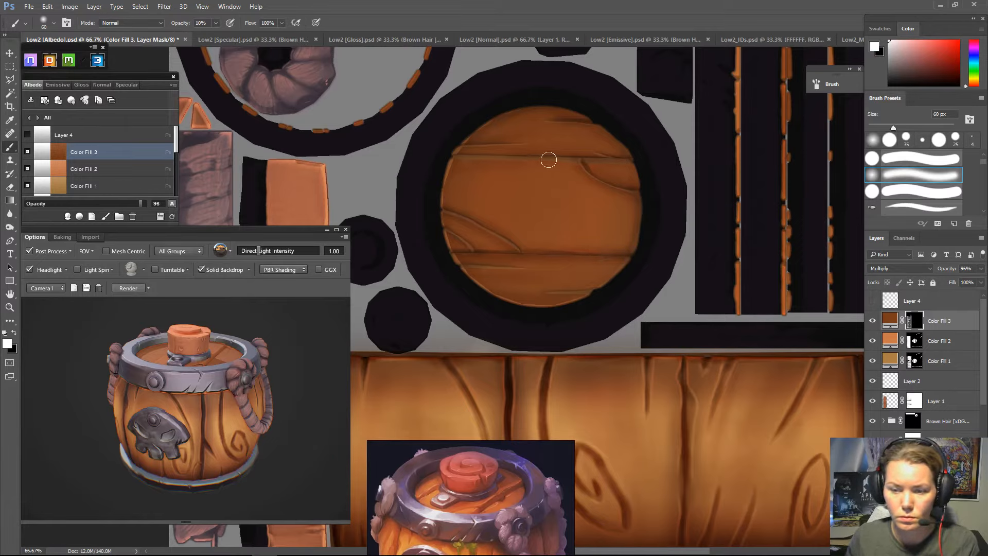
{"action": "key", "text": "1"}
{"action": "key", "text": "bracketleft"}
{"action": "key", "text": "bracketleft"}
{"action": "key", "text": "bracketleft"}
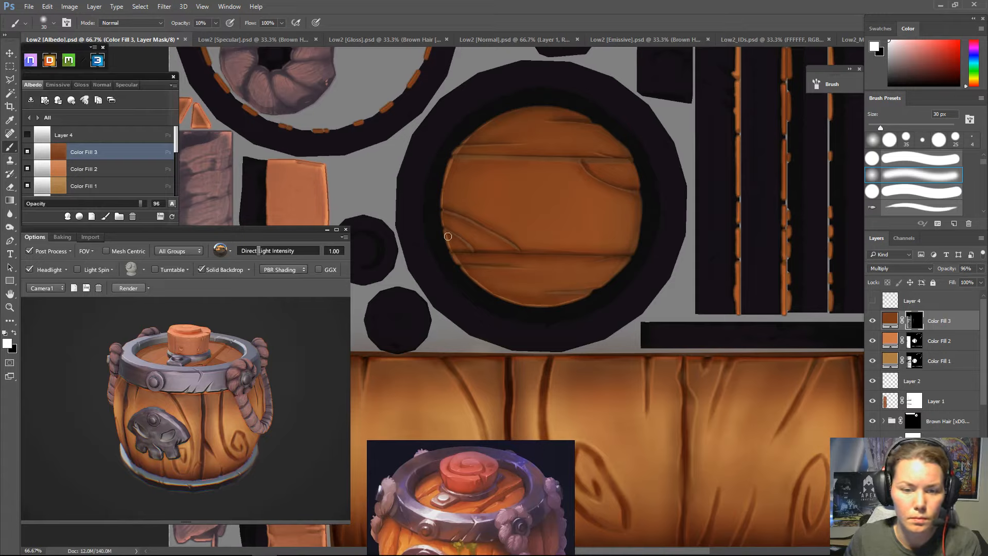
{"action": "left_click_drag", "start_coordinate": [439, 213], "coordinate": [439, 194]}
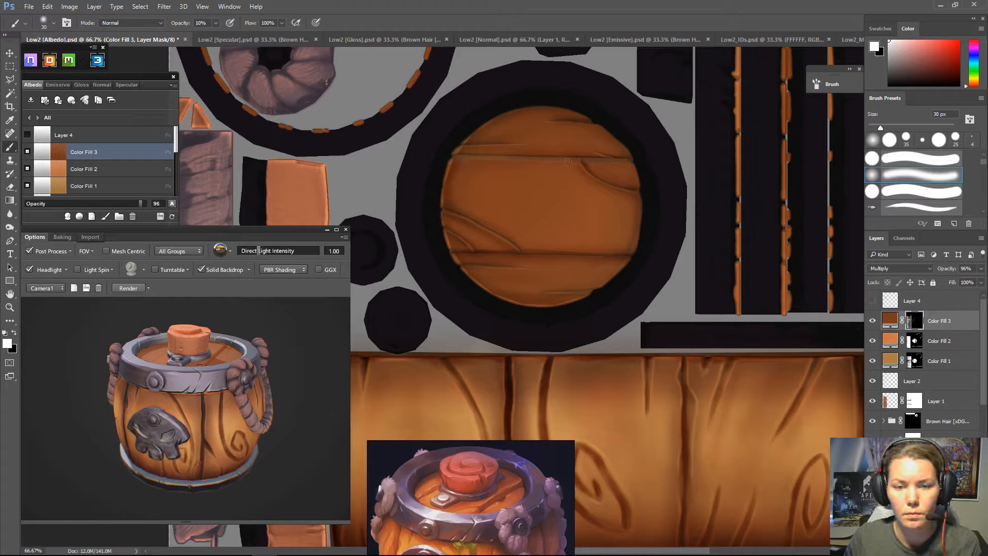
{"action": "left_click_drag", "start_coordinate": [453, 158], "coordinate": [666, 161]}
{"action": "left_click_drag", "start_coordinate": [582, 161], "coordinate": [636, 193]}
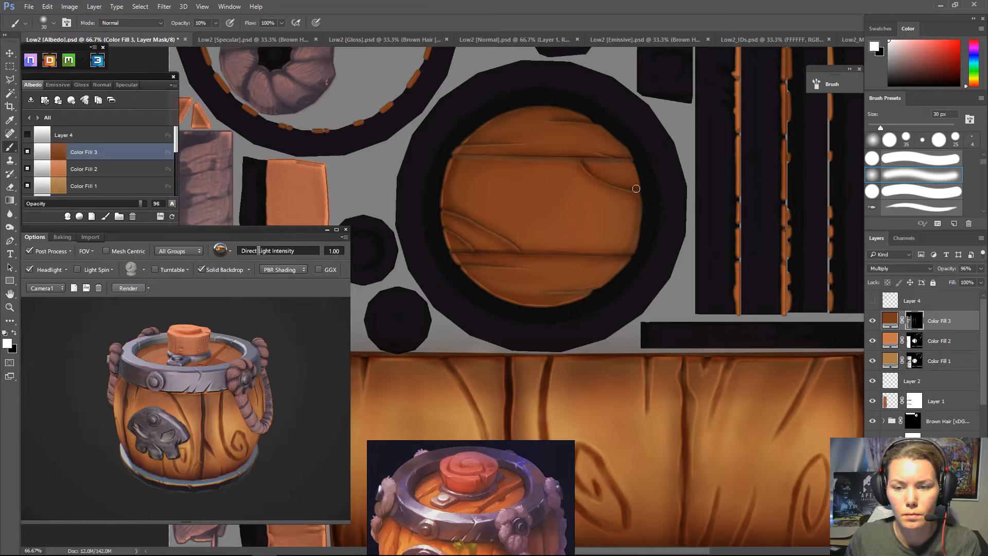
- Shade the lid's right edge and top plank on Color Fill 3's mask with white strokes at brush sizes from 30 to 60 px
{"action": "left_click", "coordinate": [638, 244], "text": "shift"}
{"action": "key", "text": "]"}
{"action": "key", "text": "]"}
{"action": "key", "text": "]"}
{"action": "left_click", "coordinate": [635, 200], "text": "shift"}
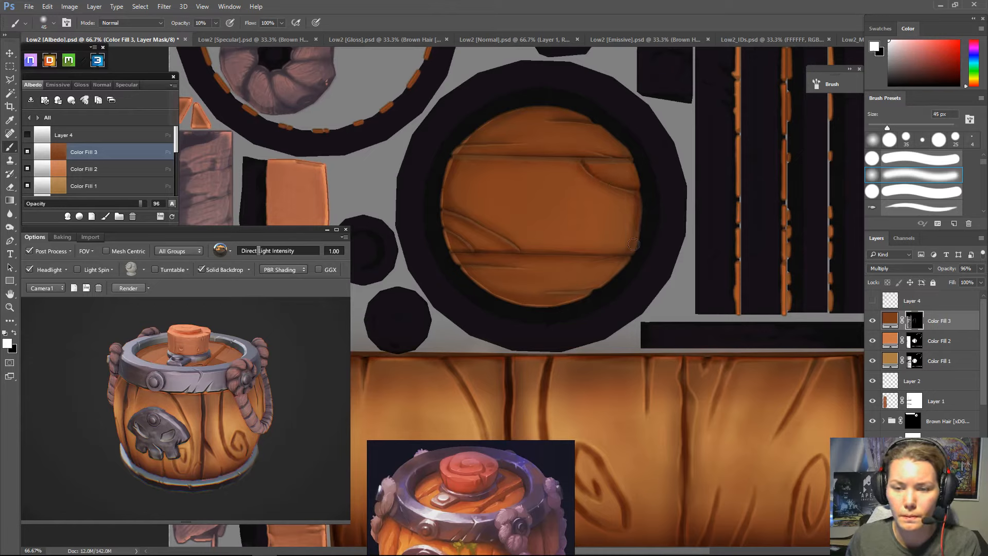
{"action": "key", "text": "]"}
{"action": "key", "text": "]"}
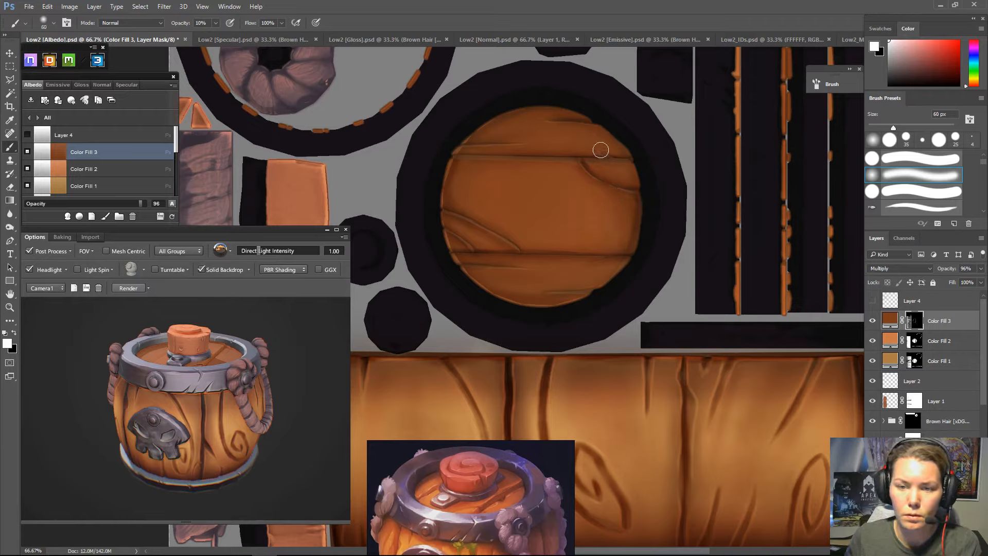
{"action": "key", "text": "bracketleft"}
{"action": "key", "text": "bracketleft"}
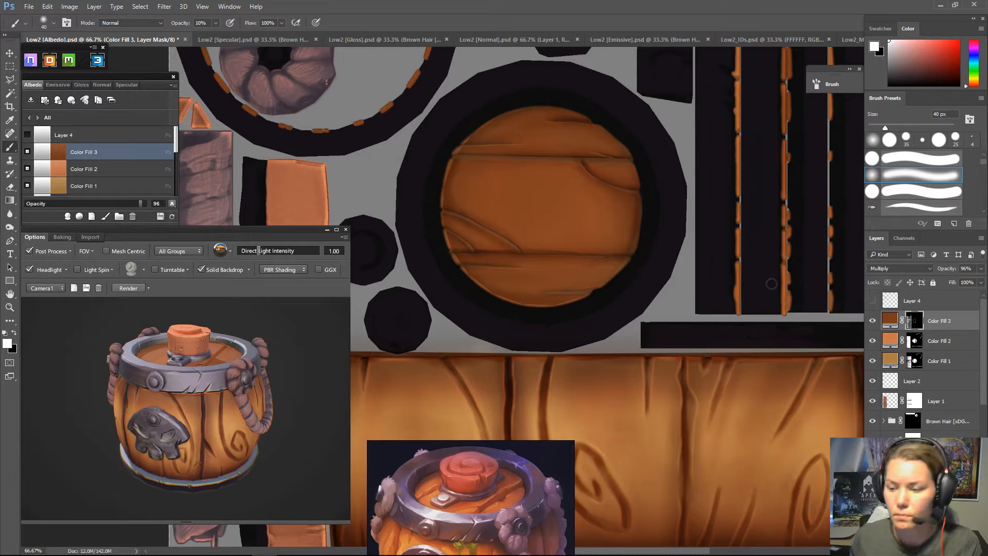
- Toggle the lower fill, tan highlight and multiply layers in the open Brown Hair group to compare their effect on the lid
{"action": "scroll", "coordinate": [984, 370], "scroll_direction": "down", "scroll_amount": 10}
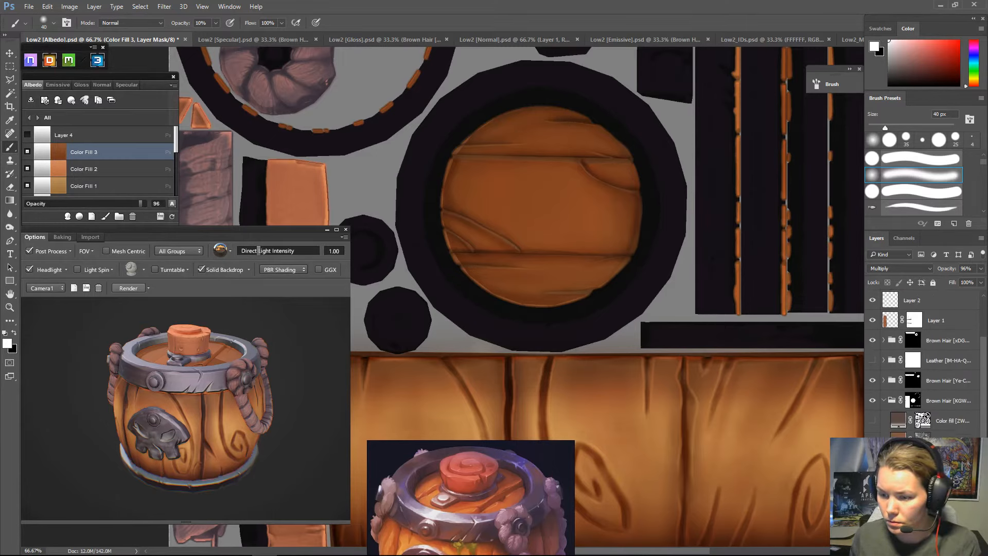
{"action": "scroll", "coordinate": [926, 360], "scroll_direction": "down", "scroll_amount": 1}
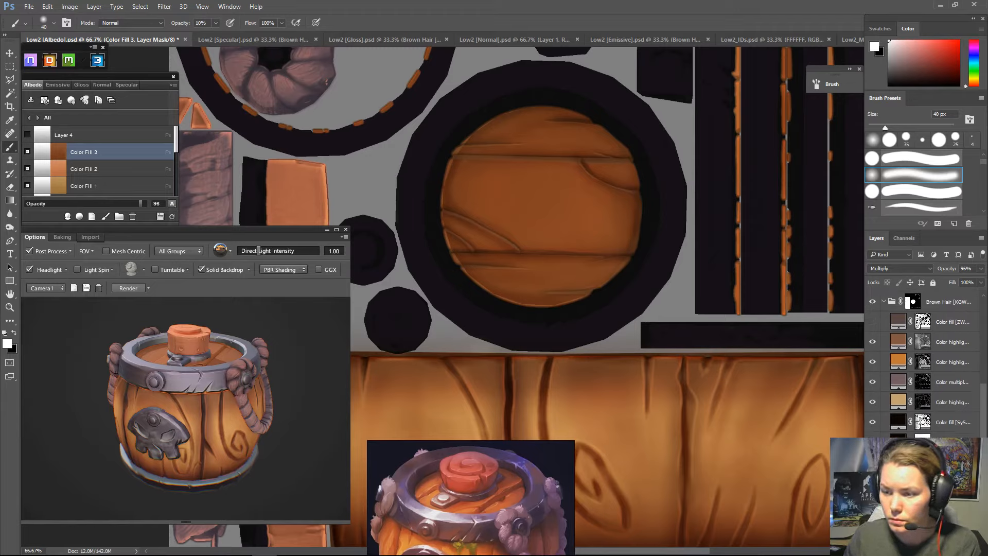
{"action": "scroll", "coordinate": [883, 430], "scroll_direction": "down", "scroll_amount": 1}
{"action": "left_click", "coordinate": [873, 423]}
{"action": "left_click", "coordinate": [874, 423]}
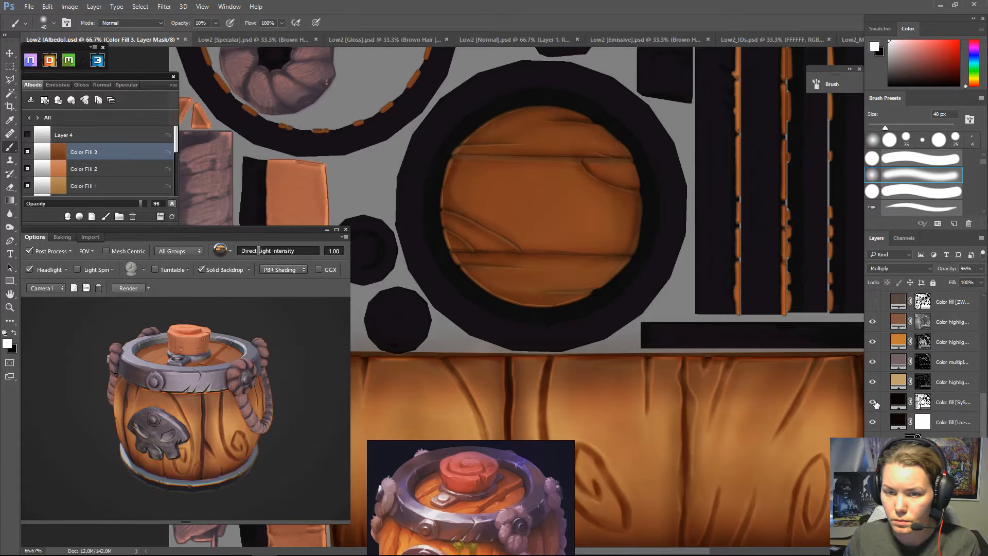
{"action": "left_click", "coordinate": [872, 383]}
{"action": "left_click", "coordinate": [873, 383]}
{"action": "left_click", "coordinate": [872, 364]}
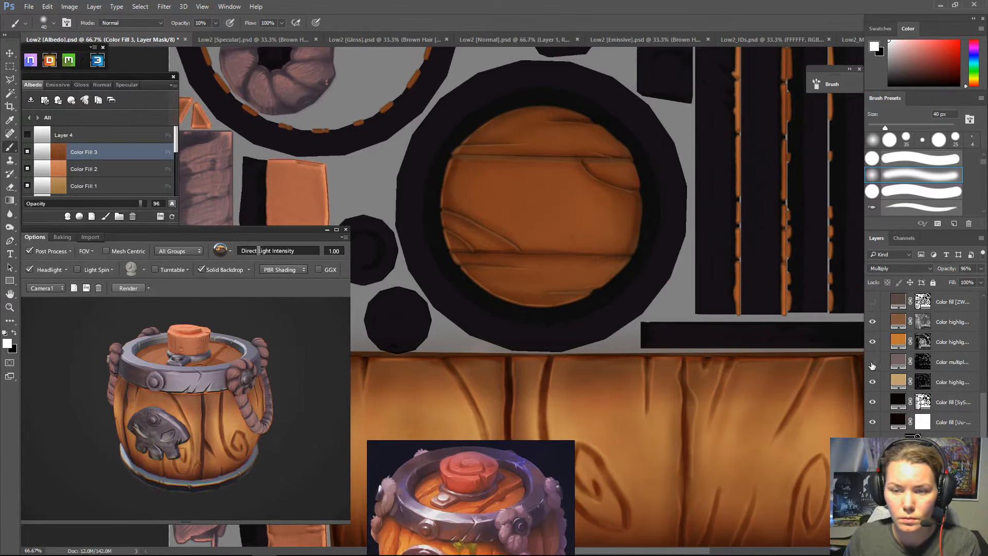
{"action": "left_click", "coordinate": [872, 363]}
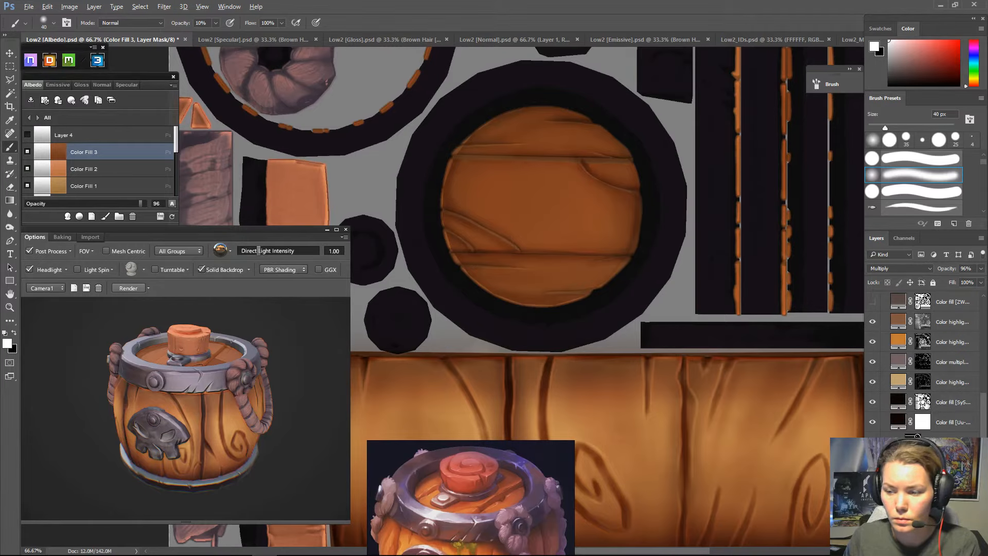
- Inspect the masks of the tan highlight, color multiply and orange highlight layers one after another
{"action": "left_click", "coordinate": [923, 383], "text": "alt"}
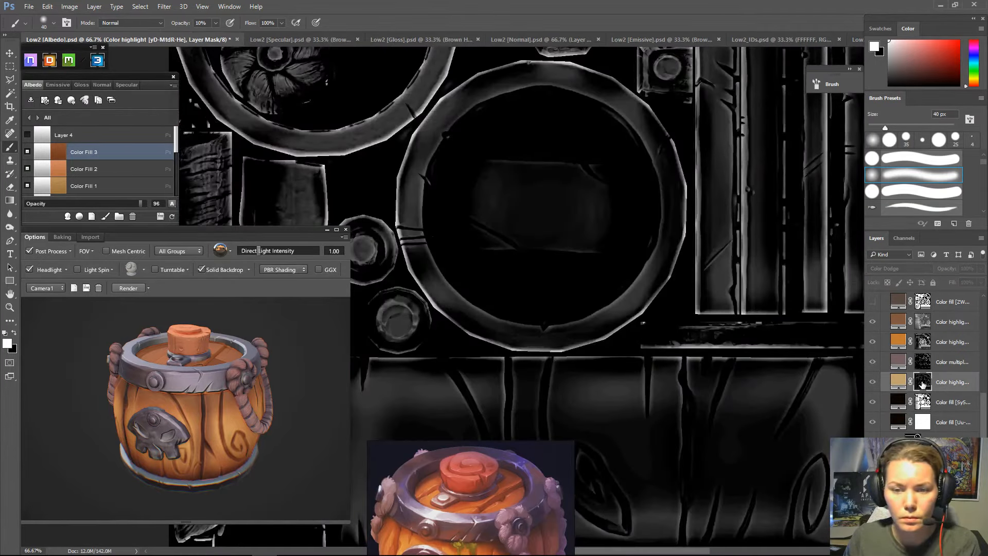
{"action": "left_click", "coordinate": [922, 384], "text": "alt"}
{"action": "left_click", "coordinate": [924, 363], "text": "alt"}
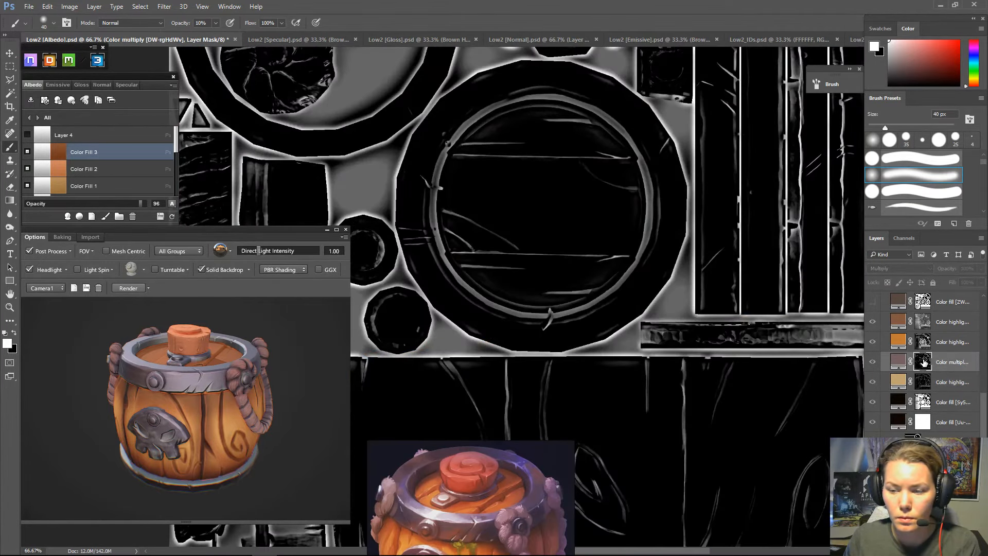
{"action": "left_click", "coordinate": [924, 363], "text": "alt"}
{"action": "left_click", "coordinate": [922, 341], "text": "alt"}
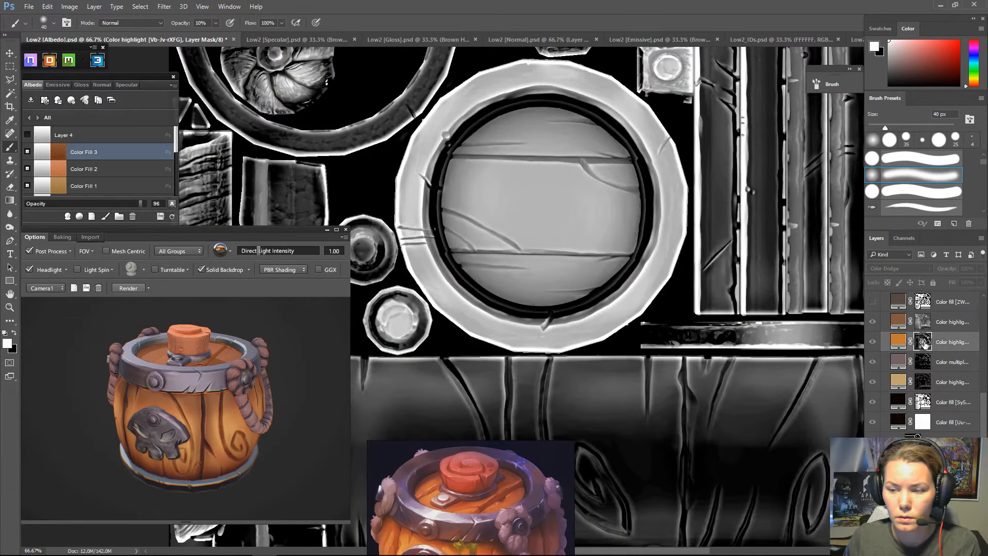
{"action": "left_click", "coordinate": [923, 342], "text": "alt"}
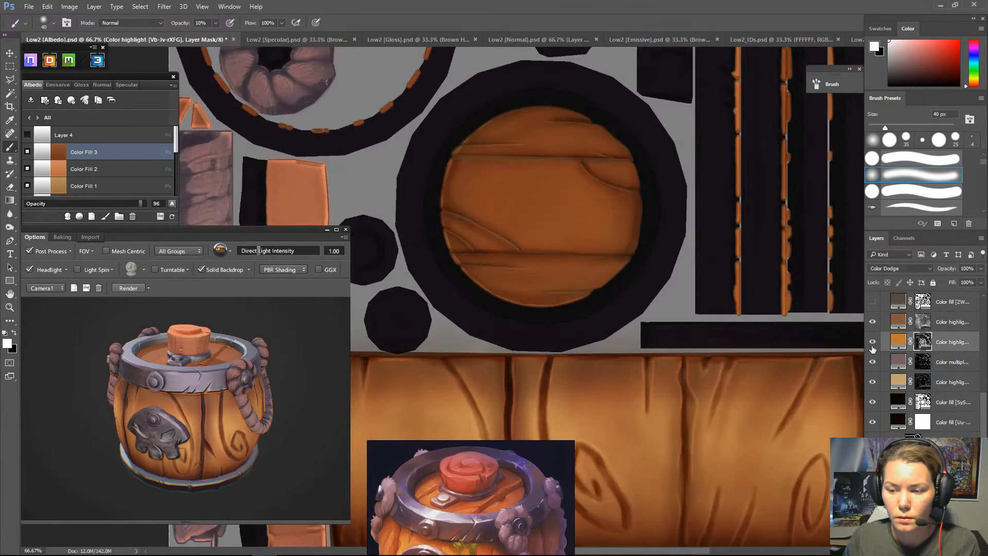
- Compare the lid with and without the orange highlight, brown highlight and hidden color fill layers, and check the brown highlight's mask
{"action": "left_click", "coordinate": [872, 342]}
{"action": "left_click", "coordinate": [872, 342]}
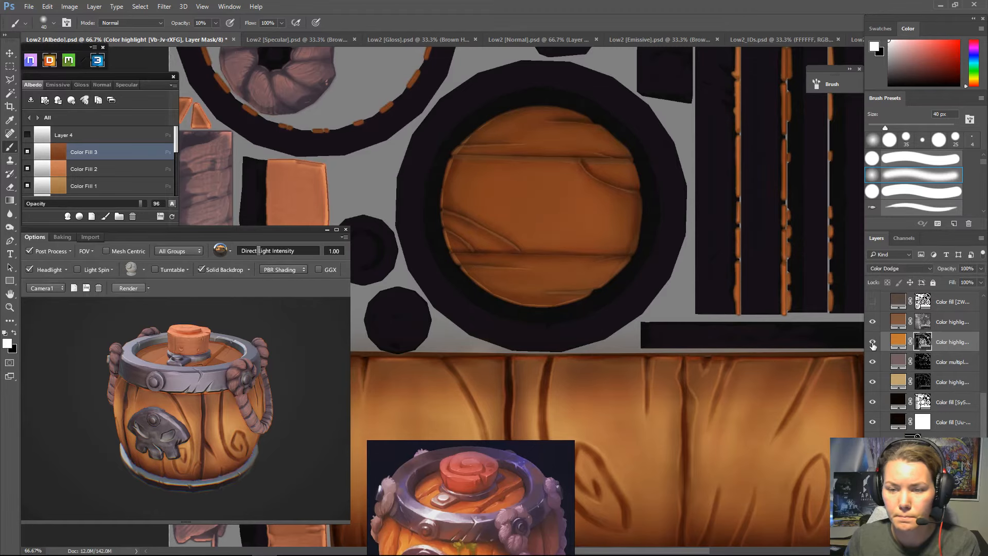
{"action": "left_click", "coordinate": [872, 321]}
{"action": "left_click", "coordinate": [872, 322]}
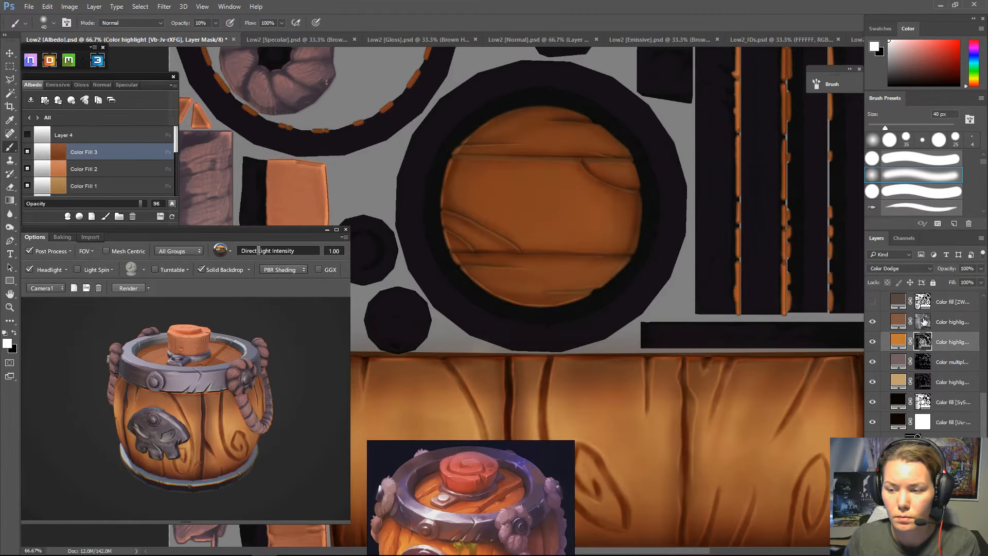
{"action": "left_click", "coordinate": [924, 322]}
{"action": "left_click", "coordinate": [923, 324], "text": "alt"}
{"action": "left_click", "coordinate": [923, 324], "text": "alt"}
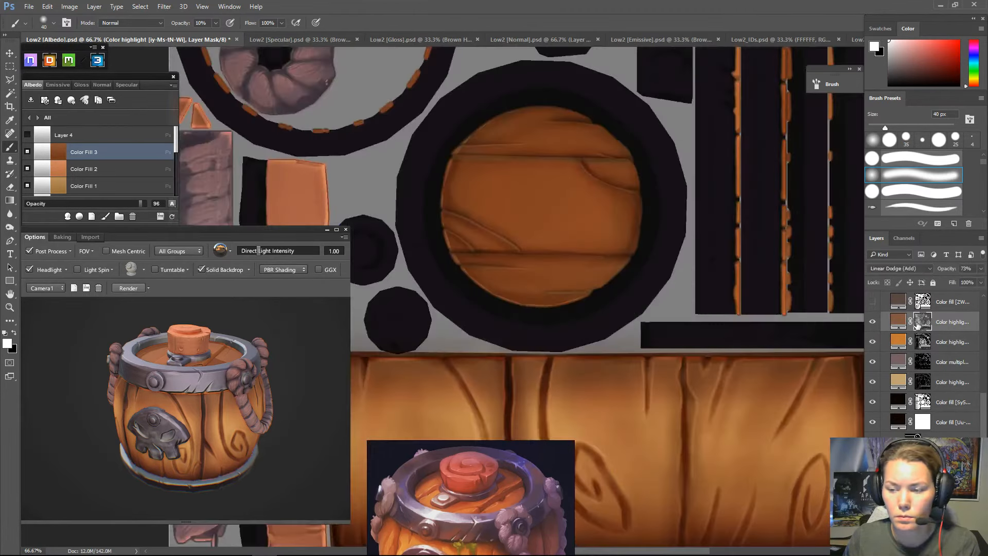
{"action": "left_click", "coordinate": [873, 302]}
{"action": "left_click", "coordinate": [873, 302]}
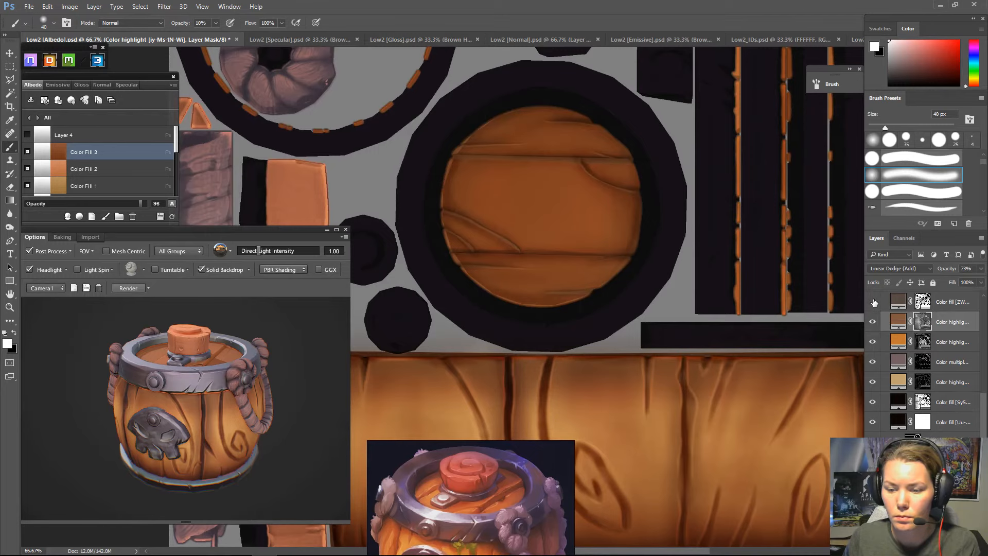
{"action": "scroll", "coordinate": [872, 361], "scroll_direction": "up", "scroll_amount": 2}
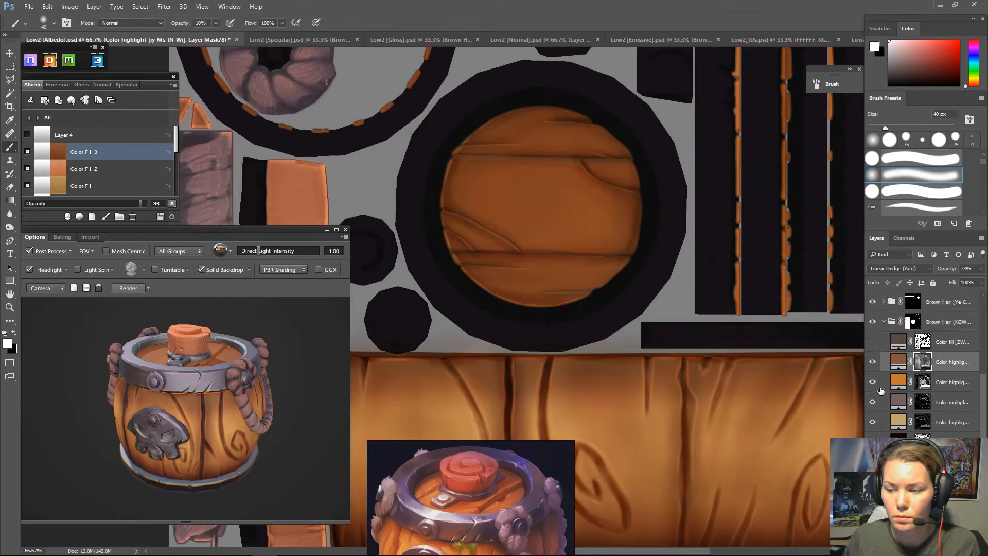
- Show the hidden color fill at the top of the open Brown Hair group and recolor it brown #7d4726
{"action": "left_click", "coordinate": [872, 343]}
{"action": "left_click", "coordinate": [898, 342]}
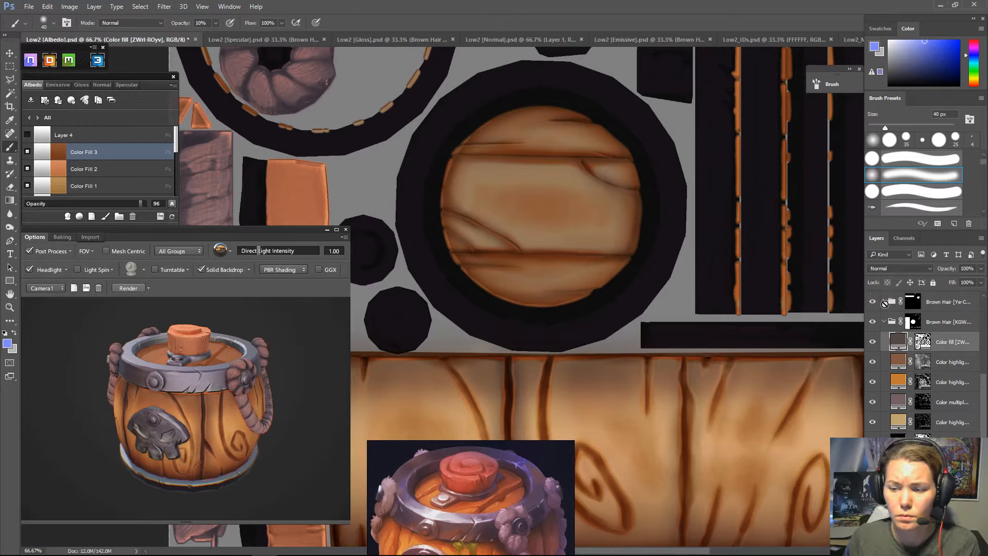
{"action": "double_click", "coordinate": [898, 341]}
{"action": "left_click", "coordinate": [577, 202]}
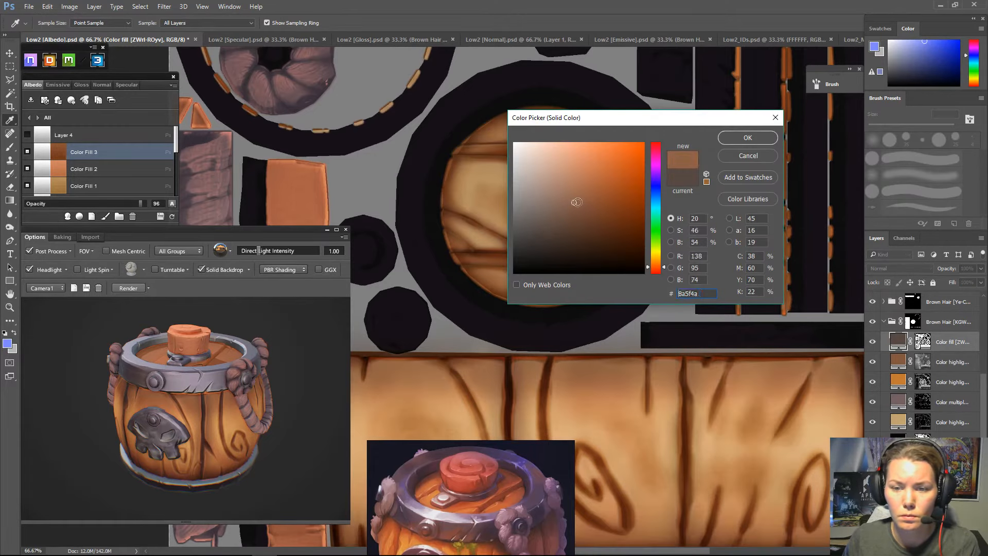
{"action": "left_click_drag", "start_coordinate": [577, 202], "coordinate": [620, 201]}
{"action": "left_click_drag", "start_coordinate": [661, 271], "coordinate": [660, 276]}
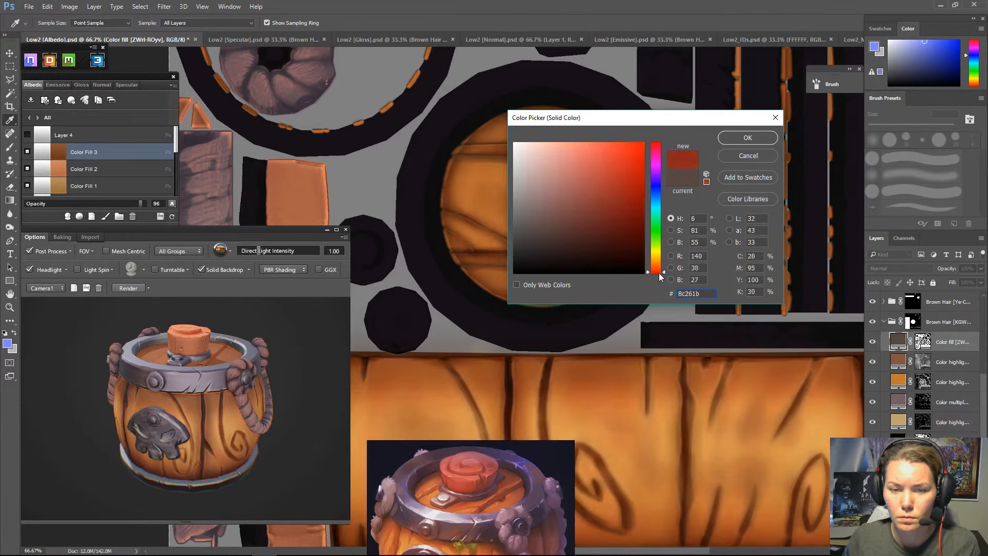
{"action": "left_click", "coordinate": [656, 267]}
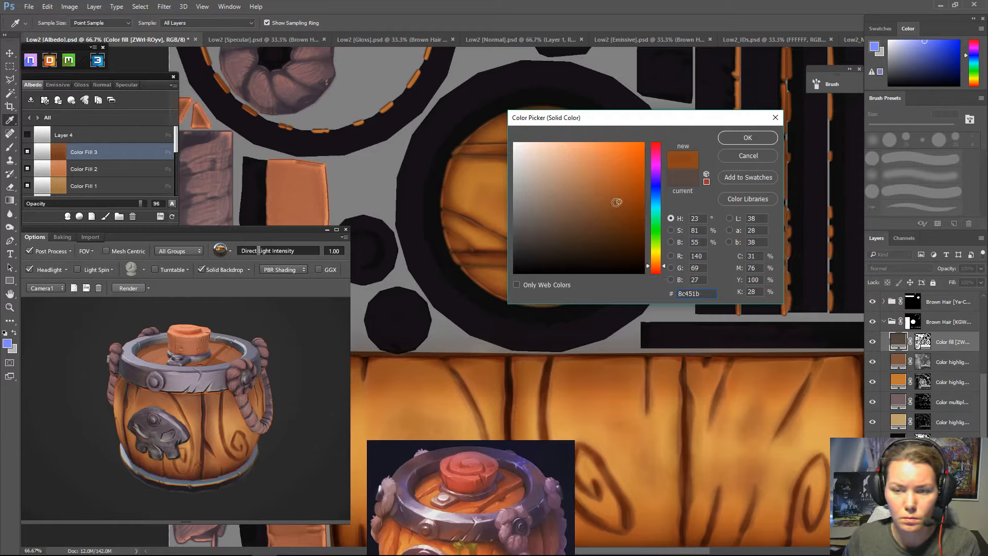
{"action": "left_click_drag", "start_coordinate": [618, 203], "coordinate": [605, 209]}
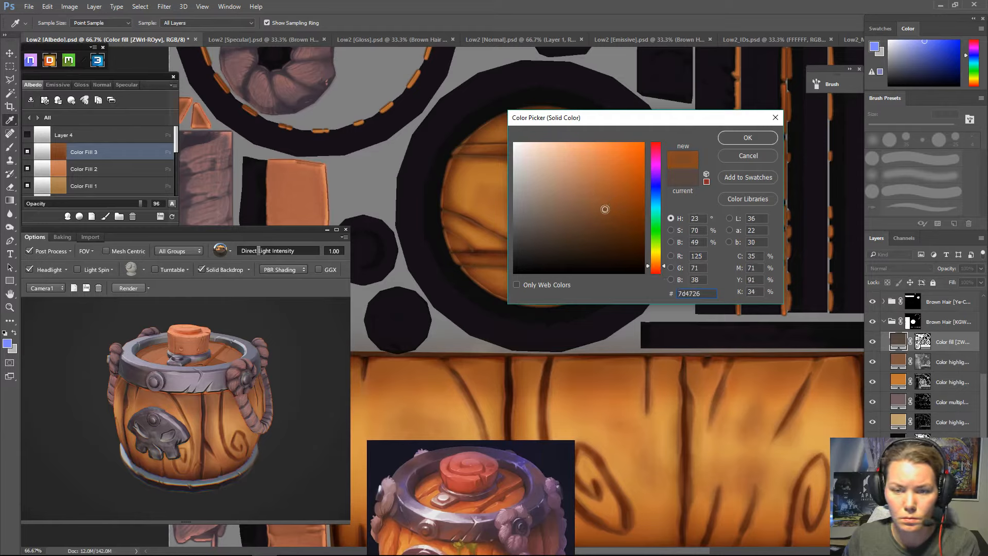
{"action": "left_click", "coordinate": [748, 137]}
- Compare the lid with and without the recolored fill layer, and leave that layer hidden
{"action": "left_click", "coordinate": [872, 342]}
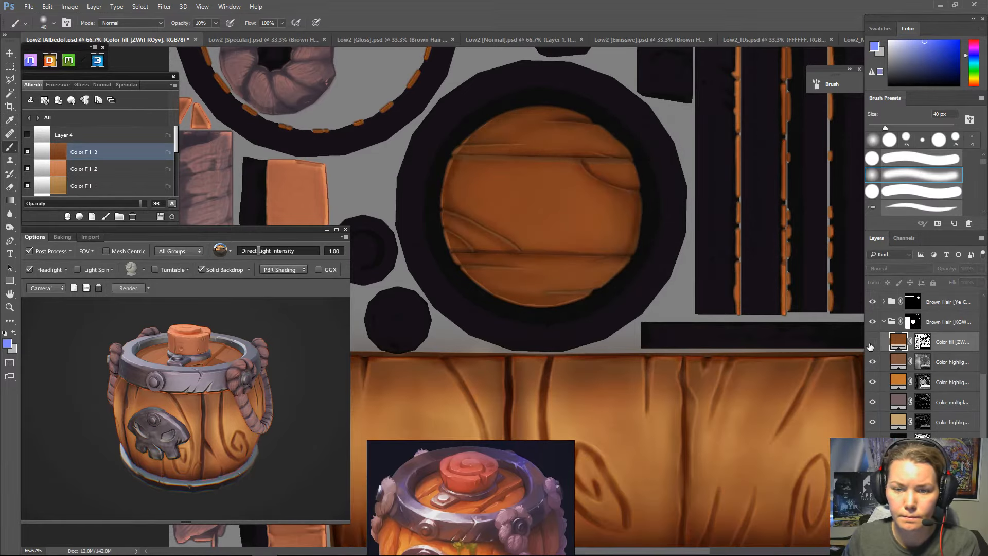
{"action": "left_click", "coordinate": [870, 344]}
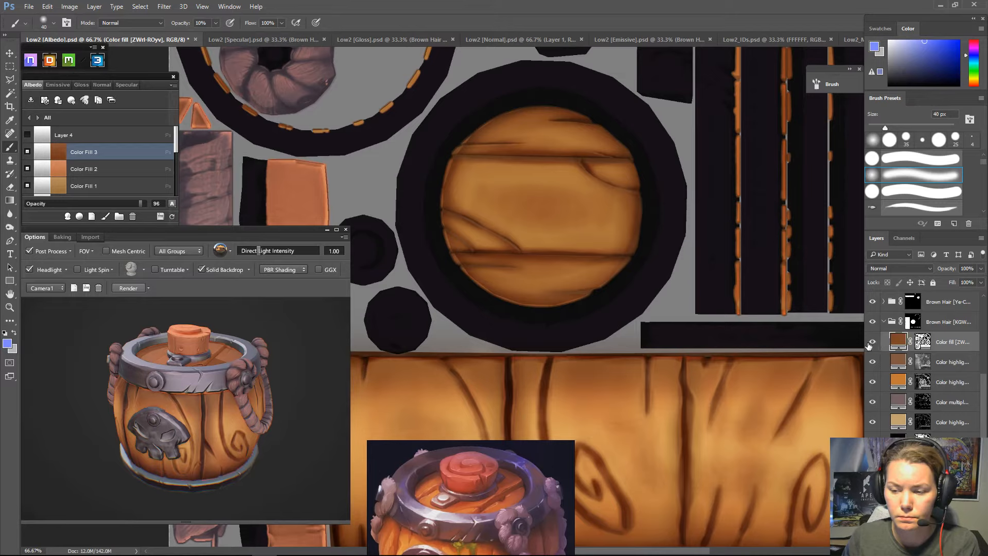
{"action": "left_click", "coordinate": [870, 344]}
- Toggle Layer 1 off and on to examine its effect on the barrel's wooden staves
{"action": "scroll", "coordinate": [868, 346], "scroll_direction": "up", "scroll_amount": 5}
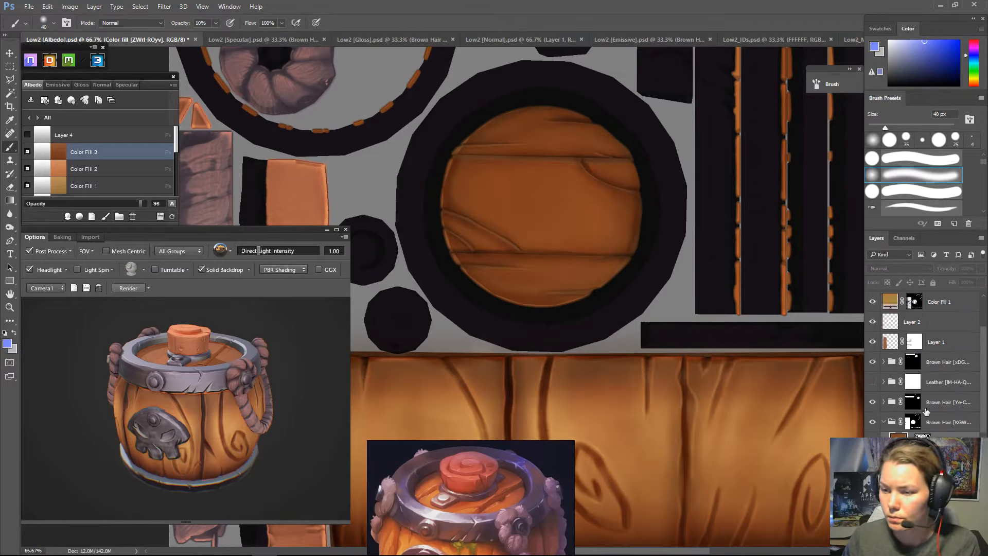
{"action": "left_click", "coordinate": [872, 400]}
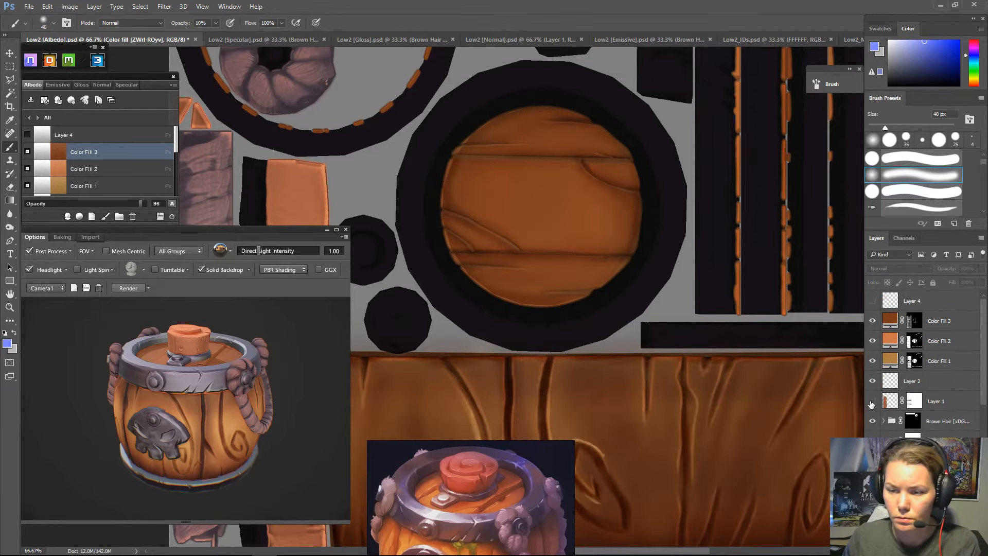
{"action": "left_click", "coordinate": [872, 401]}
{"action": "left_click", "coordinate": [914, 401]}
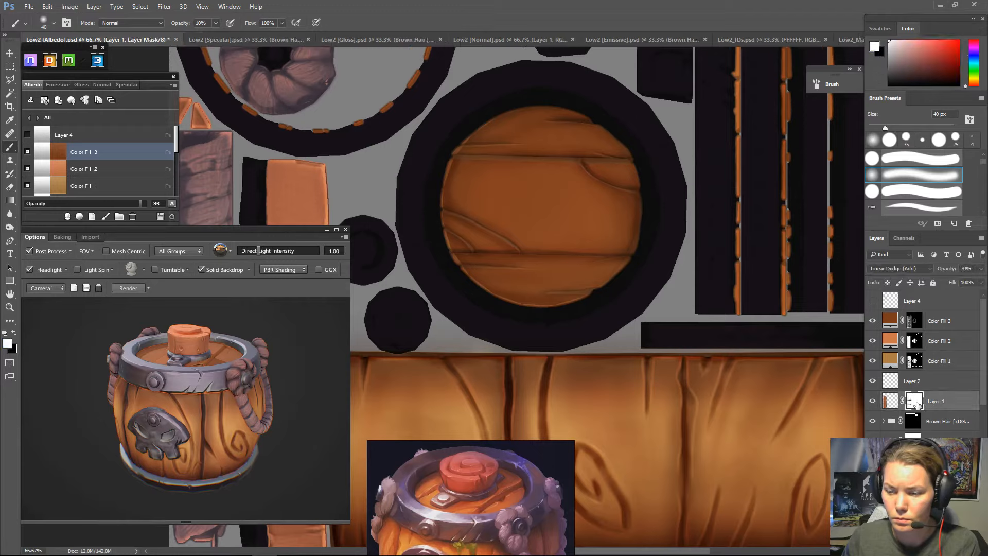
{"action": "left_click", "coordinate": [891, 401]}
{"action": "left_click", "coordinate": [869, 402]}
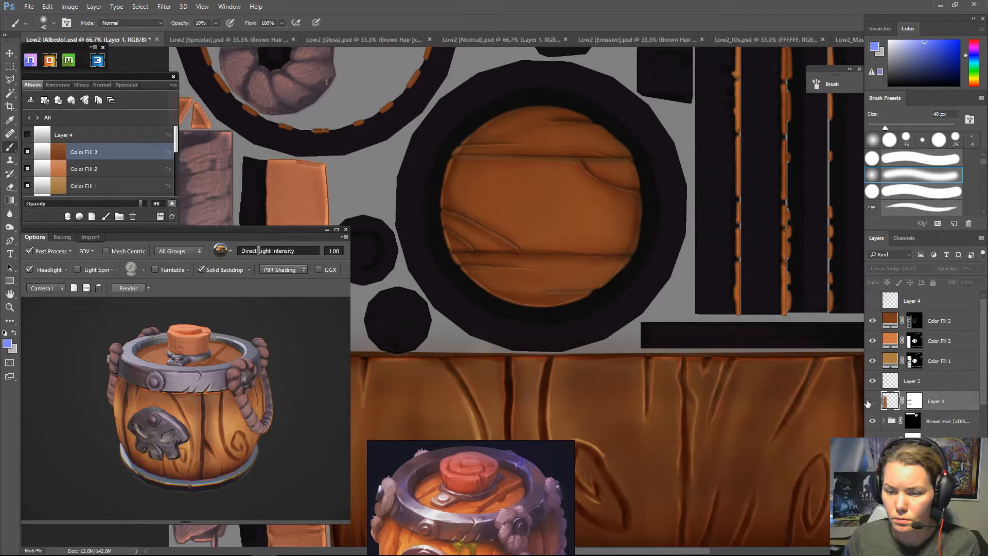
{"action": "left_click", "coordinate": [871, 401]}
- Add a layer above Layer 2 and brighten the lid's middle plank with orange sampled from the staves, using a 100 px brush at 10% opacity
{"action": "key", "text": "i"}
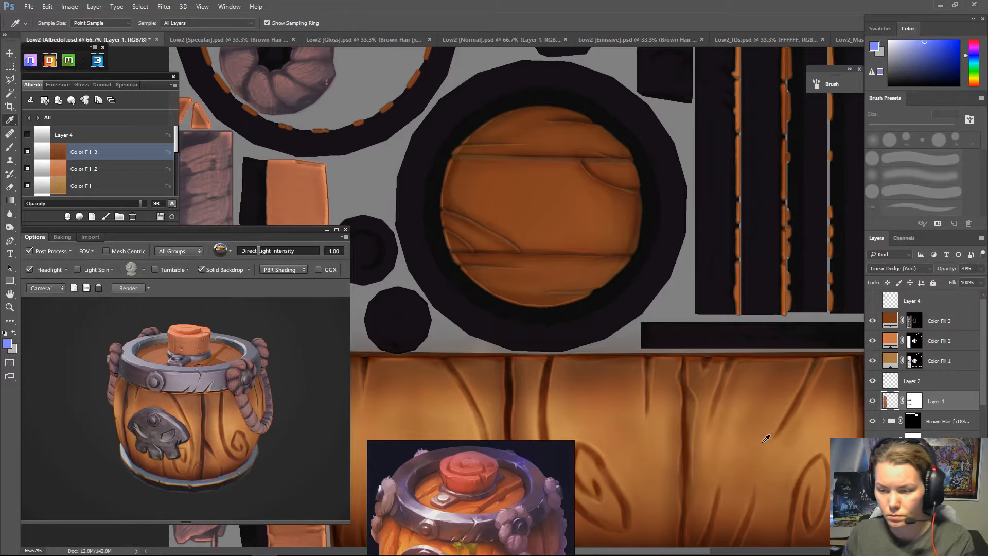
{"action": "left_click", "coordinate": [765, 440]}
{"action": "left_click", "coordinate": [942, 383]}
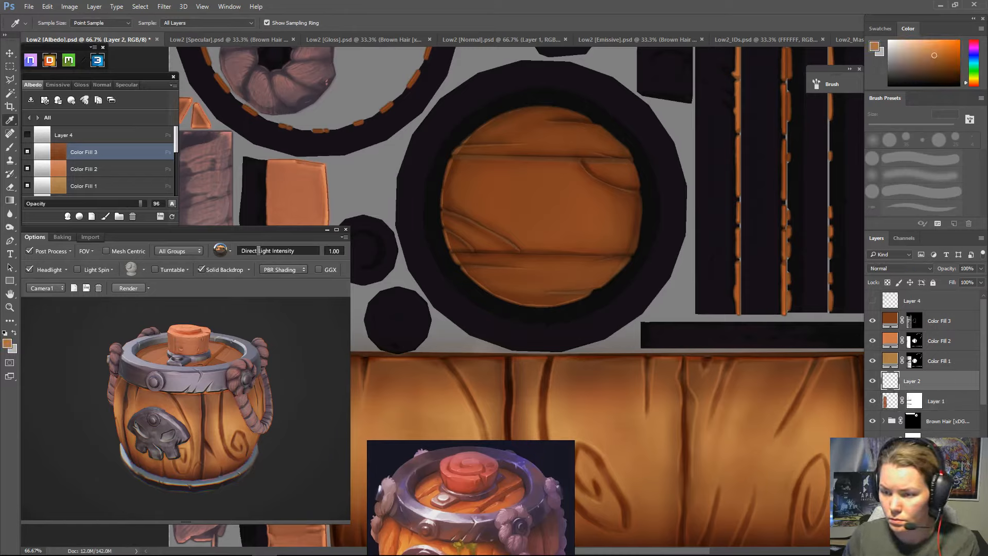
{"action": "key", "text": "ctrl+alt+shift+n"}
{"action": "key", "text": "b"}
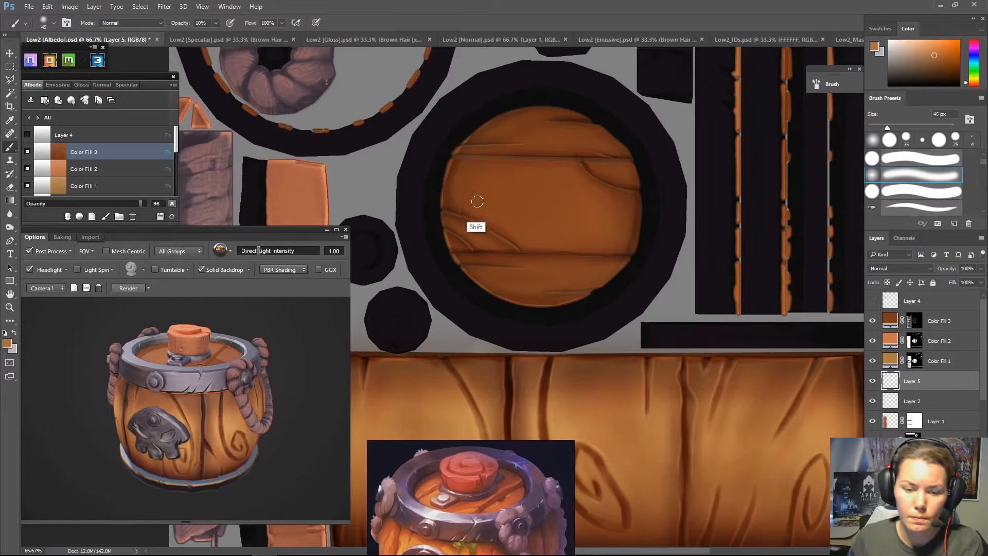
{"action": "key", "text": "bracketright"}
{"action": "key", "text": "bracketright"}
{"action": "key", "text": "bracketright"}
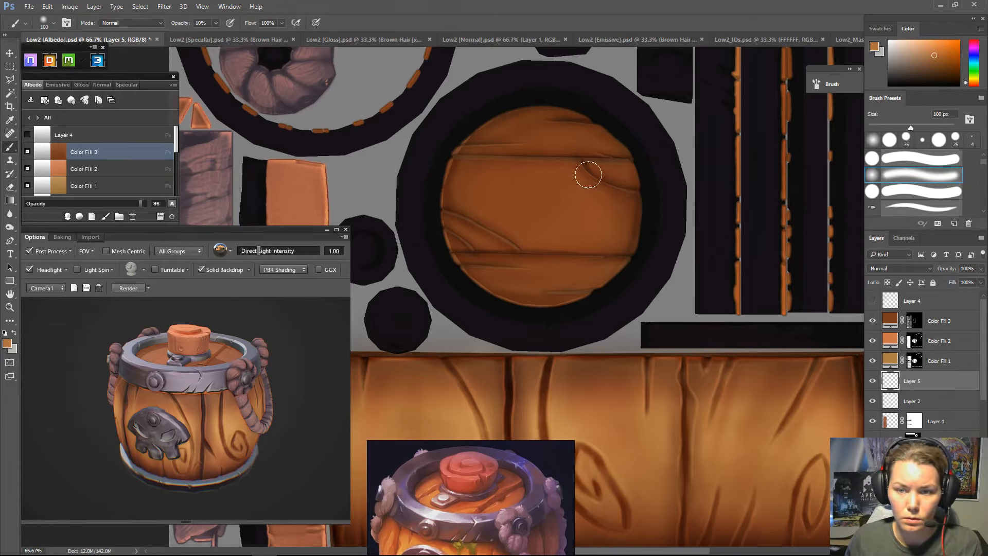
{"action": "mouse_move", "coordinate": [637, 178]}
{"action": "left_mouse_down"}
{"action": "mouse_move", "coordinate": [636, 210]}
{"action": "mouse_move", "coordinate": [532, 173]}
{"action": "mouse_move", "coordinate": [620, 223]}
{"action": "mouse_move", "coordinate": [448, 185]}
{"action": "mouse_move", "coordinate": [567, 190]}
{"action": "mouse_move", "coordinate": [473, 183]}
{"action": "mouse_move", "coordinate": [581, 234]}
{"action": "mouse_move", "coordinate": [607, 234]}
{"action": "left_mouse_up"}
- Brush the sampled orange over the lid's top and bottom planks at 10% opacity with brush sizes of 40 and 30 px
{"action": "key", "text": "bracketleft"}
{"action": "key", "text": "bracketleft"}
{"action": "key", "text": "bracketleft"}
{"action": "key", "text": "bracketleft"}
{"action": "key", "text": "bracketleft"}
{"action": "key", "text": "bracketleft"}
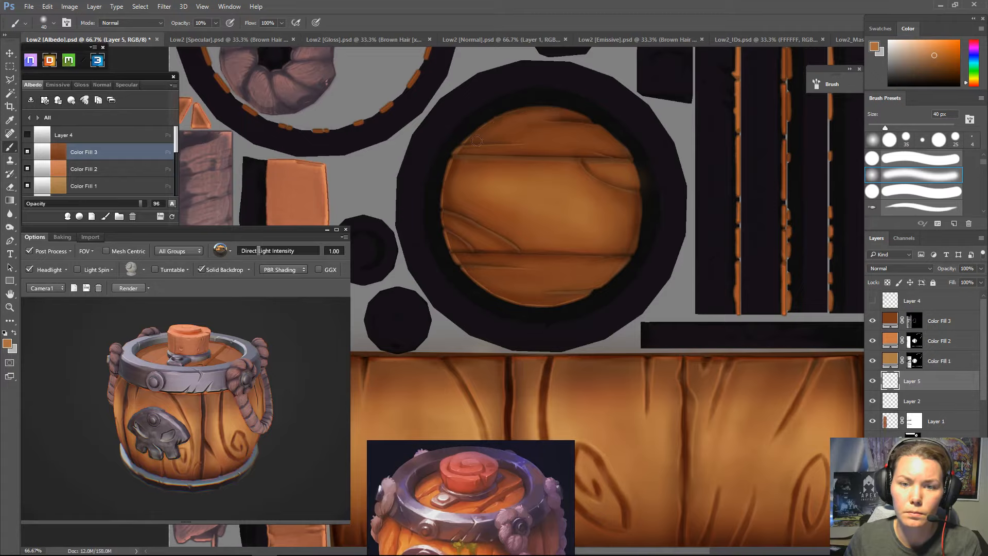
{"action": "mouse_move", "coordinate": [541, 115]}
{"action": "left_mouse_down"}
{"action": "mouse_move", "coordinate": [571, 117]}
{"action": "mouse_move", "coordinate": [533, 134]}
{"action": "mouse_move", "coordinate": [497, 132]}
{"action": "mouse_move", "coordinate": [576, 138]}
{"action": "mouse_move", "coordinate": [490, 136]}
{"action": "mouse_move", "coordinate": [599, 138]}
{"action": "mouse_move", "coordinate": [565, 154]}
{"action": "mouse_move", "coordinate": [580, 153]}
{"action": "mouse_move", "coordinate": [522, 148]}
{"action": "mouse_move", "coordinate": [585, 143]}
{"action": "left_mouse_up"}
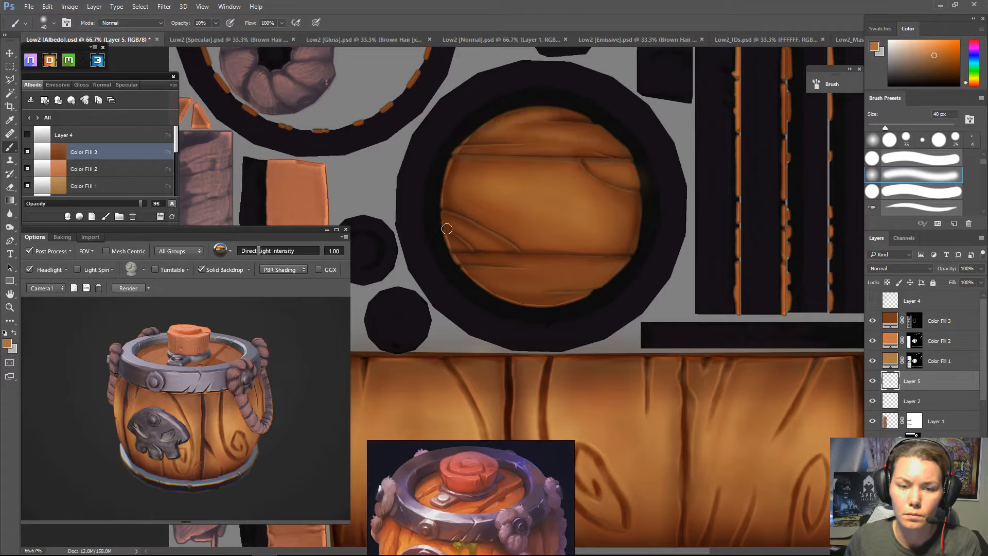
{"action": "key", "text": "bracketleft"}
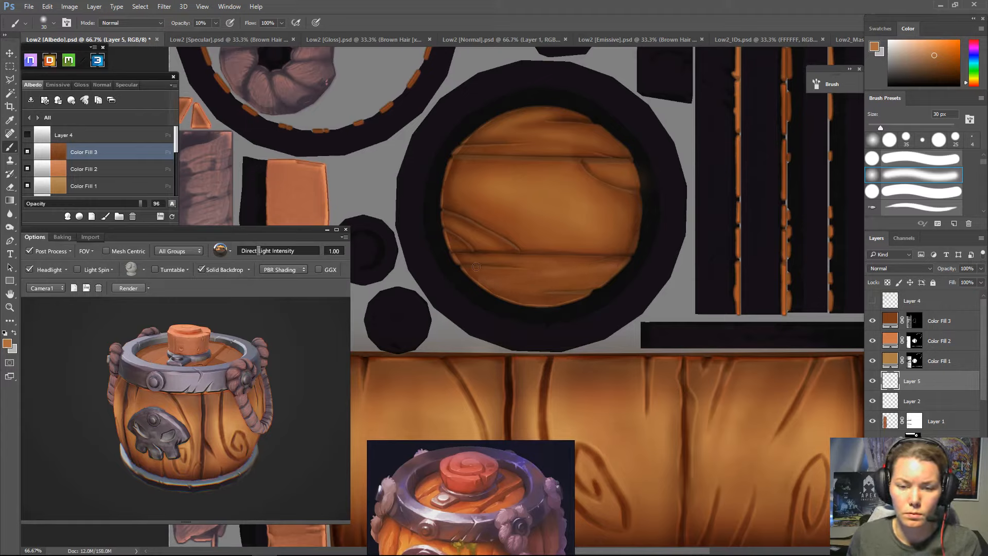
- Shade the lid's bottom plank with a darker brown sampled from it, using a 30 px brush at 10% opacity
{"action": "left_click", "coordinate": [577, 268], "text": "alt"}
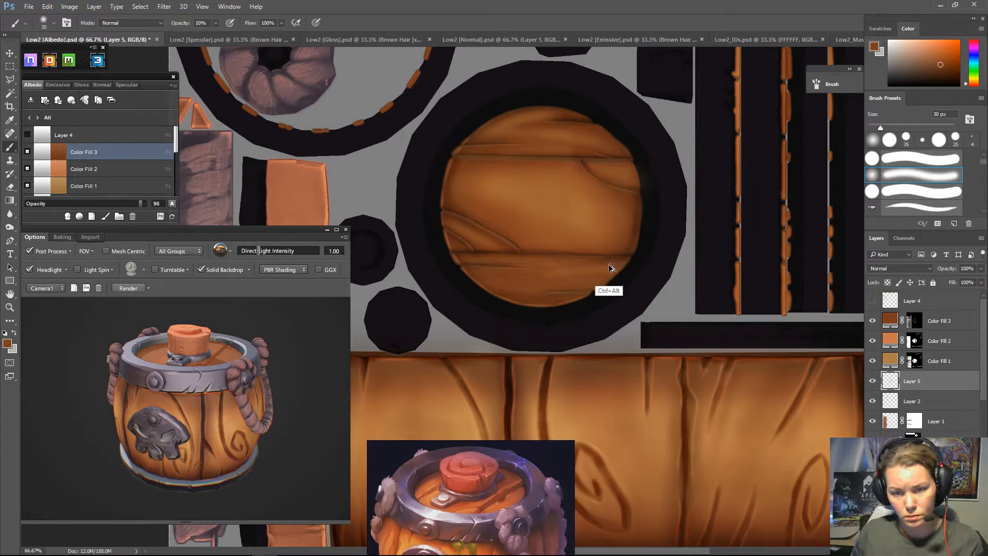
{"action": "key", "text": "ctrl+alt+z"}
{"action": "key", "text": "bracketright"}
{"action": "key", "text": "bracketright"}
{"action": "key", "text": "bracketright"}
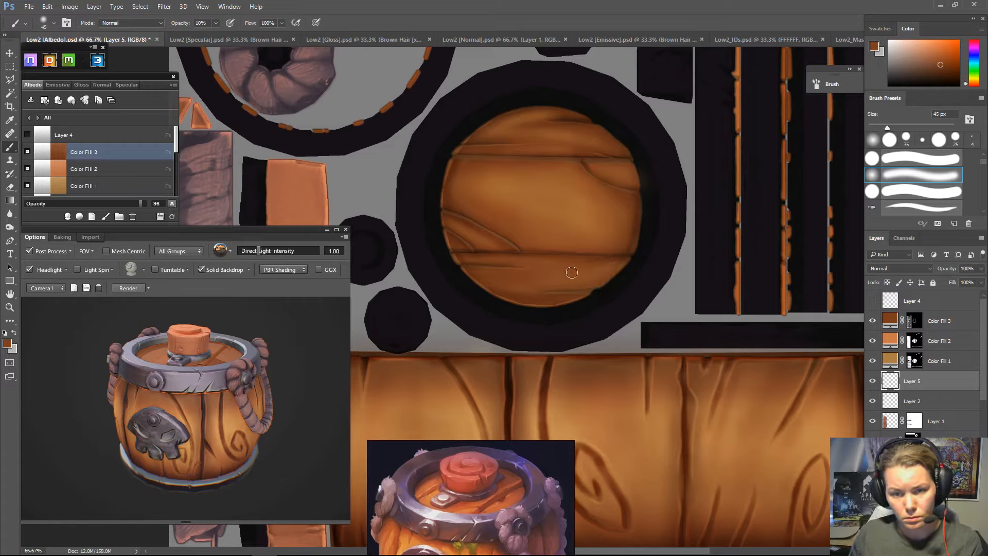
{"action": "key", "text": "bracketleft"}
{"action": "key", "text": "bracketleft"}
{"action": "key", "text": "bracketleft"}
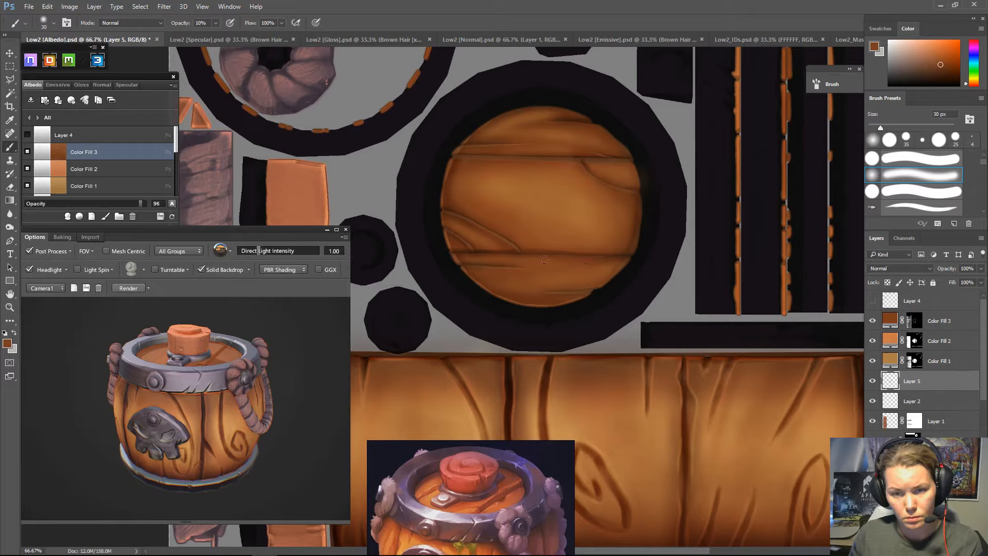
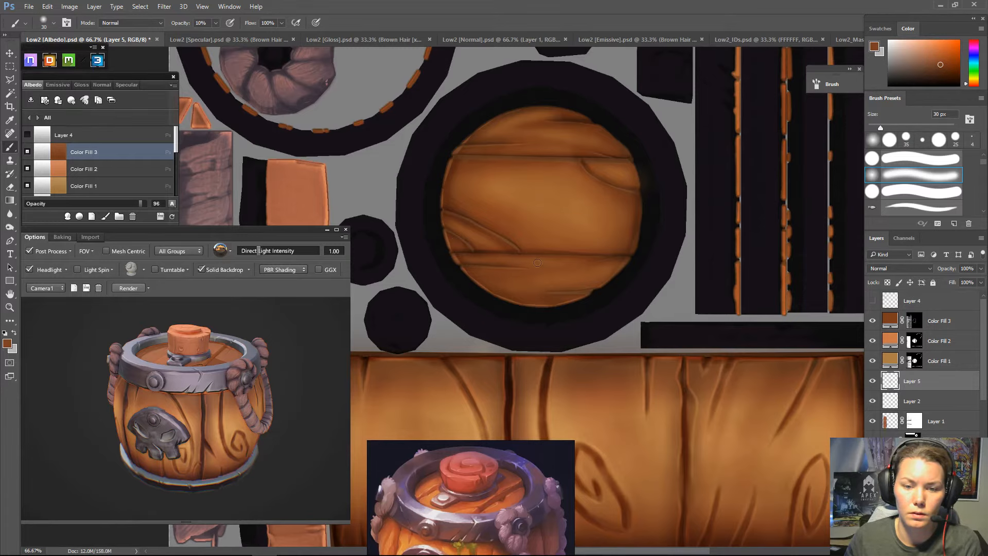
- Pick a slightly lighter orange-brown and brush it over the lid's planks at 10% opacity with brush sizes of 70 and 40 px
{"action": "key", "text": "ctrl+minus"}
{"action": "key", "text": "ctrl+minus"}
{"action": "key", "text": "ctrl+minus"}
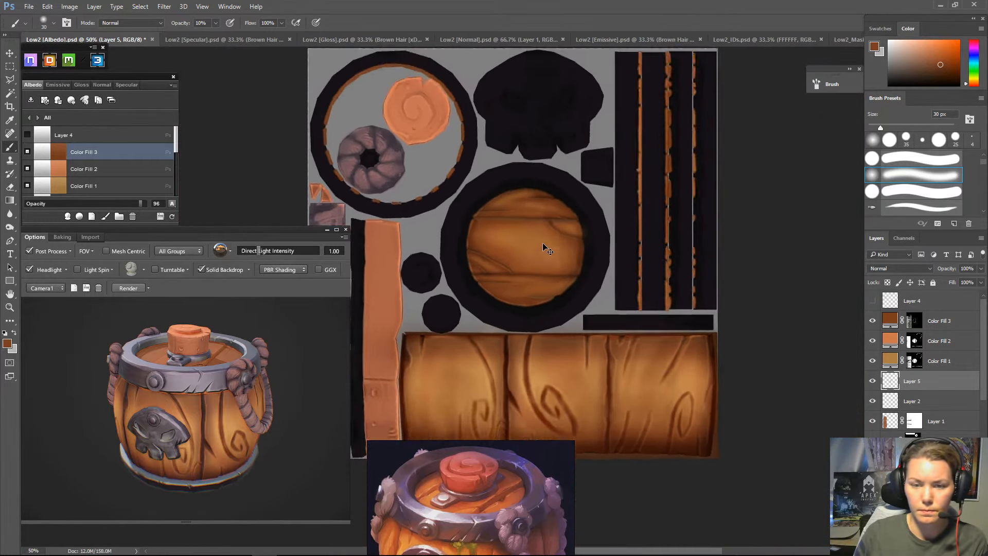
{"action": "key", "text": "ctrl+plus"}
{"action": "key", "text": "ctrl+plus"}
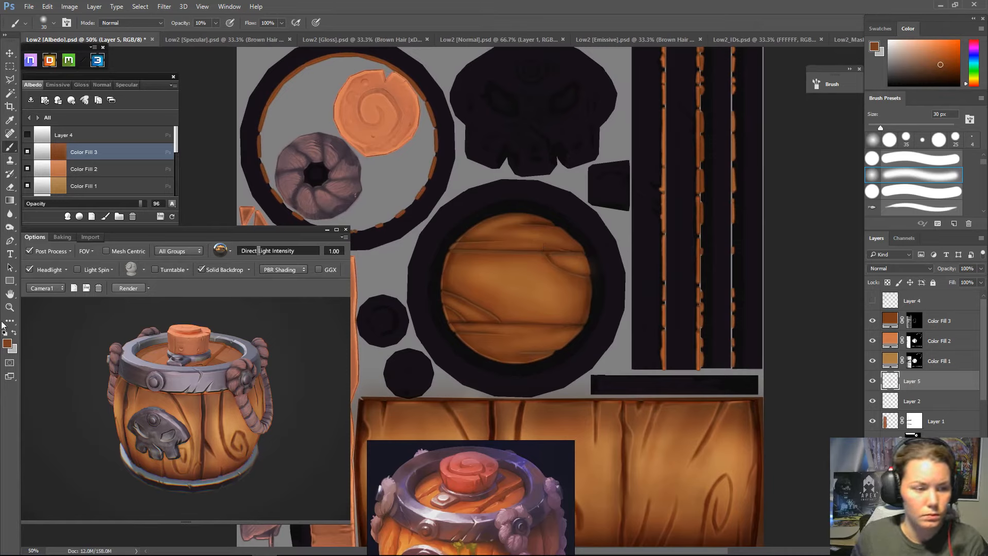
{"action": "left_click", "coordinate": [7, 344]}
{"action": "left_click_drag", "start_coordinate": [621, 204], "coordinate": [605, 197]}
{"action": "left_click", "coordinate": [745, 138]}
{"action": "key", "text": "b"}
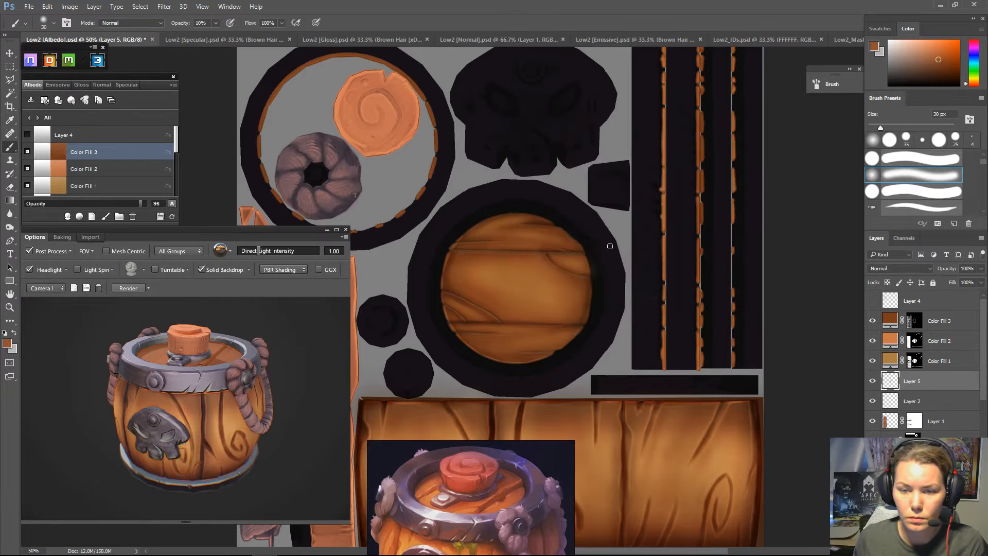
{"action": "key", "text": "bracketright"}
{"action": "key", "text": "bracketright"}
{"action": "key", "text": "bracketright"}
{"action": "key", "text": "bracketright"}
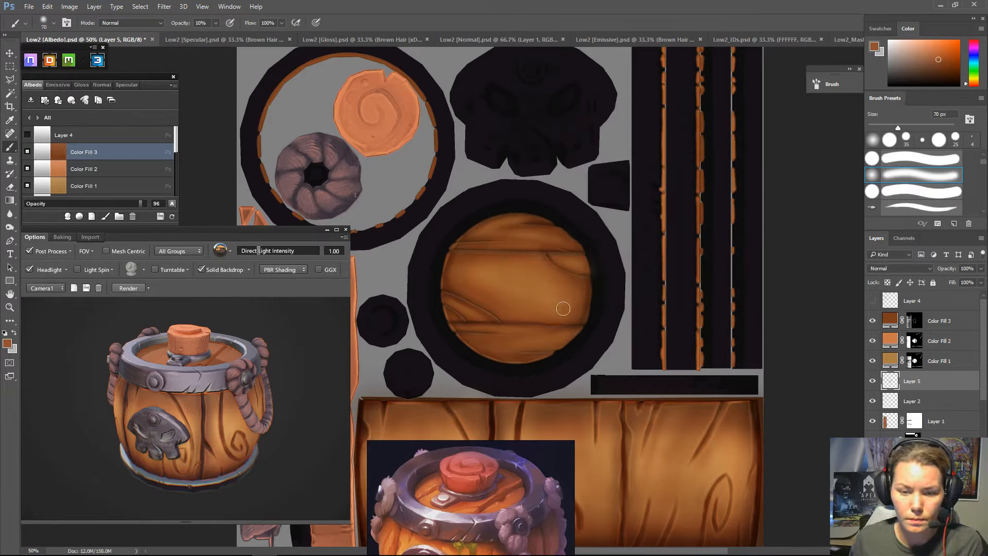
{"action": "key", "text": "bracketleft"}
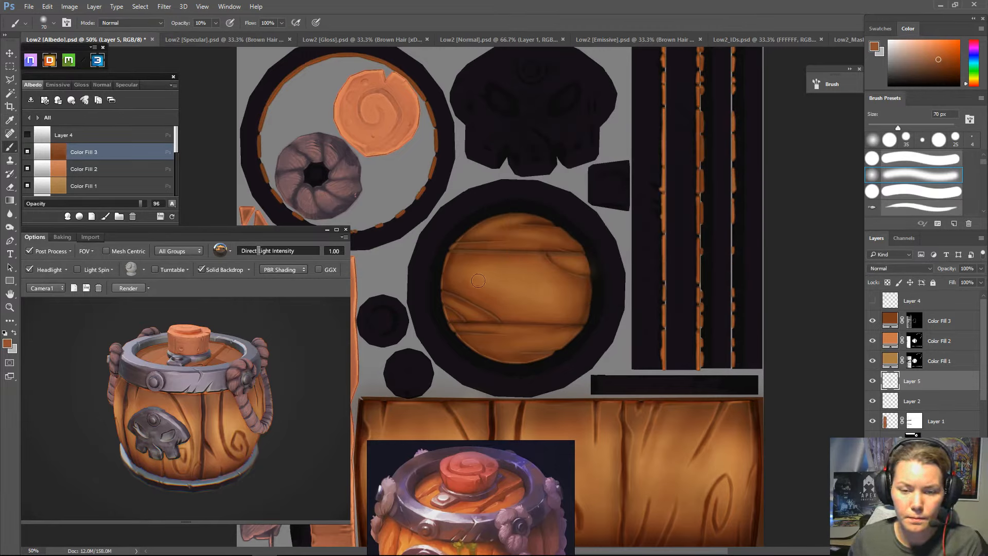
{"action": "key", "text": "bracketleft"}
{"action": "key", "text": "bracketleft"}
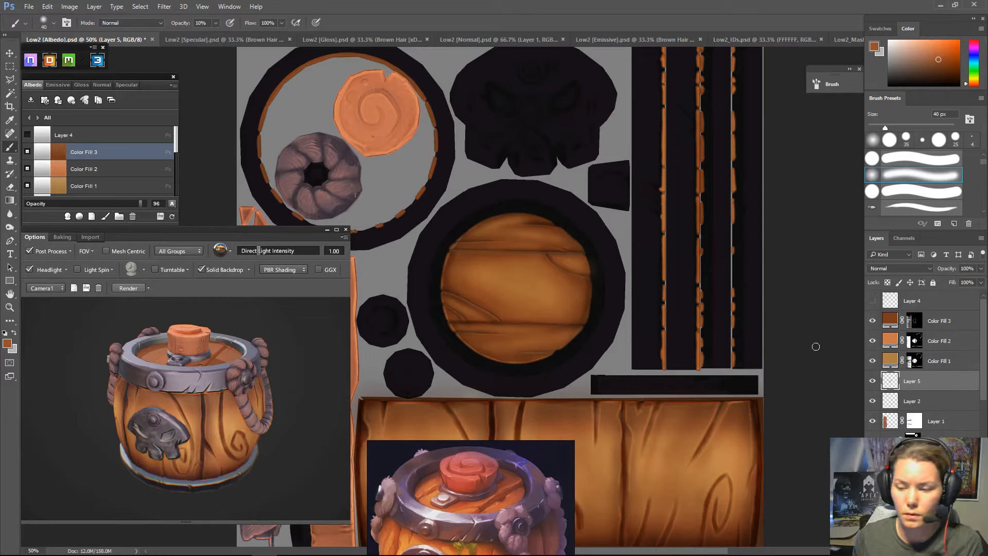
- Compare the lid with and without Layer 5, and refresh the 3D preview to inspect the barrel from another side
{"action": "left_click", "coordinate": [872, 381]}
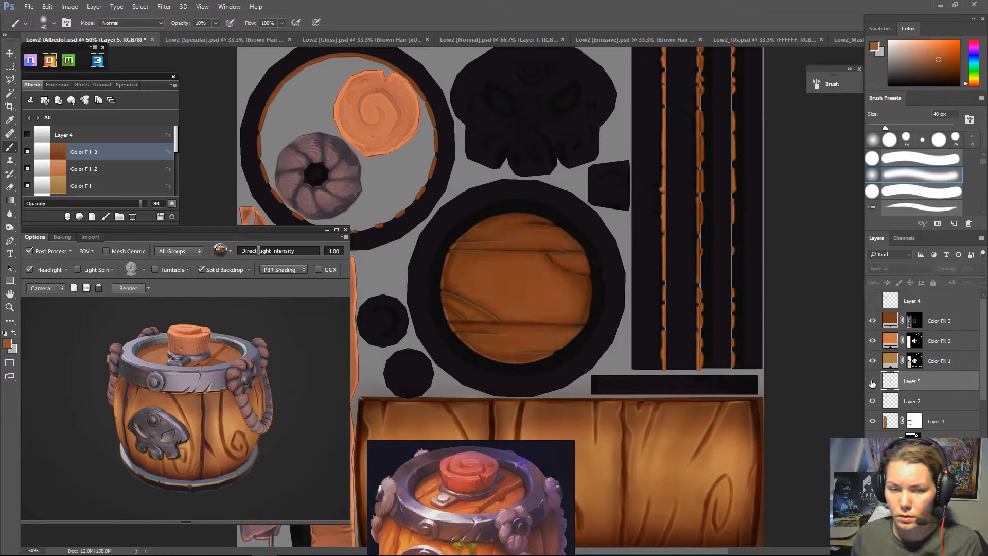
{"action": "left_click", "coordinate": [872, 383]}
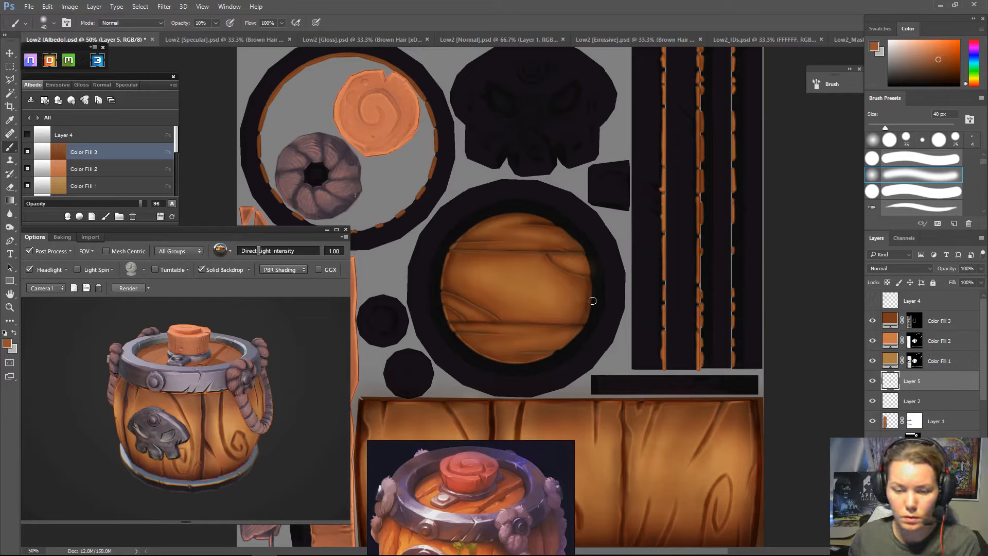
{"action": "left_click", "coordinate": [171, 216]}
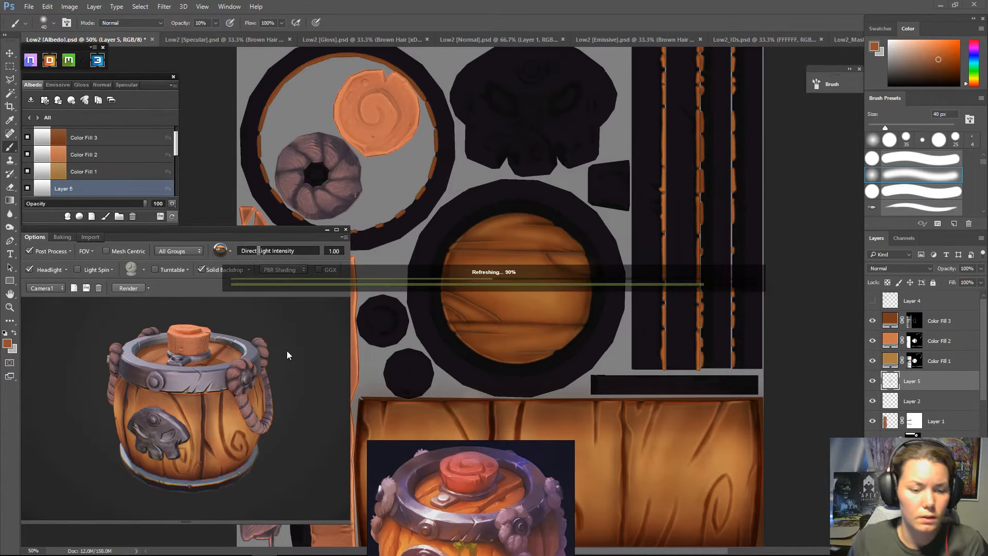
{"action": "key", "text": "i"}
{"action": "left_click_drag", "start_coordinate": [292, 359], "coordinate": [277, 376]}
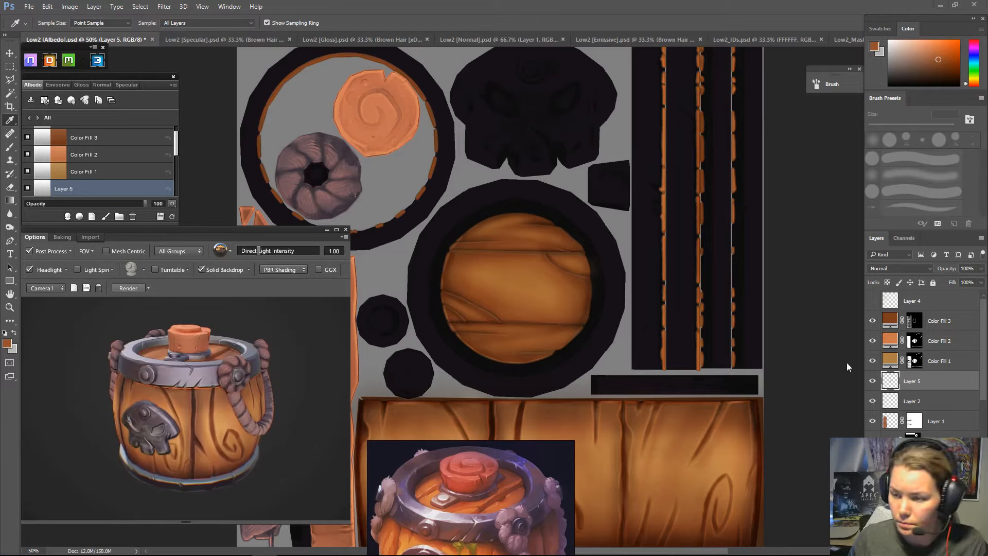
- Toggle Color Fill 3 off and on to examine its darkening of the barrel's wood
{"action": "left_click", "coordinate": [945, 320]}
{"action": "left_click", "coordinate": [872, 321]}
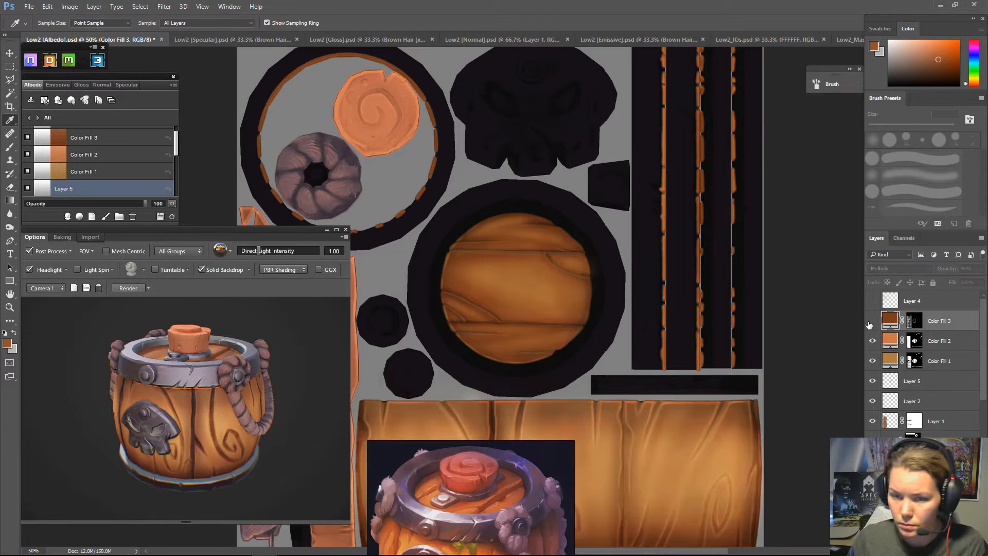
{"action": "left_click", "coordinate": [871, 322]}
{"action": "left_click", "coordinate": [871, 321]}
{"action": "left_click", "coordinate": [871, 322]}
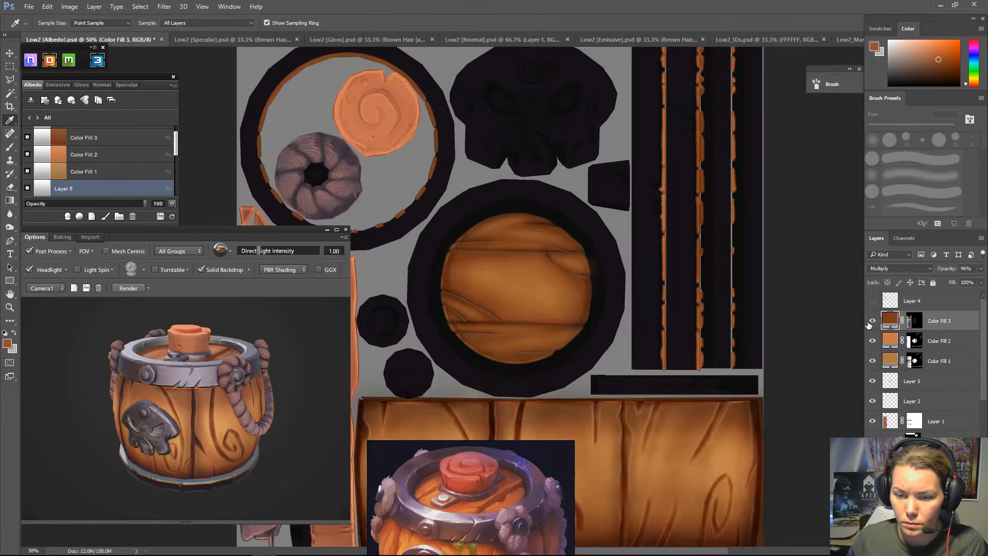
- Paint white on Color Fill 3's mask to deepen the lid's wood details, using brush sizes of 35 and 70 px at 10% opacity
{"action": "left_click", "coordinate": [914, 322]}
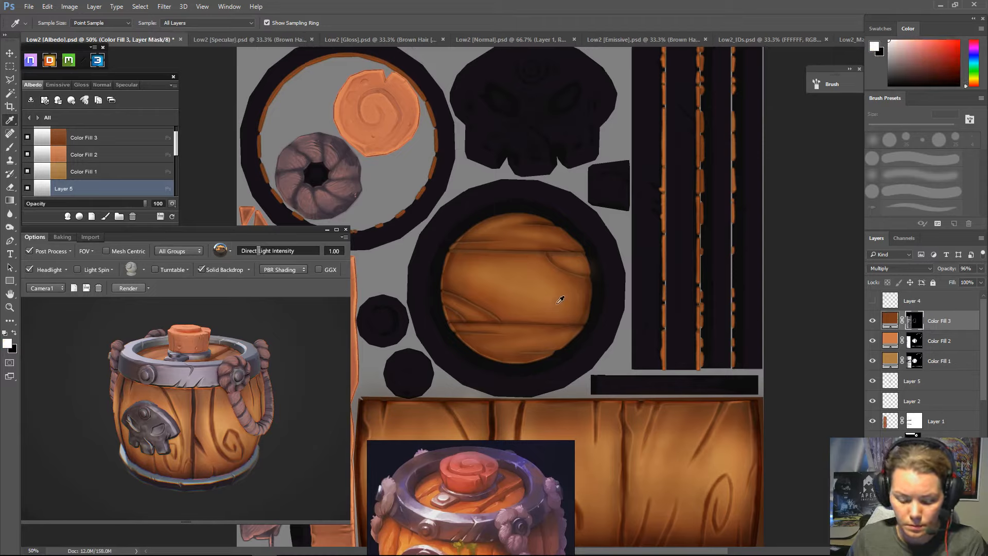
{"action": "key", "text": "b"}
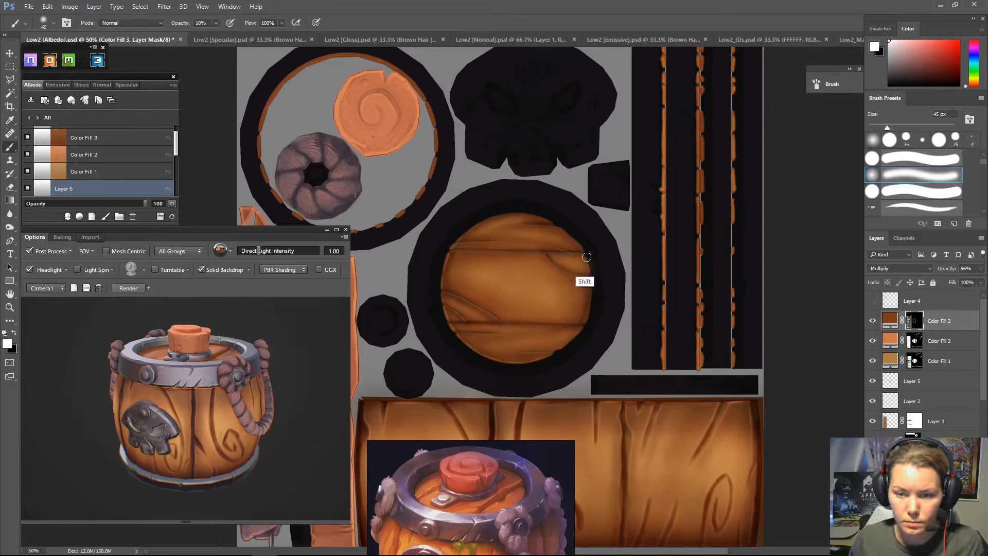
{"action": "key", "text": "["}
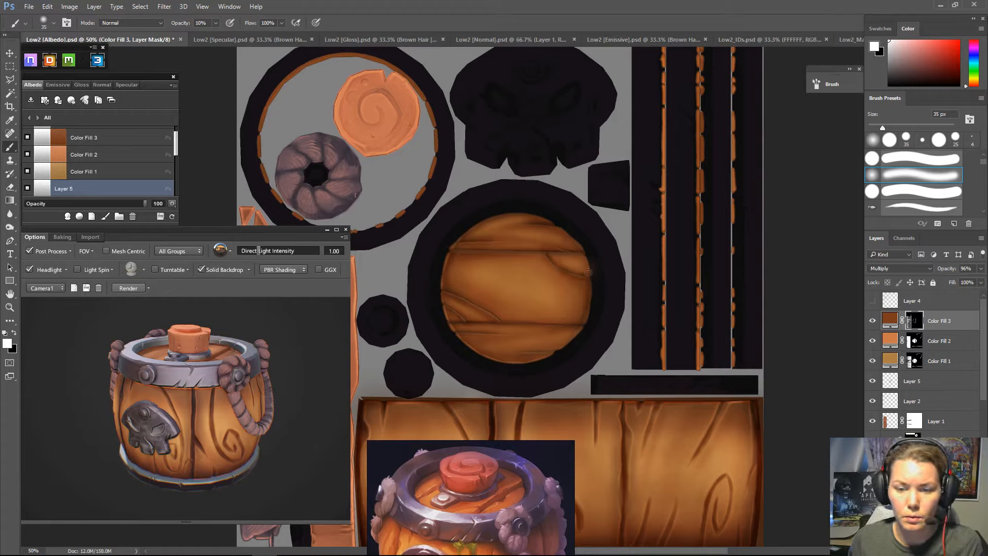
{"action": "key", "text": "]"}
{"action": "key", "text": "]"}
{"action": "key", "text": "]"}
{"action": "key", "text": "]"}
{"action": "key", "text": "]"}
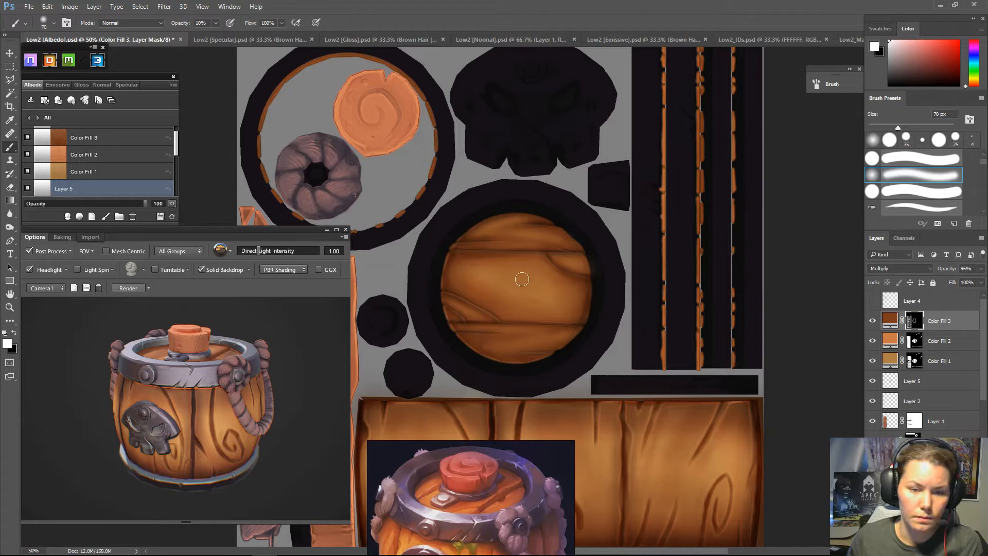
- Darken the lid's centre lightly with a soft 300 px dab at 10% opacity on Color Fill 3's mask, checking the model from above
{"action": "key", "text": "shift"}
{"action": "key", "text": "]"}
{"action": "key", "text": "]"}
{"action": "key", "text": "]"}
{"action": "key", "text": "]"}
{"action": "key", "text": "]"}
{"action": "key", "text": "]"}
{"action": "key", "text": "]"}
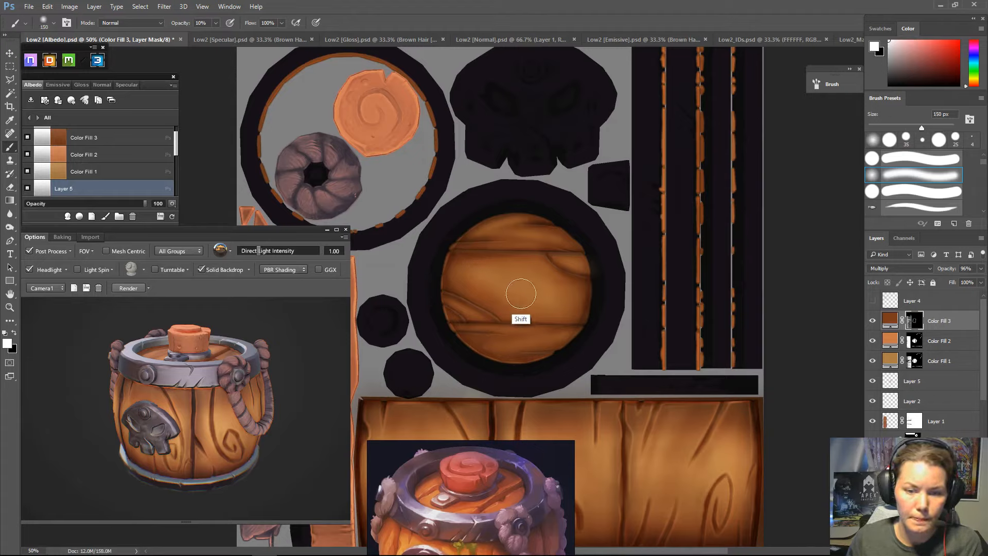
{"action": "key", "text": "]"}
{"action": "key", "text": "]"}
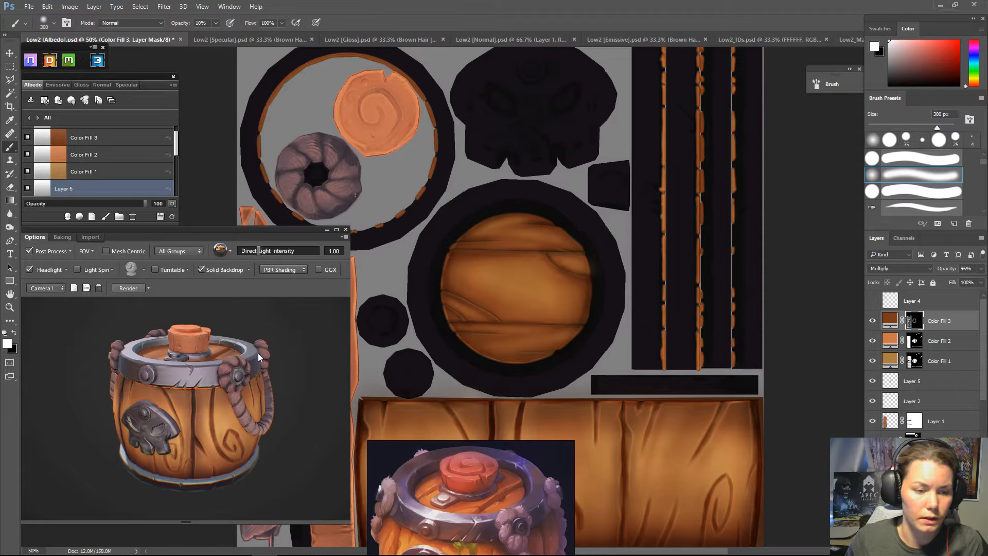
{"action": "left_click_drag", "start_coordinate": [257, 353], "coordinate": [229, 465]}
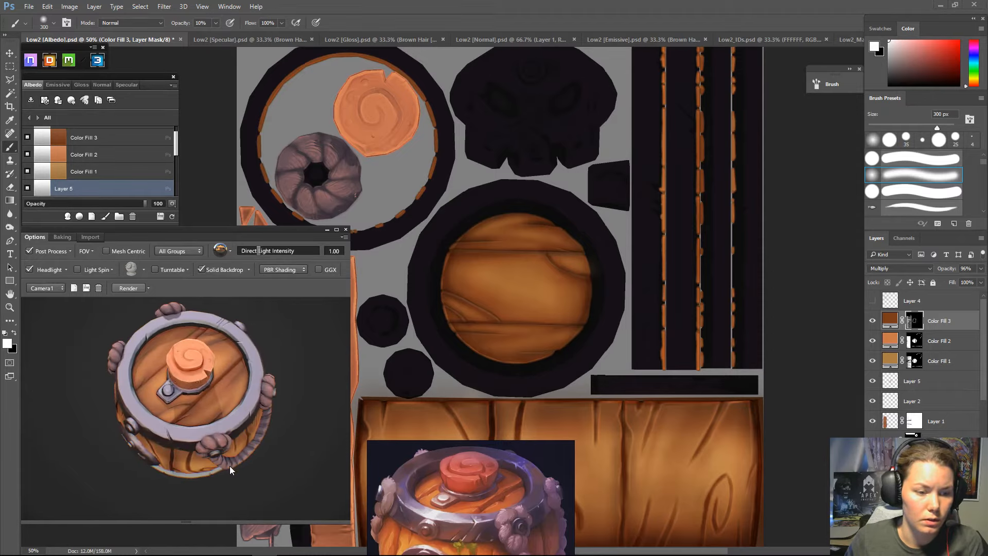
{"action": "left_click", "coordinate": [515, 287]}
- Try a hard 250 px dab at 100% opacity at the lid's centre, inspect it on the refreshed 3D model, and undo it
{"action": "left_click", "coordinate": [921, 190]}
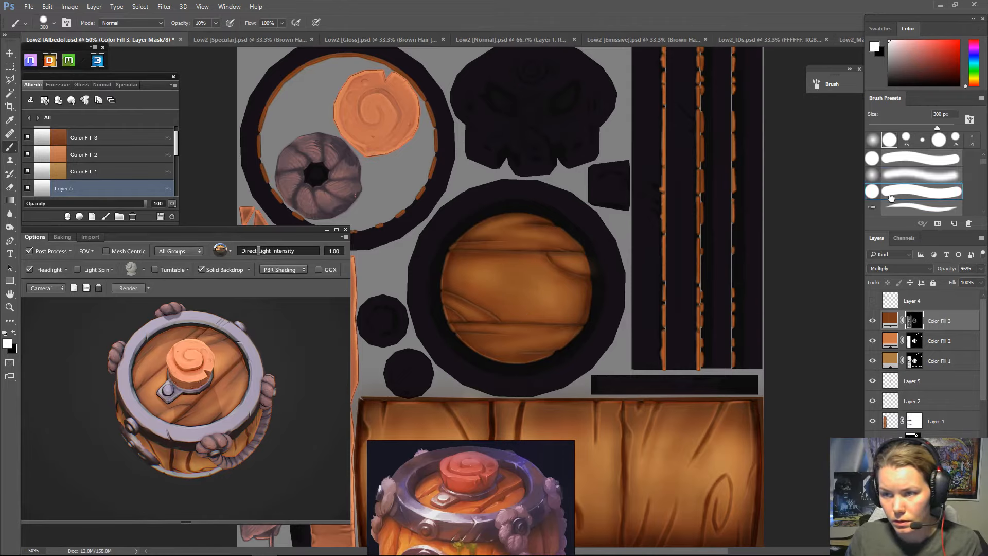
{"action": "key", "text": "0"}
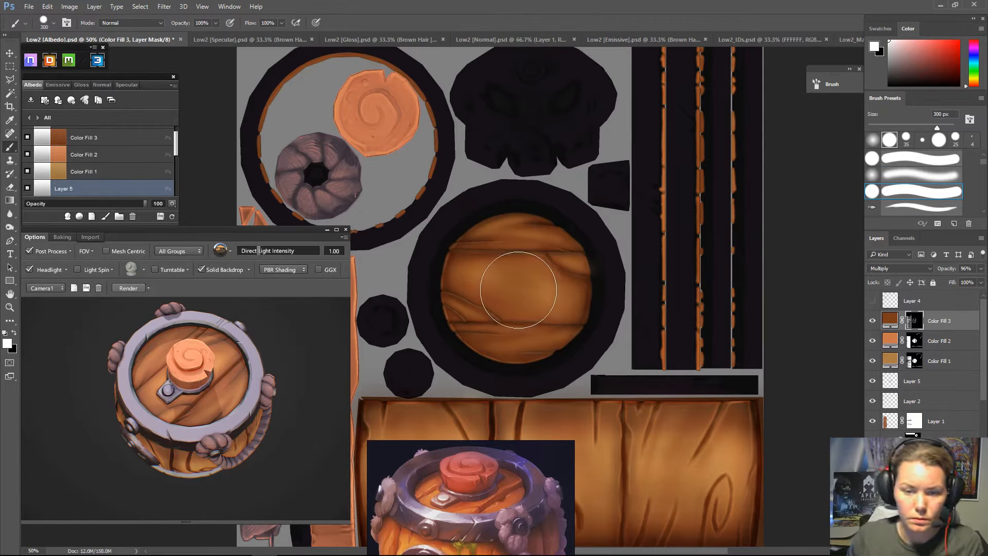
{"action": "key", "text": "bracketleft"}
{"action": "left_click", "coordinate": [516, 286]}
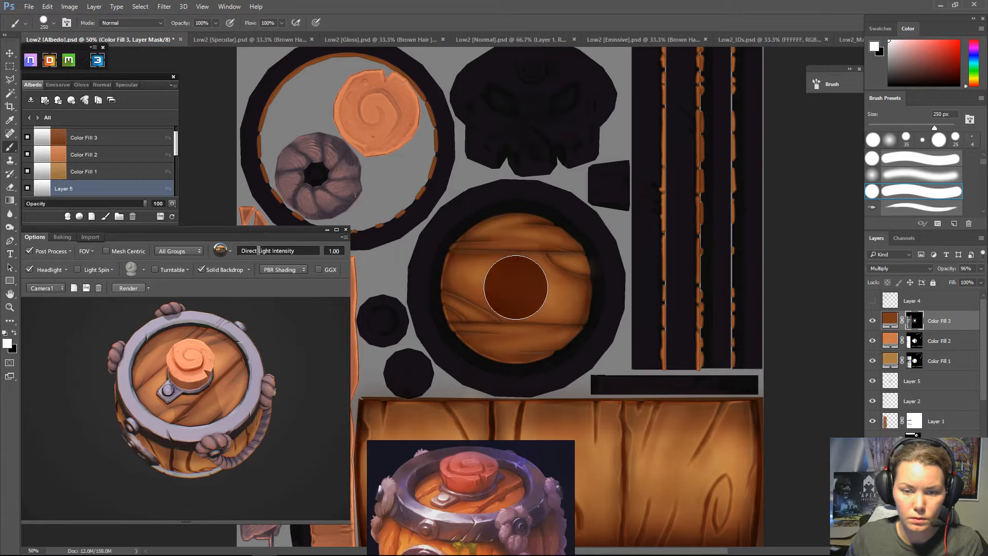
{"action": "left_click", "coordinate": [172, 216]}
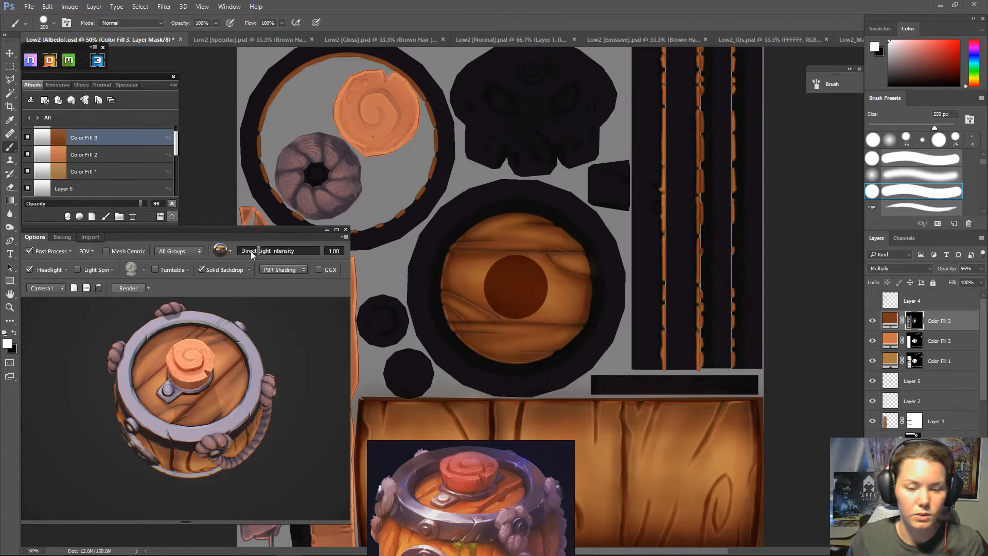
{"action": "key", "text": "i"}
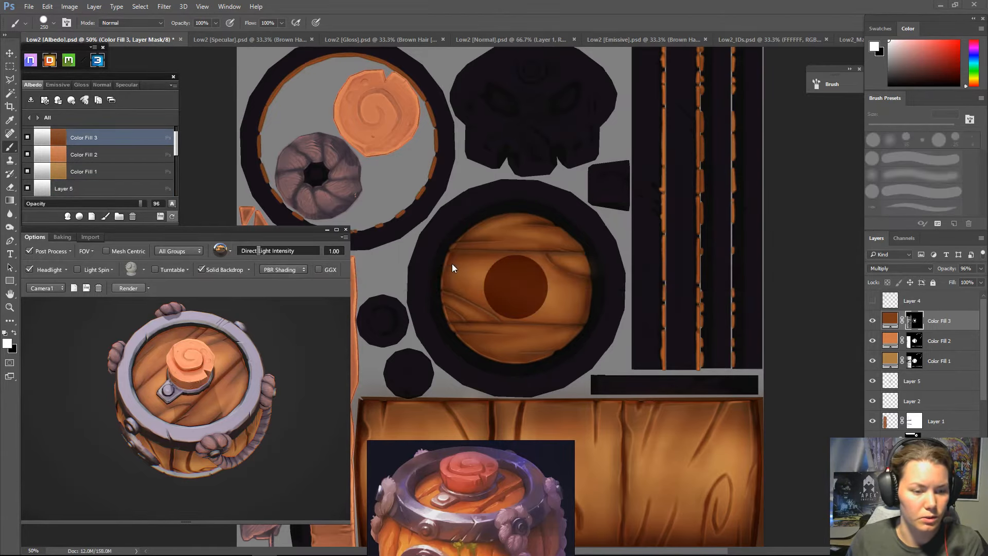
{"action": "mouse_move", "coordinate": [313, 340]}
{"action": "left_mouse_down"}
{"action": "mouse_move", "coordinate": [276, 479]}
{"action": "mouse_move", "coordinate": [206, 357]}
{"action": "mouse_move", "coordinate": [247, 363]}
{"action": "left_mouse_up"}
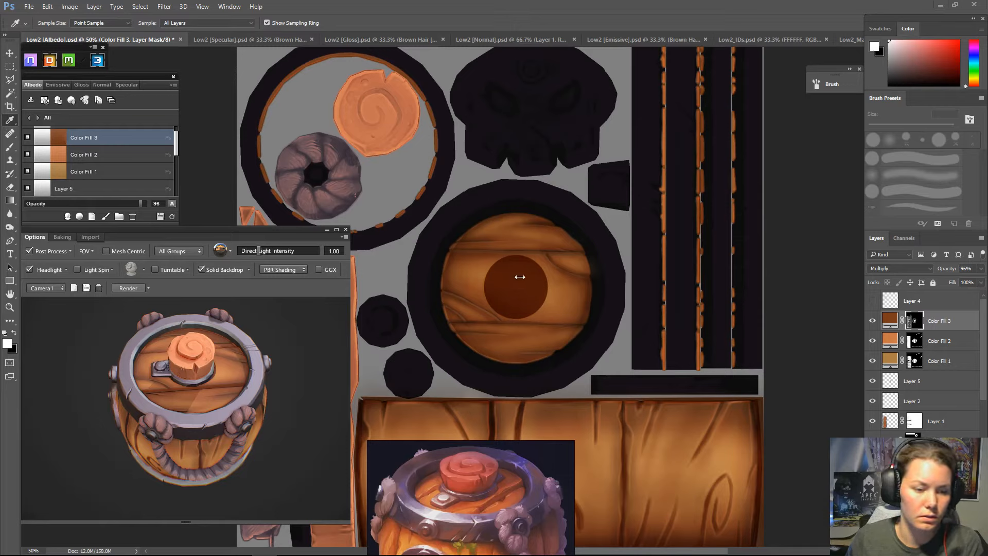
{"action": "left_click_drag", "start_coordinate": [278, 370], "coordinate": [307, 407]}
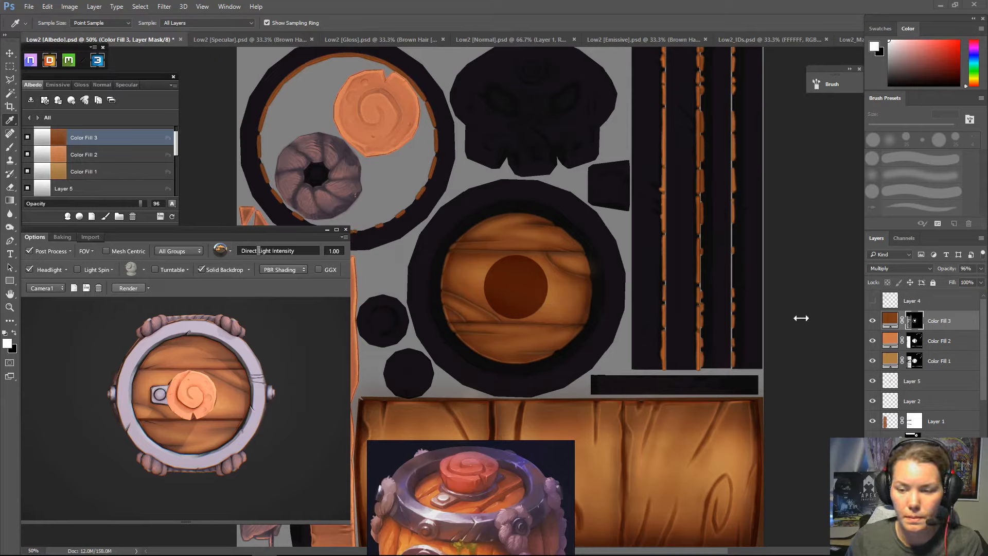
{"action": "key", "text": "ctrl+z"}
- Darken the lid's centre with three soft 300 px dabs at 40% opacity on Color Fill 3's mask, and inspect the refreshed 3D preview
{"action": "key", "text": "b"}
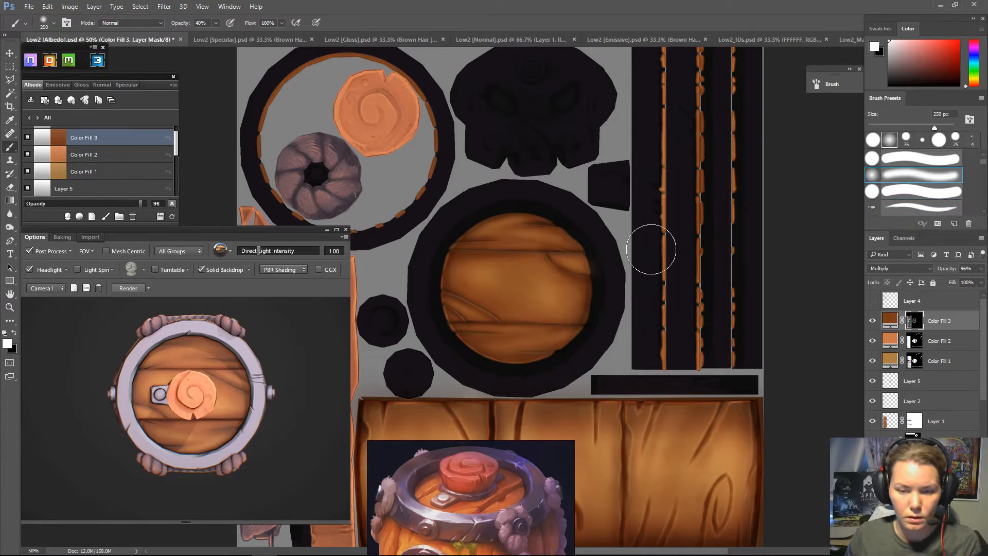
{"action": "key", "text": "bracketright"}
{"action": "key", "text": "4"}
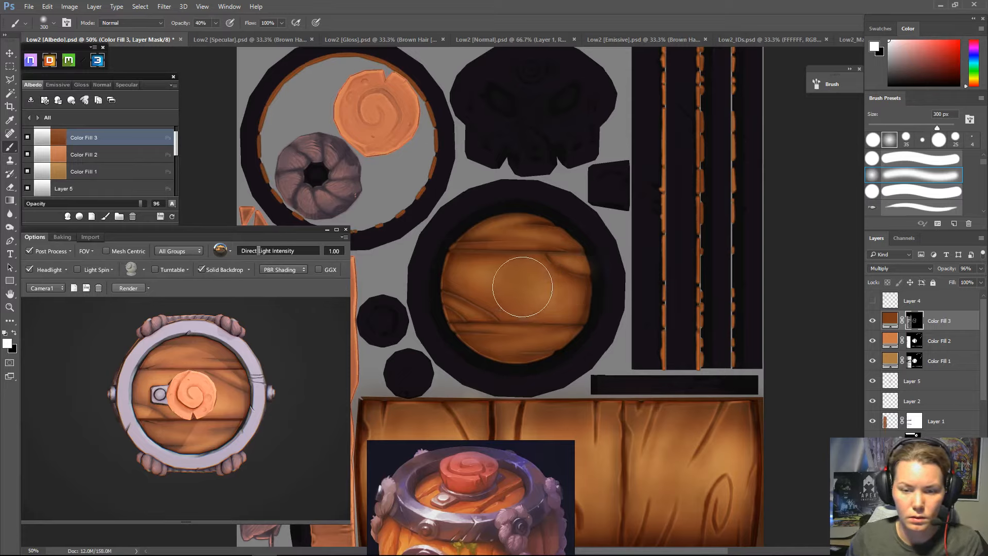
{"action": "left_click", "coordinate": [521, 289]}
{"action": "left_click", "coordinate": [522, 287]}
{"action": "left_click", "coordinate": [521, 287]}
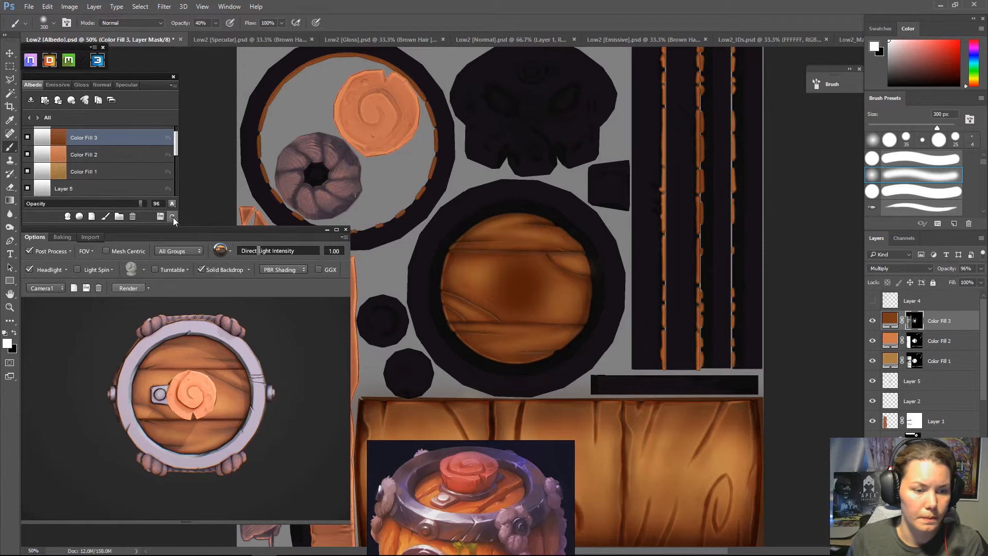
{"action": "key", "text": "i"}
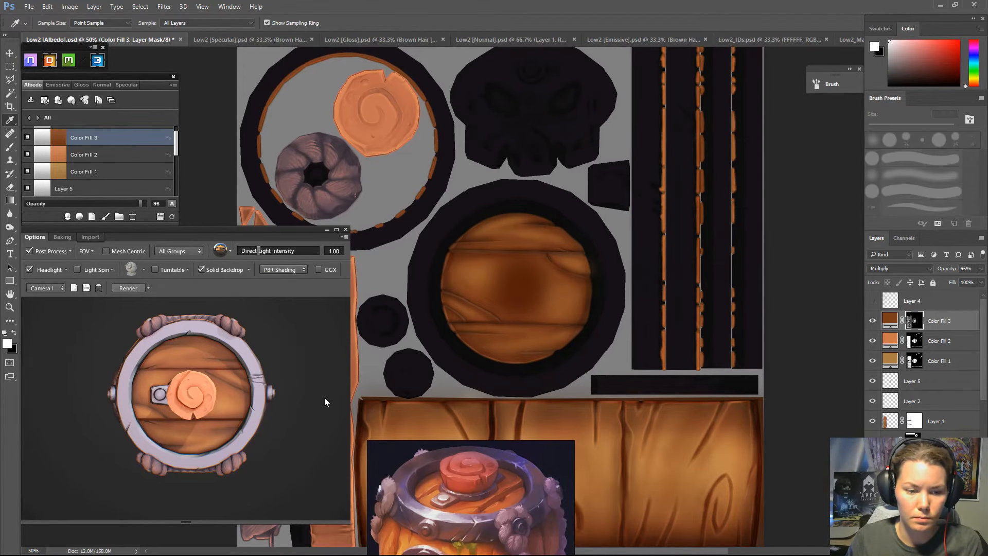
{"action": "left_click_drag", "start_coordinate": [302, 451], "coordinate": [146, 369]}
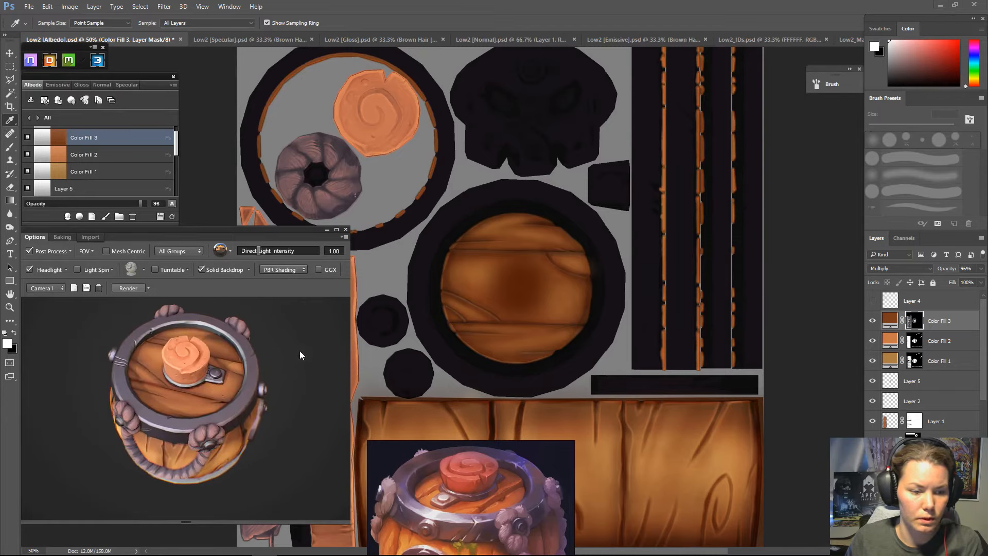
- Refresh the 3D preview and inspect the dark shading around the cork on the lid from several angles
{"action": "left_click_drag", "start_coordinate": [300, 356], "coordinate": [291, 329]}
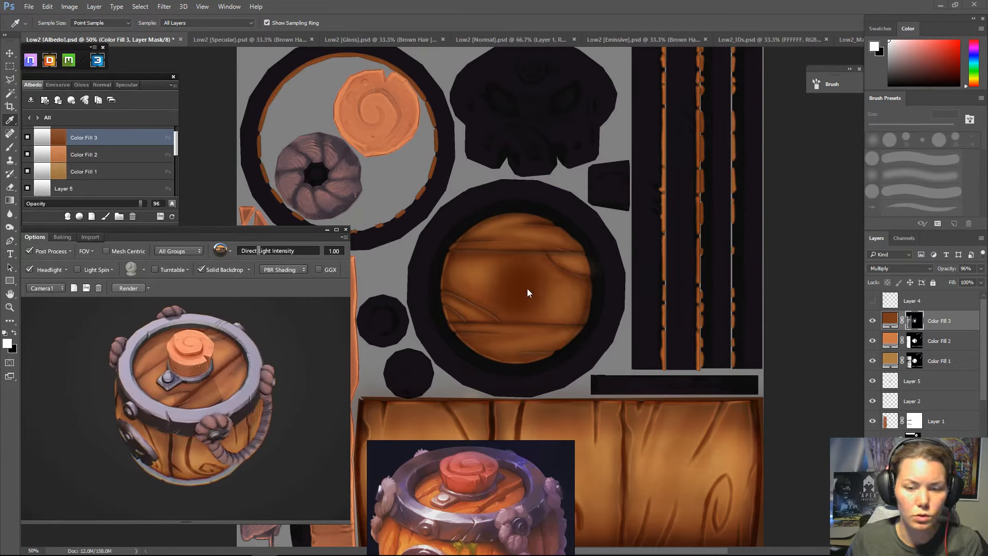
{"action": "key", "text": "b"}
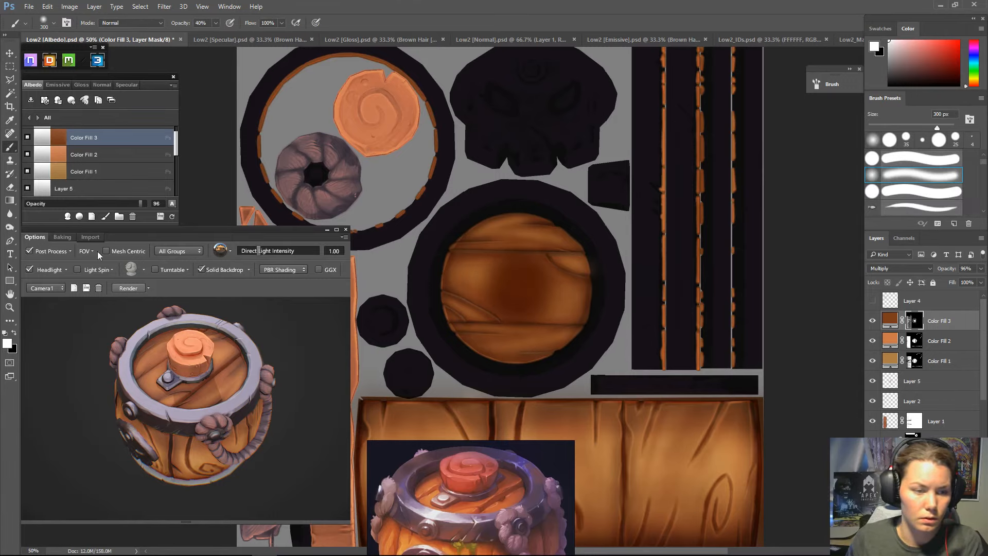
{"action": "left_click", "coordinate": [172, 216]}
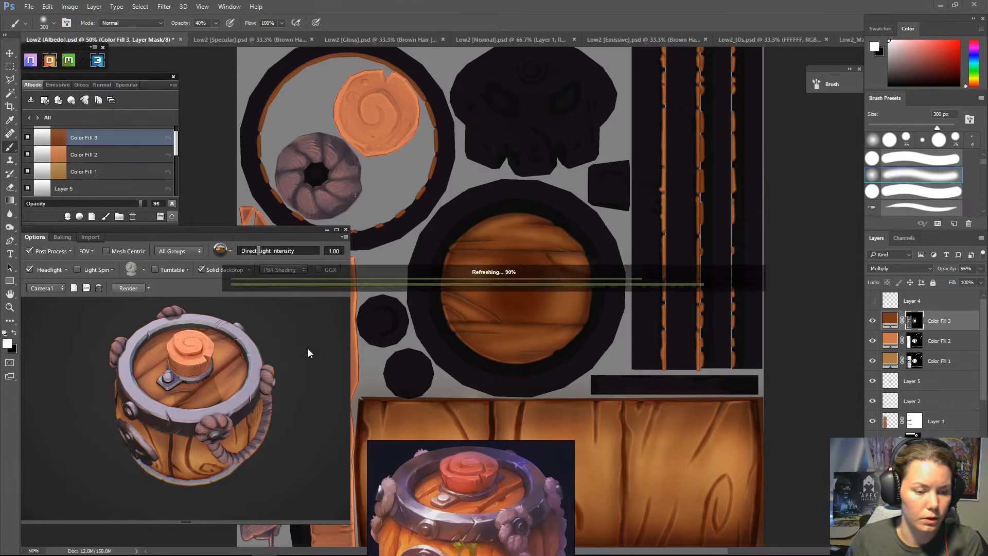
{"action": "key", "text": "i"}
{"action": "mouse_move", "coordinate": [292, 339]}
{"action": "left_mouse_down"}
{"action": "mouse_move", "coordinate": [247, 459]}
{"action": "mouse_move", "coordinate": [181, 344]}
{"action": "mouse_move", "coordinate": [383, 324]}
{"action": "mouse_move", "coordinate": [335, 323]}
{"action": "mouse_move", "coordinate": [272, 347]}
{"action": "mouse_move", "coordinate": [305, 342]}
{"action": "left_mouse_up"}
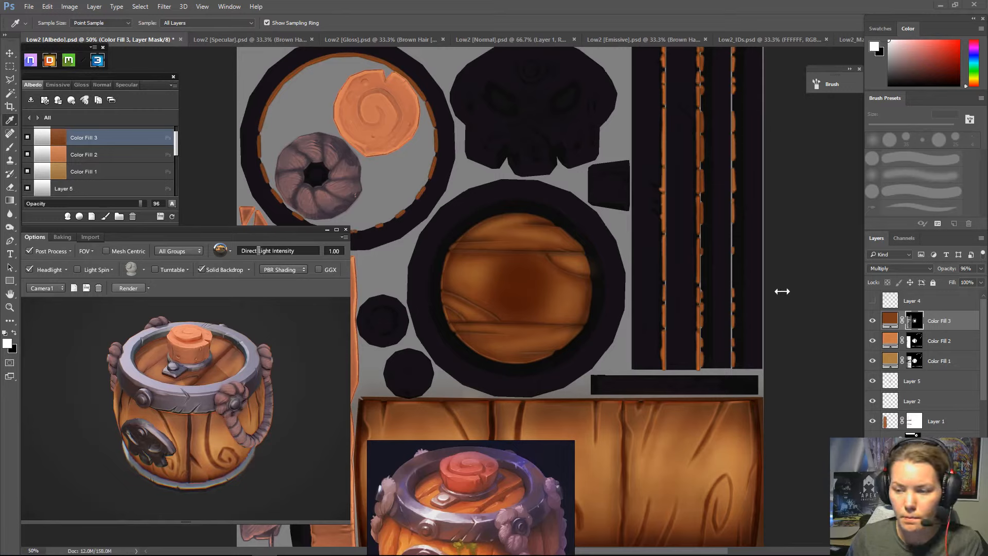
- Toggle Color Fill 1's visibility repeatedly to compare the wood with and without its lightening effect
{"action": "left_click", "coordinate": [872, 361]}
{"action": "left_click", "coordinate": [873, 361]}
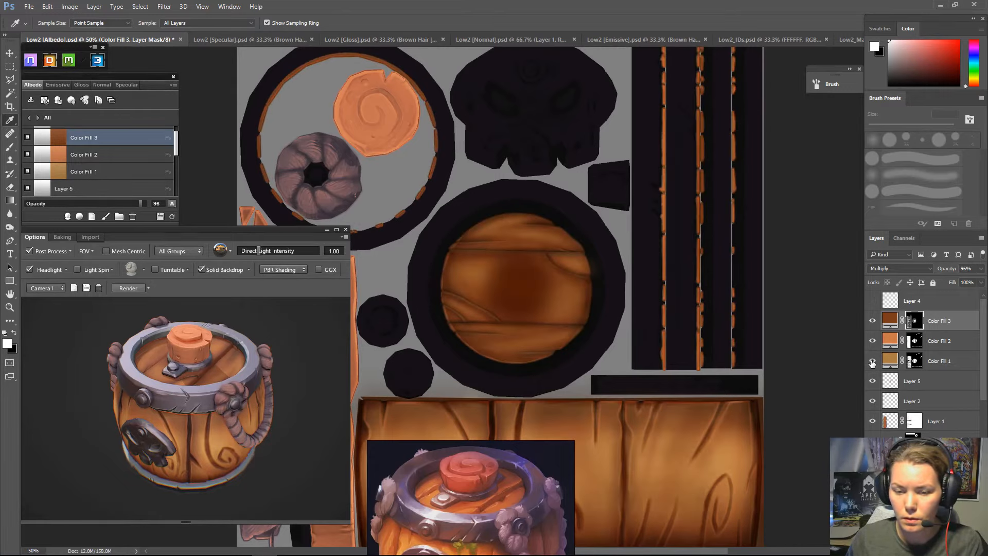
{"action": "left_click", "coordinate": [873, 361]}
{"action": "left_click", "coordinate": [872, 361]}
{"action": "left_click", "coordinate": [872, 362]}
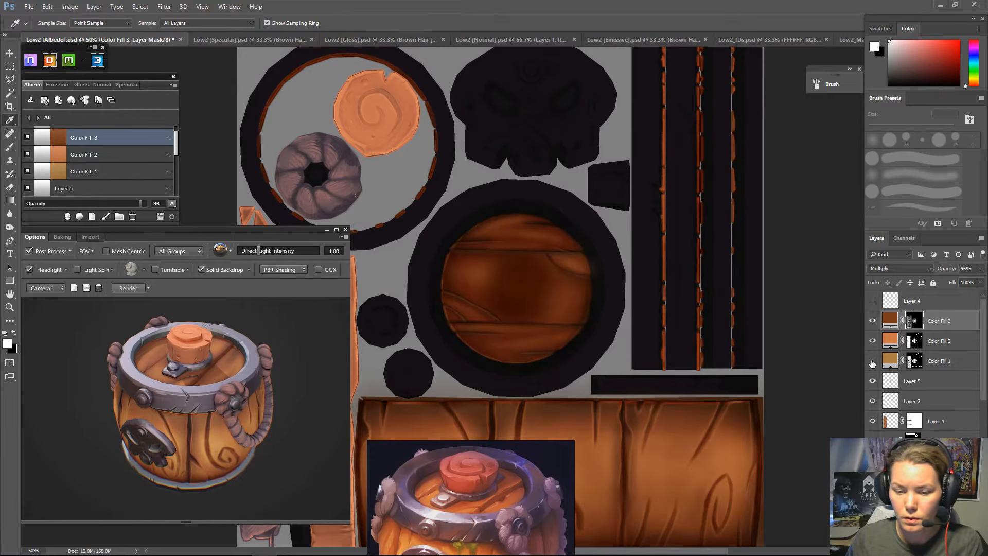
{"action": "left_click", "coordinate": [872, 362]}
{"action": "left_click", "coordinate": [873, 362]}
{"action": "left_click", "coordinate": [872, 362]}
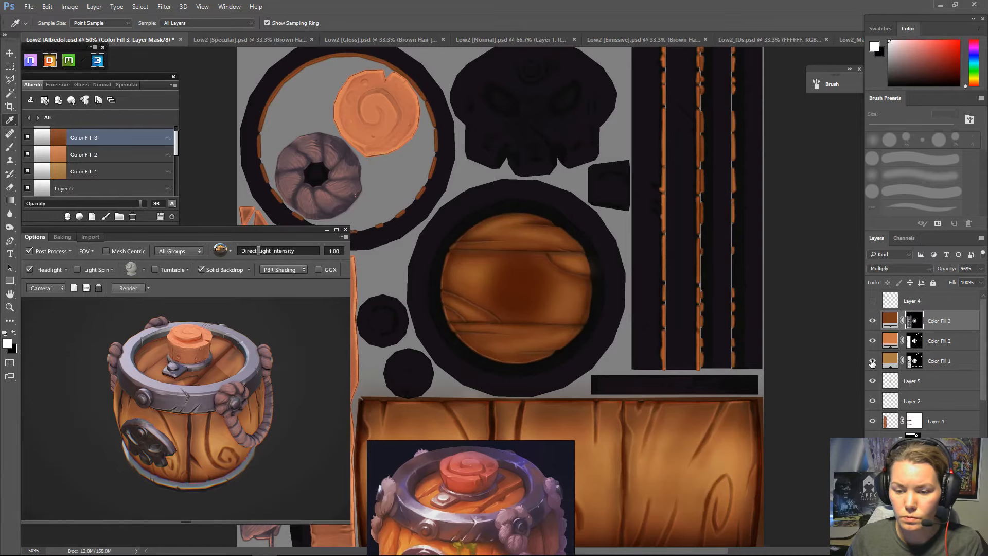
- Paint black on Color Fill 1's mask along the barrel planks' upper edge with a soft 300 px brush at 40% opacity, checking the refreshed model
{"action": "left_click", "coordinate": [914, 362]}
{"action": "left_click", "coordinate": [873, 362]}
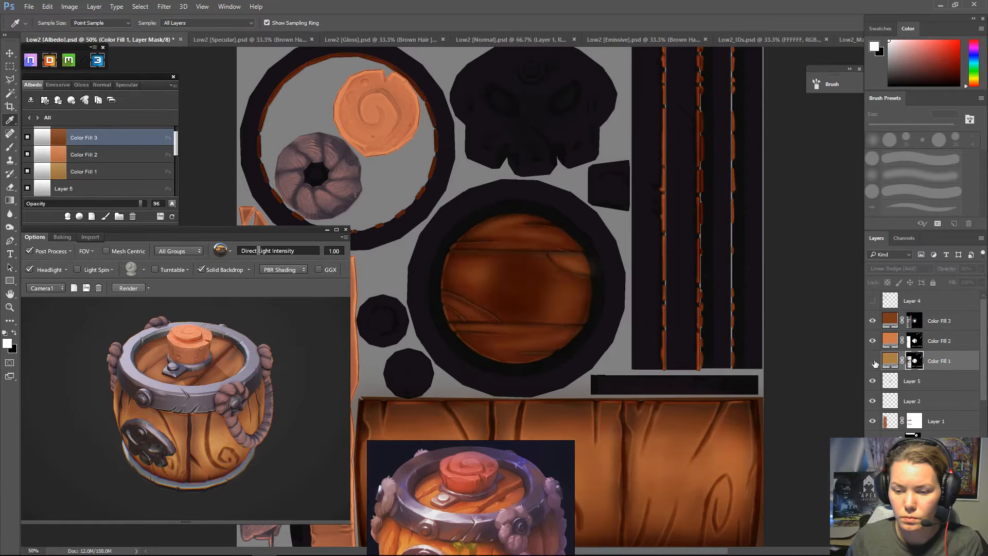
{"action": "left_click", "coordinate": [875, 363]}
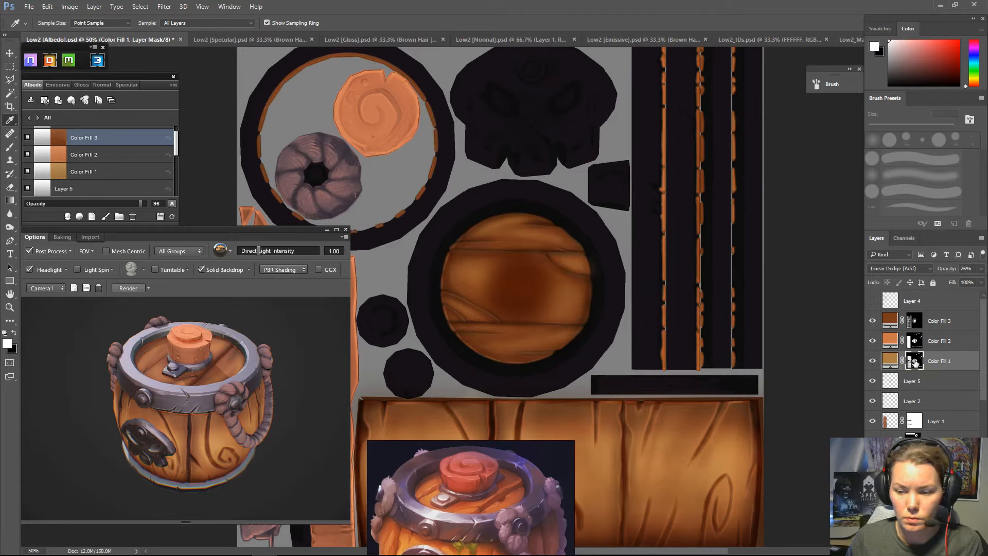
{"action": "key", "text": "x"}
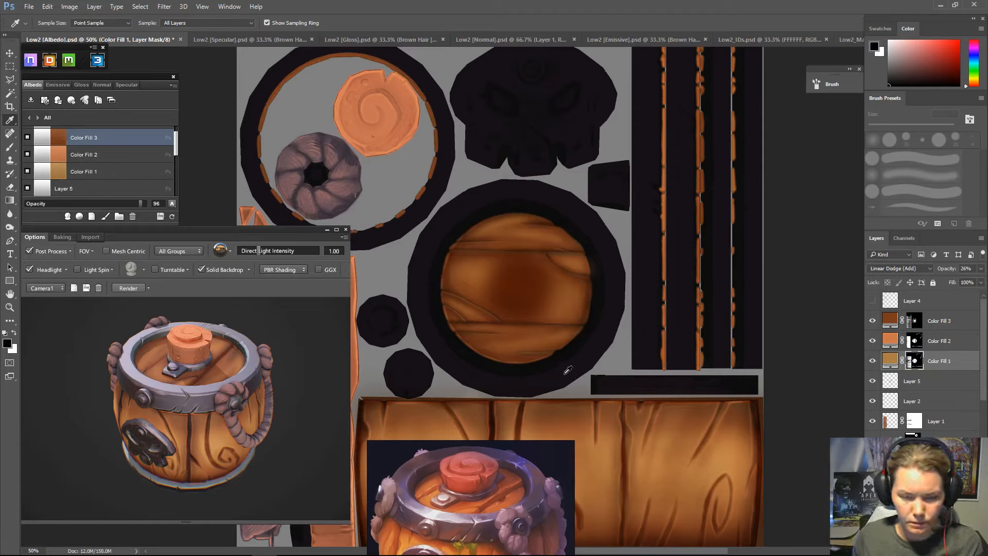
{"action": "key", "text": "b"}
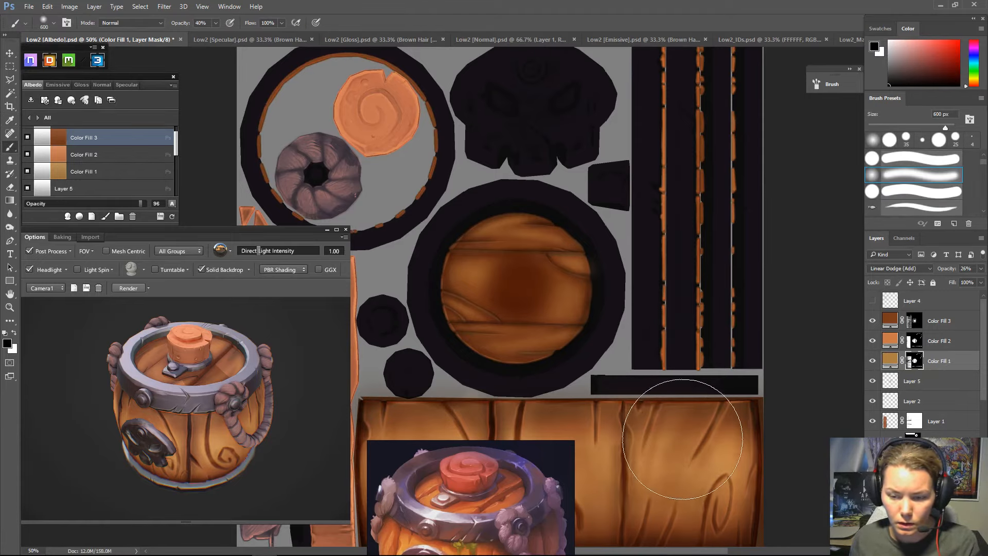
{"action": "key", "text": "bracketleft"}
{"action": "key", "text": "bracketleft"}
{"action": "key", "text": "bracketleft"}
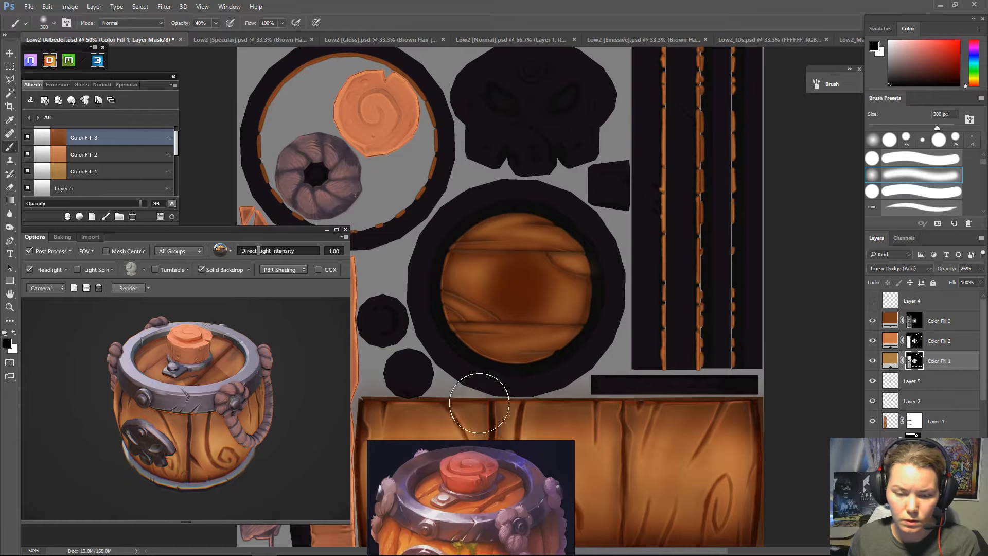
{"action": "mouse_move", "coordinate": [644, 402]}
{"action": "left_mouse_down"}
{"action": "mouse_move", "coordinate": [644, 289]}
{"action": "mouse_move", "coordinate": [653, 269]}
{"action": "left_mouse_up"}
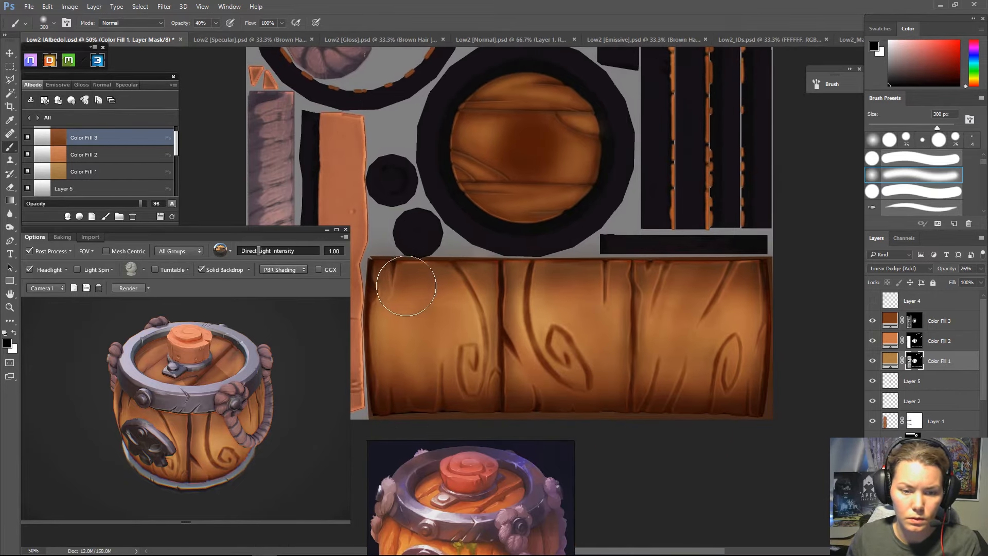
{"action": "left_click", "coordinate": [172, 218]}
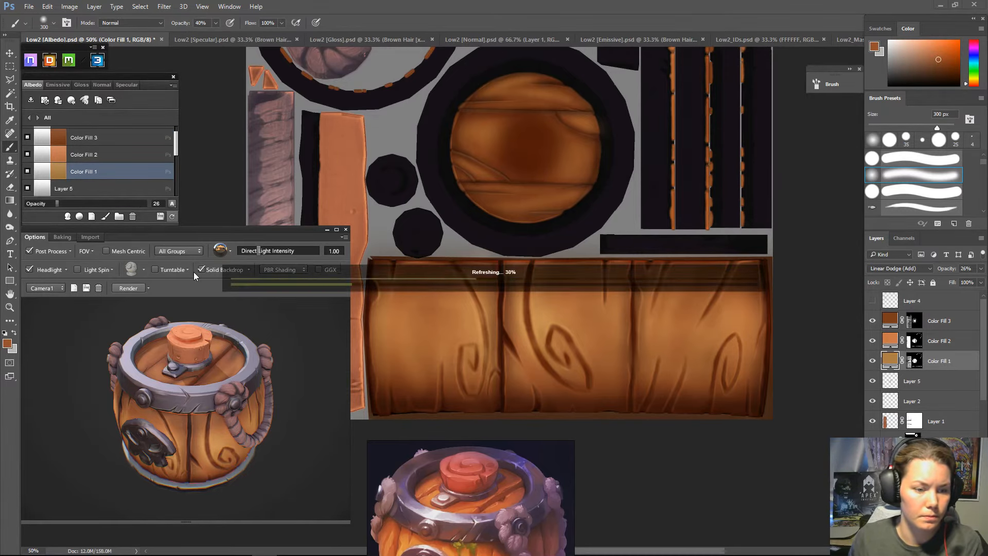
{"action": "key", "text": "i"}
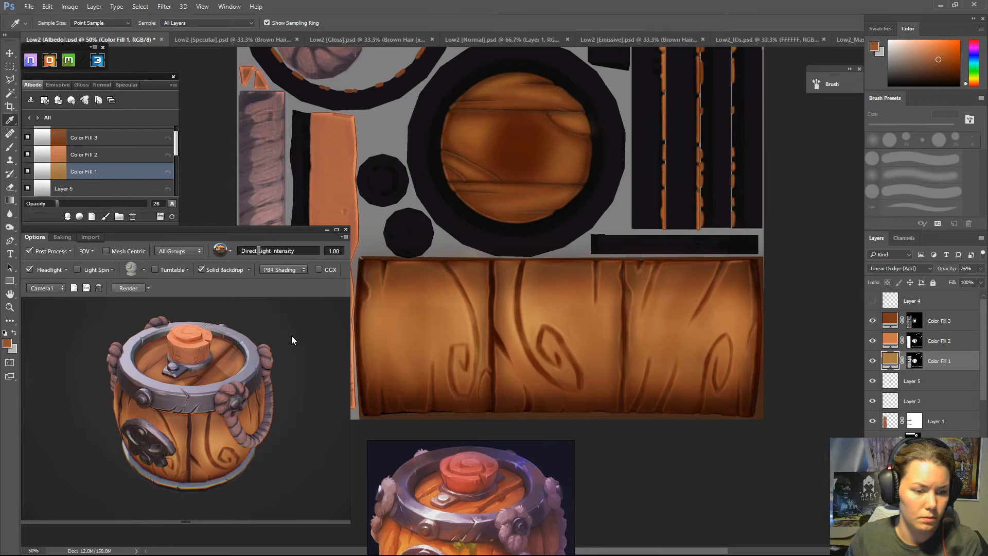
{"action": "mouse_move", "coordinate": [297, 418]}
{"action": "left_mouse_down"}
{"action": "mouse_move", "coordinate": [303, 367]}
{"action": "mouse_move", "coordinate": [313, 425]}
{"action": "left_mouse_up"}
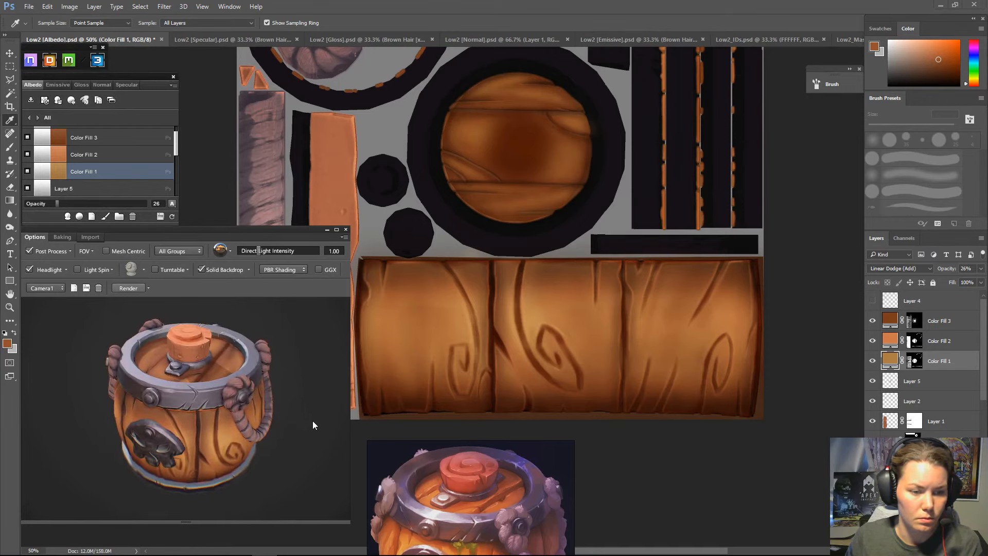
- Toggle Color Fill 1, Color Fill 2 and Color Fill 3 in turn to compare each layer's effect on the wood
{"action": "left_click", "coordinate": [872, 361]}
{"action": "left_click", "coordinate": [872, 361]}
{"action": "left_click", "coordinate": [873, 341]}
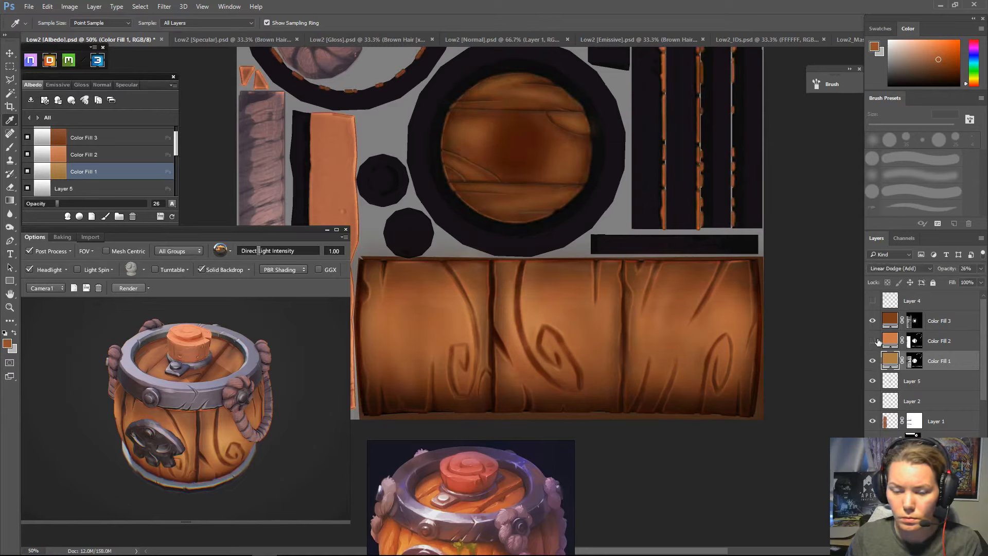
{"action": "left_click", "coordinate": [873, 341]}
{"action": "left_click", "coordinate": [873, 320]}
{"action": "left_click", "coordinate": [873, 321]}
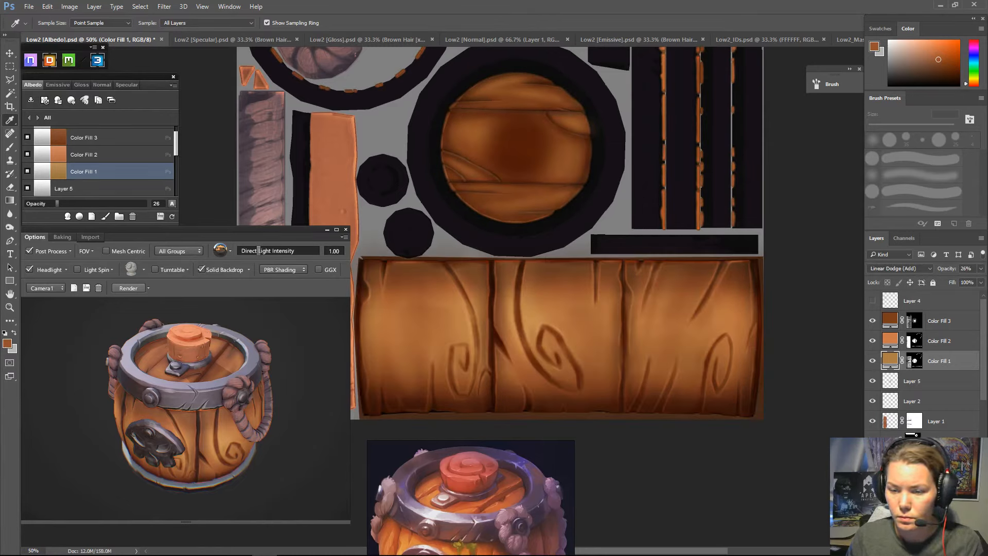
{"action": "left_click", "coordinate": [873, 321]}
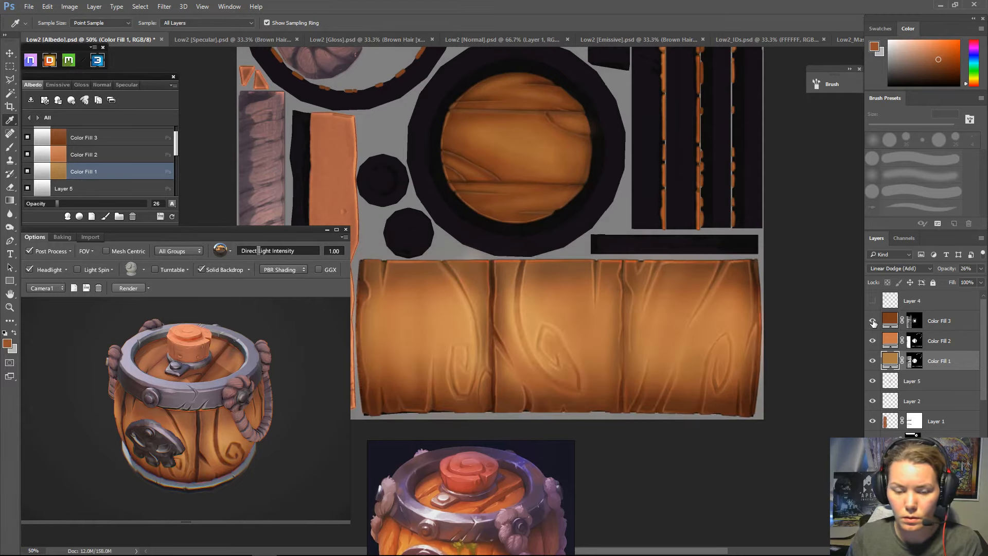
{"action": "left_click", "coordinate": [872, 321]}
{"action": "left_click", "coordinate": [873, 321]}
{"action": "left_click", "coordinate": [873, 321]}
- Soften the barrel's plank seams and outer side edges with black on Color Fill 3's mask, using a soft 40 px brush at 40% opacity, and lower the opacity to 10%
{"action": "left_click", "coordinate": [914, 321]}
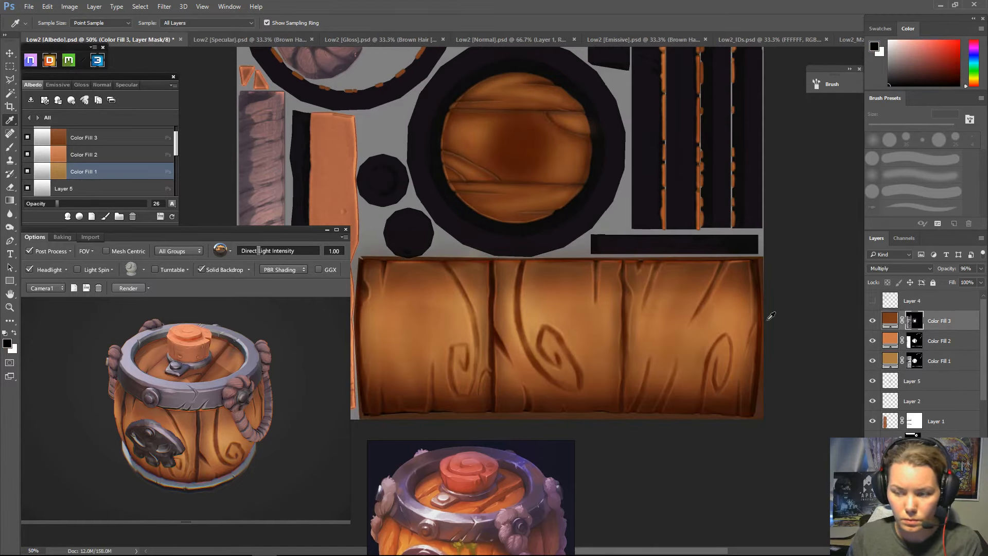
{"action": "key", "text": "b"}
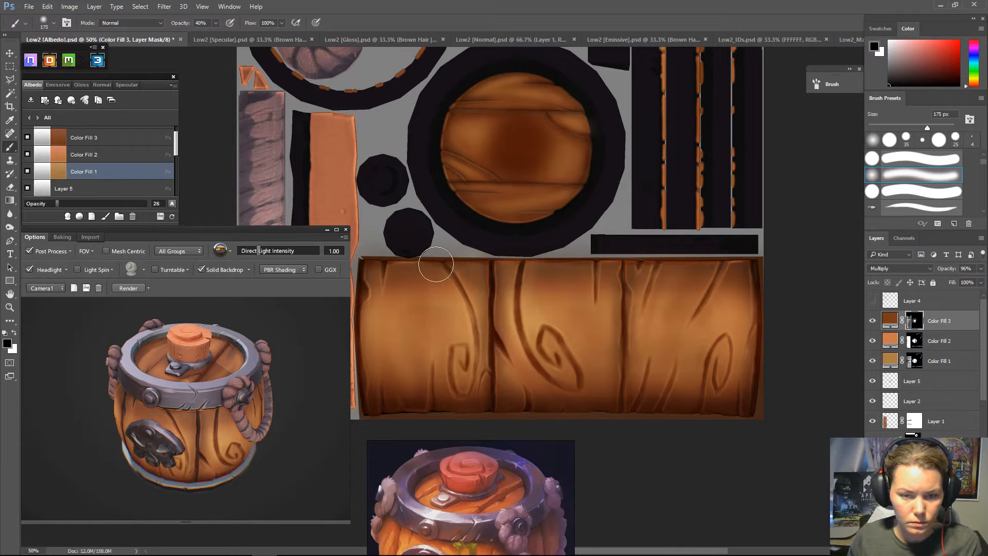
{"action": "key", "text": "bracketleft"}
{"action": "key", "text": "bracketleft"}
{"action": "key", "text": "bracketleft"}
{"action": "key", "text": "bracketleft"}
{"action": "key", "text": "bracketleft"}
{"action": "key", "text": "bracketleft"}
{"action": "key", "text": "bracketleft"}
{"action": "key", "text": "bracketleft"}
{"action": "key", "text": "bracketleft"}
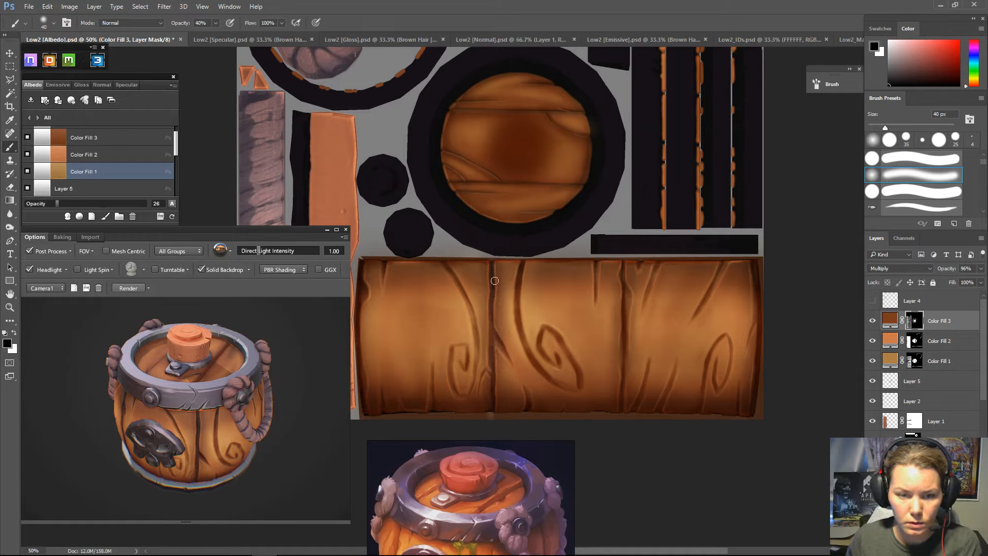
{"action": "left_click_drag", "start_coordinate": [363, 261], "coordinate": [357, 331]}
{"action": "left_click_drag", "start_coordinate": [363, 266], "coordinate": [366, 416]}
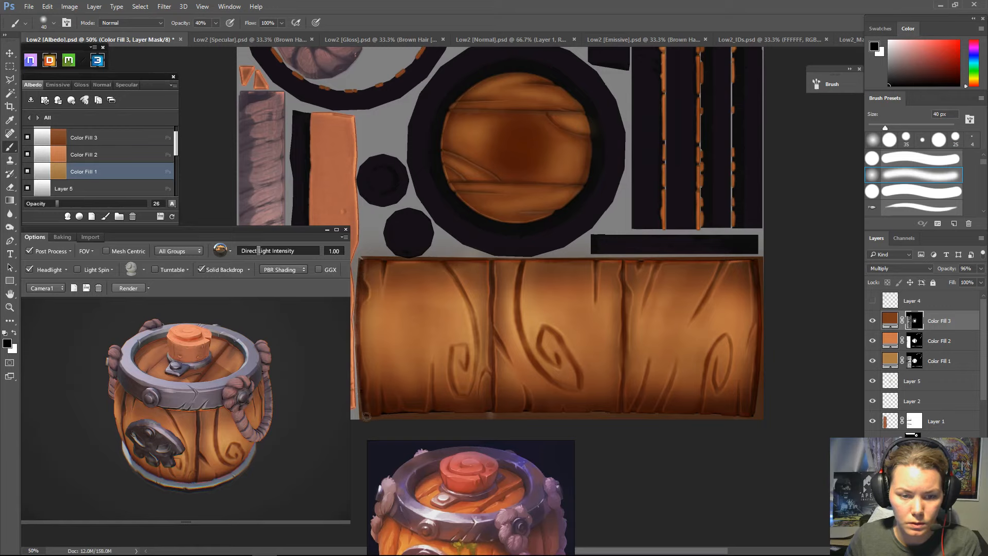
{"action": "mouse_move", "coordinate": [753, 257]}
{"action": "left_mouse_down"}
{"action": "mouse_move", "coordinate": [745, 407]}
{"action": "mouse_move", "coordinate": [777, 330]}
{"action": "mouse_move", "coordinate": [757, 263]}
{"action": "mouse_move", "coordinate": [750, 419]}
{"action": "left_mouse_up"}
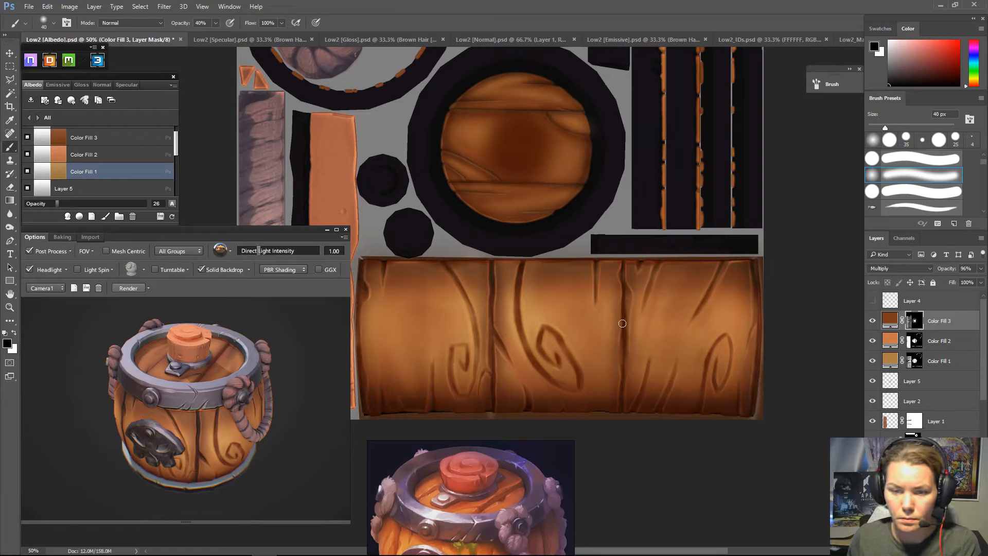
{"action": "left_click_drag", "start_coordinate": [622, 324], "coordinate": [622, 280]}
{"action": "key", "text": "1"}
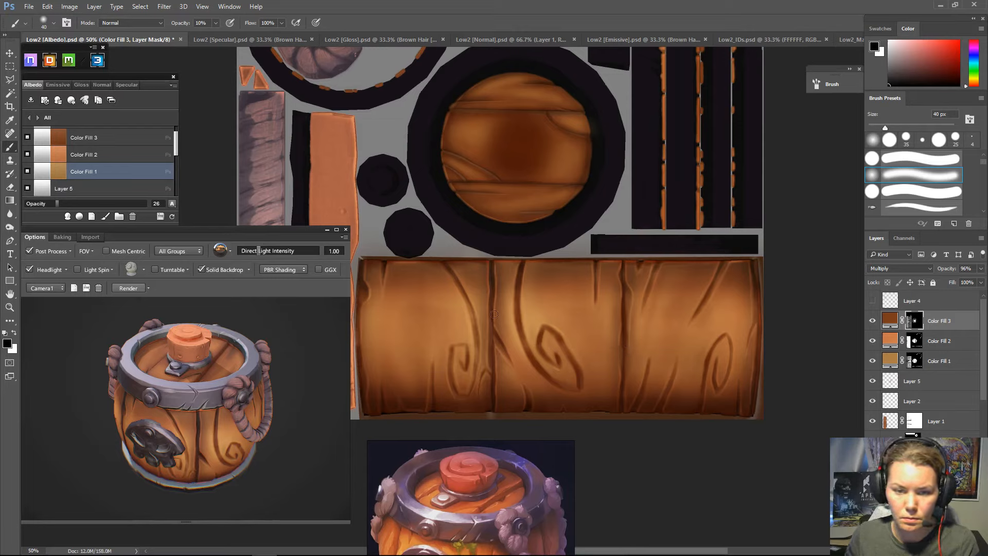
- Refresh the 3D preview and inspect the barrel's side planks from a lower angle
{"action": "left_click", "coordinate": [172, 215]}
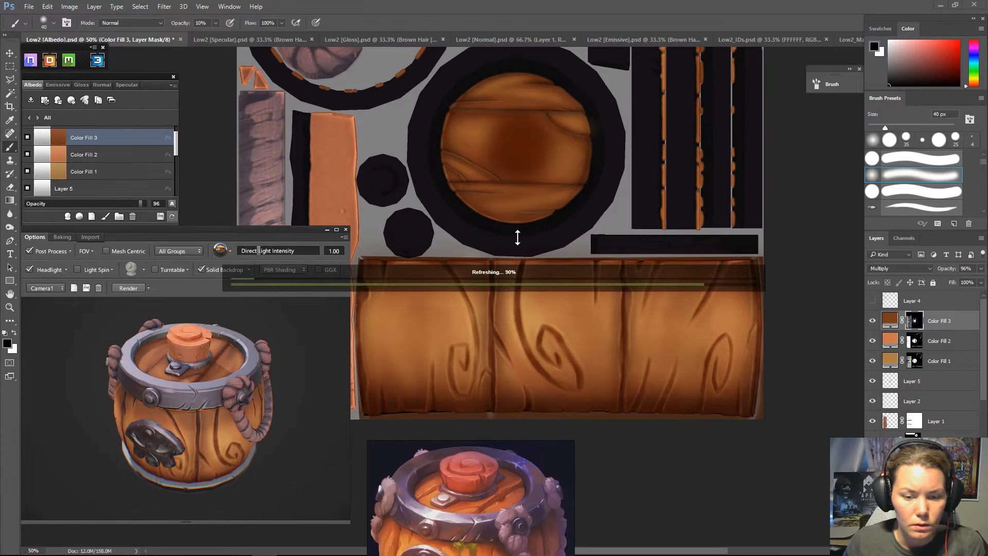
{"action": "key", "text": "i"}
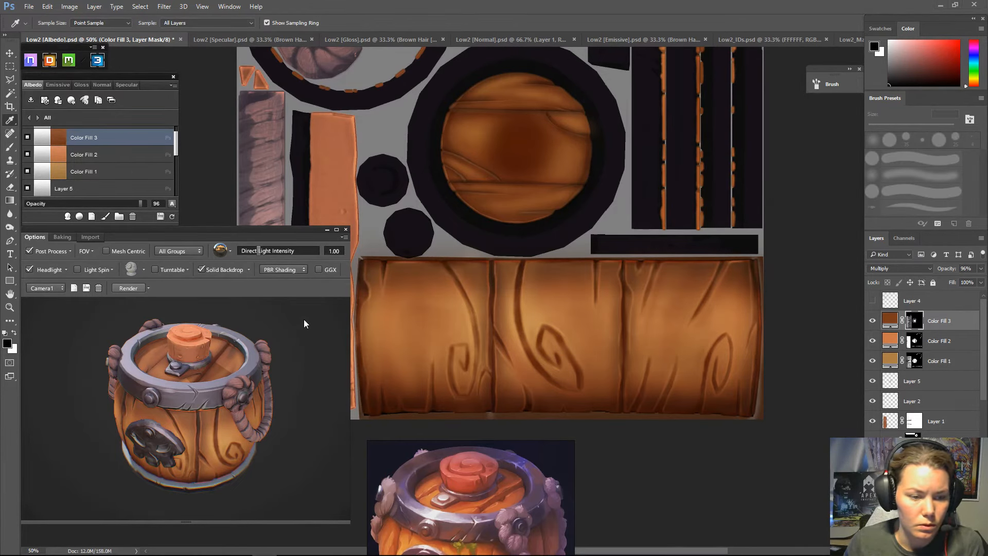
{"action": "left_click_drag", "start_coordinate": [304, 320], "coordinate": [305, 395]}
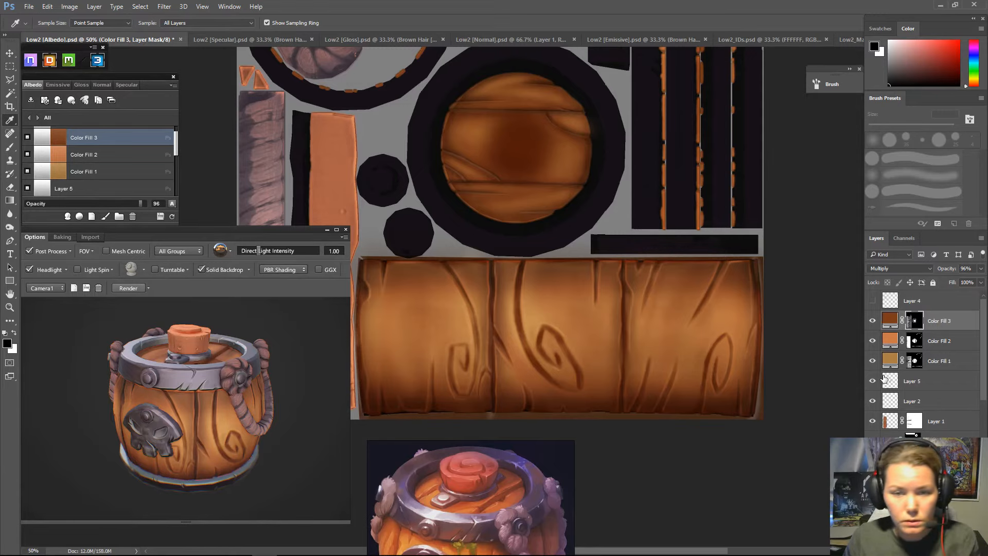
- Check which Brown Hair group colours the barrel wood by toggling its visibility, and collapse that group and the Metal Plate group
{"action": "left_click_drag", "start_coordinate": [449, 142], "coordinate": [574, 210]}
{"action": "scroll", "coordinate": [942, 431], "scroll_direction": "down", "scroll_amount": 5}
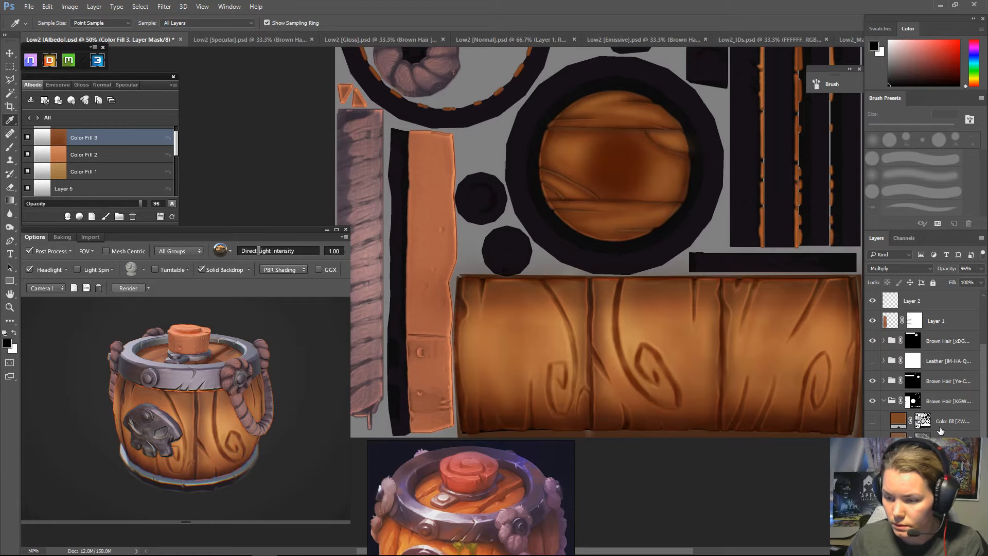
{"action": "left_click", "coordinate": [872, 384]}
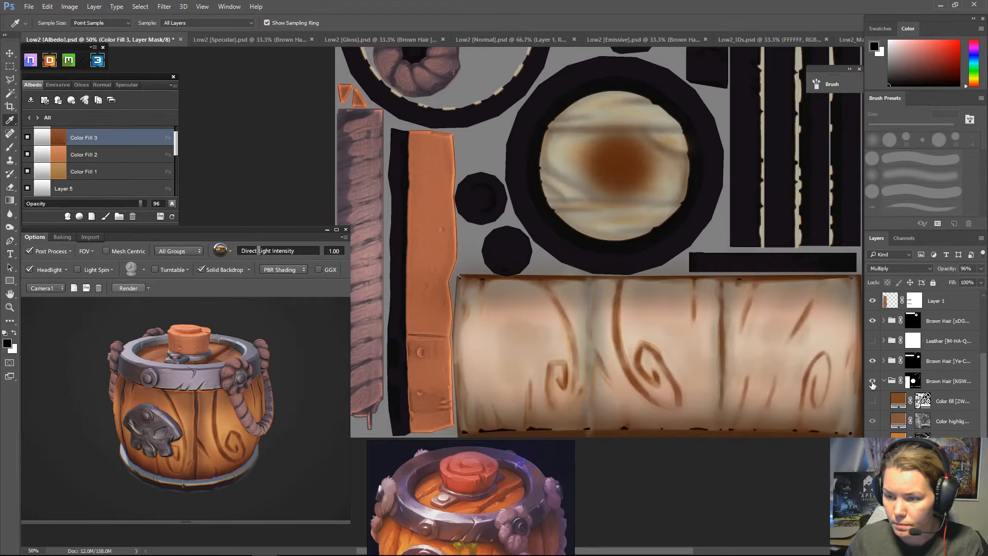
{"action": "left_click", "coordinate": [872, 383]}
{"action": "left_click", "coordinate": [884, 382]}
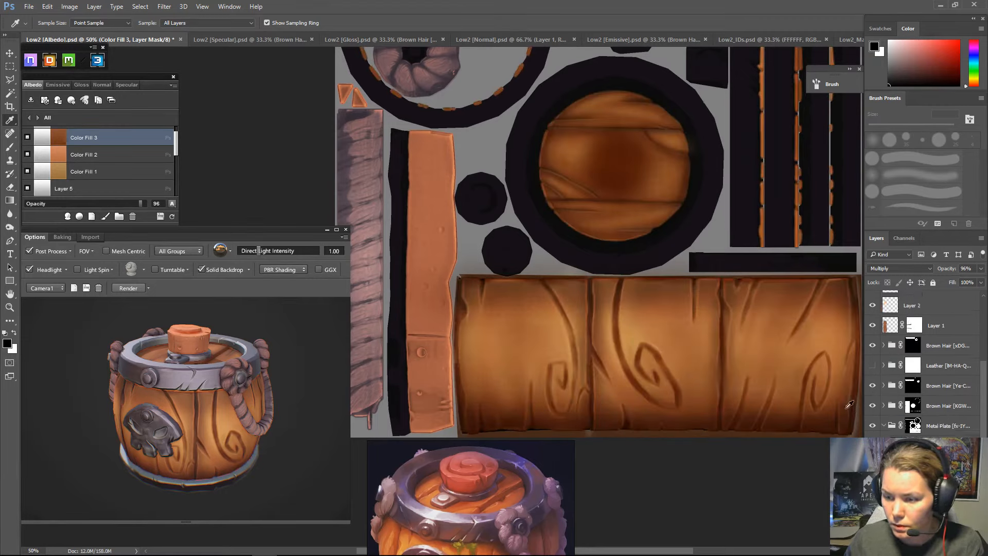
{"action": "left_click", "coordinate": [886, 426]}
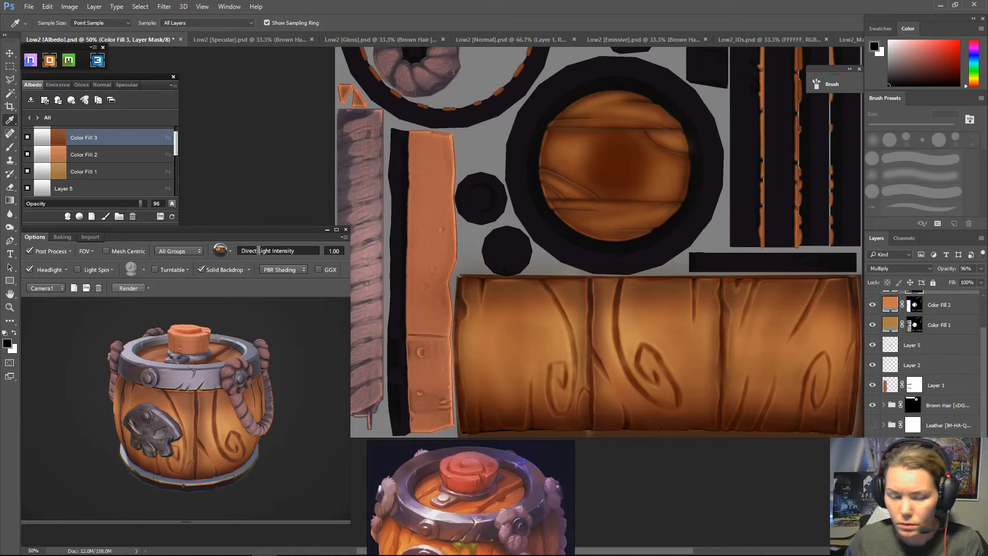
- Toggle Color Fill 1, Color Fill 2 and the orange Color highlight in the Brown Hair group to check which layers tint the cork
{"action": "left_click", "coordinate": [873, 325]}
{"action": "left_click", "coordinate": [873, 325]}
{"action": "left_click", "coordinate": [872, 305]}
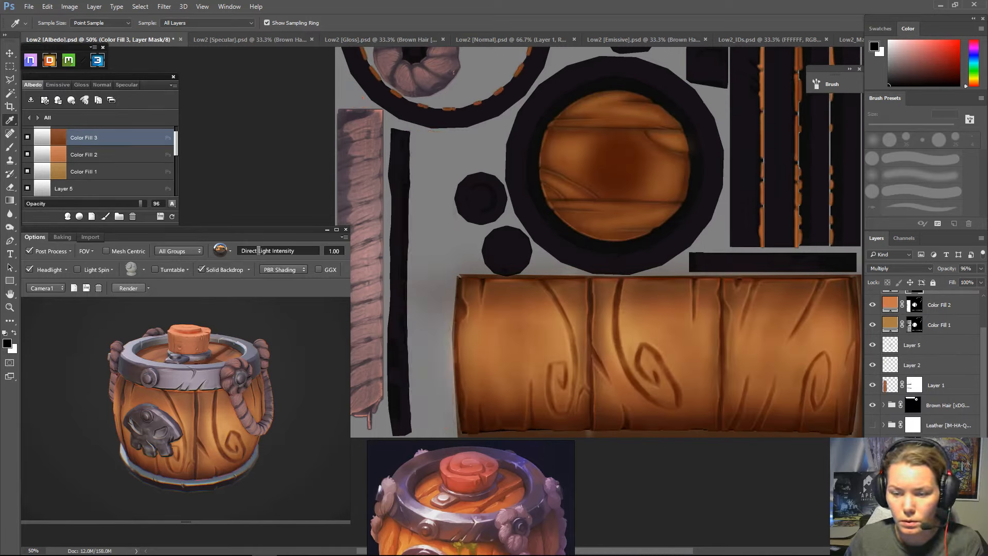
{"action": "left_click", "coordinate": [872, 304]}
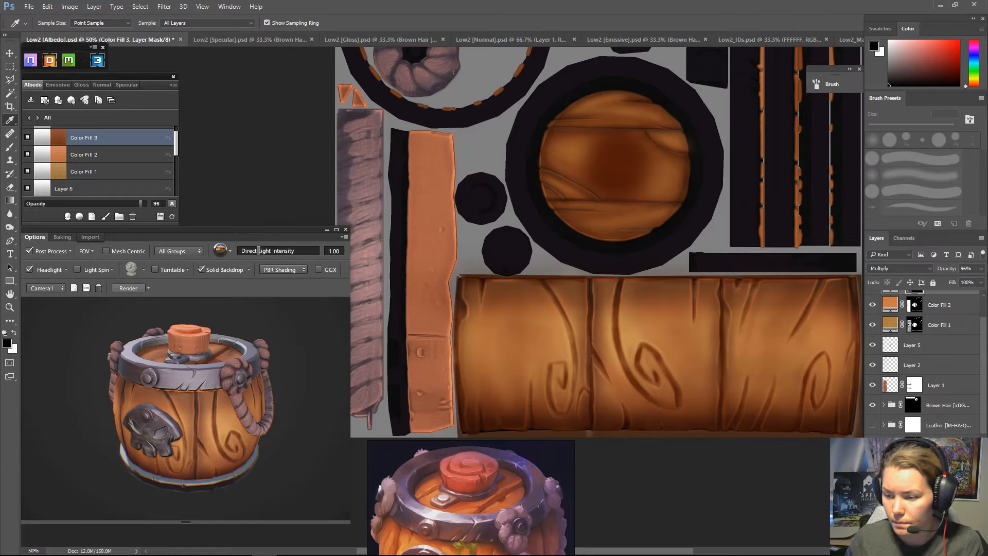
{"action": "scroll", "coordinate": [888, 433], "scroll_direction": "down", "scroll_amount": 2}
{"action": "left_click", "coordinate": [874, 406]}
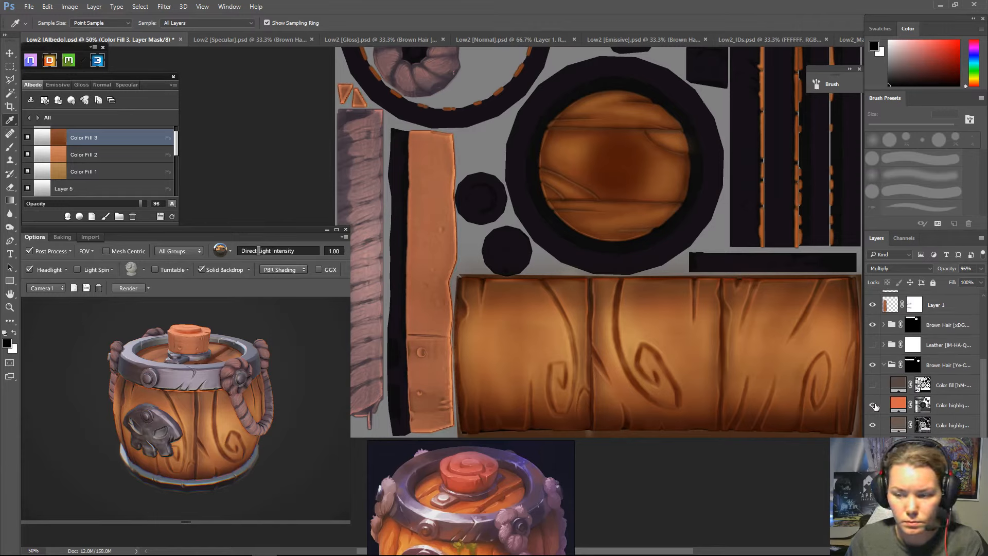
{"action": "left_click", "coordinate": [874, 406]}
{"action": "scroll", "coordinate": [876, 417], "scroll_direction": "down", "scroll_amount": 1}
{"action": "left_click", "coordinate": [27, 155]}
{"action": "left_click", "coordinate": [28, 154]}
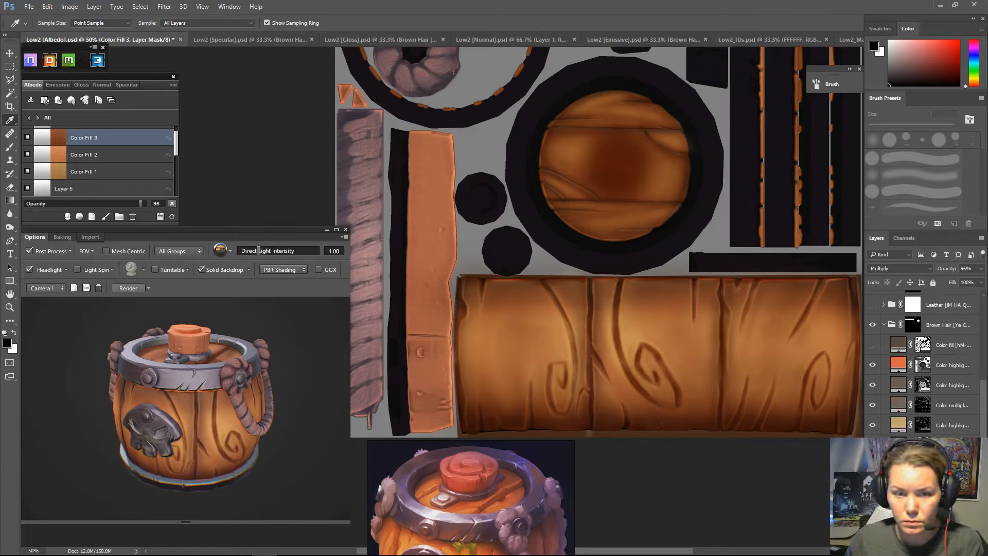
- Darken the cork's base Color fill to a slightly deeper reddish brown and refresh the 3D preview
{"action": "double_click", "coordinate": [898, 465]}
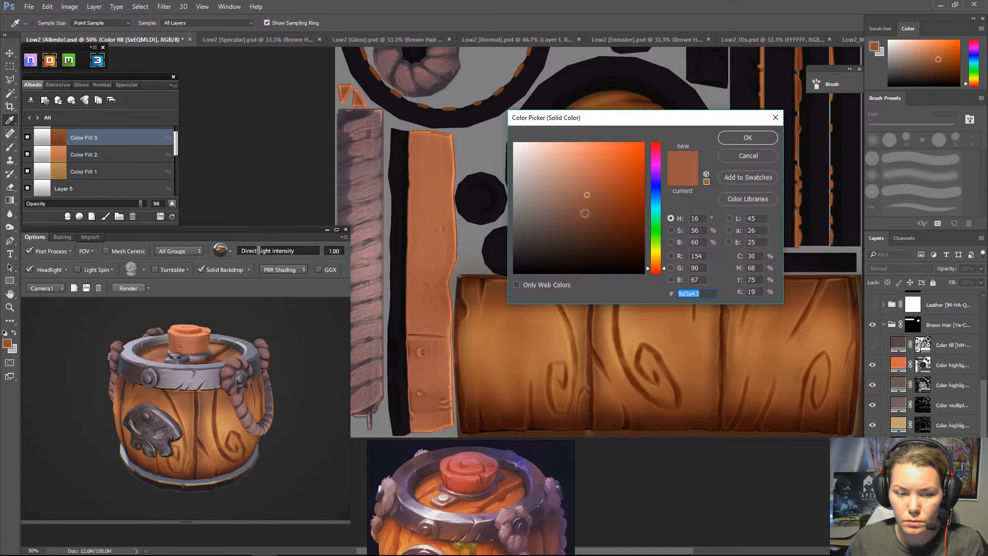
{"action": "left_click", "coordinate": [584, 213]}
{"action": "left_click", "coordinate": [746, 138]}
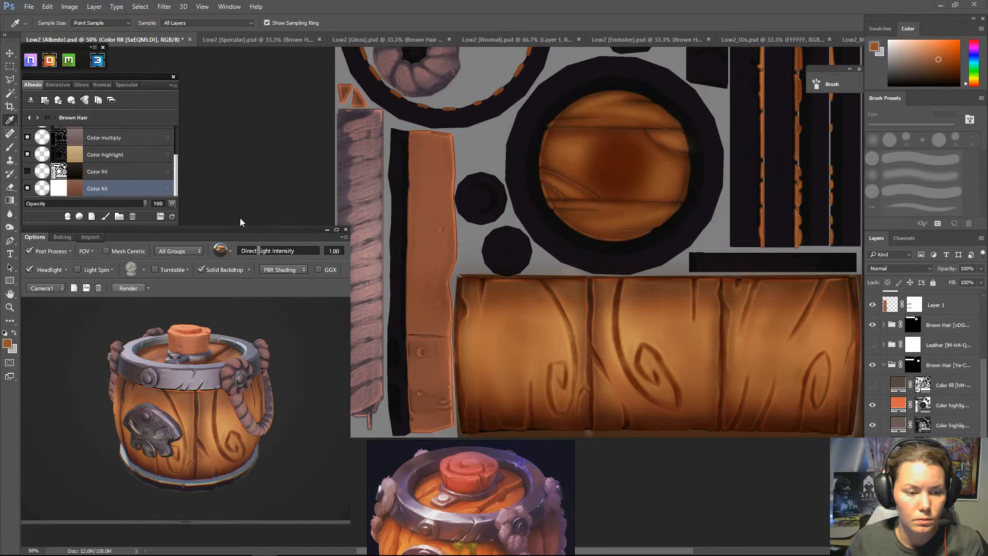
{"action": "left_click", "coordinate": [173, 217]}
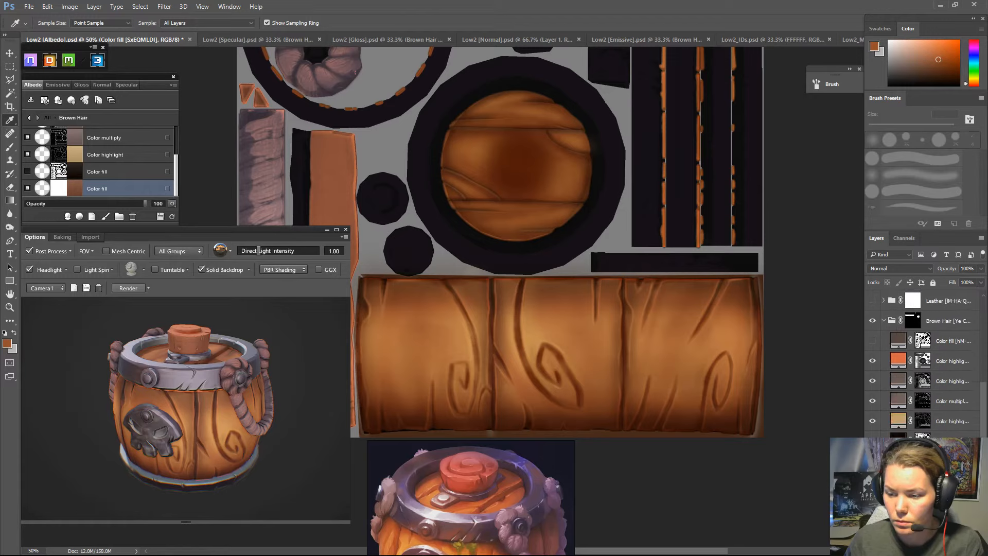
- Shift the cork's orange Color highlight to the redder #da5648, refresh the 3D preview and inspect the barrel from higher up
{"action": "left_click", "coordinate": [898, 359]}
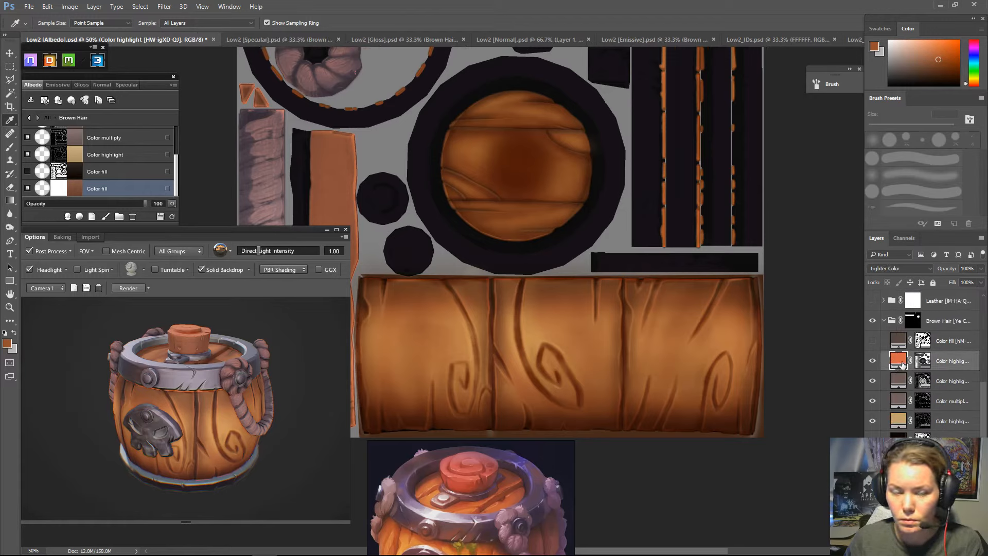
{"action": "double_click", "coordinate": [899, 362]}
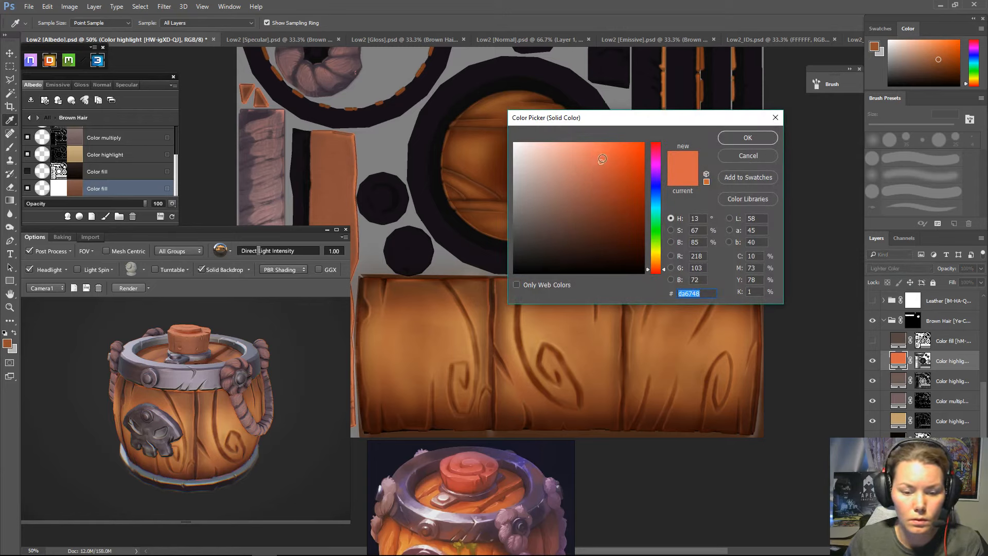
{"action": "left_click_drag", "start_coordinate": [655, 273], "coordinate": [656, 275]}
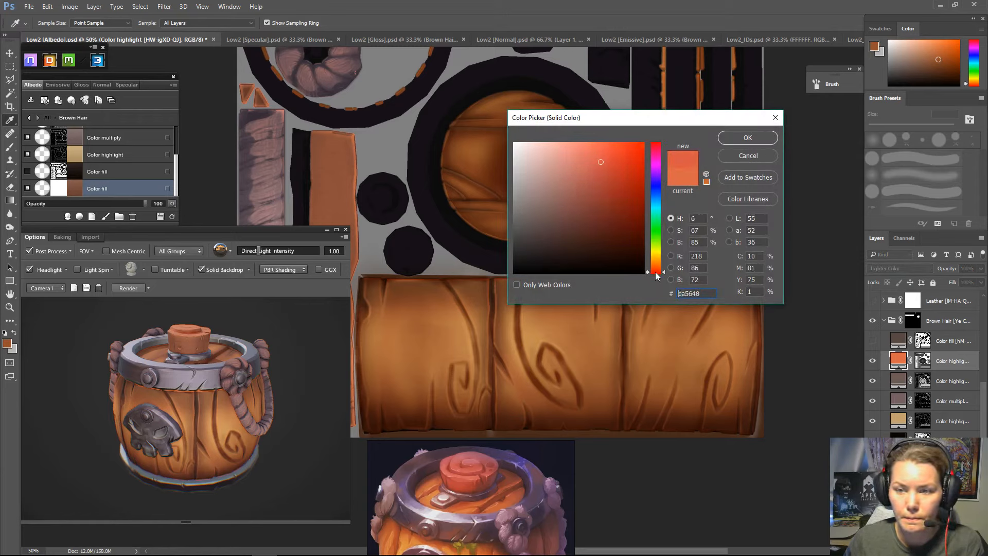
{"action": "left_click", "coordinate": [749, 138]}
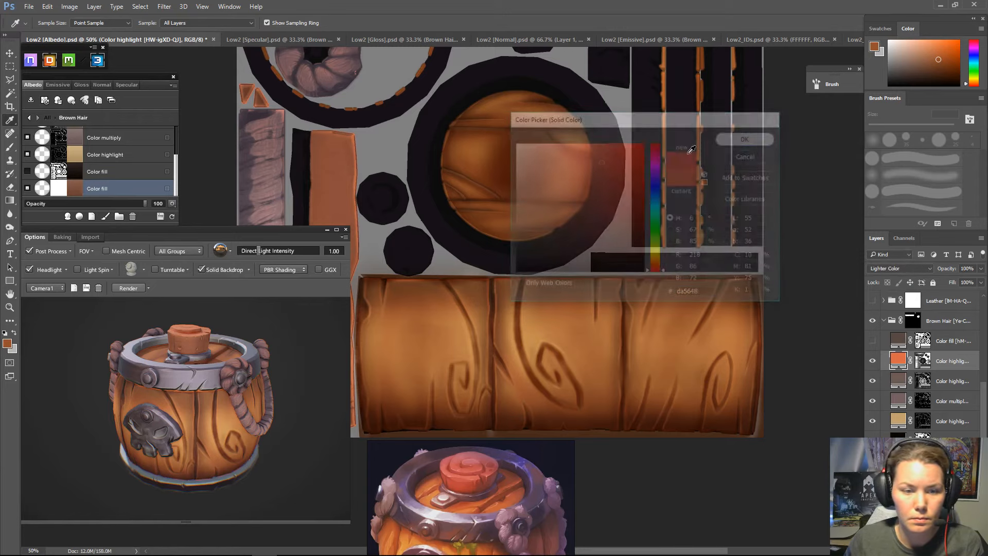
{"action": "left_click", "coordinate": [172, 215]}
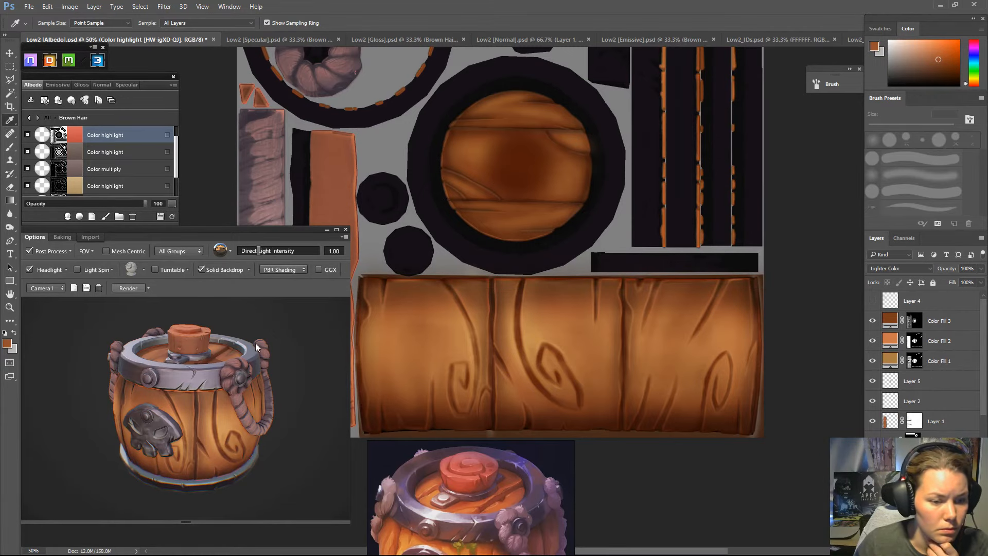
{"action": "mouse_move", "coordinate": [283, 335]}
{"action": "left_mouse_down"}
{"action": "mouse_move", "coordinate": [255, 325]}
{"action": "mouse_move", "coordinate": [262, 356]}
{"action": "mouse_move", "coordinate": [278, 350]}
{"action": "left_mouse_up"}
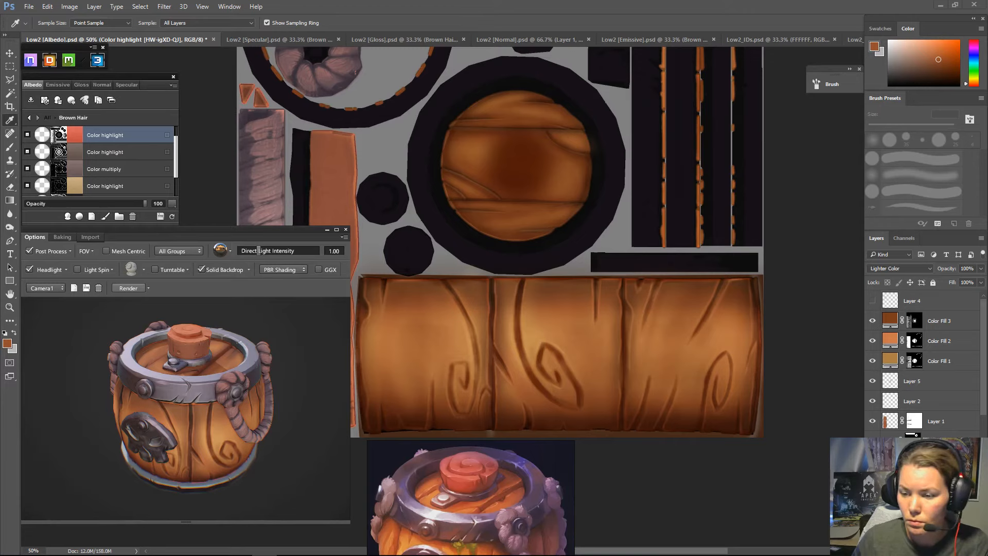
- Make the cork's red Color highlight slightly brighter and more saturated
{"action": "scroll", "coordinate": [887, 319], "scroll_direction": "down", "scroll_amount": 2}
{"action": "left_click", "coordinate": [75, 134]}
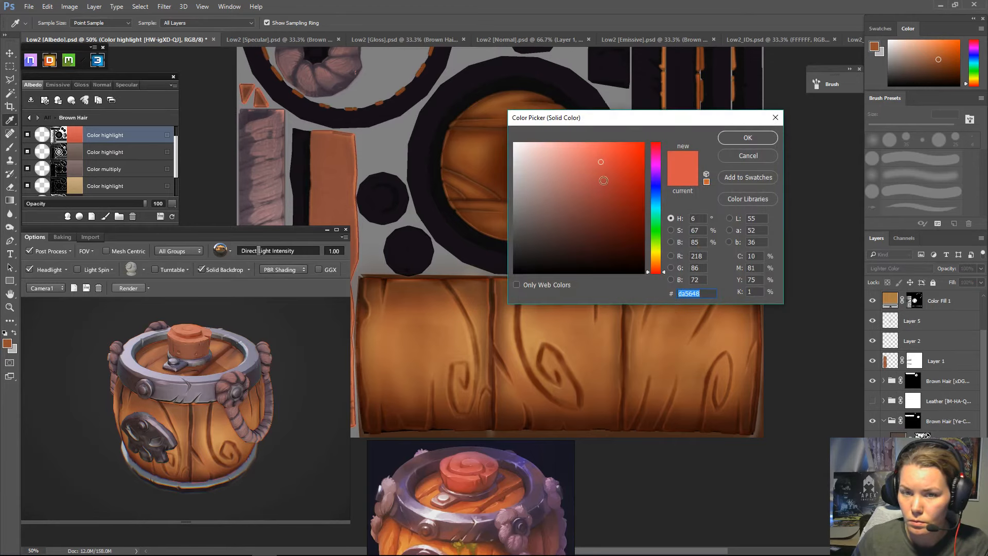
{"action": "mouse_move", "coordinate": [600, 161]}
{"action": "left_mouse_down"}
{"action": "mouse_move", "coordinate": [602, 149]}
{"action": "mouse_move", "coordinate": [580, 222]}
{"action": "mouse_move", "coordinate": [605, 152]}
{"action": "left_mouse_up"}
{"action": "left_click", "coordinate": [734, 135]}
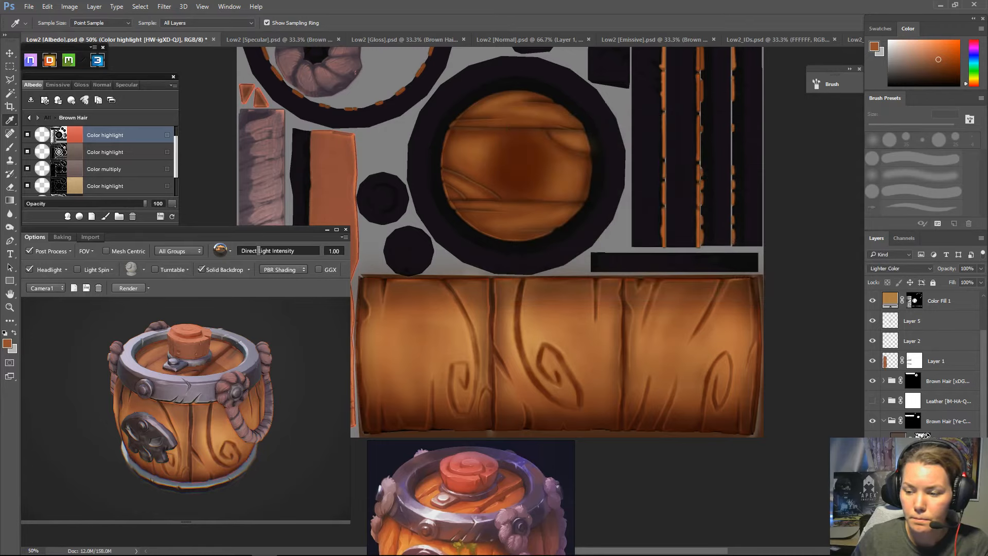
- Duplicate the cork's Color highlight layer, set the copy to Overlay blending, and check the cork in the refreshed, rotated 3D preview
{"action": "key", "text": "ctrl+j"}
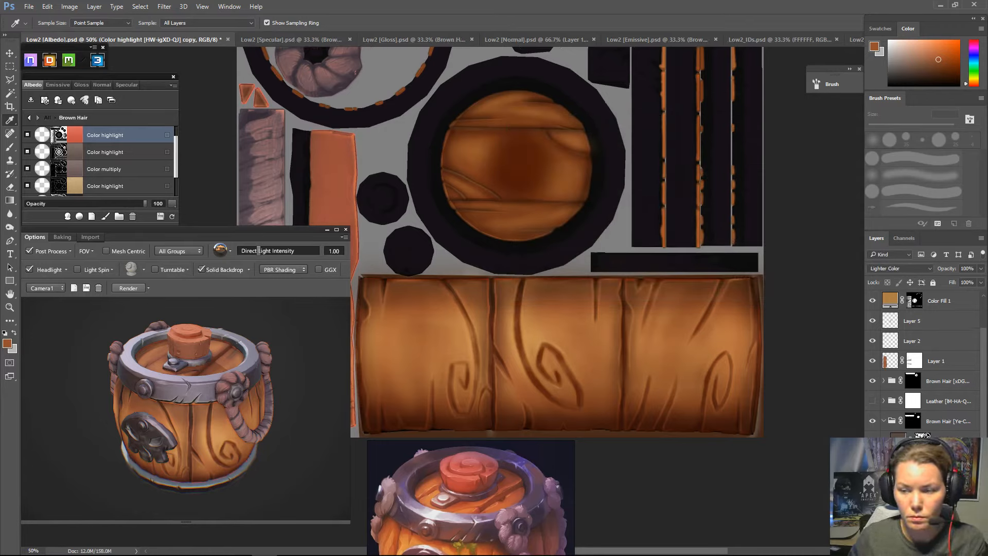
{"action": "left_click", "coordinate": [887, 267]}
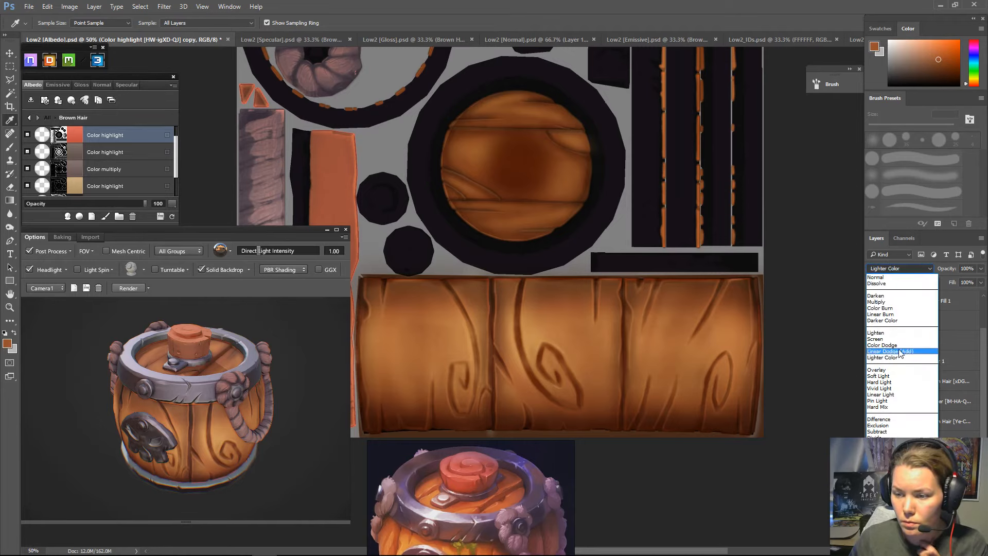
{"action": "left_click", "coordinate": [900, 352]}
{"action": "left_click", "coordinate": [900, 268]}
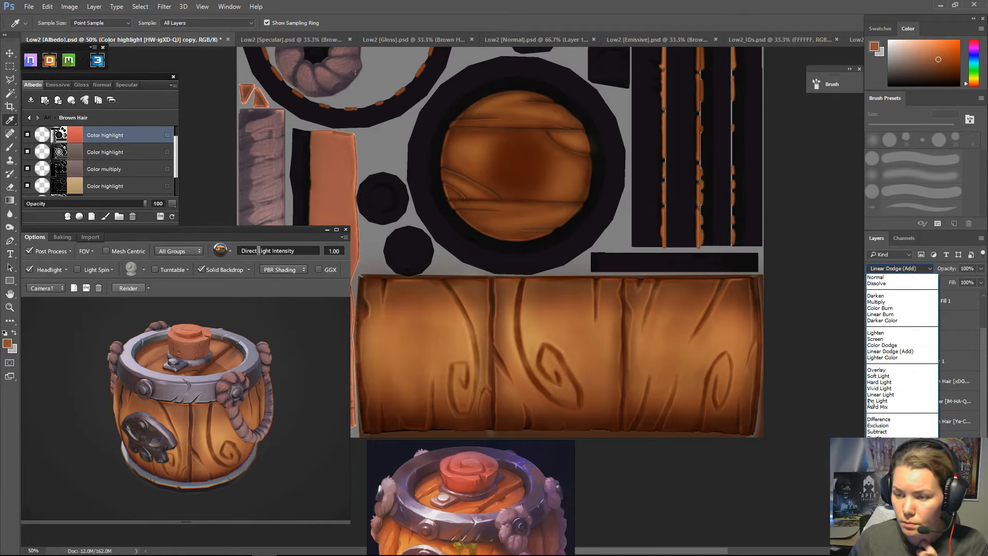
{"action": "left_click", "coordinate": [887, 370]}
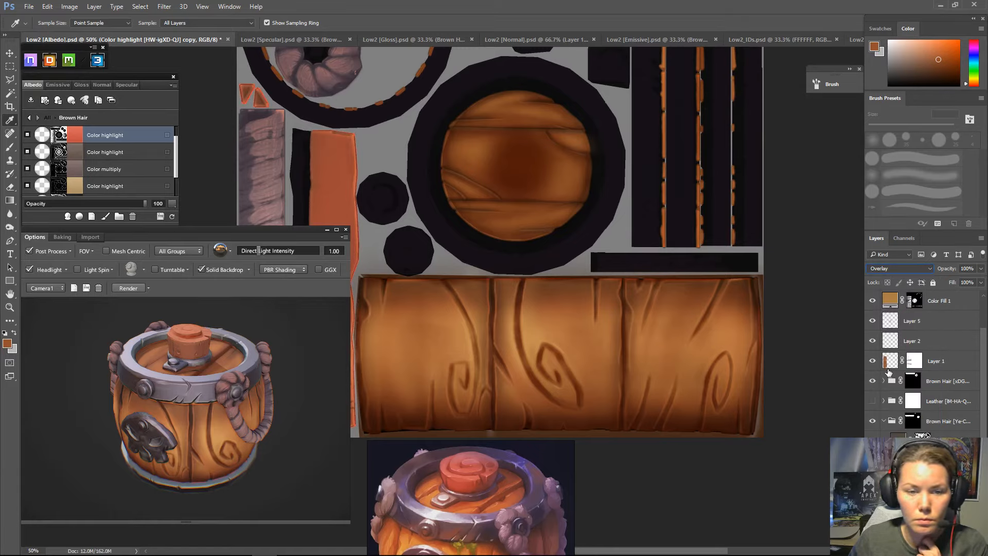
{"action": "left_click", "coordinate": [172, 217]}
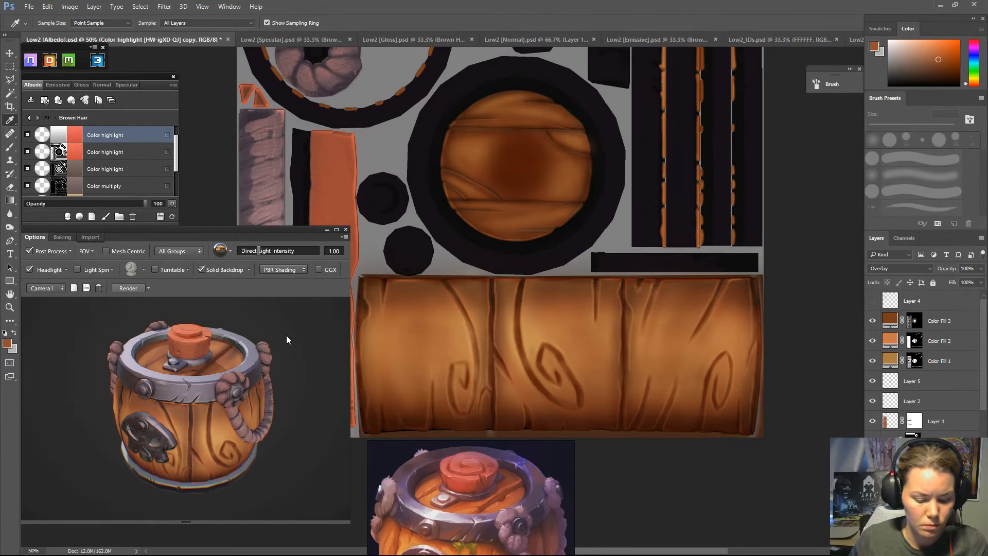
{"action": "left_click_drag", "start_coordinate": [286, 396], "coordinate": [205, 409]}
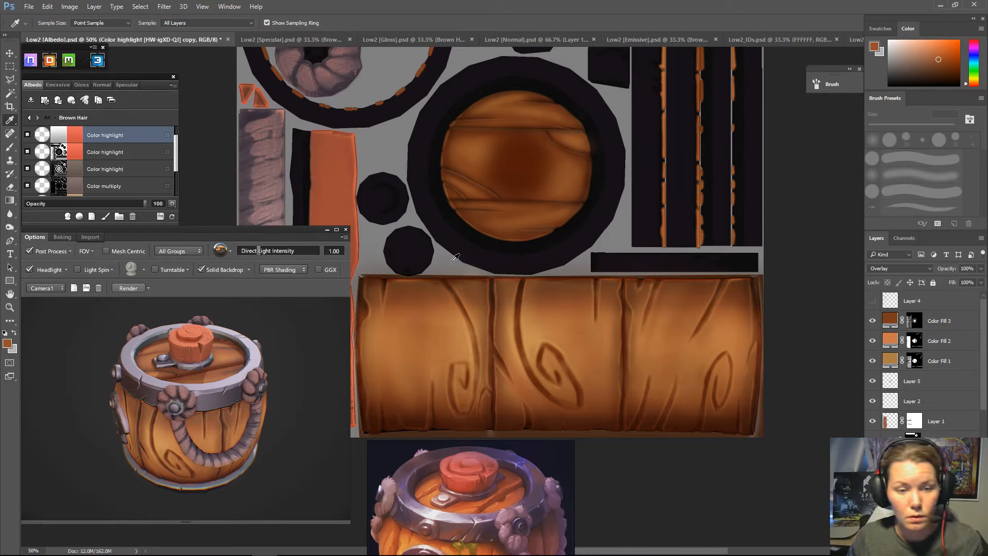
- Add a muted dark brown solid color fill layer directly above the Color highlight copy in the cork's Brown Hair group
{"action": "left_click_drag", "start_coordinate": [443, 209], "coordinate": [573, 217]}
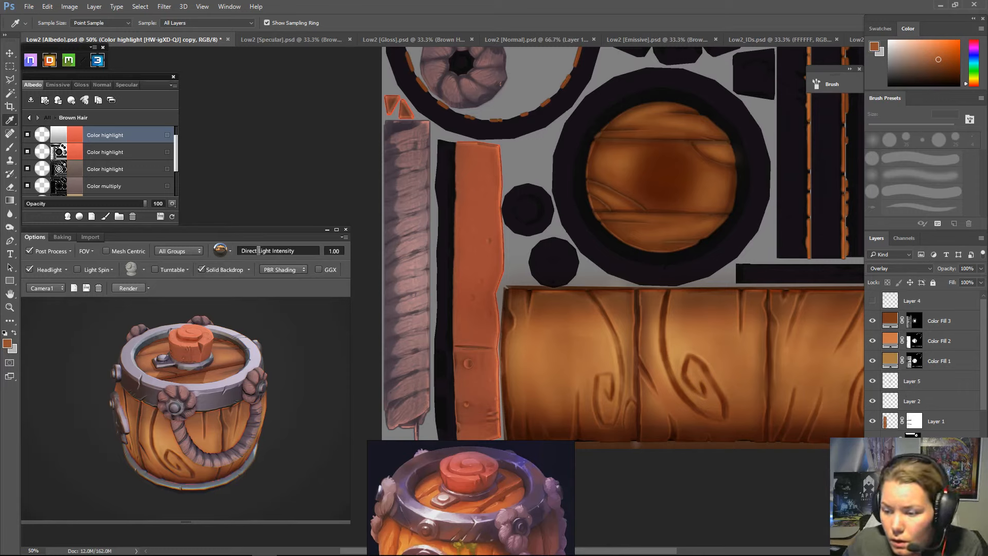
{"action": "scroll", "coordinate": [921, 355], "scroll_direction": "down", "scroll_amount": 5}
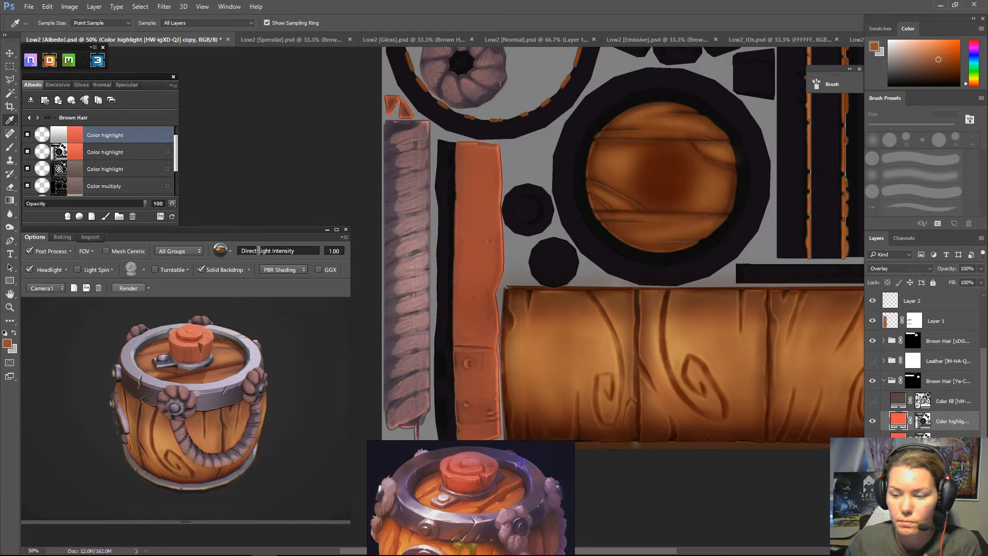
{"action": "left_click", "coordinate": [953, 402]}
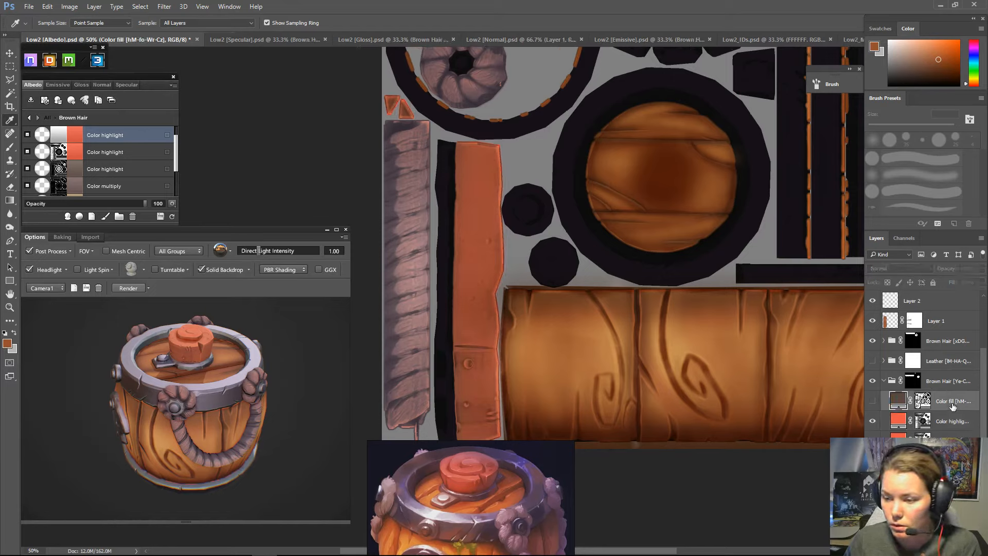
{"action": "left_click", "coordinate": [948, 415]}
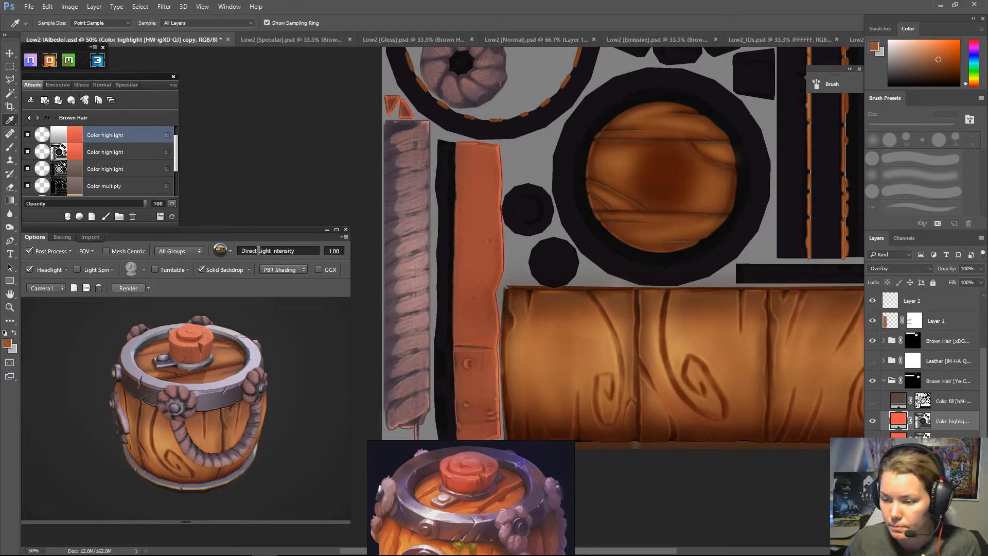
{"action": "left_click", "coordinate": [924, 527]}
{"action": "left_click", "coordinate": [918, 298]}
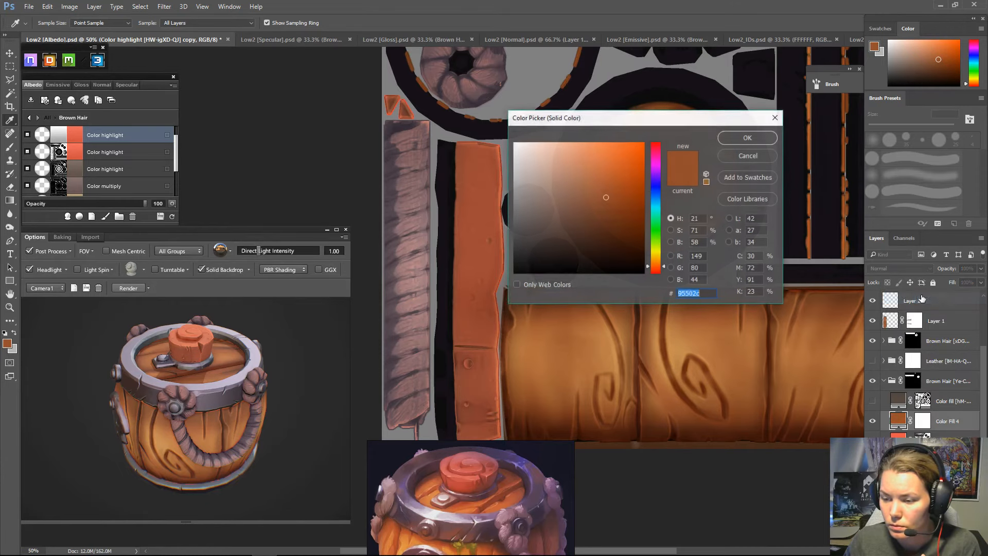
{"action": "left_click_drag", "start_coordinate": [608, 198], "coordinate": [583, 219]}
{"action": "left_click", "coordinate": [736, 140]}
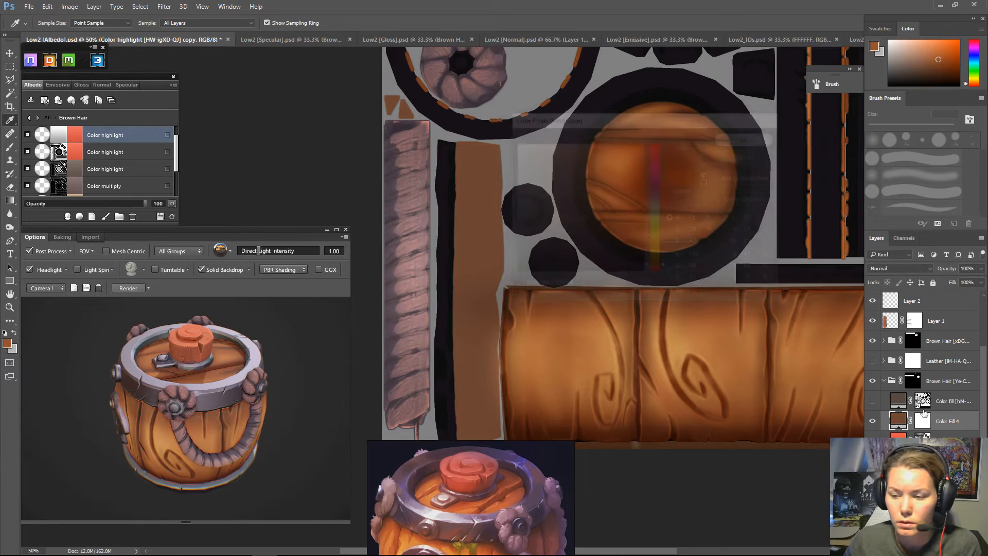
- Set Color Fill 4 to Multiply blending and invert its layer mask to black
{"action": "left_click", "coordinate": [892, 267]}
{"action": "left_click", "coordinate": [880, 302]}
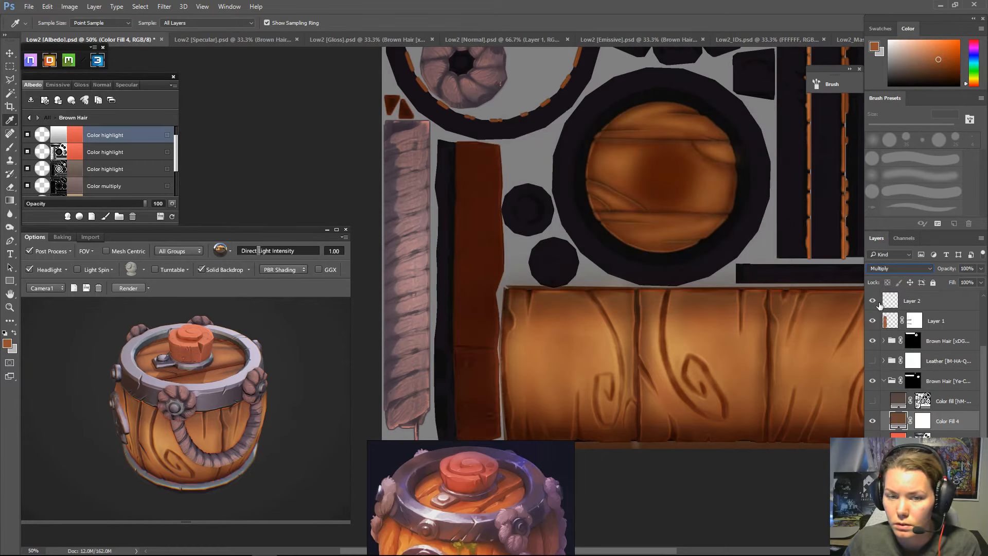
{"action": "left_click", "coordinate": [923, 420]}
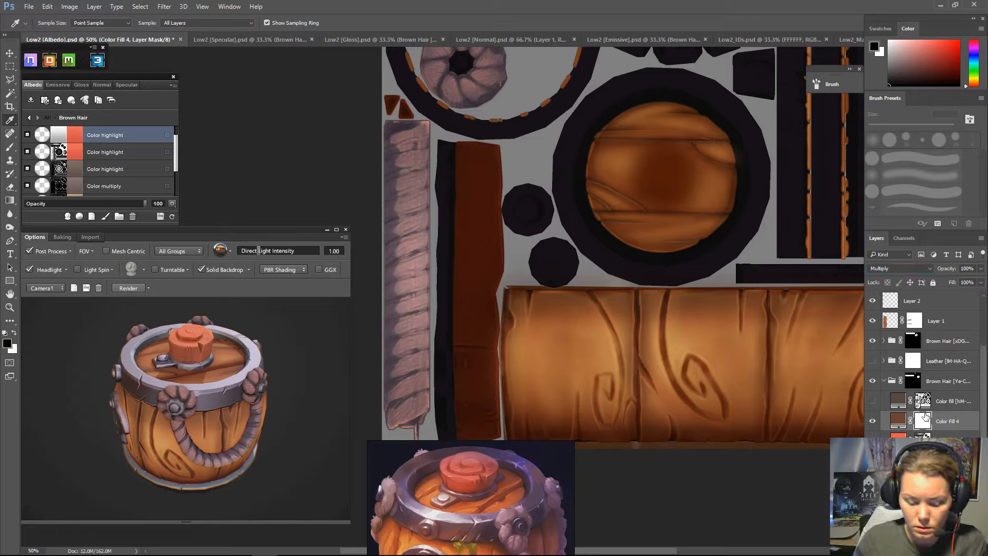
{"action": "key", "text": "ctrl+i"}
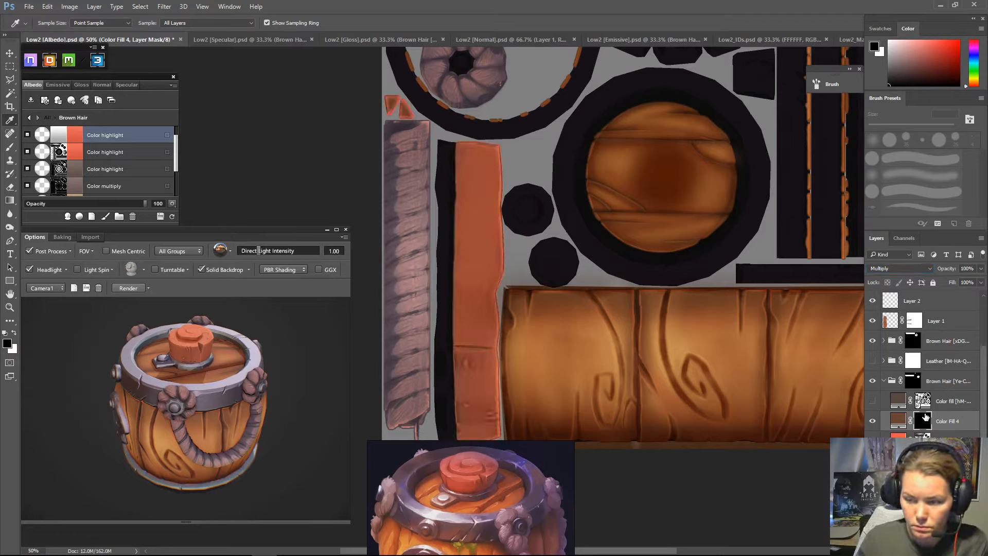
- Paint white on Color Fill 4's mask along the inner long edge of the cork's side strip with a soft 45 px brush at 40% opacity
{"action": "key", "text": "b"}
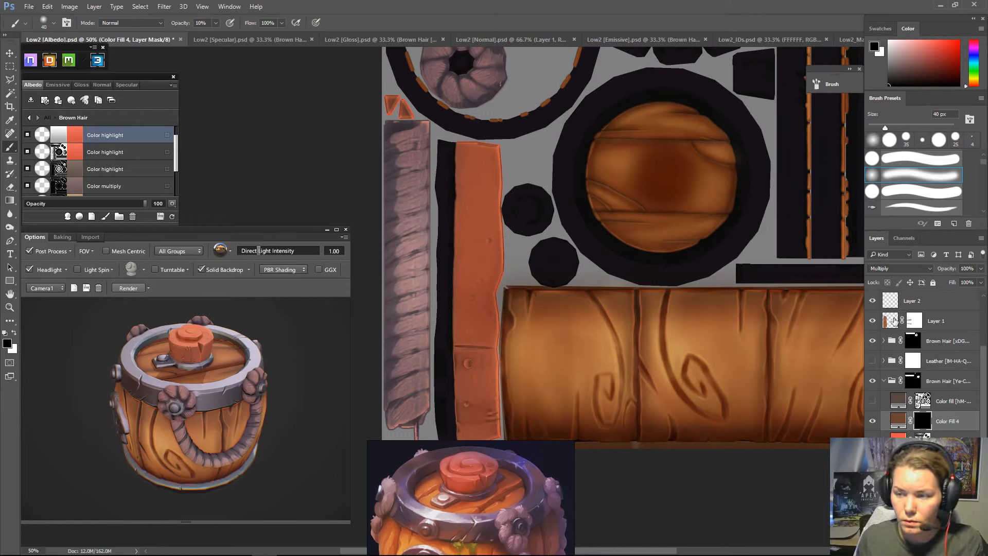
{"action": "key", "text": "bracketright"}
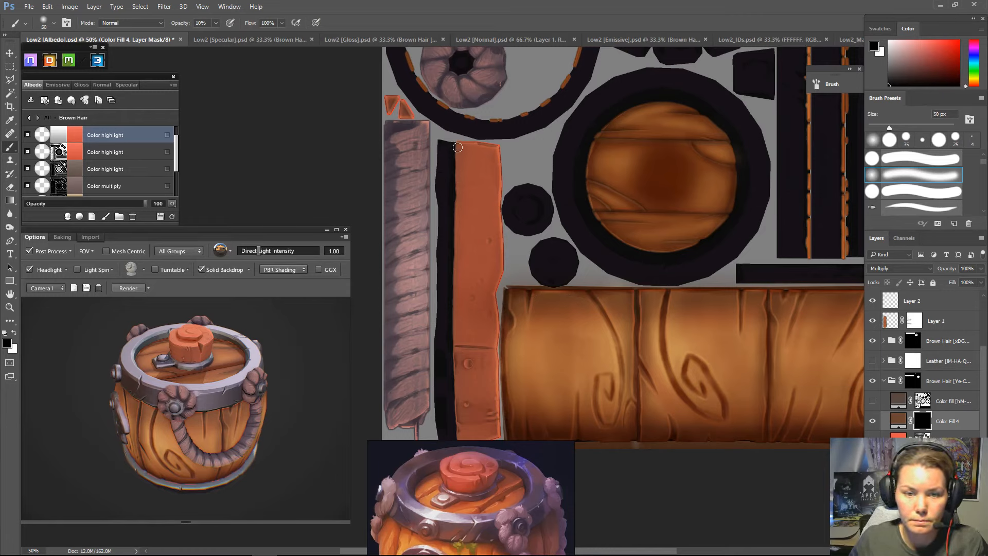
{"action": "key", "text": "bracketleft"}
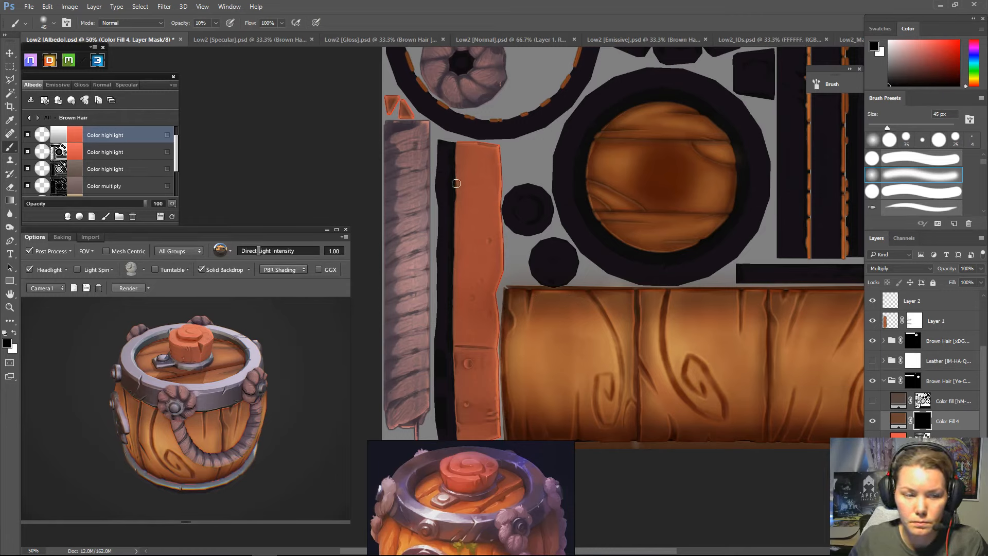
{"action": "key", "text": "x"}
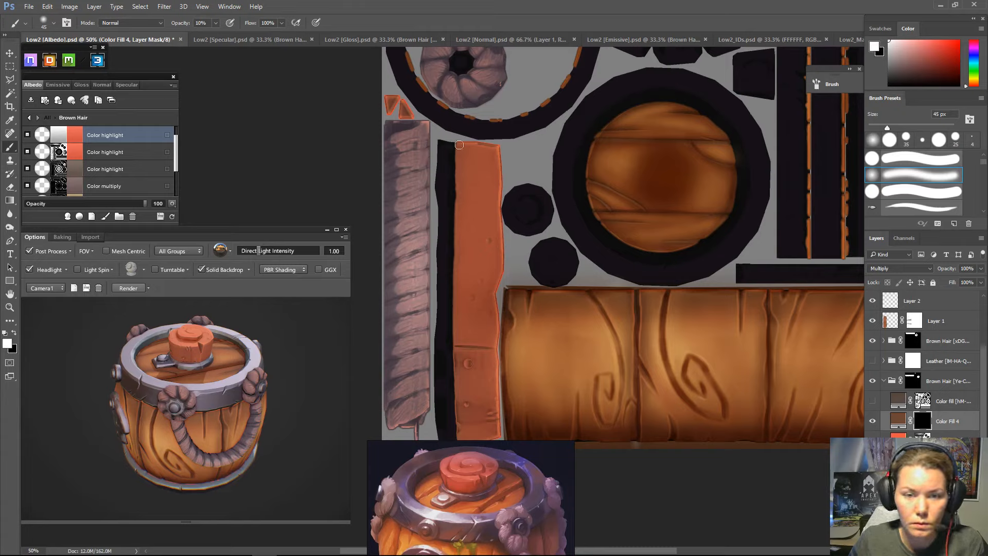
{"action": "key", "text": "4"}
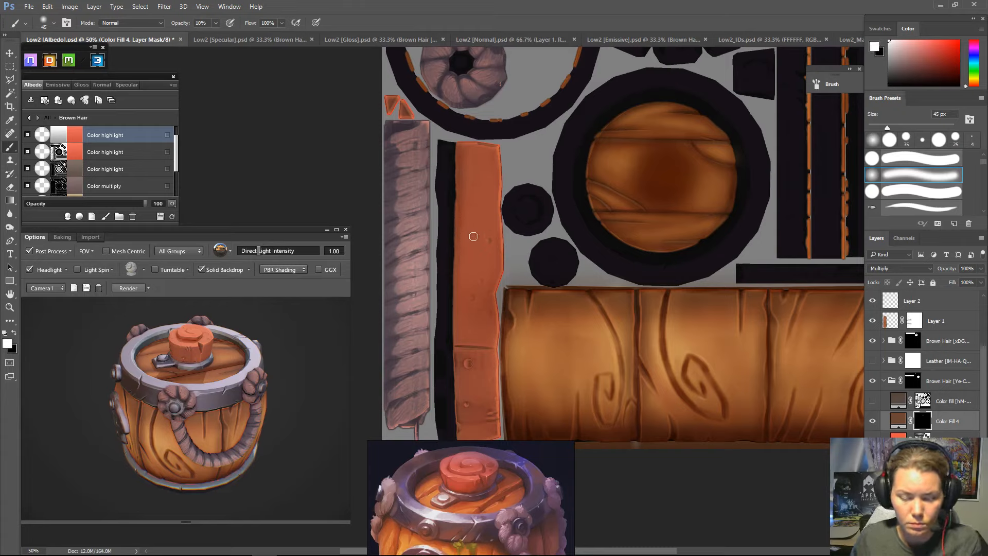
{"action": "left_click_drag", "start_coordinate": [458, 145], "coordinate": [459, 242]}
{"action": "left_click_drag", "start_coordinate": [461, 147], "coordinate": [452, 284]}
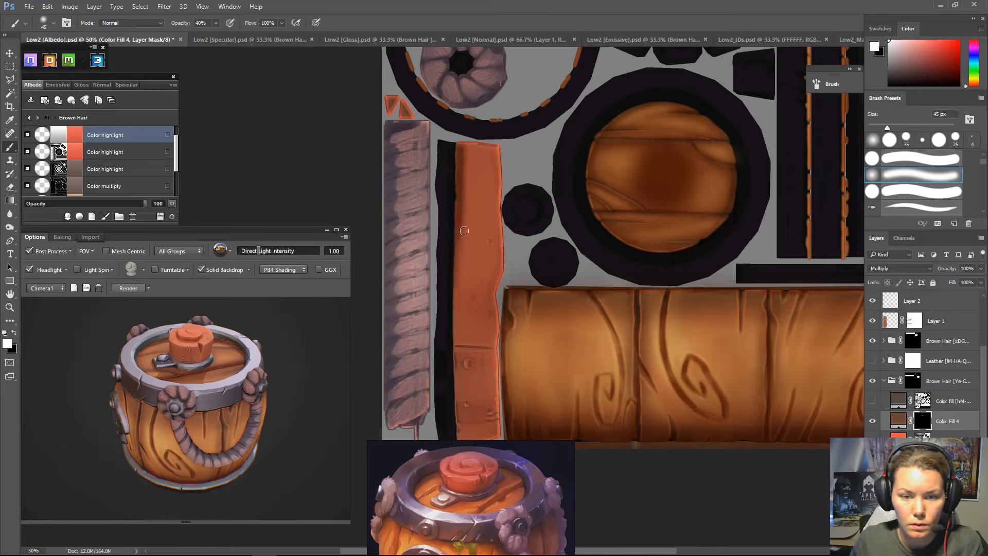
{"action": "mouse_move", "coordinate": [457, 199]}
{"action": "left_mouse_down"}
{"action": "mouse_move", "coordinate": [460, 438]}
{"action": "mouse_move", "coordinate": [456, 350]}
{"action": "left_mouse_up"}
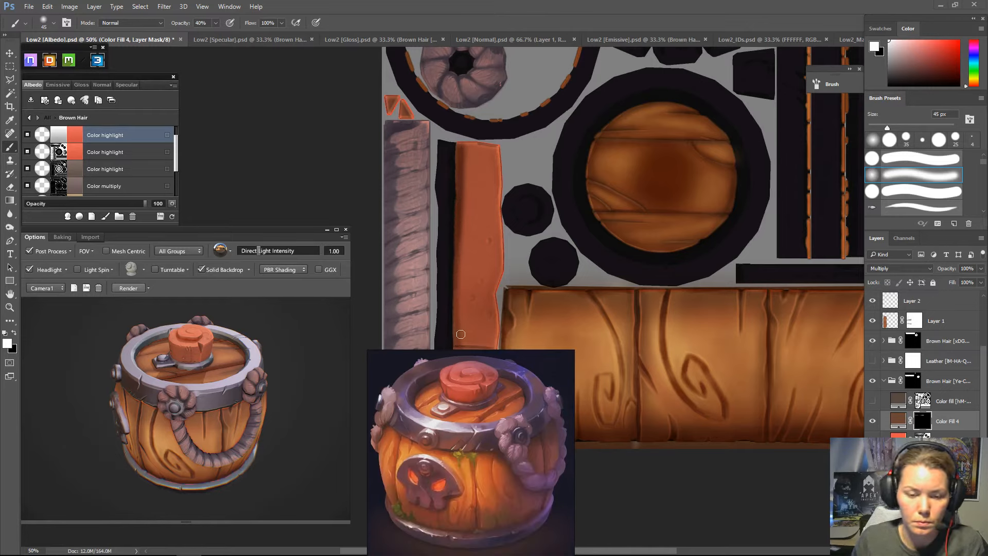
{"action": "left_click_drag", "start_coordinate": [488, 382], "coordinate": [491, 506]}
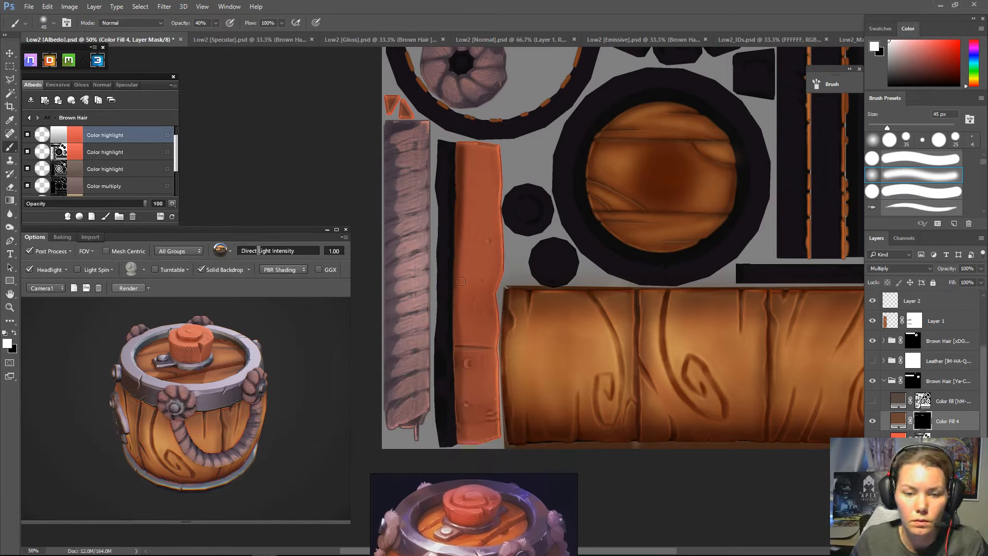
{"action": "left_click_drag", "start_coordinate": [456, 154], "coordinate": [466, 444]}
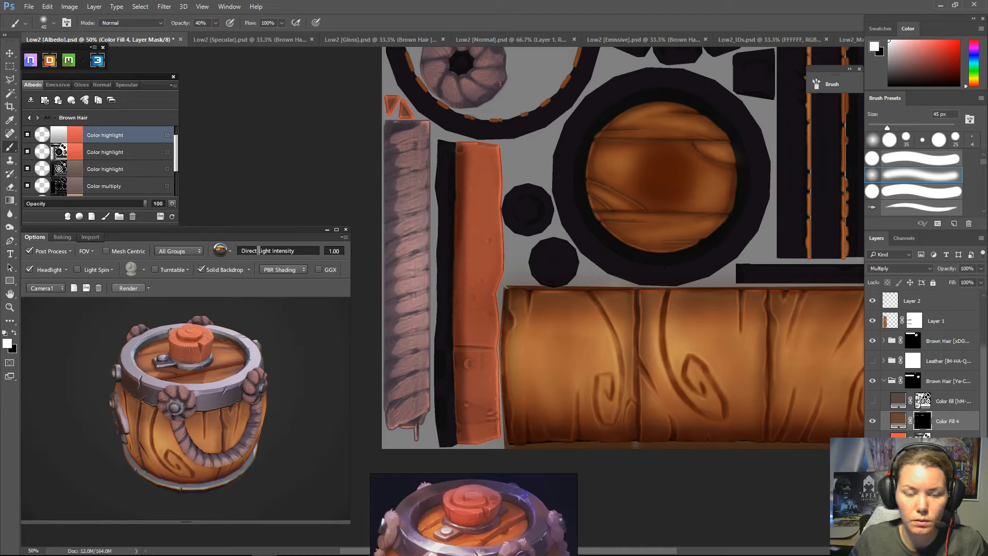
- Refresh the 3D preview, then zoom in and orbit the barrel to check the shading around the cork
{"action": "left_click", "coordinate": [172, 217]}
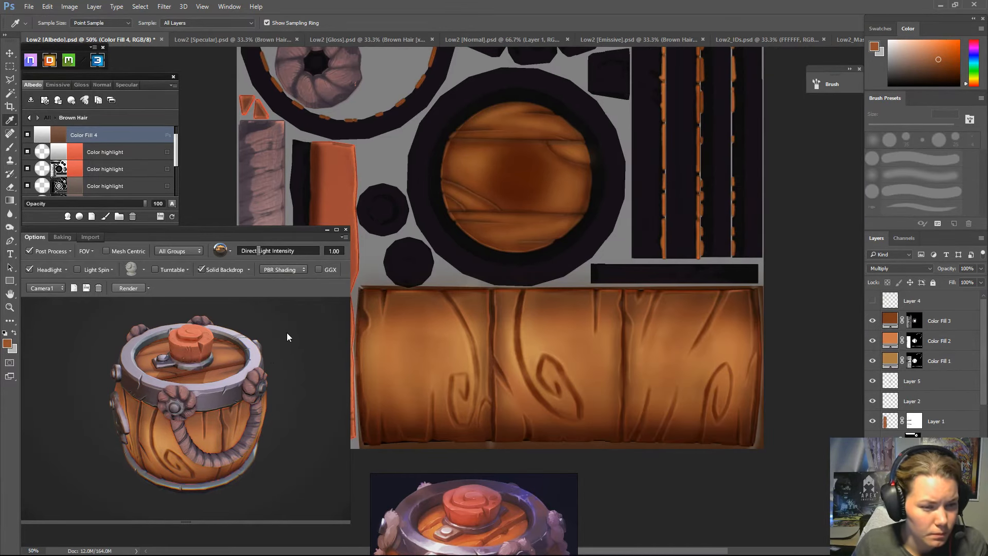
{"action": "left_click_drag", "start_coordinate": [311, 330], "coordinate": [369, 346]}
{"action": "scroll", "coordinate": [285, 336], "scroll_direction": "up", "scroll_amount": 3}
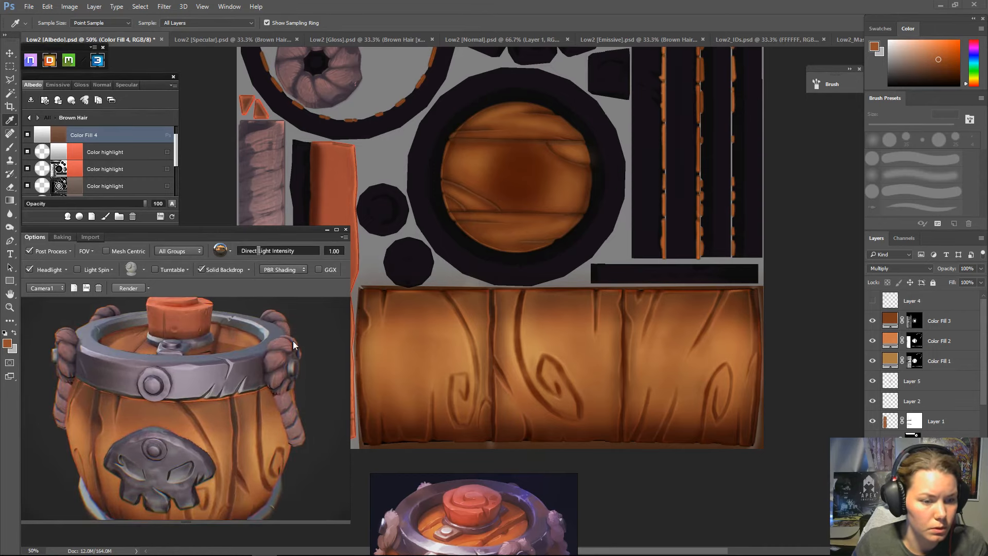
{"action": "left_click_drag", "start_coordinate": [292, 341], "coordinate": [348, 316]}
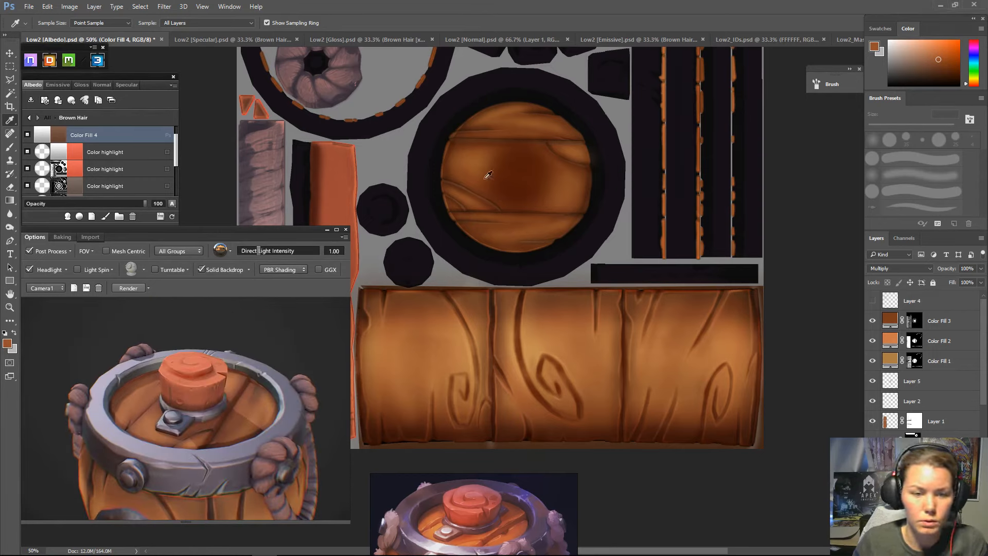
- Widen the shading along the cork's side strip on Color Fill 4's mask with a soft 80 px white brush at 20% opacity
{"action": "mouse_move", "coordinate": [432, 180]}
{"action": "left_mouse_down"}
{"action": "mouse_move", "coordinate": [600, 178]}
{"action": "mouse_move", "coordinate": [582, 183]}
{"action": "left_mouse_up"}
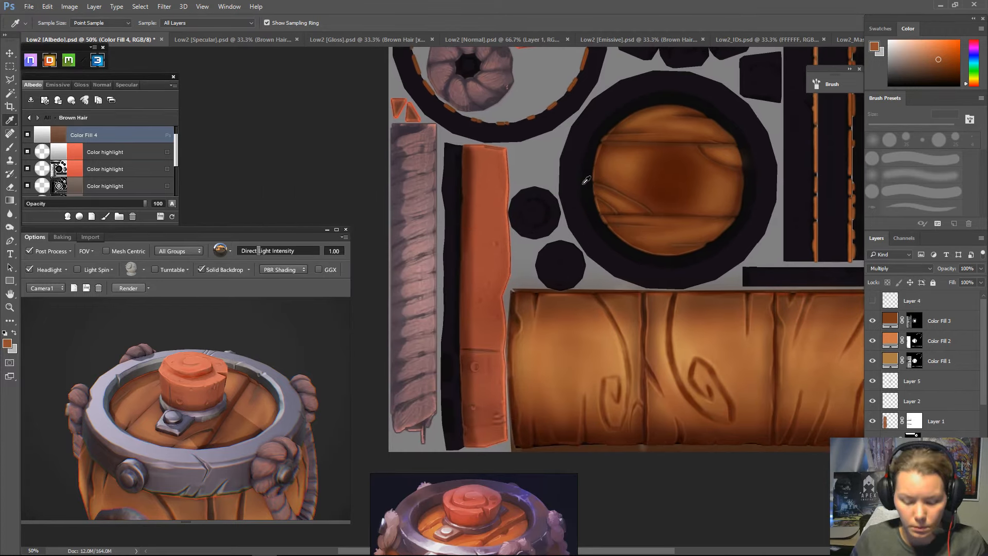
{"action": "key", "text": "b"}
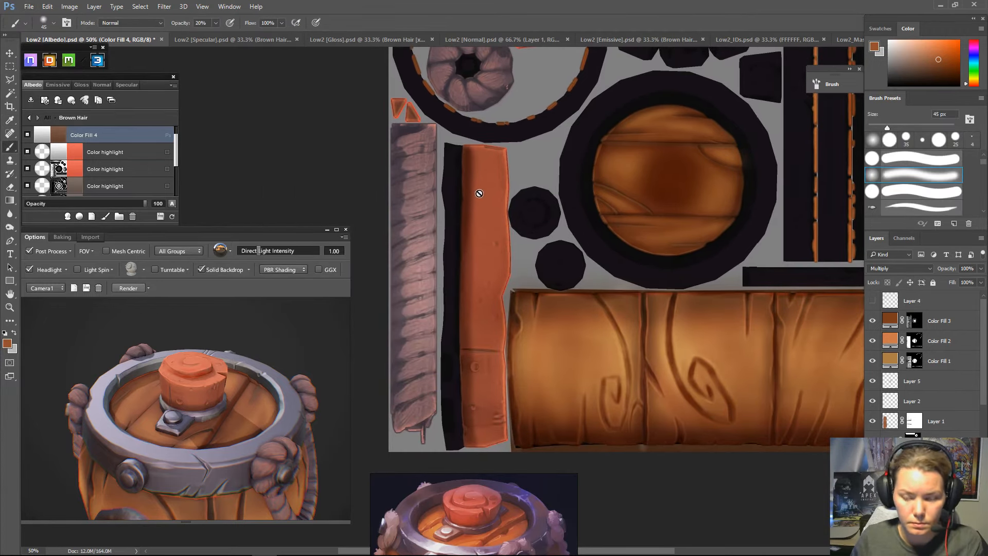
{"action": "scroll", "coordinate": [968, 355], "scroll_direction": "down", "scroll_amount": 5}
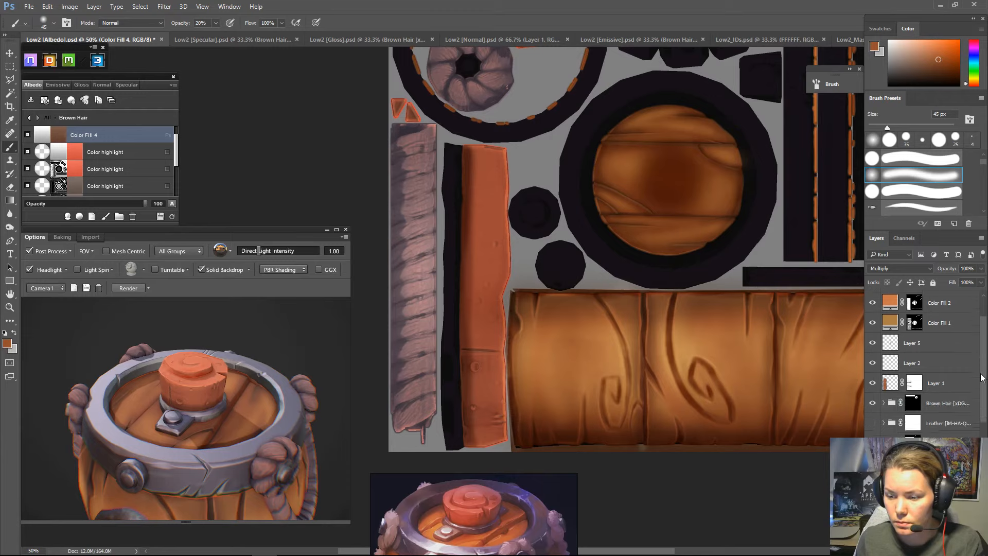
{"action": "left_click", "coordinate": [923, 414]}
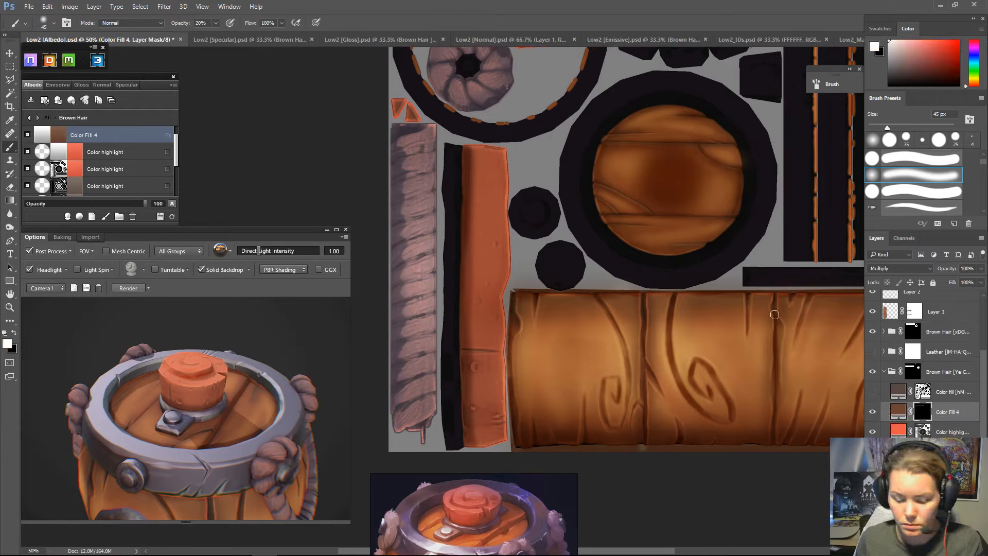
{"action": "key", "text": "]"}
{"action": "key", "text": "]"}
{"action": "key", "text": "]"}
{"action": "key", "text": "]"}
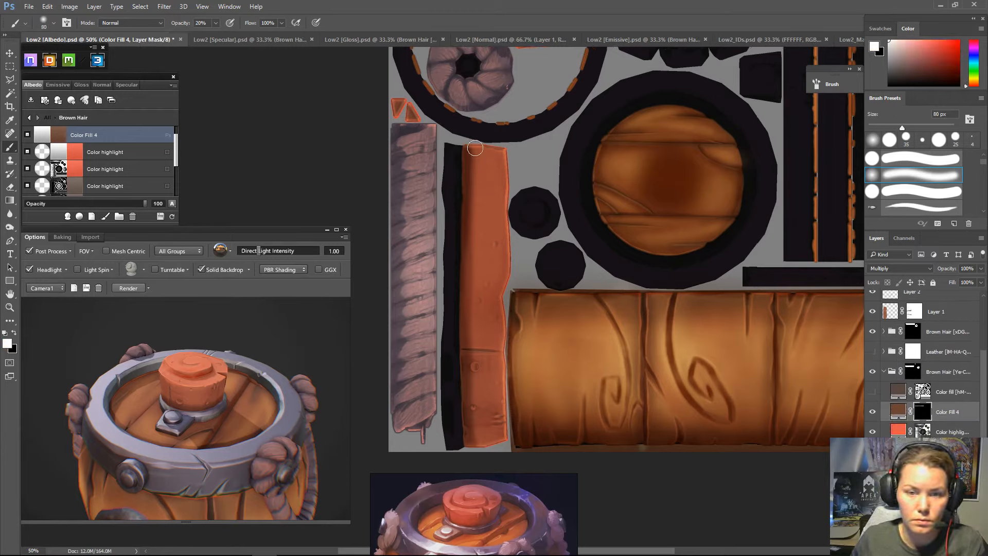
{"action": "mouse_move", "coordinate": [476, 147]}
{"action": "left_mouse_down"}
{"action": "mouse_move", "coordinate": [467, 326]}
{"action": "mouse_move", "coordinate": [482, 287]}
{"action": "mouse_move", "coordinate": [472, 184]}
{"action": "mouse_move", "coordinate": [478, 447]}
{"action": "mouse_move", "coordinate": [468, 264]}
{"action": "mouse_move", "coordinate": [485, 153]}
{"action": "mouse_move", "coordinate": [480, 409]}
{"action": "mouse_move", "coordinate": [477, 429]}
{"action": "mouse_move", "coordinate": [477, 179]}
{"action": "mouse_move", "coordinate": [470, 425]}
{"action": "left_mouse_up"}
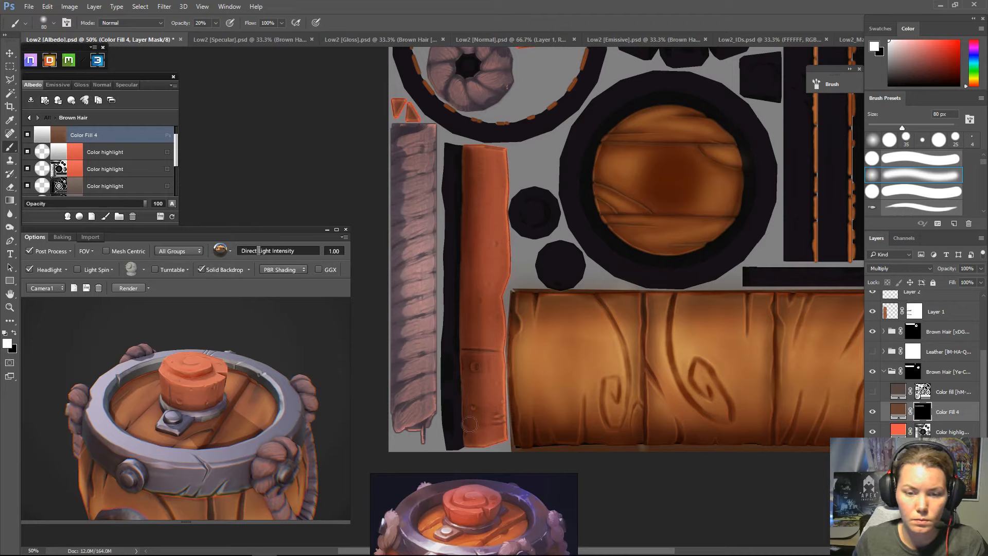
- Refresh the 3D preview and change Color Fill 4's color to a dark bluish purple
{"action": "left_click", "coordinate": [172, 218]}
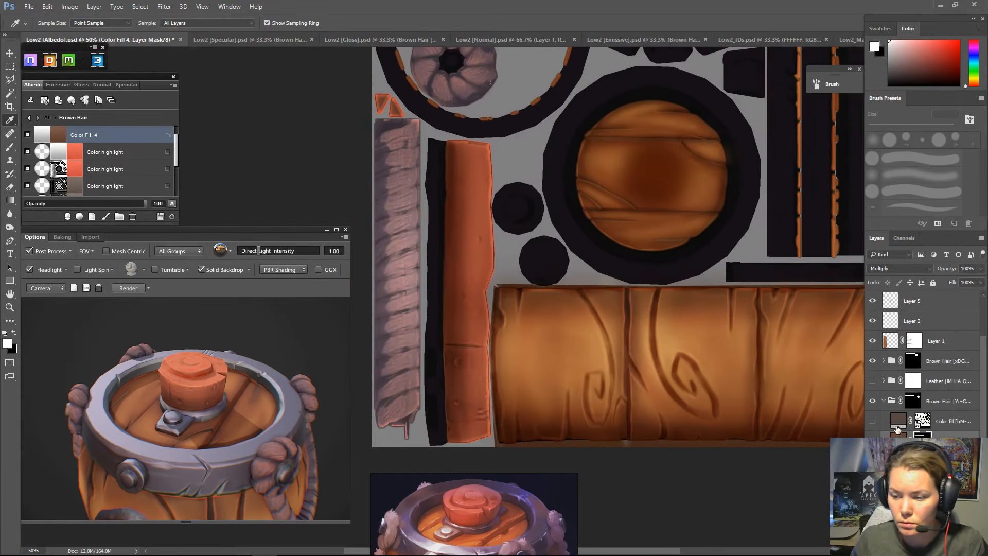
{"action": "left_click_drag", "start_coordinate": [650, 273], "coordinate": [655, 186]}
{"action": "left_click", "coordinate": [747, 137]}
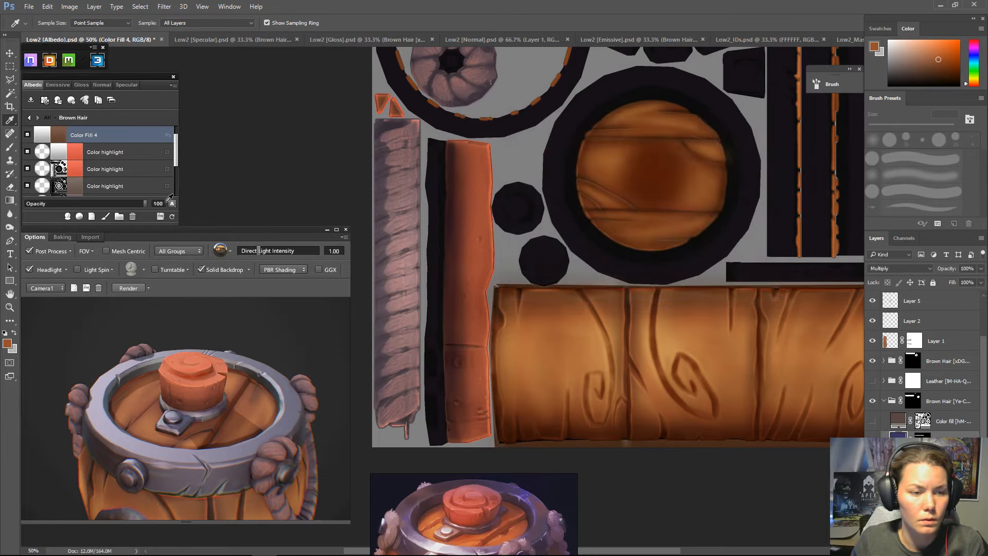
- Refresh the 3D preview and orbit the barrel to inspect the cork's purple shading from several sides
{"action": "left_click", "coordinate": [172, 216]}
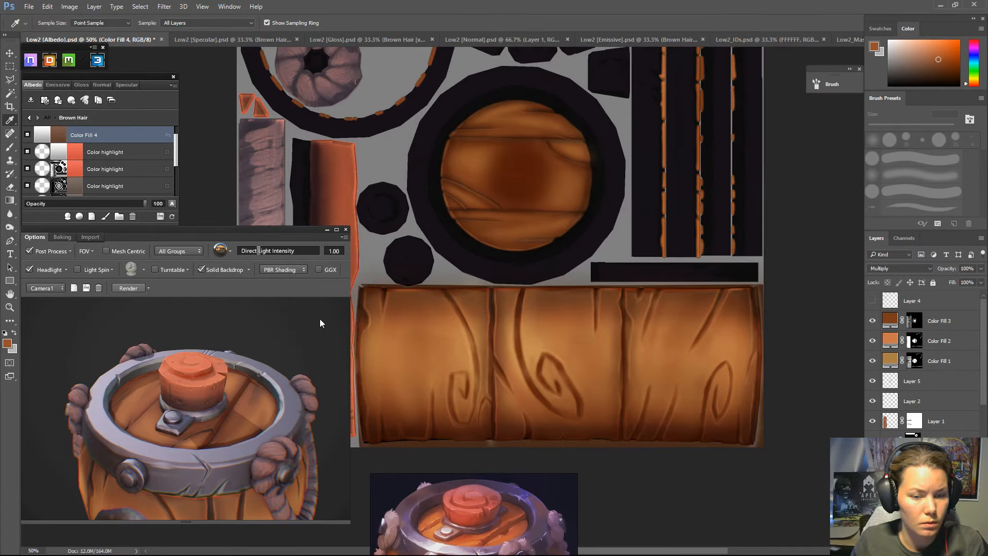
{"action": "left_click_drag", "start_coordinate": [320, 316], "coordinate": [211, 355]}
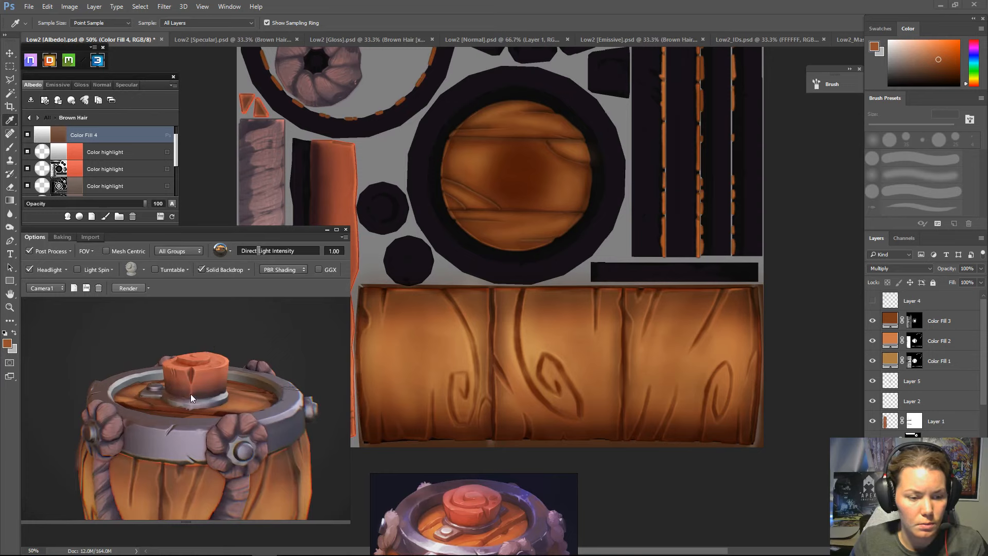
{"action": "left_click_drag", "start_coordinate": [279, 344], "coordinate": [353, 353]}
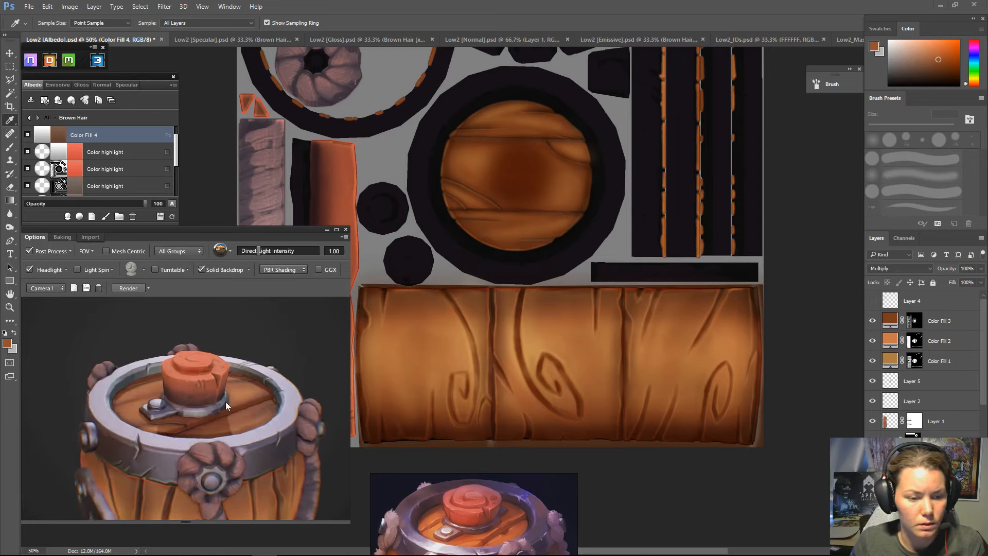
{"action": "left_click_drag", "start_coordinate": [257, 338], "coordinate": [301, 346]}
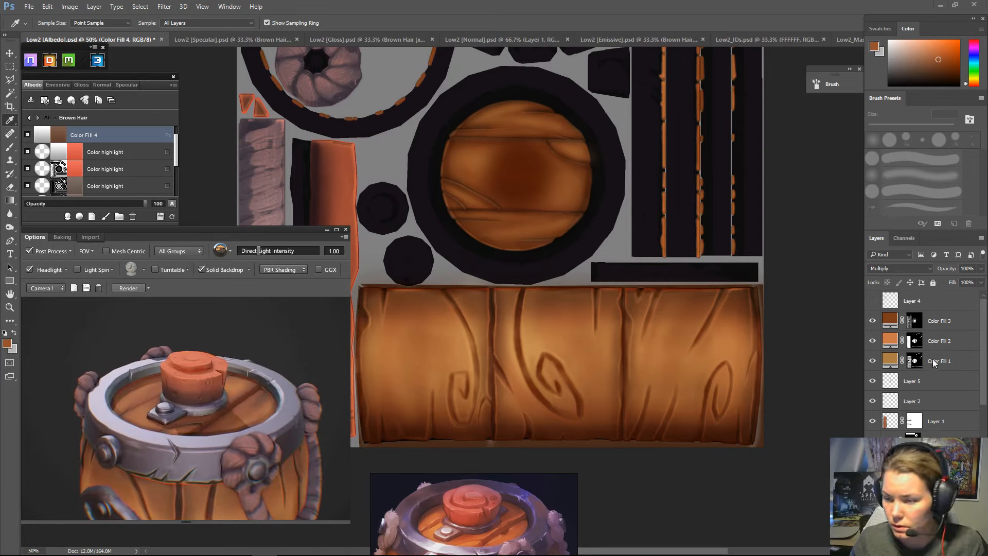
- Reduce Color Fill 4's opacity to 66% and check the cork in the refreshed, rotated 3D preview
{"action": "scroll", "coordinate": [939, 316], "scroll_direction": "down", "scroll_amount": 3}
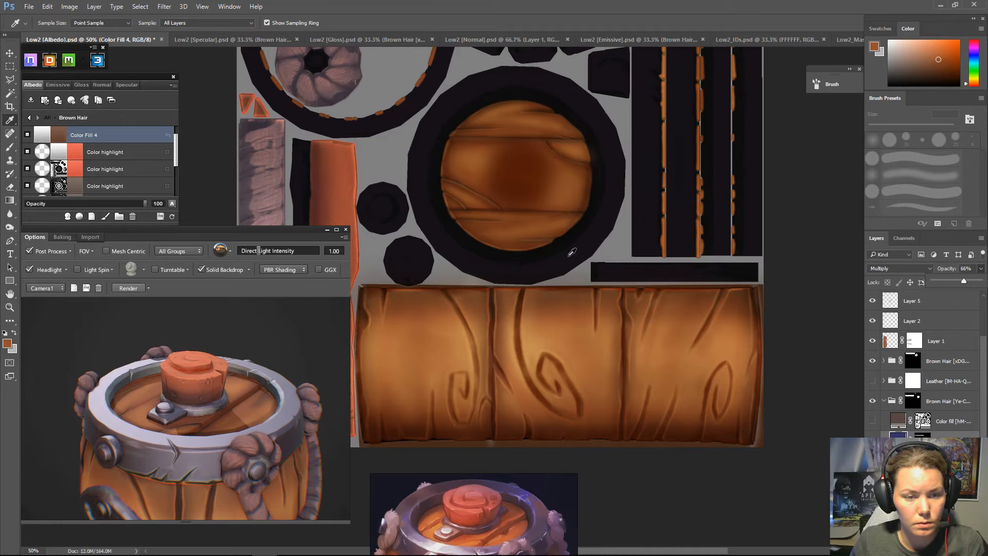
{"action": "left_click", "coordinate": [173, 216]}
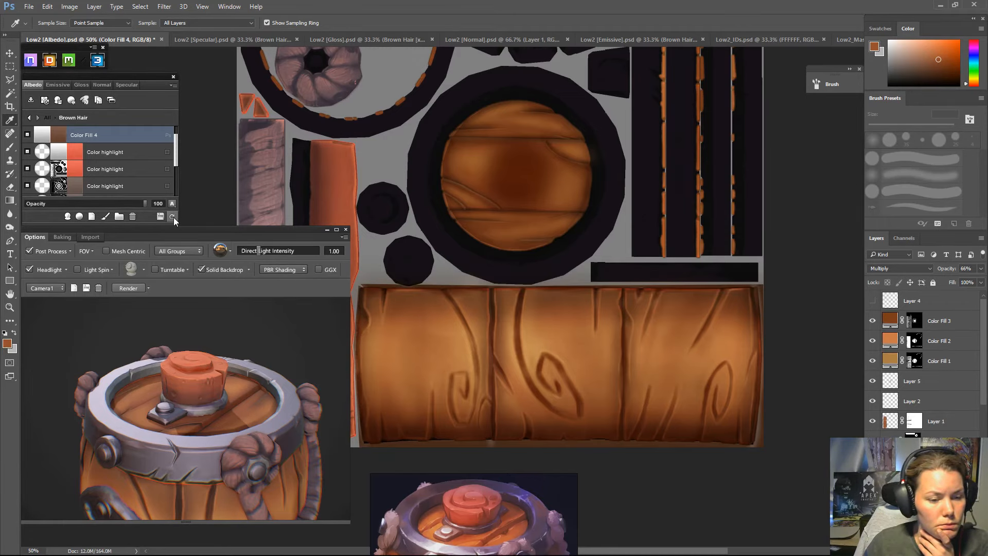
{"action": "left_click_drag", "start_coordinate": [286, 338], "coordinate": [176, 330]}
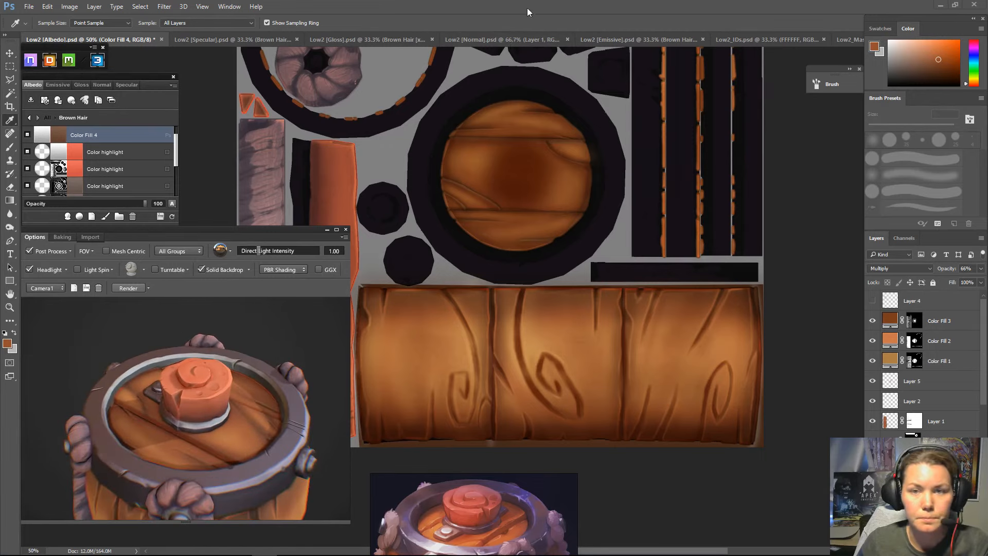
- Activate the brush on Color Fill 4's layer mask over the cork's top, using the default white foreground and black background
{"action": "left_click_drag", "start_coordinate": [499, 125], "coordinate": [616, 349]}
{"action": "left_click_drag", "start_coordinate": [533, 217], "coordinate": [549, 308]}
{"action": "key", "text": "ctrl+plus"}
{"action": "key", "text": "ctrl+plus"}
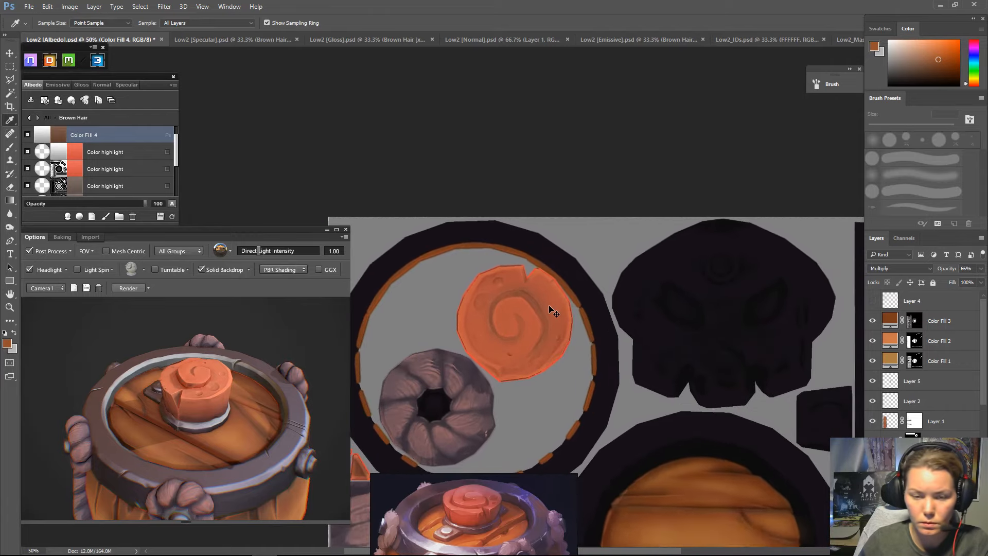
{"action": "key", "text": "ctrl+plus"}
{"action": "key", "text": "ctrl+minus"}
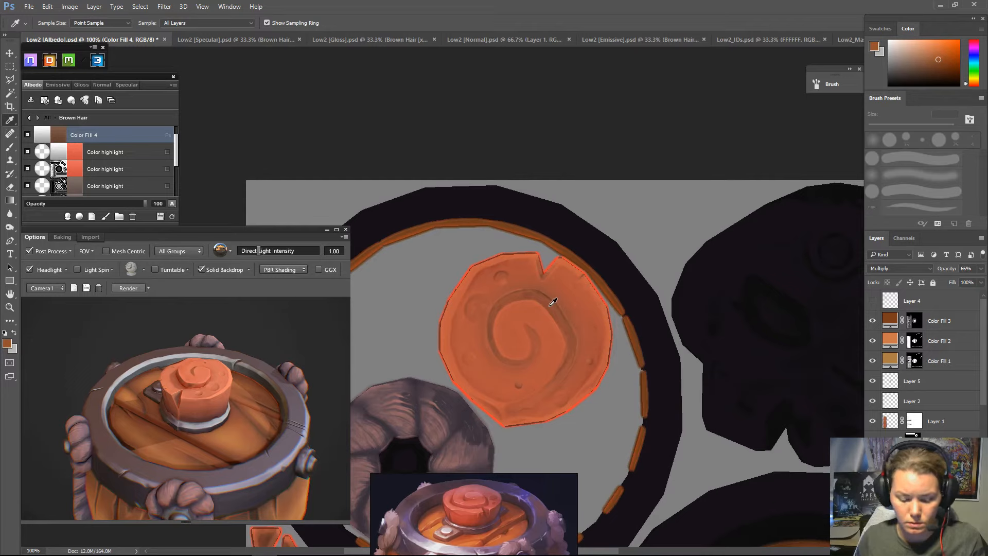
{"action": "key", "text": "b"}
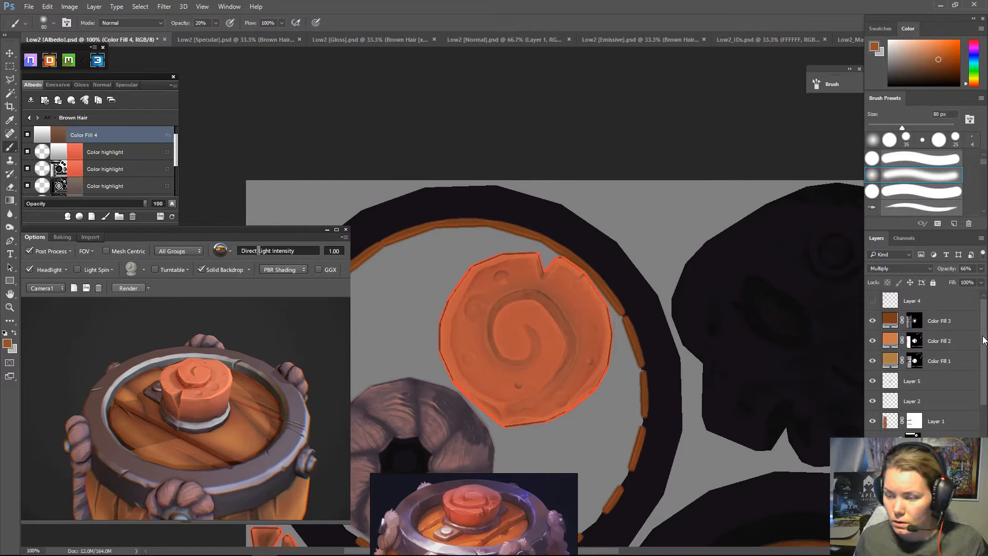
{"action": "scroll", "coordinate": [952, 391], "scroll_direction": "down", "scroll_amount": 3}
{"action": "key", "text": "ctrl+backslash"}
{"action": "key", "text": "d"}
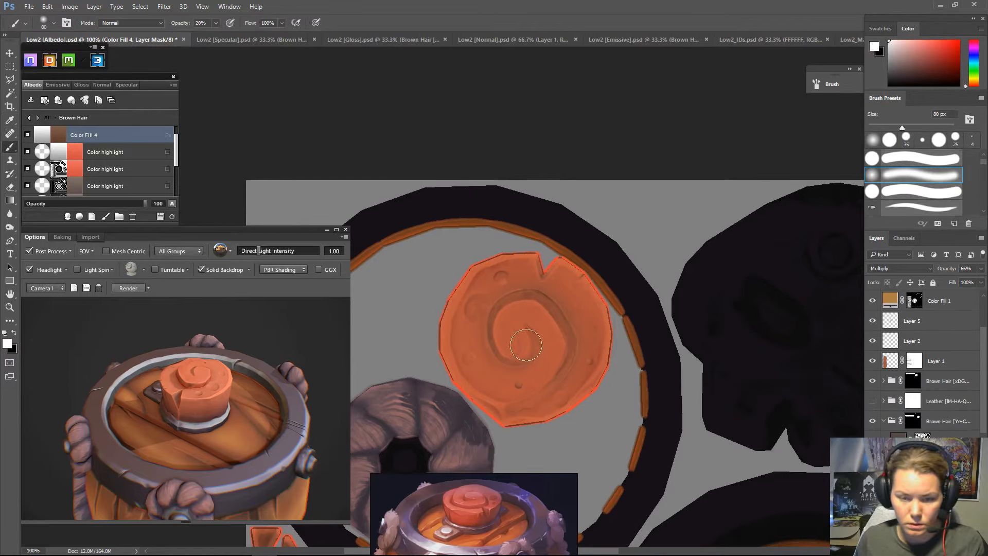
- Try to darken the cork top's large dent on Color Fill 4's mask with a hard 20 px white brush at 20% opacity
{"action": "key", "text": "bracketleft"}
{"action": "key", "text": "bracketleft"}
{"action": "key", "text": "bracketleft"}
{"action": "key", "text": "bracketleft"}
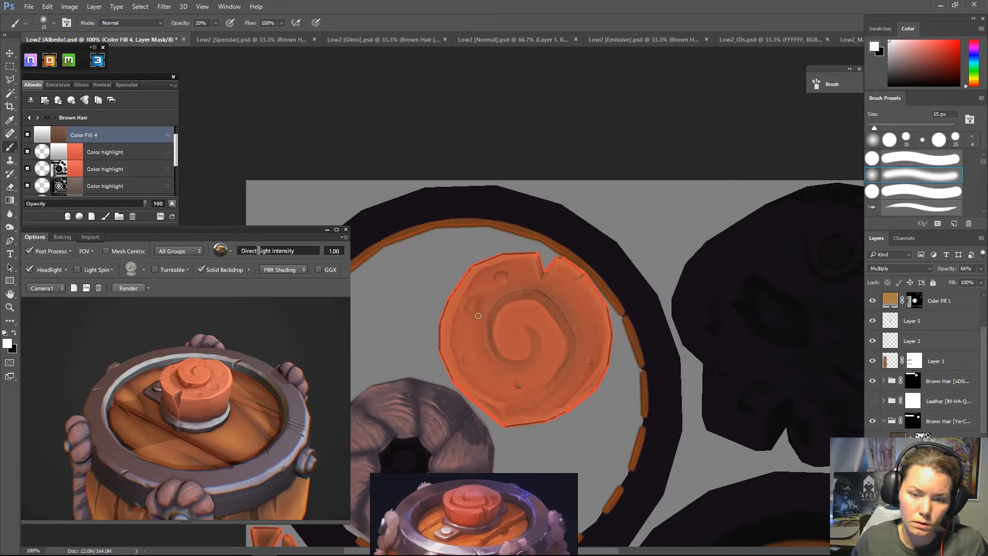
{"action": "left_click", "coordinate": [893, 191]}
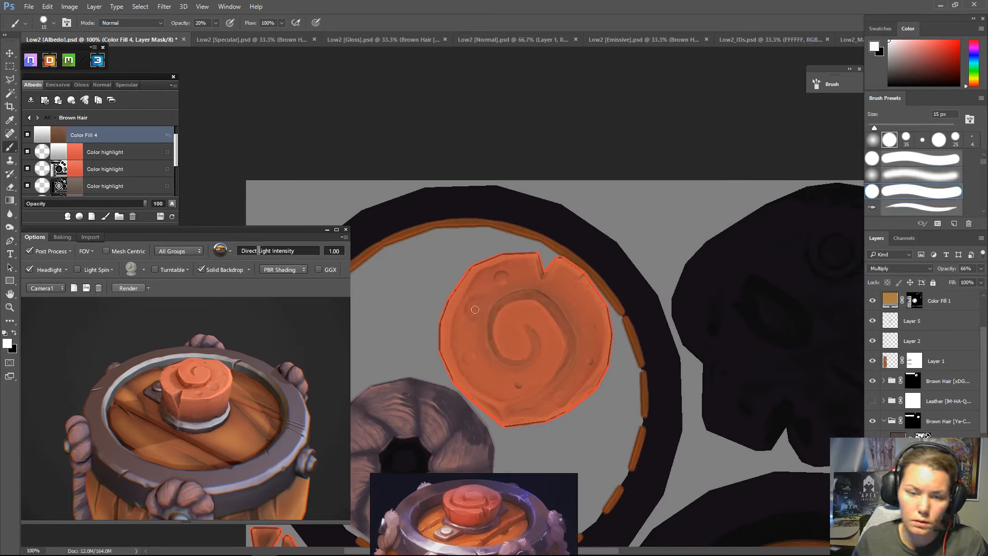
{"action": "key", "text": "bracketleft"}
{"action": "key", "text": "bracketleft"}
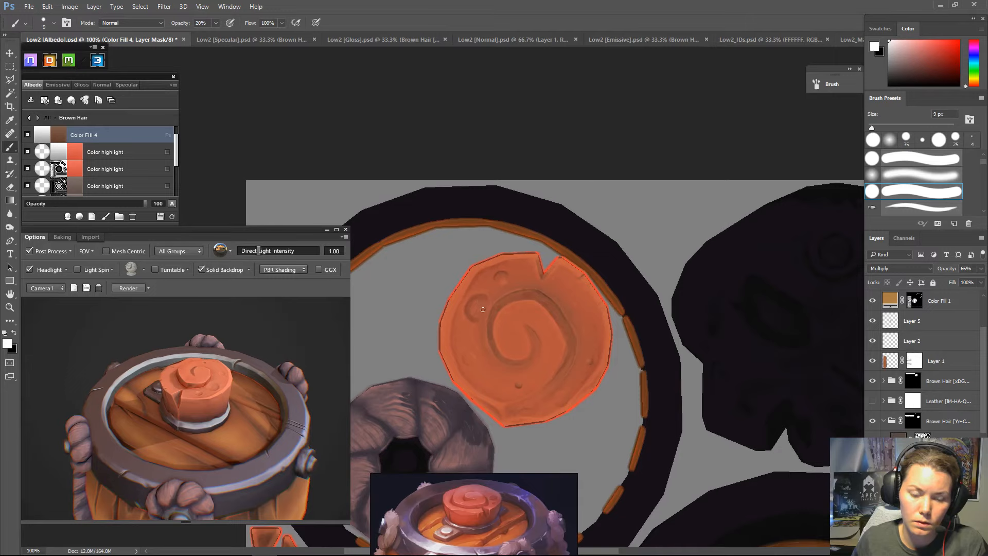
{"action": "key", "text": "bracketright"}
{"action": "key", "text": "bracketright"}
{"action": "scroll", "coordinate": [488, 321], "scroll_direction": "up", "scroll_amount": 1}
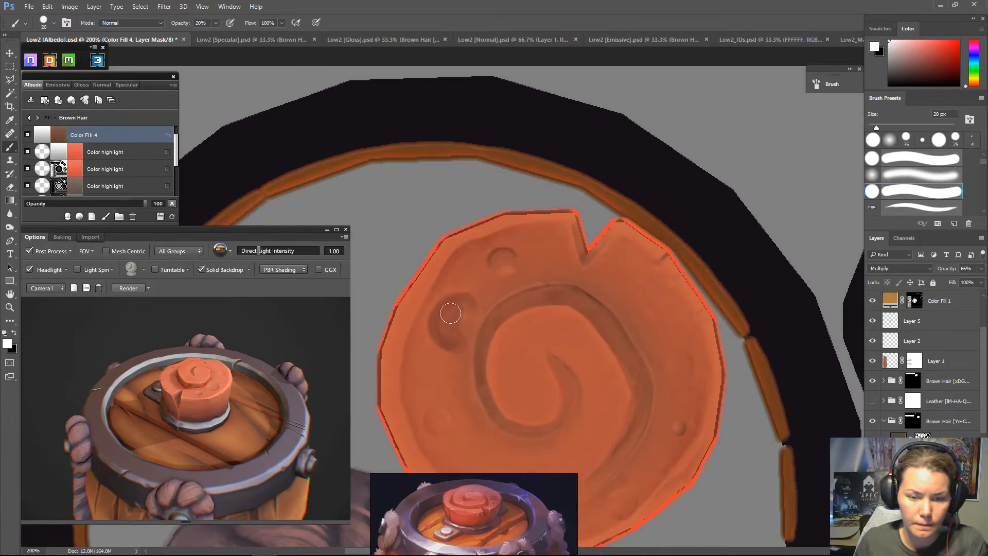
{"action": "mouse_move", "coordinate": [451, 313]}
{"action": "left_mouse_down"}
{"action": "mouse_move", "coordinate": [453, 332]}
{"action": "mouse_move", "coordinate": [463, 316]}
{"action": "mouse_move", "coordinate": [457, 311]}
{"action": "mouse_move", "coordinate": [448, 336]}
{"action": "left_mouse_up"}
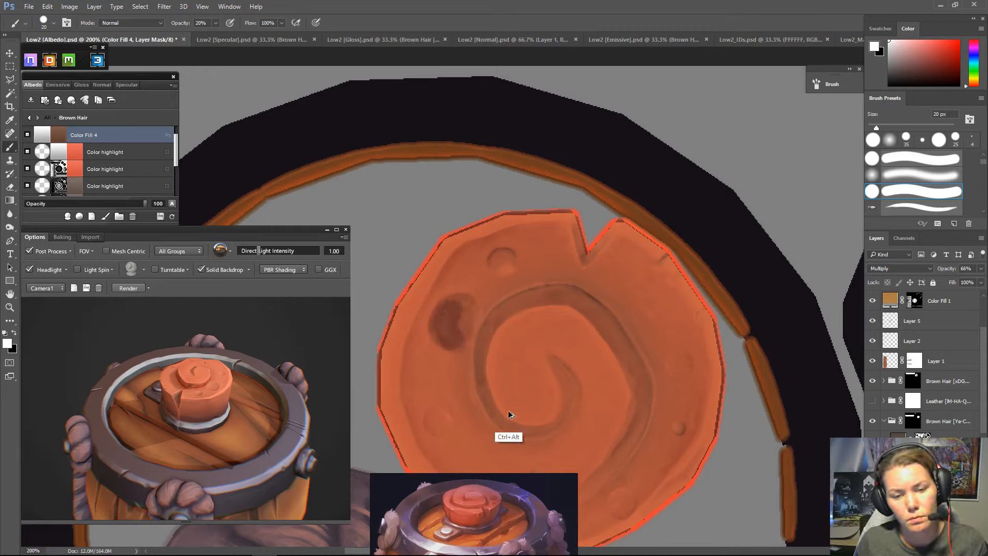
- Undo the mask strokes in the cork top's large dent
{"action": "key", "text": "ctrl+alt+z"}
{"action": "key", "text": "ctrl+alt+z"}
{"action": "key", "text": "ctrl+alt+z"}
{"action": "key", "text": "ctrl+alt+z"}
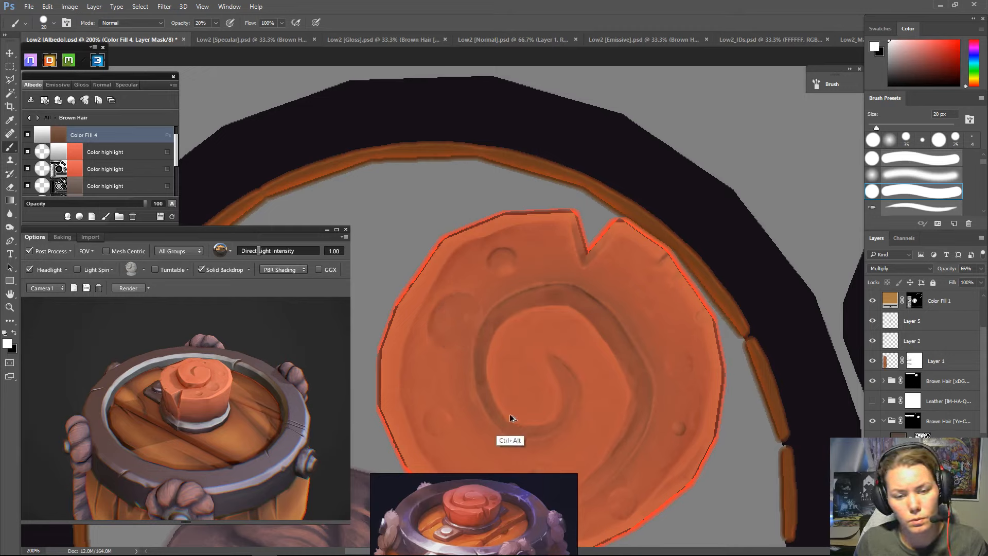
- Add a new layer, sample the cork's reddish brown near the spiral groove, and reduce the hard brush to 9 px
{"action": "left_click", "coordinate": [955, 550]}
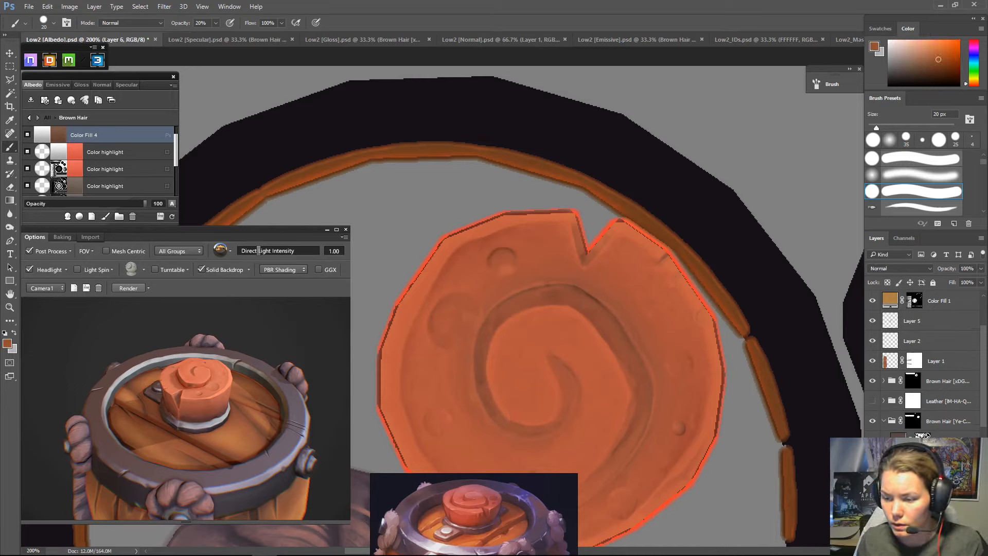
{"action": "left_click", "coordinate": [506, 310], "text": "alt"}
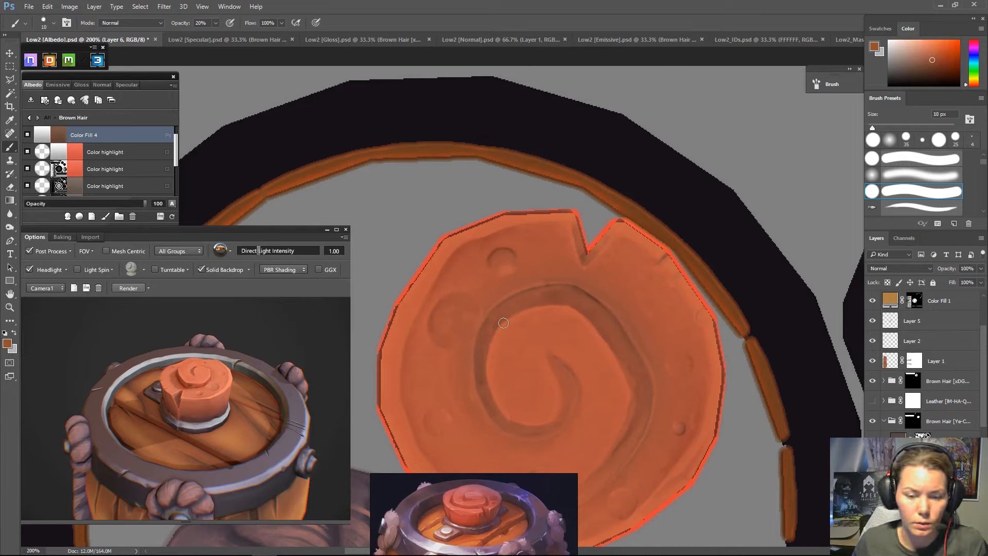
{"action": "key", "text": "bracketleft"}
{"action": "key", "text": "bracketleft"}
- Choose a darker reddish brown, shade the cork top's large dent with it, and blend the shading with a sampled cork color
{"action": "left_click", "coordinate": [7, 345]}
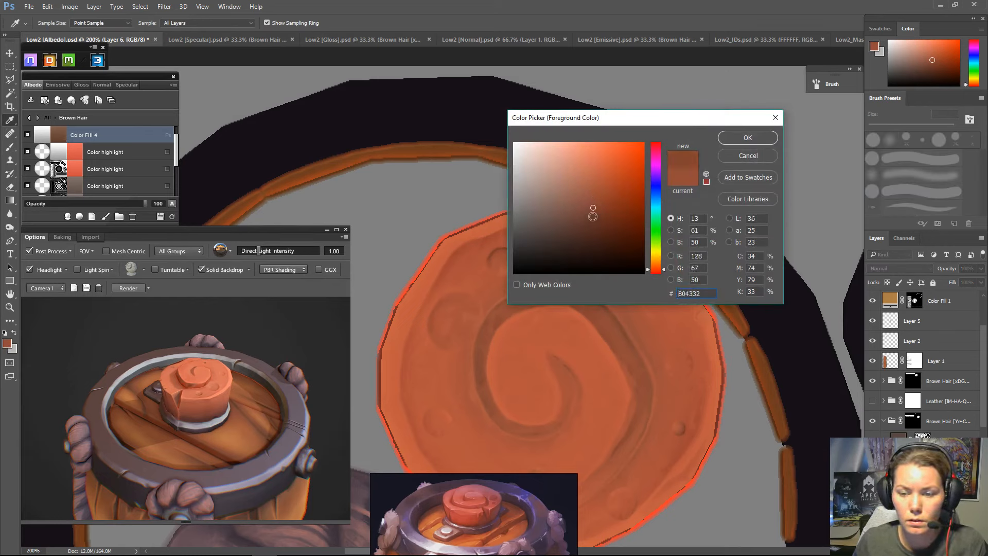
{"action": "left_click", "coordinate": [592, 216]}
{"action": "left_click", "coordinate": [739, 138]}
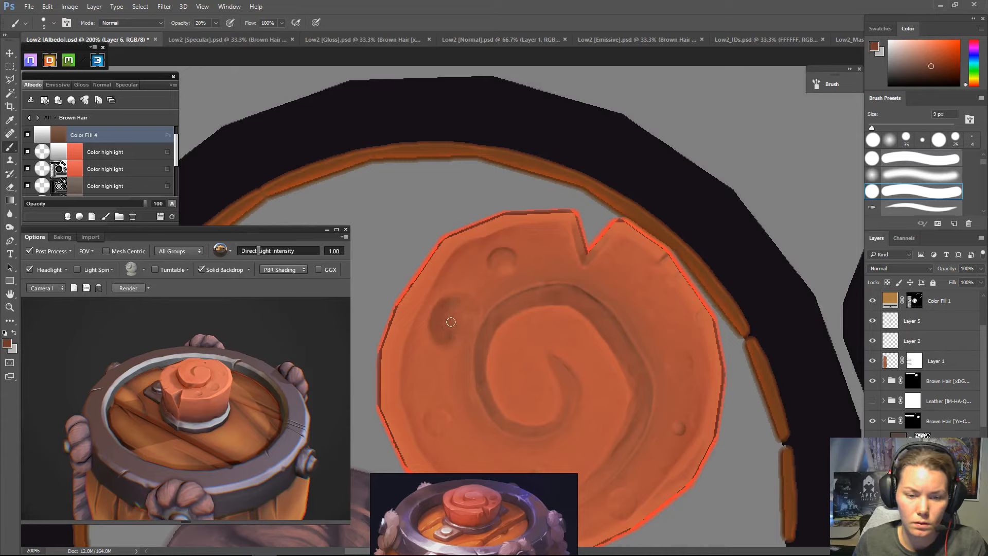
{"action": "left_click", "coordinate": [446, 331], "text": "alt"}
{"action": "mouse_move", "coordinate": [445, 330]}
{"action": "left_mouse_down"}
{"action": "mouse_move", "coordinate": [442, 315]}
{"action": "mouse_move", "coordinate": [456, 306]}
{"action": "left_mouse_up"}
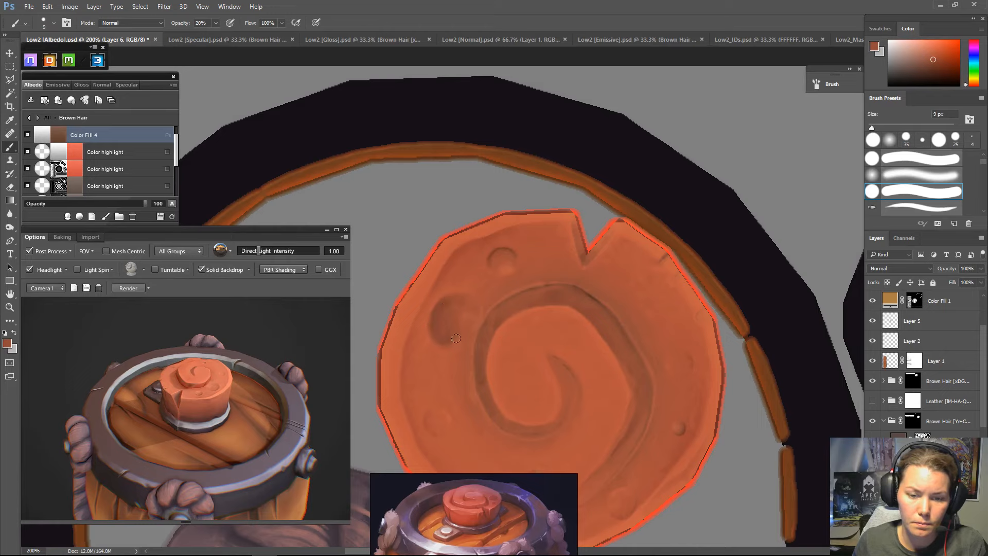
- Shade the small round dent near the cork's upper edge with sampled cork colors, using the 9 px brush at 40% opacity
{"action": "left_click_drag", "start_coordinate": [497, 269], "coordinate": [508, 254]}
{"action": "left_click", "coordinate": [507, 257], "text": "alt"}
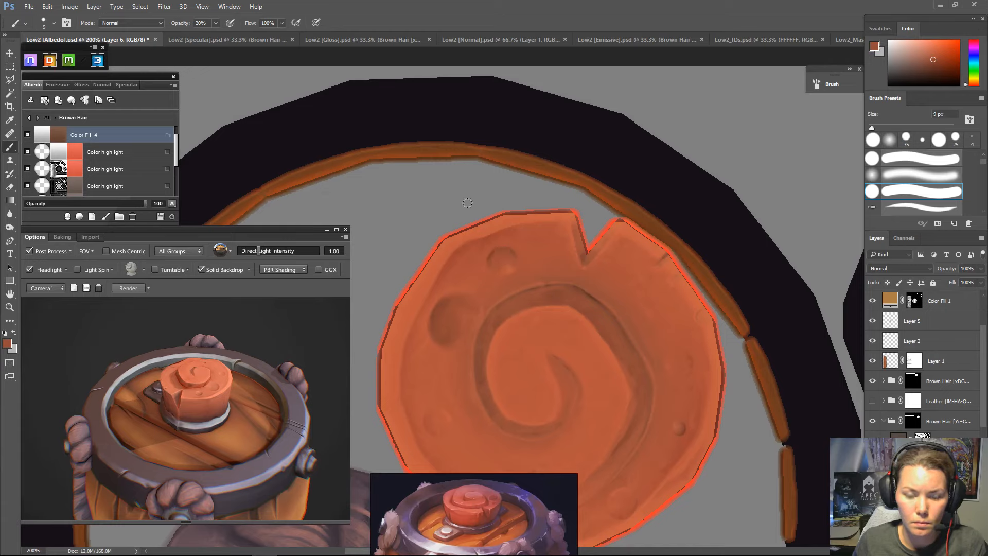
{"action": "key", "text": "4"}
{"action": "left_click", "coordinate": [444, 306], "text": "alt"}
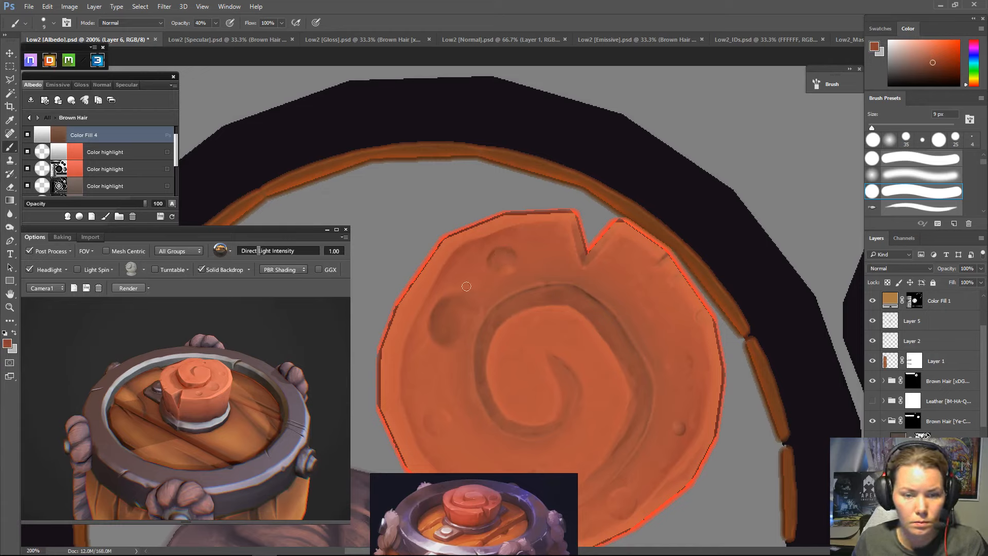
{"action": "key", "text": "0"}
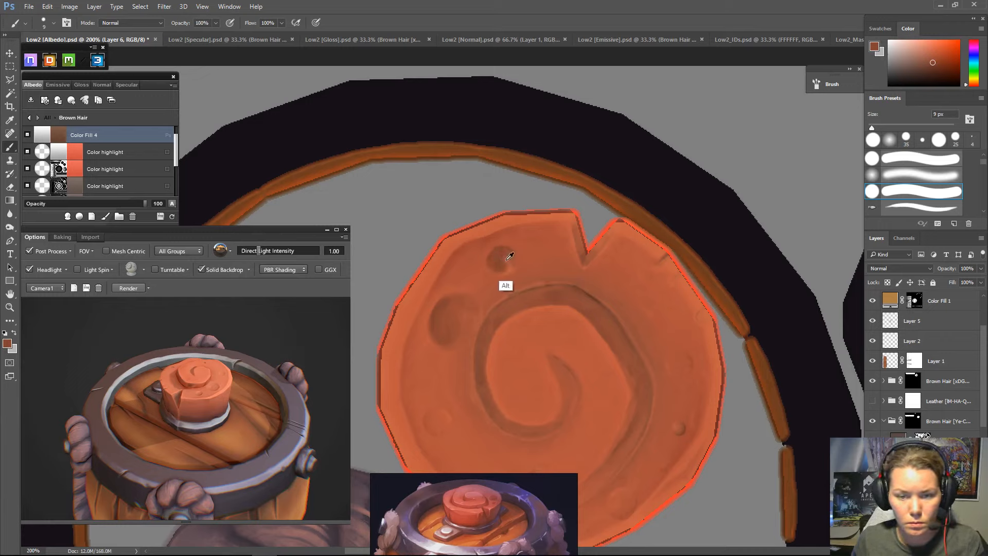
{"action": "left_click", "coordinate": [503, 259], "text": "alt"}
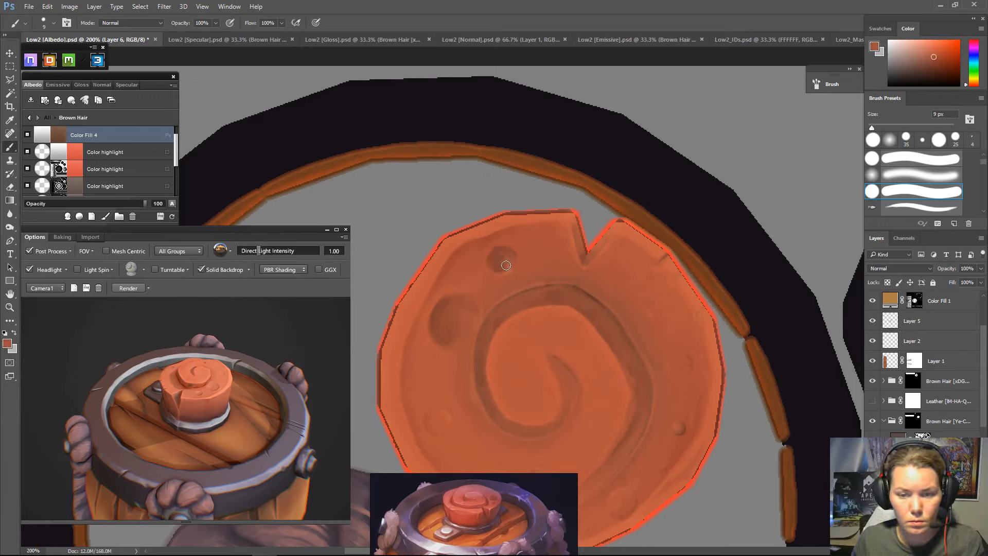
{"action": "left_click", "coordinate": [509, 261], "text": "alt"}
{"action": "left_click", "coordinate": [511, 263], "text": "alt"}
{"action": "mouse_move", "coordinate": [515, 259]}
{"action": "left_mouse_down"}
{"action": "mouse_move", "coordinate": [508, 267]}
{"action": "mouse_move", "coordinate": [505, 257]}
{"action": "left_mouse_up"}
{"action": "key", "text": "ctrl+alt+z"}
{"action": "left_click", "coordinate": [509, 261], "text": "alt"}
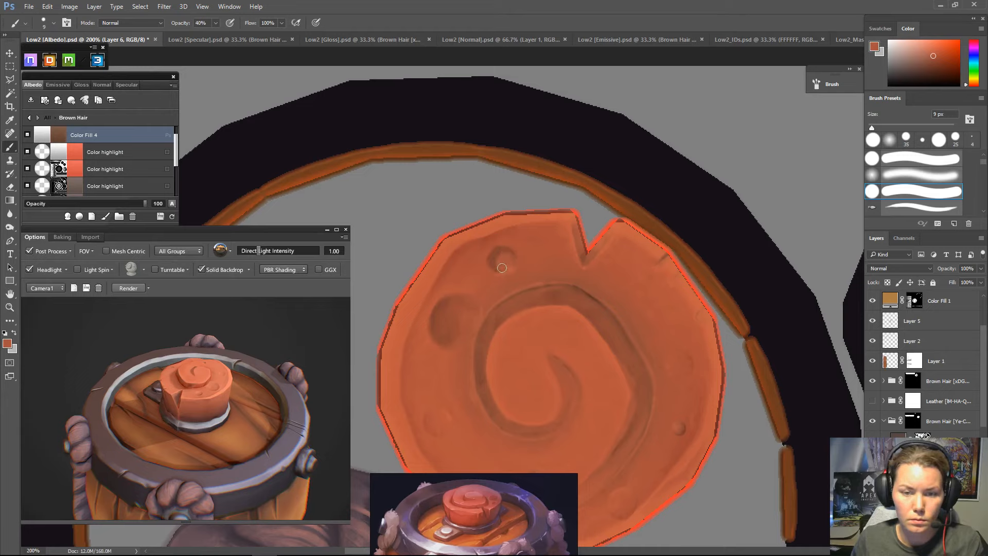
{"action": "left_click_drag", "start_coordinate": [504, 266], "coordinate": [501, 267]}
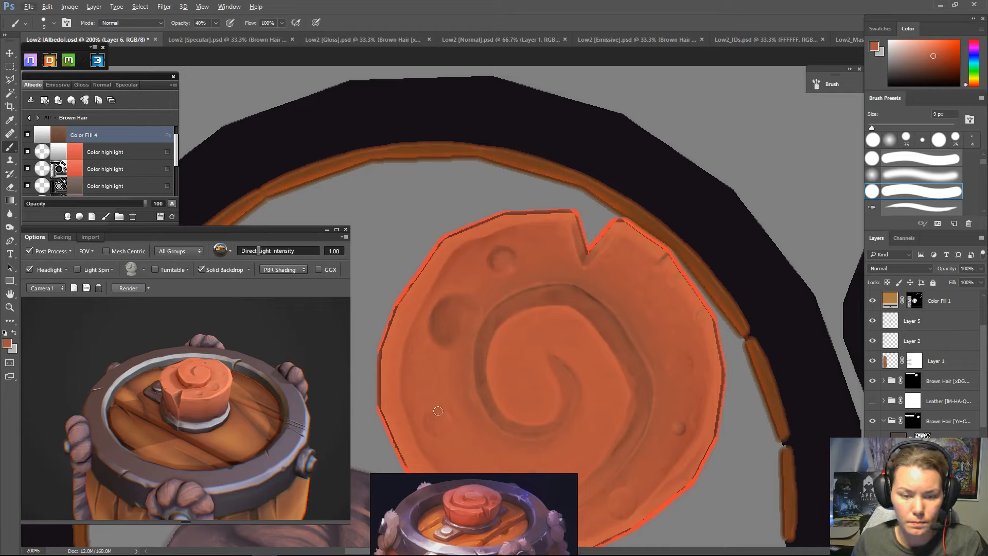
- Paint the lower-left dent on the cork's top with dark and light tones sampled from the surrounding cork
{"action": "left_click", "coordinate": [437, 348], "text": "alt"}
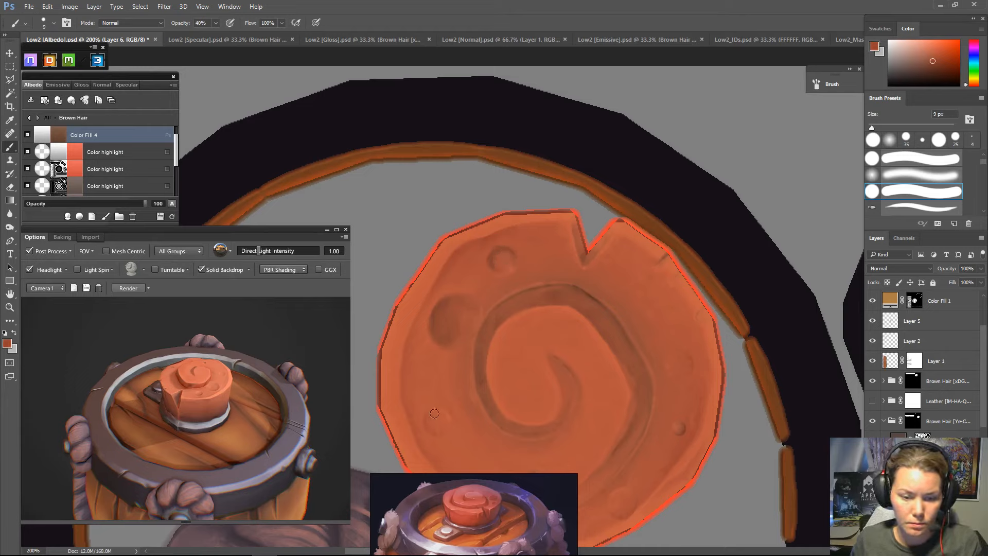
{"action": "left_click_drag", "start_coordinate": [434, 413], "coordinate": [440, 423]}
{"action": "left_click", "coordinate": [447, 416], "text": "alt"}
{"action": "left_click", "coordinate": [450, 413], "text": "alt"}
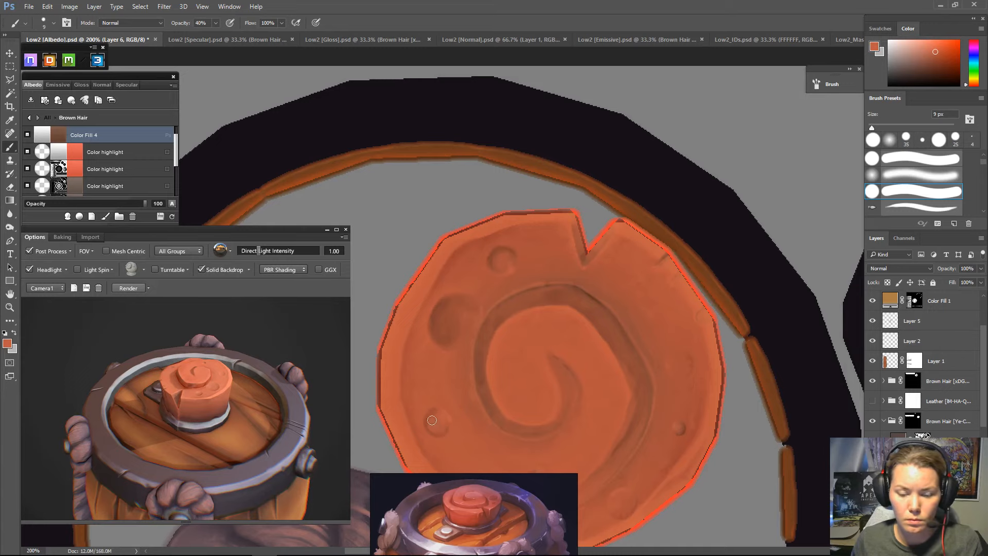
- Define the small bottom dent and the lower-right dent on the cork's top with sampled shadow and base colors
{"action": "left_click_drag", "start_coordinate": [682, 377], "coordinate": [681, 283]}
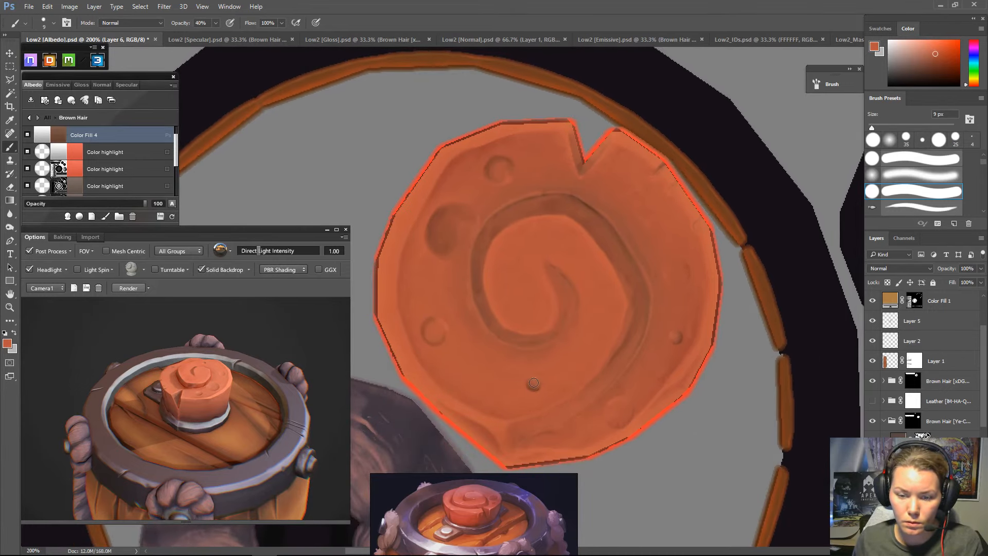
{"action": "key", "text": "alt"}
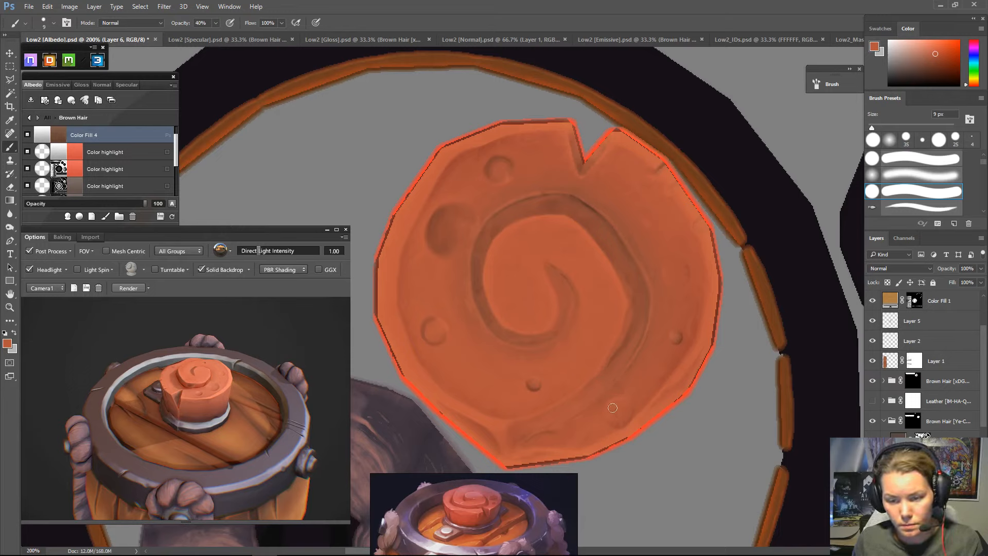
{"action": "left_click", "coordinate": [435, 236], "text": "alt"}
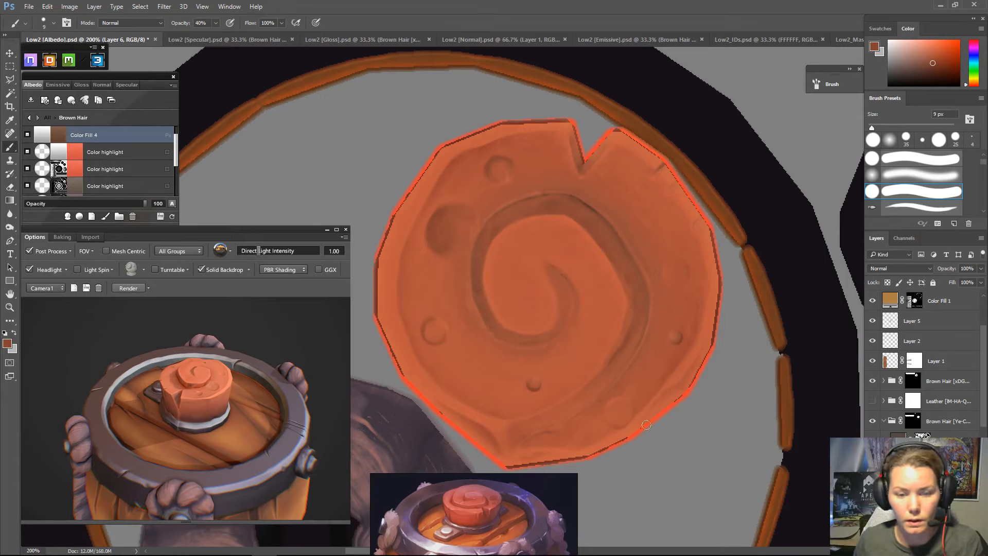
{"action": "mouse_move", "coordinate": [626, 413]}
{"action": "left_mouse_down"}
{"action": "mouse_move", "coordinate": [612, 409]}
{"action": "mouse_move", "coordinate": [615, 419]}
{"action": "mouse_move", "coordinate": [620, 404]}
{"action": "left_mouse_up"}
{"action": "left_click", "coordinate": [620, 404], "text": "alt"}
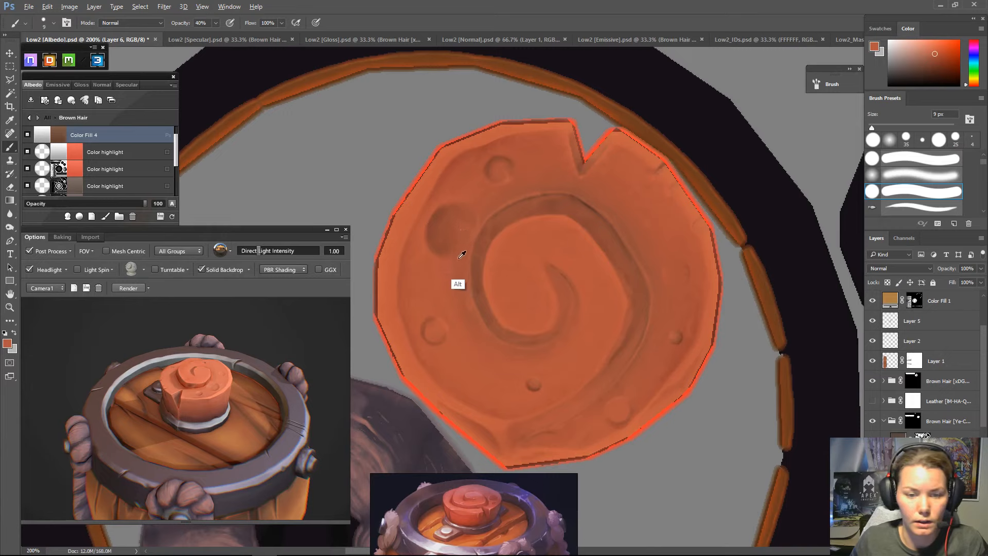
- Lighten the inside of the cork top's large dent and redraw its left rim with a sampled darker tone
{"action": "mouse_move", "coordinate": [446, 238]}
{"action": "left_mouse_down"}
{"action": "mouse_move", "coordinate": [453, 224]}
{"action": "mouse_move", "coordinate": [448, 260]}
{"action": "mouse_move", "coordinate": [450, 215]}
{"action": "mouse_move", "coordinate": [448, 246]}
{"action": "mouse_move", "coordinate": [441, 240]}
{"action": "left_mouse_up"}
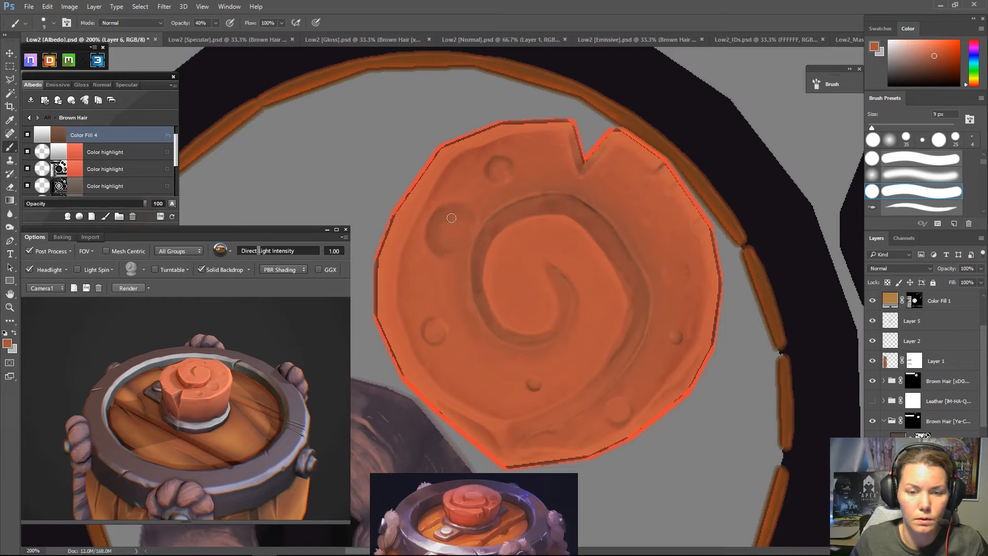
{"action": "key", "text": "alt"}
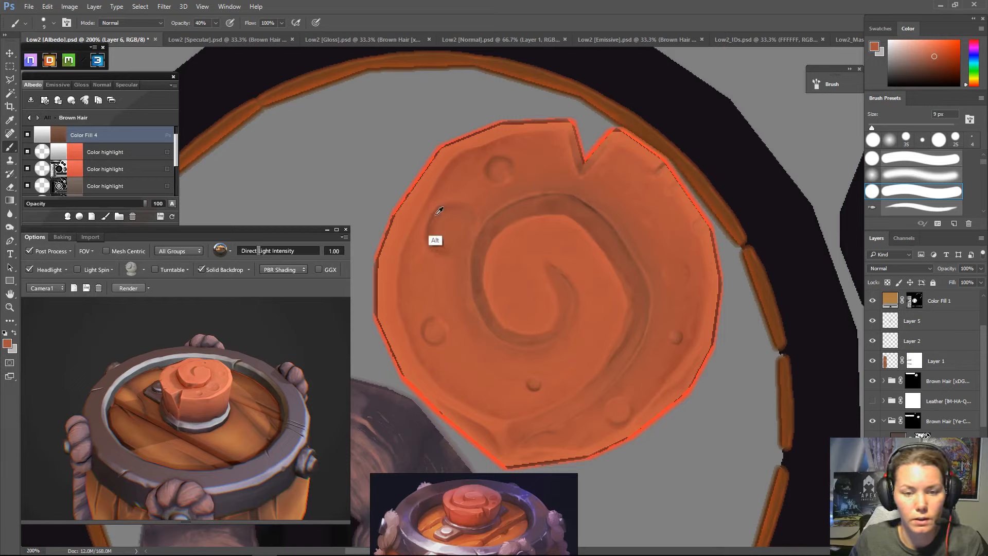
{"action": "left_click", "coordinate": [438, 215], "text": "alt"}
{"action": "mouse_move", "coordinate": [435, 216]}
{"action": "left_mouse_down"}
{"action": "mouse_move", "coordinate": [453, 209]}
{"action": "mouse_move", "coordinate": [429, 242]}
{"action": "left_mouse_up"}
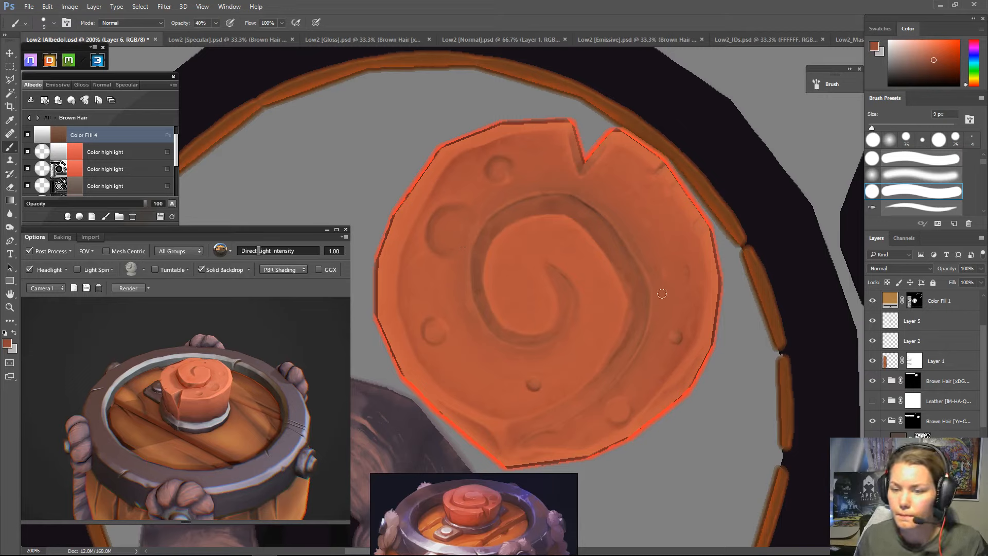
- Darken the lower-left dent's rim and shade the faint dent near the cork's right edge with sampled colors
{"action": "key", "text": "alt"}
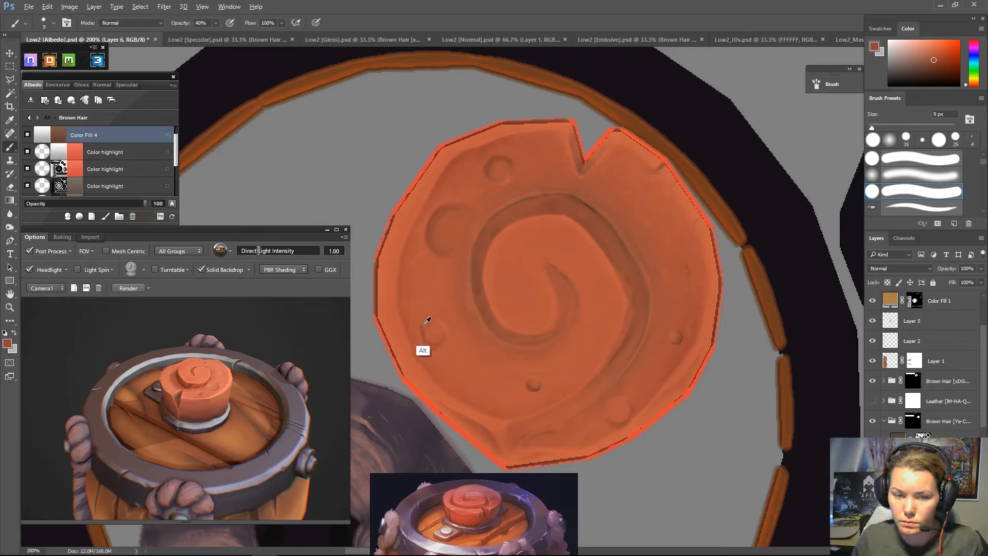
{"action": "left_click", "coordinate": [424, 325], "text": "alt"}
{"action": "left_click_drag", "start_coordinate": [422, 333], "coordinate": [437, 317]}
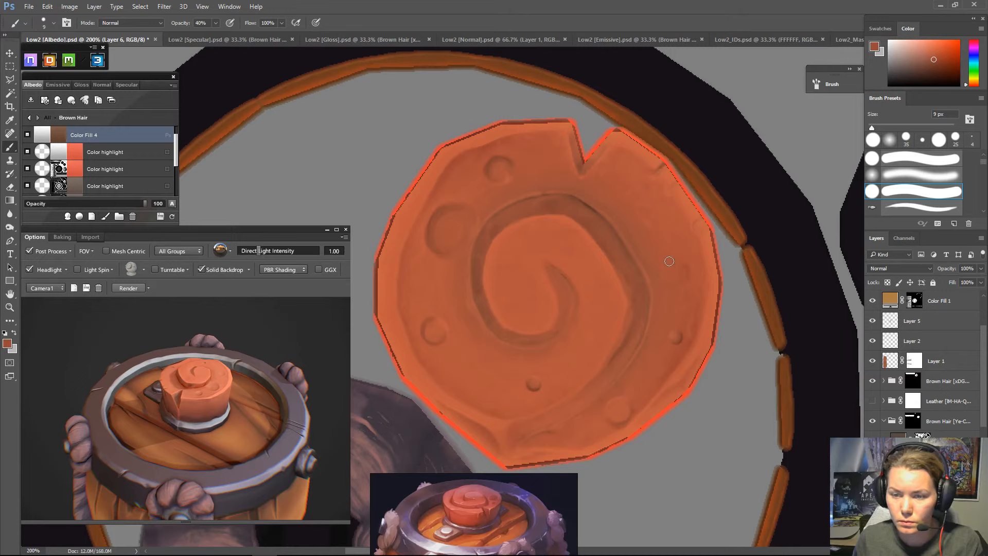
{"action": "key", "text": "alt"}
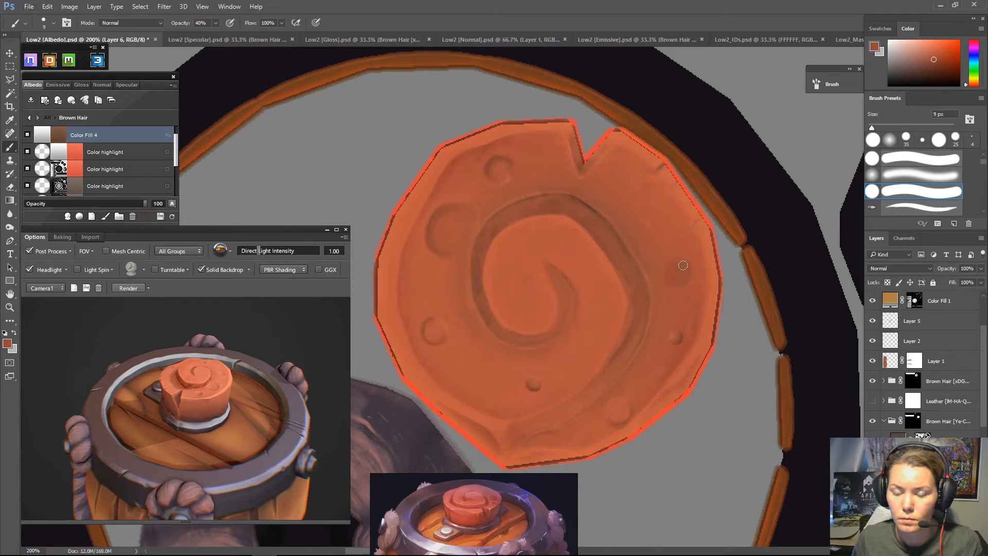
{"action": "left_click", "coordinate": [660, 278], "text": "alt"}
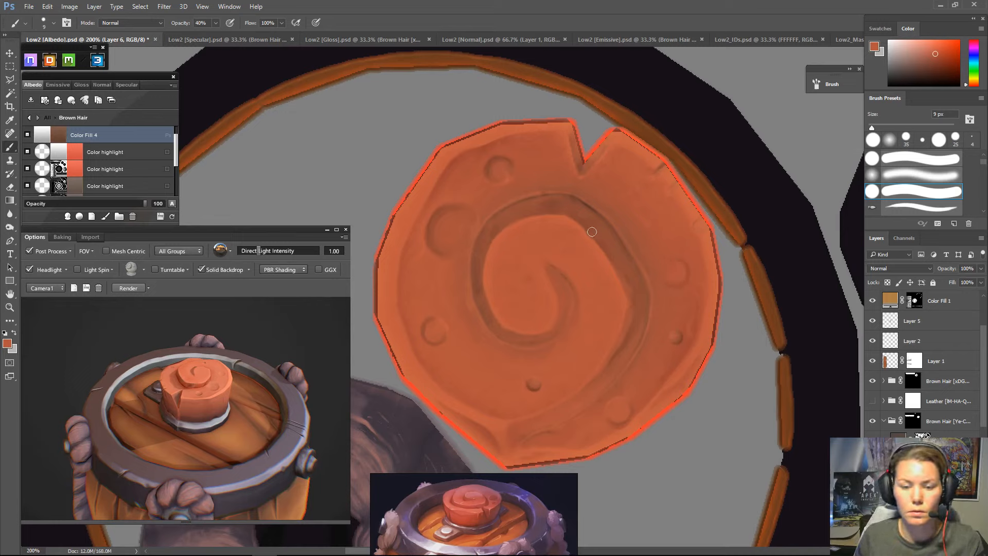
- Add a new layer and set the foreground color to the lighter orange e07760 for brush highlights
{"action": "left_click", "coordinate": [8, 343]}
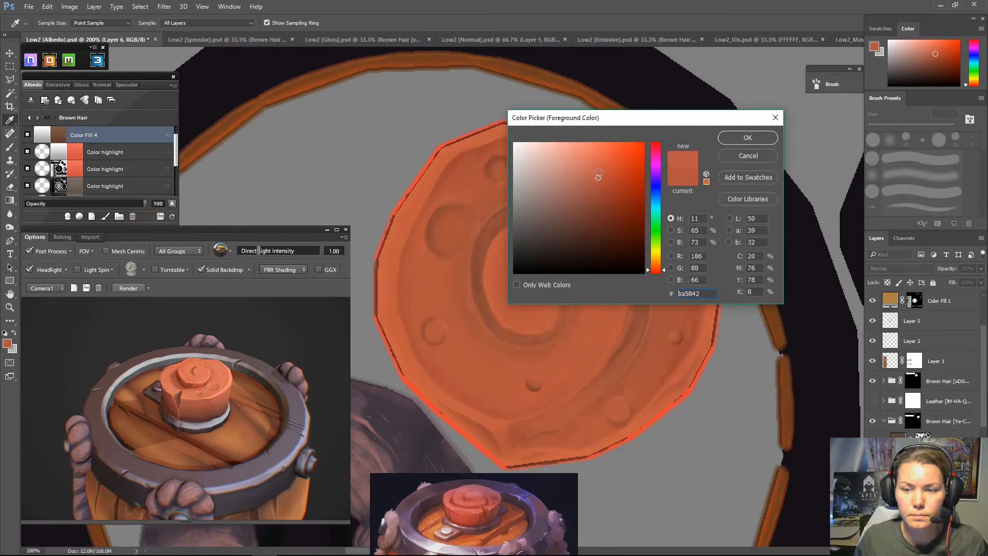
{"action": "left_click", "coordinate": [594, 169]}
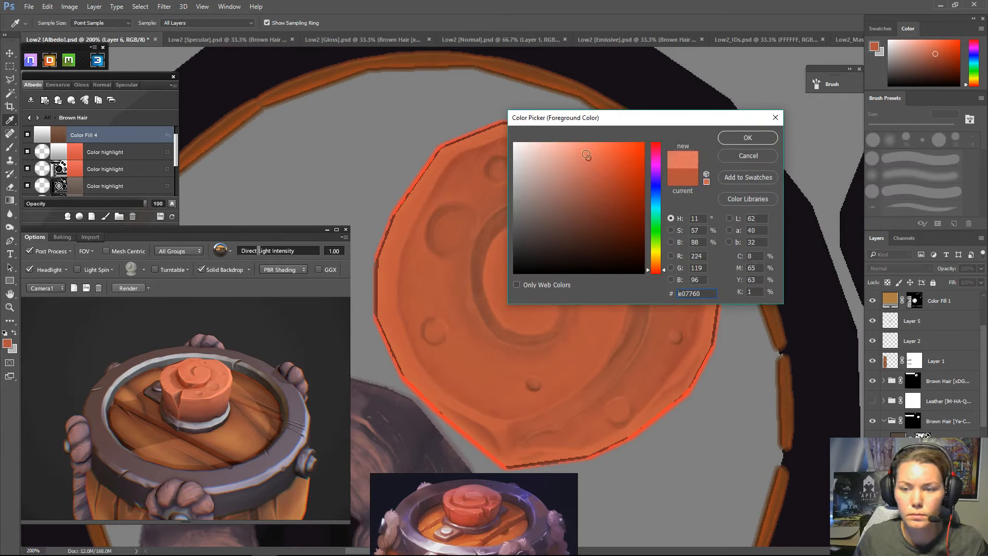
{"action": "left_click", "coordinate": [748, 138]}
{"action": "key", "text": "b"}
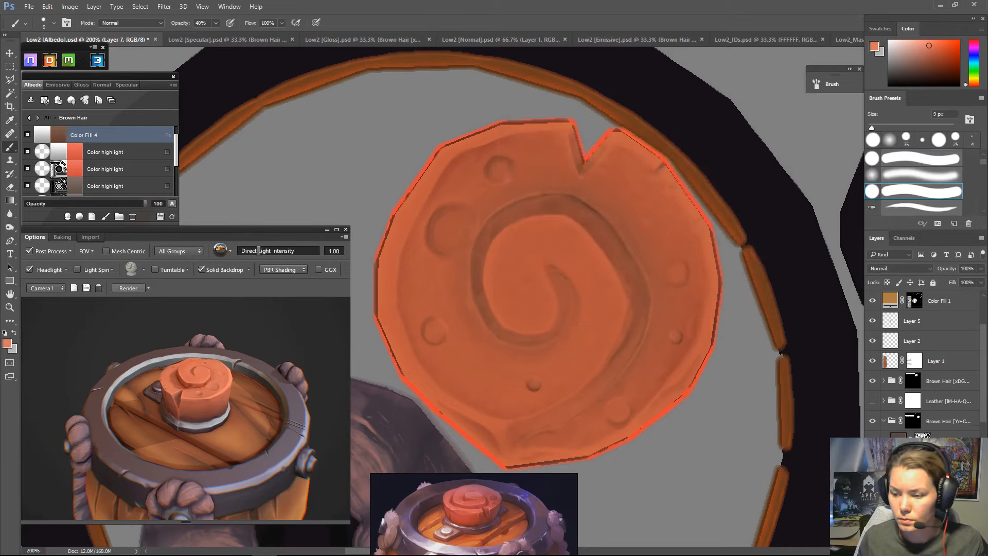
- Try to paint a thin highlight along the large dent's left rim with a 3 px brush
{"action": "key", "text": "bracketleft"}
{"action": "key", "text": "bracketleft"}
{"action": "key", "text": "bracketleft"}
{"action": "key", "text": "bracketleft"}
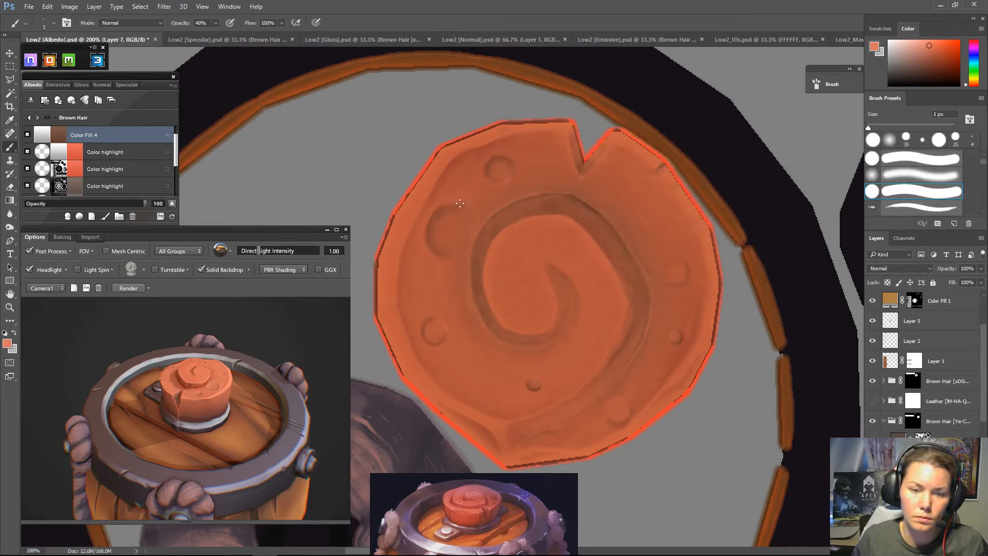
{"action": "key", "text": "bracketright"}
{"action": "key", "text": "bracketright"}
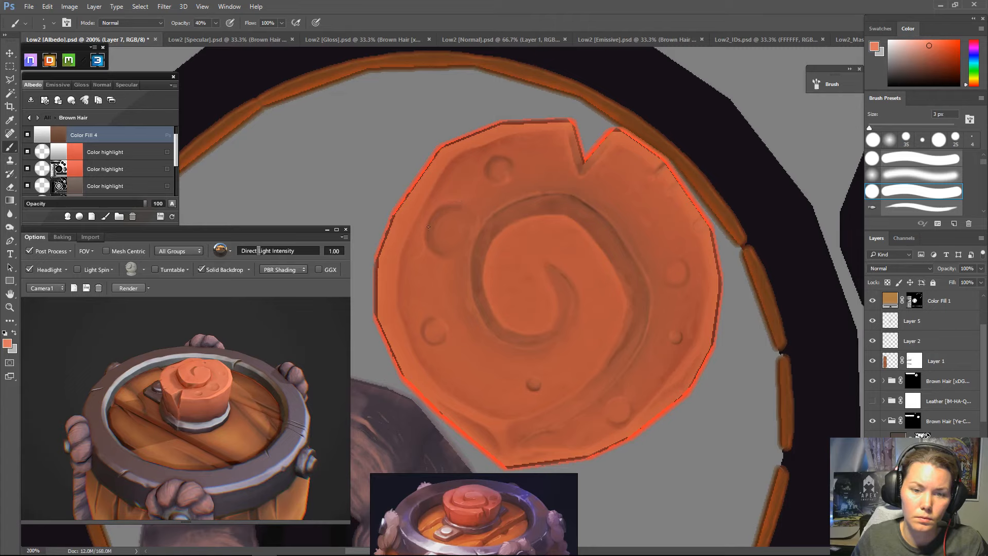
{"action": "mouse_move", "coordinate": [435, 212]}
{"action": "left_mouse_down"}
{"action": "mouse_move", "coordinate": [425, 233]}
{"action": "mouse_move", "coordinate": [436, 254]}
{"action": "left_mouse_up"}
{"action": "key", "text": "ctrl+alt+z"}
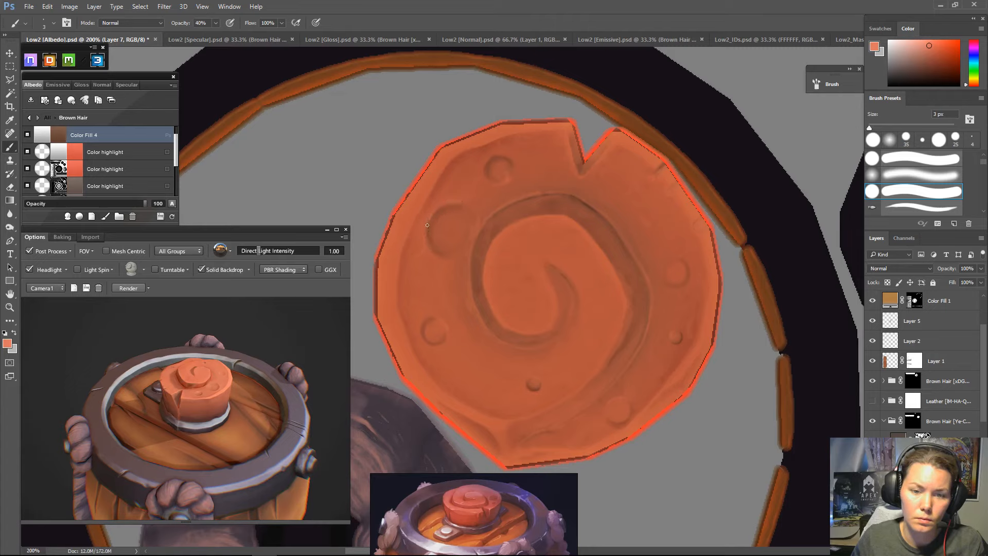
{"action": "left_click_drag", "start_coordinate": [427, 225], "coordinate": [437, 253]}
{"action": "key", "text": "ctrl+z"}
{"action": "key", "text": "ctrl+minus"}
{"action": "key", "text": "ctrl+minus"}
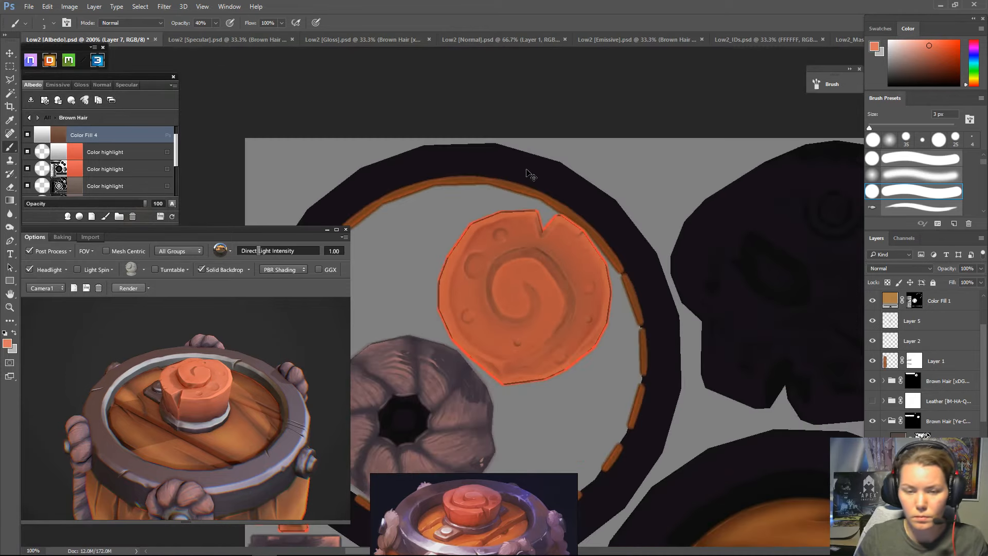
- Highlight the rim of the cork top's large dent with a 5 px brush and soften it with a 35 px eraser
{"action": "key", "text": "ctrl+plus"}
{"action": "key", "text": "bracketright"}
{"action": "key", "text": "bracketright"}
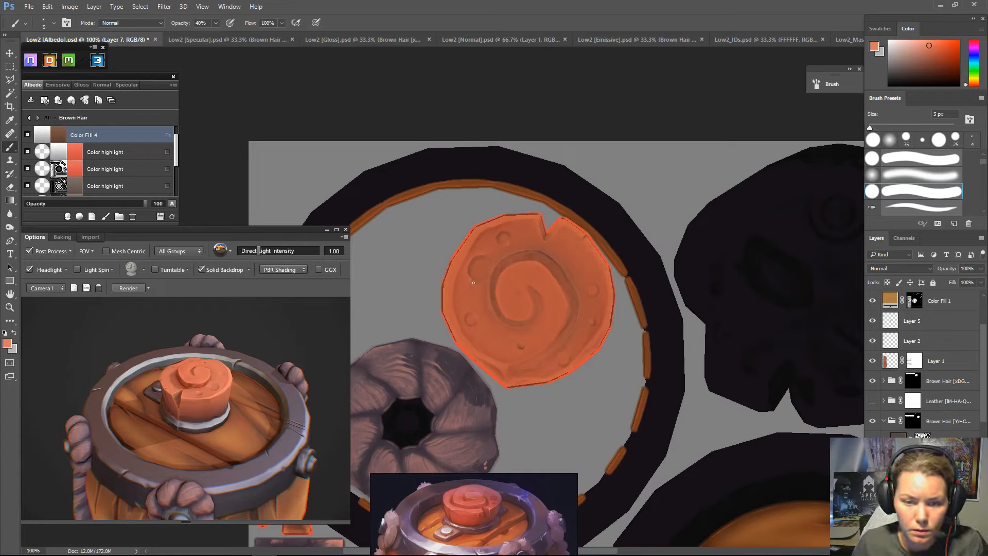
{"action": "left_click_drag", "start_coordinate": [471, 259], "coordinate": [485, 257]}
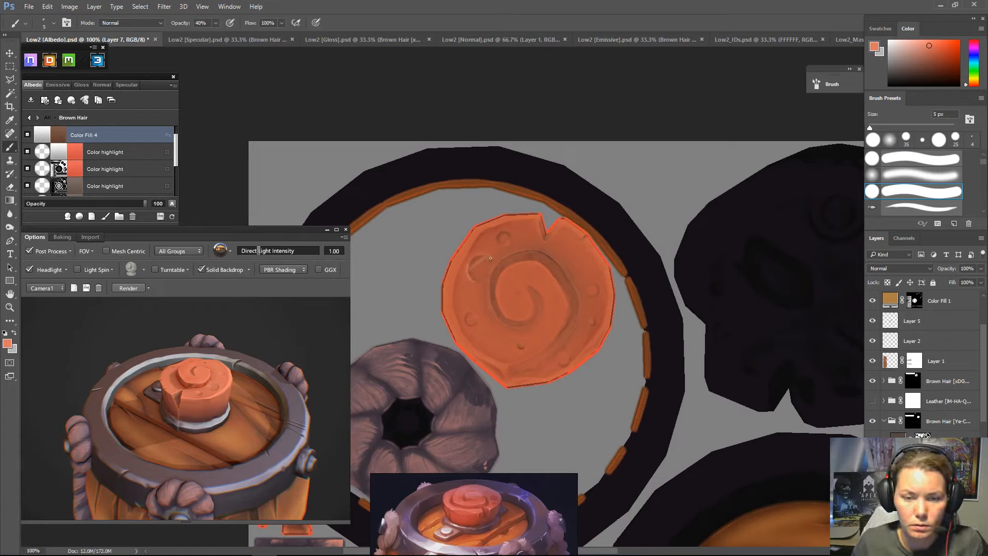
{"action": "key", "text": "ctrl+alt+z"}
{"action": "key", "text": "e"}
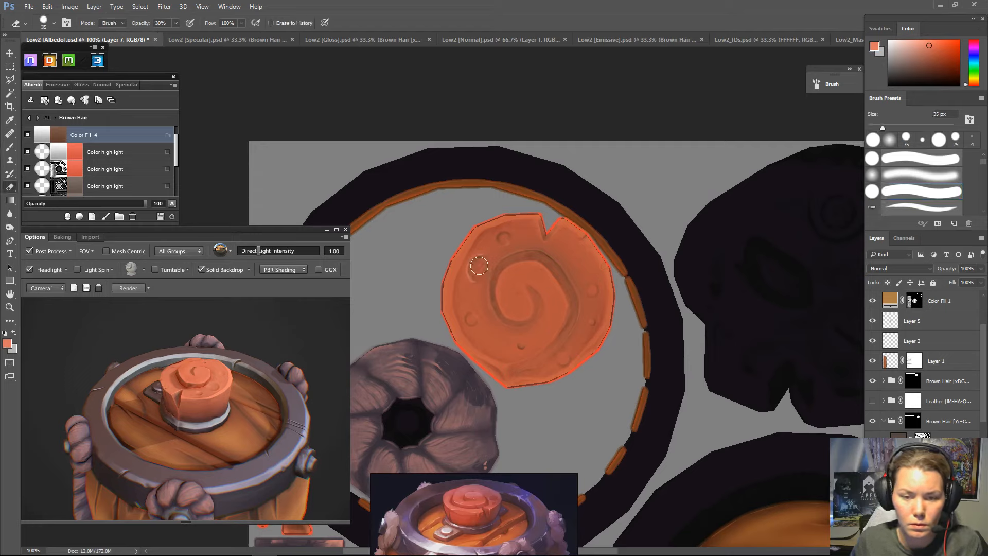
{"action": "left_click_drag", "start_coordinate": [476, 269], "coordinate": [482, 266]}
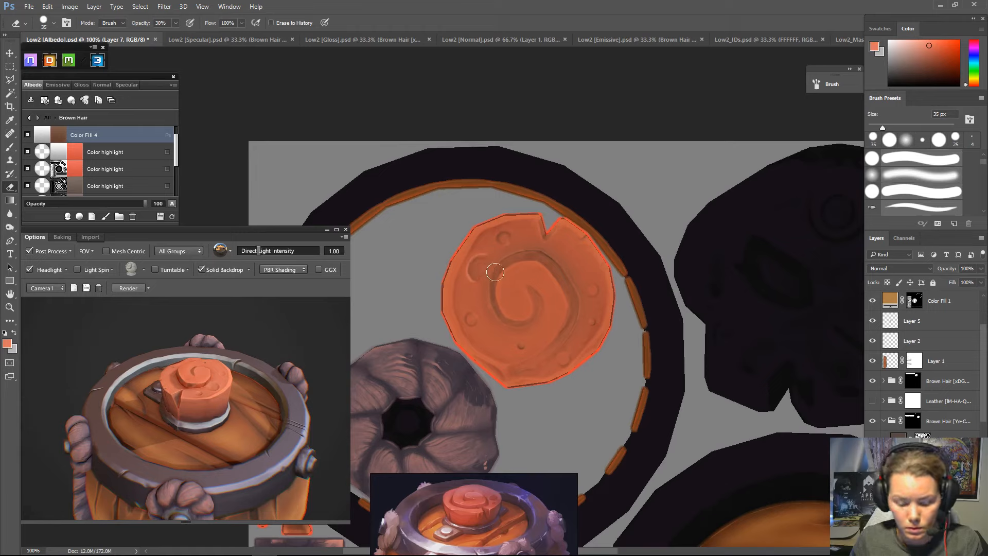
- Paint light rim highlights on the lower-left dent and soften the large dent's highlight with the eraser
{"action": "key", "text": "b"}
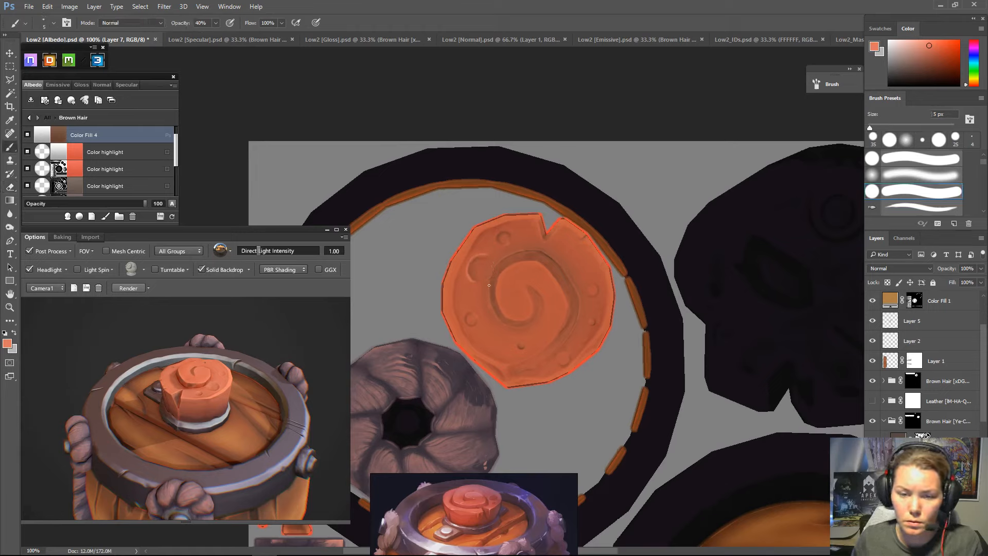
{"action": "left_click_drag", "start_coordinate": [474, 315], "coordinate": [477, 322]}
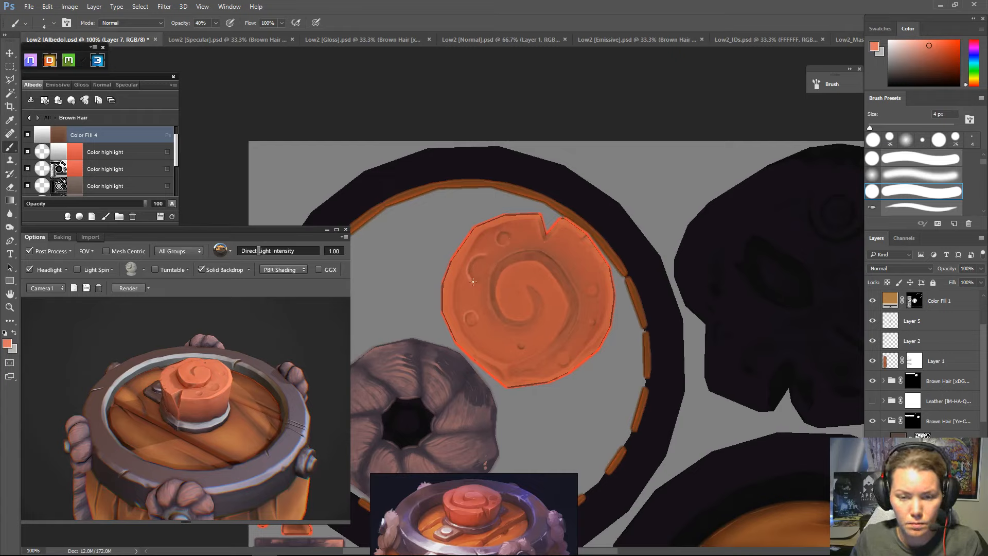
{"action": "key", "text": "e"}
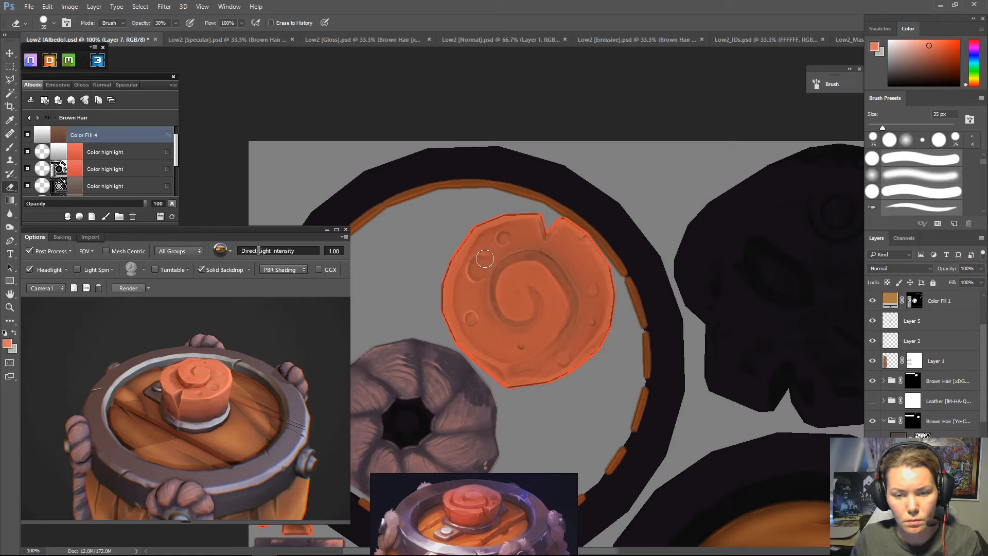
{"action": "key", "text": "b"}
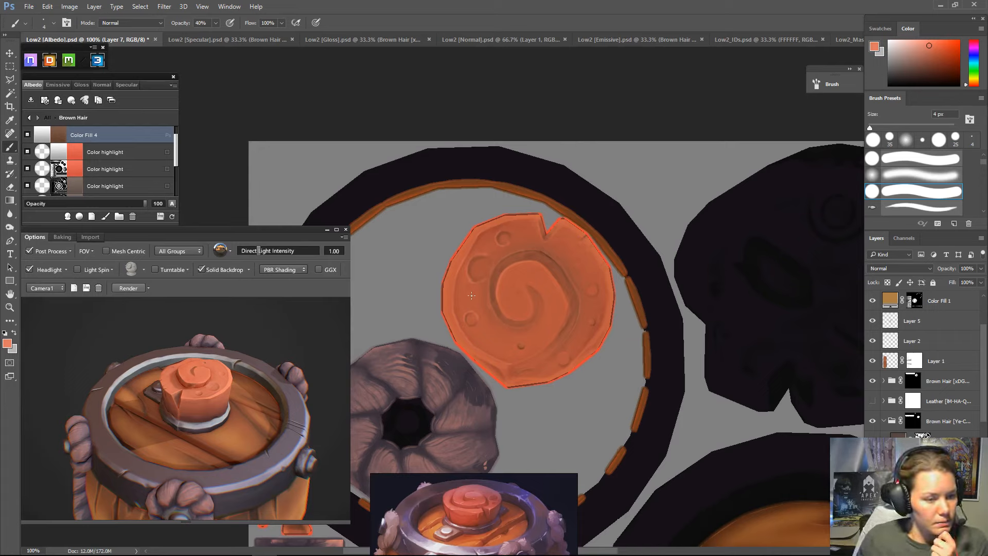
- Turn off post-processing in the 3D preview and paint 4 px highlights along the cork's upper edge and notch
{"action": "left_click", "coordinate": [30, 251]}
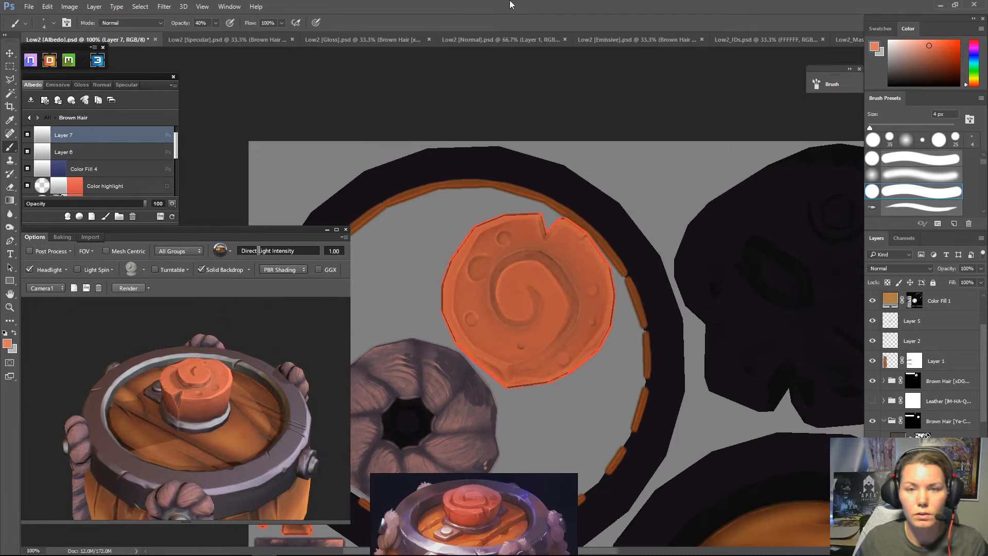
{"action": "key", "text": "ctrl+plus"}
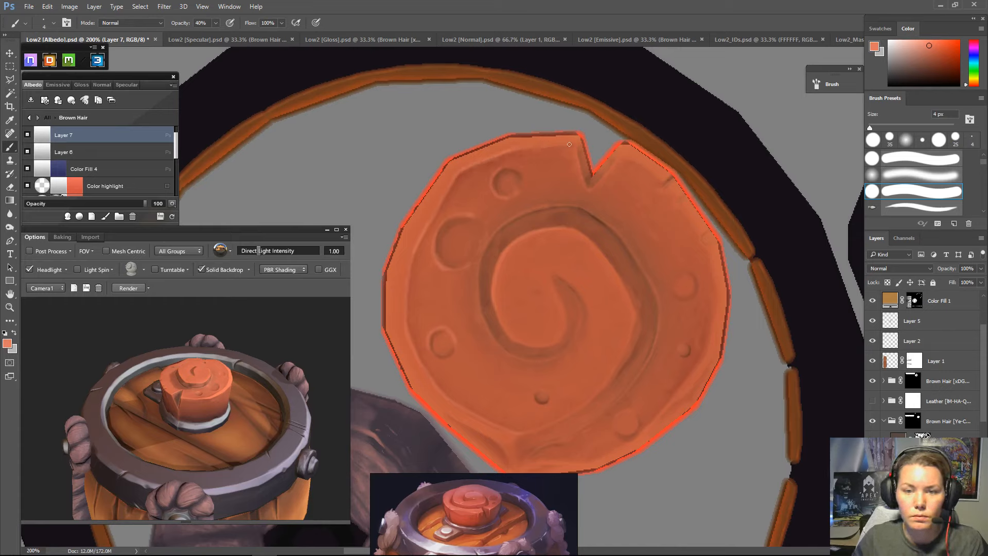
{"action": "mouse_move", "coordinate": [528, 145]}
{"action": "left_mouse_down"}
{"action": "mouse_move", "coordinate": [570, 145]}
{"action": "mouse_move", "coordinate": [595, 188]}
{"action": "left_mouse_up"}
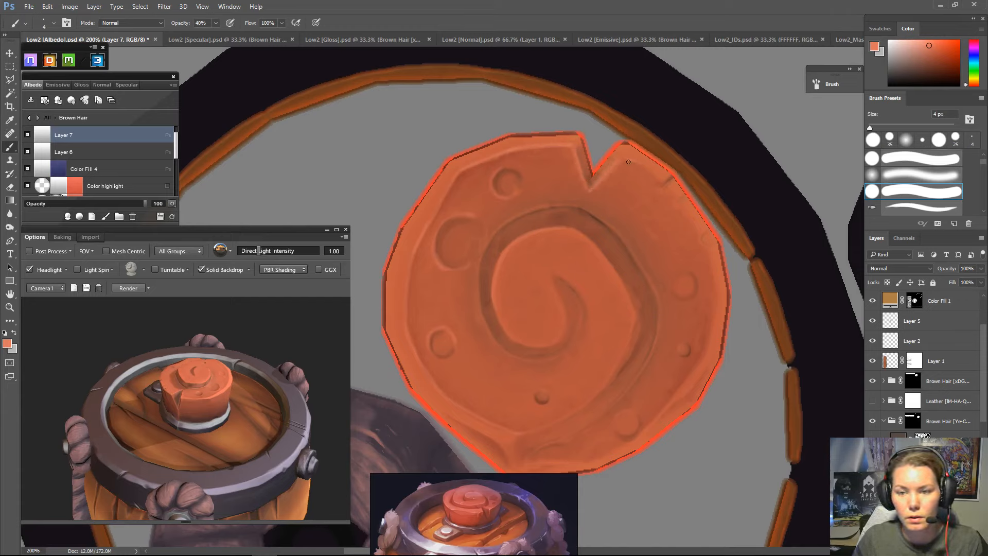
{"action": "key", "text": "ctrl+alt+z"}
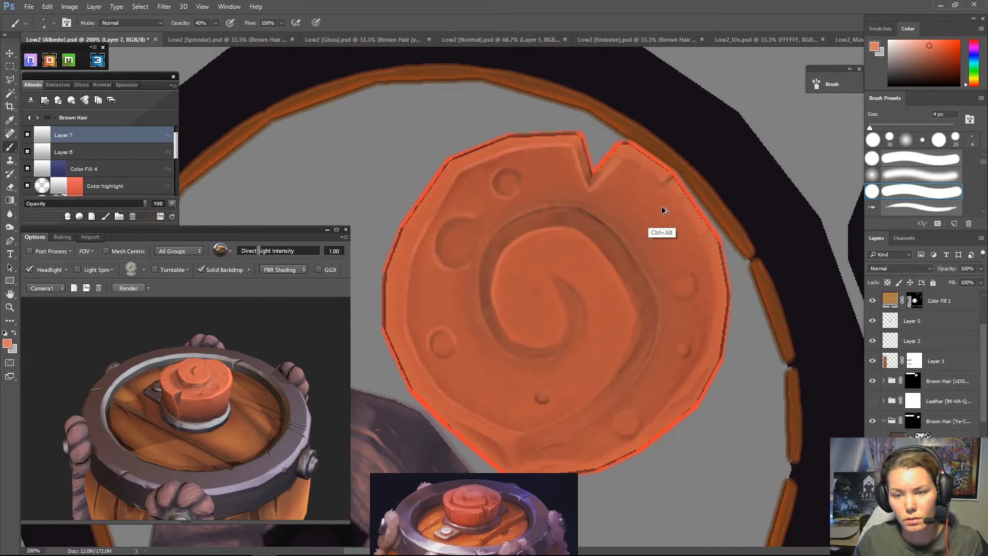
- Paint light highlights along the edges of the cork's spiral and blend them with the eraser
{"action": "key", "text": "ctrl+minus"}
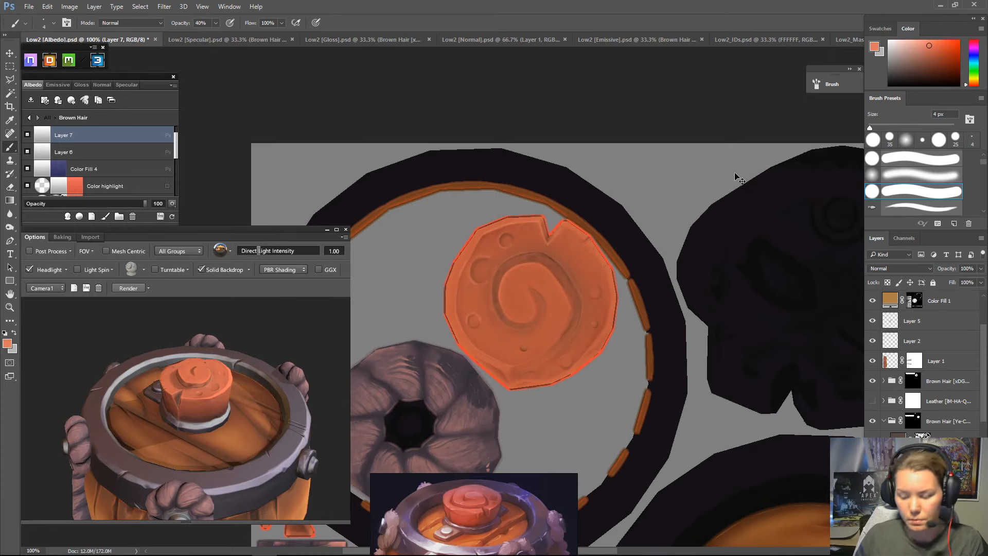
{"action": "key", "text": "ctrl+plus"}
{"action": "key", "text": "ctrl+minus"}
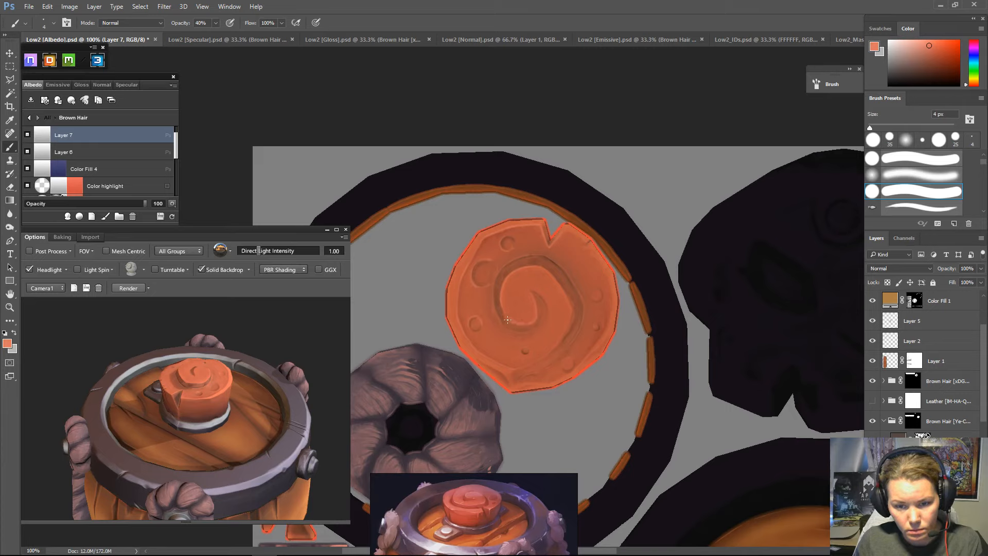
{"action": "key", "text": "e"}
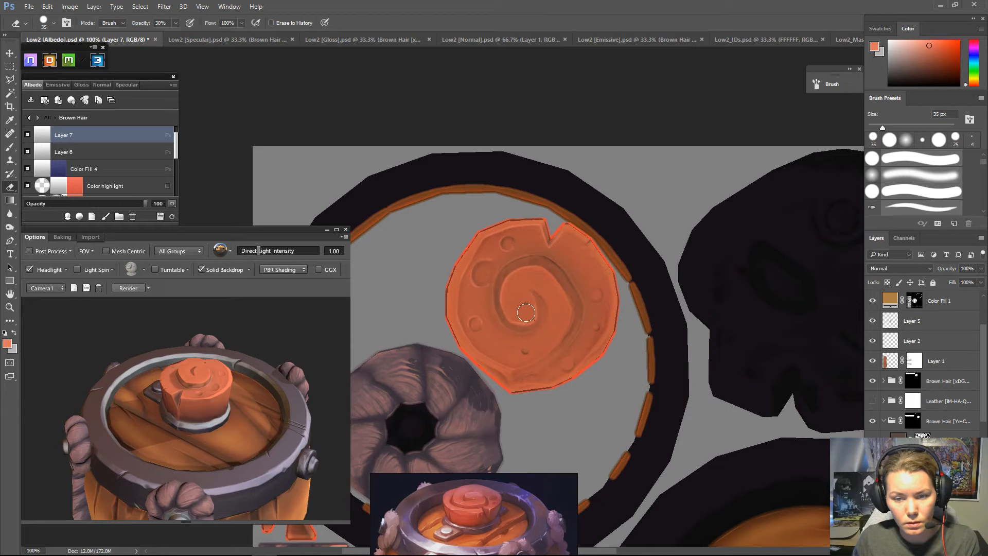
{"action": "mouse_move", "coordinate": [527, 311]}
{"action": "left_mouse_down"}
{"action": "mouse_move", "coordinate": [518, 308]}
{"action": "mouse_move", "coordinate": [524, 327]}
{"action": "mouse_move", "coordinate": [529, 317]}
{"action": "left_mouse_up"}
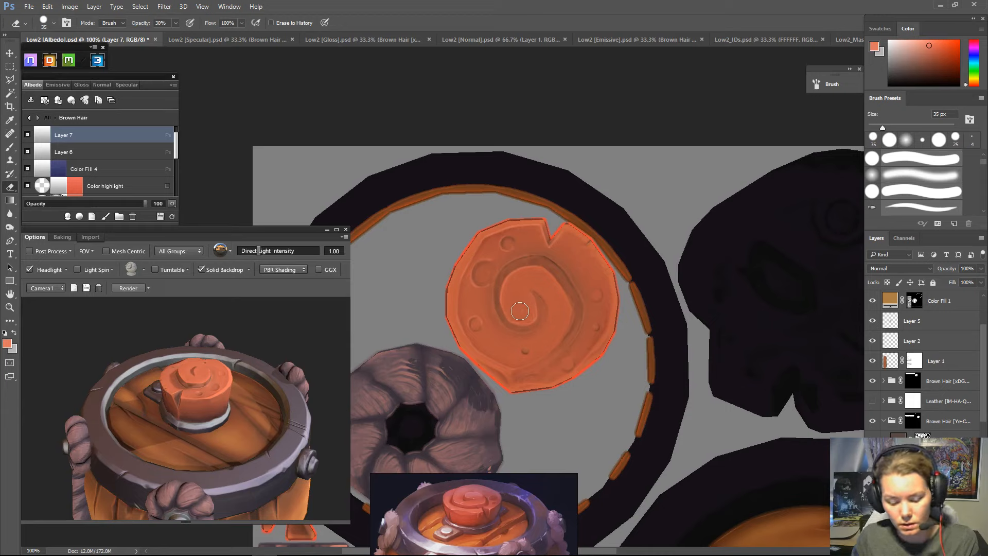
{"action": "key", "text": "b"}
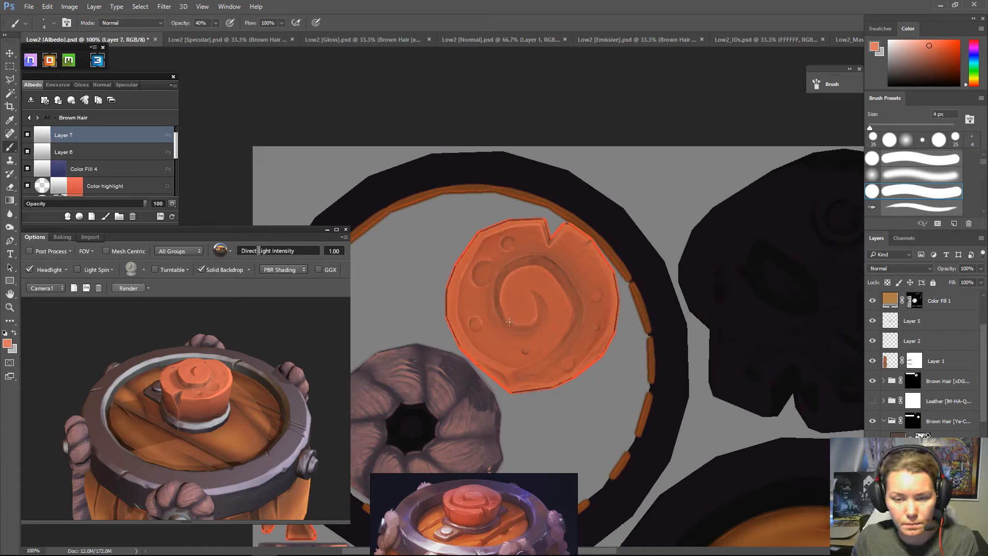
{"action": "left_click_drag", "start_coordinate": [509, 323], "coordinate": [520, 325]}
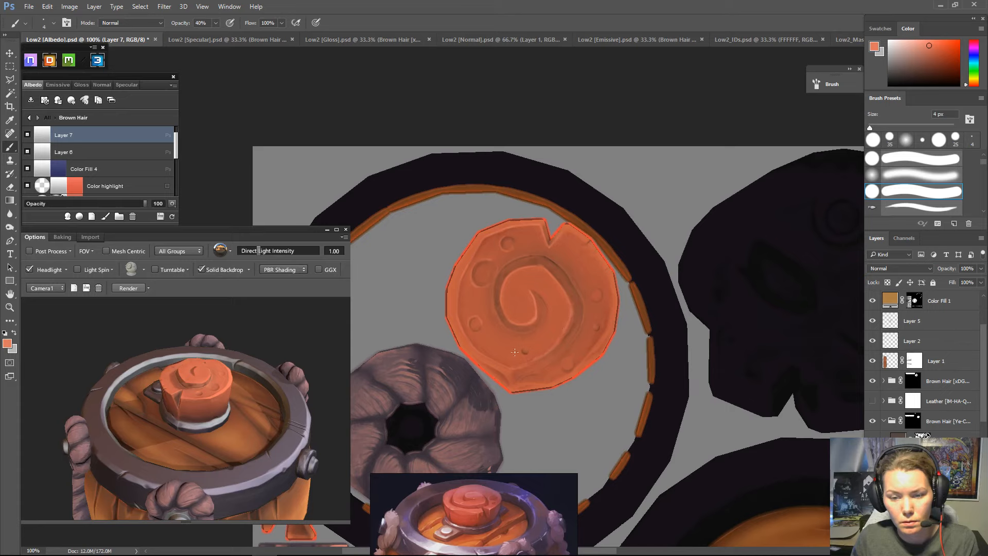
{"action": "key", "text": "e"}
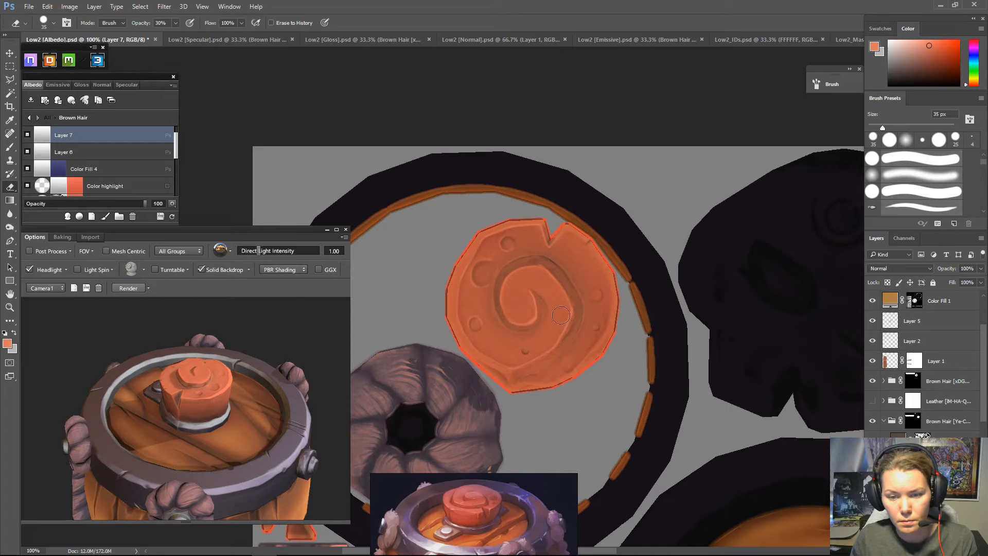
{"action": "key", "text": "b"}
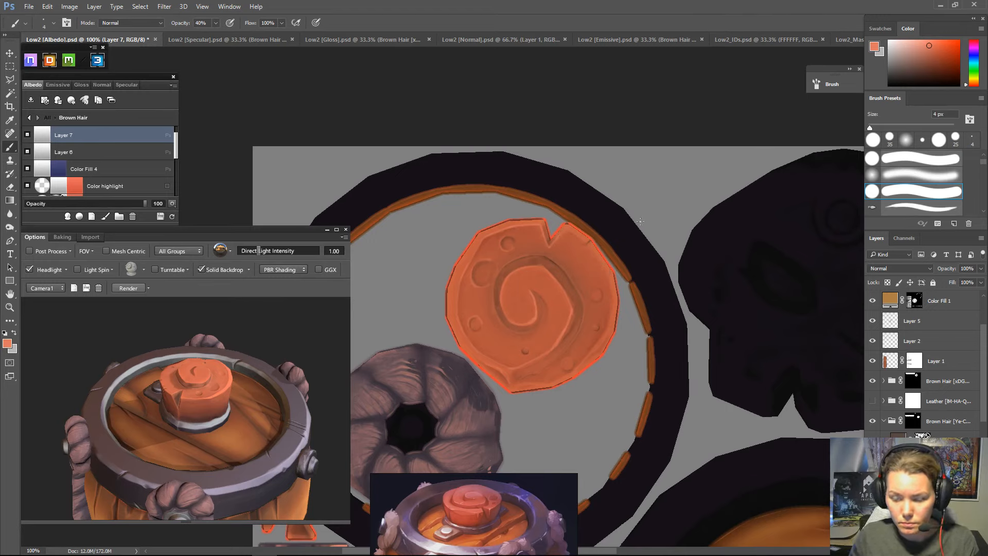
- Add small 4 px highlights to the chips and creases along the cork's upper-right rim
{"action": "key", "text": "ctrl+plus"}
{"action": "left_click_drag", "start_coordinate": [610, 213], "coordinate": [514, 262]}
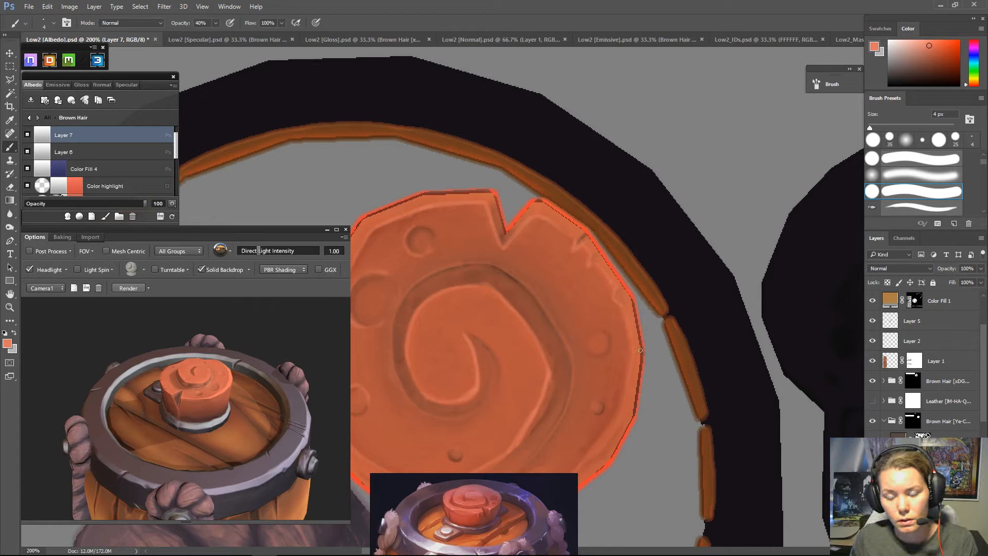
{"action": "mouse_move", "coordinate": [643, 363]}
{"action": "left_mouse_down"}
{"action": "mouse_move", "coordinate": [695, 243]}
{"action": "mouse_move", "coordinate": [694, 257]}
{"action": "left_mouse_up"}
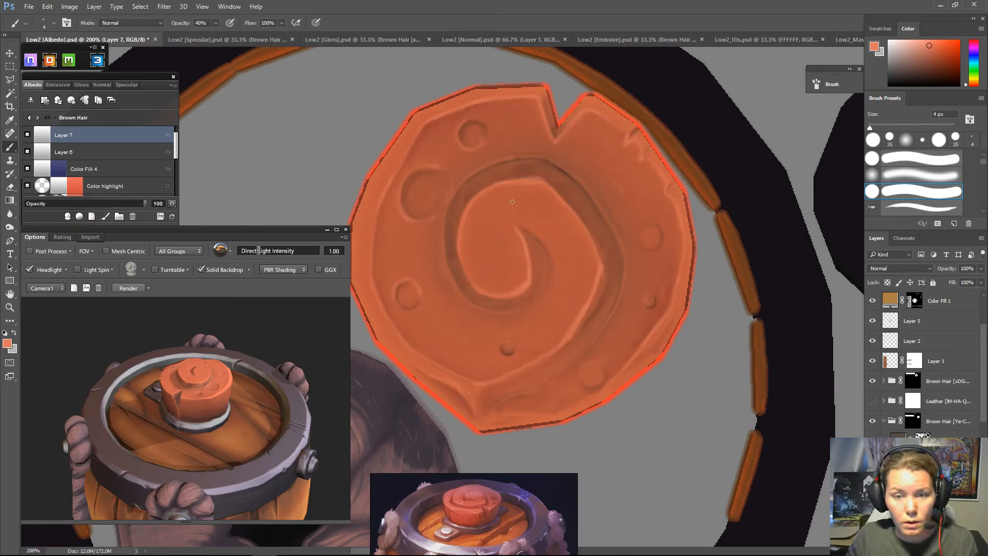
- Soften the highlights on the spiral's top and inner tip with a 35 px hard round eraser at 20% opacity
{"action": "key", "text": "e"}
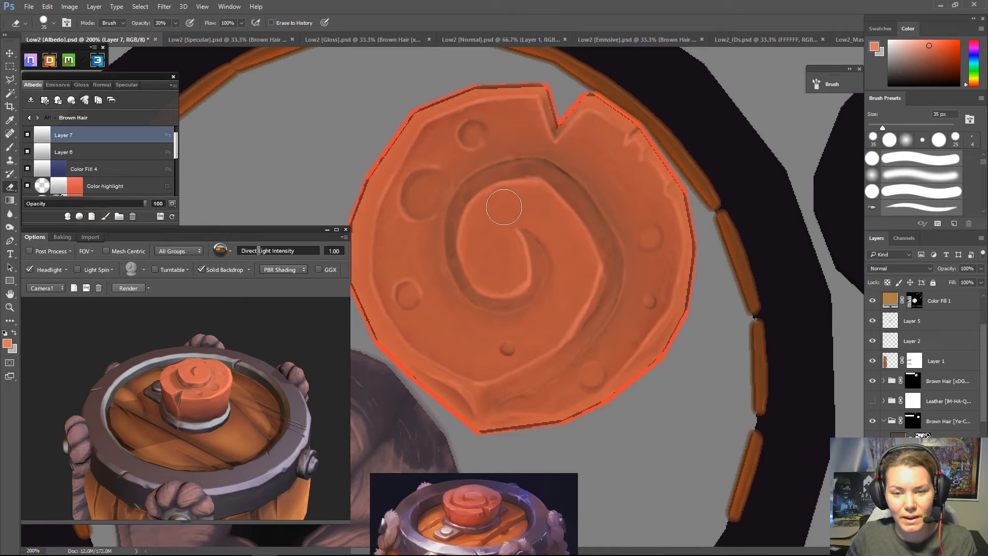
{"action": "key", "text": "2"}
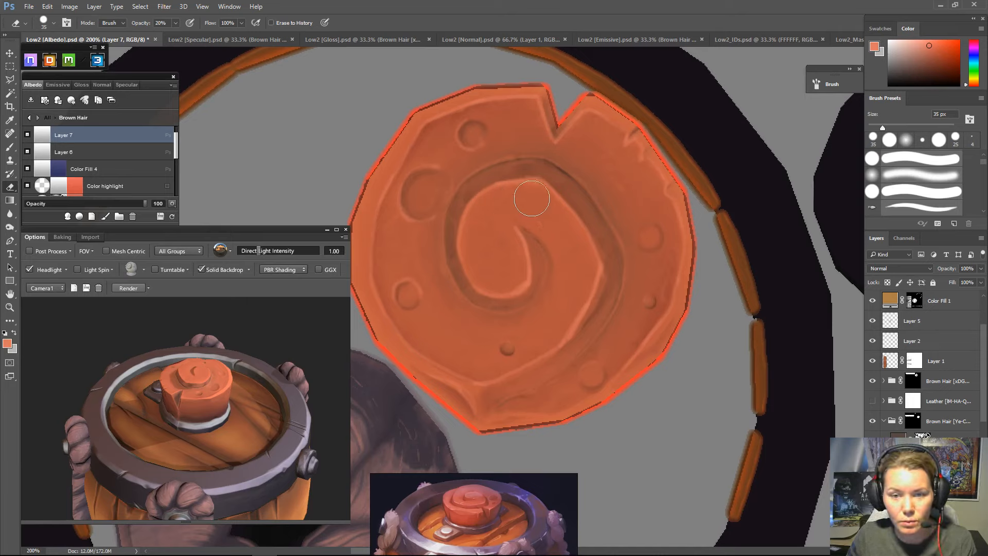
{"action": "left_click", "coordinate": [913, 191]}
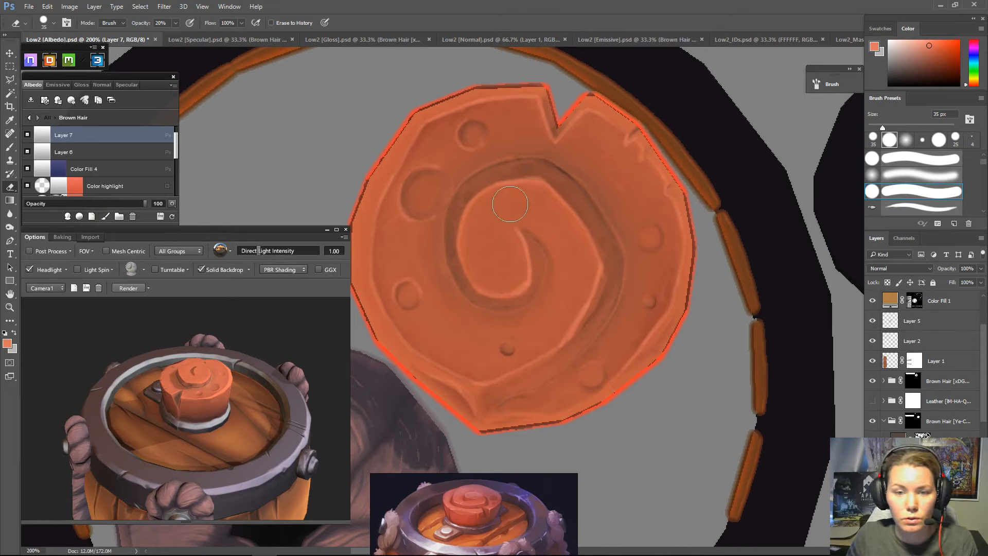
{"action": "key", "text": "b"}
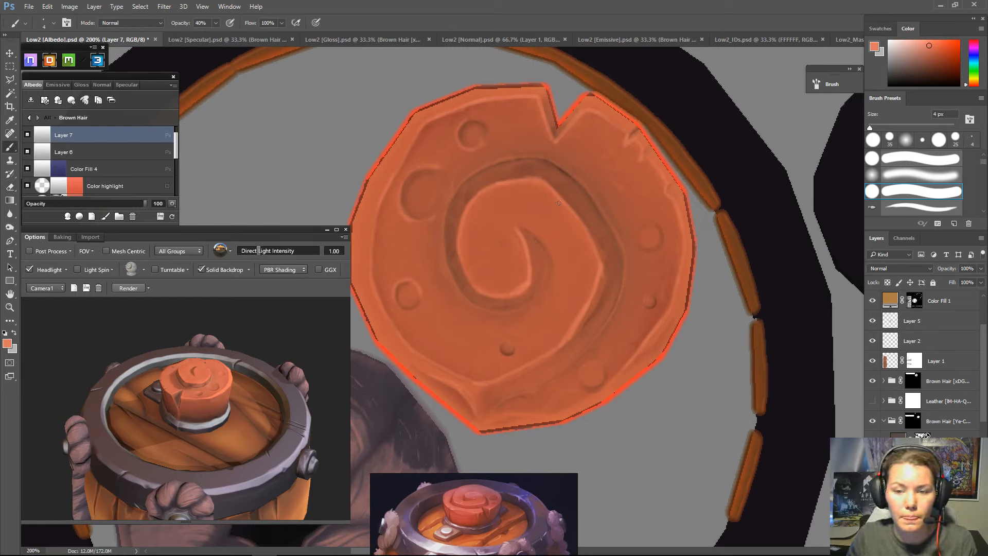
{"action": "key", "text": "e"}
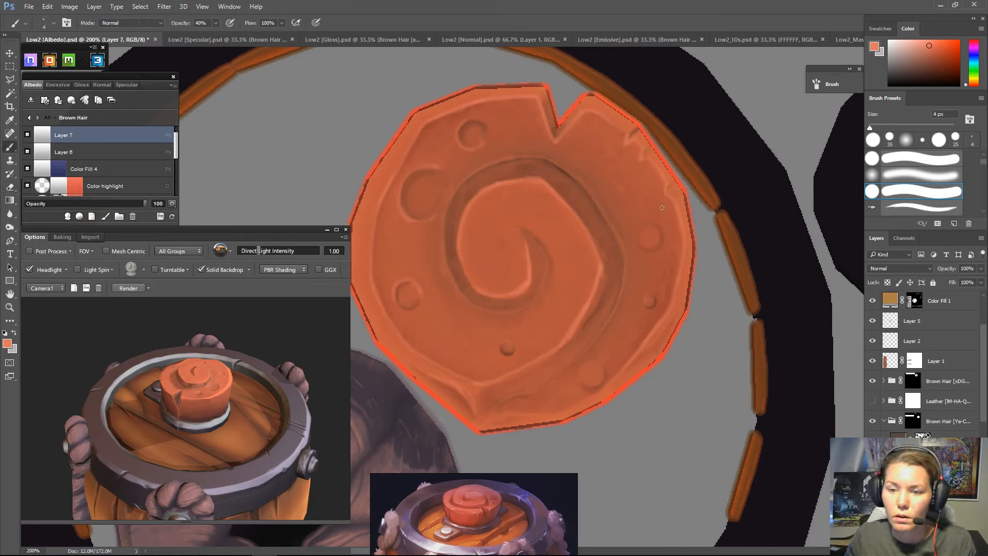
- Paint thin 2 px highlights around the larger dent near the cork's right edge
{"action": "key", "text": "bracketleft"}
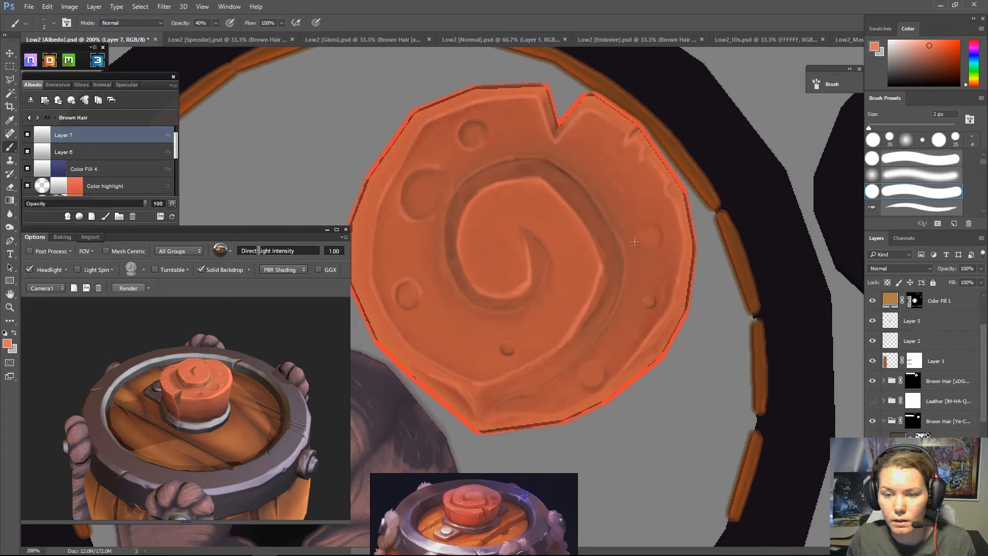
{"action": "left_click", "coordinate": [666, 240], "text": "alt"}
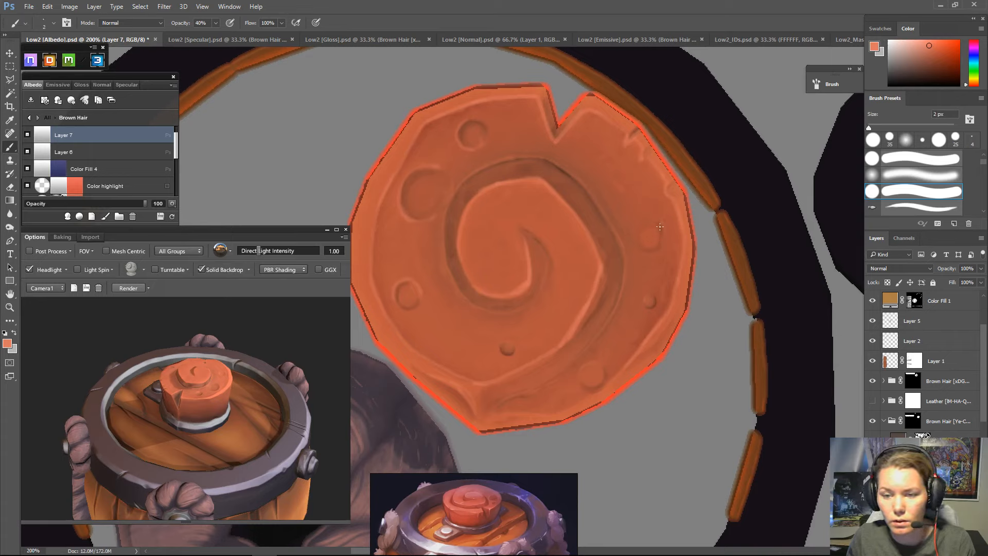
{"action": "left_click", "coordinate": [667, 249], "text": "alt"}
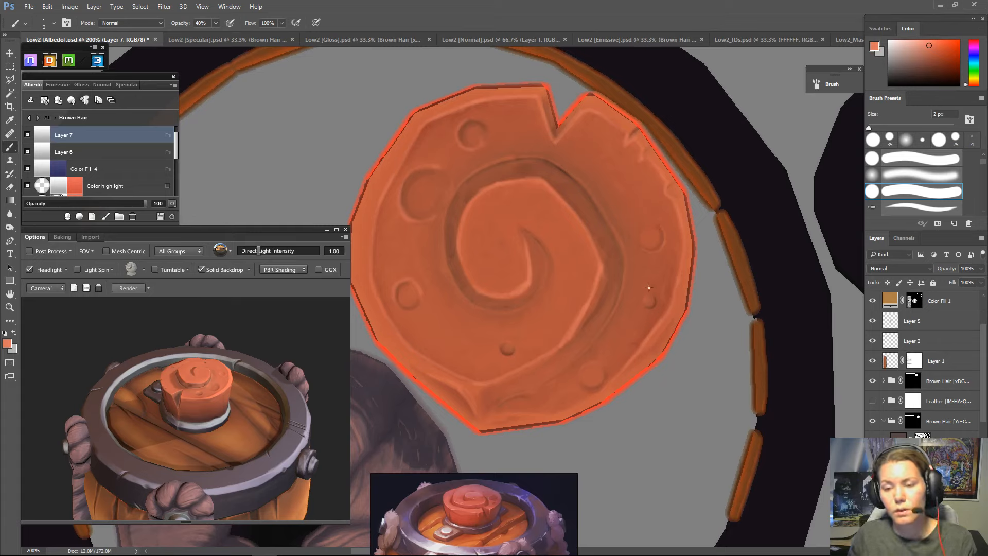
{"action": "scroll", "coordinate": [637, 278], "scroll_direction": "down", "scroll_amount": 2}
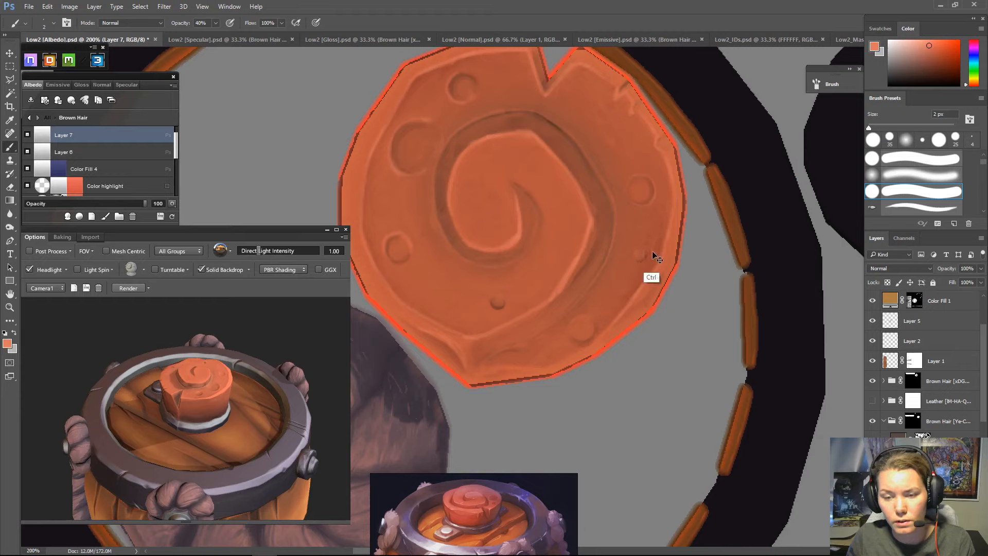
- Highlight the small dent below it, blend it with a 10 px eraser, and add 2 px highlights to the cork's lower dents
{"action": "left_click_drag", "start_coordinate": [637, 261], "coordinate": [646, 252]}
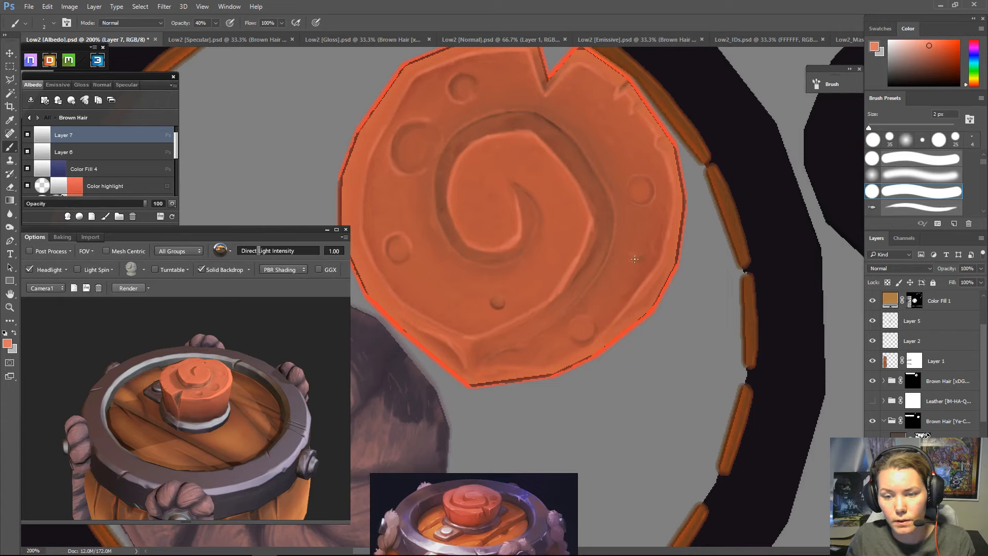
{"action": "key", "text": "e"}
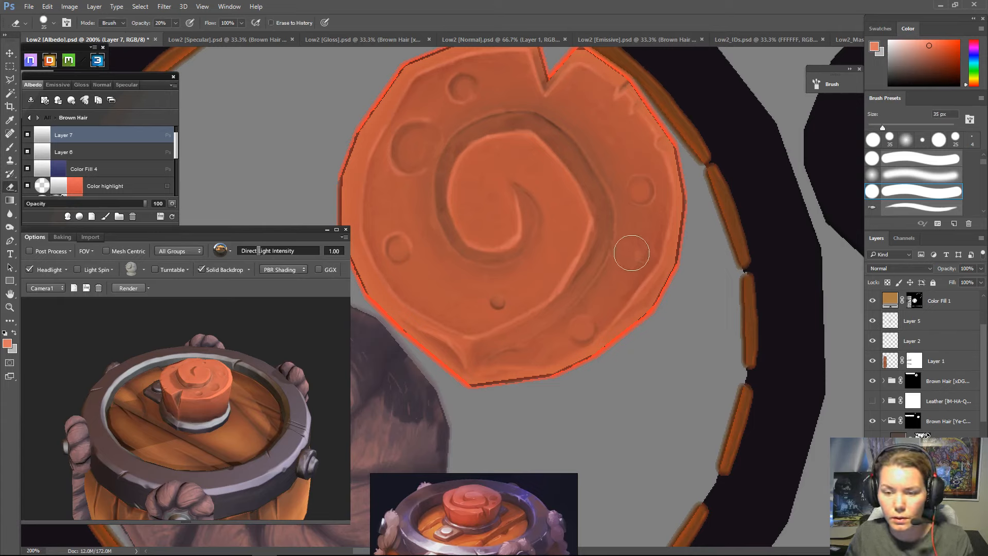
{"action": "key", "text": "bracketleft"}
{"action": "key", "text": "bracketleft"}
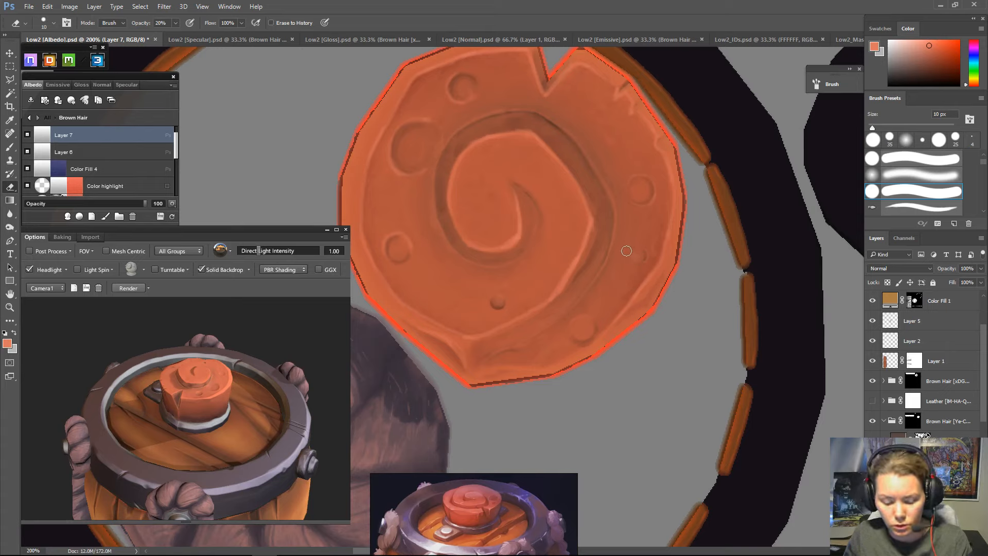
{"action": "key", "text": "b"}
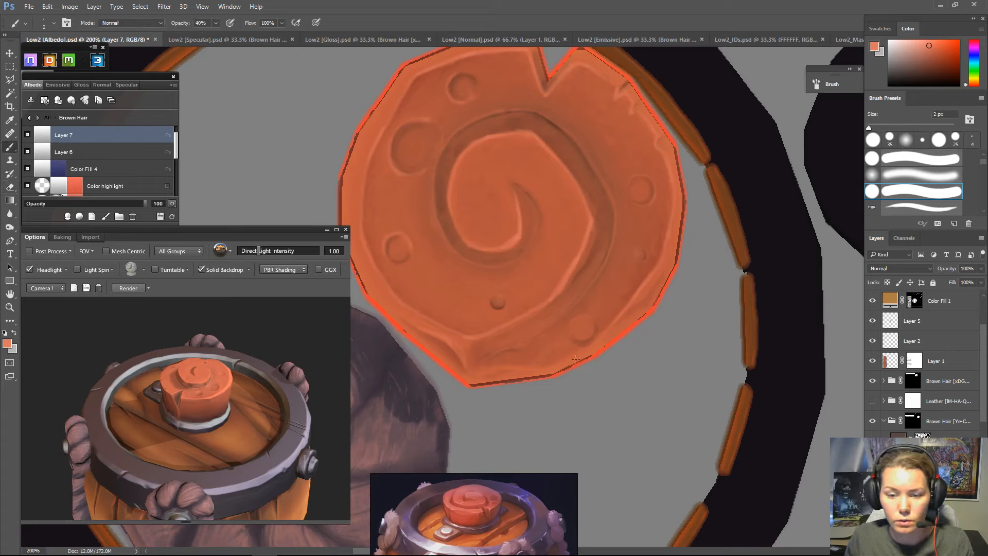
{"action": "scroll", "coordinate": [624, 249], "scroll_direction": "down", "scroll_amount": 2}
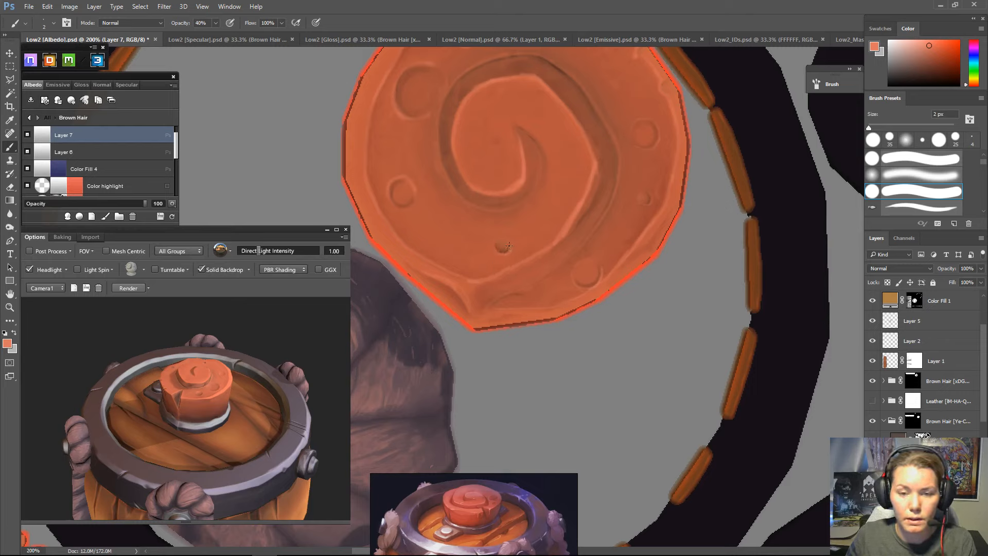
- Add a new layer and paint broader highlights along the cork's left rim with a 15 px brush at 40% opacity
{"action": "scroll", "coordinate": [557, 196], "scroll_direction": "down", "scroll_amount": 5}
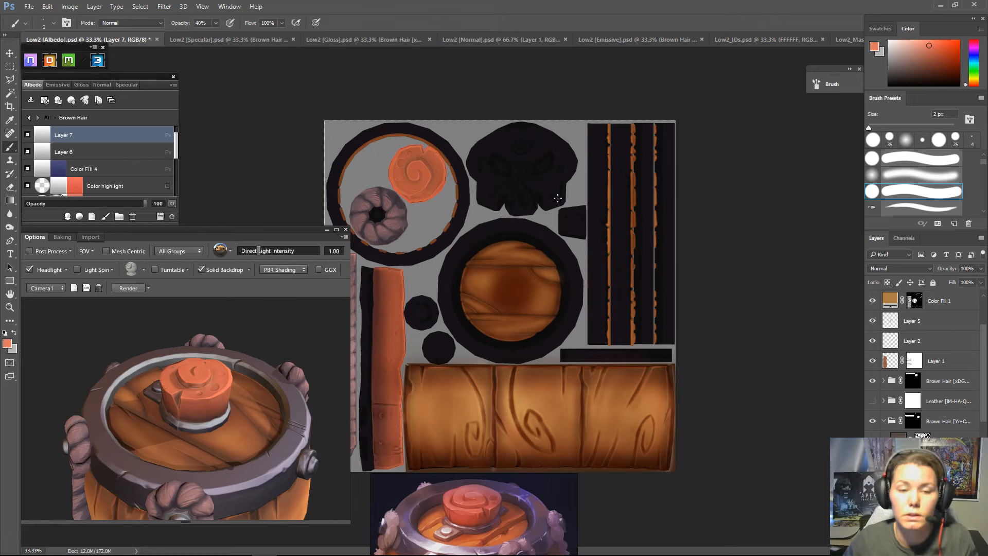
{"action": "key", "text": "ctrl+plus"}
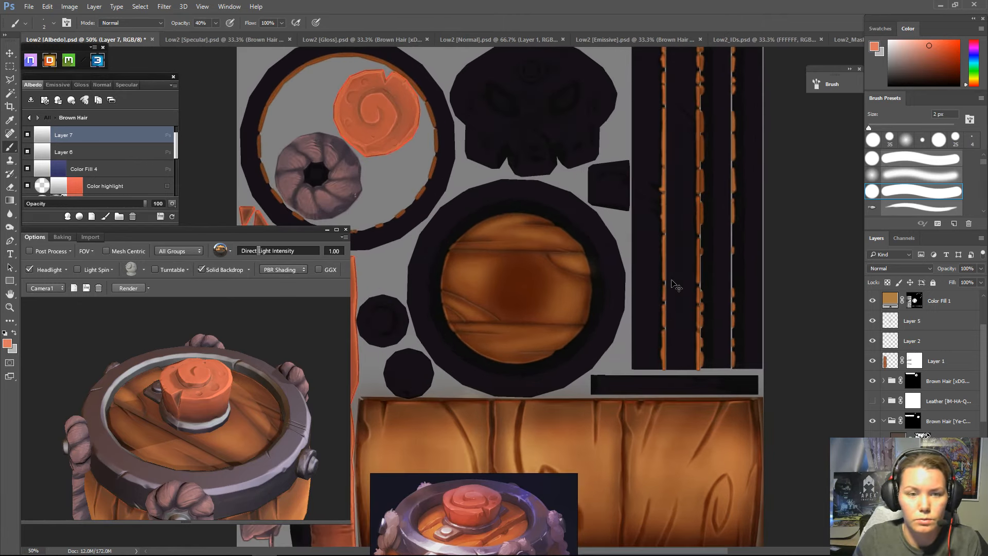
{"action": "left_click_drag", "start_coordinate": [594, 338], "coordinate": [743, 513]}
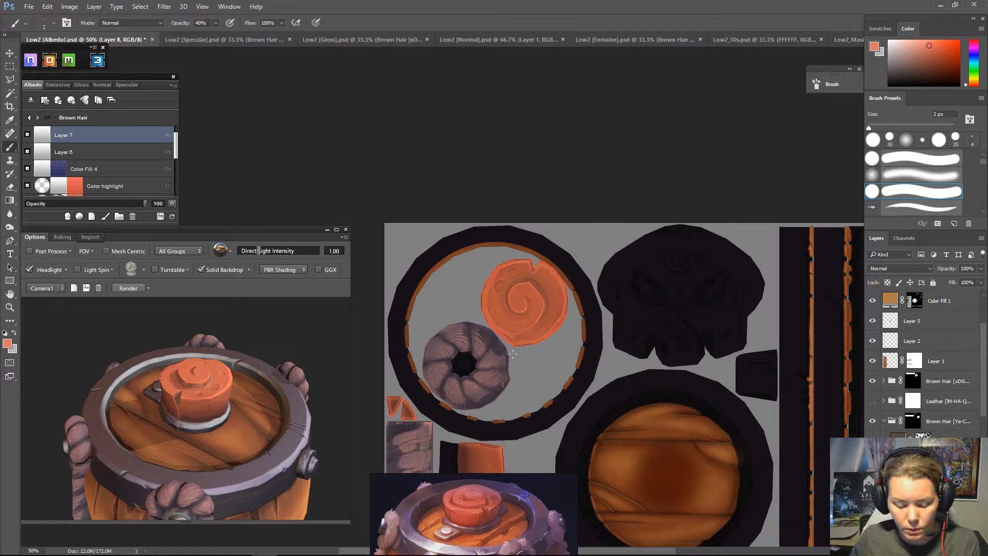
{"action": "key", "text": "bracketright"}
{"action": "key", "text": "bracketright"}
{"action": "key", "text": "bracketright"}
{"action": "key", "text": "bracketright"}
{"action": "key", "text": "bracketright"}
{"action": "key", "text": "bracketright"}
{"action": "key", "text": "bracketright"}
{"action": "key", "text": "bracketright"}
{"action": "key", "text": "bracketright"}
{"action": "key", "text": "bracketright"}
{"action": "key", "text": "bracketright"}
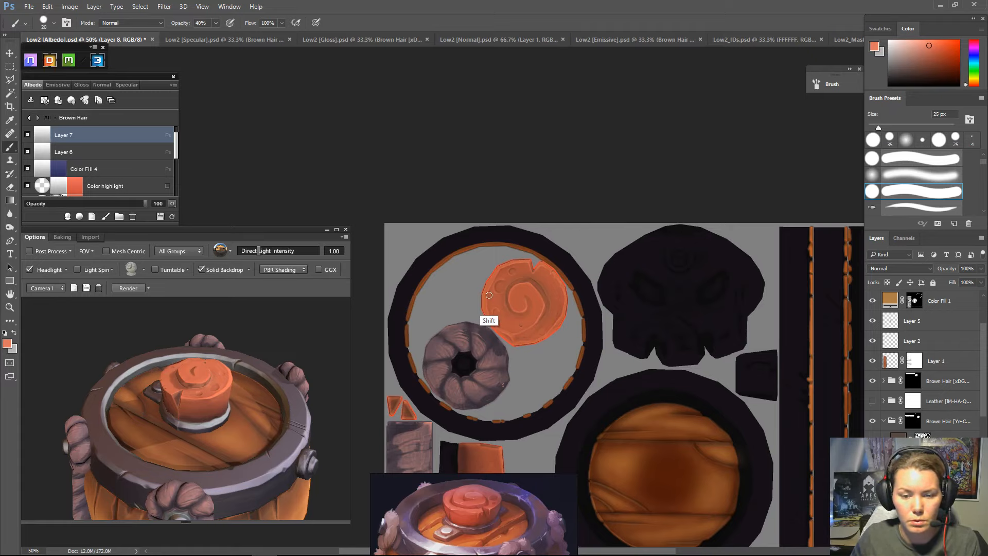
{"action": "scroll", "coordinate": [490, 280], "scroll_direction": "up", "scroll_amount": 1}
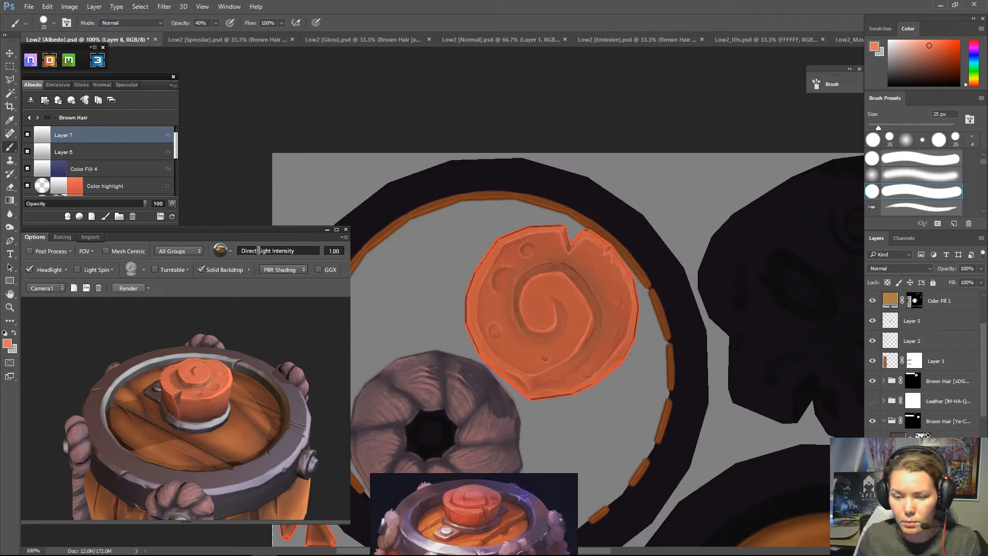
{"action": "key", "text": "bracketleft"}
{"action": "key", "text": "bracketleft"}
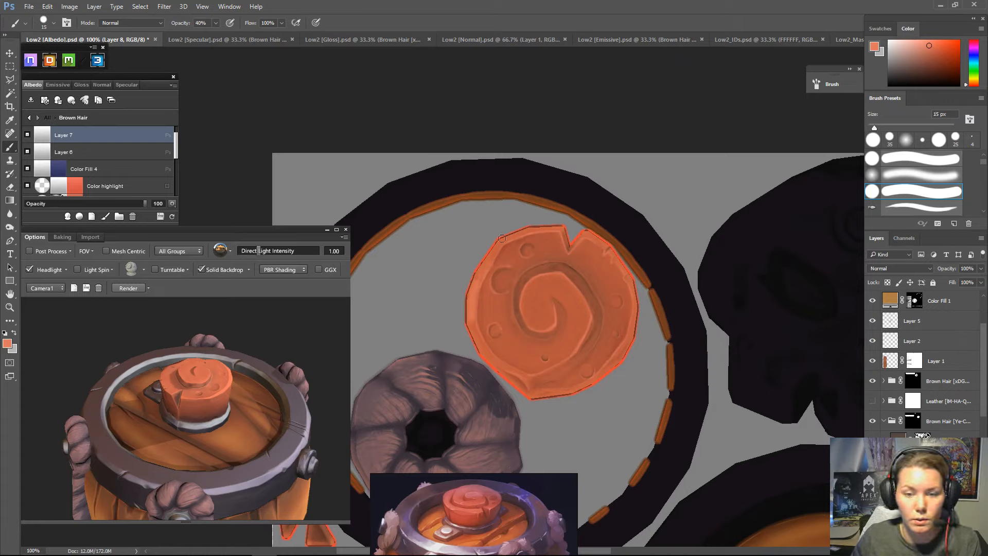
{"action": "left_click_drag", "start_coordinate": [501, 238], "coordinate": [481, 275]}
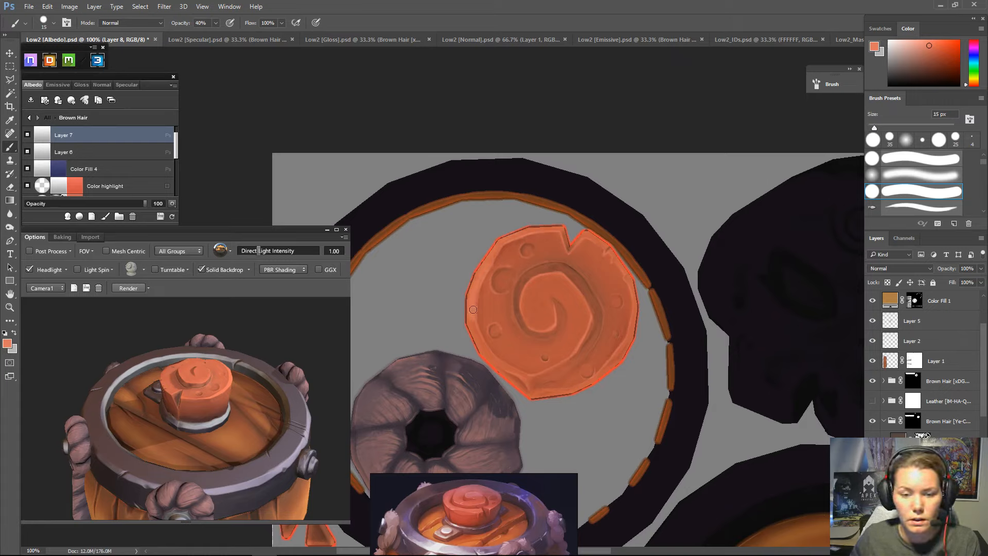
{"action": "left_click_drag", "start_coordinate": [474, 322], "coordinate": [493, 356]}
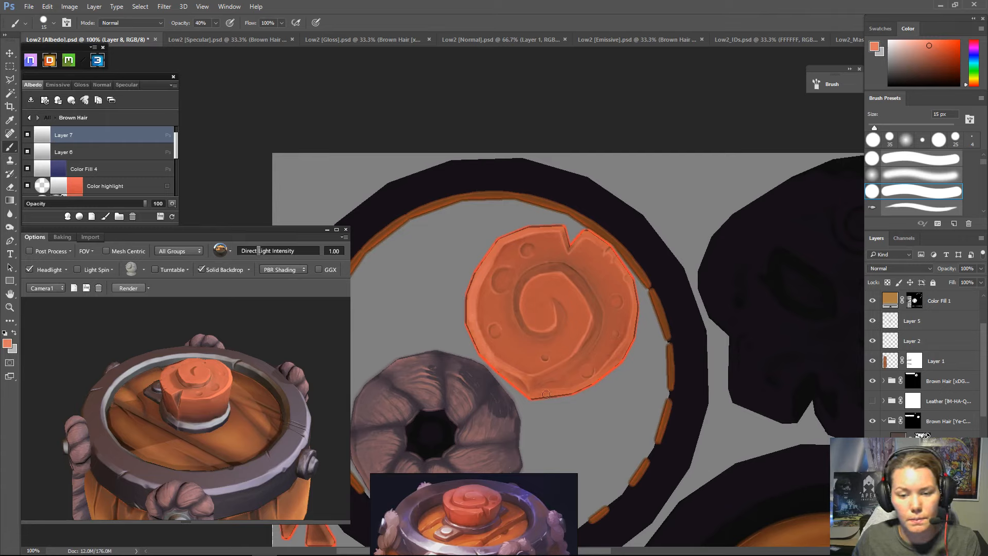
- Test and rework a broad light stroke along the ridge at the cork's lower tip, undoing unwanted strokes
{"action": "mouse_move", "coordinate": [534, 392]}
{"action": "left_mouse_down"}
{"action": "mouse_move", "coordinate": [554, 373]}
{"action": "mouse_move", "coordinate": [536, 385]}
{"action": "left_mouse_up"}
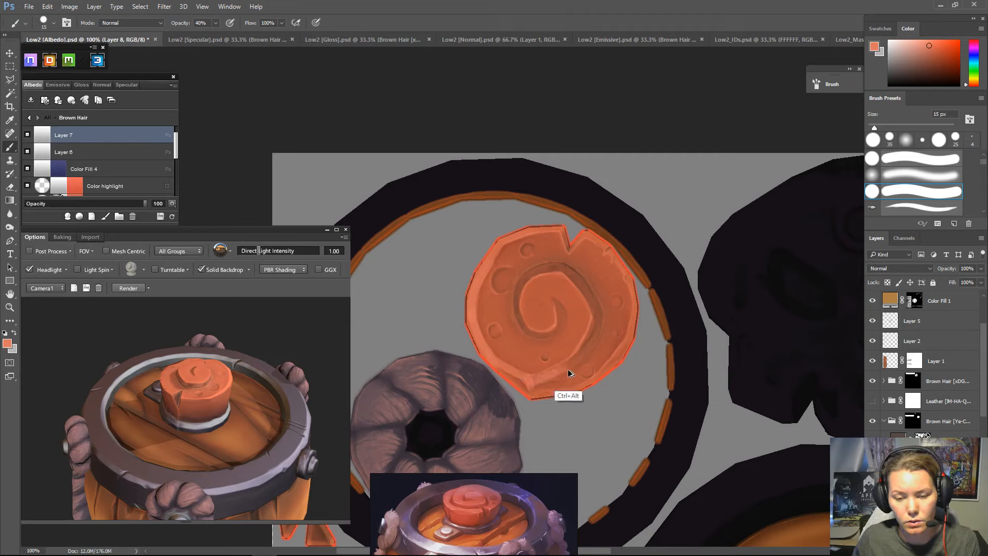
{"action": "key", "text": "ctrl+z"}
{"action": "left_click_drag", "start_coordinate": [531, 385], "coordinate": [564, 366]}
{"action": "key", "text": "ctrl+z"}
{"action": "key", "text": "ctrl+alt+z"}
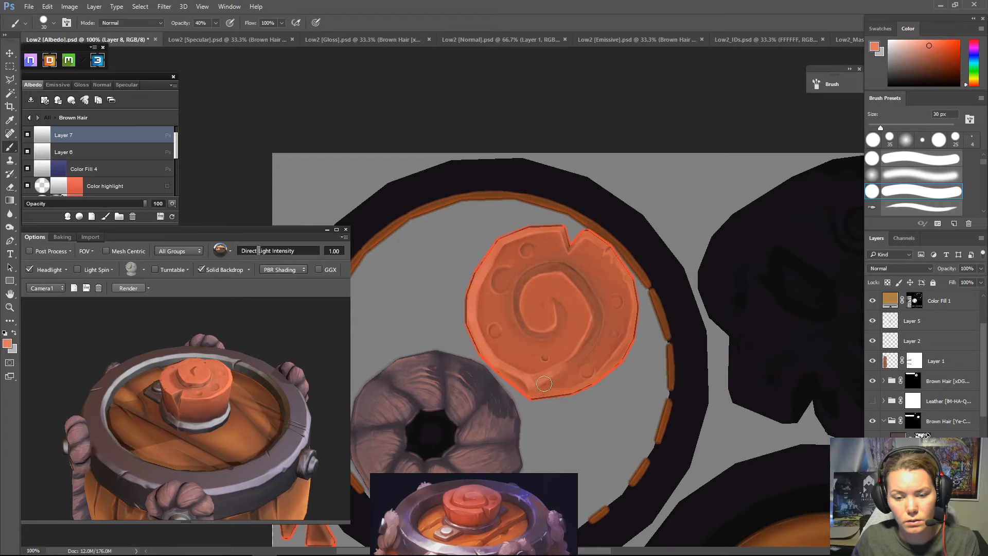
{"action": "key", "text": "bracketright"}
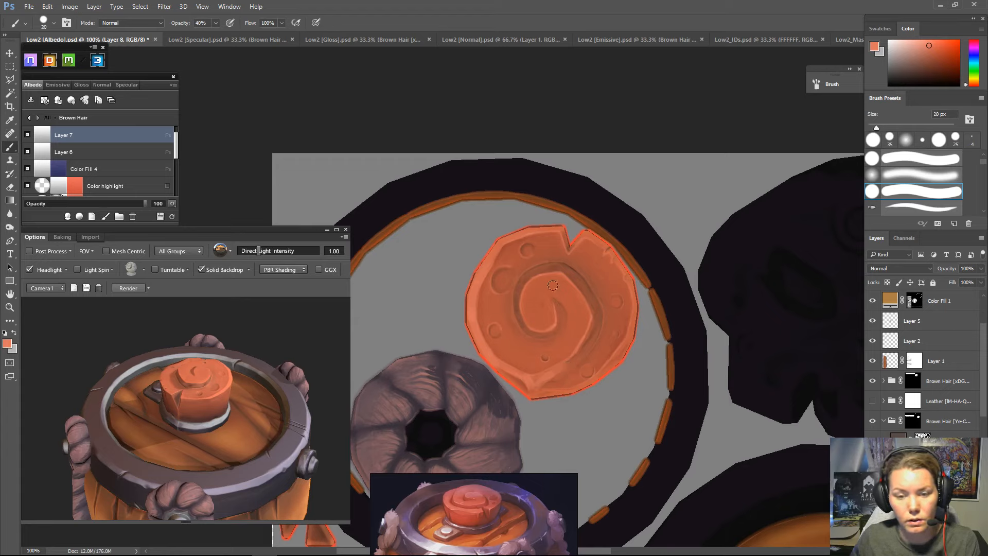
- Lighten the centre of the cork's spiral and blend it back with a 25 px eraser at 10% opacity
{"action": "key", "text": "bracketright"}
{"action": "key", "text": "bracketright"}
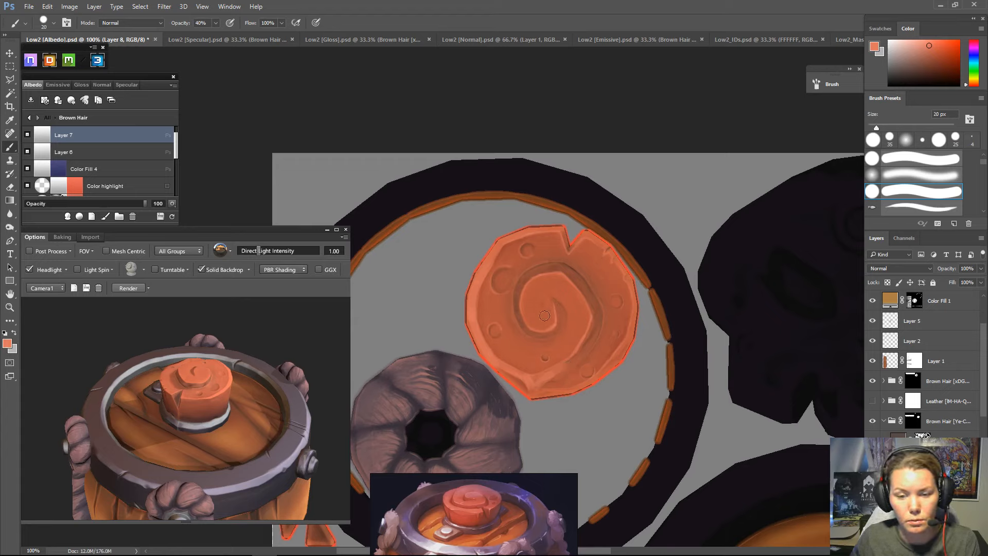
{"action": "left_click_drag", "start_coordinate": [542, 315], "coordinate": [537, 305]}
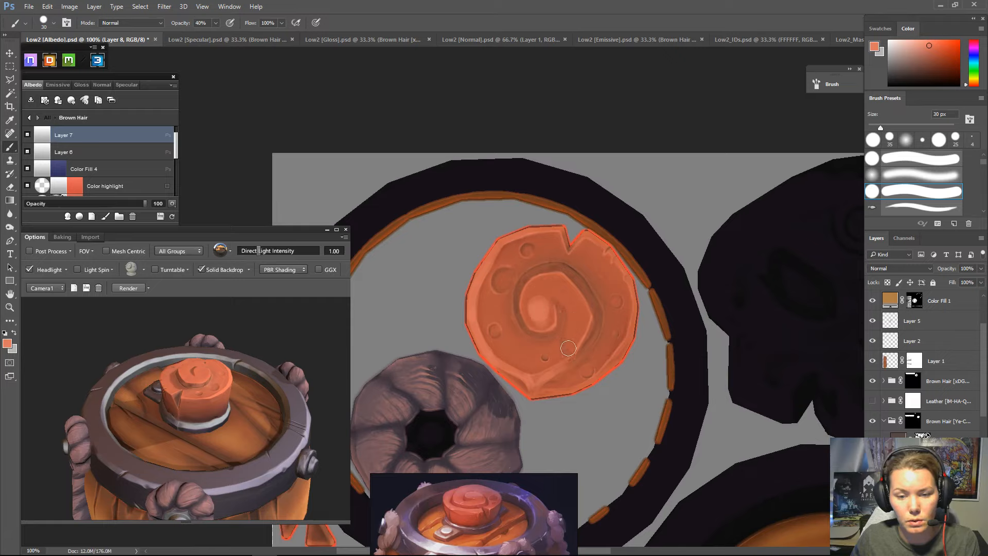
{"action": "key", "text": "e"}
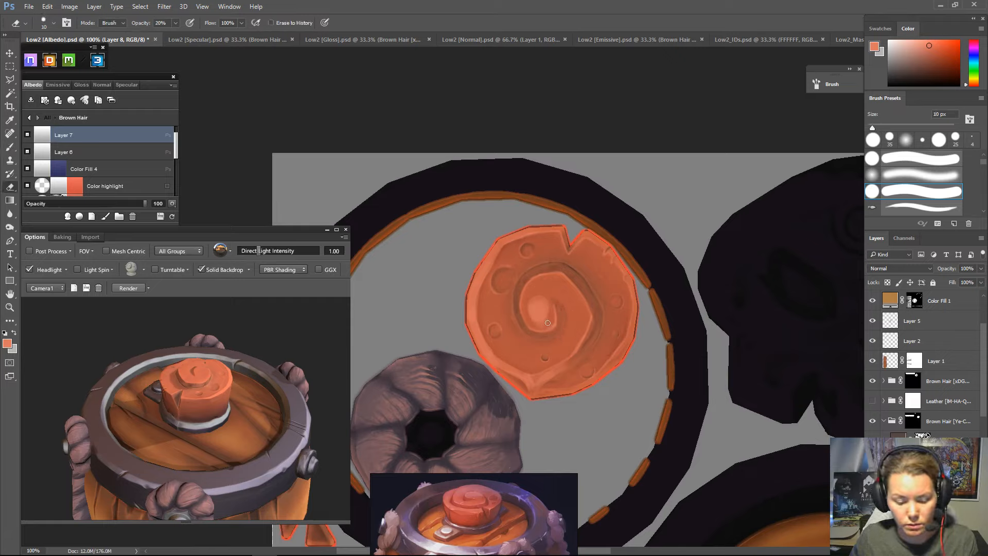
{"action": "key", "text": "1"}
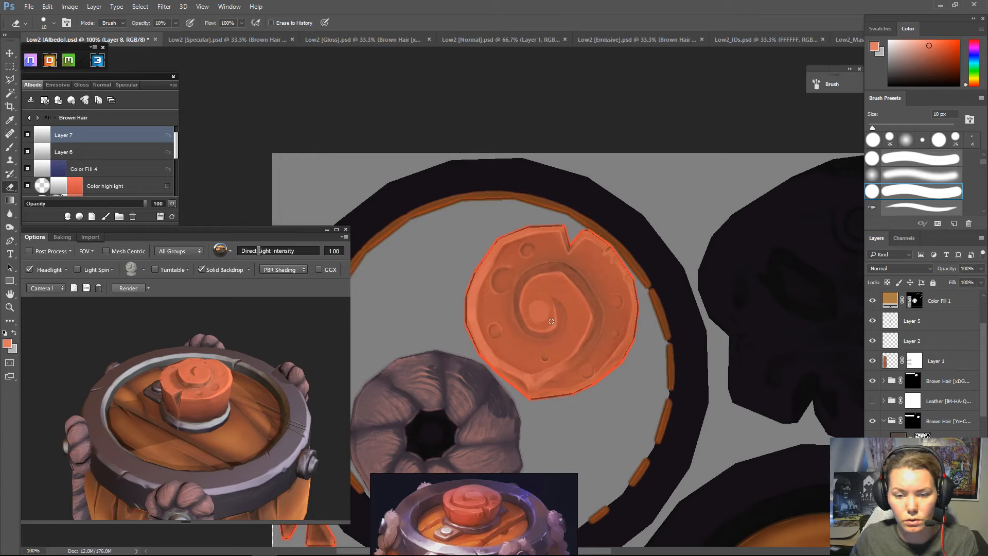
{"action": "key", "text": "bracketright"}
{"action": "key", "text": "bracketright"}
{"action": "key", "text": "bracketright"}
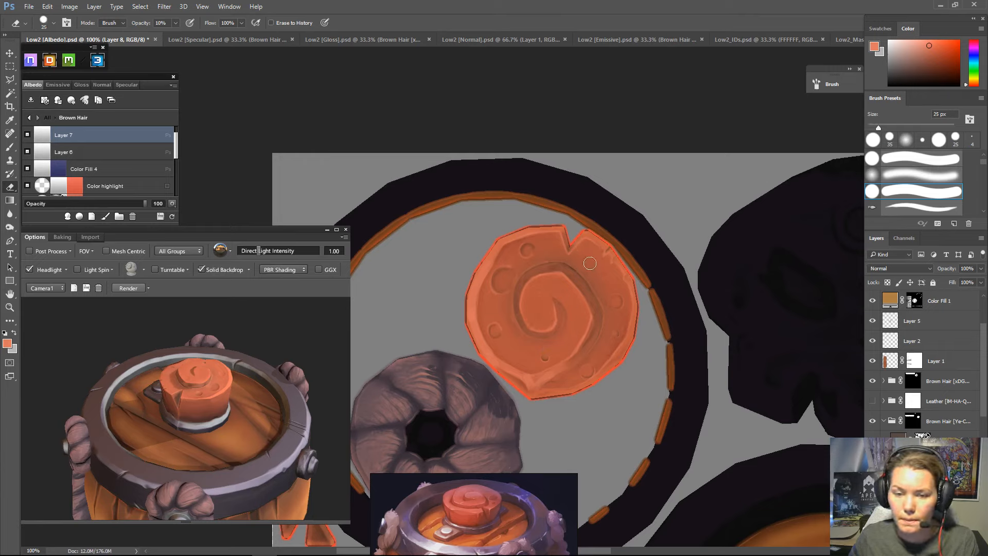
{"action": "key", "text": "bracketleft"}
{"action": "key", "text": "bracketleft"}
{"action": "key", "text": "bracketleft"}
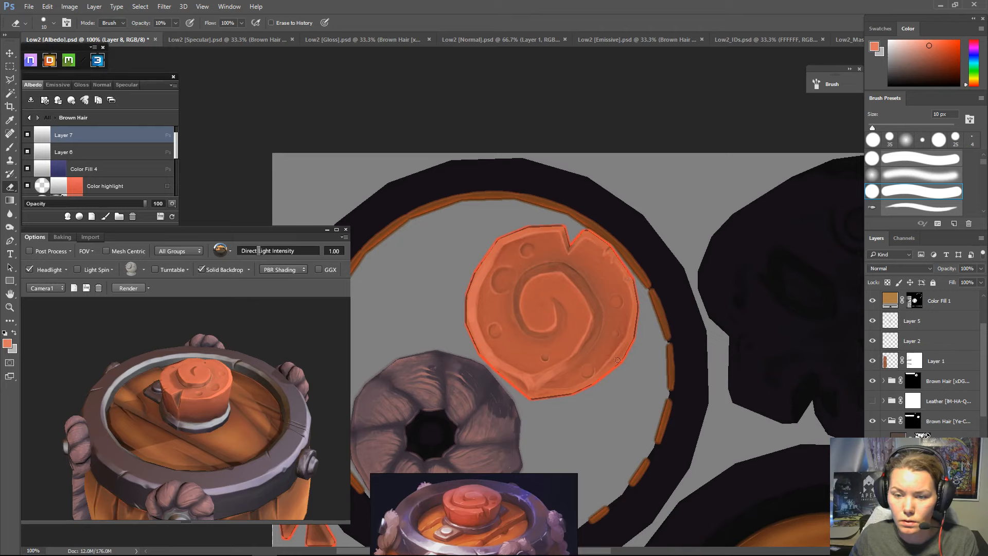
- Paint highlights along the cork's right and lower rim at 25 px, and along its upper-left rim and notch at 15 px
{"action": "key", "text": "b"}
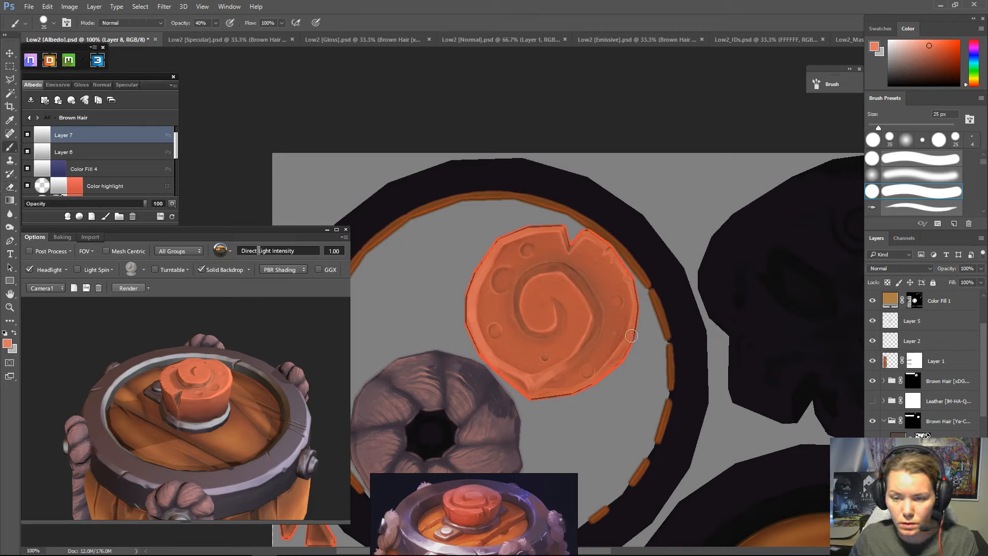
{"action": "mouse_move", "coordinate": [631, 333]}
{"action": "left_mouse_down"}
{"action": "mouse_move", "coordinate": [609, 370]}
{"action": "mouse_move", "coordinate": [633, 317]}
{"action": "mouse_move", "coordinate": [633, 325]}
{"action": "left_mouse_up"}
{"action": "left_click_drag", "start_coordinate": [607, 367], "coordinate": [612, 360]}
{"action": "mouse_move", "coordinate": [567, 390]}
{"action": "left_mouse_down"}
{"action": "mouse_move", "coordinate": [599, 370]}
{"action": "mouse_move", "coordinate": [577, 389]}
{"action": "left_mouse_up"}
{"action": "left_click_drag", "start_coordinate": [564, 228], "coordinate": [567, 244]}
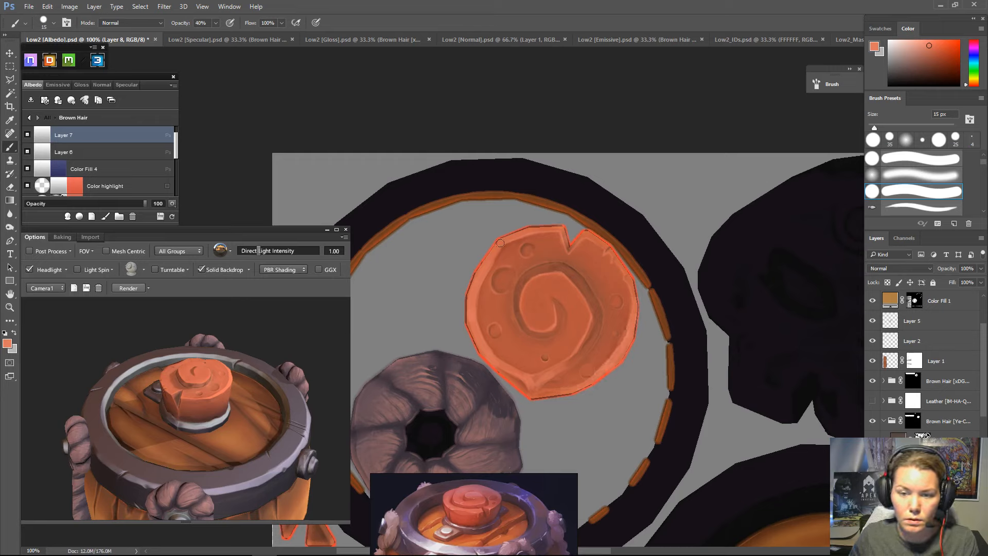
{"action": "left_click_drag", "start_coordinate": [508, 240], "coordinate": [501, 247]}
{"action": "mouse_move", "coordinate": [557, 227]}
{"action": "left_mouse_down"}
{"action": "mouse_move", "coordinate": [536, 227]}
{"action": "mouse_move", "coordinate": [568, 252]}
{"action": "left_mouse_up"}
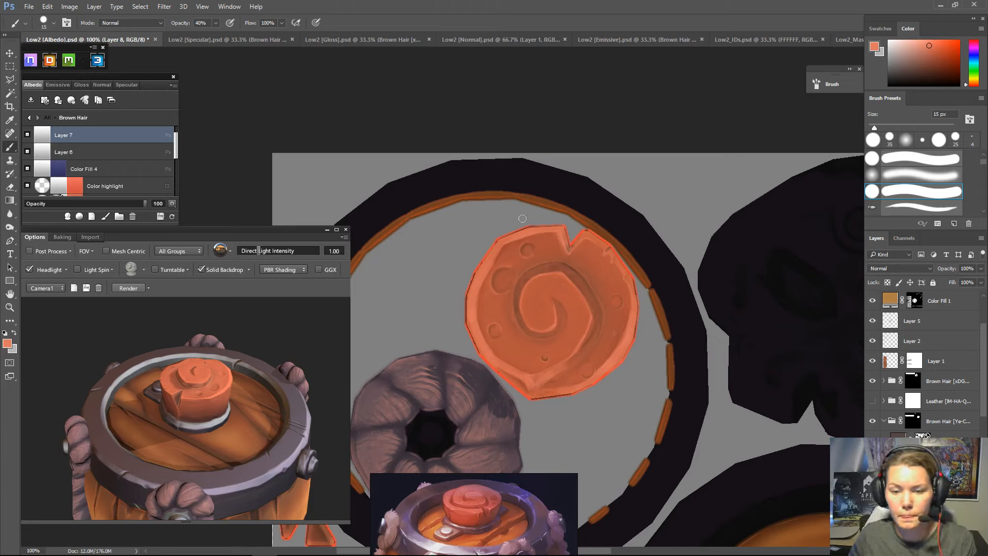
- Brush a soft light wash over the spiral and upper-left surface at 40 px and 10% opacity, and refresh the Albedo layer list
{"action": "key", "text": "bracketright"}
{"action": "key", "text": "bracketright"}
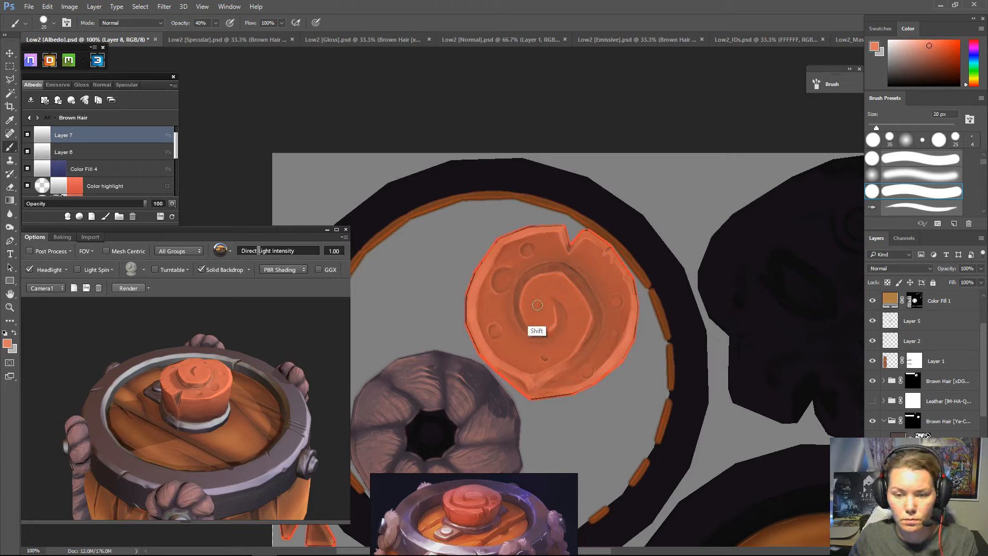
{"action": "key", "text": "bracketright"}
{"action": "key", "text": "1"}
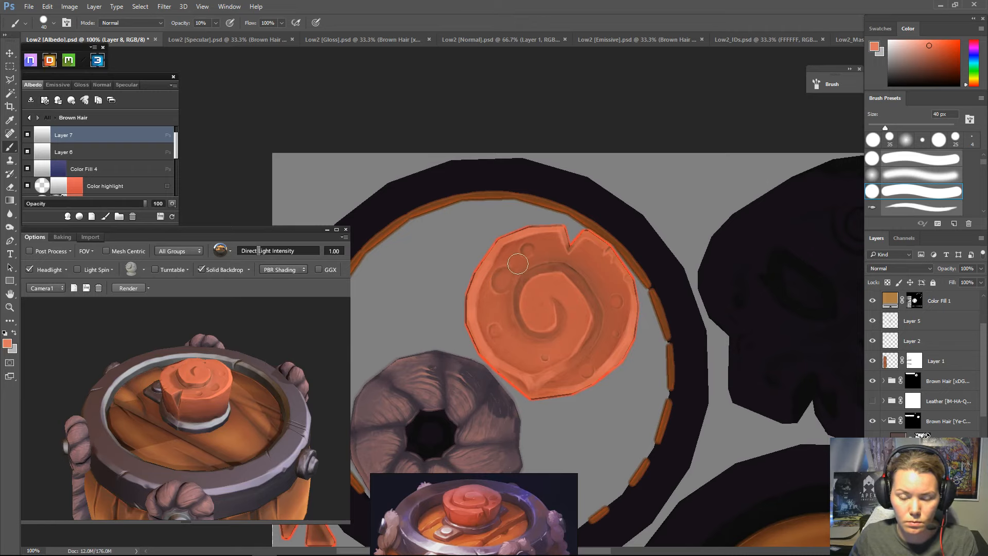
{"action": "key", "text": "ctrl+minus"}
{"action": "key", "text": "ctrl+minus"}
{"action": "key", "text": "ctrl+minus"}
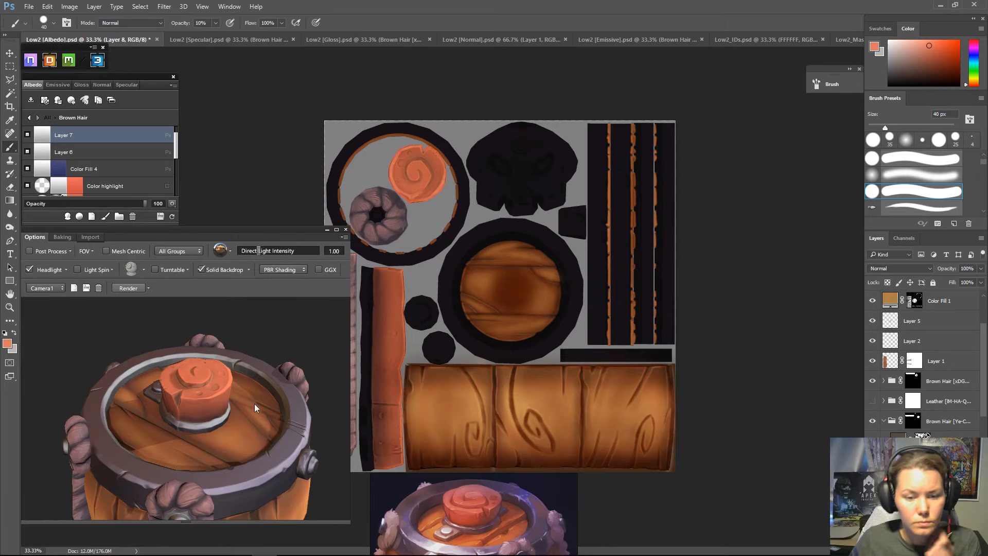
{"action": "left_click", "coordinate": [172, 216]}
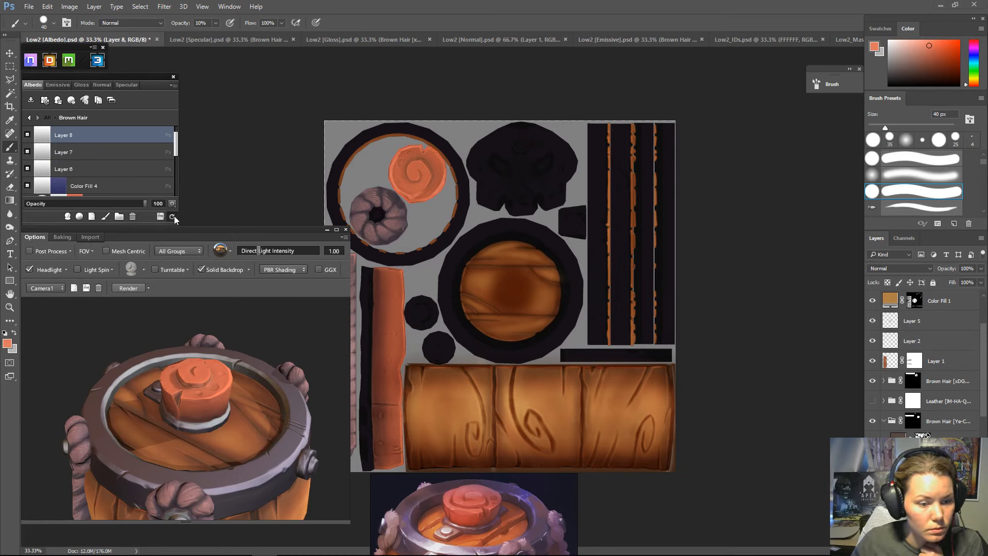
- Orbit the 3D preview to show the whole barrel and bring the full reference image into view for comparison
{"action": "key", "text": "i"}
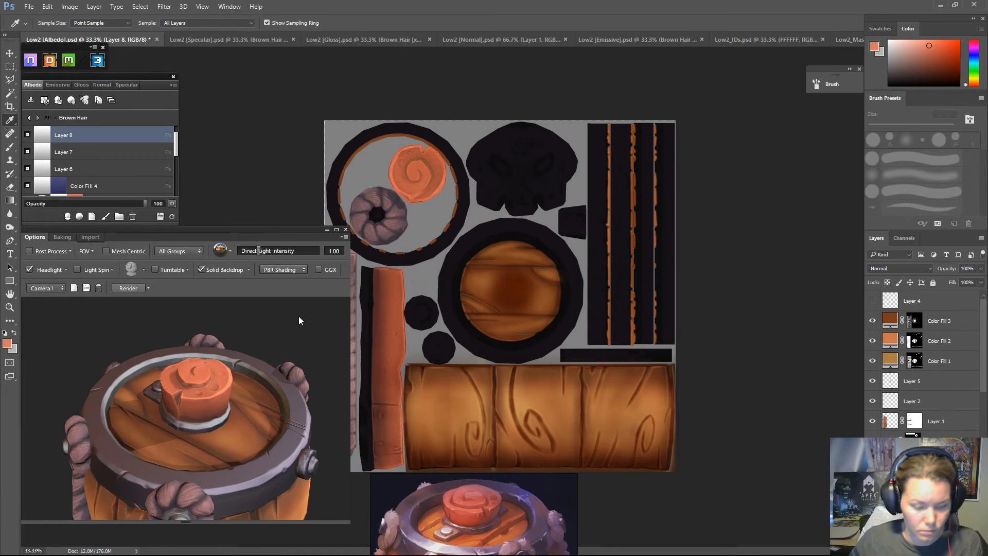
{"action": "left_click_drag", "start_coordinate": [290, 313], "coordinate": [251, 399]}
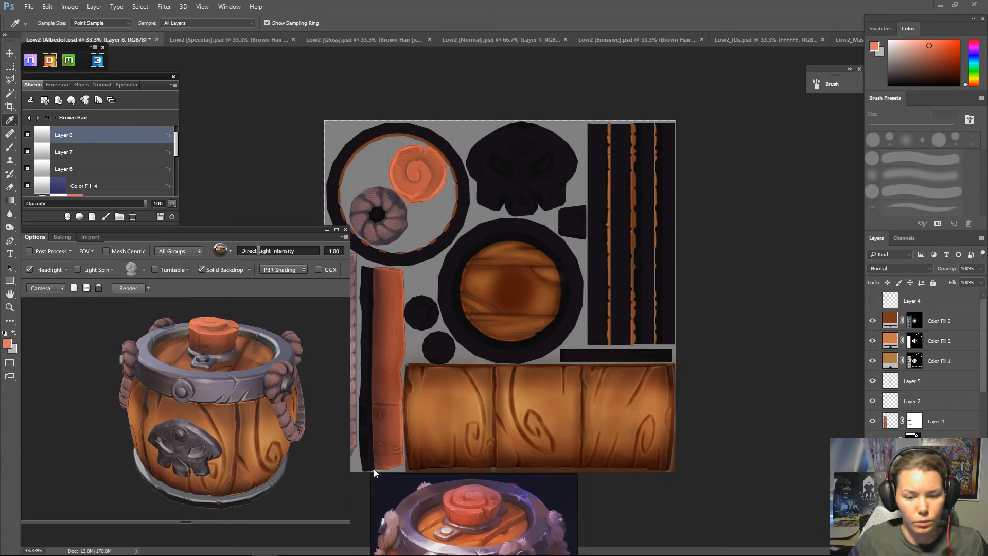
{"action": "mouse_move", "coordinate": [292, 337]}
{"action": "left_mouse_down"}
{"action": "mouse_move", "coordinate": [298, 317]}
{"action": "mouse_move", "coordinate": [175, 309]}
{"action": "mouse_move", "coordinate": [280, 325]}
{"action": "mouse_move", "coordinate": [287, 373]}
{"action": "mouse_move", "coordinate": [279, 336]}
{"action": "mouse_move", "coordinate": [288, 313]}
{"action": "mouse_move", "coordinate": [291, 335]}
{"action": "left_mouse_up"}
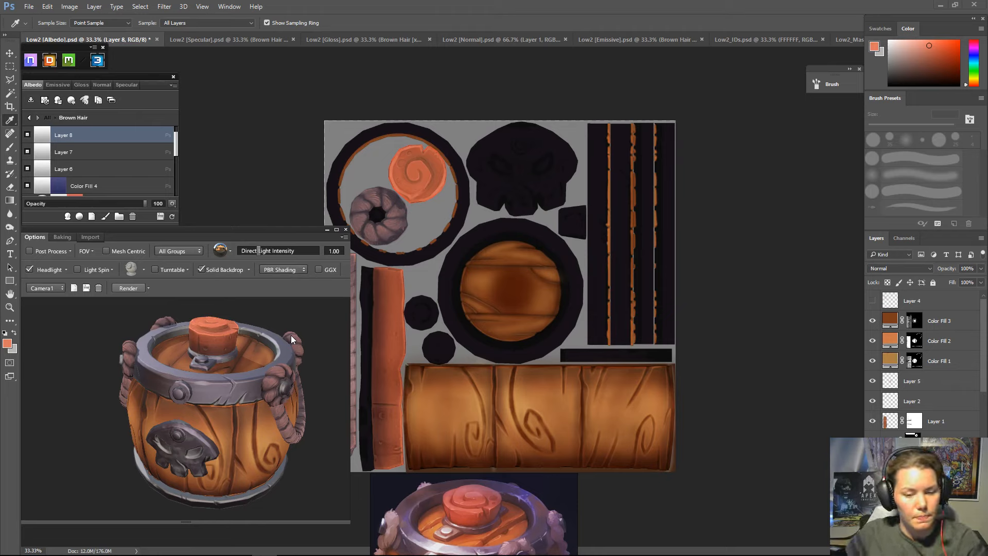
{"action": "left_click_drag", "start_coordinate": [456, 513], "coordinate": [490, 166]}
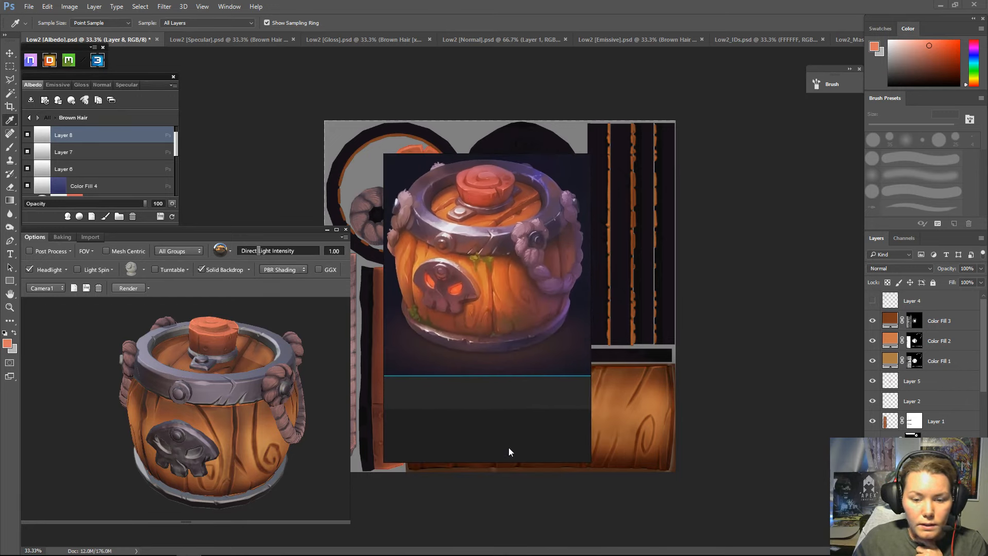